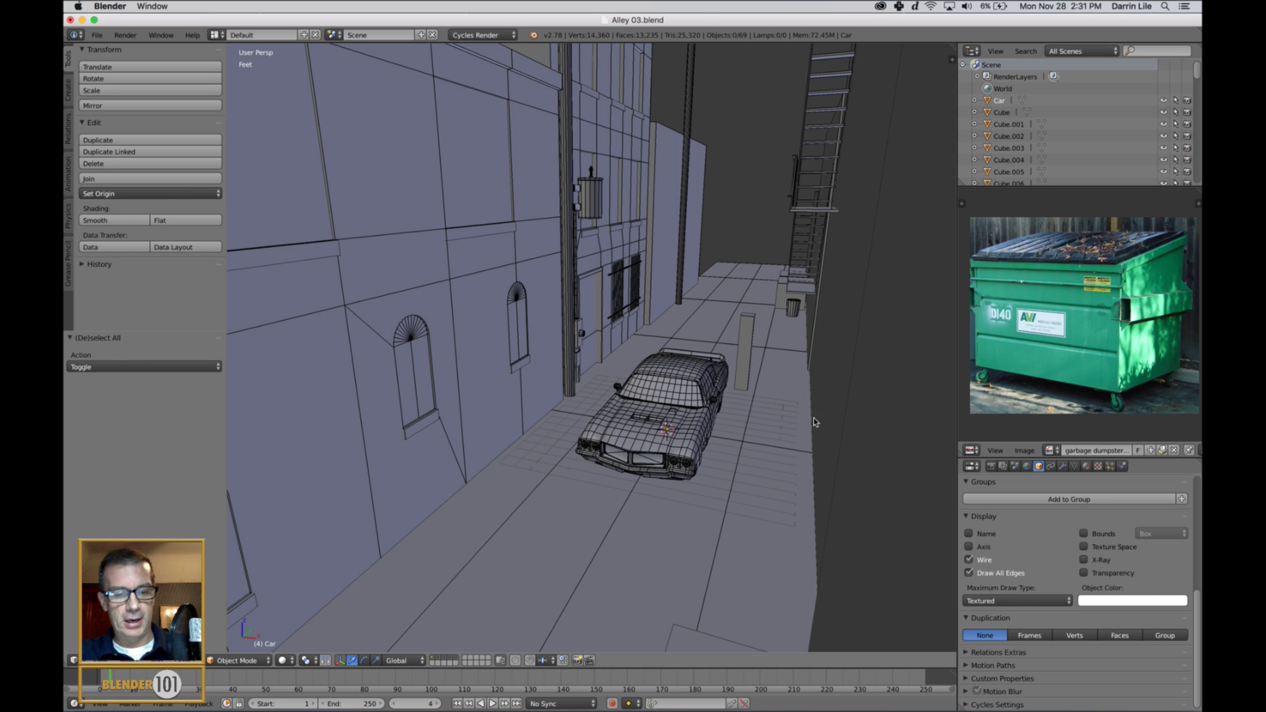
Examine the car model in the alley from the front and from above
shift+middle_drag(780, 432, 775, 426)
right_click(653, 429)
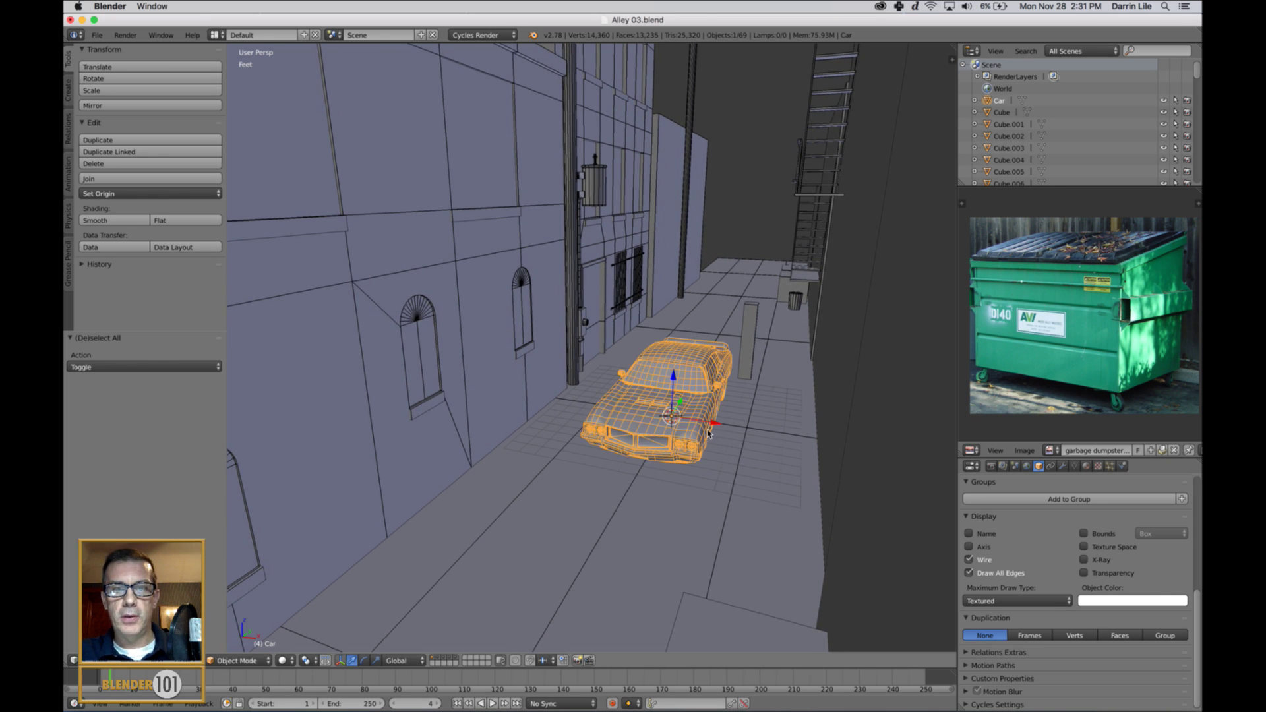
key(KP_Decimal)
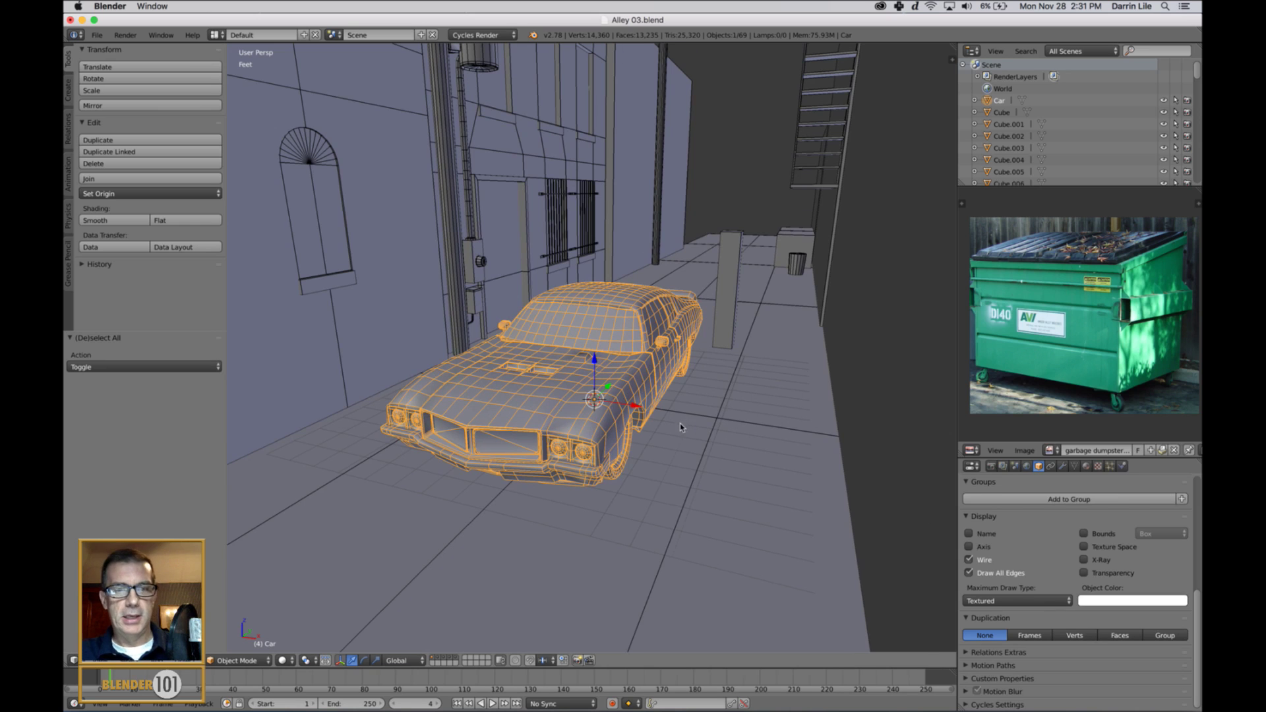
key(a)
middle_drag(681, 426, 753, 465)
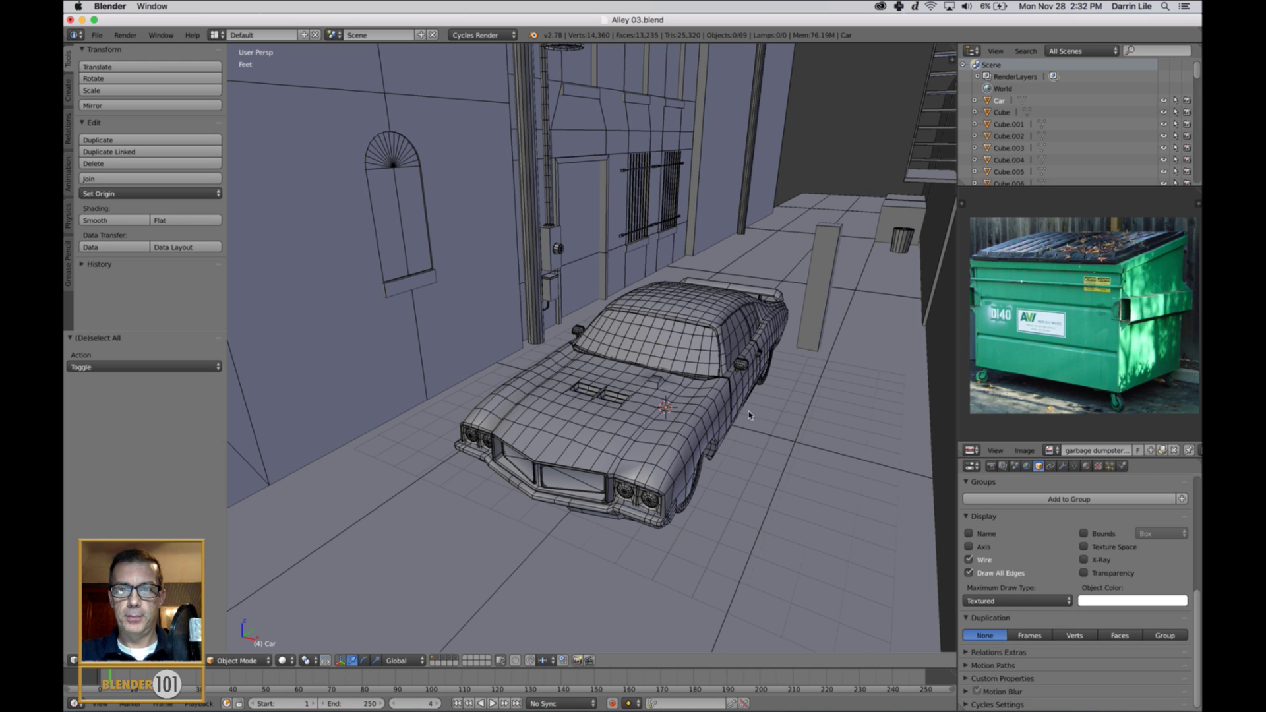
middle_drag(752, 399, 698, 417)
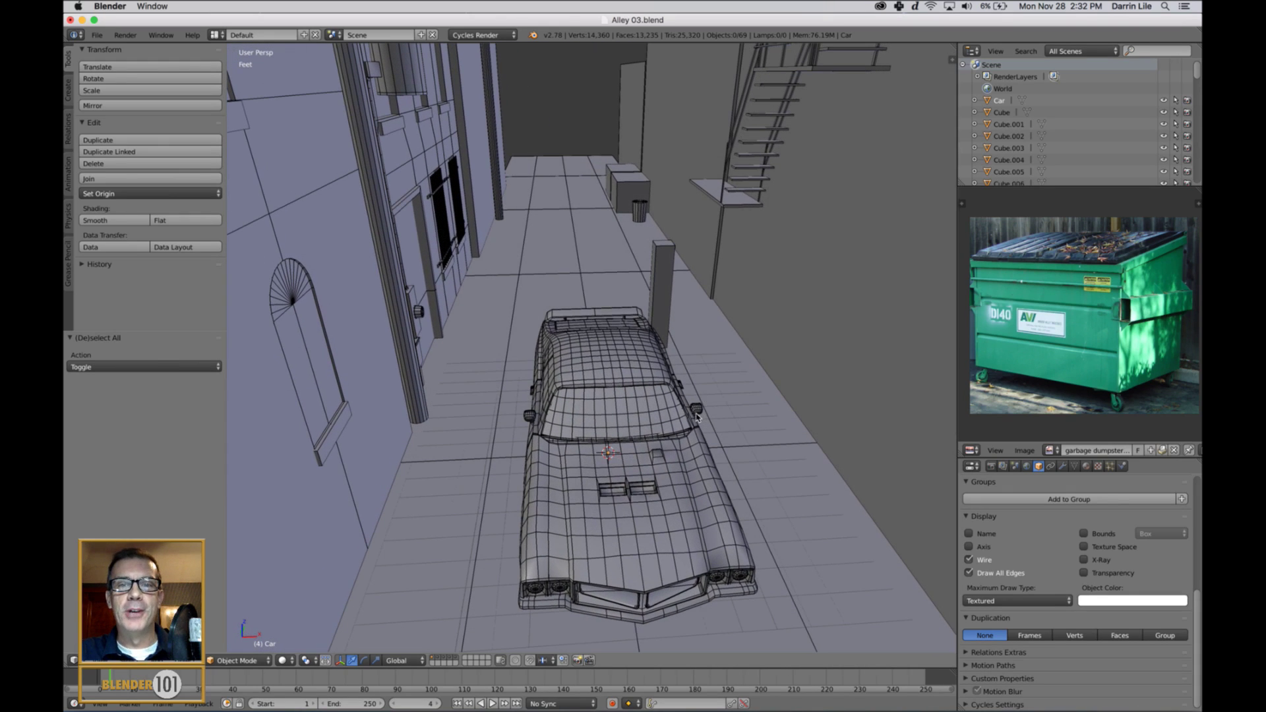
Examine the alley layout around the box placeholders, the fire escape building and the car
right_click(621, 185)
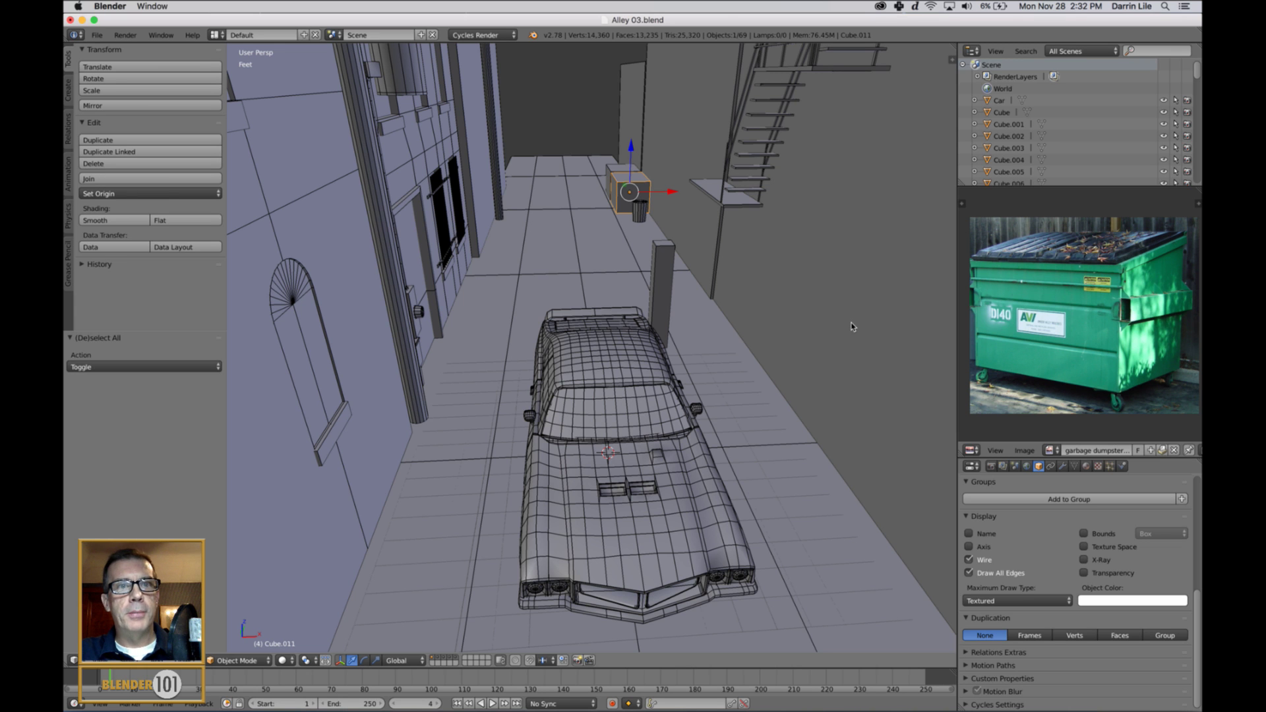
middle_drag(851, 327, 845, 358)
scroll(811, 362, down, 2)
scroll(721, 288, up, 4)
shift+middle_drag(721, 288, 766, 445)
right_click(601, 312)
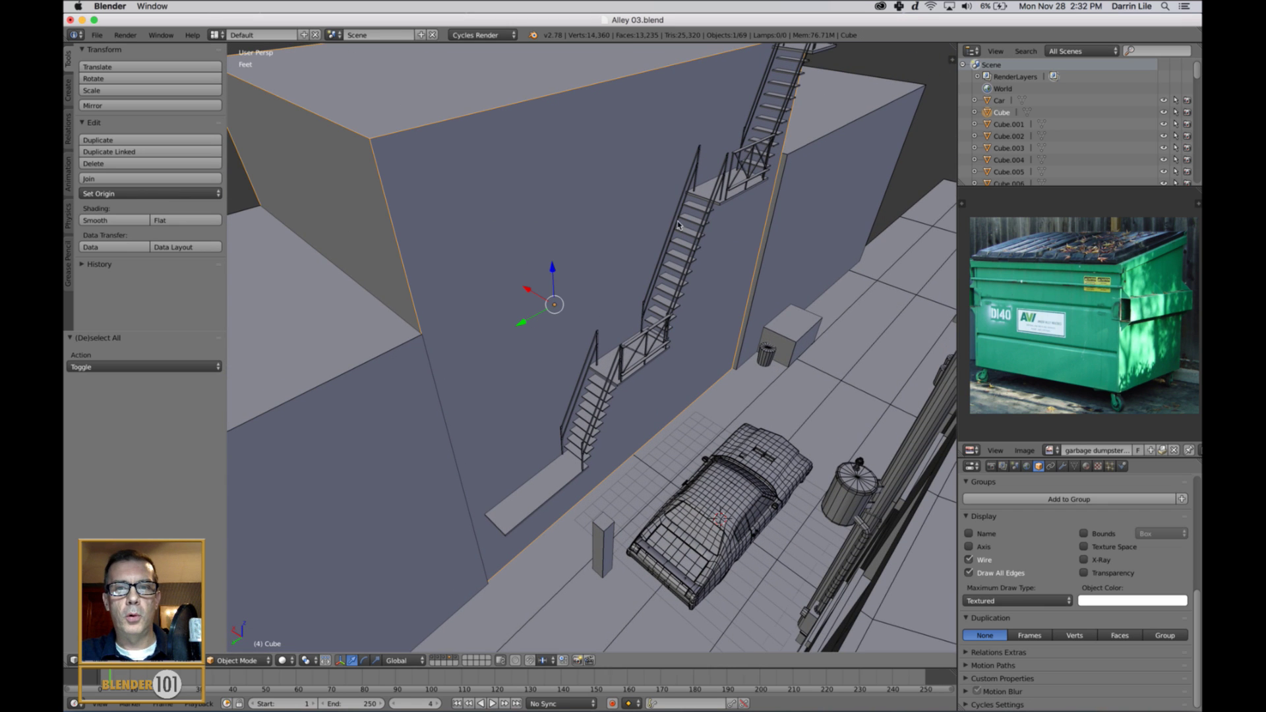
middle_drag(597, 385, 621, 404)
middle_drag(706, 445, 686, 450)
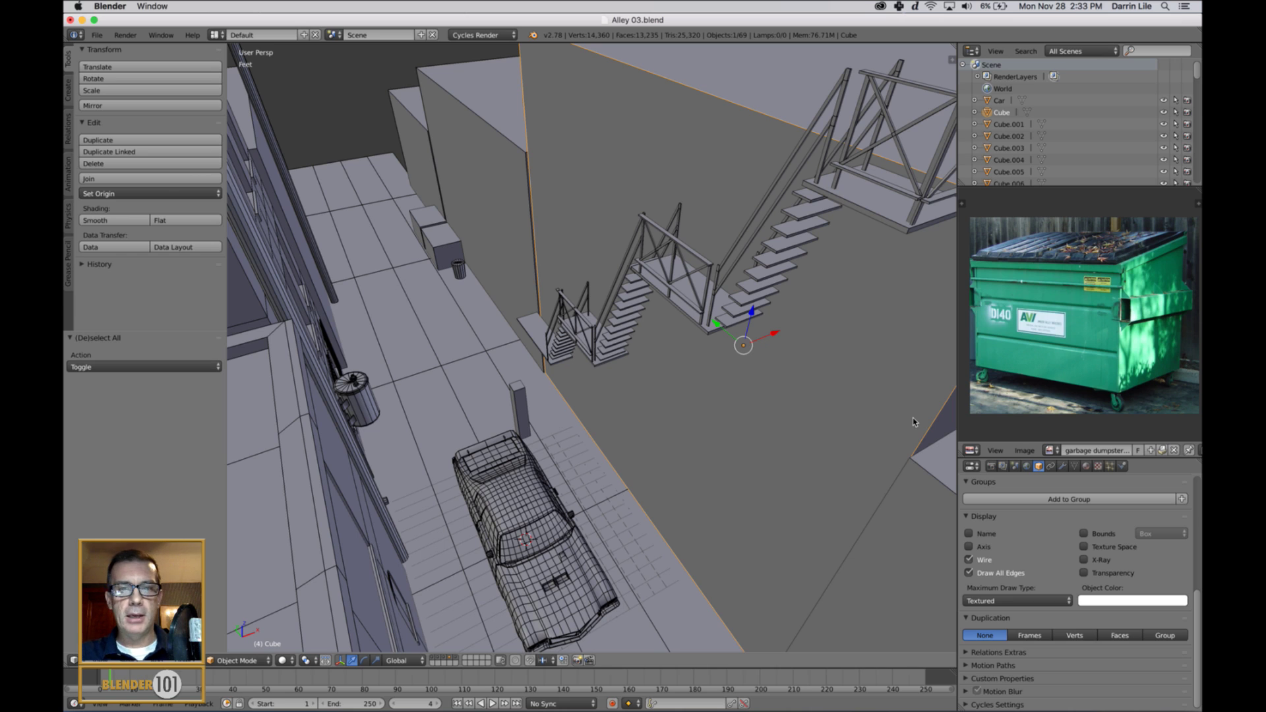
scroll(509, 347, down, 1)
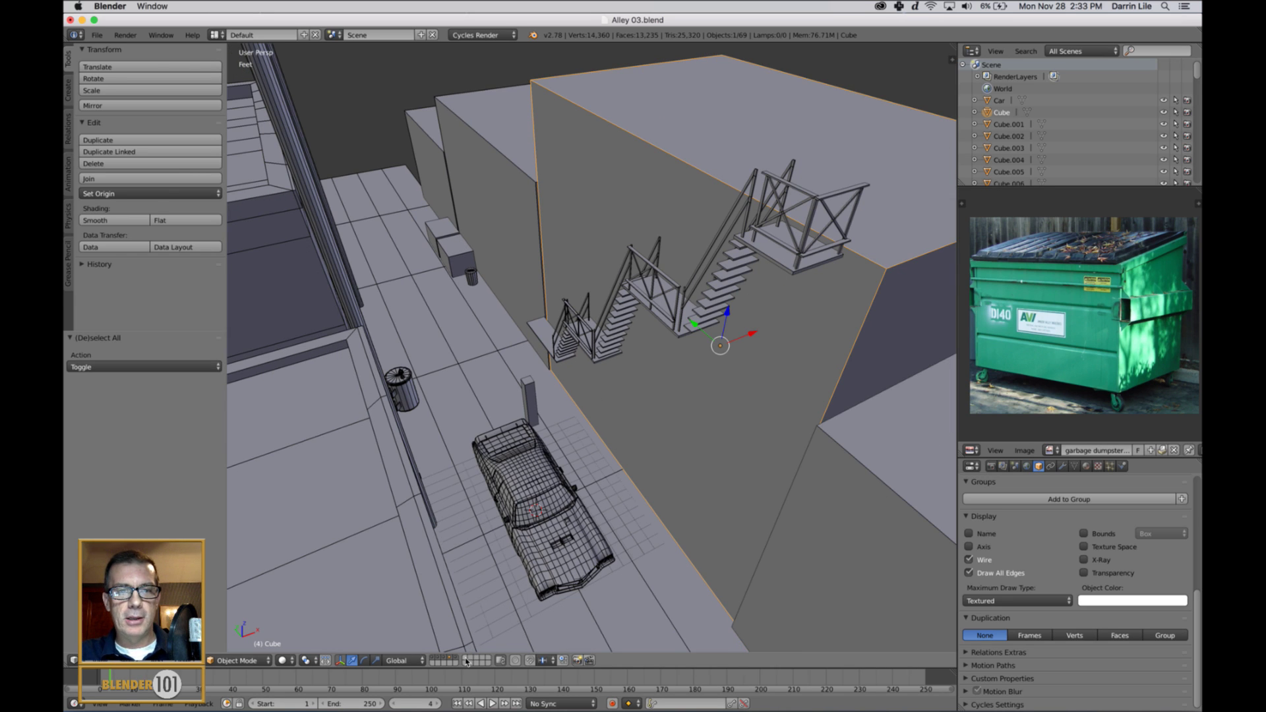
Move the box nearest the trash can to layer 11 and show only that layer
right_click(446, 256)
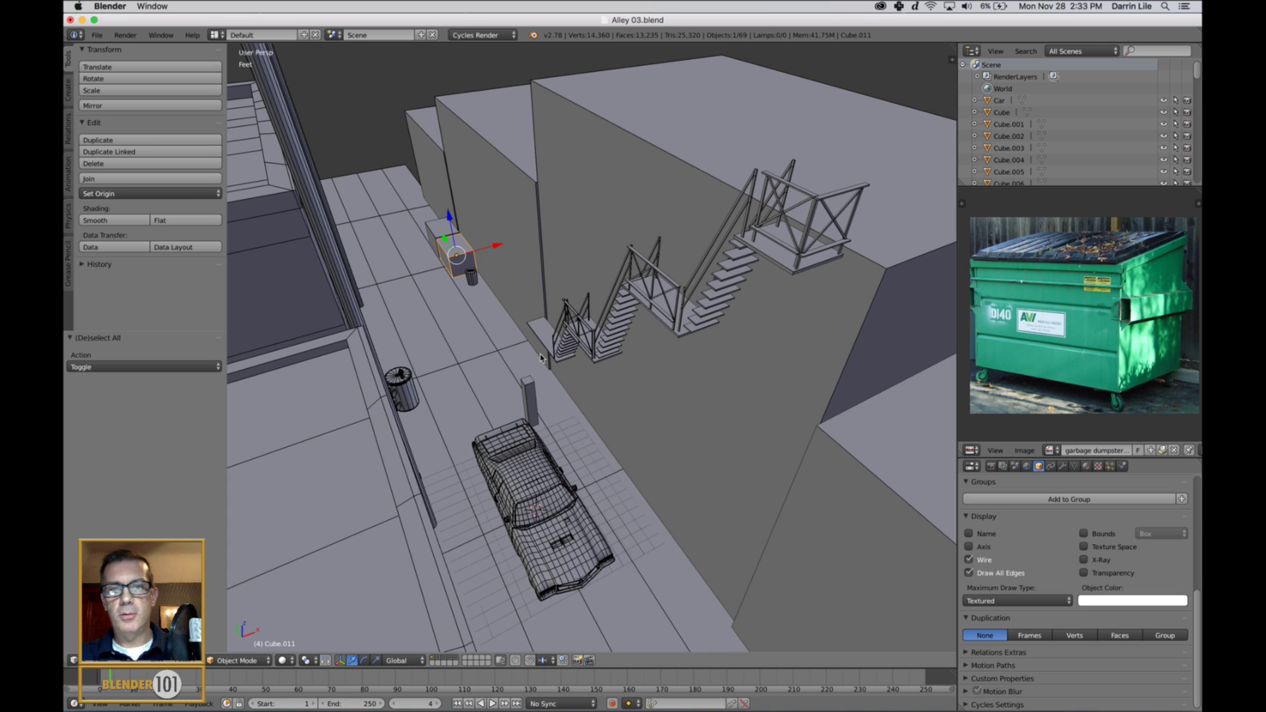
key(KP_Decimal)
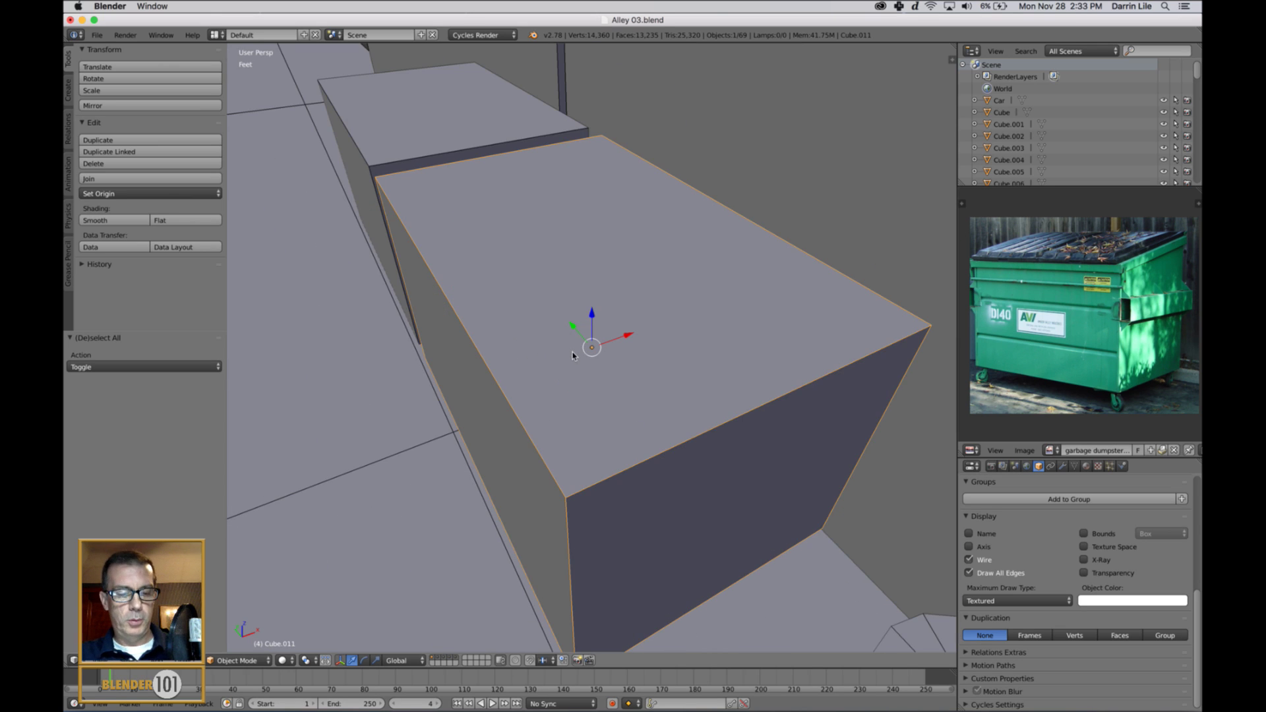
scroll(574, 356, down, 4)
middle_drag(572, 357, 598, 348)
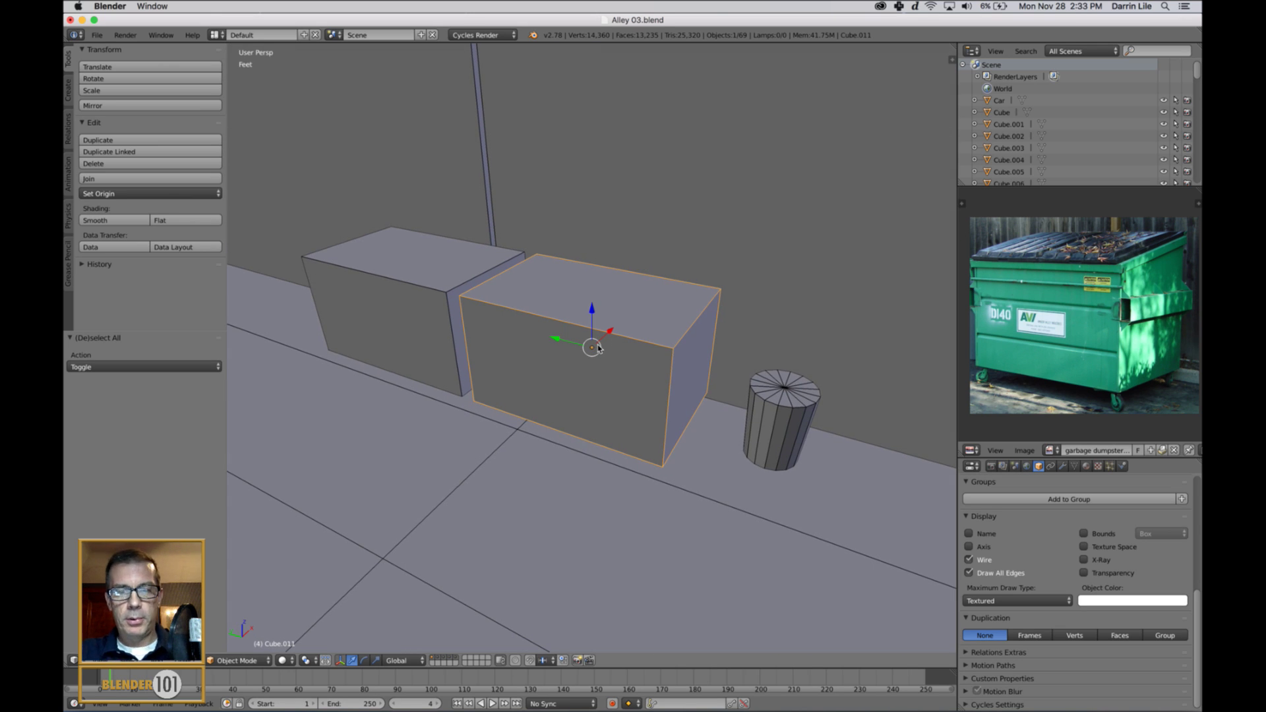
key(m)
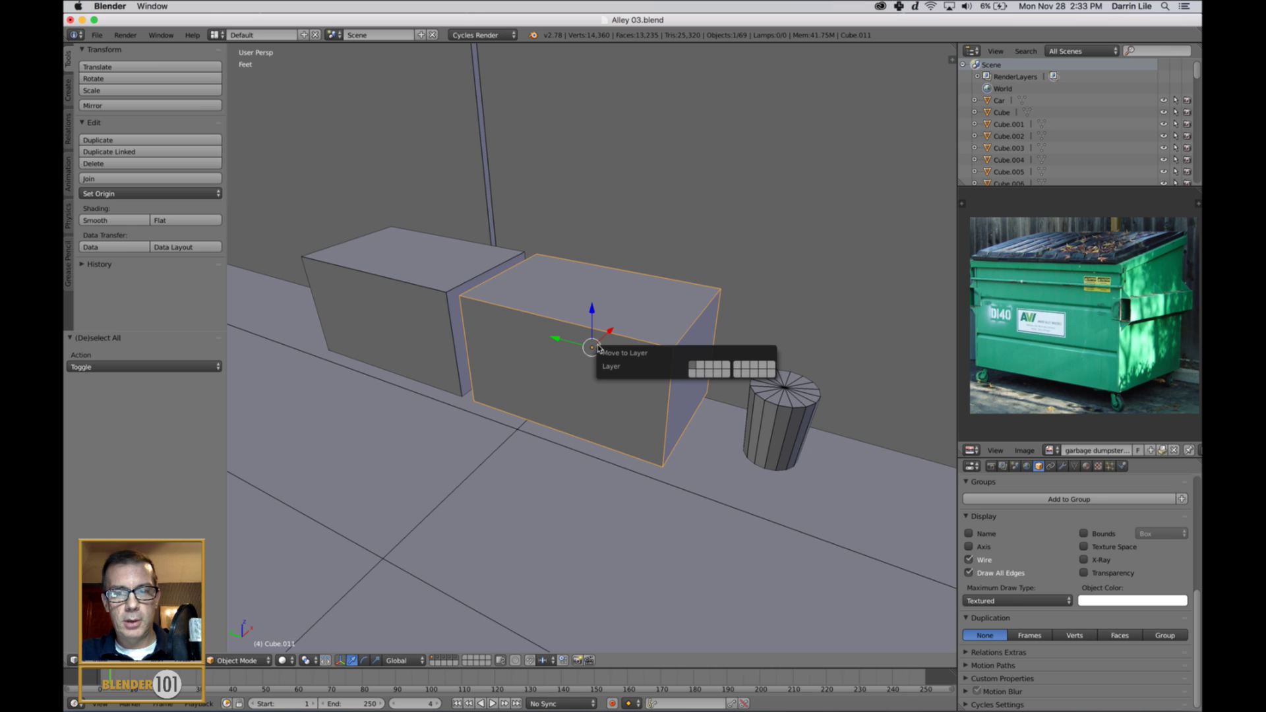
click(737, 367)
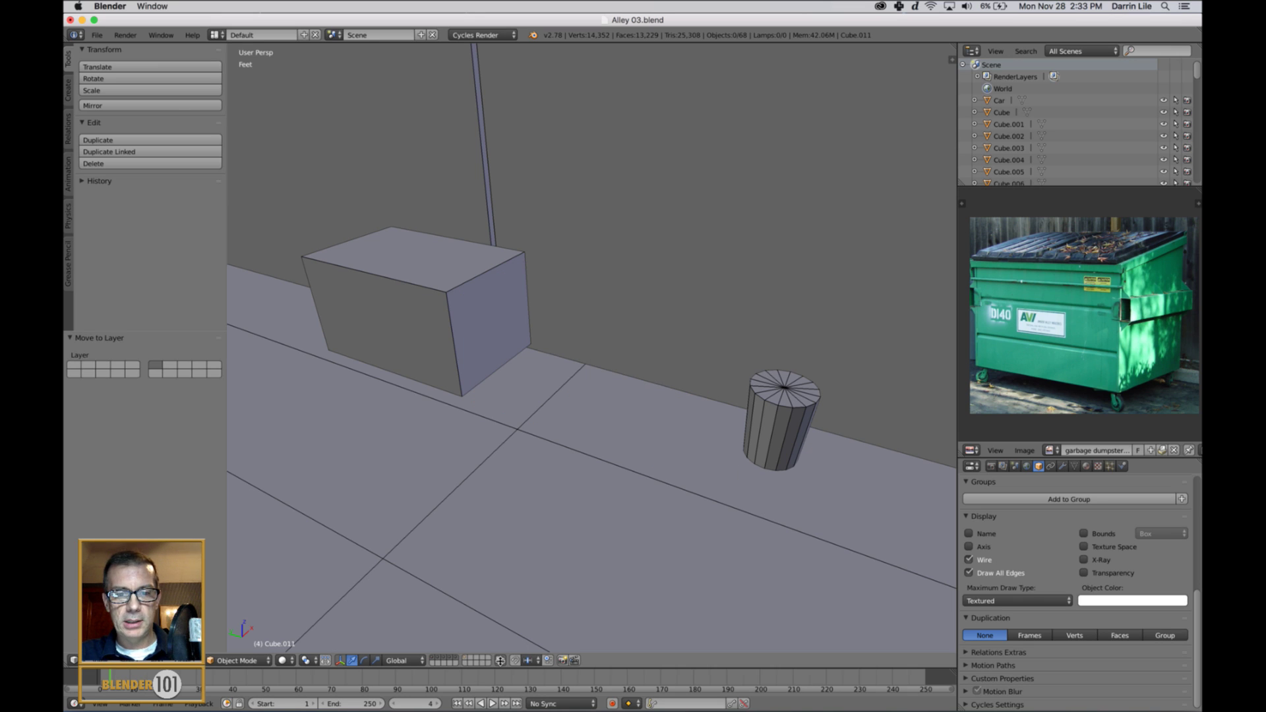
click(465, 657)
Set the box's X and Y location to 0
middle_drag(640, 407, 346, 303)
scroll(698, 376, down, 6)
scroll(710, 378, down, 7)
scroll(710, 374, up, 7)
scroll(612, 387, down, 7)
scroll(612, 386, up, 7)
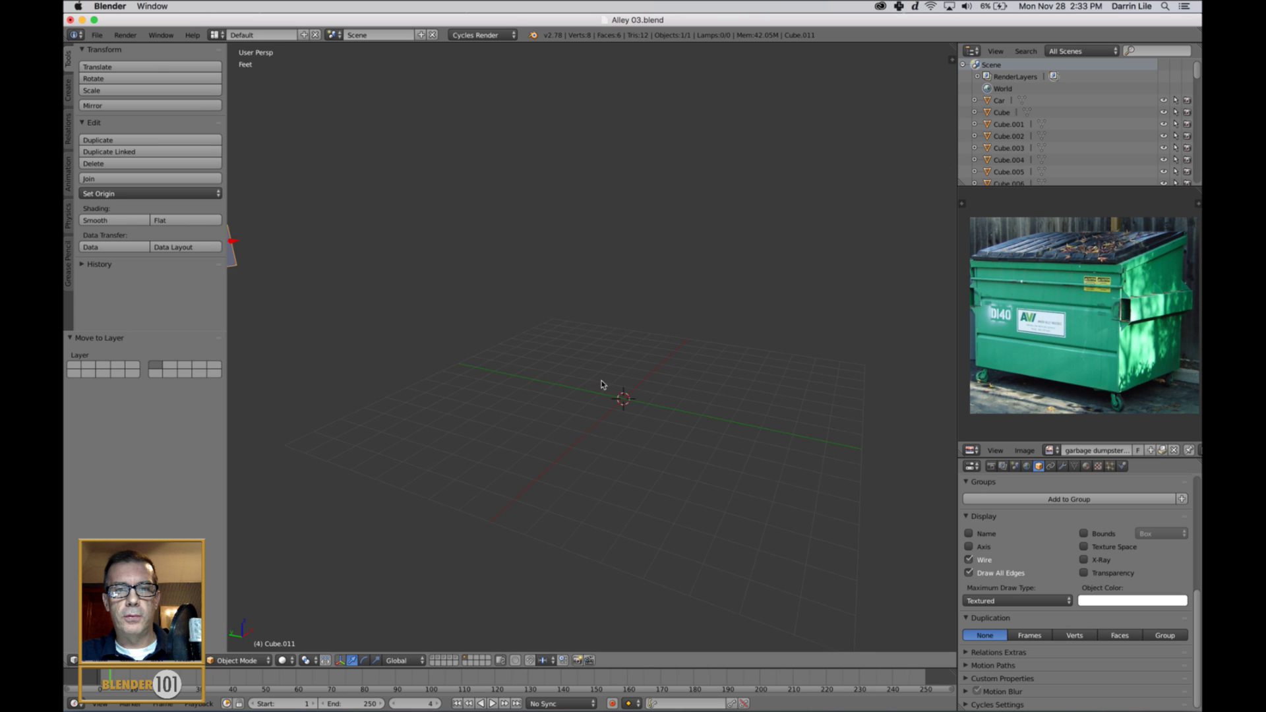
scroll(633, 379, down, 4)
key(n)
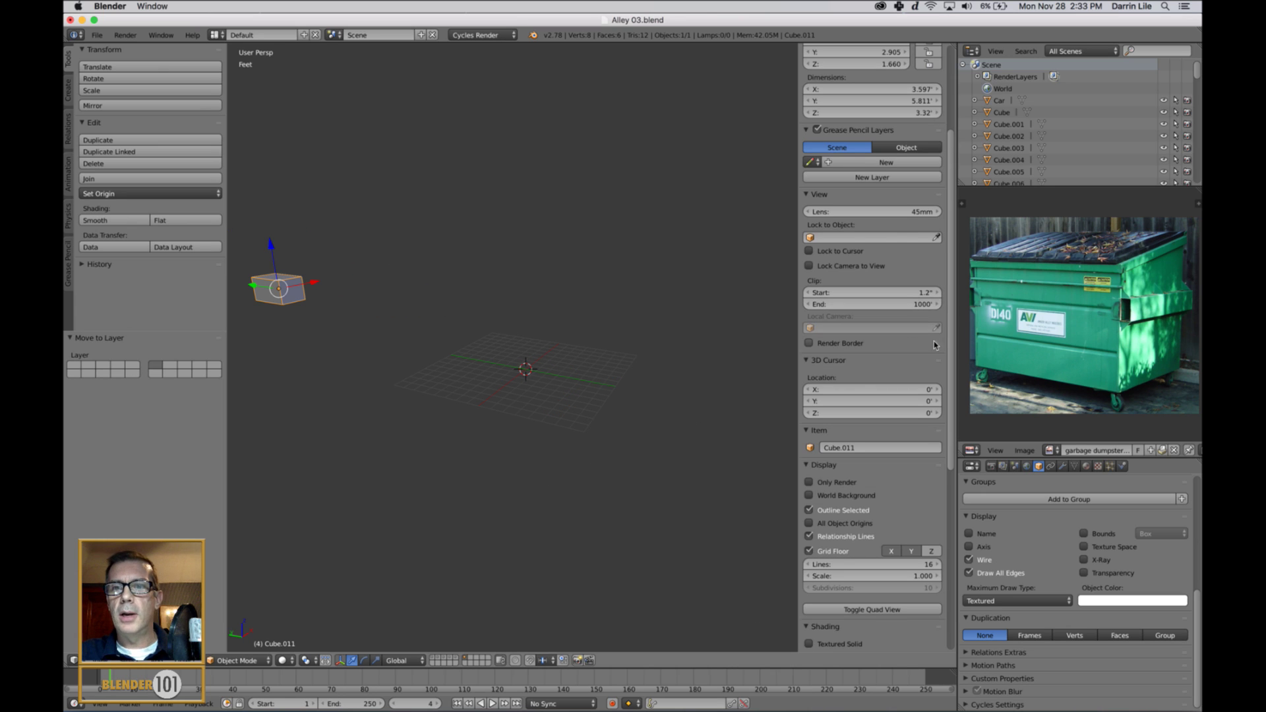
scroll(871, 297, up, 5)
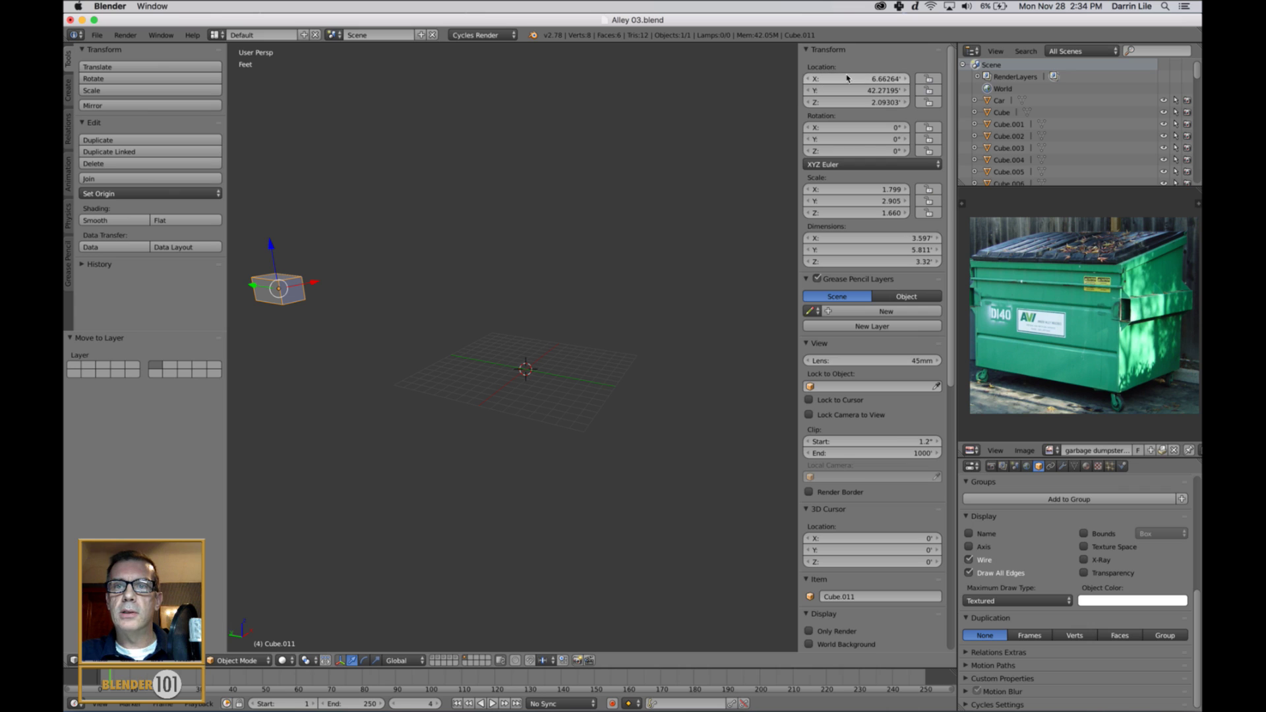
drag(847, 79, 846, 90)
text(0)
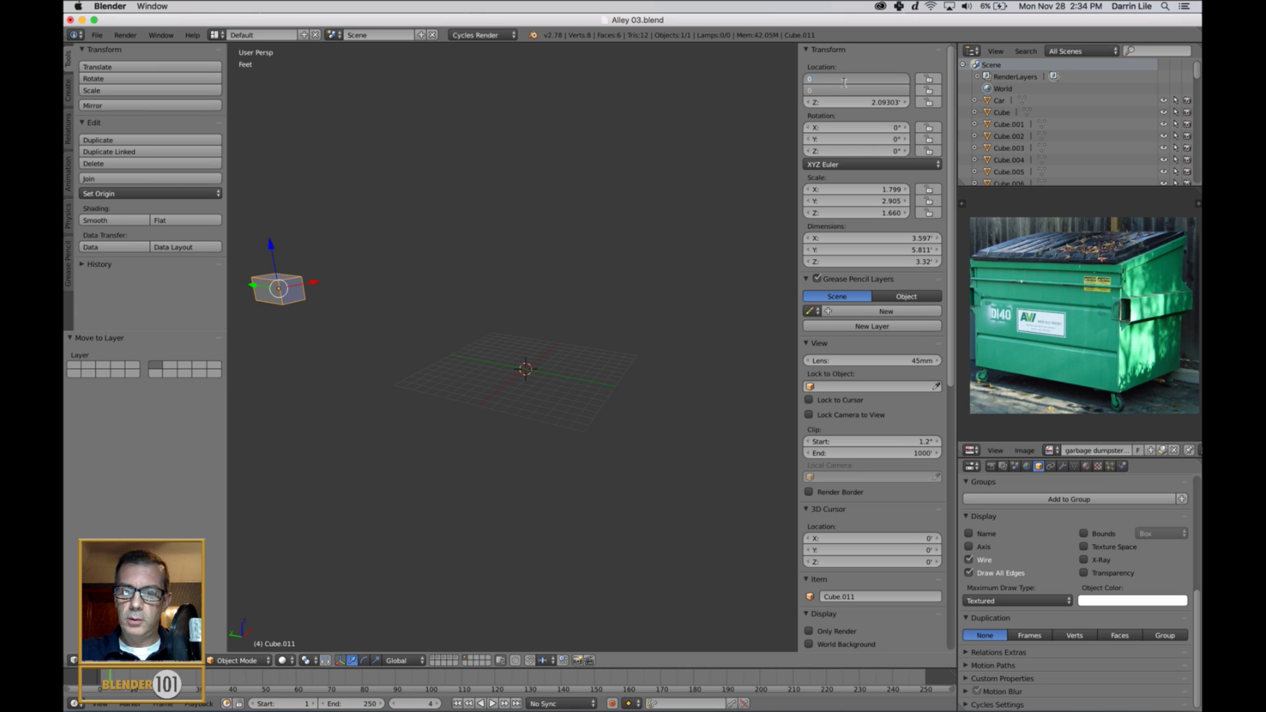
key(Return)
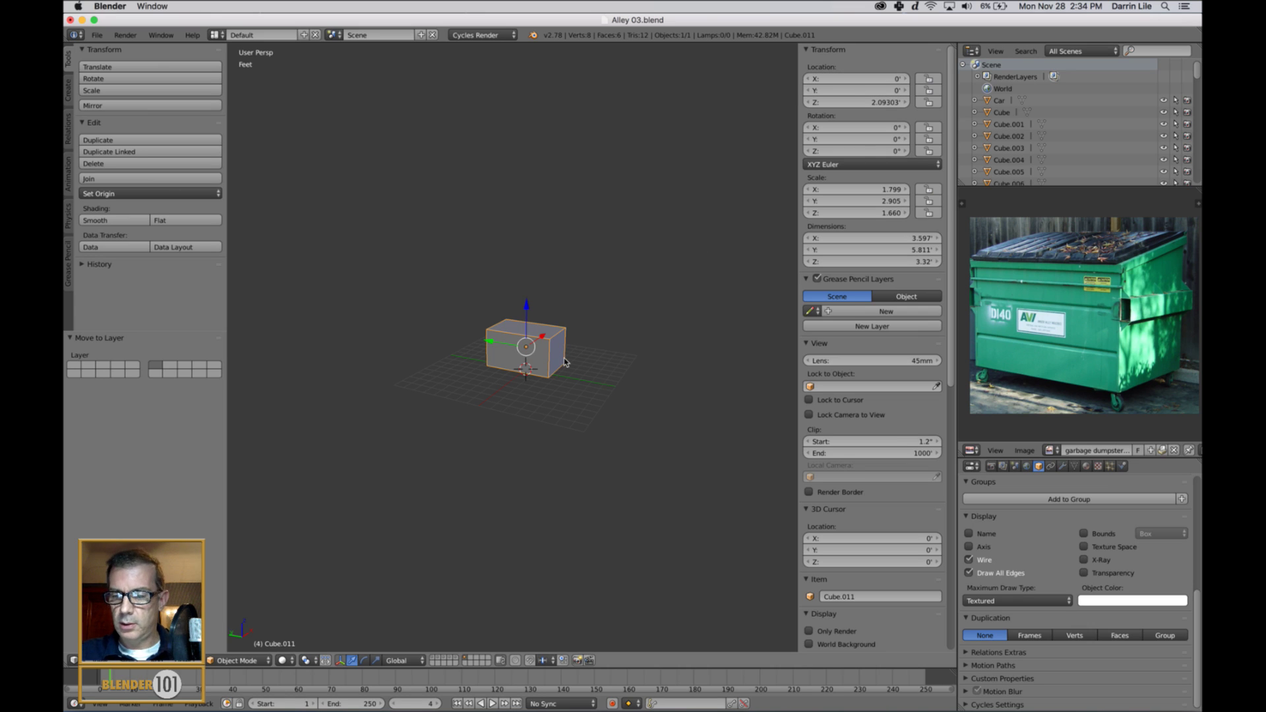
Enter Edit Mode with edge selection and raise the box's long back top edge about 8.8 inches along Z
key(KP_Decimal)
scroll(574, 391, down, 1)
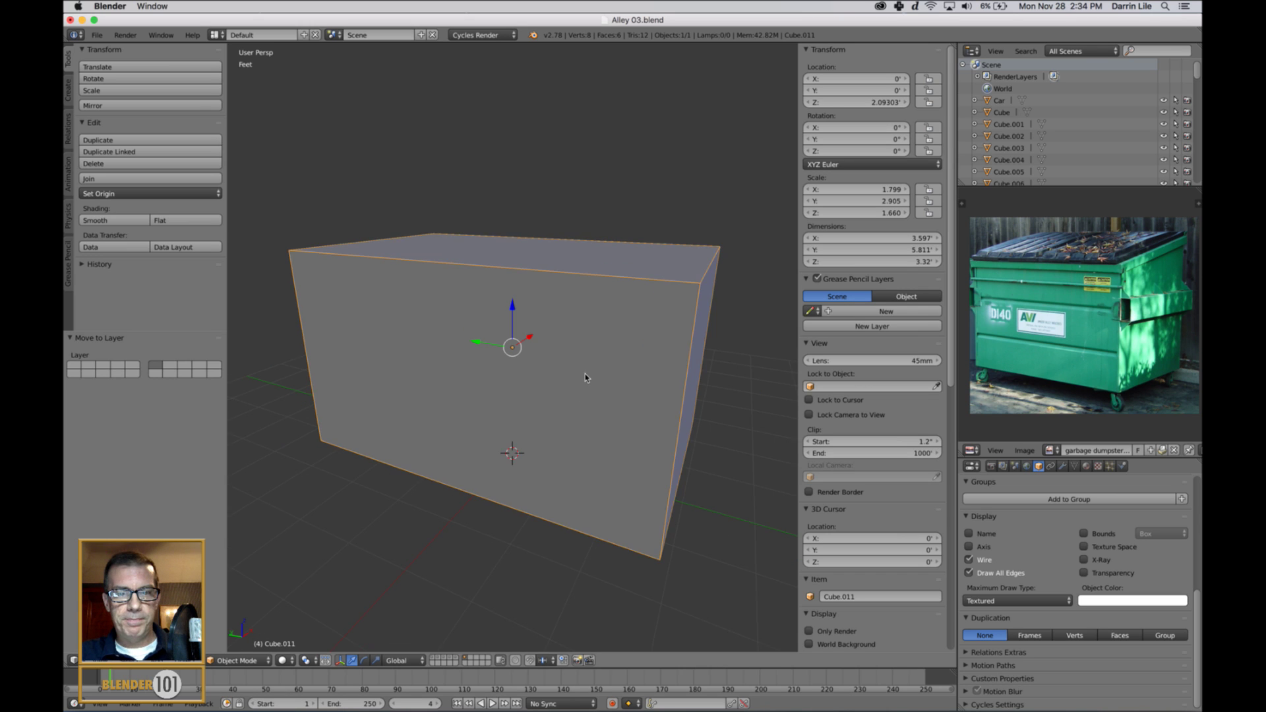
mouse_move(586, 376)
middle_down()
mouse_move(572, 384)
mouse_move(587, 358)
mouse_move(578, 376)
middle_up()
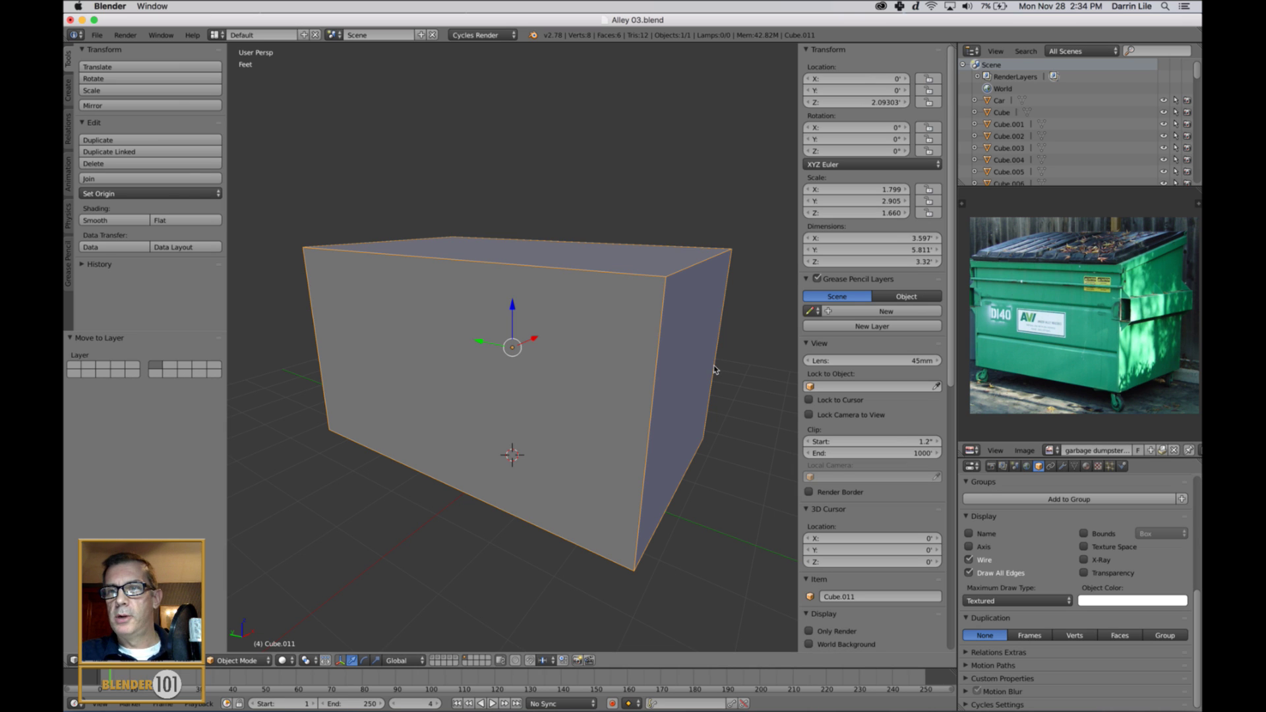
scroll(706, 358, down, 1)
middle_drag(686, 377, 666, 289)
key(Tab)
key(ctrl+Tab)
click(637, 270)
right_click(633, 272)
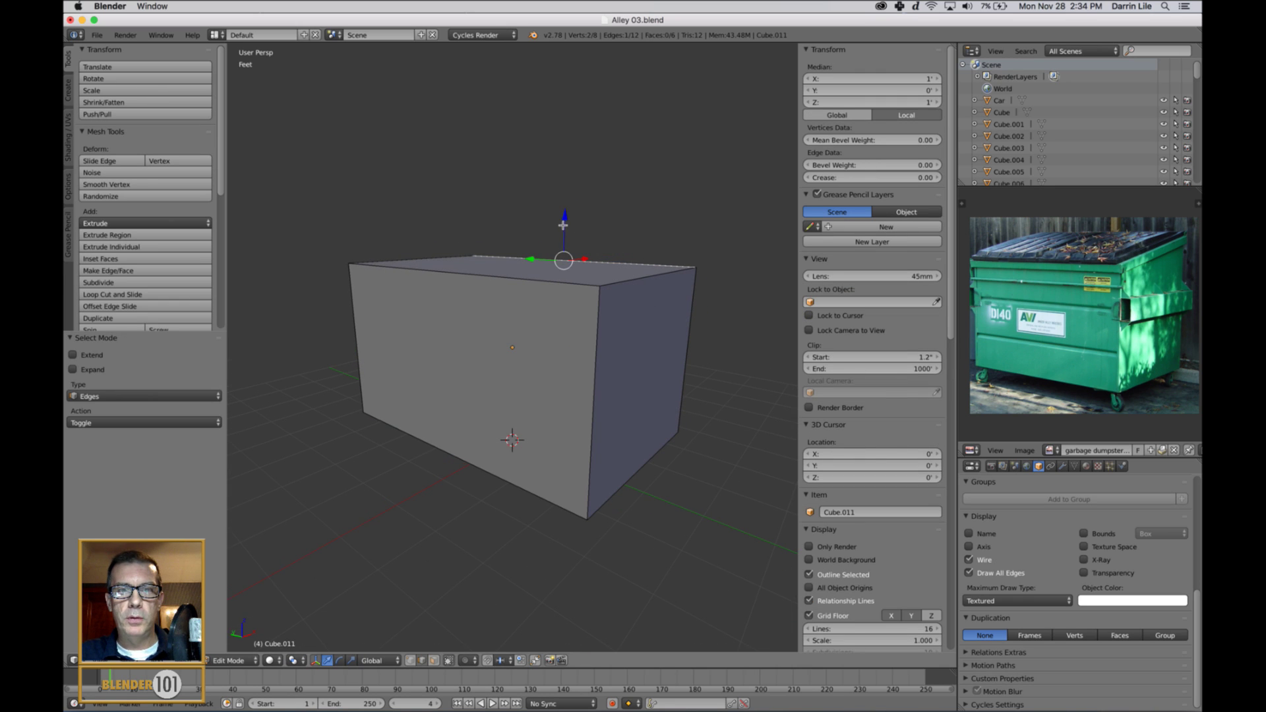
drag(562, 224, 565, 192)
middle_drag(633, 340, 637, 339)
Check the viewport lens setting and examine the perspective of the sloped box from several angles
key(n)
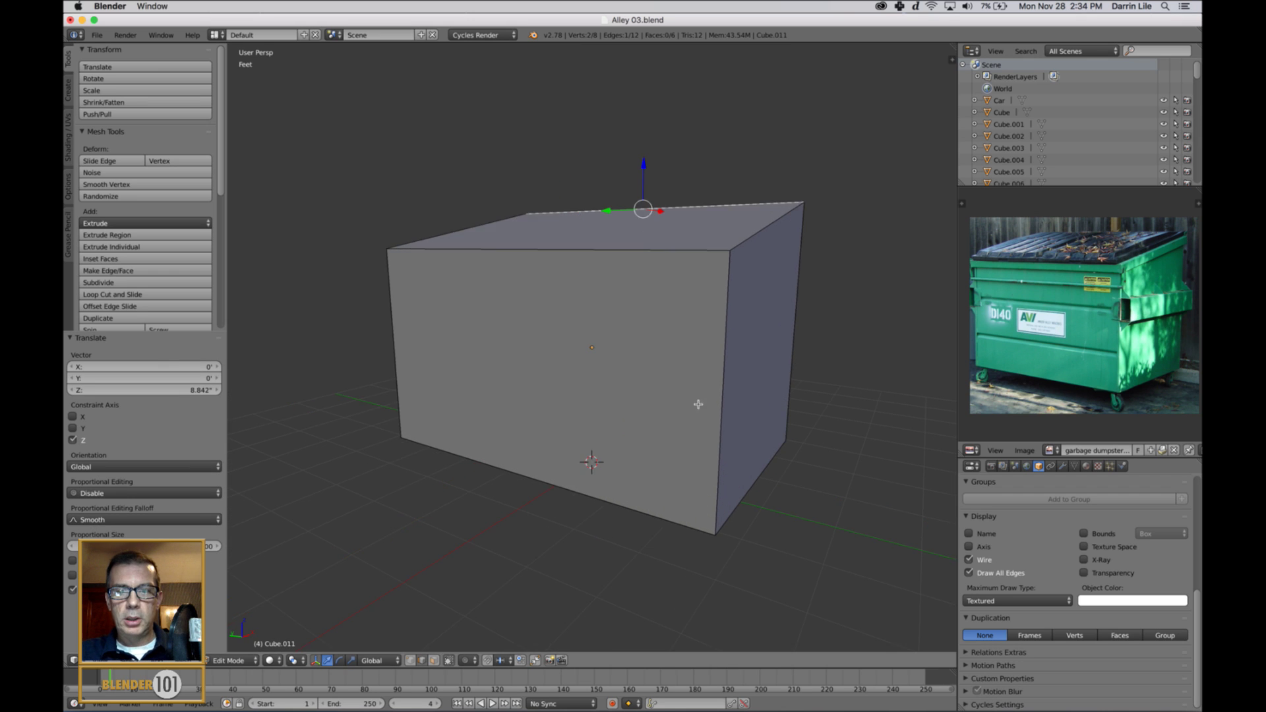
scroll(704, 407, down, 2)
mouse_move(766, 410)
middle_down()
mouse_move(737, 419)
mouse_move(782, 426)
middle_up()
key(n)
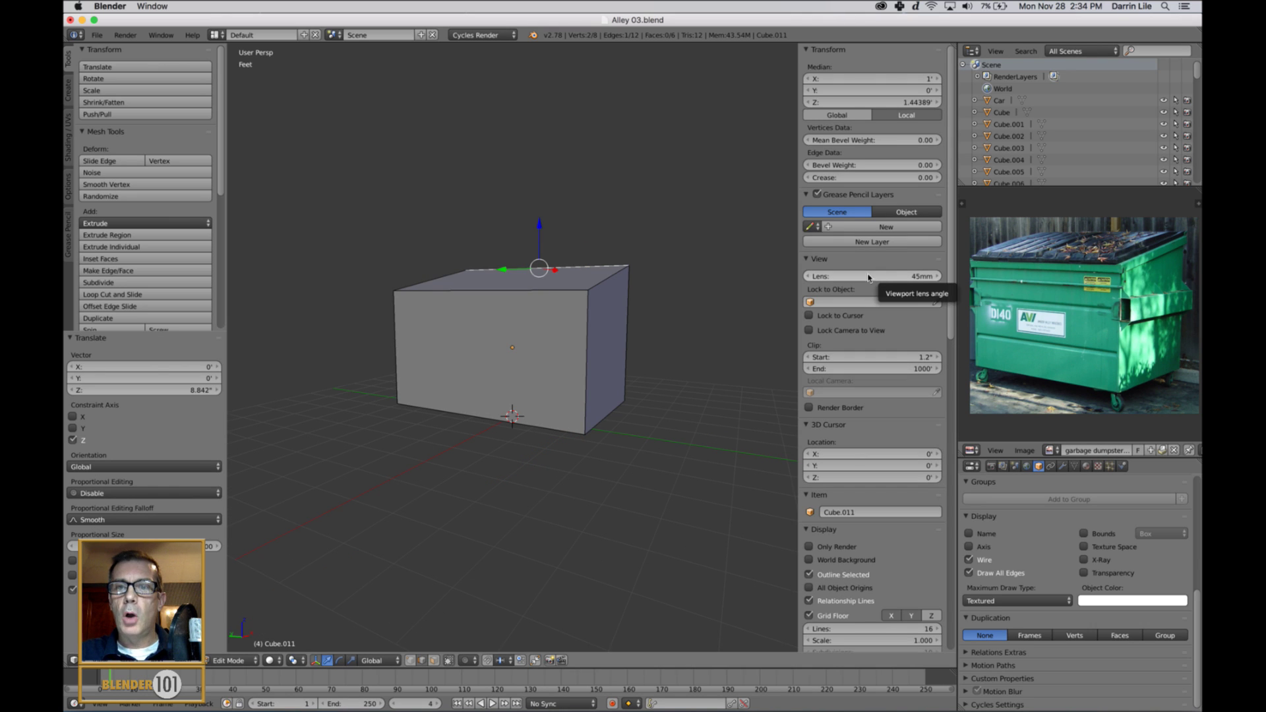
scroll(694, 333, up, 2)
middle_drag(704, 331, 687, 339)
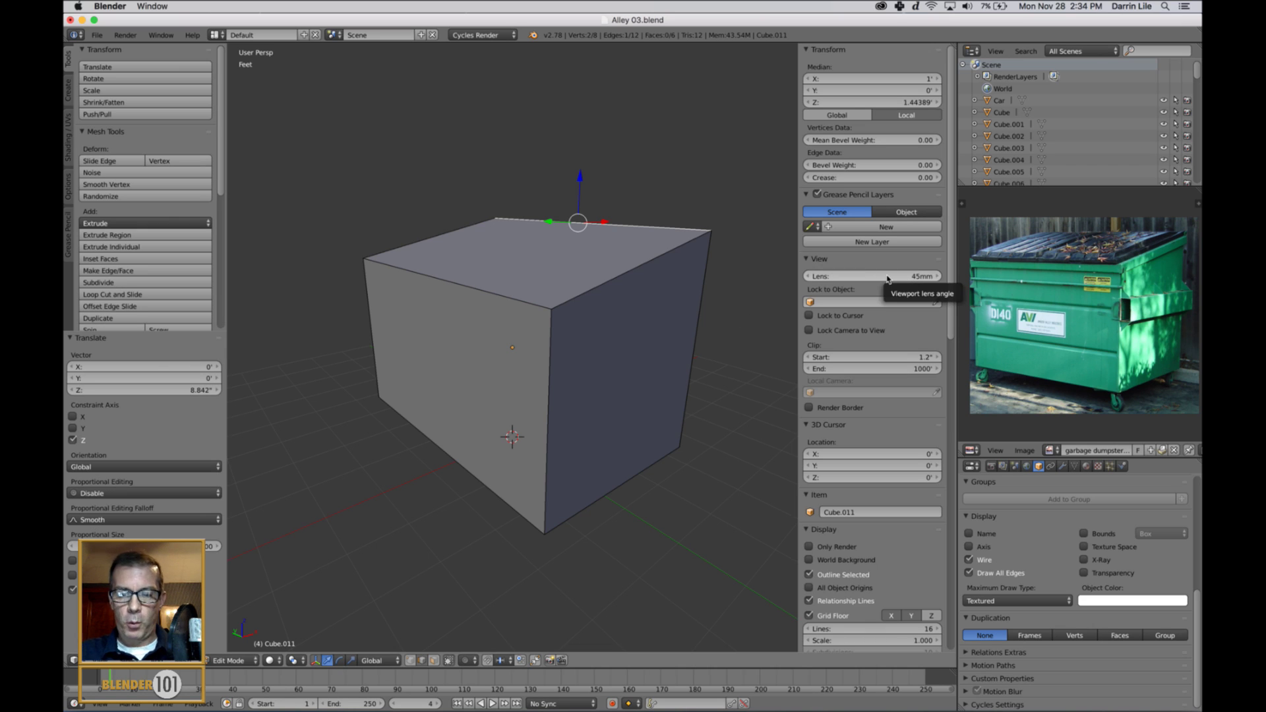
key(n)
scroll(758, 342, up, 2)
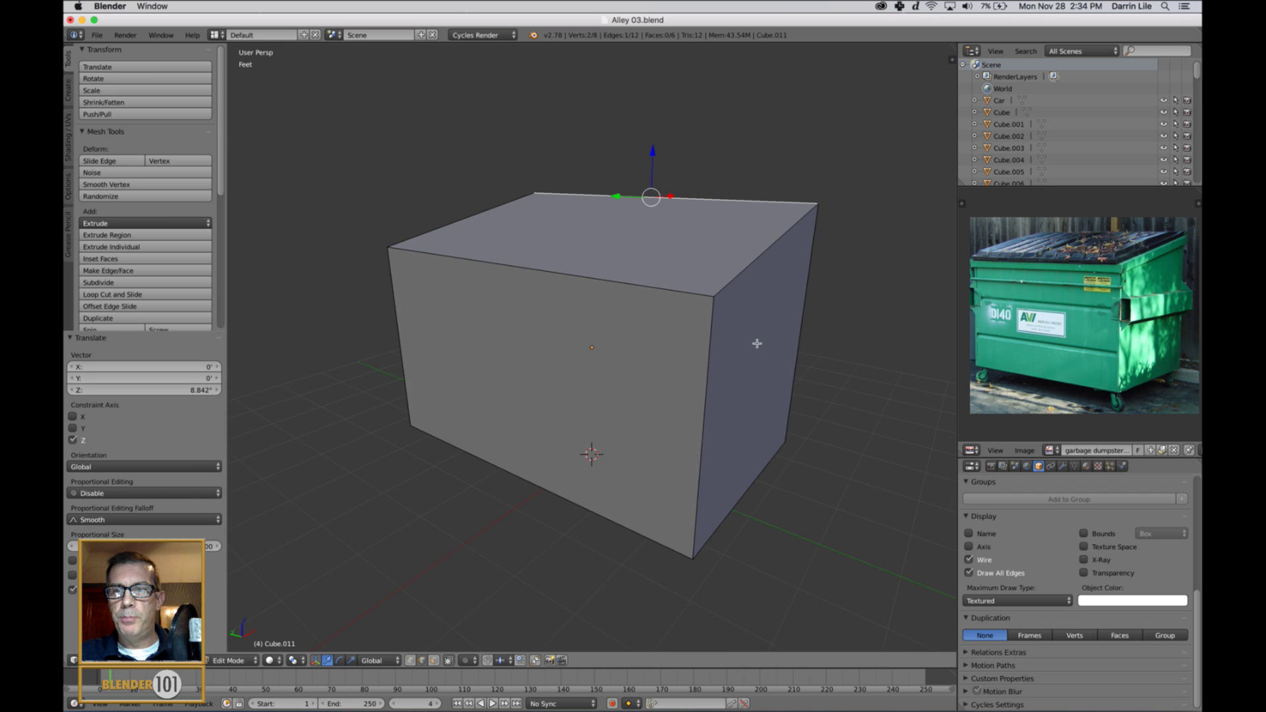
scroll(758, 342, down, 3)
mouse_move(776, 347)
middle_down()
mouse_move(785, 352)
mouse_move(773, 350)
middle_up()
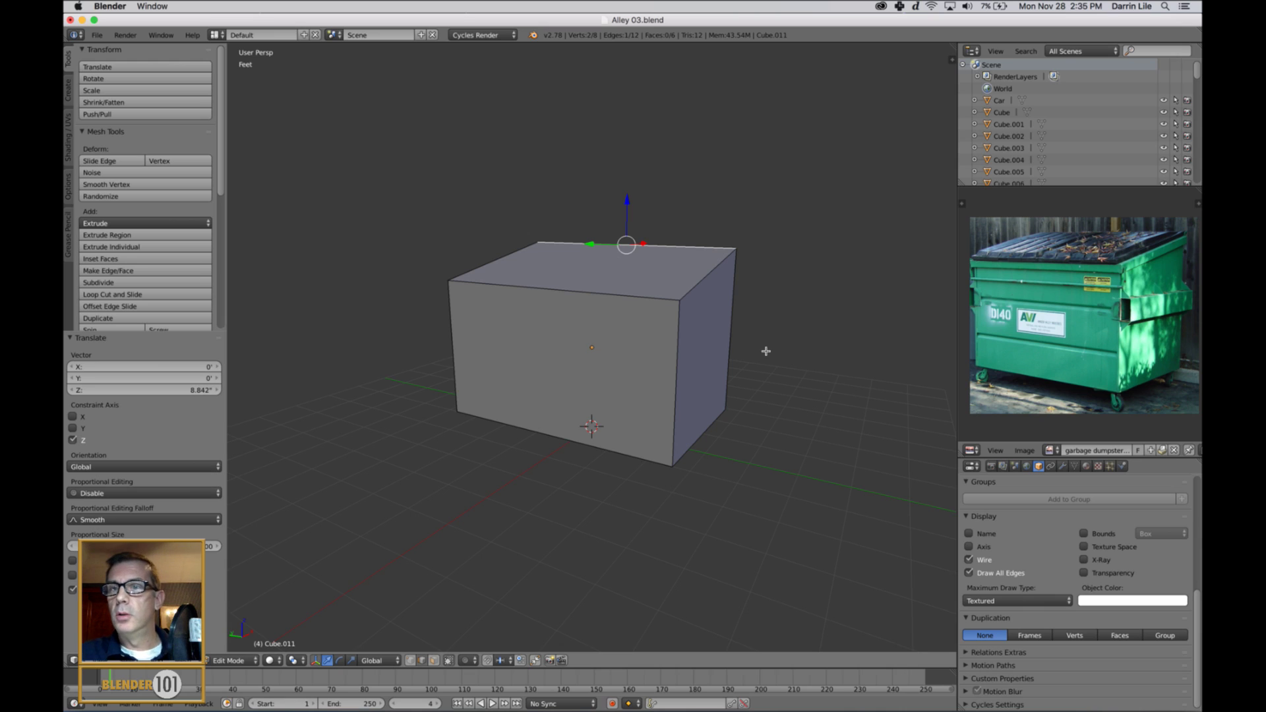
middle_drag(661, 278, 620, 305)
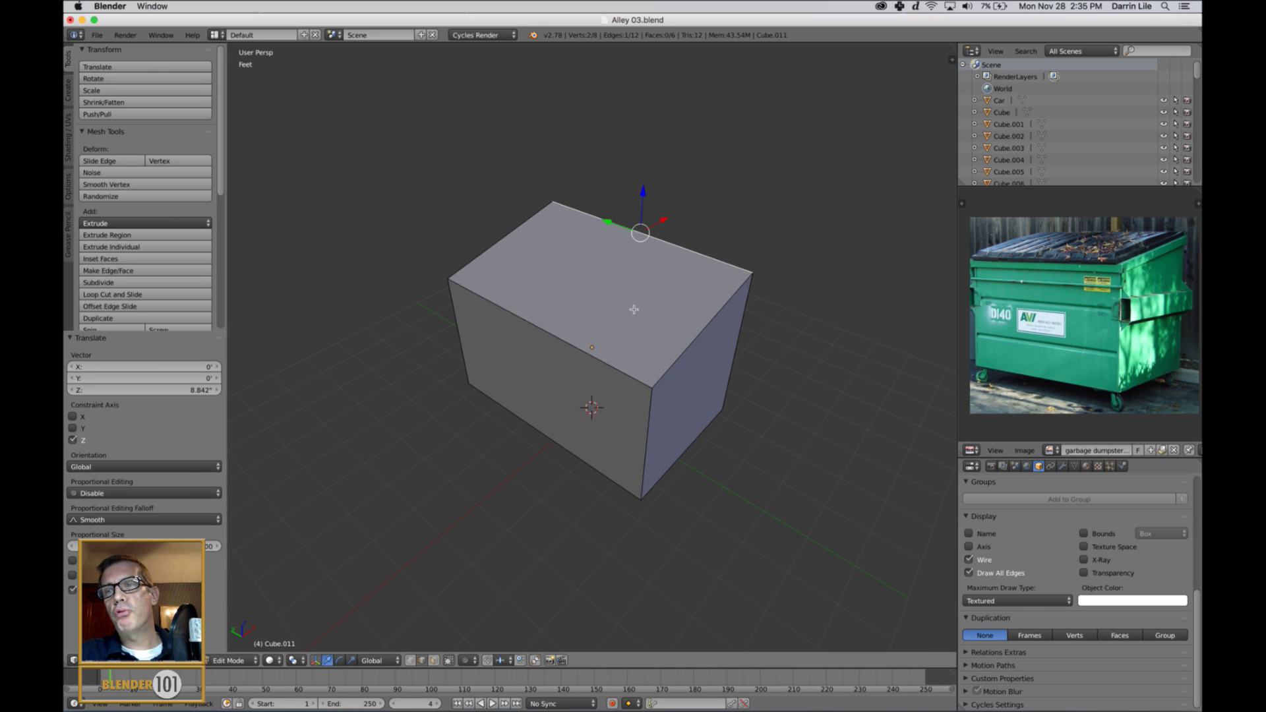
Switch to face selection and inset the box's sloped top face by about 1.6 inches
key(ctrl+Tab)
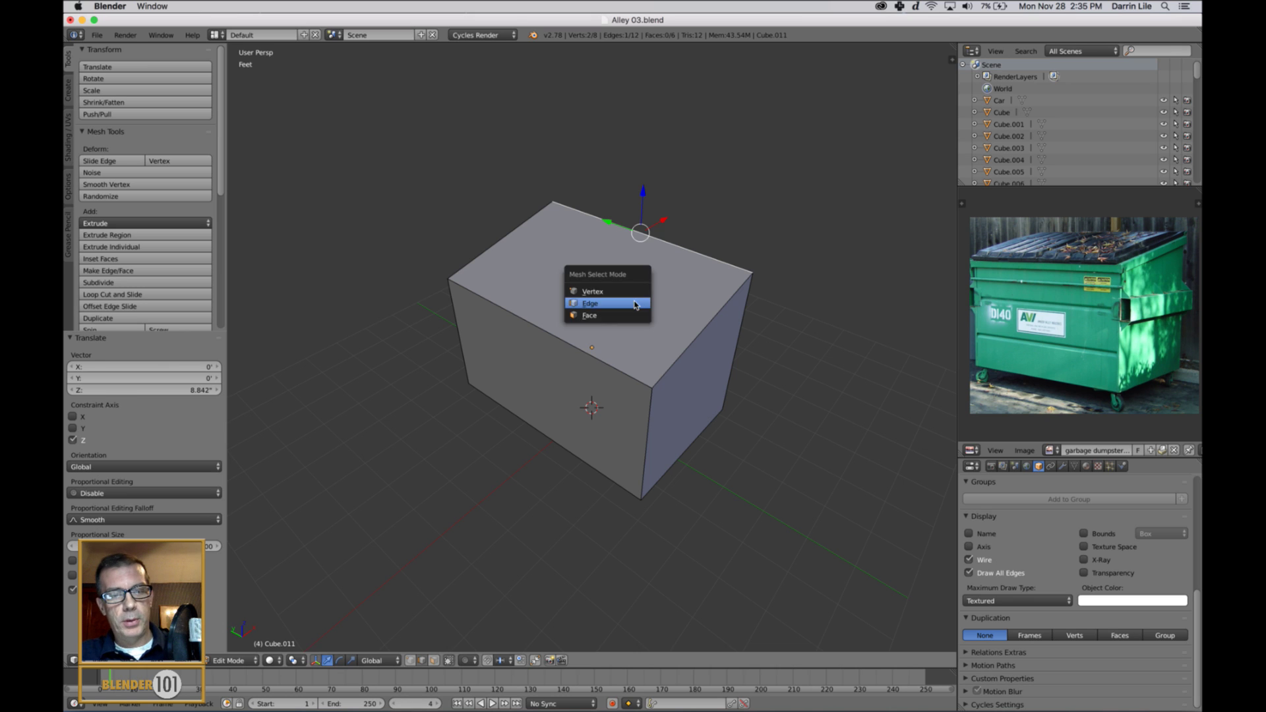
click(633, 313)
right_click(634, 310)
middle_drag(654, 422, 657, 408)
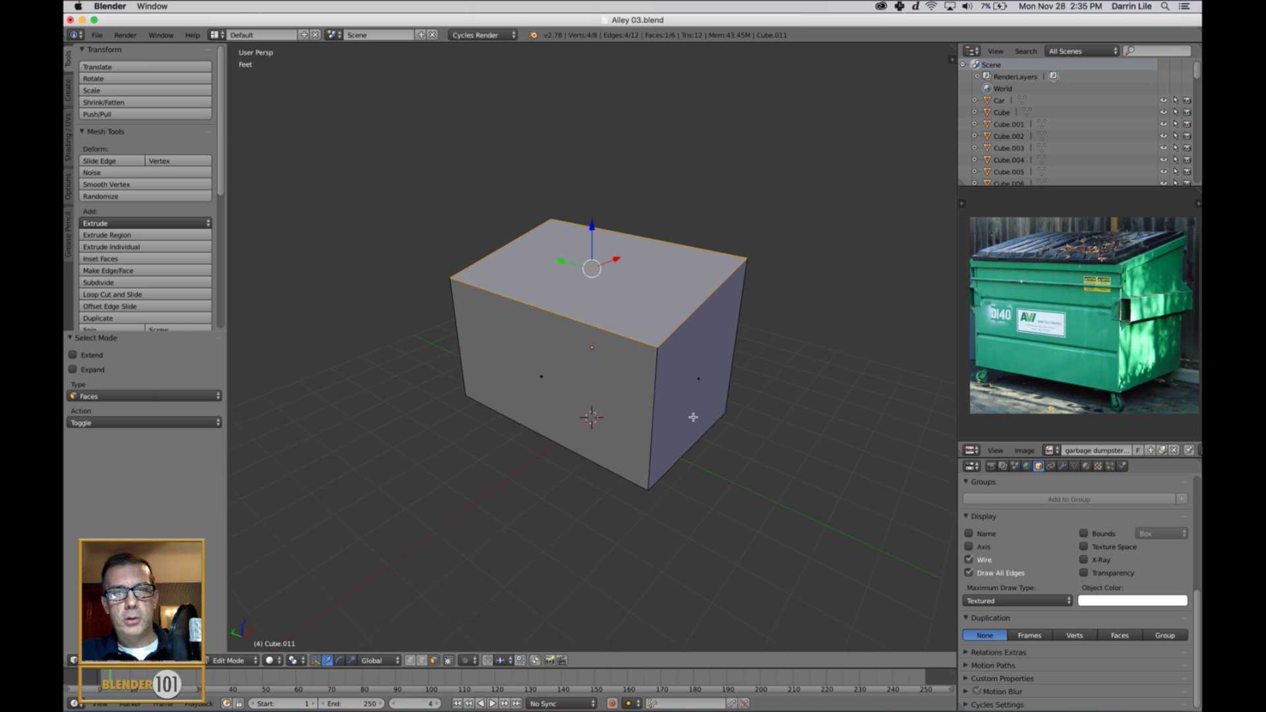
scroll(689, 425, up, 2)
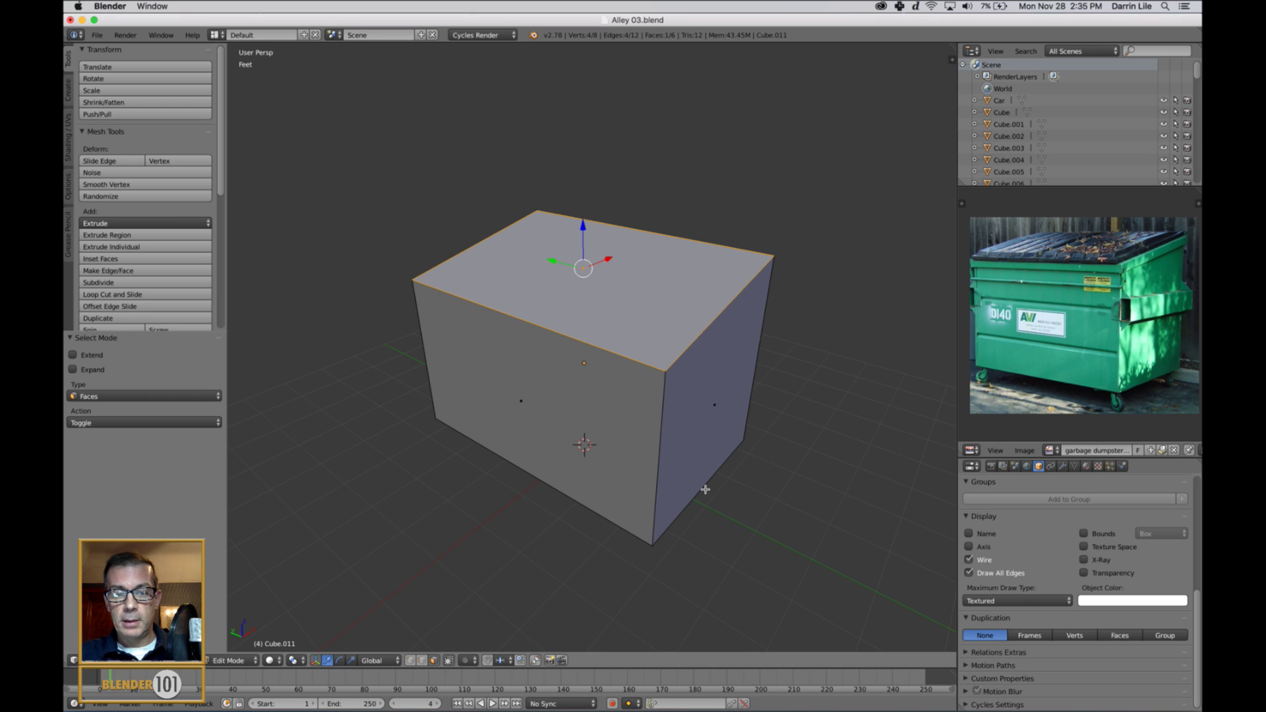
key(i)
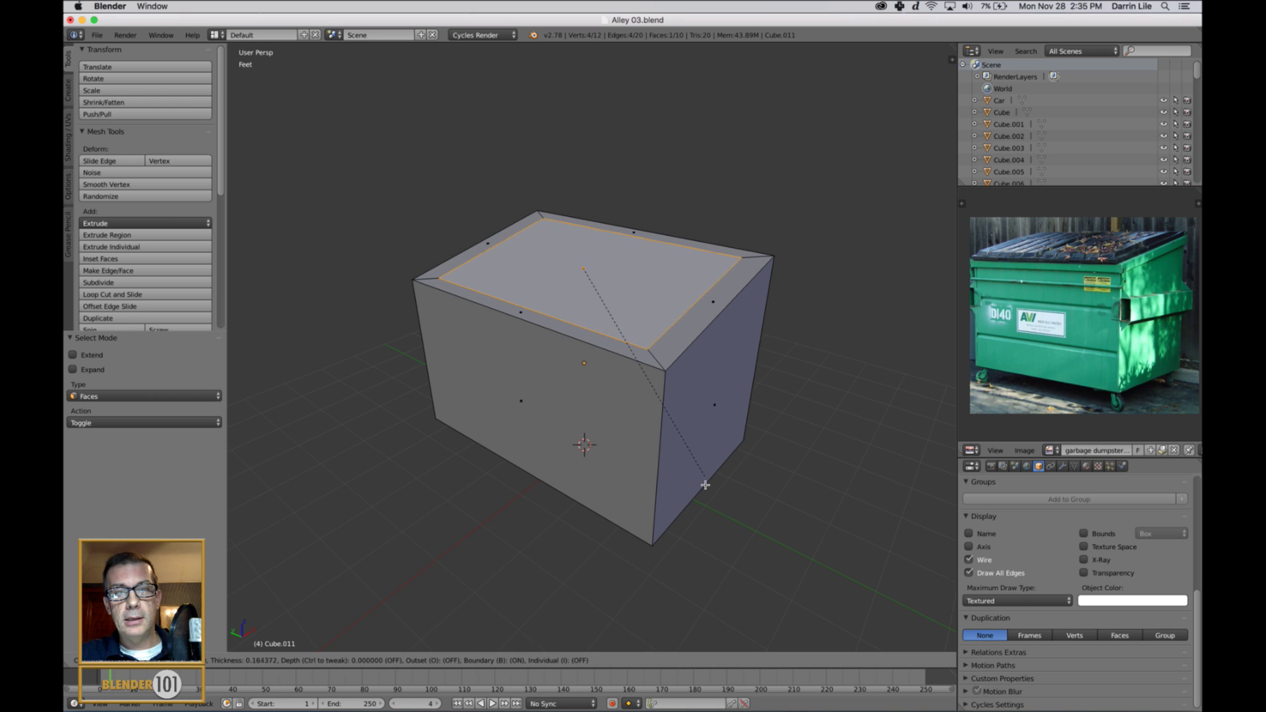
click(705, 485)
Scale the inset top face along Y by about 1.076 to narrow the rim at both ends
middle_drag(711, 344, 743, 412)
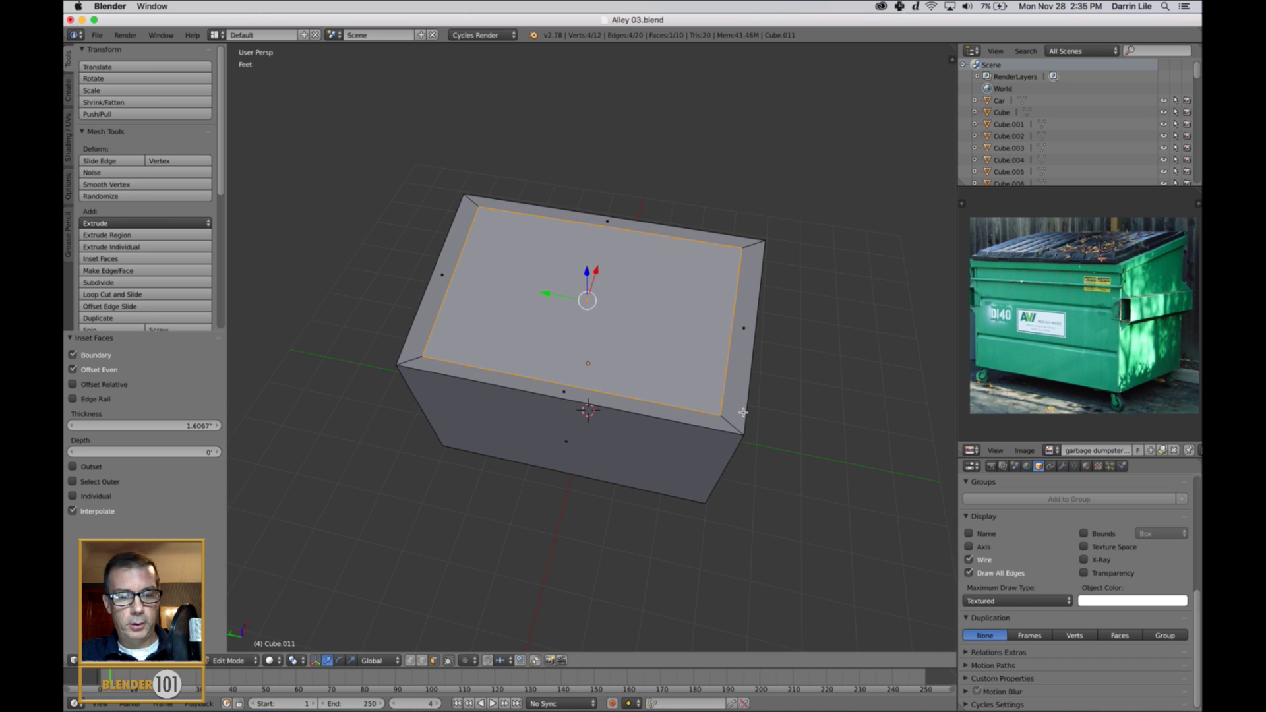
key(i)
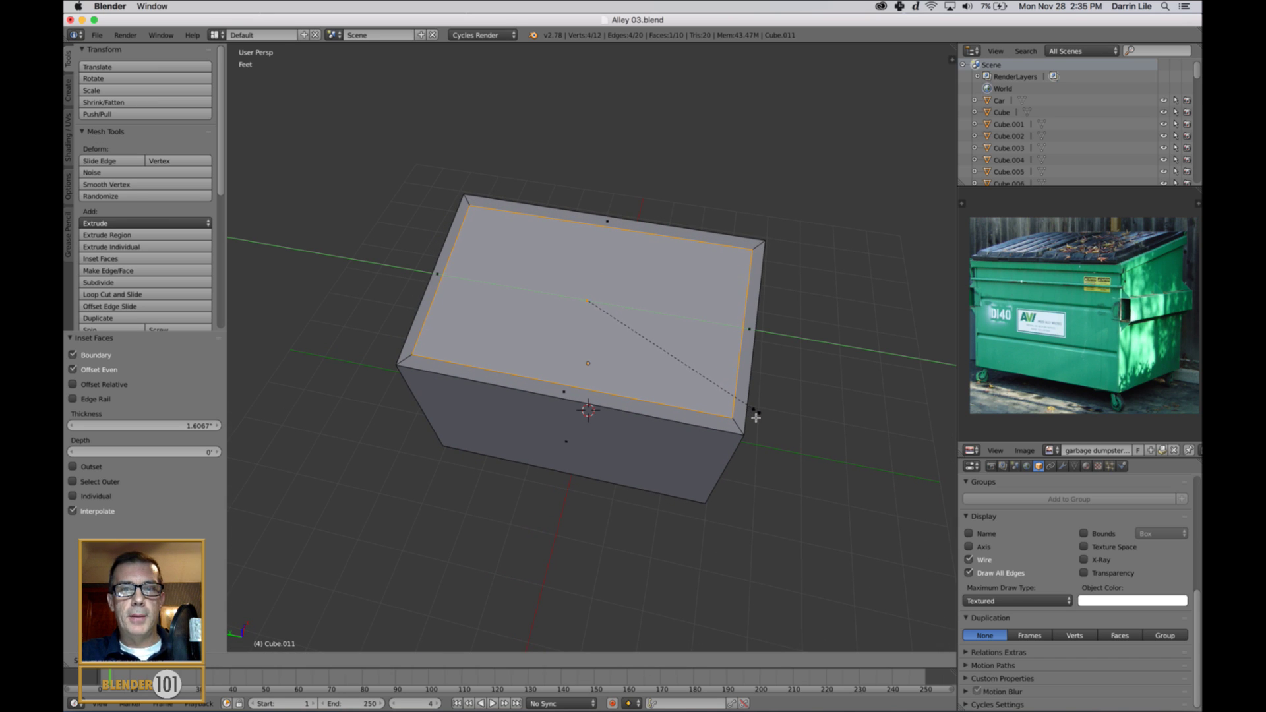
click(756, 418)
Extrude the inset top face and lower it about 2.68 feet along Z to hollow out the box
middle_drag(778, 448, 698, 393)
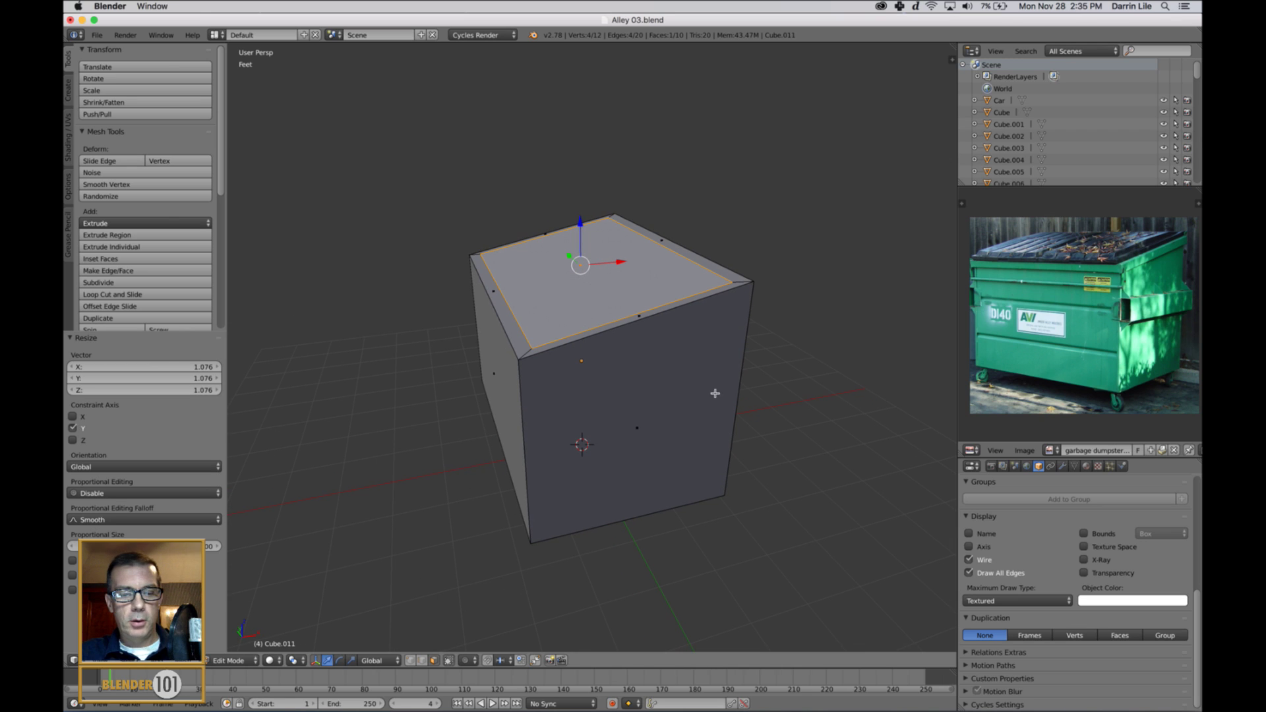
key(e)
right_click(748, 409)
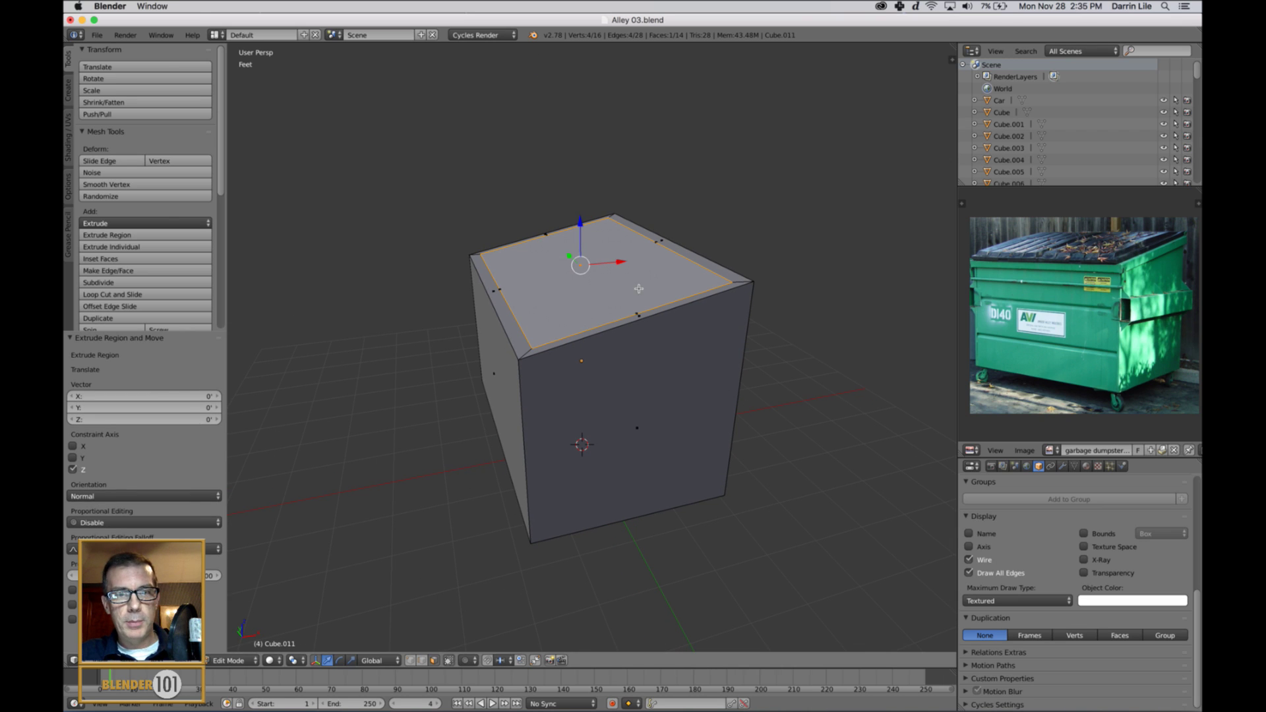
key(g)
key(z)
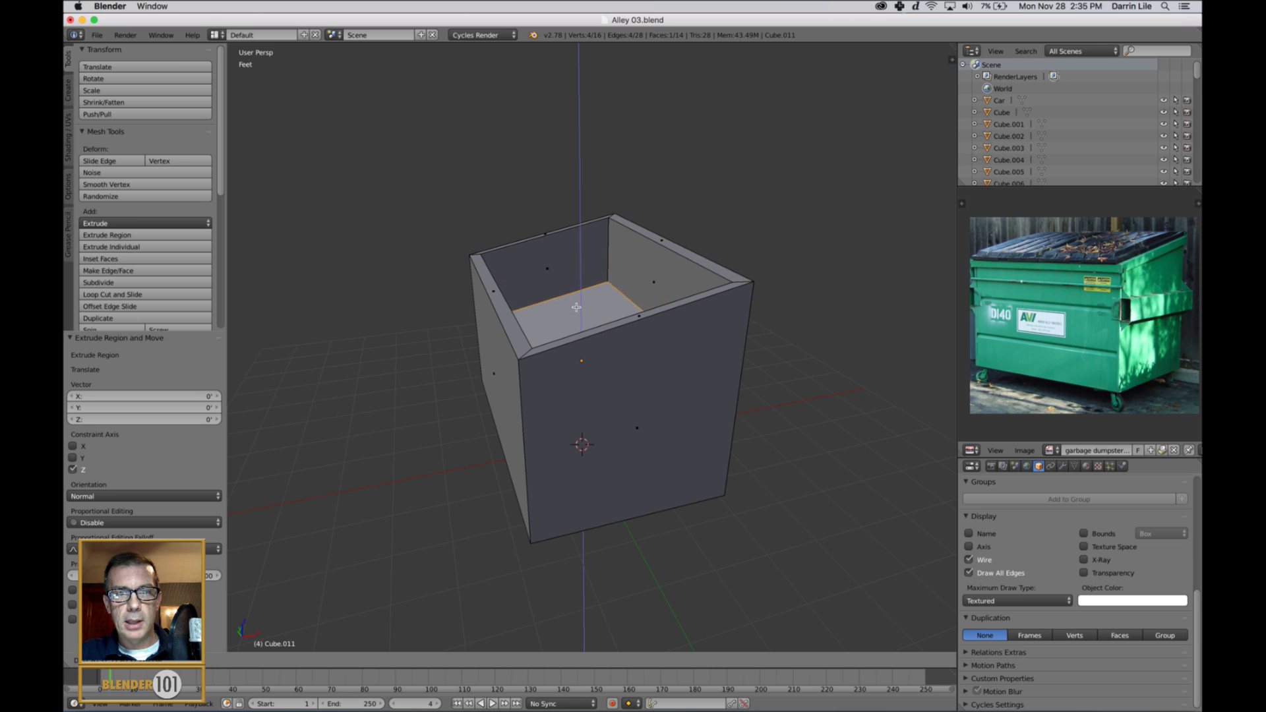
click(578, 351)
Lower the inner floor face by about another 7.6 inches along Z
middle_drag(645, 520, 625, 425)
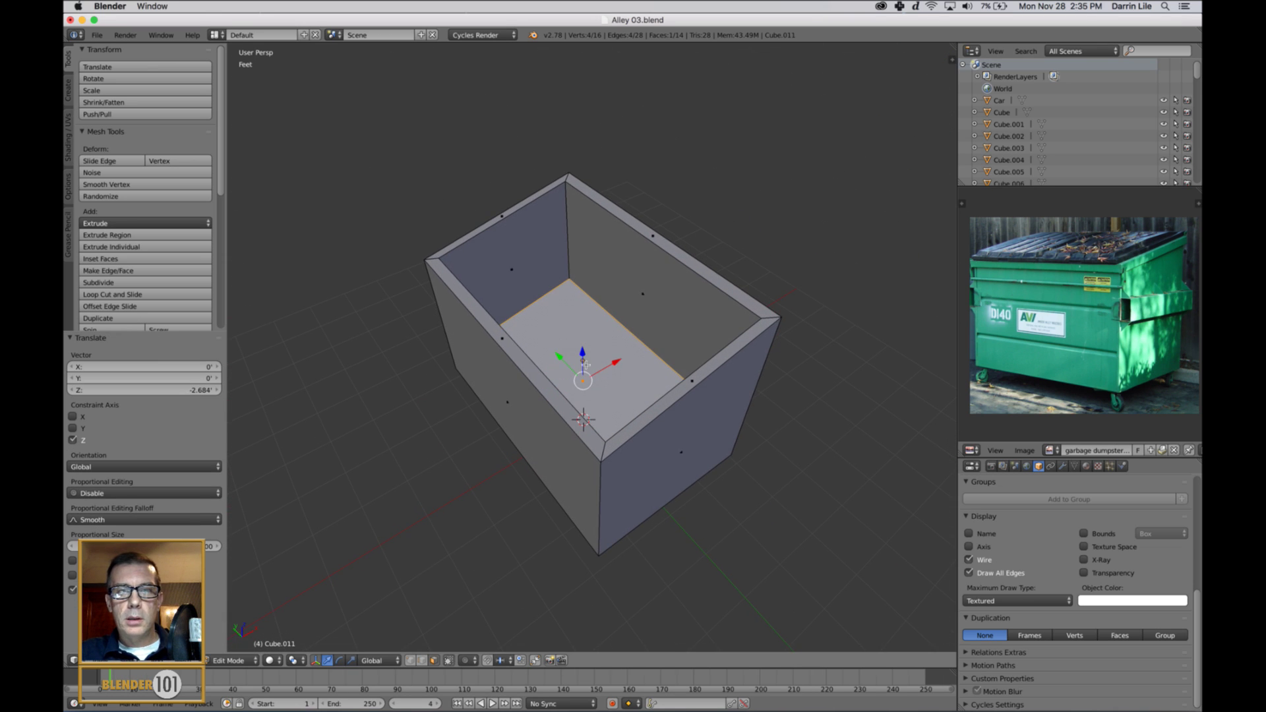
mouse_move(583, 362)
mouse_down()
mouse_move(584, 391)
mouse_move(588, 378)
mouse_up()
middle_drag(623, 421, 583, 409)
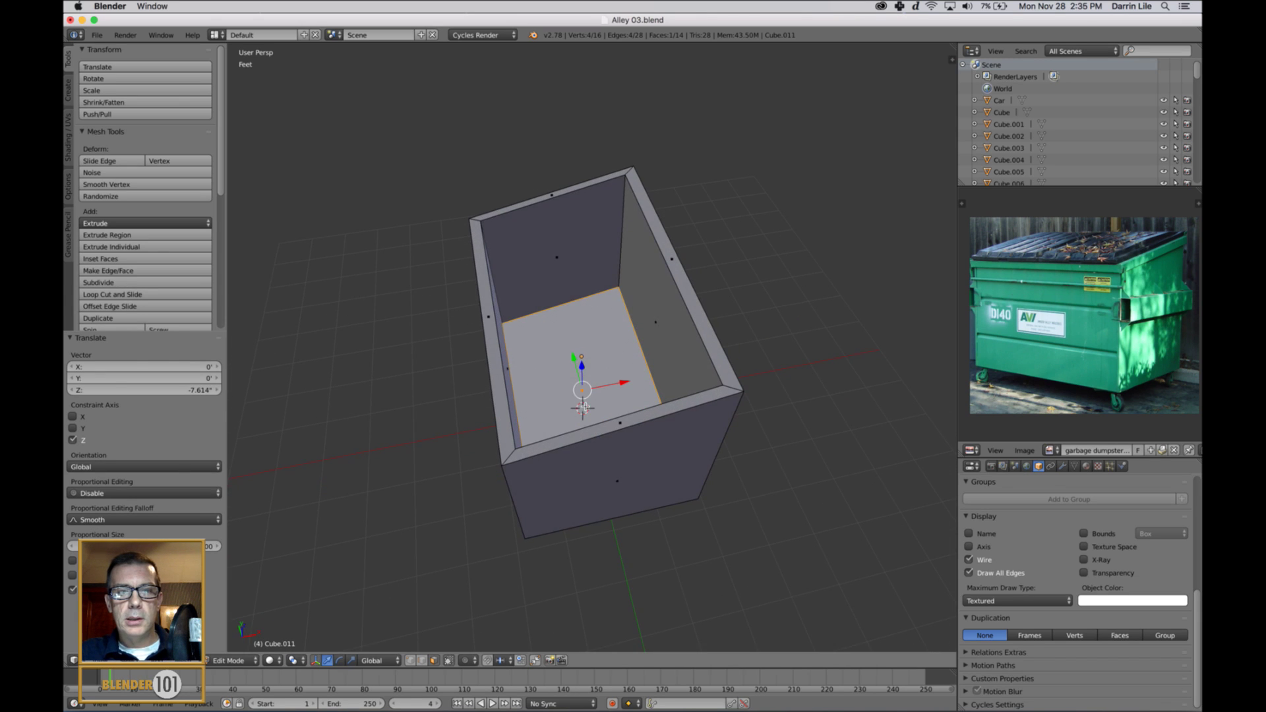
middle_drag(603, 297, 618, 285)
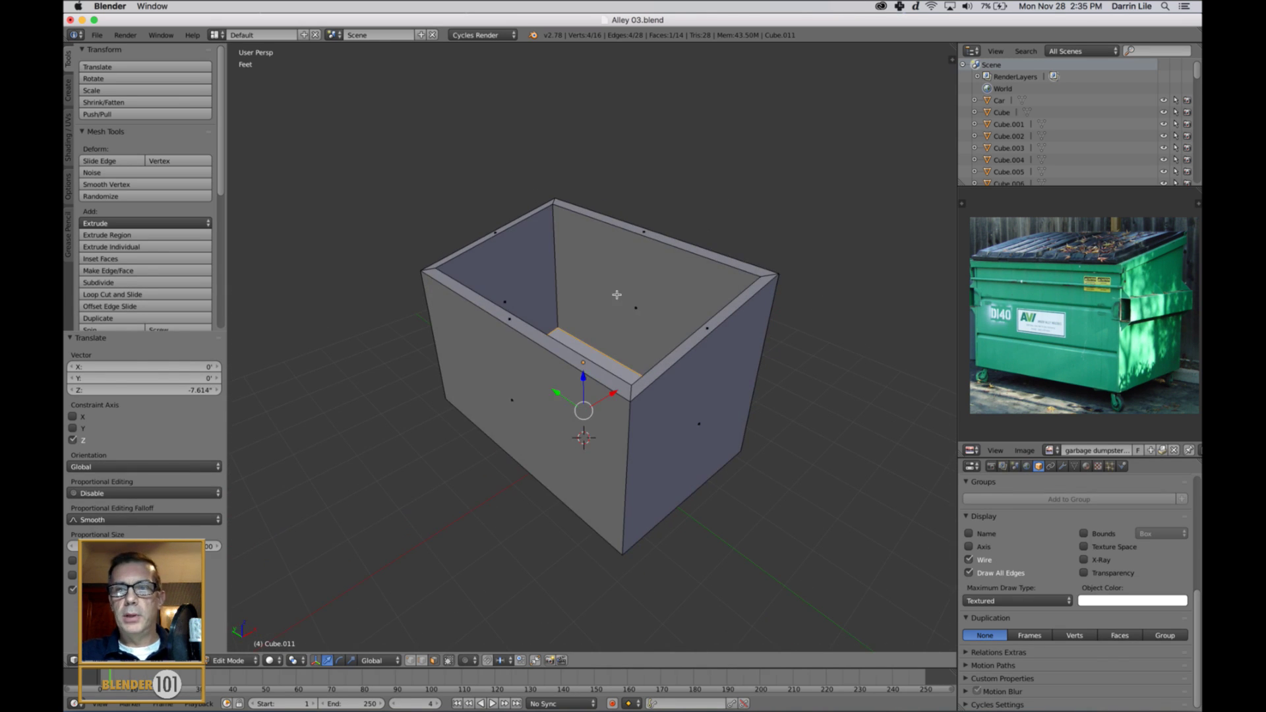
shift+middle_drag(687, 350, 665, 348)
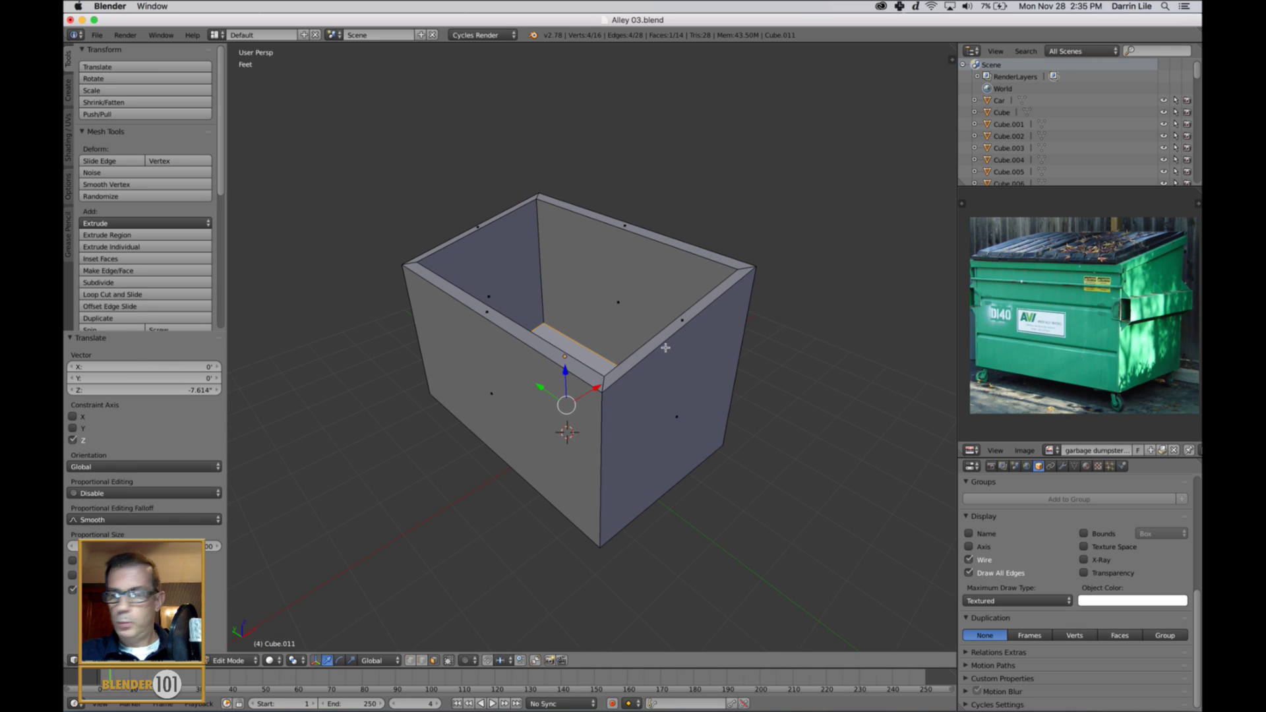
Flatten the sloped inner floor by scaling it to nearly zero along Z in front orthographic wireframe view
key(KP_3)
key(KP_5)
key(KP_1)
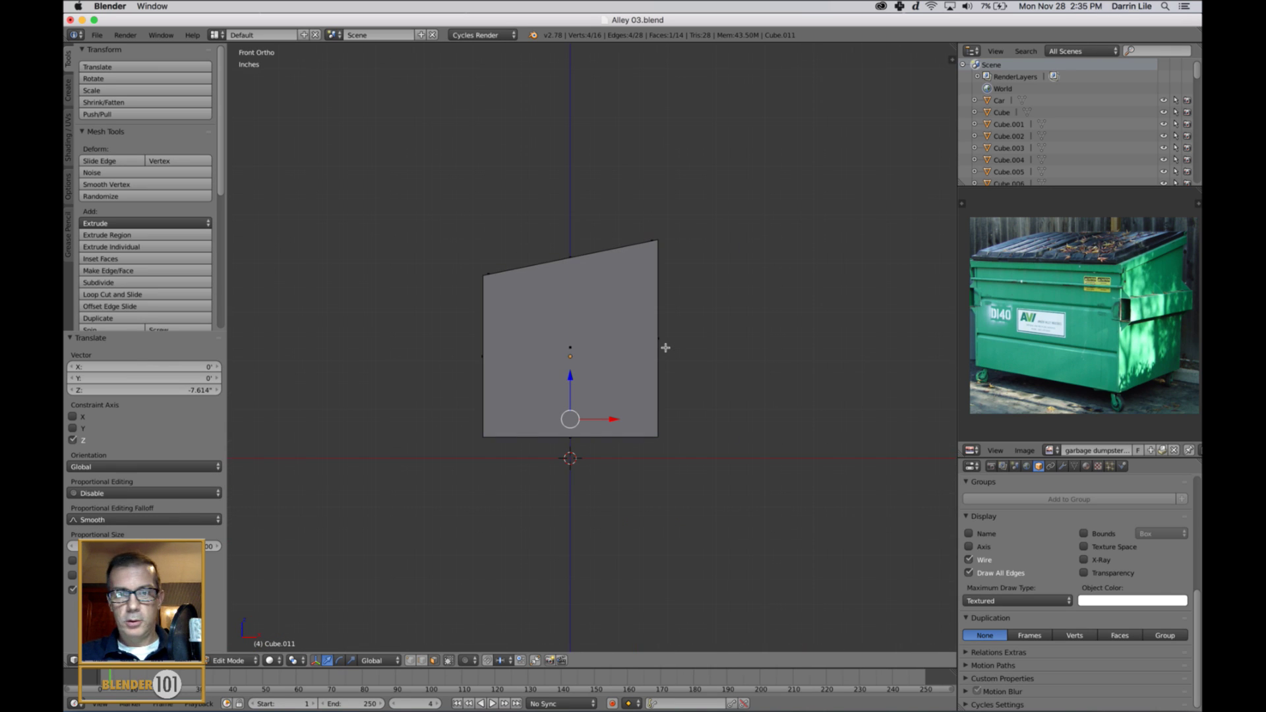
key(z)
scroll(642, 387, up, 2)
shift+middle_drag(642, 390, 687, 312)
key(s)
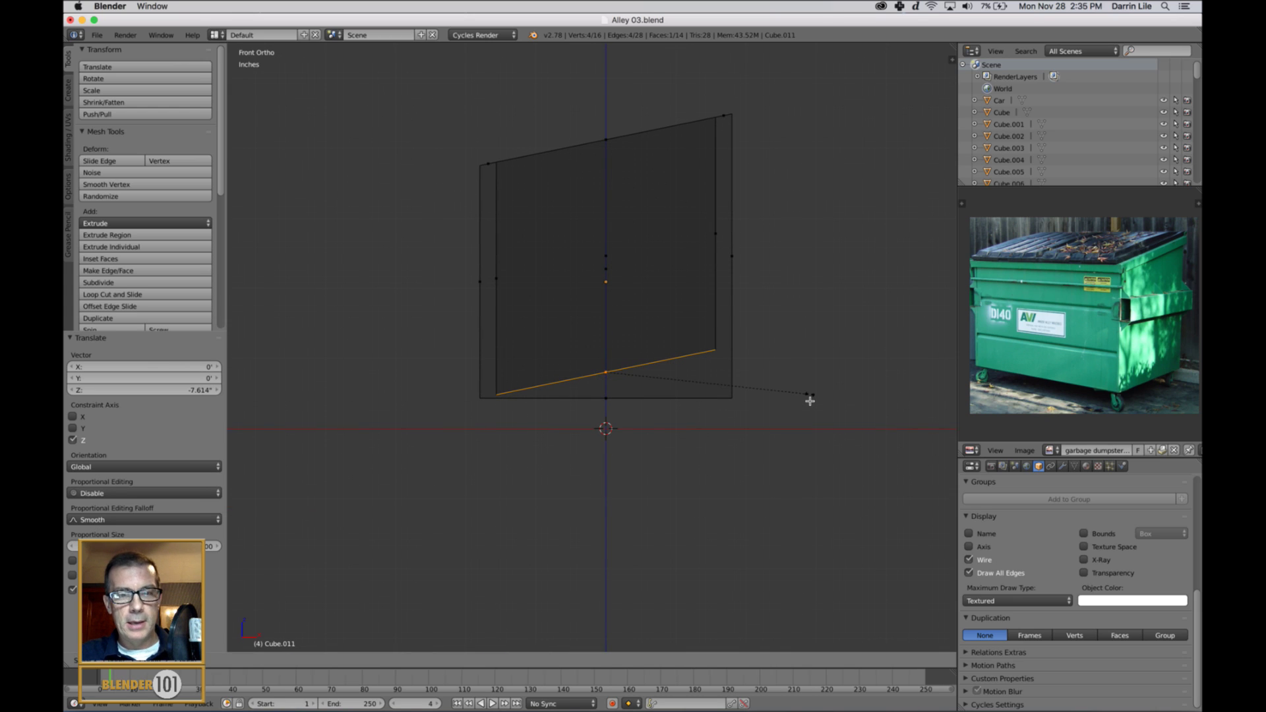
key(z)
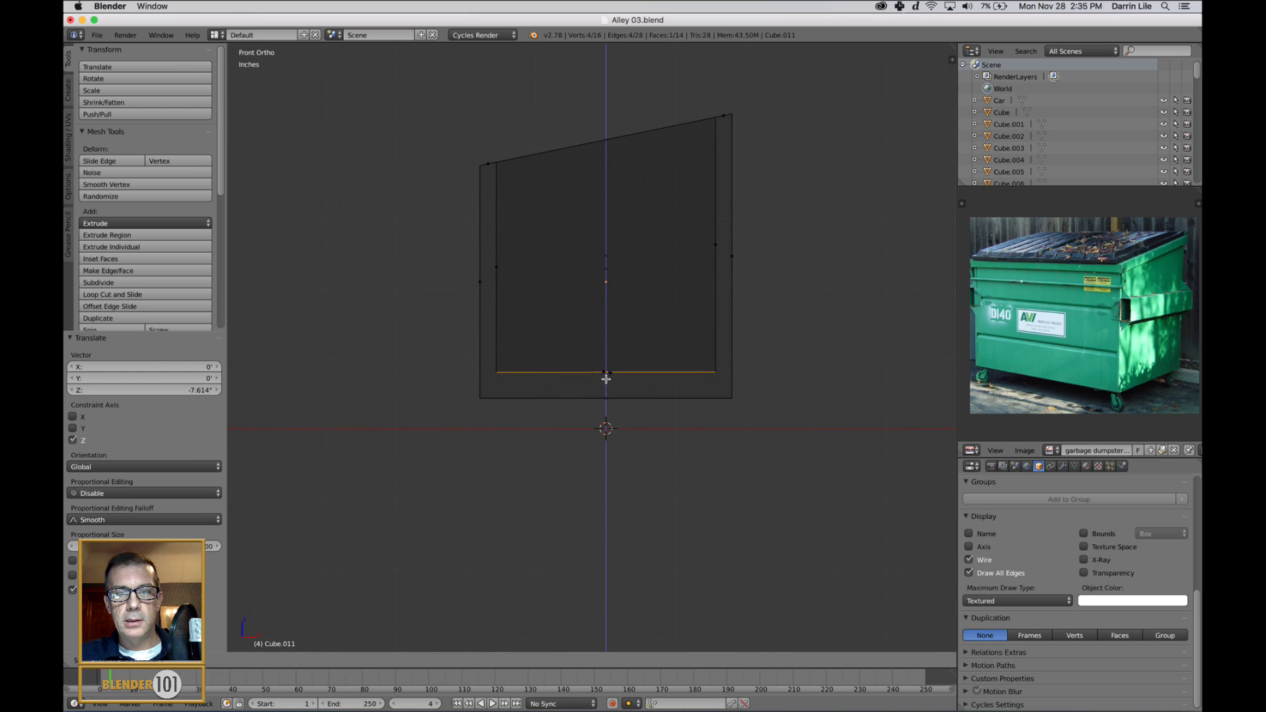
click(605, 377)
Lower the flattened inner floor slightly along Z, deselect everything and return to the solid perspective view
key(g)
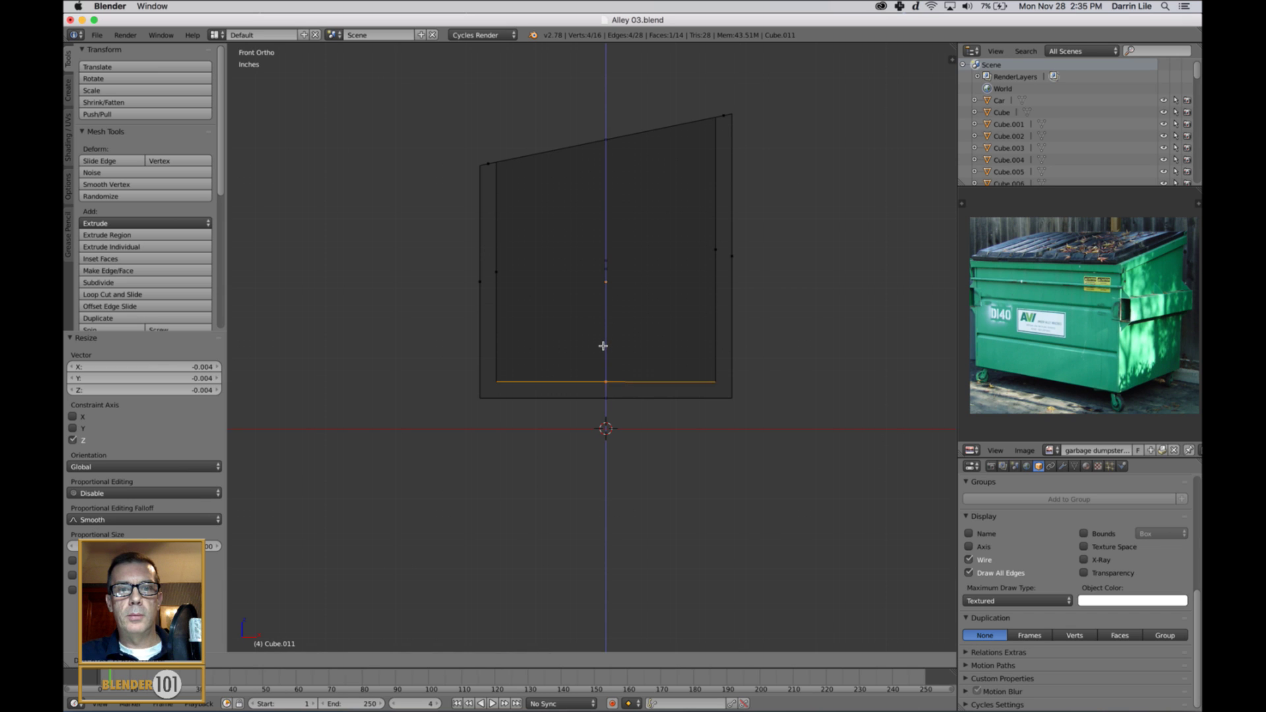
click(603, 352)
key(a)
middle_drag(668, 376, 698, 390)
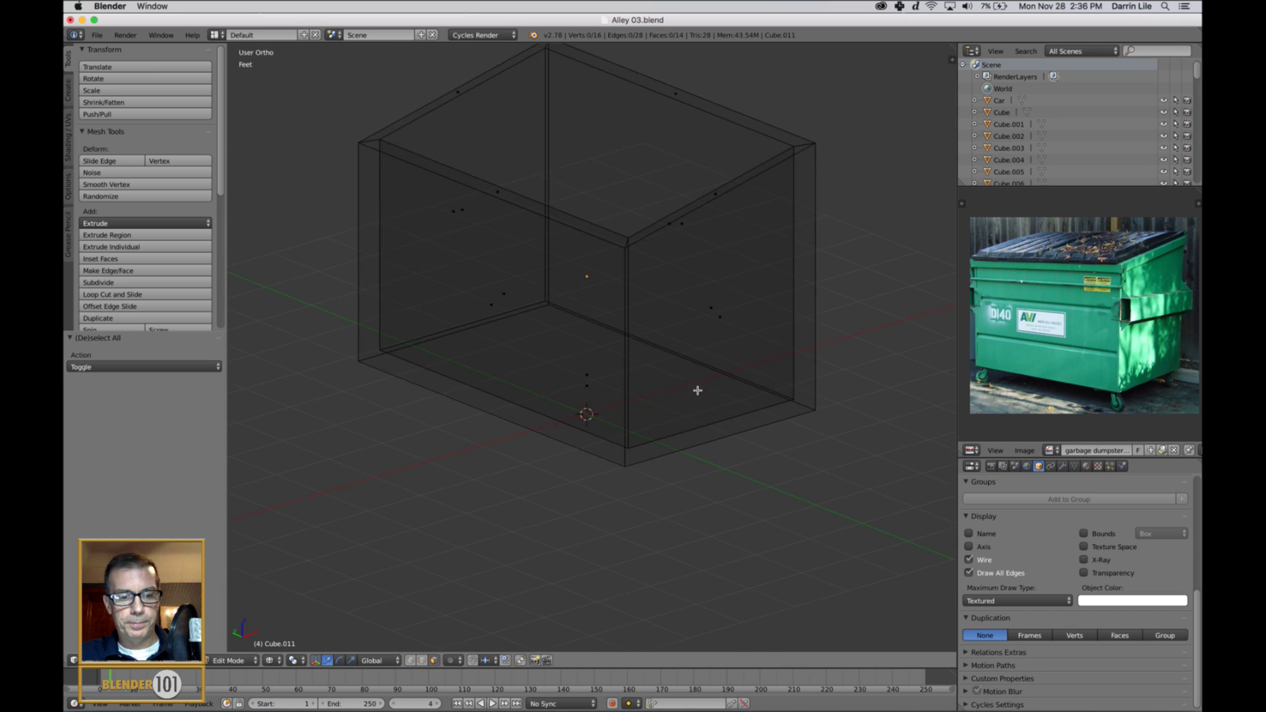
key(z)
scroll(683, 378, down, 2)
key(KP_5)
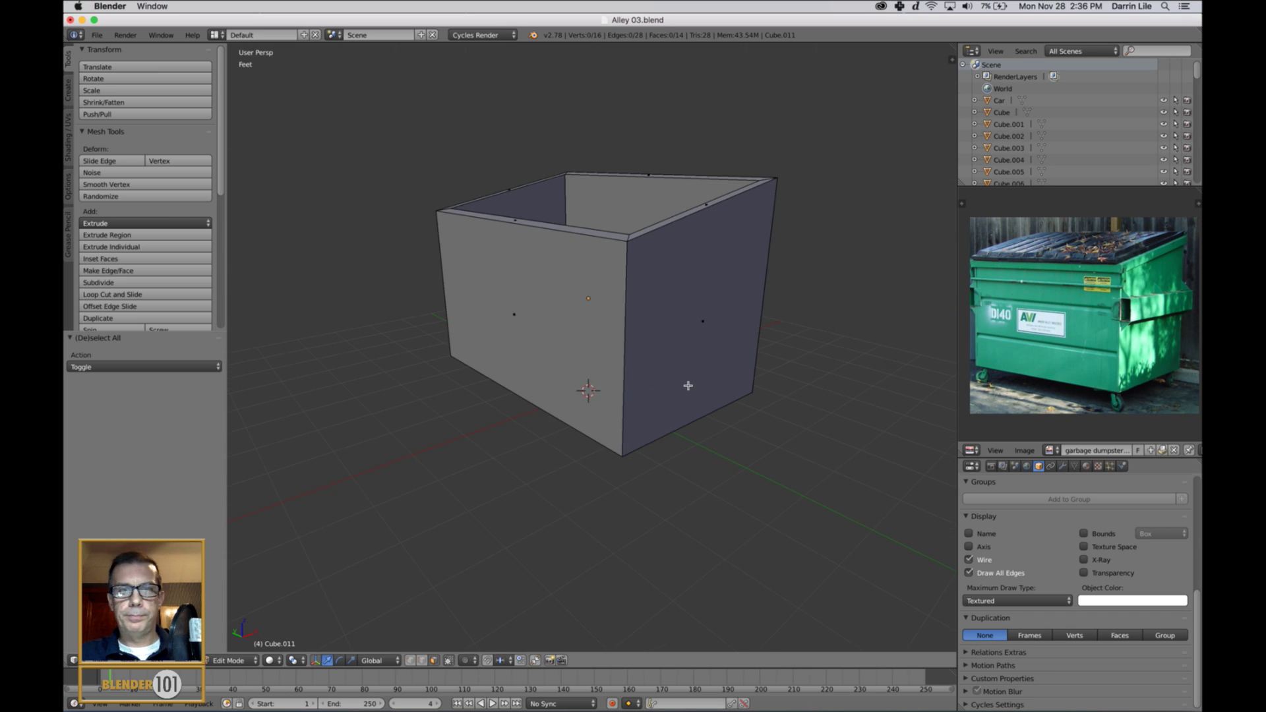
Add one horizontal loop cut around the outer walls and slide it up near the rim, at a factor of about -0.895
middle_drag(682, 386, 702, 388)
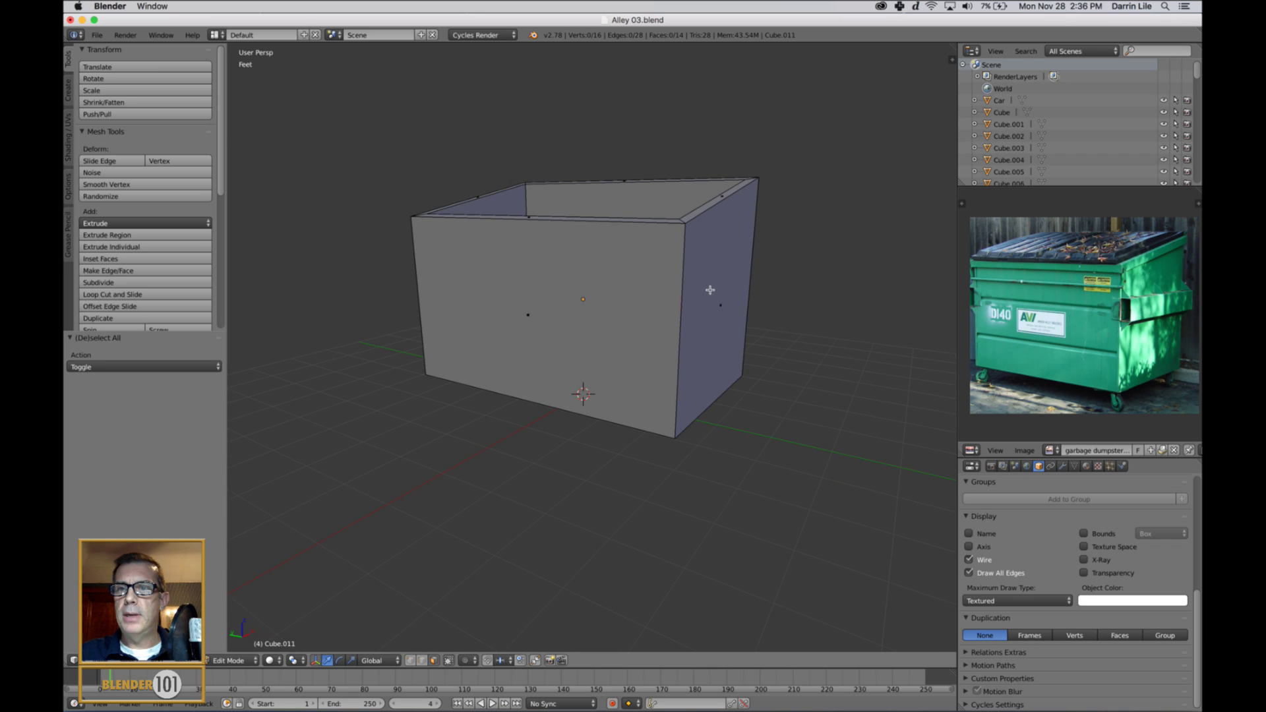
middle_drag(701, 292, 690, 291)
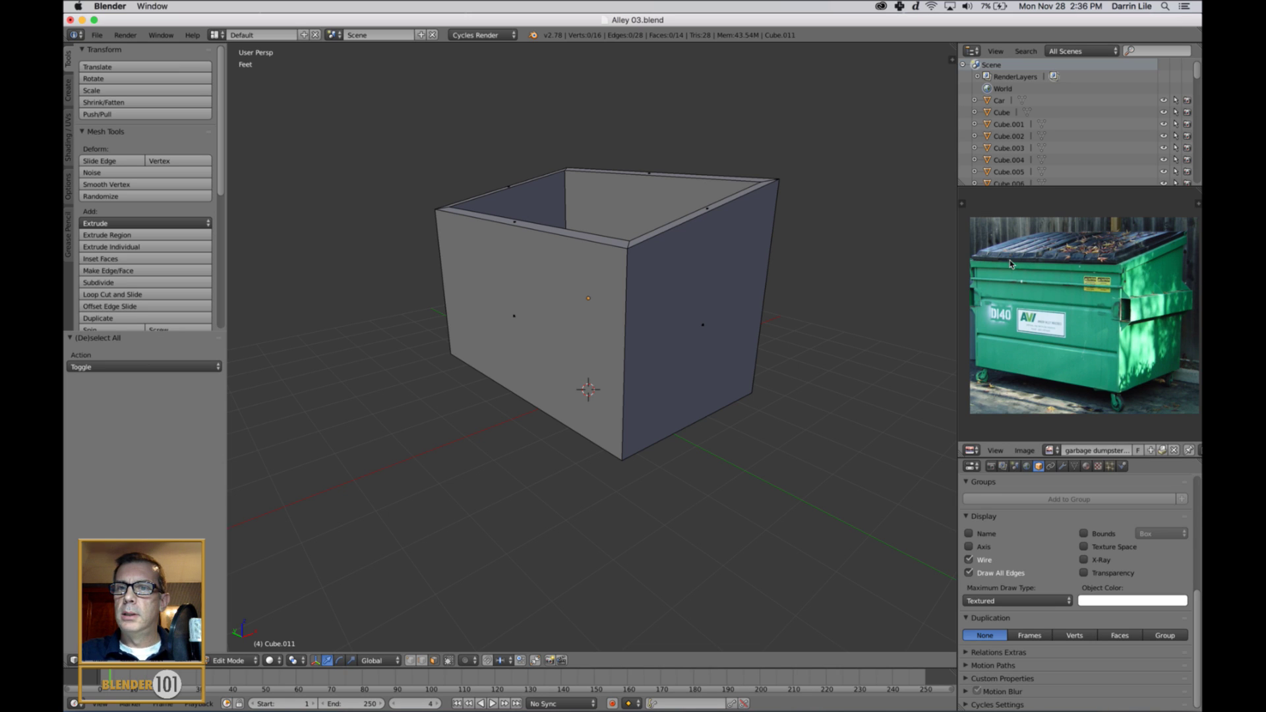
middle_drag(1001, 300, 1008, 300)
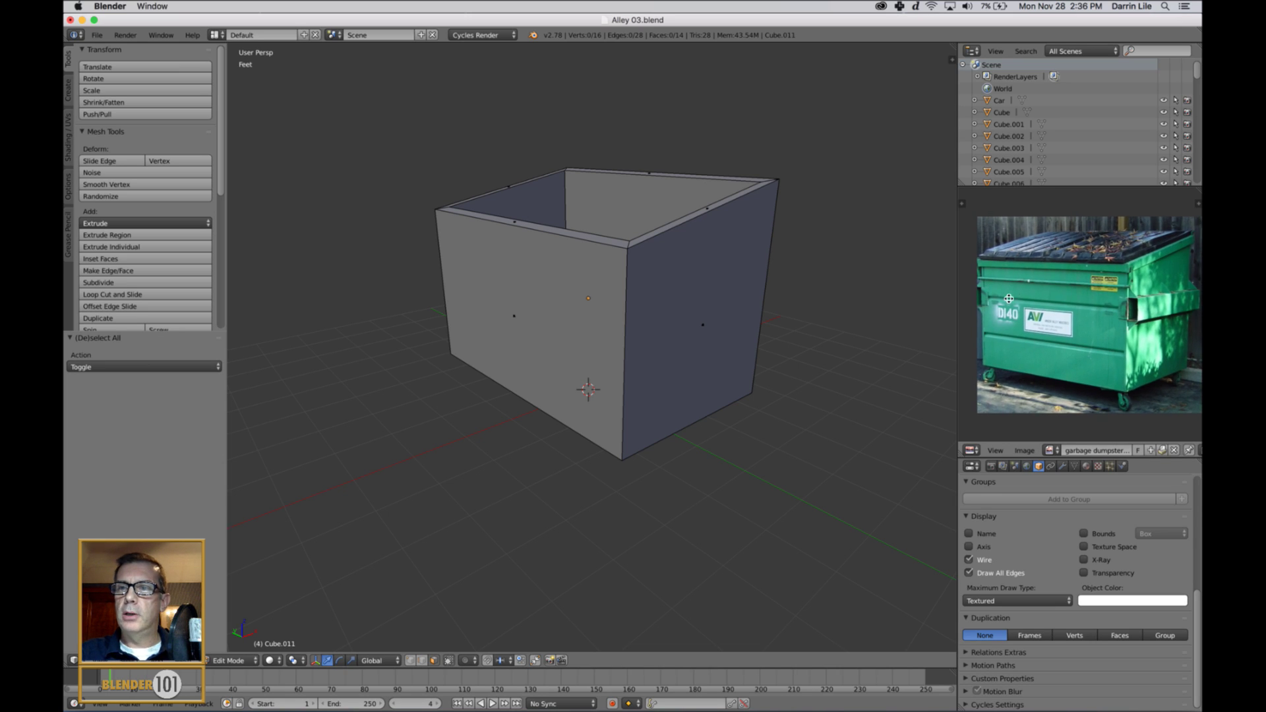
mouse_move(693, 265)
middle_down()
mouse_move(679, 276)
mouse_move(701, 286)
mouse_move(702, 275)
middle_up()
scroll(676, 275, up, 2)
scroll(703, 272, down, 3)
key(ctrl+r)
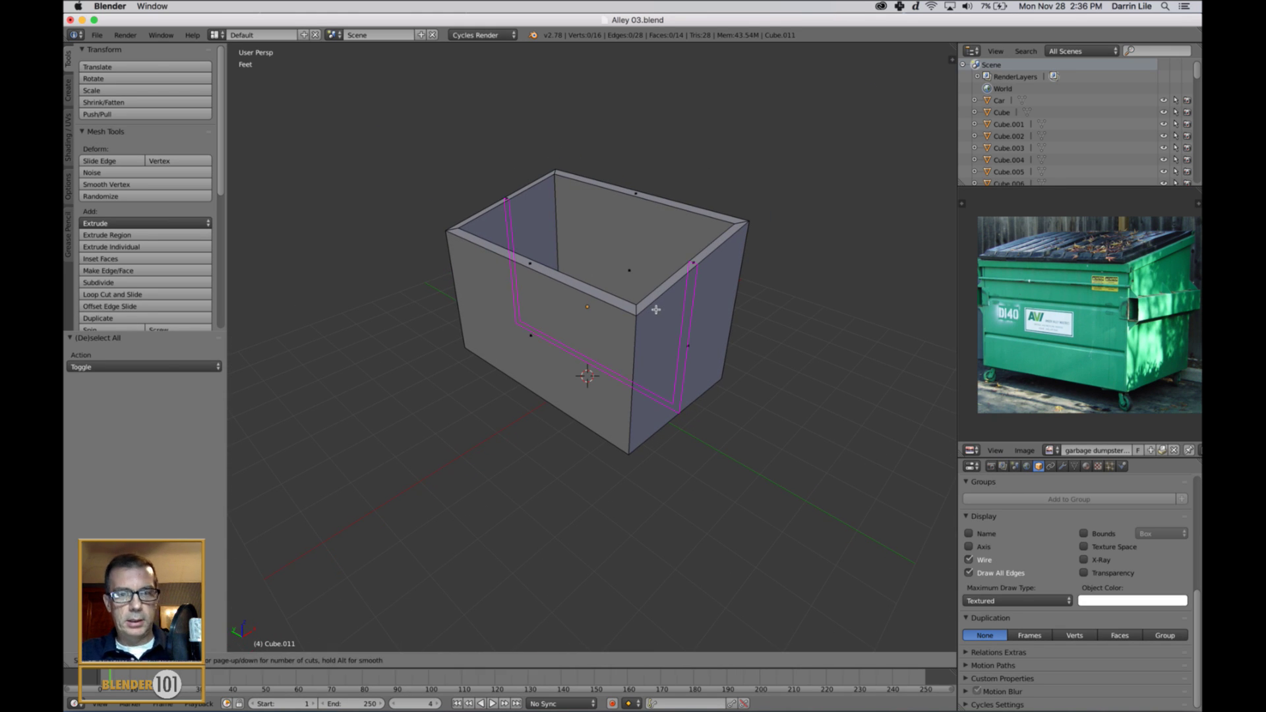
click(634, 332)
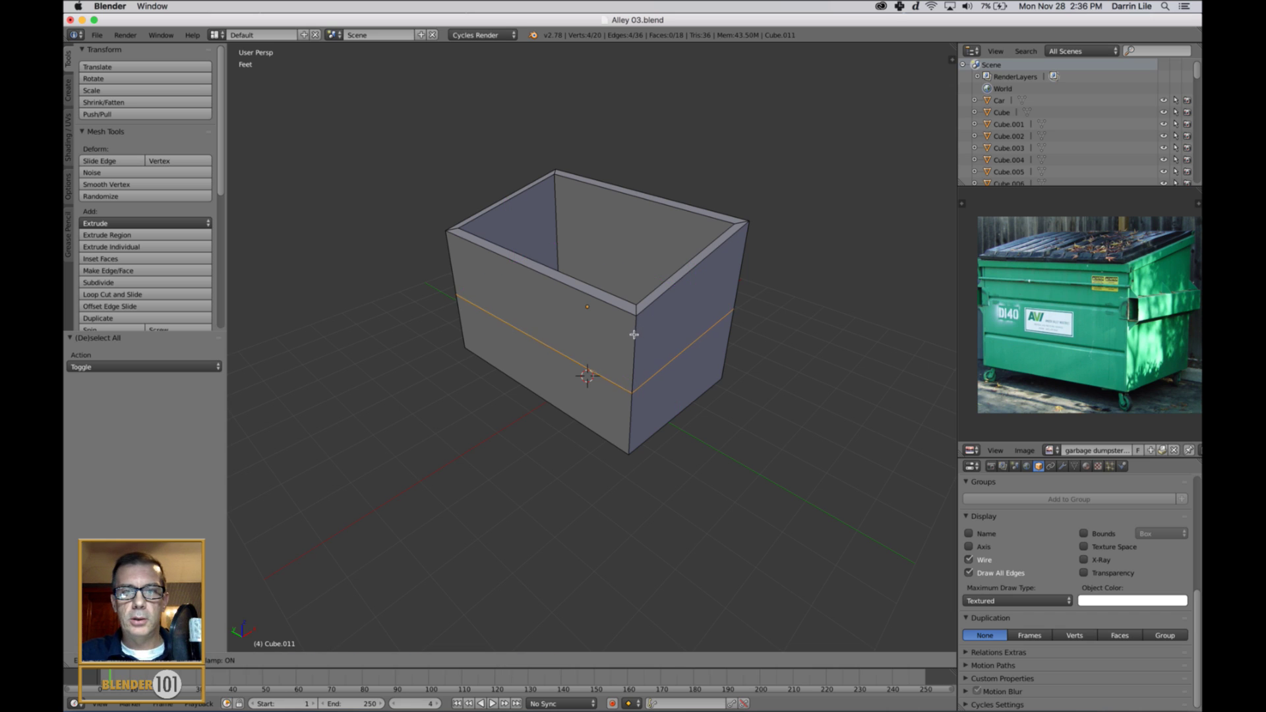
click(651, 273)
scroll(676, 337, up, 2)
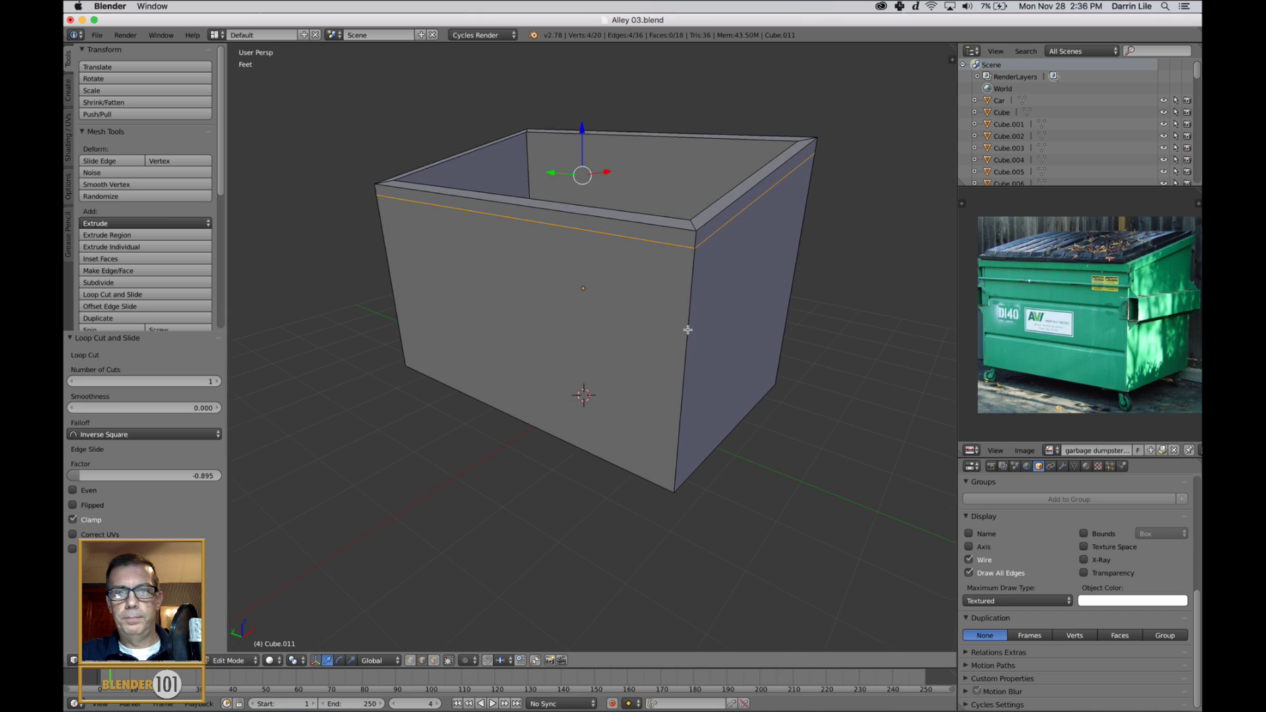
Switch to face selection and select the whole loop of narrow outer faces just below the rim
shift+middle_drag(688, 330, 659, 358)
key(ctrl+Tab)
click(686, 335)
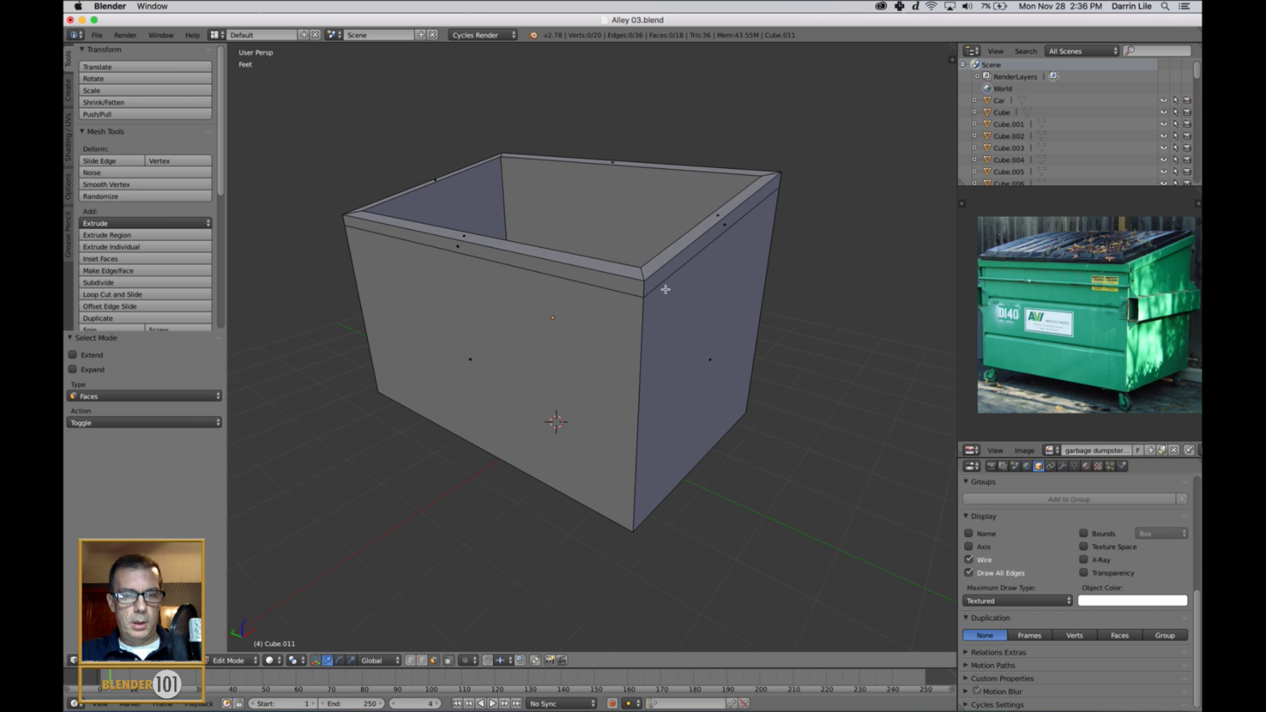
alt+right_click(645, 297)
middle_drag(700, 328, 692, 325)
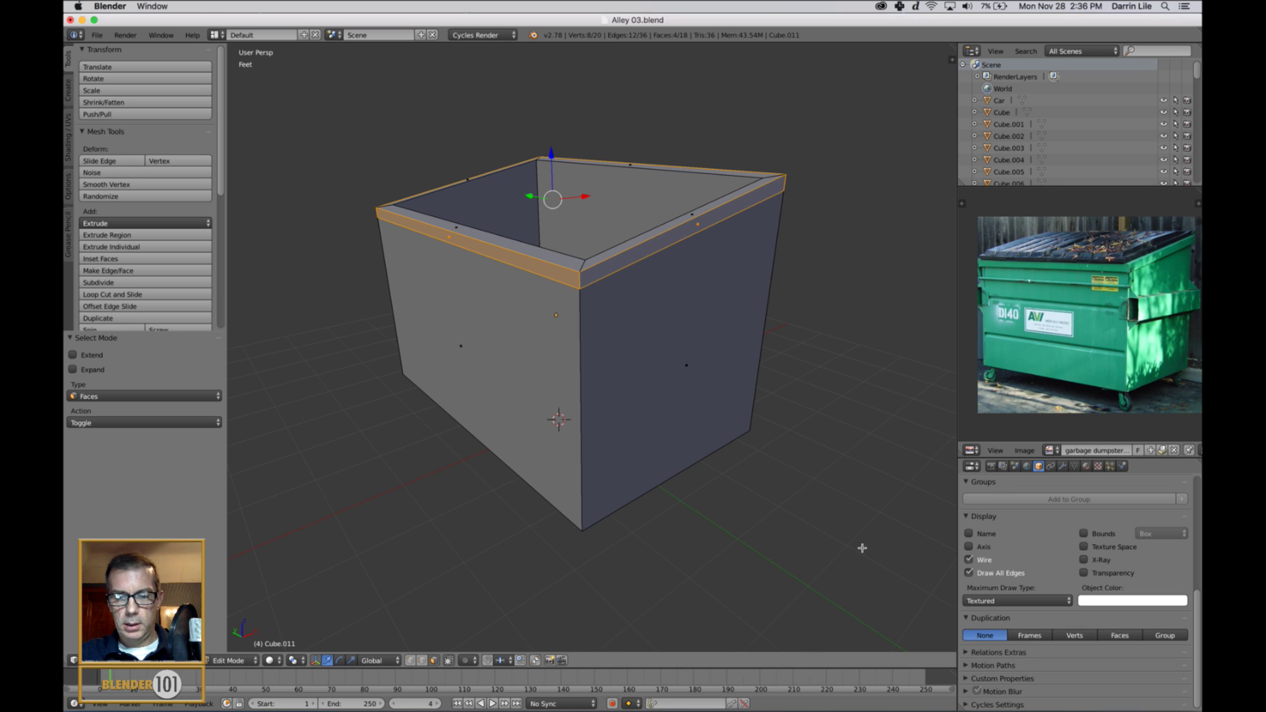
Start the Screencast Keys display in the viewport
key(n)
scroll(890, 530, down, 2)
drag(950, 345, 913, 645)
scroll(909, 641, up, 1)
scroll(902, 634, down, 1)
click(884, 642)
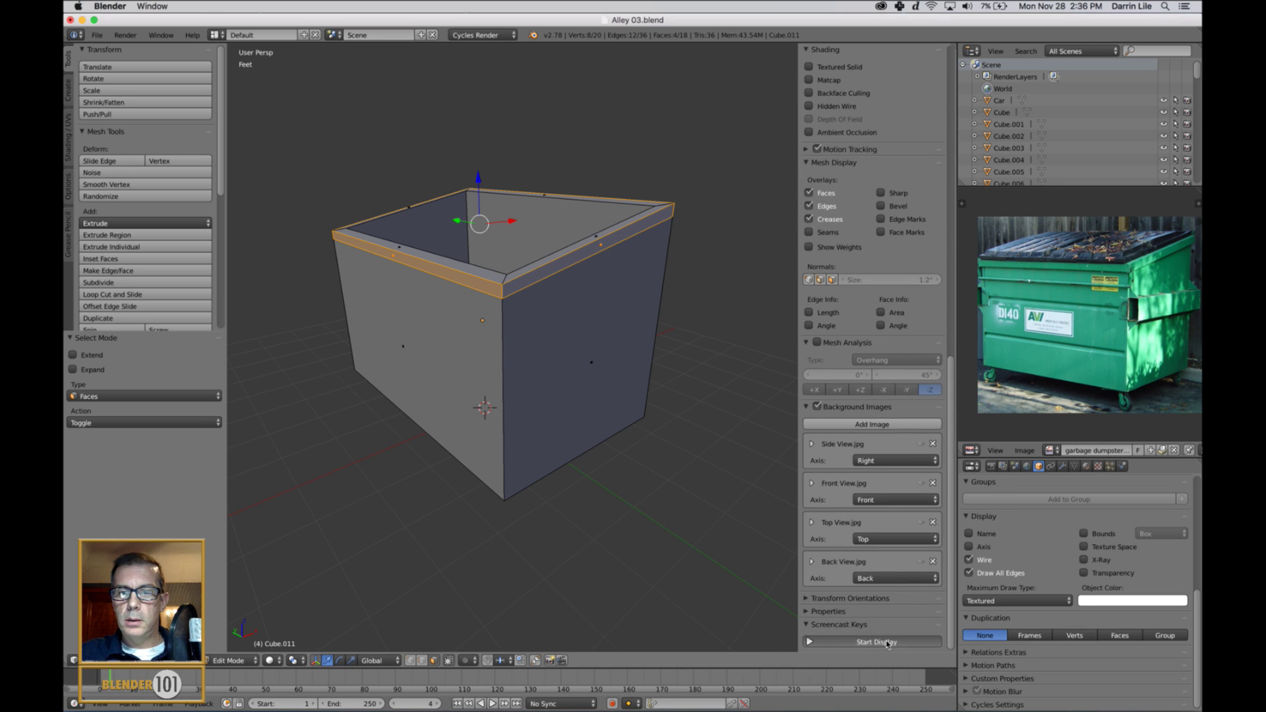
drag(950, 523, 950, 554)
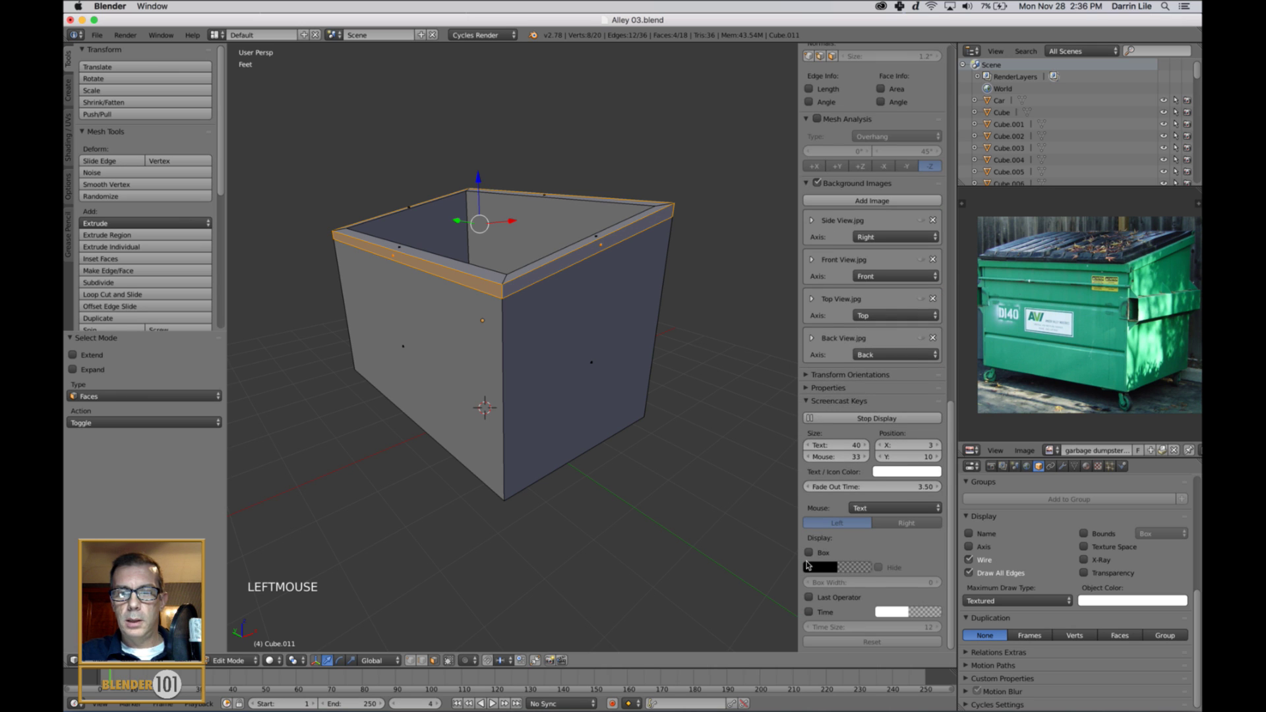
key(n)
middle_drag(726, 484, 728, 494)
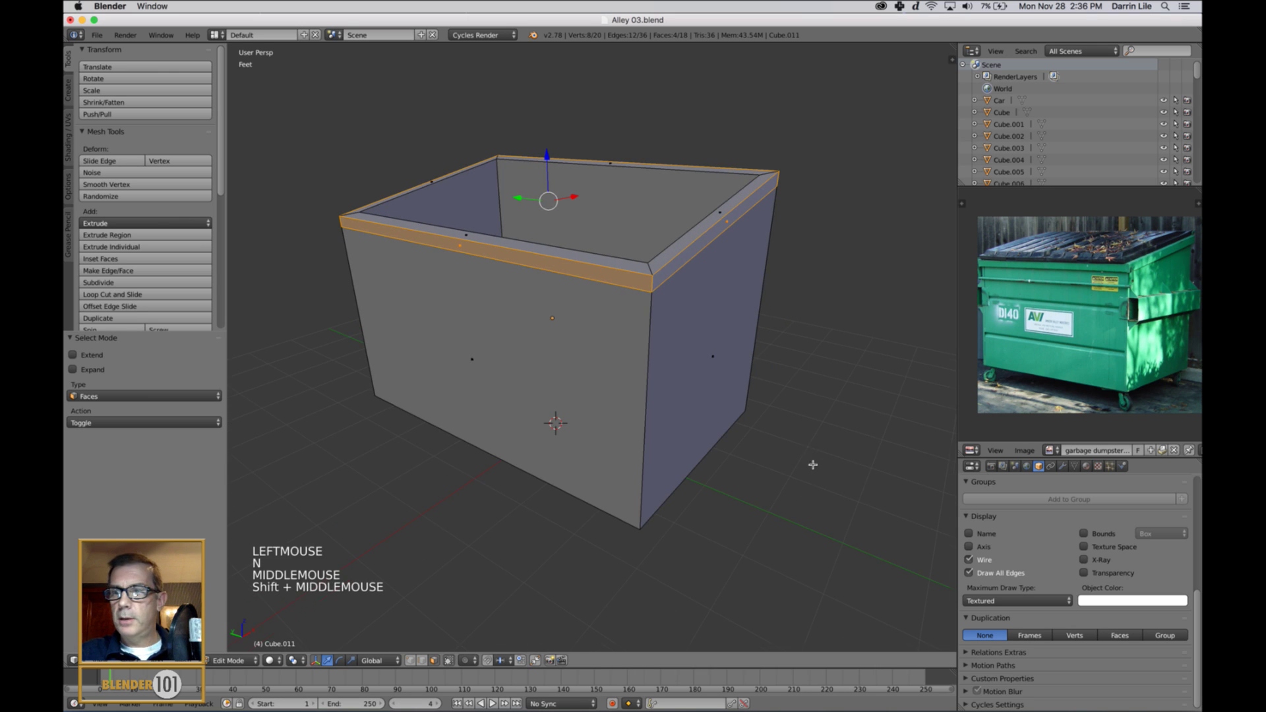
shift+middle_drag(811, 461, 848, 460)
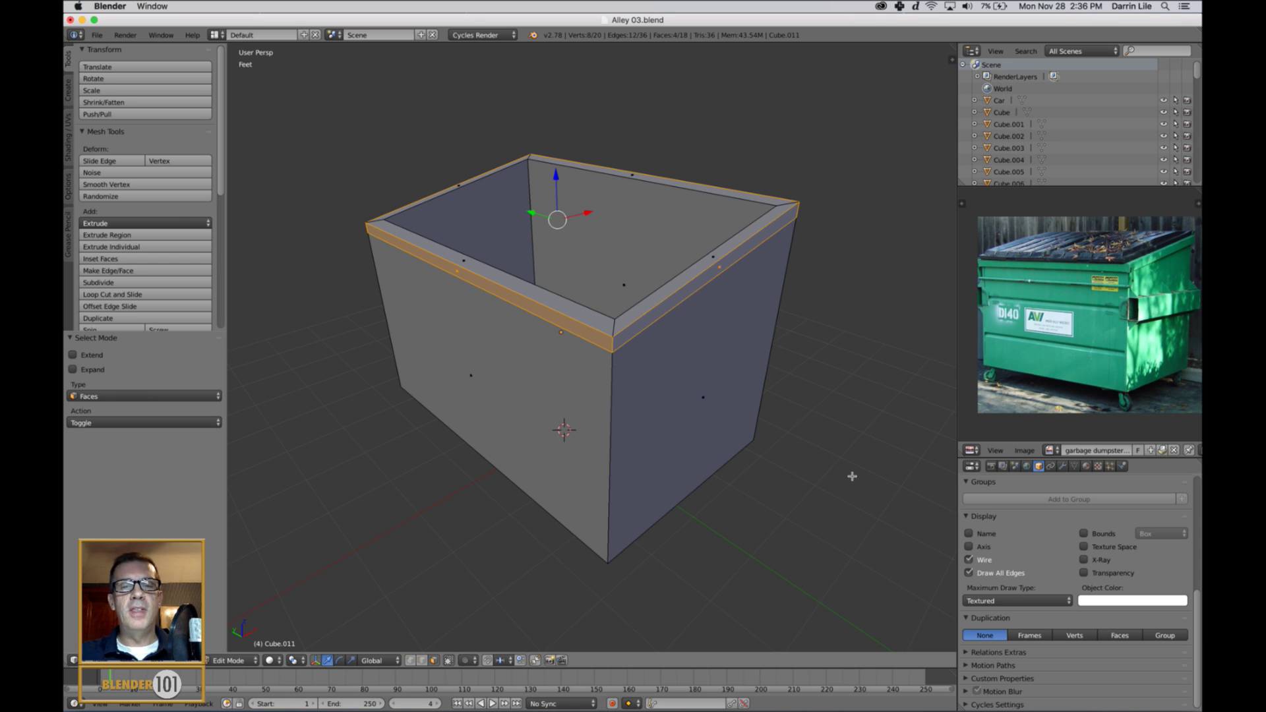
mouse_move(846, 378)
middle_down()
mouse_move(837, 373)
mouse_move(921, 373)
mouse_move(851, 383)
middle_up()
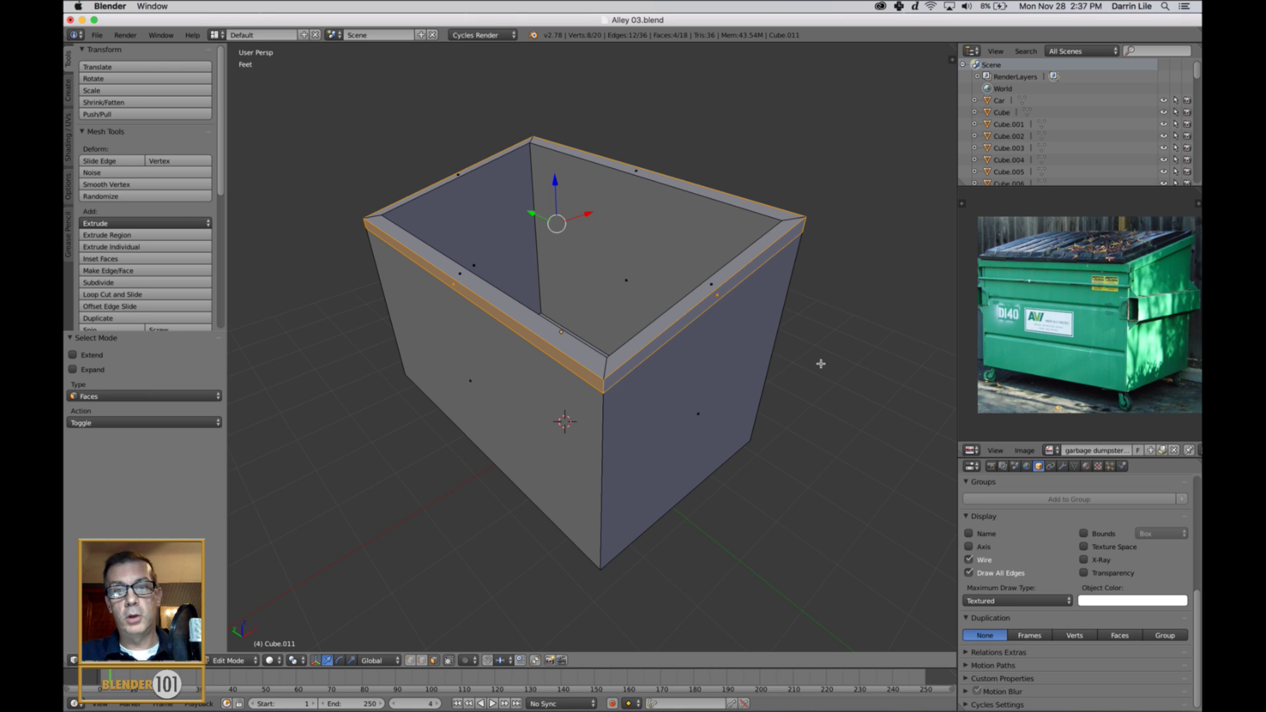
mouse_move(800, 362)
middle_down()
mouse_move(811, 358)
mouse_move(790, 370)
middle_up()
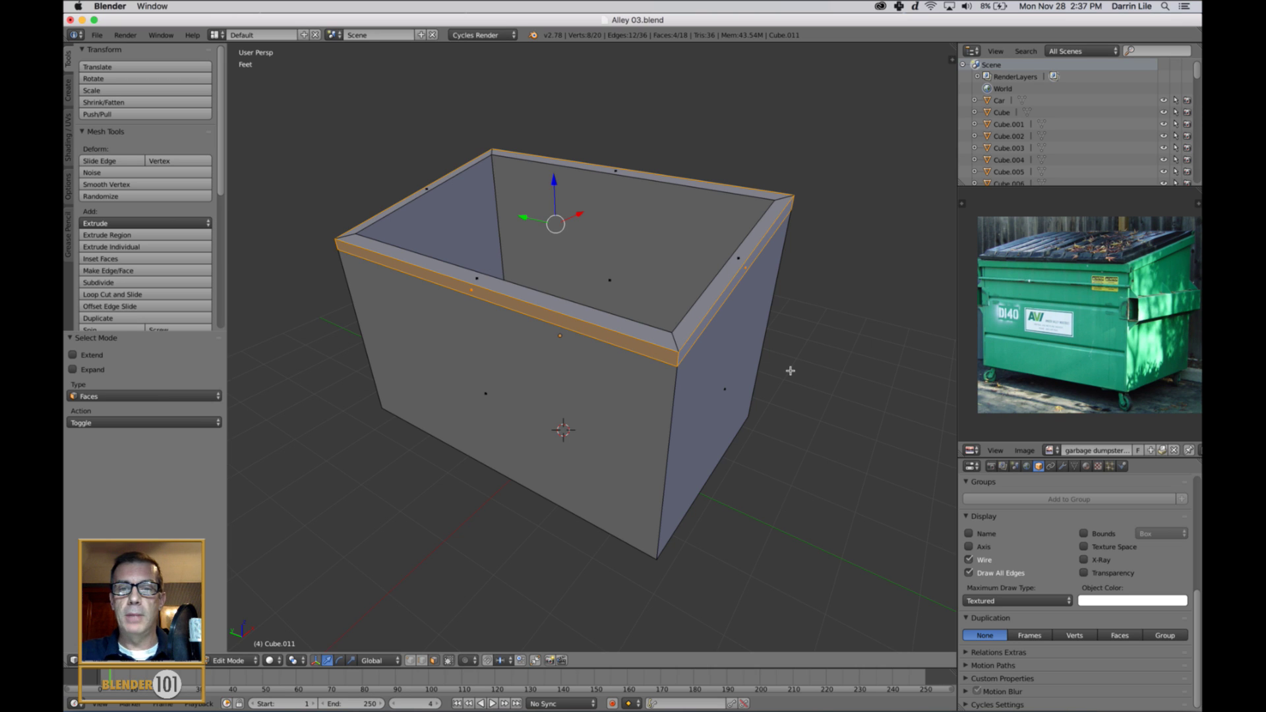
middle_drag(791, 367, 781, 362)
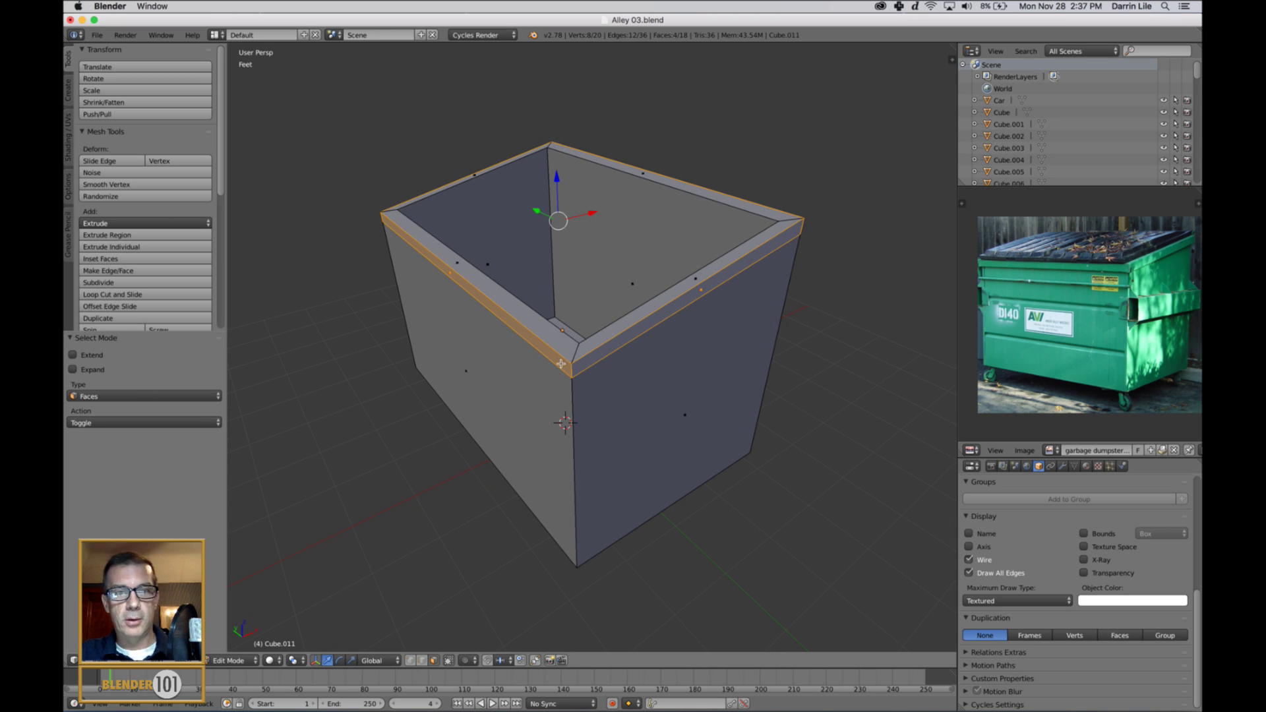
Extrude the narrow band faces in place with zero offset and inspect one long side's face at the corner
key(e)
click(739, 372)
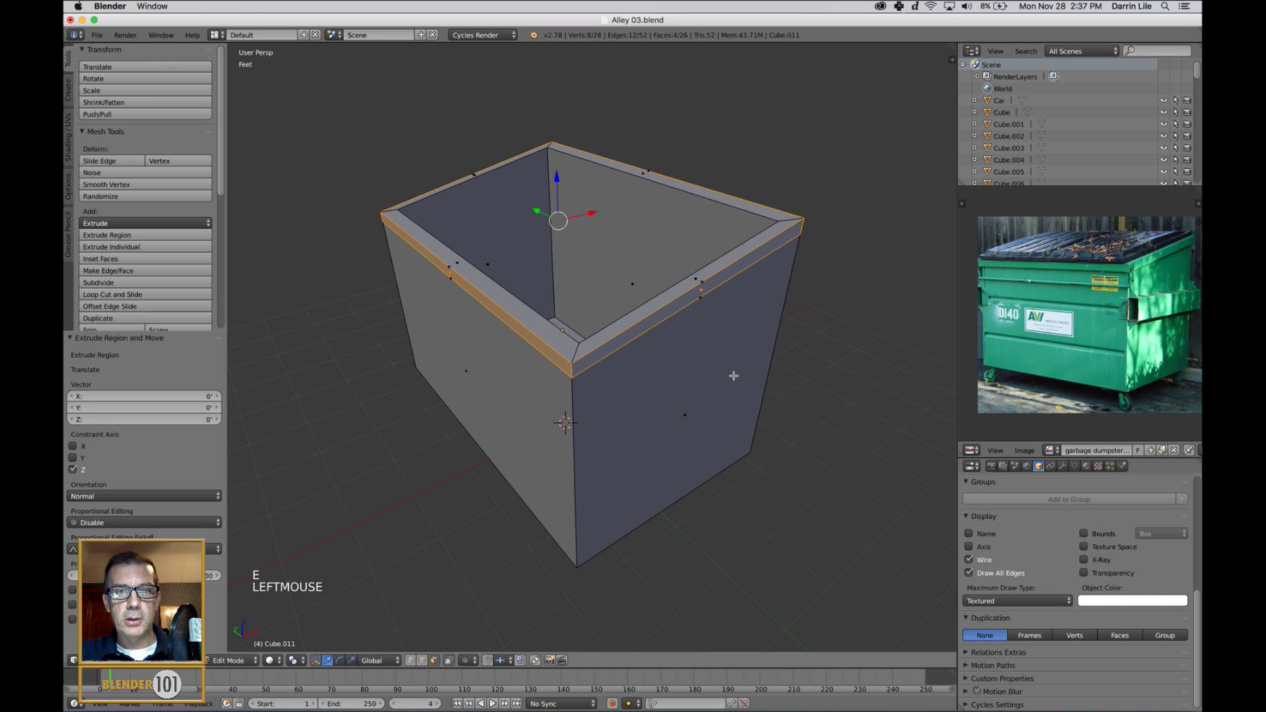
middle_drag(734, 376, 730, 372)
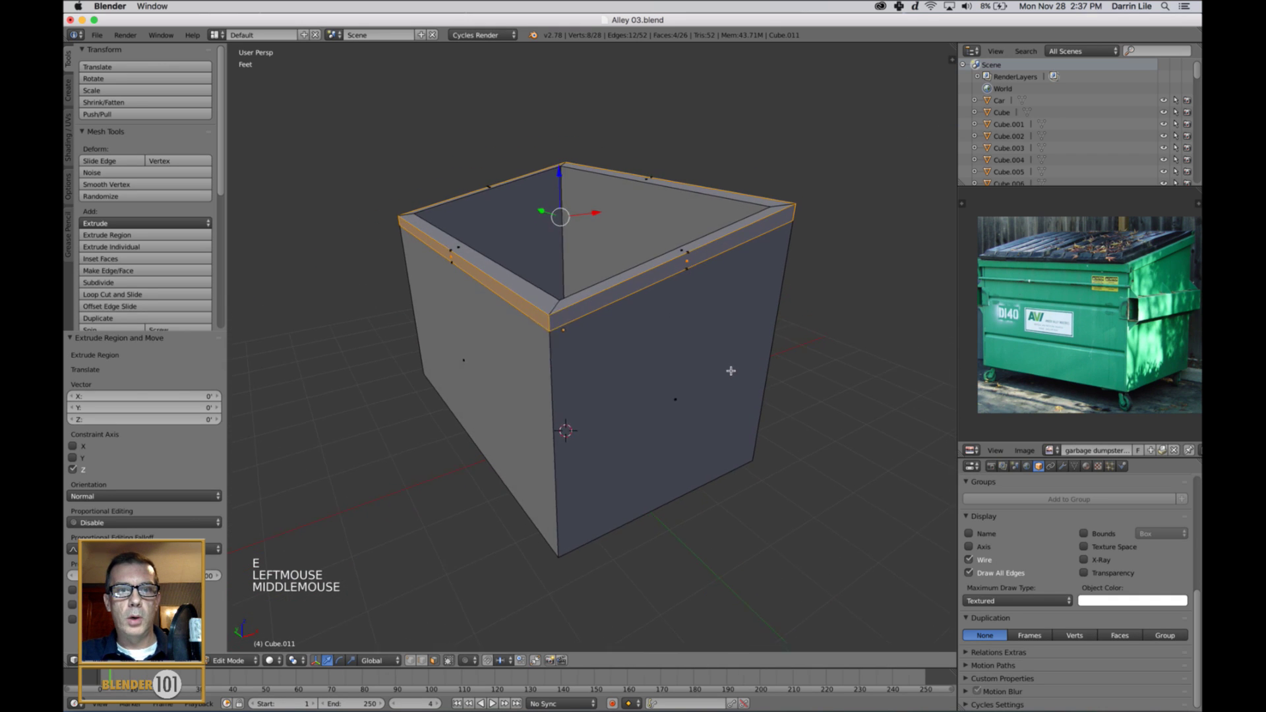
right_click(522, 305)
scroll(492, 294, up, 3)
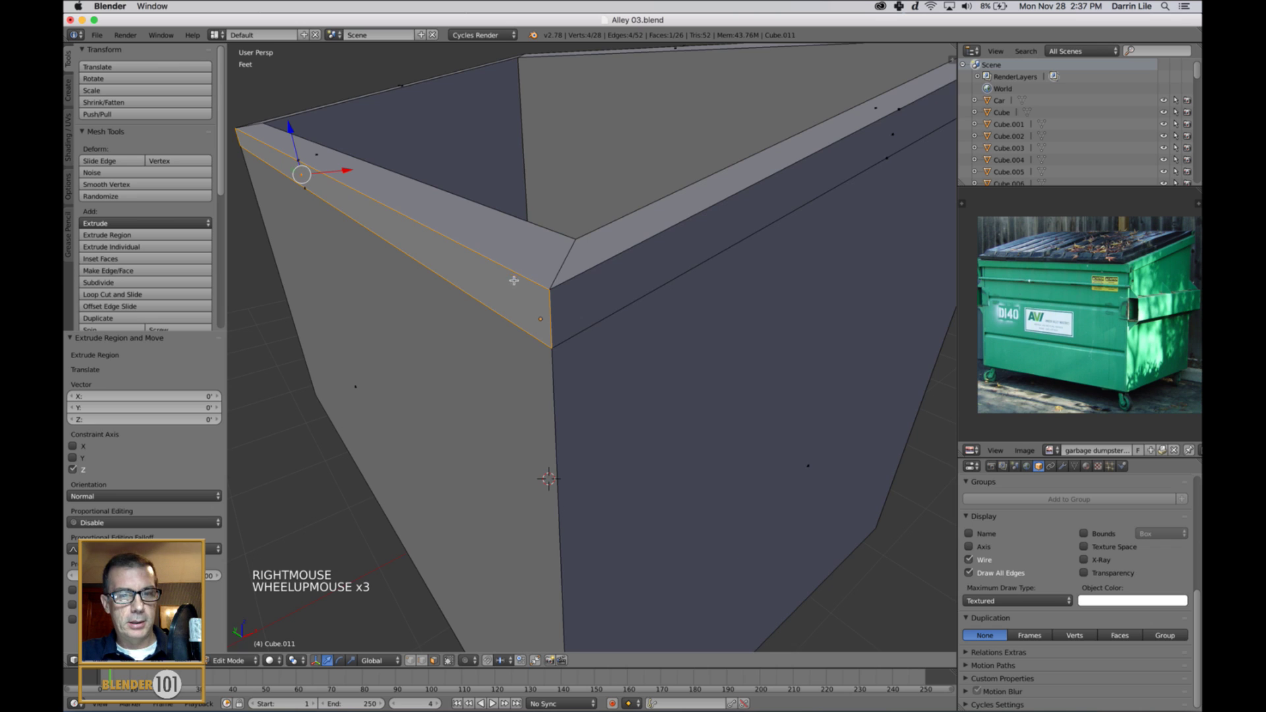
shift+middle_drag(514, 280, 579, 328)
scroll(638, 337, down, 3)
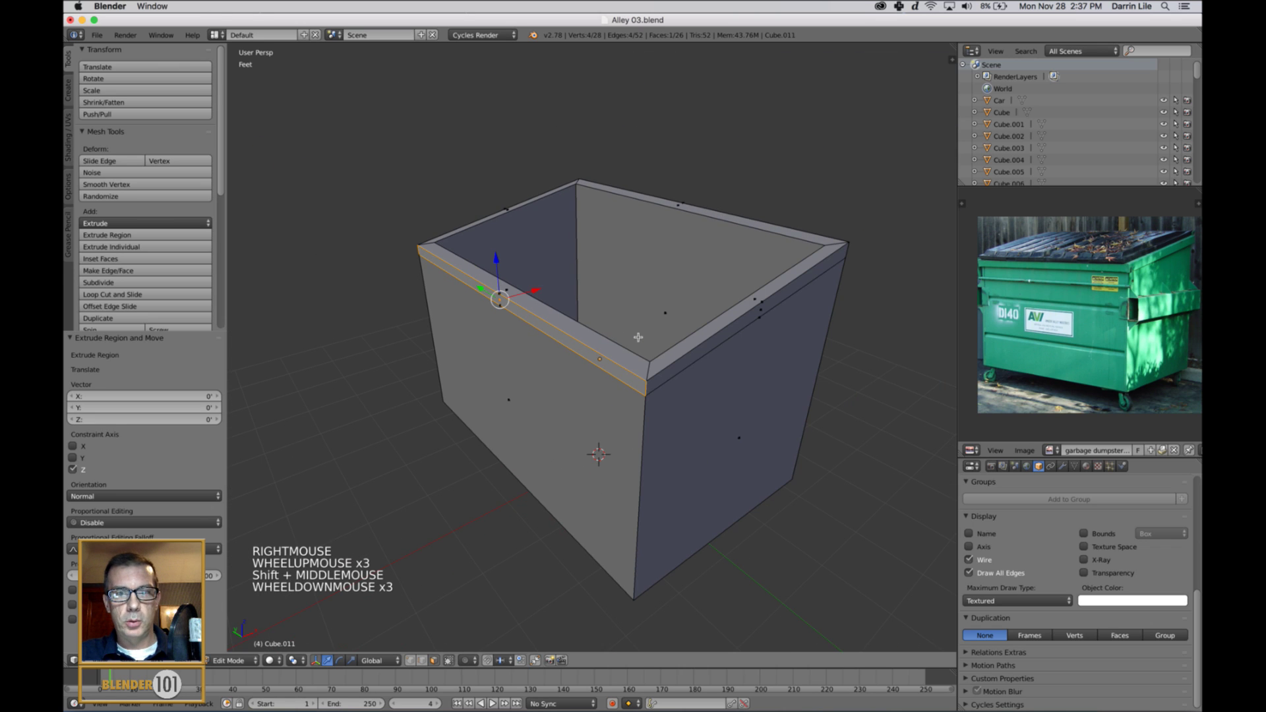
Select the whole loop of narrow outer rim faces and scale it along Y by a factor of 1.038
alt+right_click(649, 398)
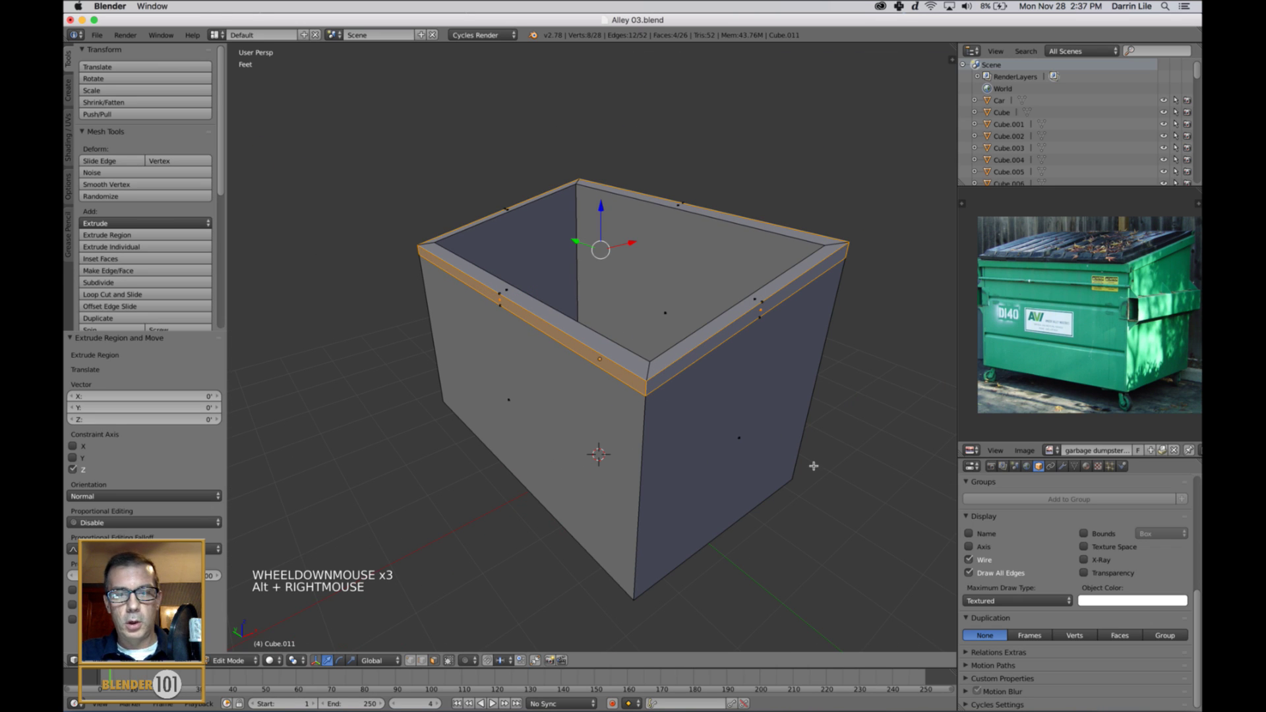
middle_drag(814, 466, 816, 472)
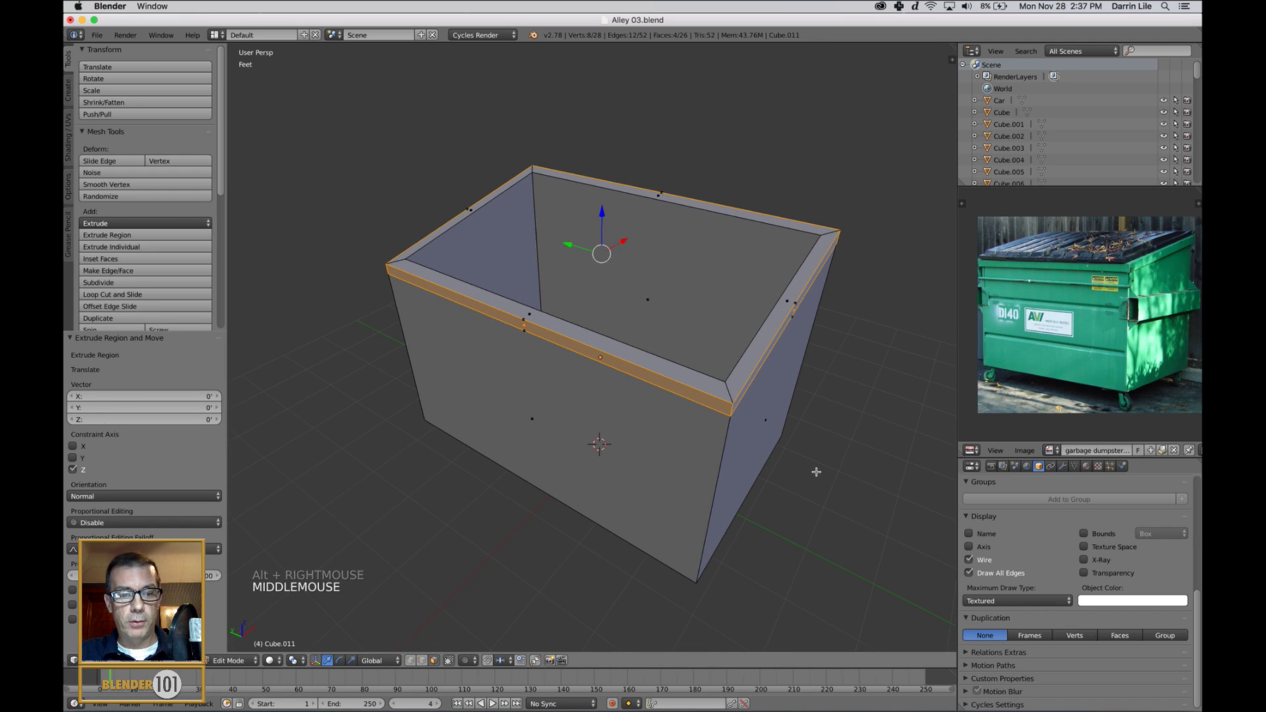
key(s)
key(s)
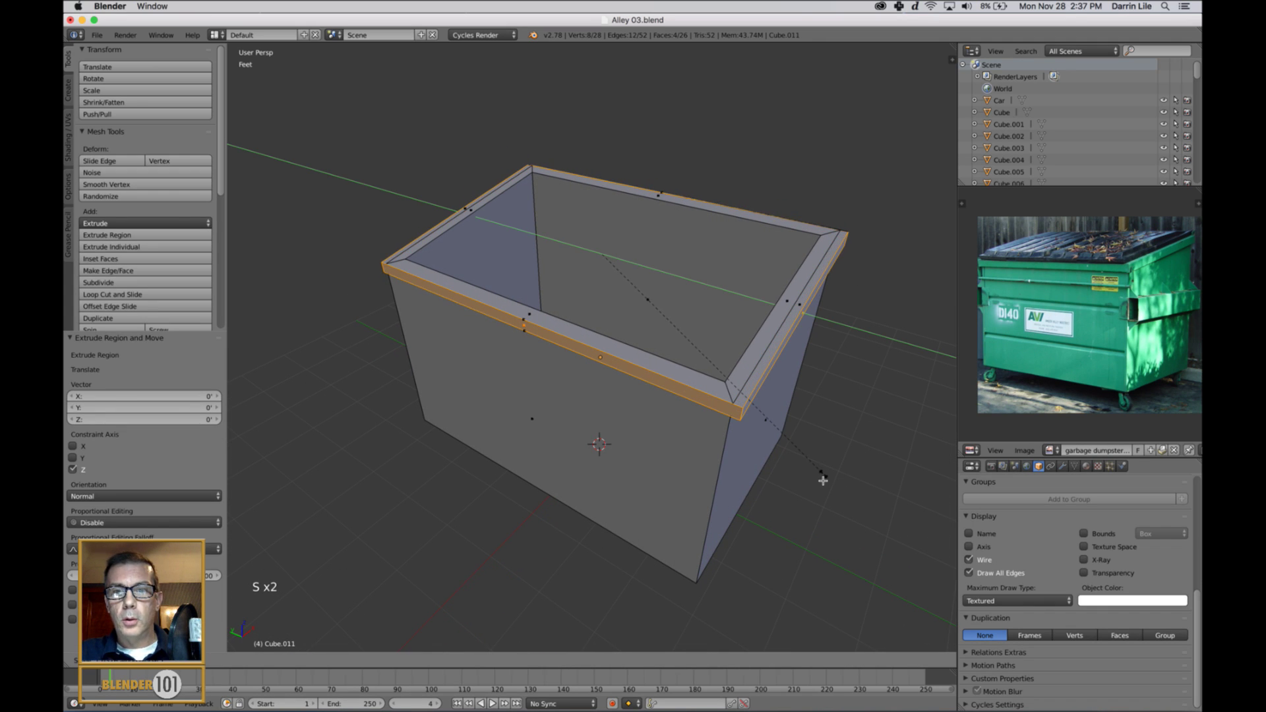
click(822, 480)
Pull the outer rim faces outward along X, about 1.36 inches on the low long side and 1.31 inches on the high one
right_click(528, 335)
middle_drag(678, 368, 648, 357)
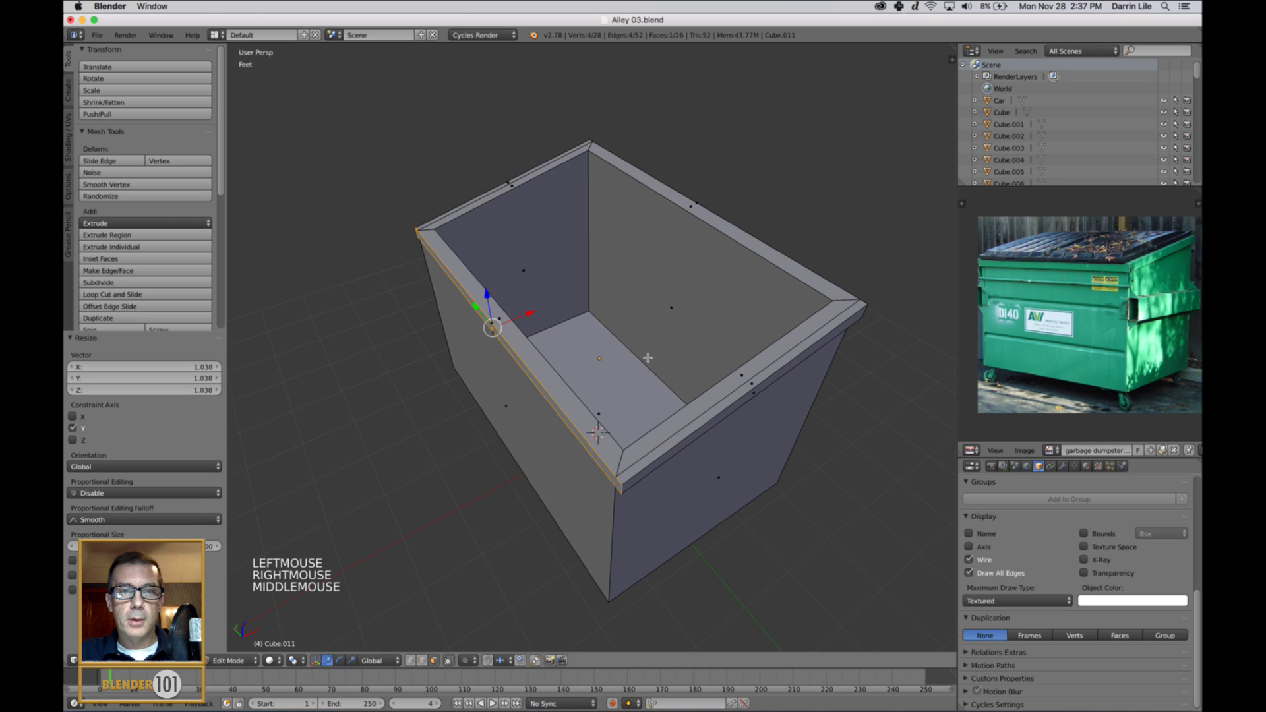
drag(522, 323, 518, 328)
middle_drag(799, 522, 754, 463)
right_click(701, 300)
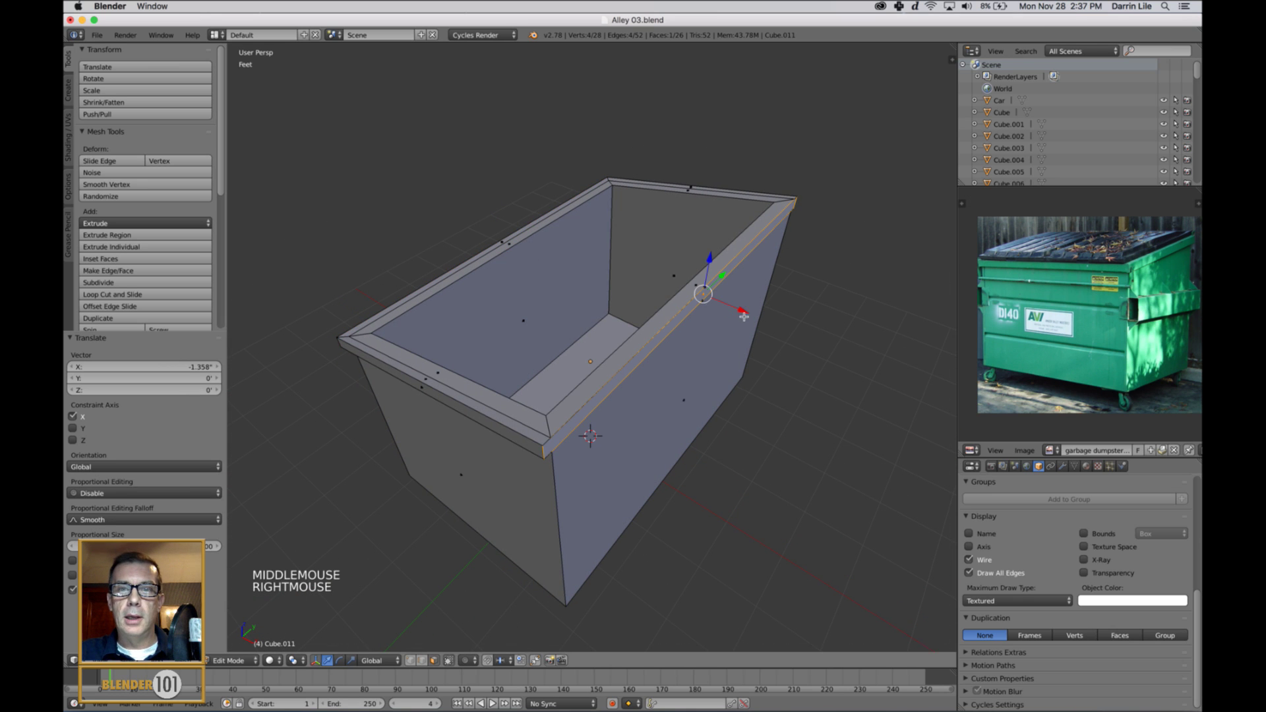
drag(745, 317, 752, 325)
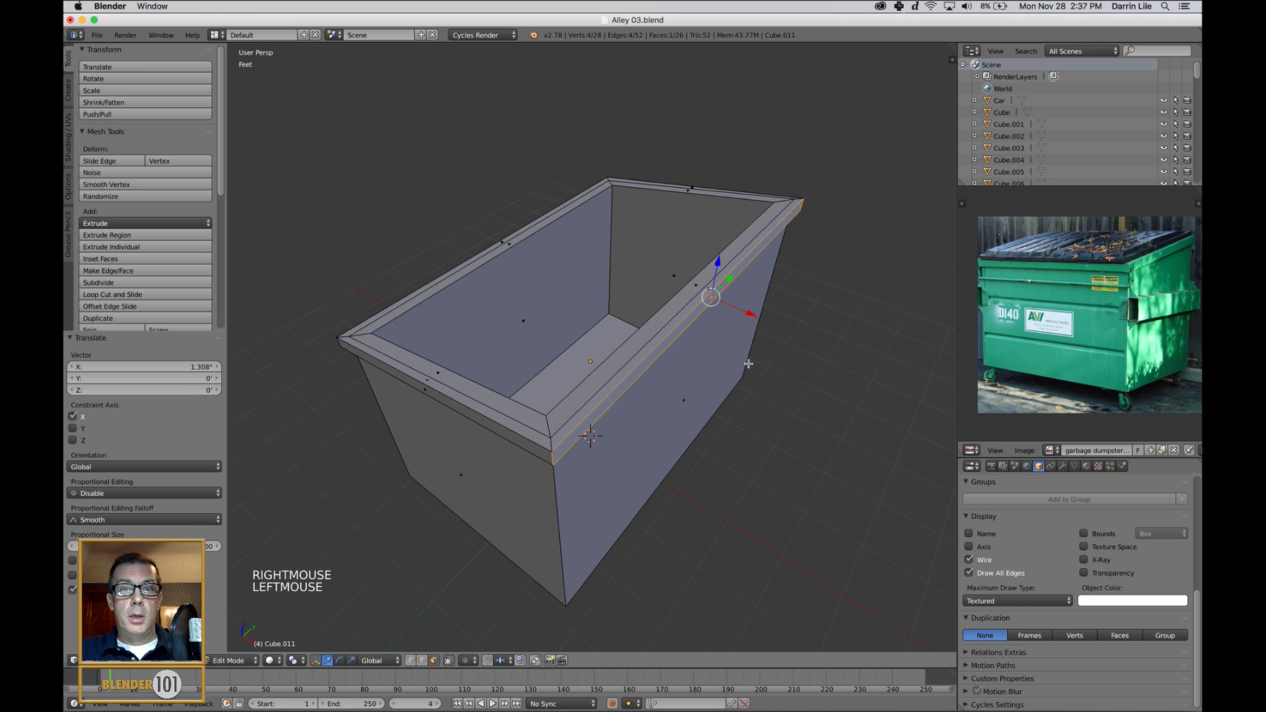
Raise the high side's outer rim face slightly along Z and deselect everything
middle_drag(746, 362, 815, 290)
scroll(763, 310, up, 2)
scroll(778, 306, down, 1)
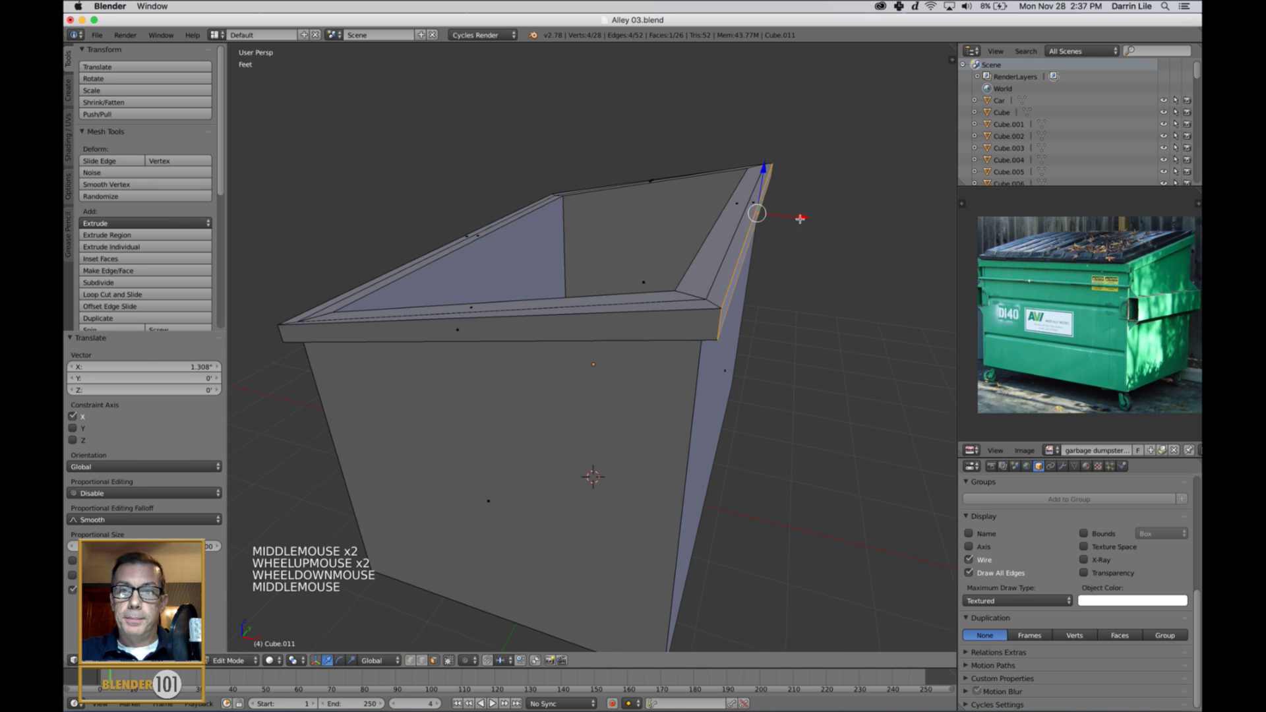
drag(764, 179, 765, 176)
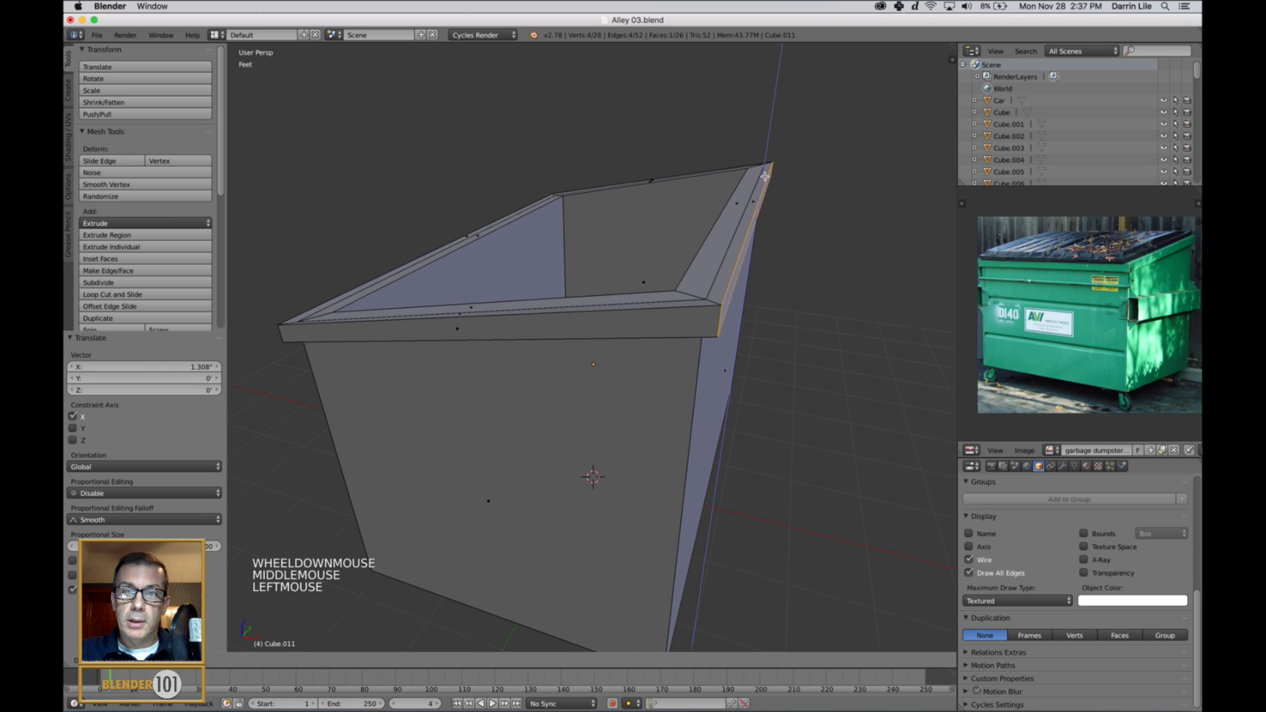
scroll(758, 288, down, 3)
key(a)
mouse_move(758, 288)
middle_down()
mouse_move(732, 321)
mouse_move(751, 324)
mouse_move(698, 322)
middle_up()
key(Tab)
scroll(714, 318, up, 3)
key(ctrl+Tab)
key(2)
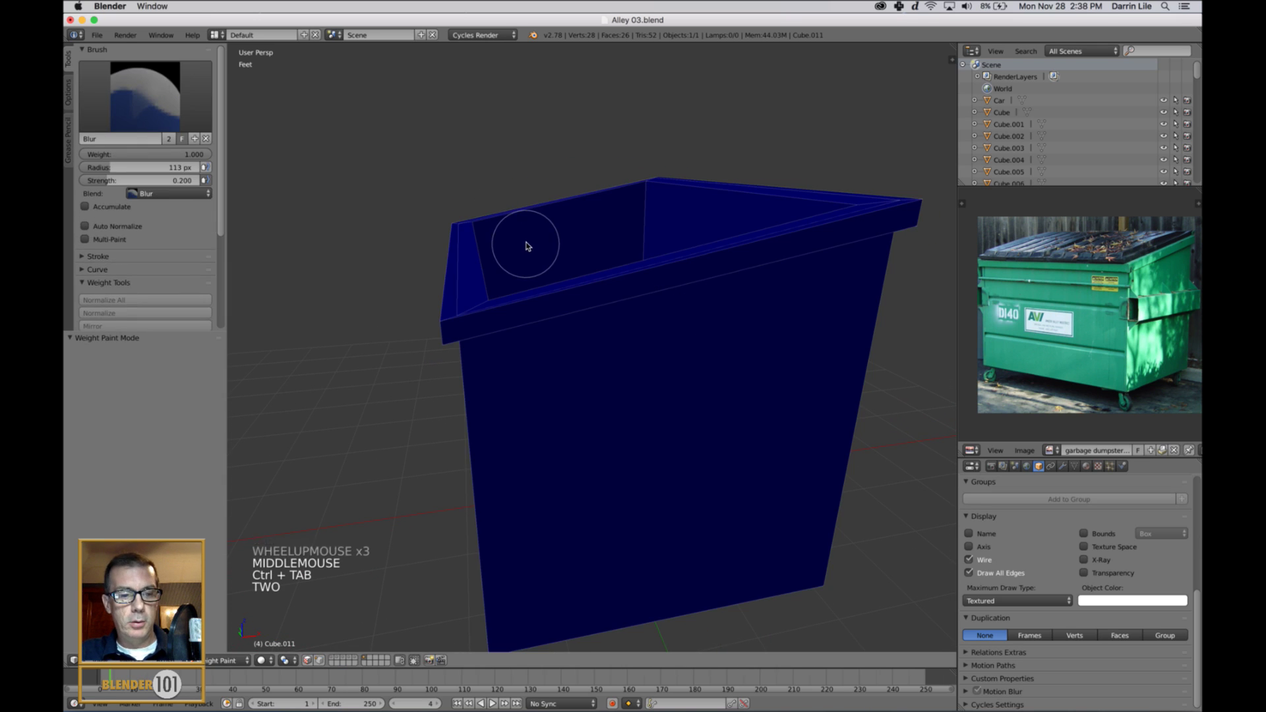
key(ctrl+Tab)
key(Tab)
Switch to edge selection and raise the lengthwise edge along the top of the low side's rim by about 254 thou
key(ctrl+Tab)
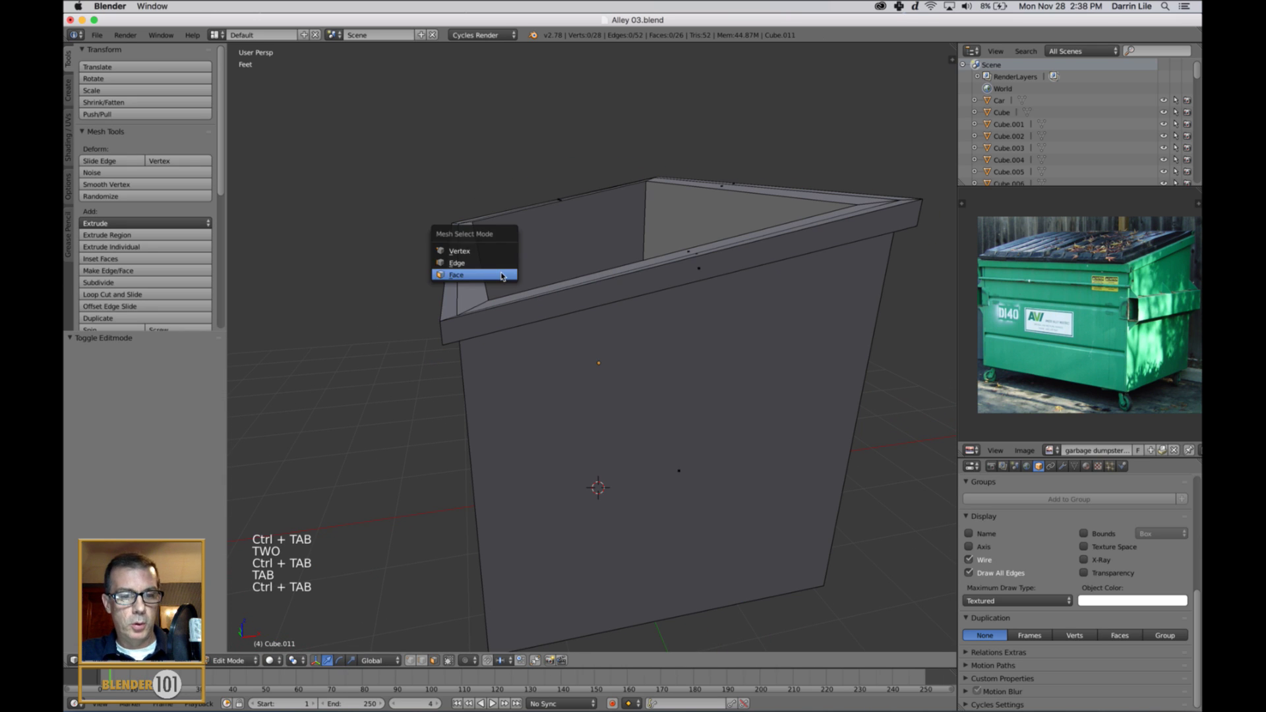
click(496, 264)
right_click(456, 275)
mouse_move(458, 277)
middle_down()
mouse_move(475, 281)
mouse_move(467, 273)
middle_up()
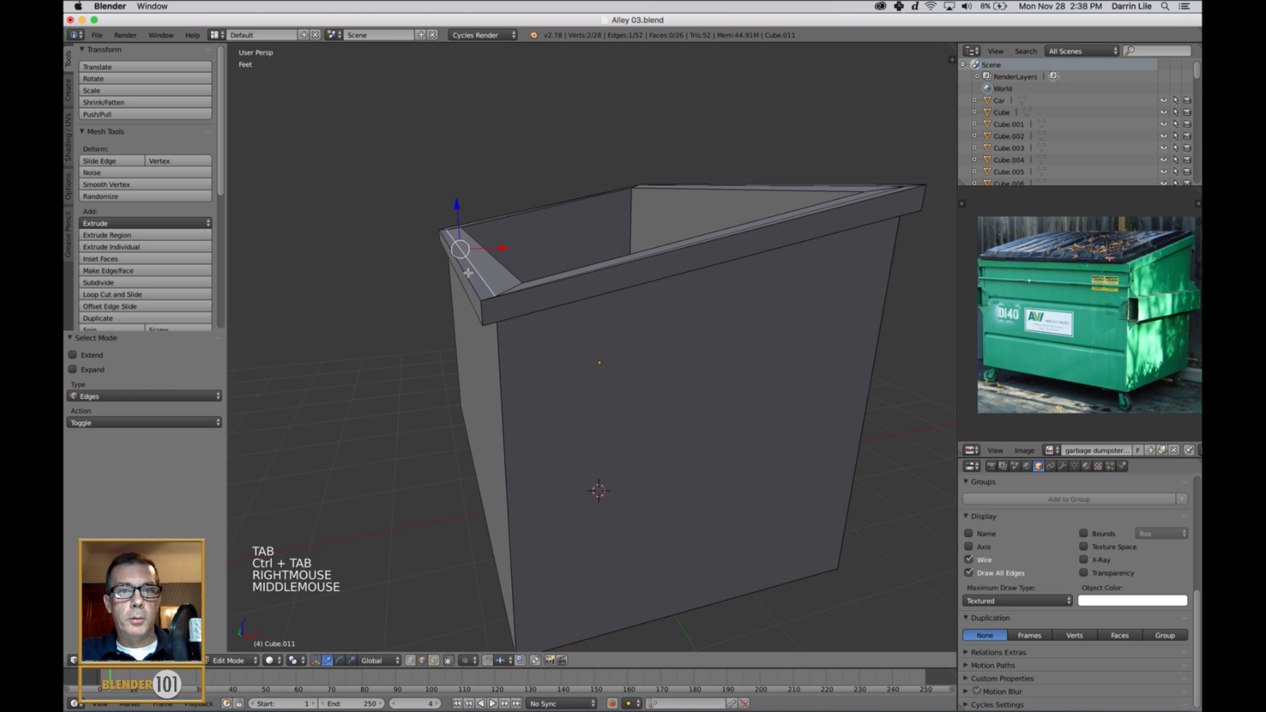
drag(458, 217, 457, 216)
middle_drag(460, 221, 591, 233)
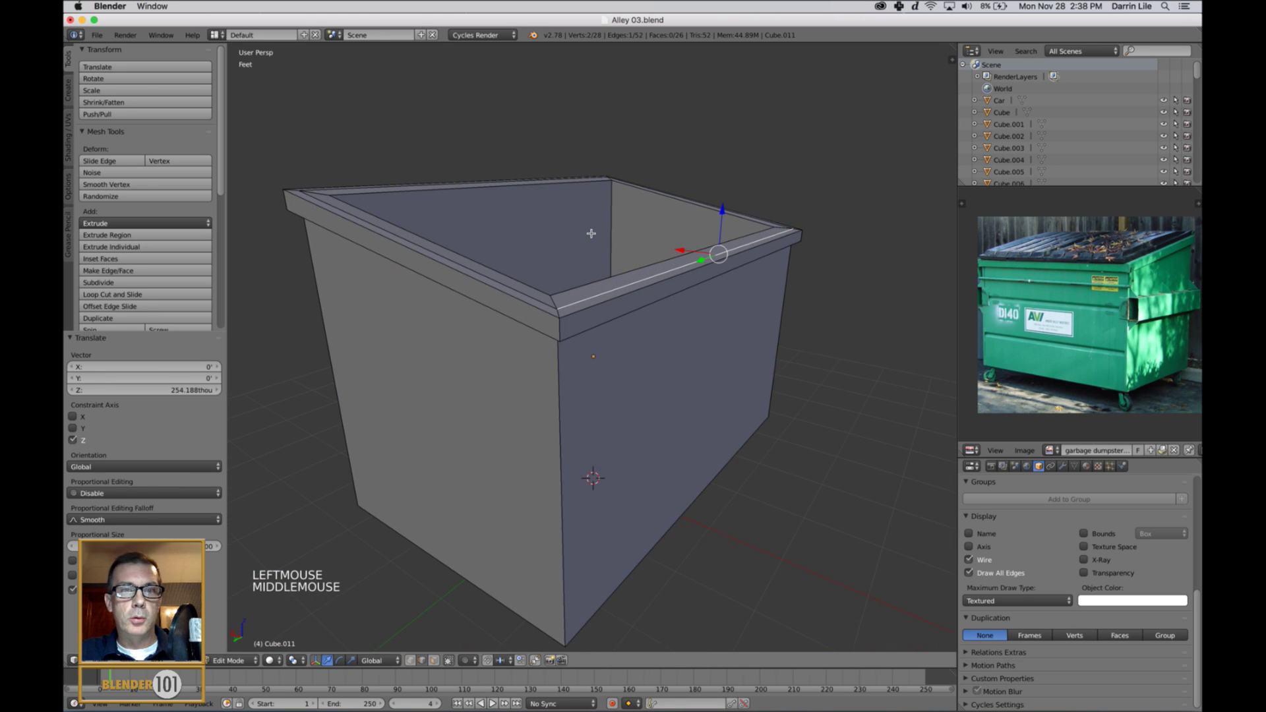
Select the sloping rim edges on both short ends and rotate them slightly in a wireframe orthographic front view, then deselect them
right_click(429, 260)
middle_drag(784, 308, 813, 357)
shift+right_click(837, 292)
key(KP_1)
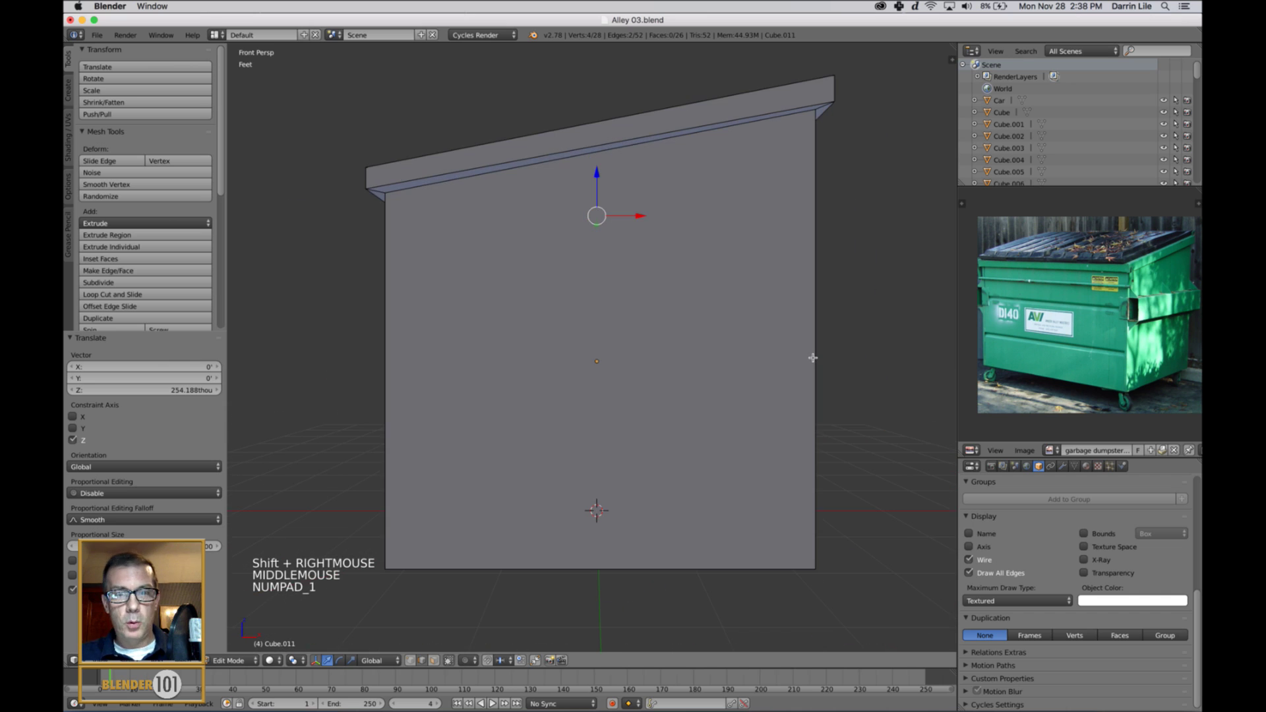
key(z)
key(KP_5)
scroll(812, 357, up, 4)
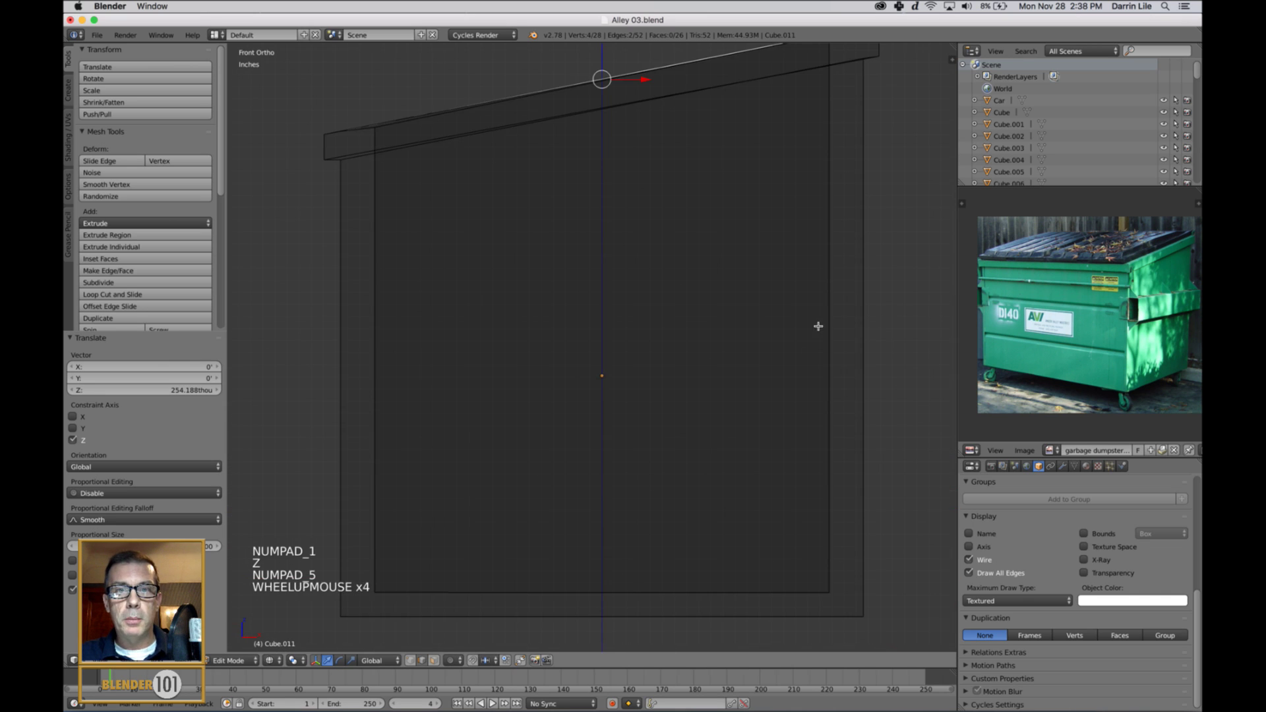
shift+middle_drag(820, 325, 805, 418)
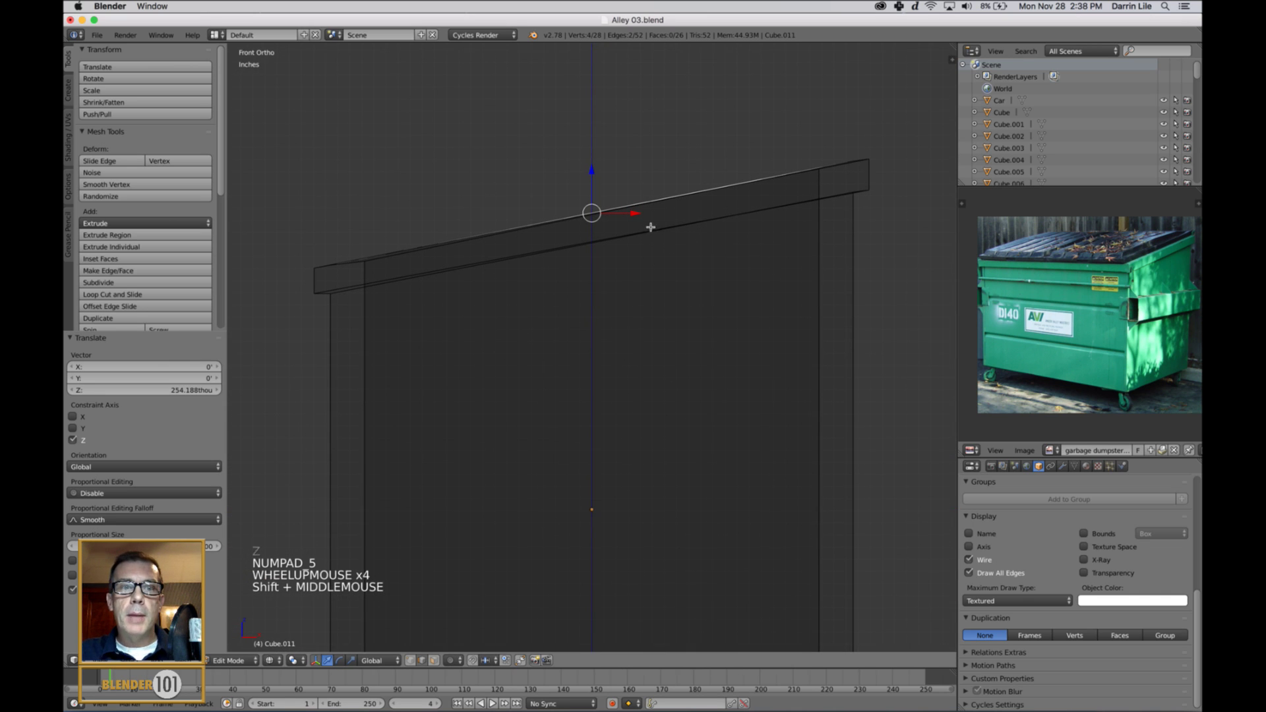
key(r)
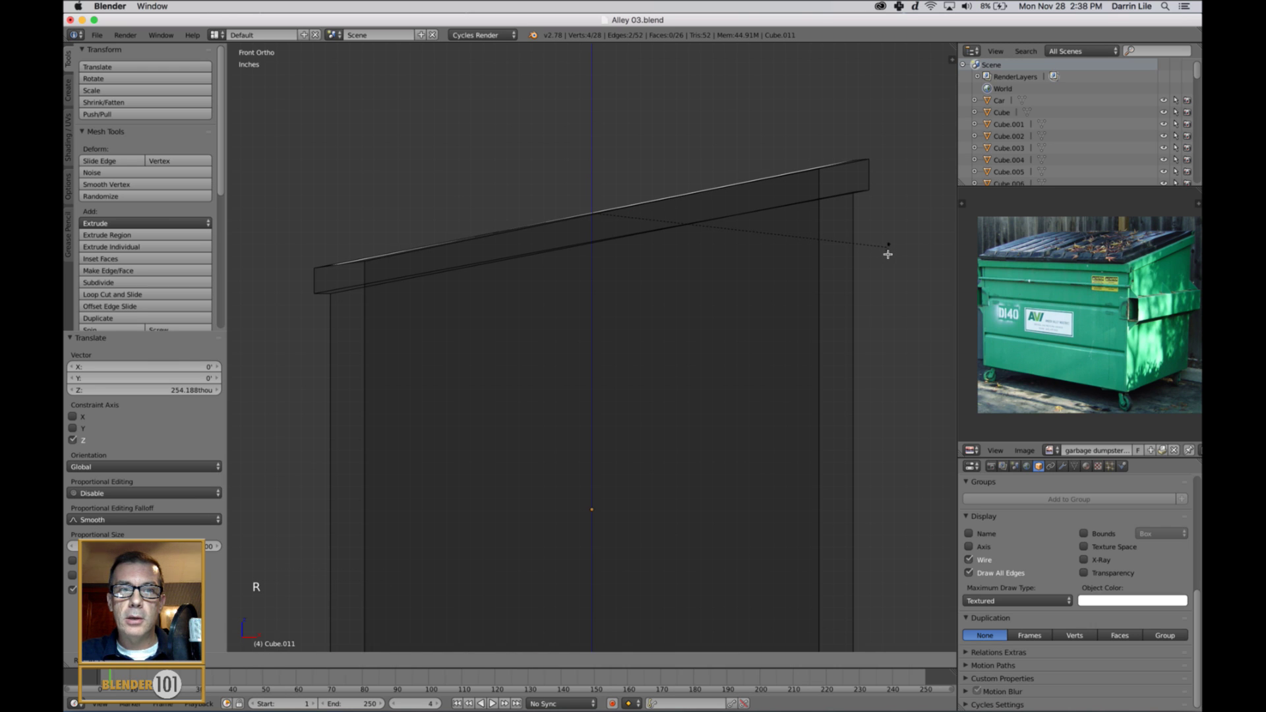
click(887, 254)
scroll(852, 260, down, 2)
middle_drag(851, 259, 754, 279)
key(a)
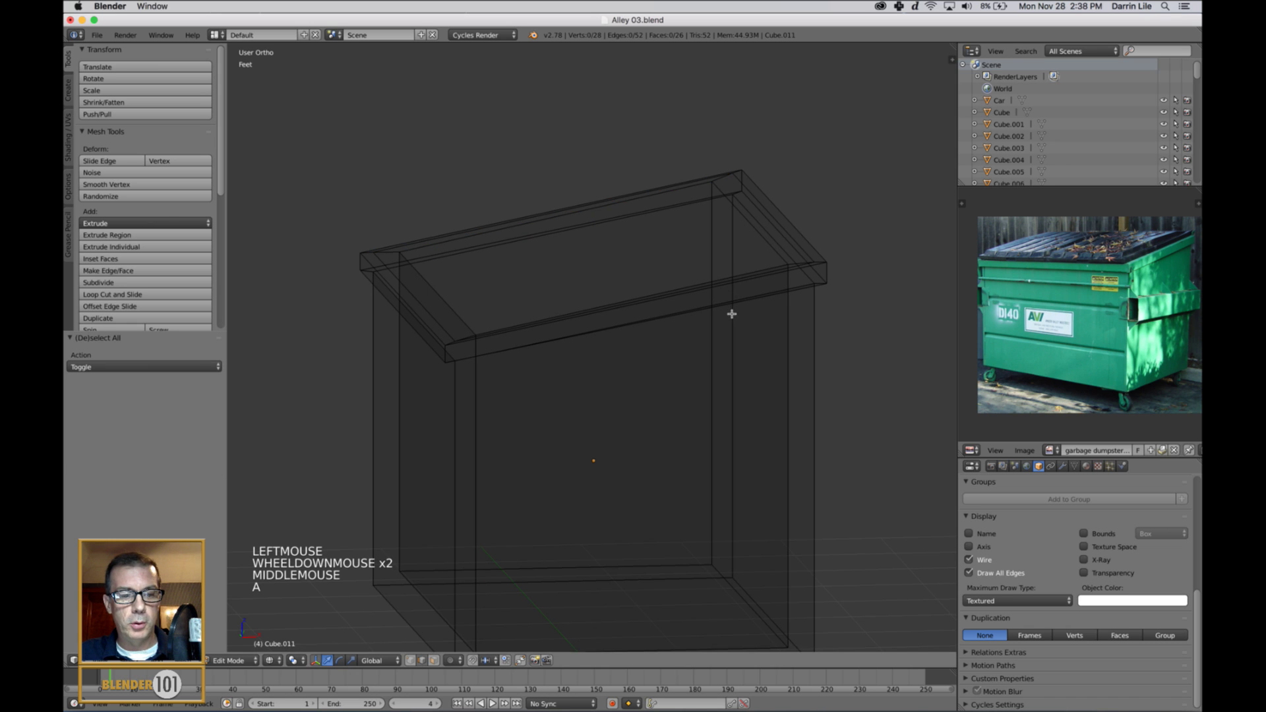
Return to object mode with solid shading and perspective view, and deselect the dumpster to check its rim
key(a)
key(Tab)
scroll(732, 305, down, 3)
key(z)
middle_drag(732, 304, 706, 330)
key(KP_5)
scroll(709, 333, down, 2)
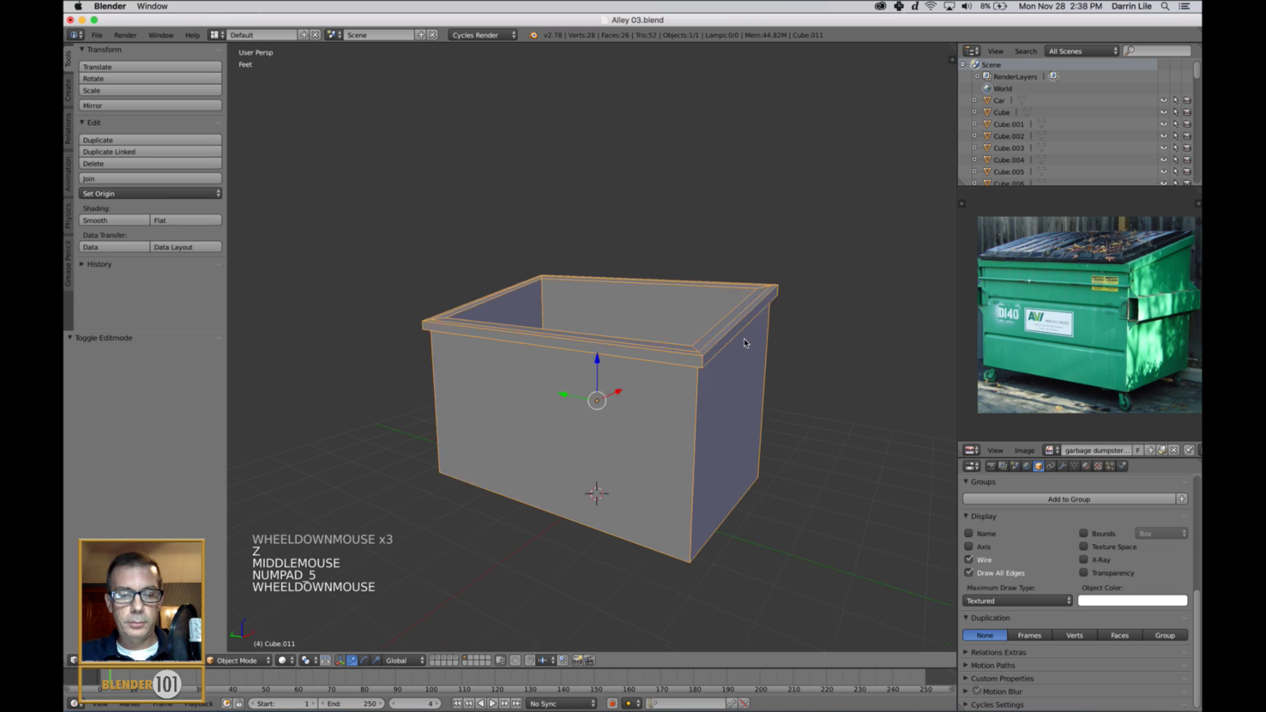
key(a)
mouse_move(785, 358)
middle_down()
mouse_move(765, 361)
mouse_move(773, 379)
middle_up()
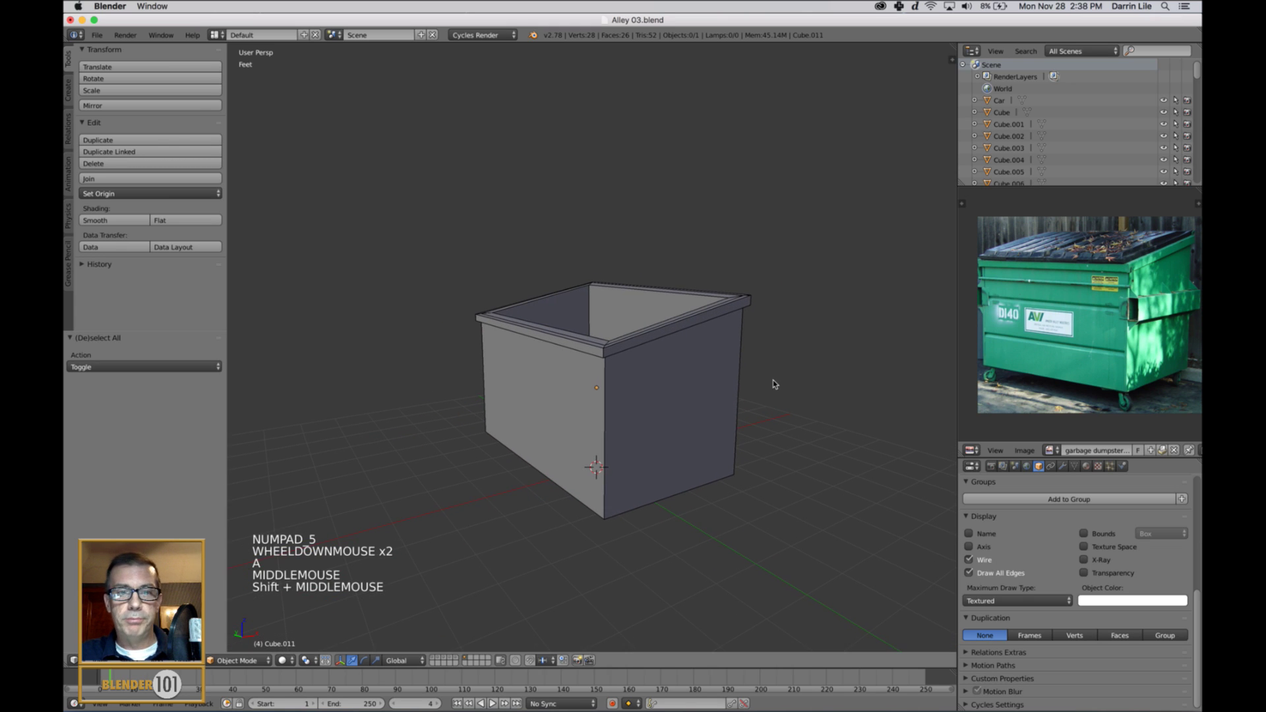
scroll(715, 390, up, 2)
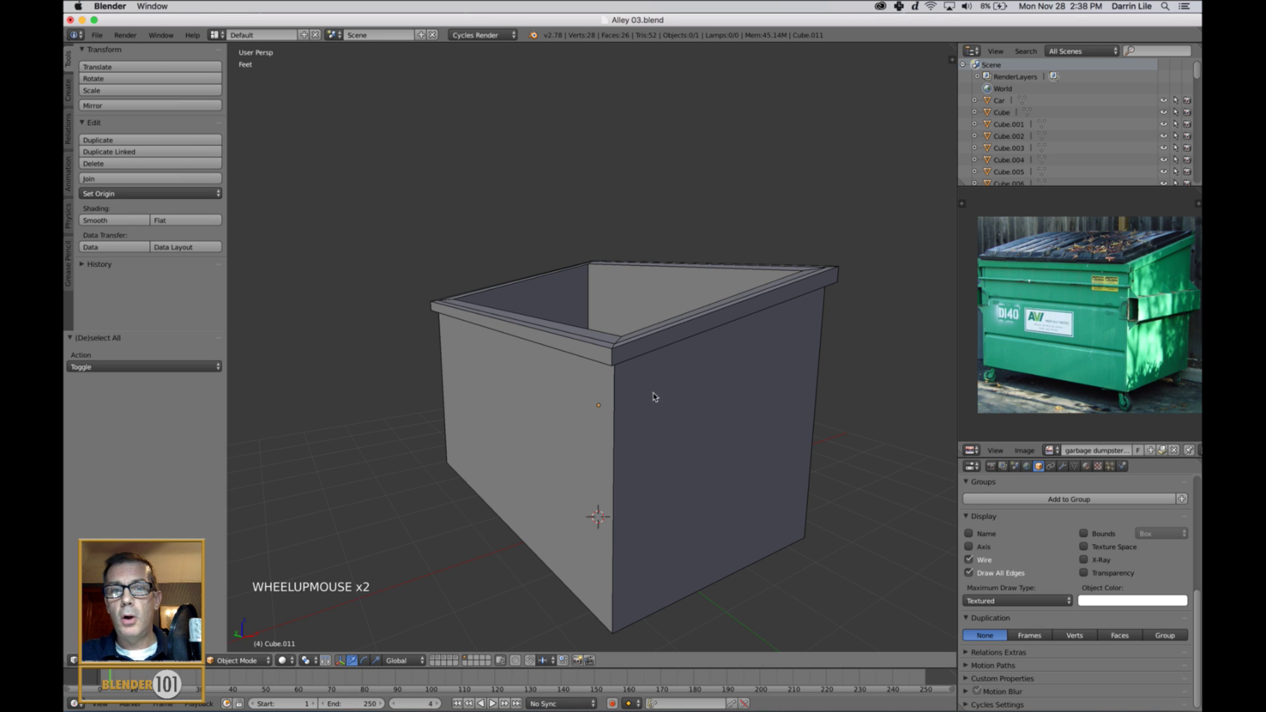
Reopen the dumpster's mesh for editing and lower the edge along the low side's rim slightly along Z
right_click(558, 333)
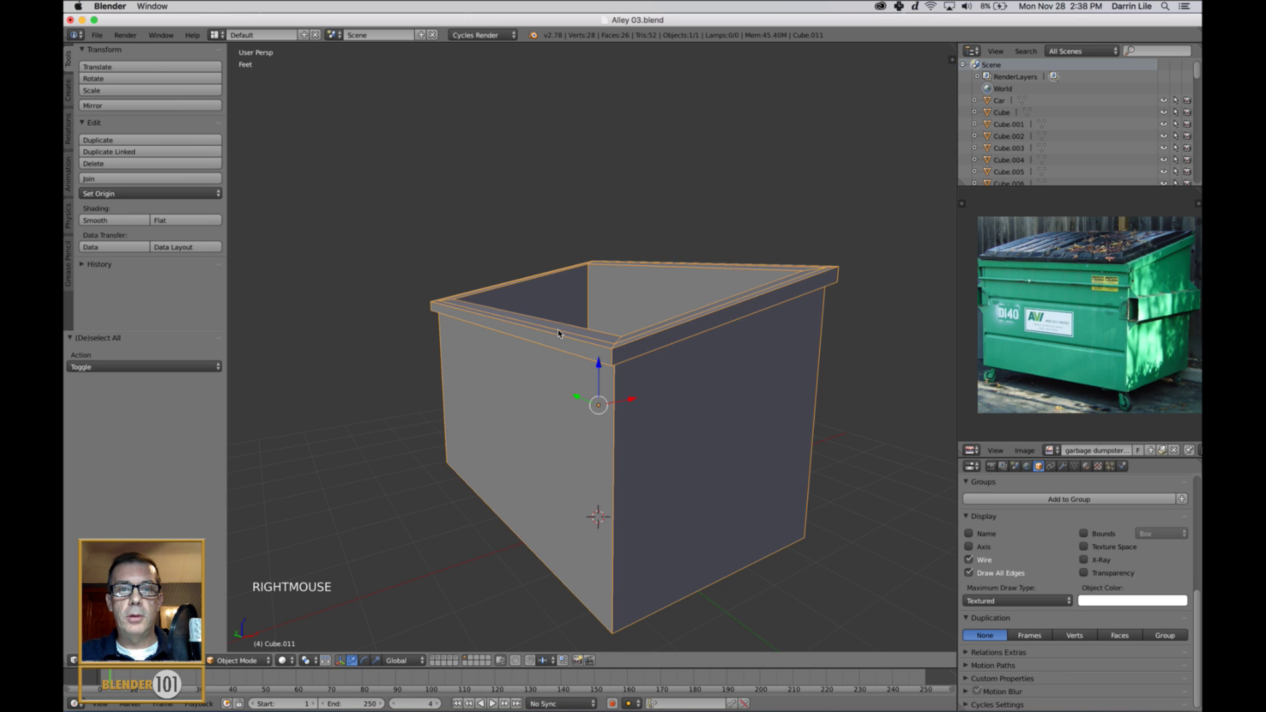
key(Tab)
right_click(565, 340)
mouse_move(566, 339)
middle_down()
mouse_move(637, 353)
mouse_move(550, 338)
middle_up()
scroll(626, 359, up, 3)
drag(396, 238, 397, 245)
key(a)
scroll(525, 289, down, 2)
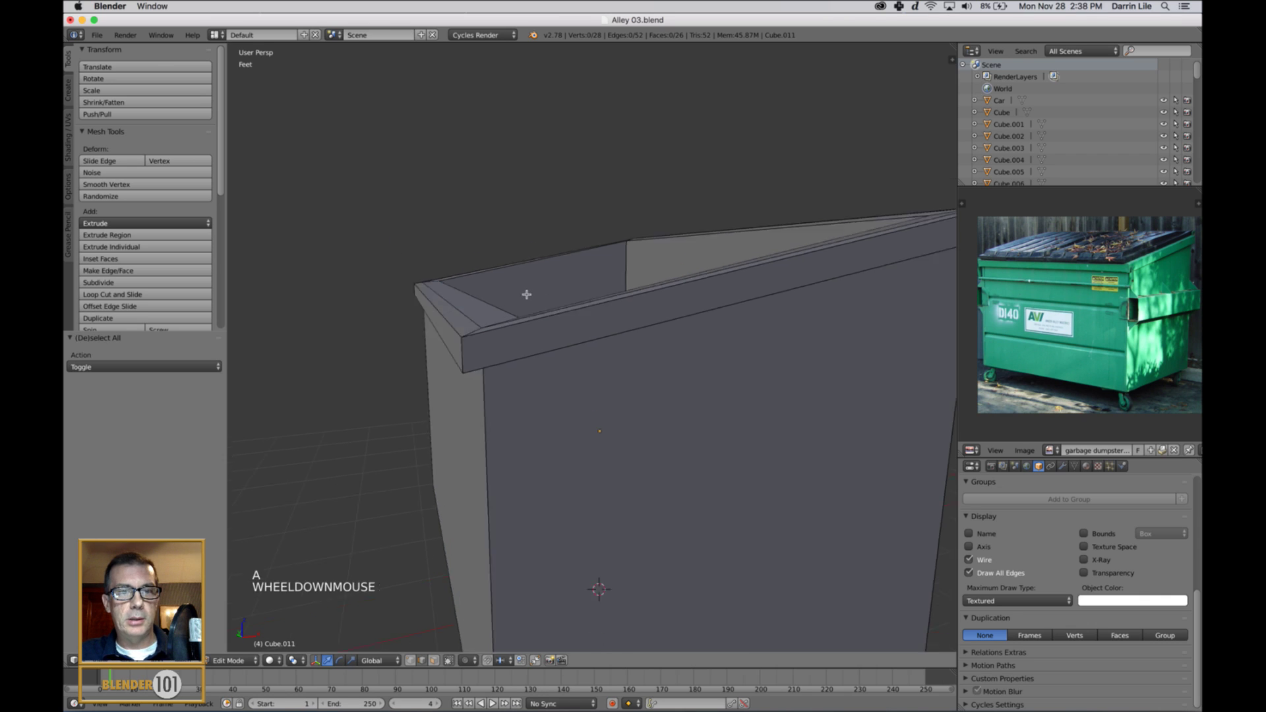
Select the extra edge loop running around the middle of the rim's top and dissolve its edges
middle_drag(526, 290, 532, 311)
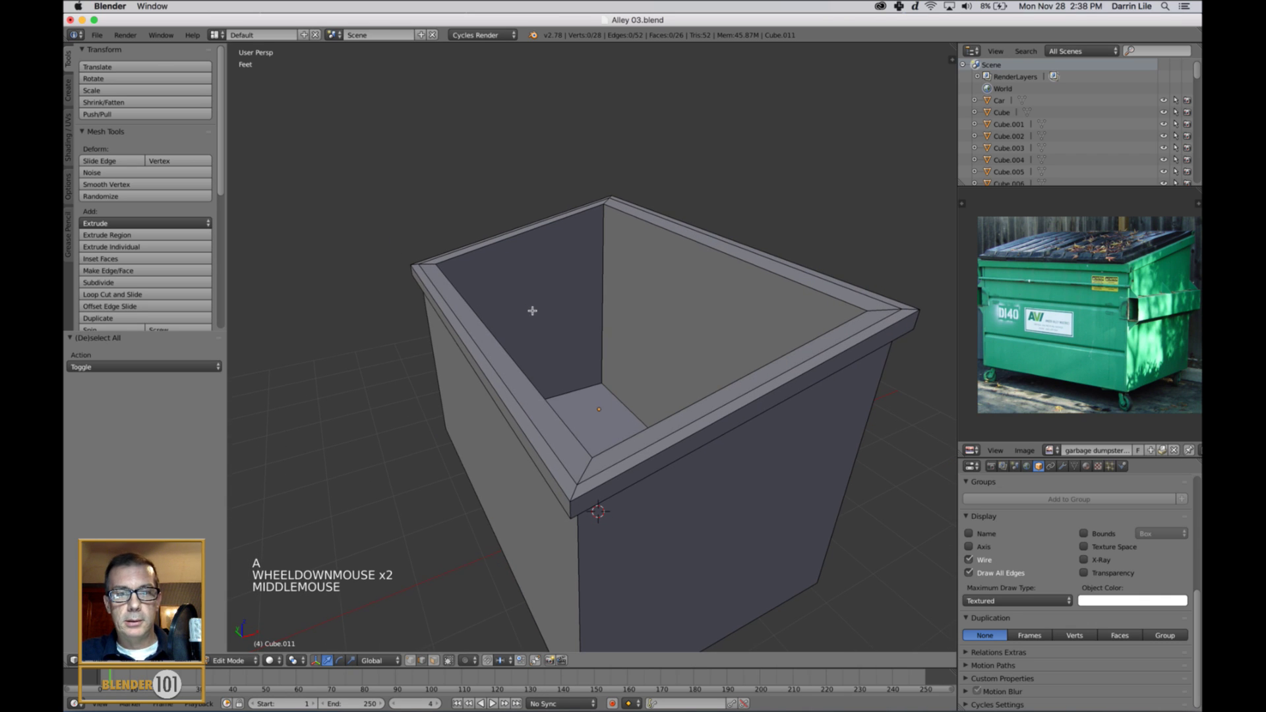
alt+right_click(562, 457)
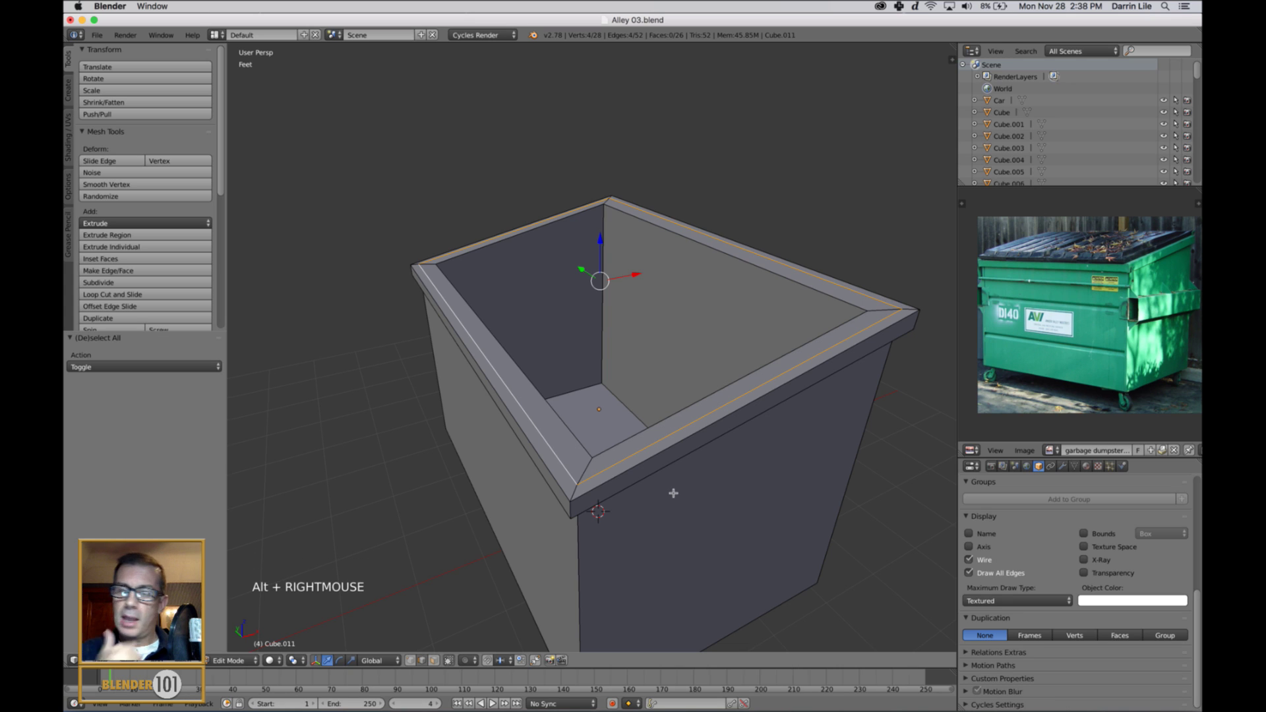
key(x)
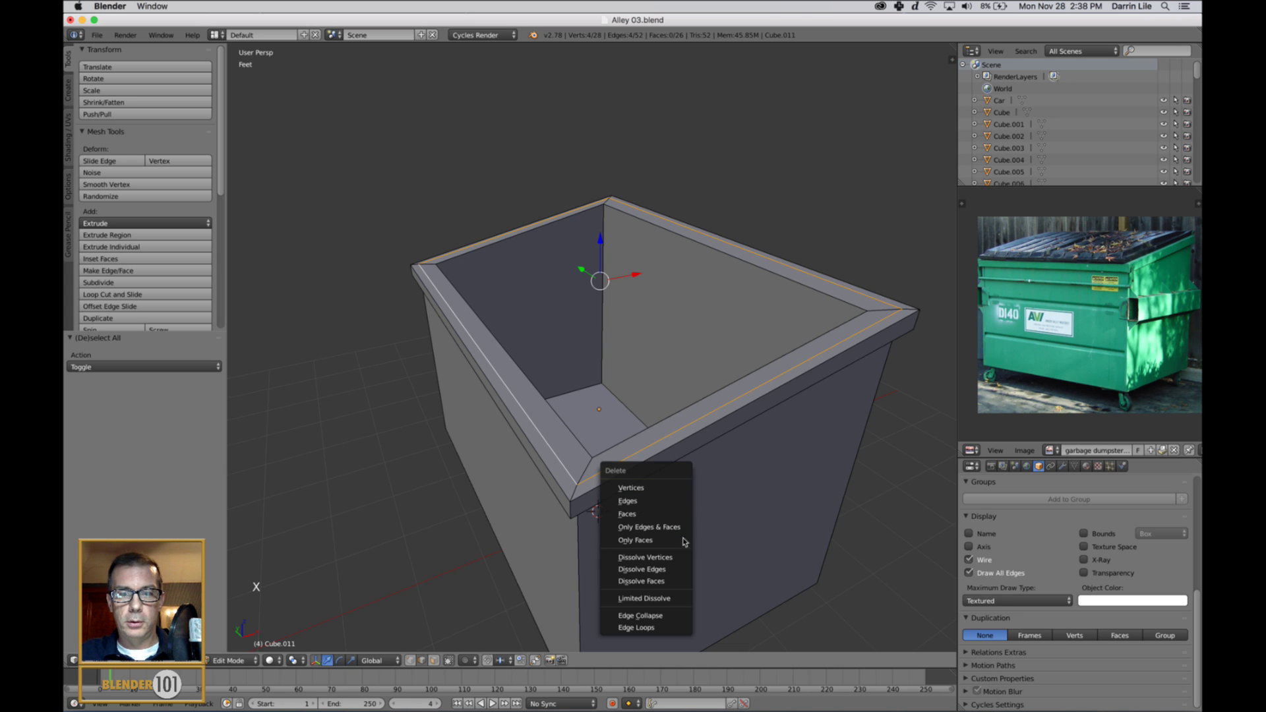
click(682, 570)
scroll(683, 501, down, 3)
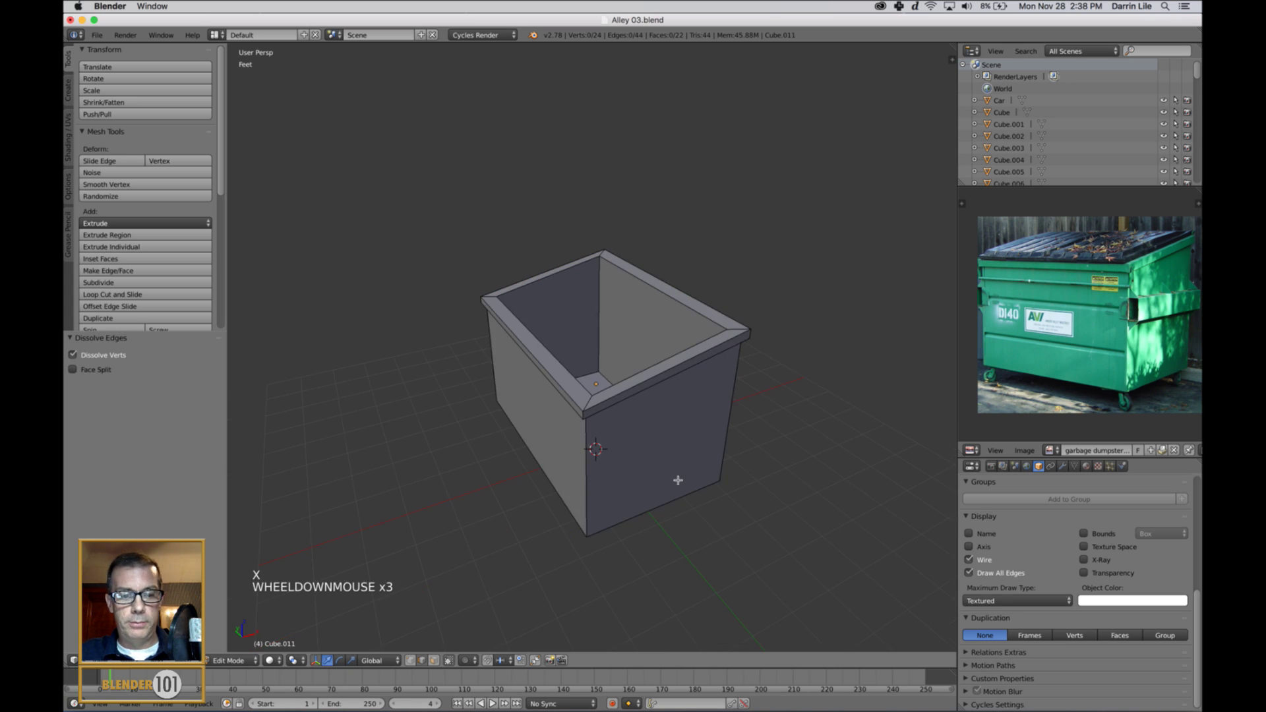
Inspect the dumpster's rim and walls from several angles and compare its short side with the reference photo
mouse_move(679, 481)
middle_down()
mouse_move(689, 447)
mouse_move(692, 463)
middle_up()
key(a)
middle_drag(677, 407, 686, 410)
key(a)
shift+middle_drag(795, 404, 774, 414)
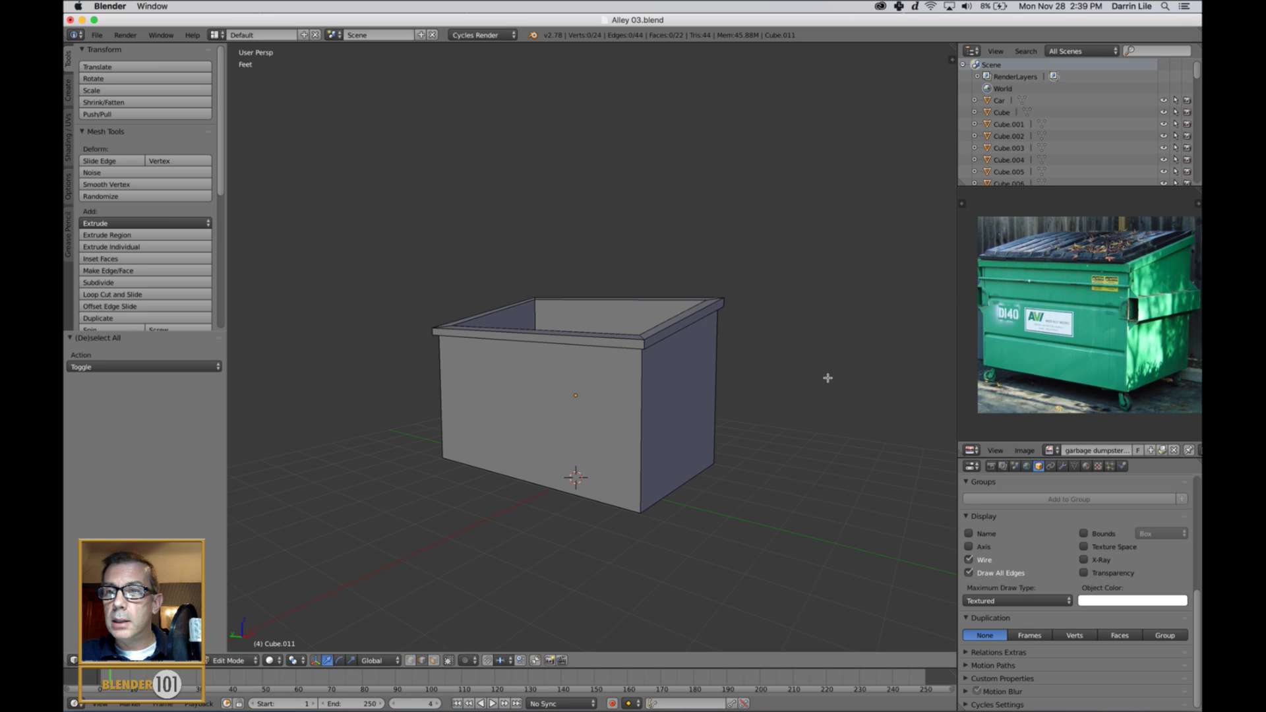
middle_drag(828, 378, 792, 369)
scroll(792, 376, up, 1)
shift+middle_drag(850, 397, 822, 409)
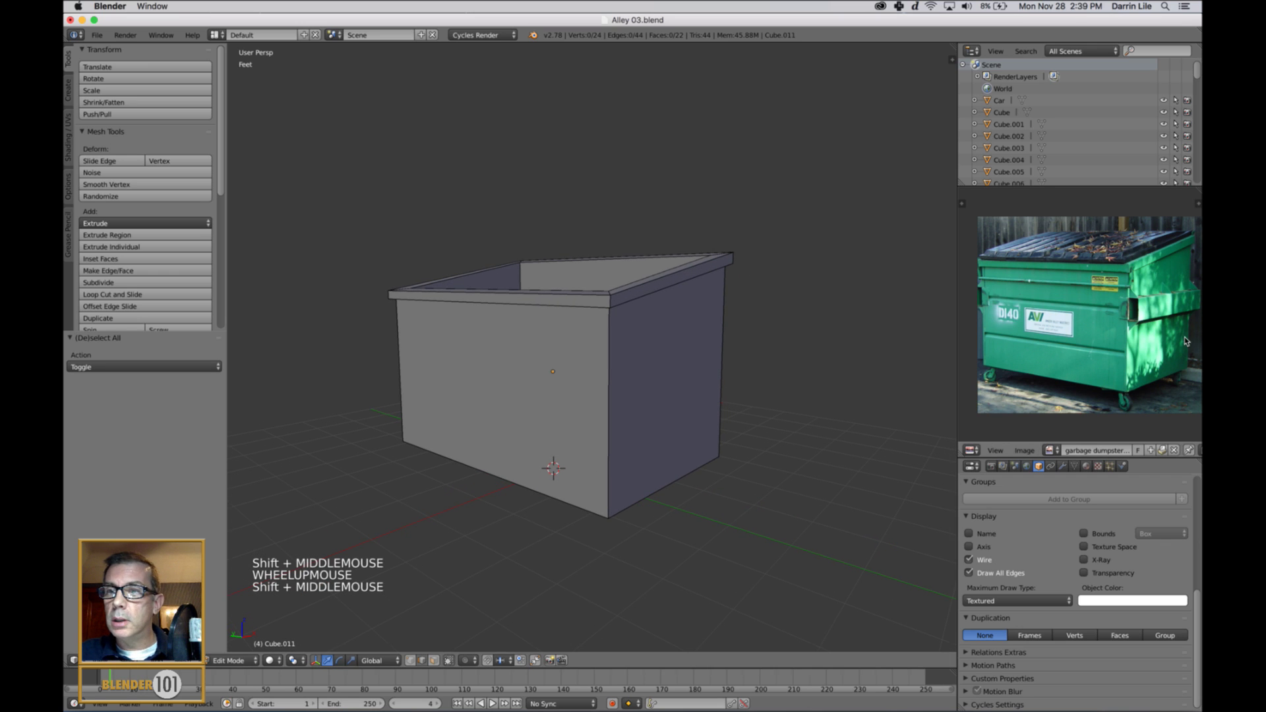
middle_drag(1175, 320, 1155, 324)
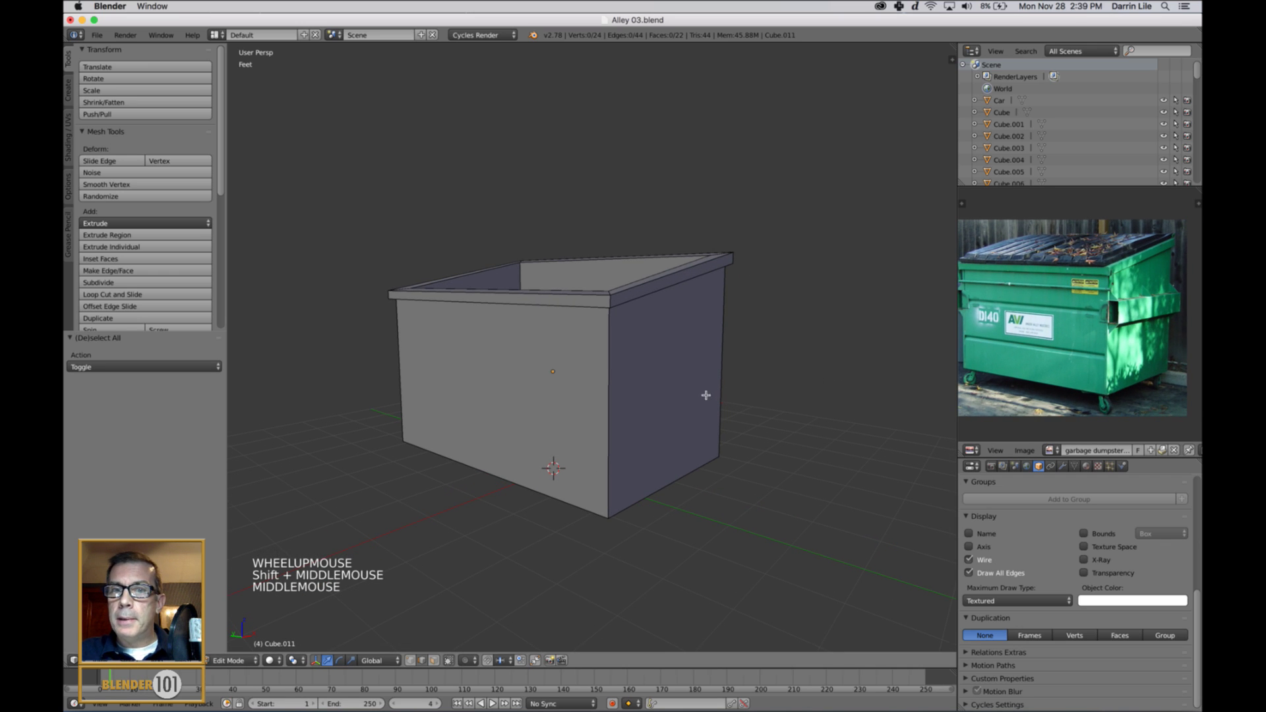
middle_drag(689, 393, 697, 394)
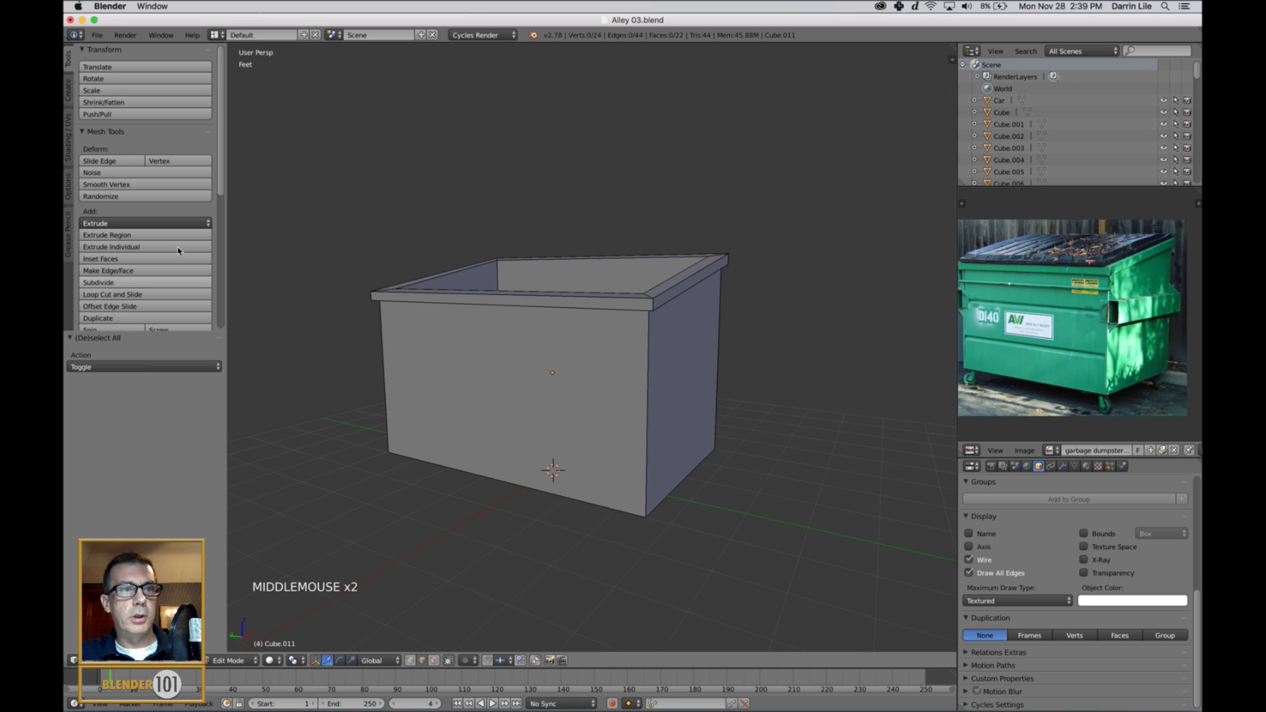
Return to object mode and show the complete list of primitives that can be added
key(Tab)
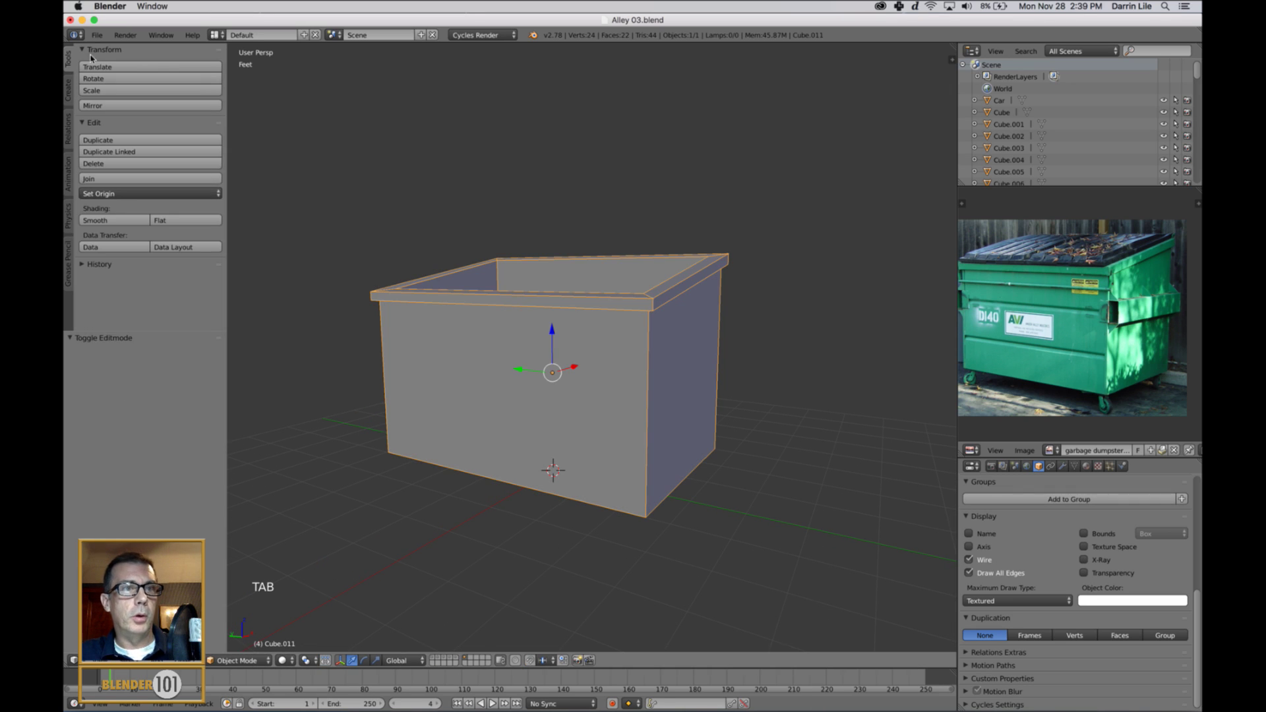
click(69, 86)
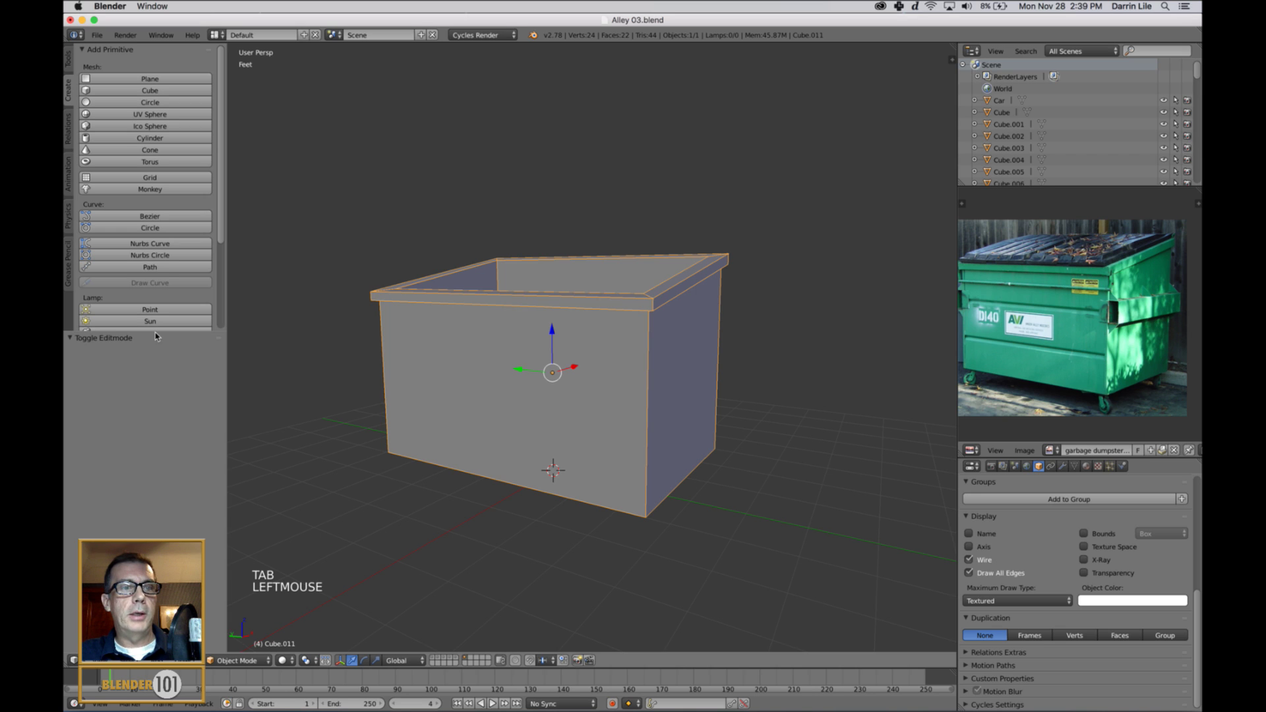
drag(157, 339, 151, 469)
Enlarge the reference photo and center it on the bracket mounted on the dumpster's side
middle_drag(678, 358, 670, 362)
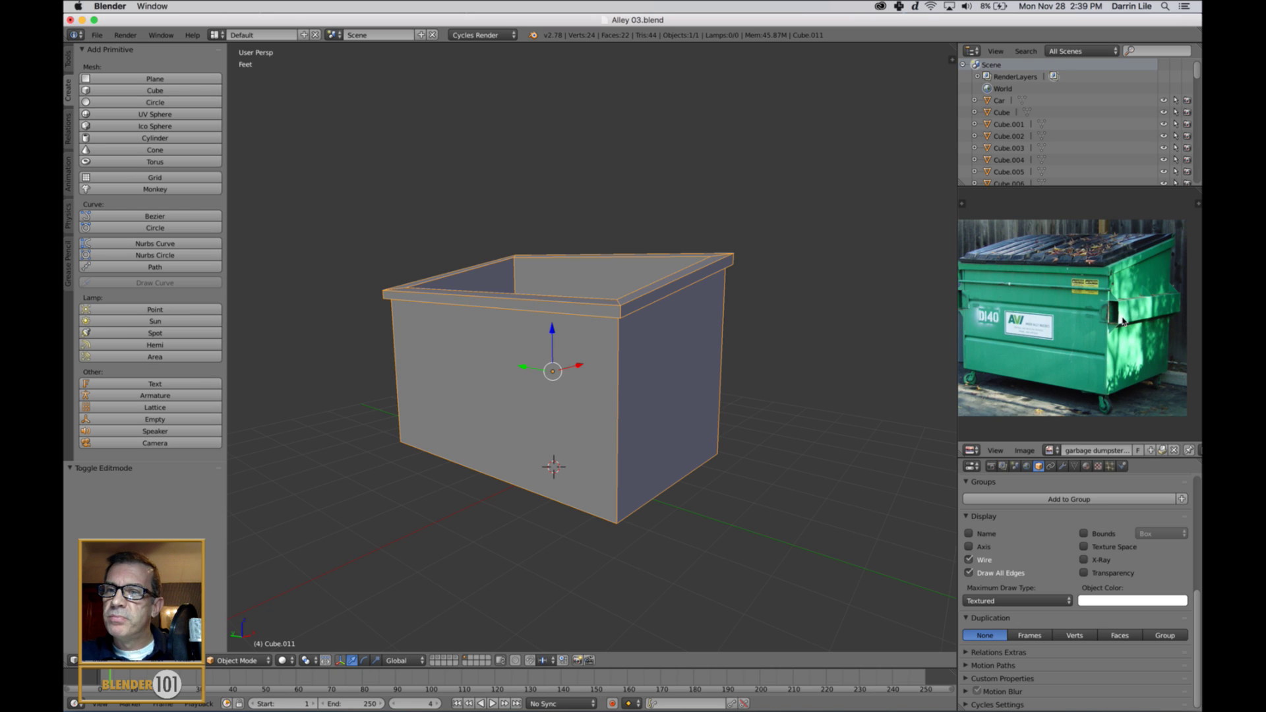
scroll(1180, 325, up, 1)
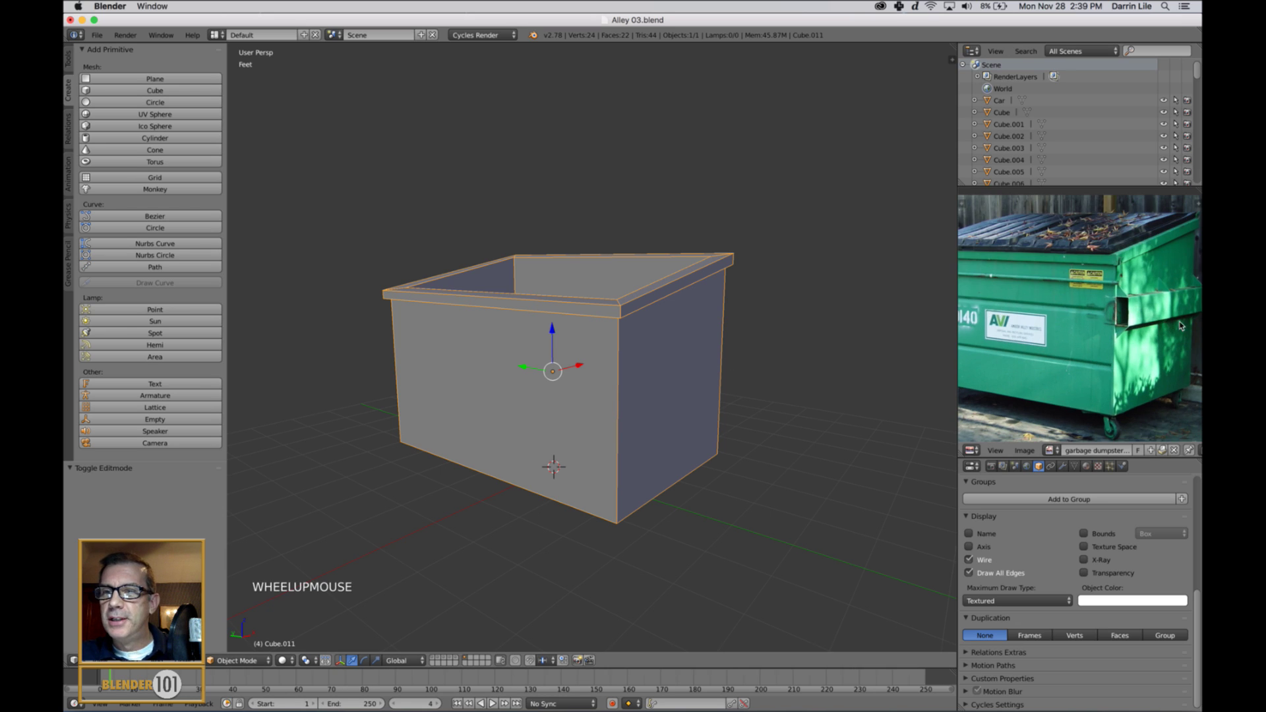
shift+middle_drag(1170, 320, 1074, 319)
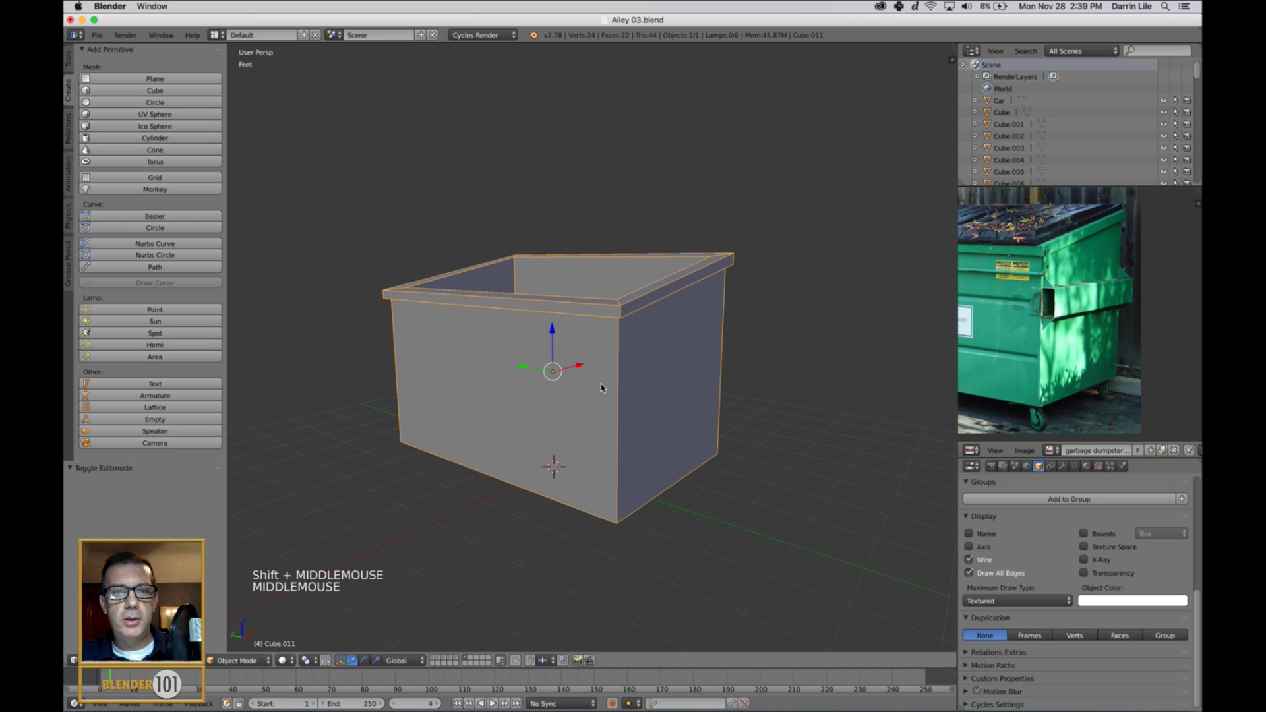
Snap the 3D cursor to the center of the dumpster's short side face and return to object mode
right_click(684, 392)
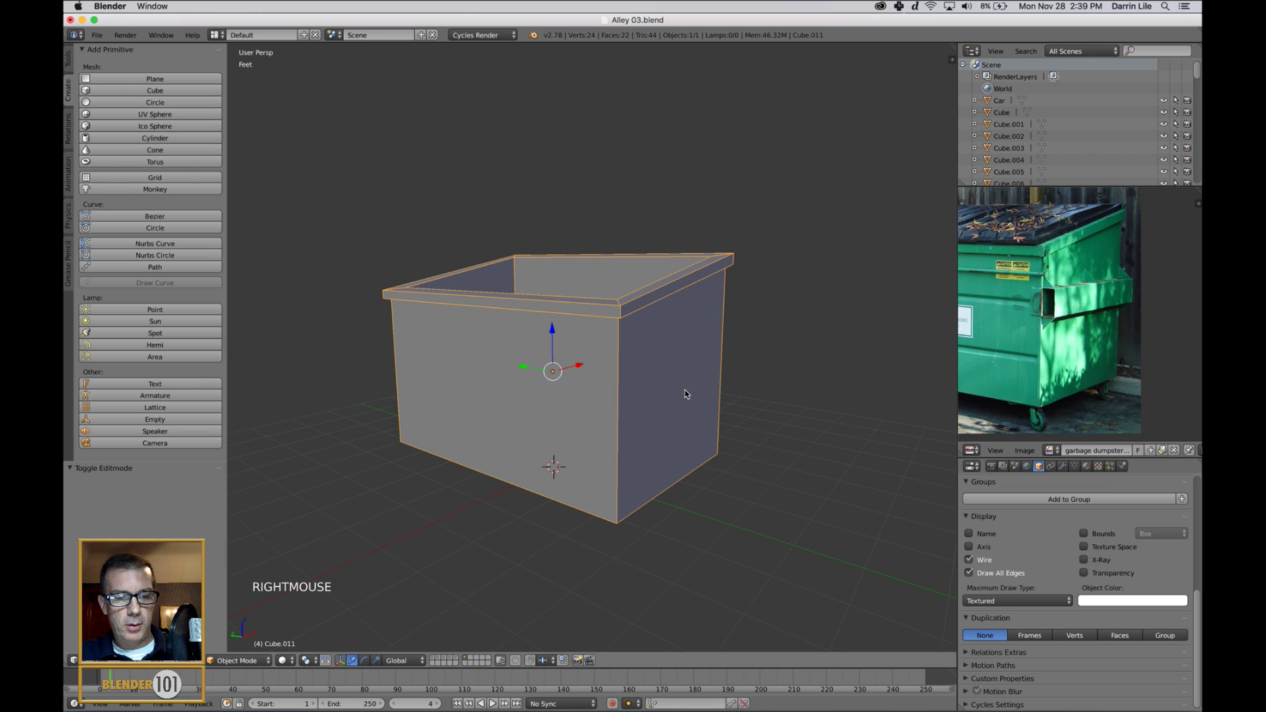
key(ctrl+Tab)
key(ctrl+Tab)
key(Tab)
key(ctrl+Tab)
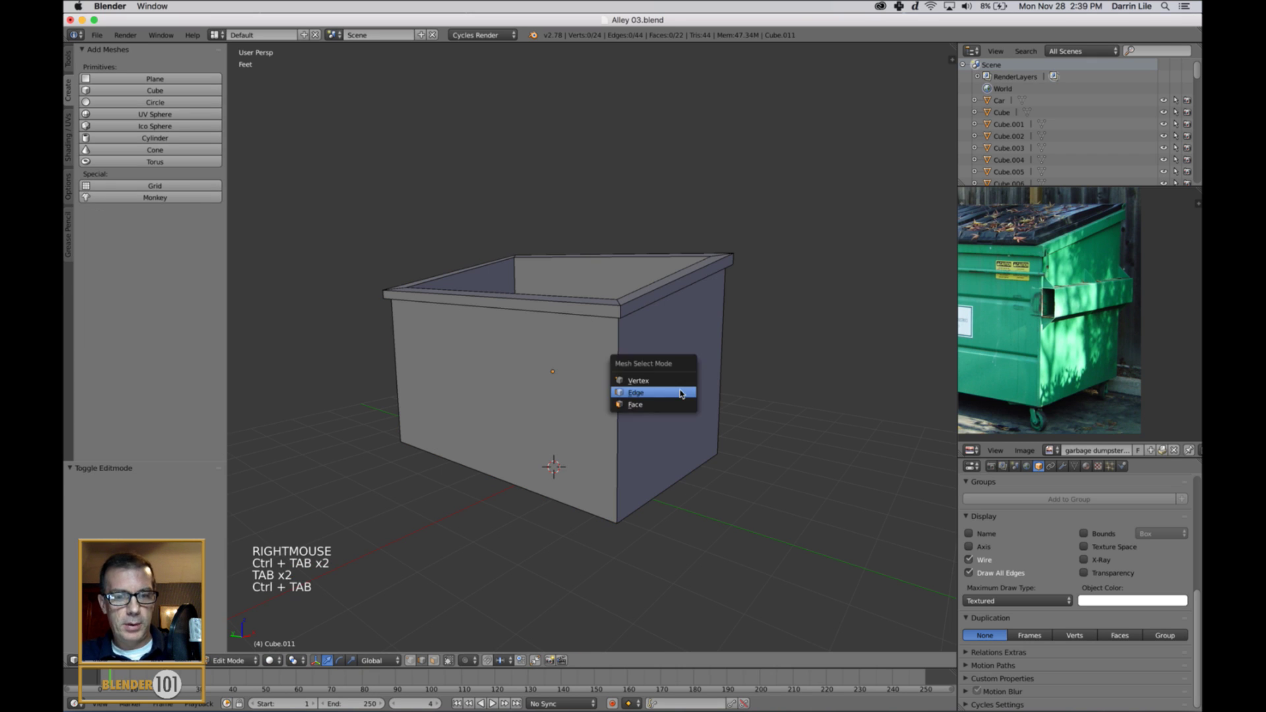
click(679, 404)
right_click(678, 398)
key(shift+s)
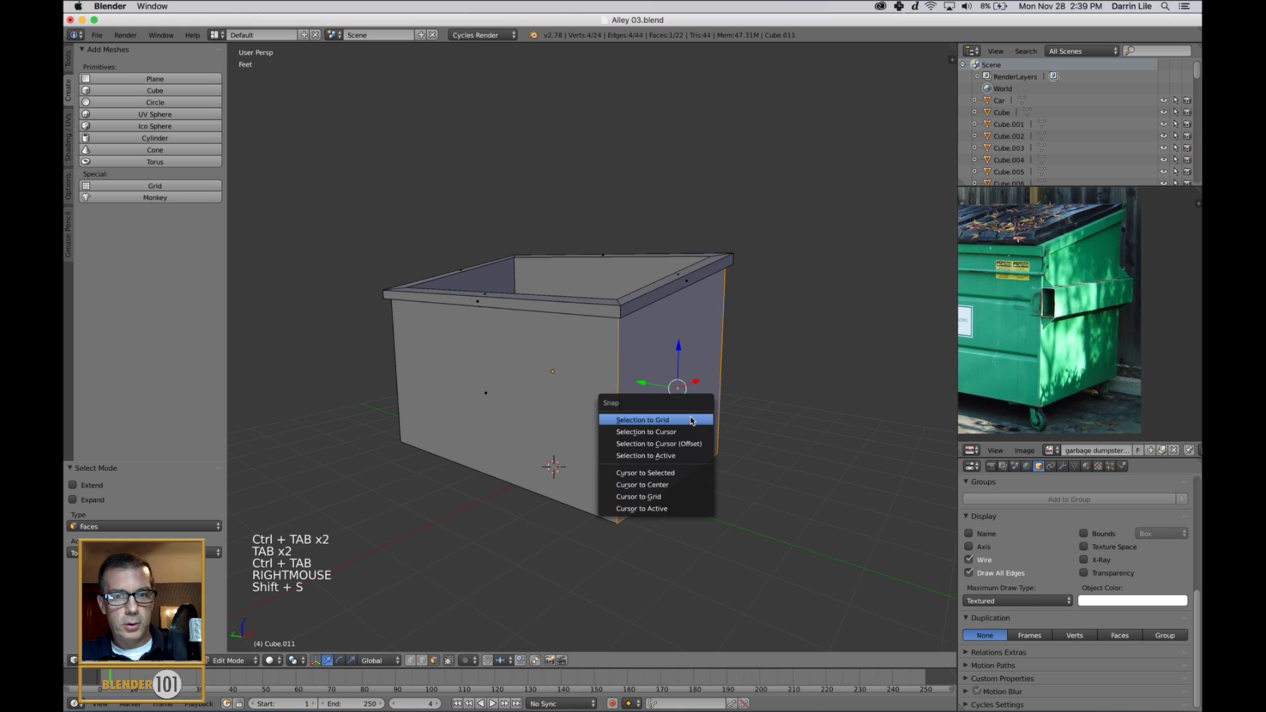
click(659, 473)
key(a)
key(Tab)
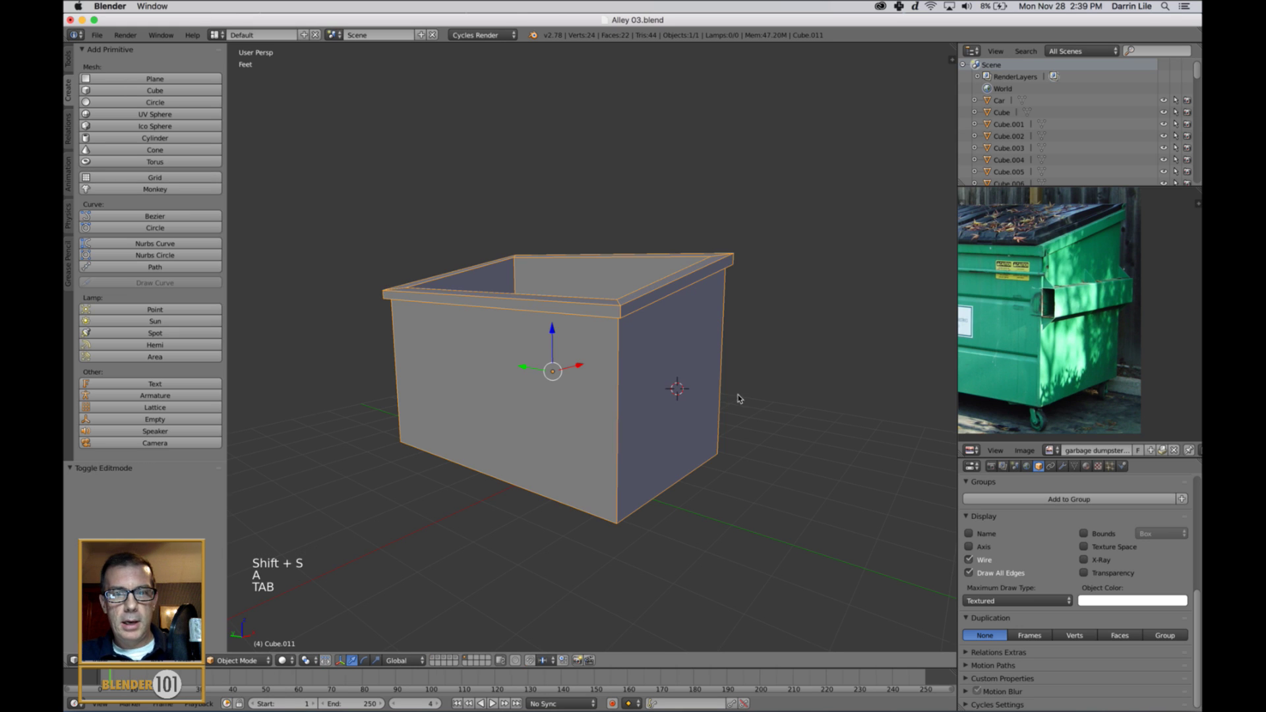
Add a cube at the 3D cursor, scale it to about 0.298, and move it about -3.623 inches along Y, out from the wall
key(shift+a)
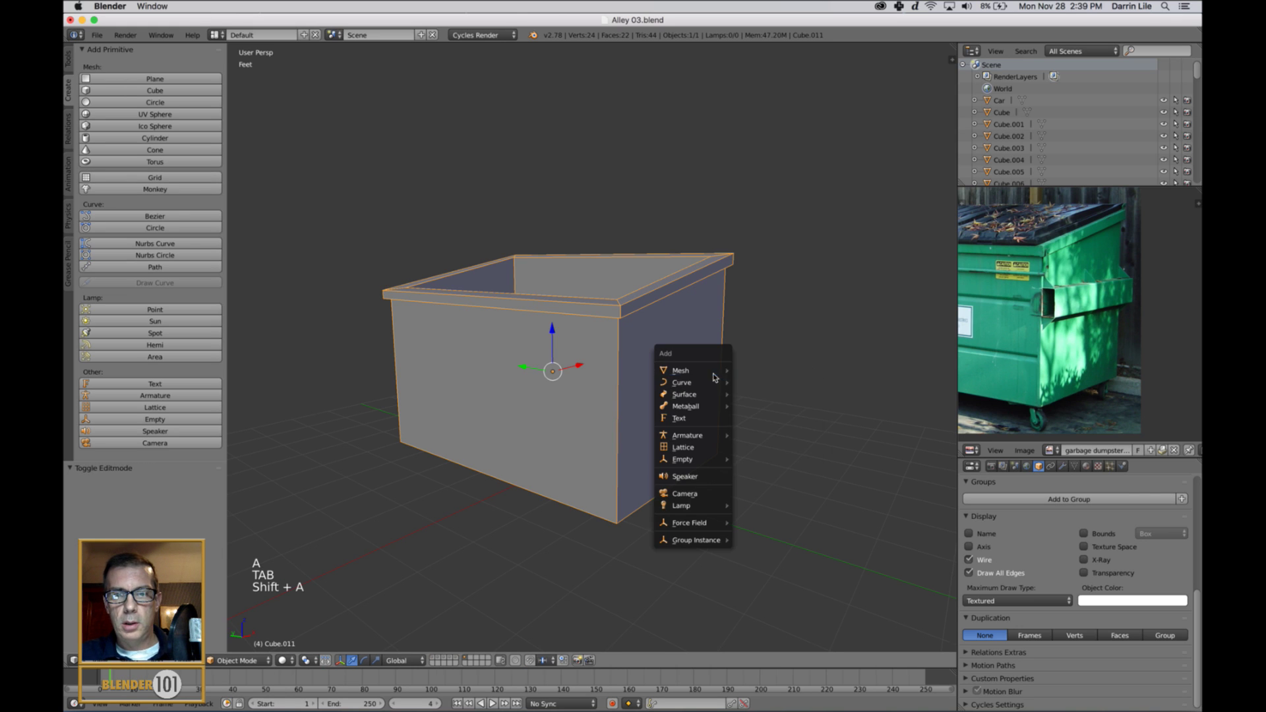
mouse_move(716, 371)
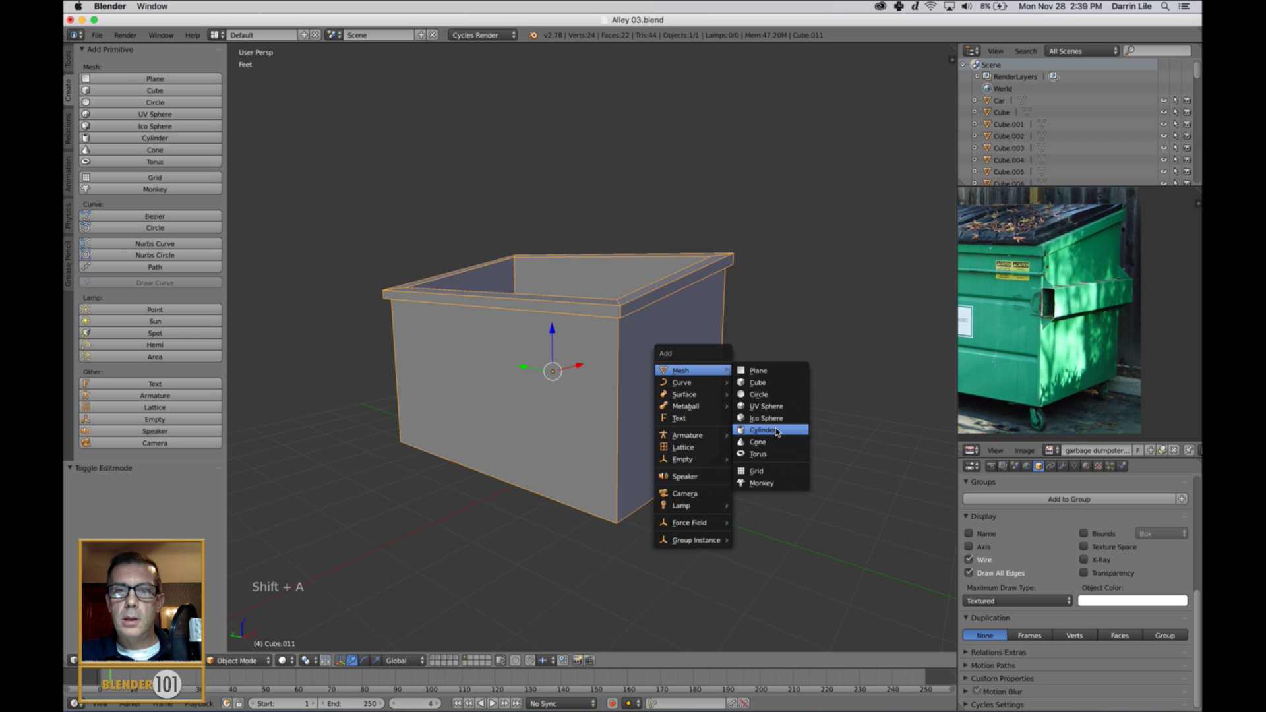
click(776, 384)
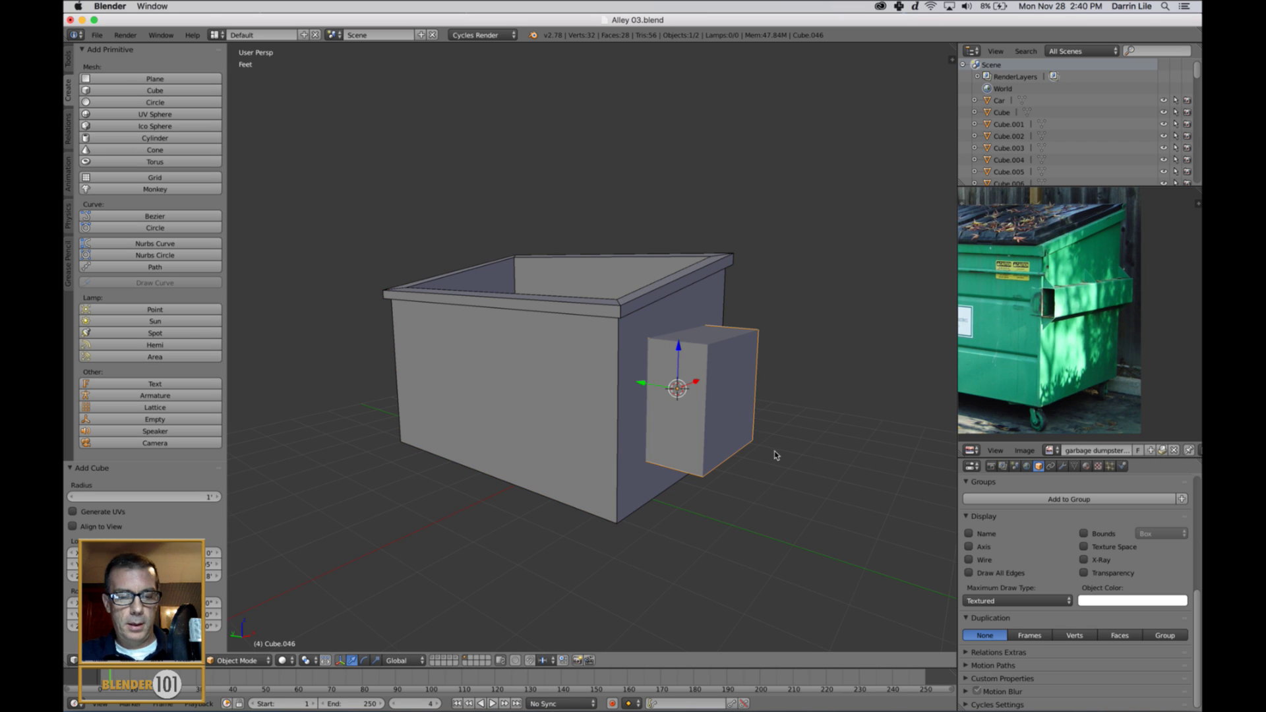
key(s)
click(730, 412)
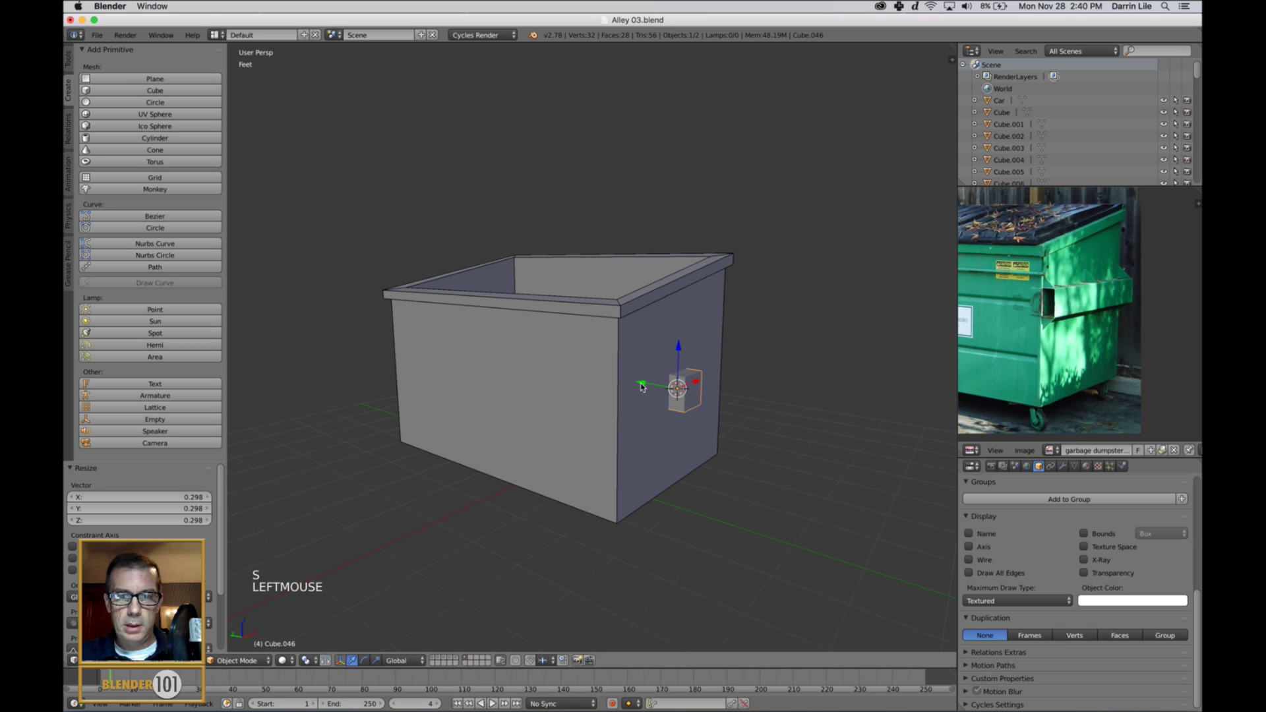
drag(641, 384, 657, 394)
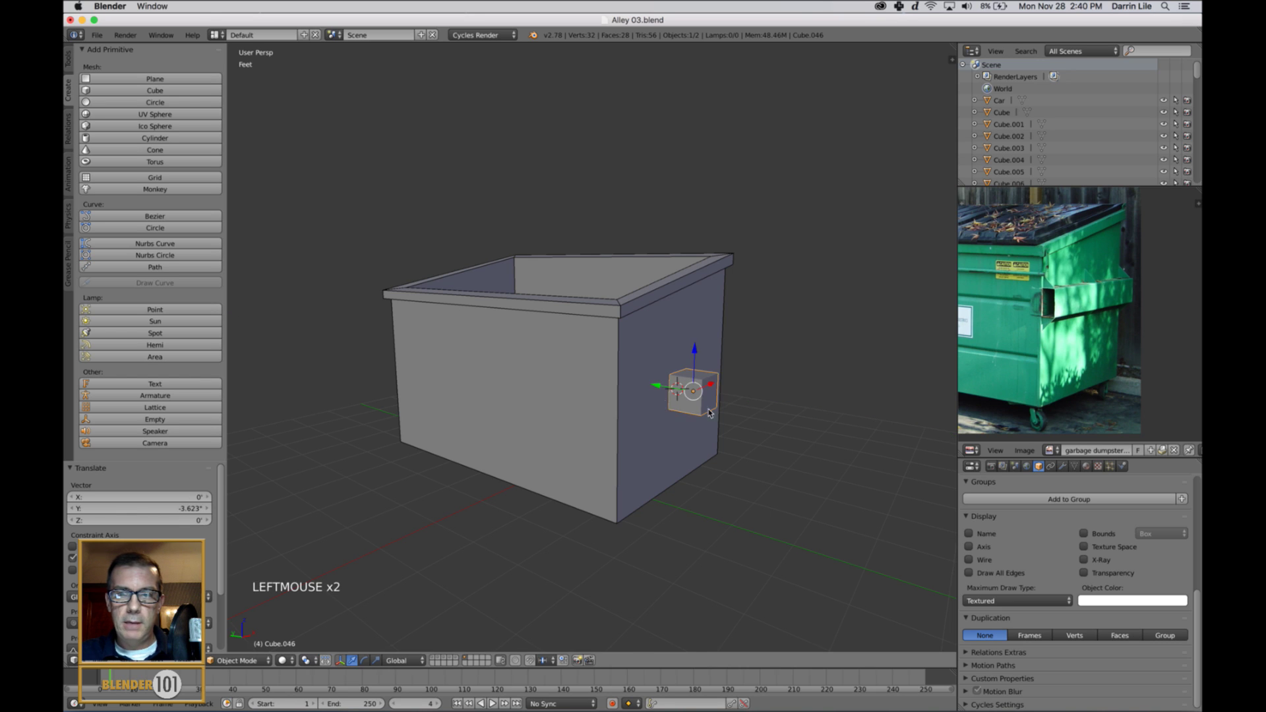
Narrow the small cube along Y and move it about 1.209 inches along Y back against the dumpster's wall
scroll(709, 412, up, 2)
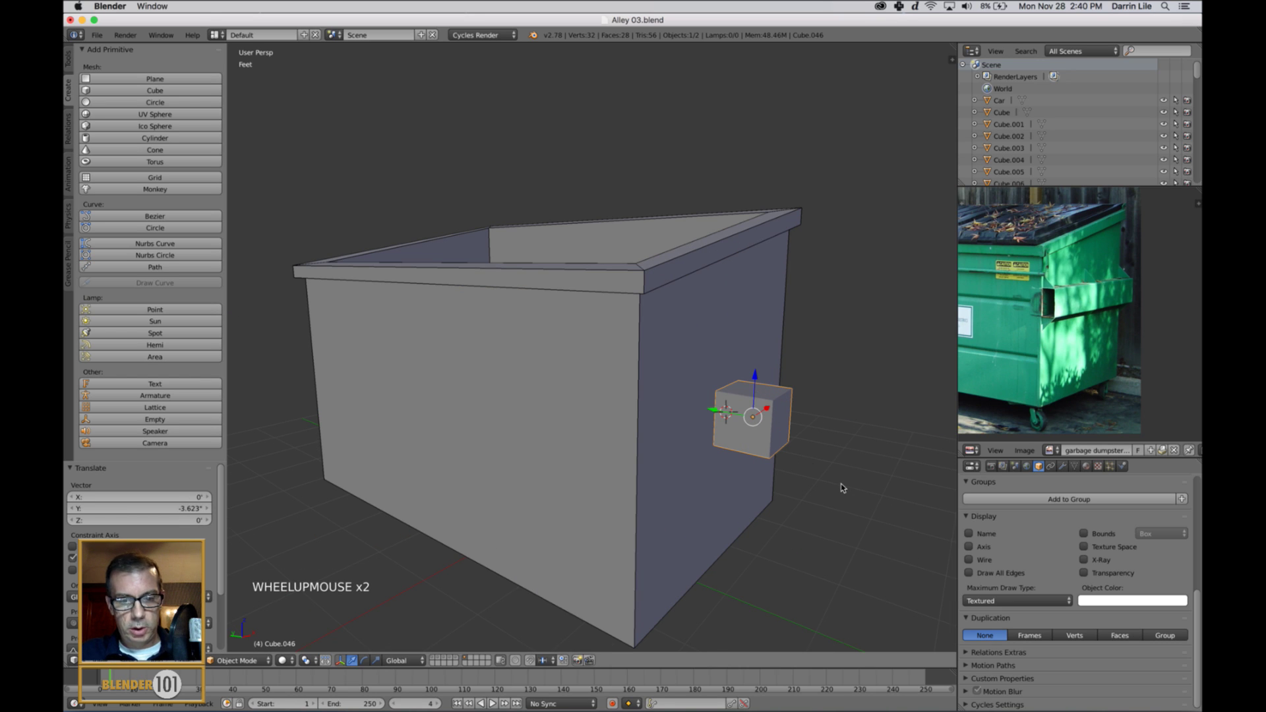
key(s)
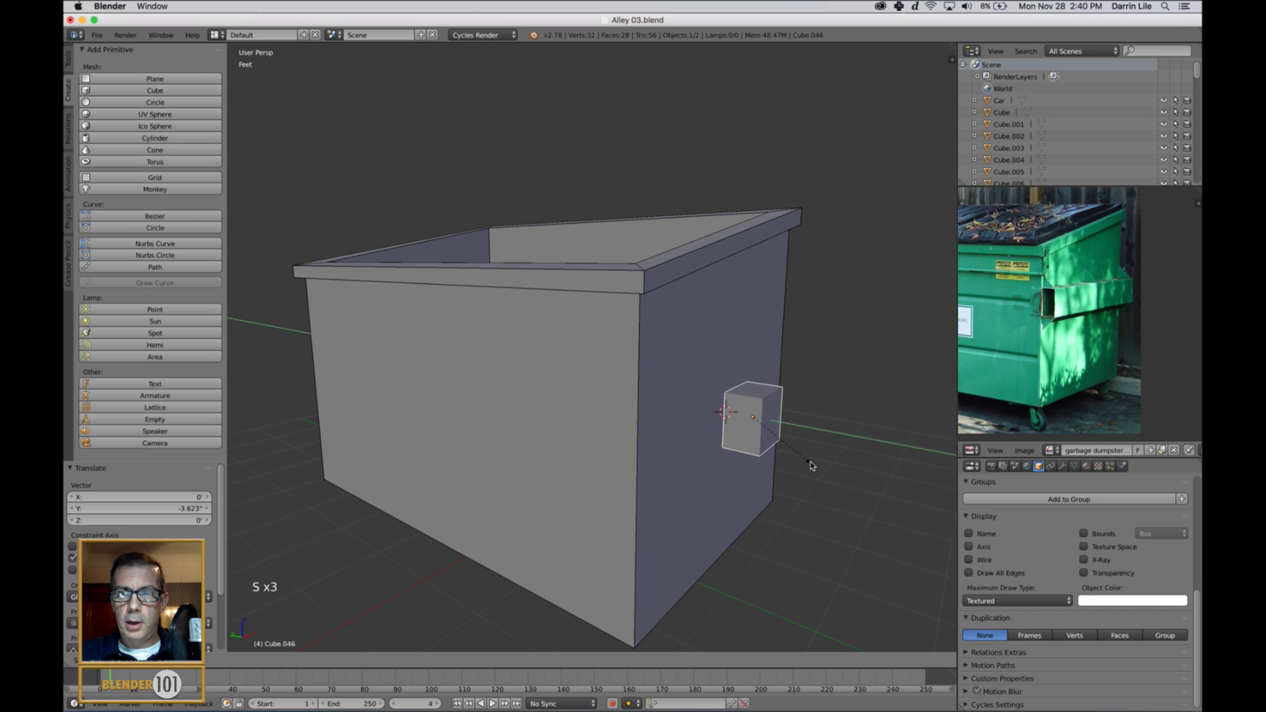
click(809, 465)
drag(711, 410, 702, 410)
middle_drag(808, 423, 835, 420)
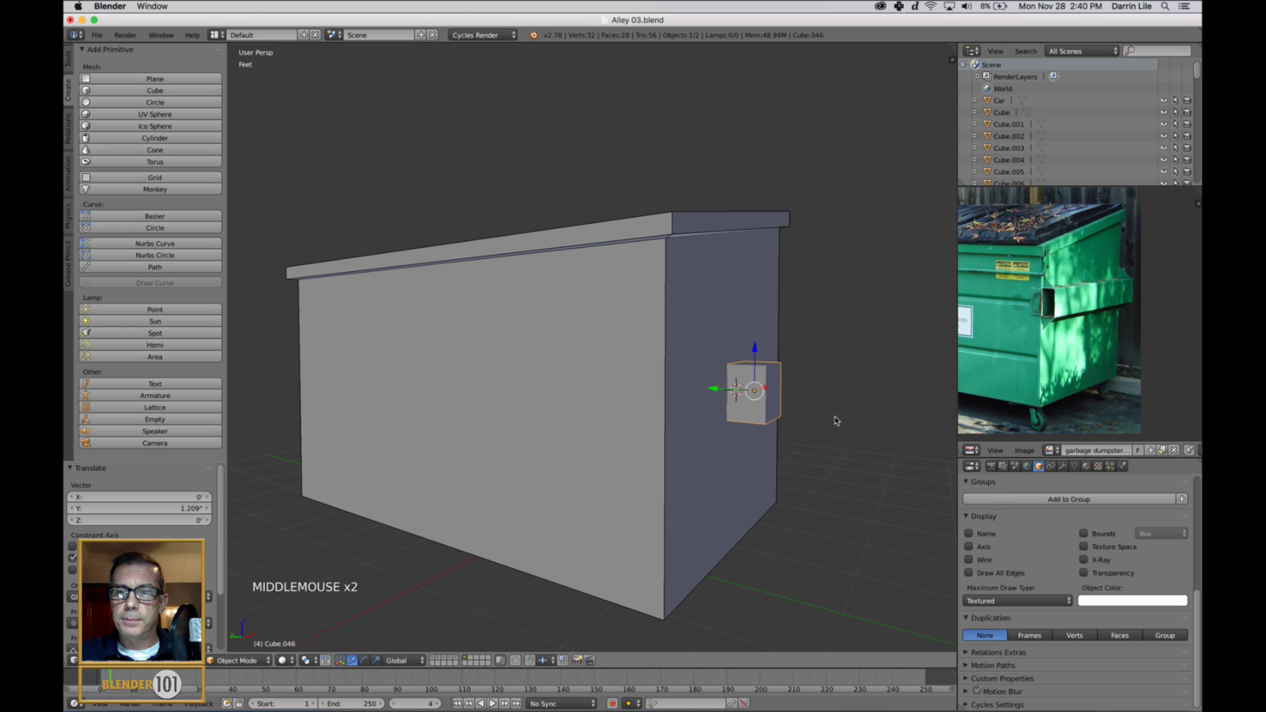
Scale the cube by about 0.959, then 1.077 along Z, and stretch it about 6.213 along X into a long bracket
key(s)
click(850, 464)
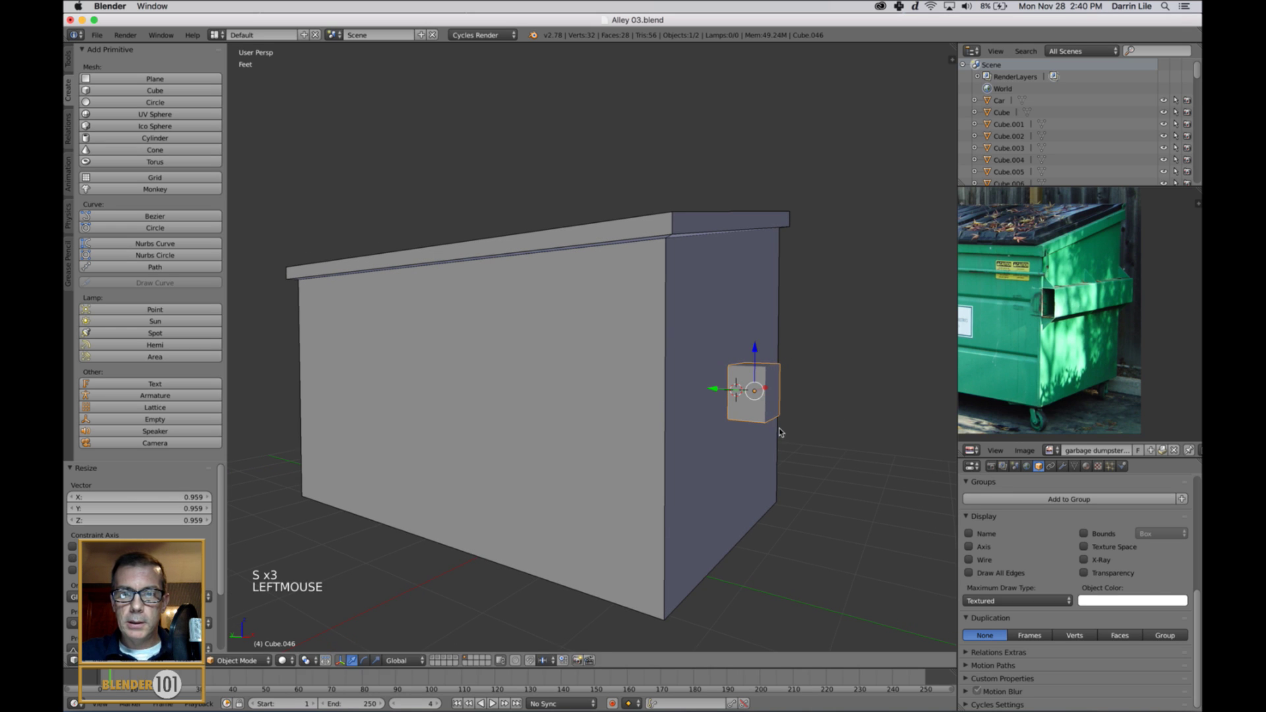
middle_drag(778, 427, 780, 456)
key(s)
click(808, 453)
key(s)
key(x)
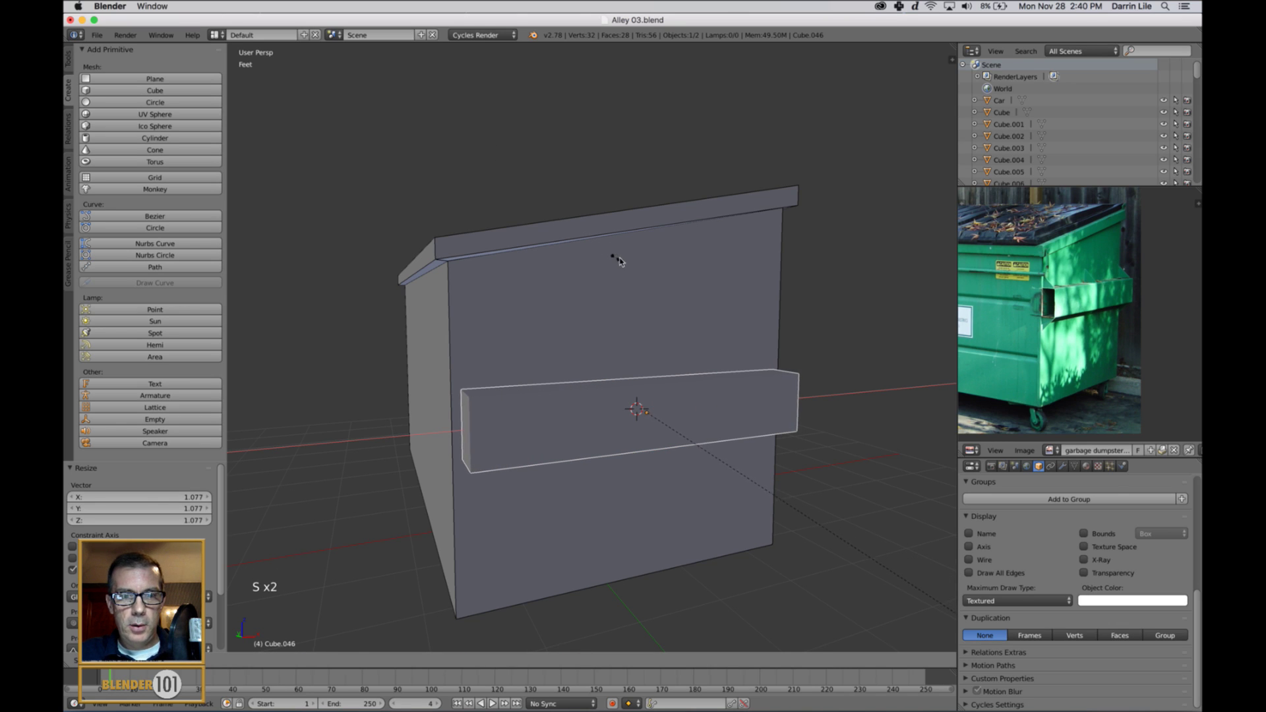
click(639, 272)
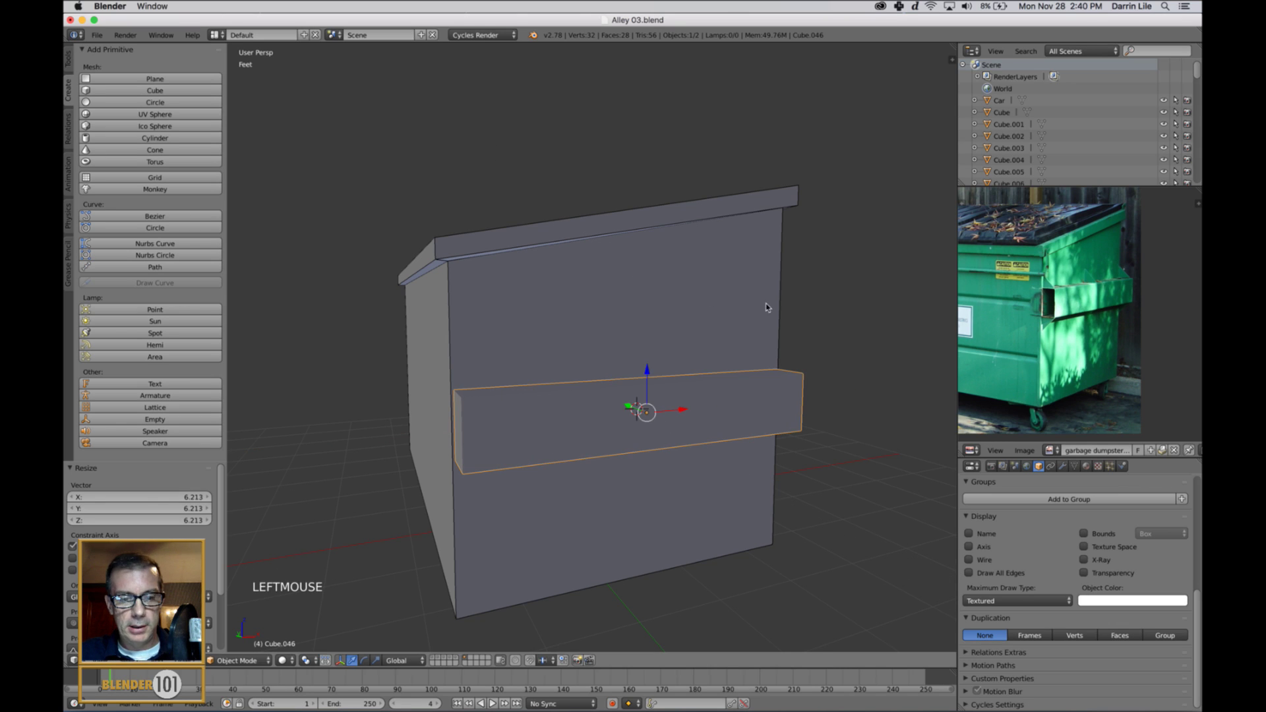
In a front orthographic wireframe view, scale the bracket along X by about 1.018 to match the dumpster's width, then restore solid perspective display
shift+middle_drag(767, 308, 692, 317)
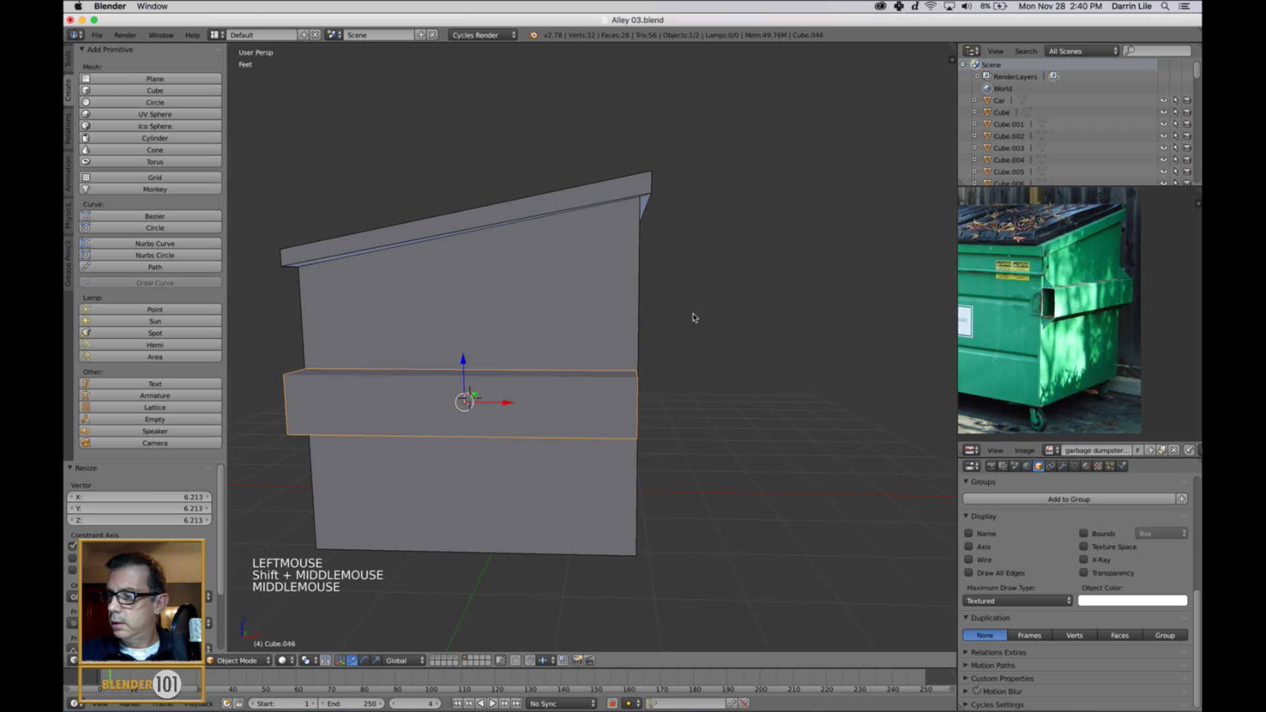
key(KP_1)
key(z)
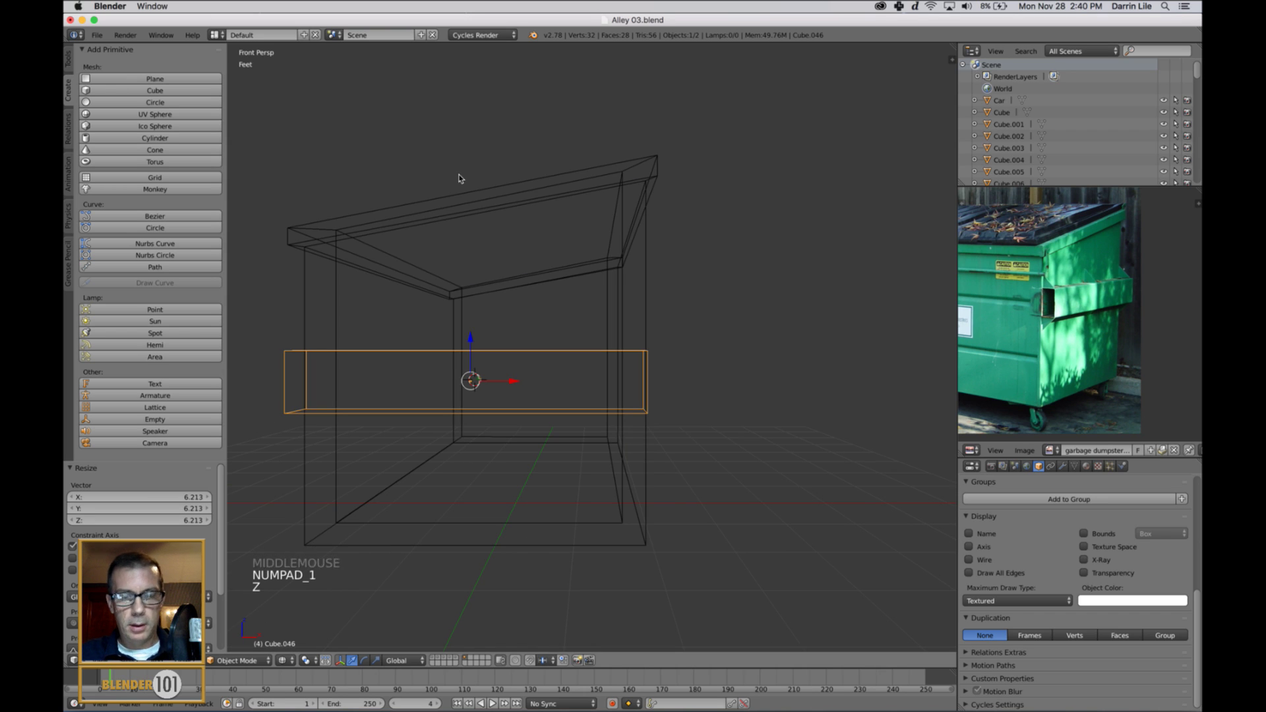
key(KP_5)
shift+middle_drag(408, 263, 554, 295)
scroll(472, 297, up, 2)
key(s)
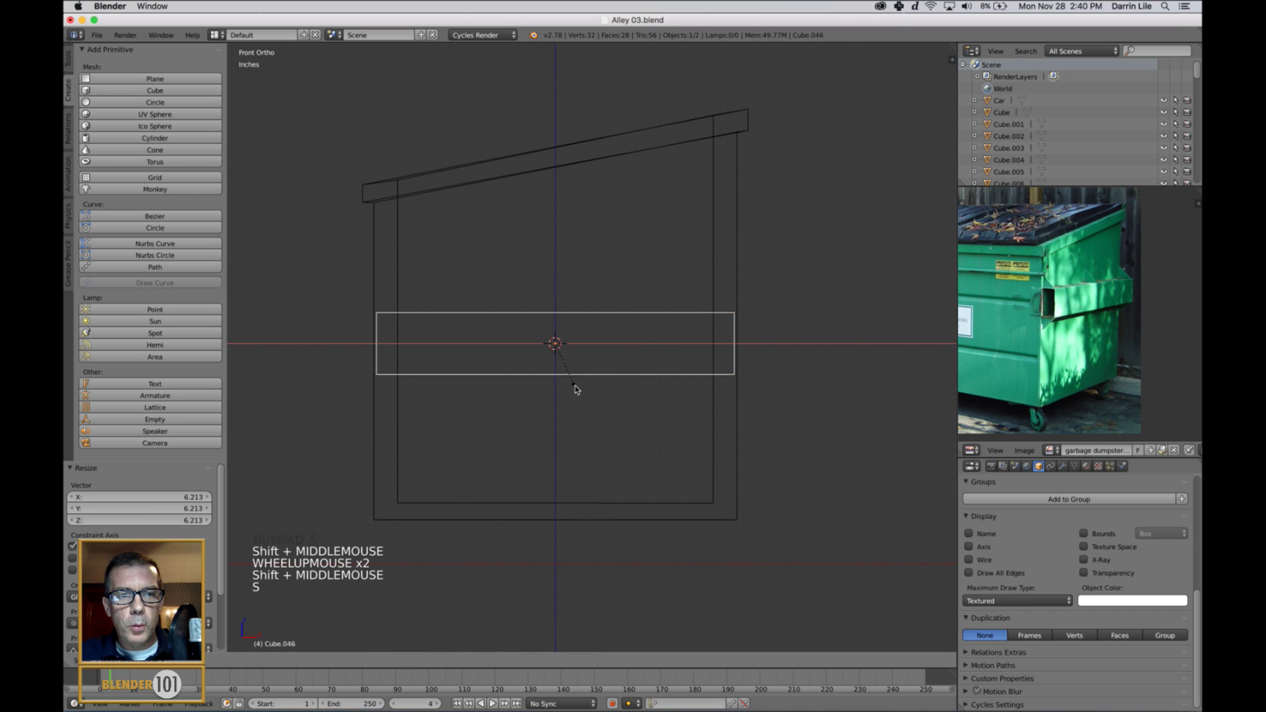
click(572, 387)
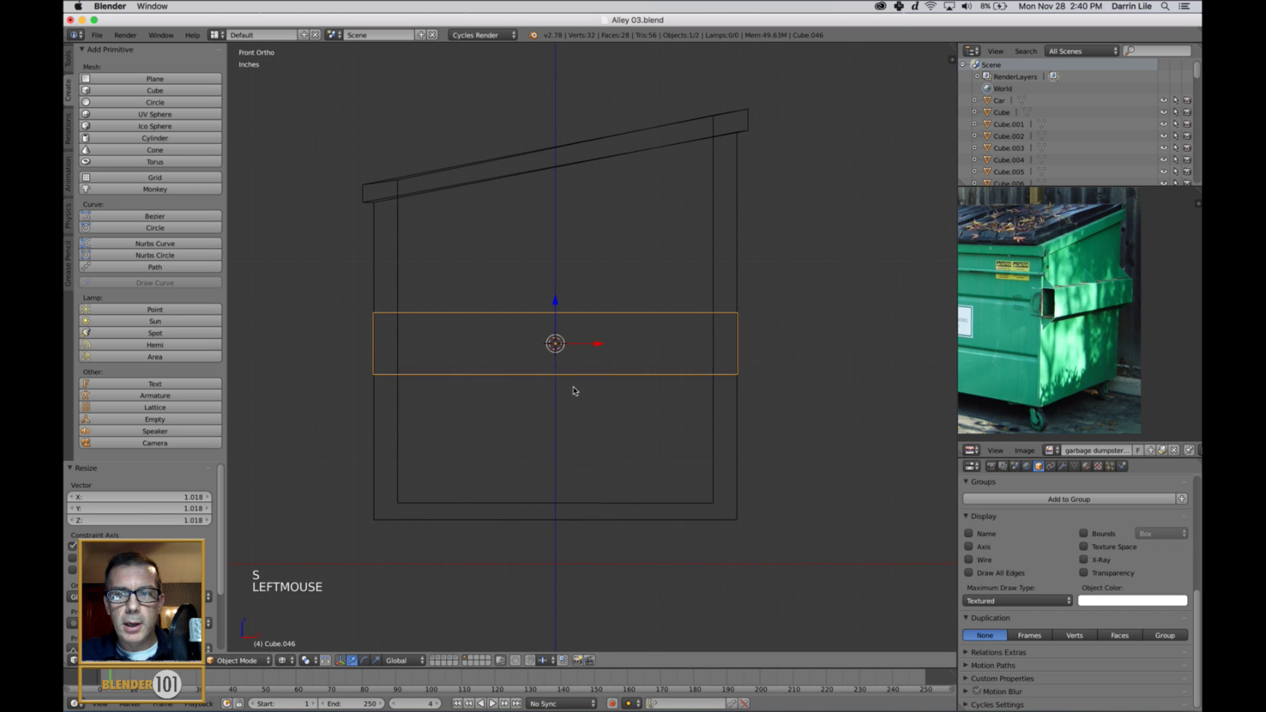
mouse_move(573, 387)
middle_down()
mouse_move(513, 366)
mouse_move(531, 376)
middle_up()
key(z)
key(KP_5)
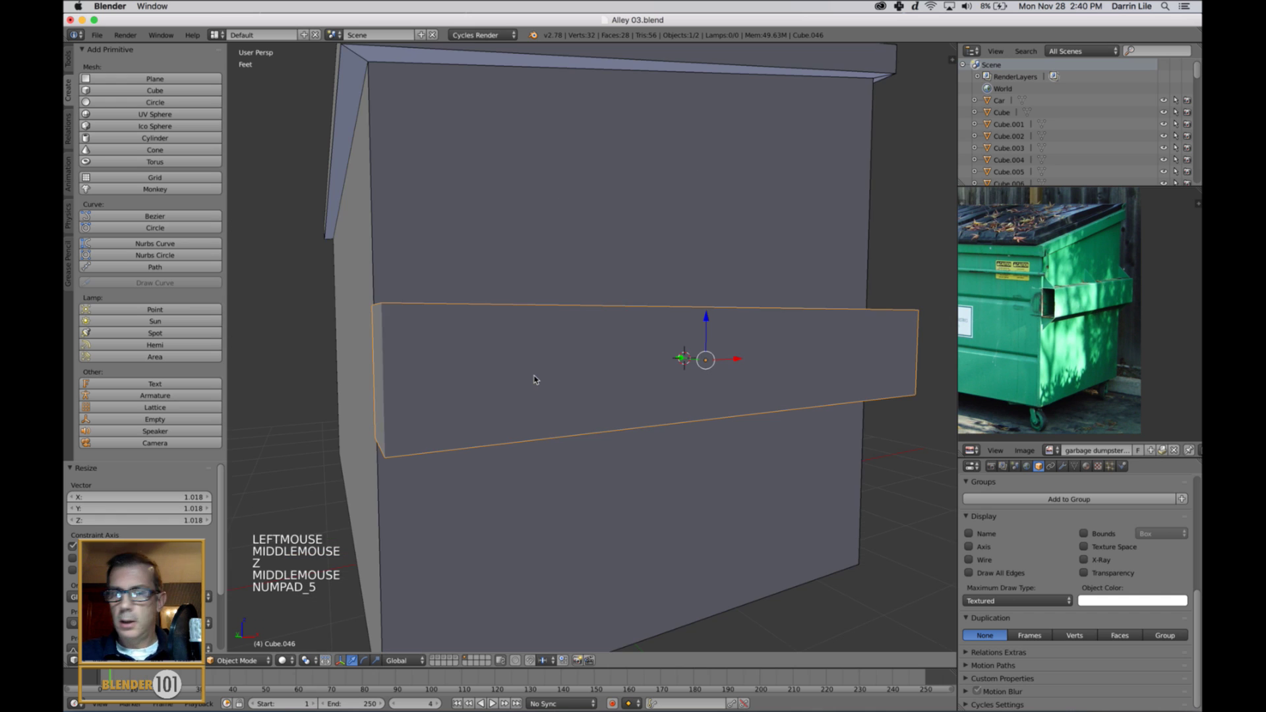
Select the bracket's outer face in edit mode and move it about 0.683 inches along Y toward the dumpster
scroll(595, 447, down, 3)
mouse_move(536, 438)
middle_down()
mouse_move(571, 472)
mouse_move(554, 421)
middle_up()
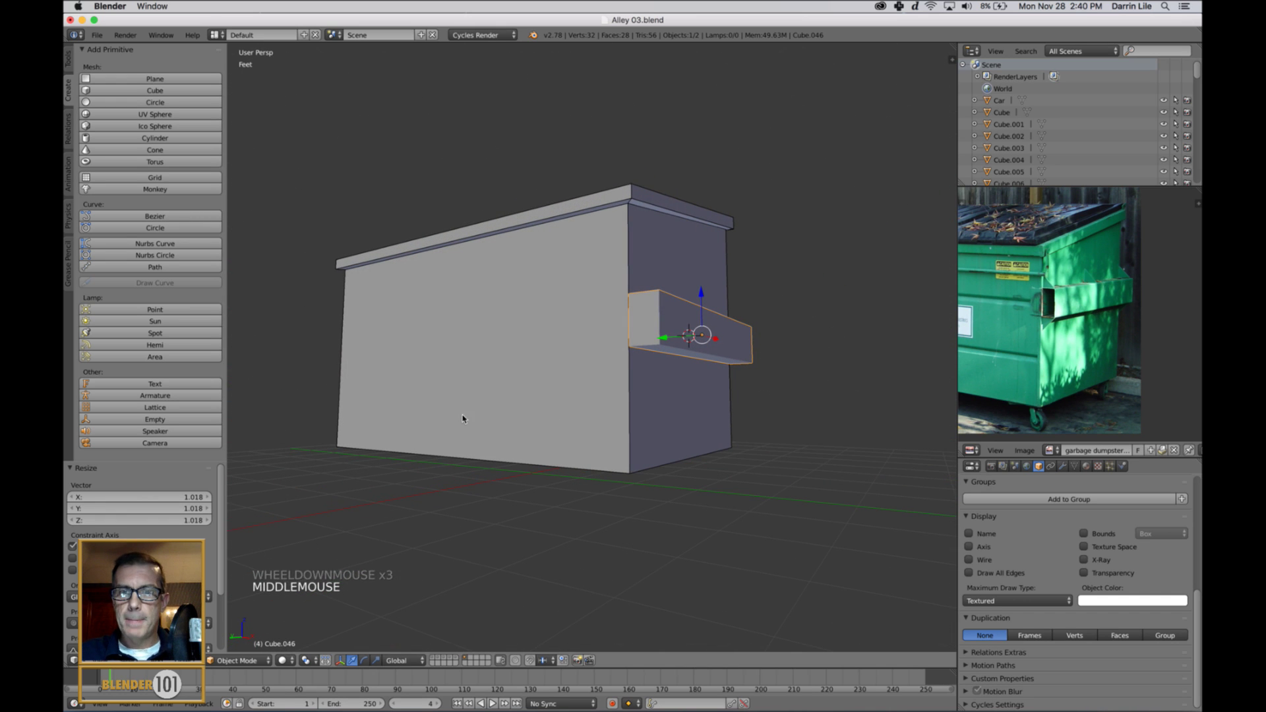
middle_drag(679, 400, 690, 406)
key(Tab)
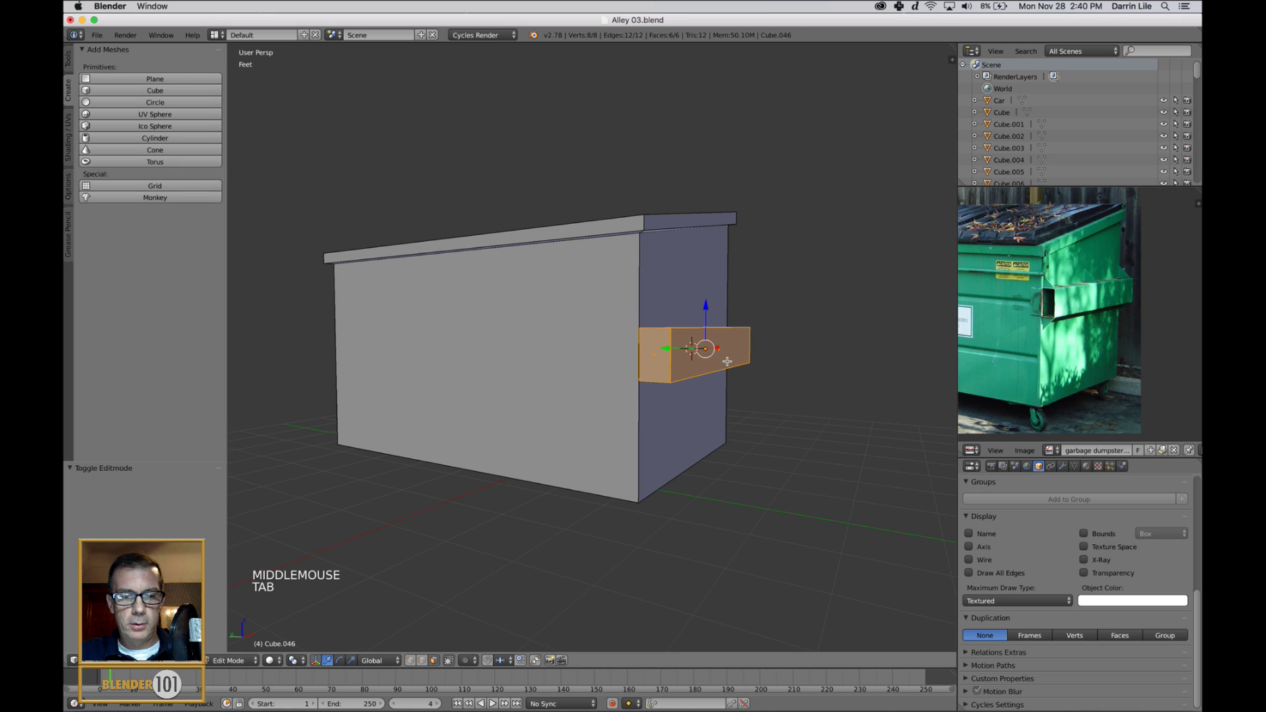
right_click(739, 369)
middle_drag(739, 369, 712, 384)
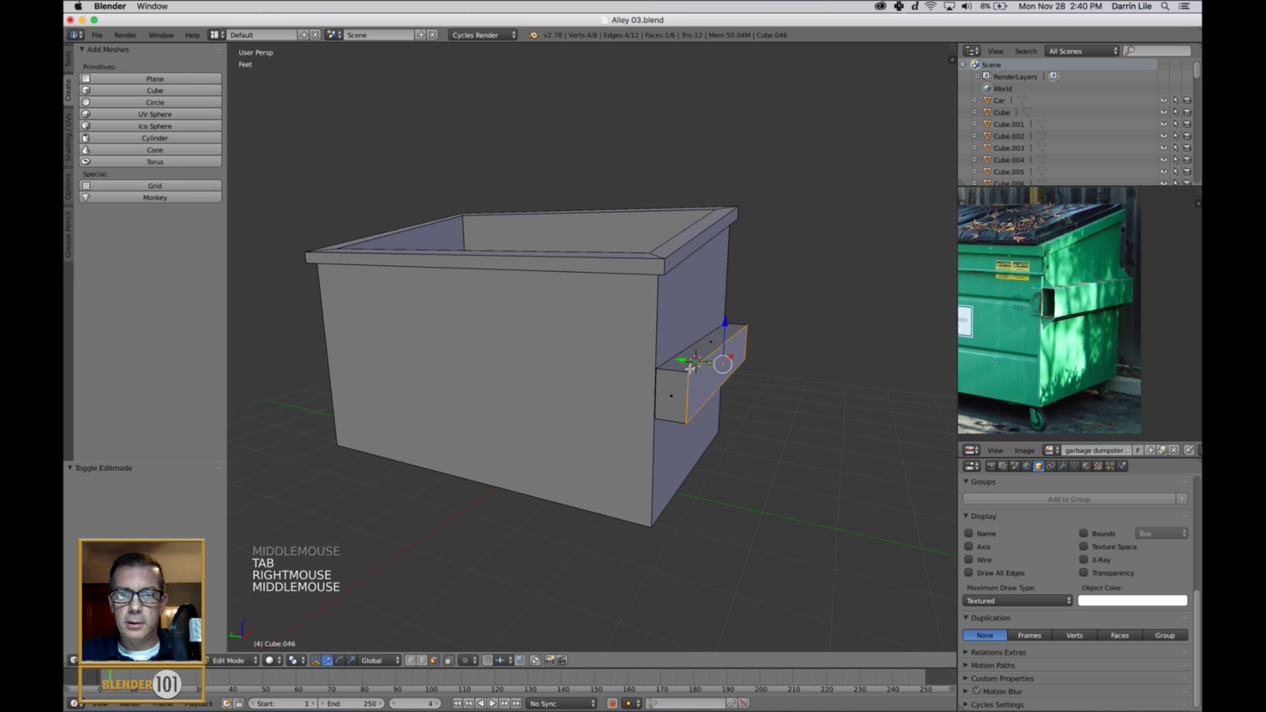
click(684, 368)
drag(682, 370, 683, 371)
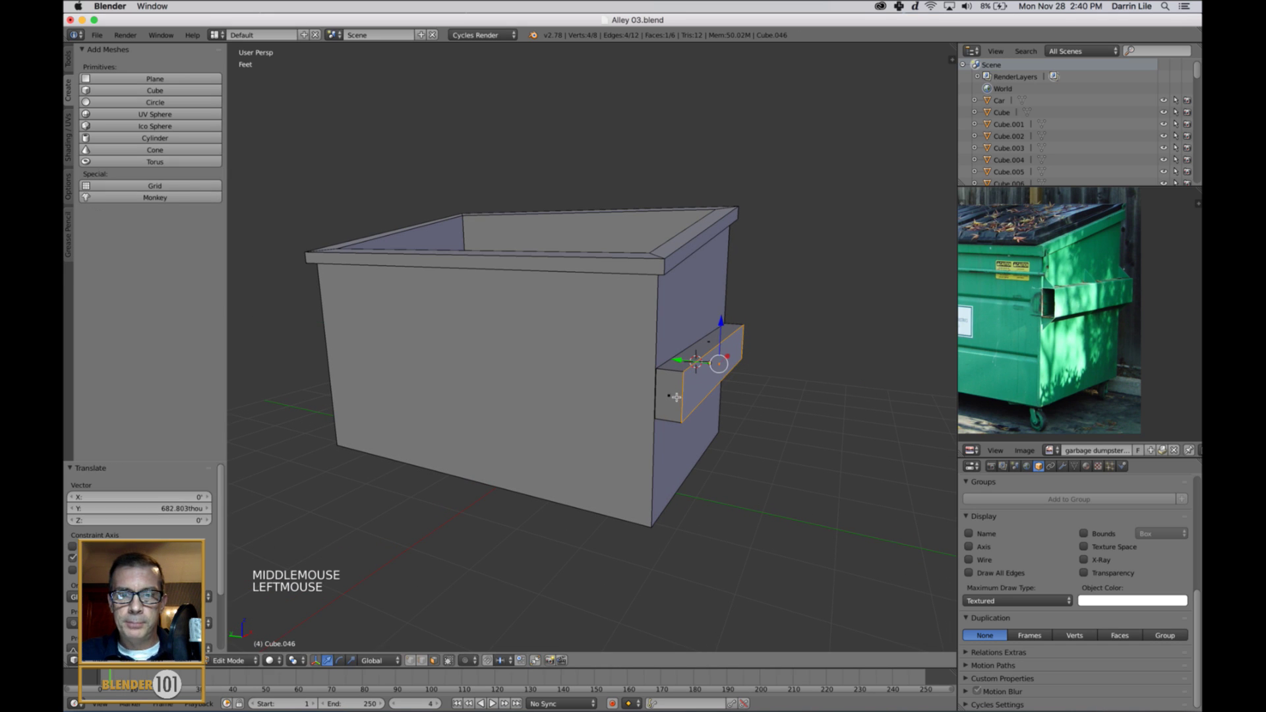
Delete the two end faces of the bracket to make it an open tube, and return to object mode
right_click(674, 398)
middle_drag(751, 401, 683, 409)
shift+right_click(627, 399)
key(x)
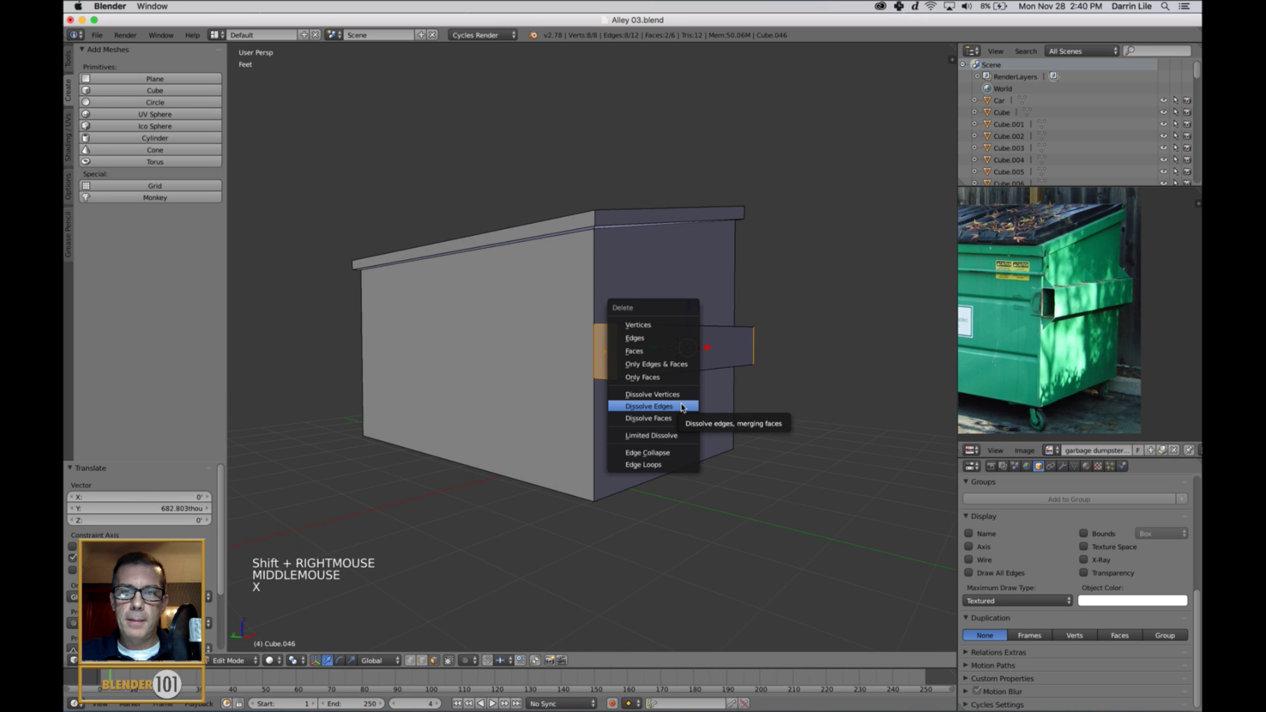
click(646, 353)
mouse_move(725, 451)
middle_down()
mouse_move(746, 457)
mouse_move(735, 438)
middle_up()
key(a)
key(Tab)
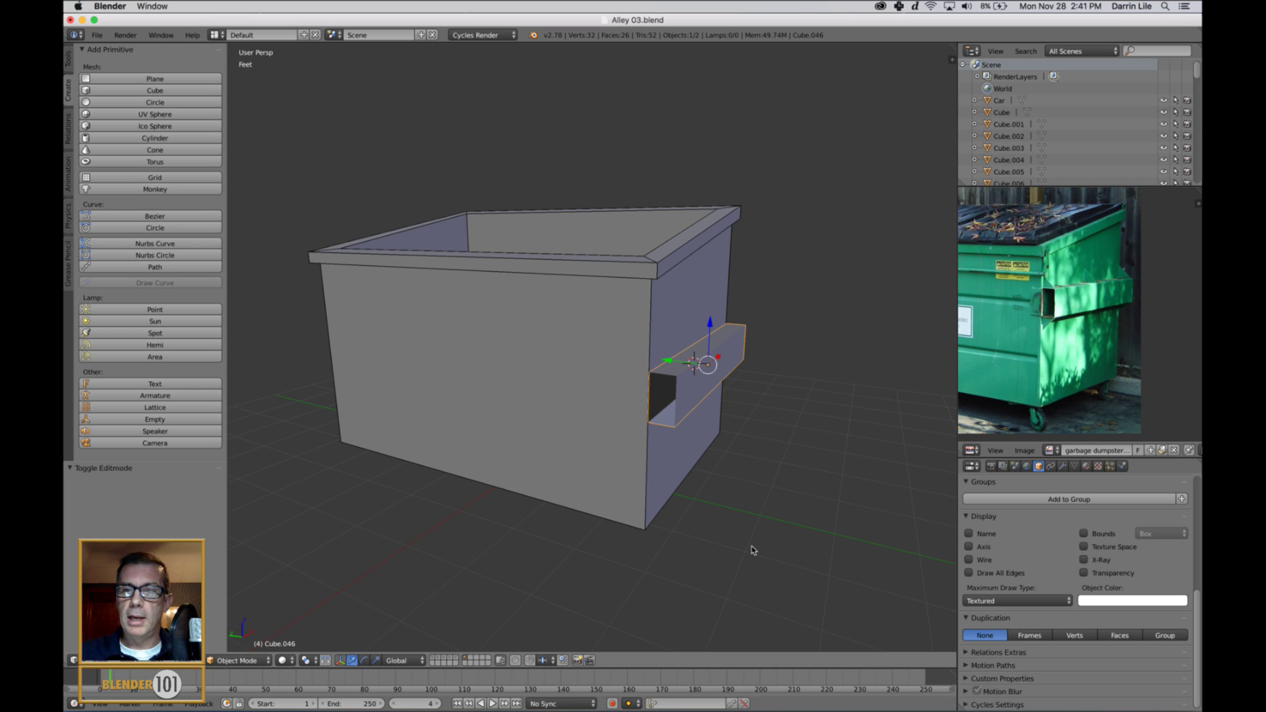
Add a Solidify modifier to the bracket and inspect its open end up close
click(1063, 465)
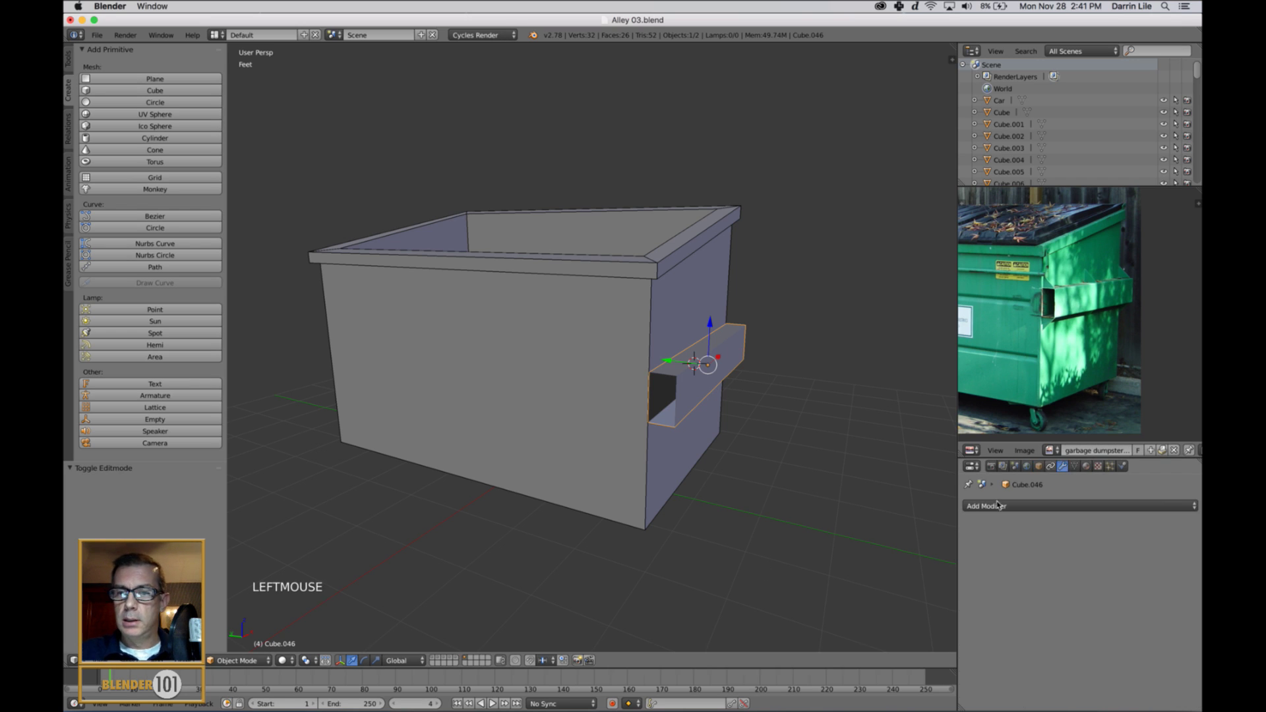
click(1000, 506)
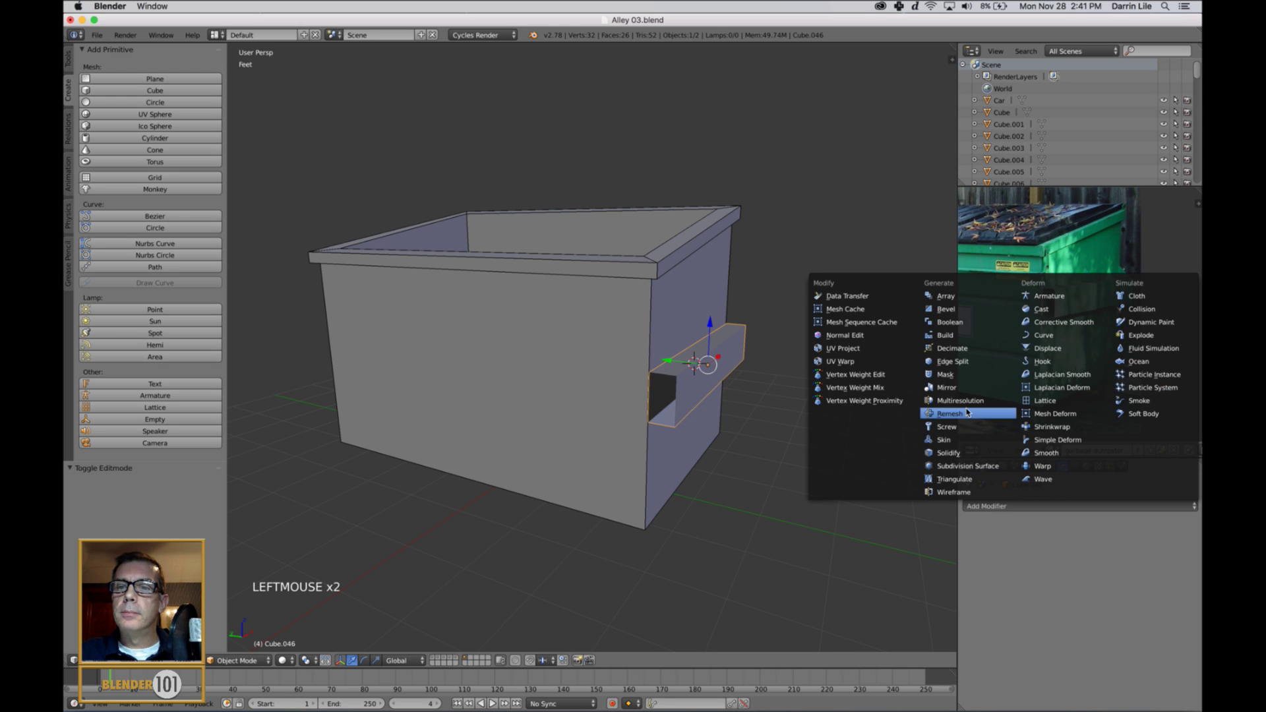
click(949, 453)
scroll(791, 438, up, 2)
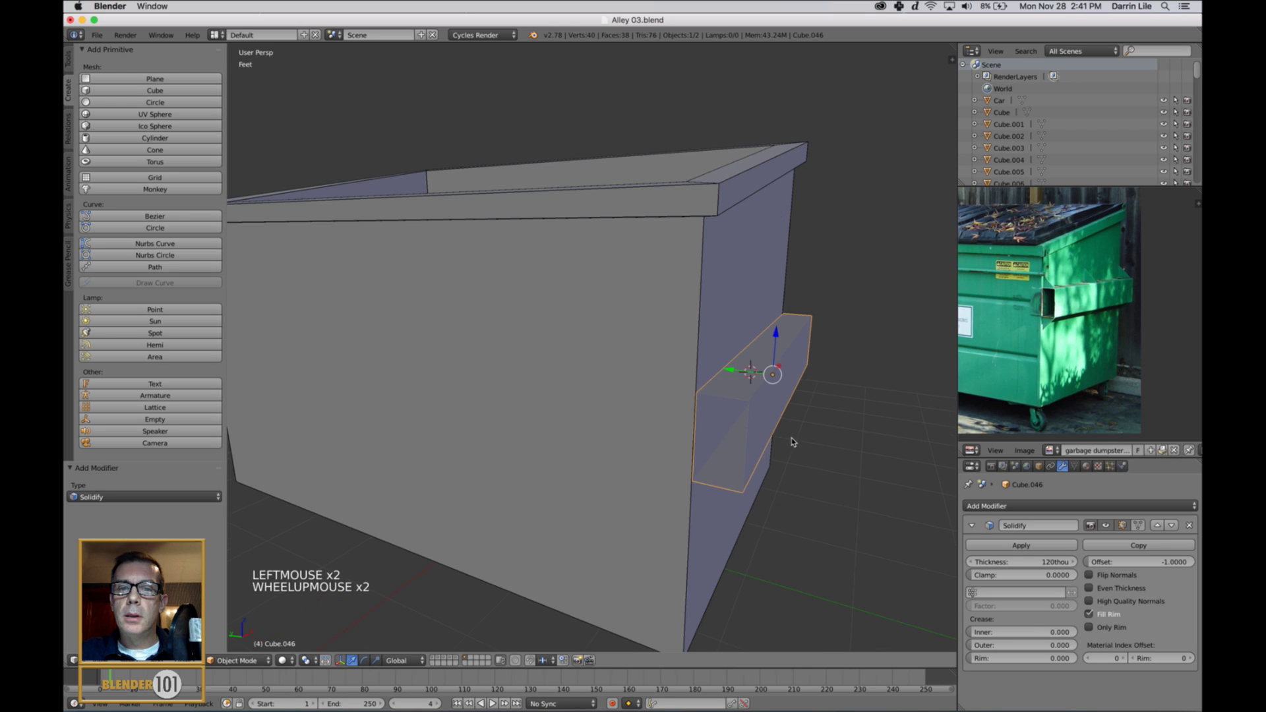
shift+middle_drag(792, 438, 808, 461)
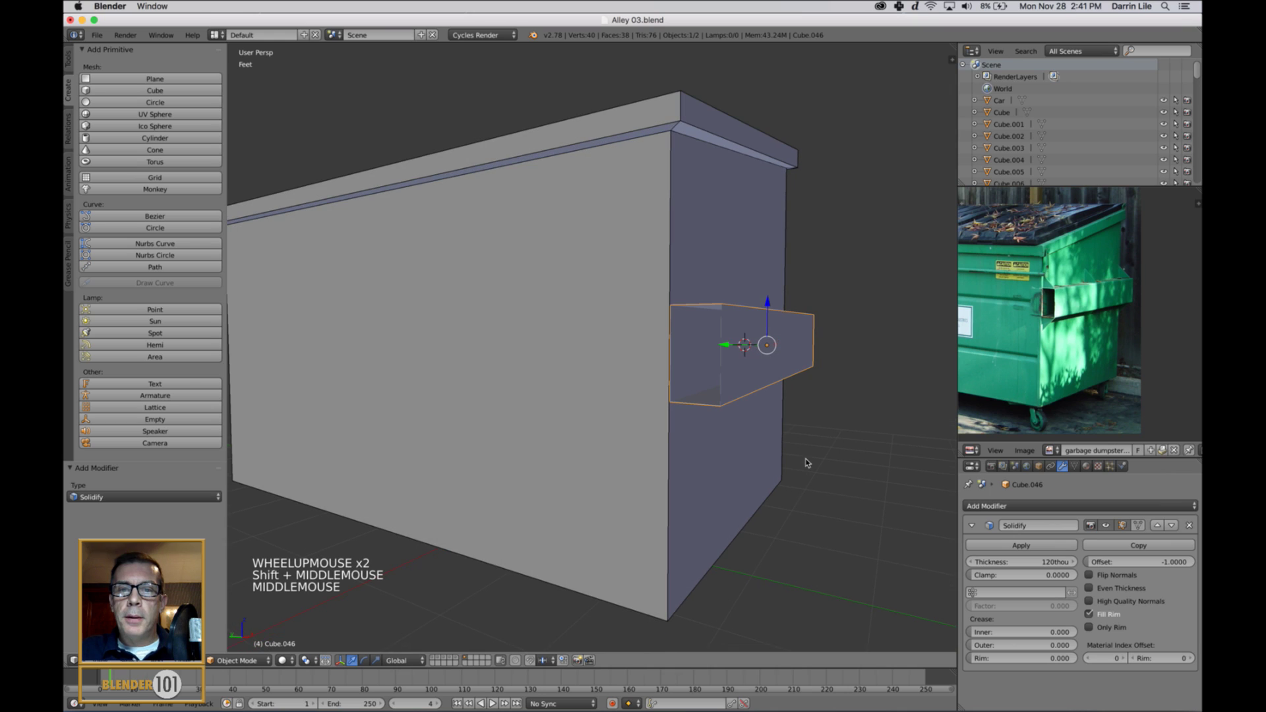
Keep the bracket's Solidify modifier unapplied and set its thickness to 1.06 inches
click(1036, 545)
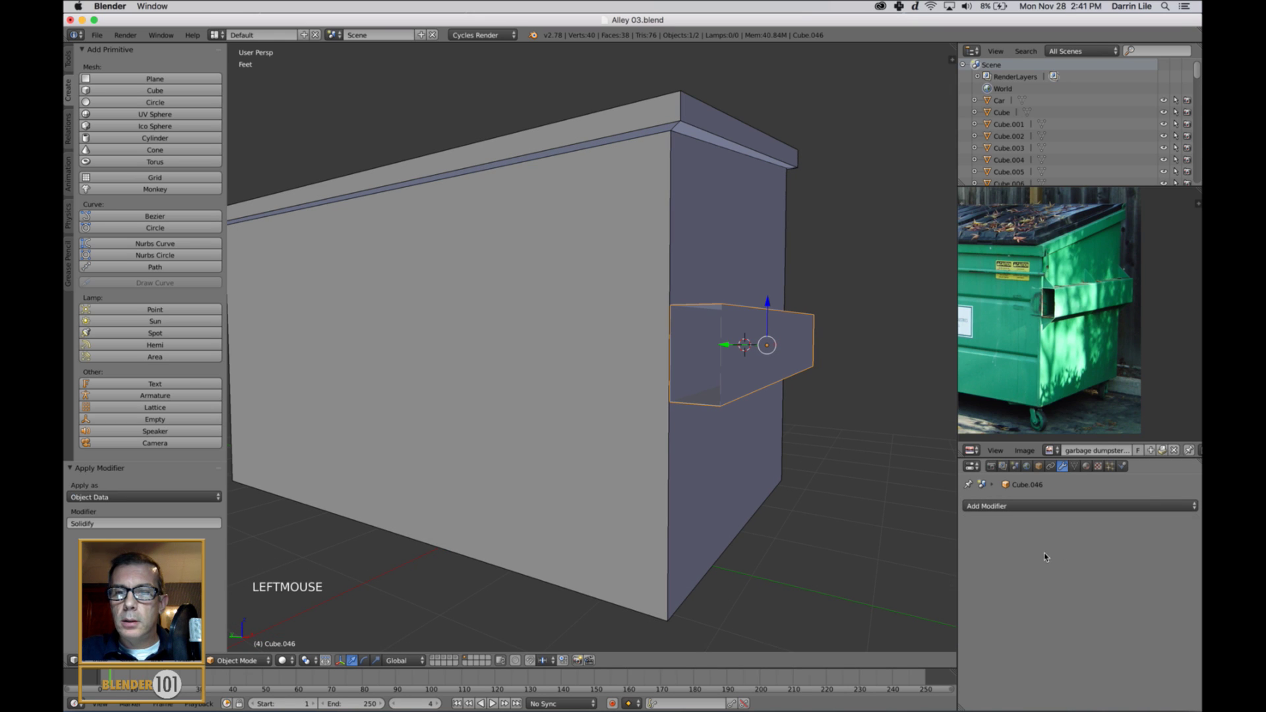
key(super+z)
click(1028, 563)
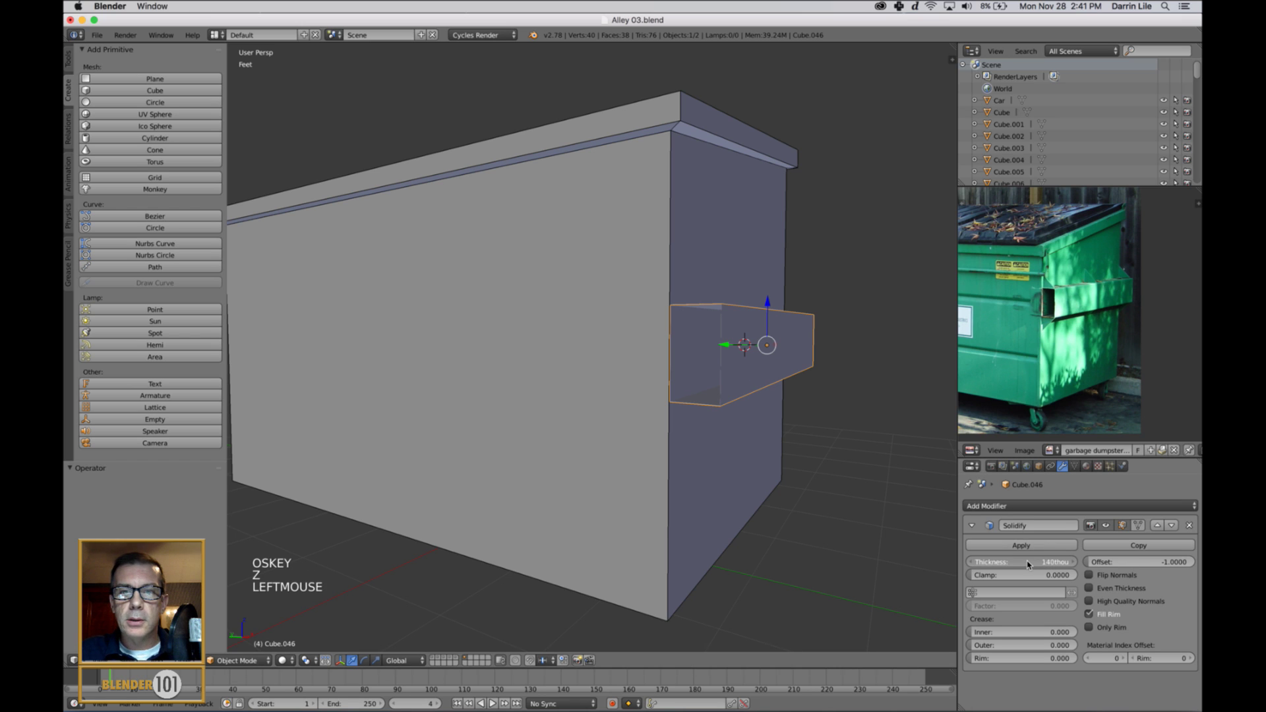
drag(1027, 561, 1024, 562)
scroll(687, 503, down, 2)
mouse_move(687, 503)
middle_down()
mouse_move(718, 486)
mouse_move(701, 484)
middle_up()
key(a)
key(Tab)
key(Tab)
scroll(712, 486, down, 3)
Turn on the Wire and Draw All Edges display options for the bracket and deselect everything
right_click(628, 383)
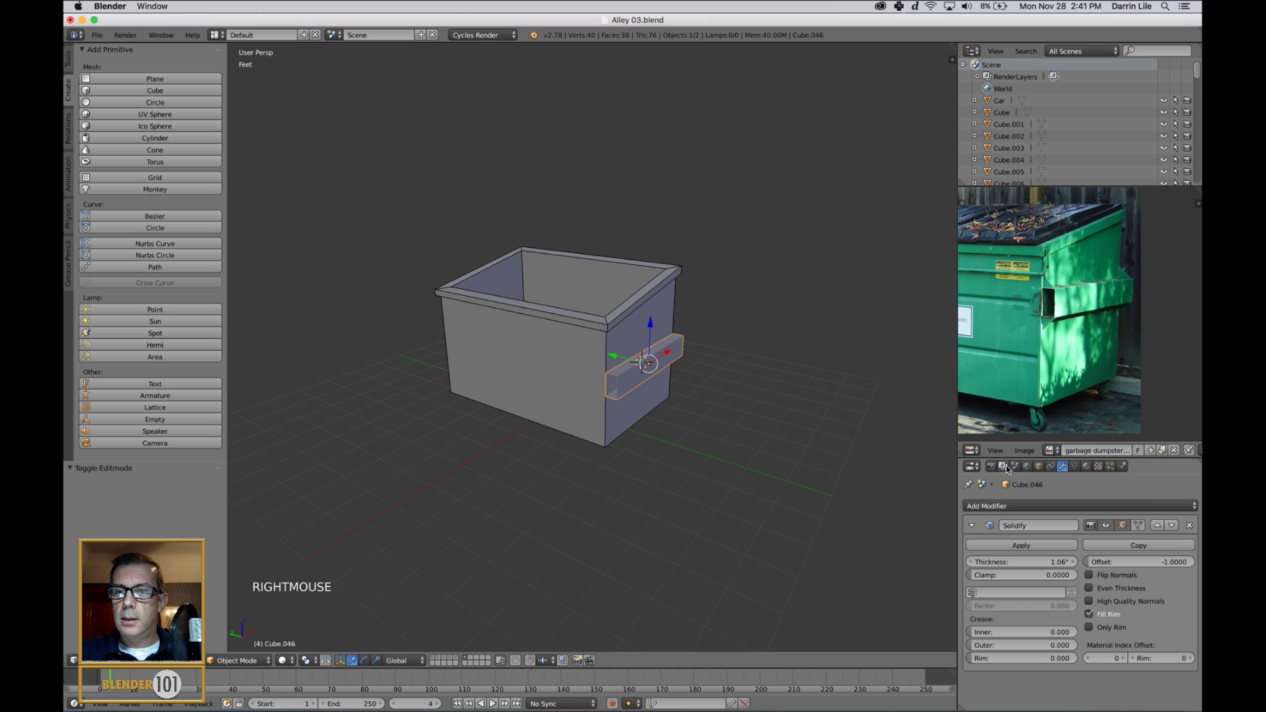
click(1039, 466)
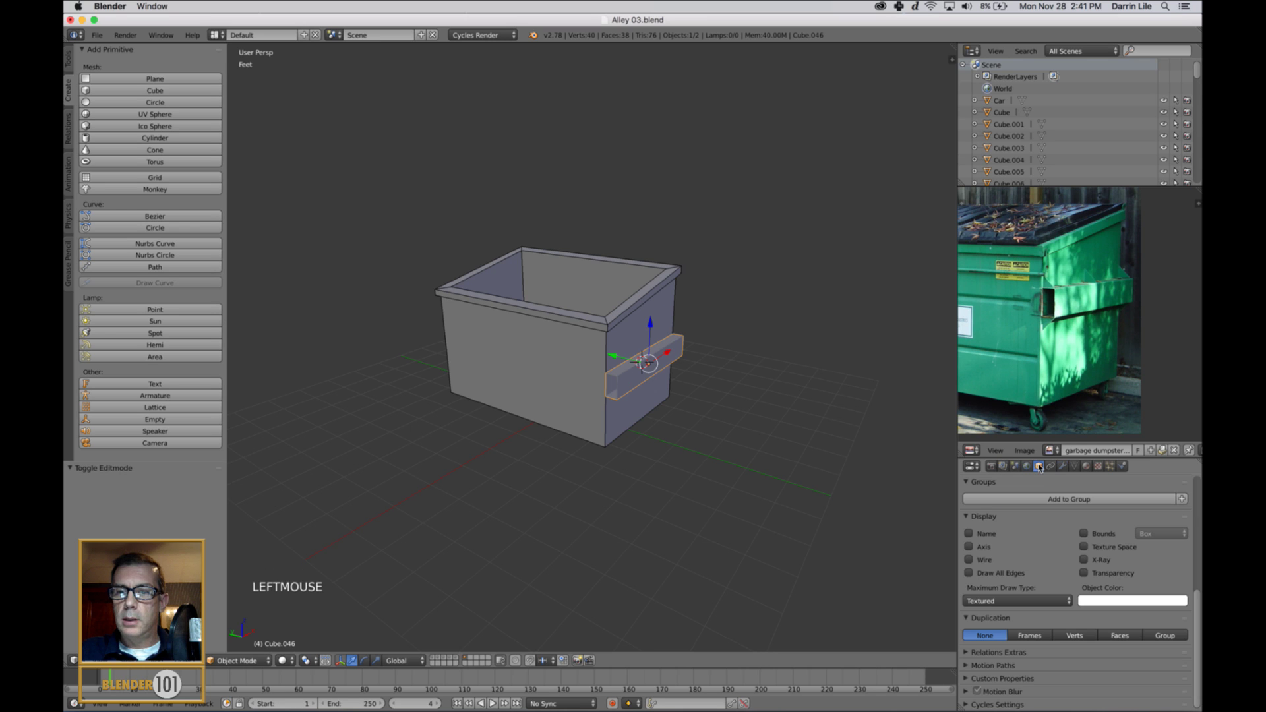
click(969, 560)
key(a)
scroll(698, 512, up, 3)
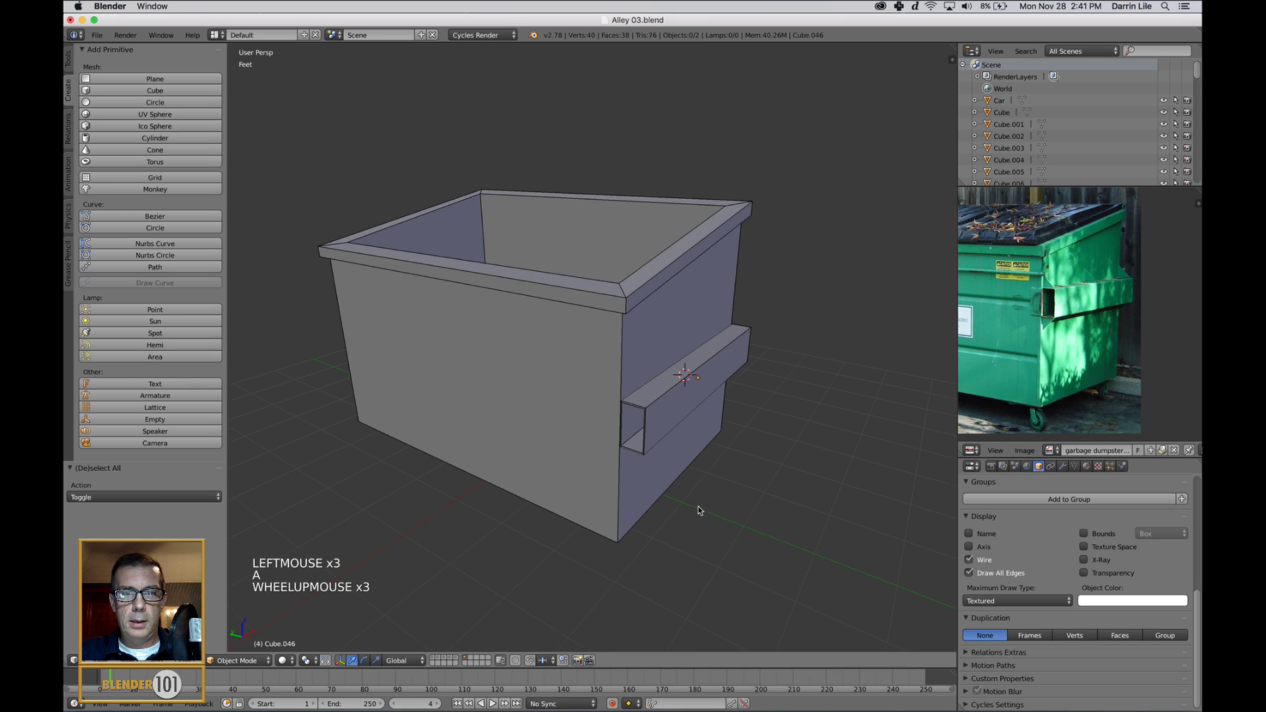
Examine the side bracket in the reference photo up close and compare it with the modelled bracket on the dumpster
middle_drag(698, 511, 753, 472)
scroll(714, 504, down, 1)
middle_drag(776, 488, 782, 476)
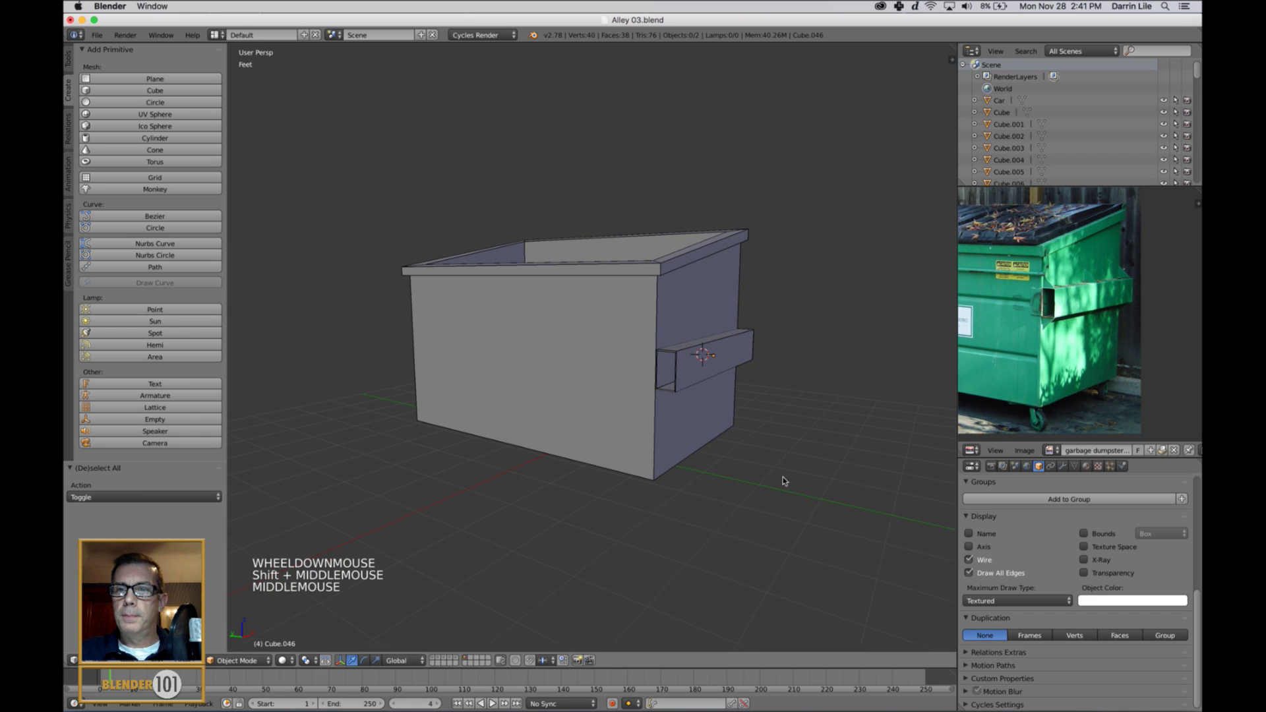
scroll(1101, 272, up, 2)
shift+middle_drag(1102, 273, 1125, 328)
scroll(1029, 301, up, 3)
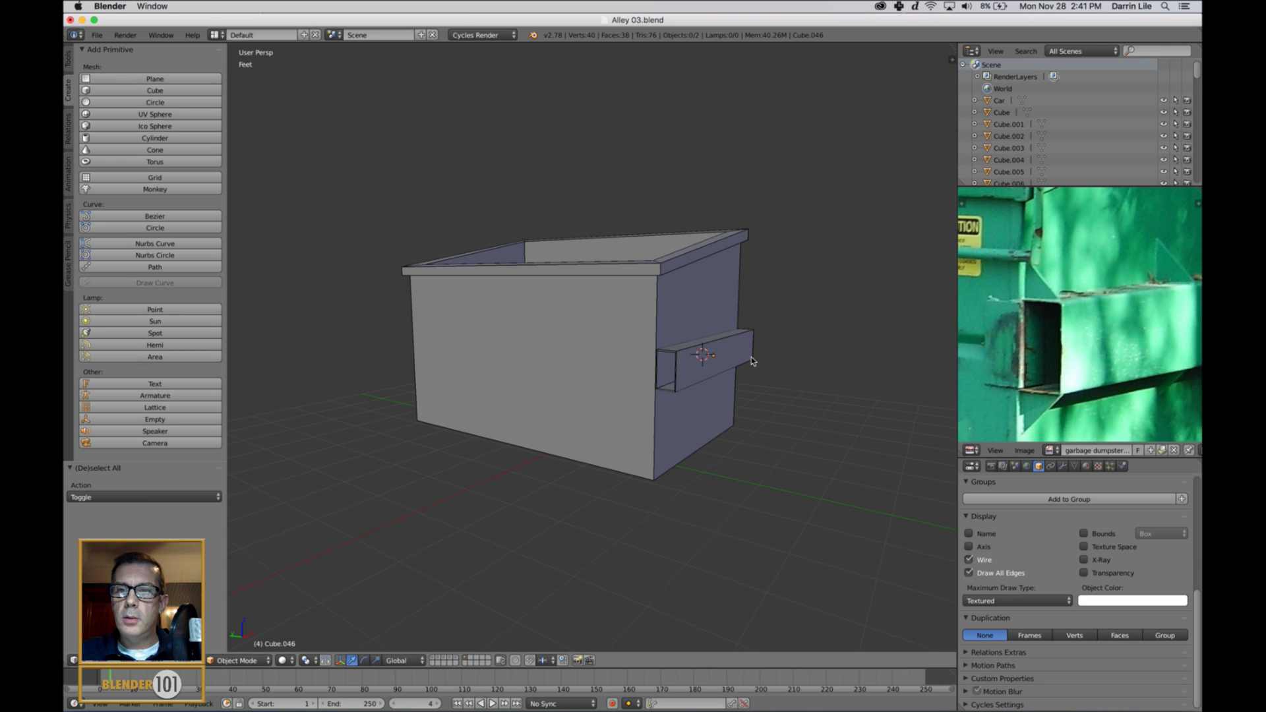
scroll(737, 362, down, 3)
shift+middle_drag(794, 376, 798, 375)
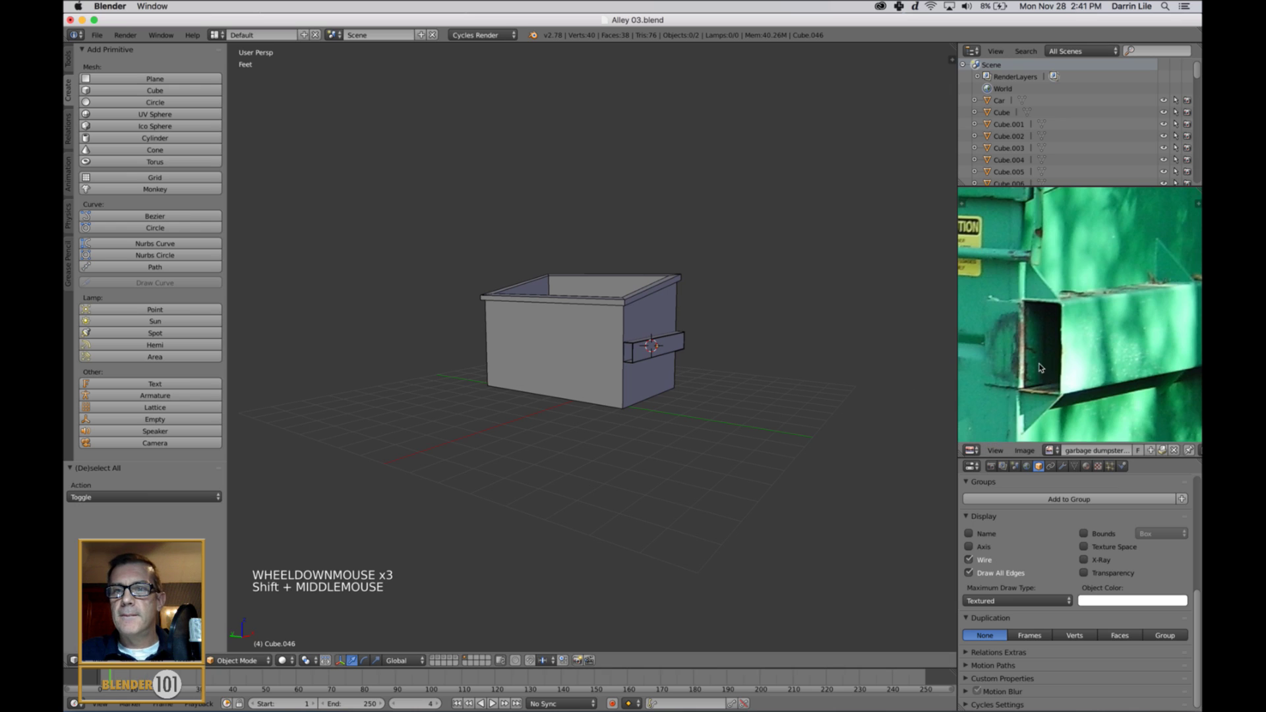
scroll(1042, 374, down, 3)
shift+middle_drag(1041, 374, 1109, 344)
scroll(1110, 341, down, 2)
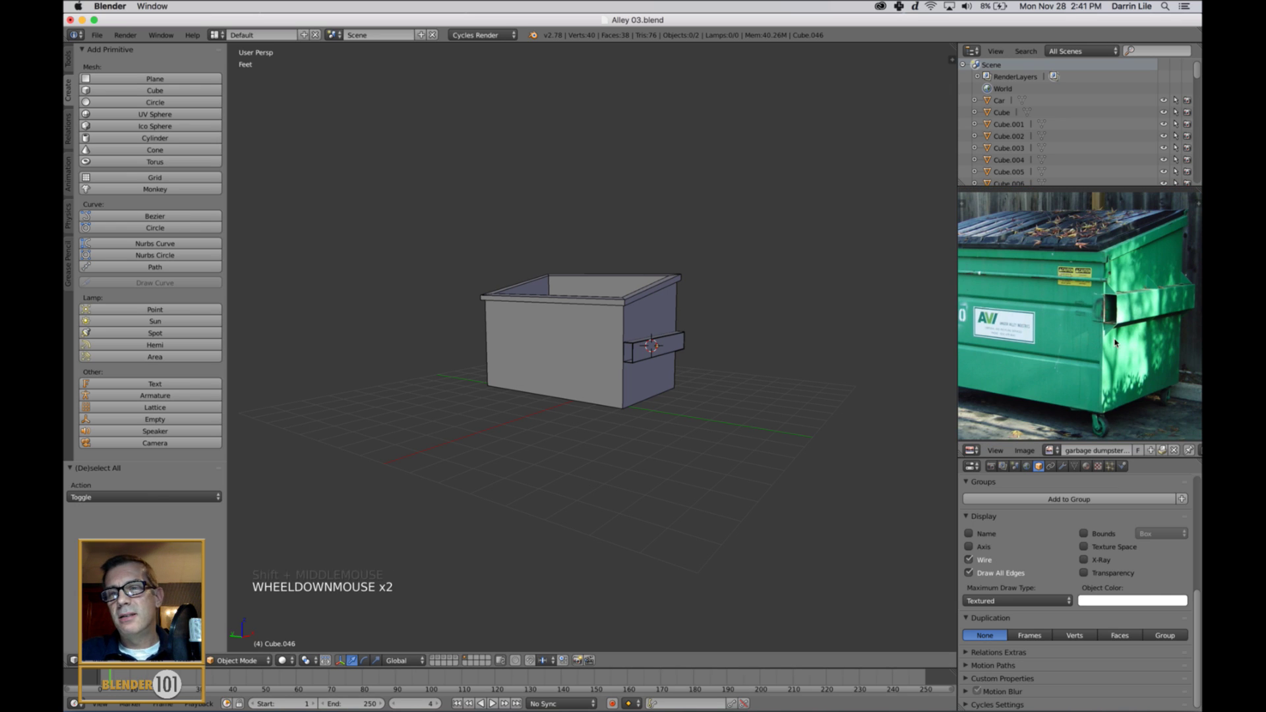
shift+middle_drag(1136, 342, 1109, 366)
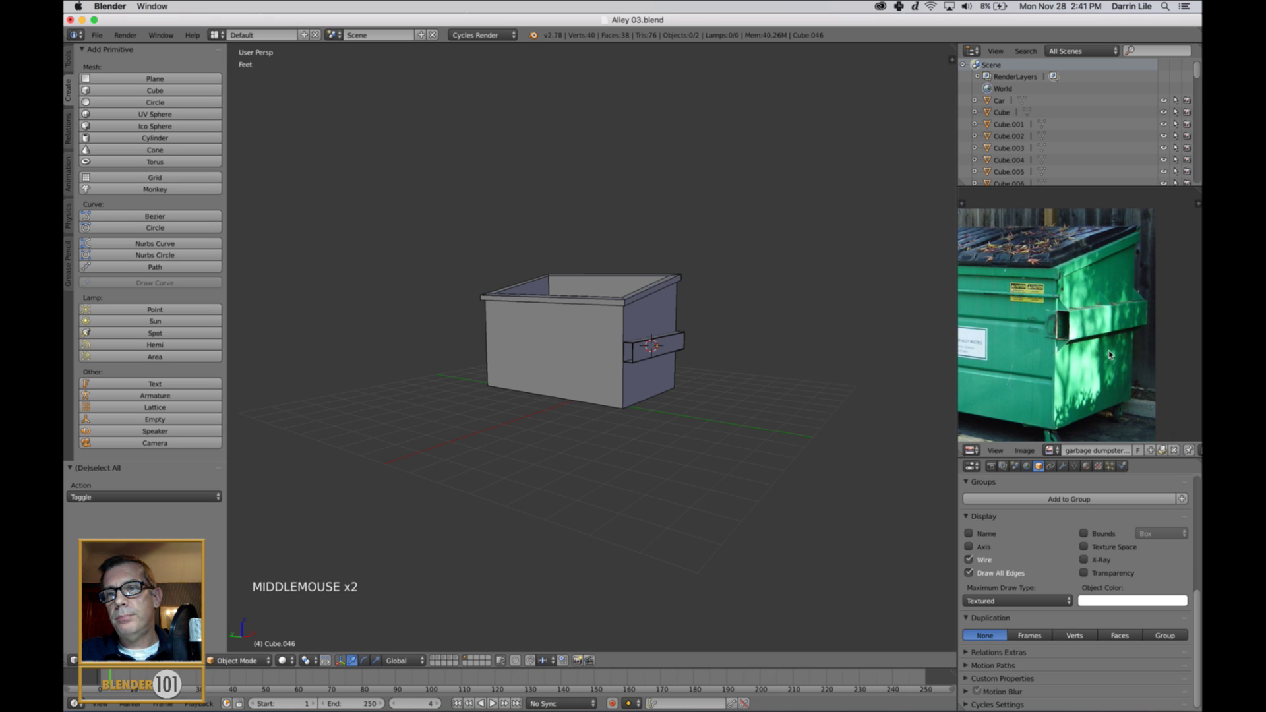
scroll(1097, 353, up, 1)
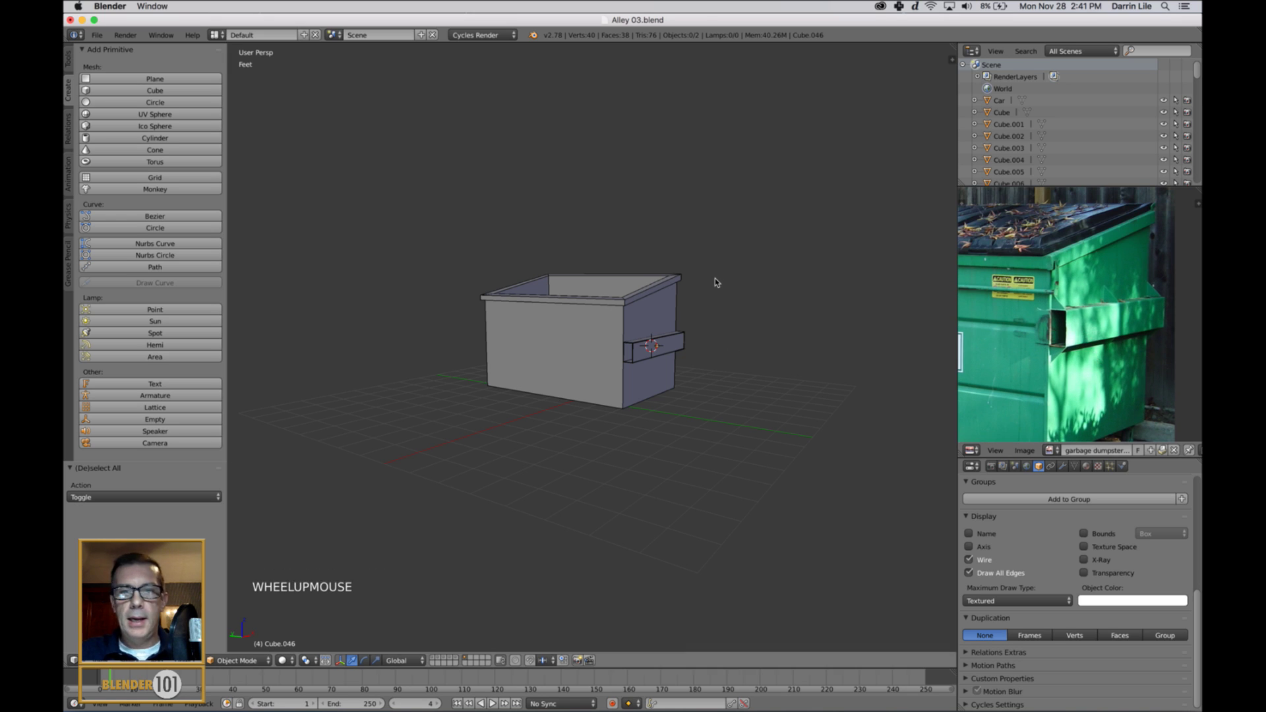
Snap the 3D cursor to the bracket's top face, then return the bracket to object mode
scroll(715, 280, up, 4)
mouse_move(706, 361)
shift+middle_down()
mouse_move(722, 366)
mouse_move(682, 379)
mouse_move(709, 376)
shift+middle_up()
right_click(714, 360)
key(Tab)
right_click(676, 382)
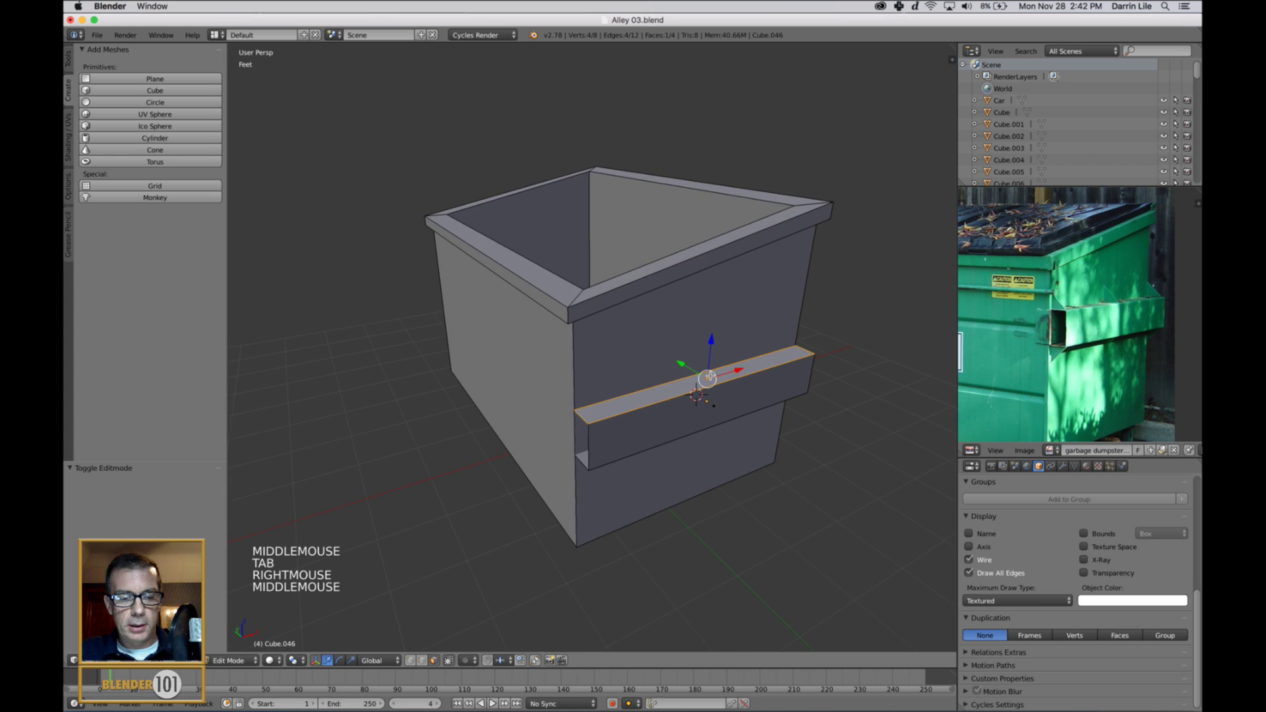
key(shift+s)
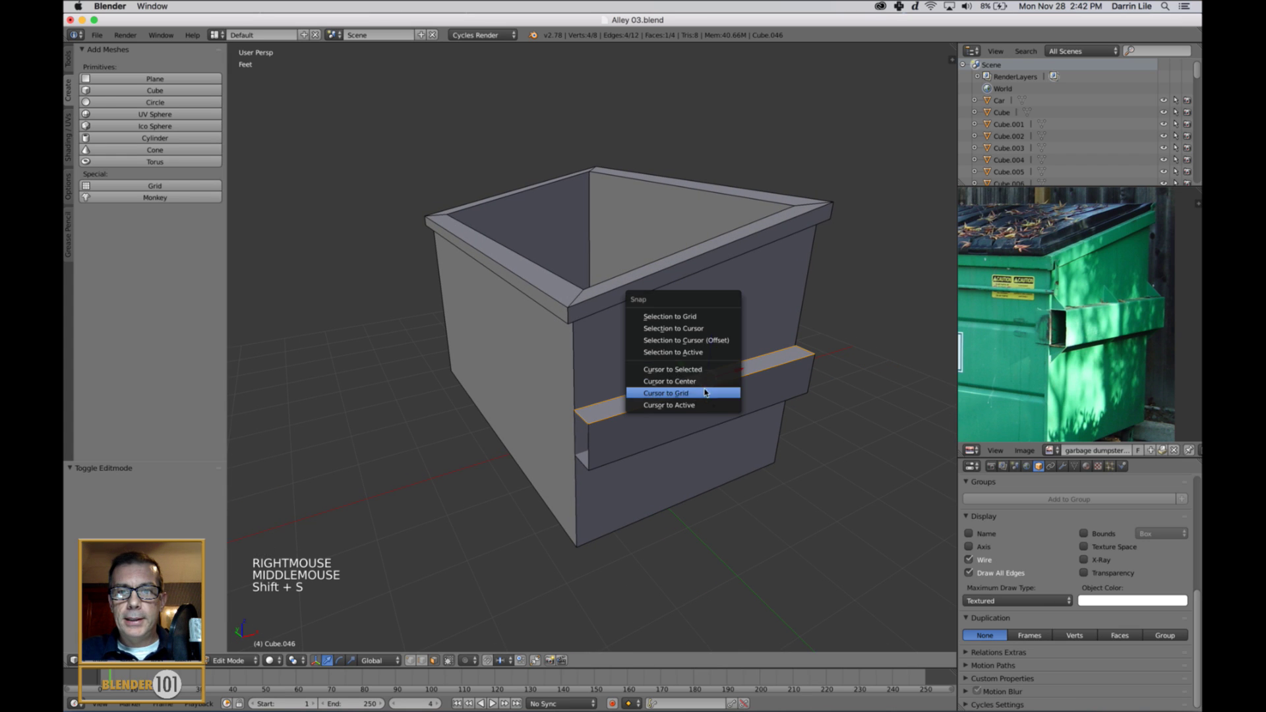
click(704, 371)
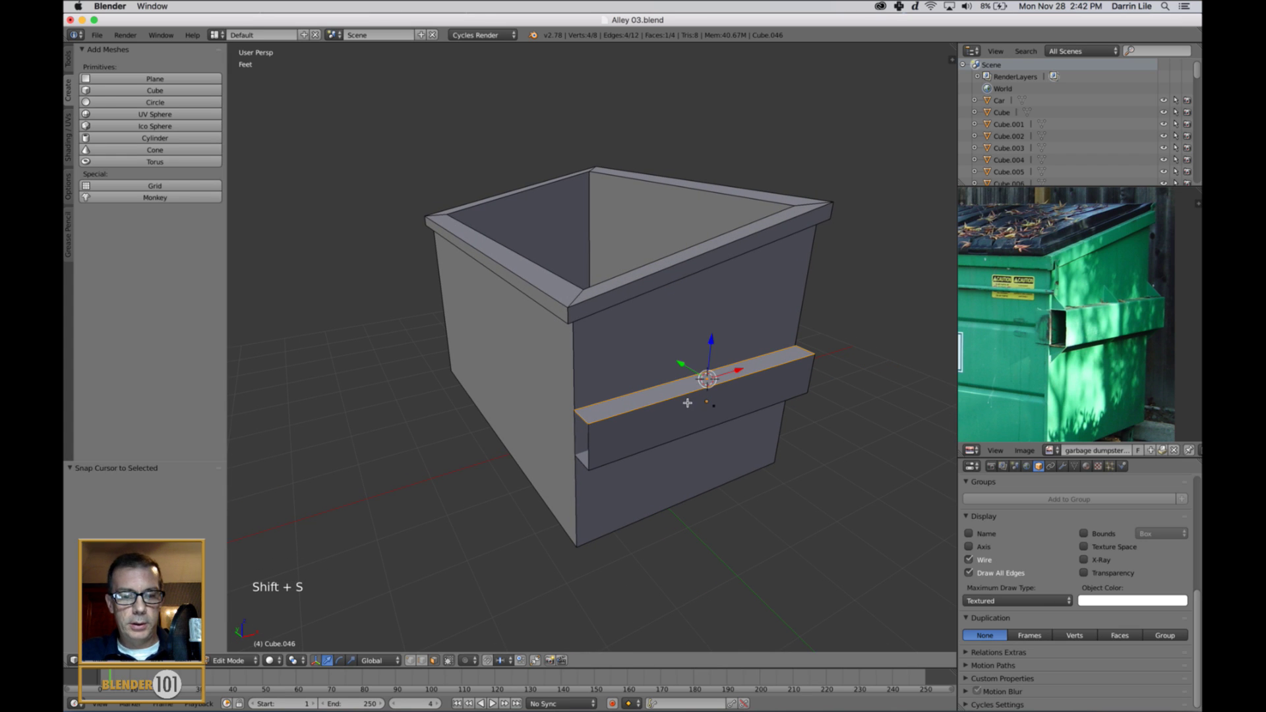
key(a)
key(Tab)
middle_drag(705, 373, 704, 399)
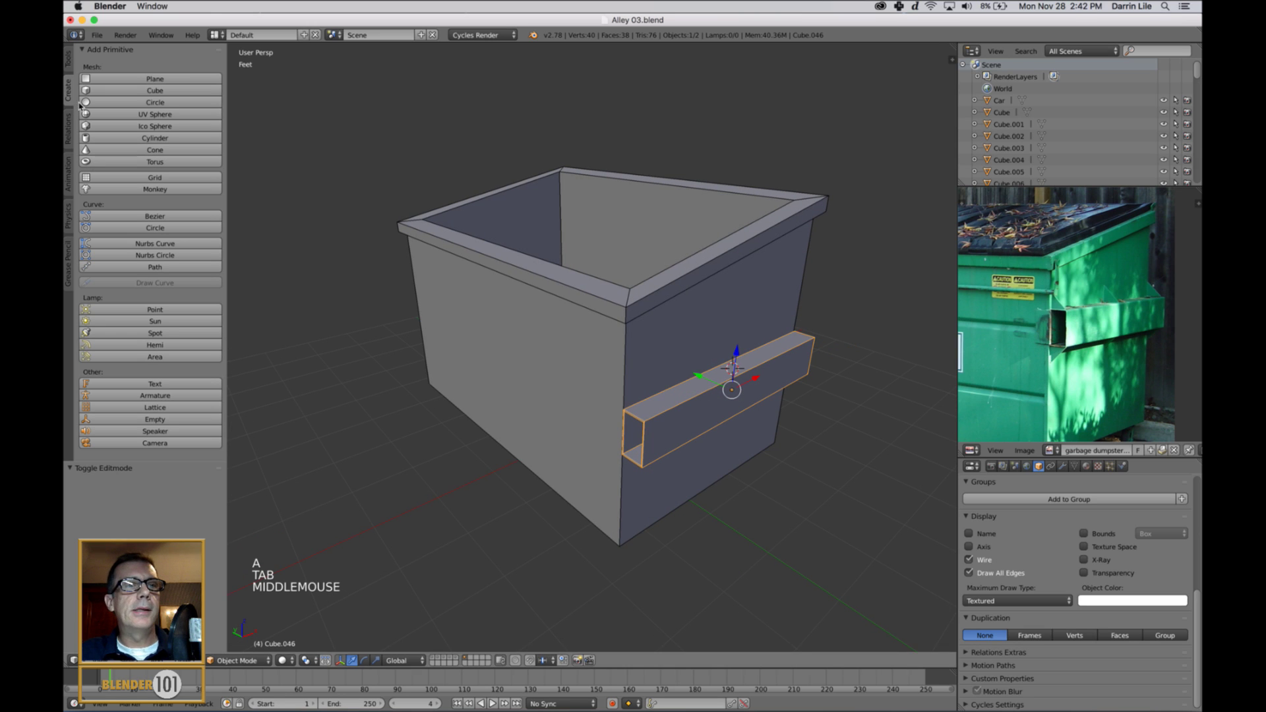
Add a cube at the 3D cursor on the bracket and scale it down to 0.165
click(154, 90)
scroll(834, 455, down, 4)
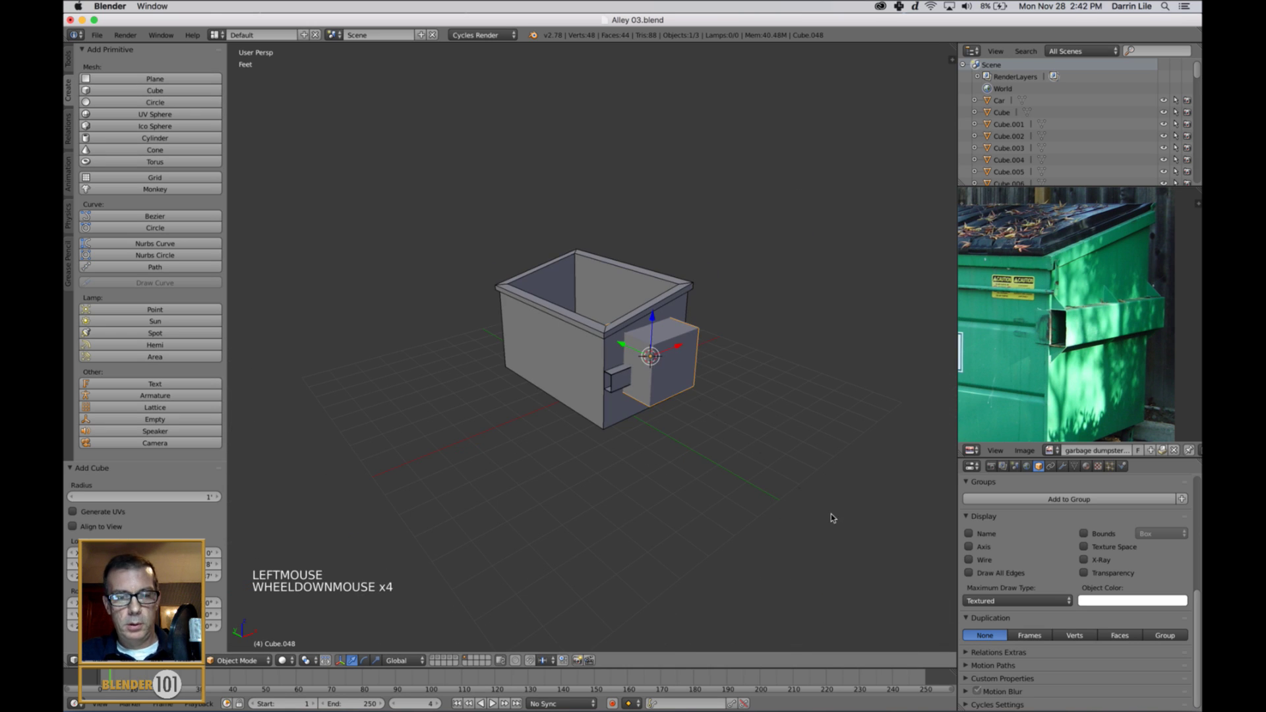
key(s)
click(678, 397)
scroll(694, 404, up, 3)
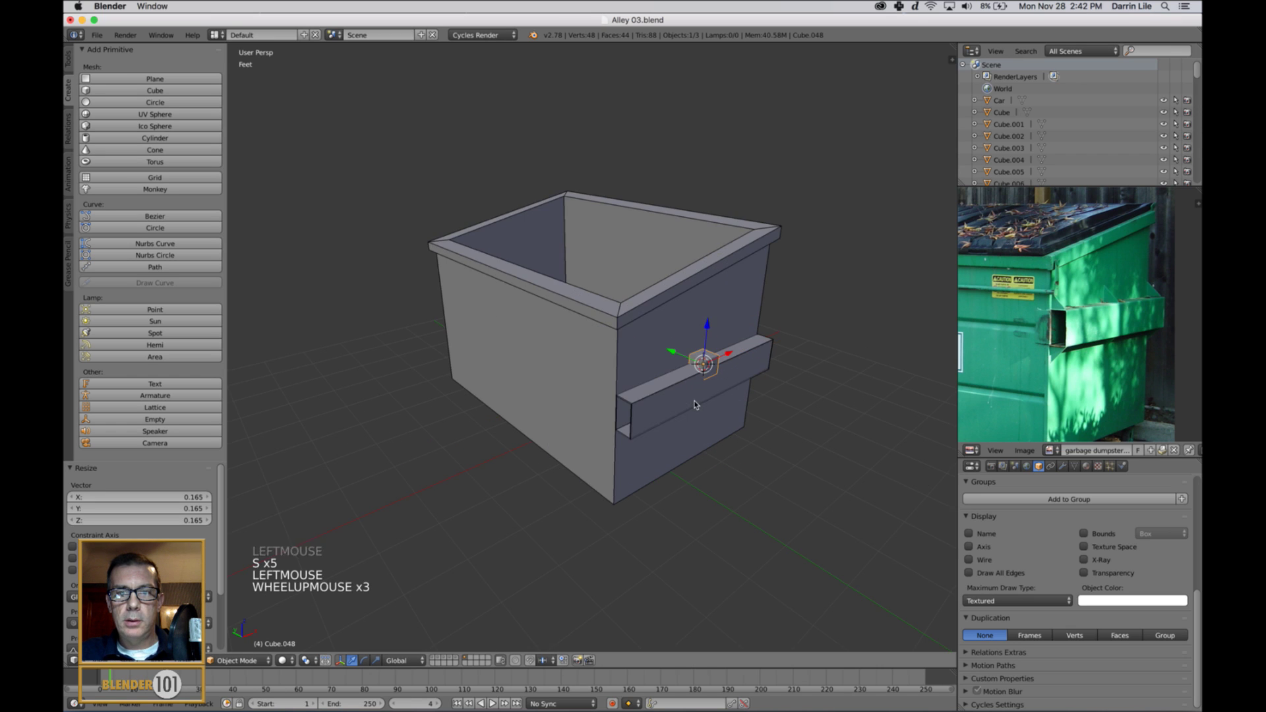
Scale the small cube along X by 0.095 to flatten it into a thin upright plate
middle_drag(694, 404, 800, 424)
scroll(817, 449, up, 3)
key(s)
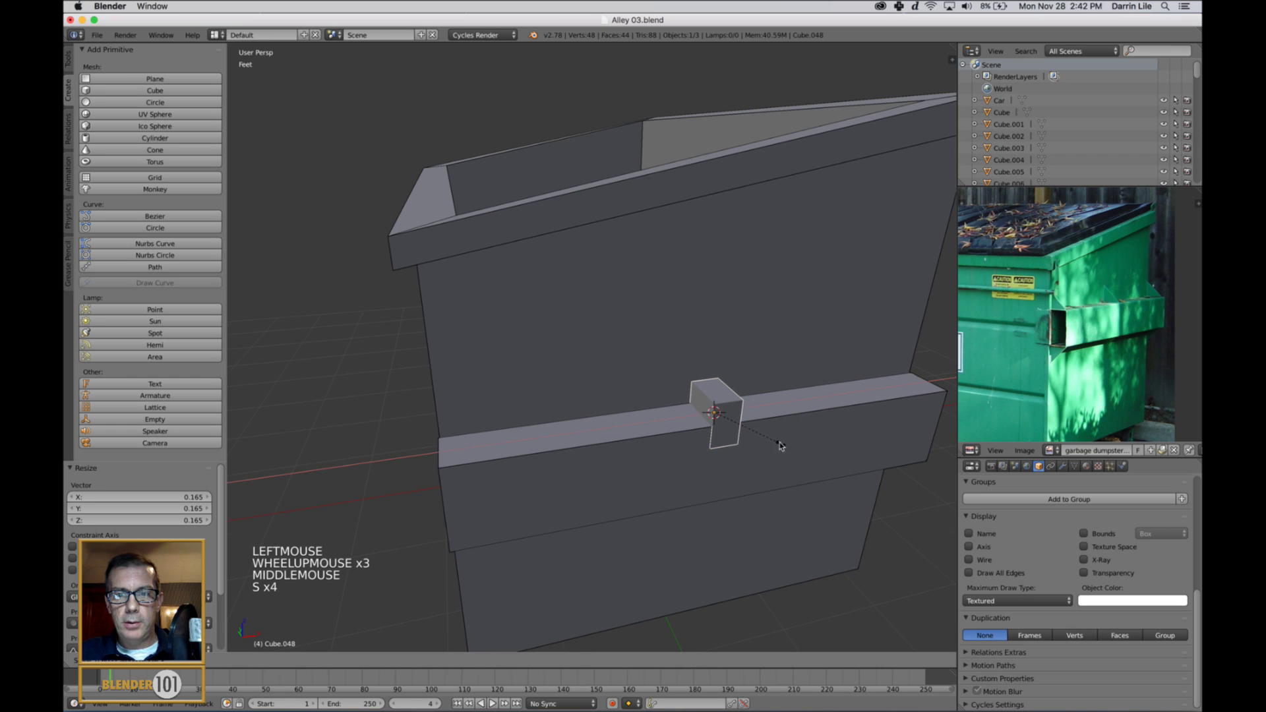
click(720, 424)
scroll(725, 419, up, 3)
scroll(727, 422, down, 3)
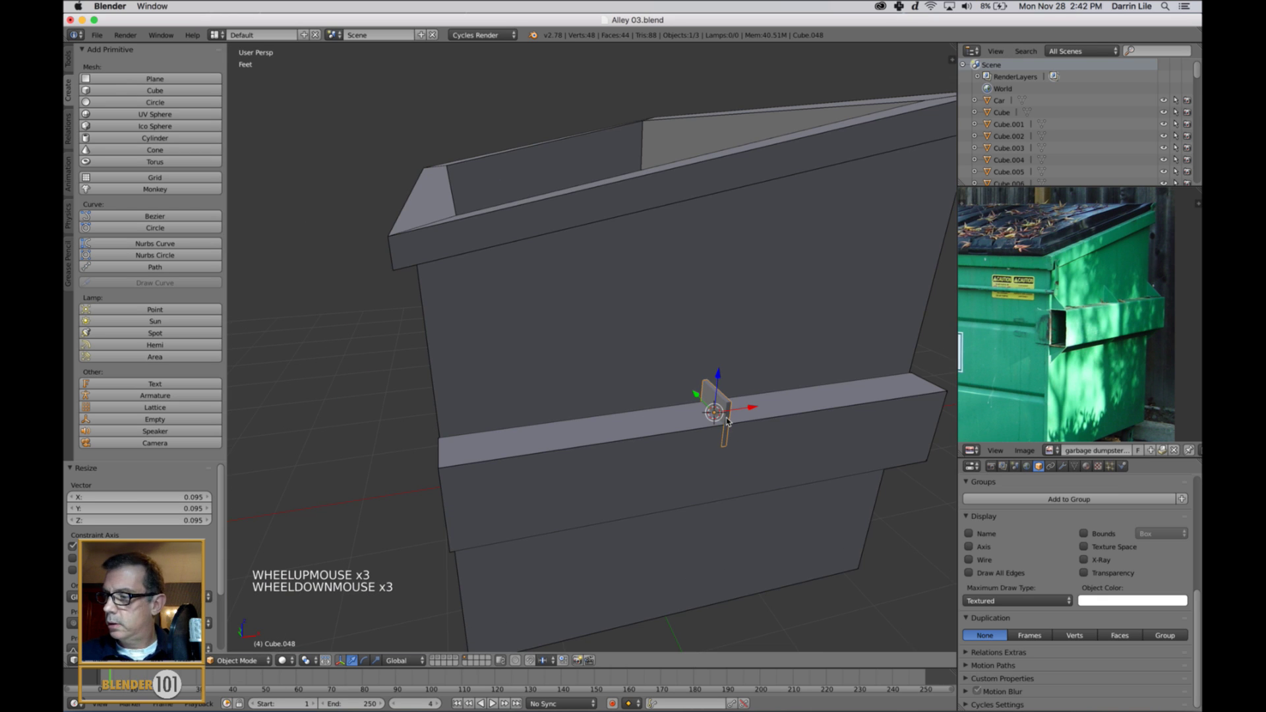
Raise the thin plate along Z until its lower edge rests on the bracket's top face
key(KP_Decimal)
scroll(715, 415, down, 3)
middle_drag(712, 416, 691, 328)
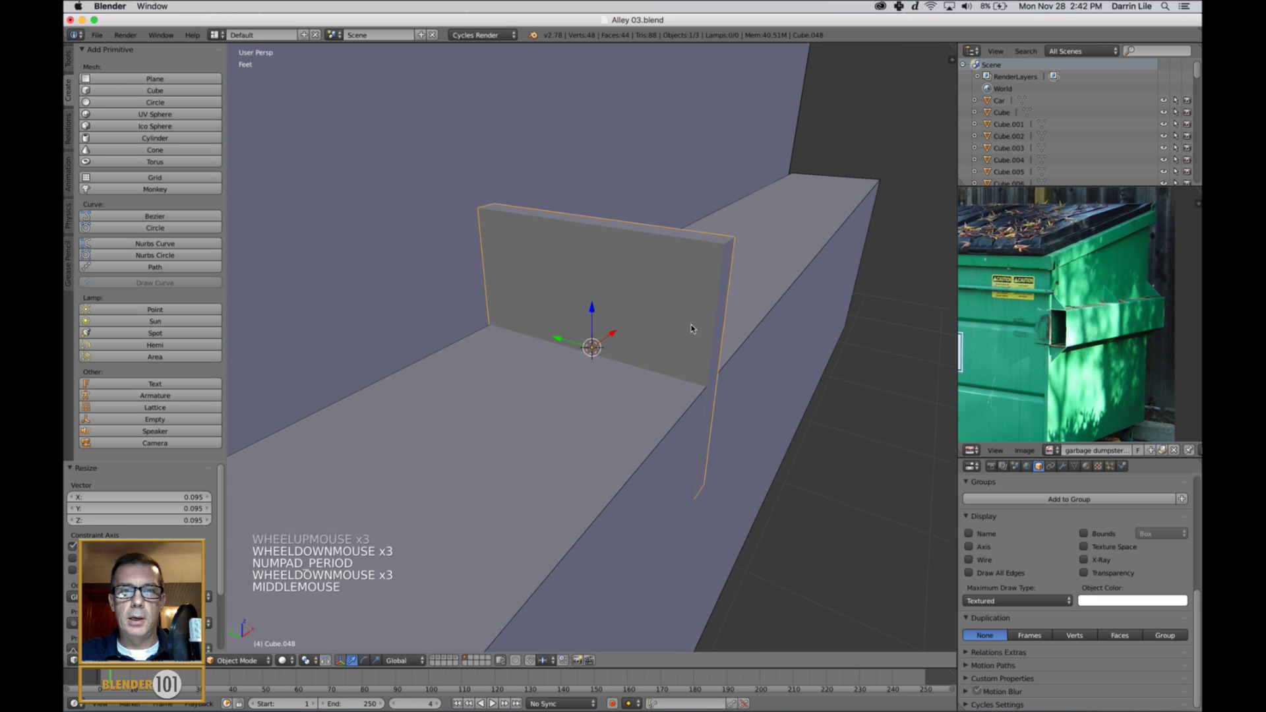
drag(587, 306, 615, 187)
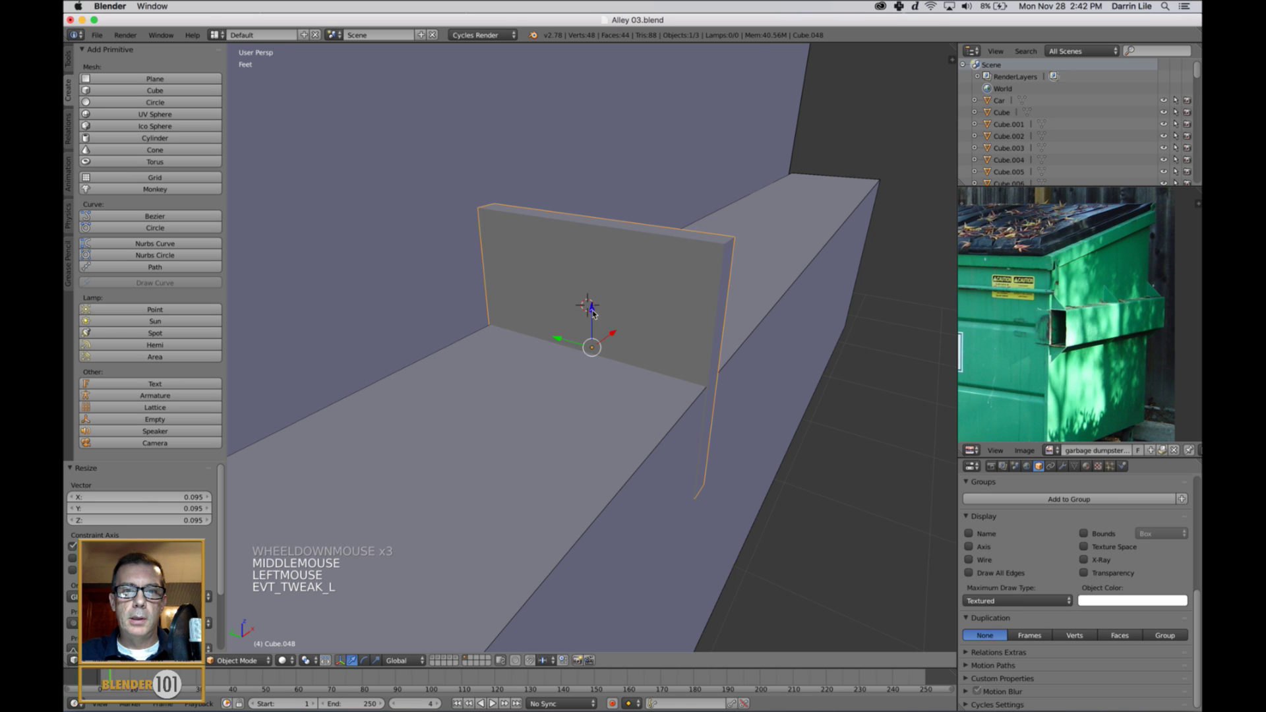
drag(592, 313, 626, 190)
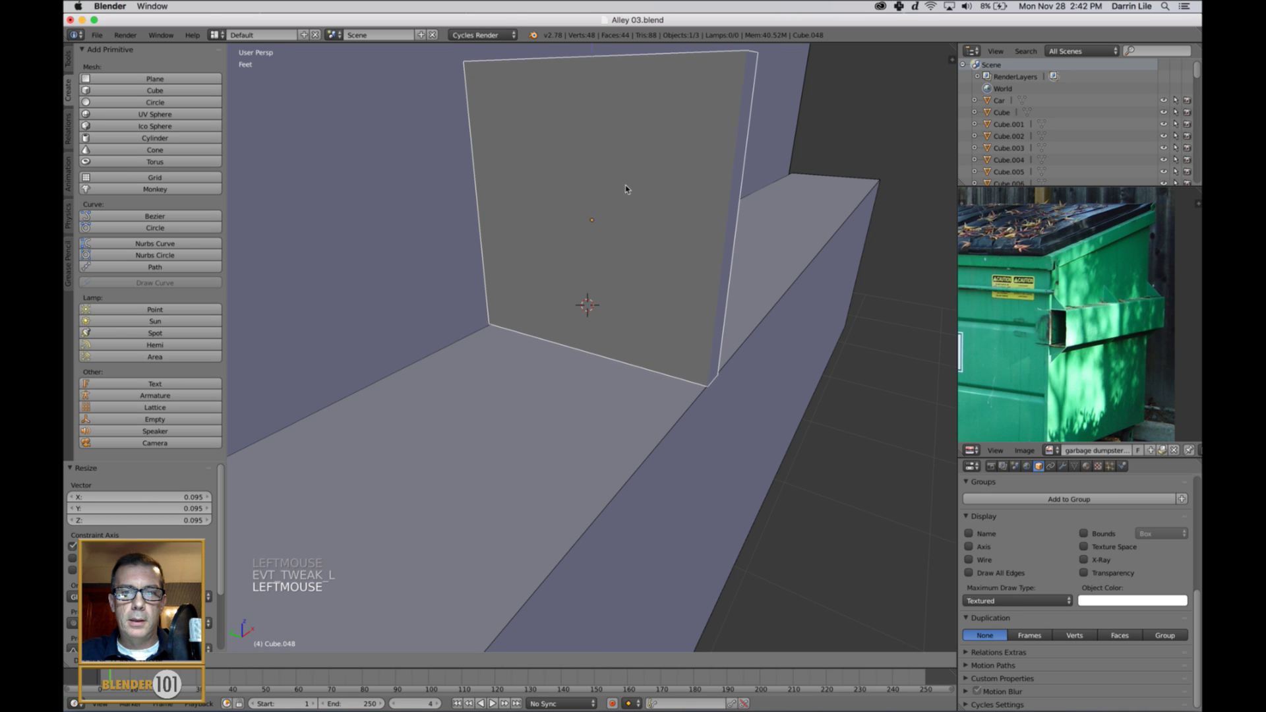
middle_drag(659, 317, 759, 351)
key(Tab)
key(grave)
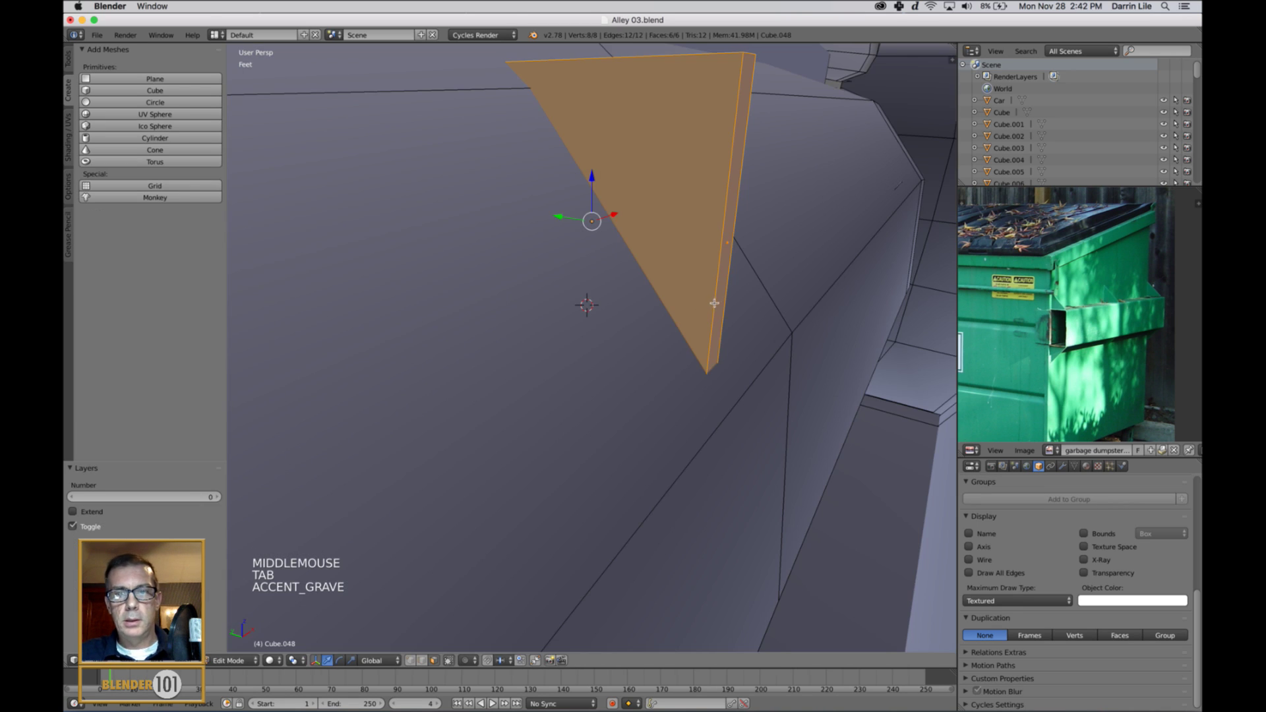
scroll(758, 364, down, 4)
scroll(757, 365, up, 3)
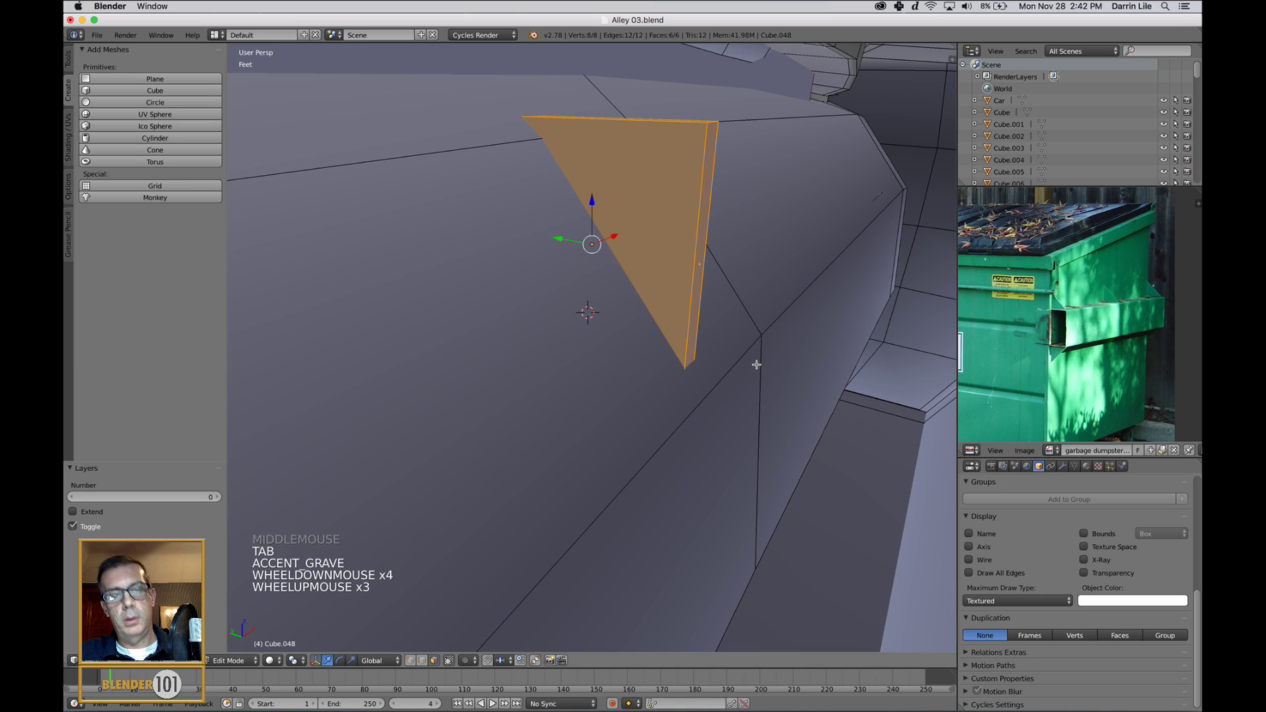
key(Tab)
key(super+z)
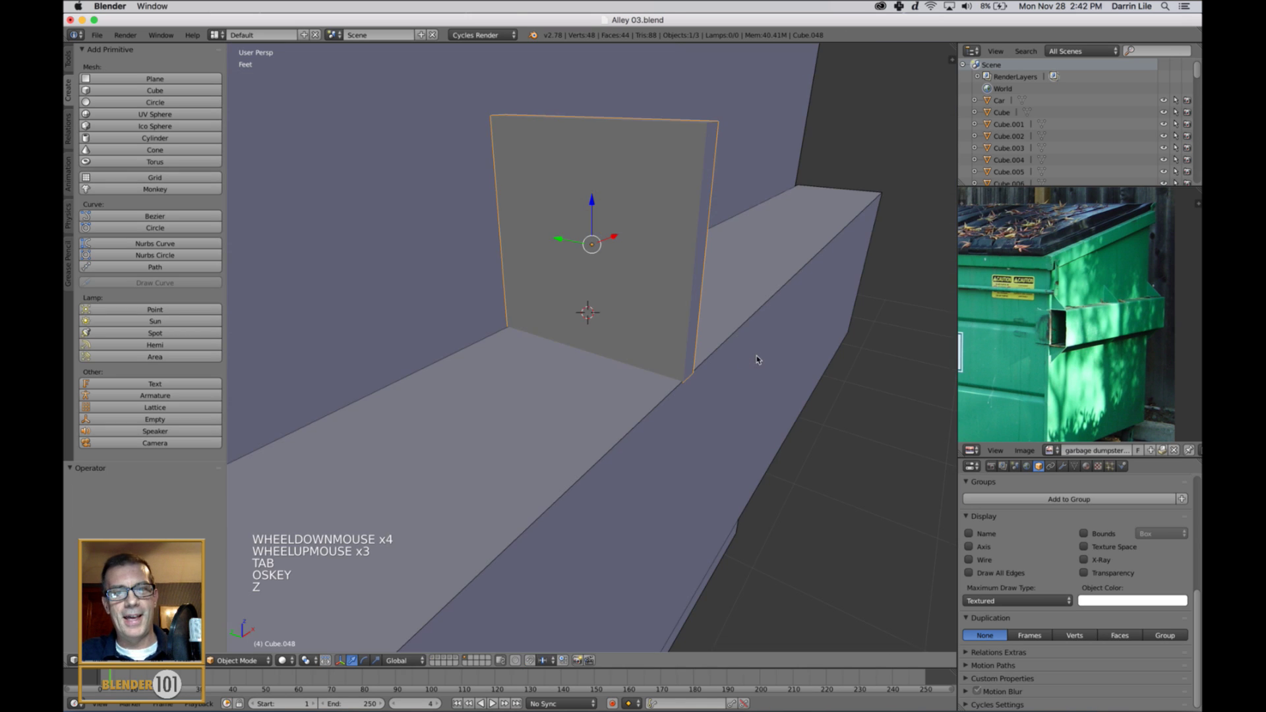
Shift the plate's outer end face slightly along Y to line it up with the bracket's front edge
scroll(726, 356, down, 5)
mouse_move(678, 353)
middle_down()
mouse_move(689, 360)
mouse_move(675, 338)
middle_up()
scroll(685, 362, up, 2)
scroll(688, 359, up, 3)
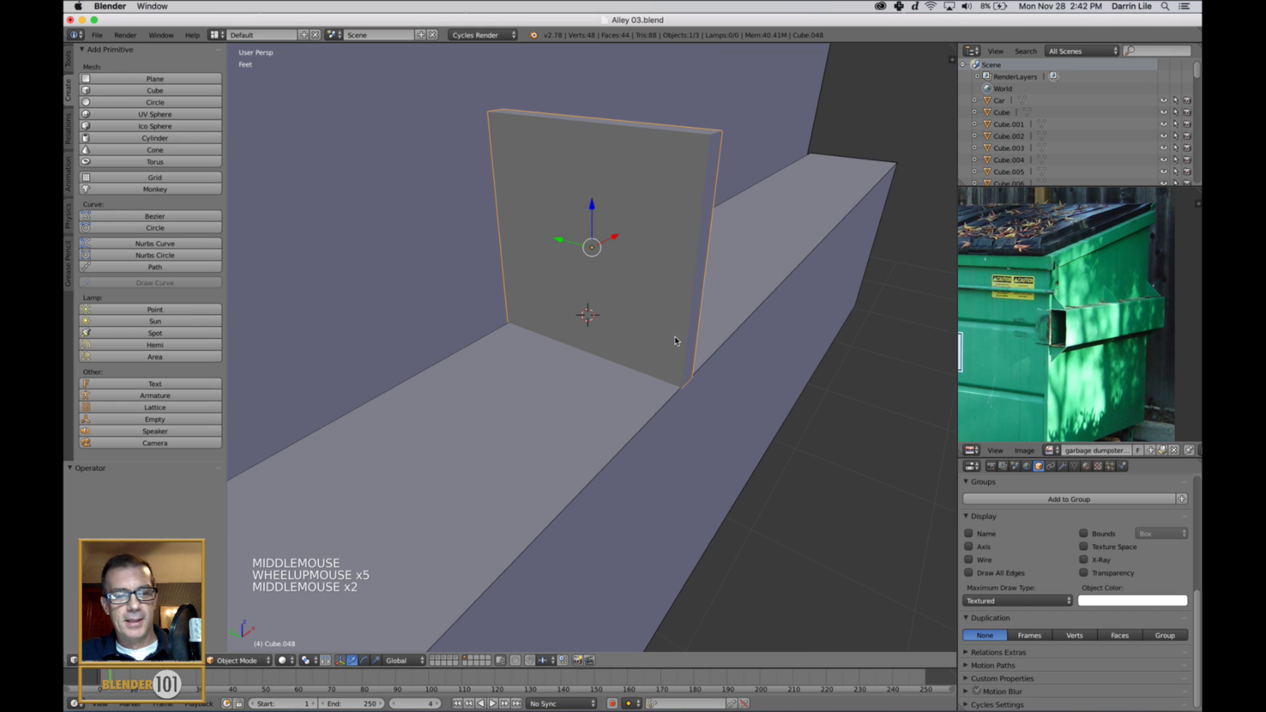
key(Tab)
right_click(695, 315)
drag(665, 272, 661, 277)
key(Tab)
mouse_move(721, 340)
middle_down()
mouse_move(745, 339)
mouse_move(718, 358)
middle_up()
Dissolve the plate's upper outer edge to turn it into a triangular gusset, and return to object mode
key(Tab)
key(ctrl+Tab)
click(715, 338)
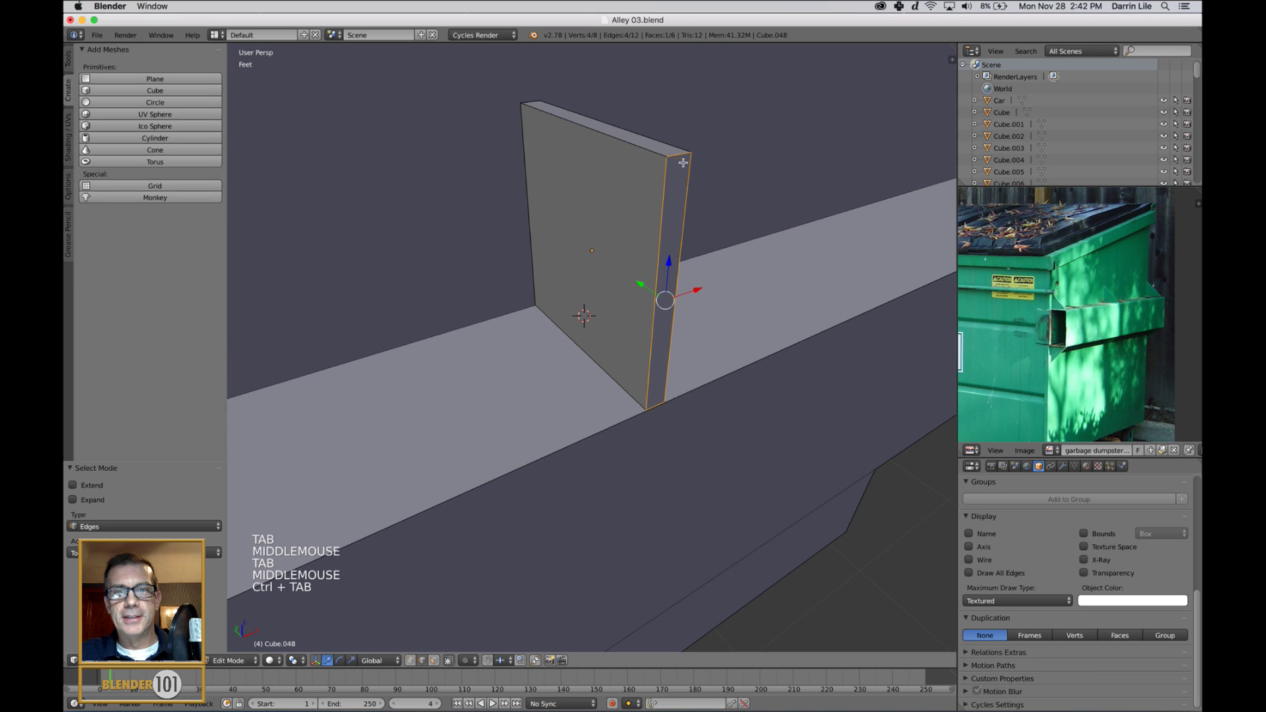
right_click(674, 163)
middle_drag(678, 231, 691, 234)
scroll(690, 233, down, 2)
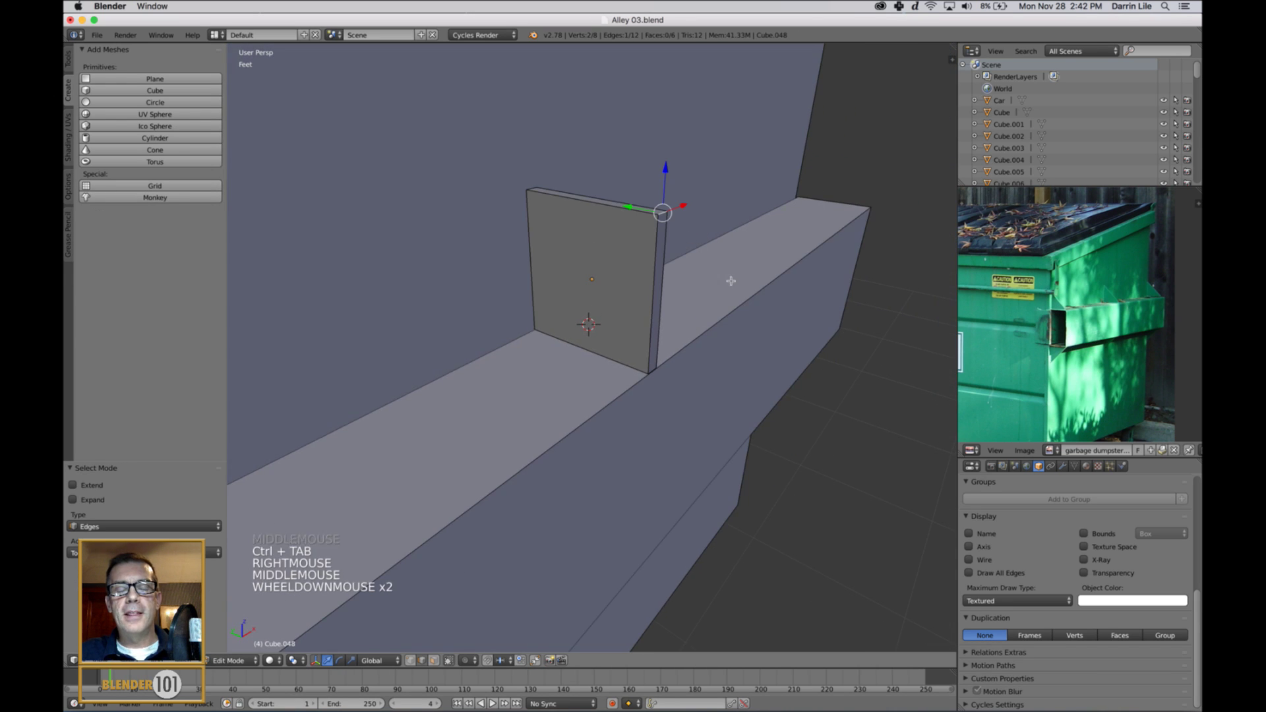
middle_drag(729, 279, 747, 305)
middle_drag(613, 255, 679, 261)
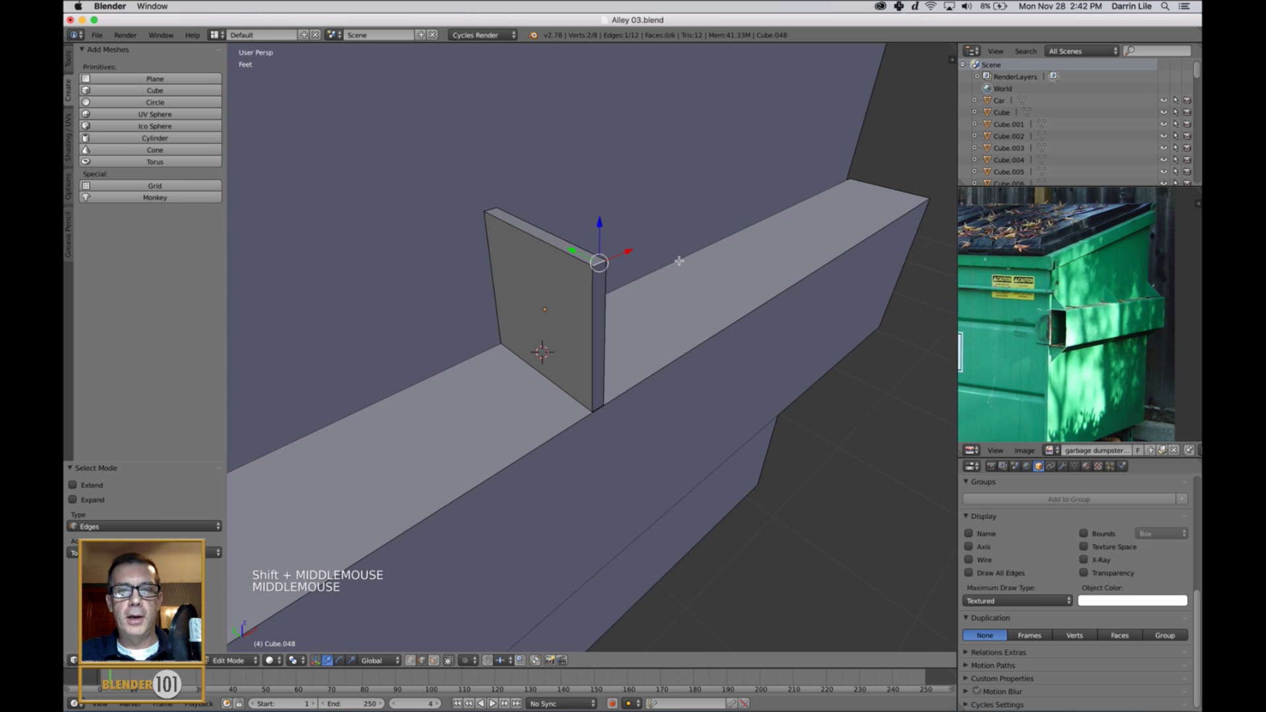
key(x)
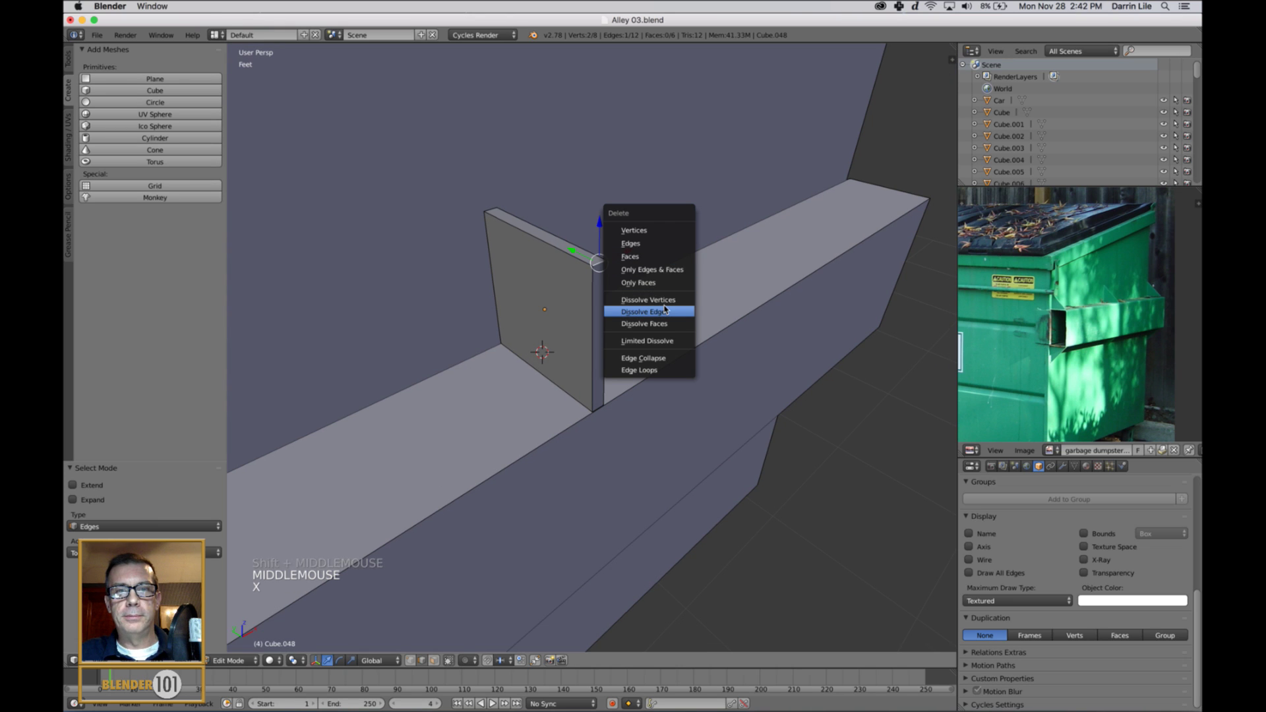
click(665, 311)
scroll(623, 371, down, 3)
middle_drag(623, 372, 625, 384)
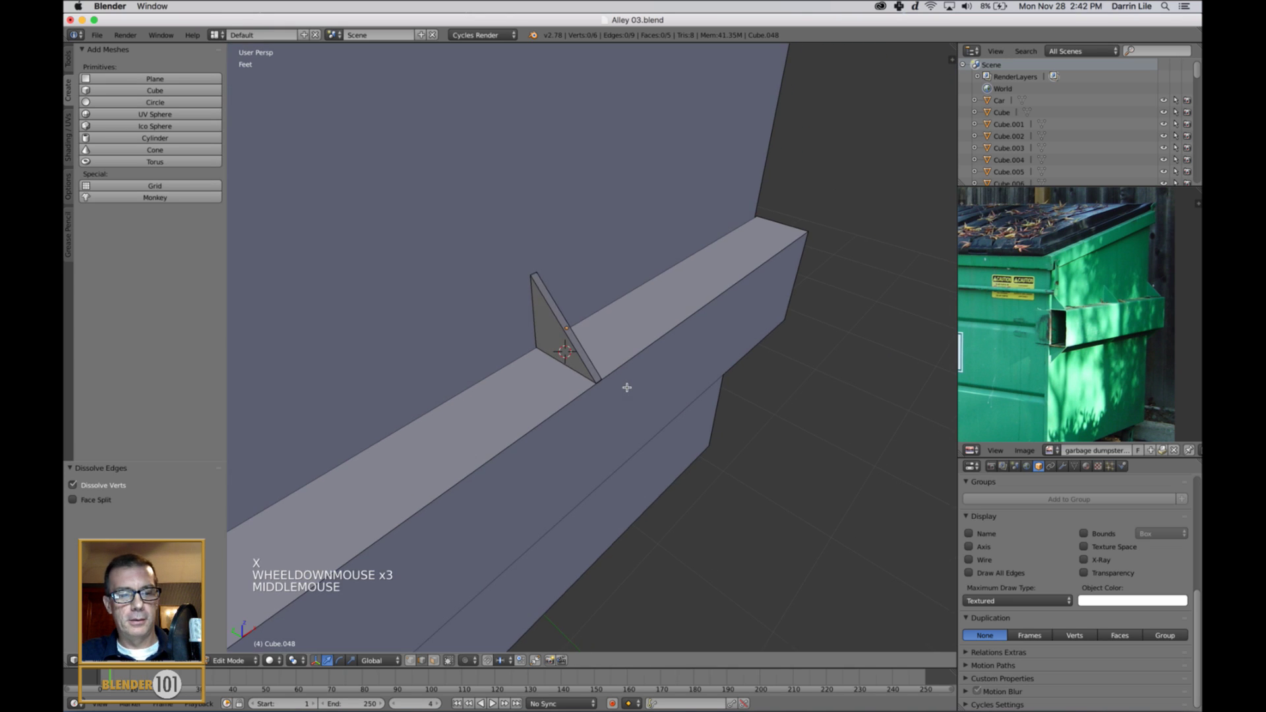
key(Tab)
Thin the triangular gusset by scaling it along X by 0.705
middle_drag(696, 345, 672, 372)
key(s)
key(x)
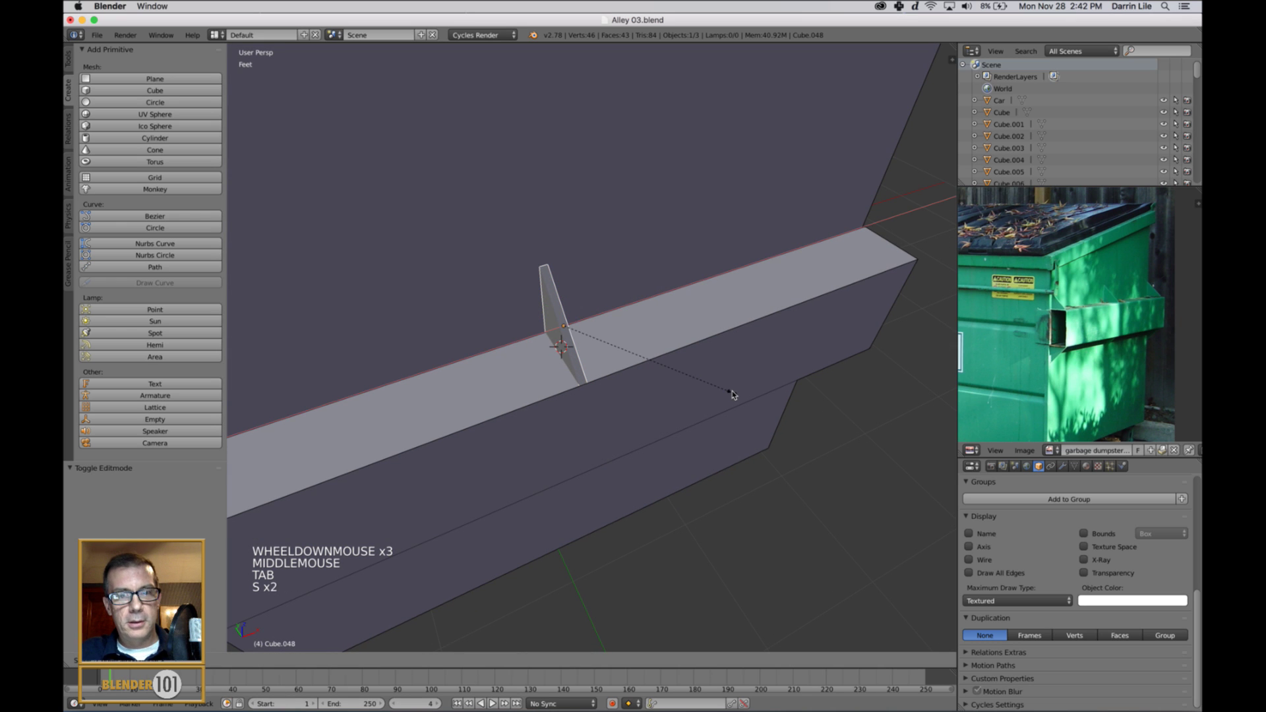
click(679, 377)
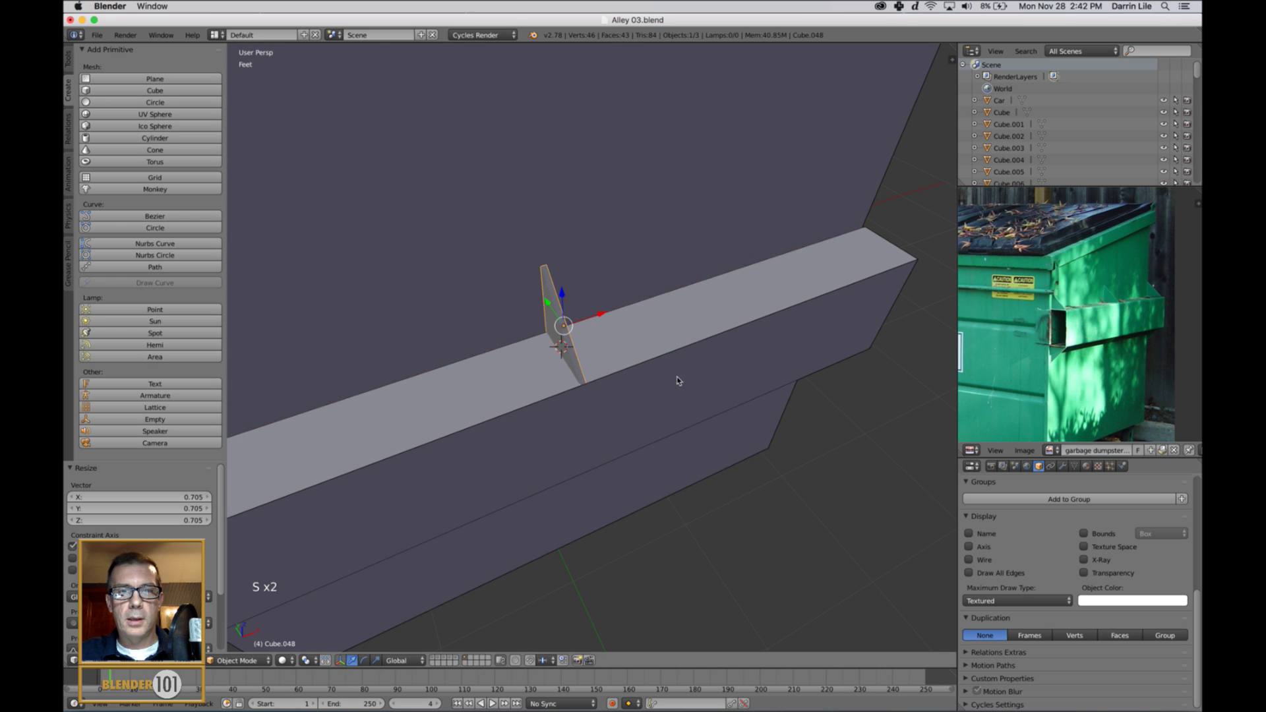
Move the gusset along Y by -4.117 thou to adjust its fit between the dumpster wall and bracket
scroll(678, 377, down, 3)
middle_drag(679, 377, 669, 350)
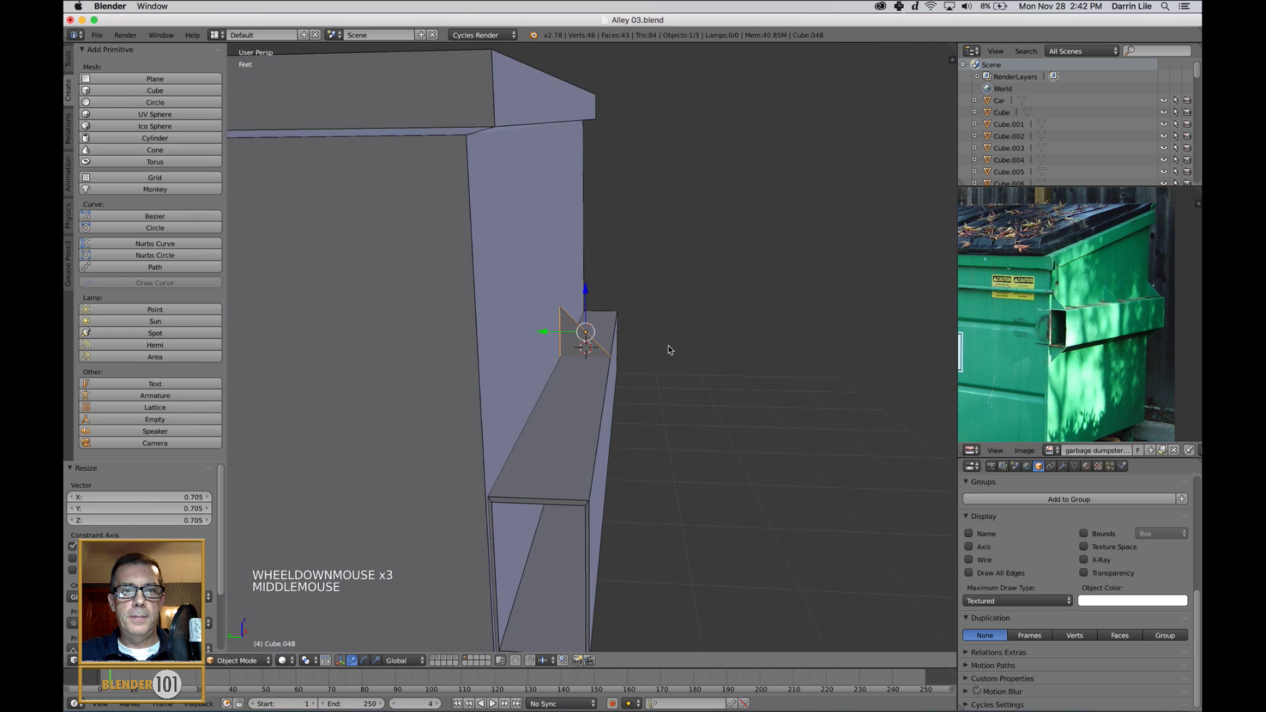
click(538, 333)
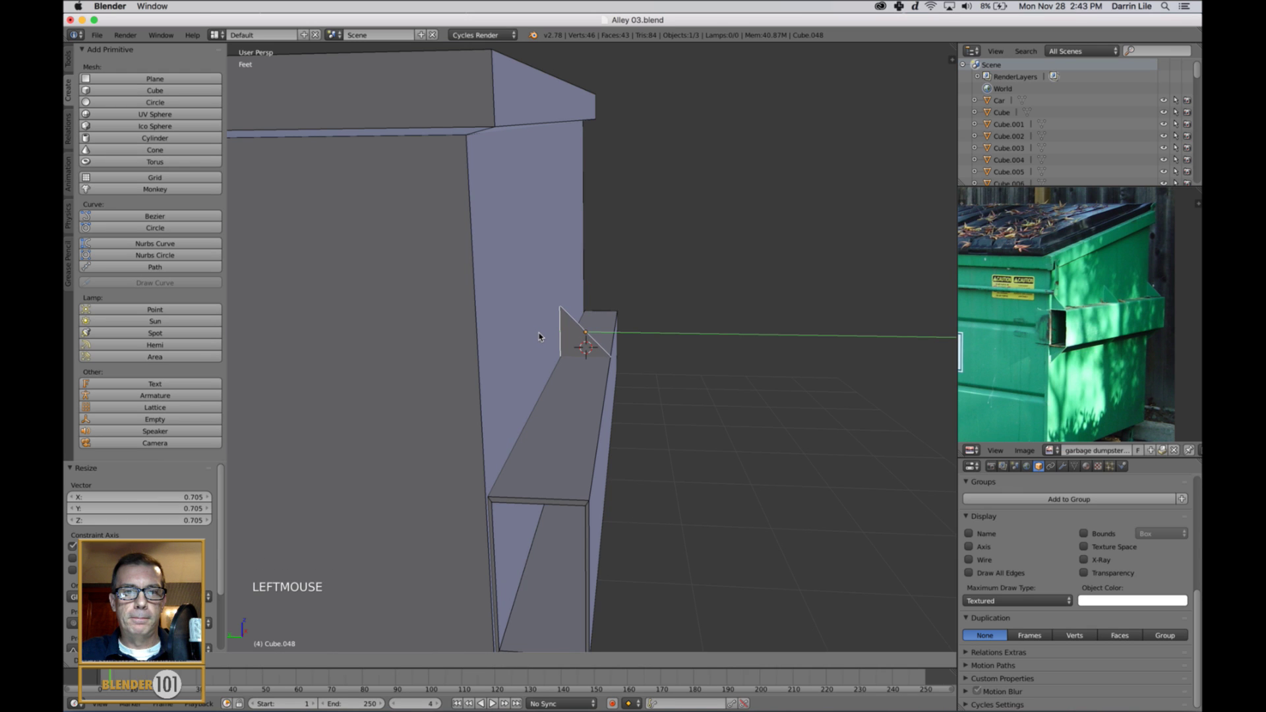
scroll(624, 352, down, 3)
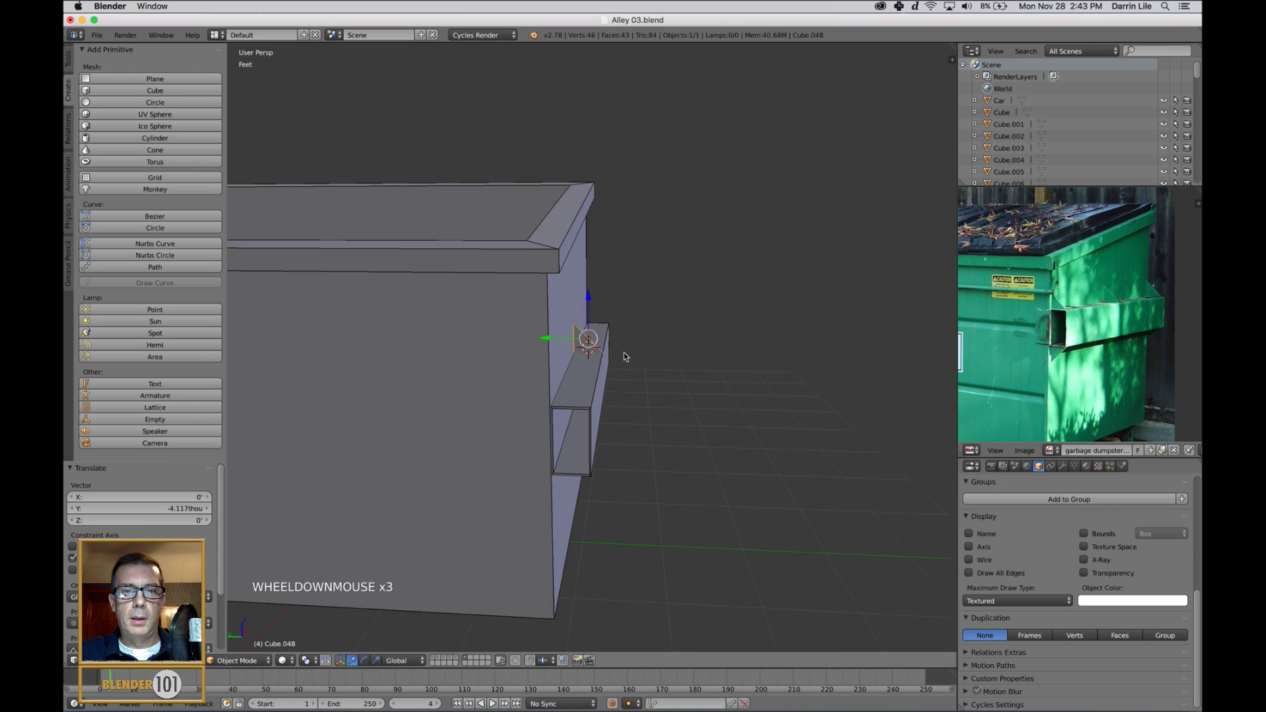
middle_drag(623, 352, 630, 377)
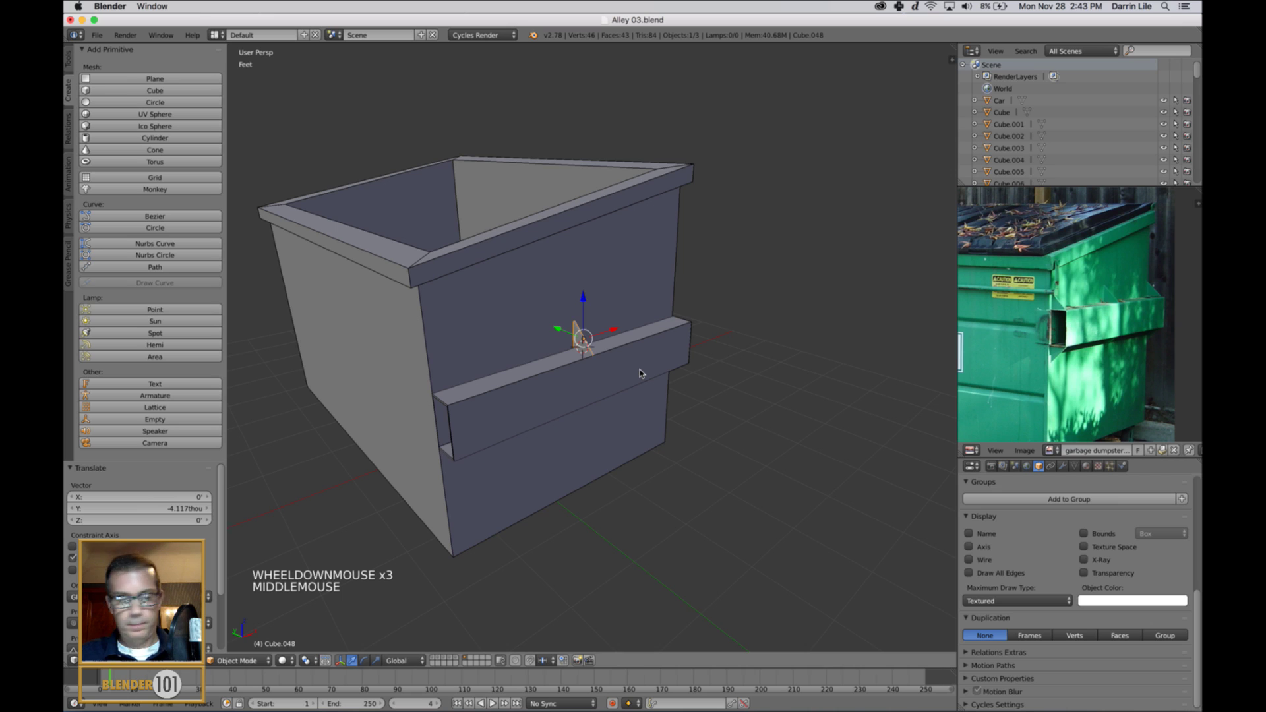
Duplicate the triangular gusset twice along X, placing one copy at each end of the bracket
key(KP_1)
key(KP_5)
key(z)
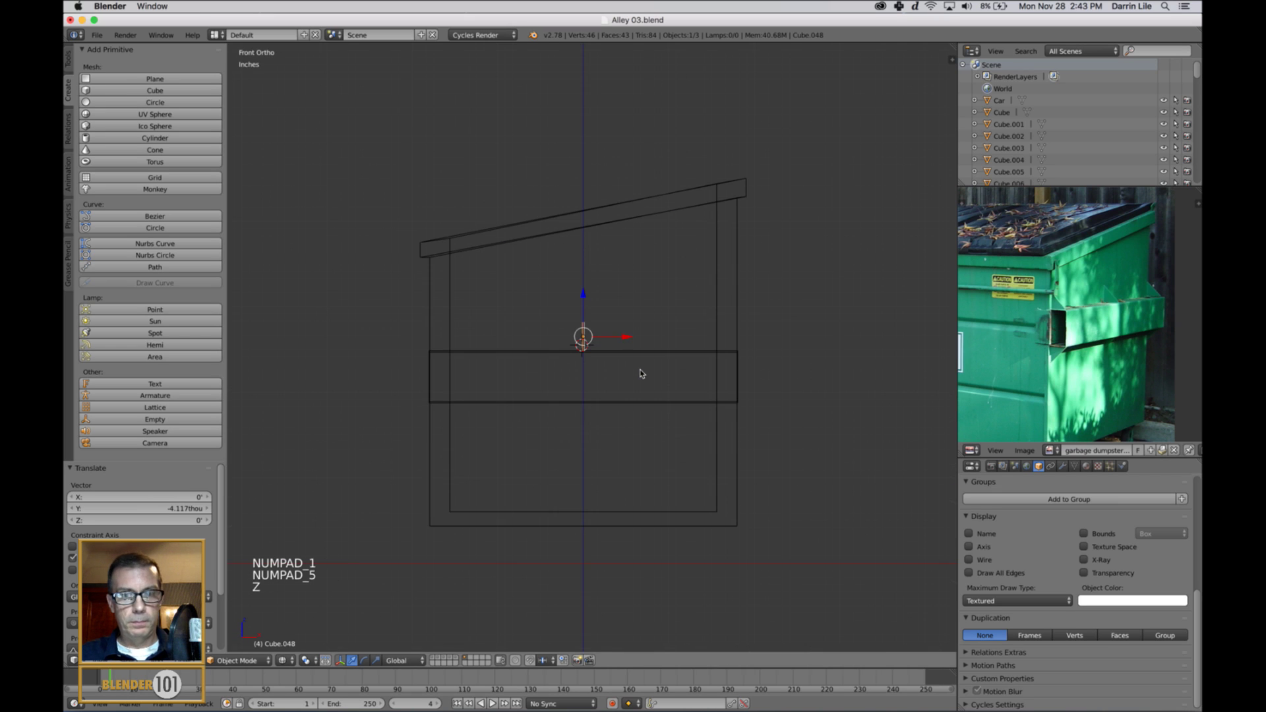
scroll(661, 373, up, 3)
shift+middle_drag(673, 373, 659, 370)
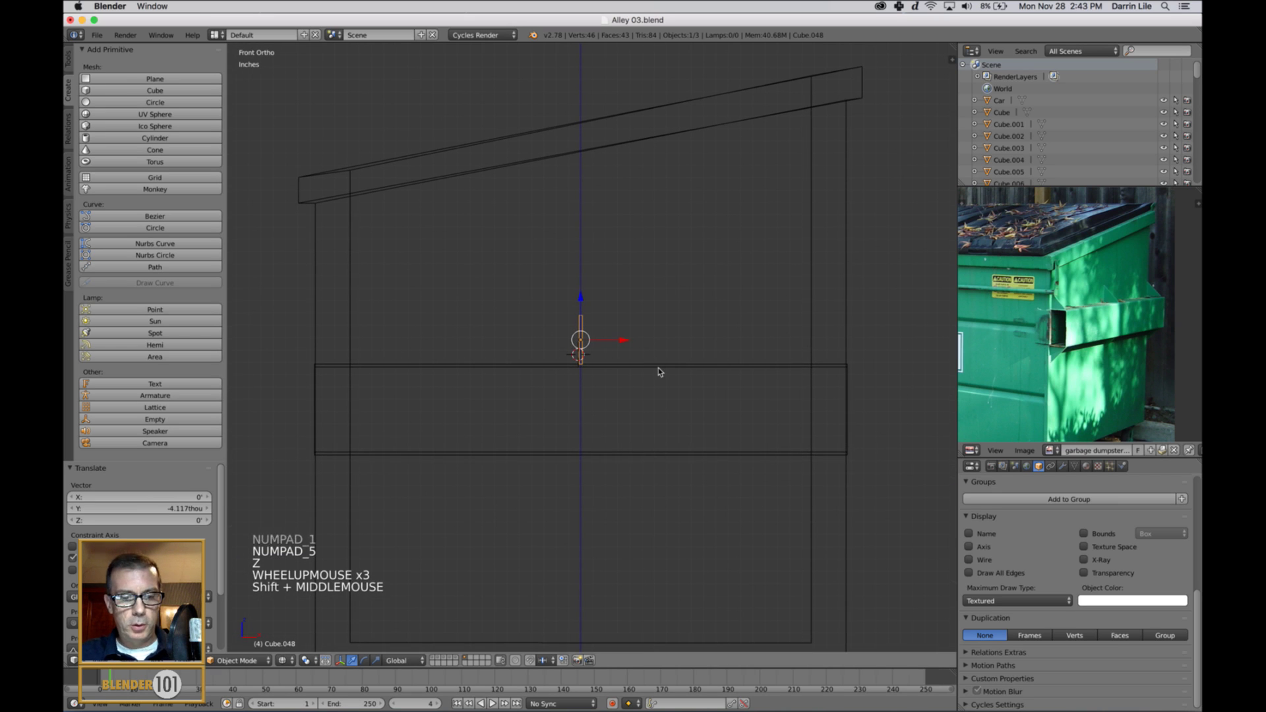
key(shift+d)
key(x)
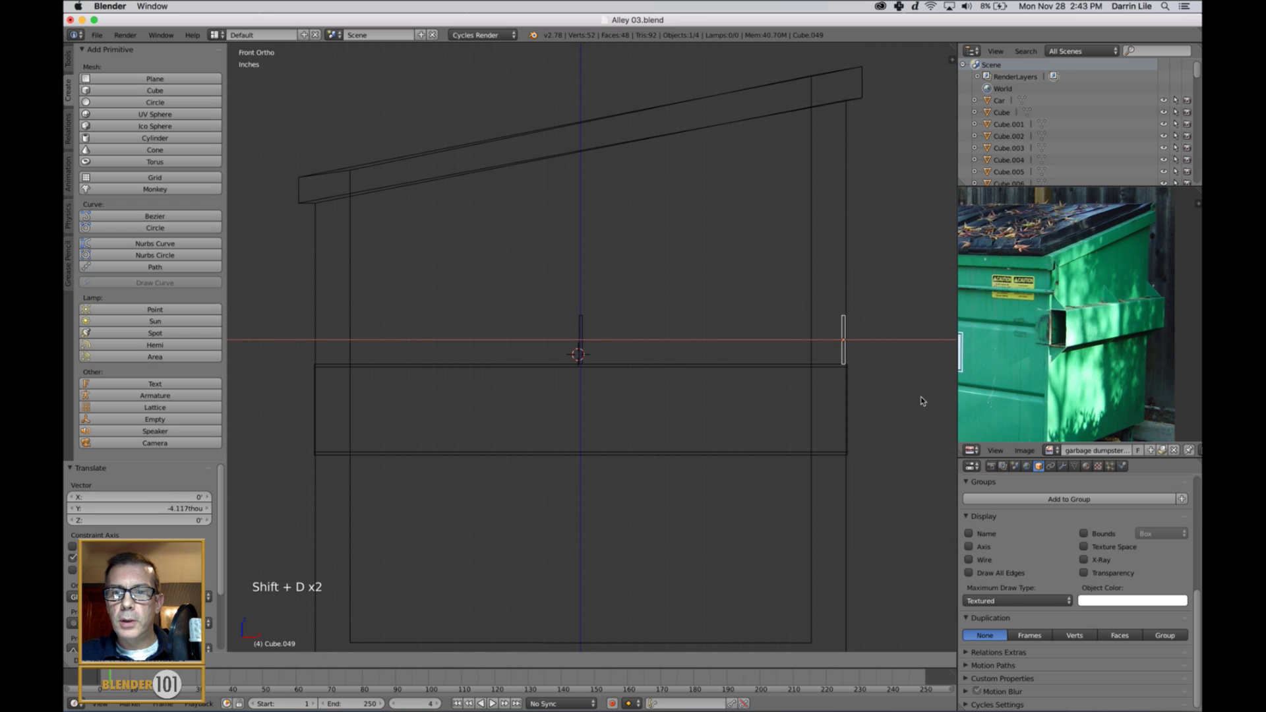
click(918, 398)
key(shift+d)
key(x)
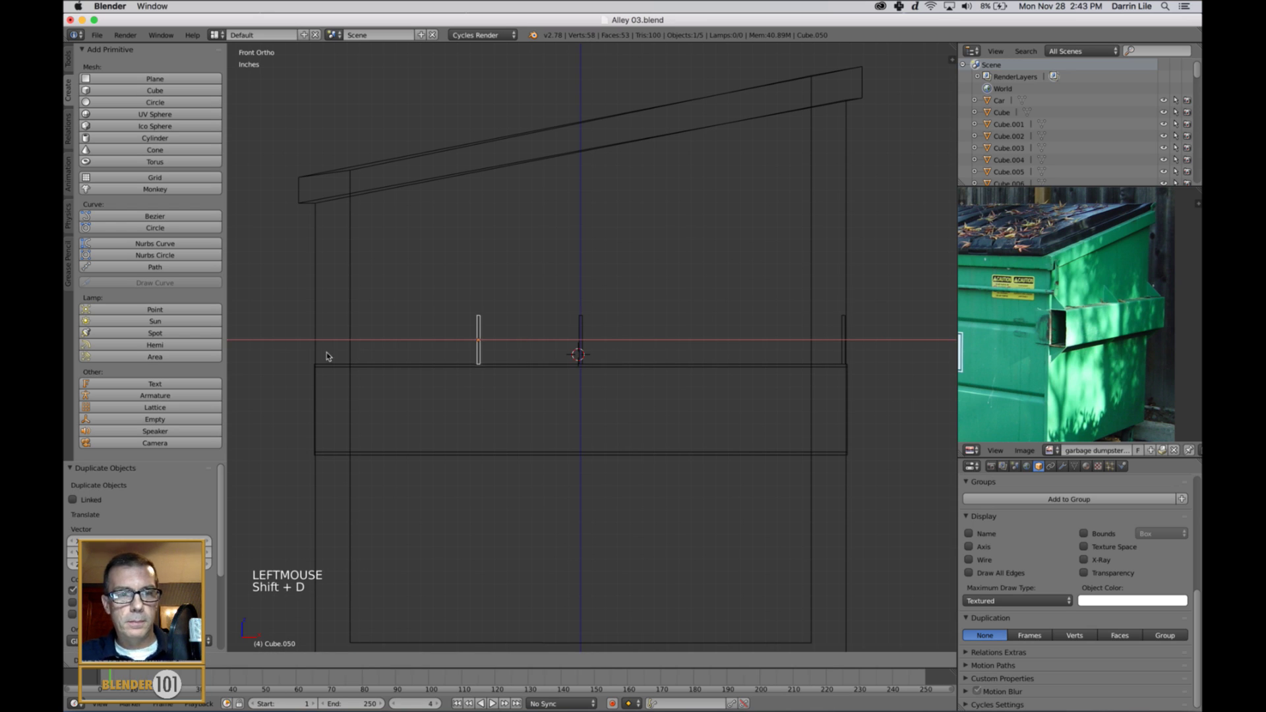
click(920, 366)
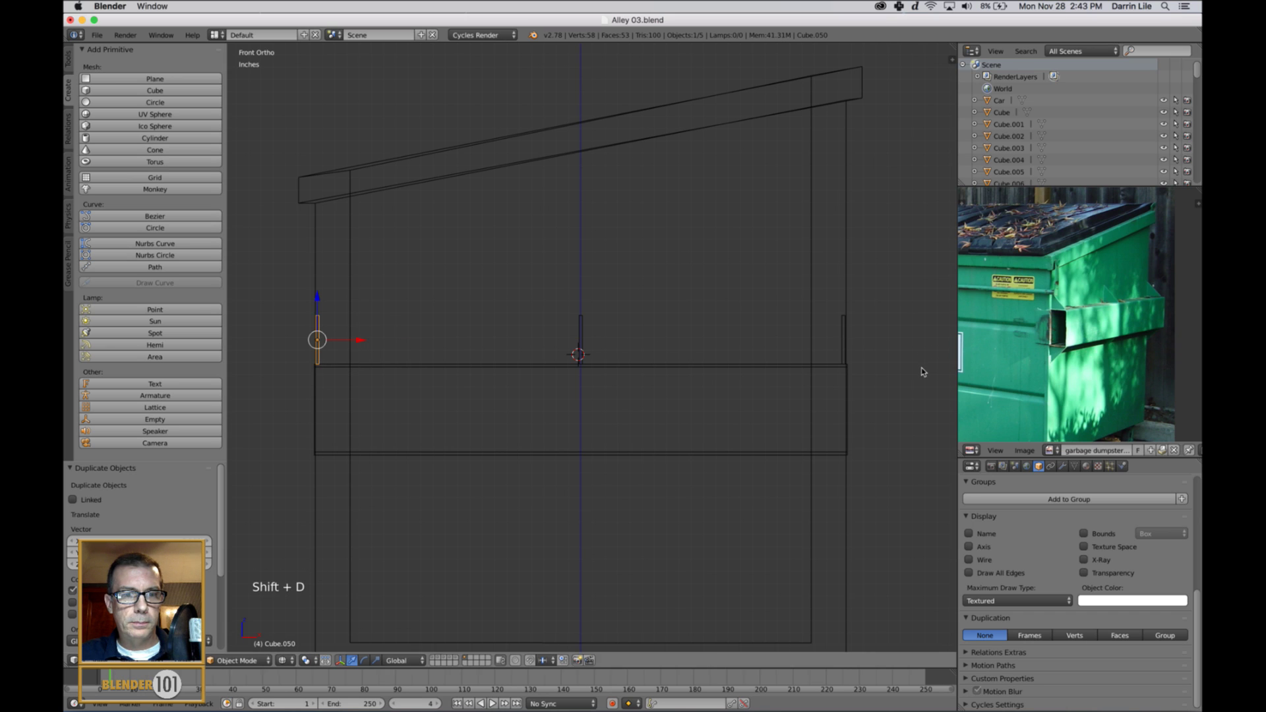
Duplicate all three gussets in place and rotate the copies 180° about the Y axis
shift+right_click(583, 334)
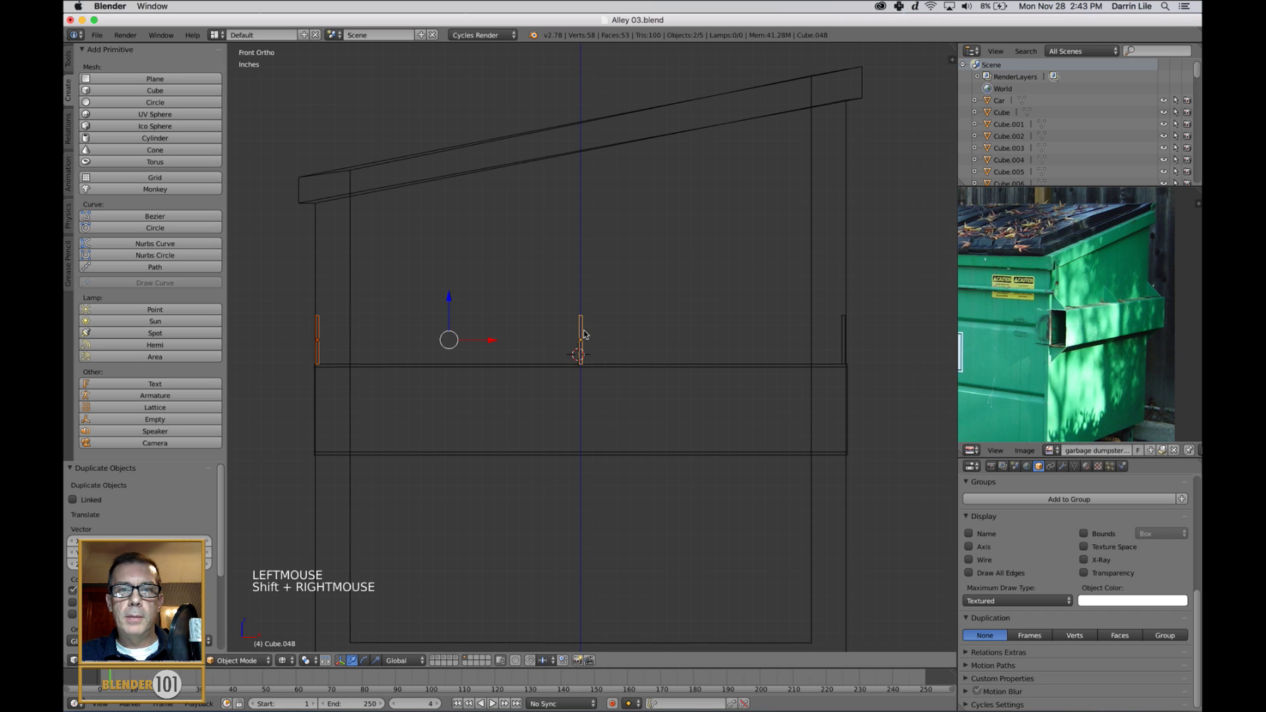
shift+right_click(844, 341)
scroll(844, 340, down, 3)
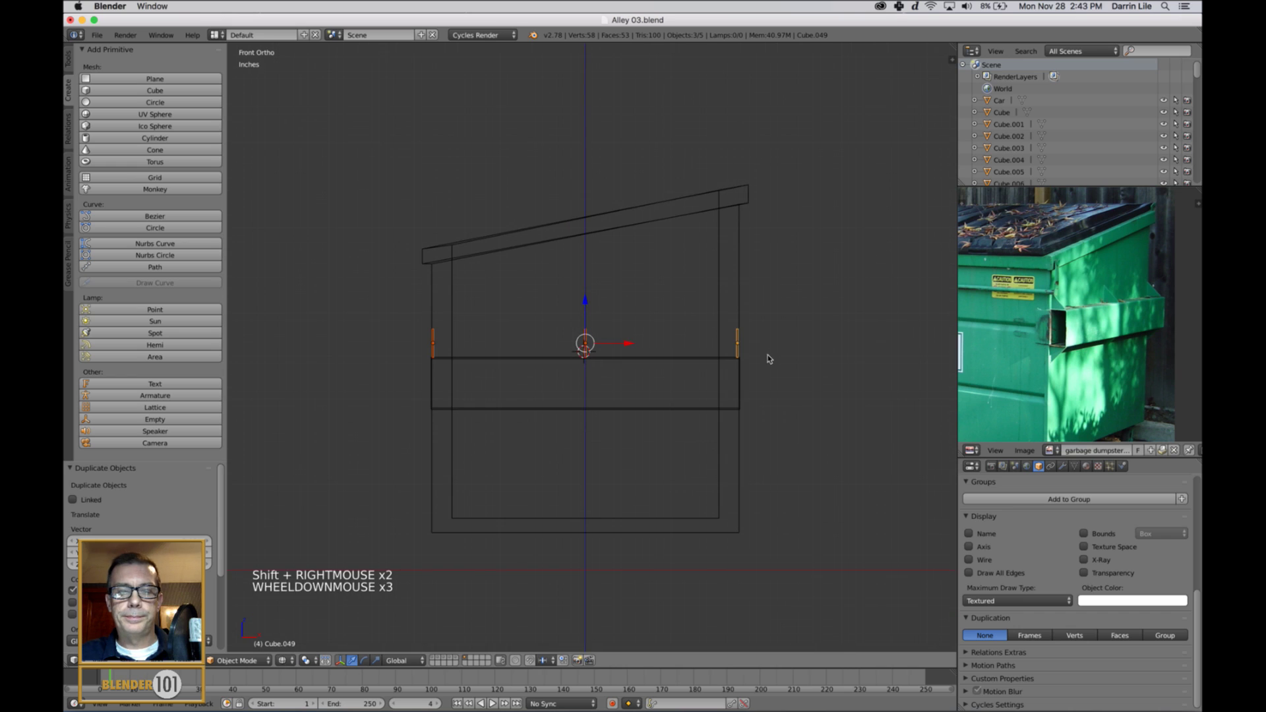
shift+middle_drag(769, 356, 773, 310)
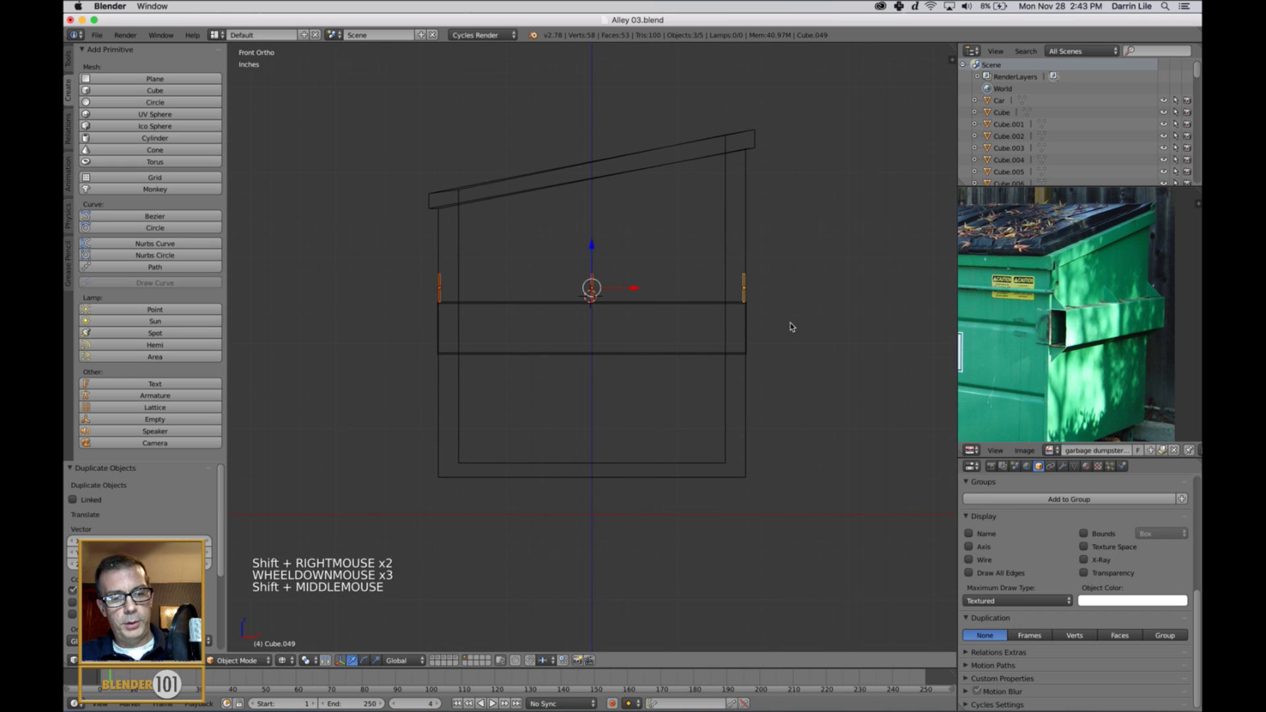
key(shift+d)
key(shift+d)
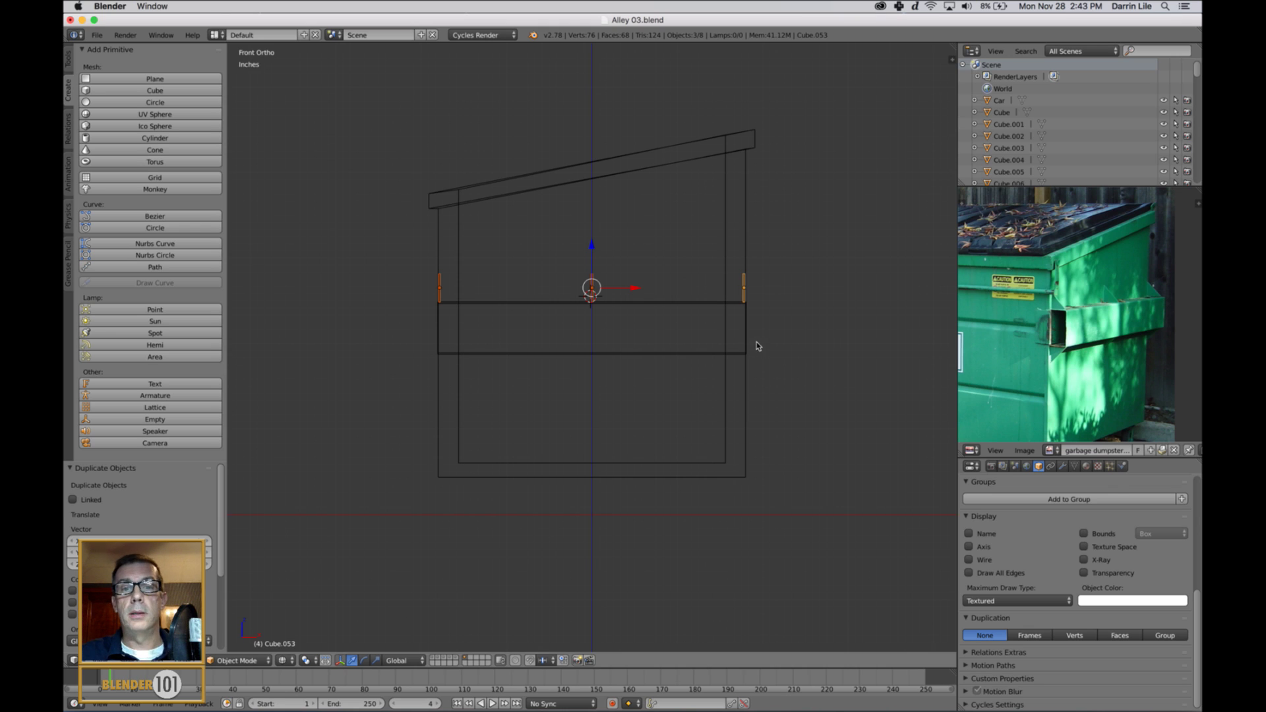
text(r)
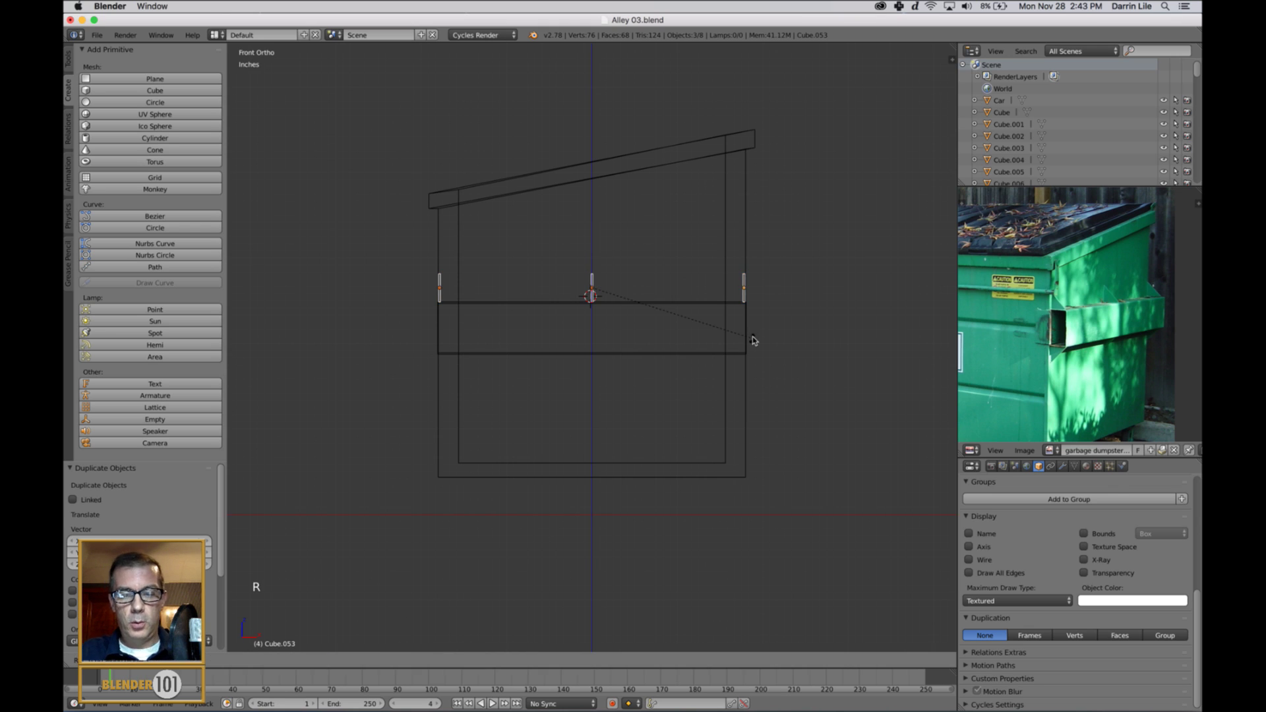
text(y180)
key(Return)
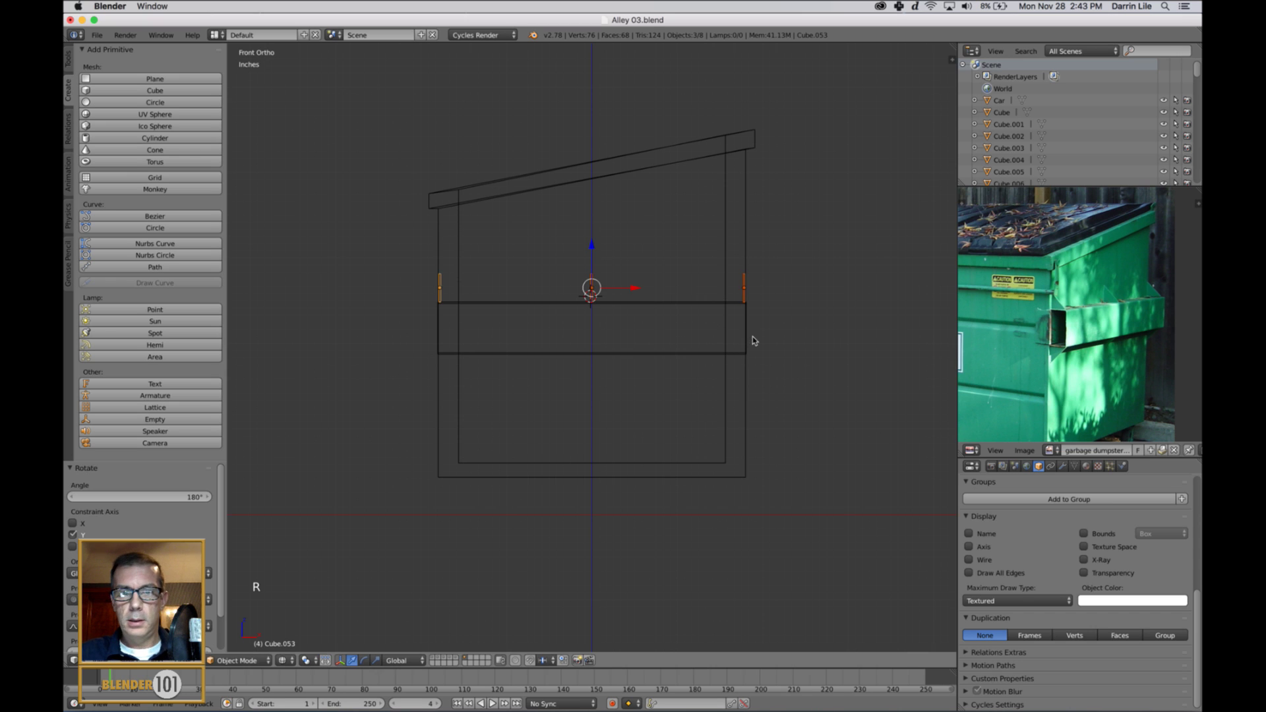
Move the three flipped gussets down along Z to sit against the bracket's underside, and deselect everything
key(z)
mouse_move(678, 347)
middle_down()
mouse_move(732, 354)
mouse_move(621, 223)
middle_up()
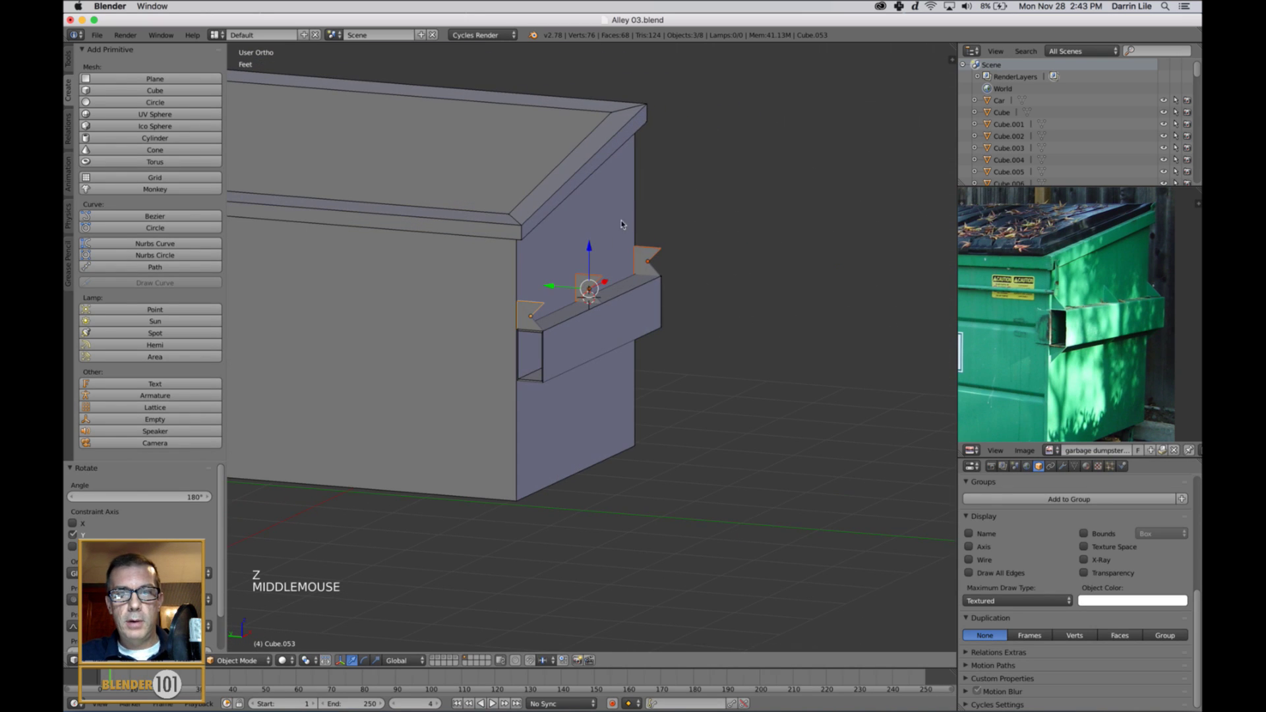
drag(589, 248, 571, 330)
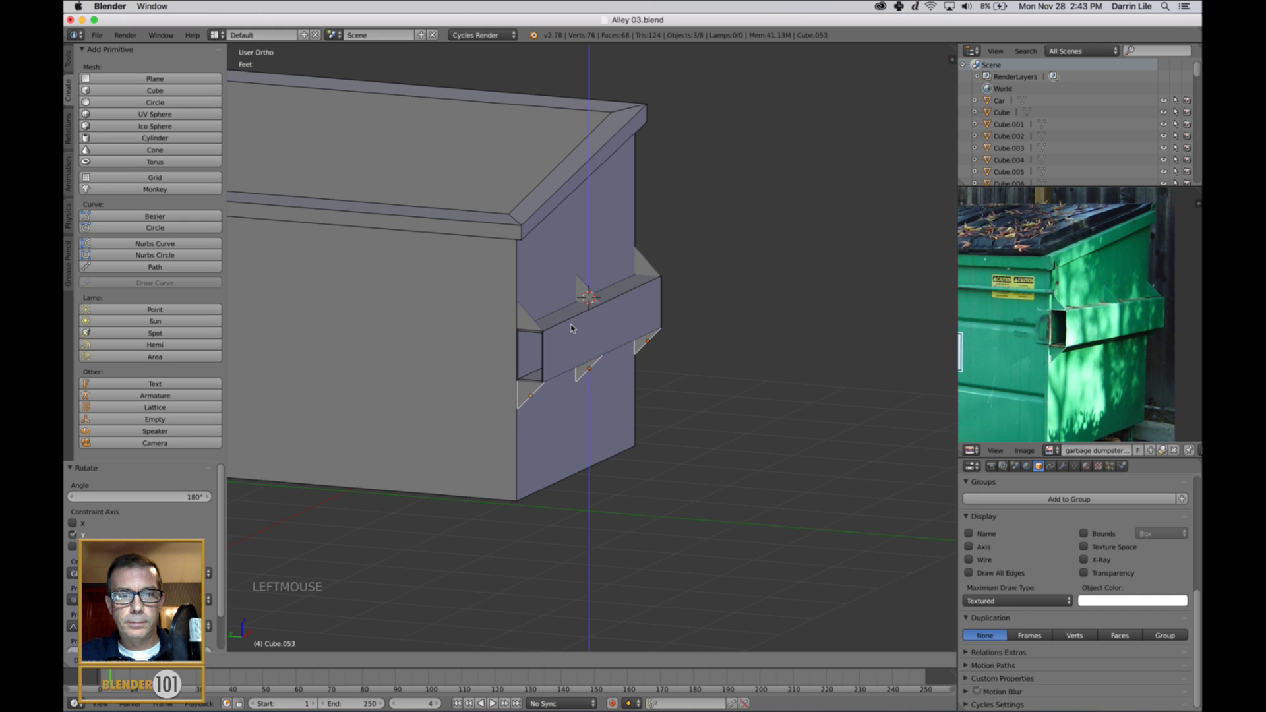
scroll(701, 379, down, 1)
key(a)
Enable Wire and Draw All Edges for all the dumpster objects at once, and deselect everything
scroll(705, 381, up, 3)
scroll(705, 381, down, 3)
scroll(707, 381, down, 1)
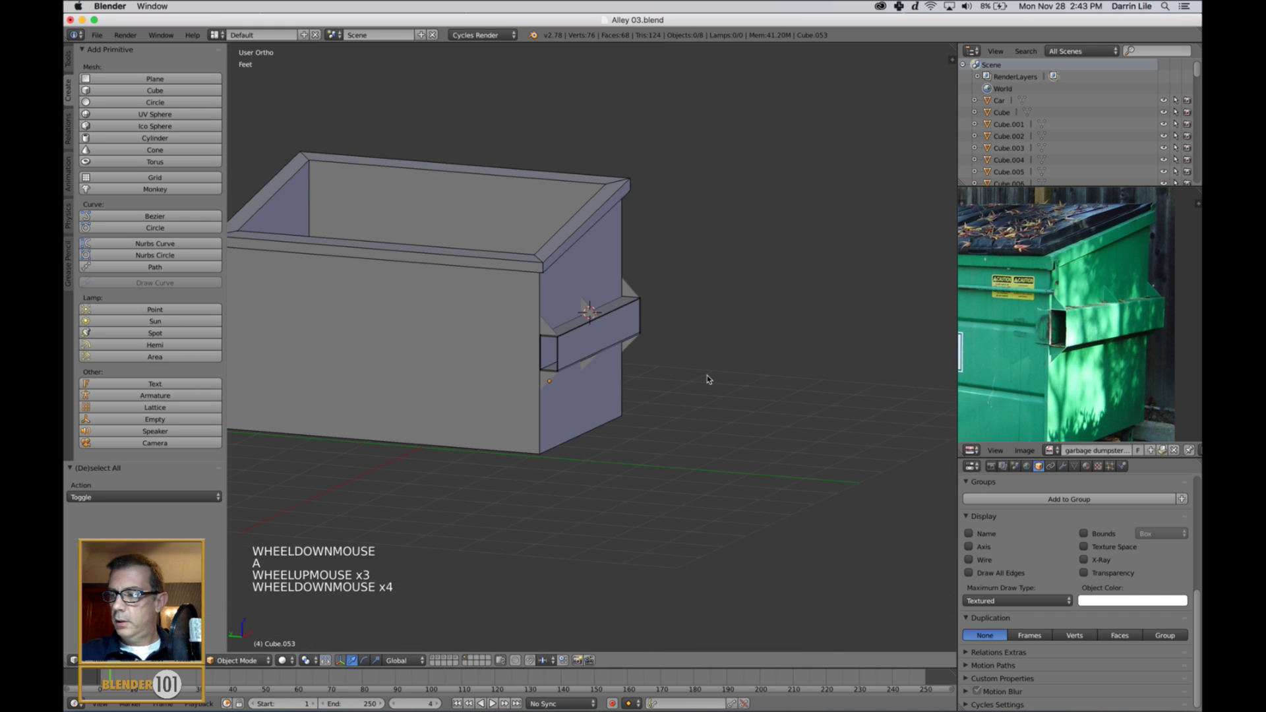
key(KP_5)
scroll(841, 420, down, 3)
shift+middle_drag(725, 382, 746, 390)
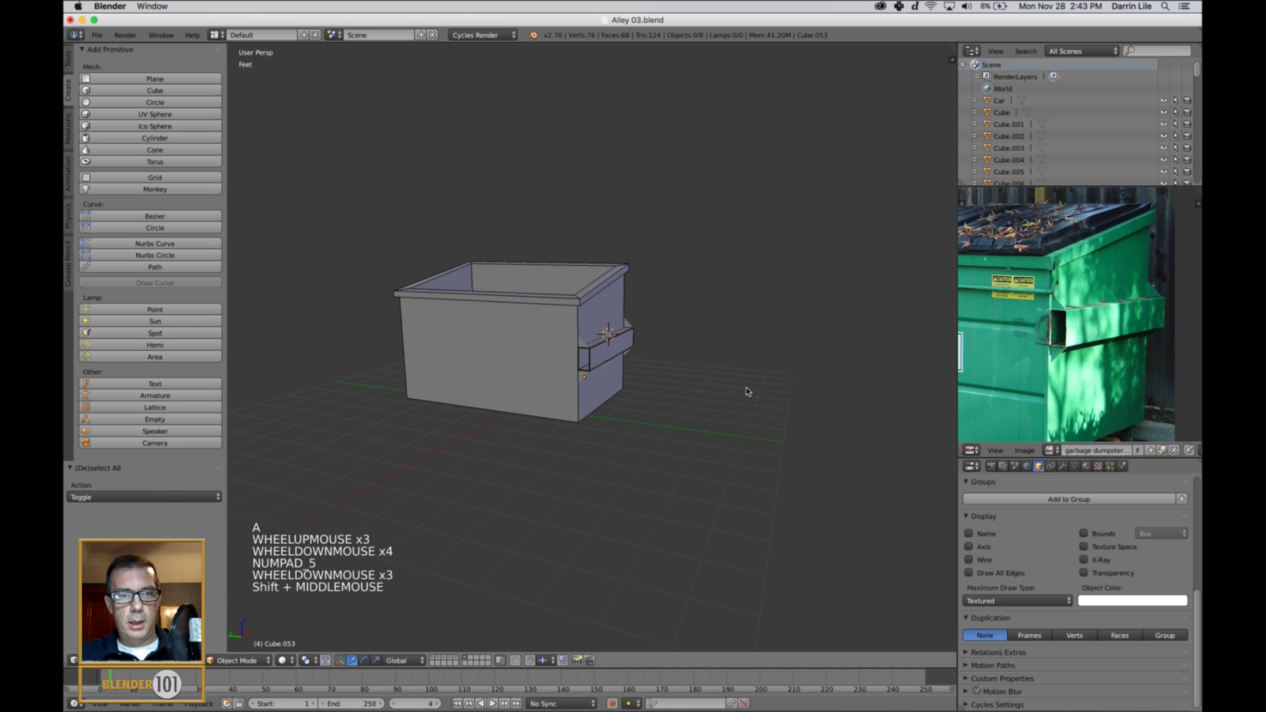
key(a)
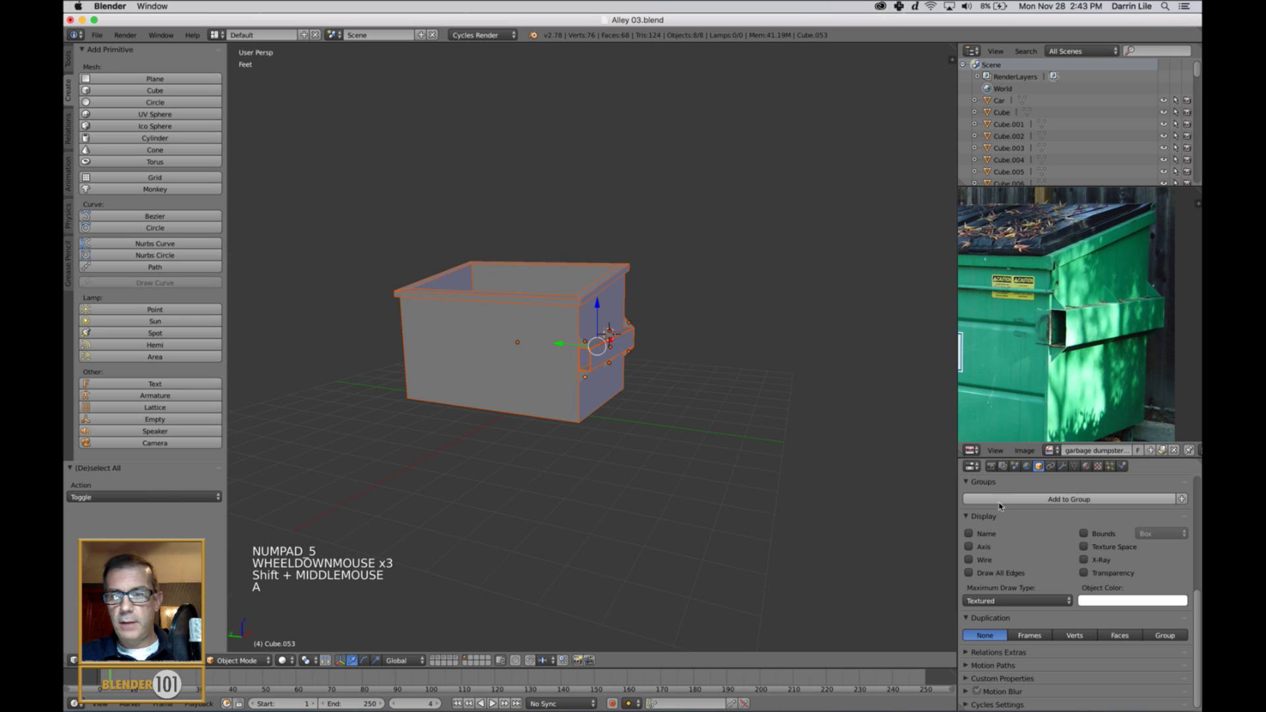
alt+click(971, 560)
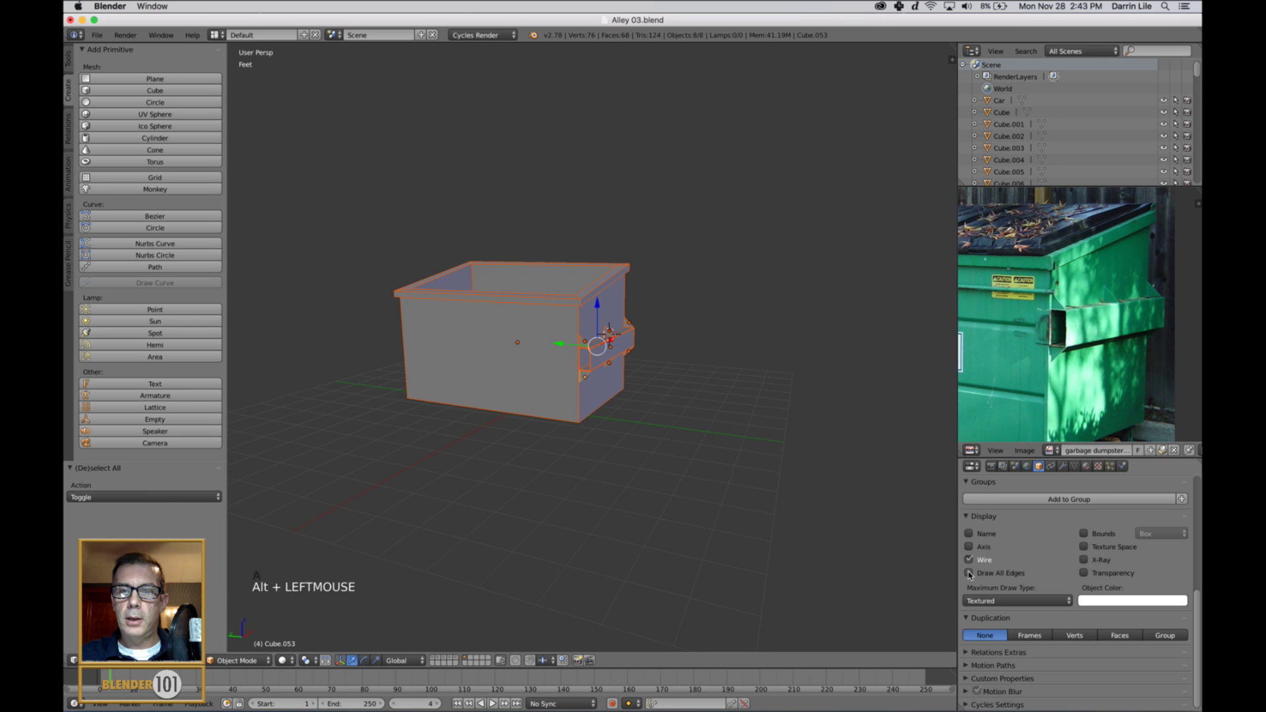
alt+click(969, 573)
key(a)
Reset the 3D cursor to the scene origin and frame the whole dumpster in perspective
scroll(685, 394, up, 1)
shift+middle_drag(676, 390, 683, 395)
key(shift+c)
scroll(687, 400, down, 3)
scroll(683, 394, down, 2)
scroll(725, 394, up, 2)
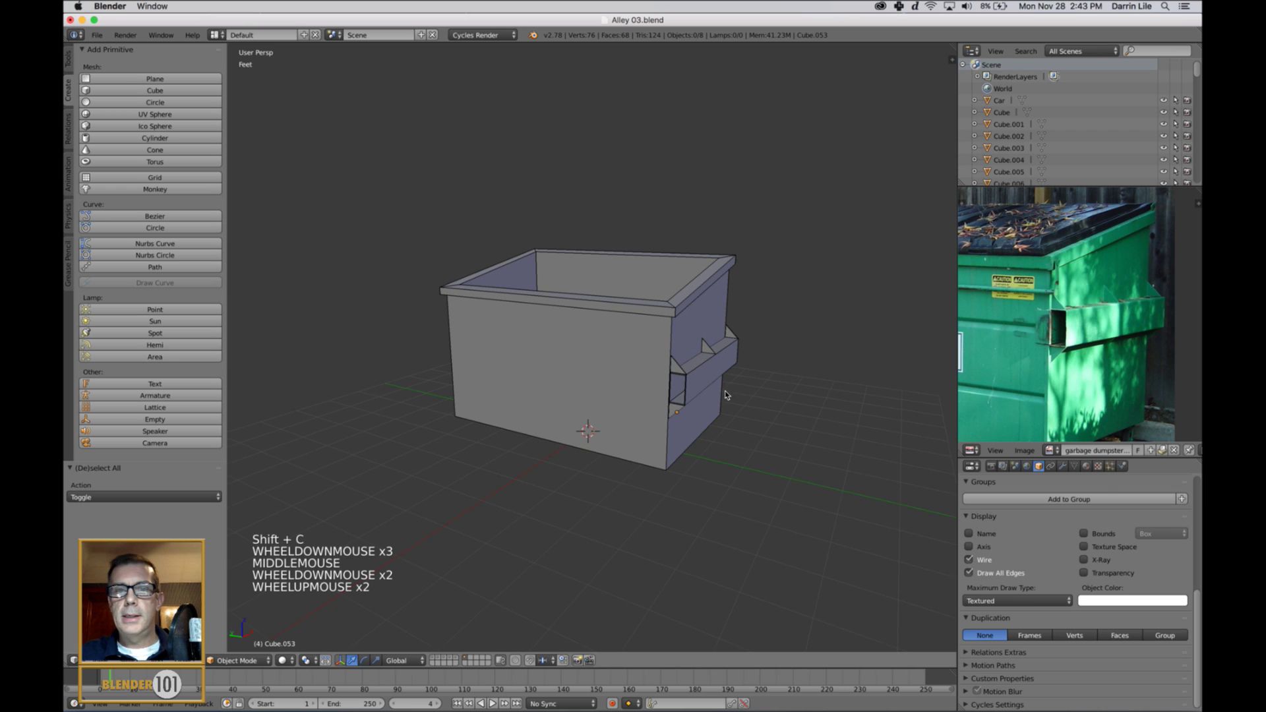
Examine the front panel, lower body and wheels in the reference photo, and compare them with the model's front and underside
middle_drag(1045, 394, 1111, 361)
scroll(1167, 351, down, 1)
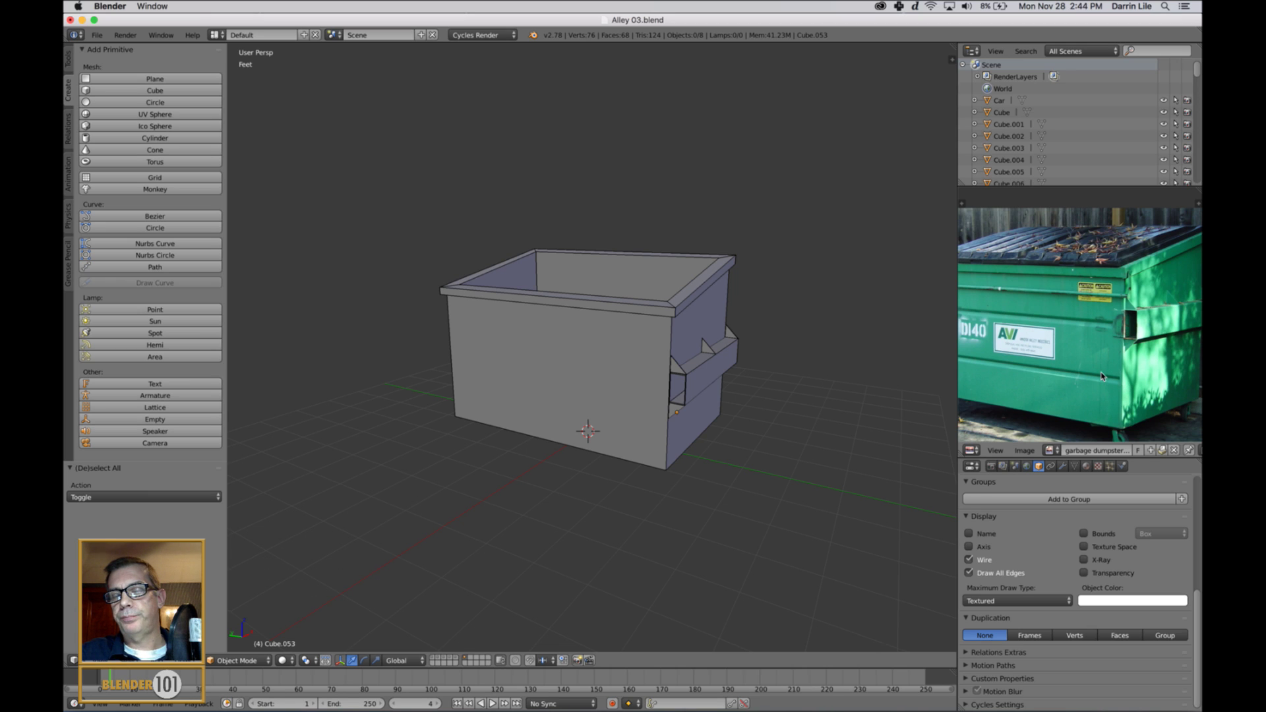
mouse_move(1088, 349)
middle_down()
mouse_move(1120, 337)
mouse_move(1100, 346)
middle_up()
scroll(1101, 346, down, 1)
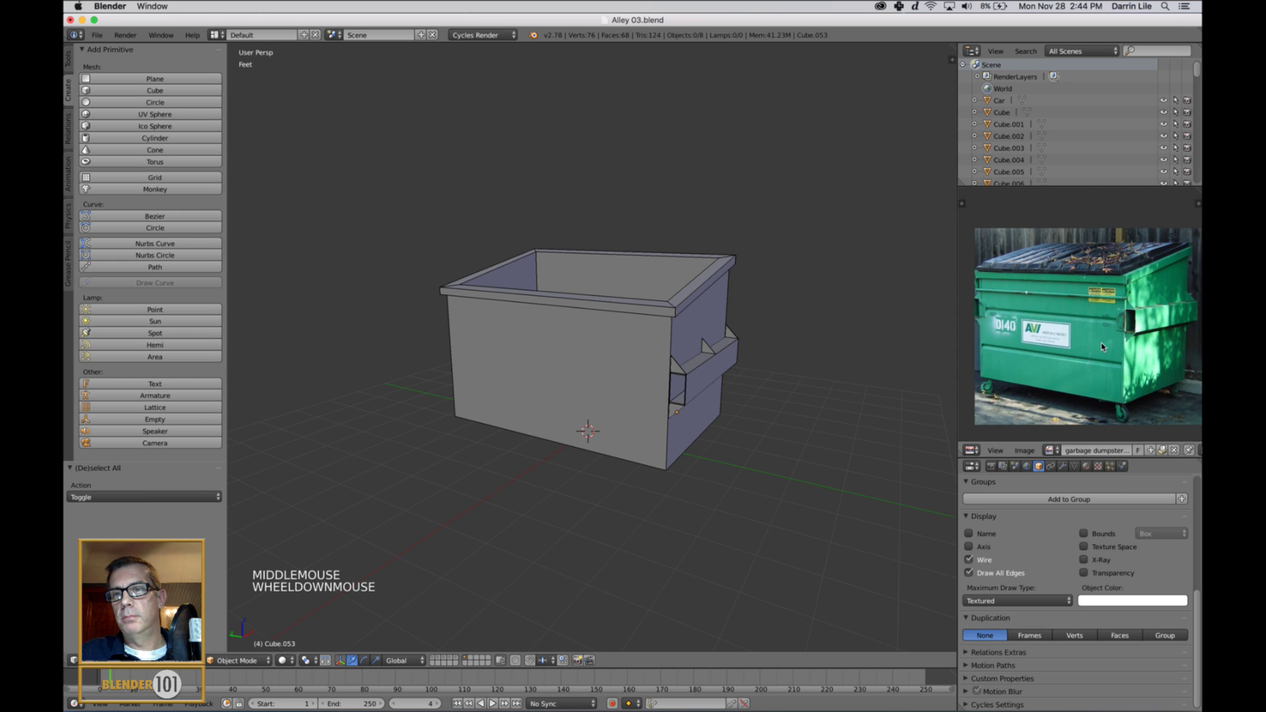
scroll(1103, 348, up, 1)
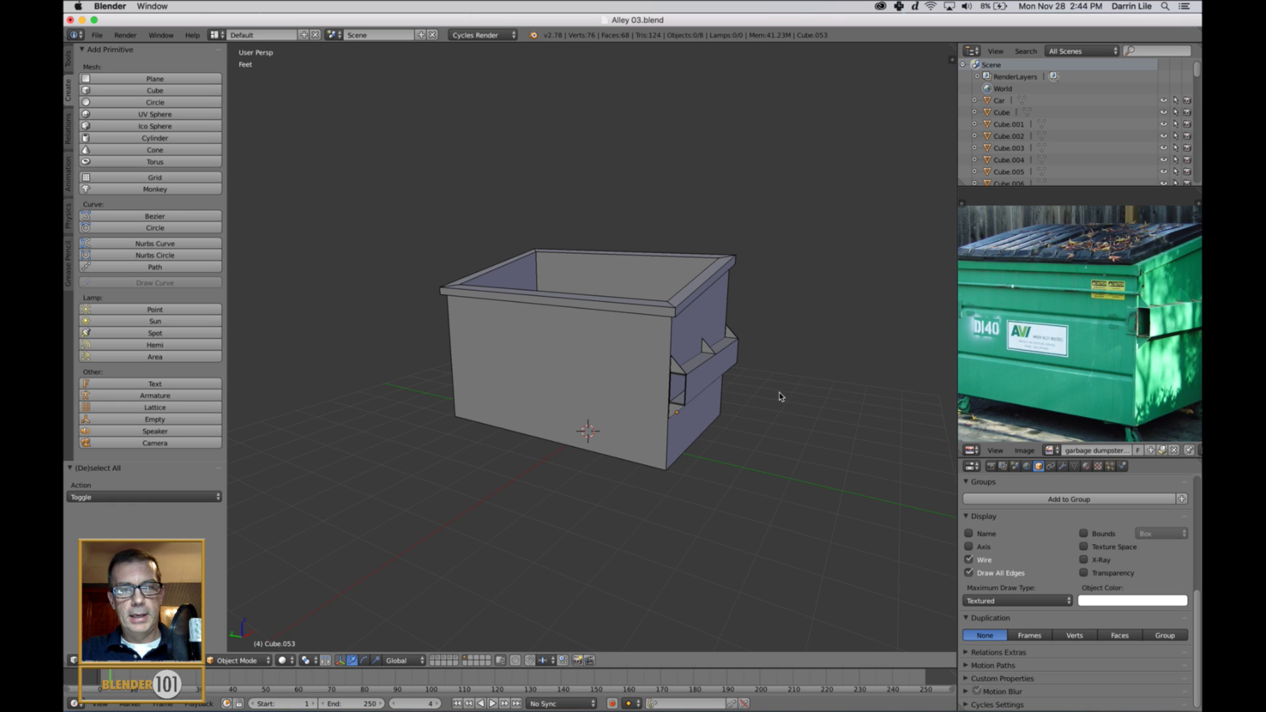
shift+middle_drag(780, 397, 788, 431)
scroll(772, 403, up, 2)
scroll(730, 390, up, 2)
scroll(838, 416, down, 1)
scroll(817, 422, down, 2)
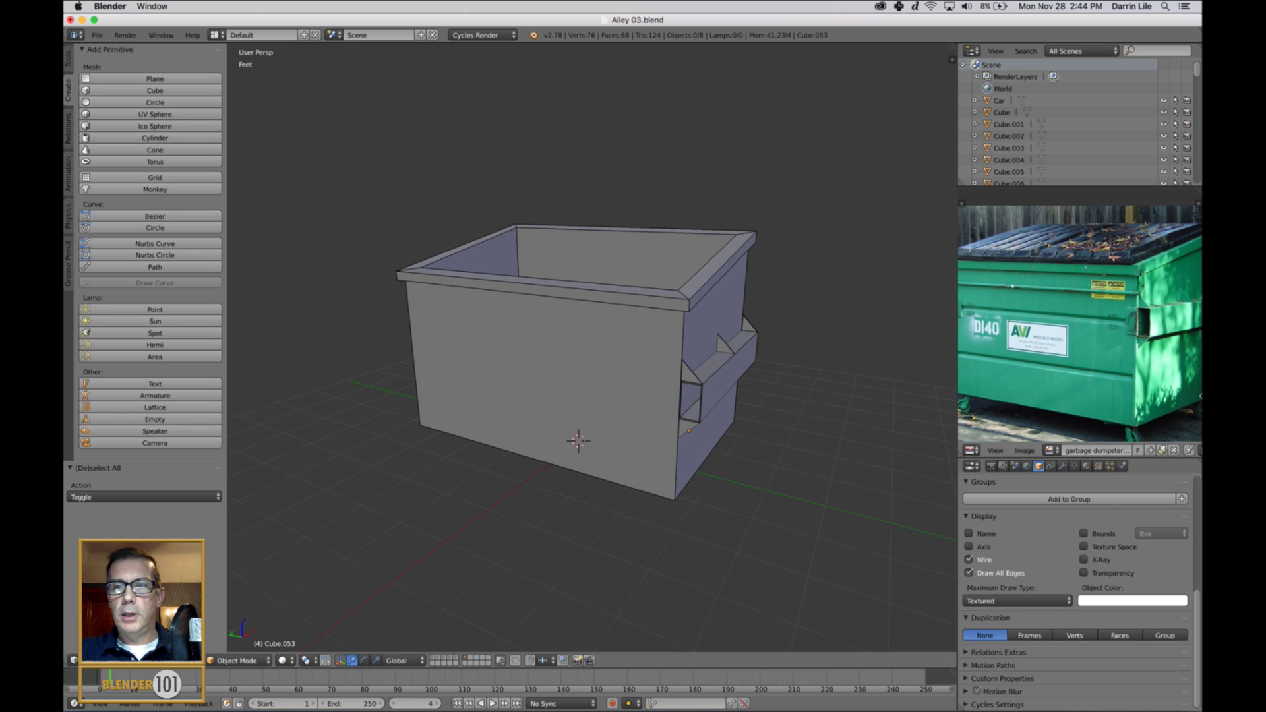
scroll(1118, 398, up, 3)
middle_drag(1117, 398, 1068, 373)
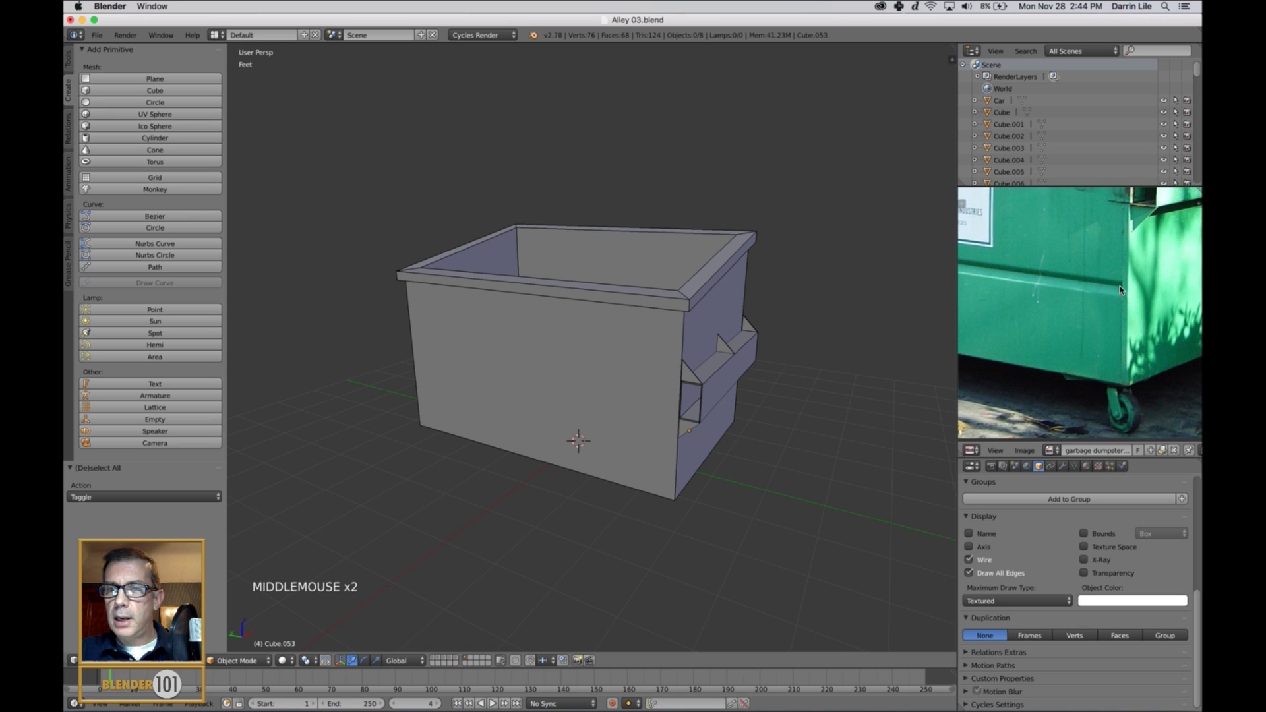
scroll(1086, 280, down, 3)
middle_drag(1088, 277, 1089, 313)
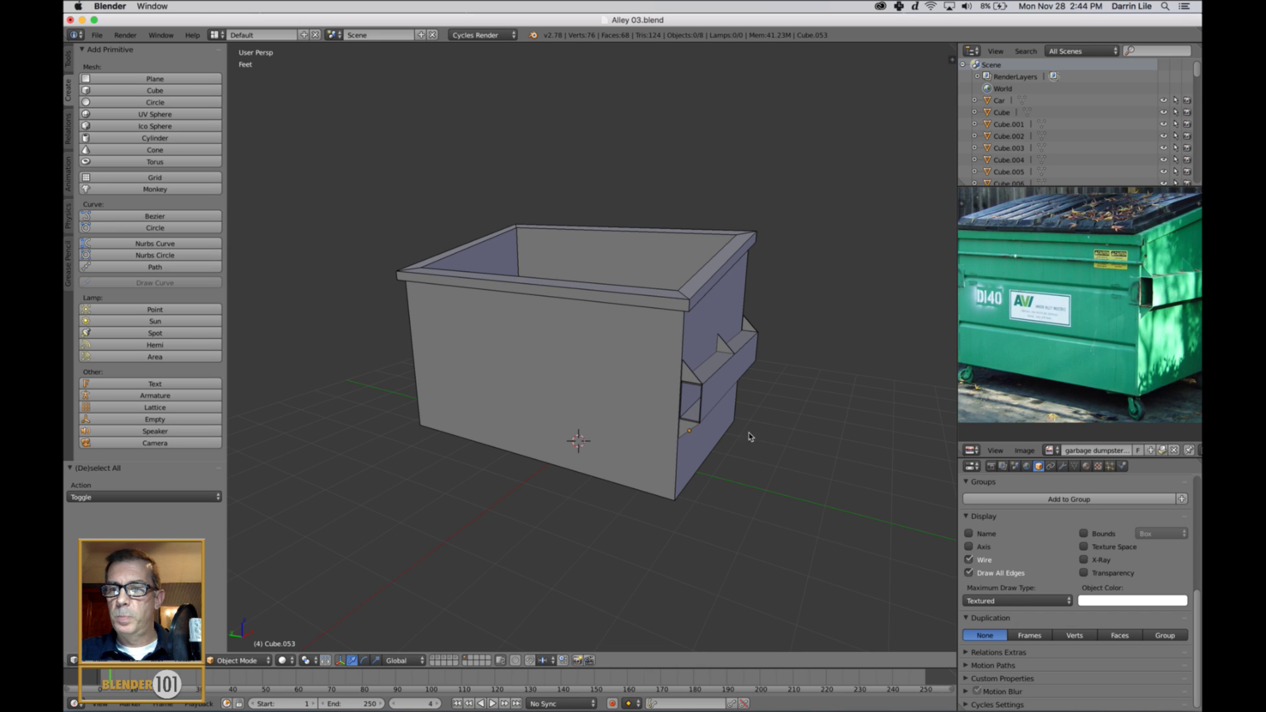
middle_drag(660, 457, 685, 327)
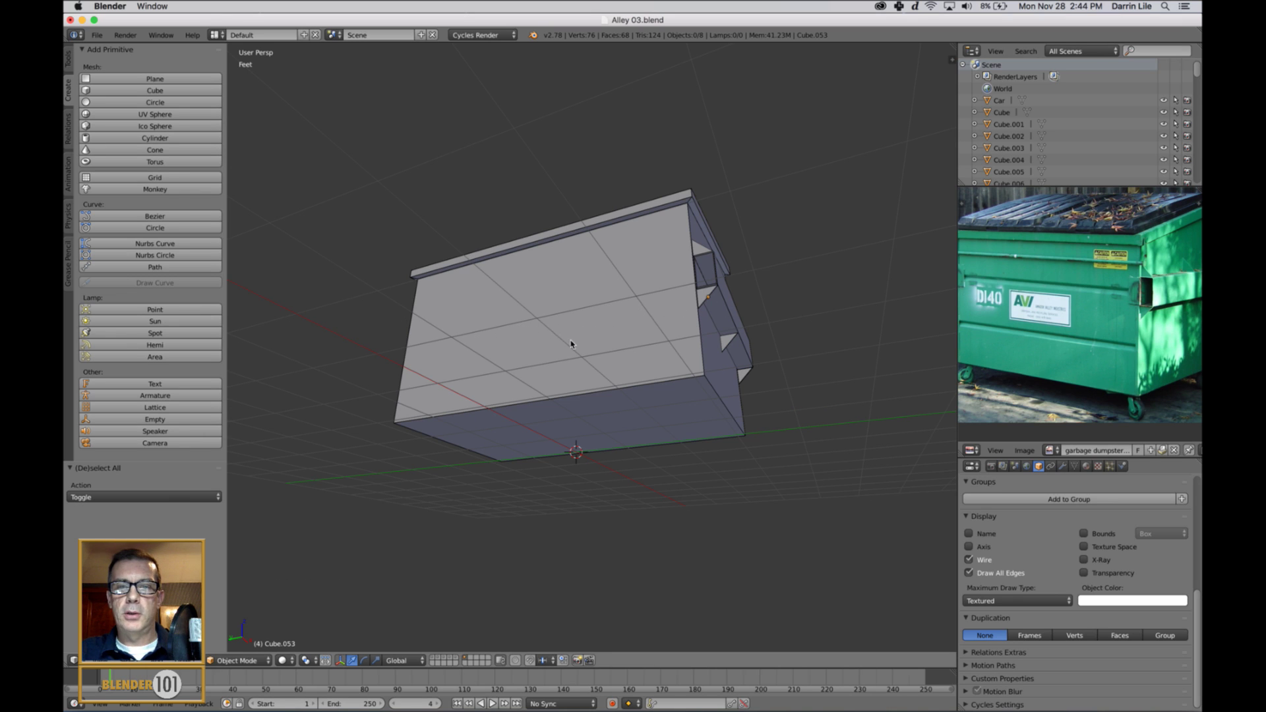
middle_drag(571, 343, 585, 354)
middle_drag(616, 383, 595, 388)
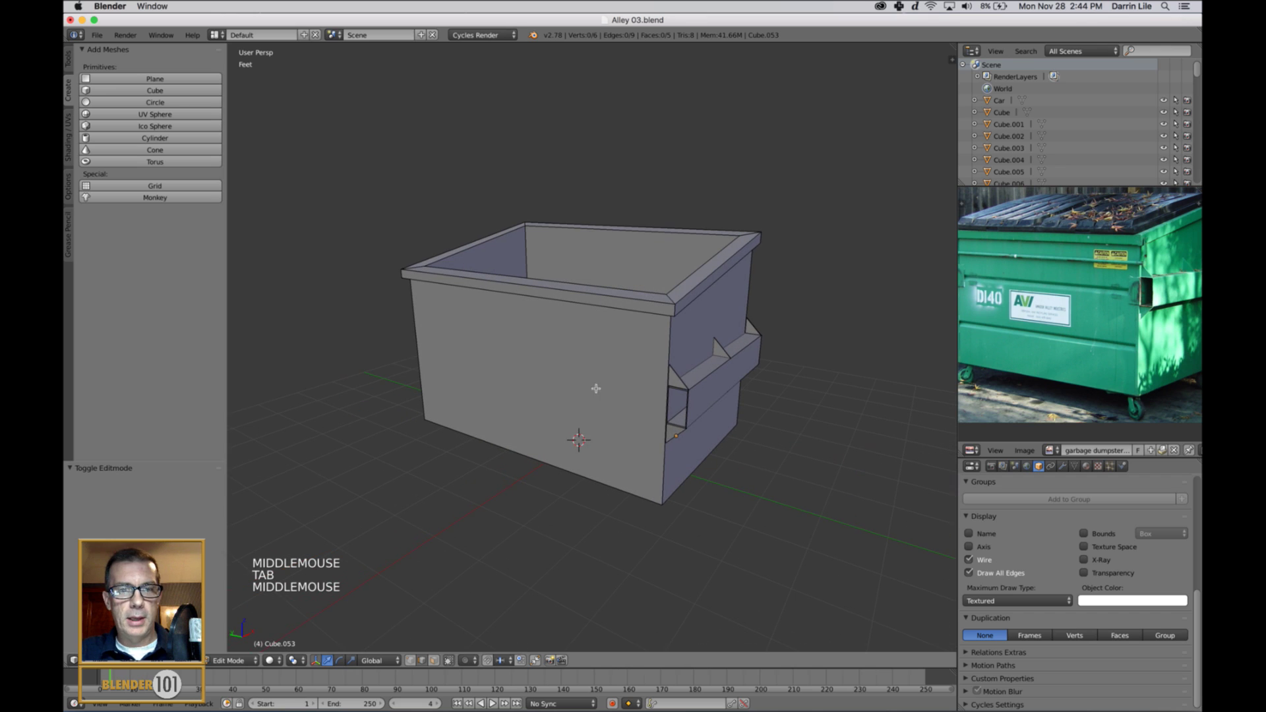
key(ctrl+Tab)
click(594, 387)
right_click(594, 388)
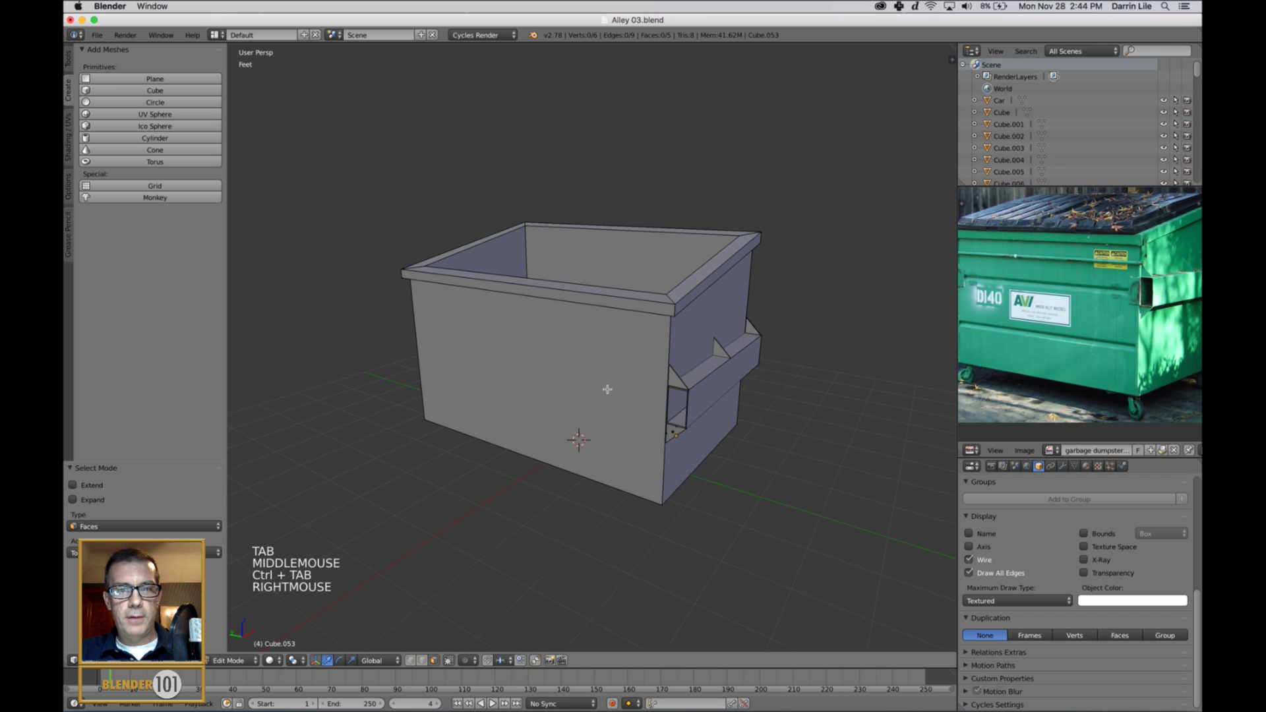
middle_drag(585, 400, 597, 409)
key(a)
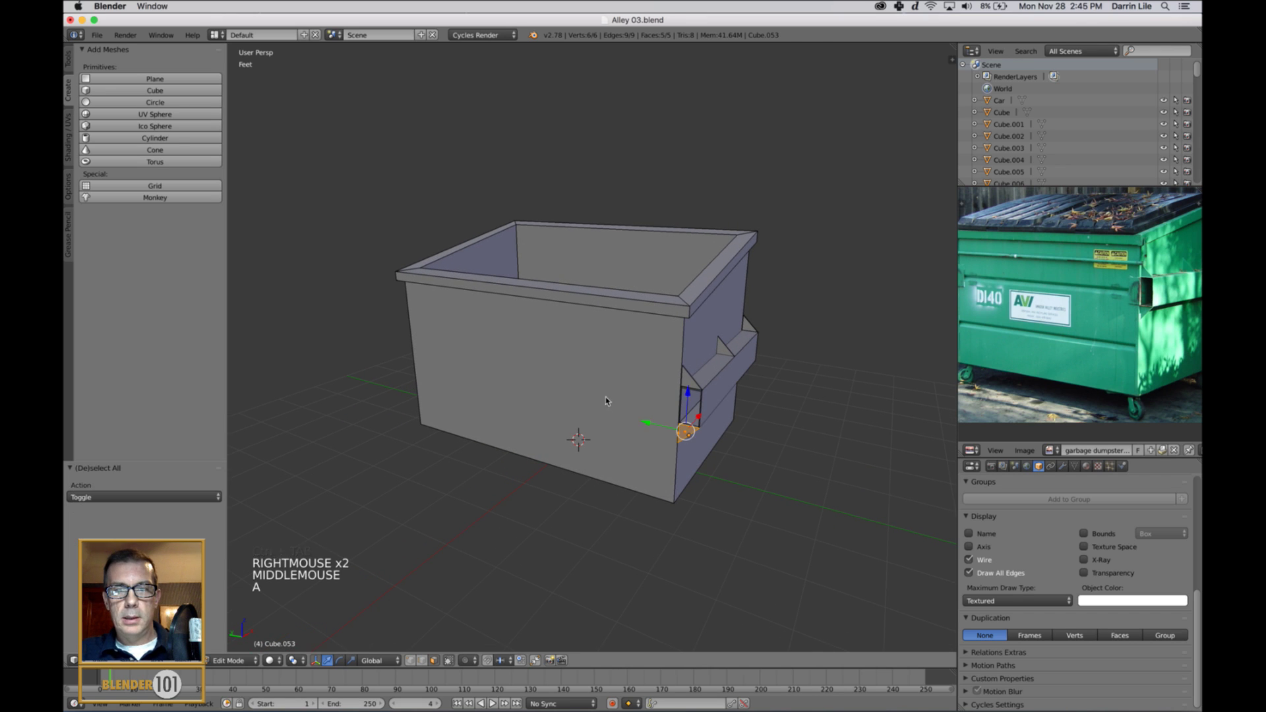
key(Tab)
Separate the dumpster body's long front face and bottom face into their own object, and return to object mode
right_click(599, 396)
key(Tab)
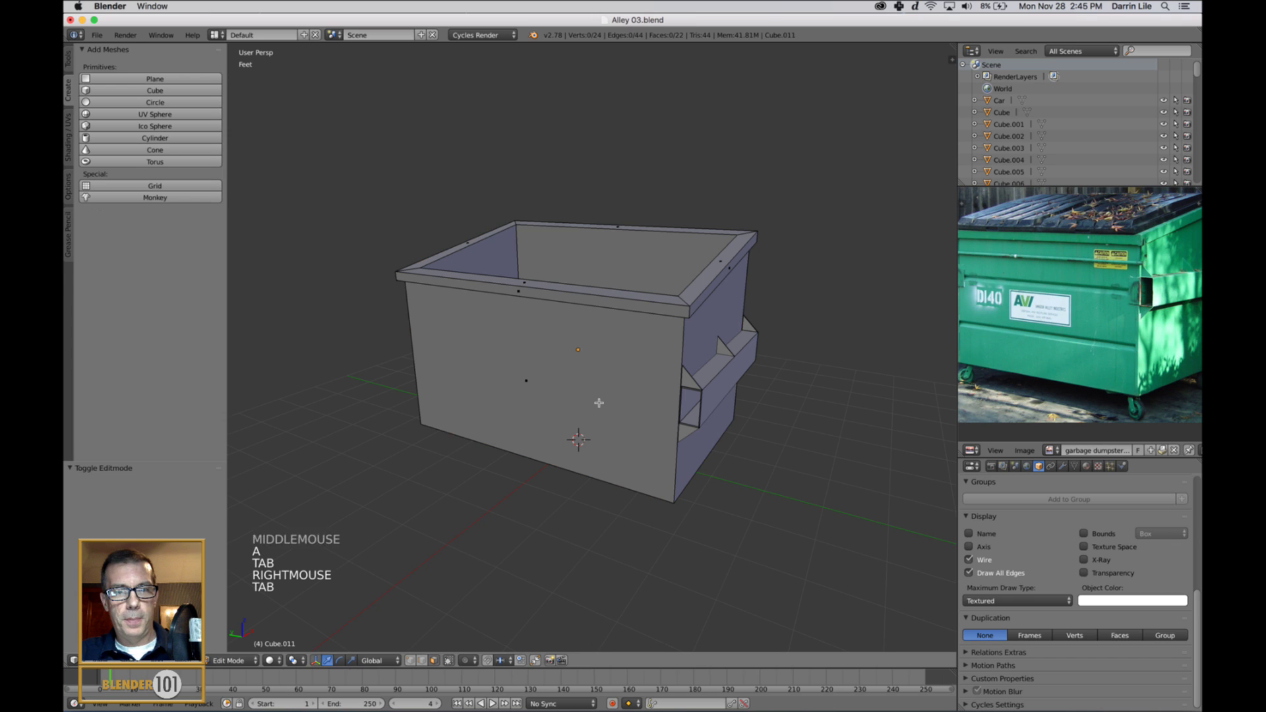
key(ctrl+Tab)
click(555, 398)
right_click(554, 406)
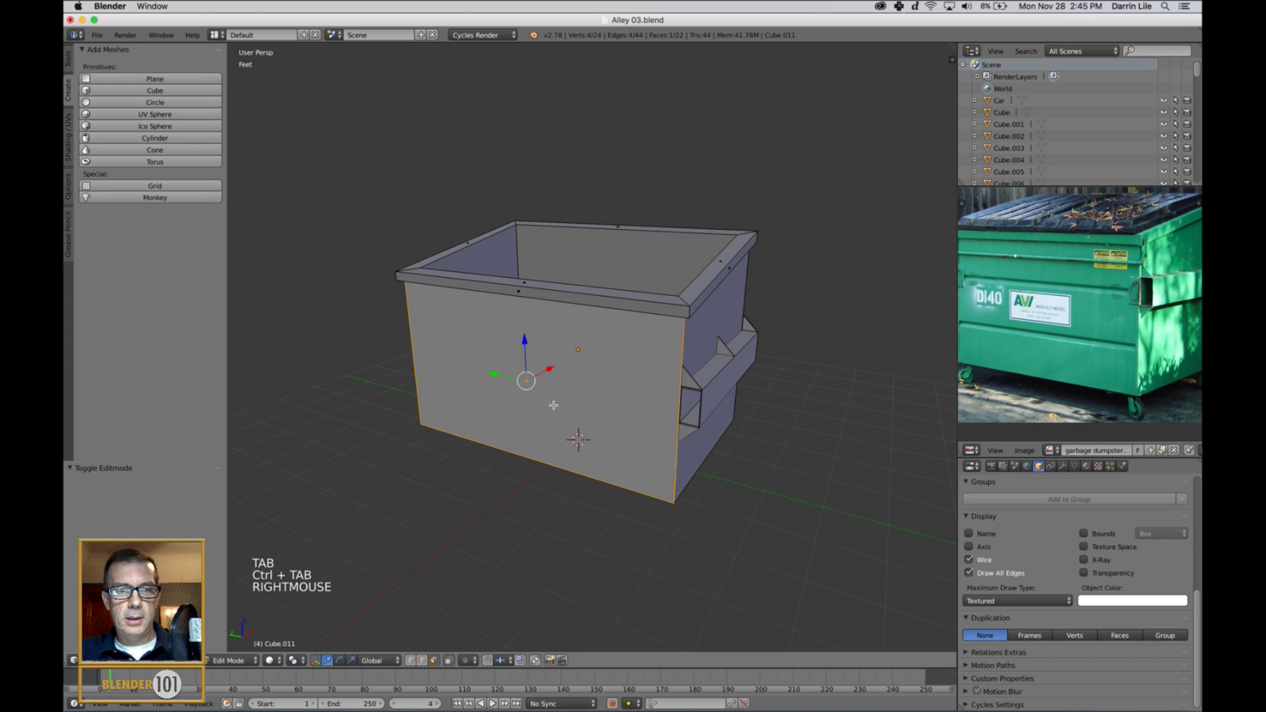
middle_drag(559, 411, 564, 378)
shift+right_click(586, 422)
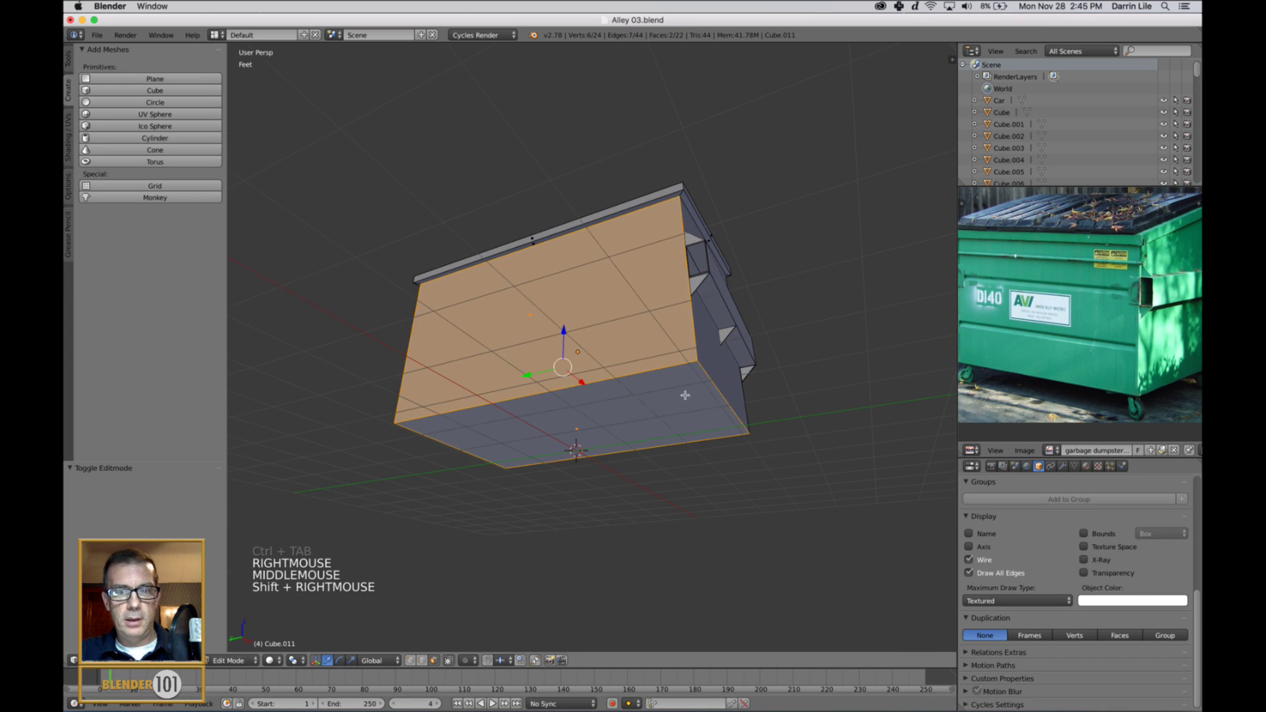
middle_drag(586, 422, 684, 428)
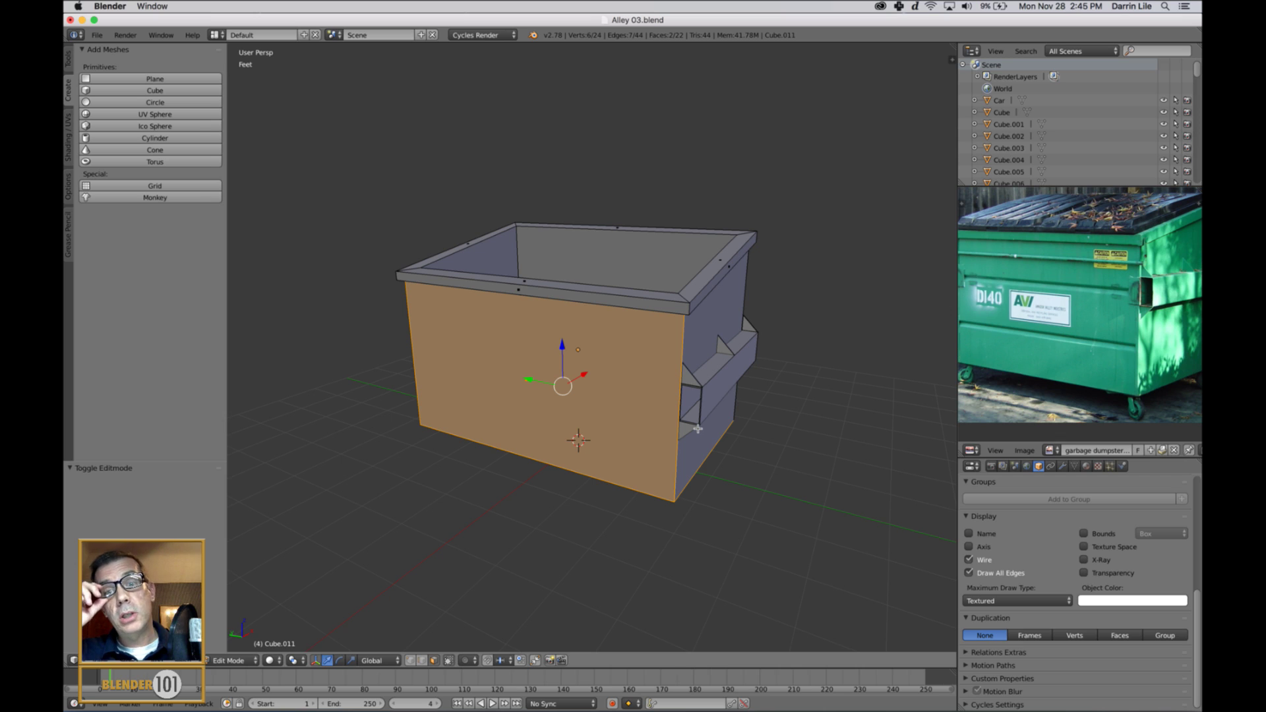
key(p)
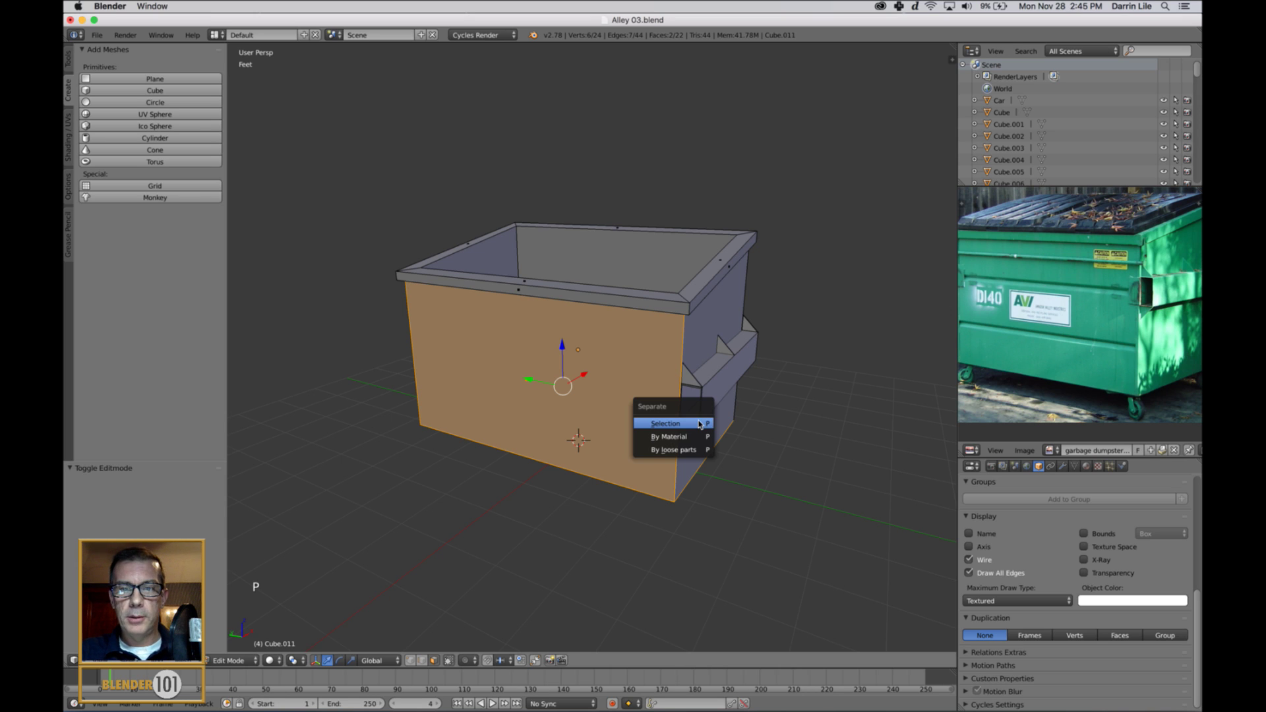
click(698, 423)
key(Tab)
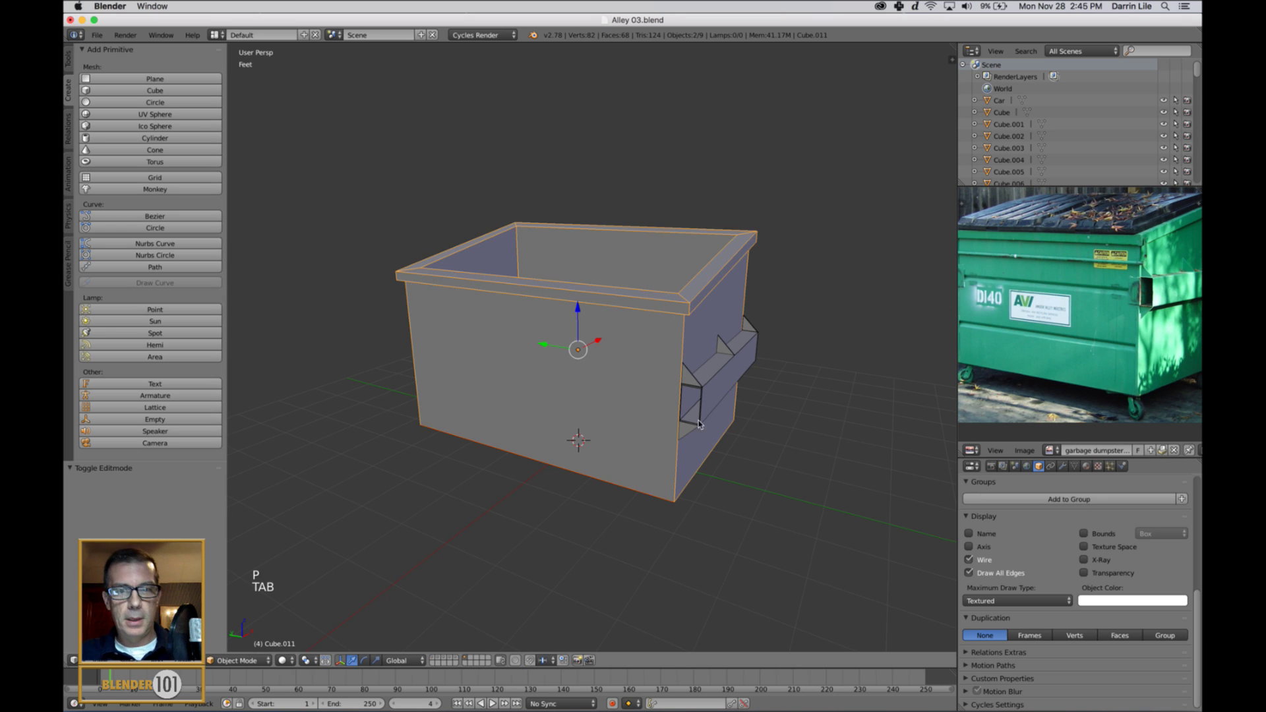
Move the front face of the separated panel object inward along X by about 189 thou, and return to object mode
right_click(619, 422)
middle_drag(621, 431, 723, 468)
scroll(721, 468, up, 2)
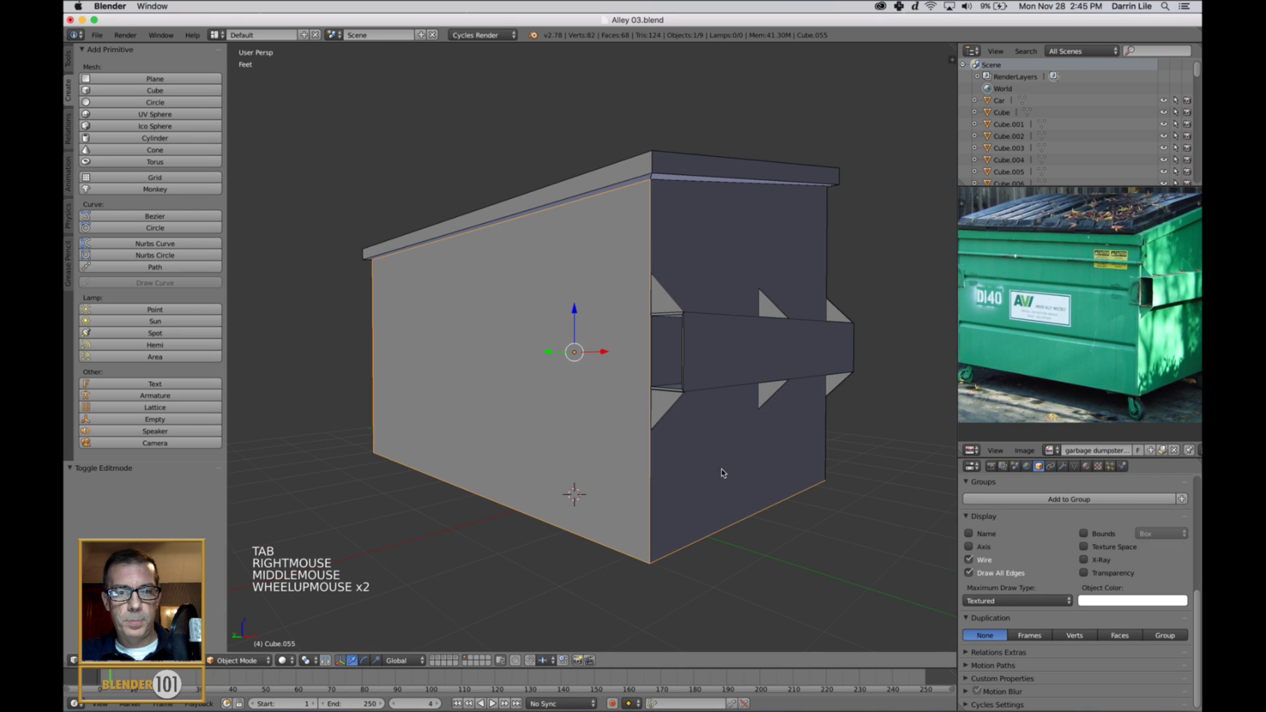
key(Tab)
right_click(567, 432)
middle_drag(610, 437, 601, 435)
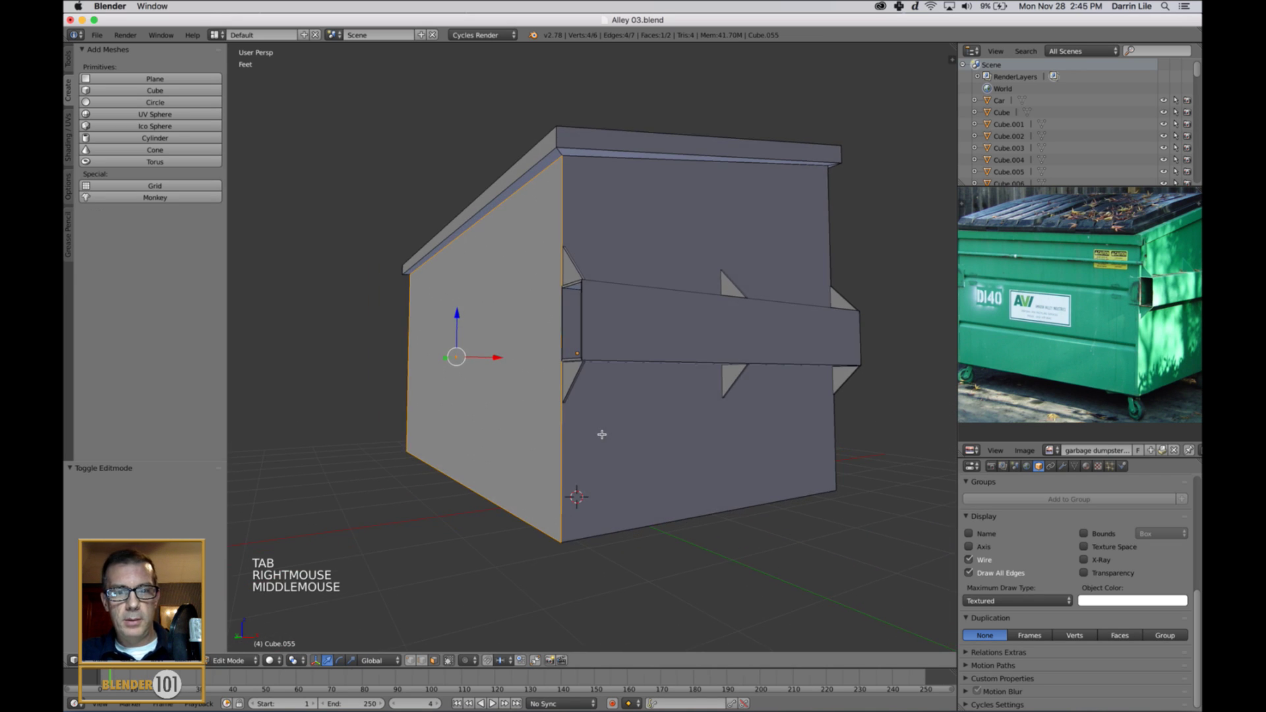
drag(503, 367, 503, 366)
middle_drag(517, 524, 571, 498)
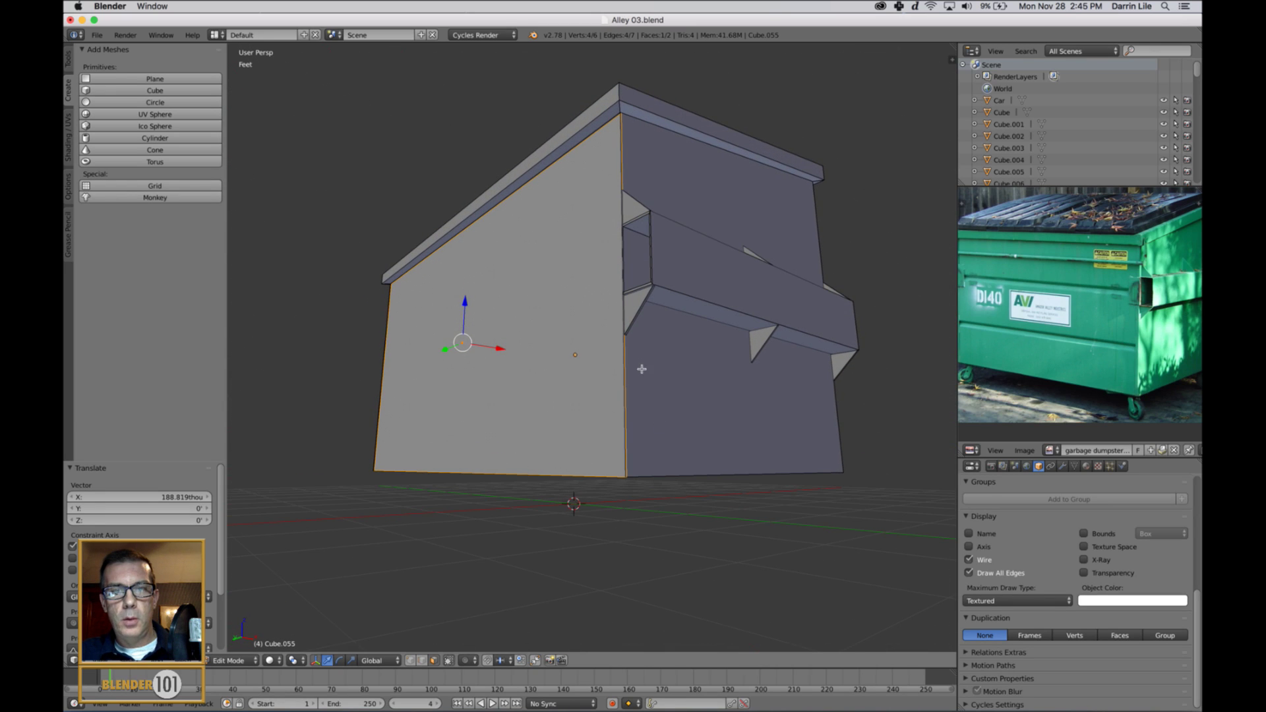
middle_drag(642, 369, 649, 394)
key(Tab)
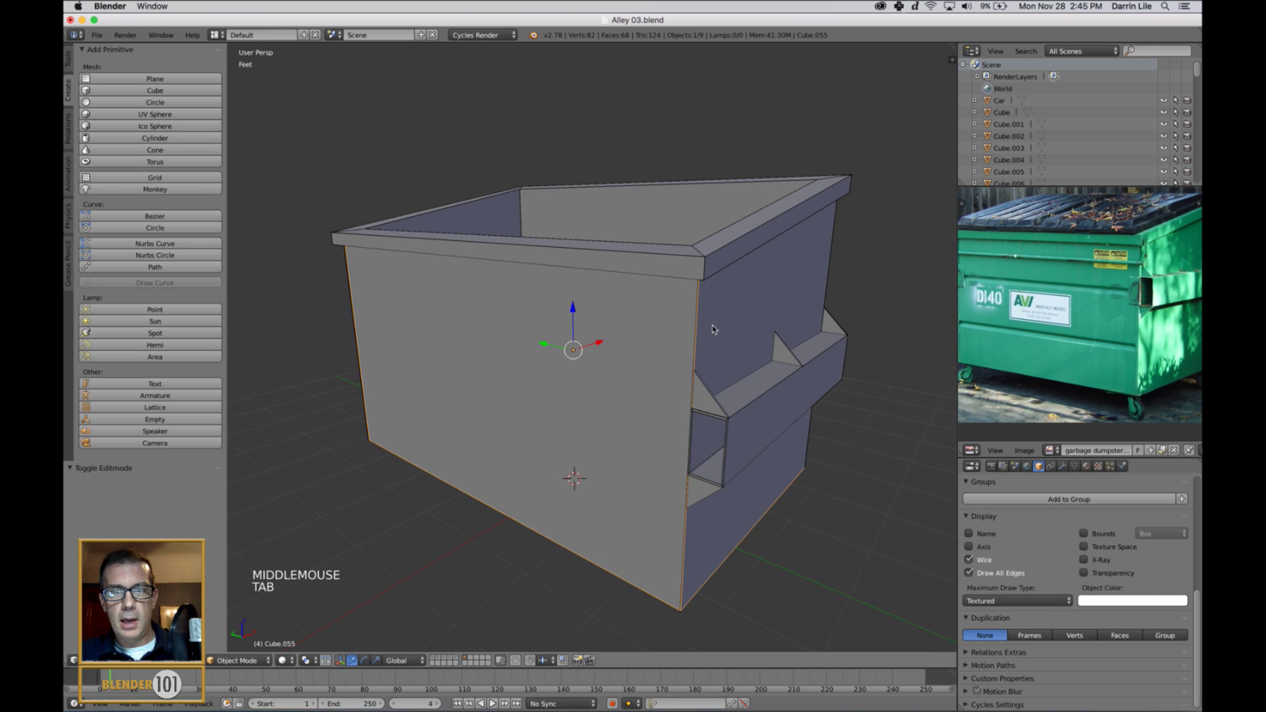
In the dumpster body's mesh, switch to edge selection and select both vertical edges bordering the front opening
right_click(712, 325)
key(Tab)
key(ctrl+Tab)
click(693, 320)
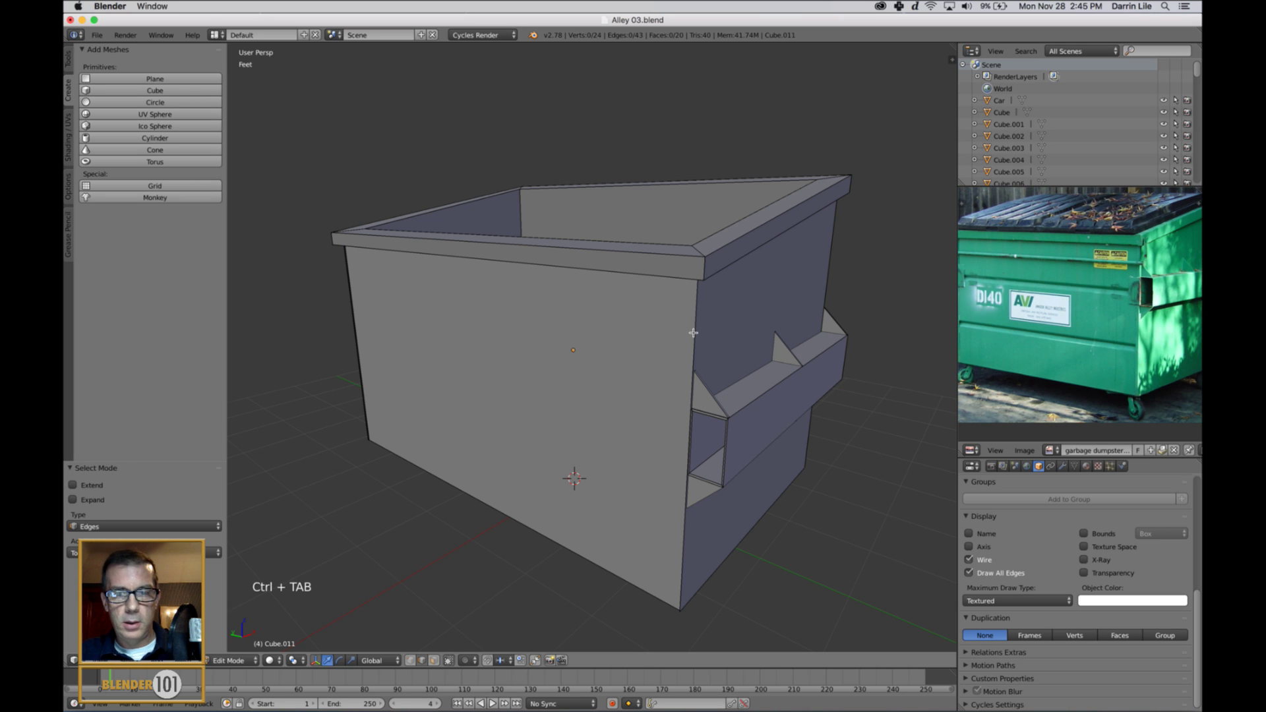
right_click(693, 333)
middle_drag(692, 333, 688, 378)
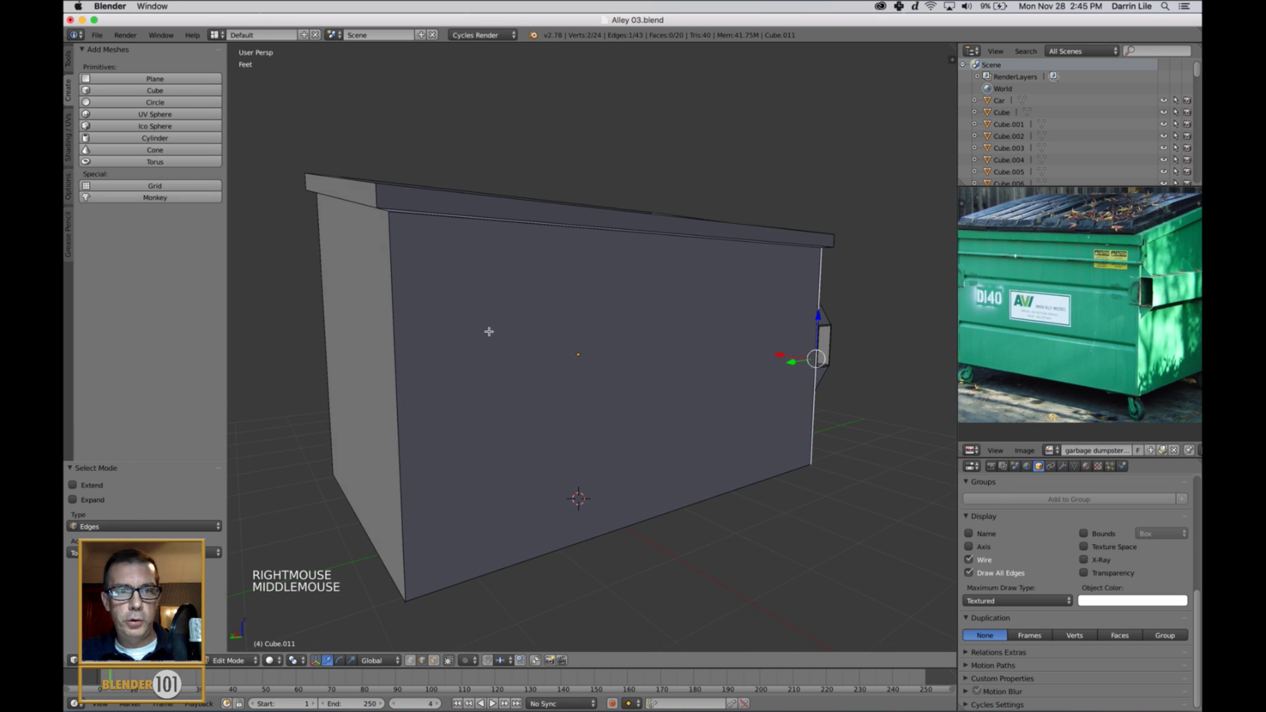
shift+right_click(394, 341)
middle_drag(549, 424, 491, 419)
scroll(494, 415, up, 2)
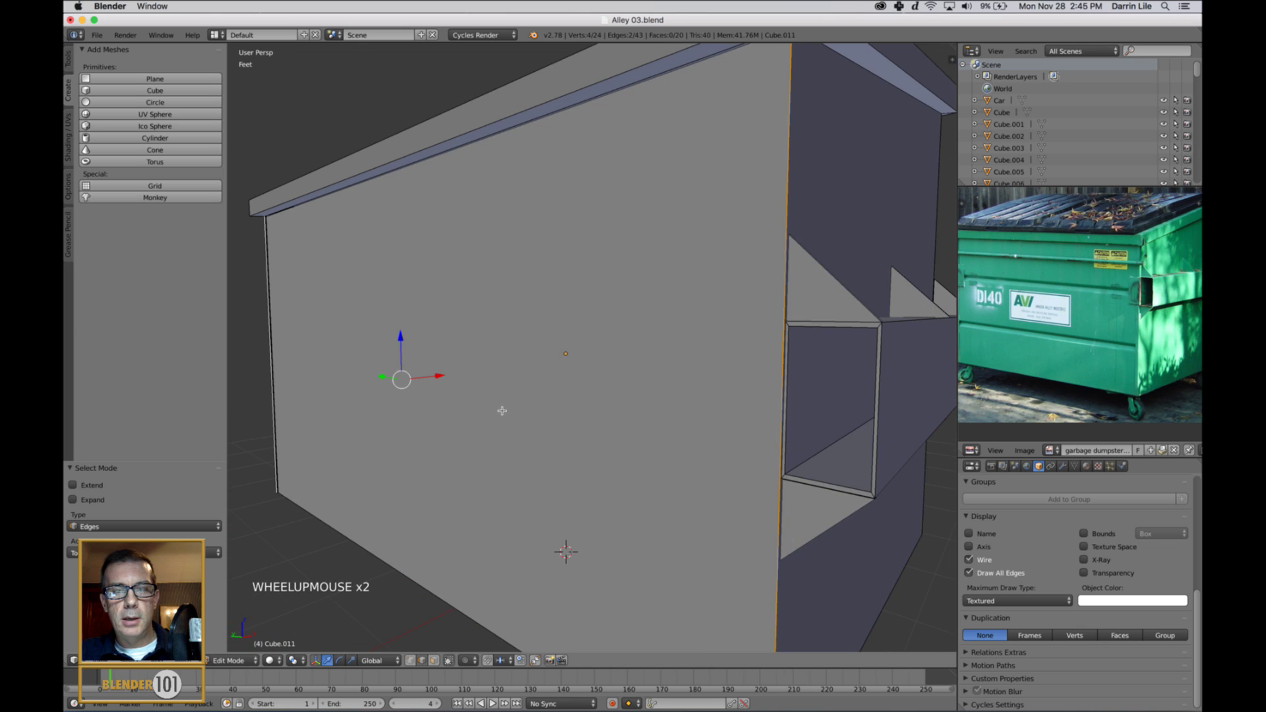
shift+middle_drag(571, 444, 533, 447)
scroll(645, 432, down, 2)
middle_drag(645, 432, 701, 497)
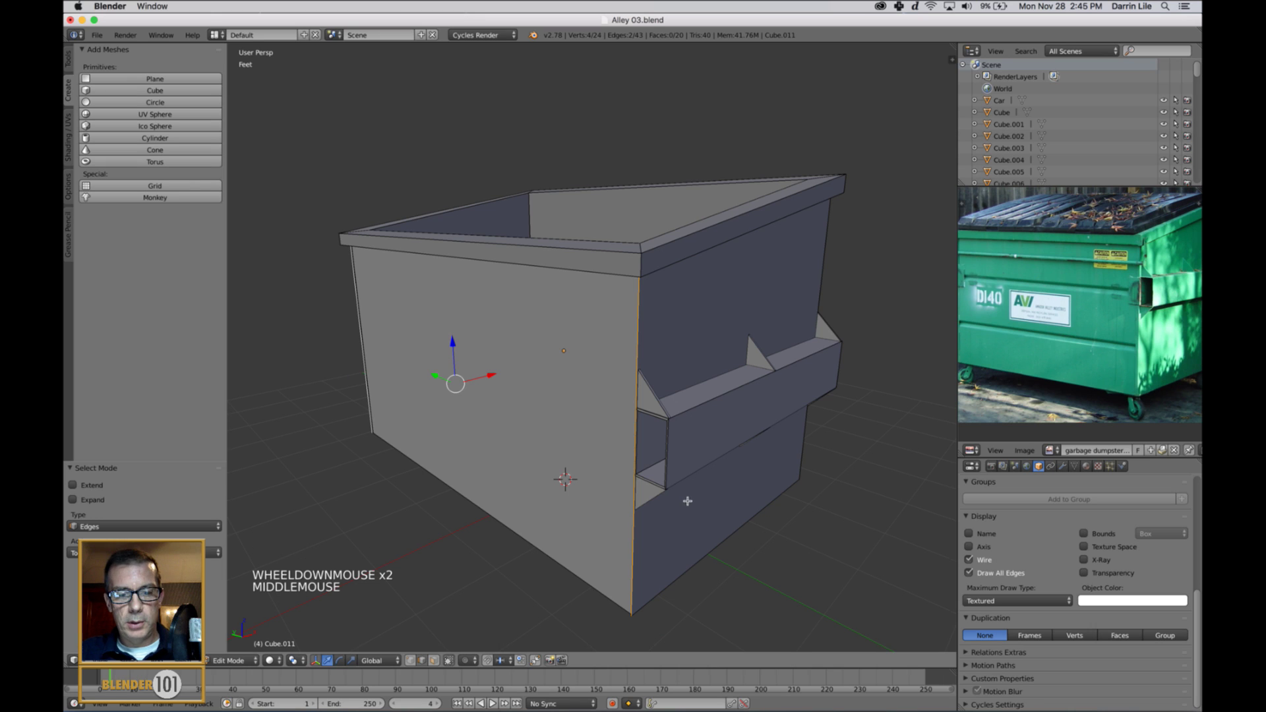
Extrude the two vertical front edges in place and scale the new edges along Y to about 0.986
key(e)
key(e)
click(746, 545)
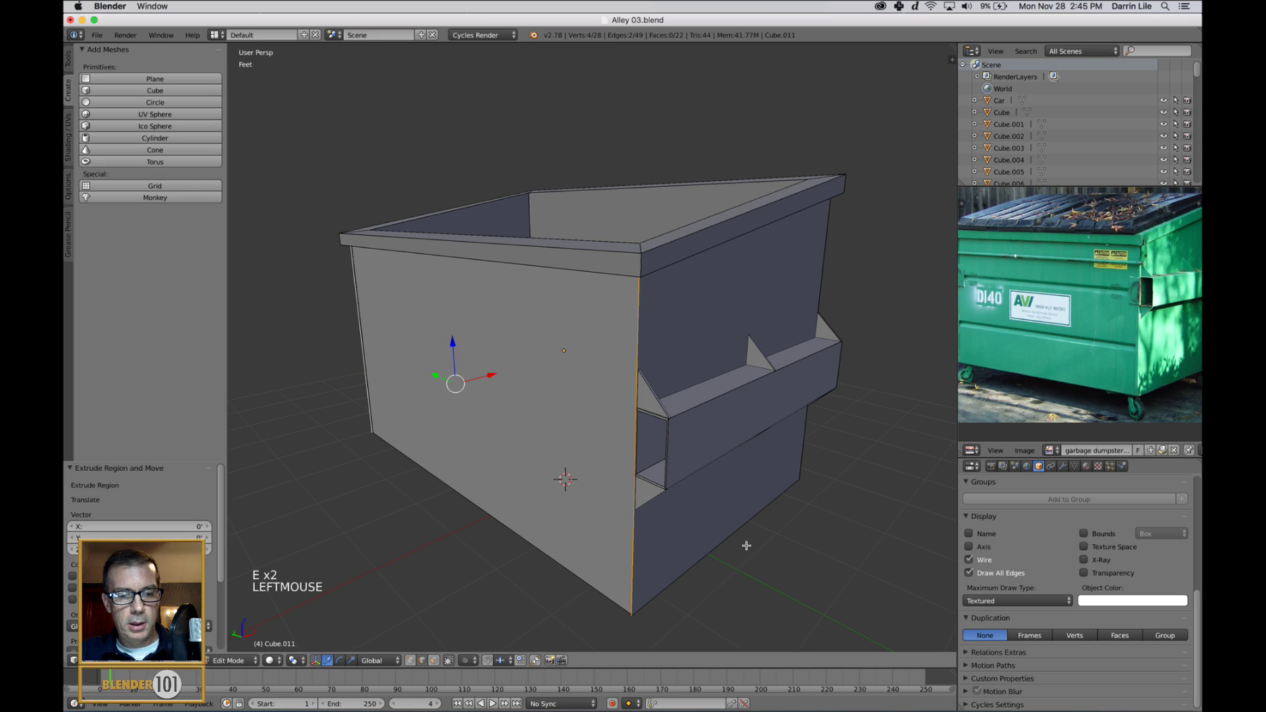
key(s)
key(s)
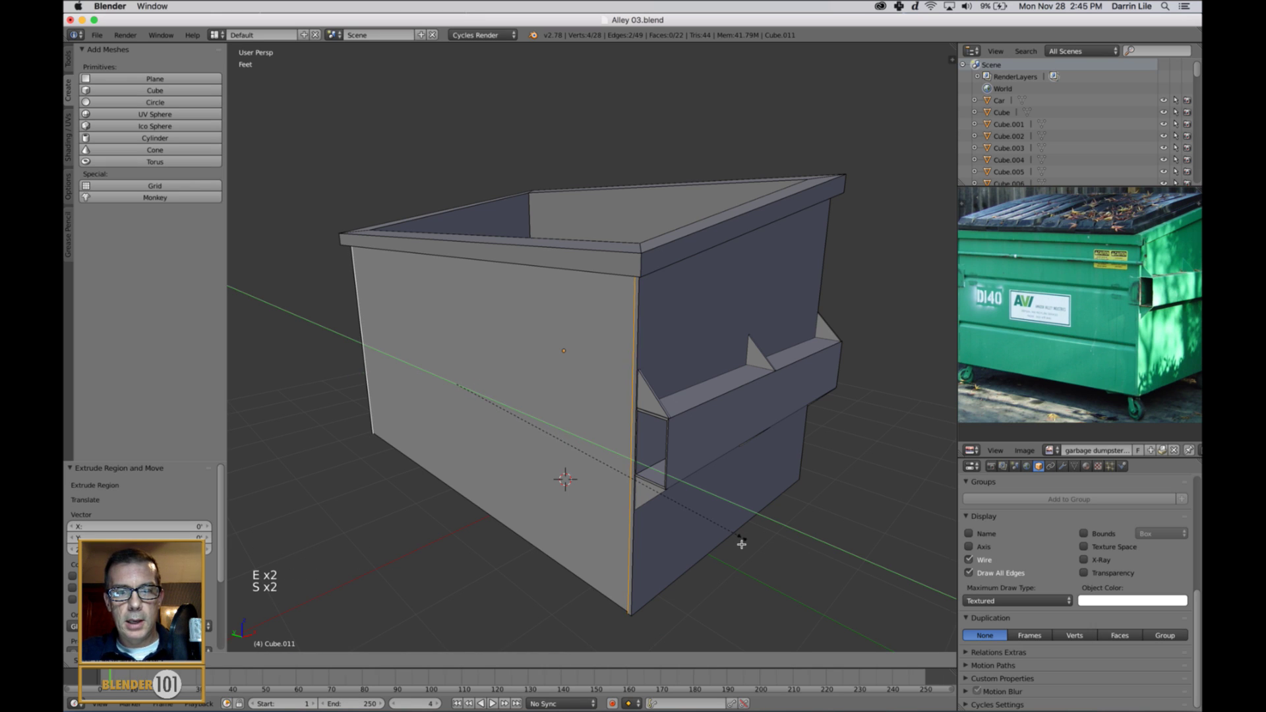
click(741, 546)
Extrude the two edges again and move them inward along X toward the recessed front panel, and return to object mode
middle_drag(684, 546, 753, 542)
key(e)
key(e)
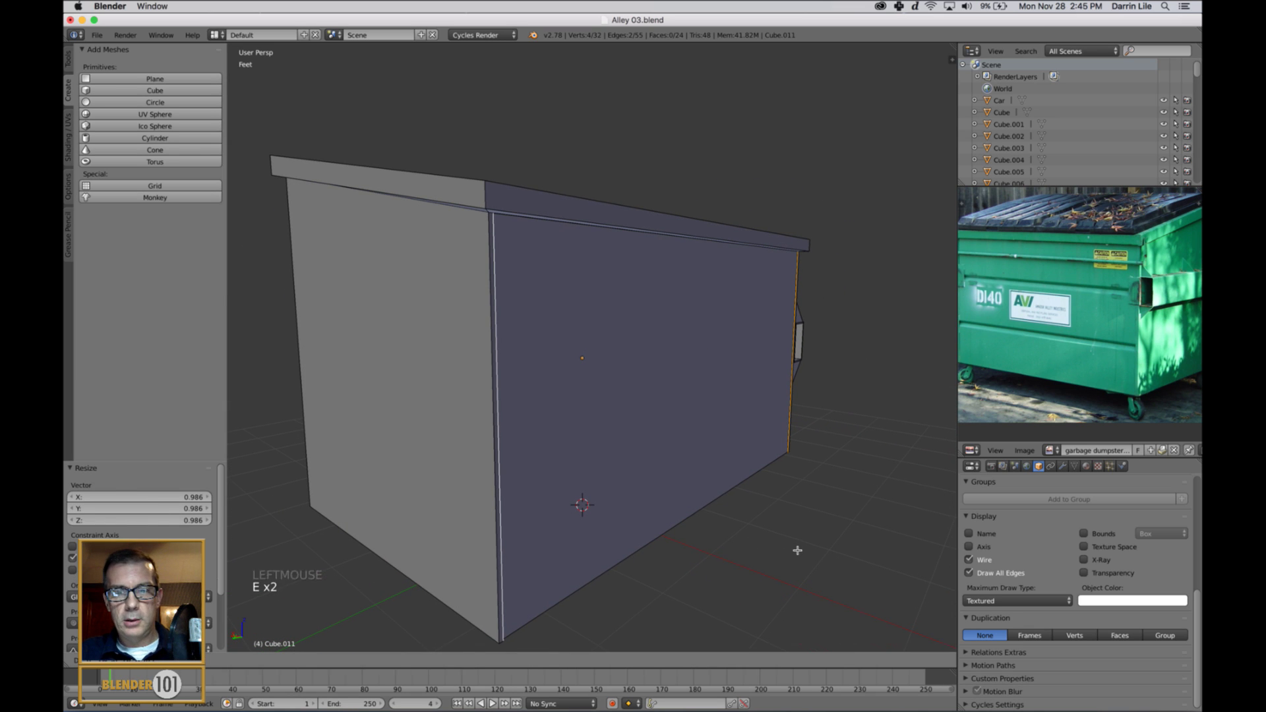
click(797, 550)
drag(665, 381, 666, 385)
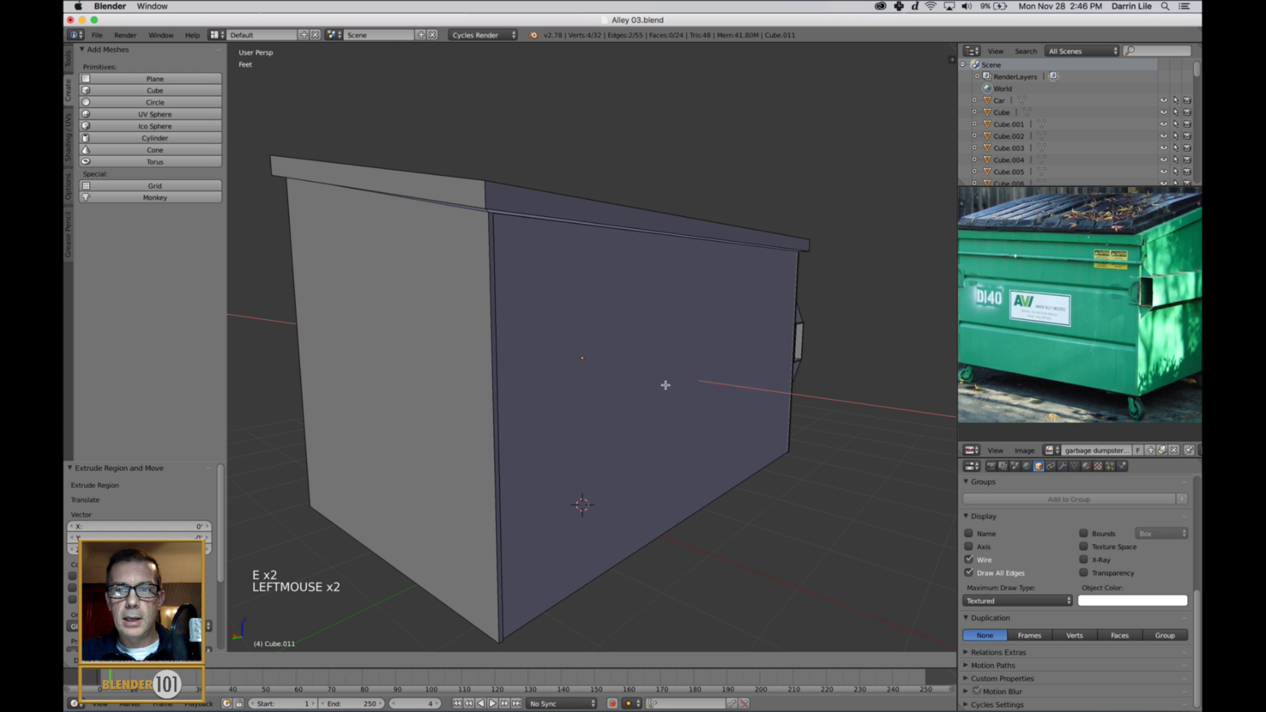
key(a)
key(Tab)
Move the body's long front edge beneath the rim inward along X by about 254 thou, and leave edit mode
middle_drag(774, 455, 718, 427)
scroll(716, 415, up, 3)
shift+middle_drag(699, 327, 671, 416)
right_click(592, 263)
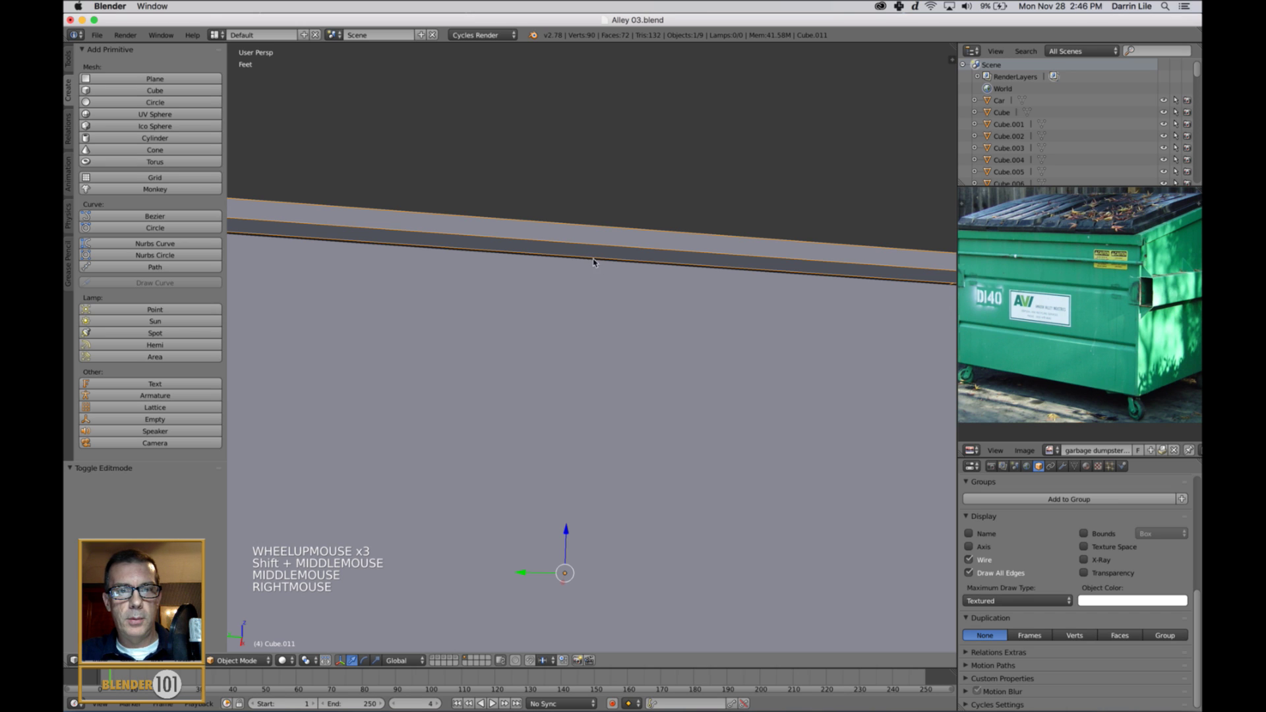
key(Tab)
right_click(592, 259)
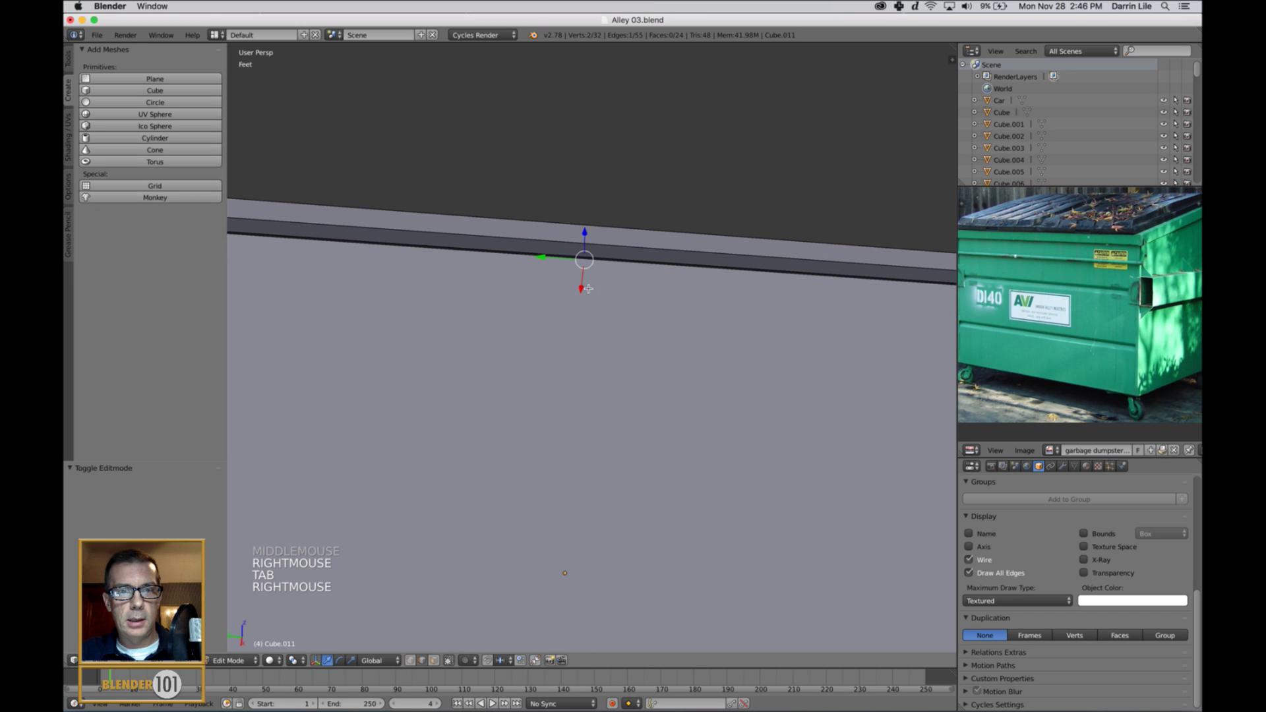
right_click(593, 259)
middle_drag(593, 260, 627, 299)
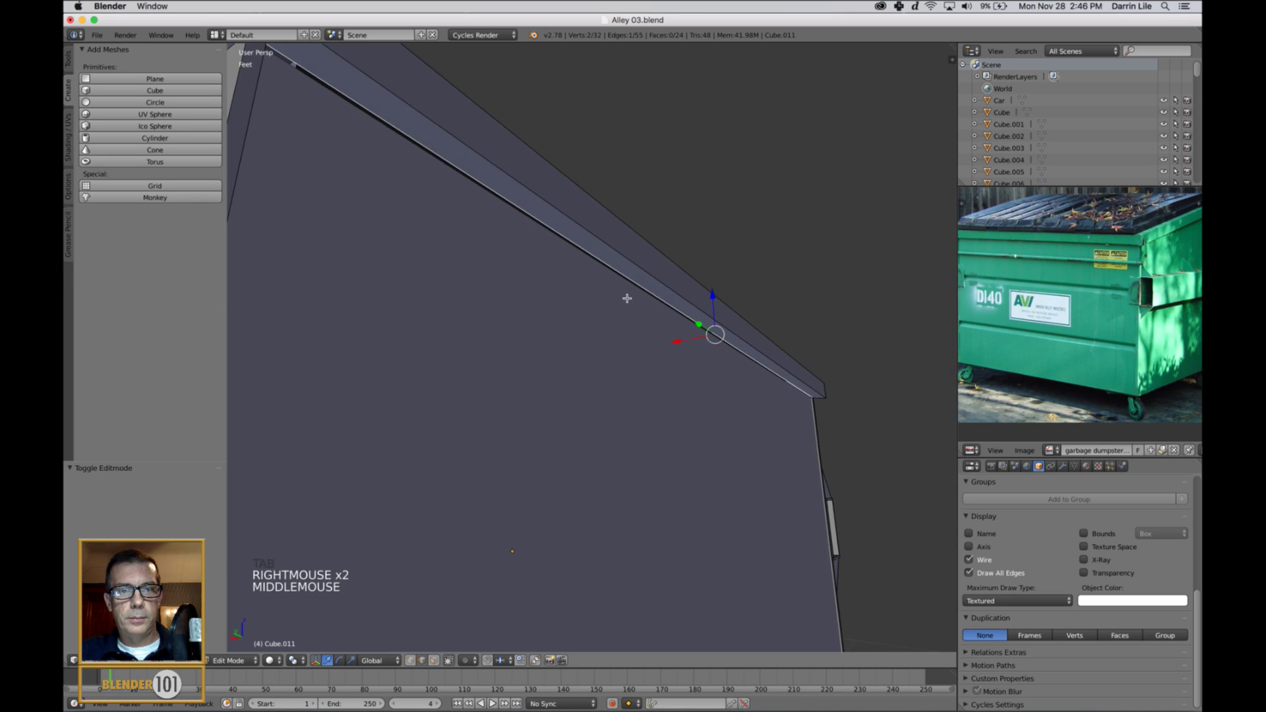
drag(671, 345, 671, 352)
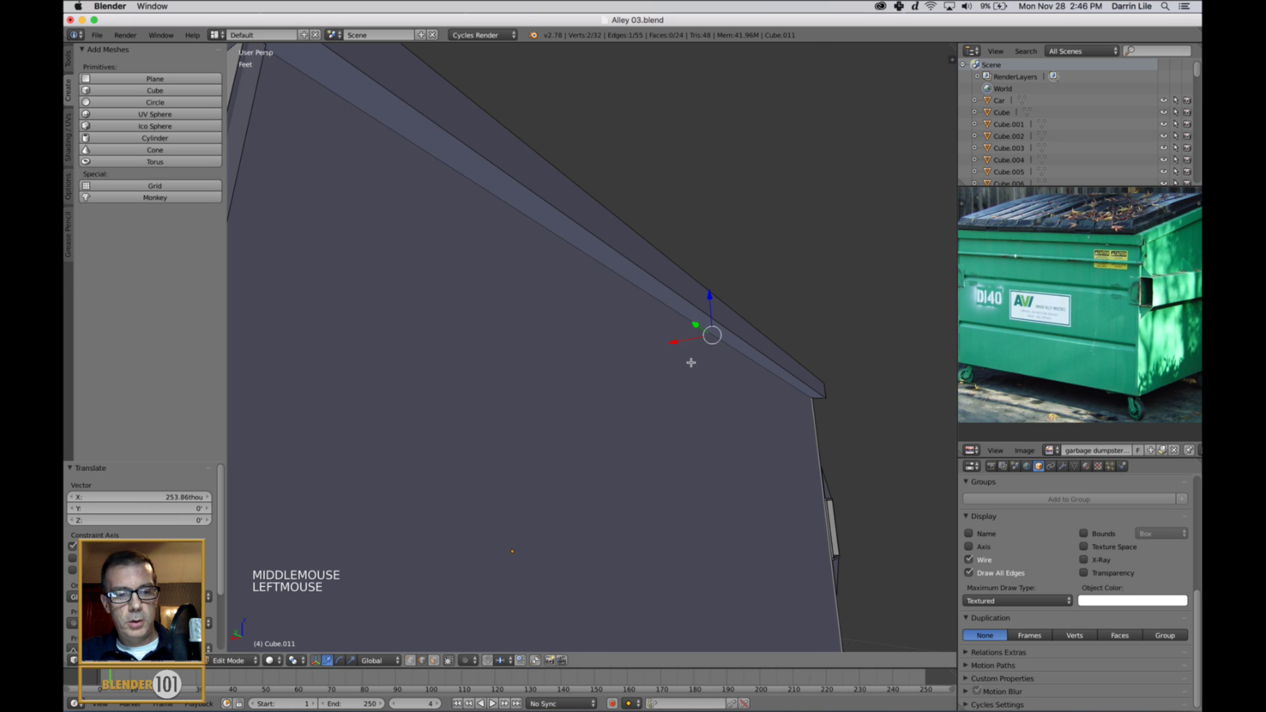
key(Tab)
Examine the front panel beside the side bracket in the reference photo and compare it with the model's front
scroll(713, 380, down, 4)
middle_drag(712, 385, 665, 437)
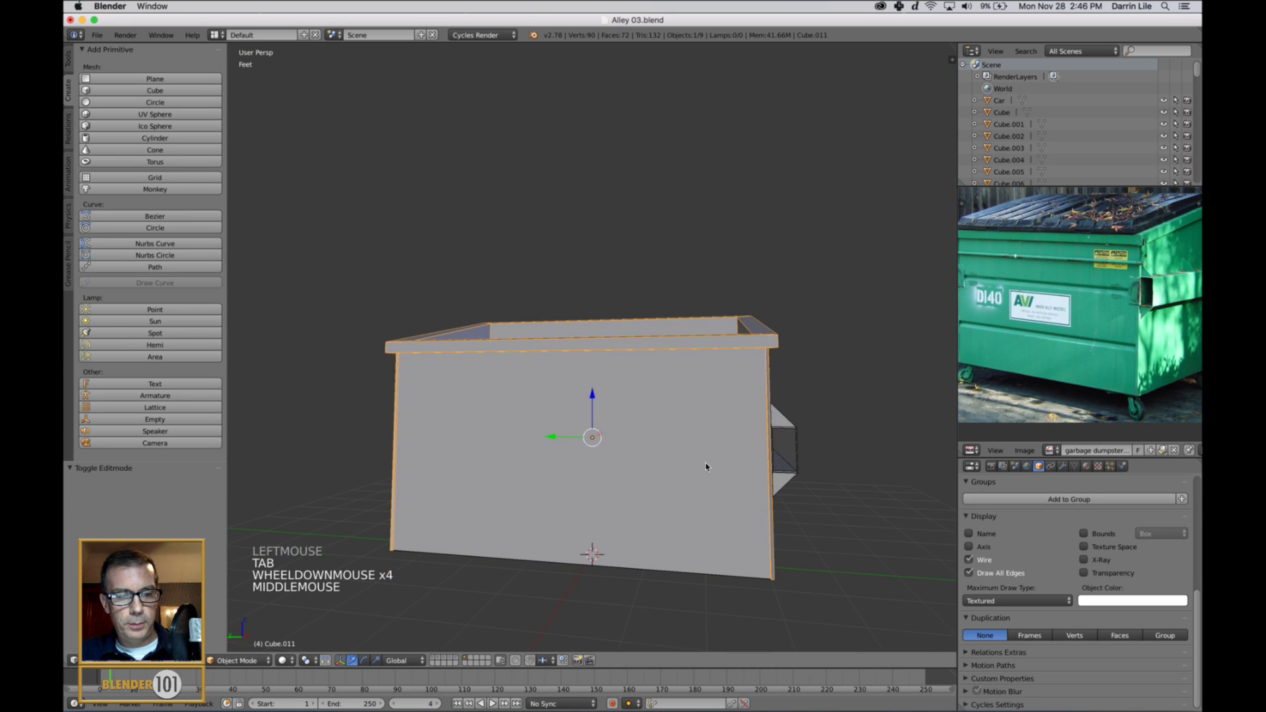
key(Tab)
middle_drag(799, 531, 705, 490)
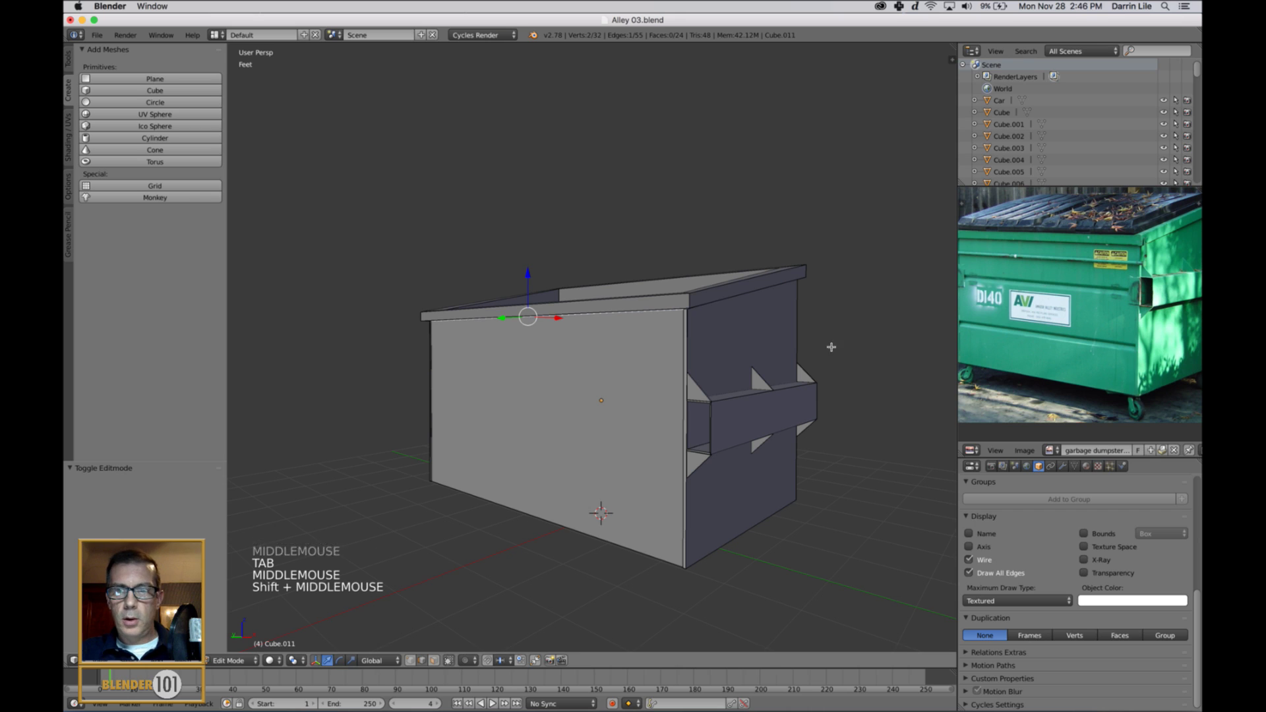
scroll(1178, 339, up, 3)
middle_drag(1177, 340, 1105, 330)
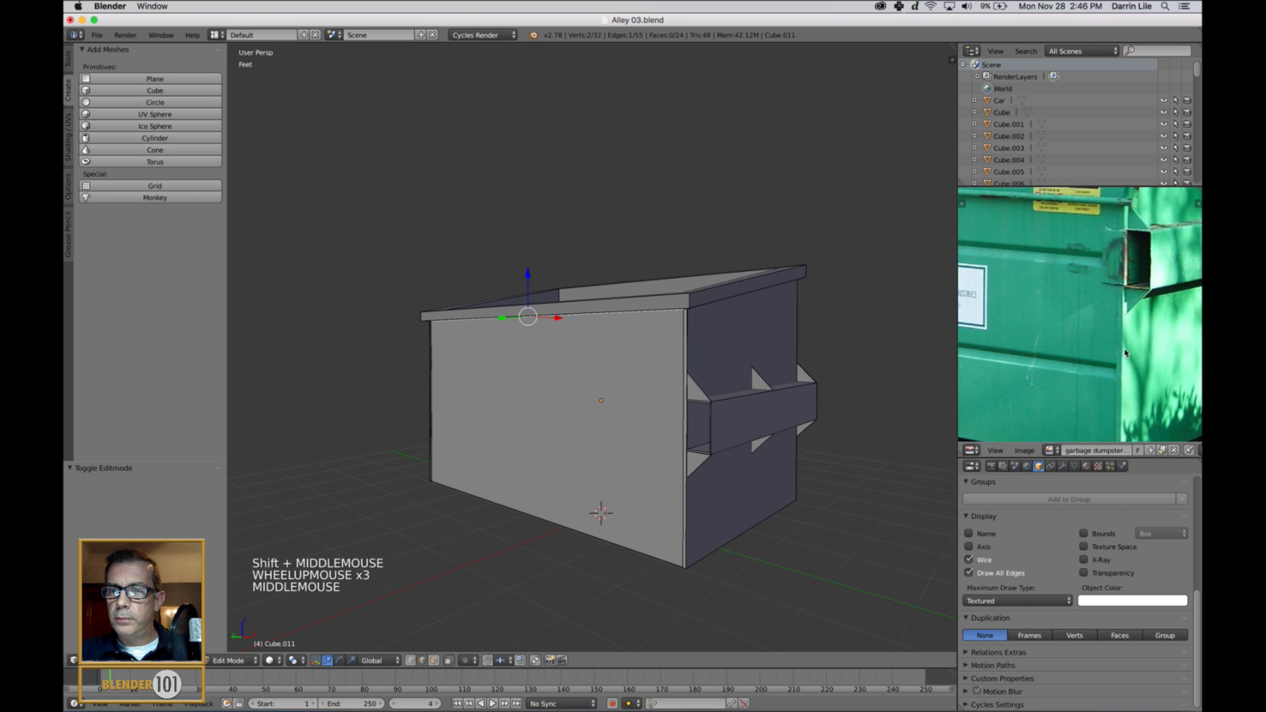
scroll(697, 399, up, 2)
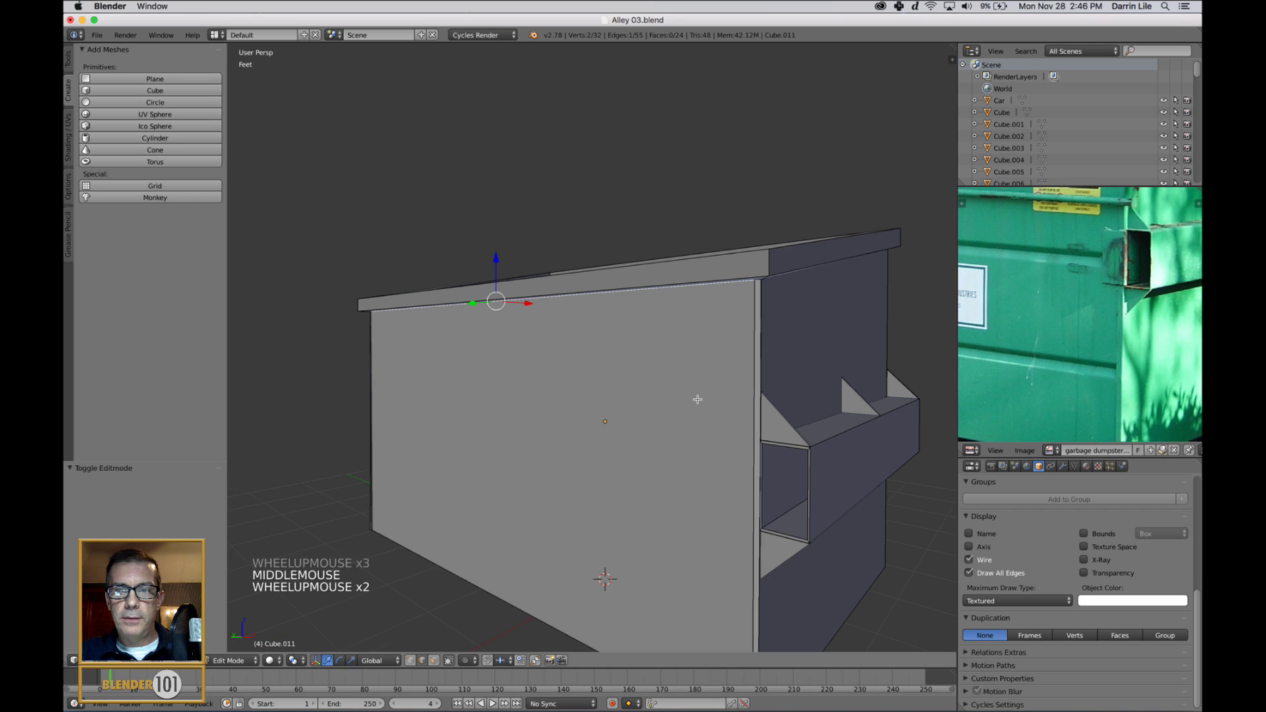
right_click(698, 399)
middle_drag(697, 399, 817, 360)
key(Tab)
key(Tab)
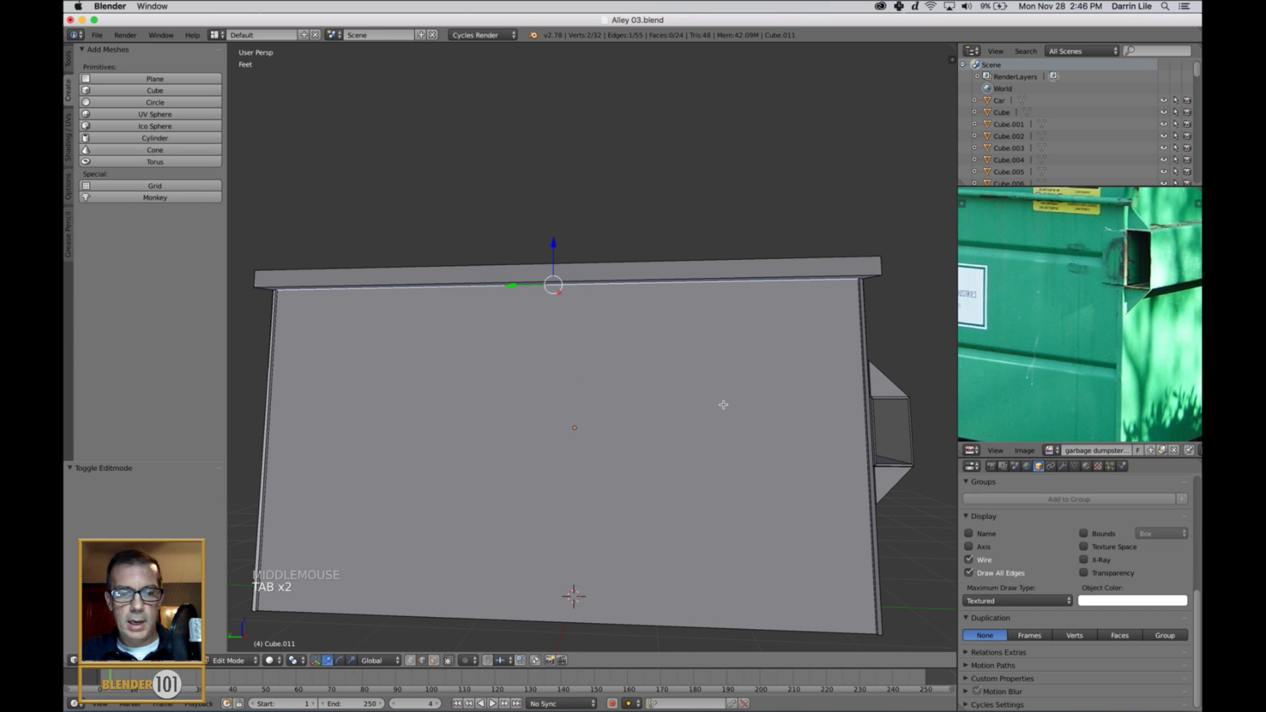
Select the separate front panel object, enter its edit mode and deselect all of its geometry
key(Tab)
key(a)
right_click(716, 405)
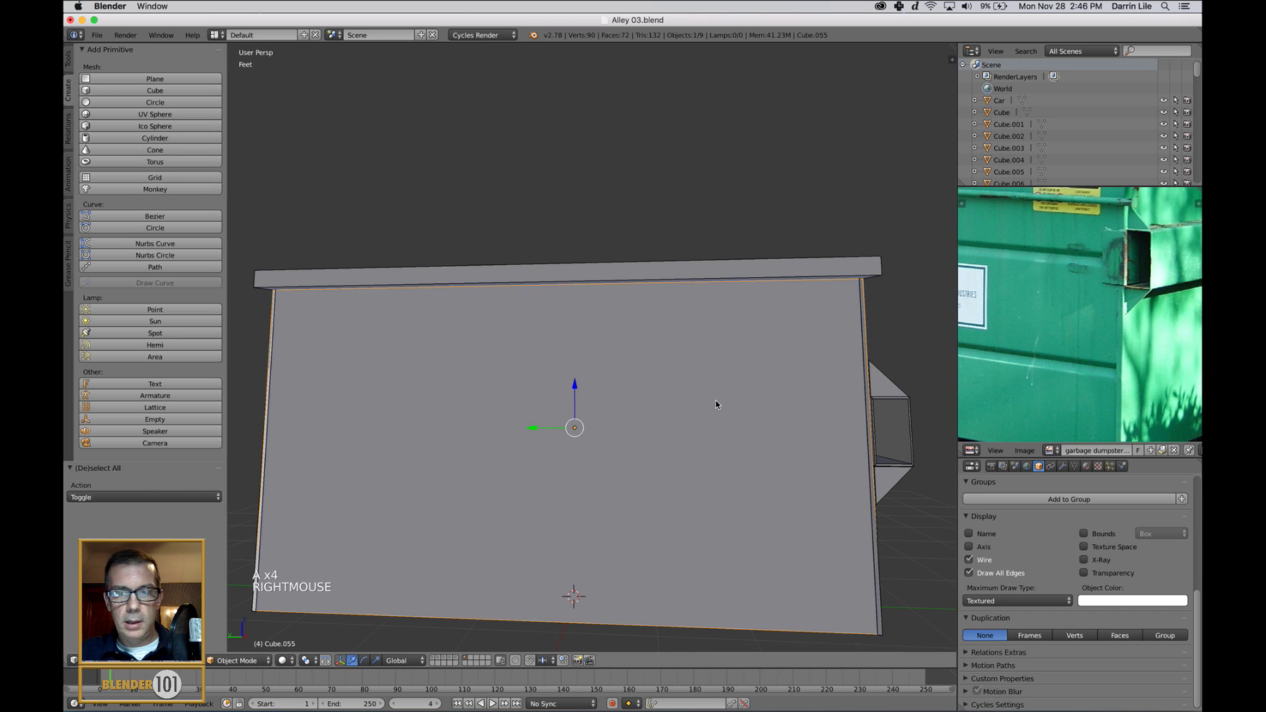
key(Tab)
scroll(716, 405, down, 4)
middle_drag(717, 405, 686, 430)
scroll(692, 429, up, 3)
key(shift+r)
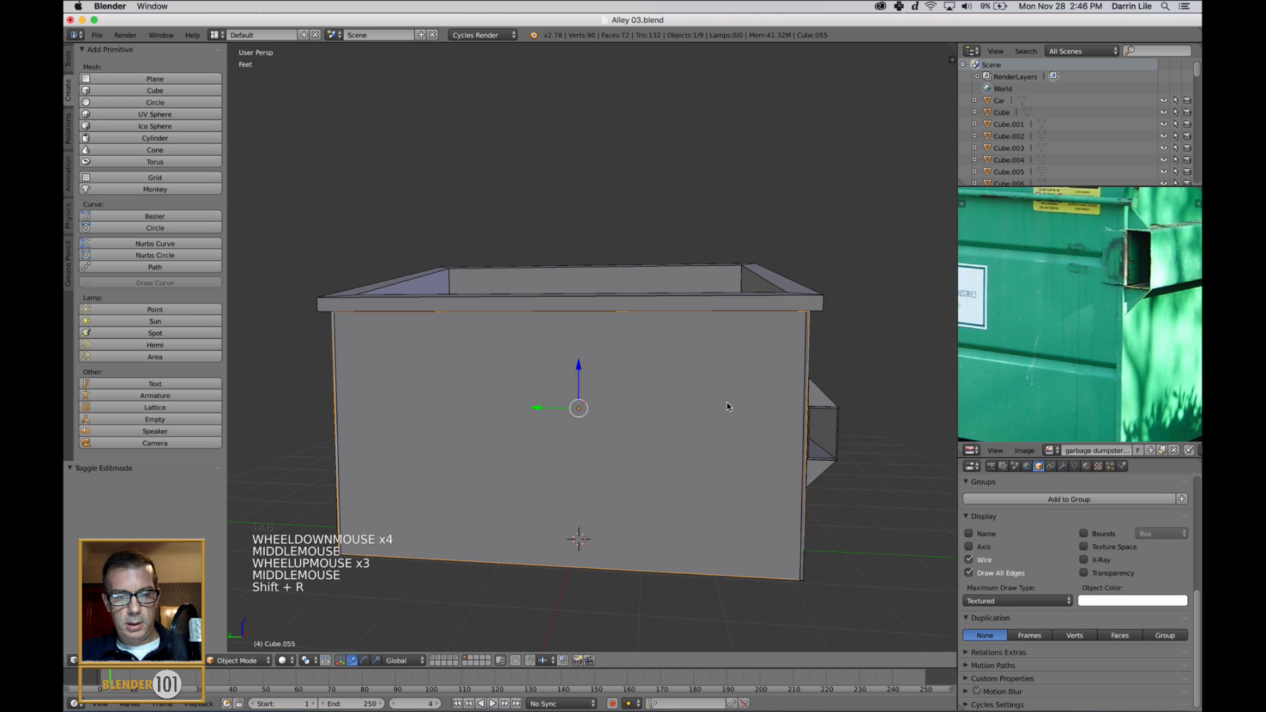
key(ctrl+r)
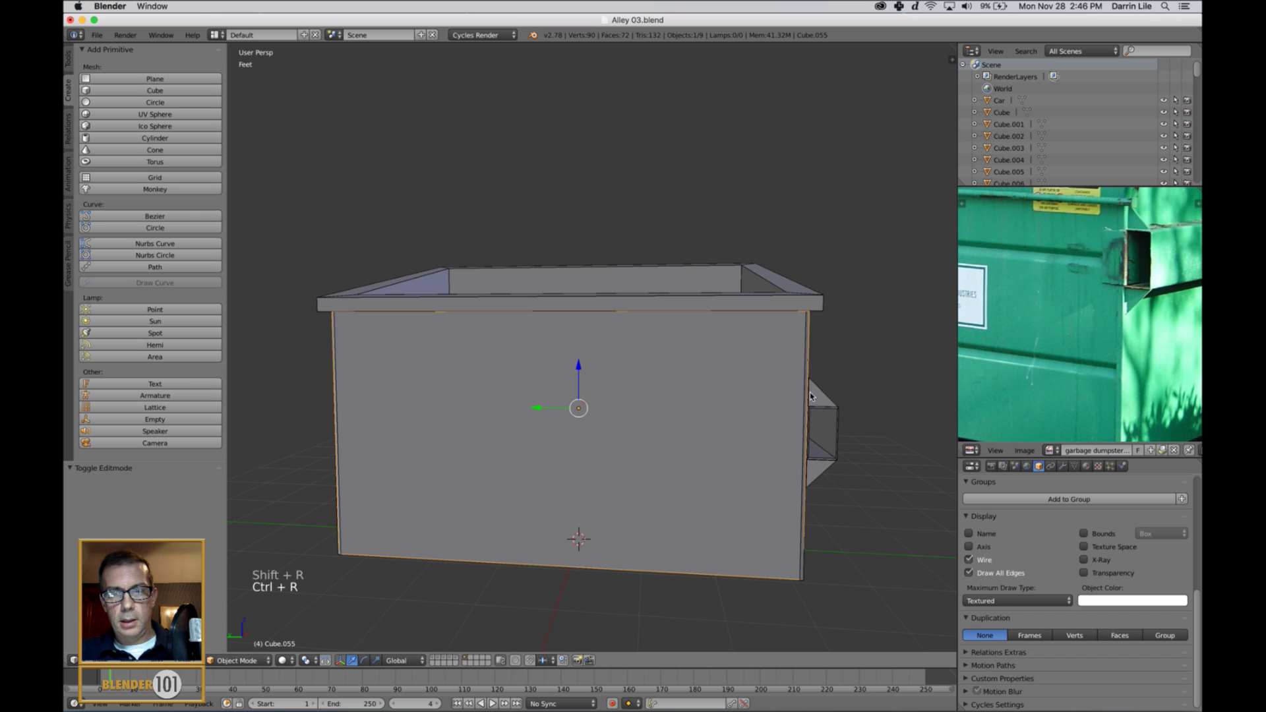
key(Escape)
middle_drag(617, 435, 559, 417)
key(Tab)
key(a)
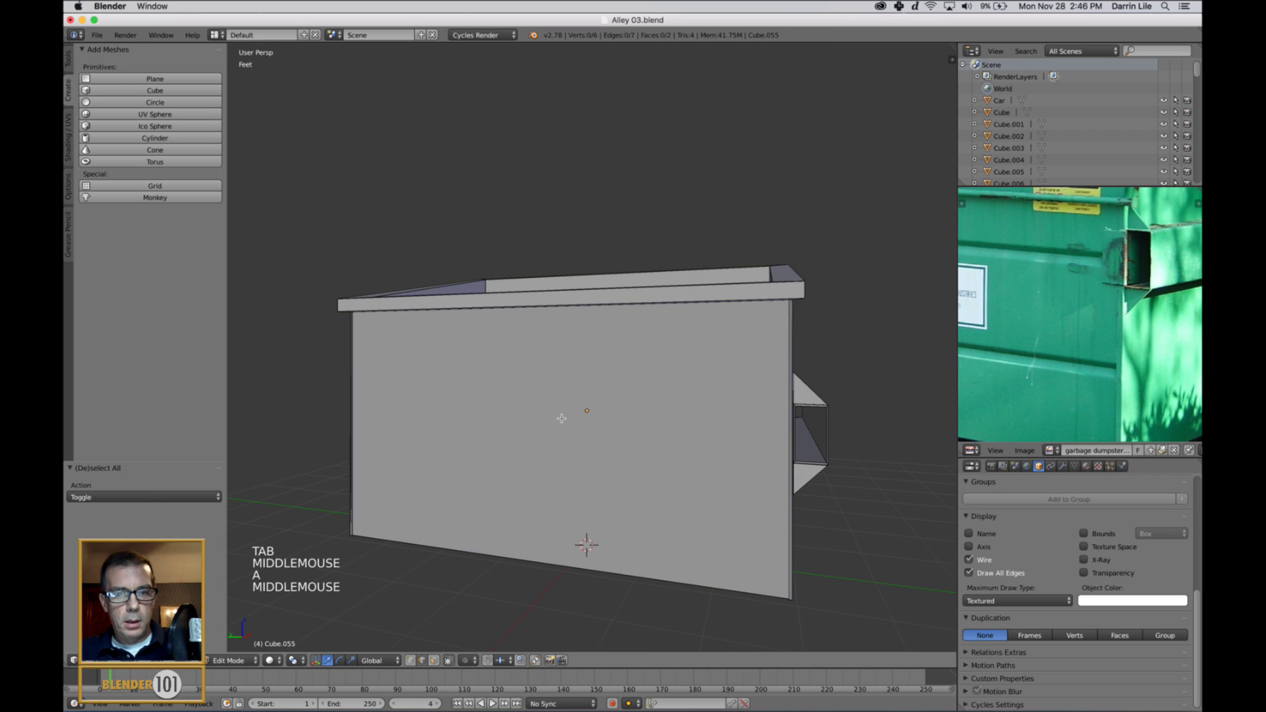
Add four horizontal loop cuts across the front panel, slid slightly downward
key(ctrl+r)
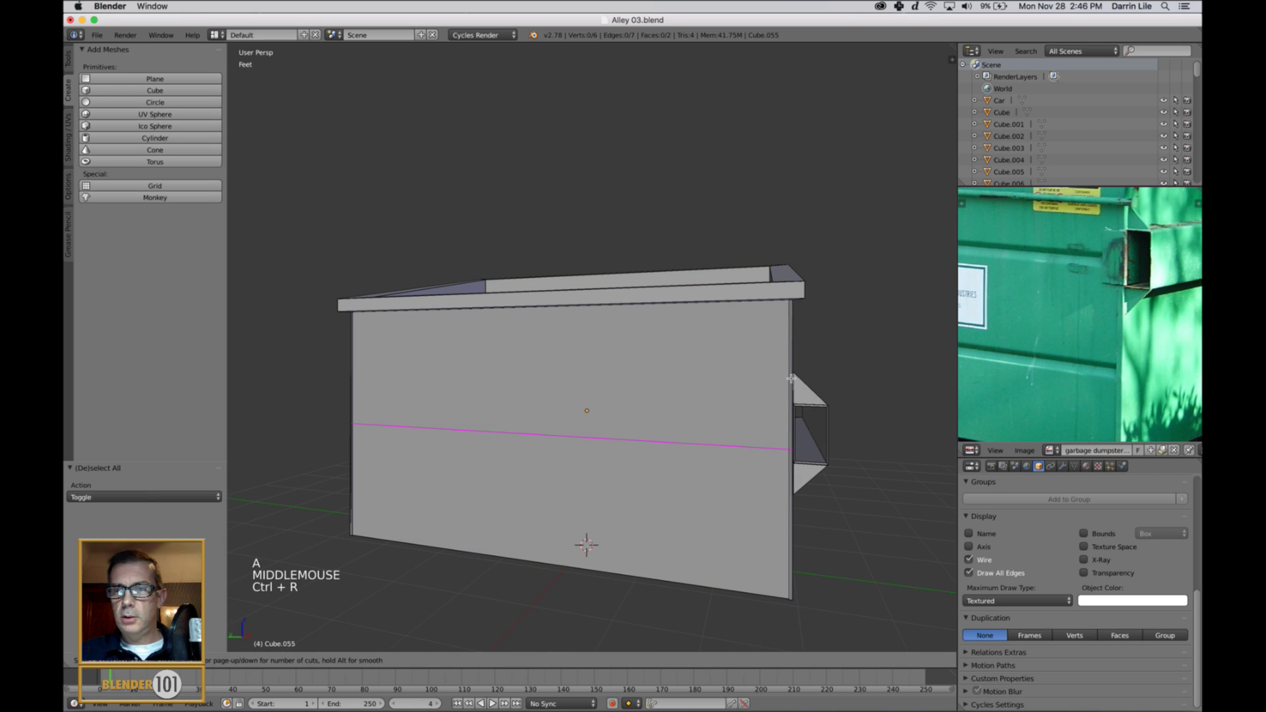
scroll(771, 382, up, 3)
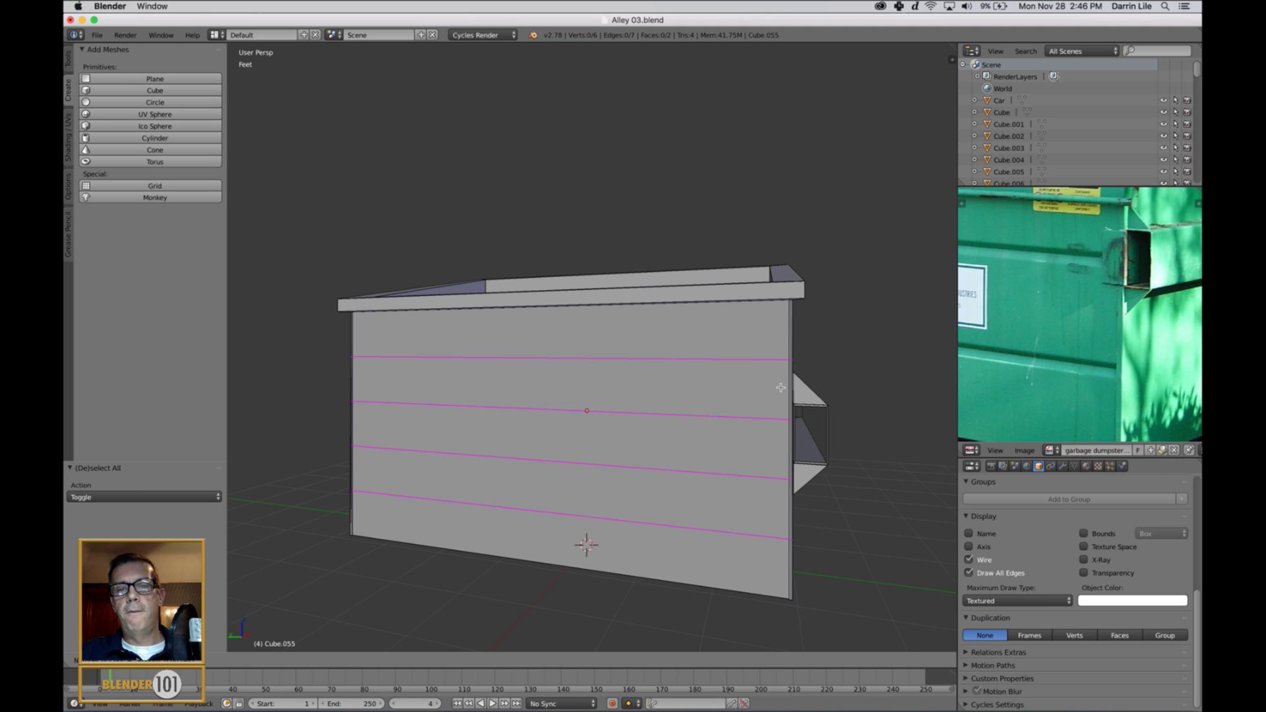
click(780, 388)
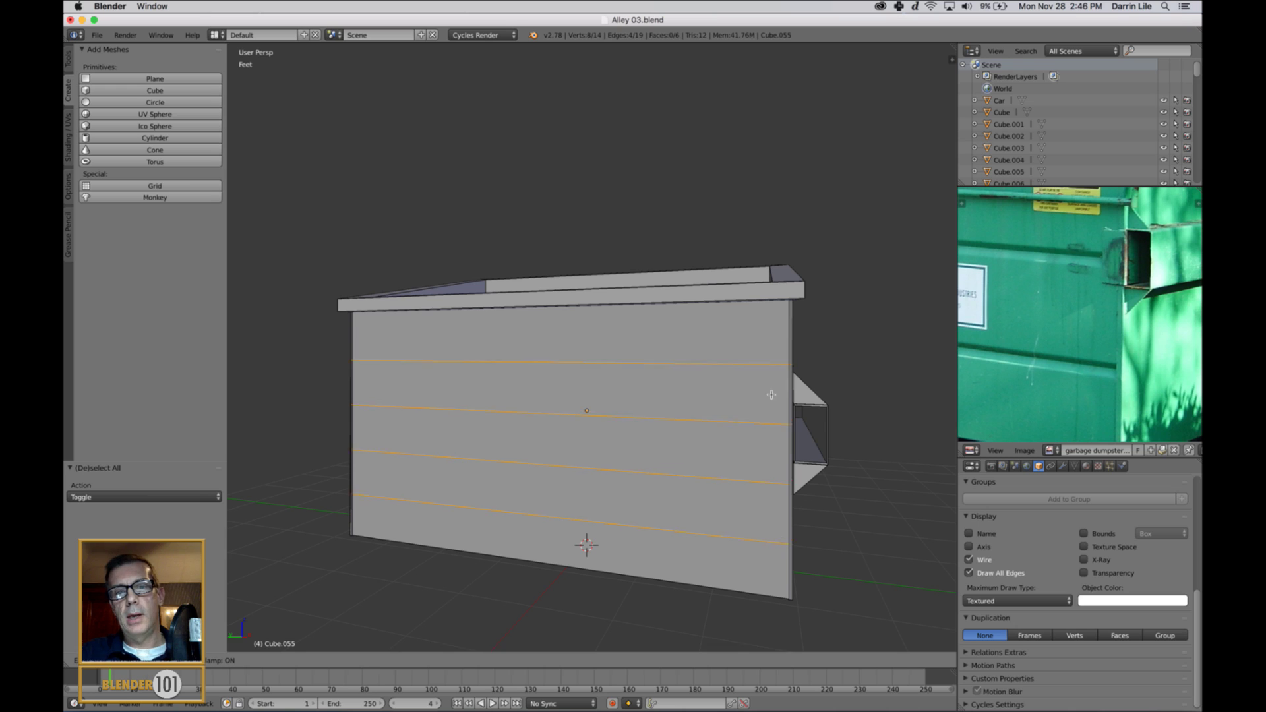
click(746, 397)
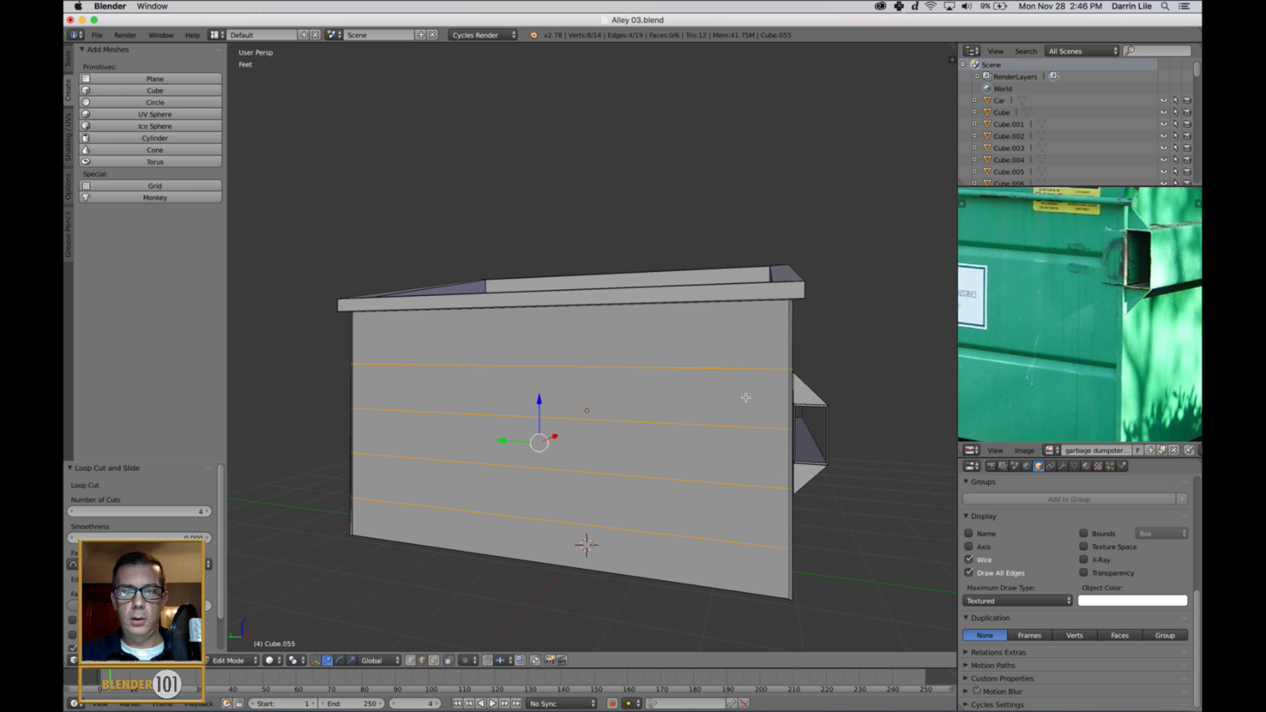
Select the two middle loops of the front panel and spread them apart along Z by a scale of about 2.515
alt+right_click(603, 423)
alt+shift+right_click(606, 476)
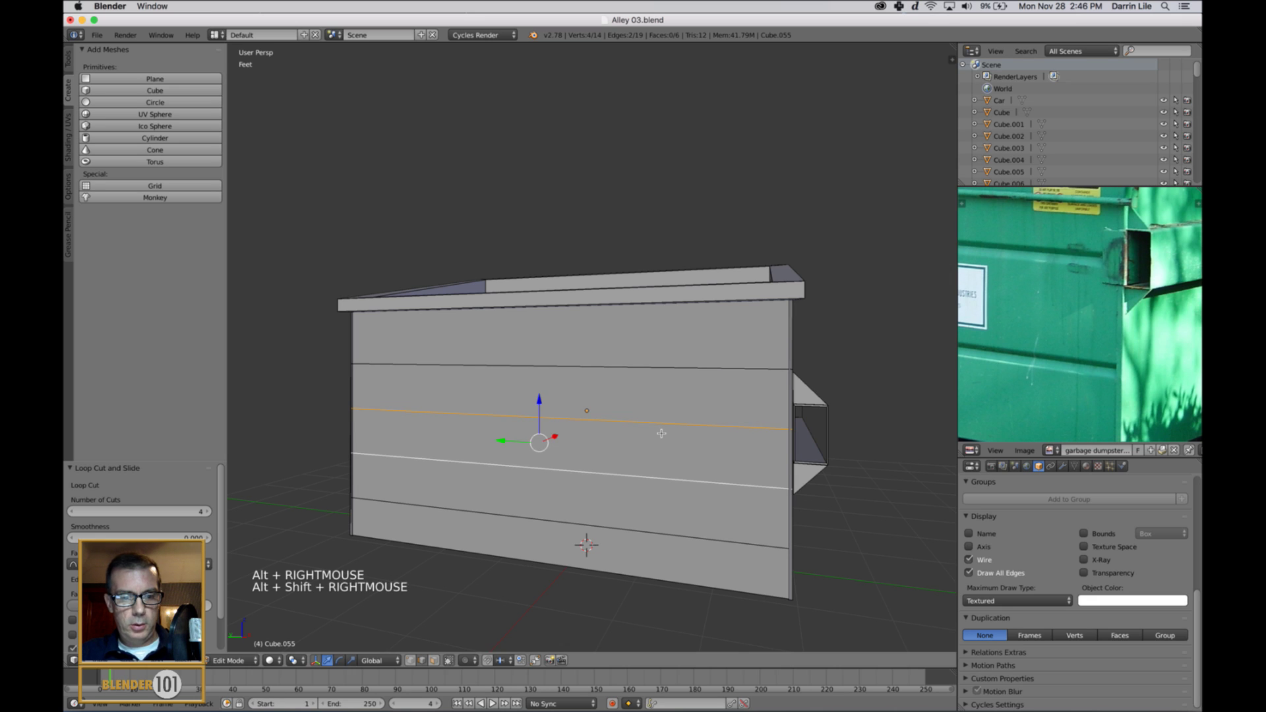
key(s)
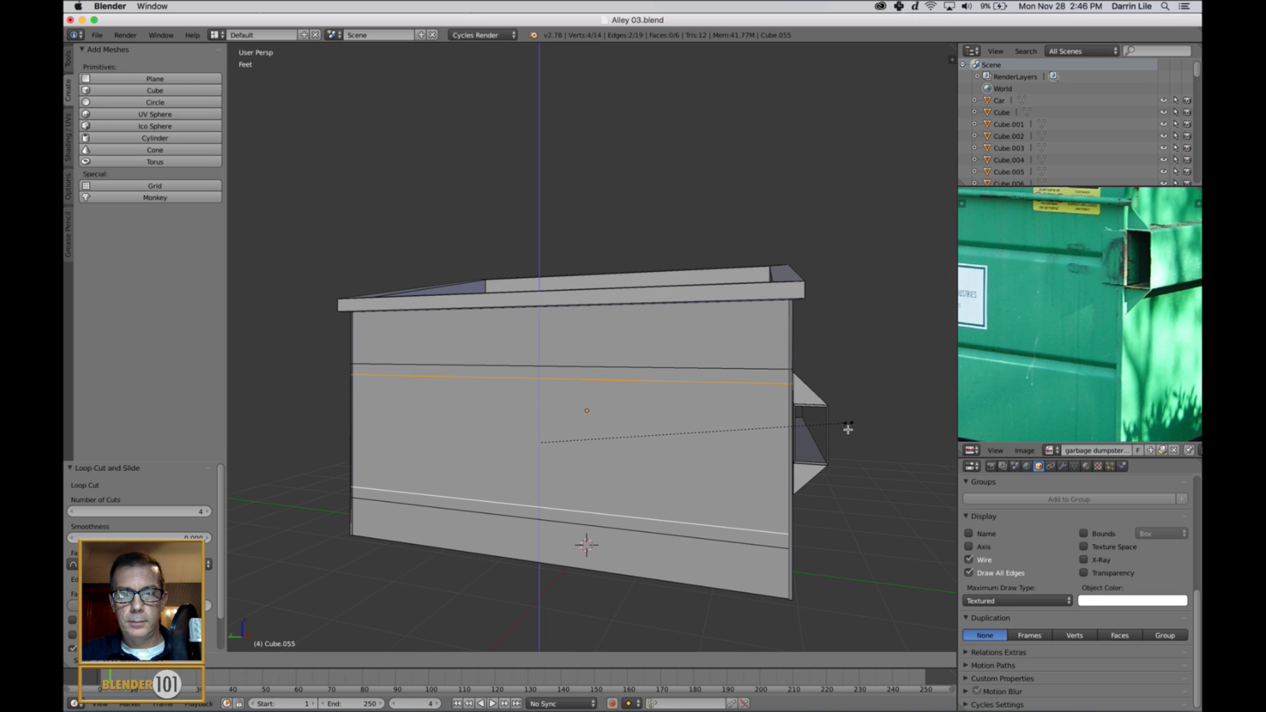
click(848, 430)
Select the two lower edge loops of the front panel and move them slightly upward along Z
scroll(1090, 367, down, 3)
middle_drag(1090, 366, 1093, 362)
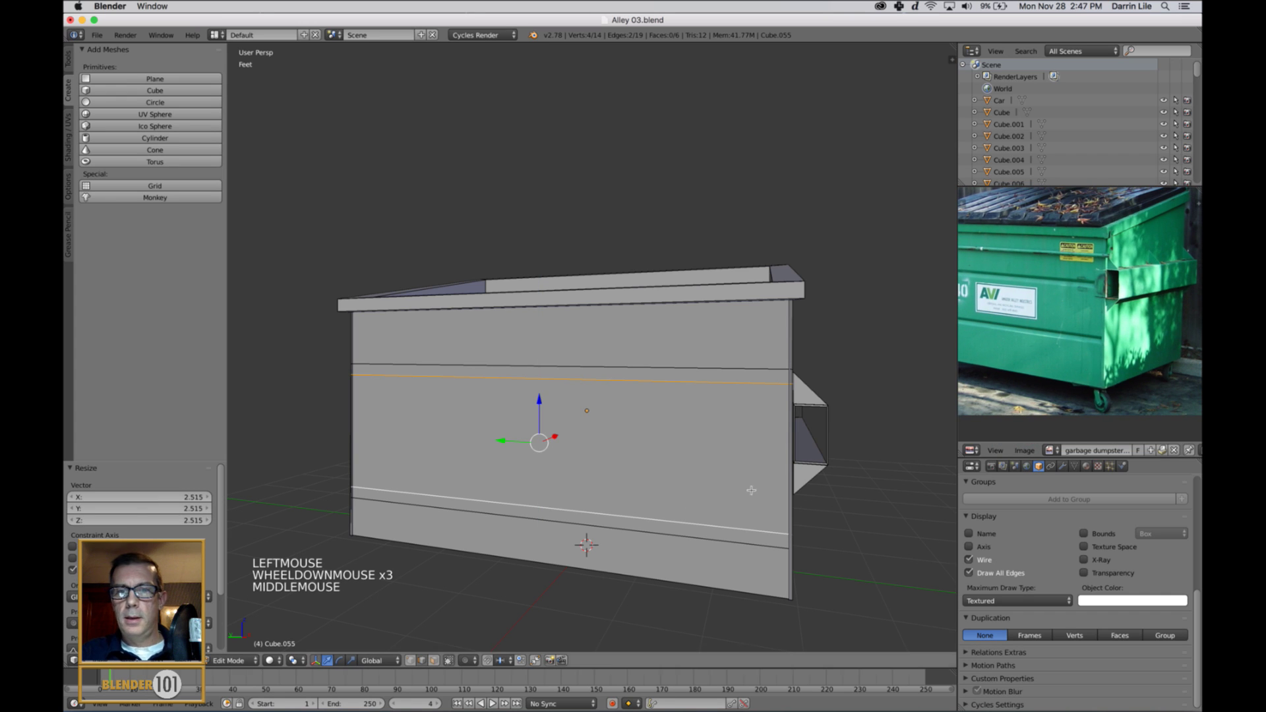
right_click(618, 527)
alt+right_click(620, 531)
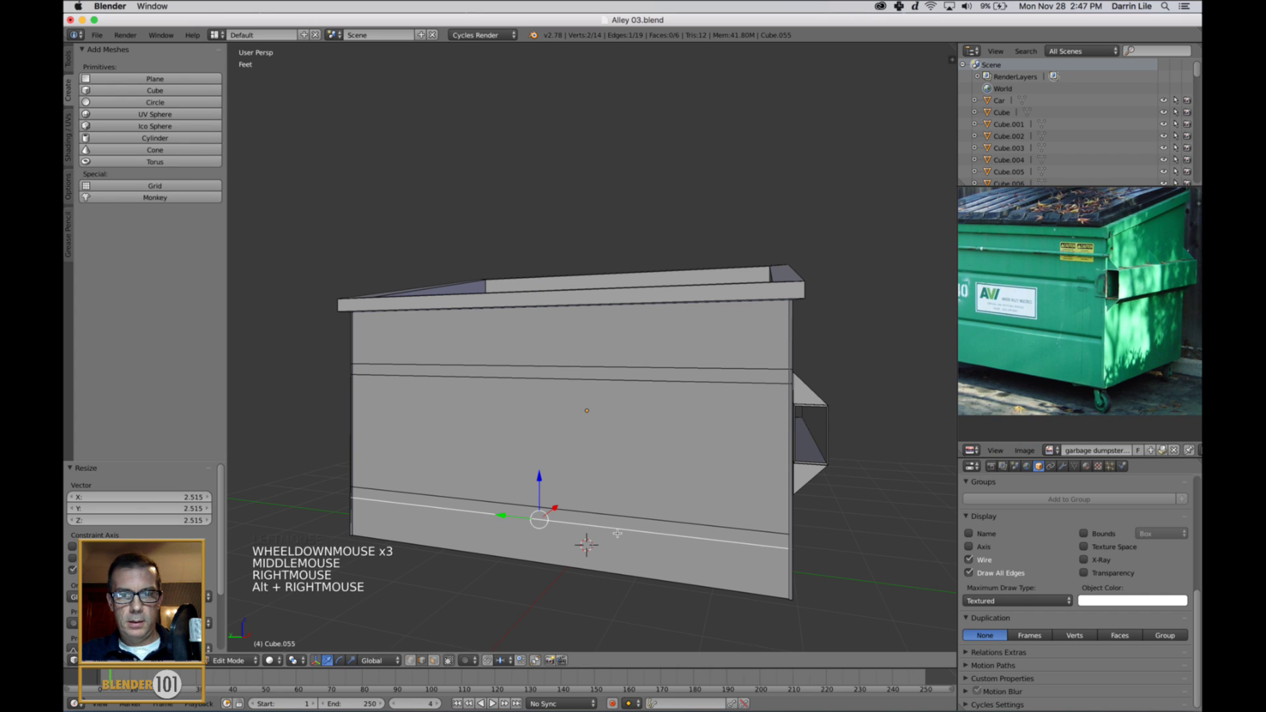
alt+shift+right_click(618, 519)
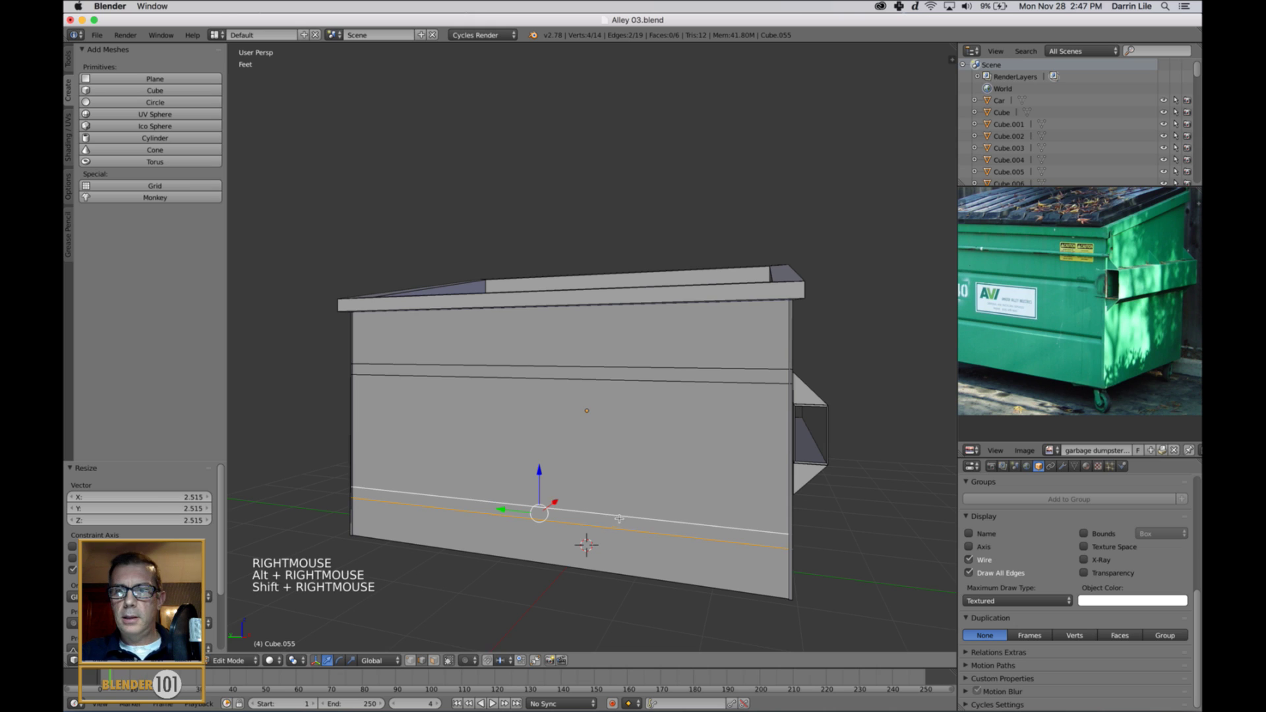
drag(542, 490, 546, 460)
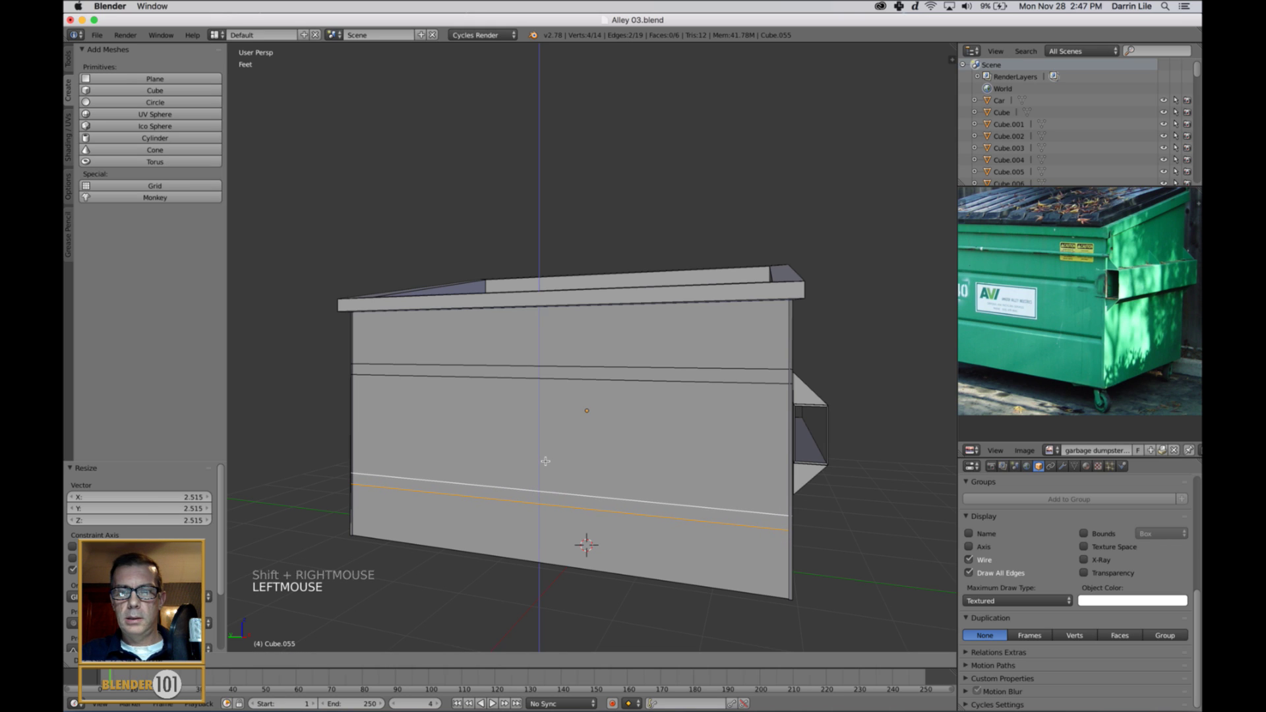
Move the two upper edge loops of the front panel slightly downward along Z and deselect all geometry
right_click(668, 390)
shift+right_click(642, 358)
drag(540, 333, 535, 348)
middle_drag(672, 389, 678, 424)
key(a)
key(Tab)
key(Tab)
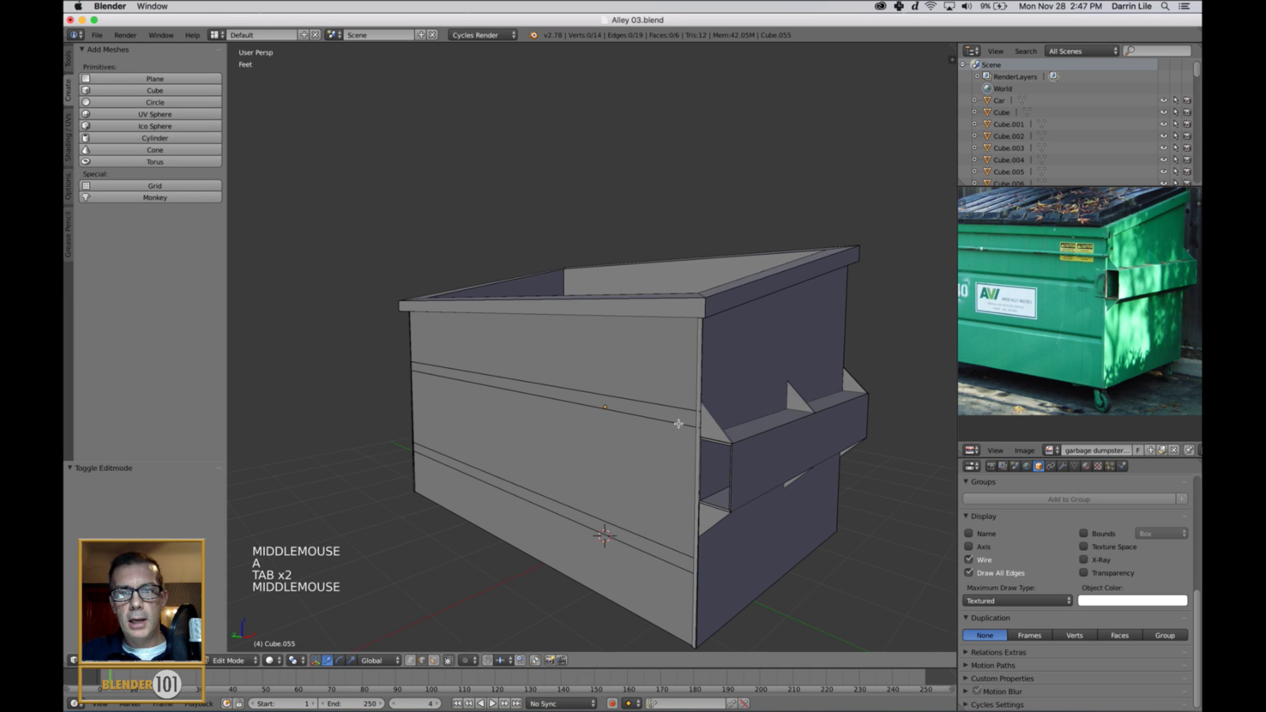
In face select mode, extrude the front panel's two narrow horizontal strips and push the new faces inward 1.08" along X
mouse_move(552, 438)
middle_down()
mouse_move(639, 444)
mouse_move(574, 448)
middle_up()
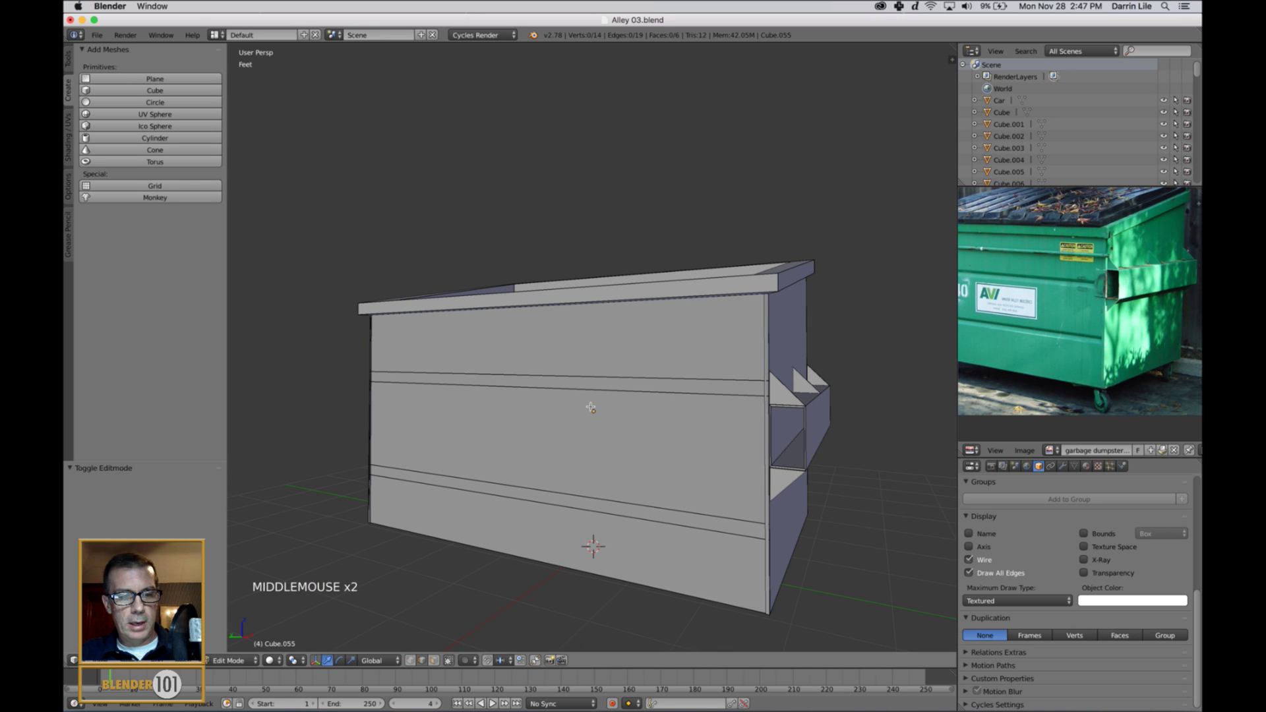
key(ctrl+Tab)
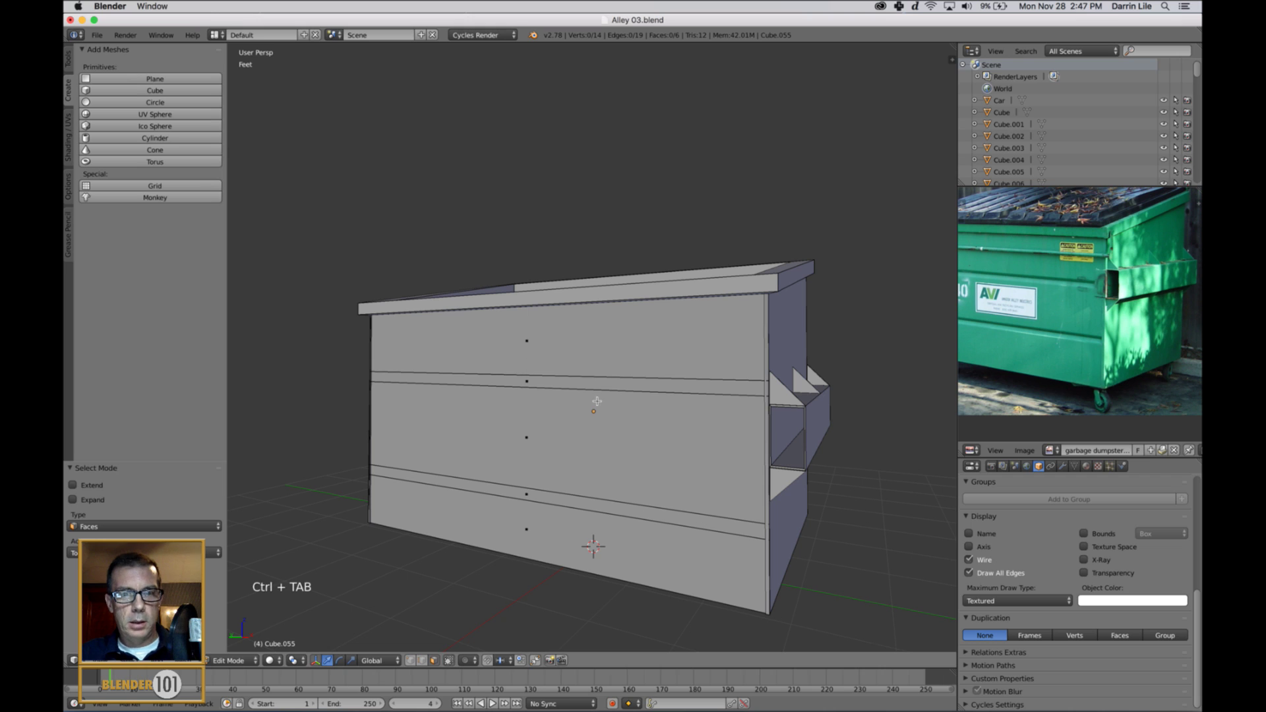
right_click(612, 392)
shift+right_click(580, 512)
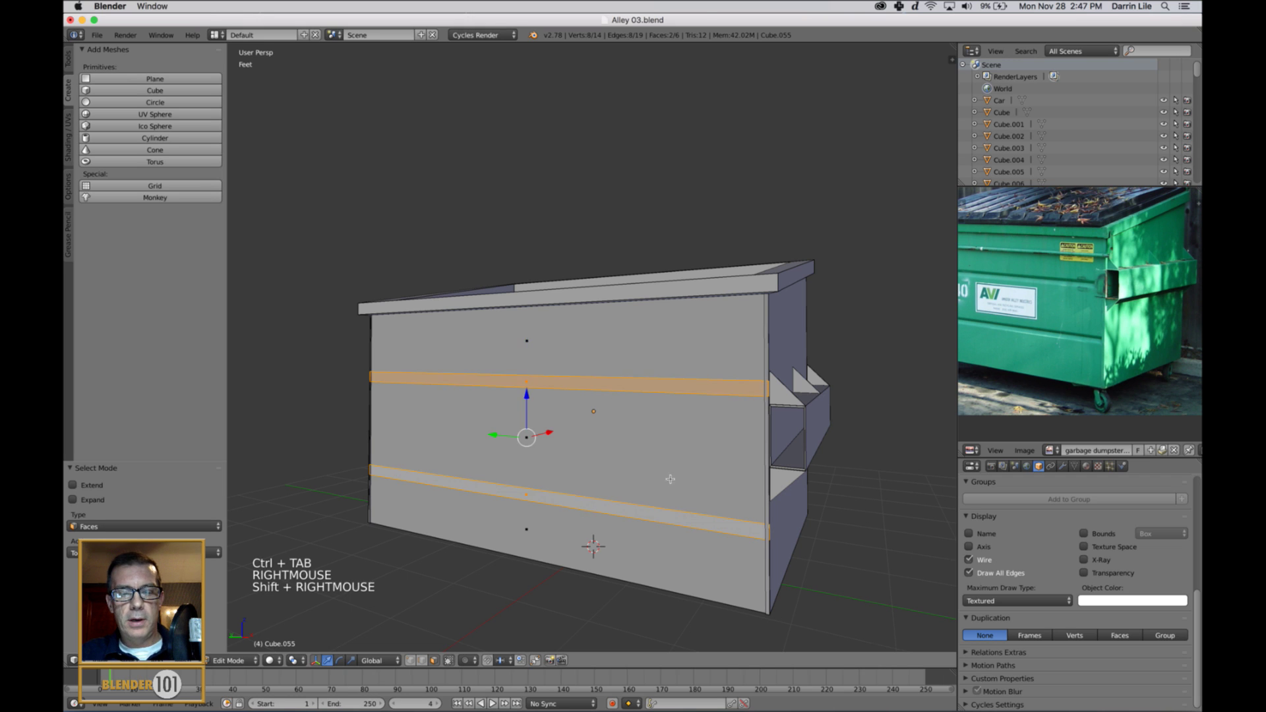
middle_drag(670, 480, 623, 486)
shift+middle_drag(622, 486, 606, 484)
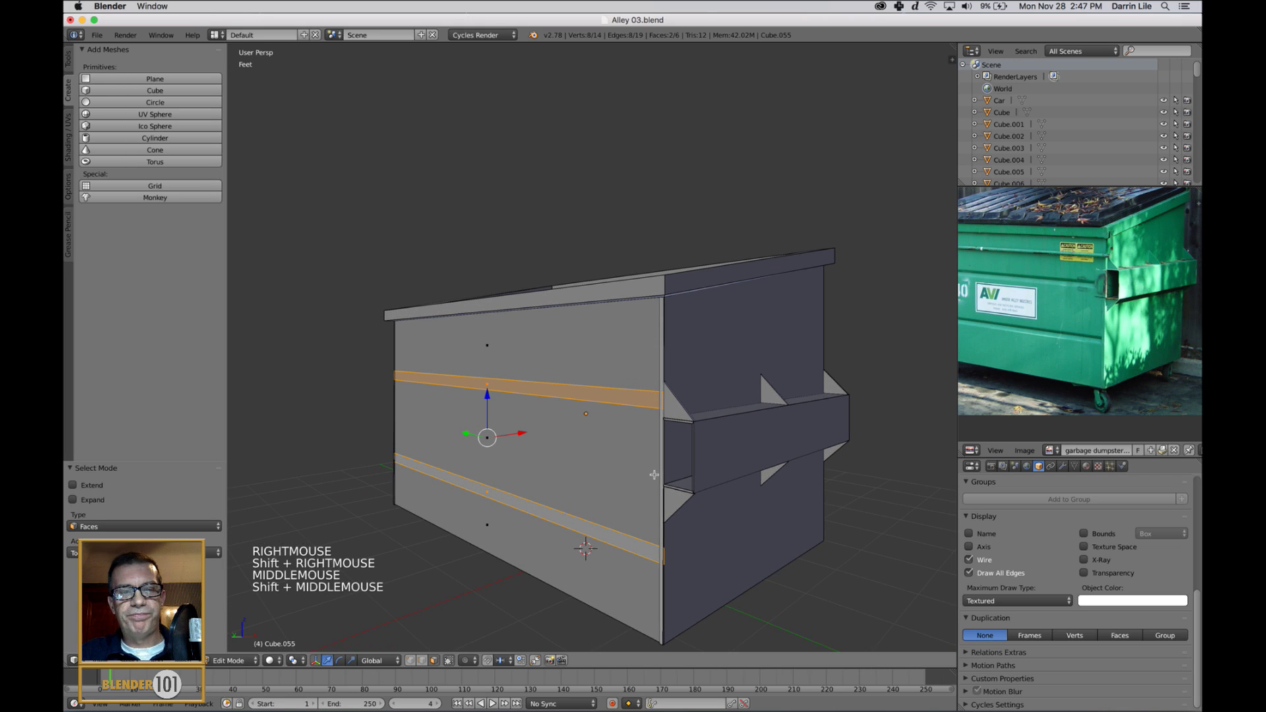
key(e)
click(723, 502)
drag(521, 435, 525, 441)
Scale the two recessed strip faces slightly narrower across the panel's width, deselect them and leave edit mode
shift+middle_drag(541, 484, 628, 494)
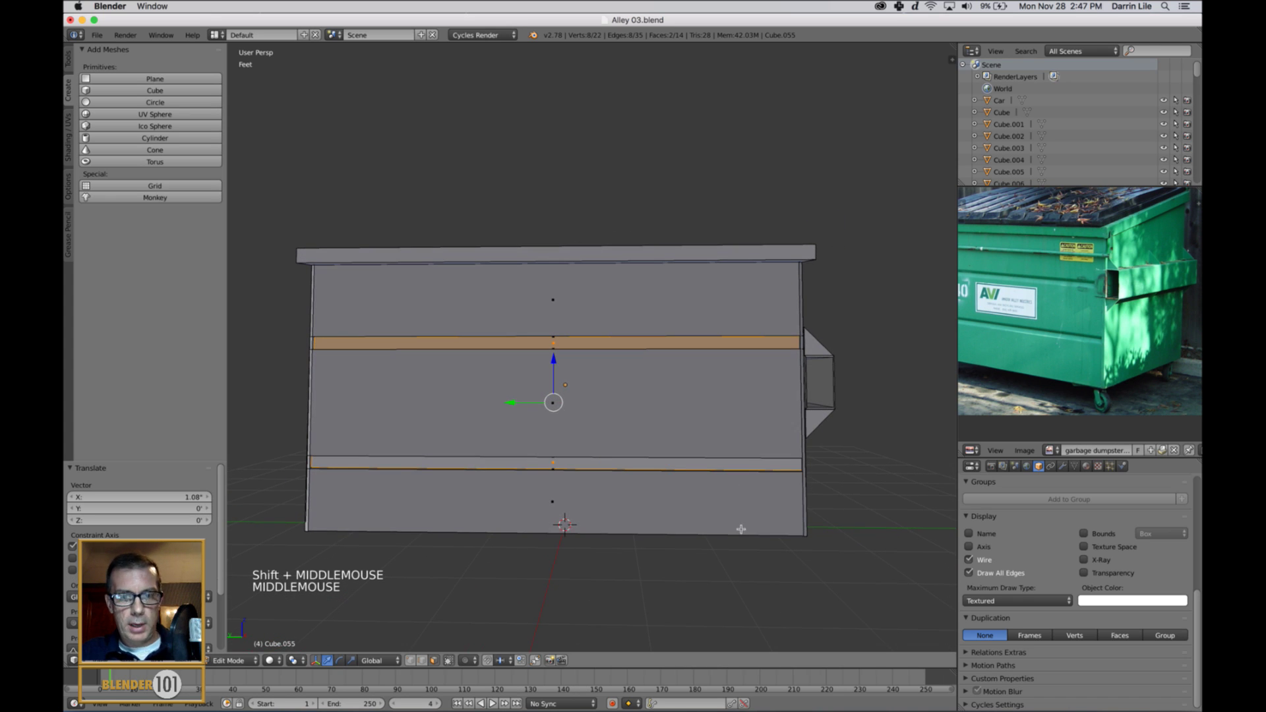
key(s)
key(s)
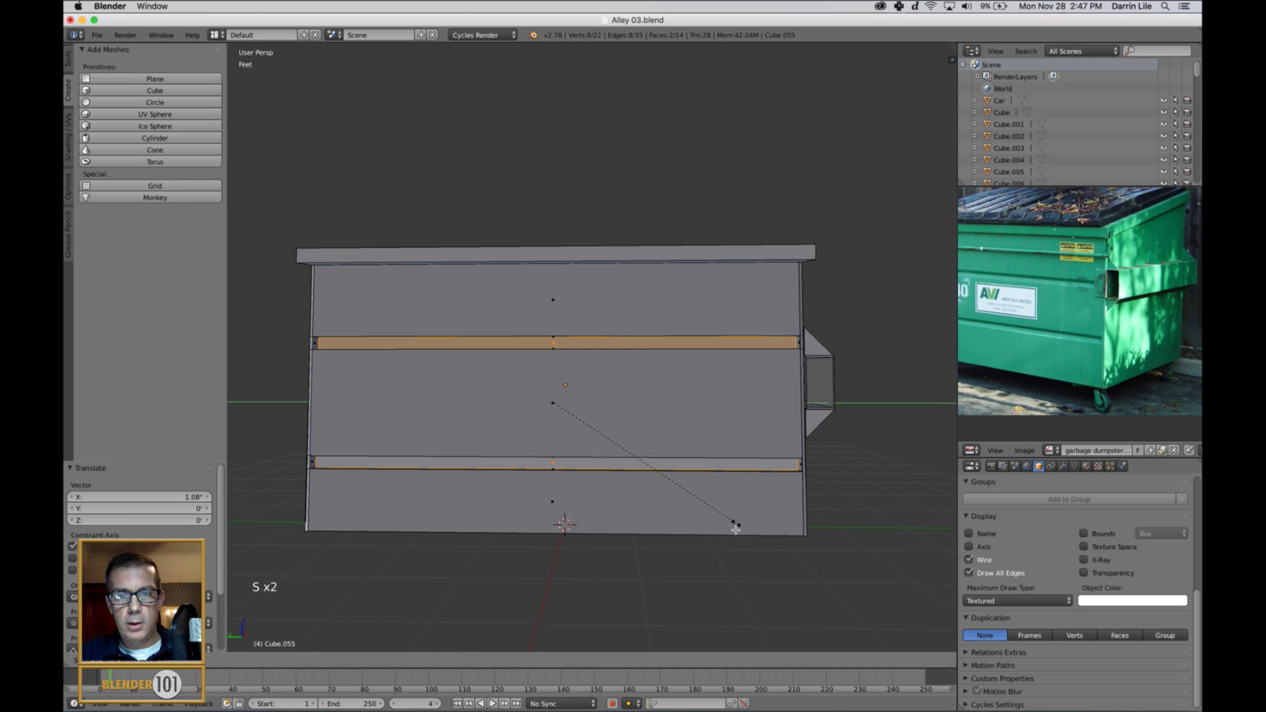
click(738, 530)
key(a)
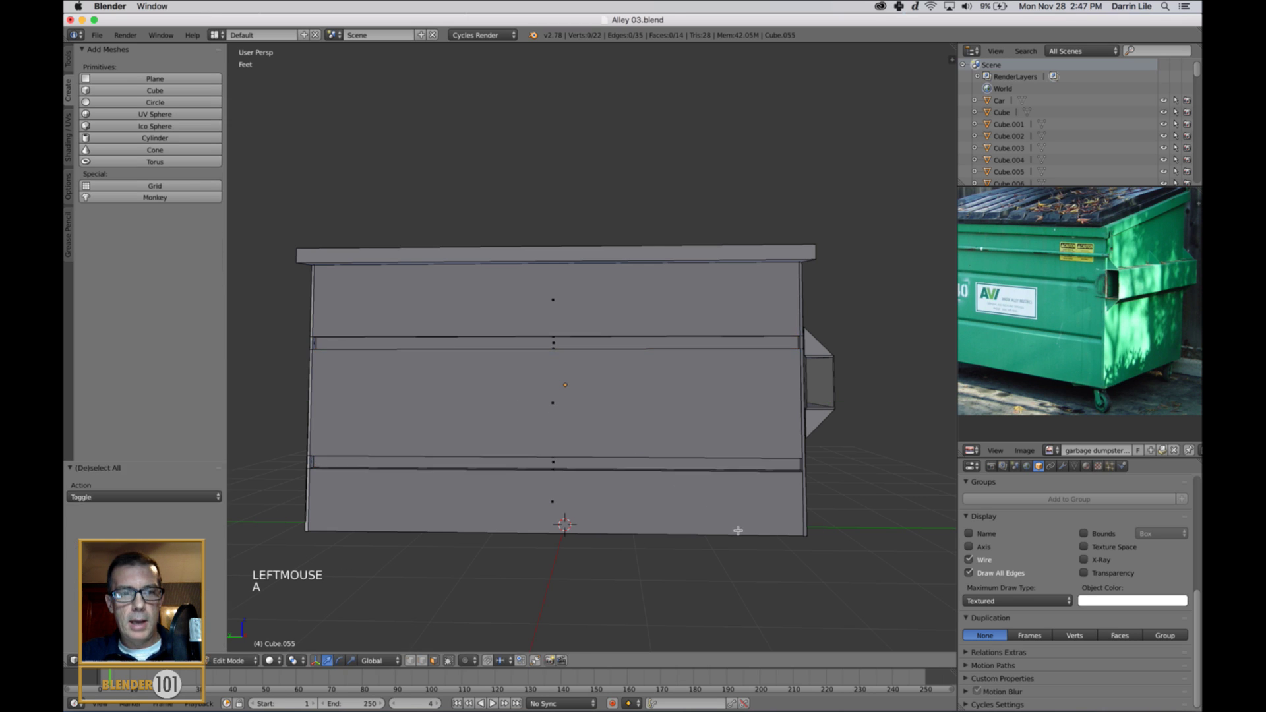
key(Tab)
scroll(724, 480, down, 1)
middle_drag(723, 481, 693, 473)
scroll(693, 472, up, 3)
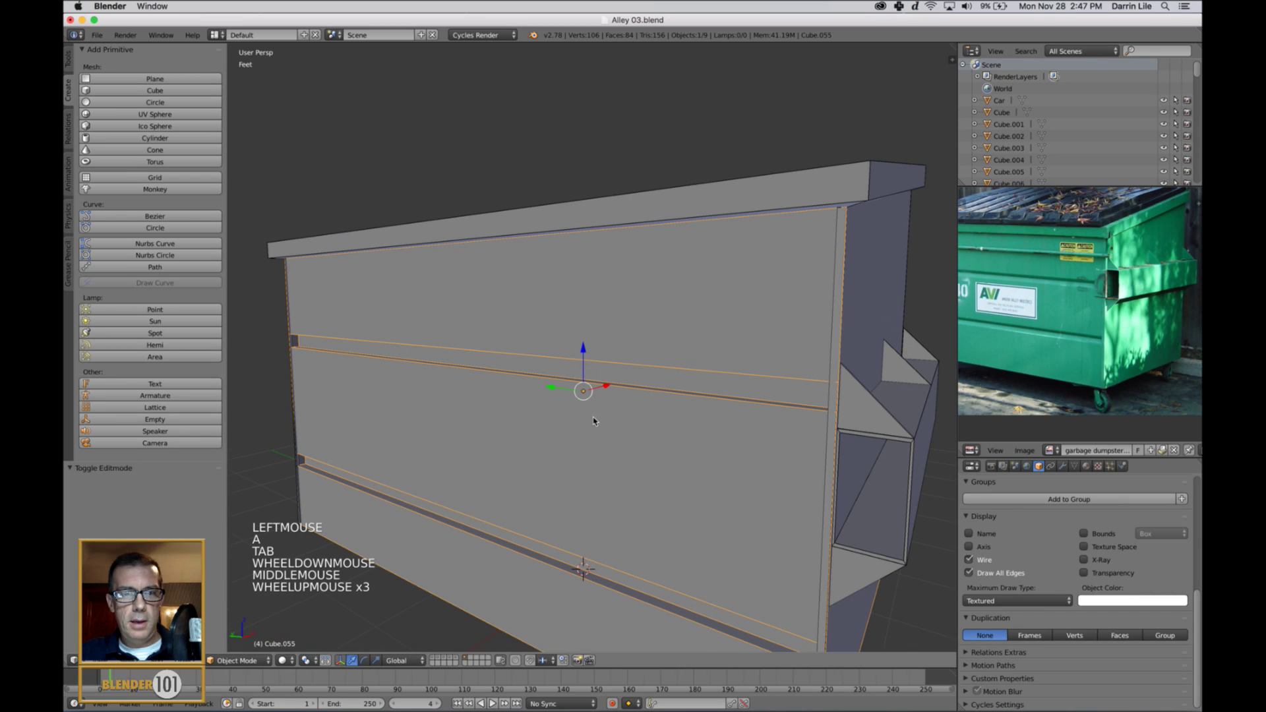
Scale the two recessed strip faces along Z by about 0.522 around their individual origins and return to object mode with nothing selected
key(Tab)
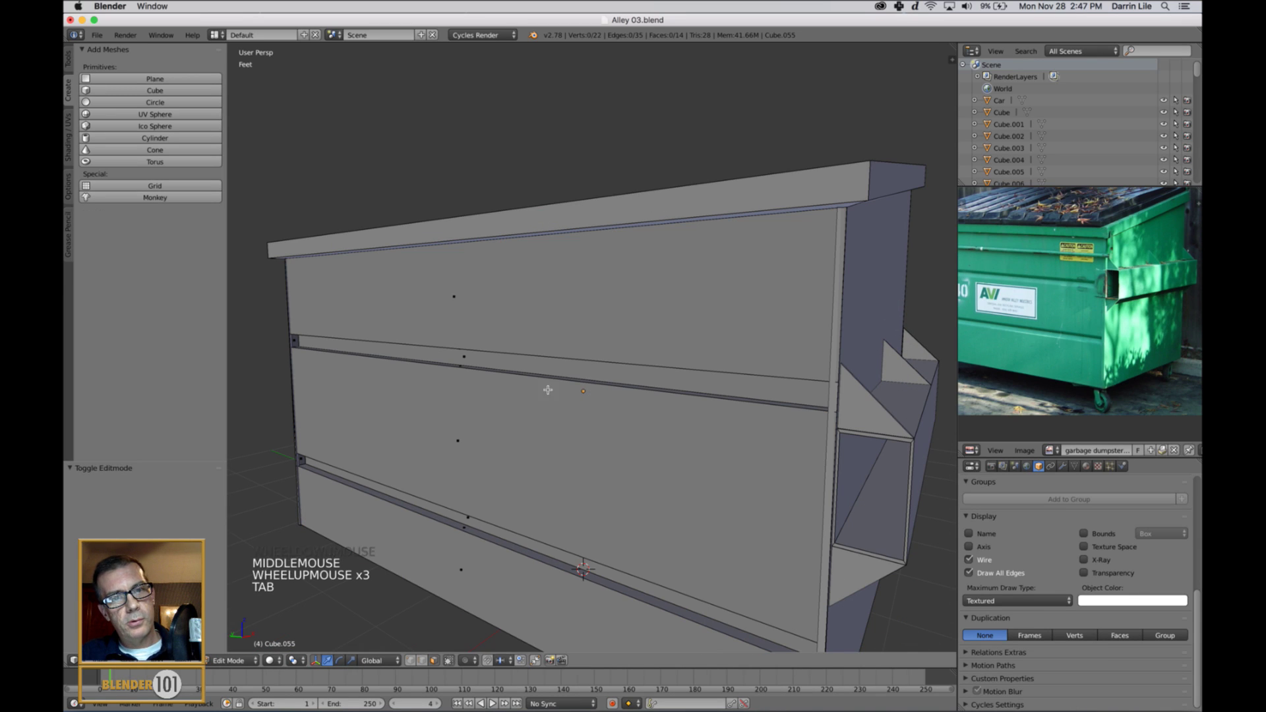
right_click(514, 374)
shift+right_click(482, 536)
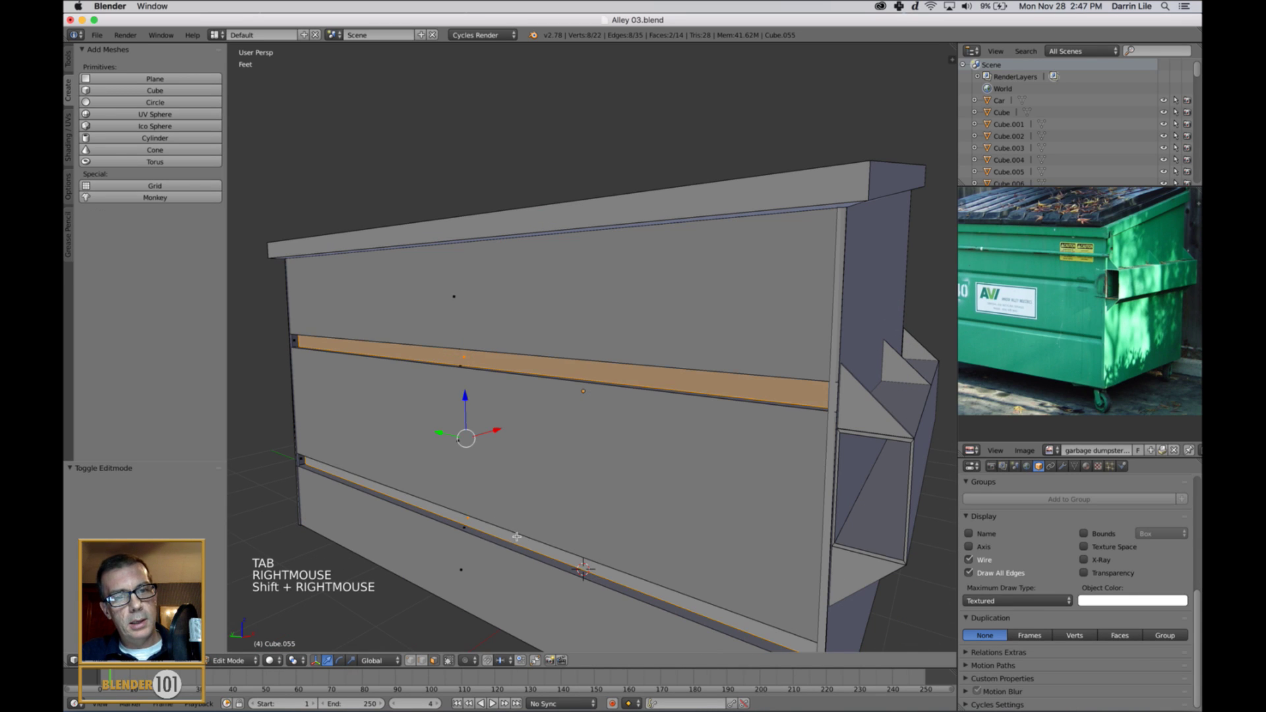
middle_drag(516, 537, 520, 532)
click(292, 661)
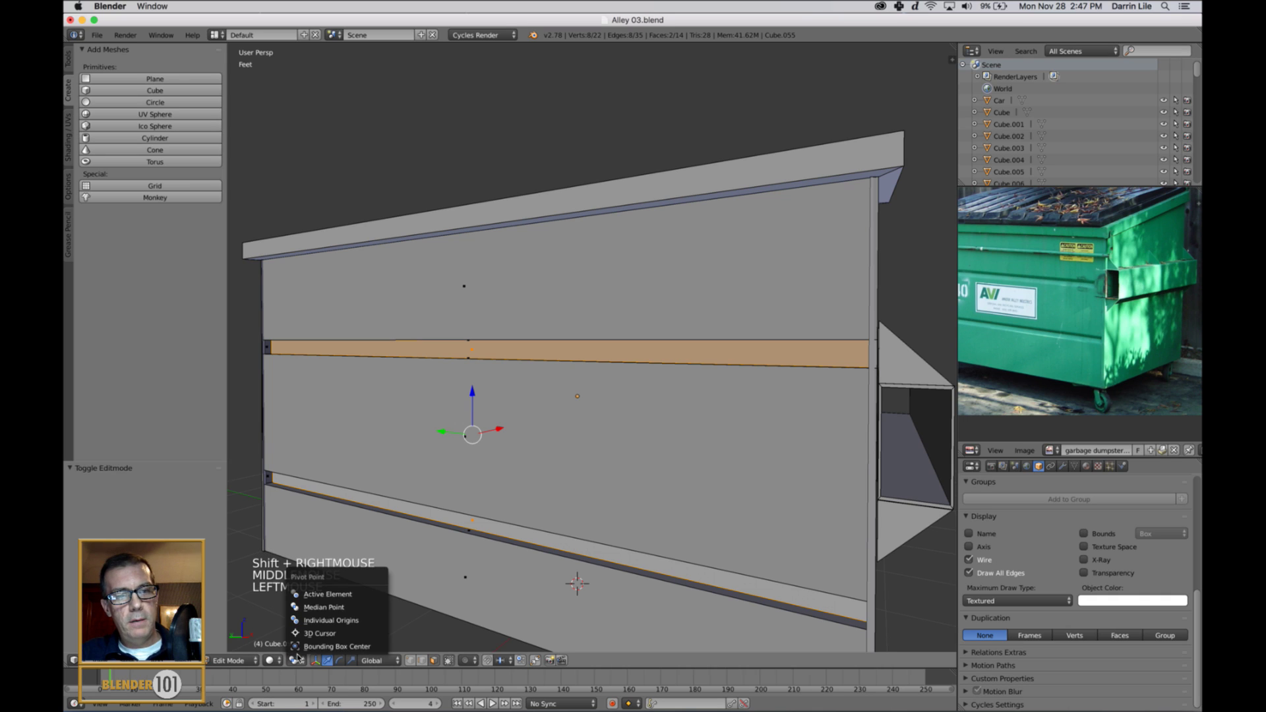
click(350, 622)
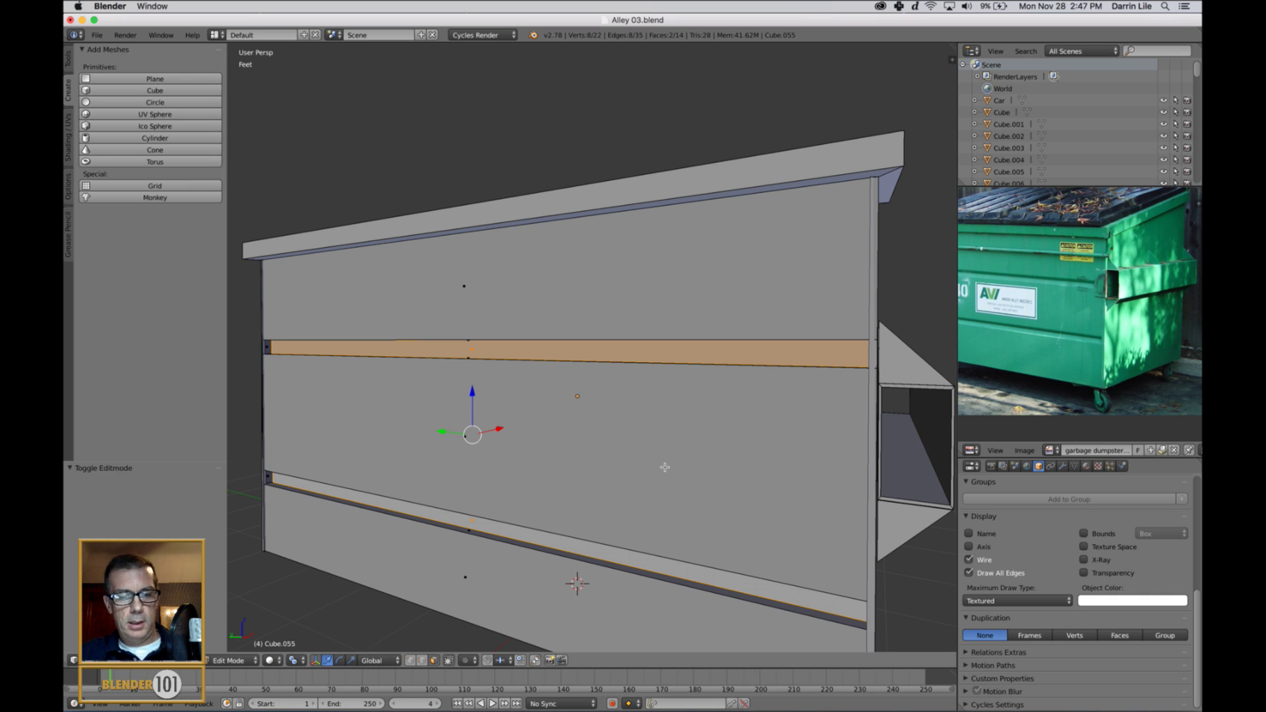
key(s)
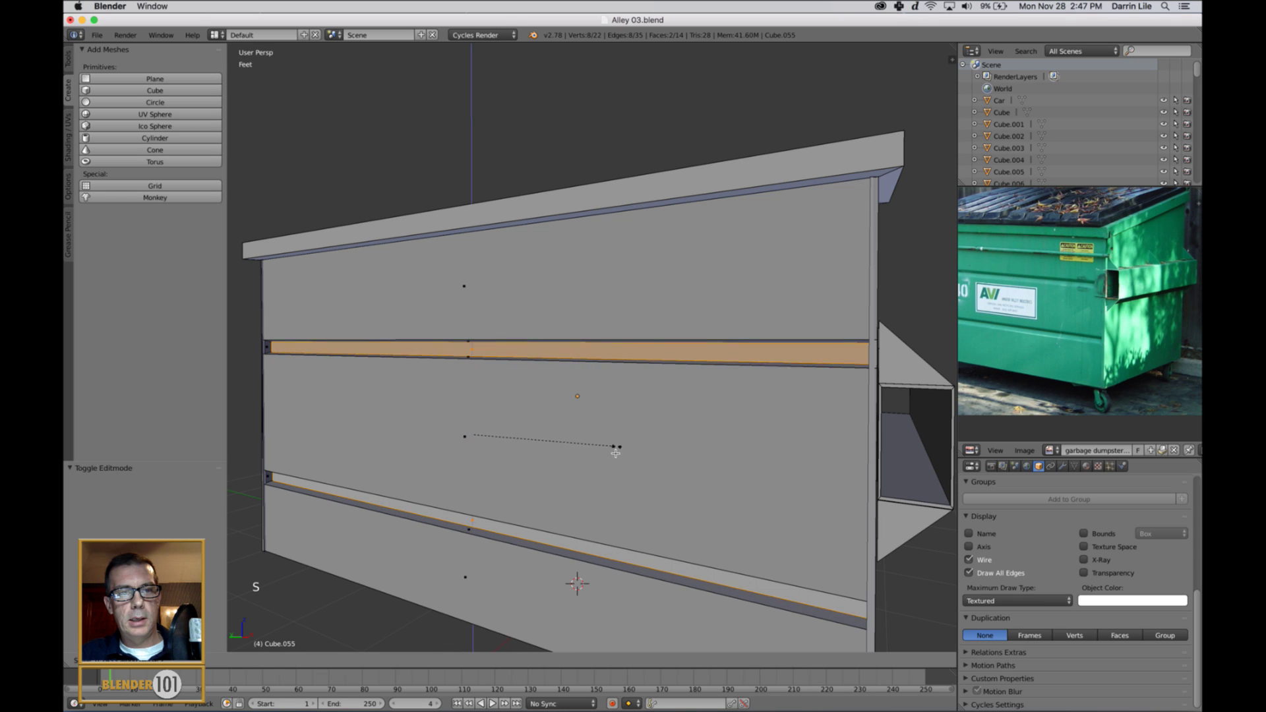
click(573, 437)
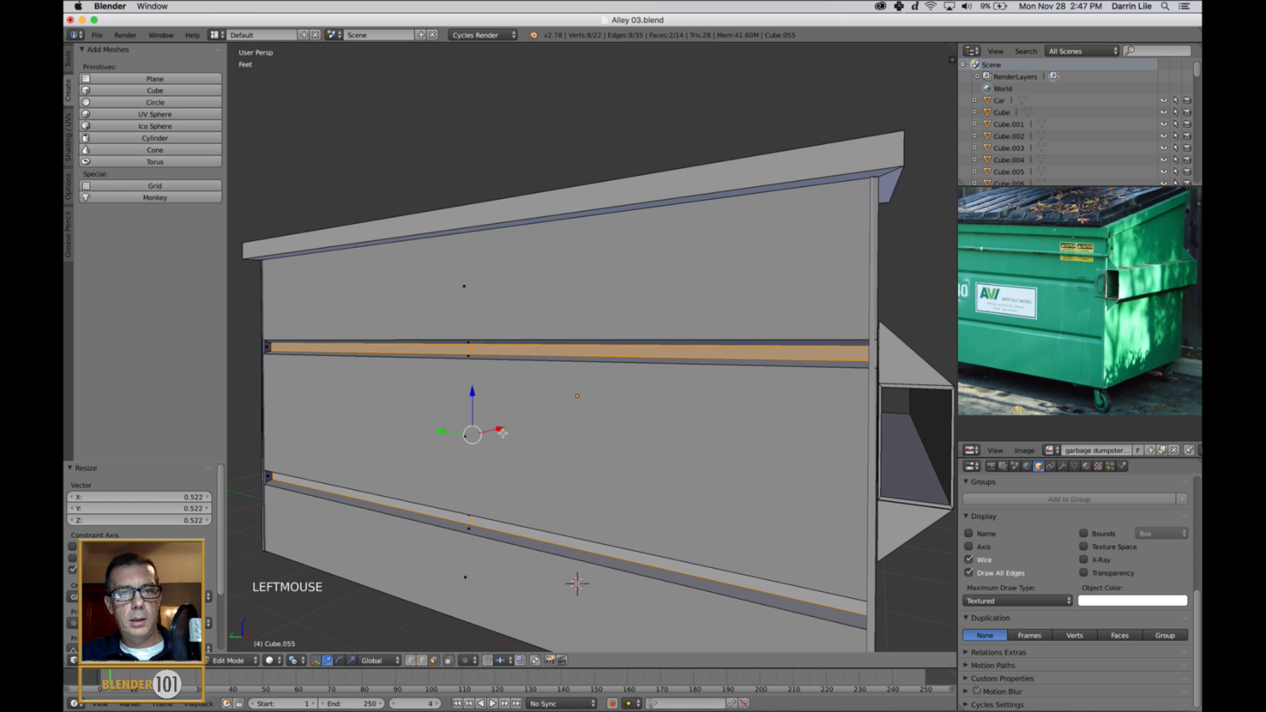
click(503, 433)
key(a)
key(Tab)
scroll(531, 472, down, 6)
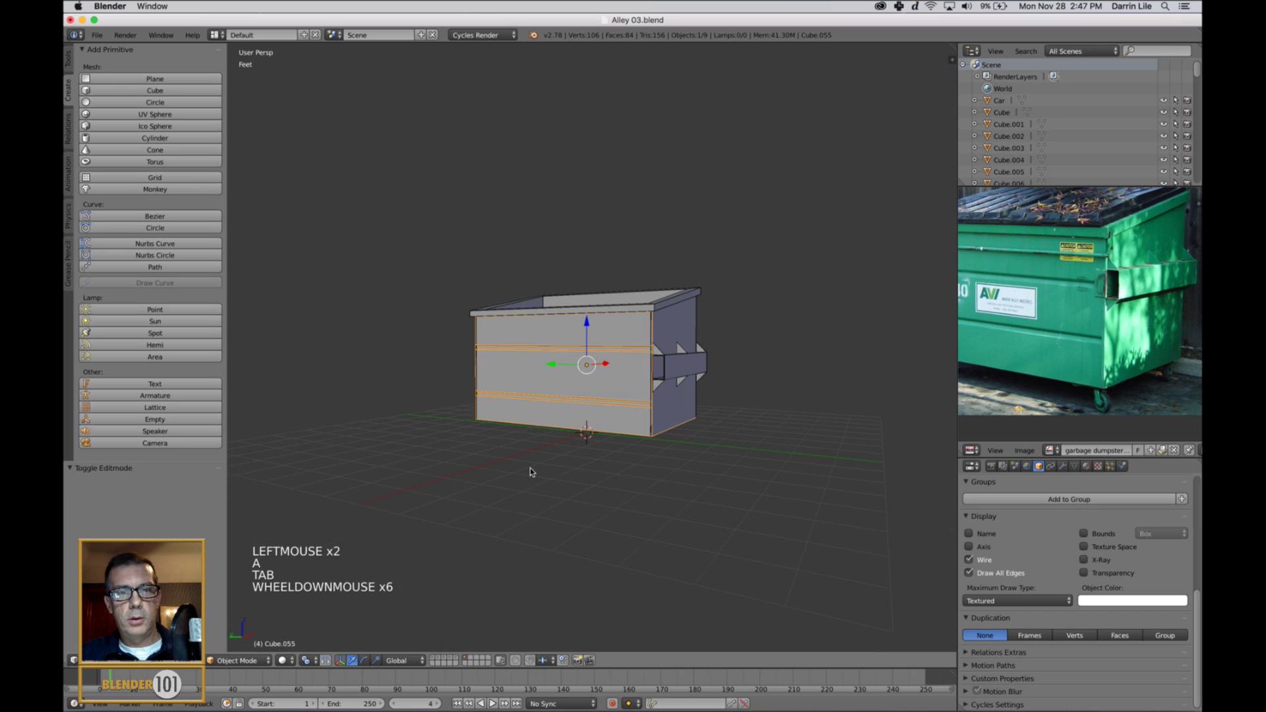
middle_click(531, 472)
key(a)
Apply smooth shading to the front panel object and inspect it from several angles
middle_drag(531, 478, 718, 441)
scroll(716, 441, up, 4)
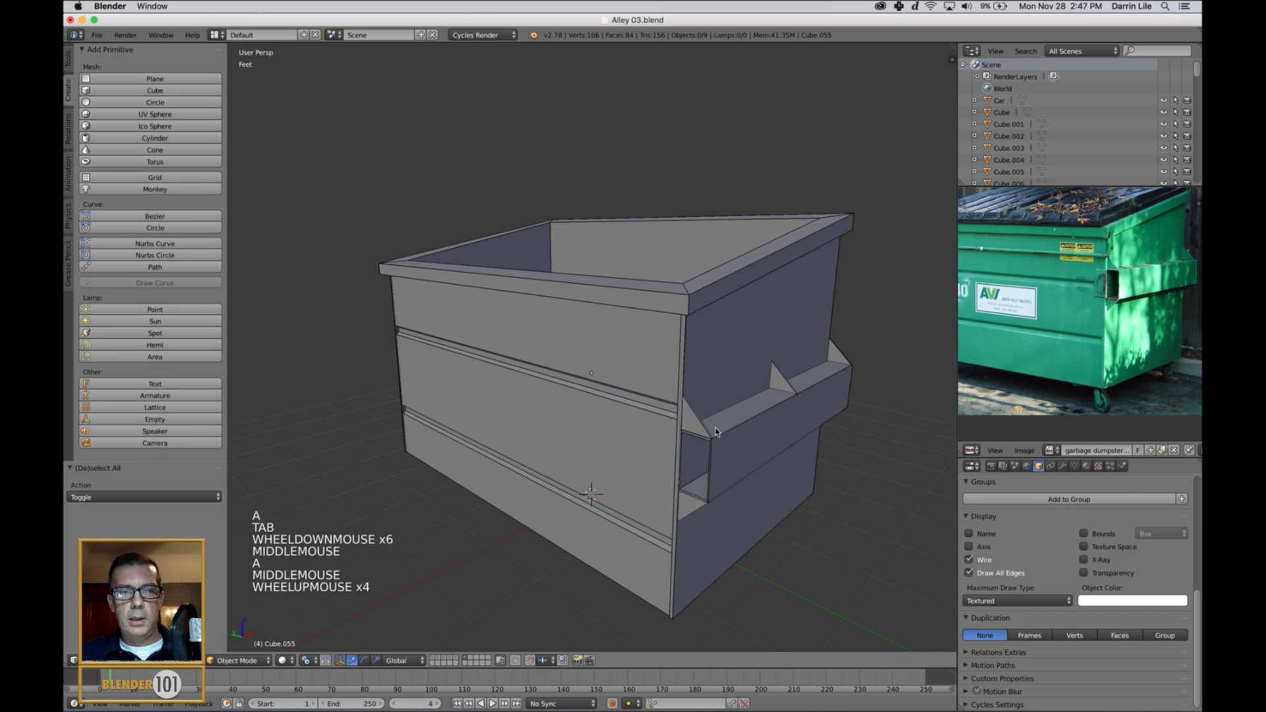
middle_drag(633, 444, 639, 443)
right_click(634, 442)
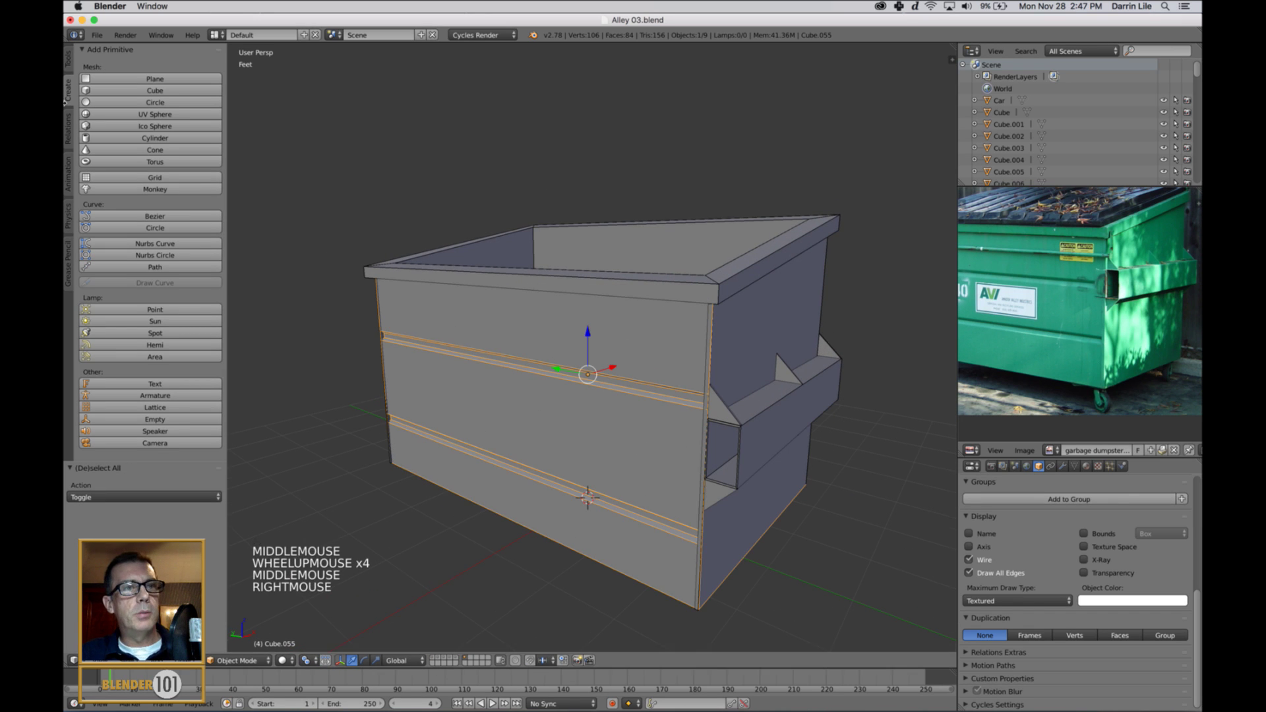
click(67, 60)
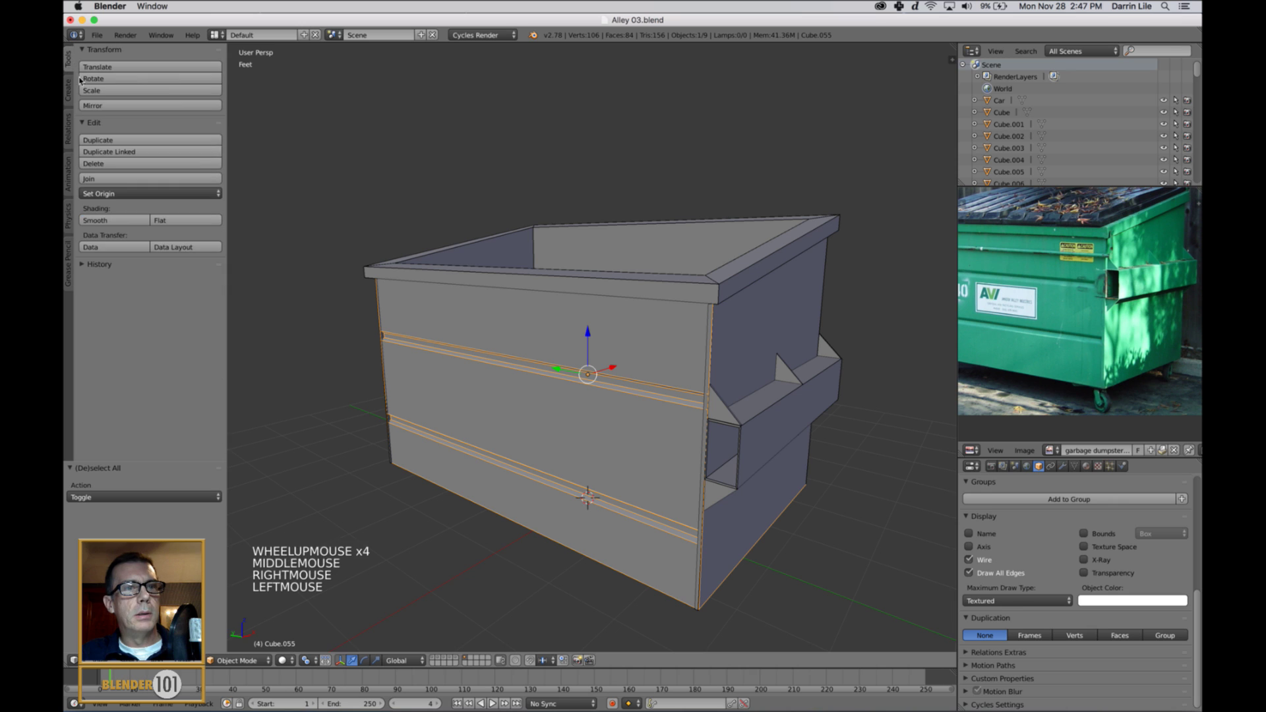
click(118, 221)
scroll(630, 437, down, 3)
key(a)
key(Tab)
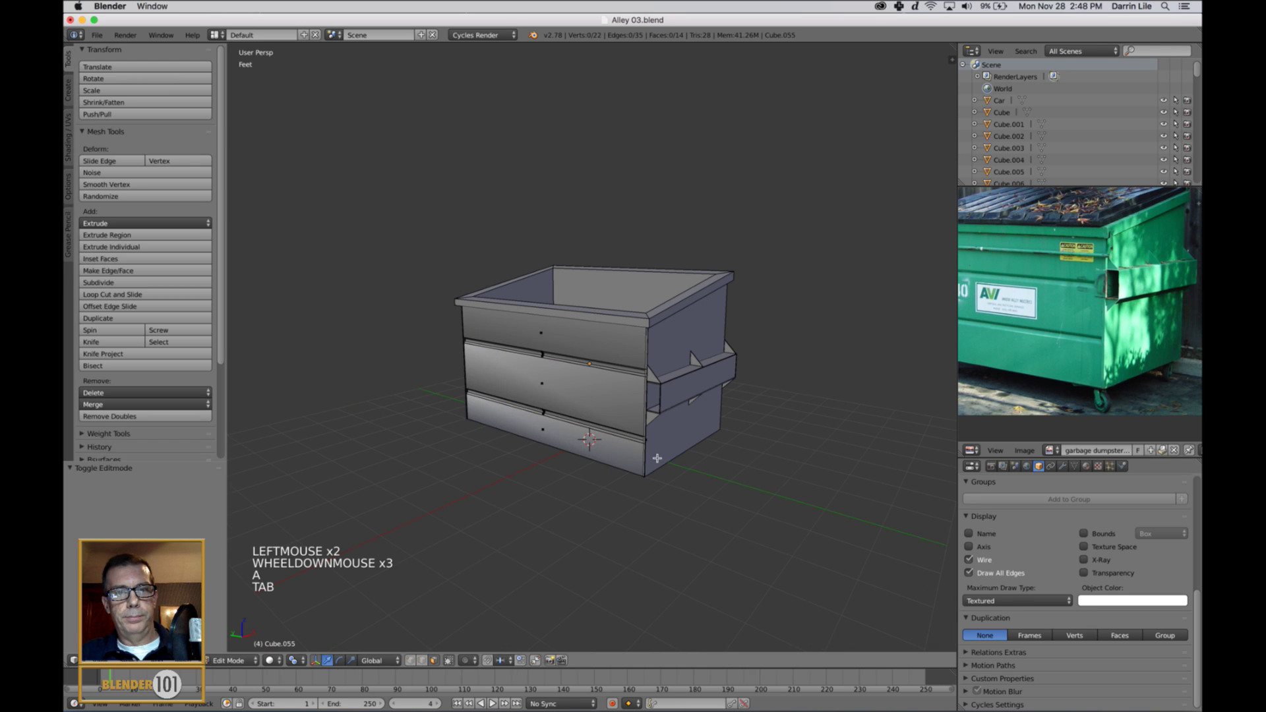
key(Tab)
middle_drag(692, 463, 692, 452)
middle_drag(602, 370, 653, 364)
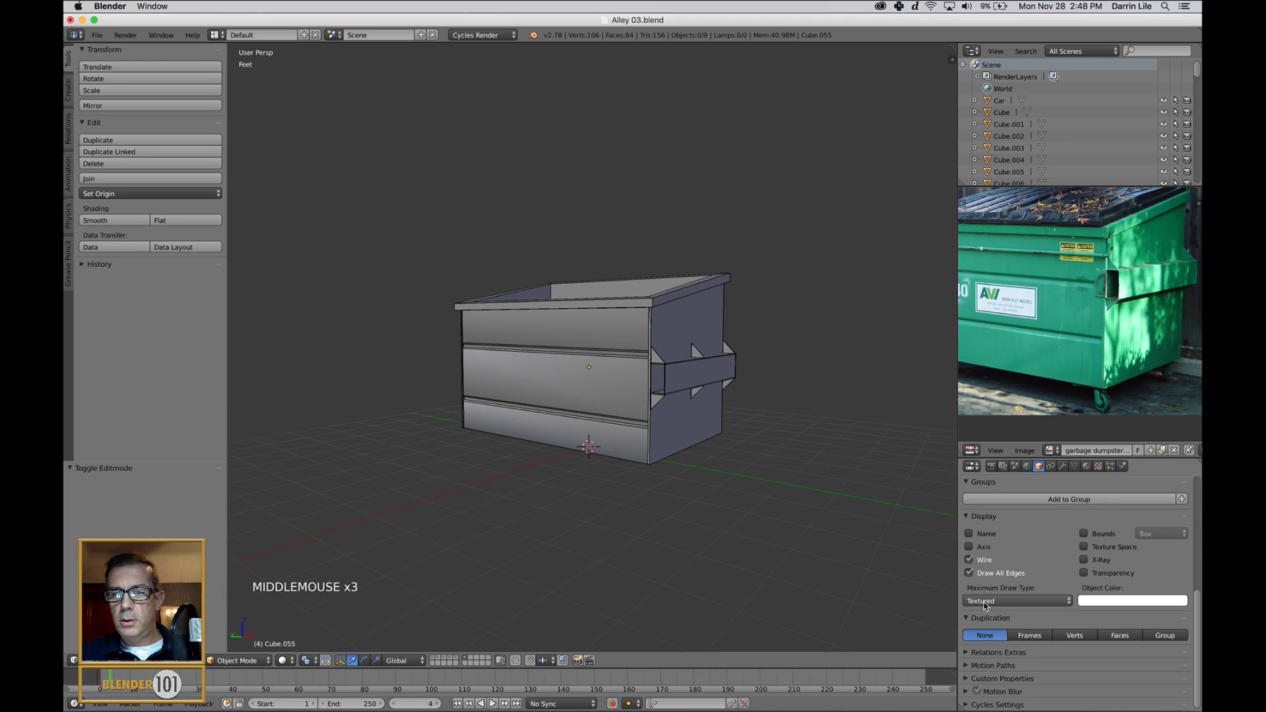
Turn off the front panel's Wire and Draw All Edges display options and inspect the smooth shading
click(968, 560)
click(968, 573)
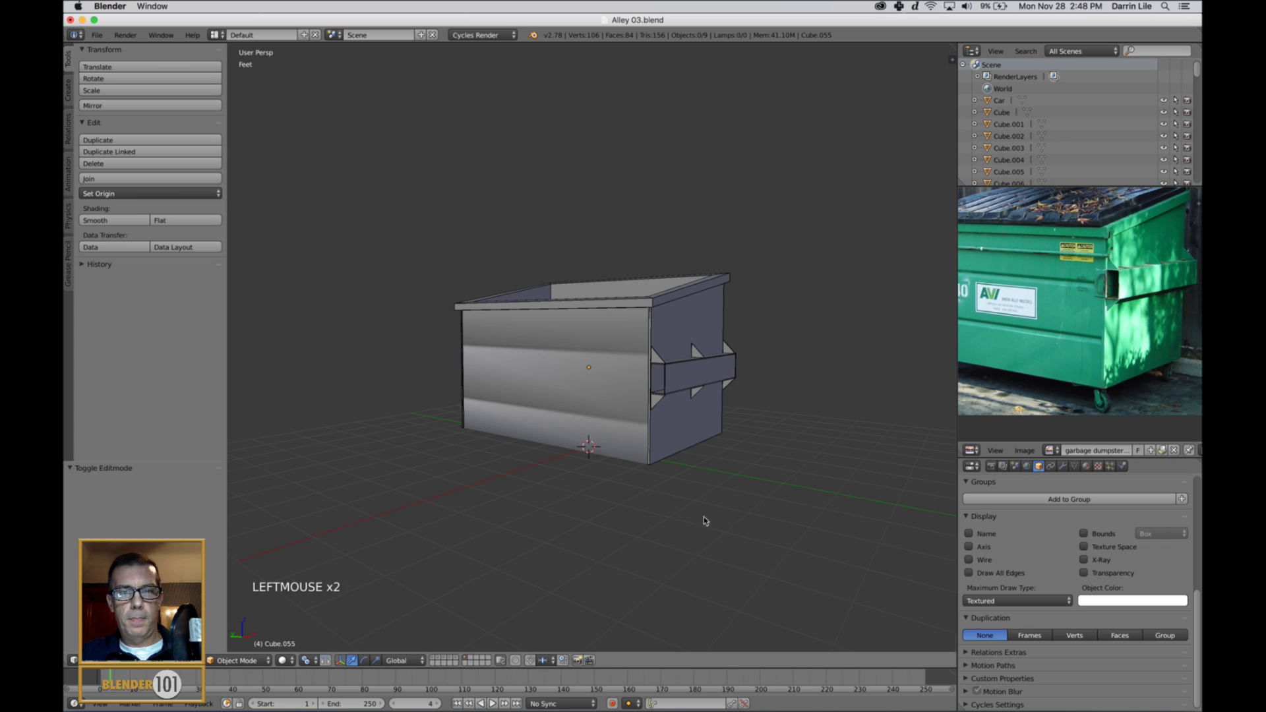
scroll(703, 516, down, 1)
key(Tab)
key(Tab)
key(Tab)
middle_drag(686, 510, 699, 484)
scroll(693, 508, up, 4)
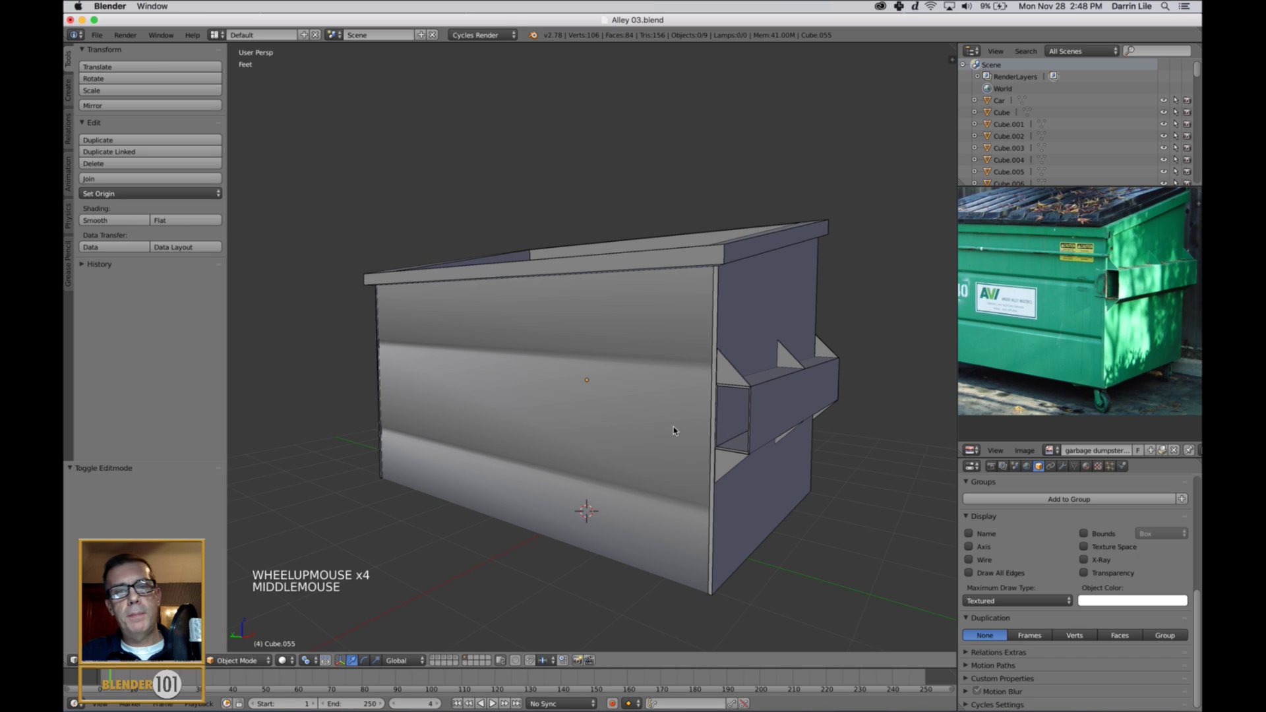
Set the front panel back to flat shading and turn on its Wire and Draw All Edges display again
right_click(683, 449)
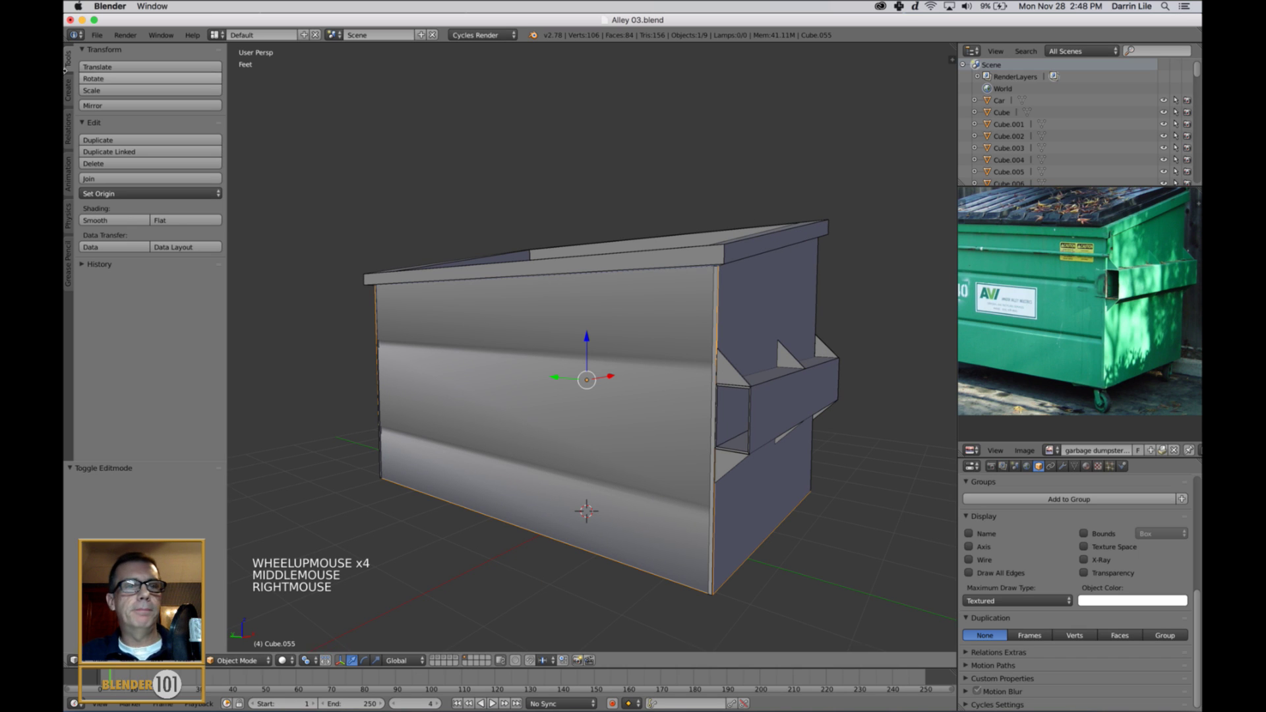
click(969, 560)
shift+click(968, 573)
Examine the grooved front panel from several angles and compare it with the dumpster front in the reference photo
scroll(665, 410, down, 4)
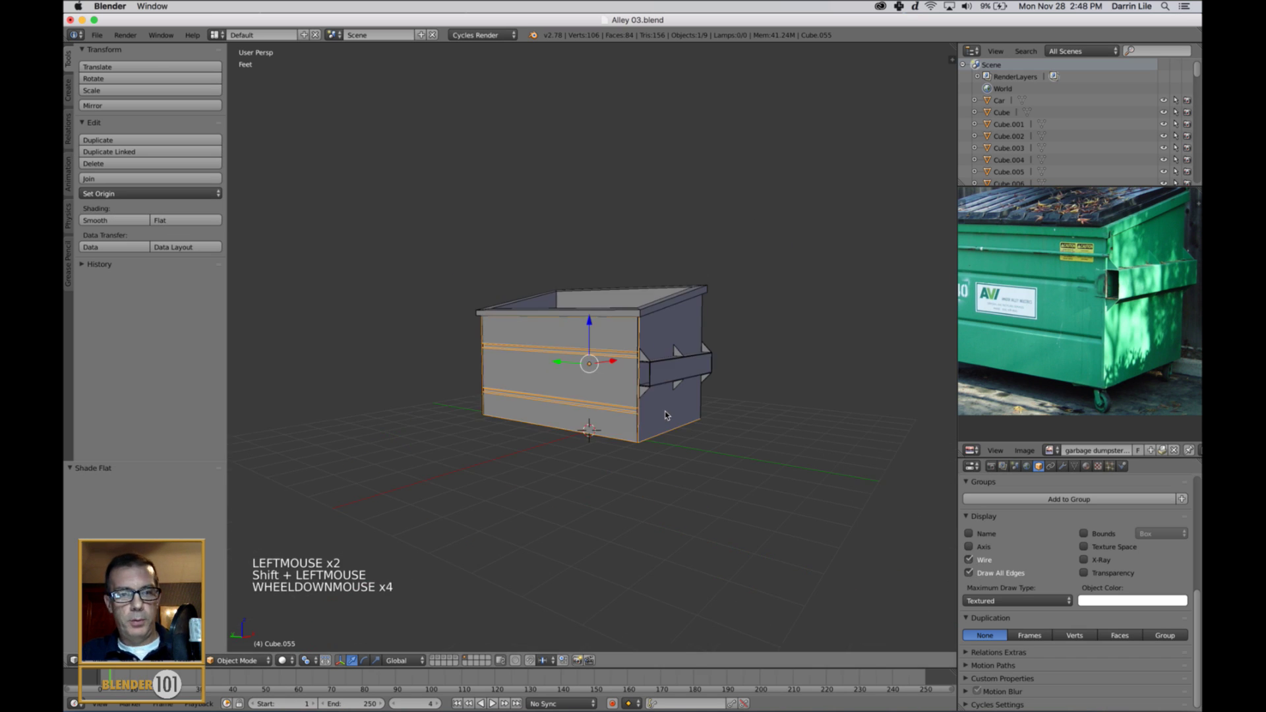
key(a)
key(Tab)
scroll(664, 410, up, 4)
mouse_move(665, 414)
middle_down()
mouse_move(676, 398)
mouse_move(653, 400)
middle_up()
key(Tab)
middle_drag(1025, 319, 1067, 321)
scroll(604, 397, down, 2)
middle_drag(606, 398, 608, 397)
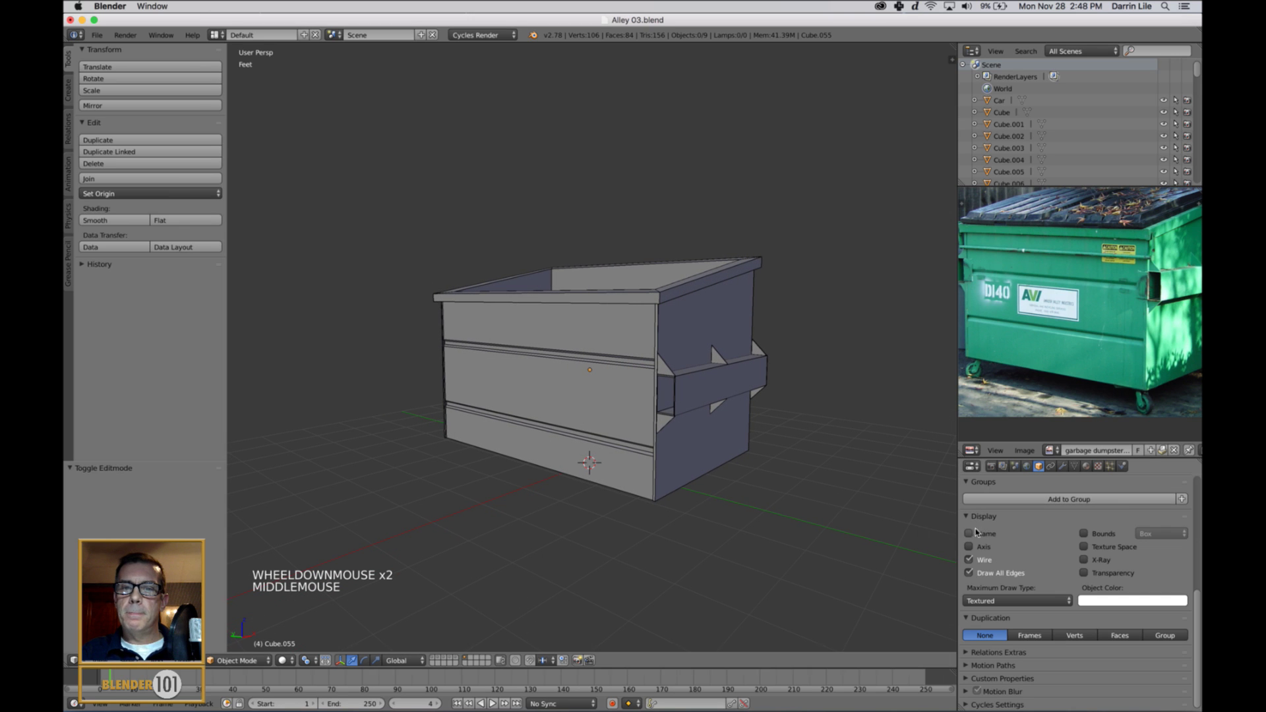
Hide the front panel's Wire and Draw All Edges display to check the plain surface, and enable both options again
click(968, 560)
click(968, 573)
middle_drag(745, 490, 794, 508)
click(970, 562)
click(969, 572)
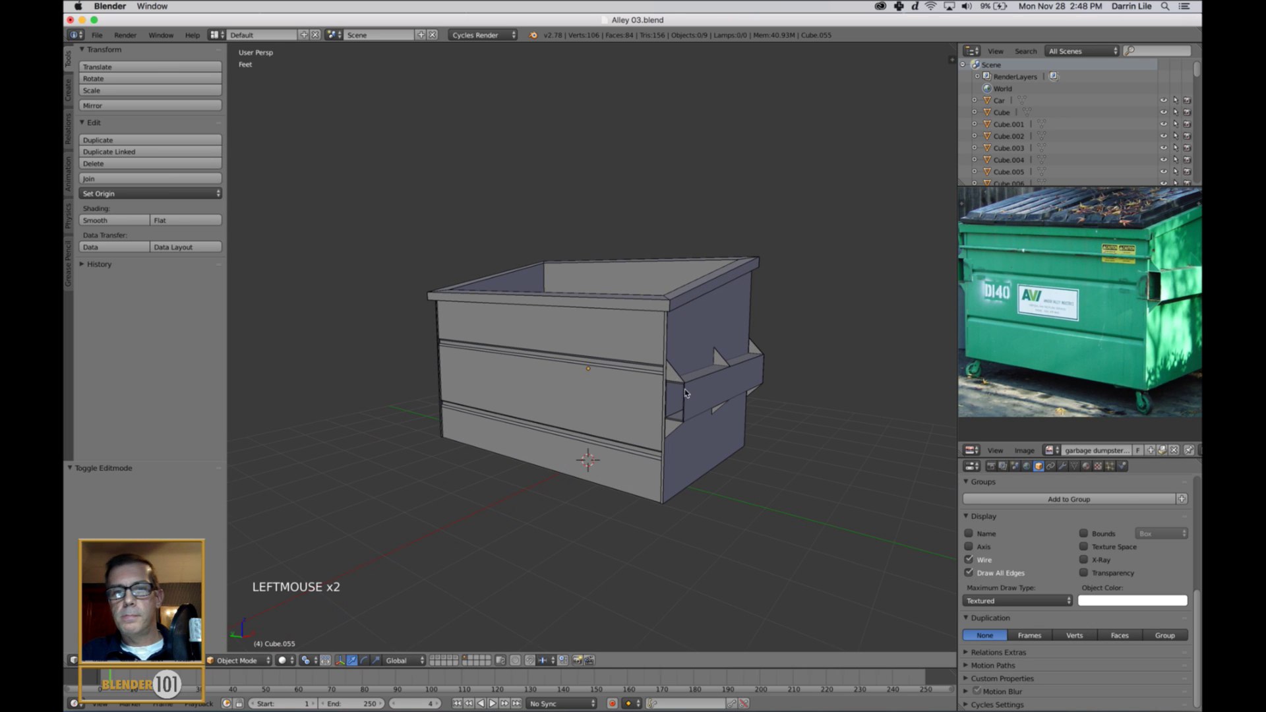
Join the side bracket and its six triangular gussets, three above and three below, into a single object
shift+middle_drag(811, 404, 770, 424)
scroll(737, 425, up, 3)
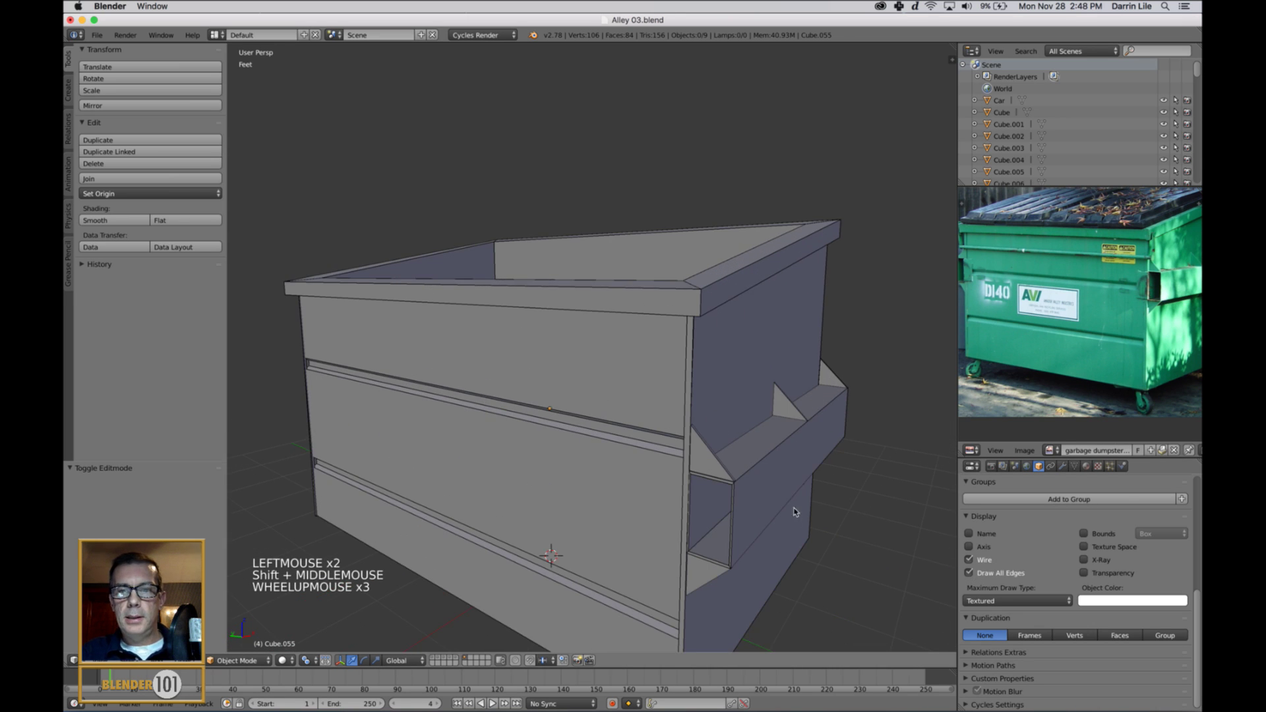
middle_drag(795, 512, 772, 498)
right_click(743, 514)
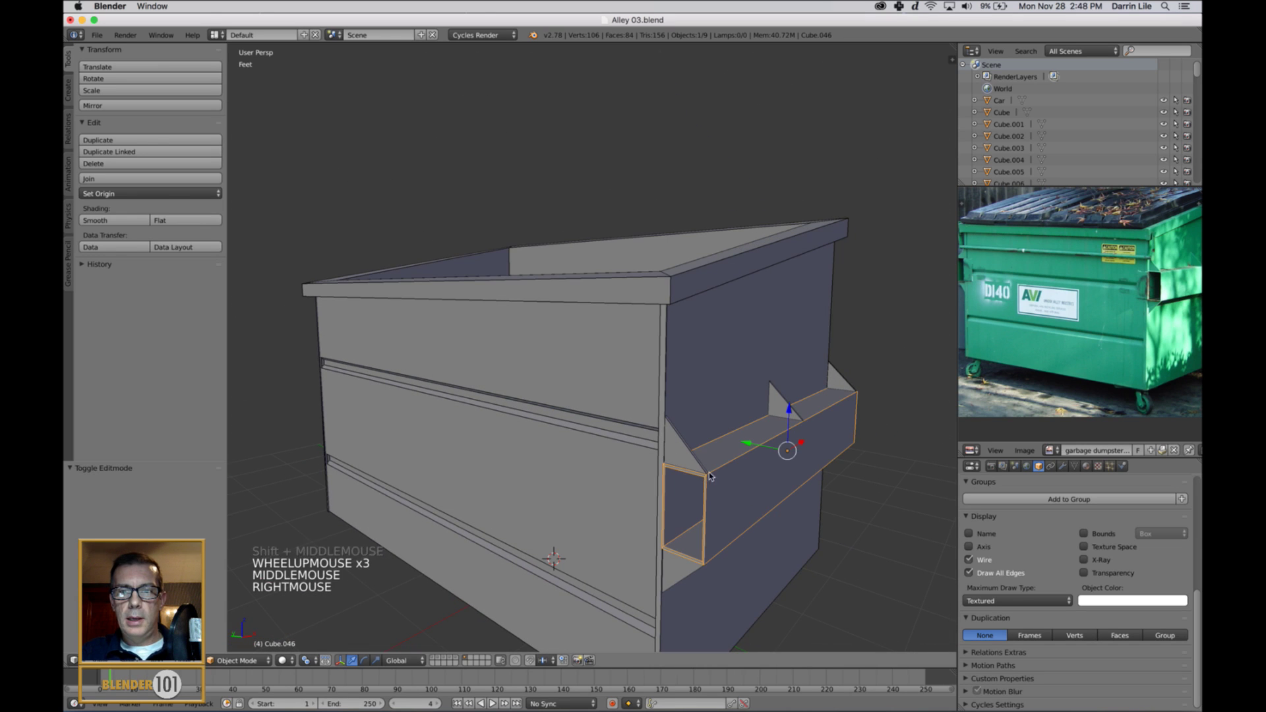
shift+right_click(680, 441)
shift+right_click(782, 399)
shift+right_click(843, 384)
middle_drag(895, 527, 802, 494)
shift+right_click(624, 383)
shift+right_click(786, 422)
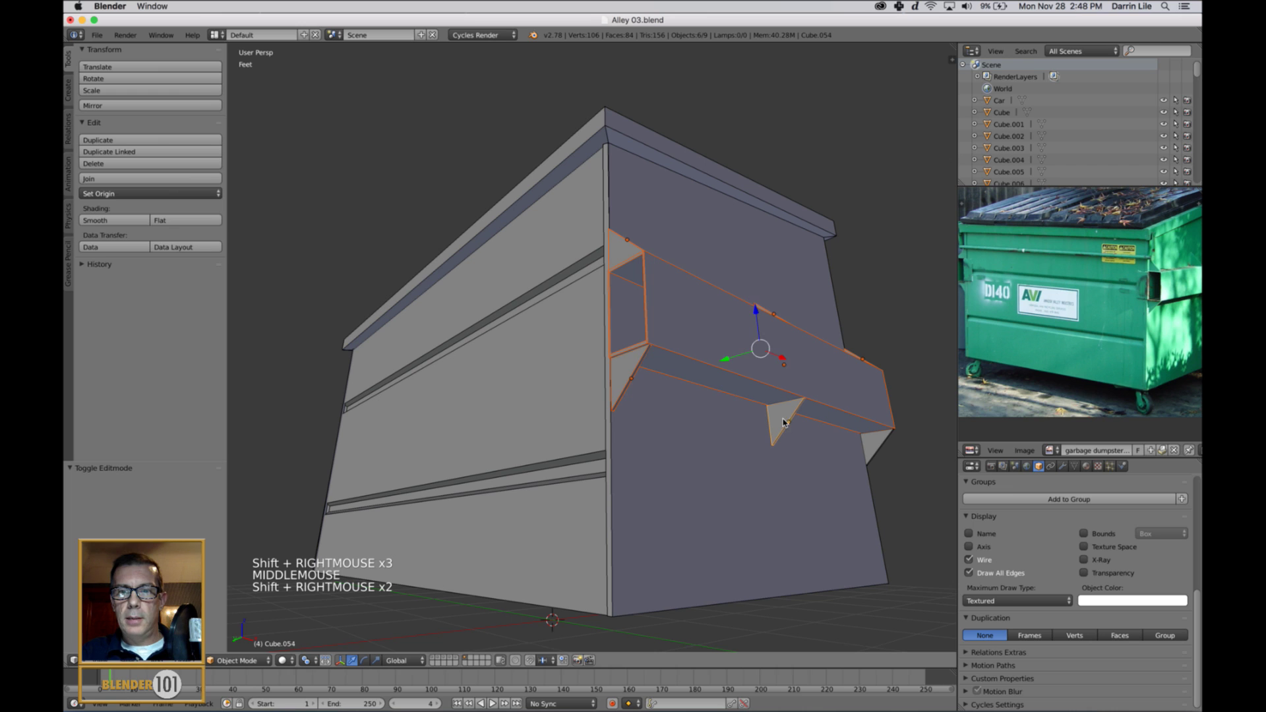
shift+right_click(869, 441)
scroll(781, 410, down, 3)
middle_drag(779, 410, 790, 433)
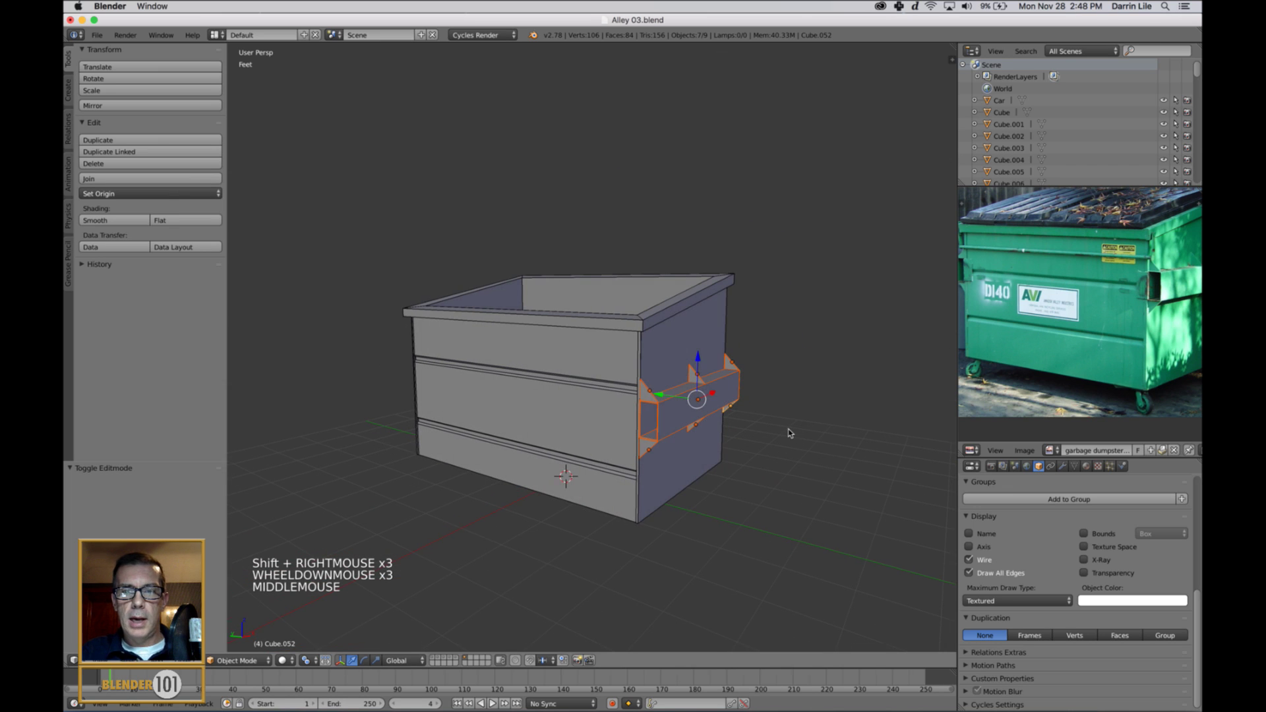
key(ctrl+j)
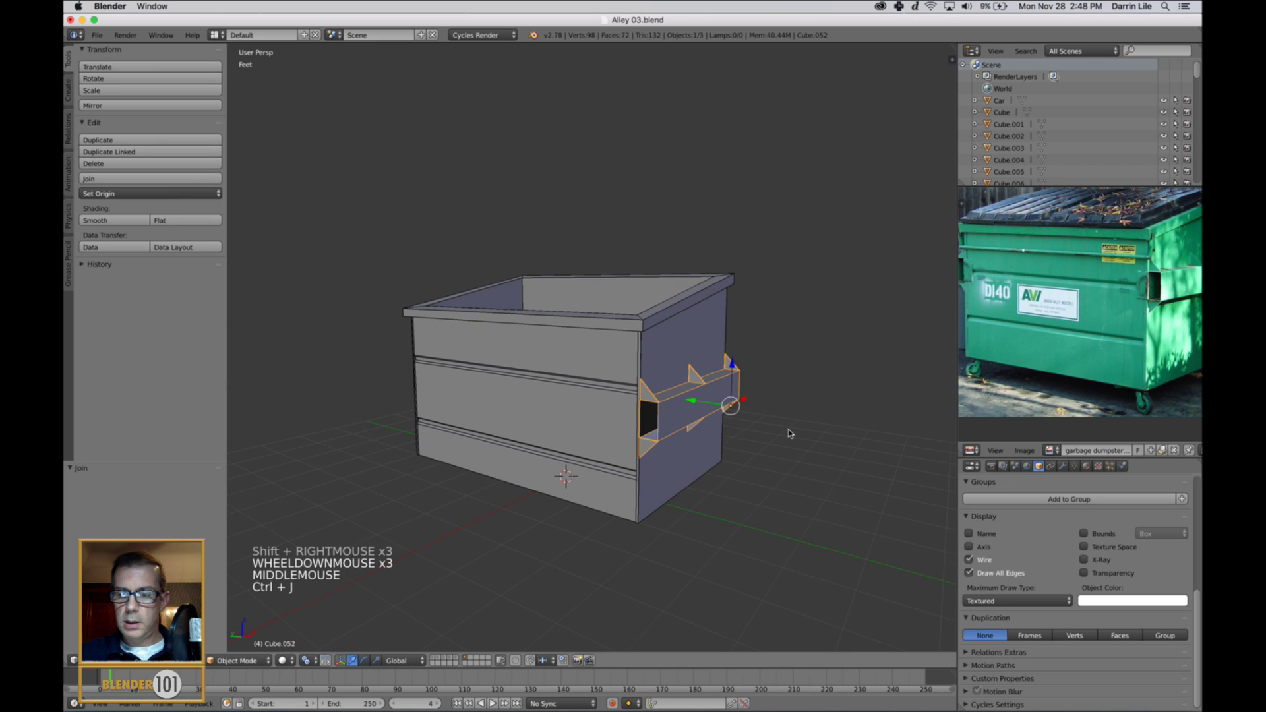
key(Return)
Duplicate the joined side bracket in place, with the model shown as wireframe from the left
shift+middle_drag(739, 439, 759, 406)
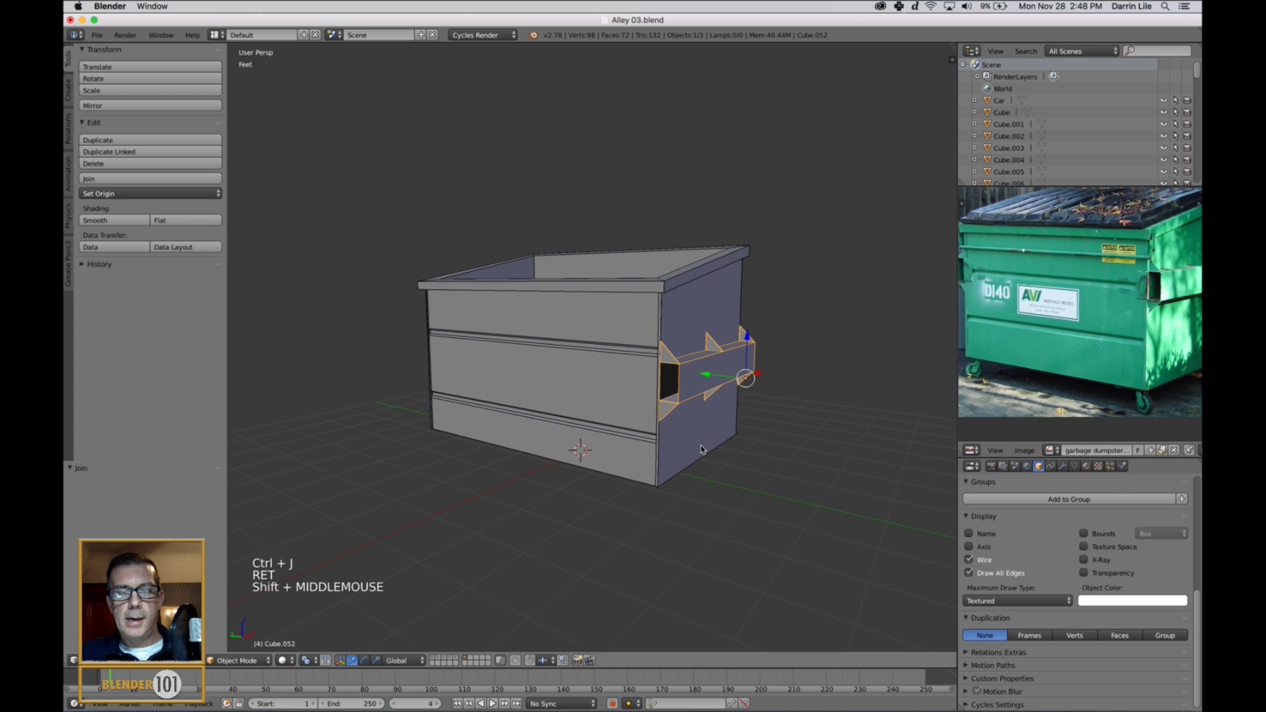
mouse_move(701, 447)
middle_down()
mouse_move(712, 452)
mouse_move(701, 455)
middle_up()
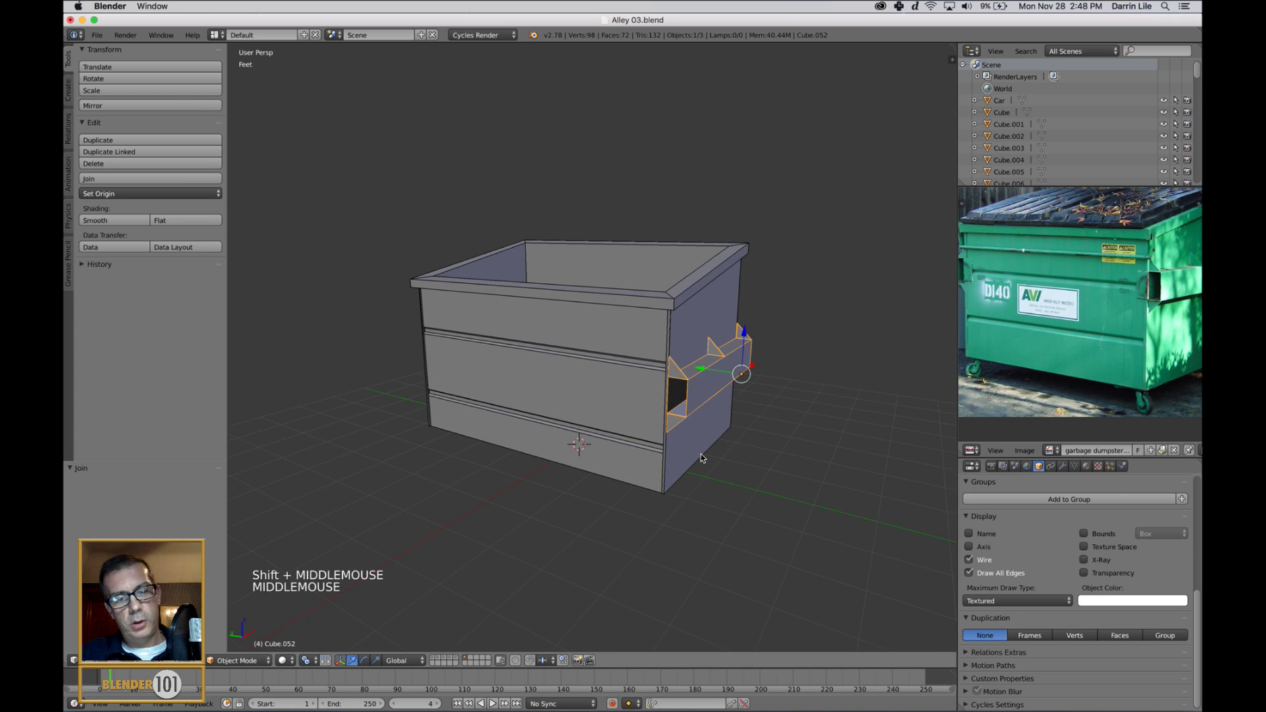
key(KP_3)
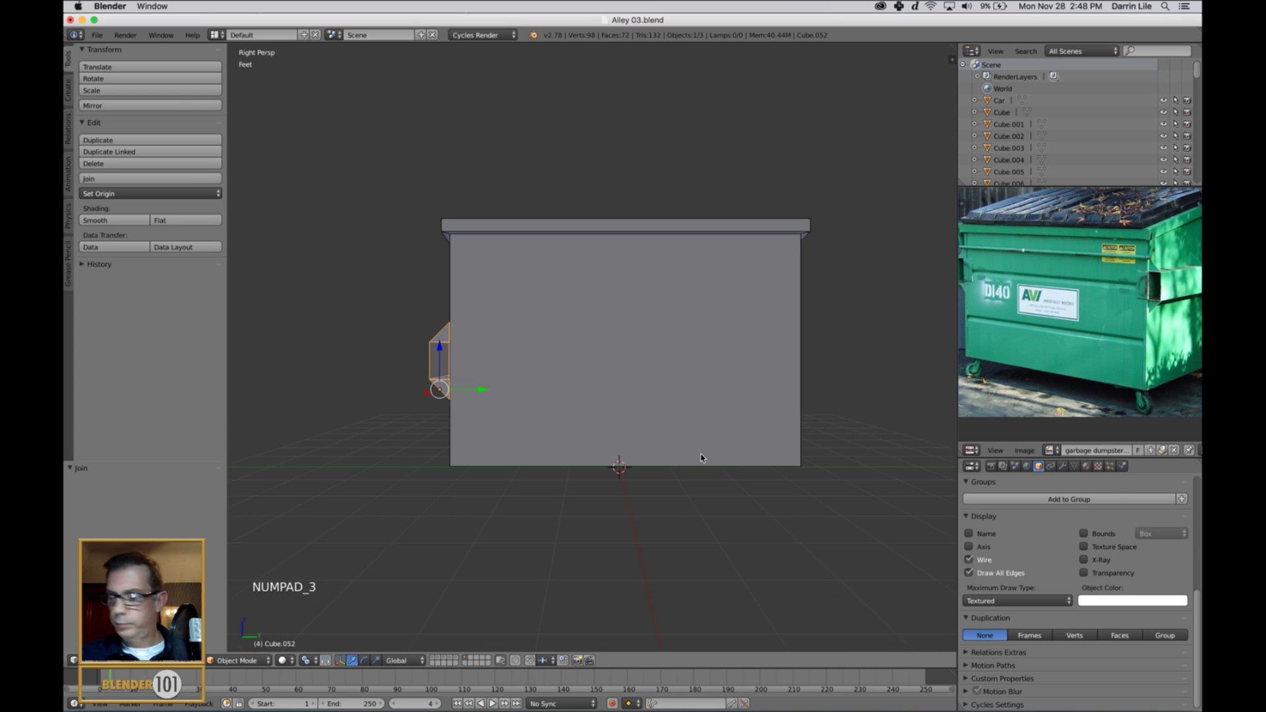
key(ctrl+KP_3)
key(KP_5)
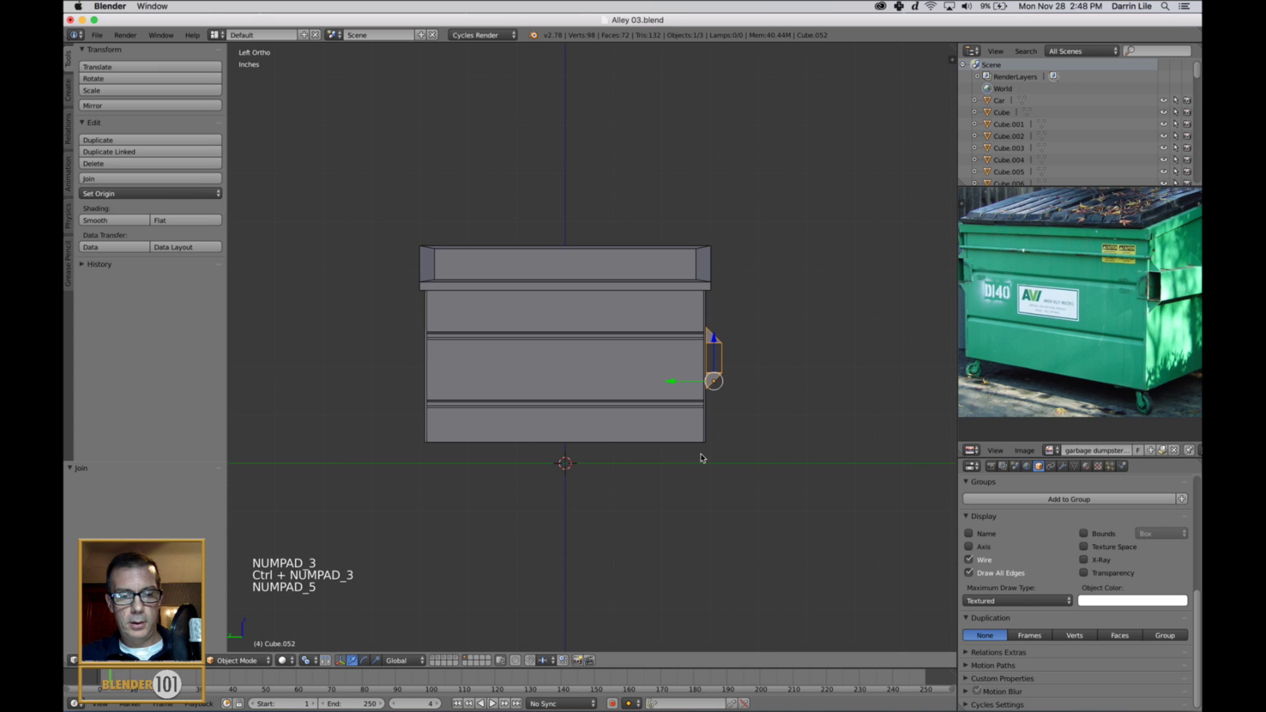
key(z)
scroll(700, 455, up, 1)
shift+middle_drag(699, 452, 766, 457)
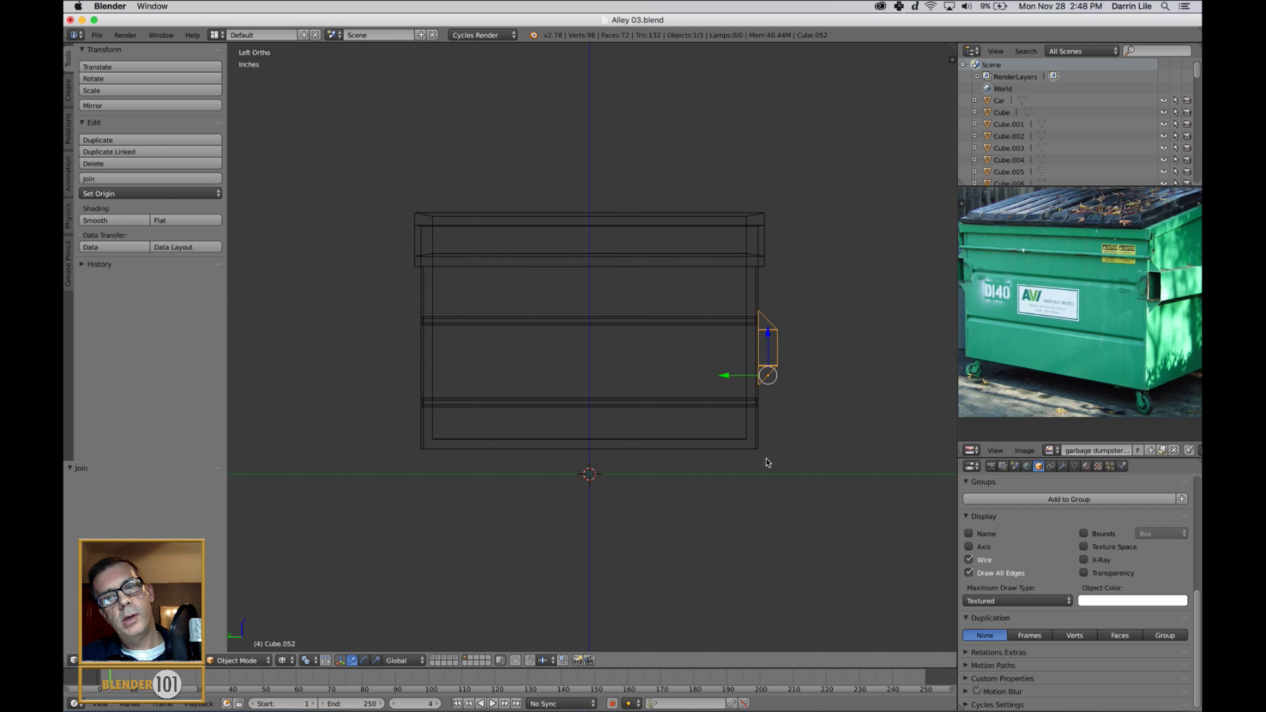
key(shift+d)
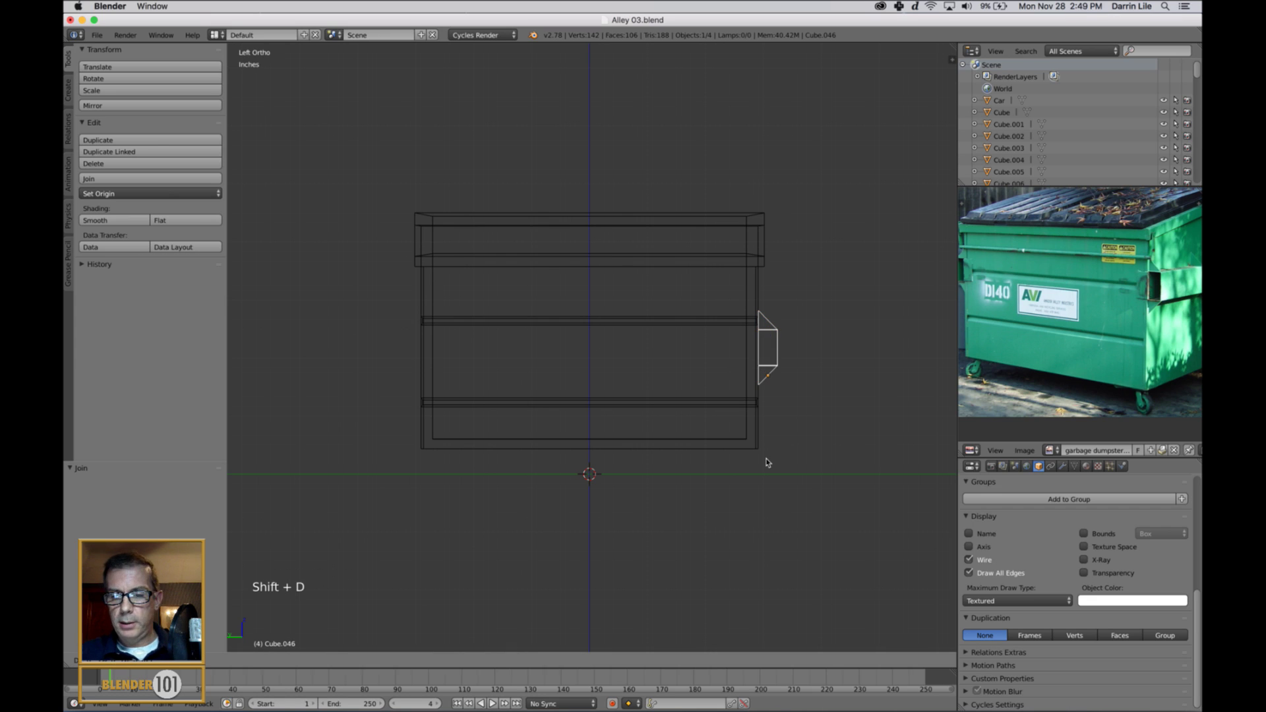
click(768, 463)
Mirror the duplicate bracket along global Y, move it about 6.163' along Y against the dumpster's opposite side, and restore solid shading
click(184, 660)
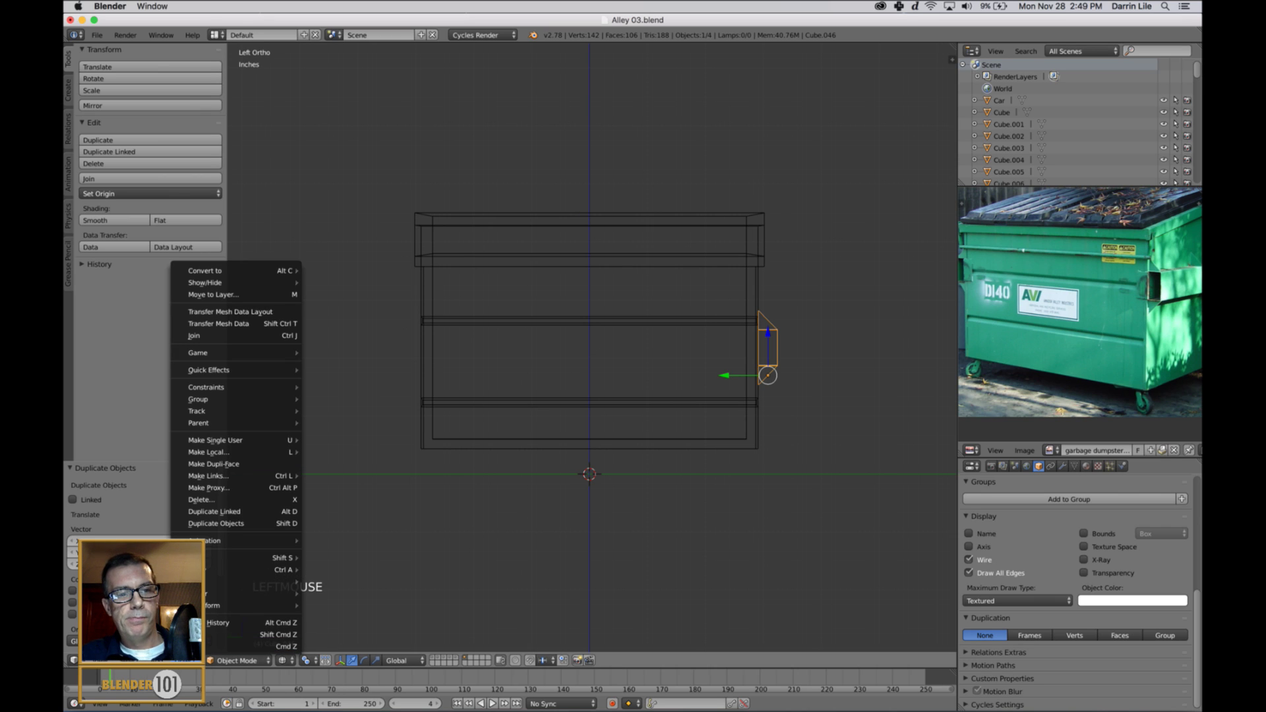
mouse_move(206, 593)
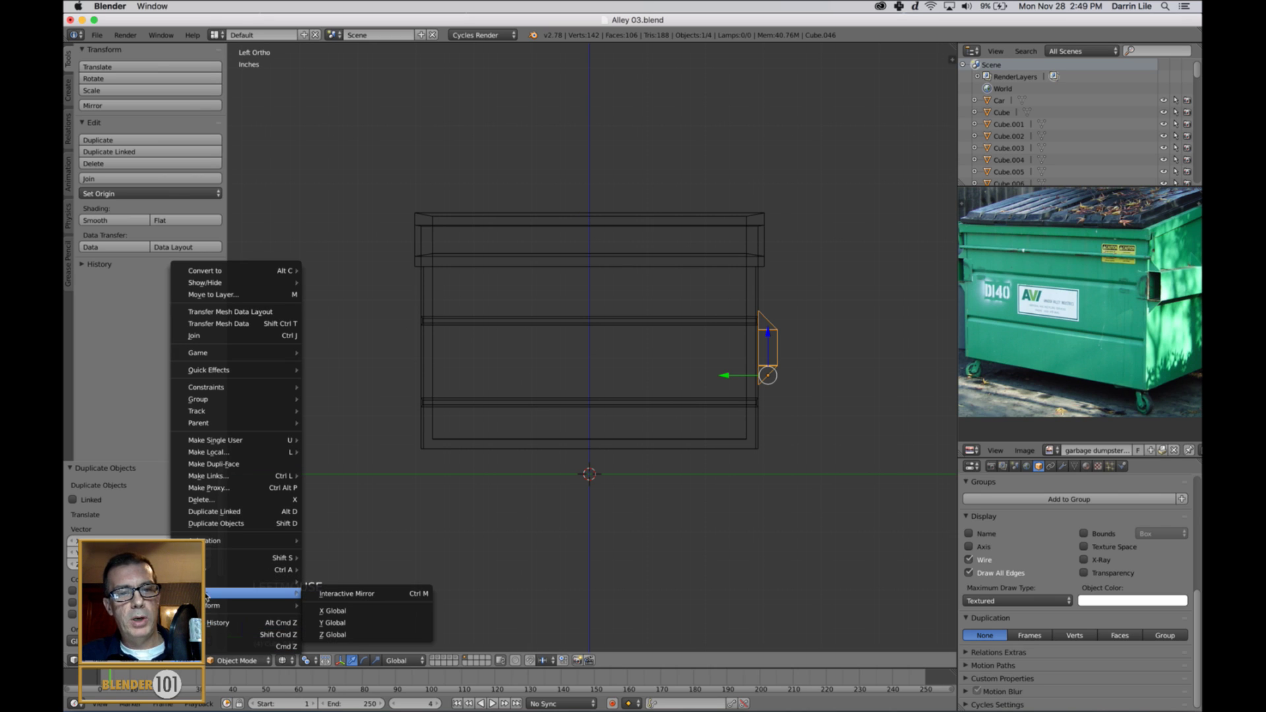
click(364, 623)
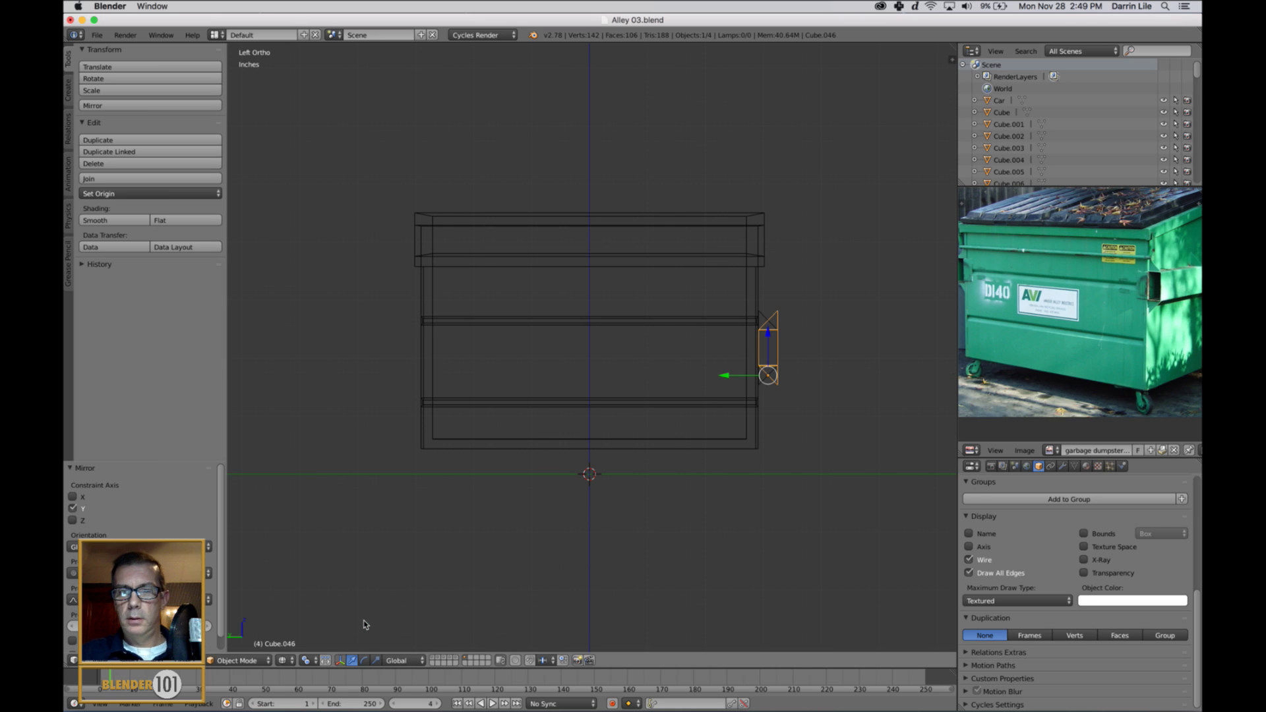
mouse_move(725, 376)
mouse_down()
mouse_move(418, 390)
mouse_move(367, 409)
mouse_up()
key(z)
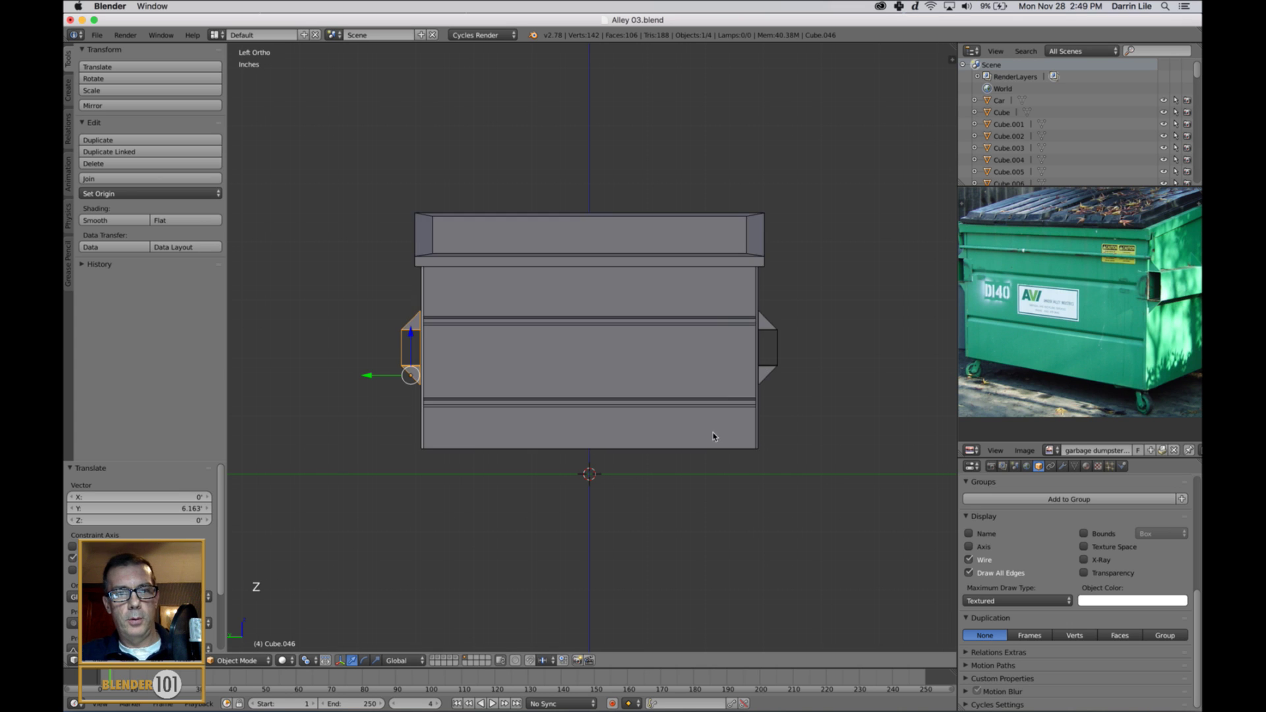
middle_drag(716, 437, 692, 449)
key(a)
scroll(697, 449, down, 2)
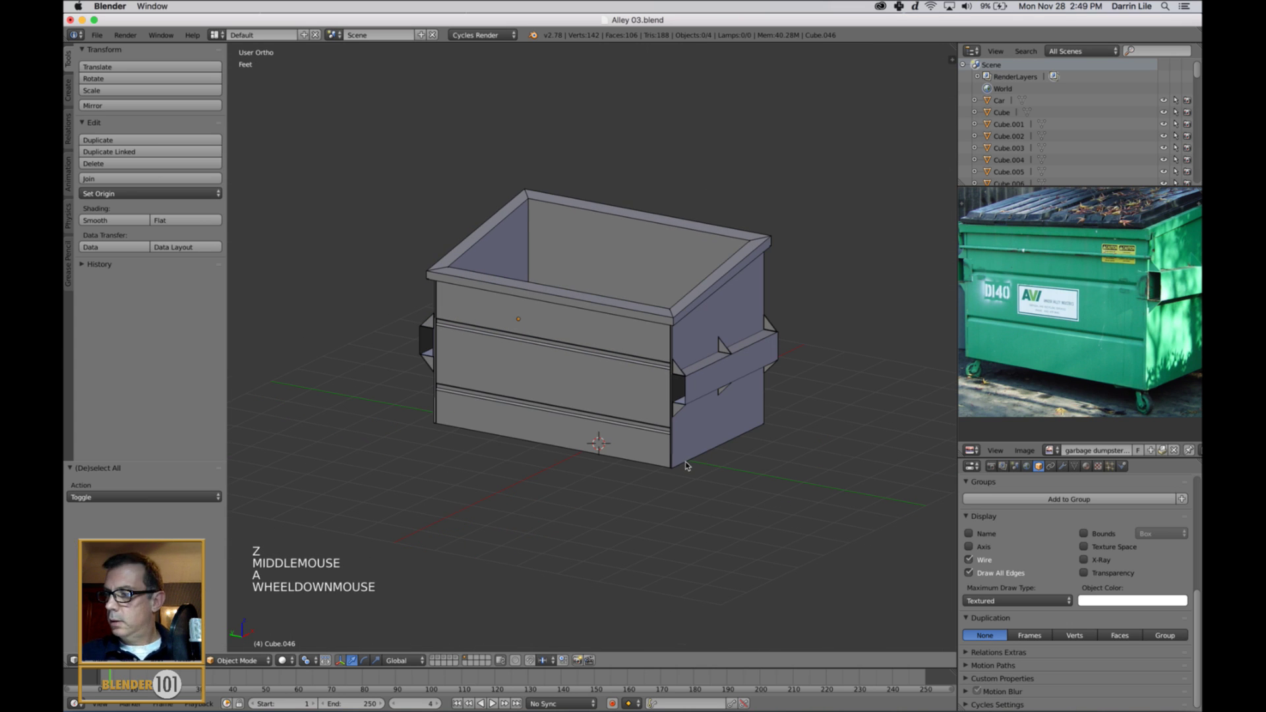
Compare the dumpster in perspective with the reference photo, examining the photo's front bar, caution label and side bracket corner up close
key(KP_5)
shift+middle_drag(754, 489, 692, 507)
scroll(1163, 340, down, 1)
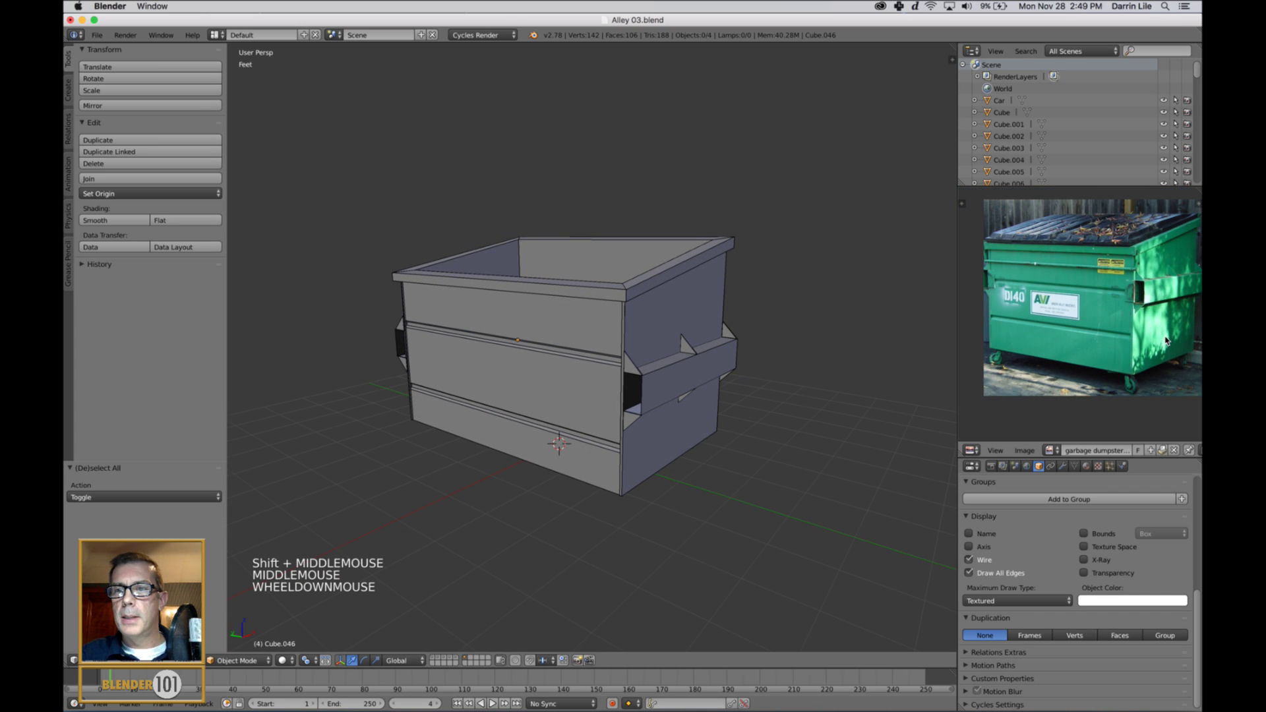
middle_drag(1161, 342, 1151, 344)
scroll(1130, 278, up, 3)
middle_drag(1129, 277, 1094, 327)
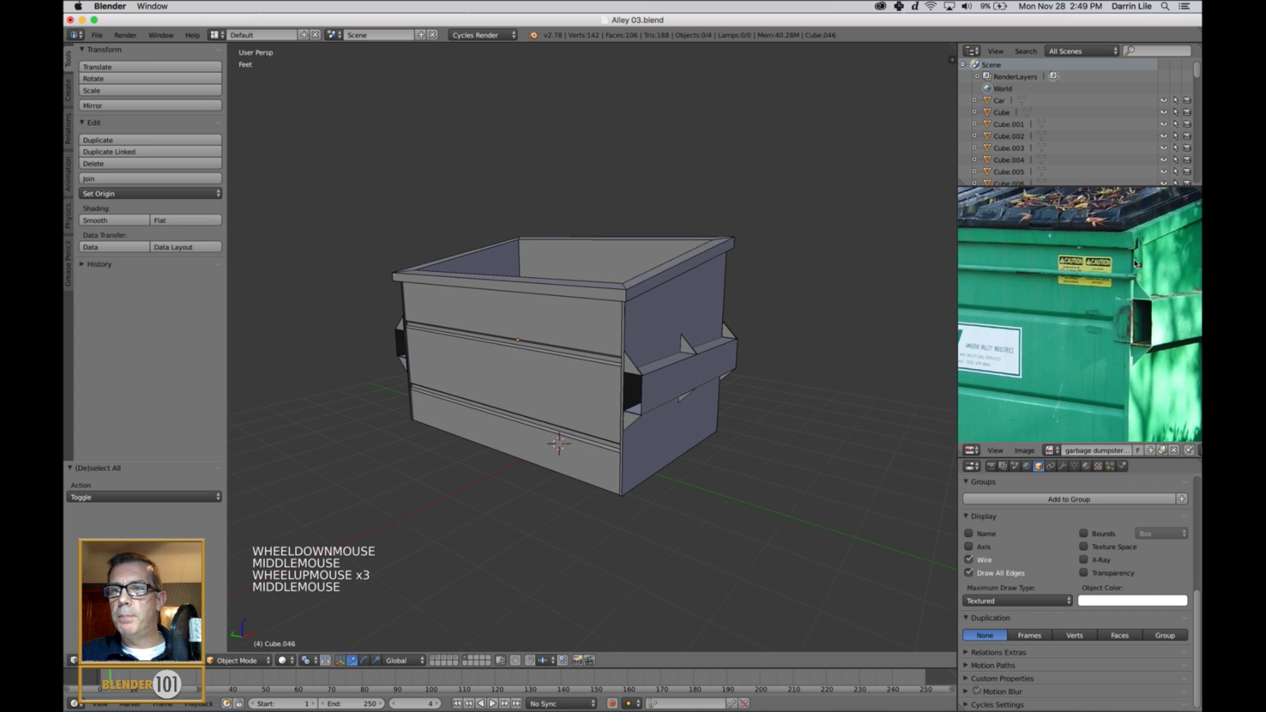
scroll(1140, 279, up, 1)
middle_drag(1140, 279, 1118, 298)
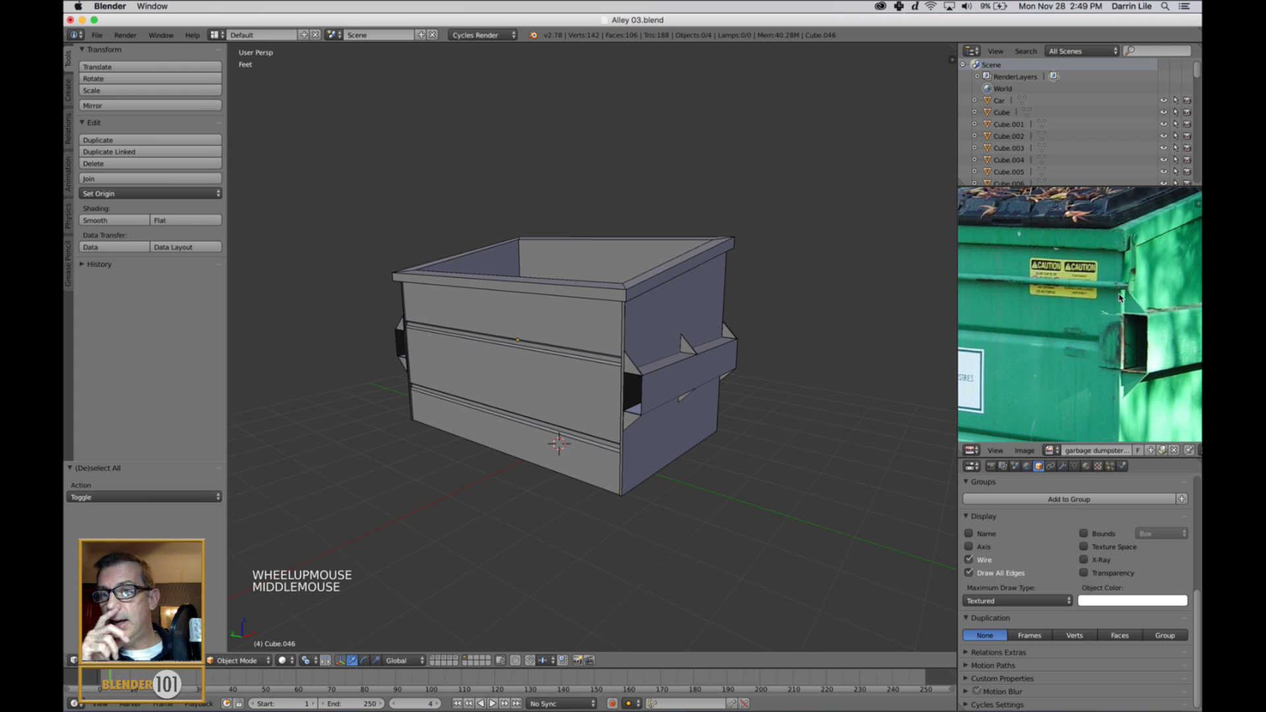
scroll(1162, 262, up, 3)
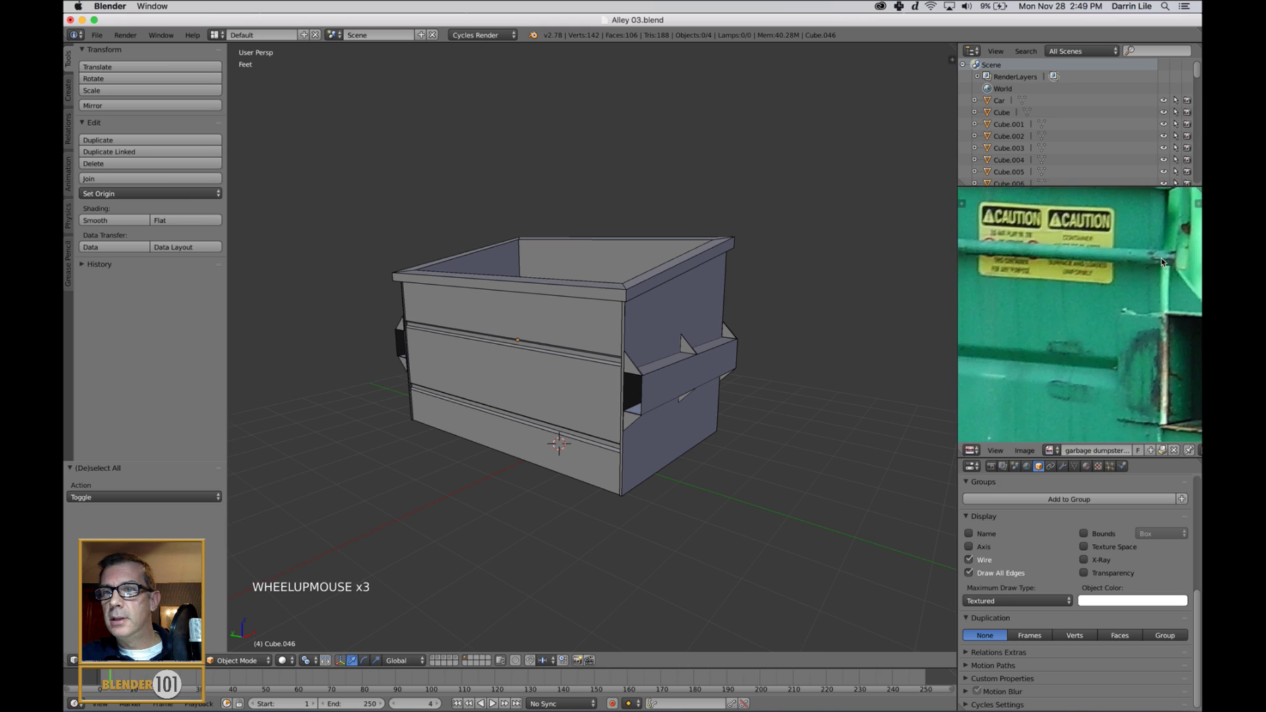
middle_drag(1162, 262, 1092, 351)
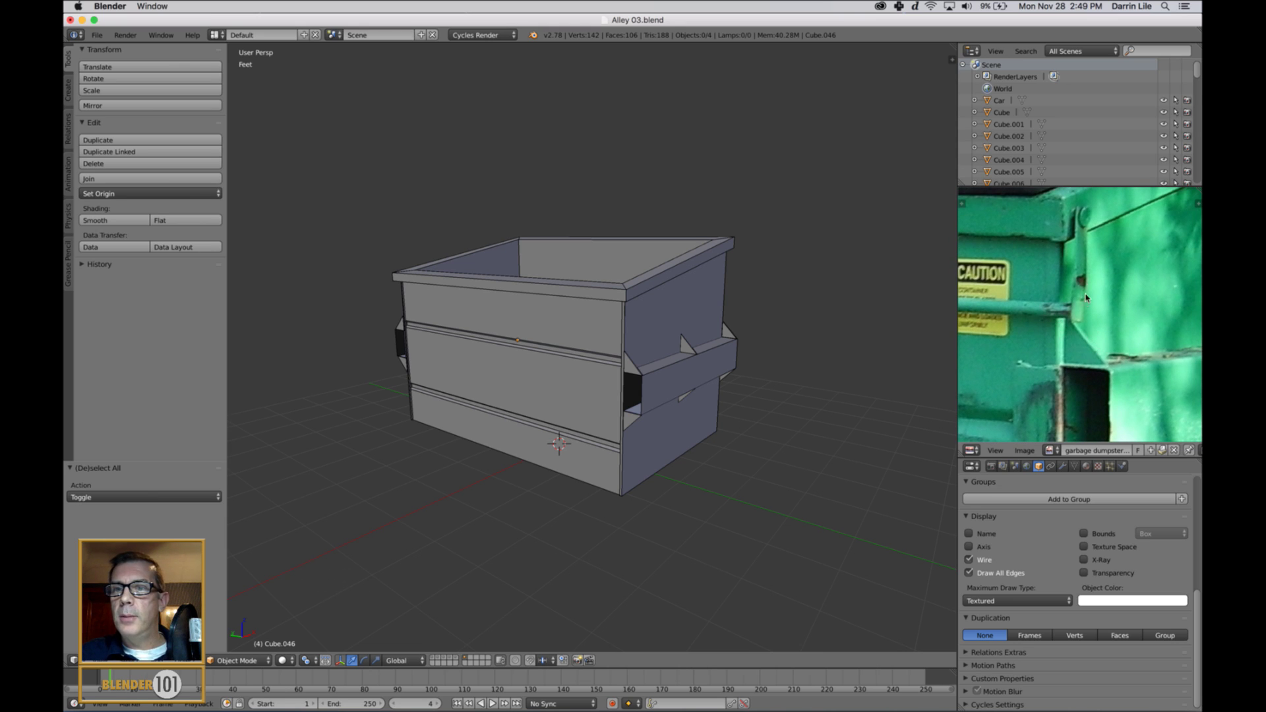
Examine the dumpster reference photo around the caution label, the front rail and the side fork pocket
scroll(1062, 325, down, 4)
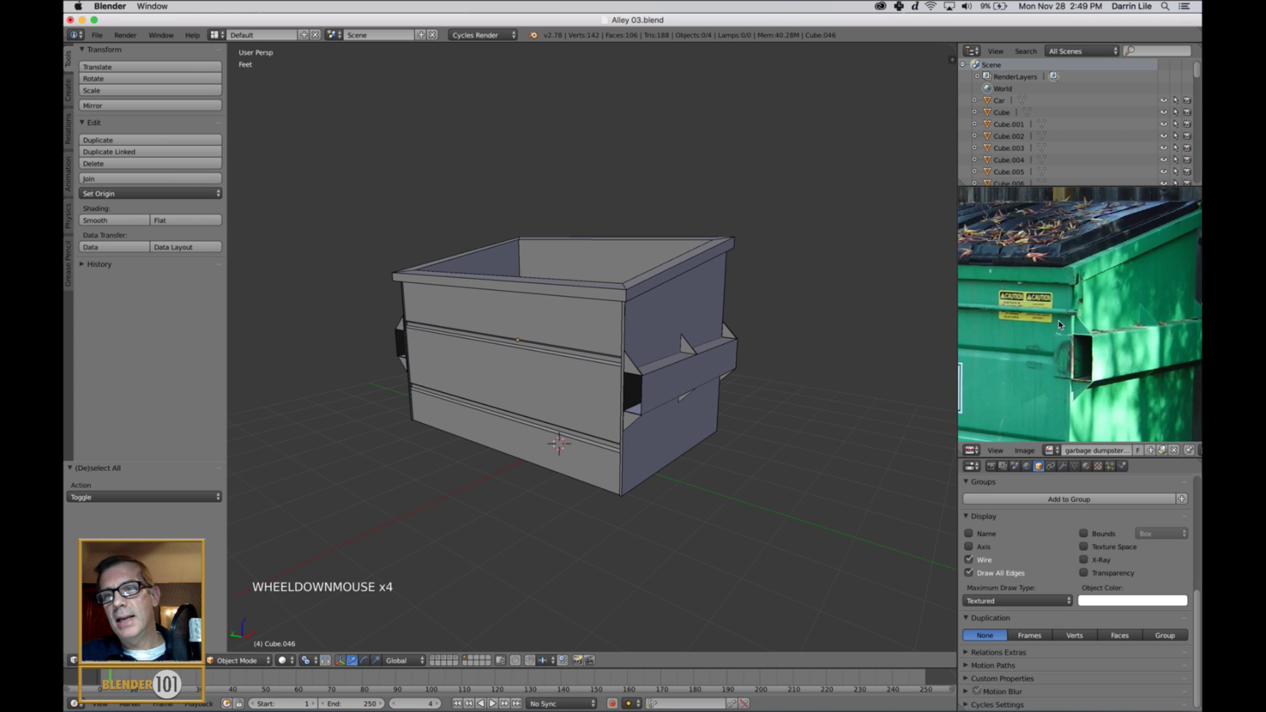
scroll(1058, 325, down, 3)
mouse_move(1059, 324)
middle_down()
mouse_move(1134, 309)
mouse_move(1144, 325)
mouse_move(1054, 325)
middle_up()
scroll(1133, 312, up, 4)
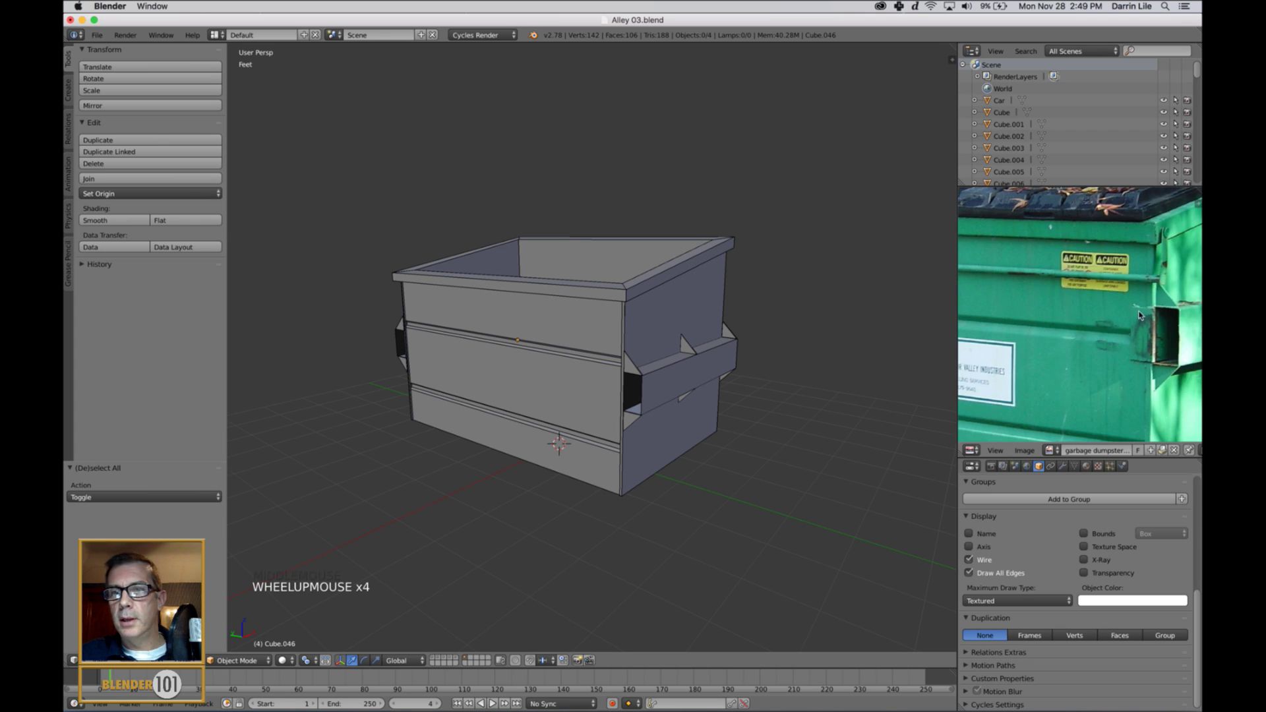
shift+middle_drag(1139, 325, 1107, 329)
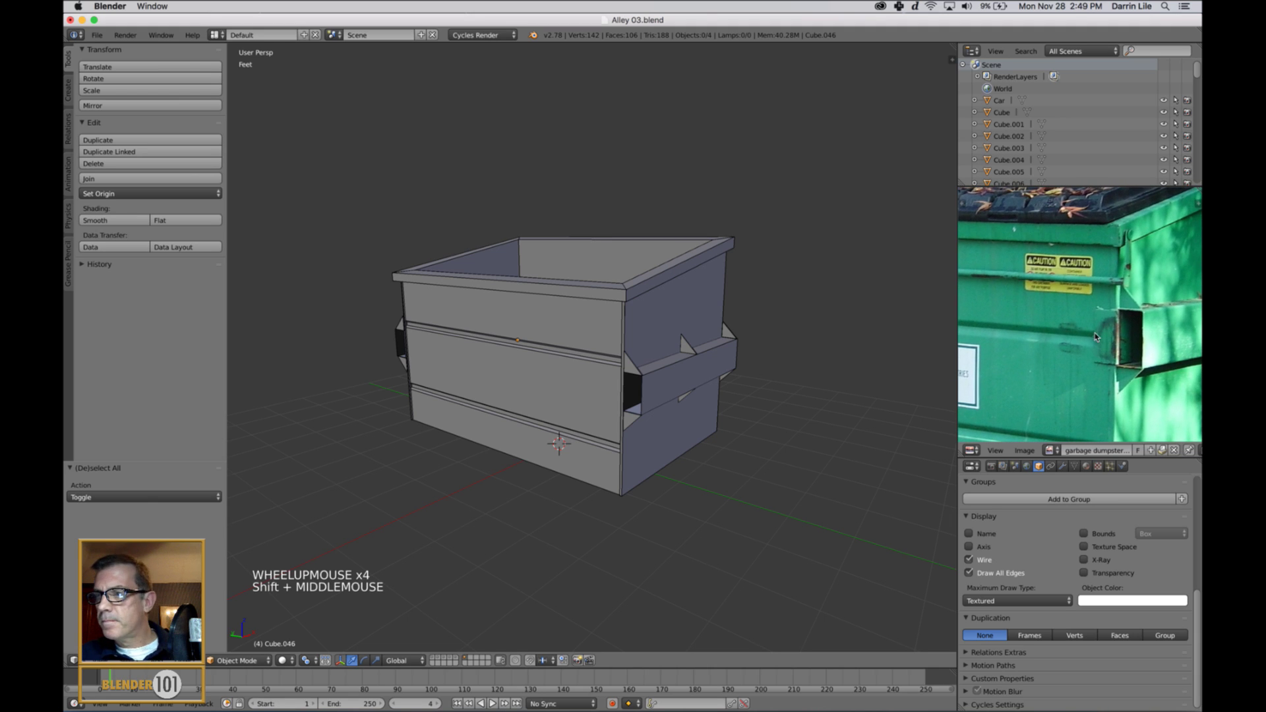
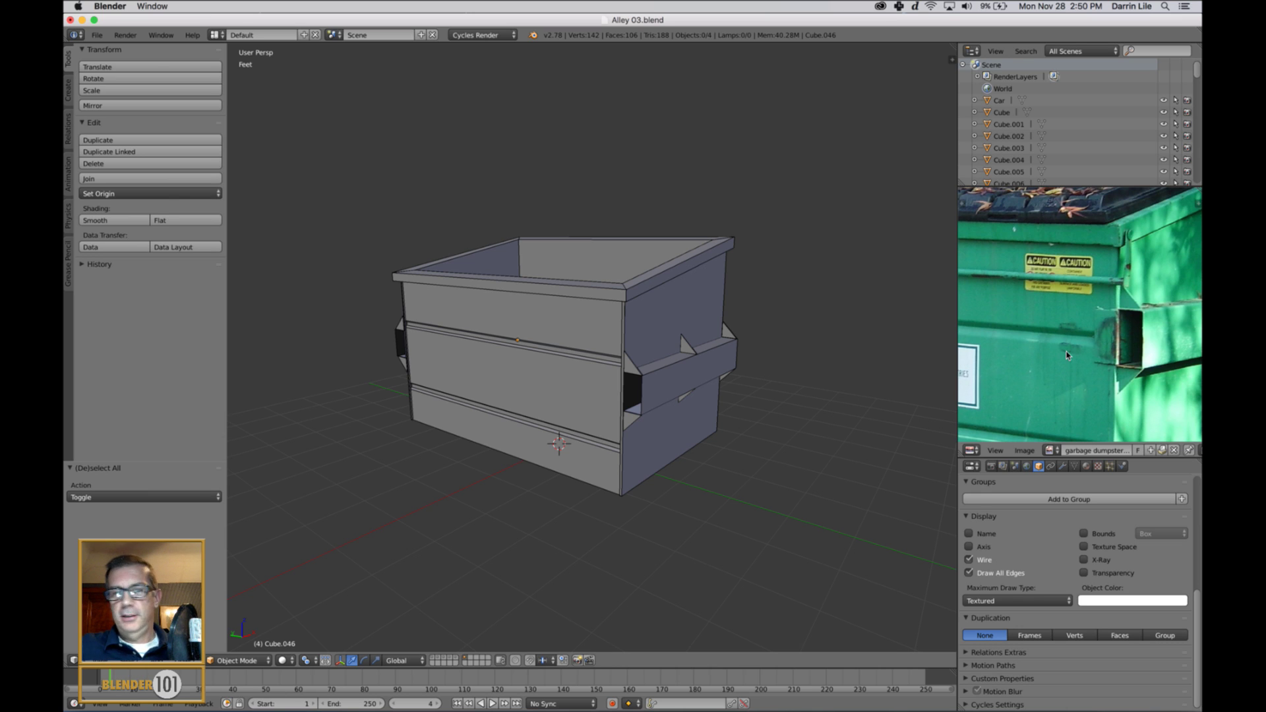
scroll(1068, 355, down, 5)
scroll(1048, 302, up, 1)
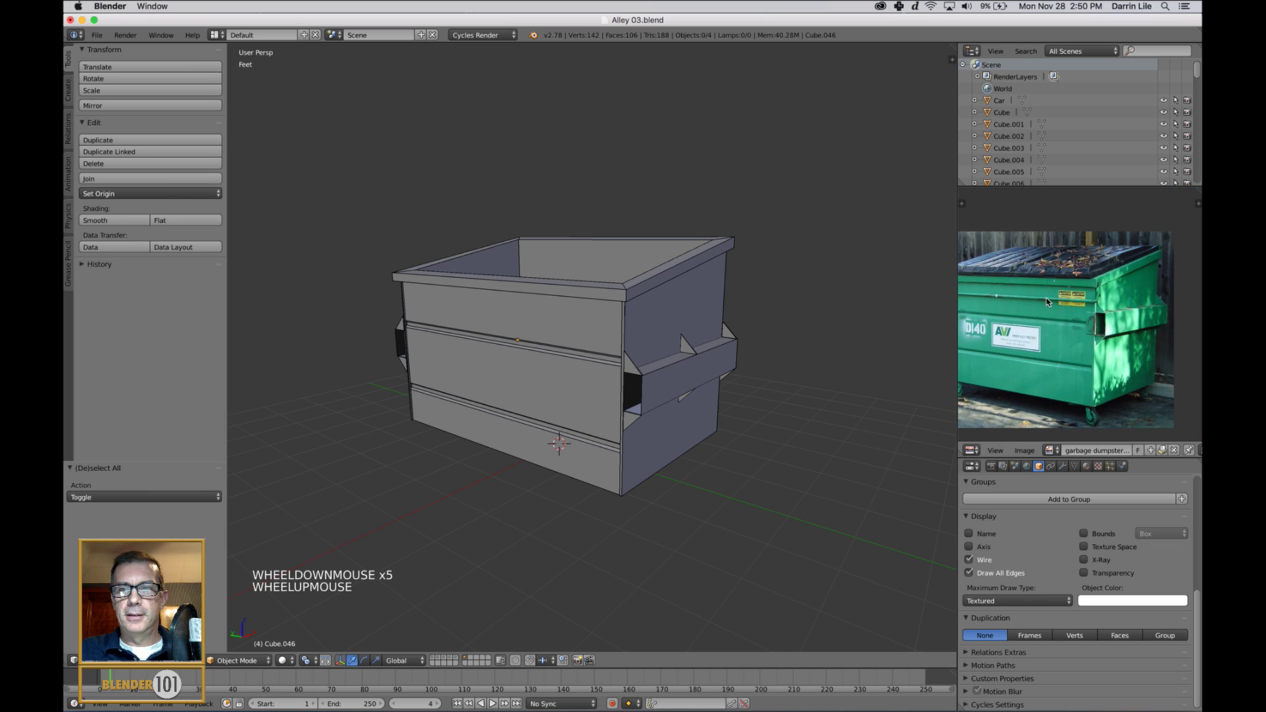
scroll(822, 375, down, 3)
Add a cube mesh and move it about 7.67 ft along negative Y, clear of the dumpster
shift+middle_drag(828, 406, 828, 365)
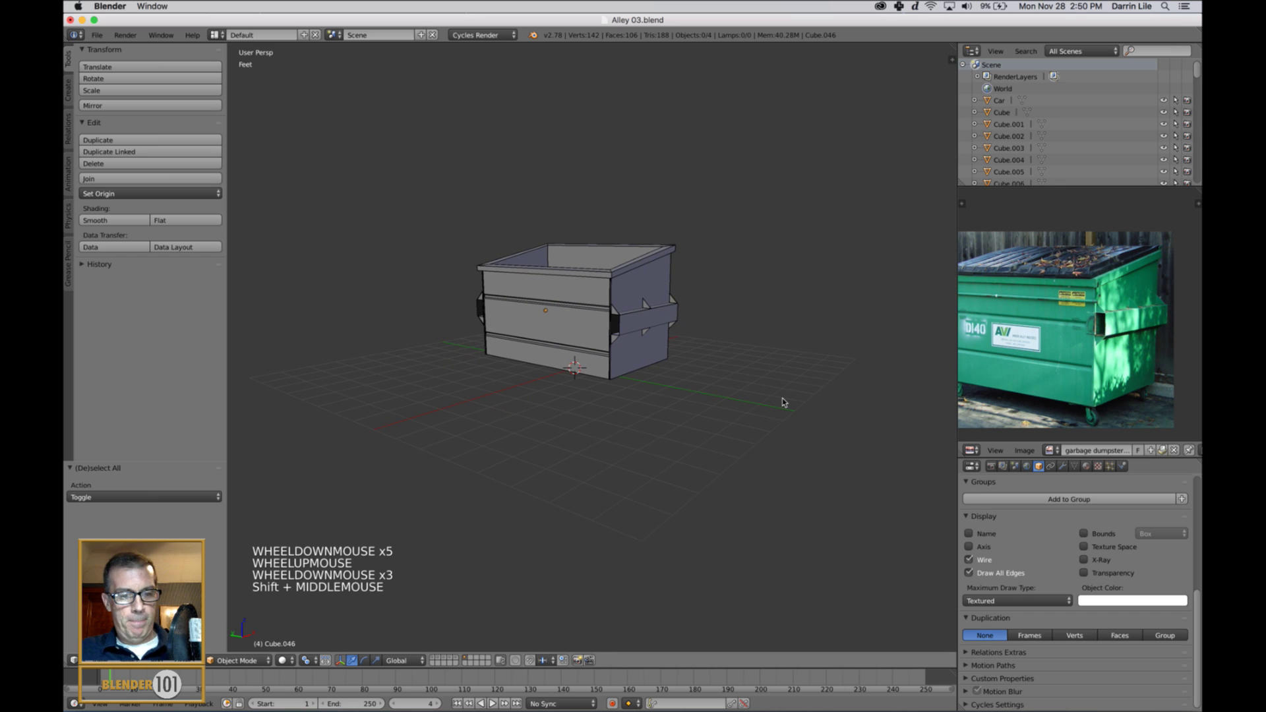
key(shift+a)
mouse_move(783, 402)
click(838, 413)
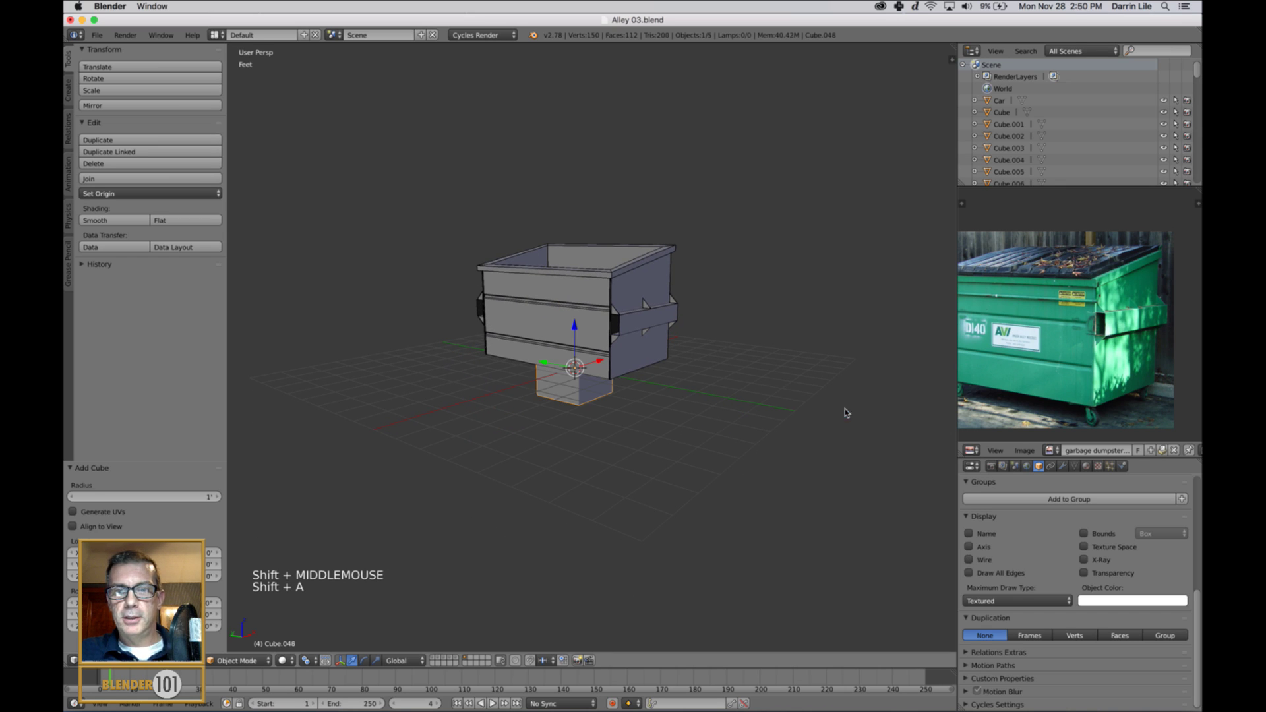
drag(546, 364, 757, 398)
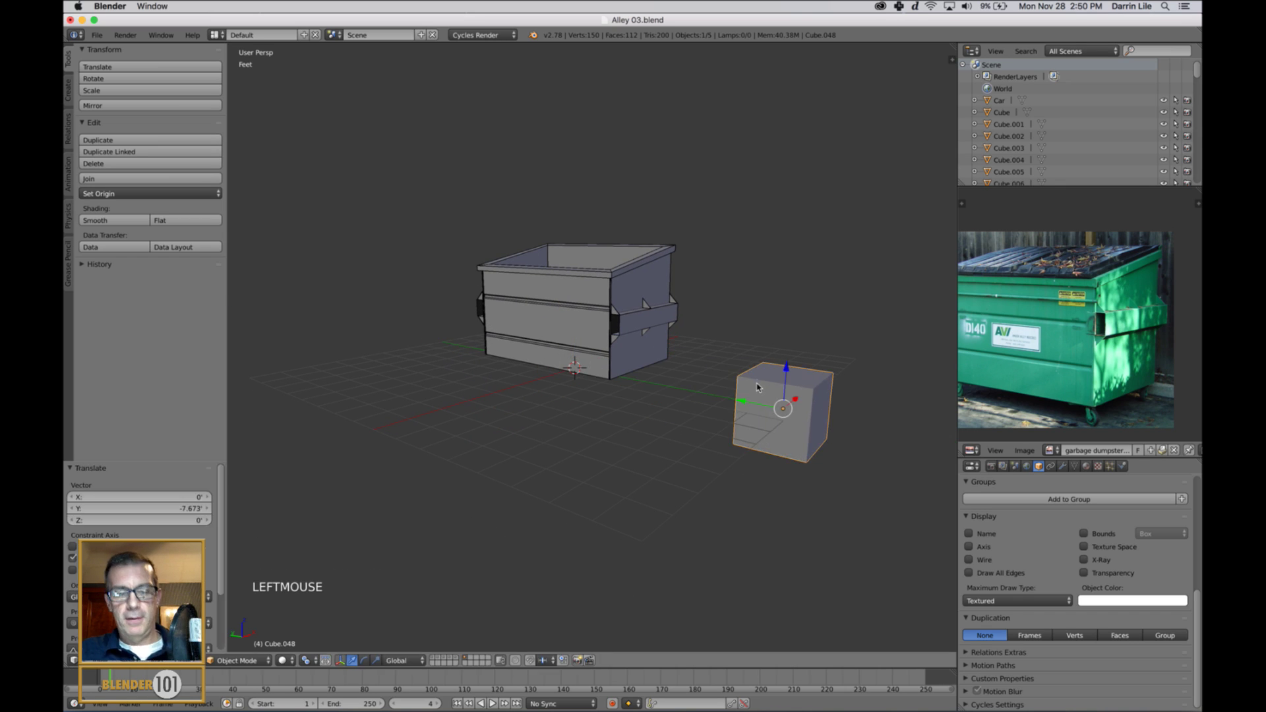
Select the cube's top face in Edit Mode and invert the face selection
scroll(791, 394, up, 3)
shift+middle_drag(940, 386, 709, 382)
key(Tab)
right_click(704, 483)
shift+middle_drag(704, 484, 712, 389)
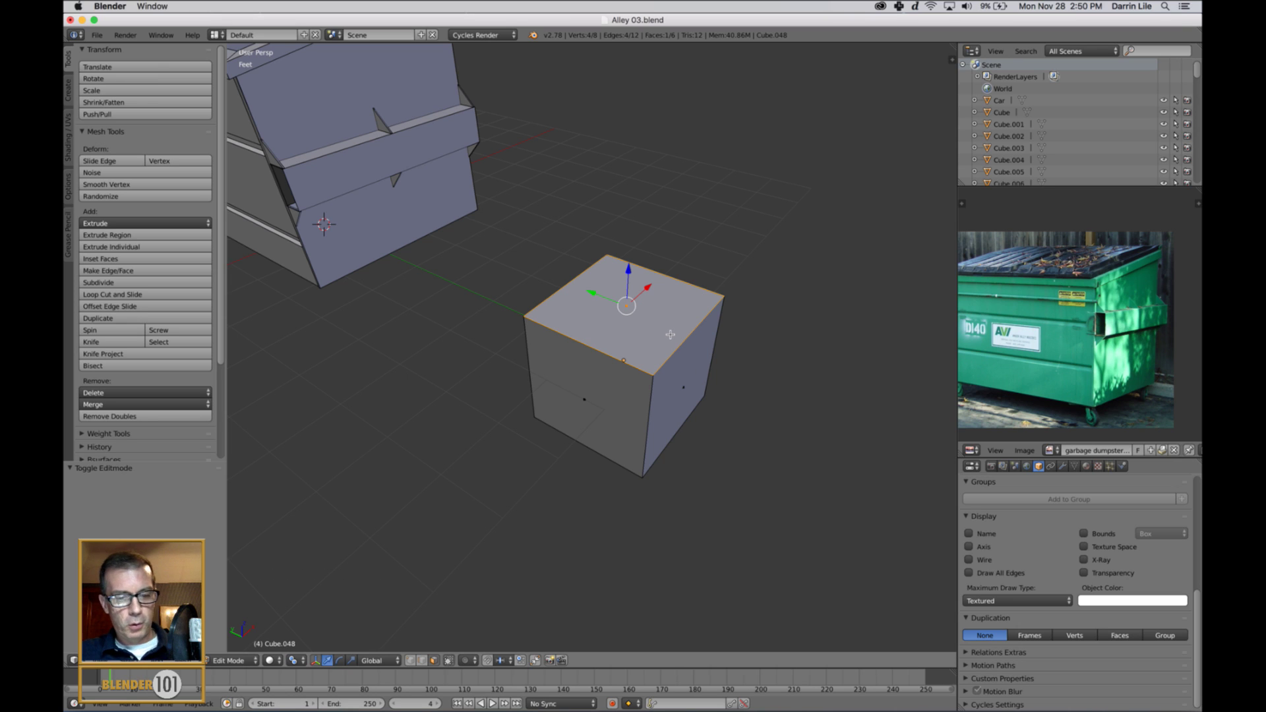
key(ctrl+i)
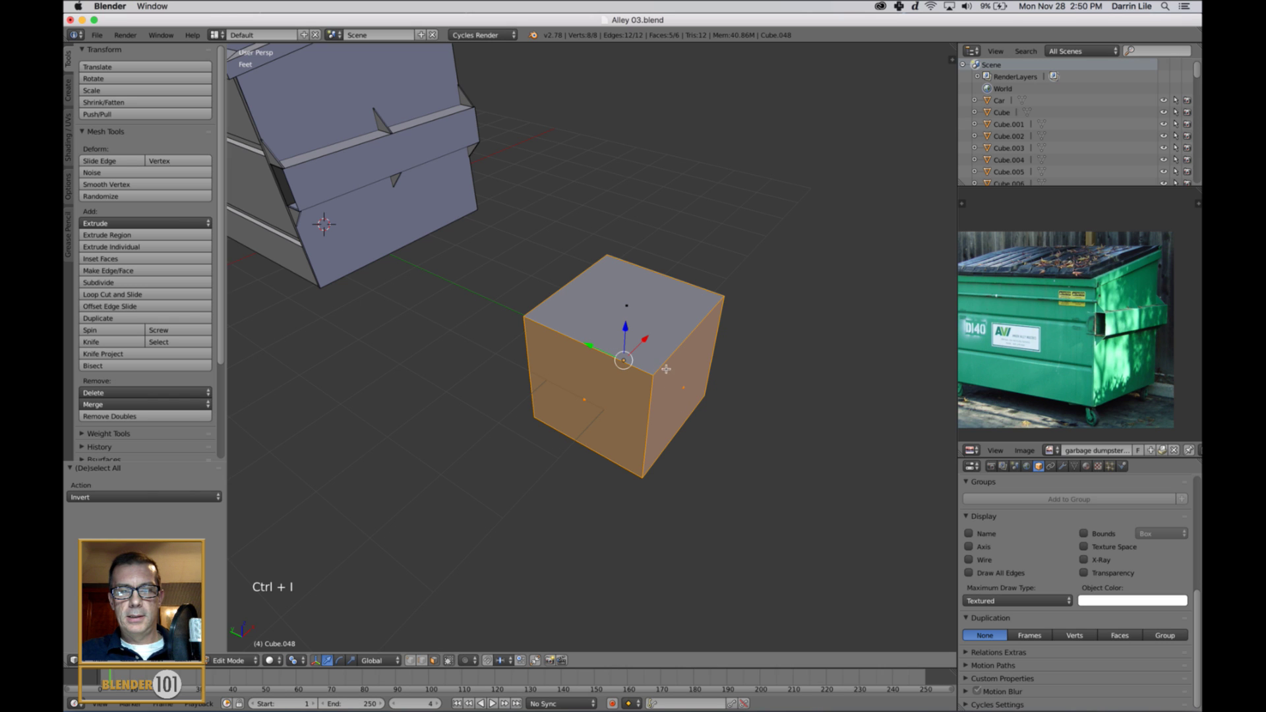
middle_drag(681, 437, 754, 421)
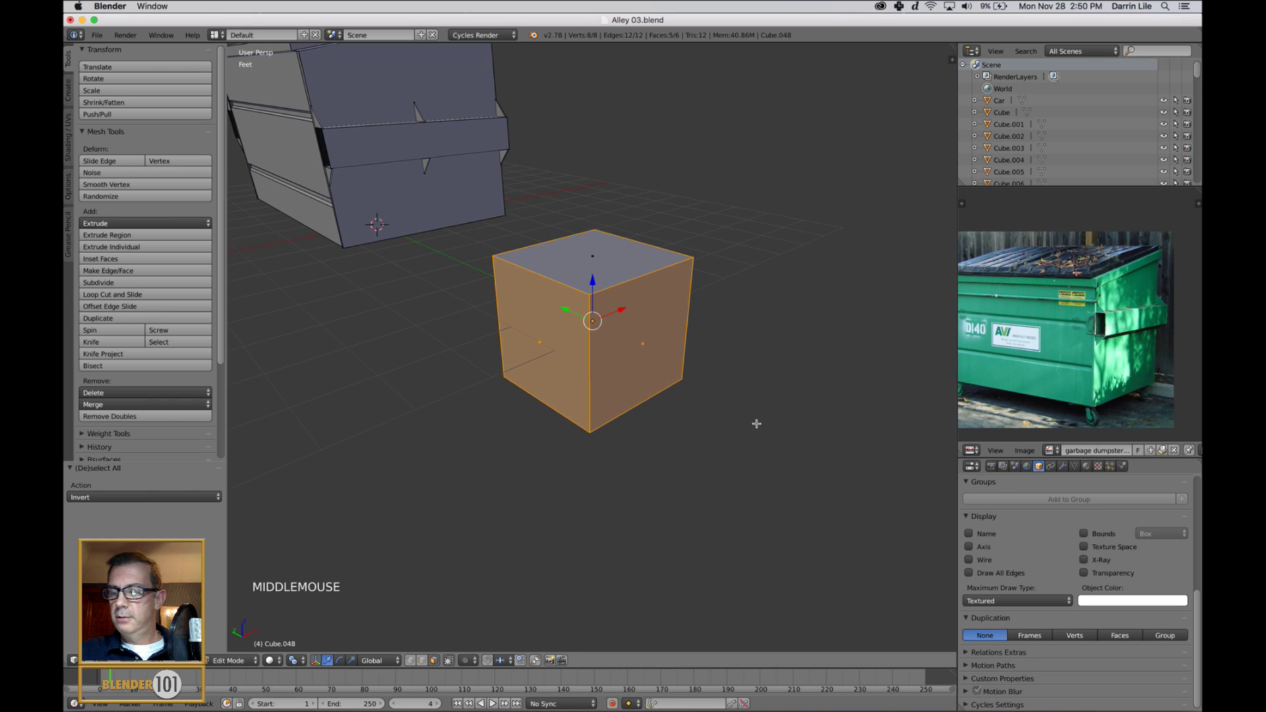
Try moving the selected cube faces upward along Z, undo the move, and deselect everything
drag(591, 285, 597, 218)
key(super+z)
key(a)
scroll(715, 359, up, 3)
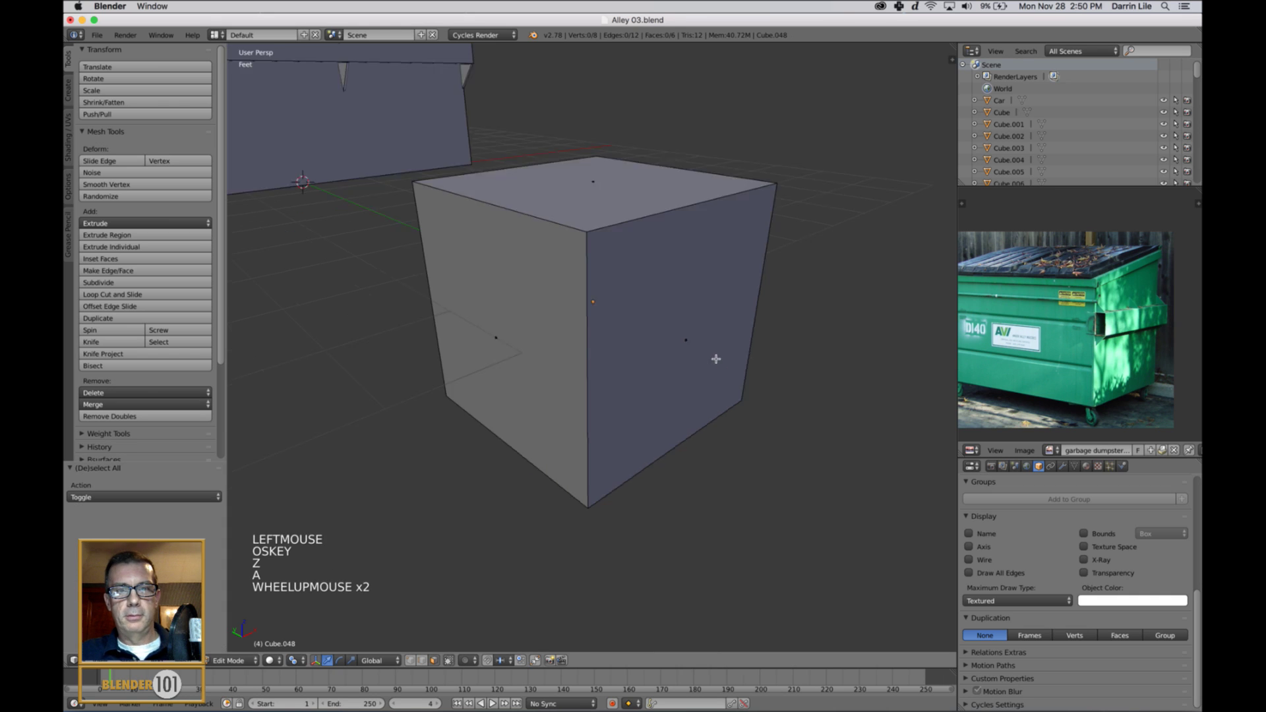
Try insetting the cube's top face with thickness 0.01 and a depth of about -1.03, and cancel the inset
scroll(702, 336, down, 3)
right_click(617, 280)
middle_drag(660, 264, 690, 285)
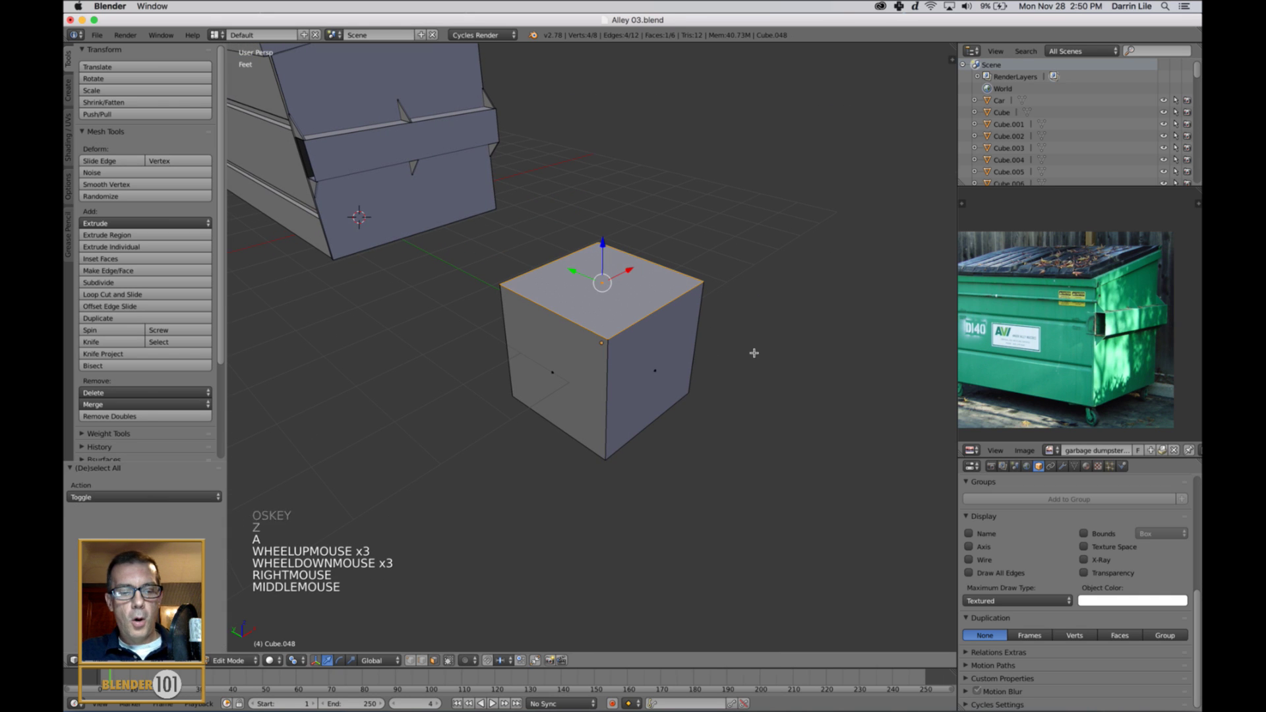
key(i)
key(i)
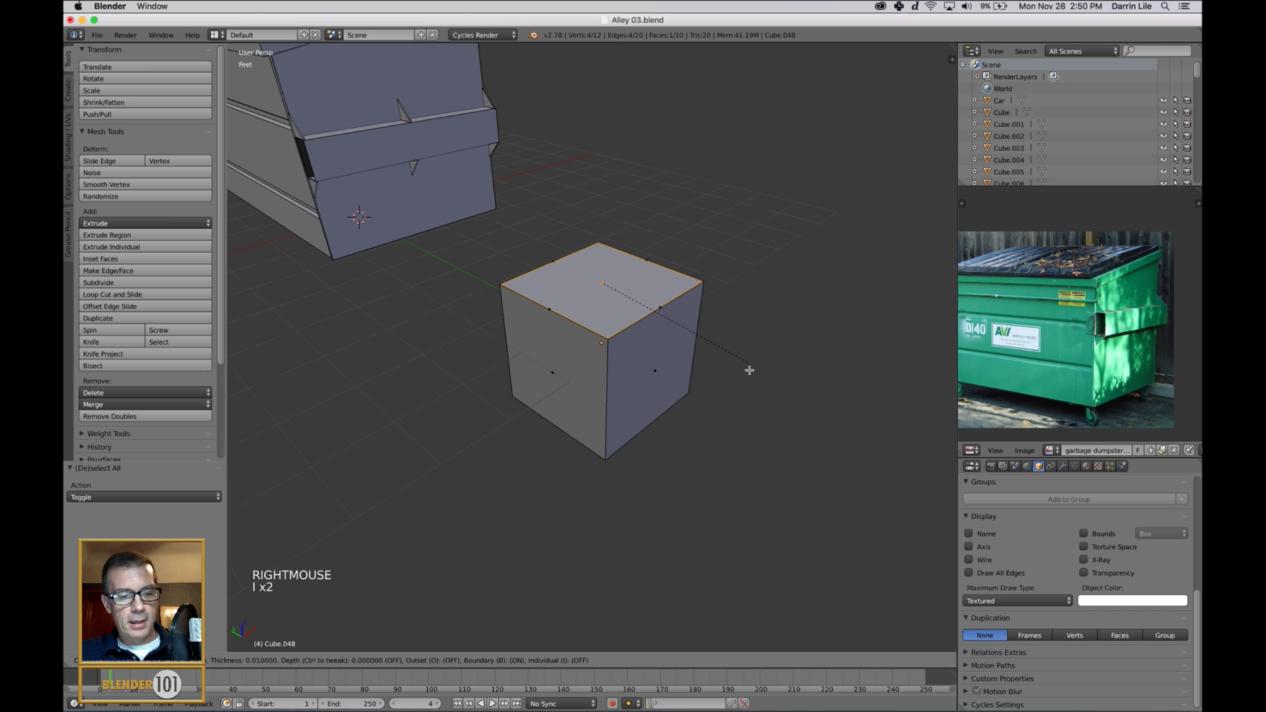
key(ctrl)
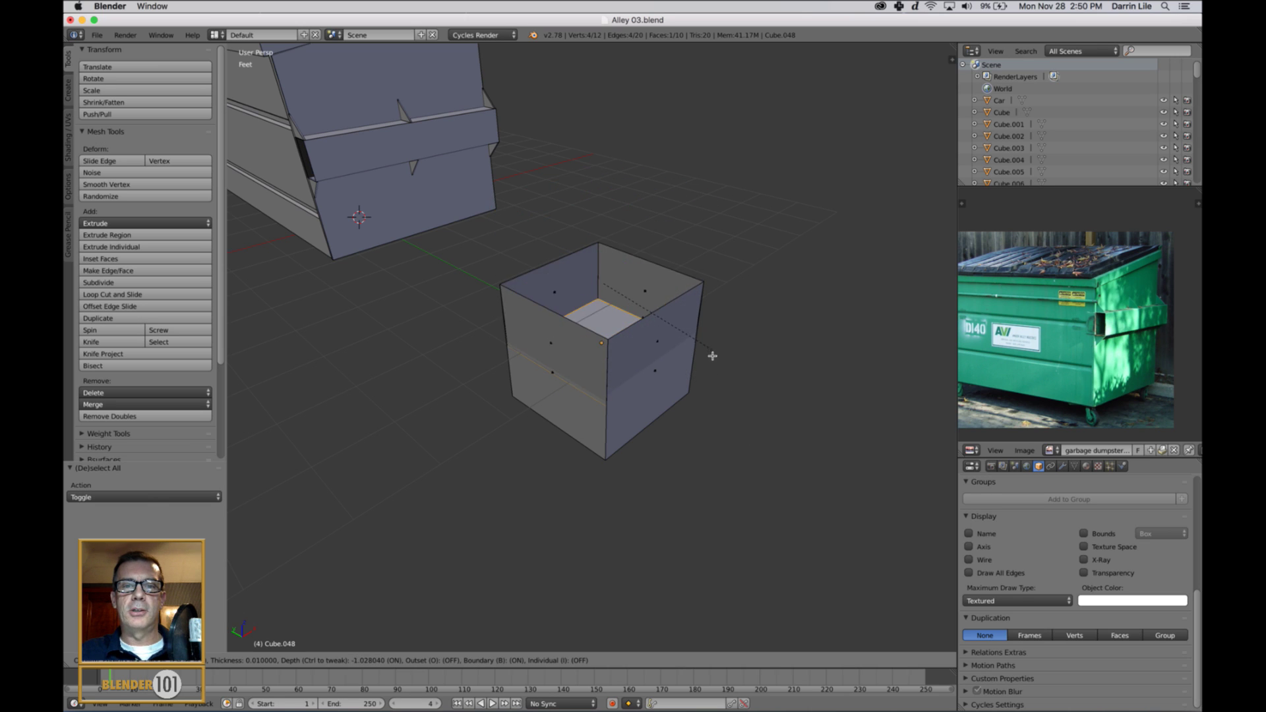
right_click(746, 431)
middle_drag(728, 436, 730, 435)
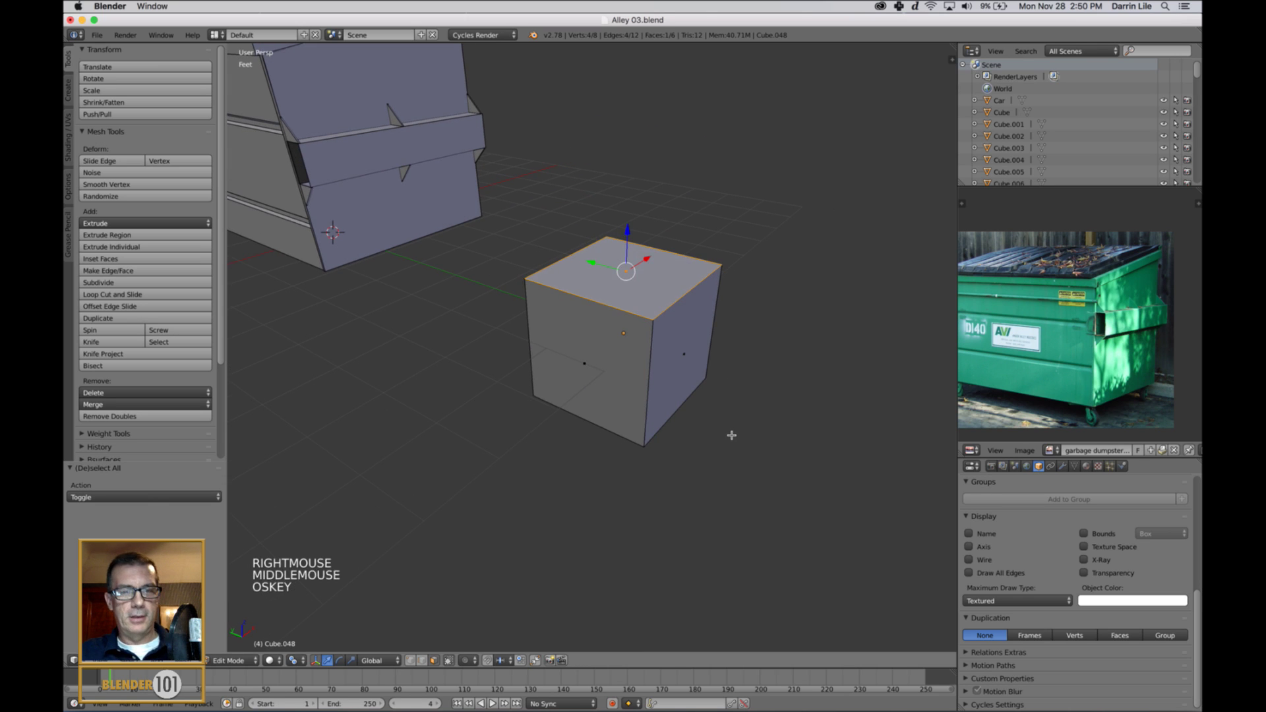
key(super+z)
Leave Edit Mode and delete the test cube beside the dumpster
key(Tab)
key(x)
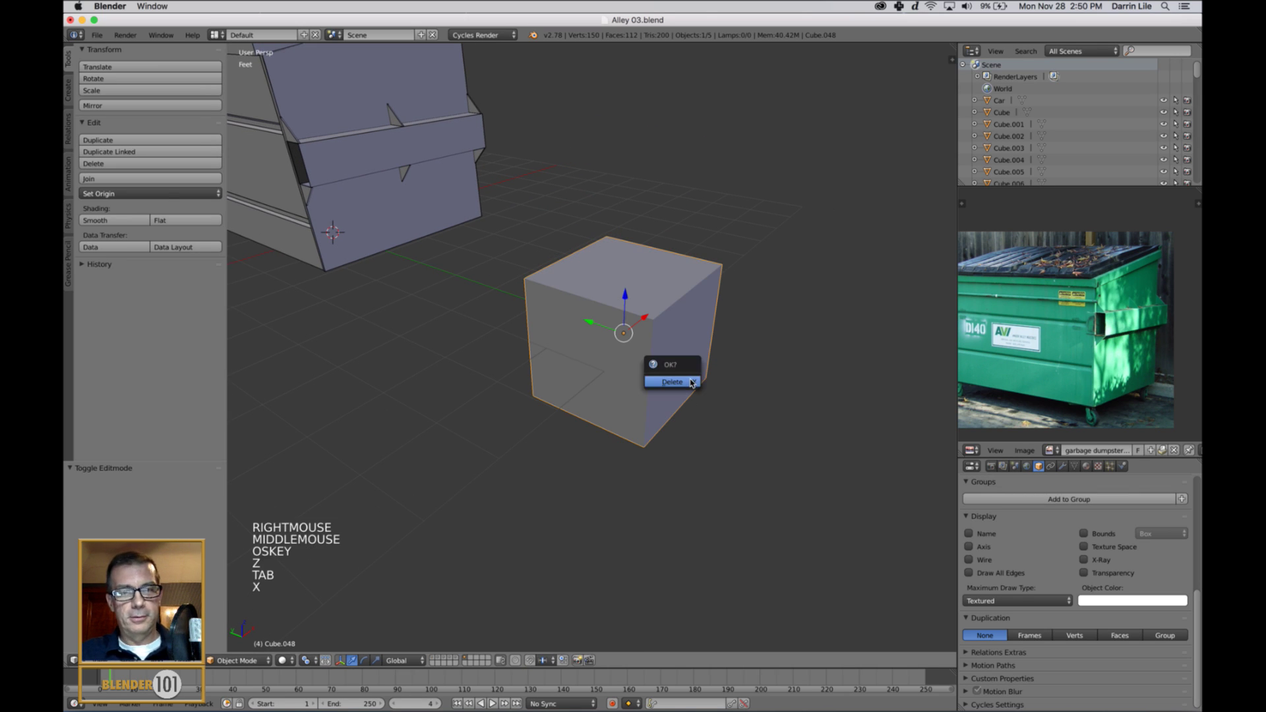
click(693, 378)
scroll(685, 373, down, 2)
shift+middle_drag(685, 373, 801, 469)
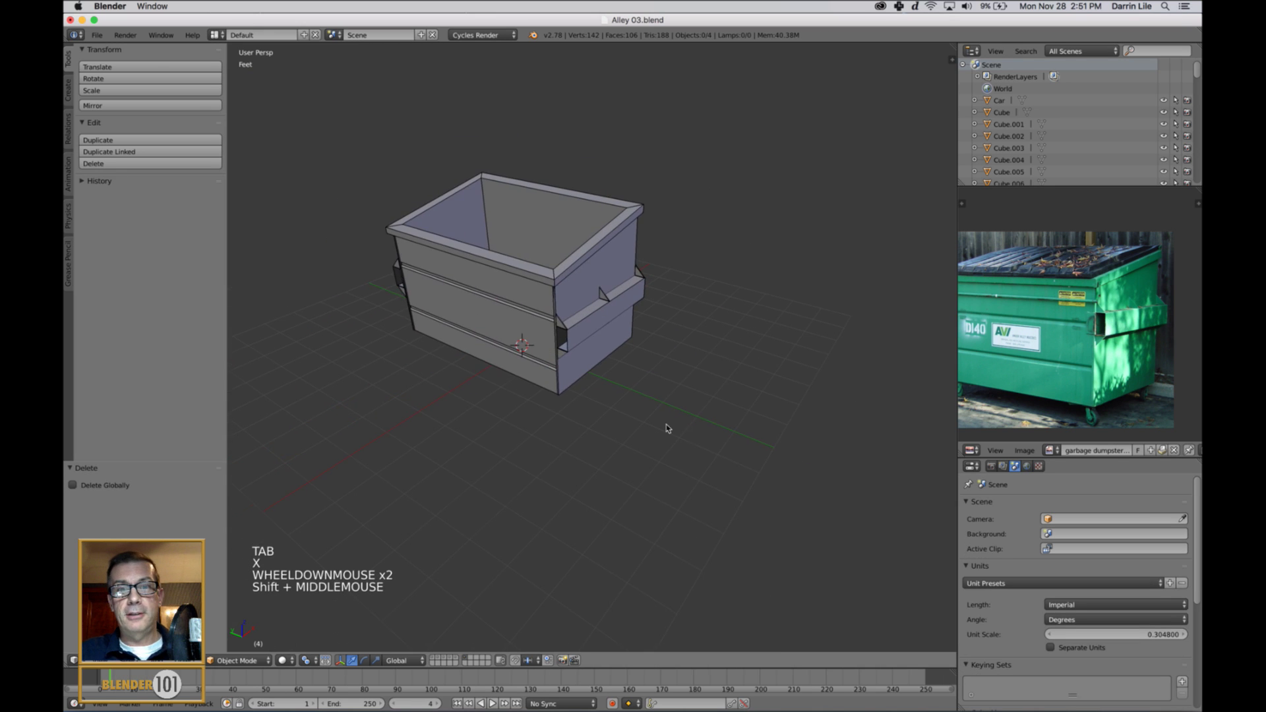
Compare the dumpster model with the reference photo, examining how the horizontal front pipe meets the corner bracket
scroll(666, 429, up, 3)
shift+middle_drag(667, 429, 780, 507)
middle_drag(709, 484, 709, 477)
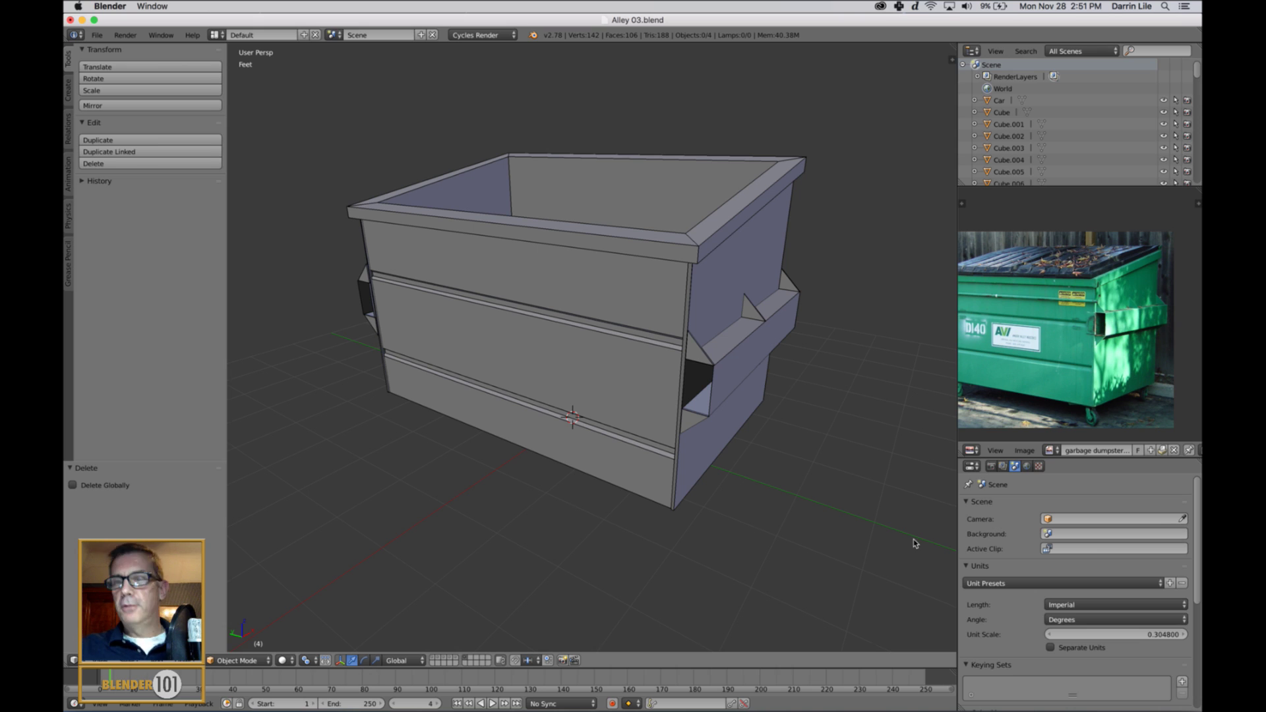
scroll(720, 455, down, 1)
scroll(720, 449, down, 1)
middle_drag(721, 448, 718, 448)
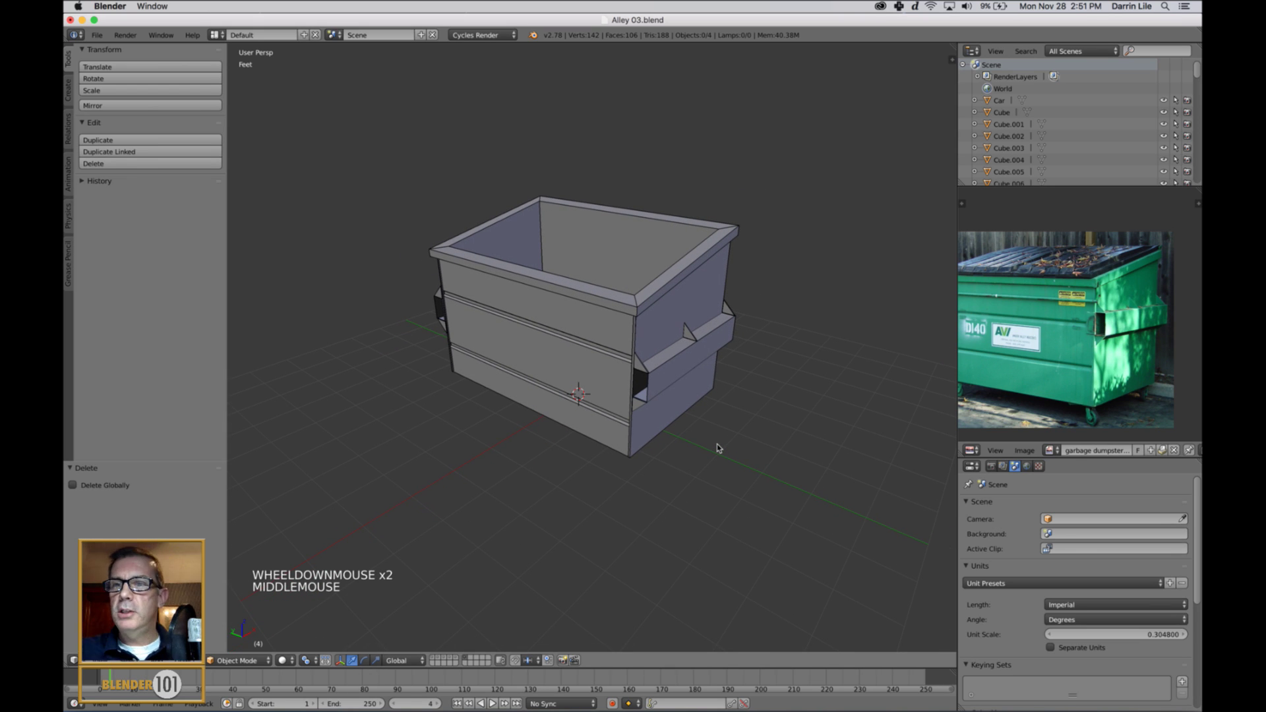
scroll(1089, 305, up, 2)
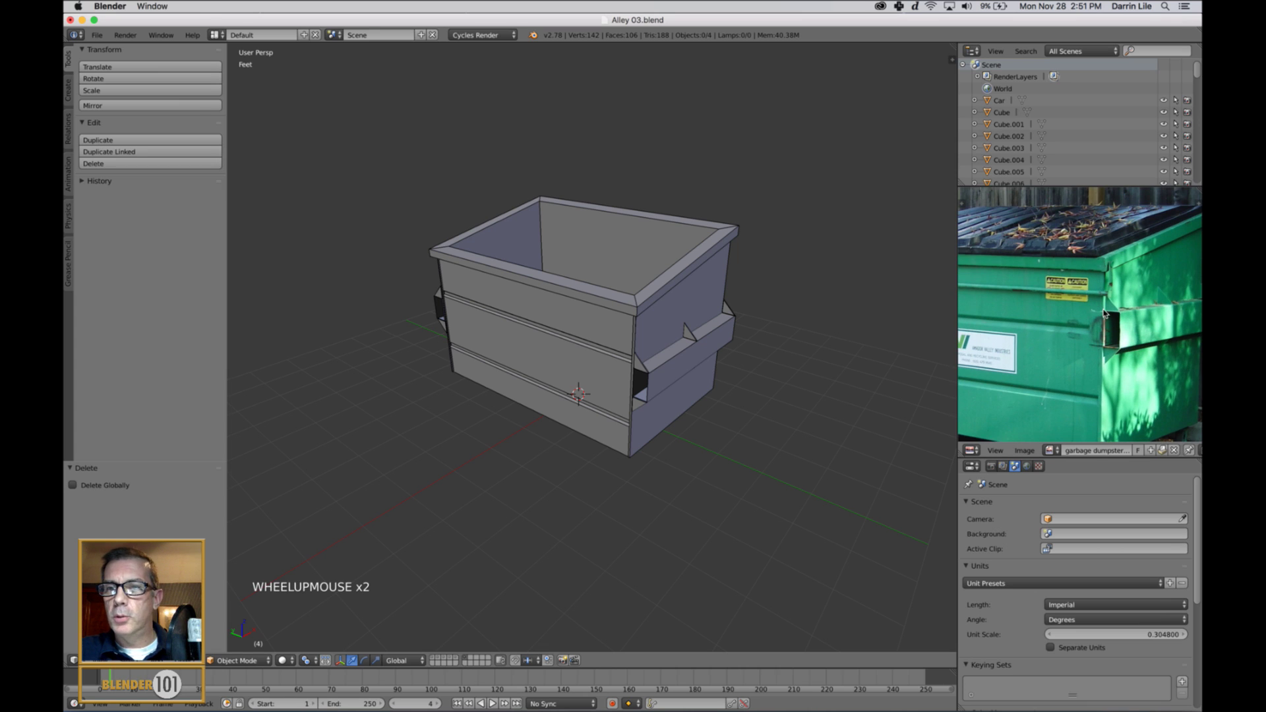
shift+middle_drag(1070, 319, 1075, 347)
scroll(1095, 338, up, 3)
scroll(1158, 341, up, 2)
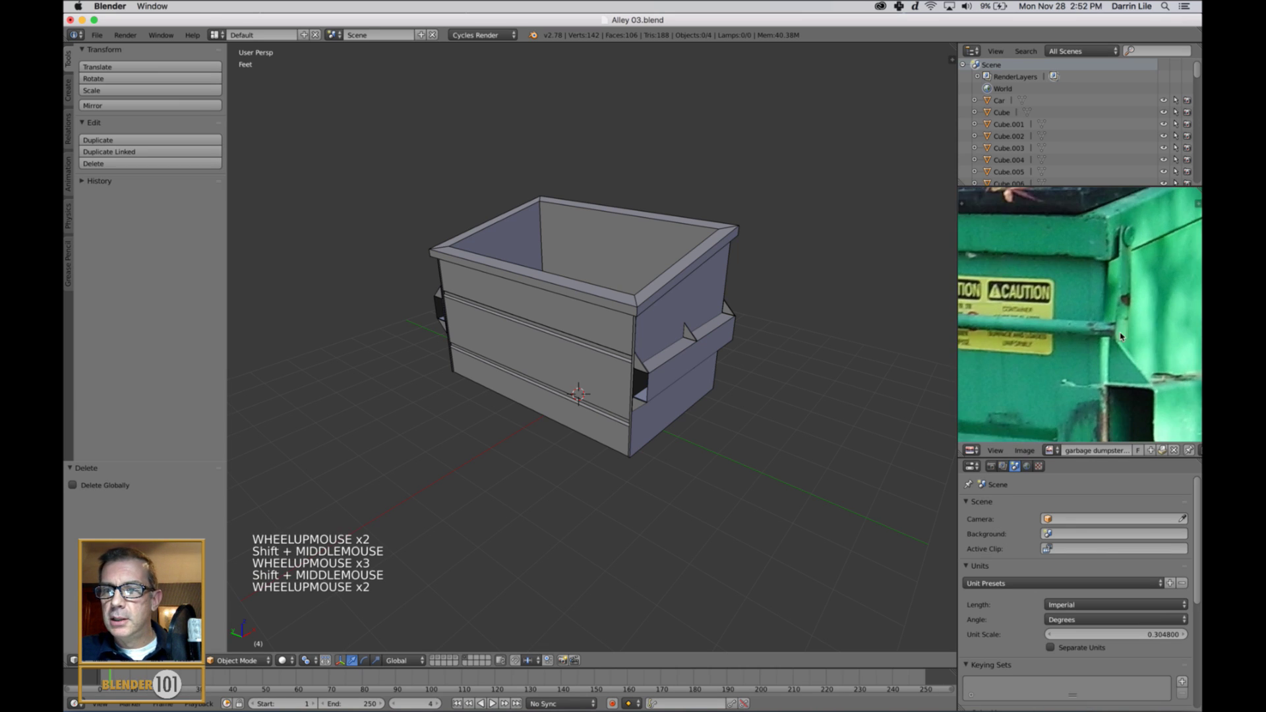
shift+middle_drag(1158, 341, 1122, 351)
scroll(1119, 346, up, 1)
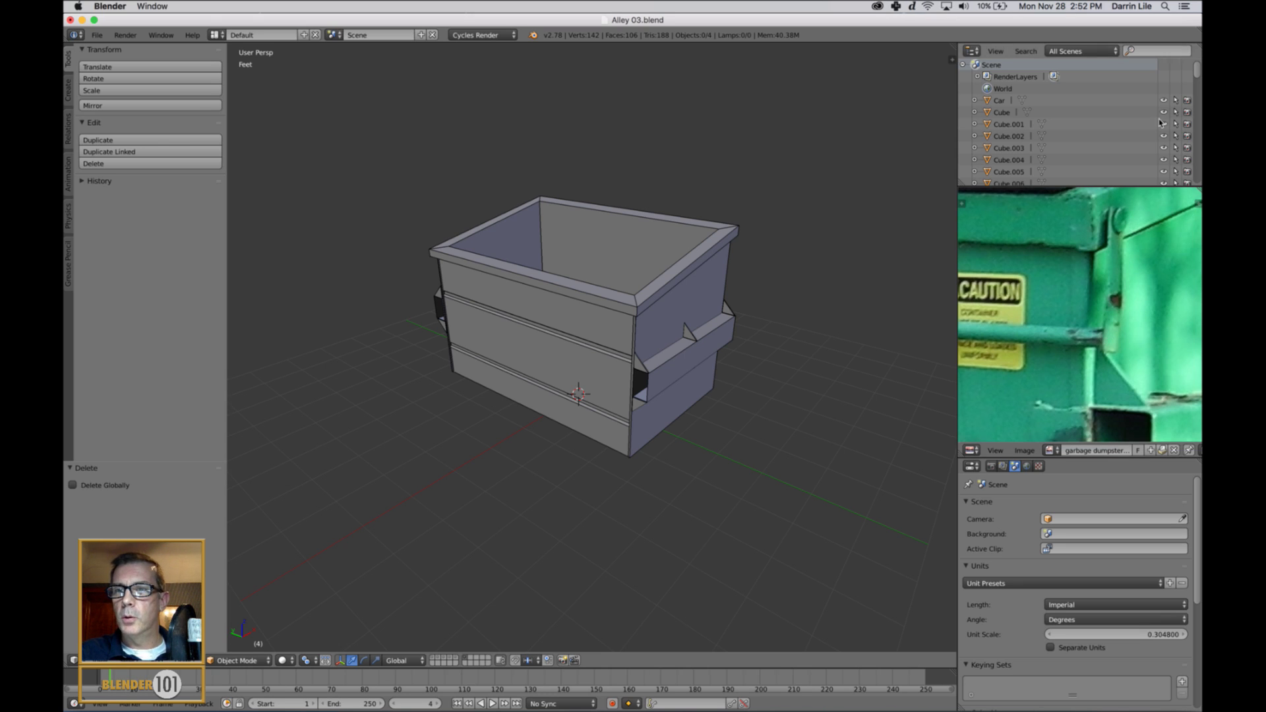
Snap the 3D cursor to the upper face of the dumpster's front panel, and deselect everything back in Object Mode
middle_drag(592, 314, 596, 317)
right_click(597, 316)
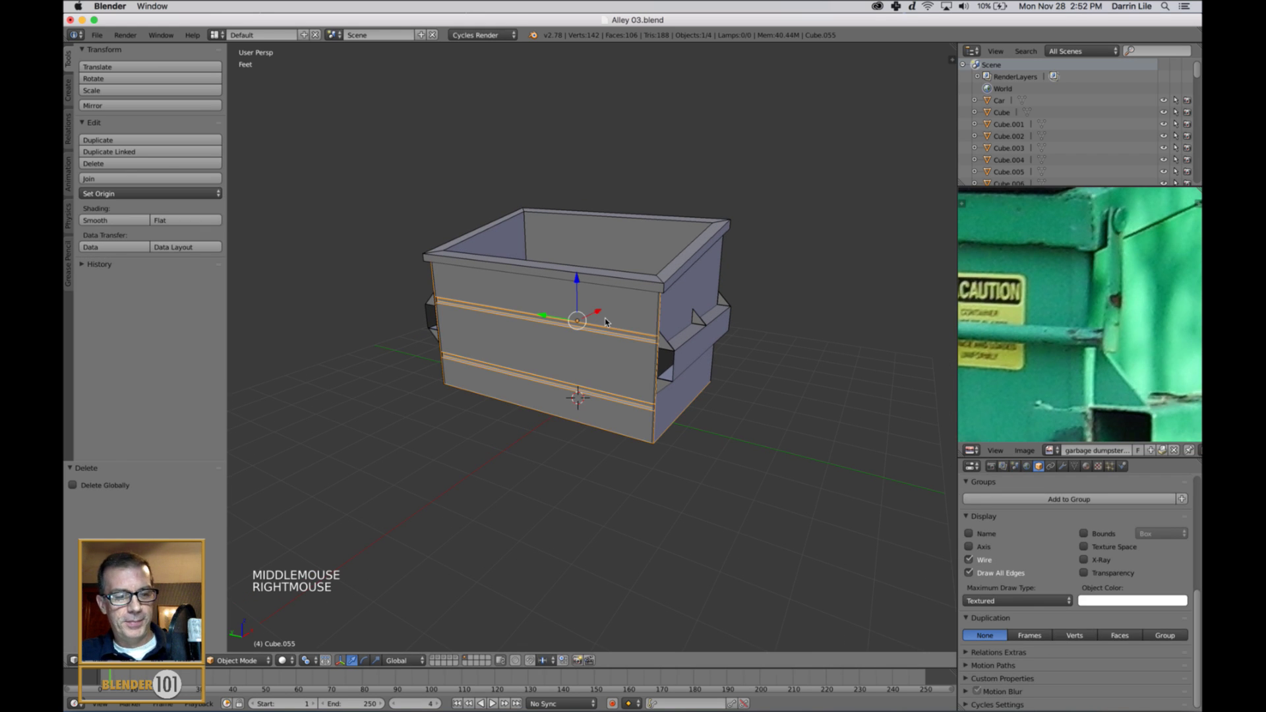
key(Tab)
right_click(540, 297)
scroll(623, 337, up, 1)
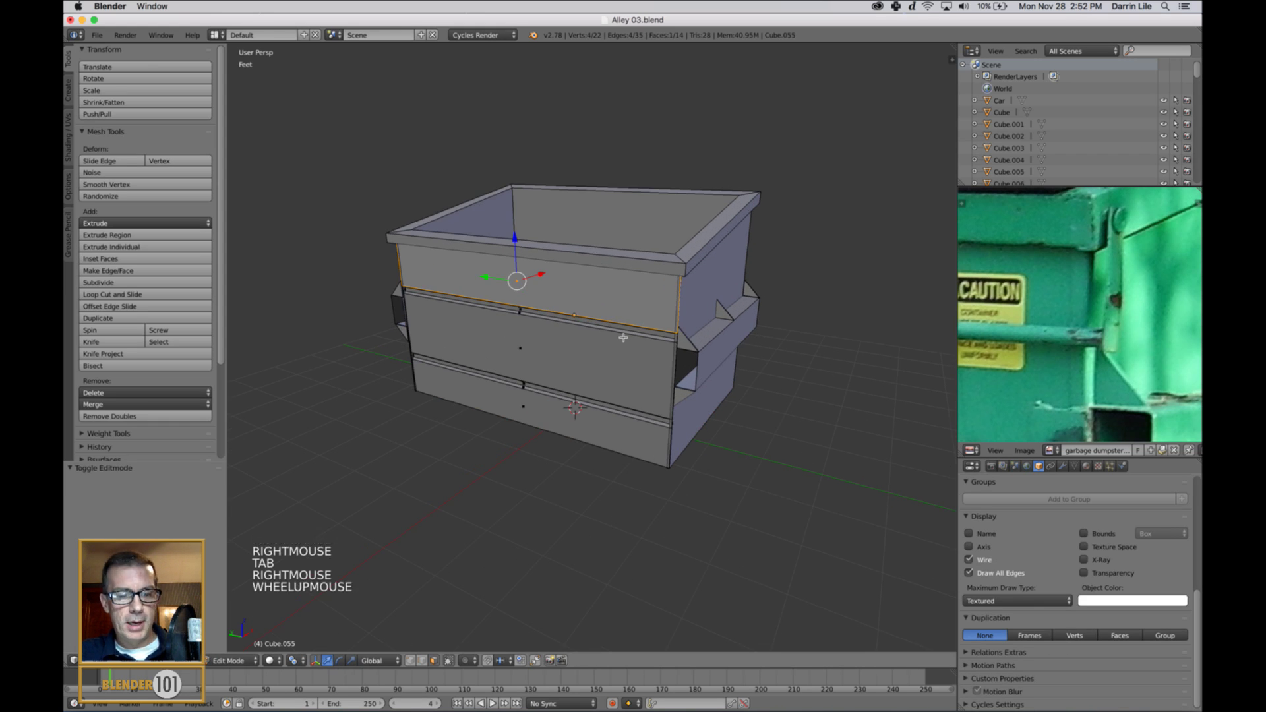
key(shift+s)
click(666, 364)
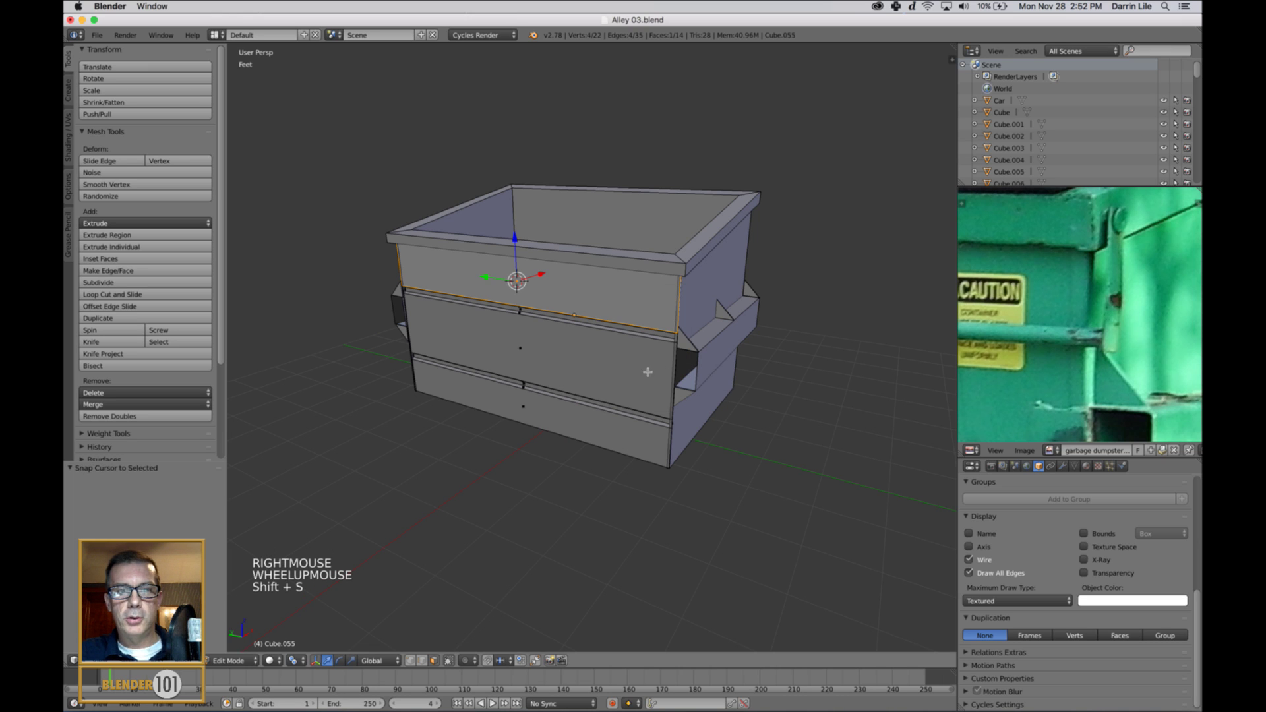
key(a)
key(Tab)
middle_drag(589, 370, 603, 386)
key(a)
Add a cylinder at the 3D cursor with 12 vertices and the Triangle Fan cap fill type
middle_drag(603, 386, 612, 396)
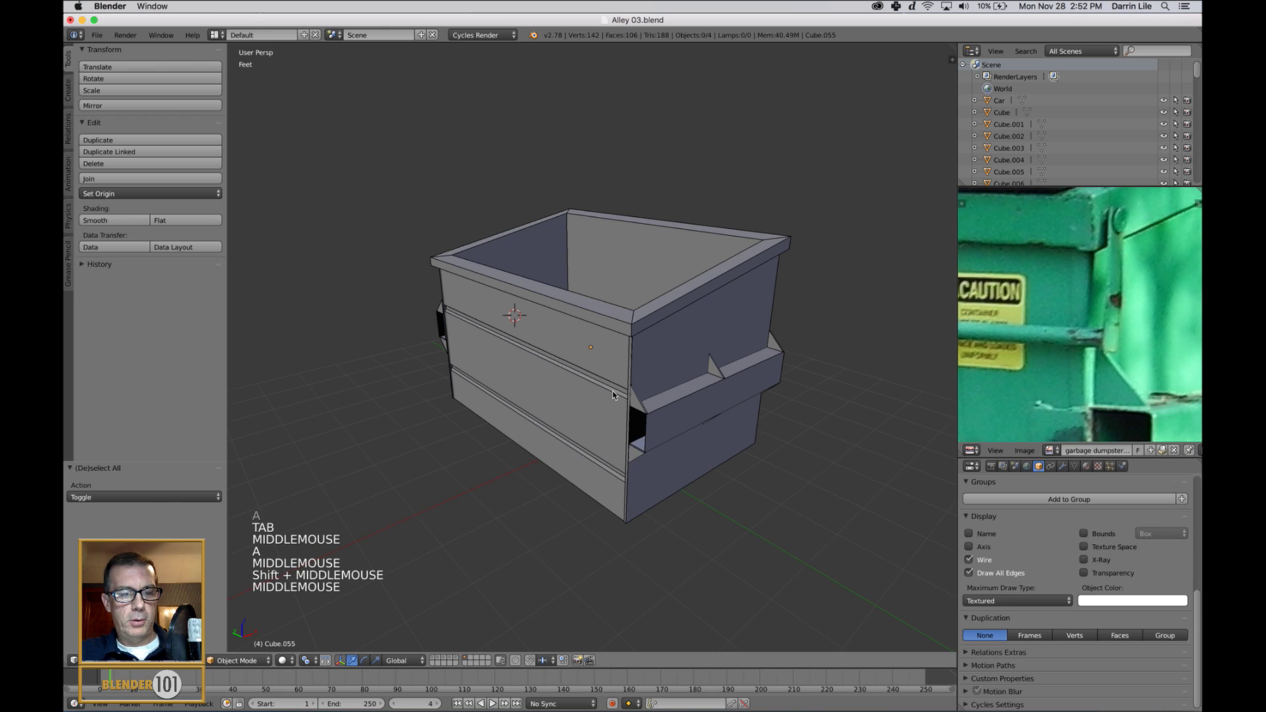
key(shift+a)
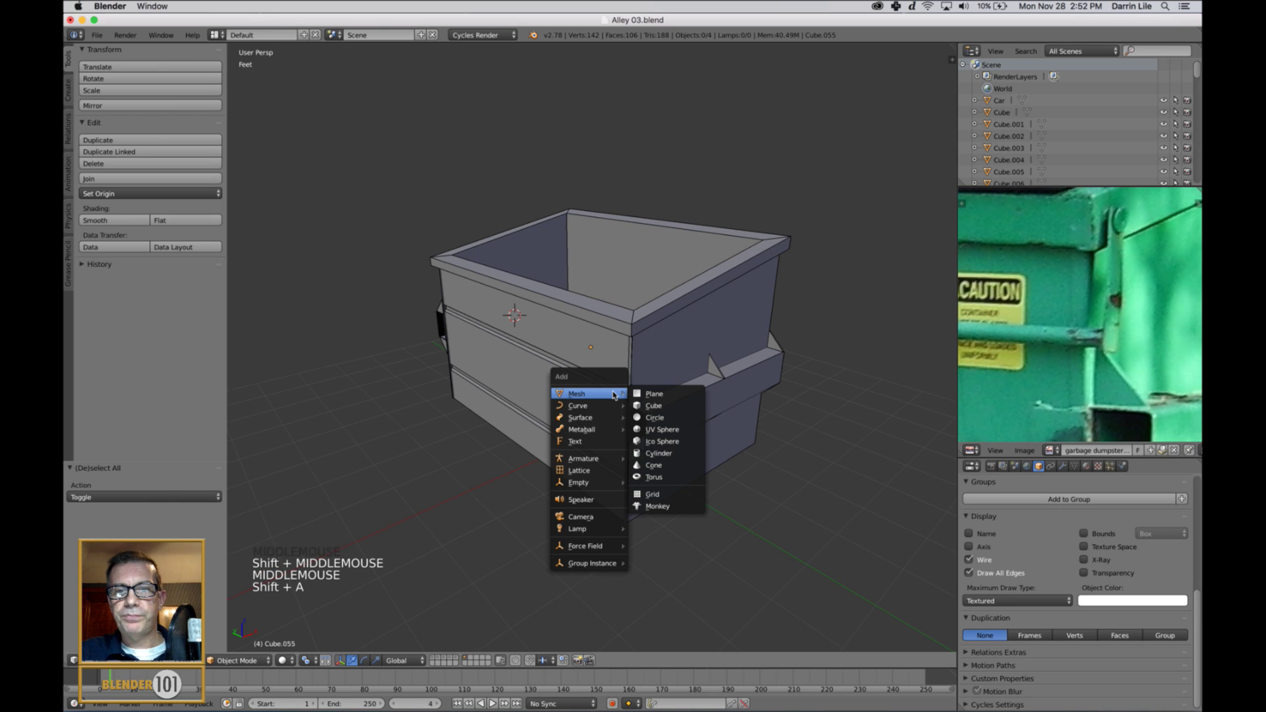
click(656, 453)
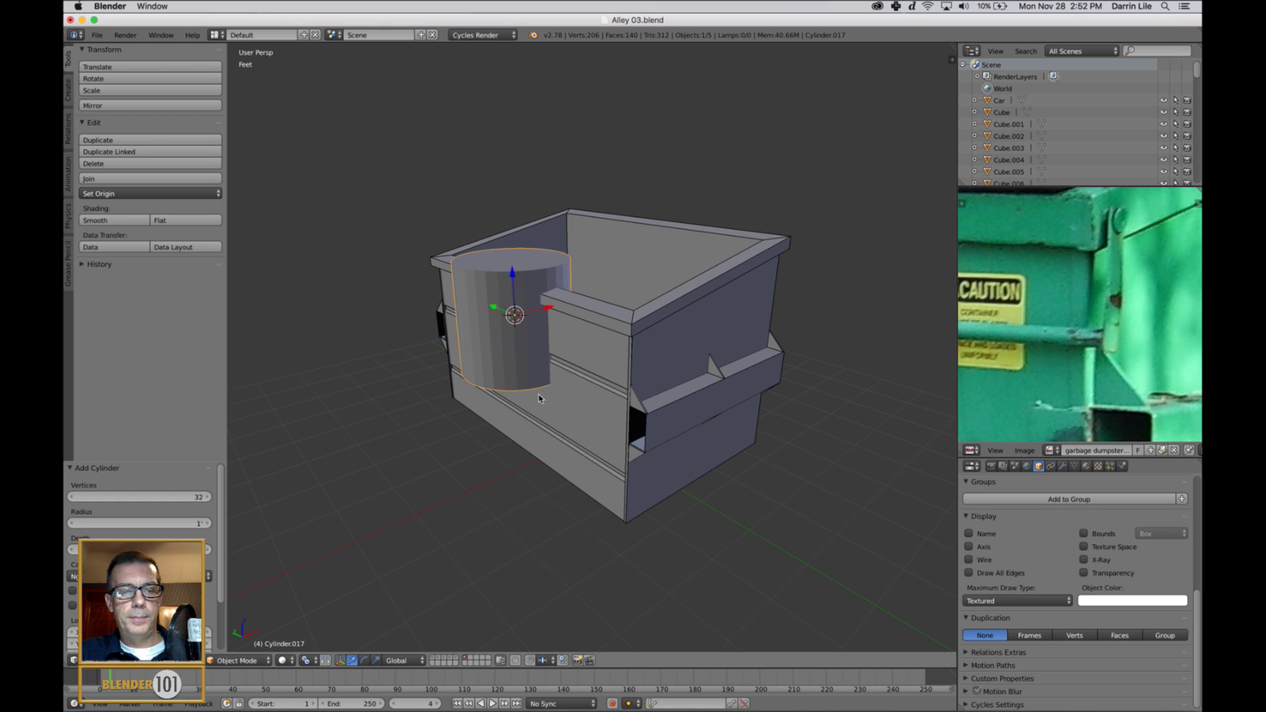
drag(158, 469, 179, 301)
double_click(162, 333)
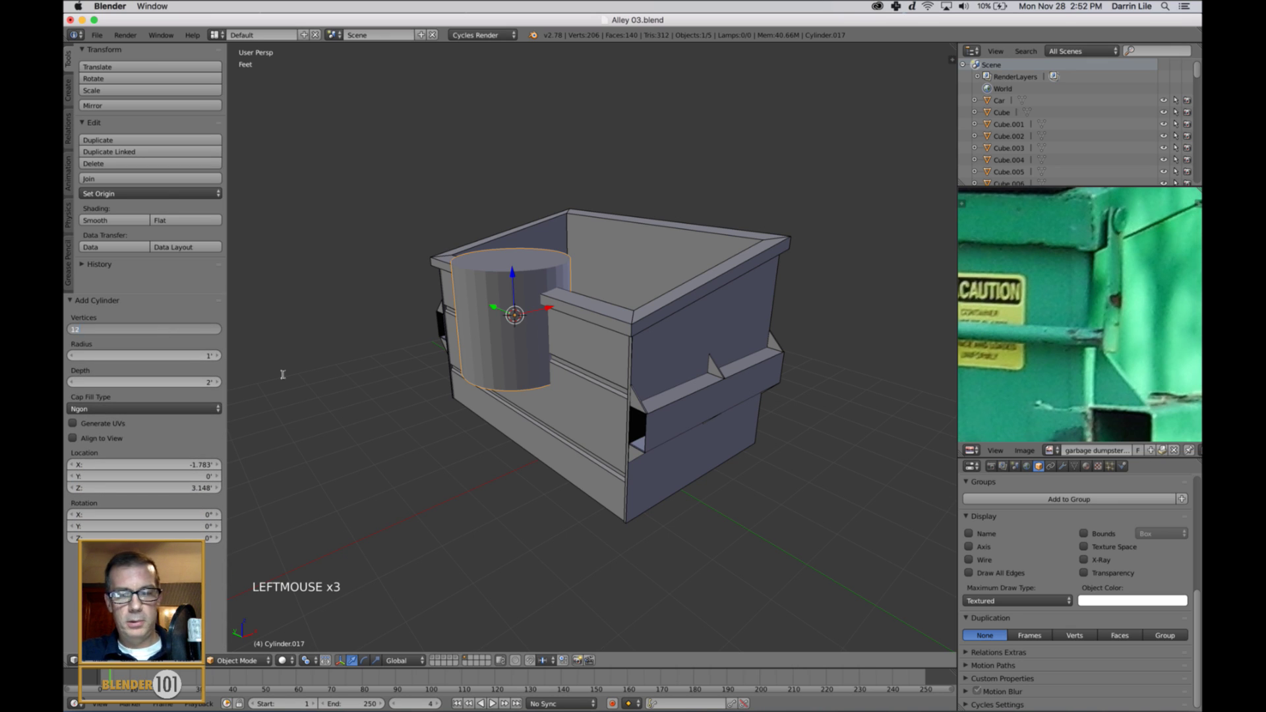
text(12)
key(Return)
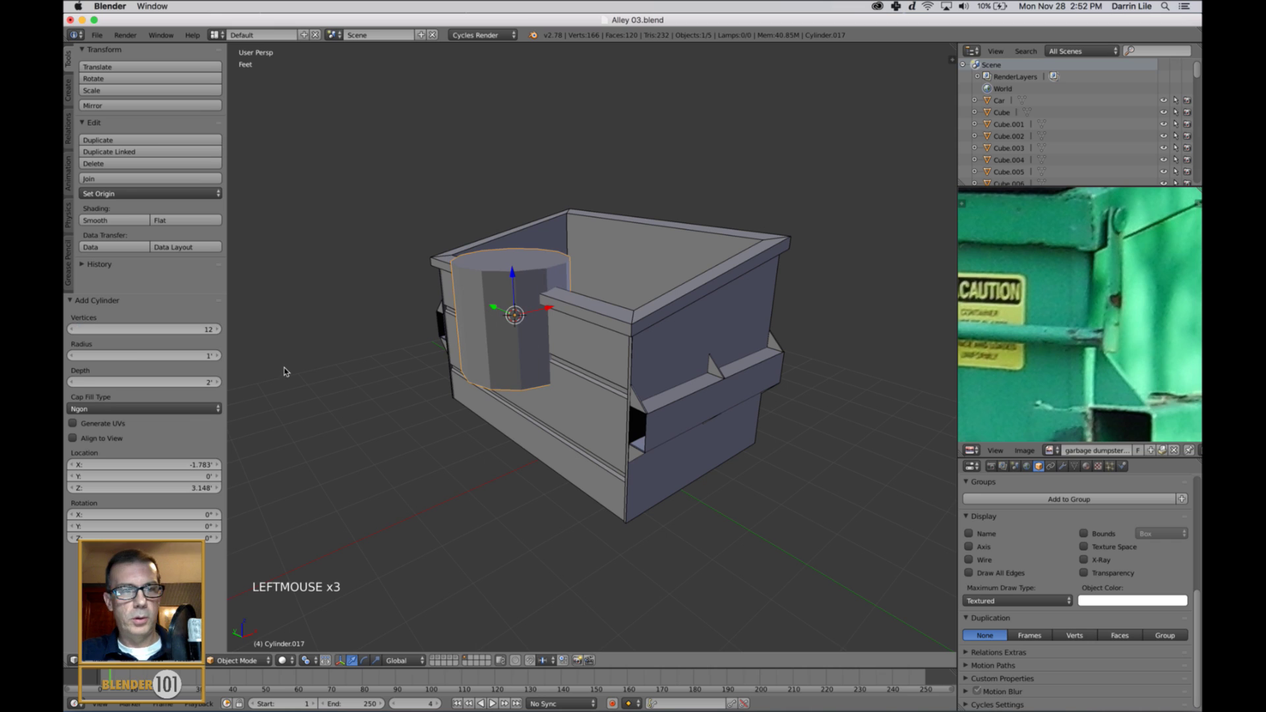
click(125, 409)
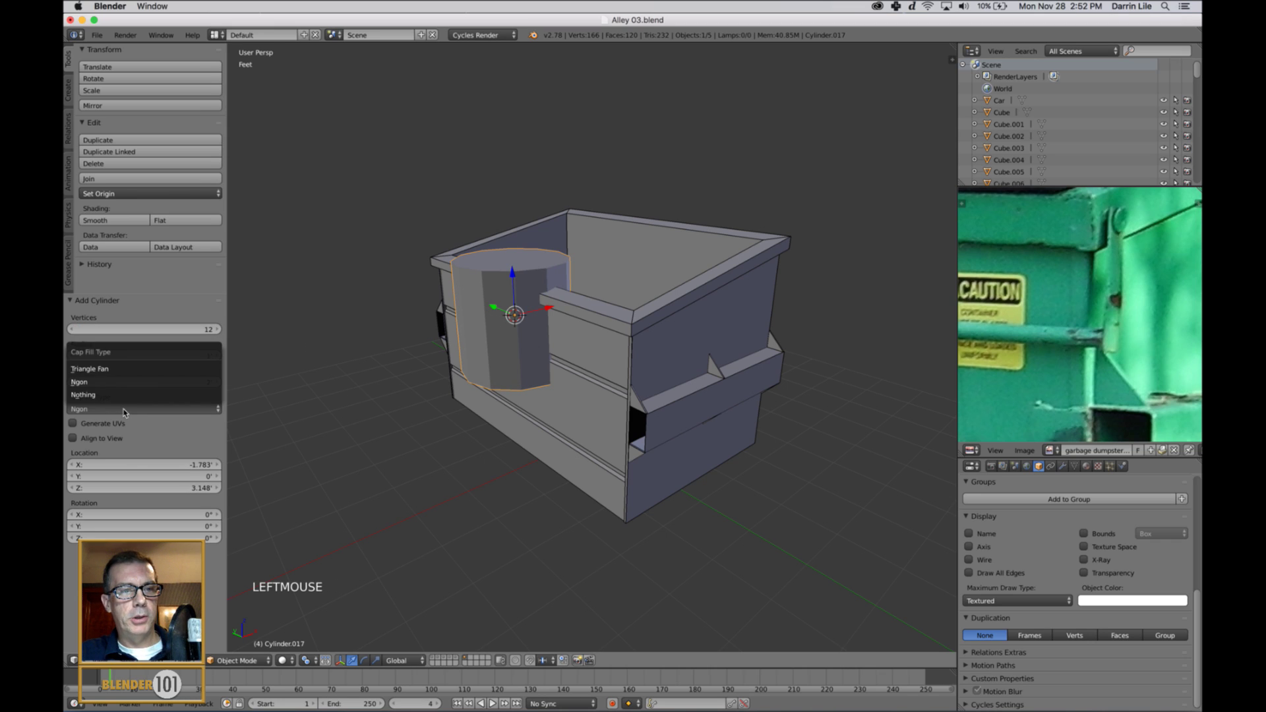
click(124, 370)
Rotate the cylinder 90° about the X axis and scale it down to about 0.134
middle_drag(466, 367, 526, 364)
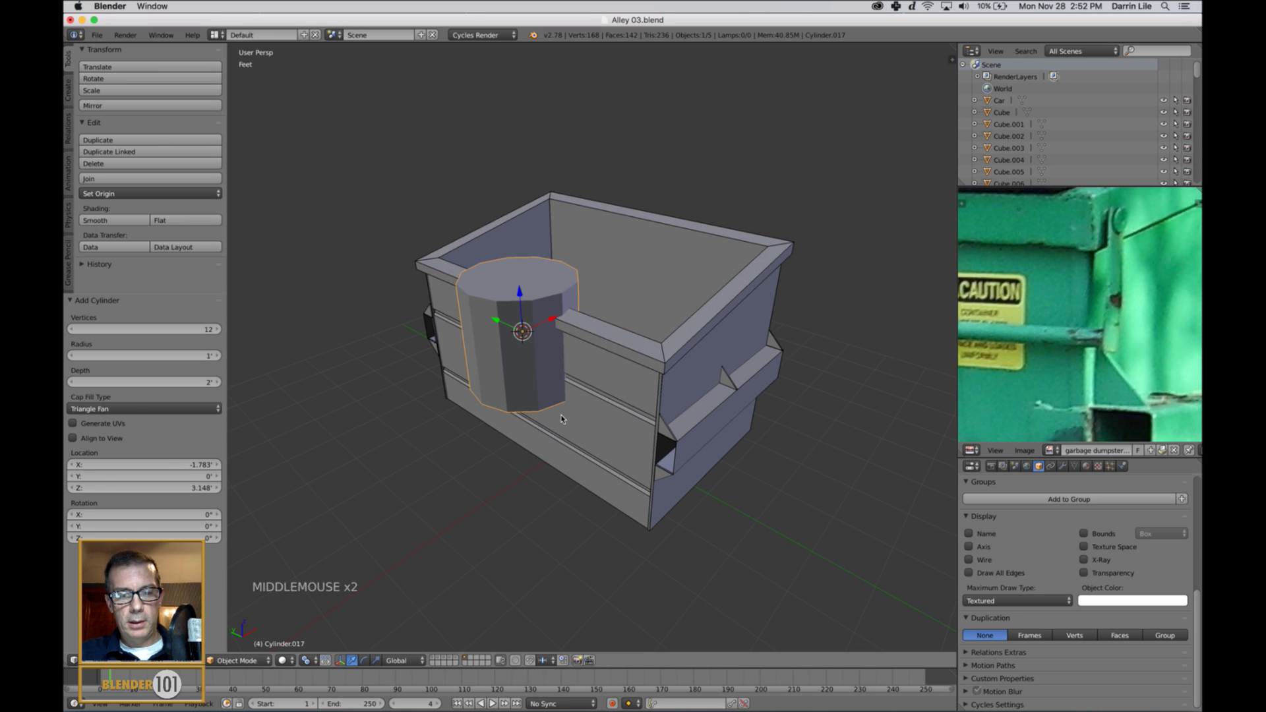
text(rx90)
key(Return)
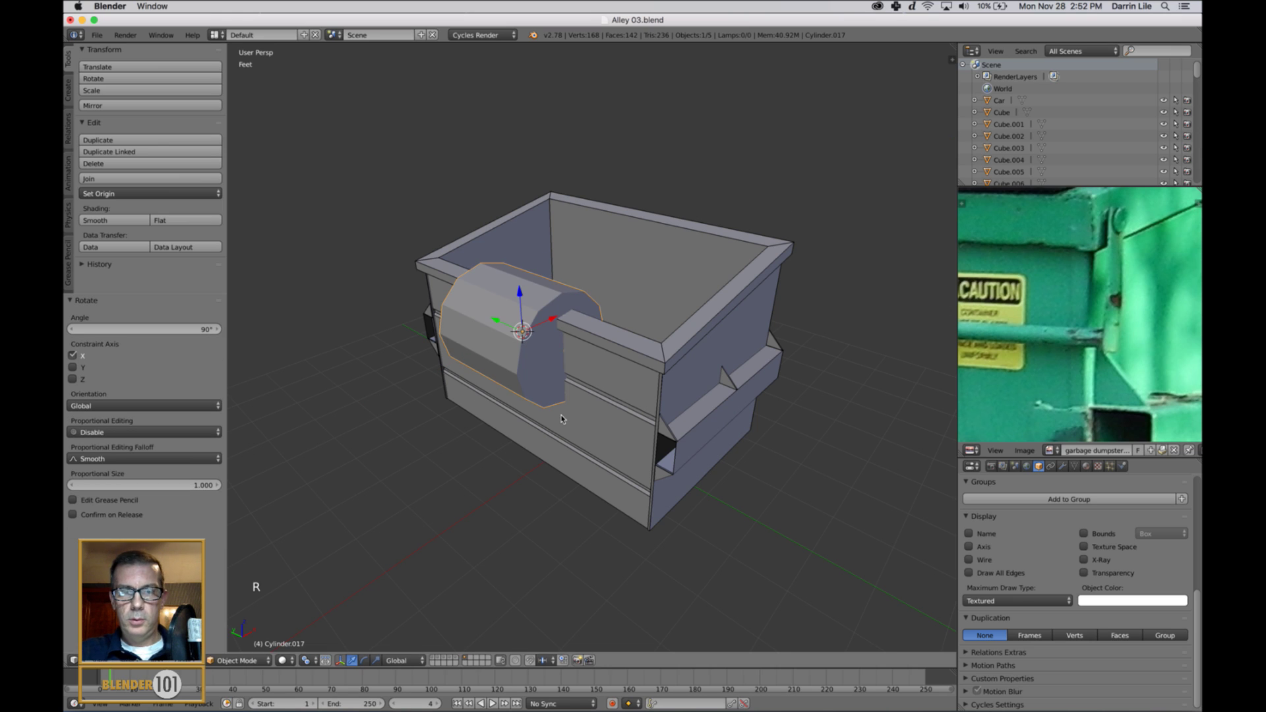
key(s)
click(549, 321)
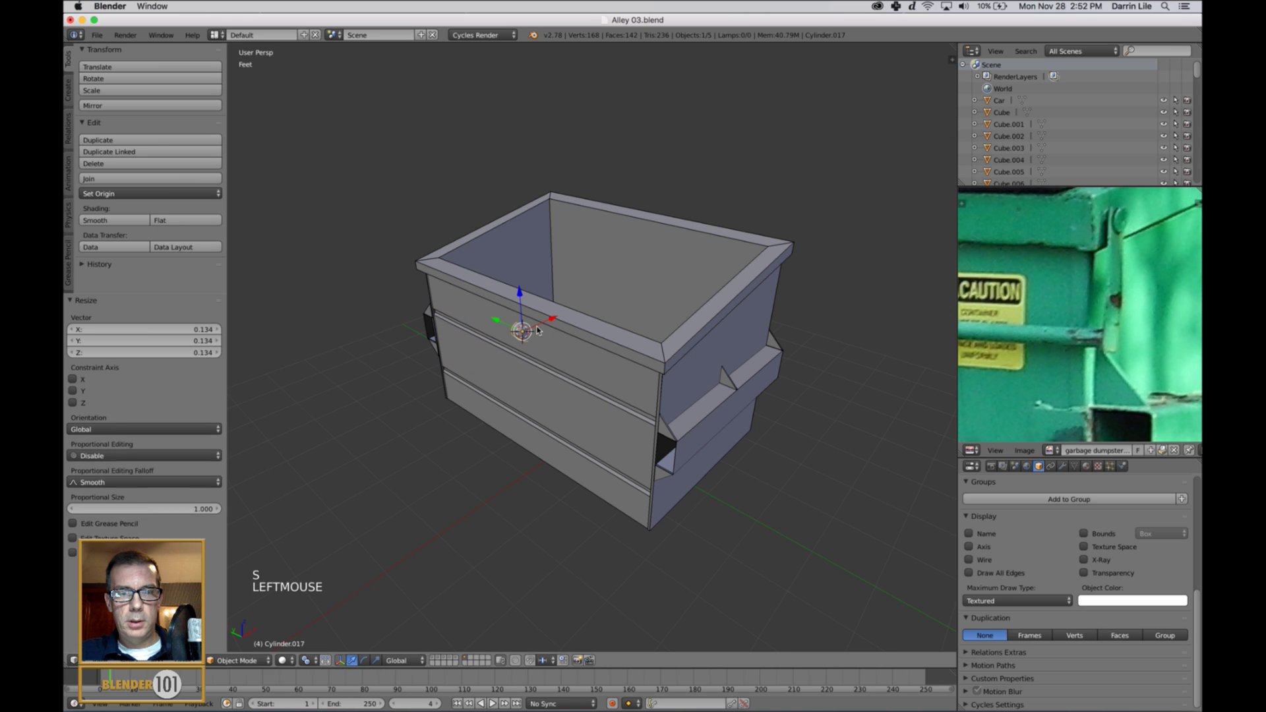
Move the cylinder about -1.51" along X, out from the dumpster's front panel, and scale it down to about 0.334
scroll(544, 330, up, 2)
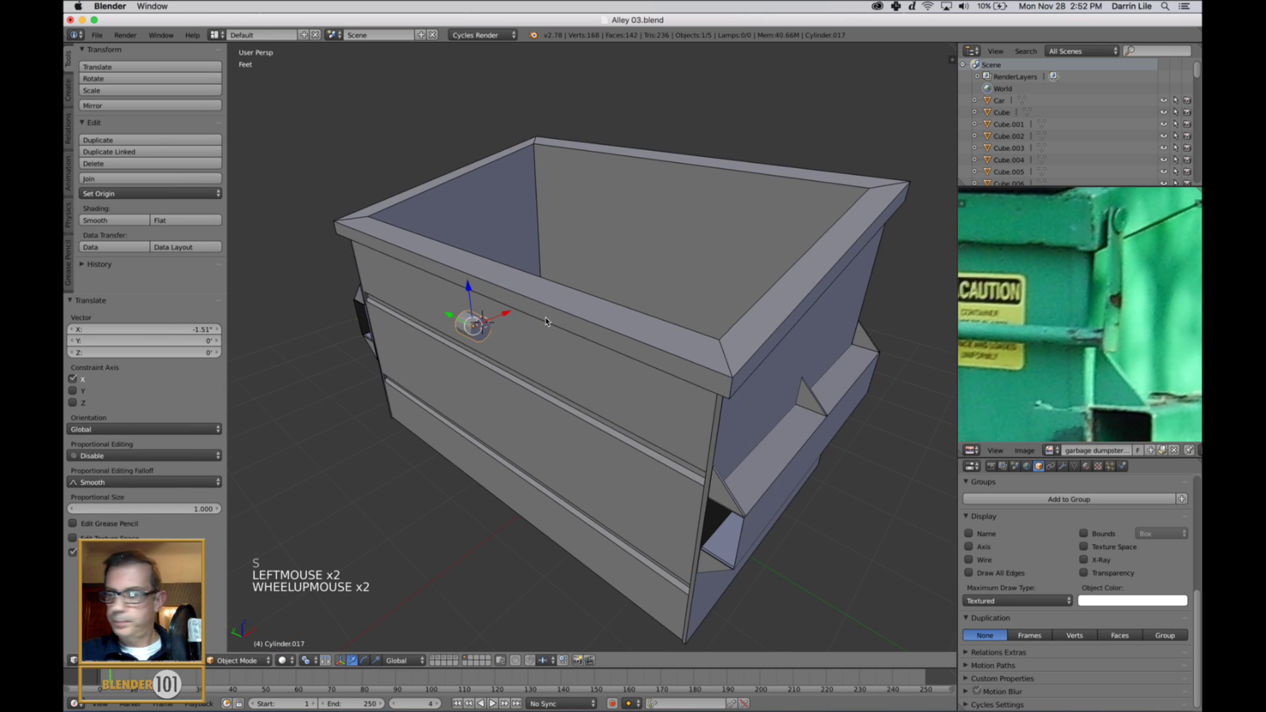
key(KP_Decimal)
scroll(589, 361, down, 8)
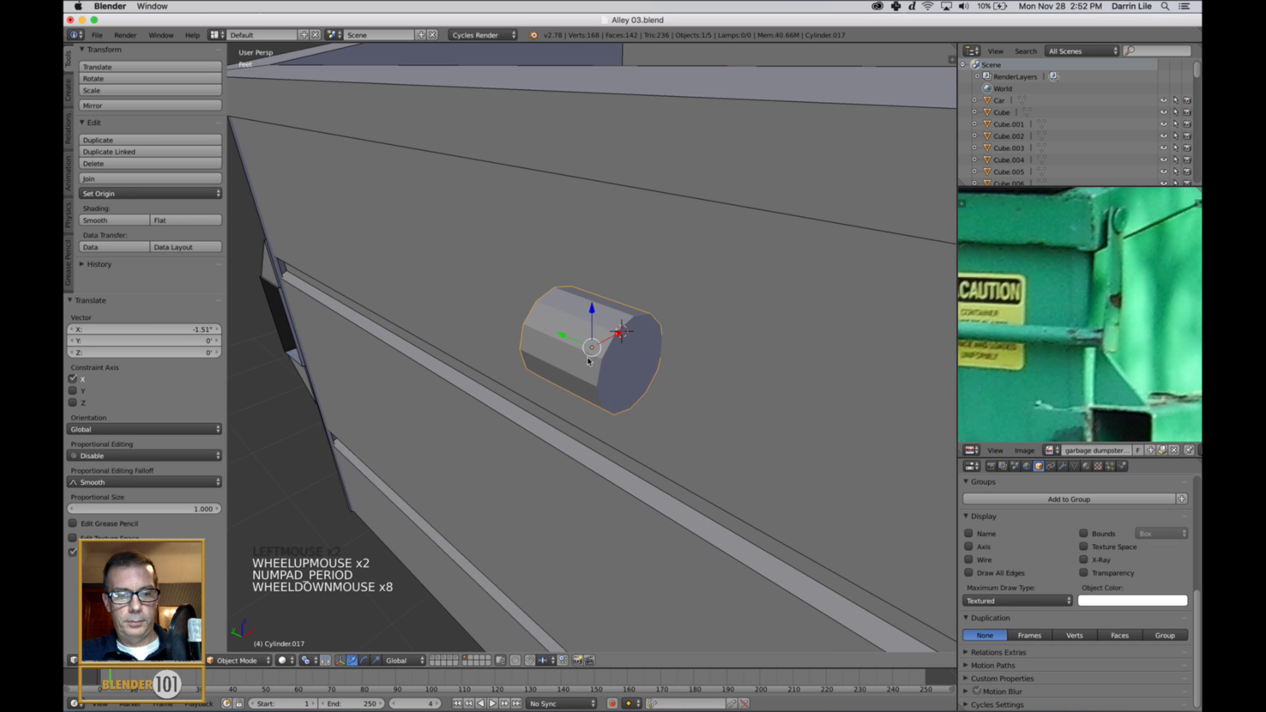
key(s)
click(607, 375)
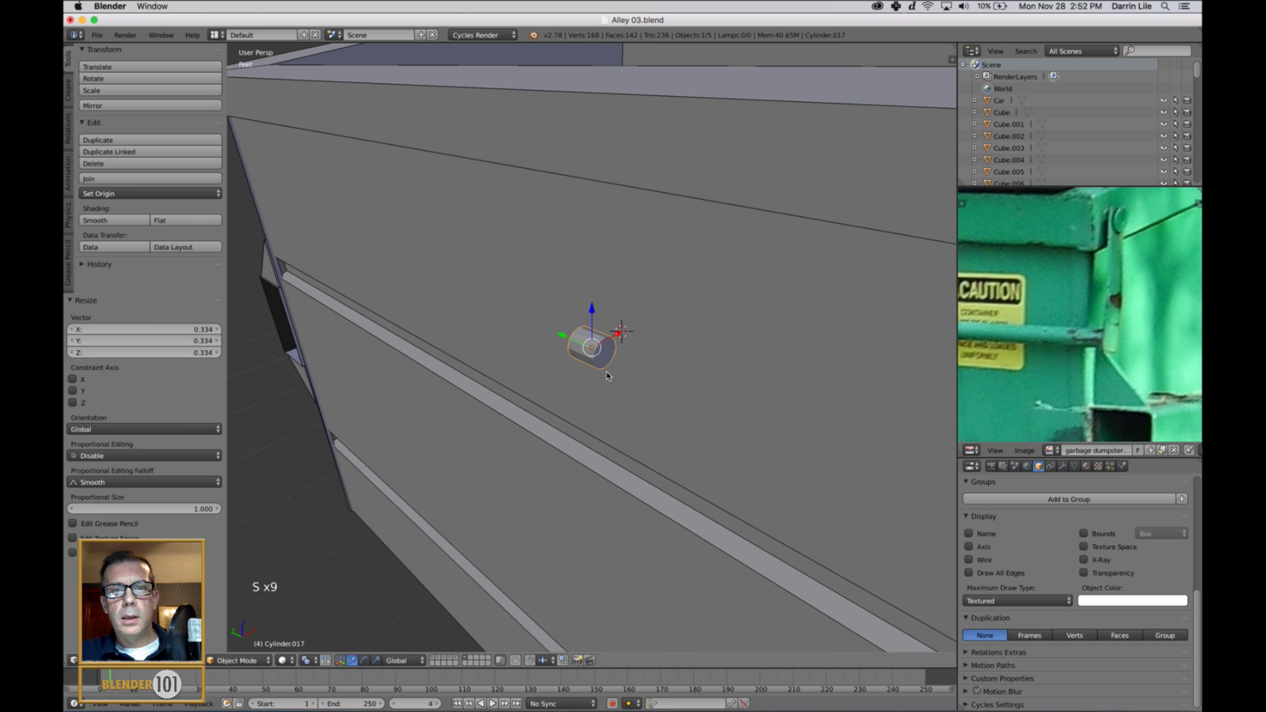
Stretch the cylinder along Y by a factor of about 67.5 to span the dumpster's front, and raise it about 488 thou
scroll(607, 375, down, 3)
key(ctrl+KP_3)
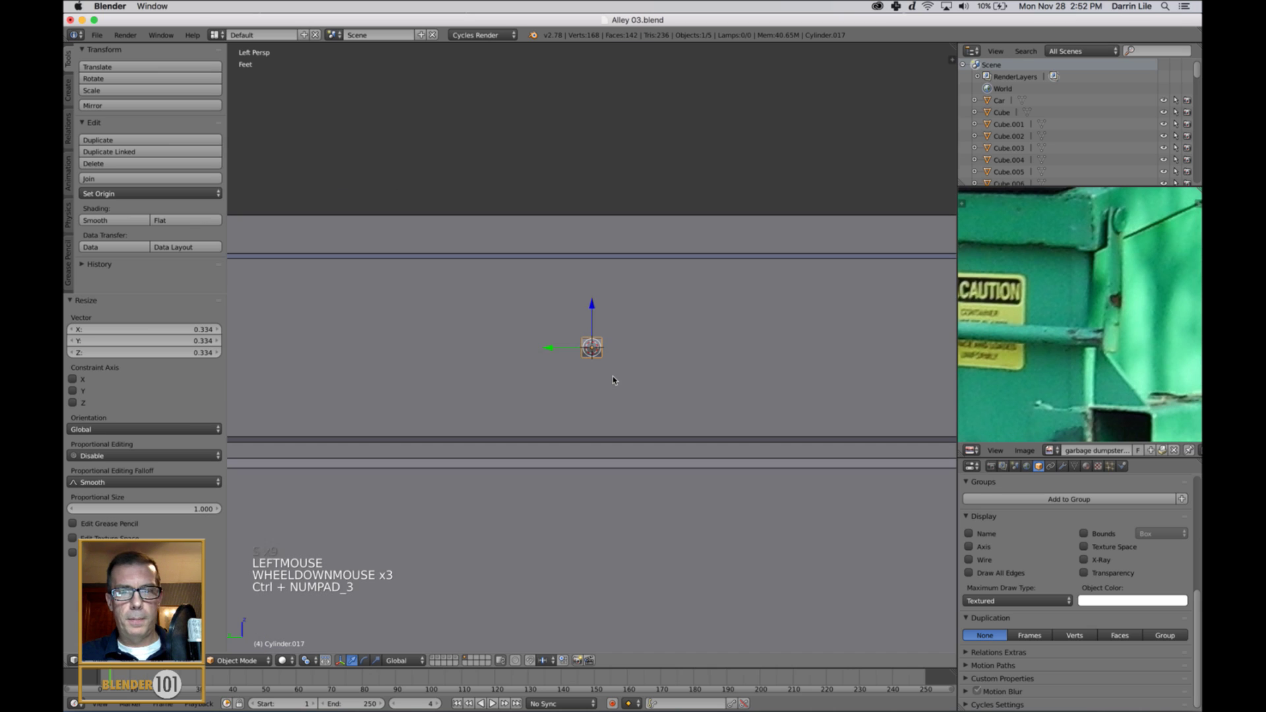
key(KP_5)
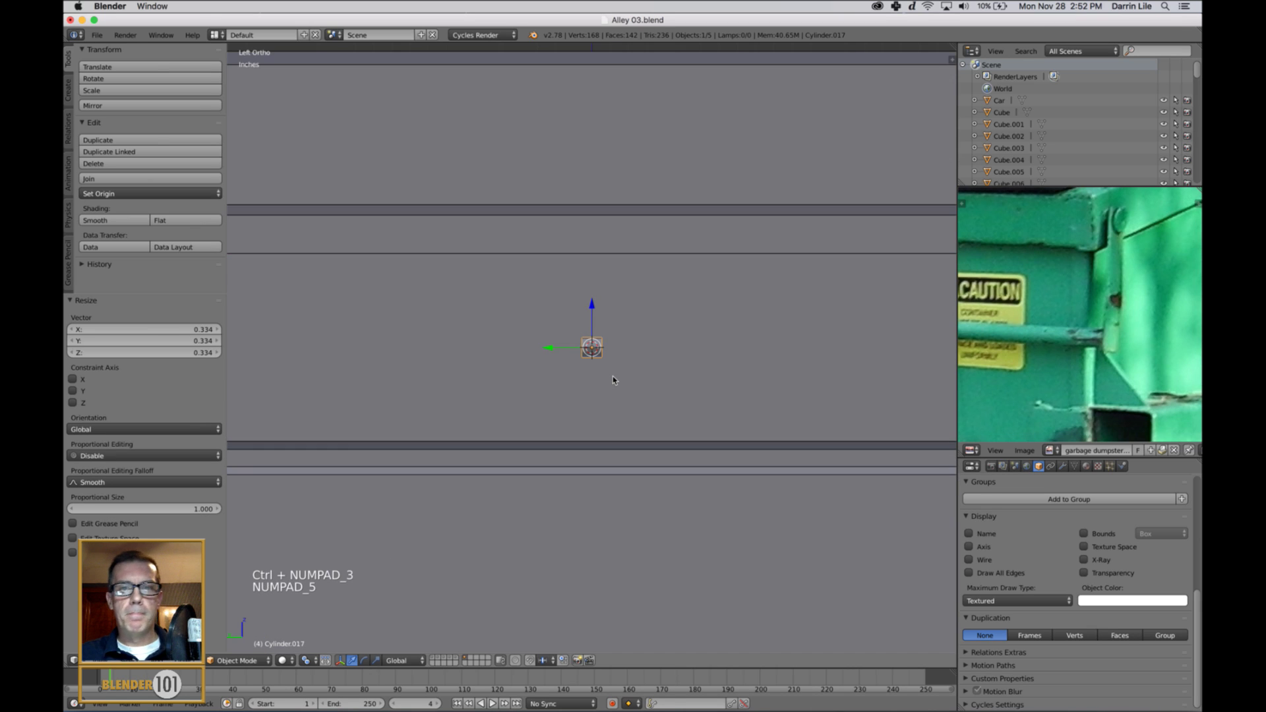
key(z)
scroll(618, 378, down, 6)
shift+middle_drag(619, 379, 596, 376)
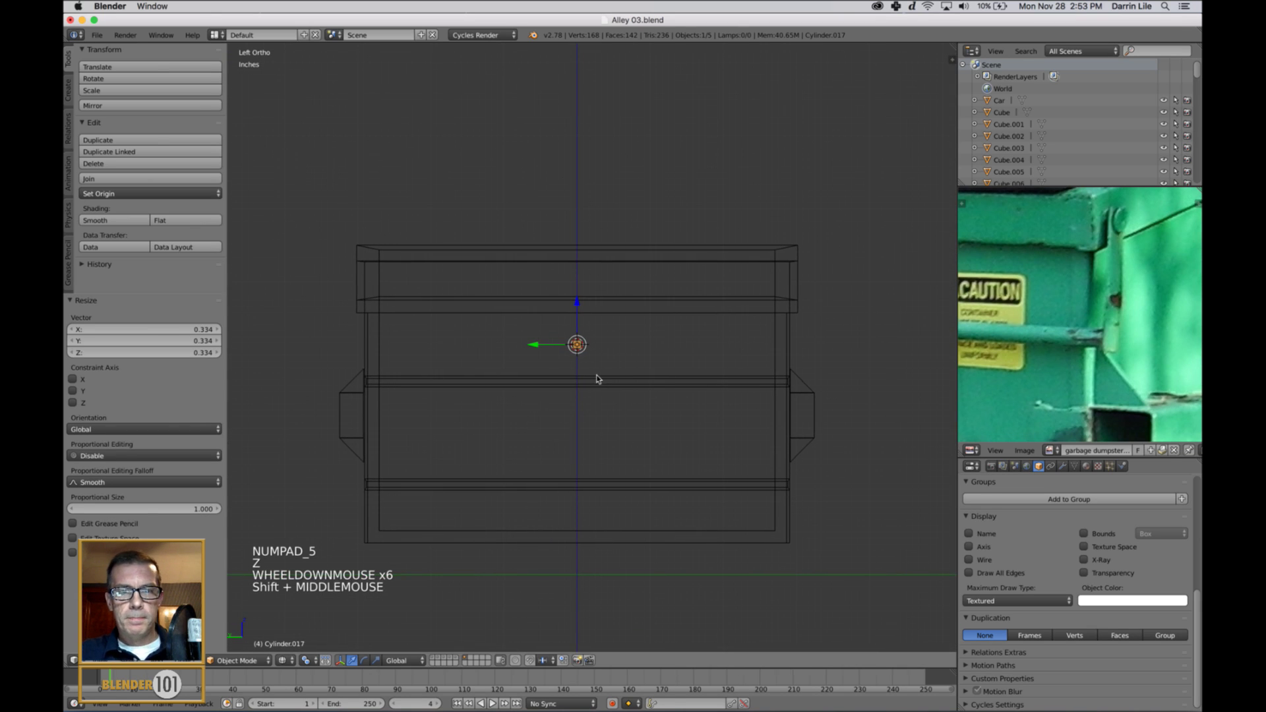
key(s)
key(y)
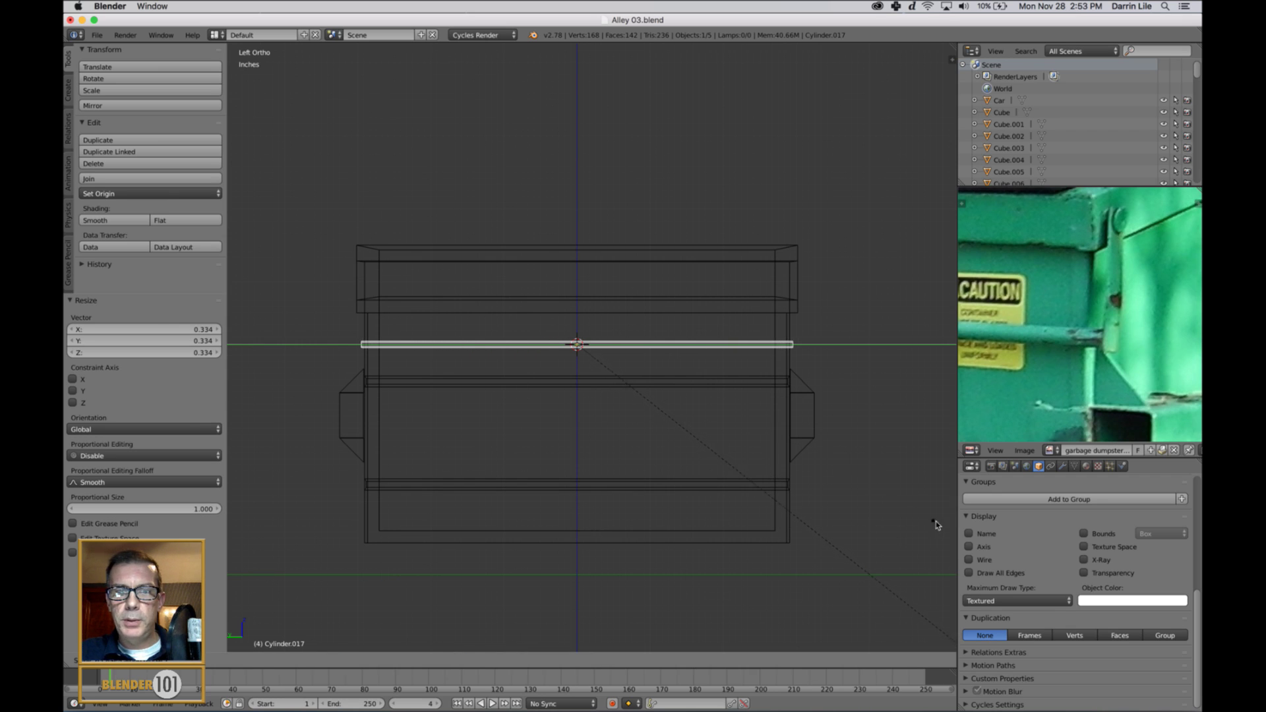
click(264, 579)
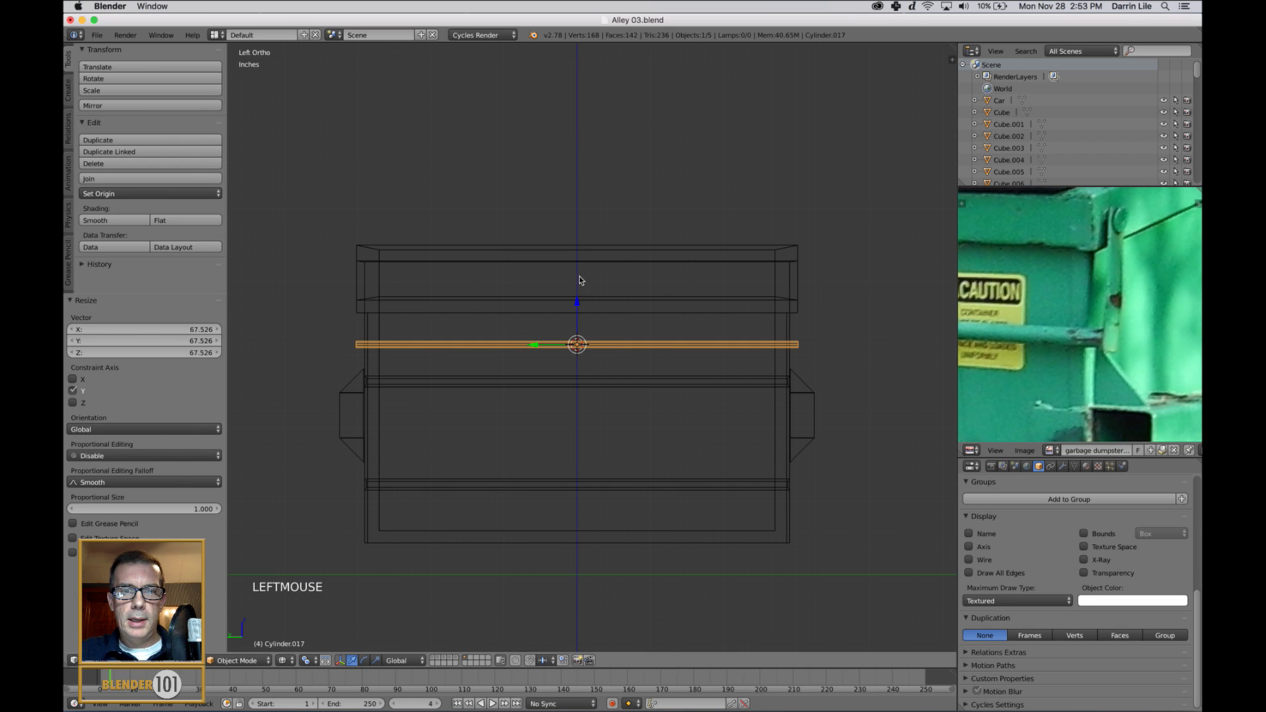
drag(578, 302, 577, 300)
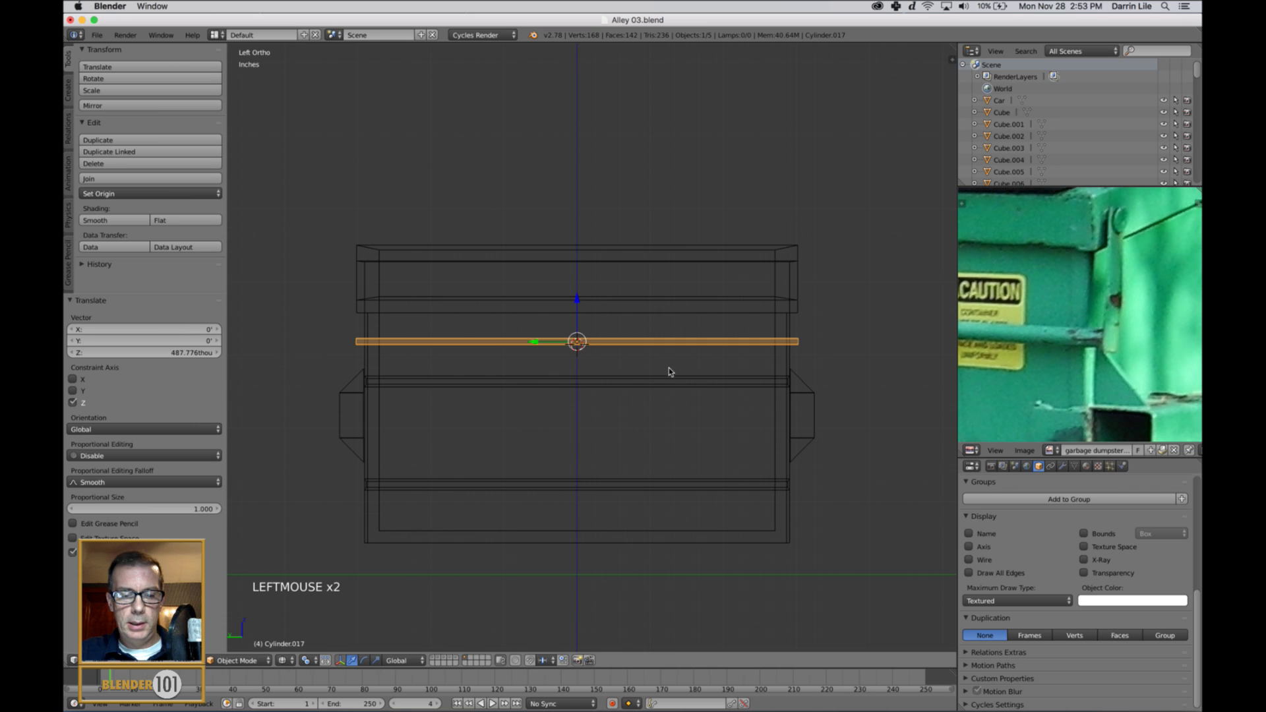
Scale the pipe uniformly to about 0.98, fine-tune its length along Y, and deselect everything
key(z)
mouse_move(841, 409)
middle_down()
mouse_move(834, 400)
mouse_move(809, 414)
middle_up()
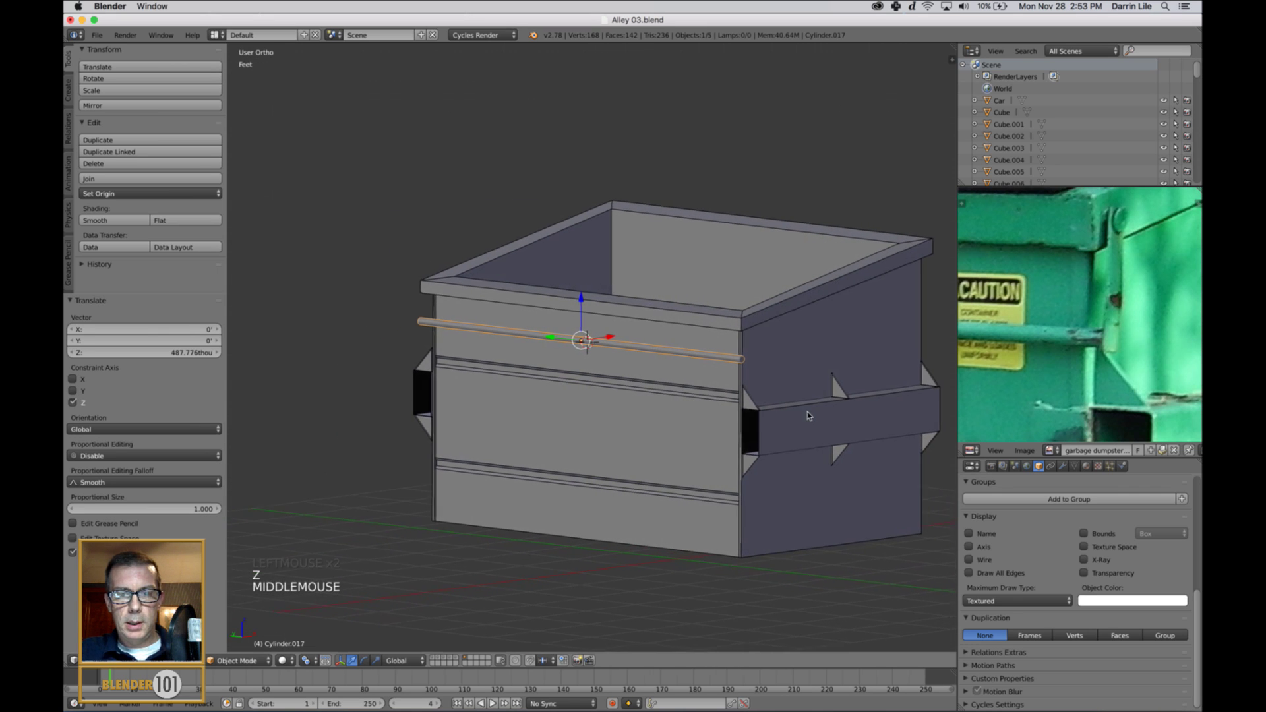
key(KP_5)
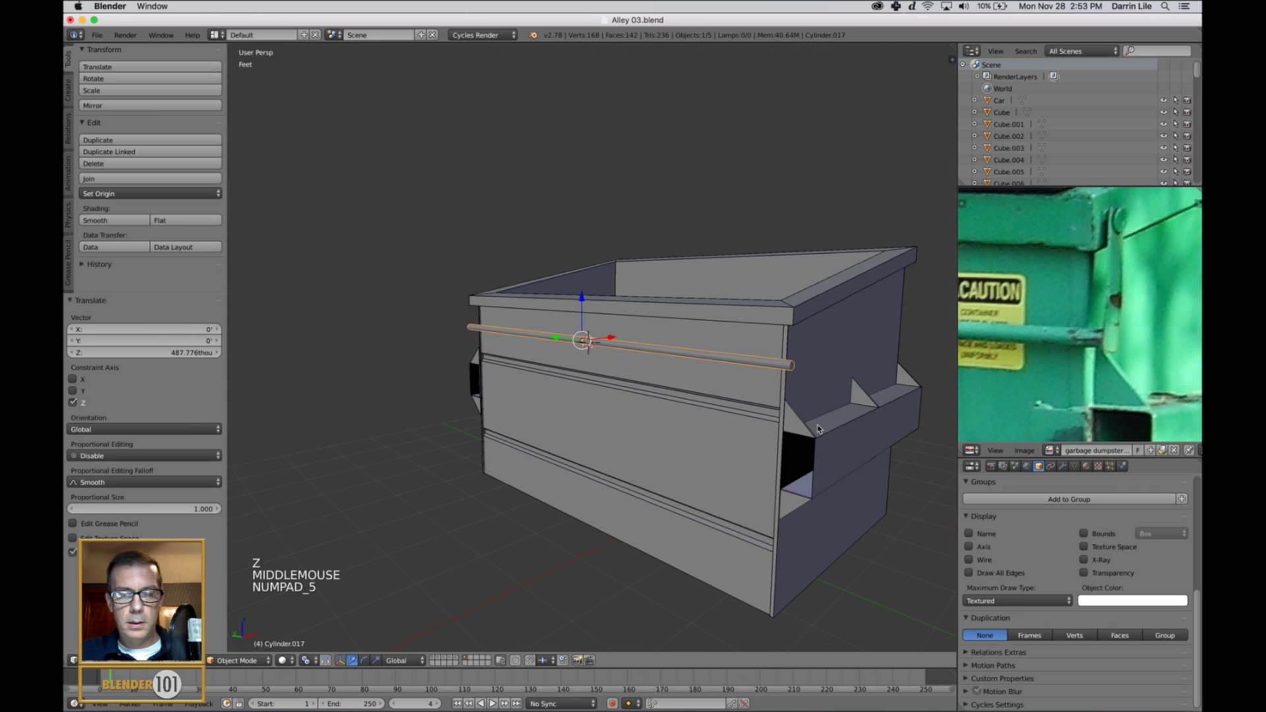
shift+middle_drag(832, 427, 674, 446)
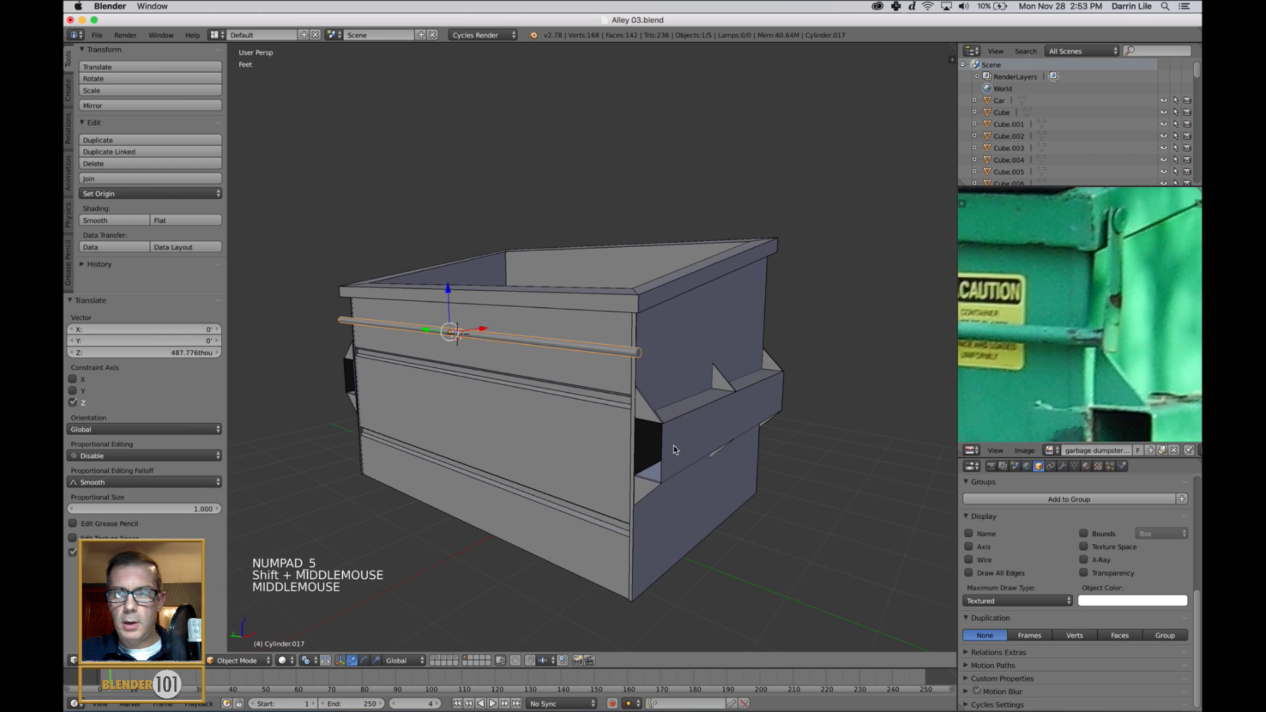
key(s)
key(s)
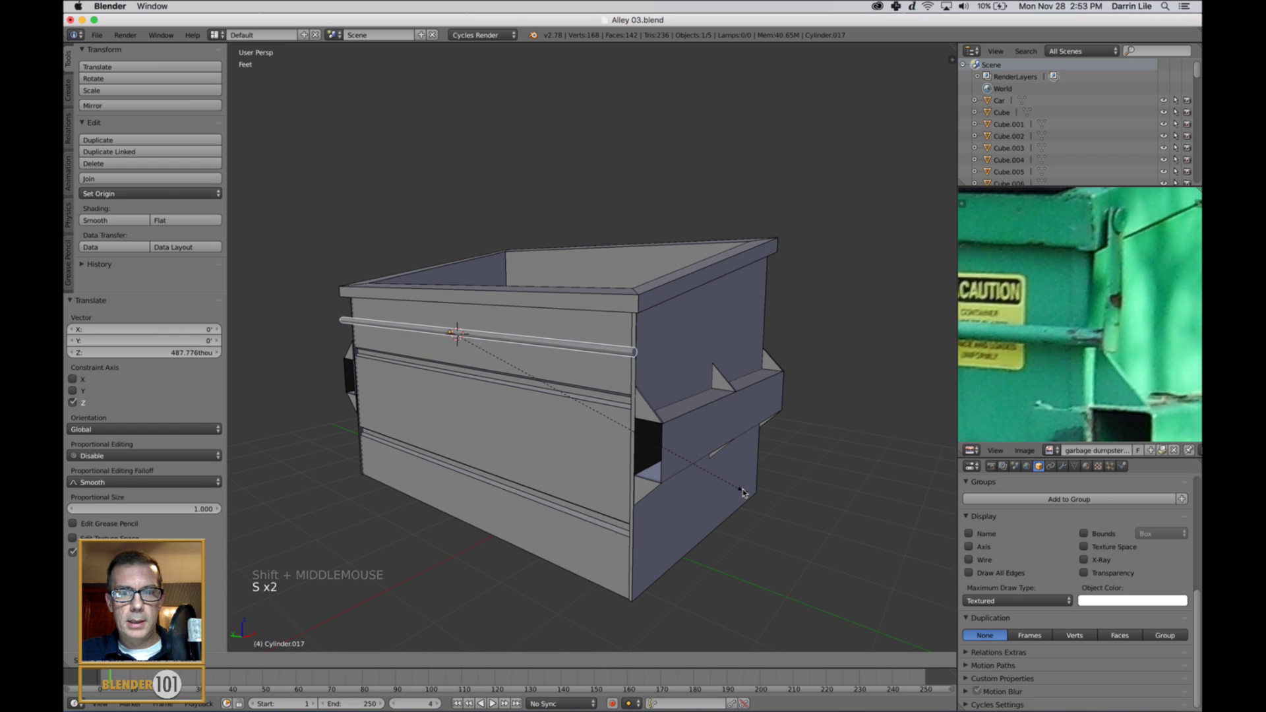
click(741, 488)
key(s)
key(s)
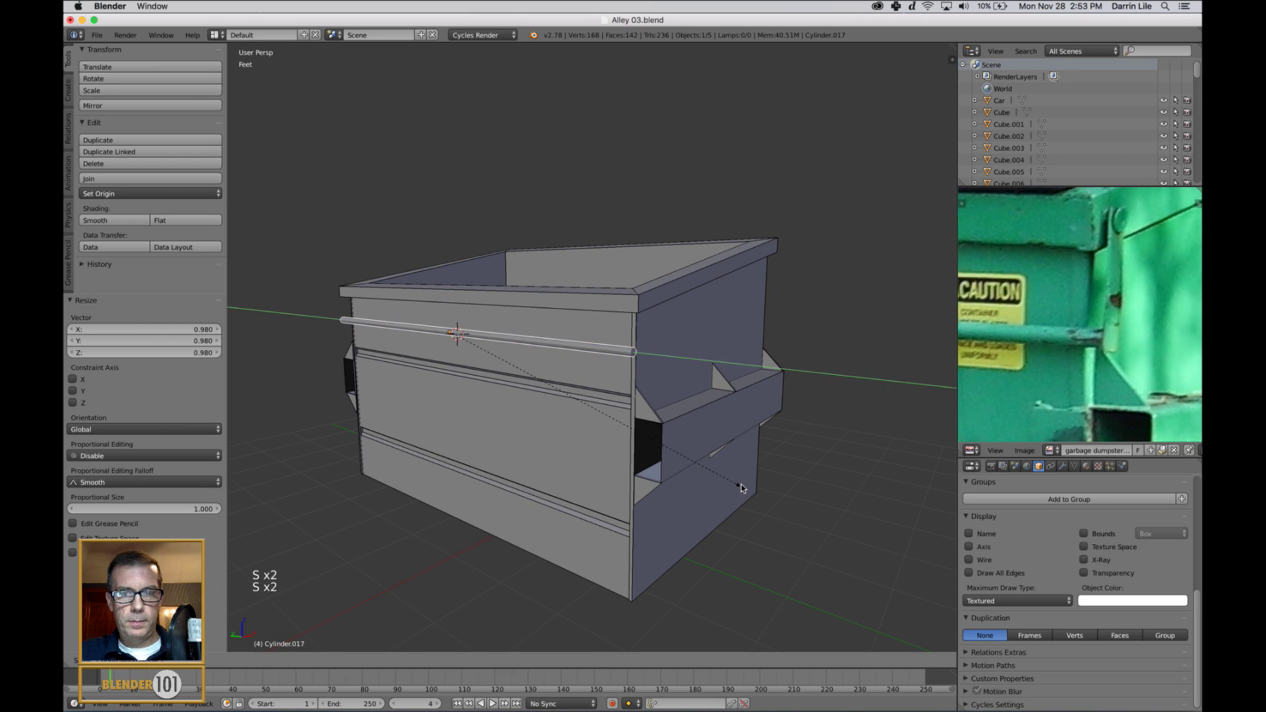
click(744, 485)
key(a)
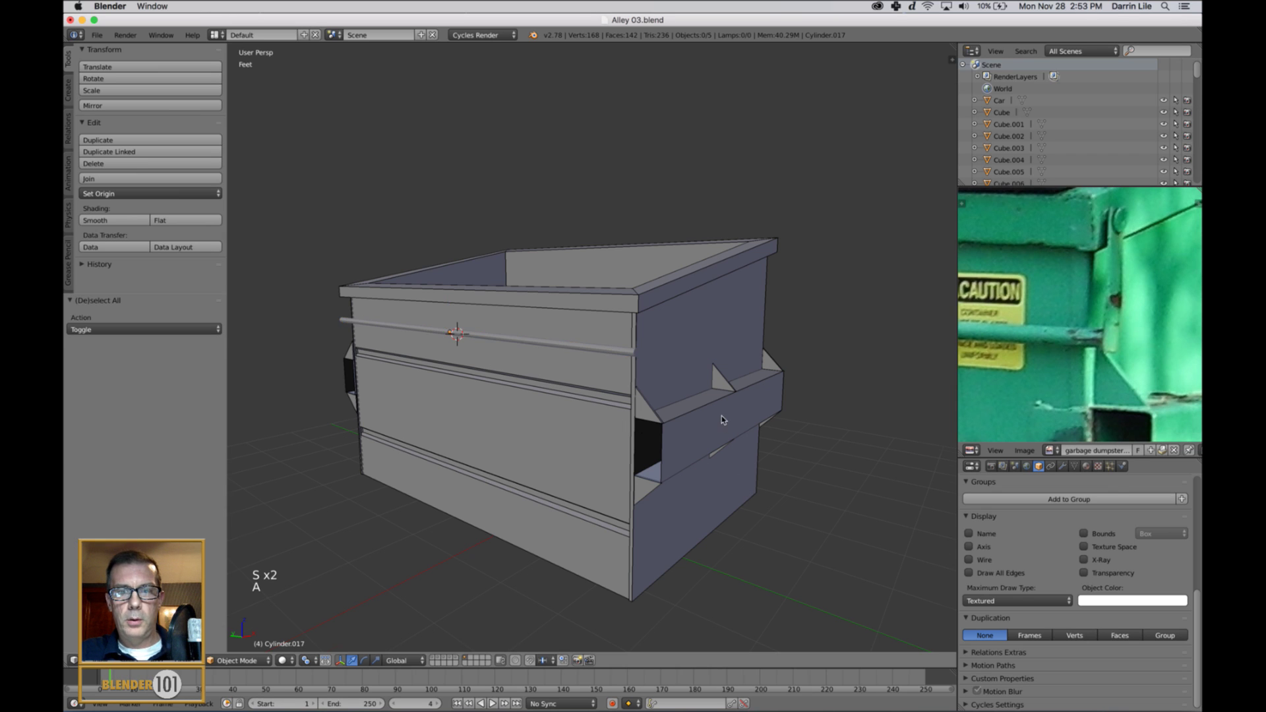
Examine the pipe's end and the side bracket in the reference photo, and check the whole dumpster model against them
scroll(722, 416, up, 3)
middle_drag(721, 416, 737, 428)
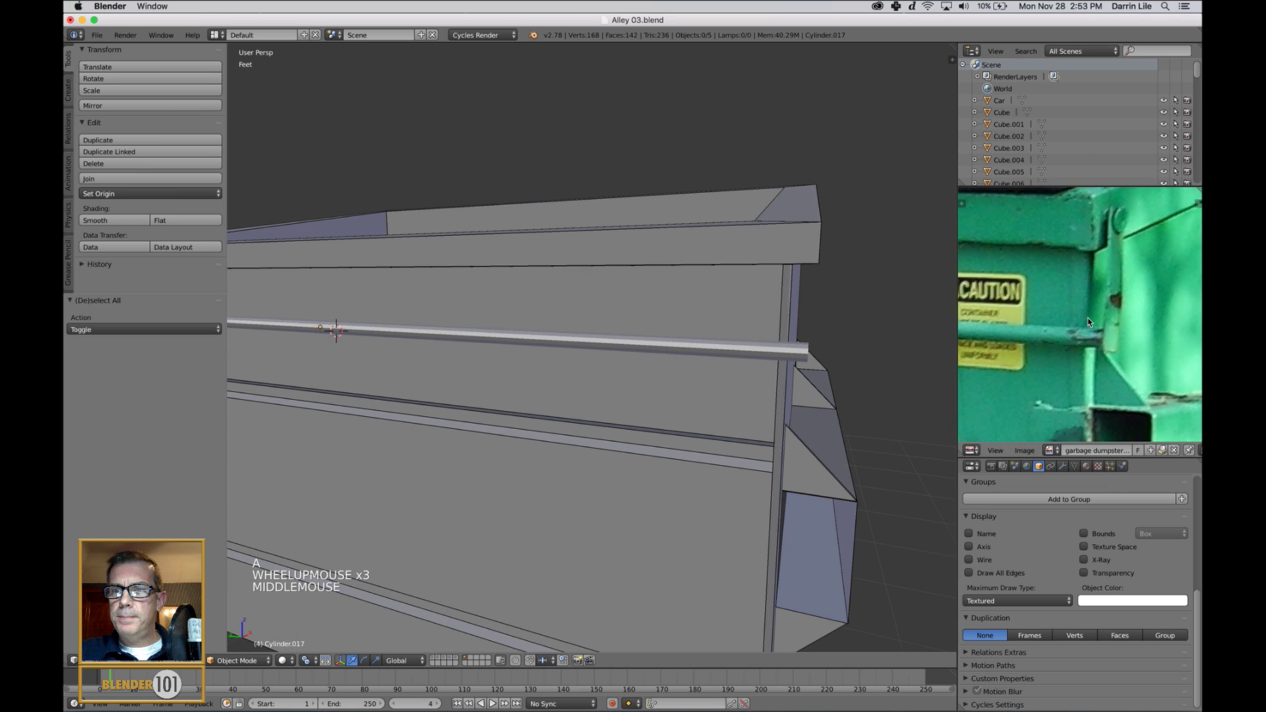
scroll(1123, 362, up, 2)
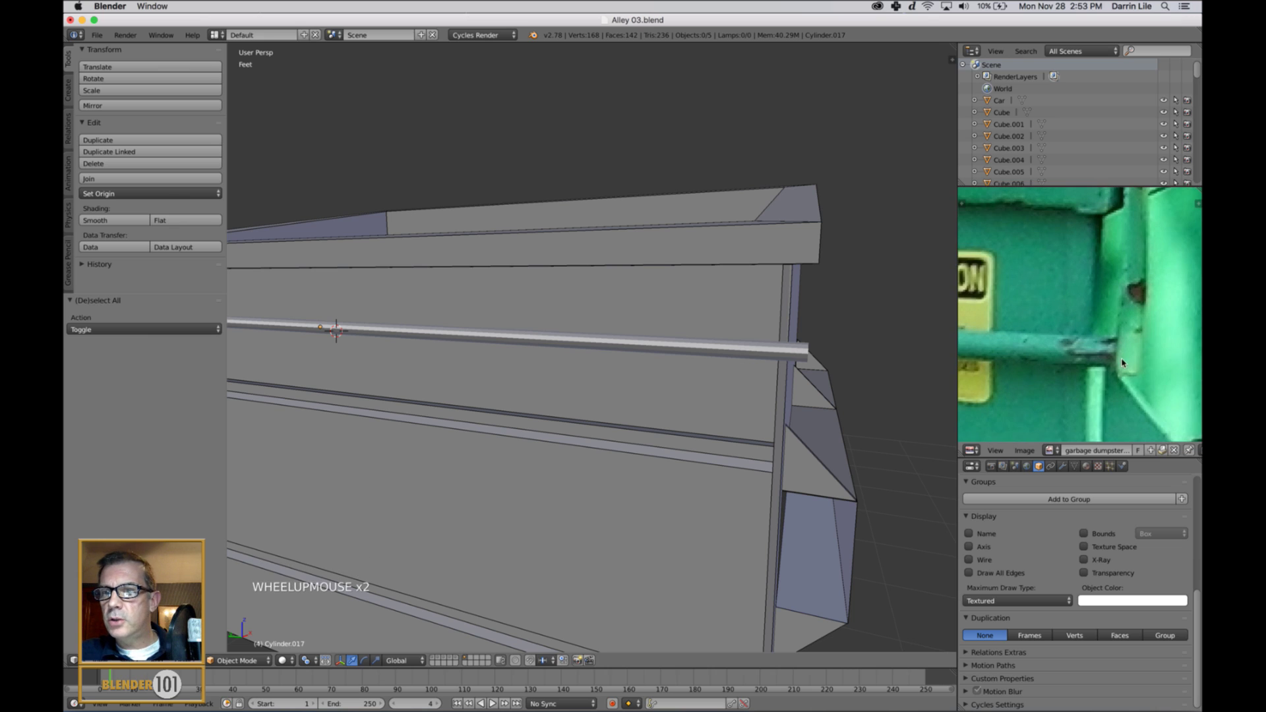
scroll(1136, 374, up, 1)
scroll(1133, 372, down, 5)
scroll(1127, 365, up, 3)
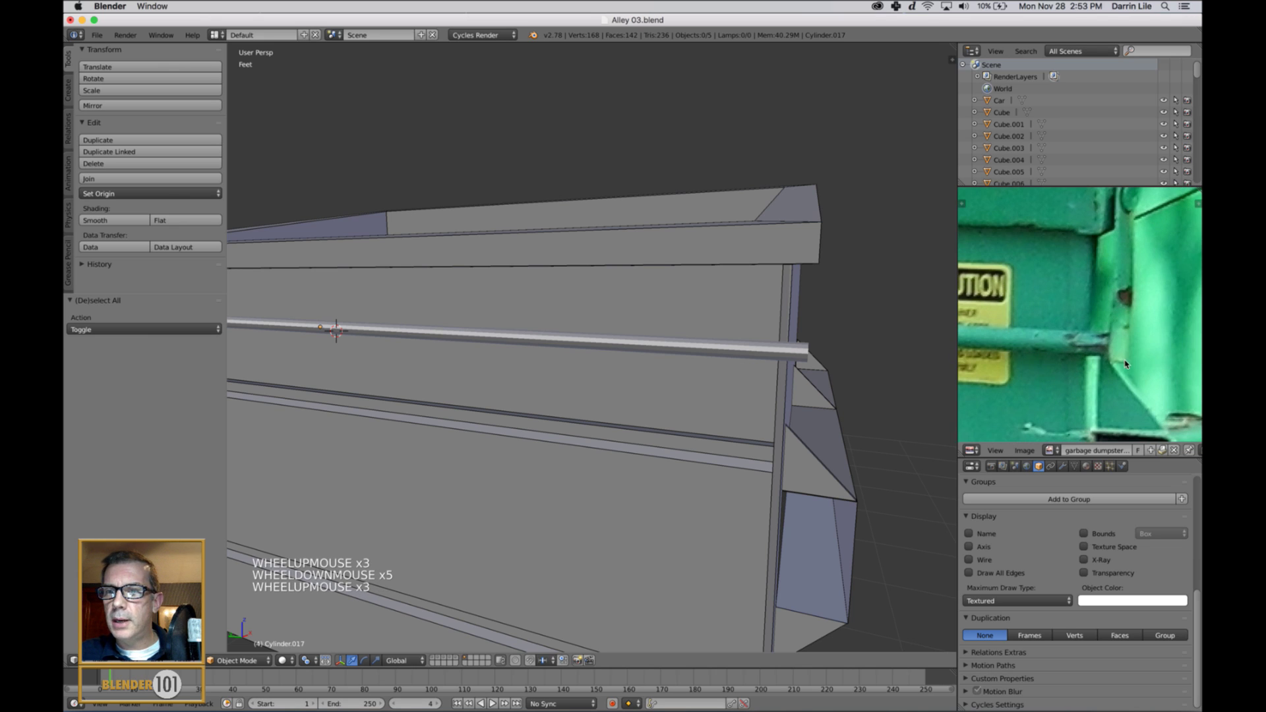
middle_drag(1119, 370, 1089, 327)
scroll(1101, 356, down, 3)
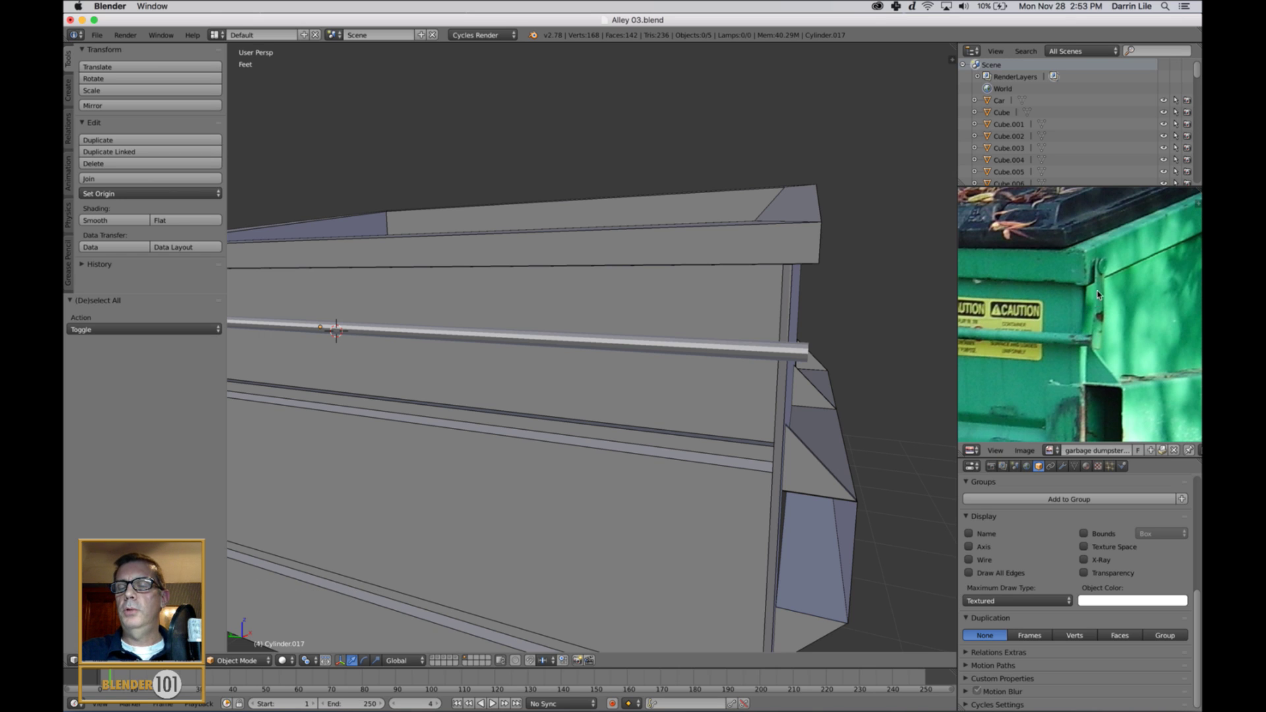
scroll(780, 327, down, 5)
middle_drag(780, 328, 732, 332)
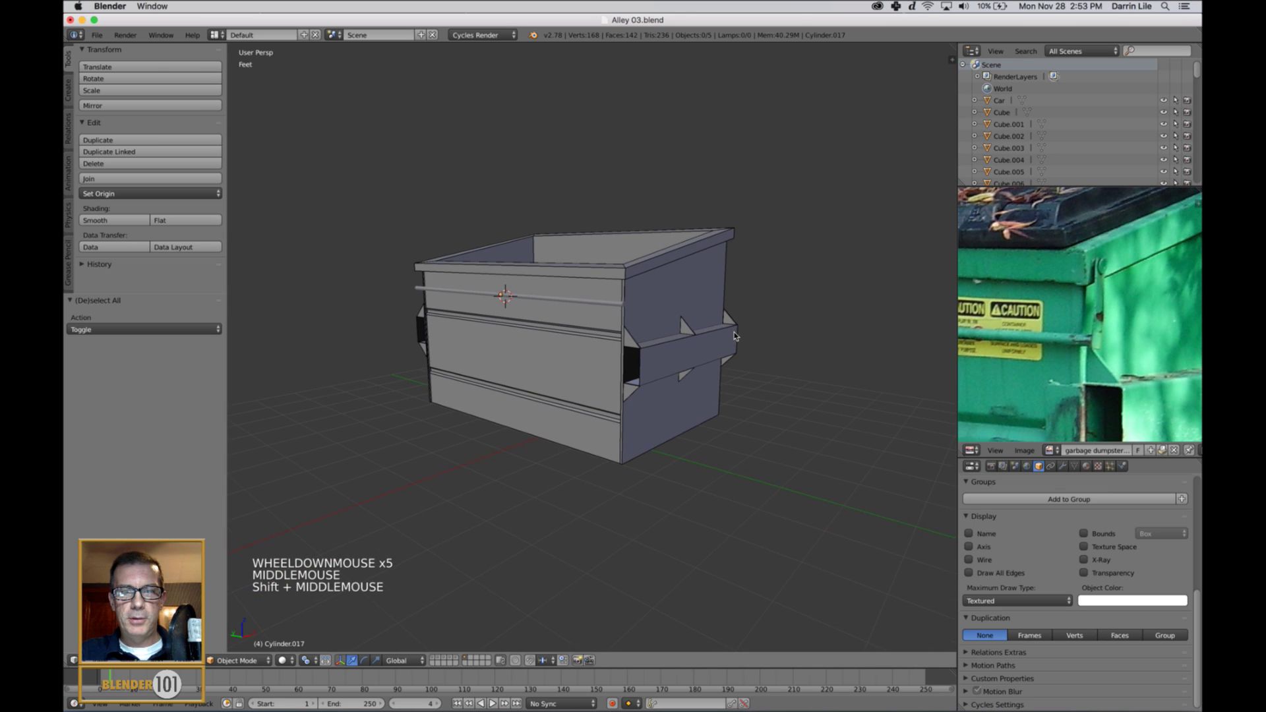
middle_drag(612, 328, 628, 318)
right_click(624, 306)
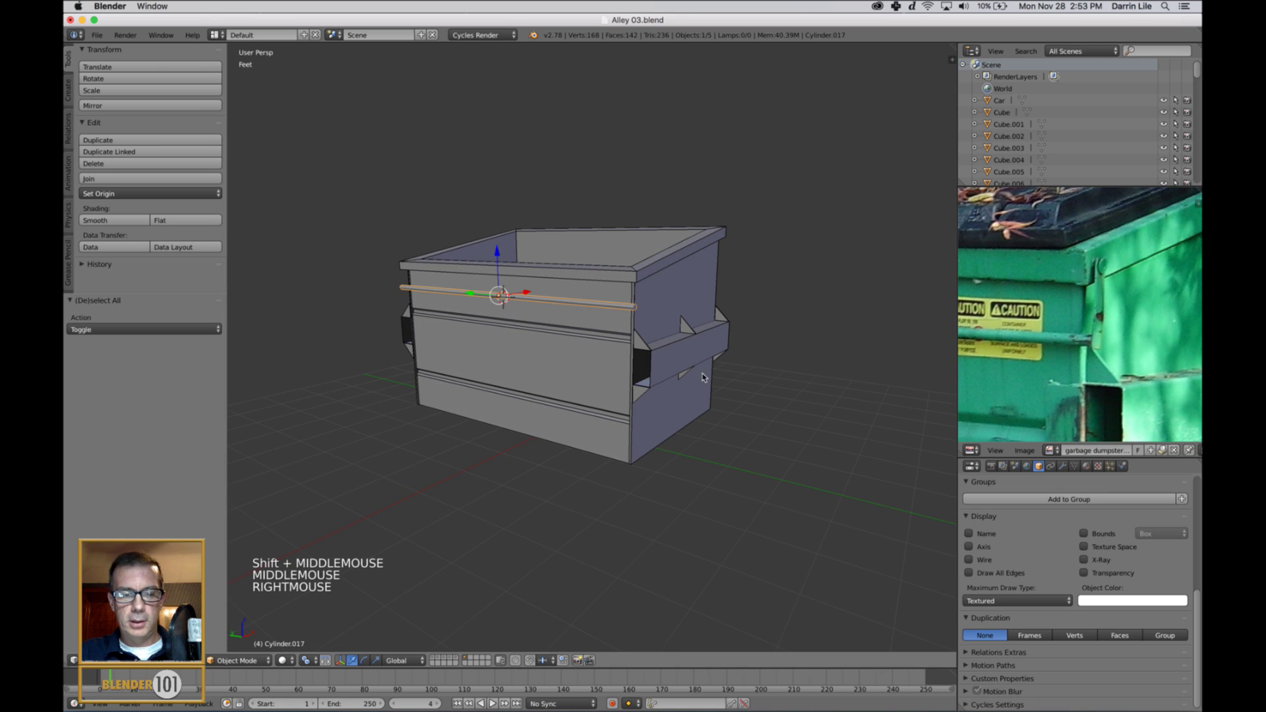
key(a)
scroll(758, 391, down, 4)
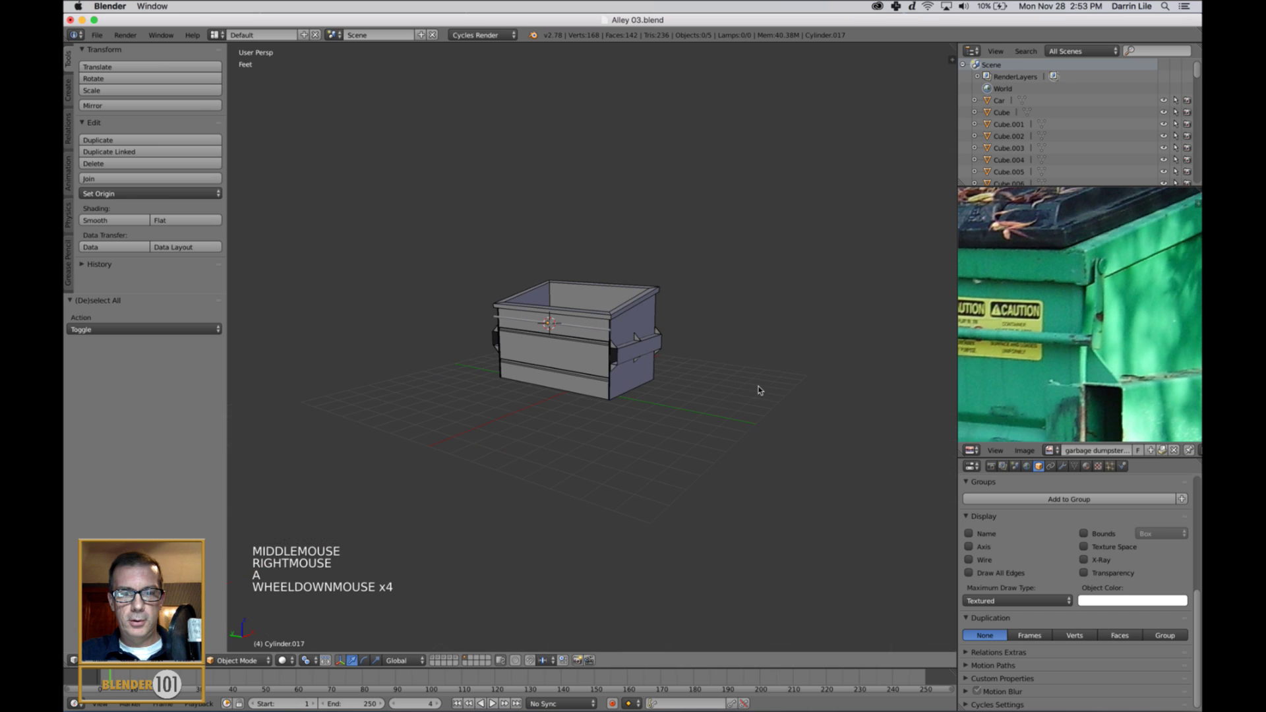
Switch to an empty layer, reset the 3D cursor to the origin, and add a cube there
click(471, 657)
scroll(608, 426, up, 4)
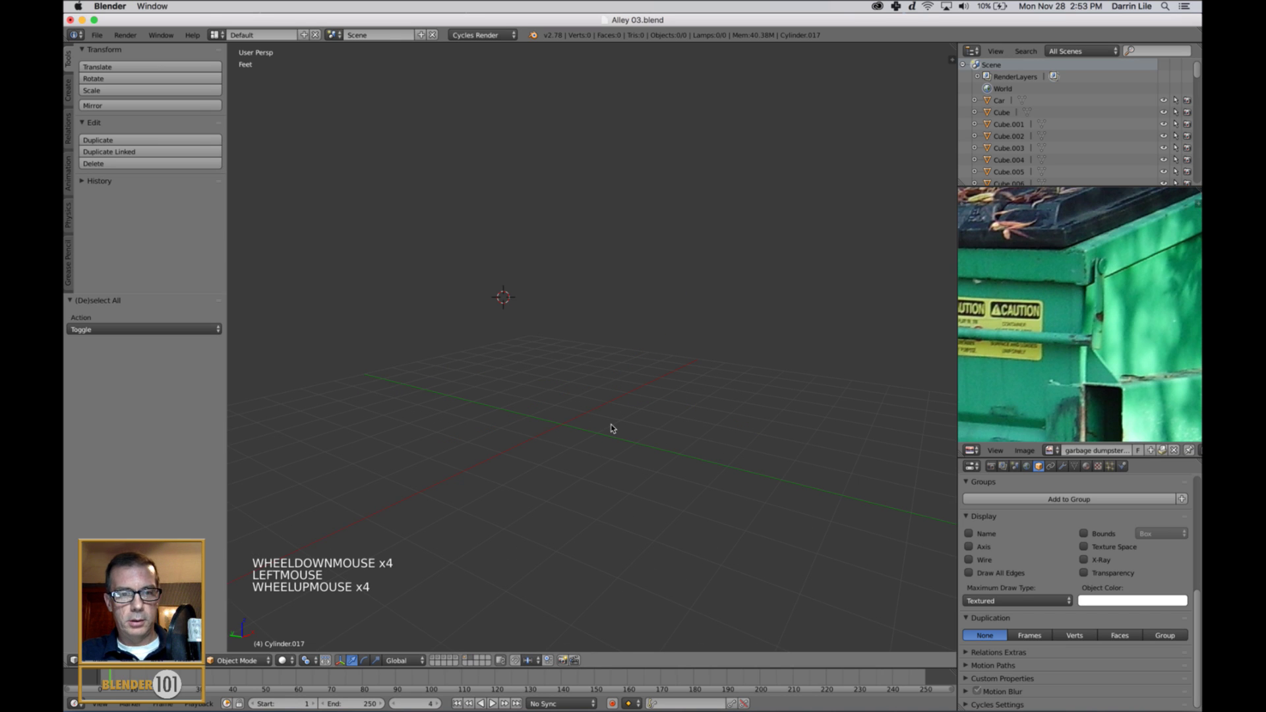
key(shift+c)
shift+middle_drag(641, 465, 700, 442)
scroll(679, 408, up, 2)
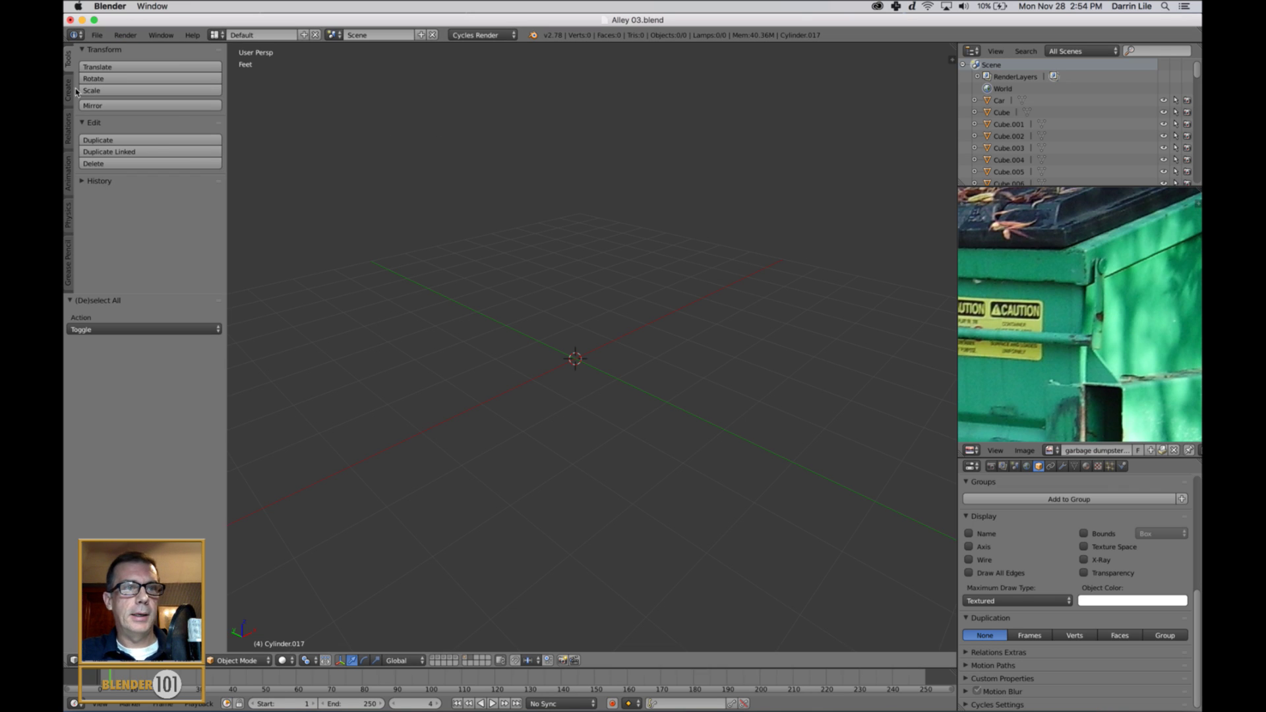
key(shift+a)
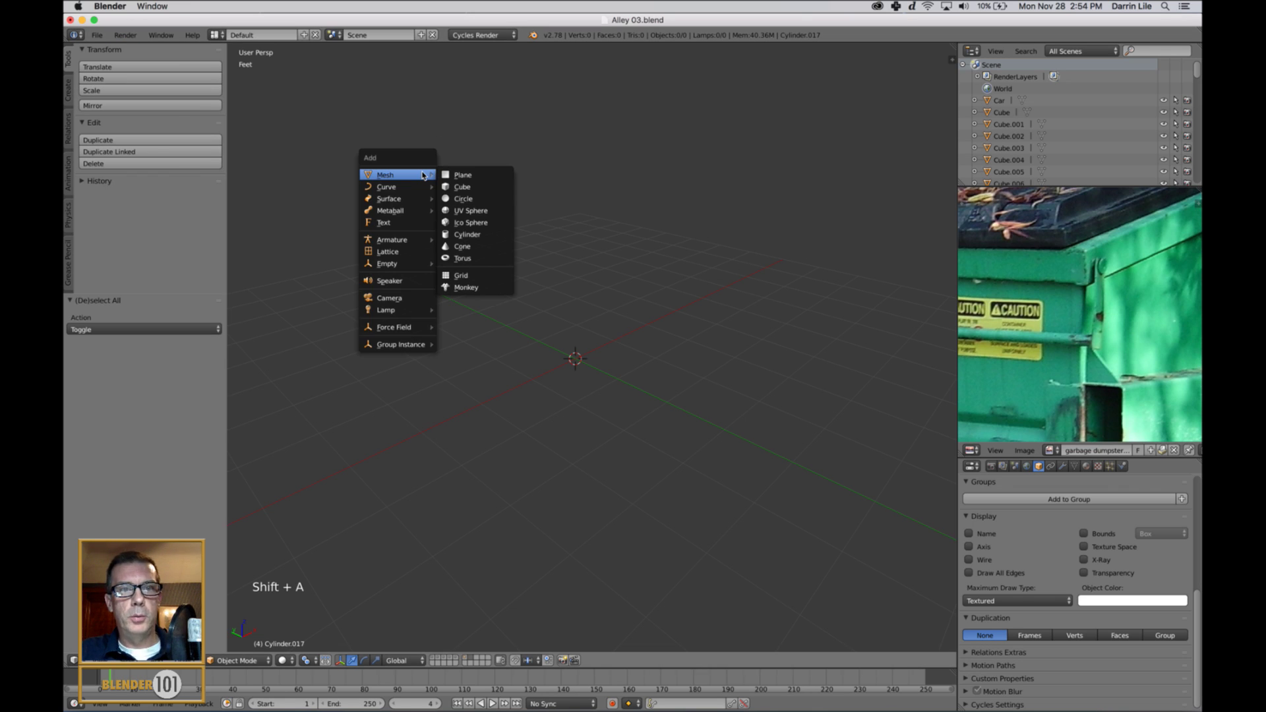
click(463, 187)
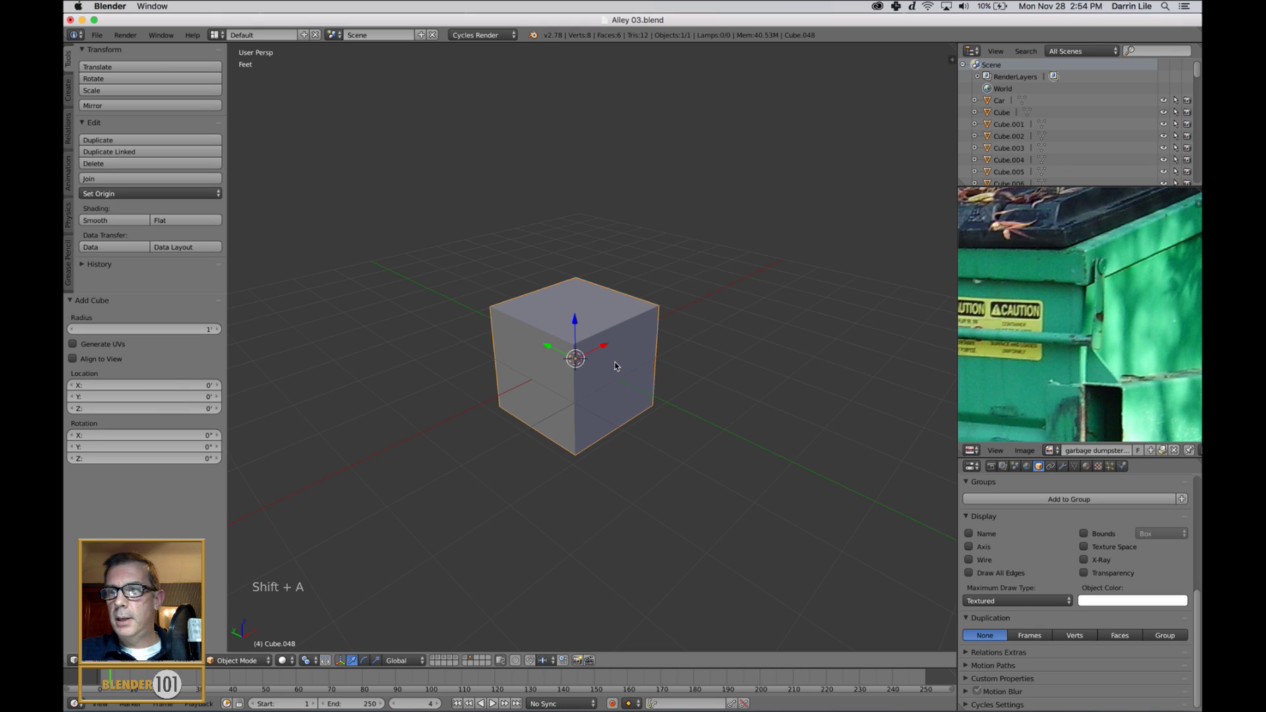
Delete the cube's bottom face and its two end faces along the Y axis in Edit Mode
middle_drag(611, 397, 627, 416)
key(Tab)
right_click(661, 457)
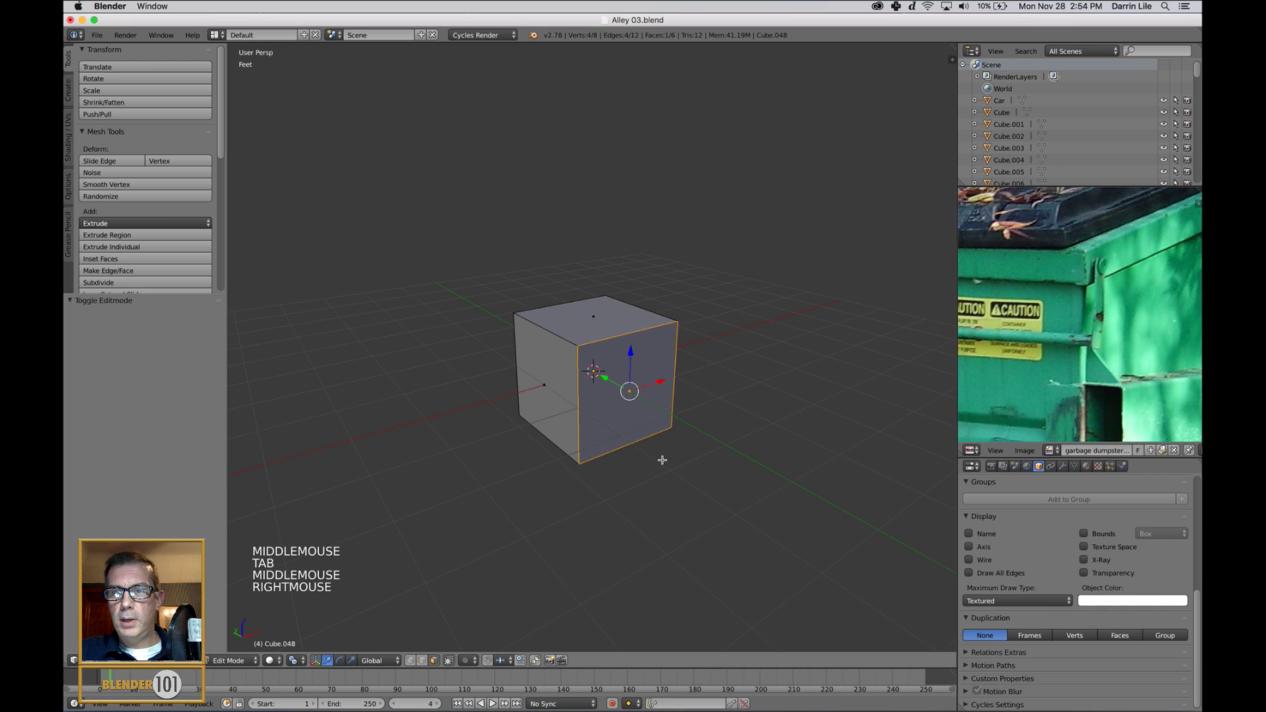
middle_drag(661, 457, 602, 440)
middle_drag(544, 528, 593, 534)
shift+right_click(534, 535)
shift+right_click(497, 517)
middle_drag(679, 521, 583, 523)
key(x)
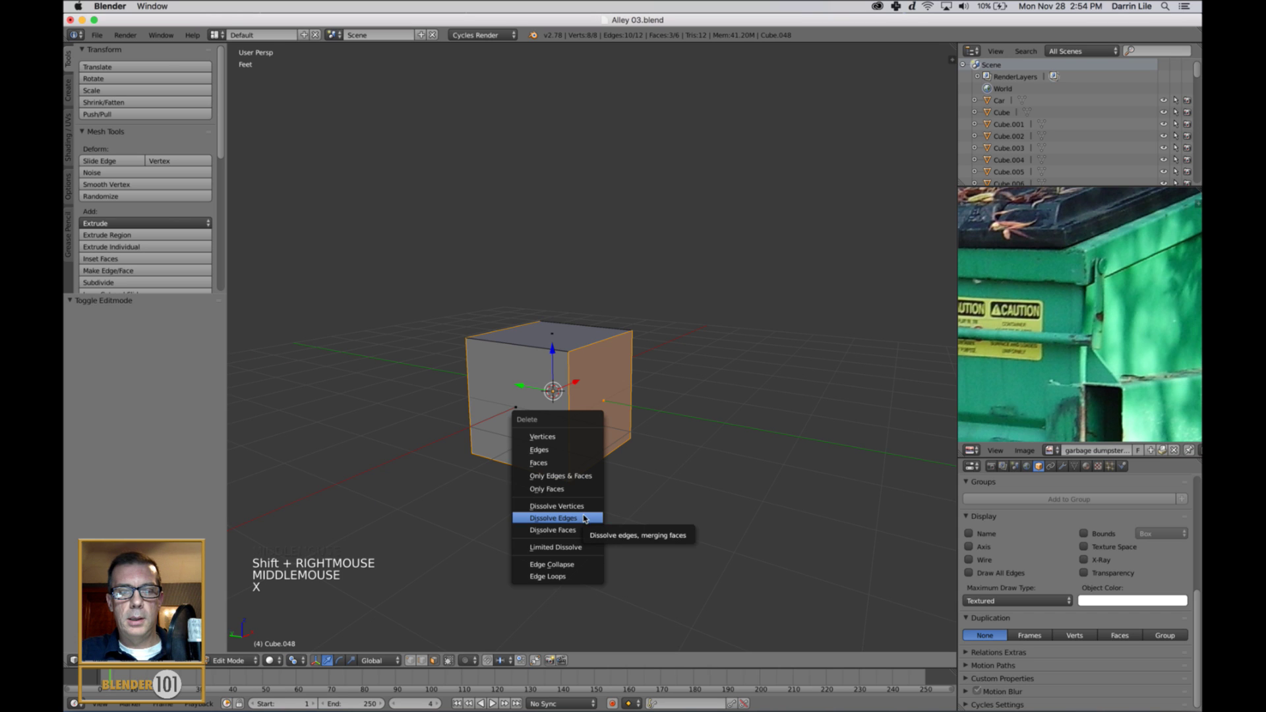
click(571, 462)
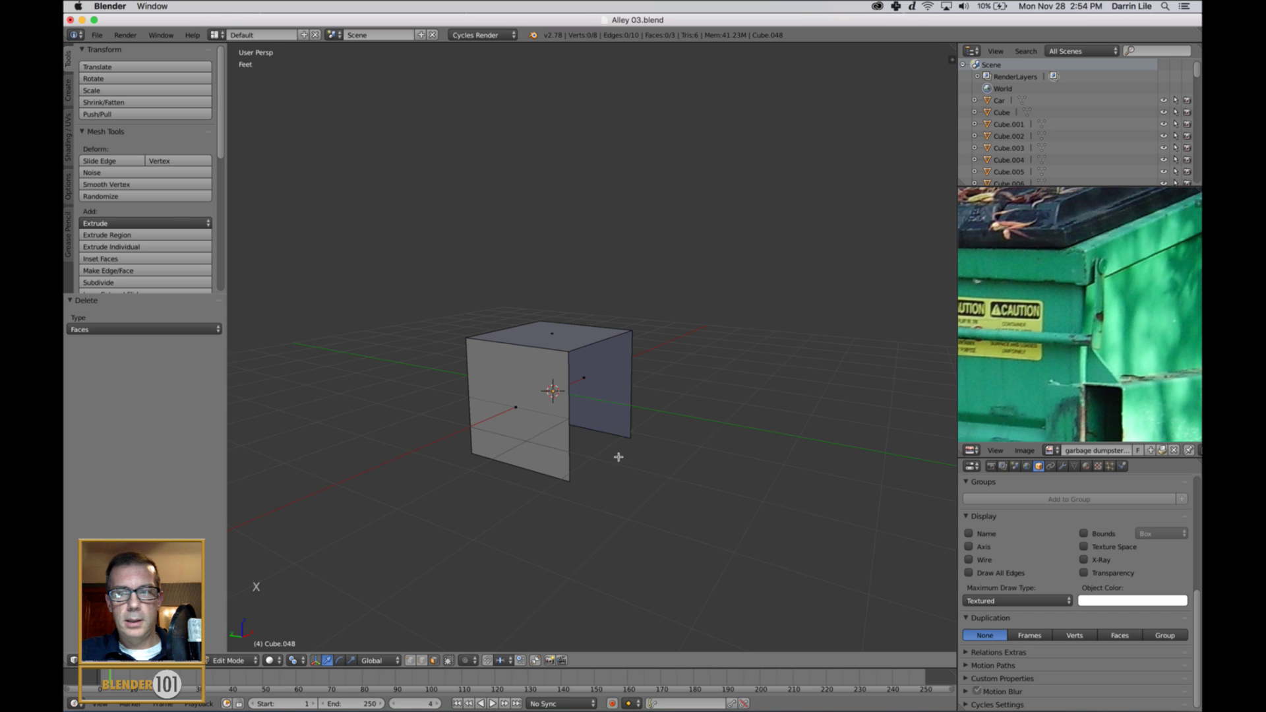
middle_drag(616, 455, 620, 464)
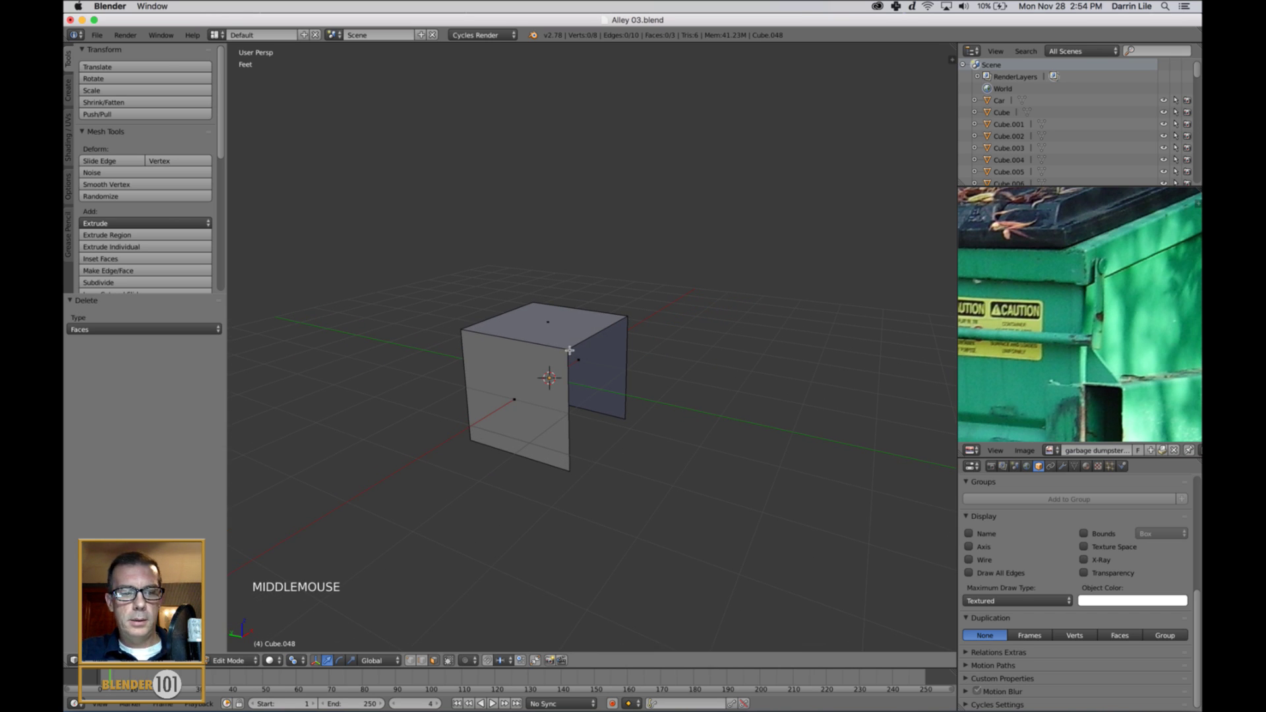
Scale the open box along Y to about 1.882 in Object Mode
key(Tab)
key(s)
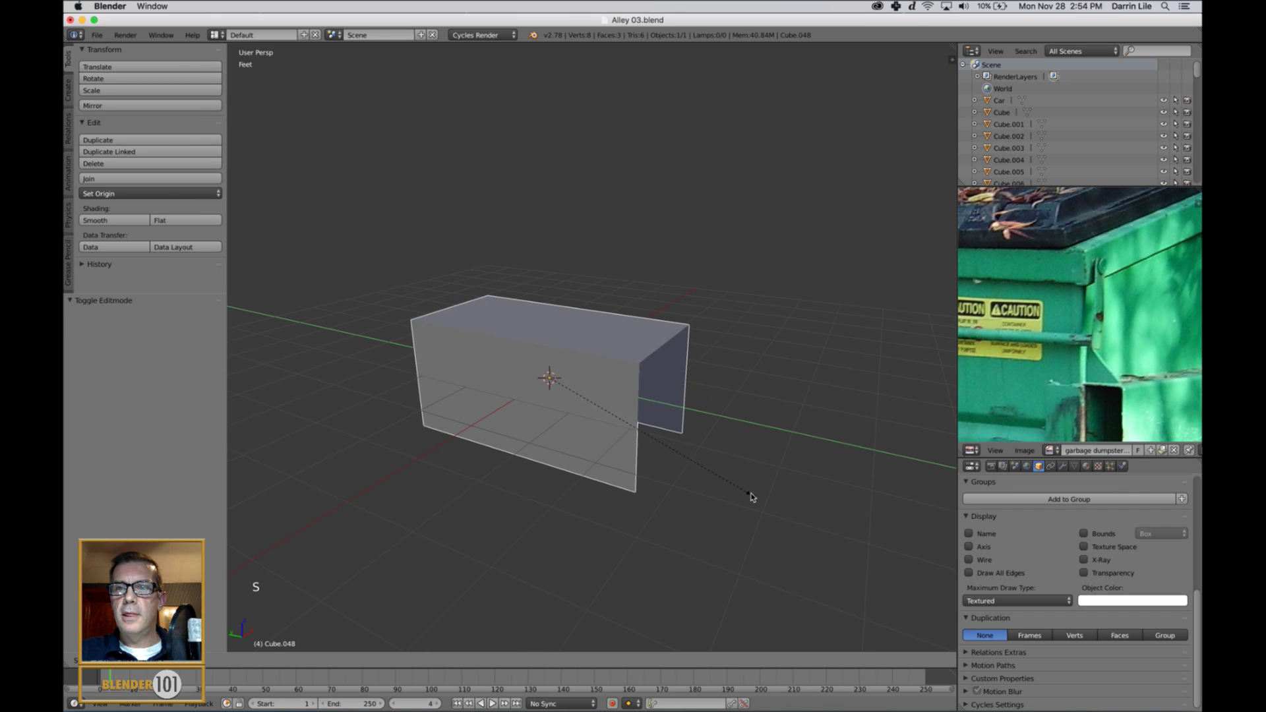
click(725, 491)
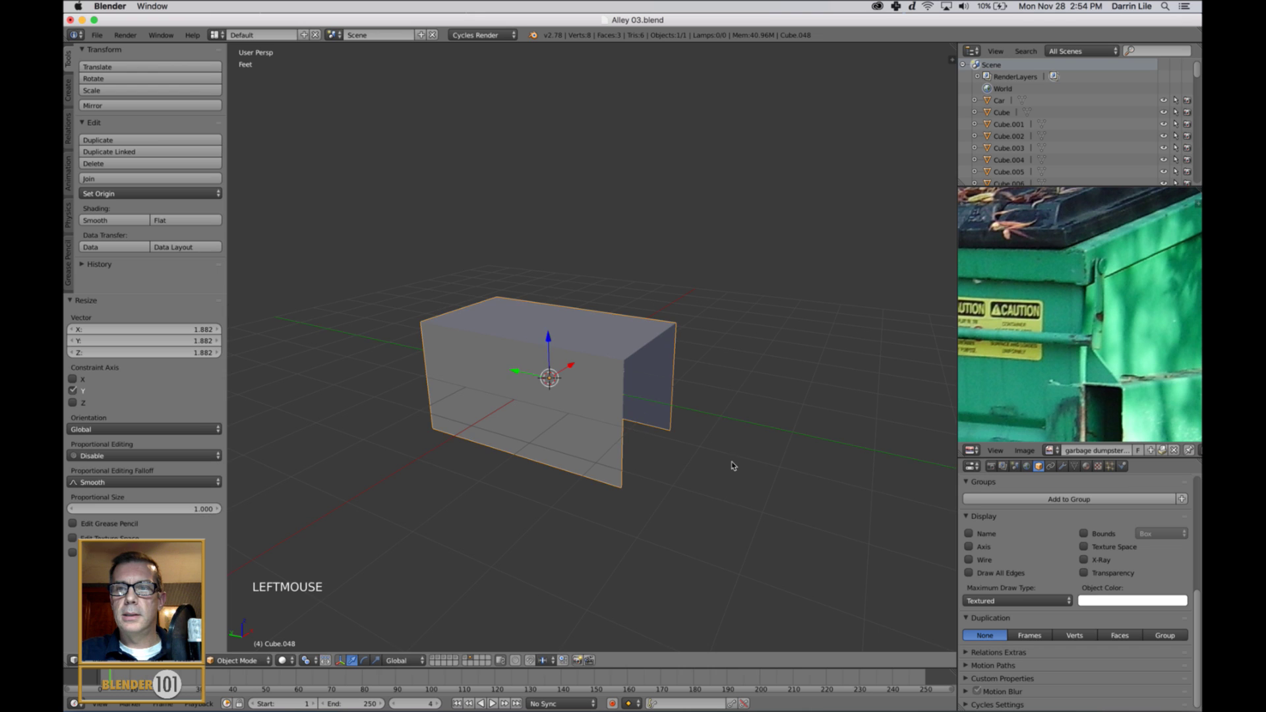
Extrude the short top edge at the box's positive Y end about 1.77' outward along Y
middle_drag(732, 464, 722, 482)
middle_drag(585, 350, 503, 356)
scroll(501, 363, down, 2)
key(Tab)
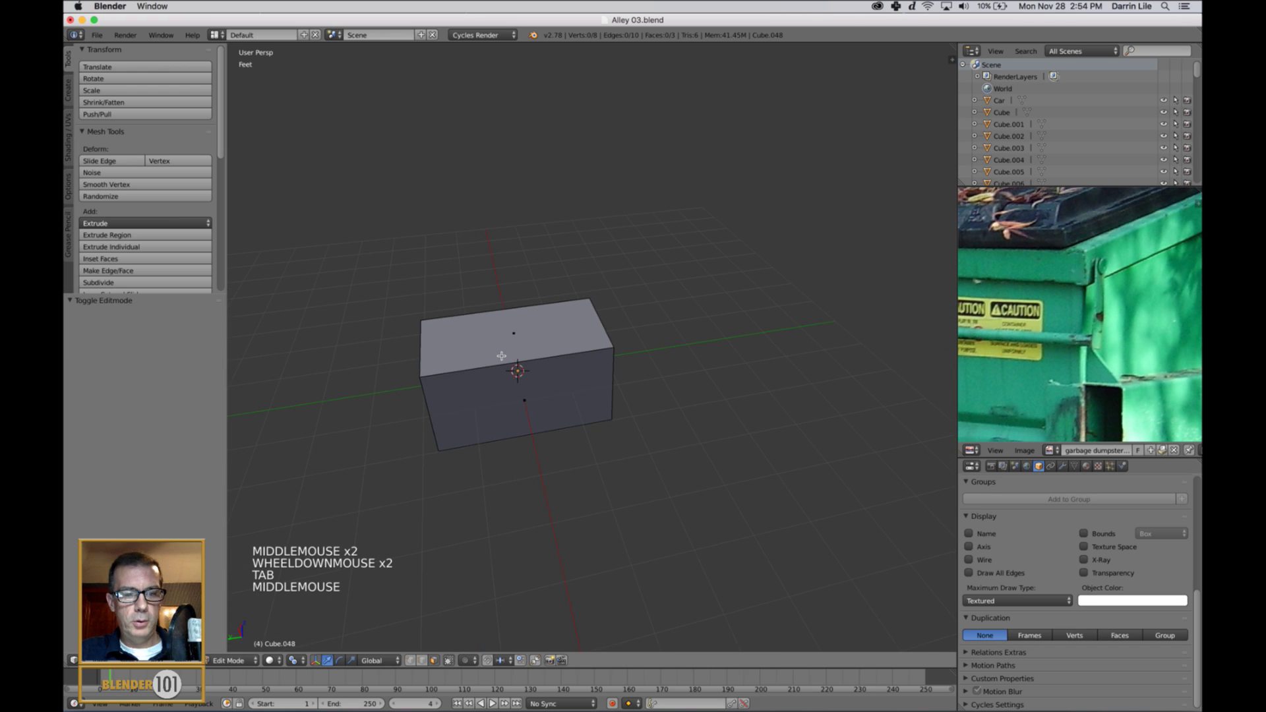
key(ctrl+Tab)
click(487, 338)
right_click(421, 339)
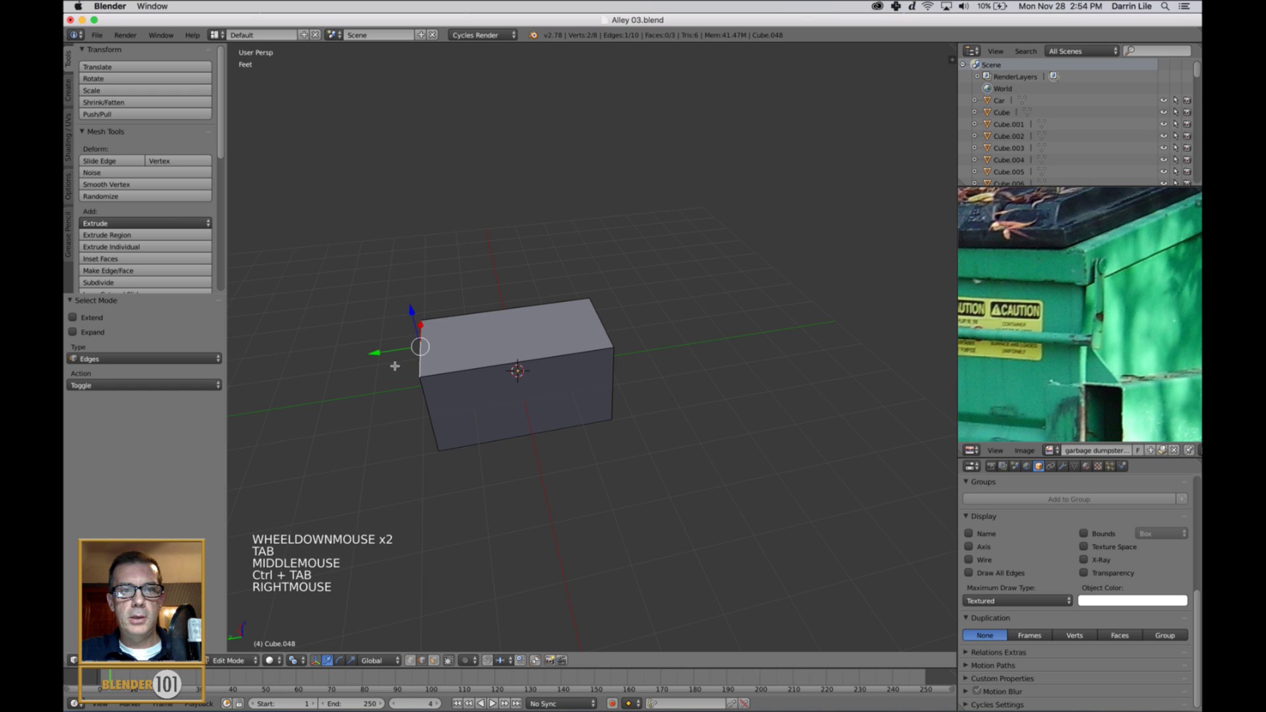
key(e)
key(e)
drag(378, 354, 283, 398)
middle_drag(715, 396, 633, 404)
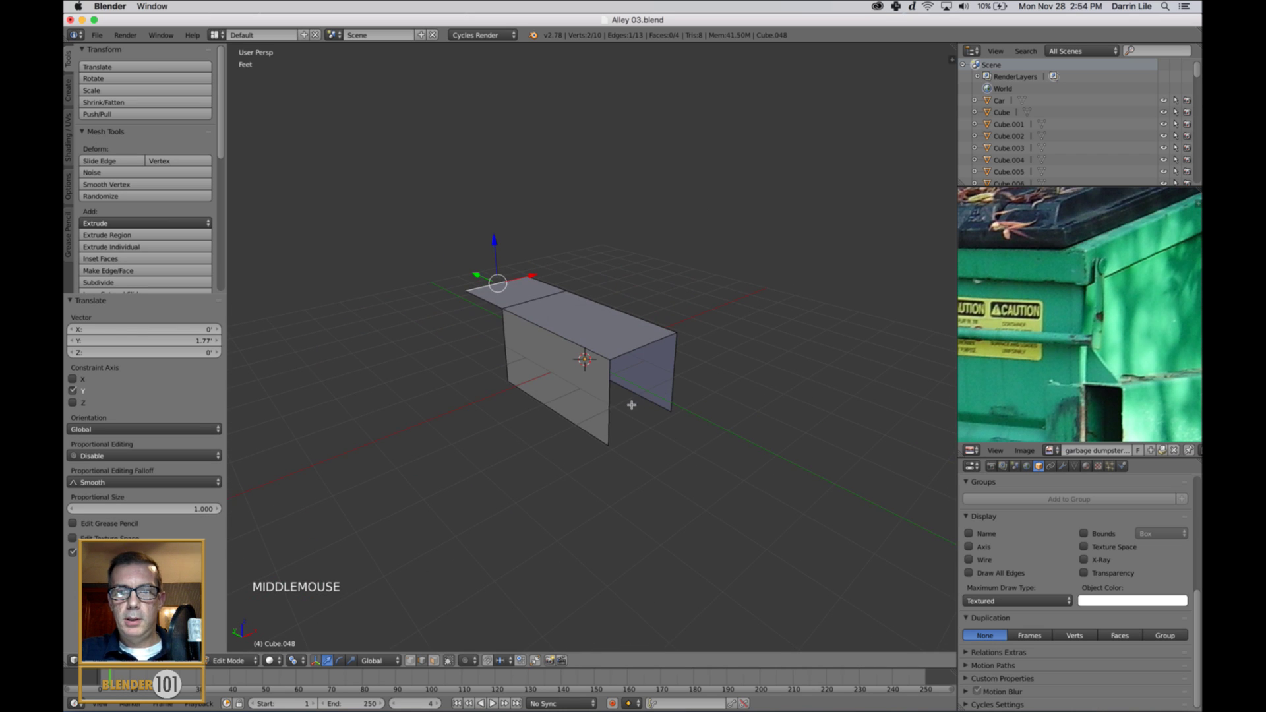
Select the two vertical side edges at the open box's negative Y end
right_click(608, 413)
shift+right_click(692, 395)
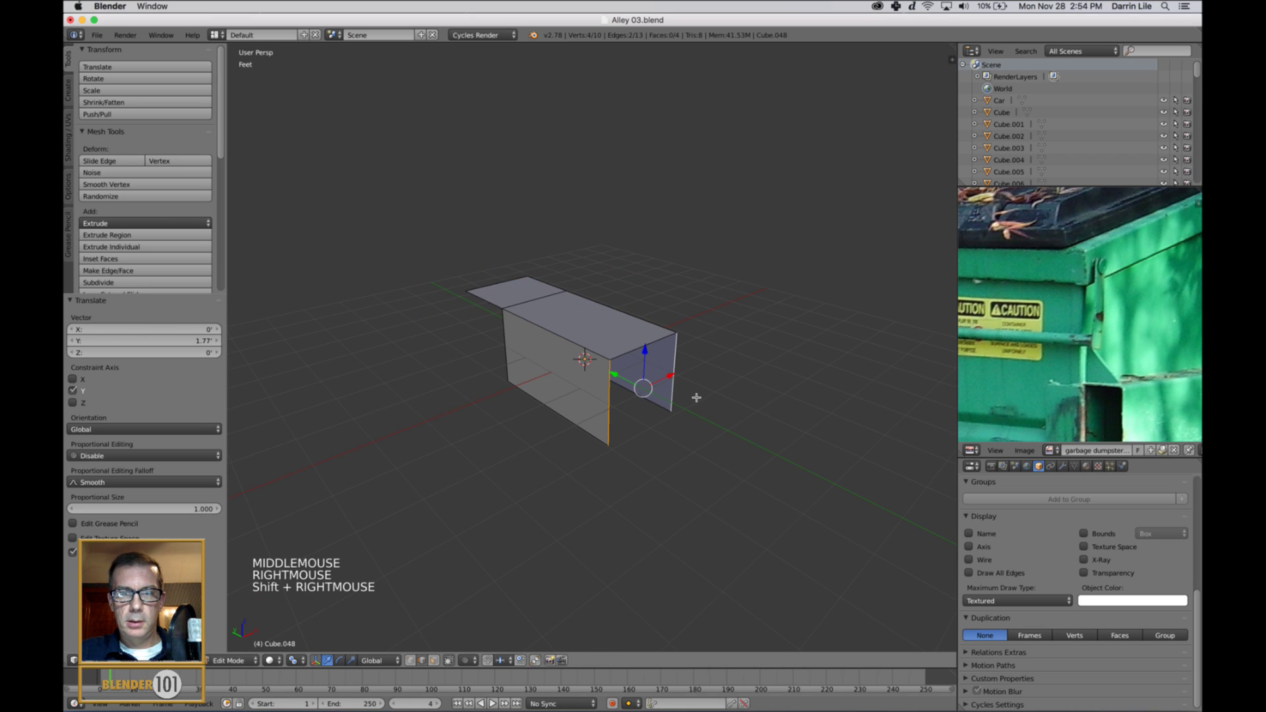
key(s)
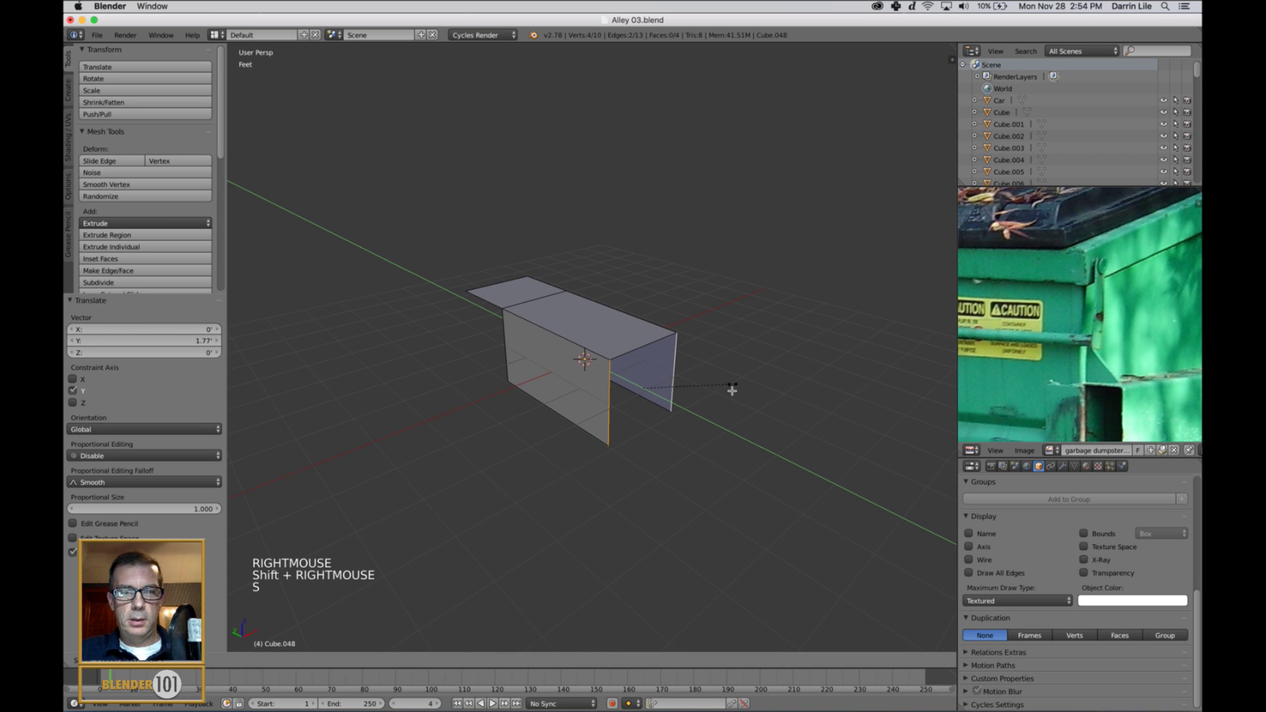
right_click(859, 528)
drag(615, 381, 690, 423)
key(super+z)
middle_drag(690, 423, 698, 438)
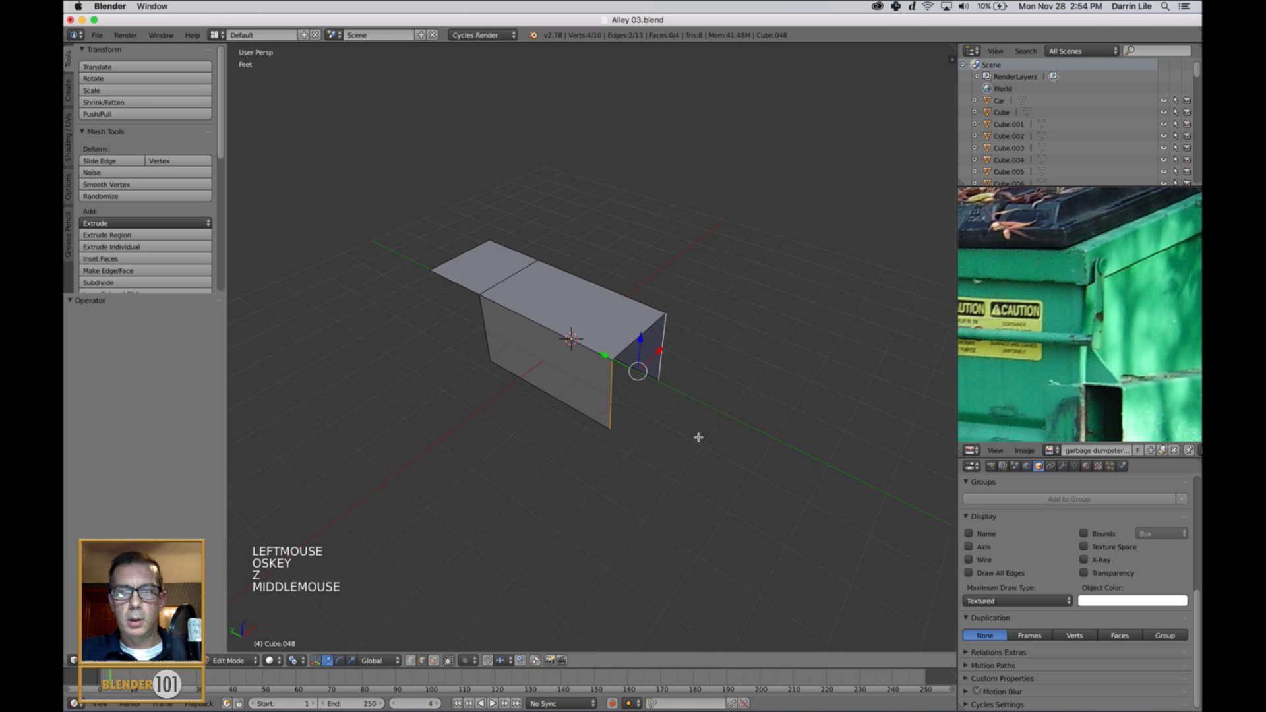
Extrude the two selected vertical side edges about 2.34' outward along negative Y
key(e)
click(698, 437)
drag(603, 356, 691, 423)
drag(692, 424, 693, 424)
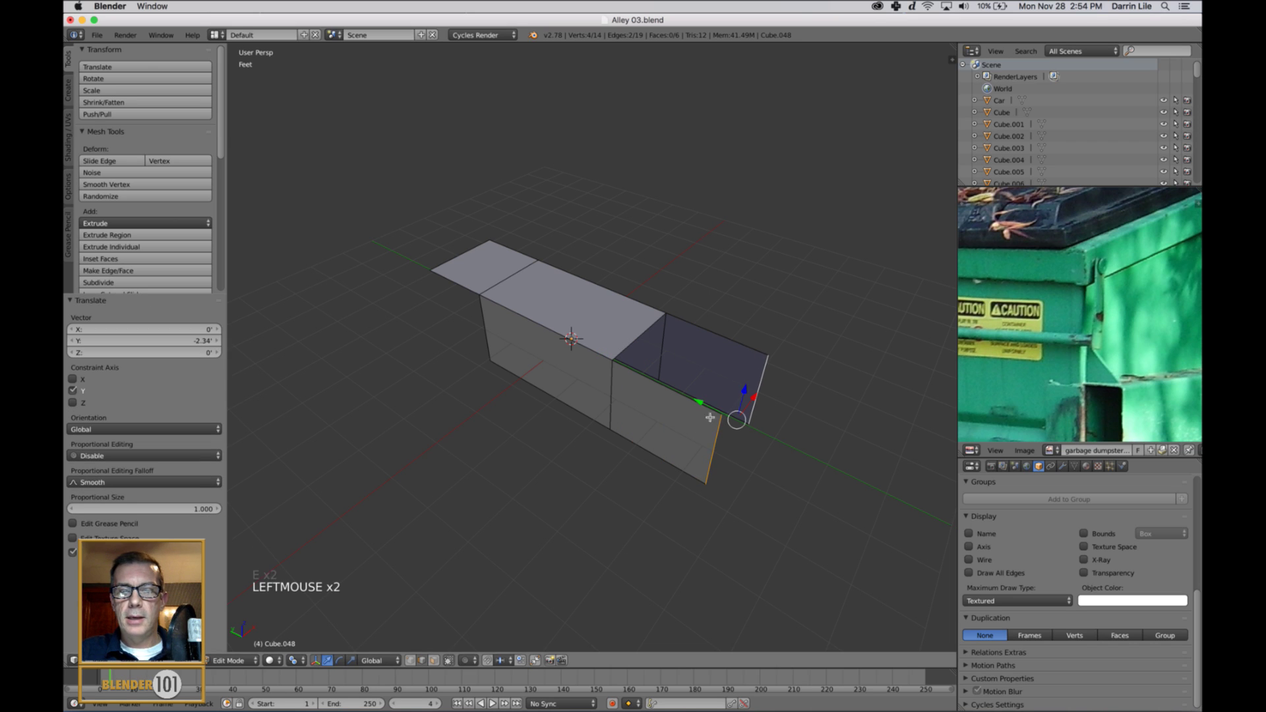
Add a single centered loop cut running lengthwise through the top faces
middle_drag(725, 420, 719, 425)
key(ctrl+r)
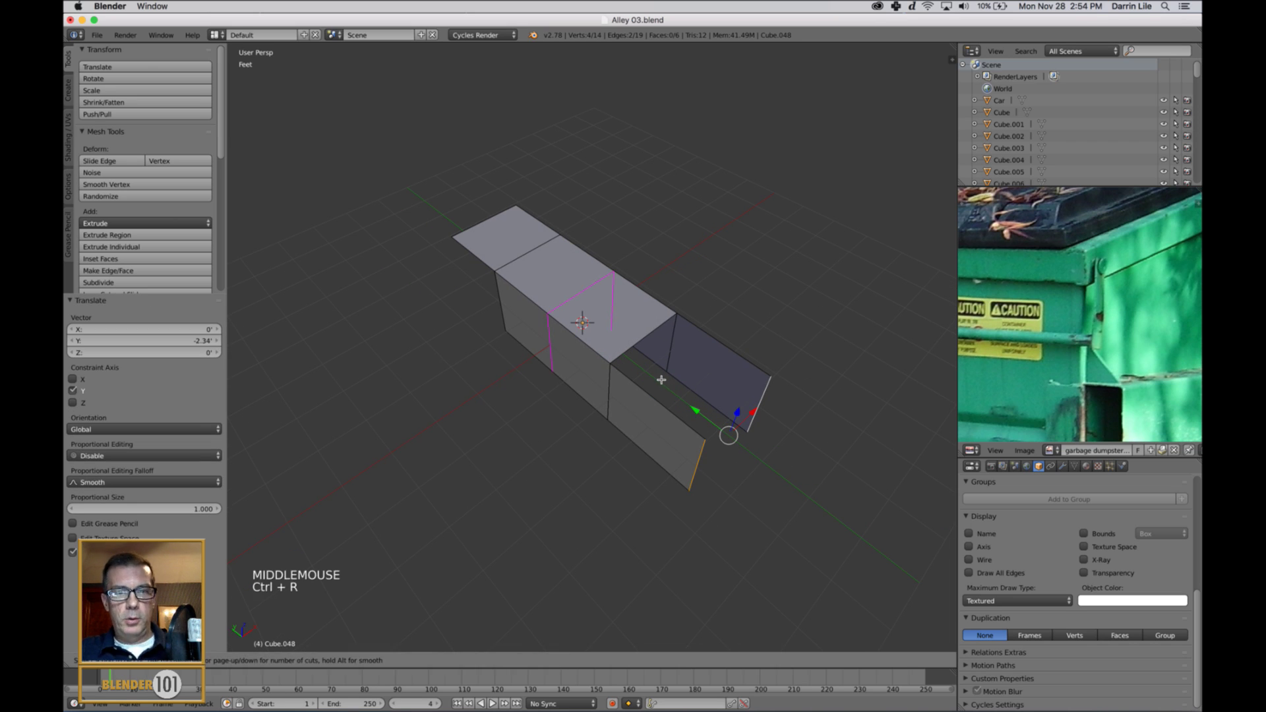
double_click(657, 350)
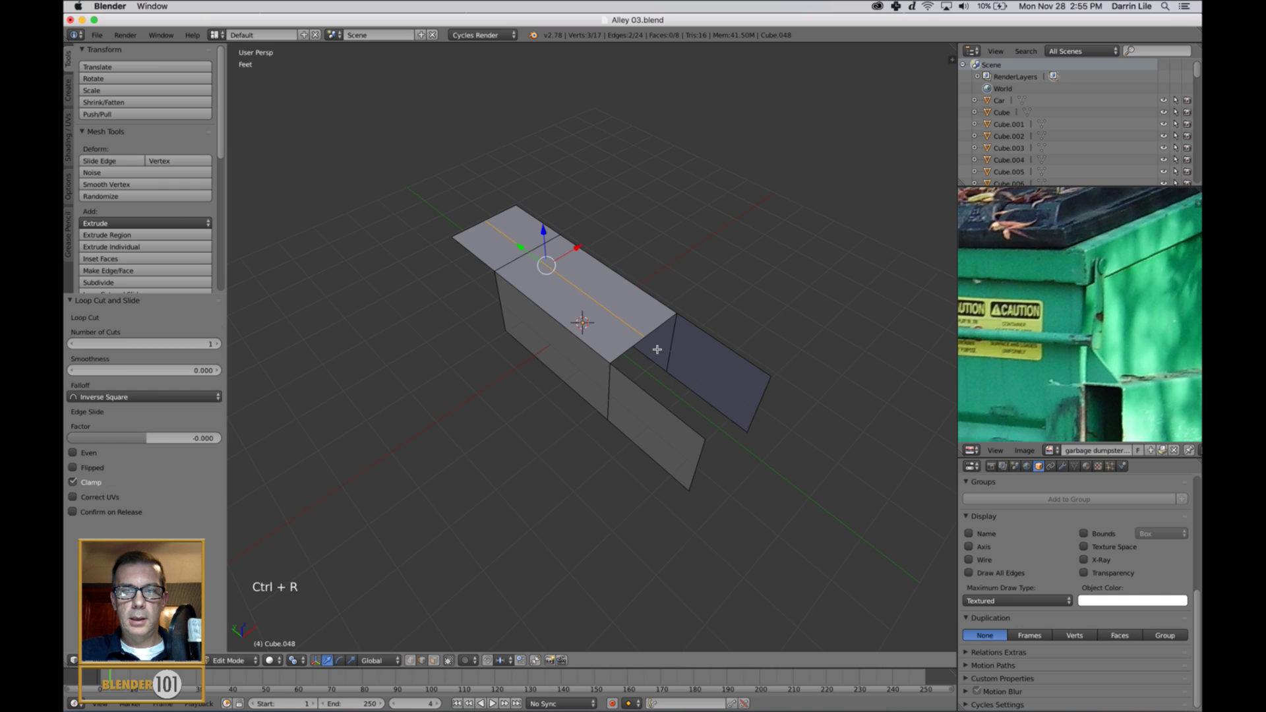
Switch to vertex selection and move the middle vertex of the top's negative Y edge about 7.5 inches inward along Y
key(ctrl+Tab)
click(620, 342)
right_click(644, 345)
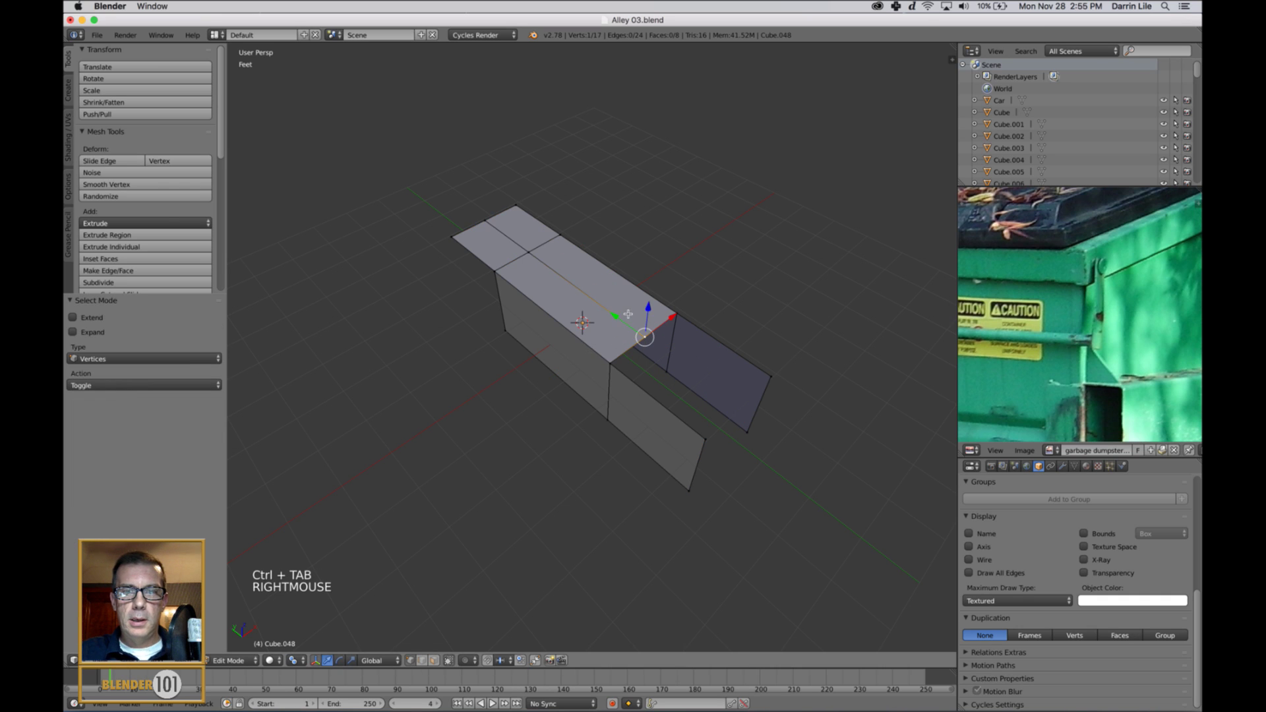
drag(617, 321, 588, 316)
Move the two lower corner vertices at the side walls' positive Y end inward along Y and raise them about 2.6 inches along Z
scroll(651, 393, down, 3)
middle_drag(651, 392, 692, 389)
mouse_move(520, 418)
middle_down()
mouse_move(552, 410)
mouse_move(516, 441)
middle_up()
right_click(471, 417)
shift+right_click(508, 421)
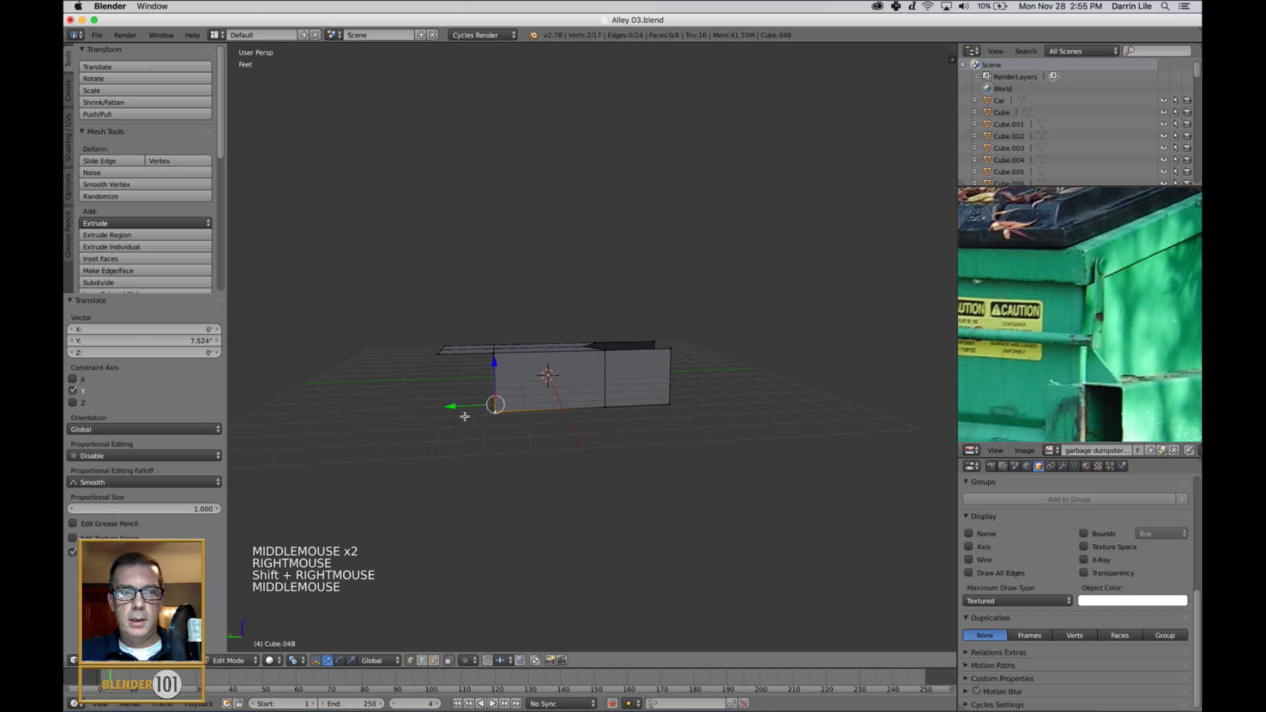
drag(453, 412, 481, 410)
drag(516, 370, 516, 365)
middle_drag(586, 408, 579, 414)
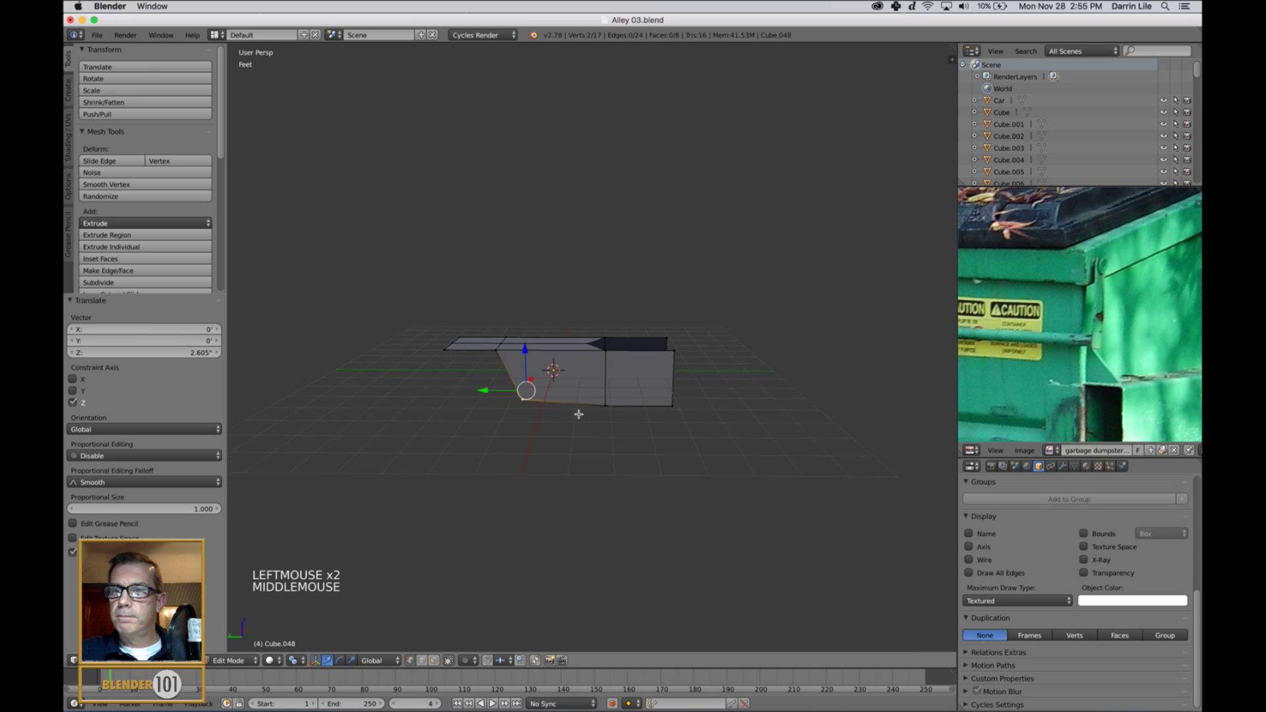
Slightly flatten the whole part by scaling it along Z in Object Mode
scroll(667, 417, down, 2)
middle_drag(667, 424, 655, 400)
scroll(647, 422, up, 2)
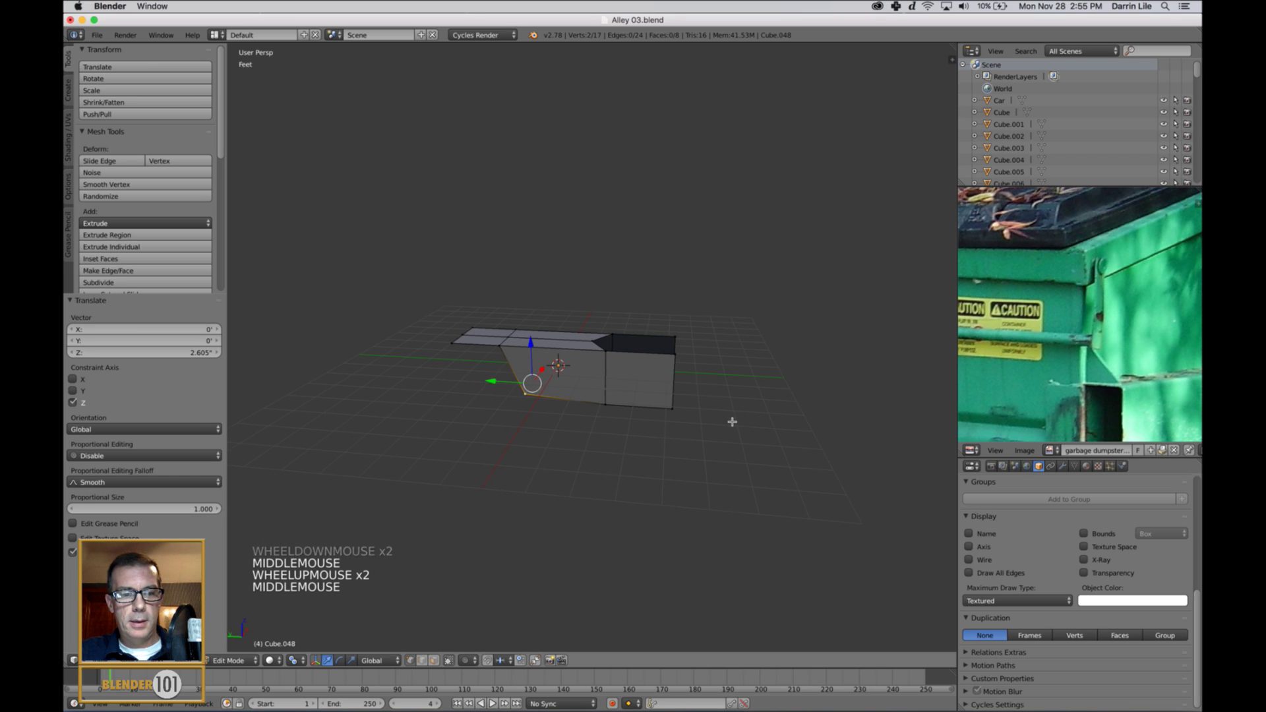
key(Tab)
key(s)
key(z)
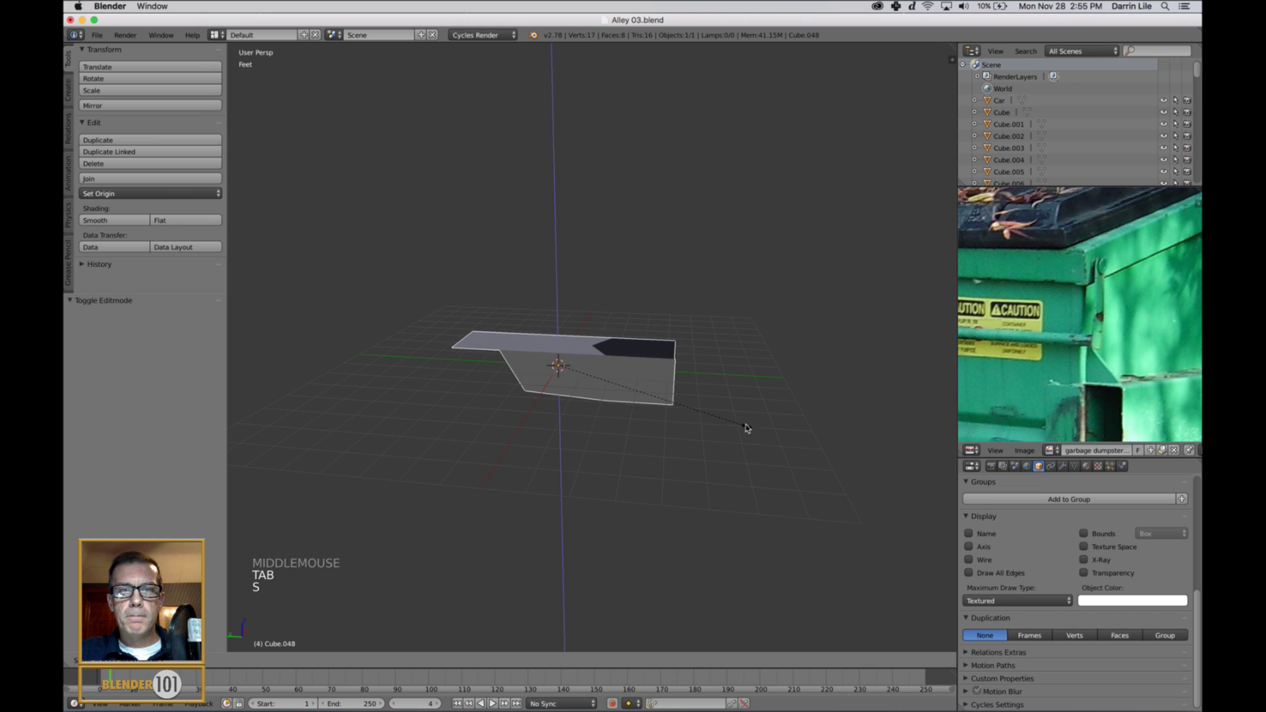
click(722, 416)
In Edit Mode, move the two outer corner vertices of the top extension's end about 2.74 inches along negative Y
middle_drag(722, 417, 711, 449)
key(Tab)
key(Tab)
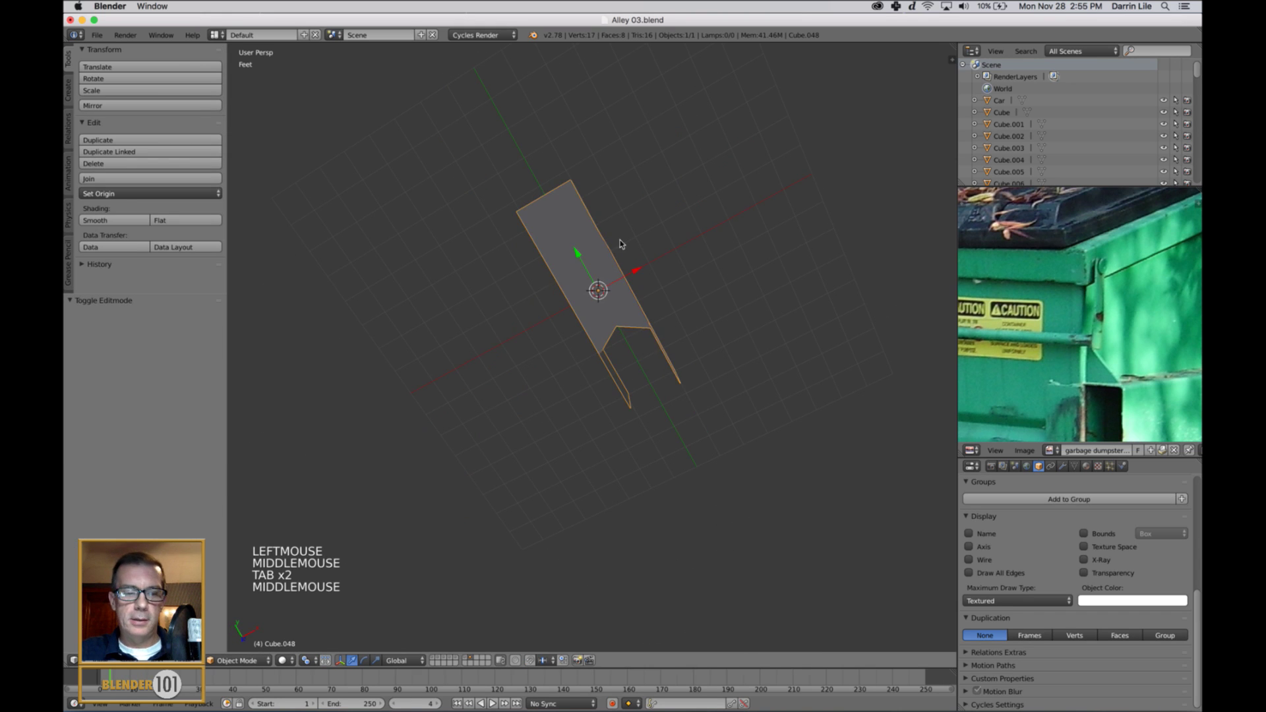
key(Tab)
shift+middle_drag(620, 244, 651, 393)
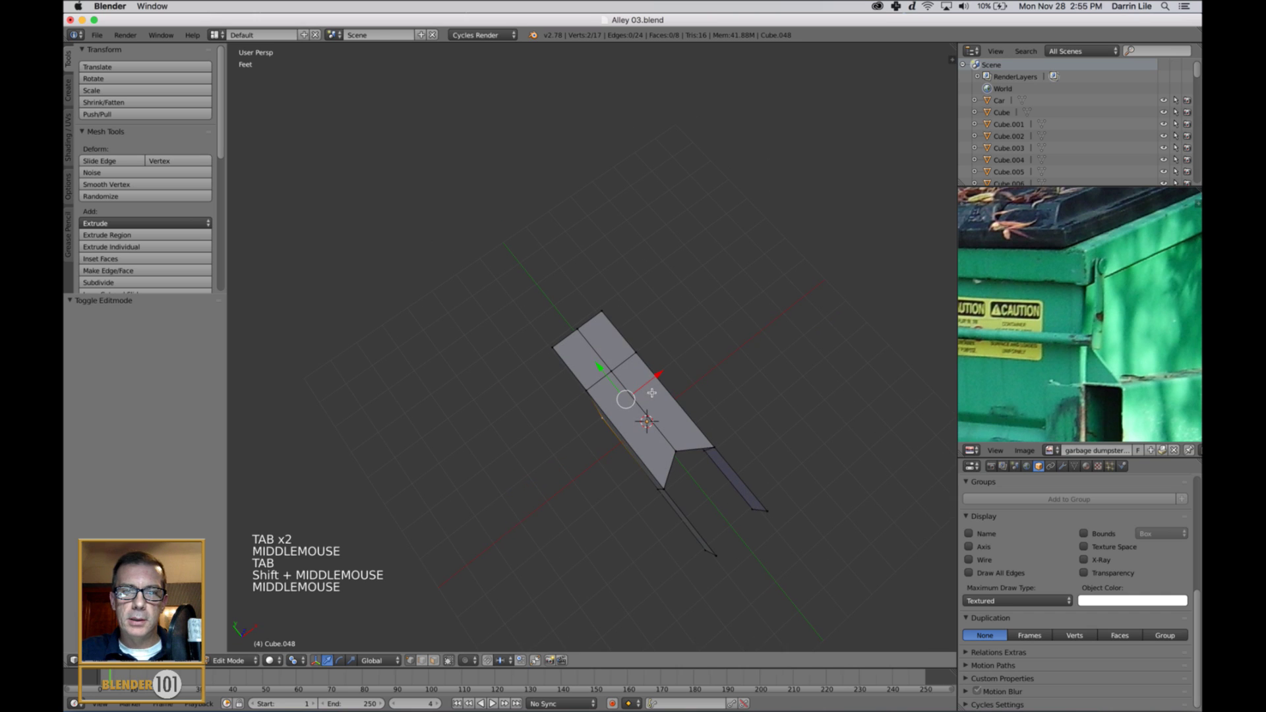
right_click(608, 316)
shift+right_click(553, 350)
drag(550, 310, 555, 315)
Try scaling the two selected end vertices along X to about 0.638, and again to about 1.476
key(s)
key(x)
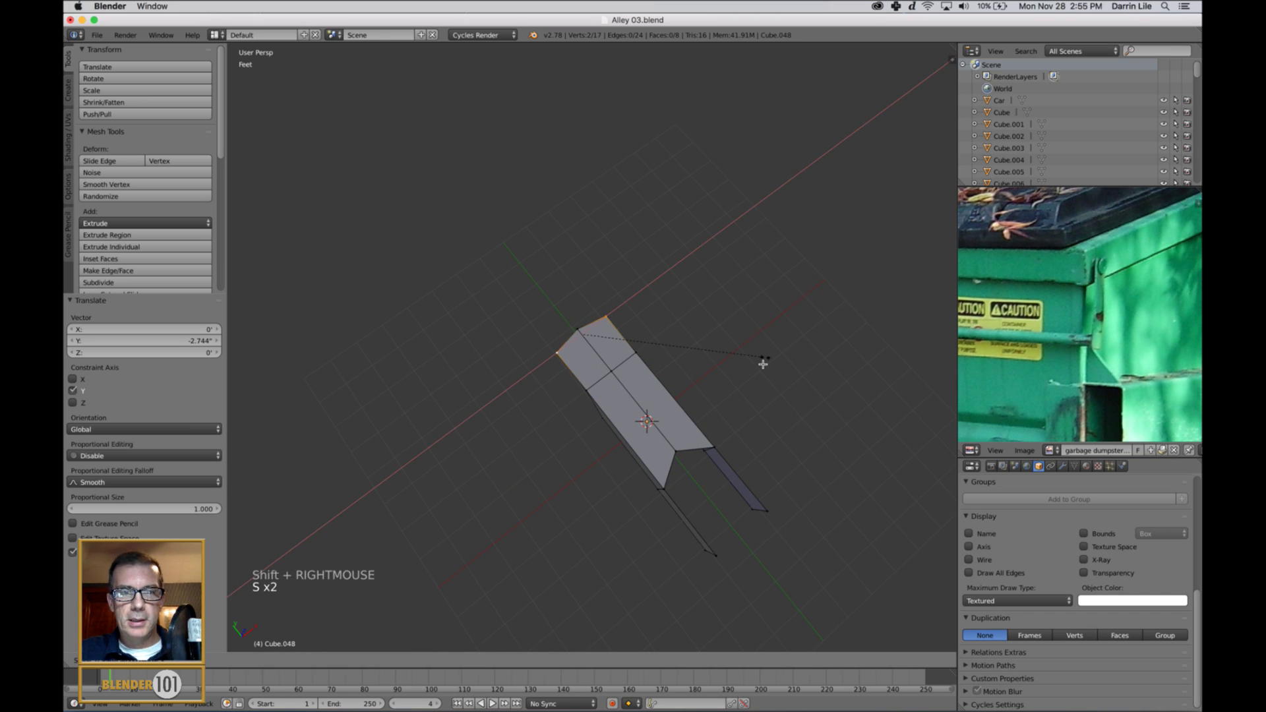
click(691, 358)
middle_drag(678, 407, 740, 423)
scroll(722, 389, up, 2)
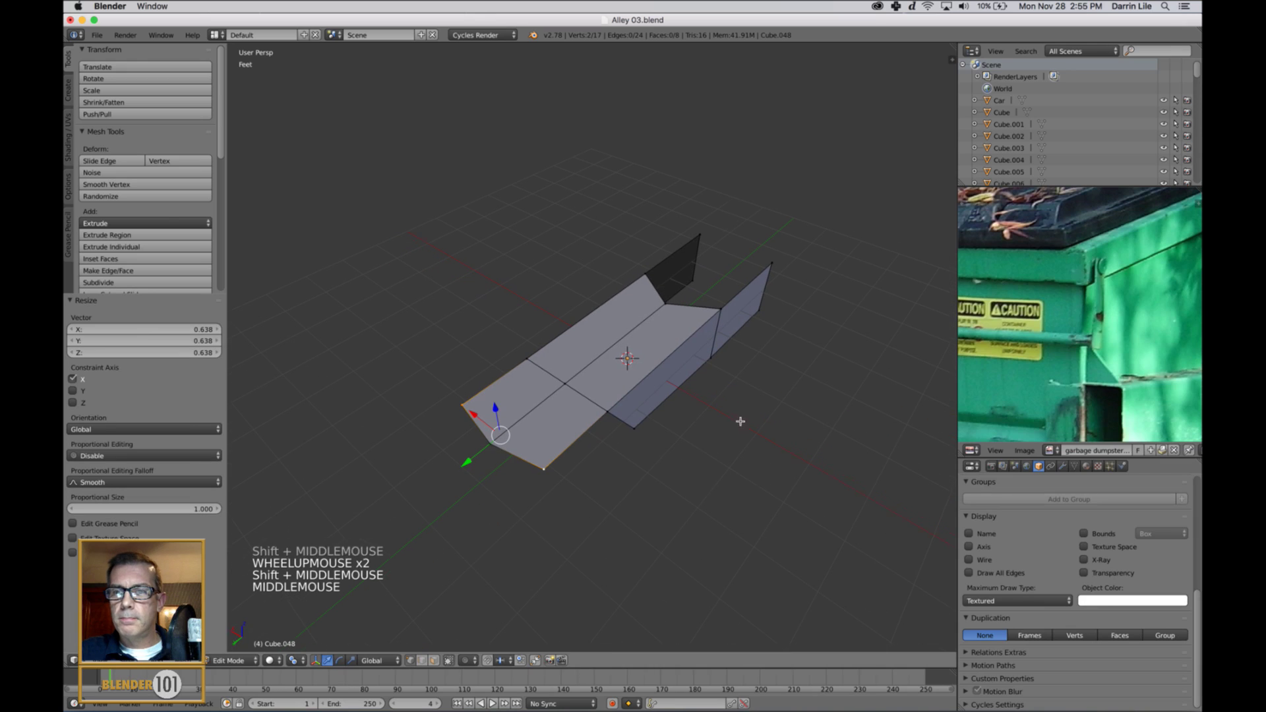
click(1062, 466)
scroll(743, 489, down, 3)
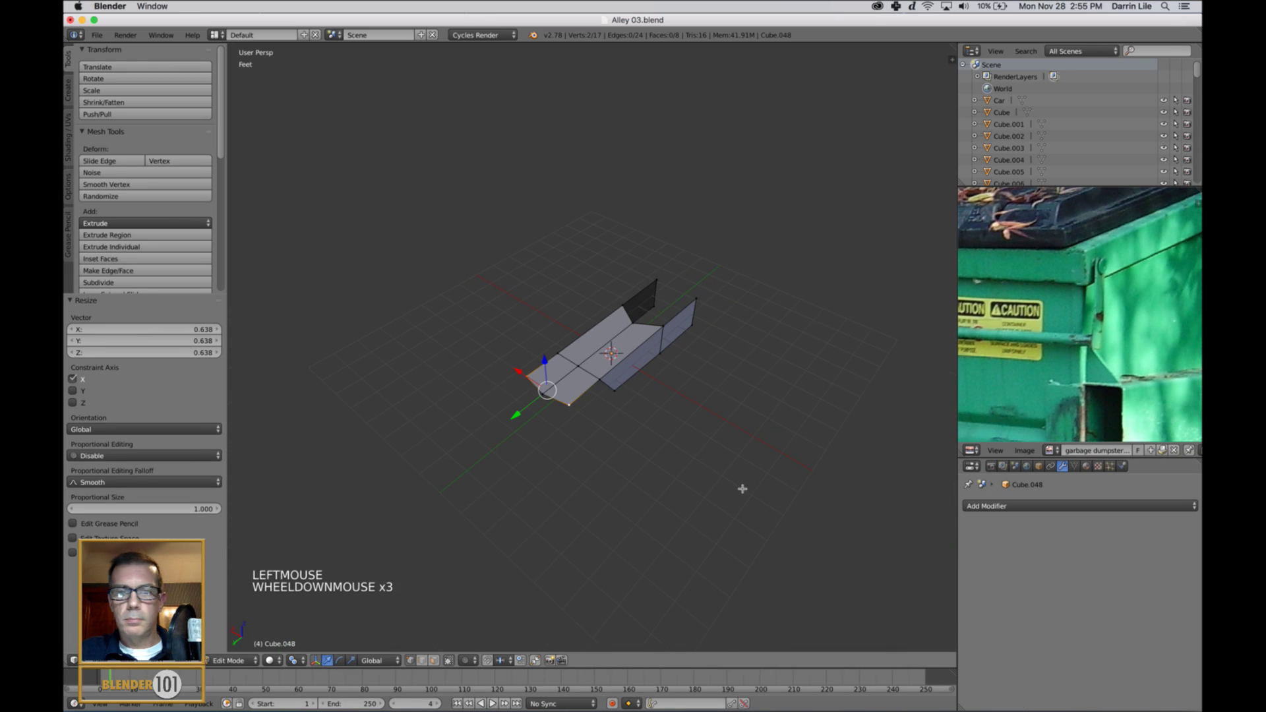
middle_drag(743, 488, 739, 507)
key(s)
key(s)
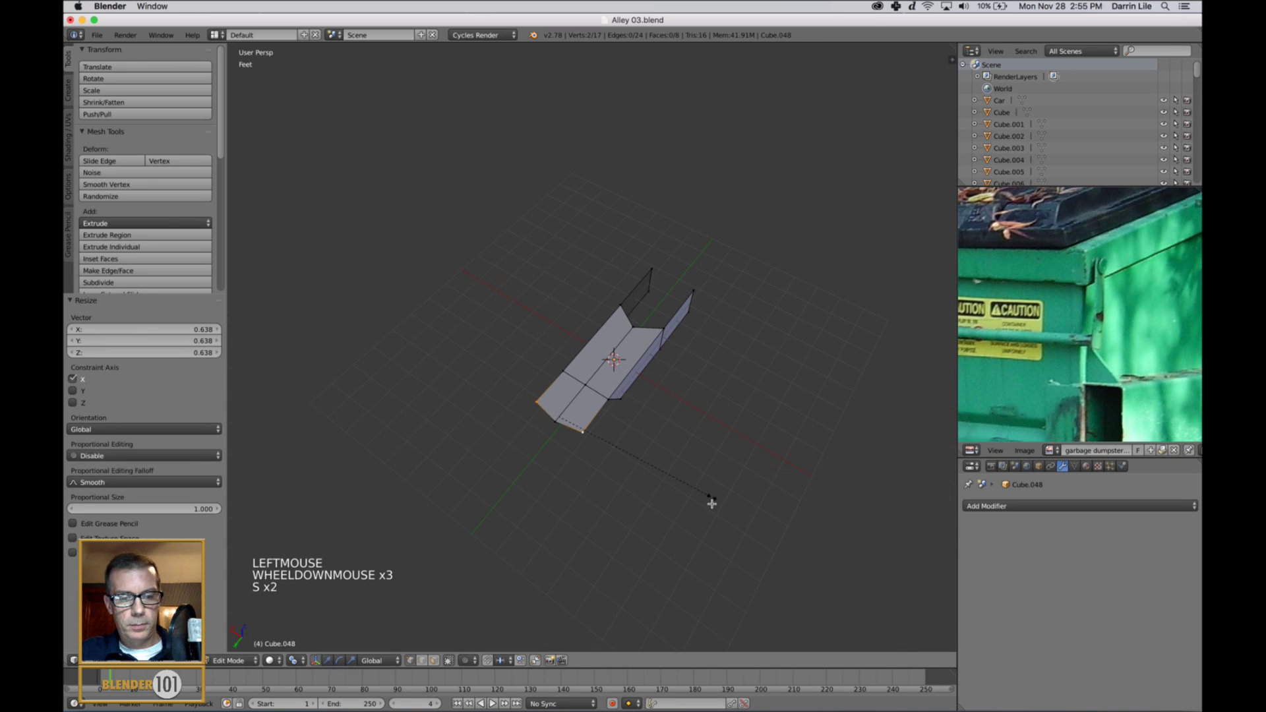
click(788, 531)
scroll(622, 468, down, 1)
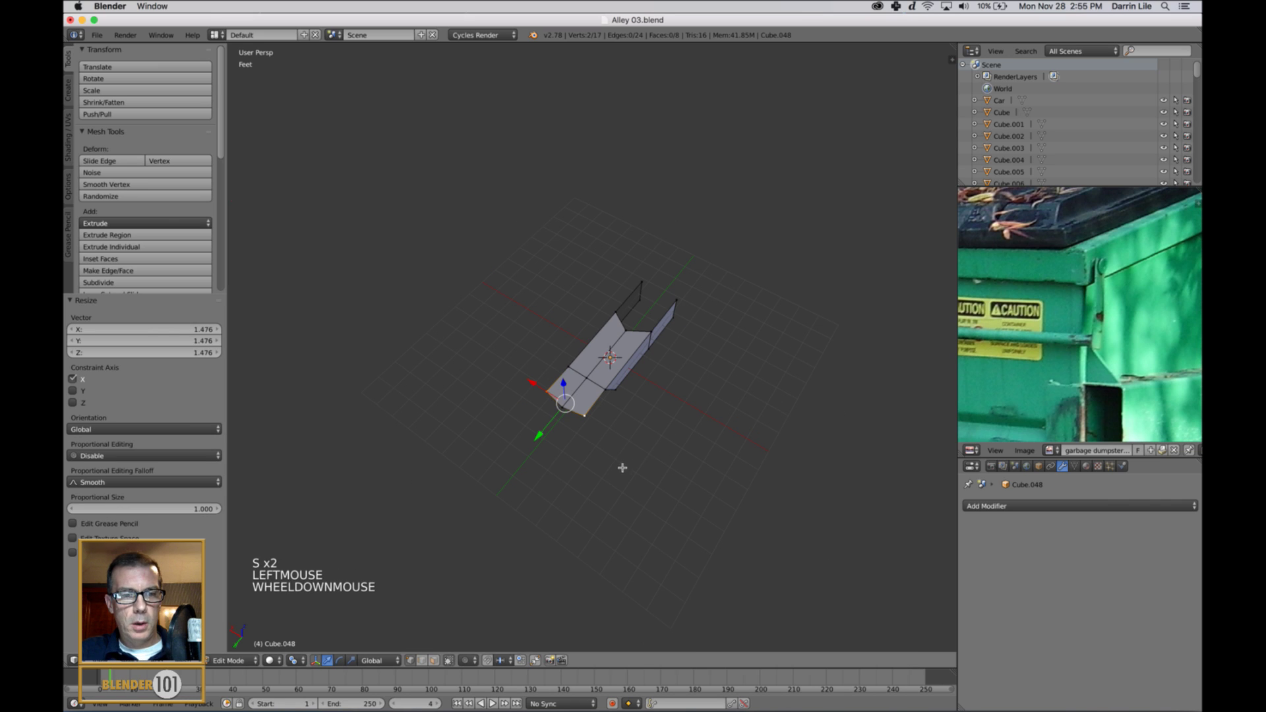
Set the pivot to Median Point, scale the two end vertices closer together along X, and return to Object Mode
click(295, 661)
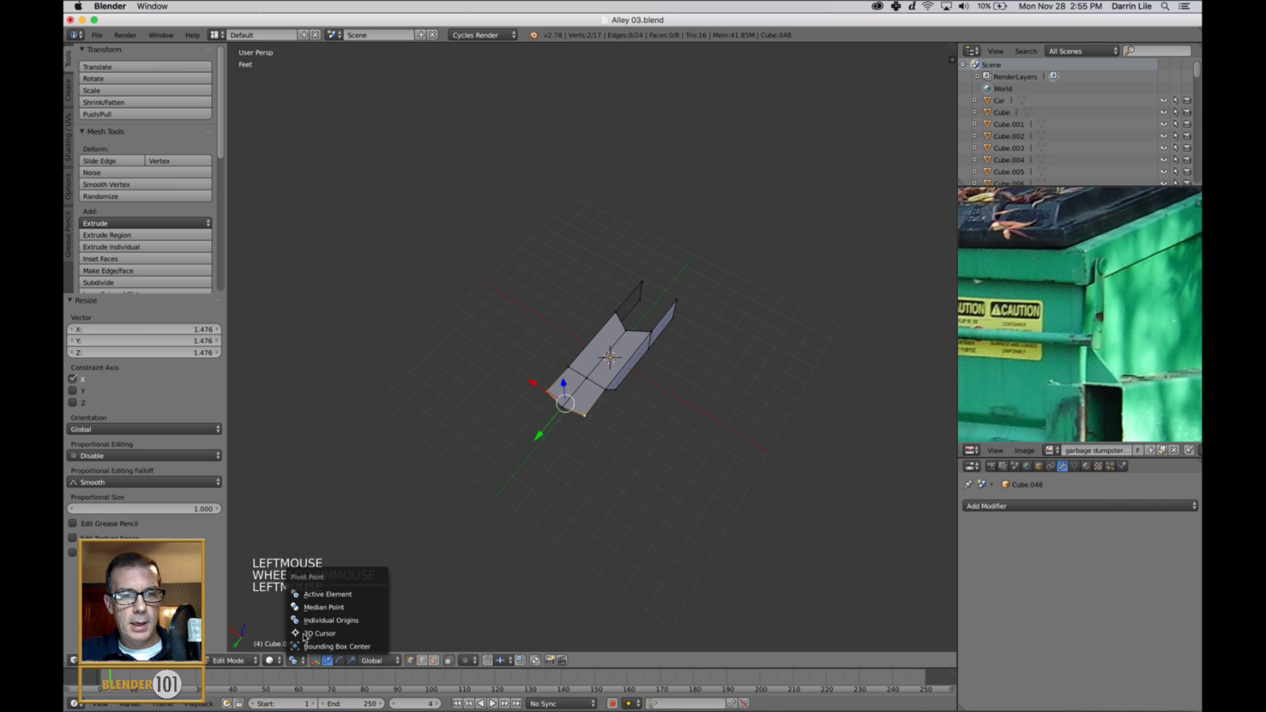
click(313, 608)
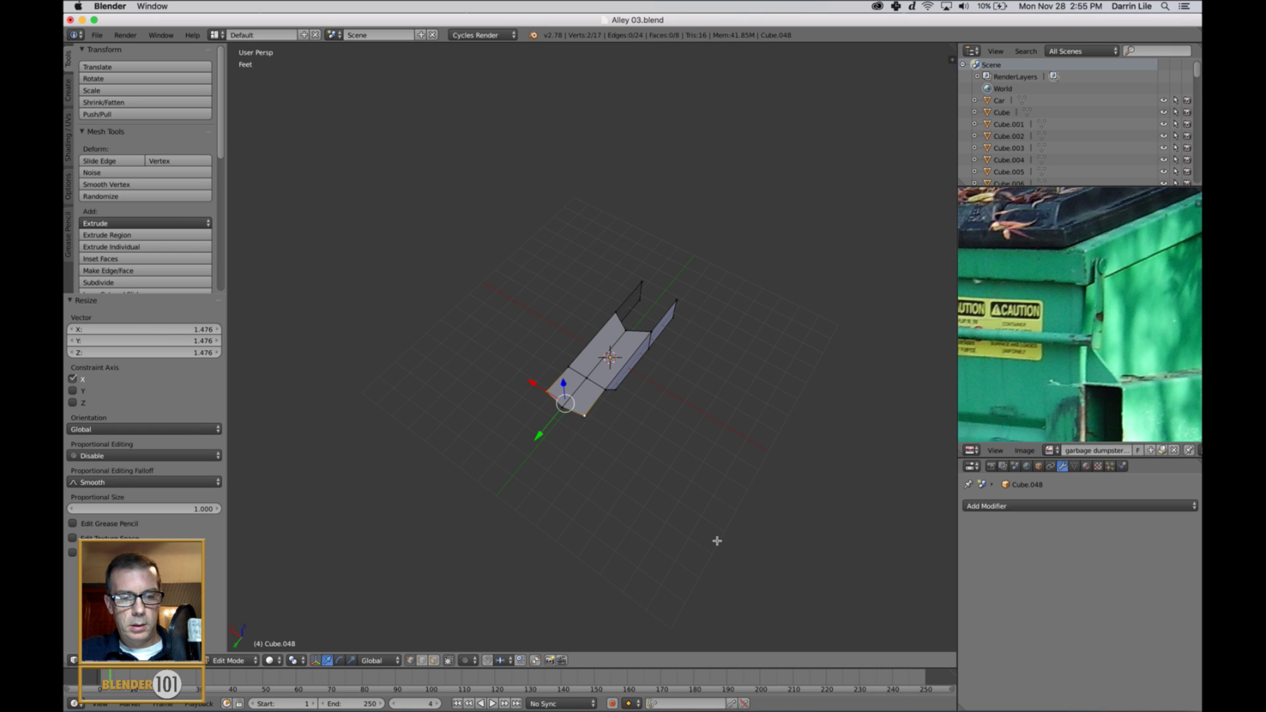
key(s)
click(687, 525)
key(a)
key(Tab)
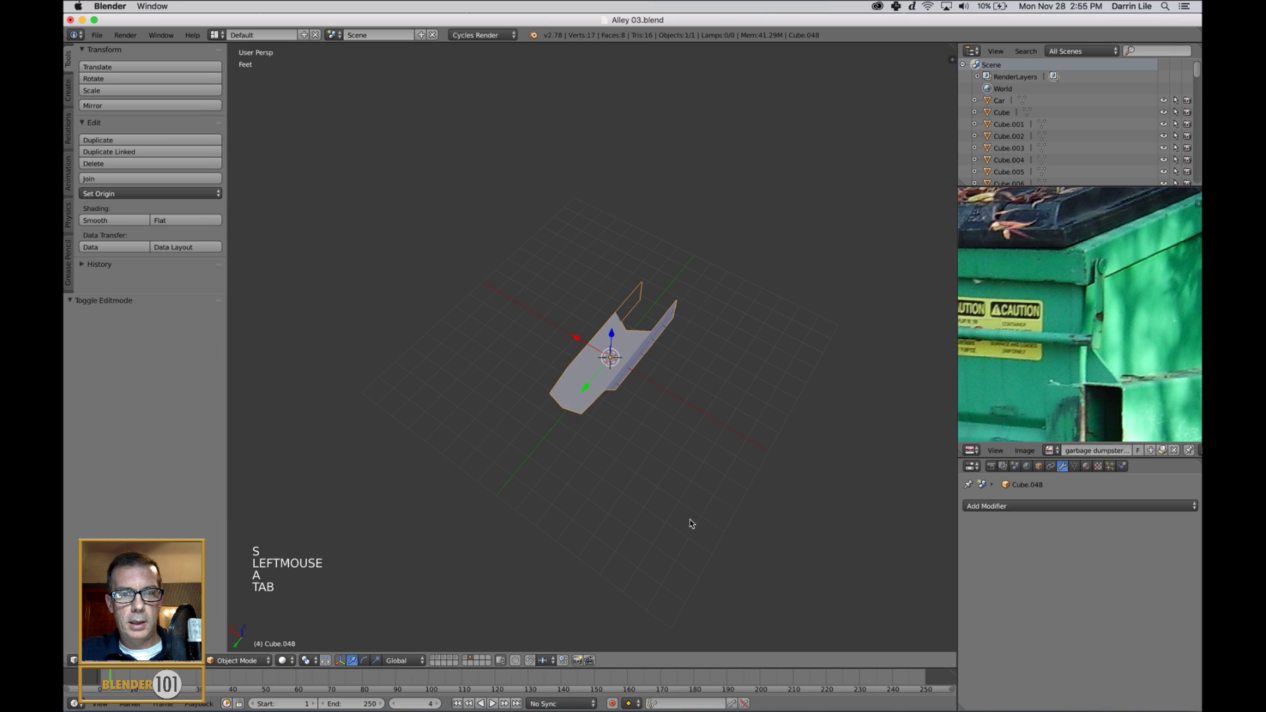
Move the crosswise edge row between the top and its extension toward negative Y in Edit Mode, then return to Object Mode
scroll(692, 524, up, 2)
middle_drag(768, 532, 642, 474)
scroll(706, 508, down, 2)
scroll(710, 503, up, 3)
key(Tab)
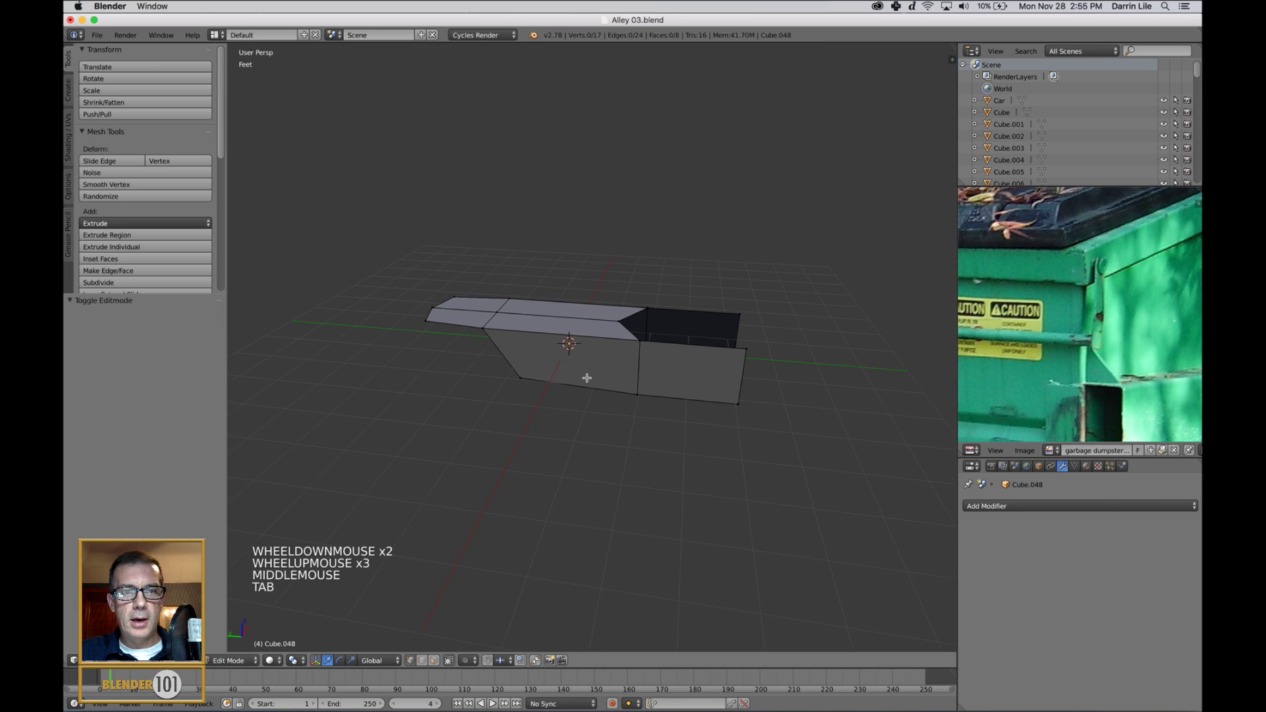
alt+right_click(494, 322)
drag(460, 315, 480, 319)
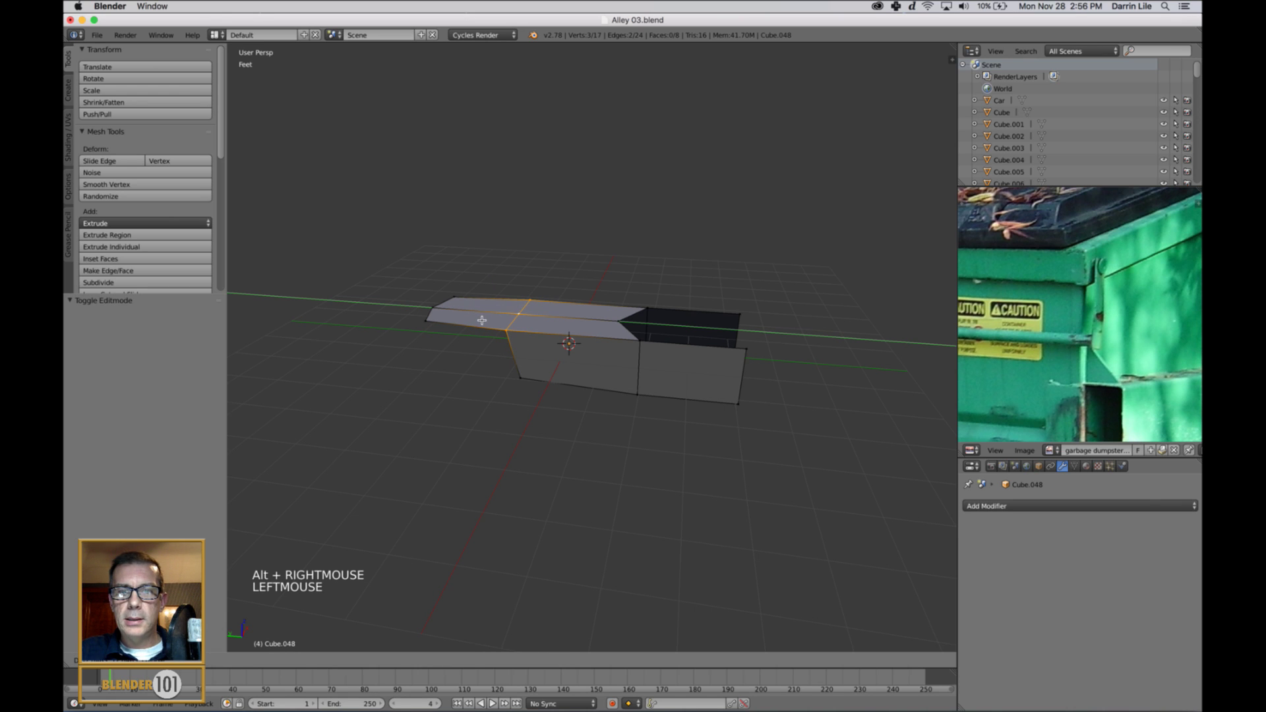
scroll(635, 409, down, 4)
middle_drag(635, 409, 627, 444)
key(Tab)
scroll(658, 418, up, 2)
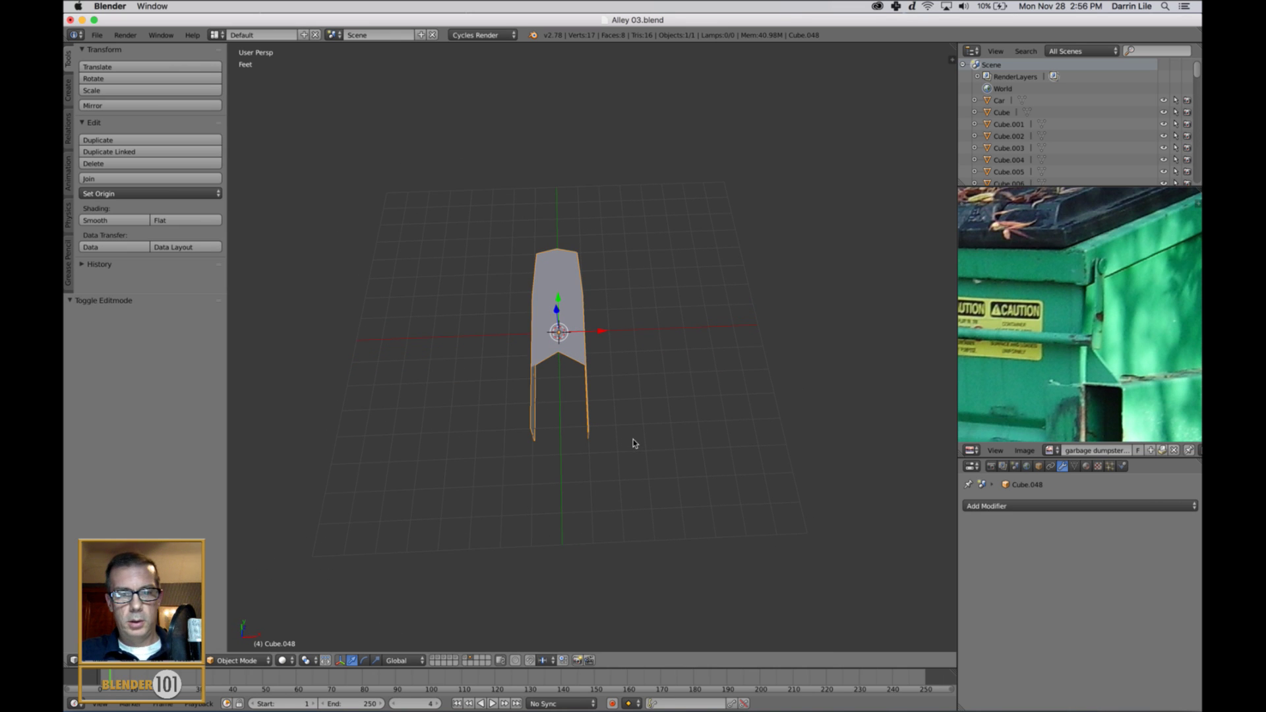
Show the dumpster's layer as well and move the new part about 6.9' along negative Y, clear of the dumpster
shift+click(470, 663)
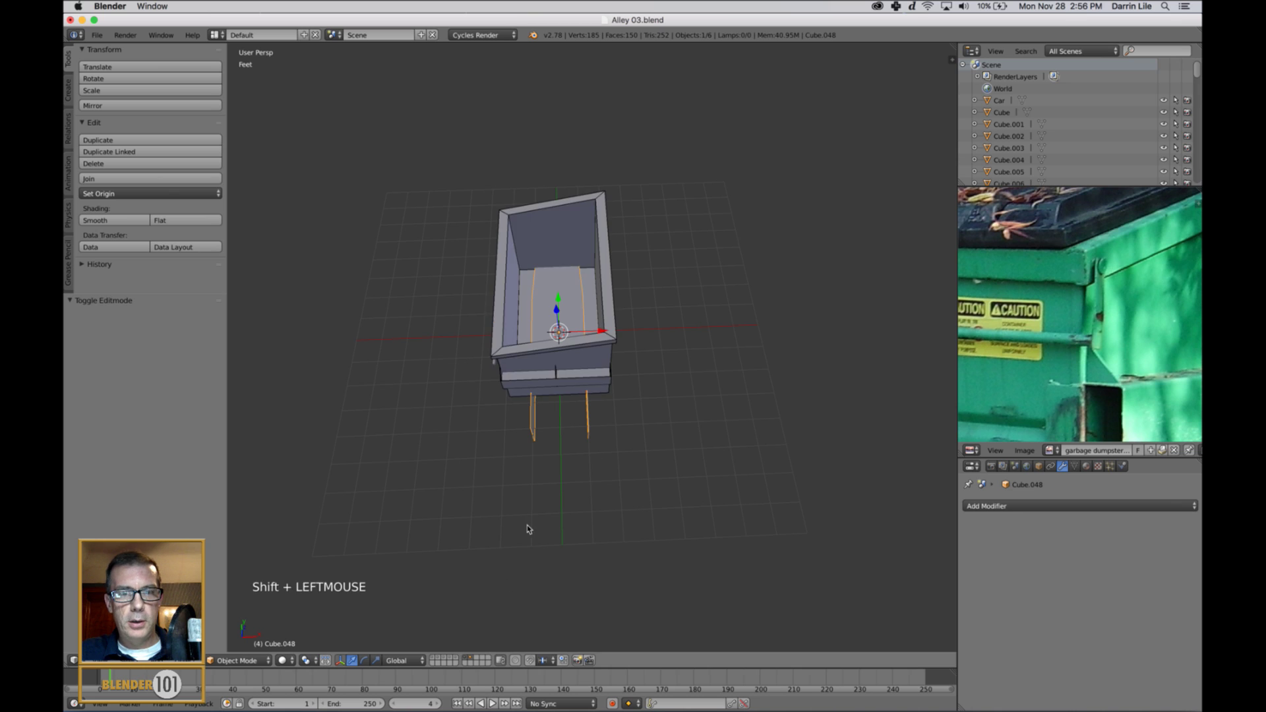
scroll(528, 525, down, 2)
middle_drag(541, 522, 627, 499)
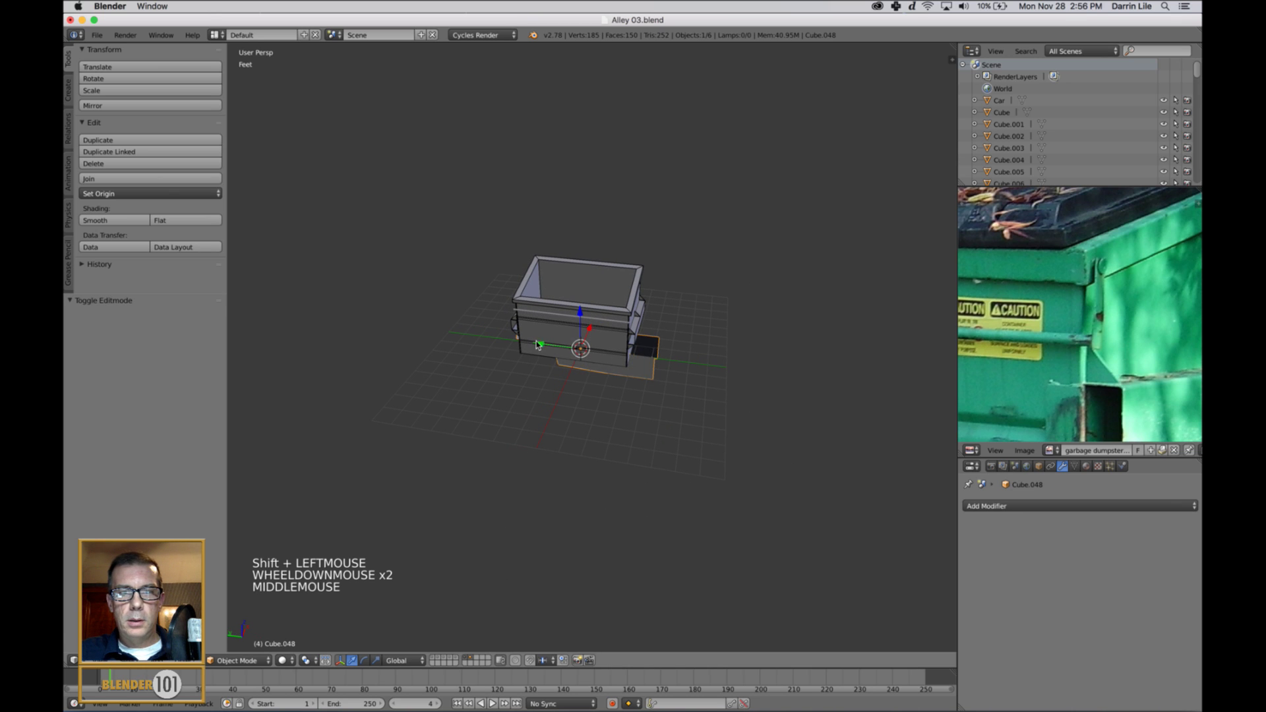
drag(537, 345, 808, 397)
middle_drag(811, 398, 803, 411)
Rotate the part 90° around X and scale it uniformly to about 0.193
text(r)
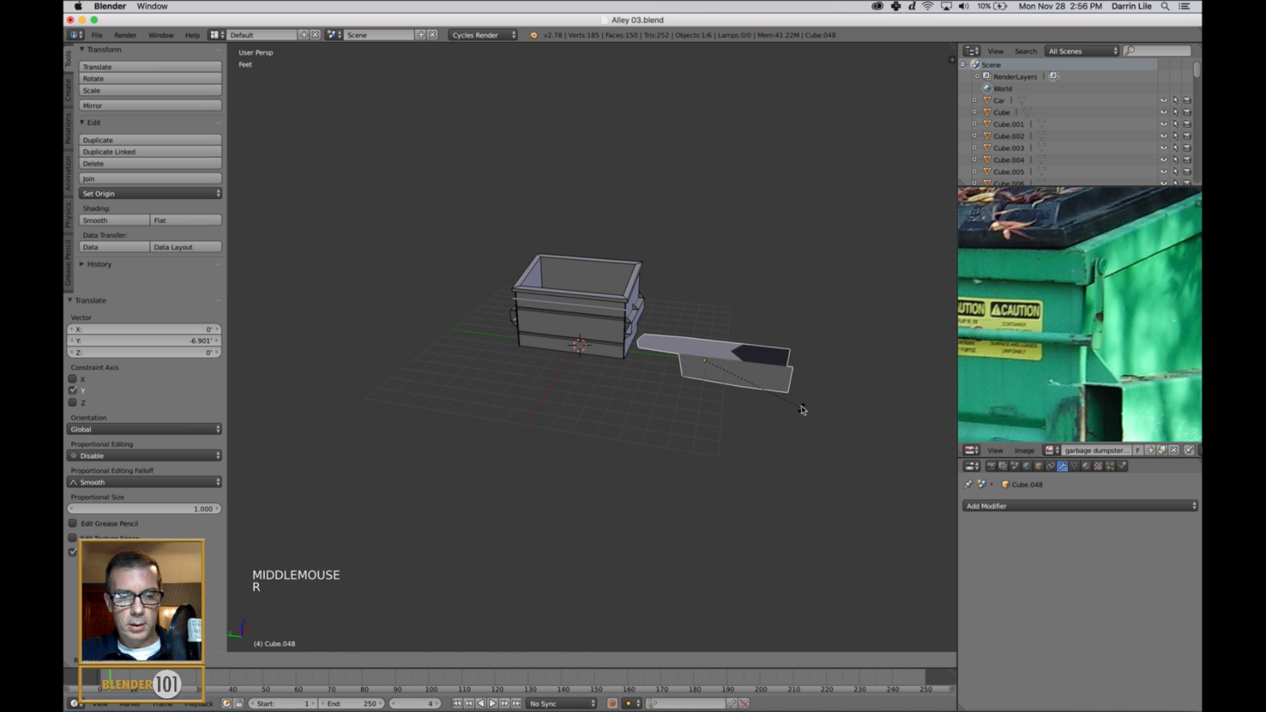
text(x90)
key(Return)
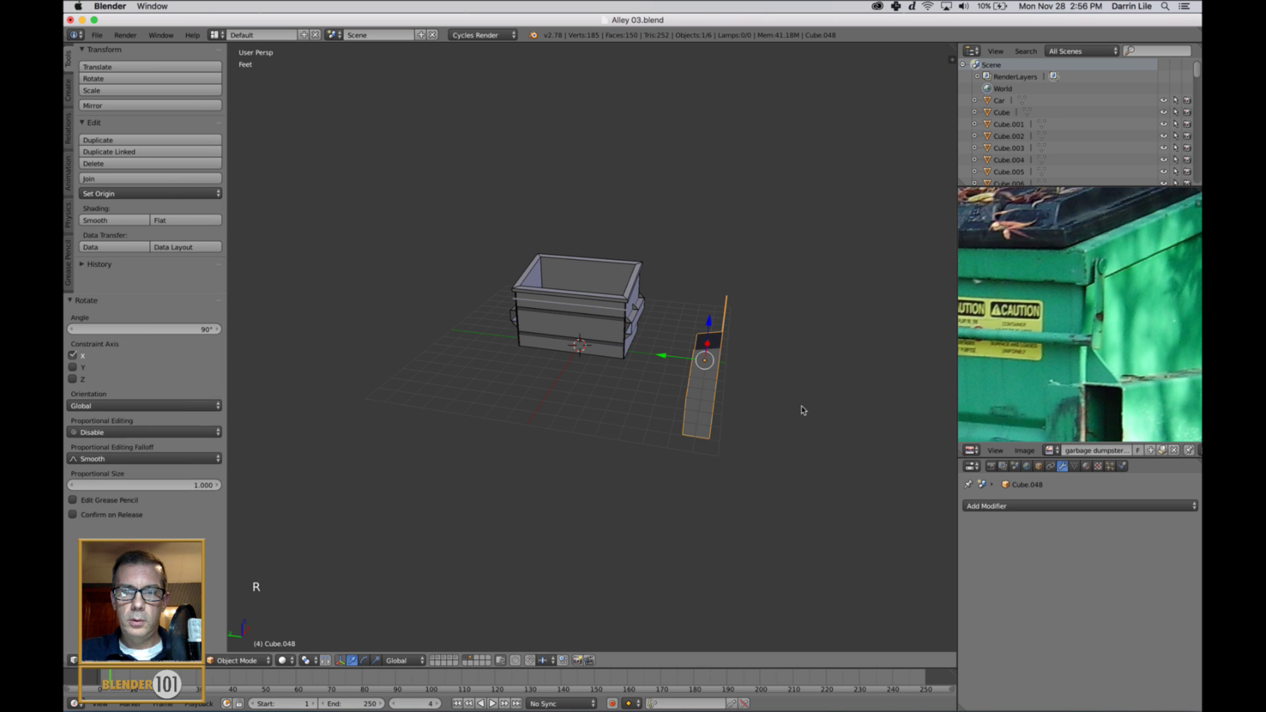
key(s)
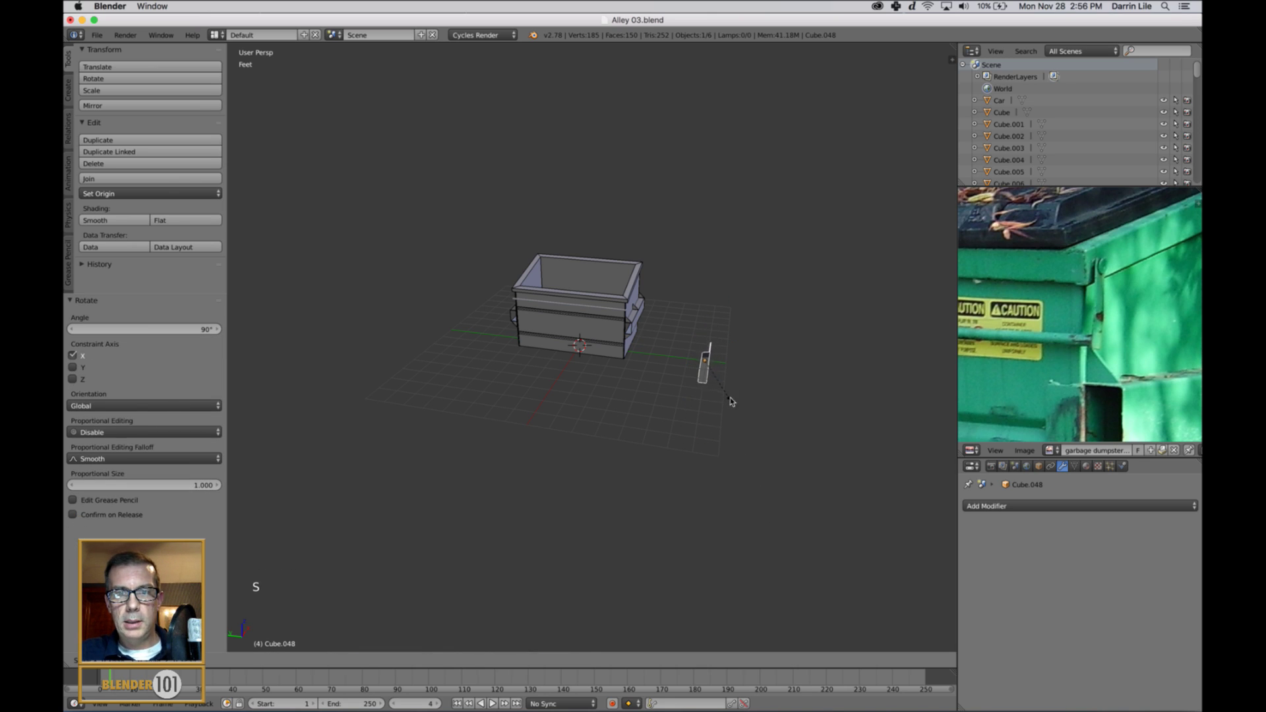
click(728, 386)
In a left orthographic wireframe view, move the part about 3.96' along Y and 3.66' up along Z onto the dumpster's end
key(KP_1)
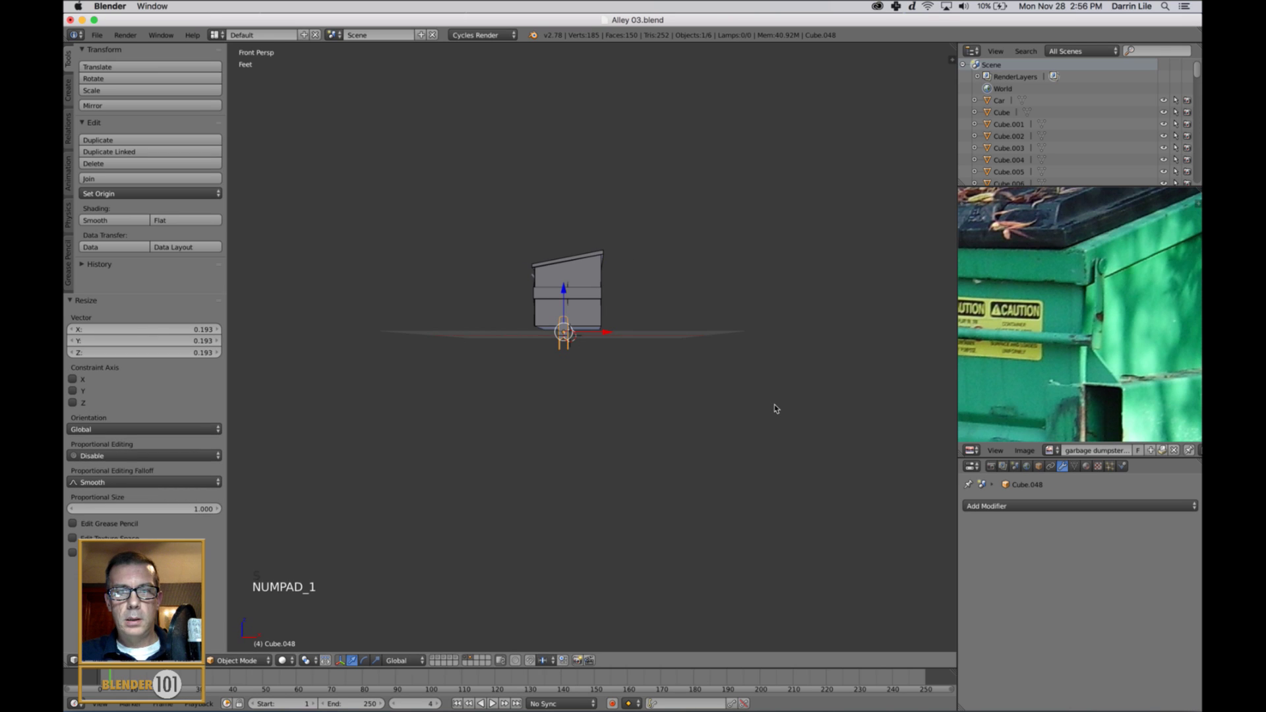
key(KP_3)
key(ctrl+KP_3)
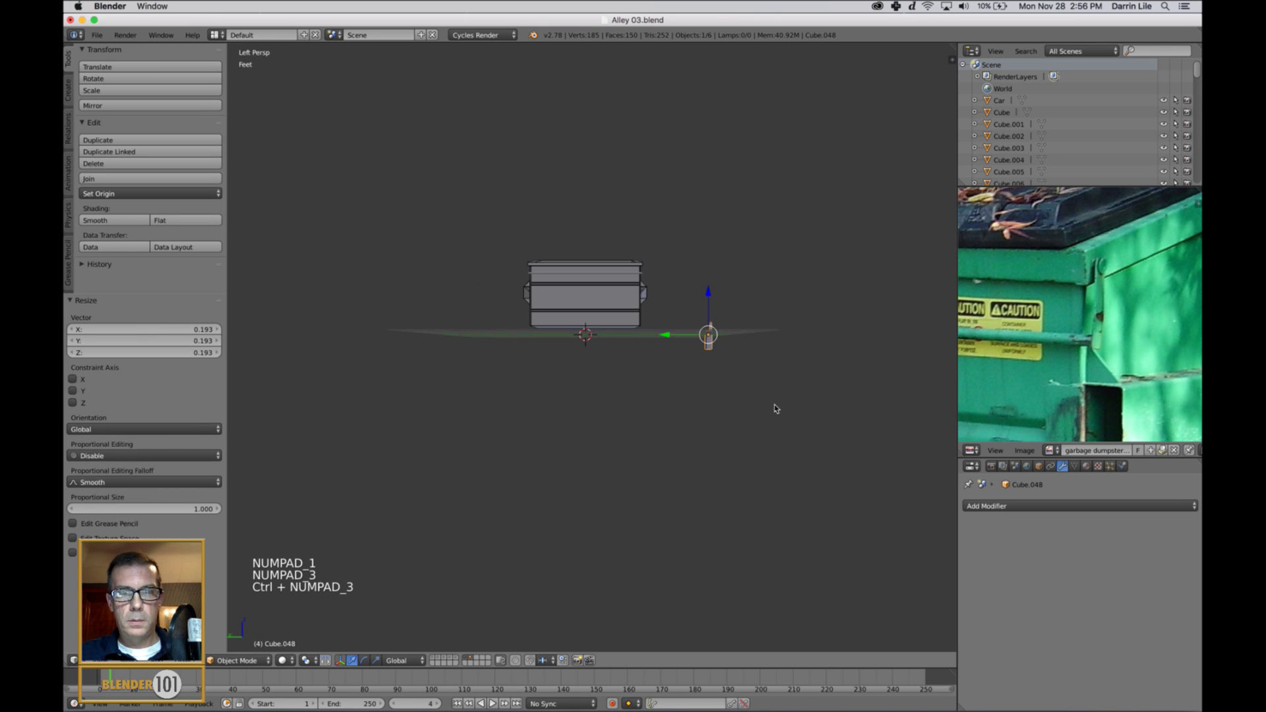
key(KP_5)
key(z)
scroll(726, 317, up, 5)
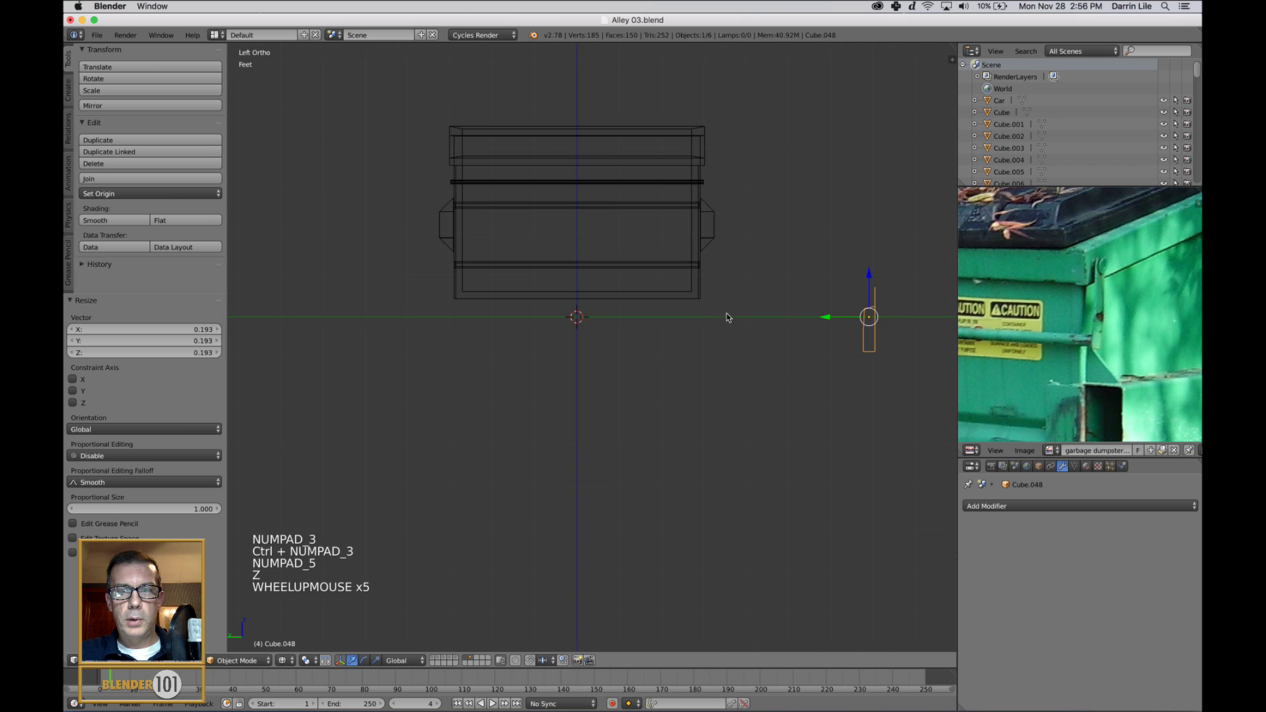
shift+middle_drag(726, 317, 637, 497)
scroll(749, 525, up, 3)
key(g)
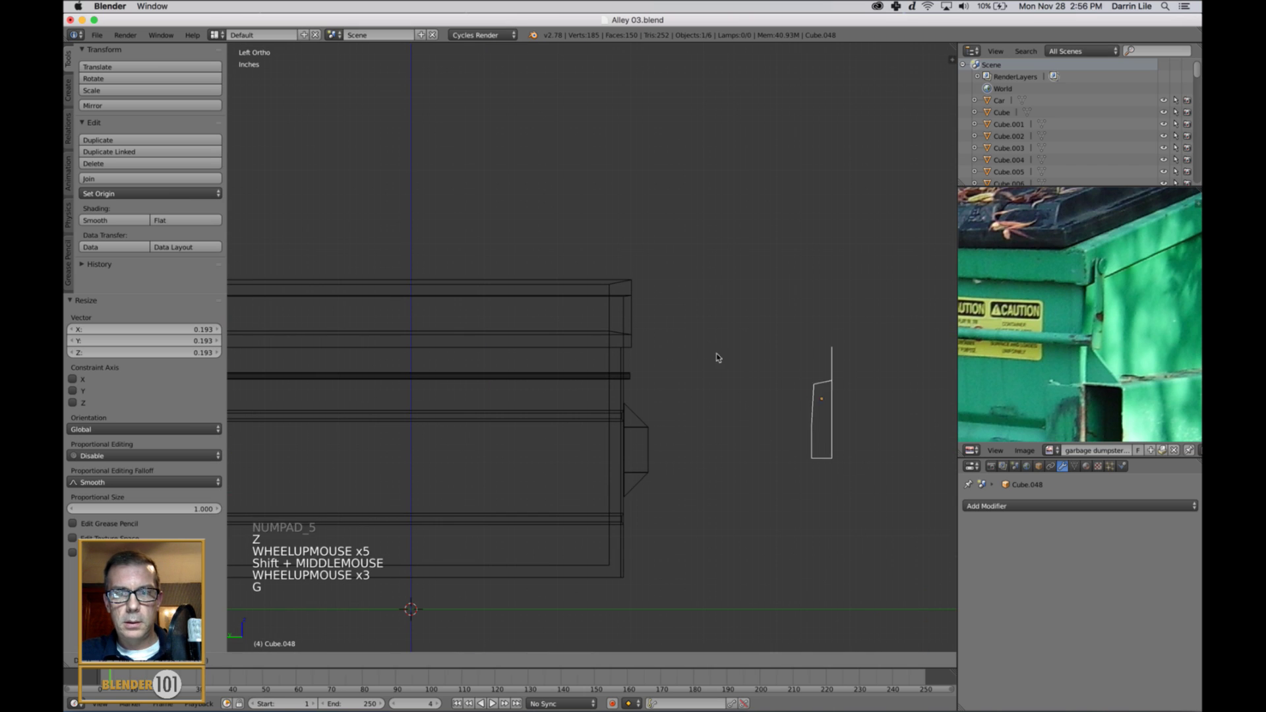
click(527, 305)
Scale the part uniformly to about 0.608 to fit the dumpster's rim area
scroll(696, 376, up, 5)
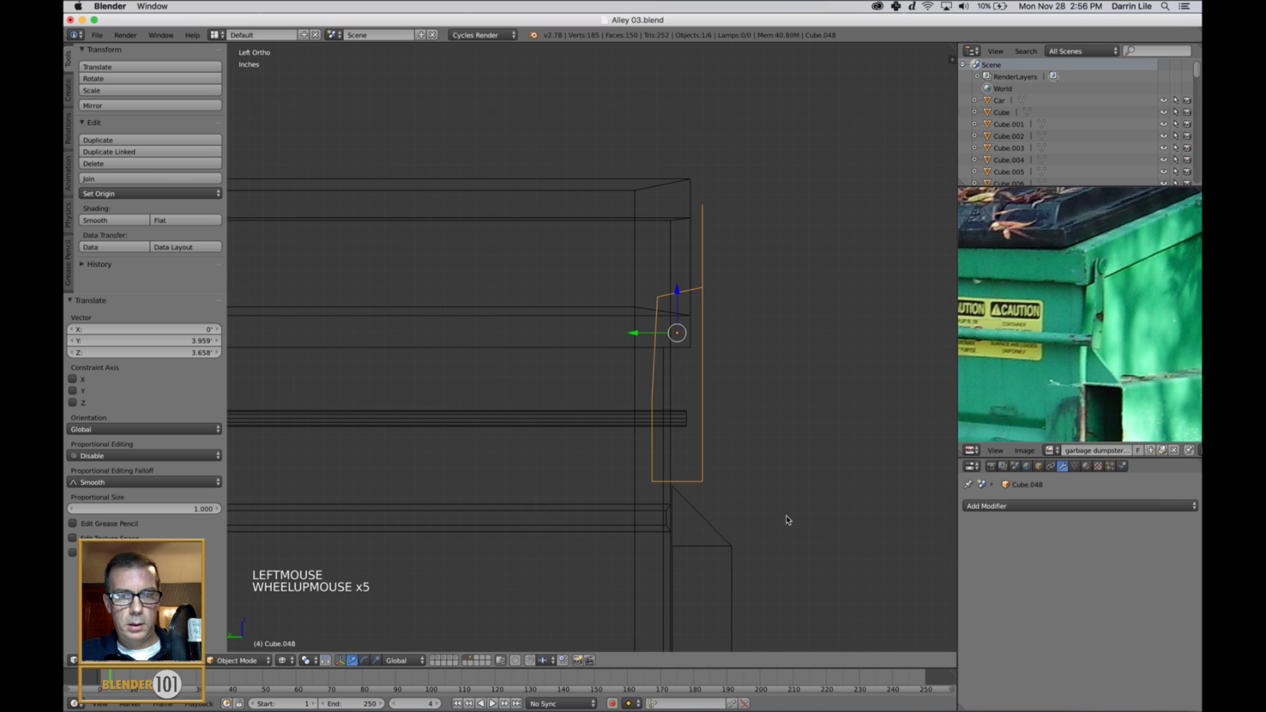
key(s)
click(737, 431)
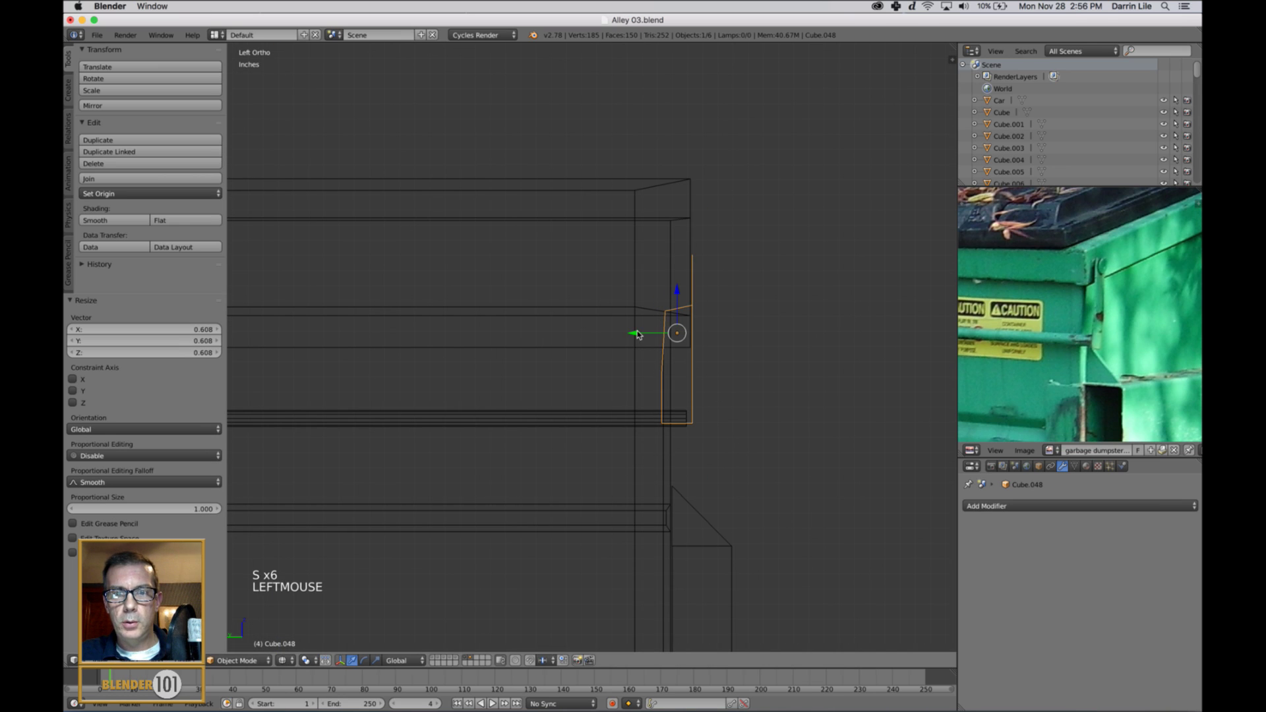
Move the part about 118 thou along negative Y and 1.73' along negative X to the dumpster's front corner
drag(637, 332, 641, 335)
middle_drag(733, 402, 707, 421)
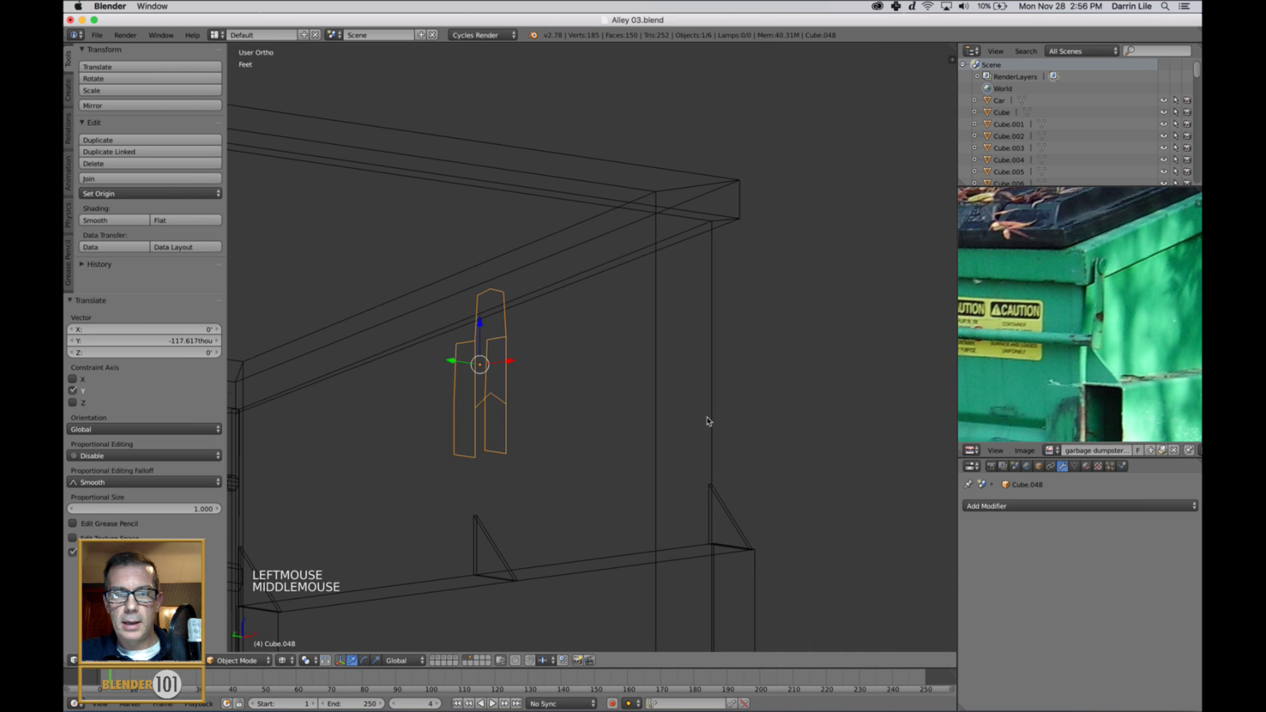
scroll(521, 404, down, 3)
key(z)
scroll(552, 412, down, 2)
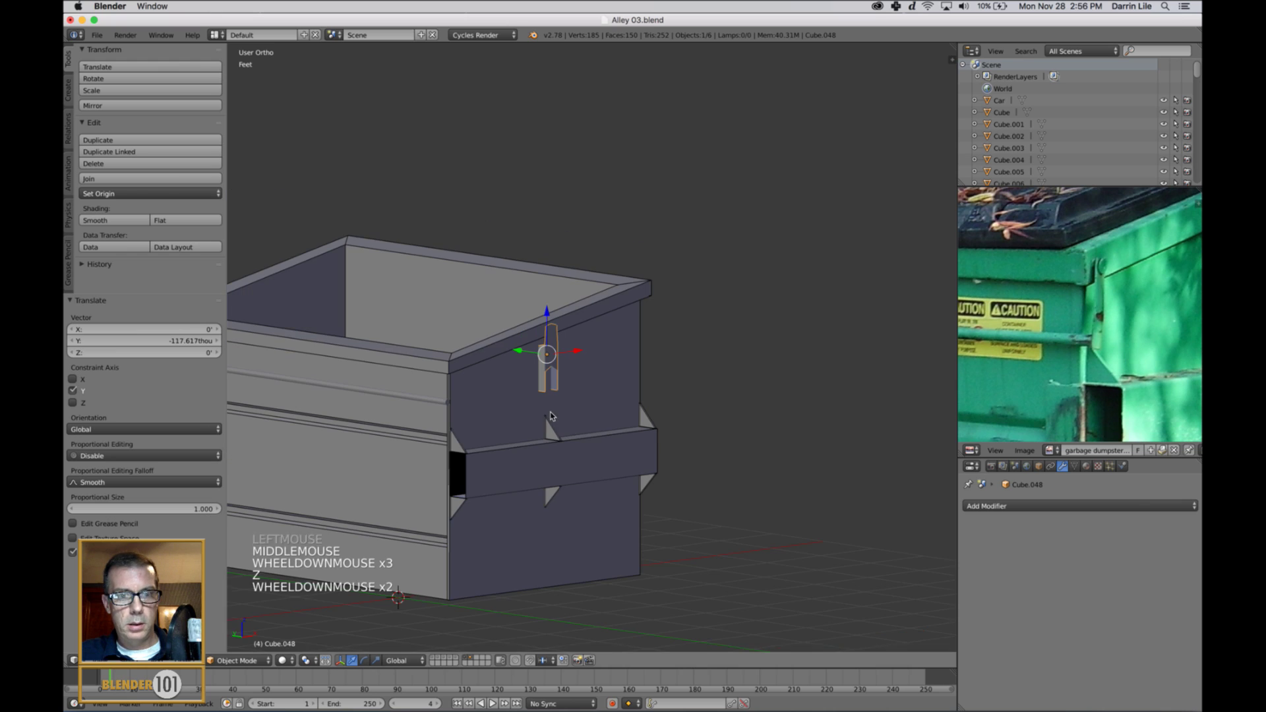
shift+middle_drag(551, 412, 580, 410)
key(KP_5)
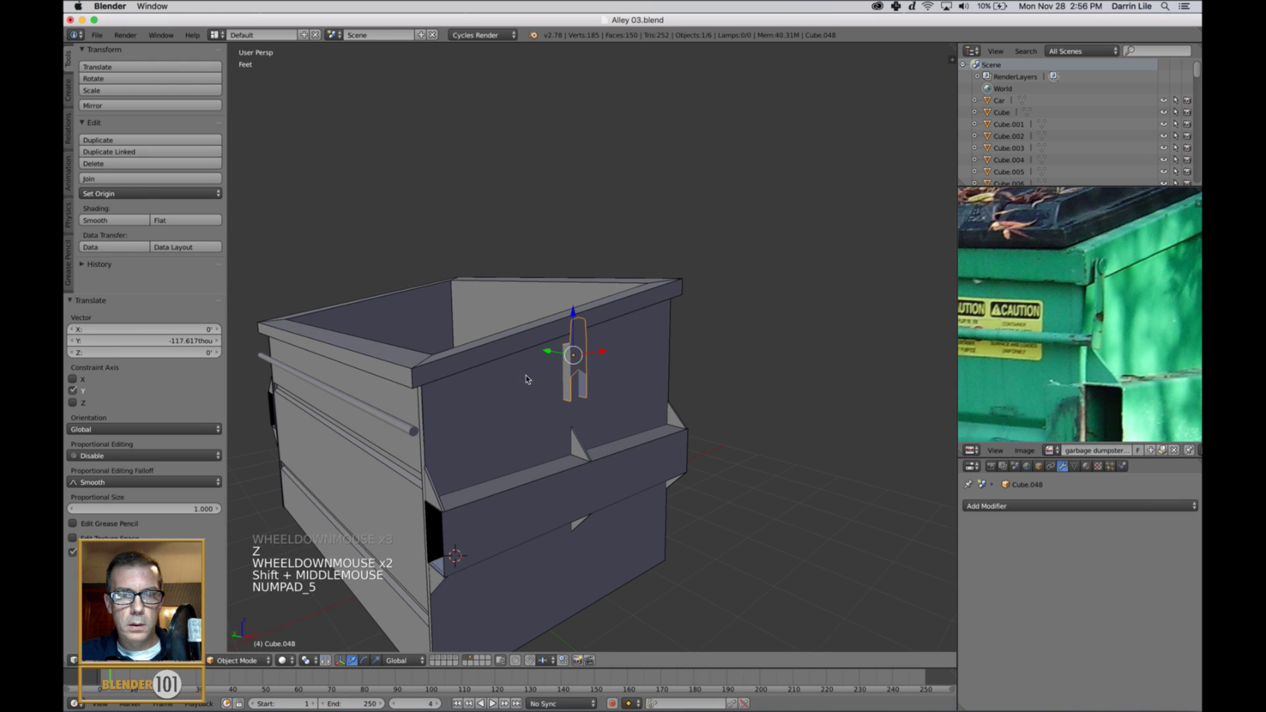
drag(615, 354, 464, 397)
Scale the part uniformly to about 0.695 and lower it about 2.35" along Z
middle_drag(465, 398, 491, 421)
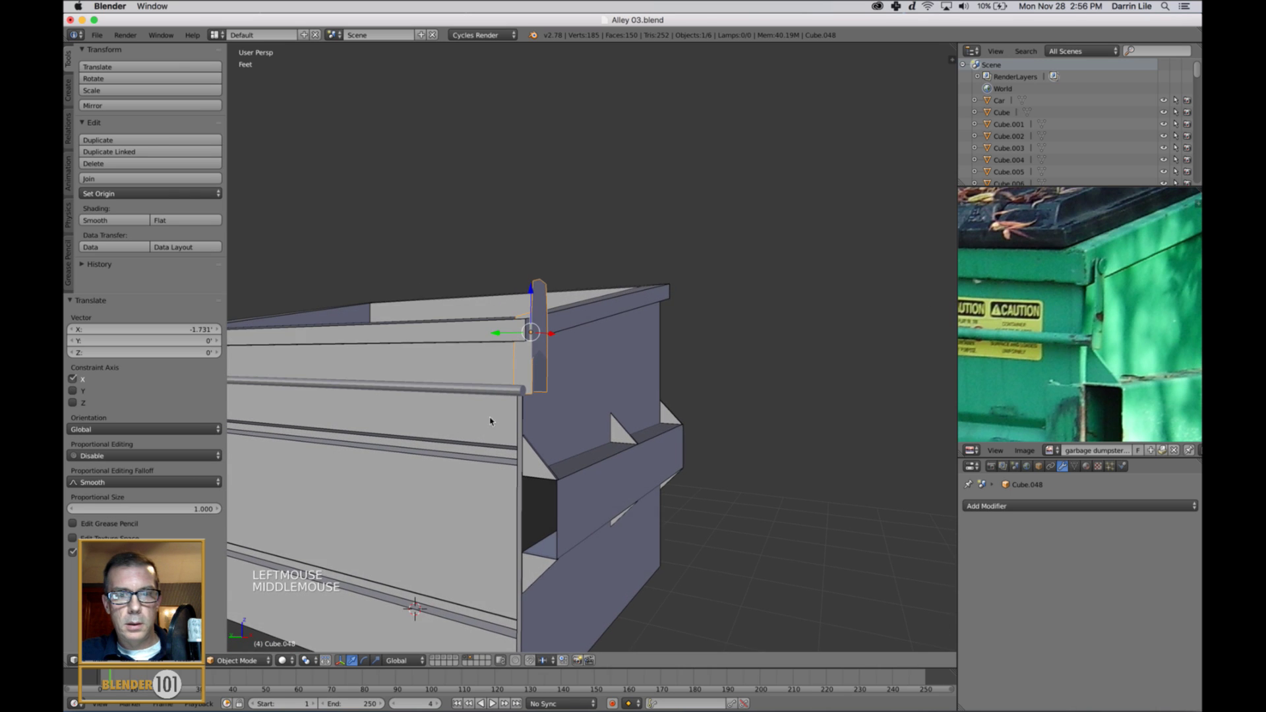
shift+middle_drag(580, 420, 576, 438)
key(s)
click(584, 424)
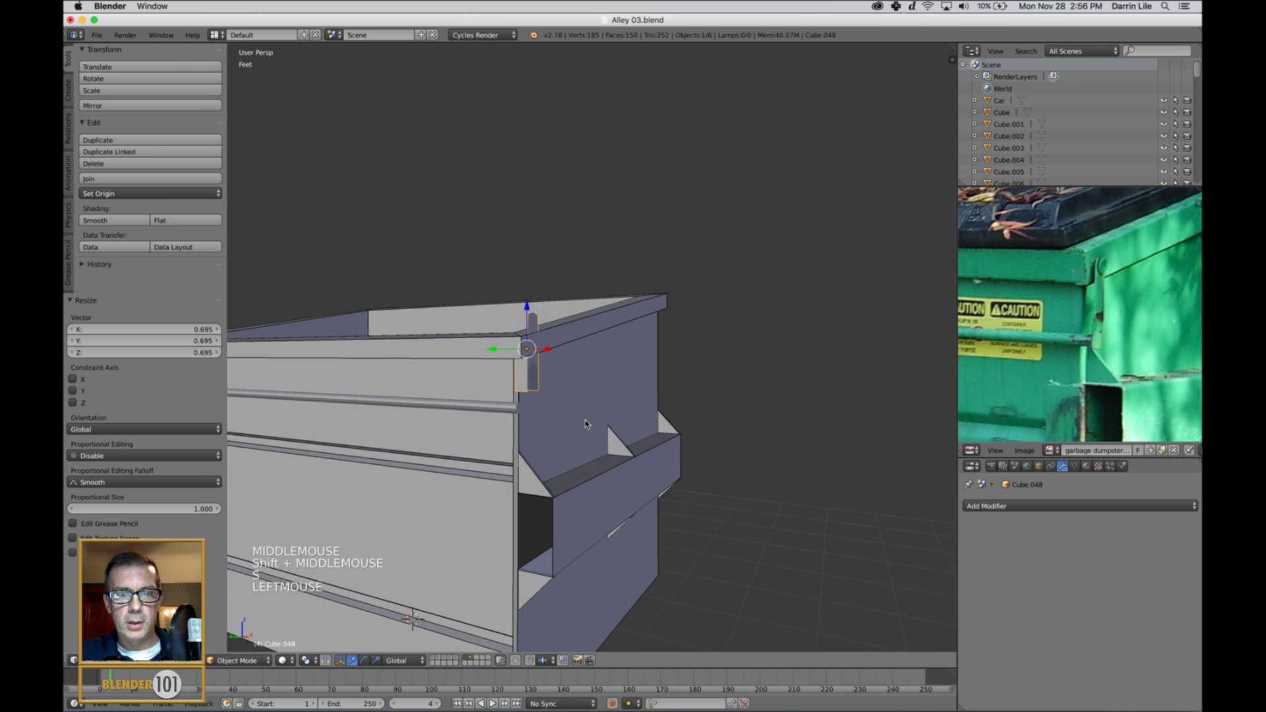
drag(531, 311, 518, 339)
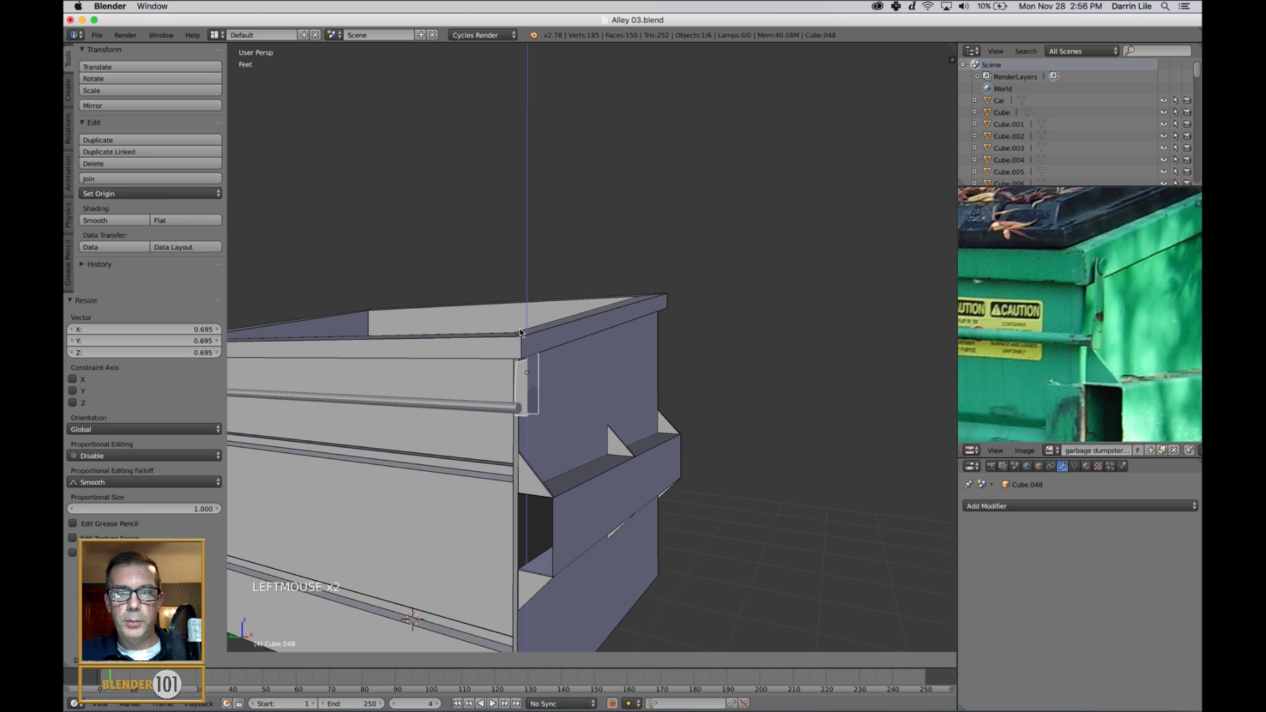
drag(520, 333, 520, 333)
Move the part about 189 thou along negative Y, clear of the end wall, and shift it slightly along negative X
scroll(552, 392, up, 4)
middle_drag(552, 392, 567, 396)
key(KP_Decimal)
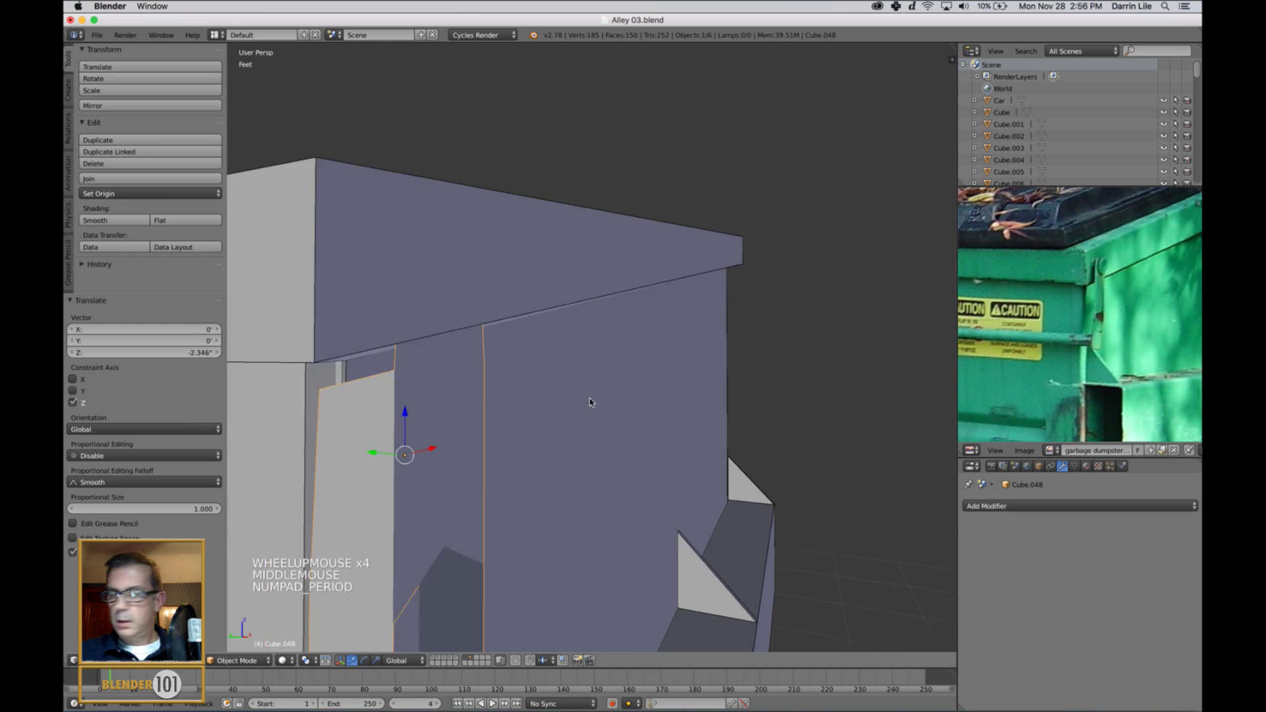
drag(551, 335, 559, 345)
scroll(608, 449, down, 3)
middle_drag(664, 504, 620, 509)
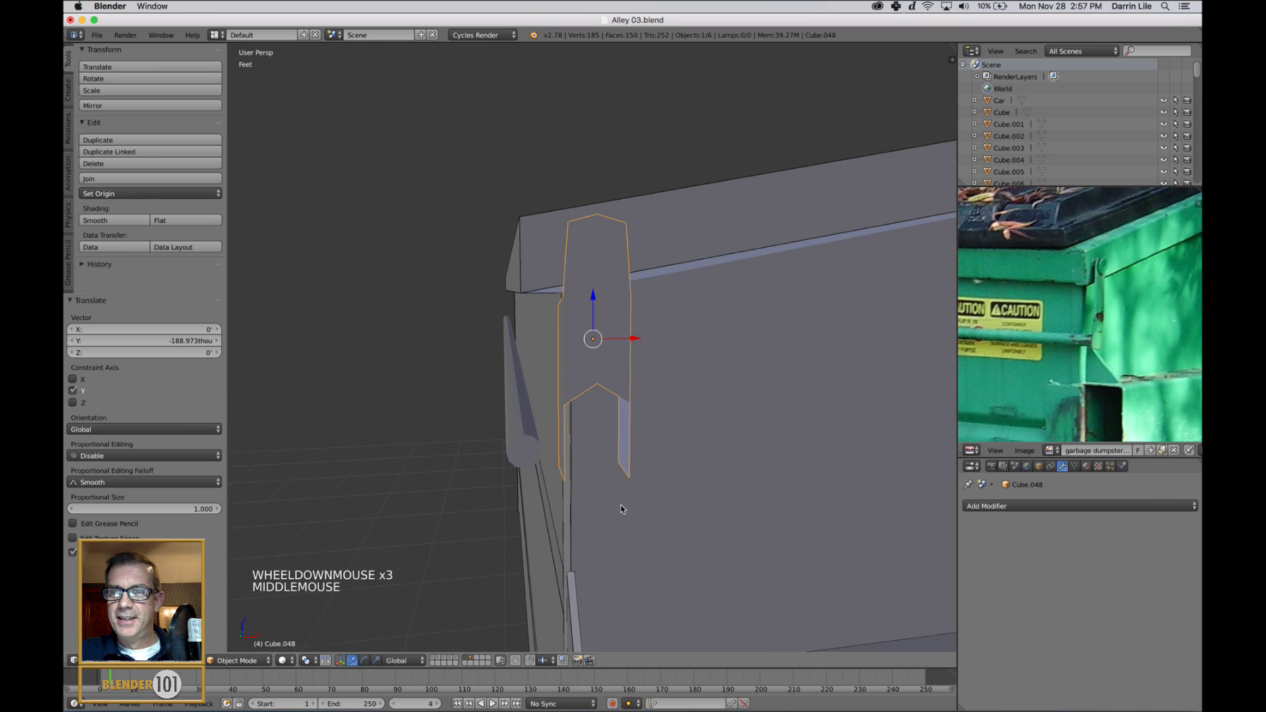
drag(631, 339, 624, 343)
Snap the 3D cursor to the part's upper vertical centre edge using edge selection in Edit Mode, then return to Object Mode
key(Tab)
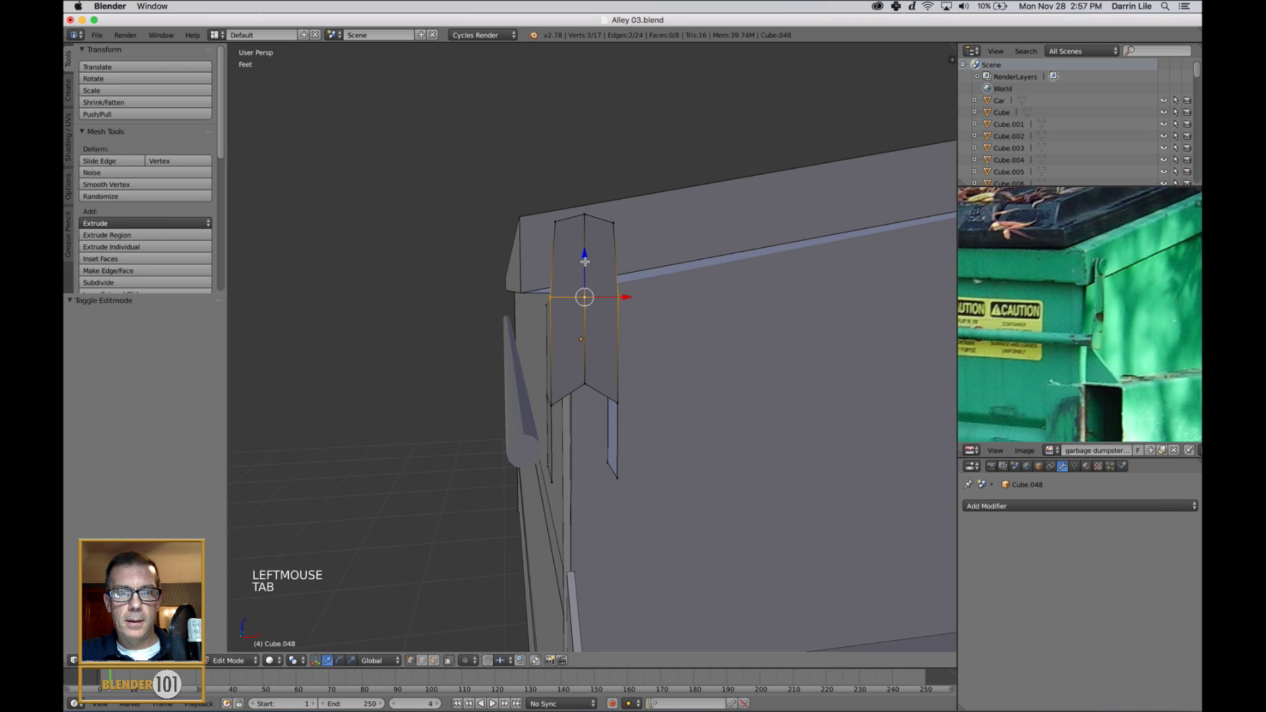
key(ctrl+Tab)
right_click(585, 260)
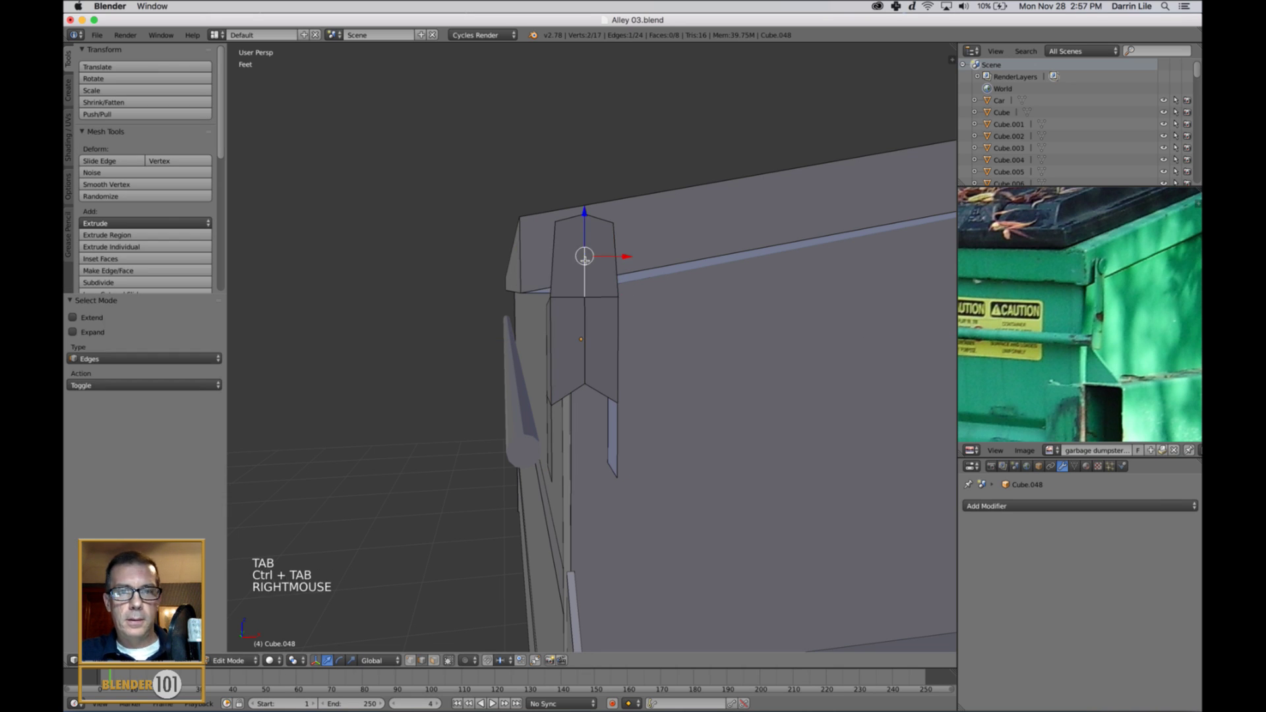
key(shift+s)
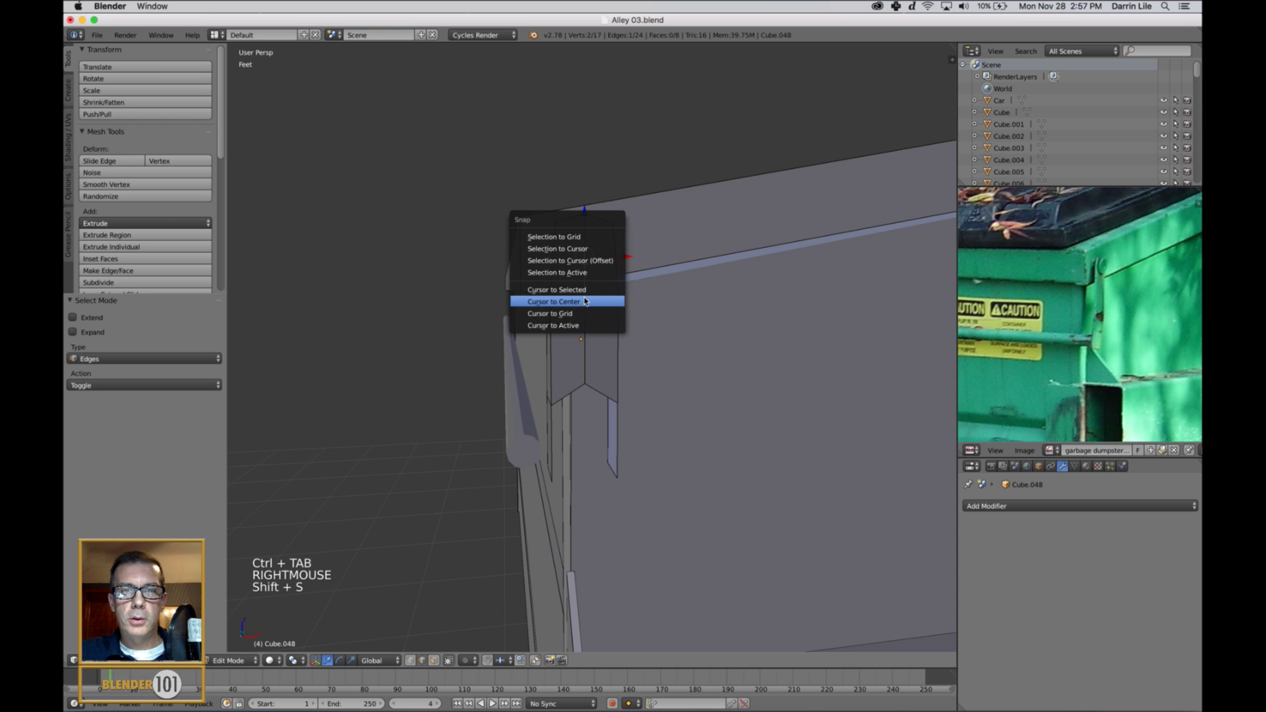
click(590, 291)
key(Tab)
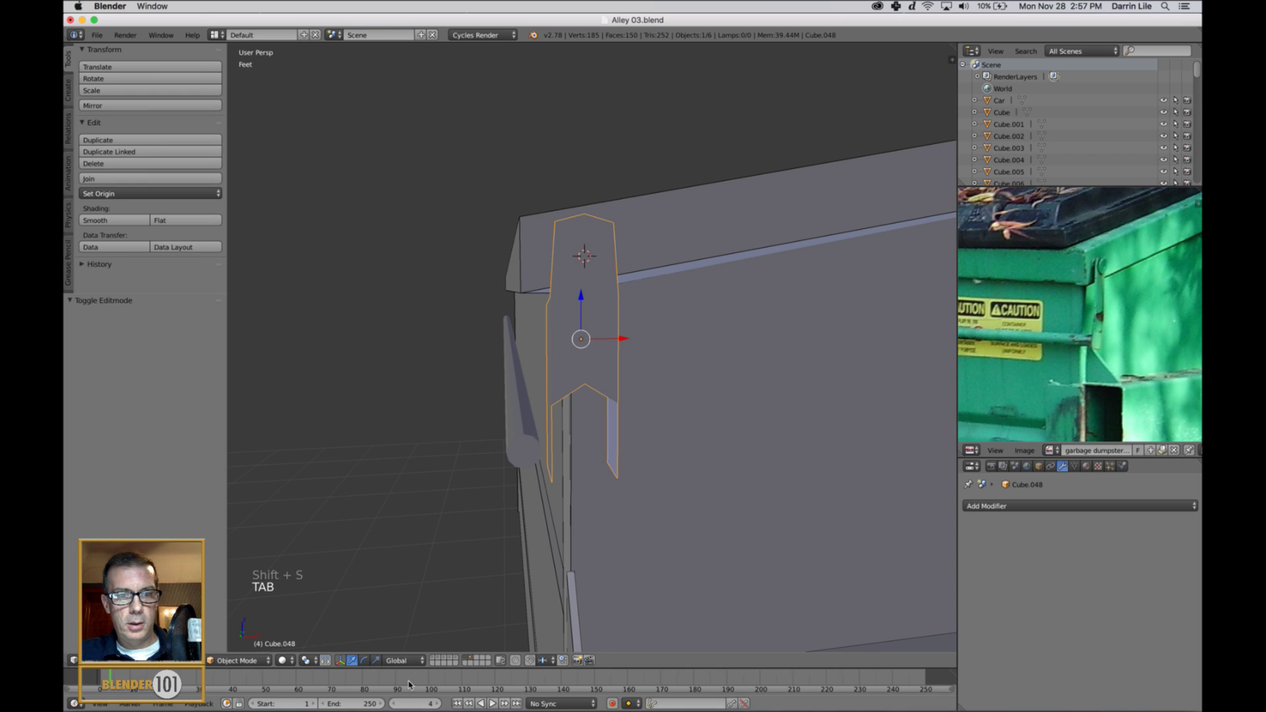
Set the pivot point to 3D Cursor and rotate the part about 3.15° around Y
click(307, 660)
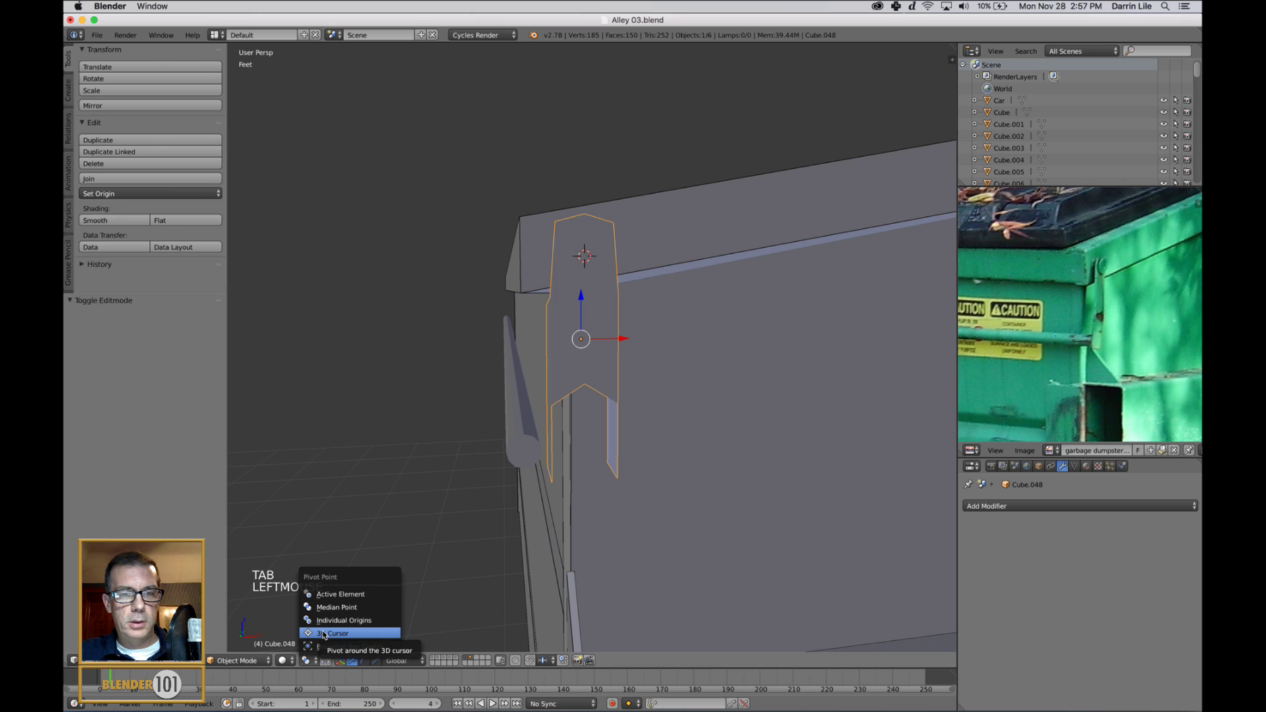
click(323, 633)
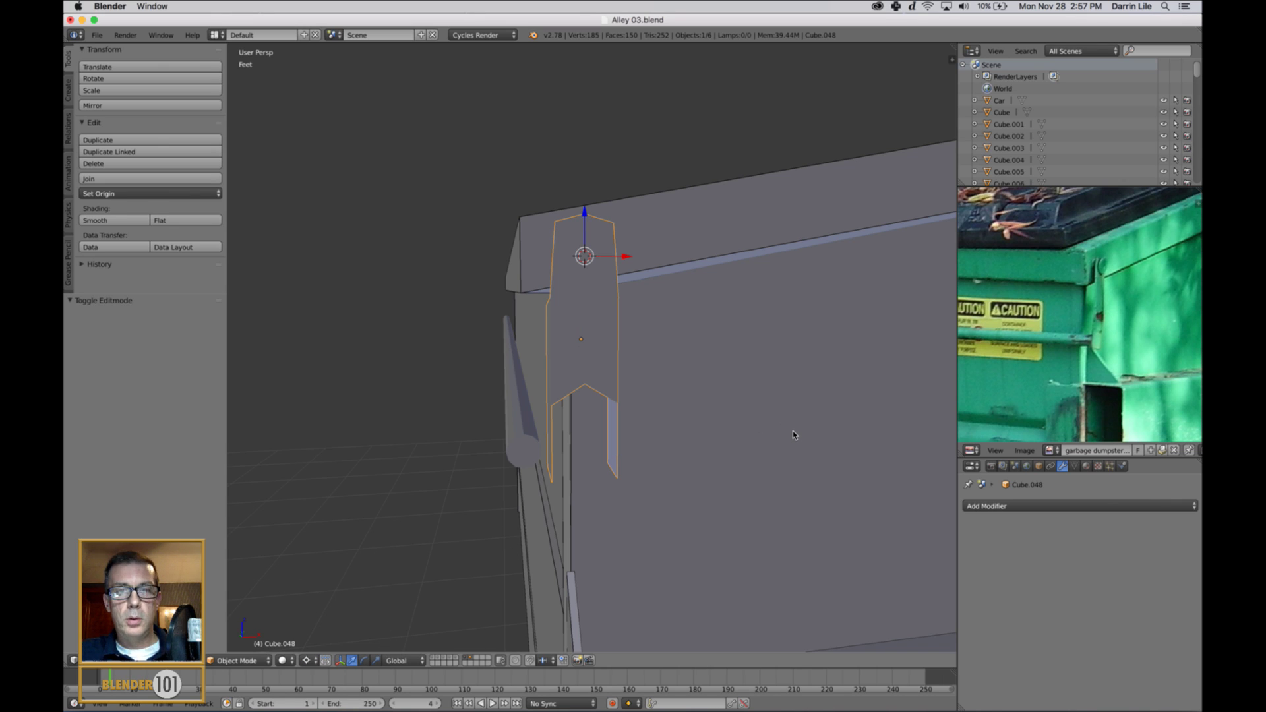
key(r)
key(y)
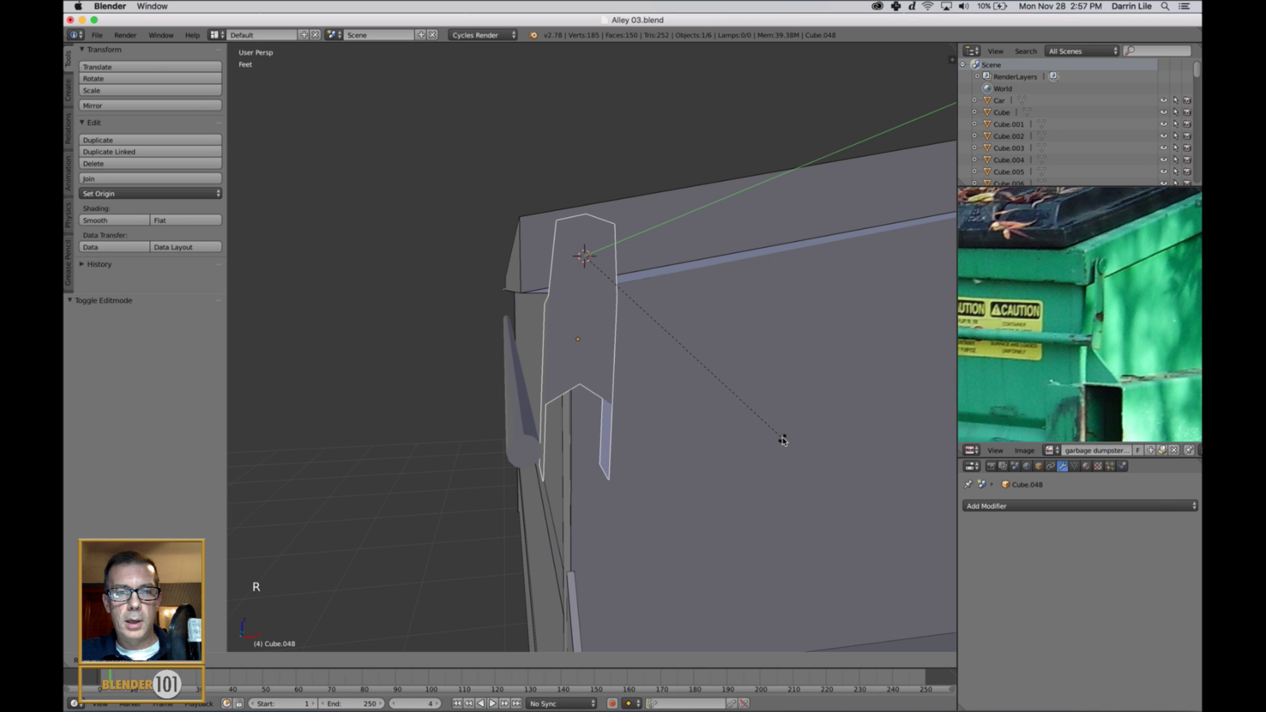
click(778, 443)
middle_drag(758, 447, 801, 445)
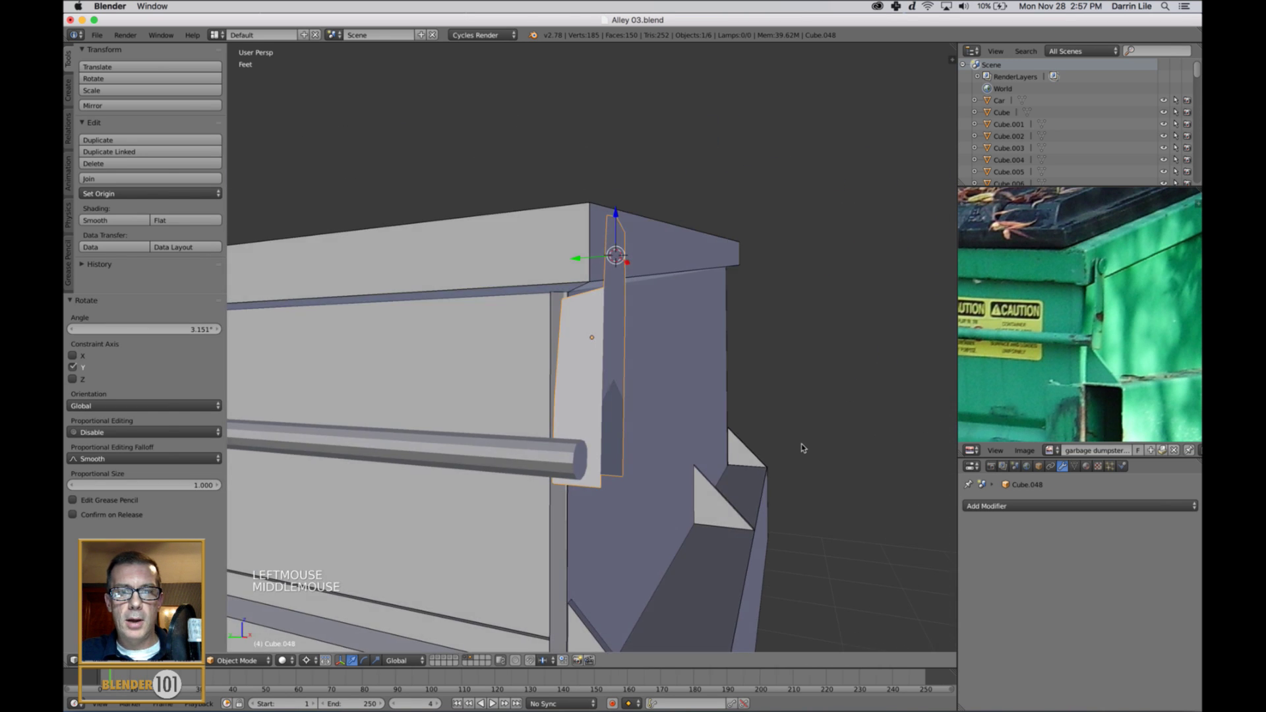
Restore the pivot point to Median Point and lower the long horizontal bar about 310 thou along Z
scroll(787, 449, down, 5)
right_click(566, 382)
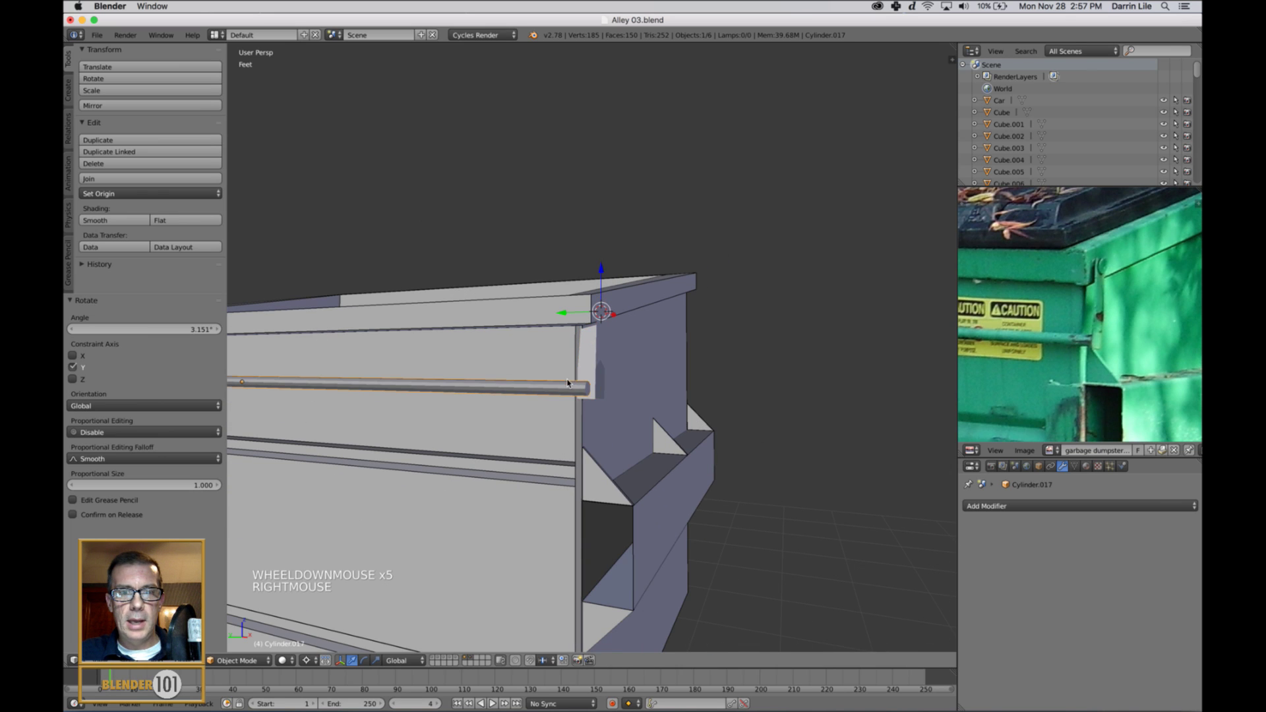
scroll(533, 335, down, 2)
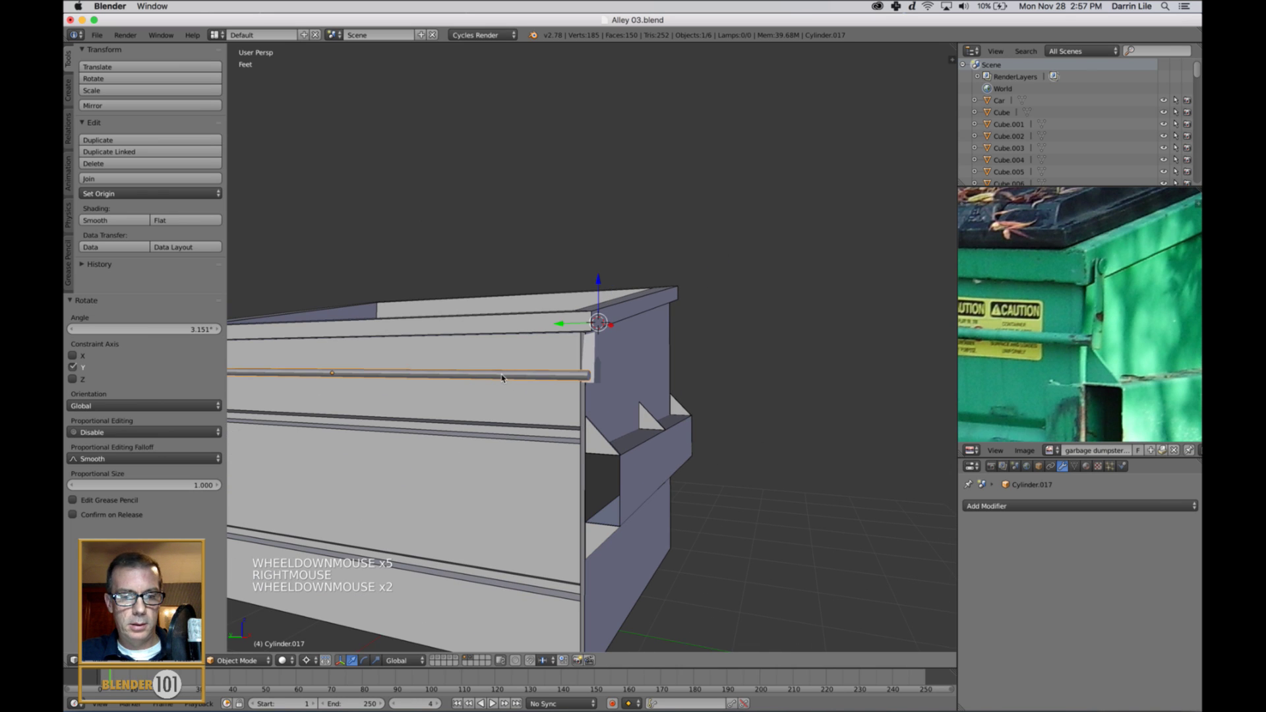
click(311, 662)
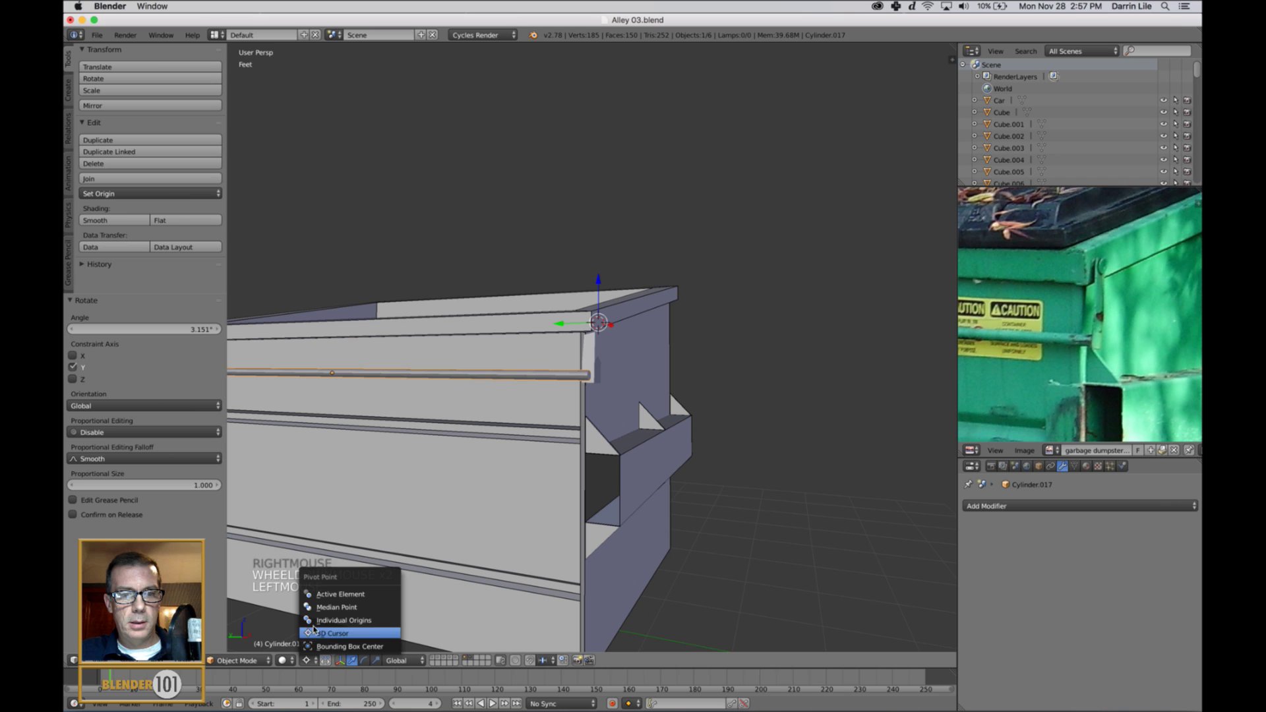
click(329, 607)
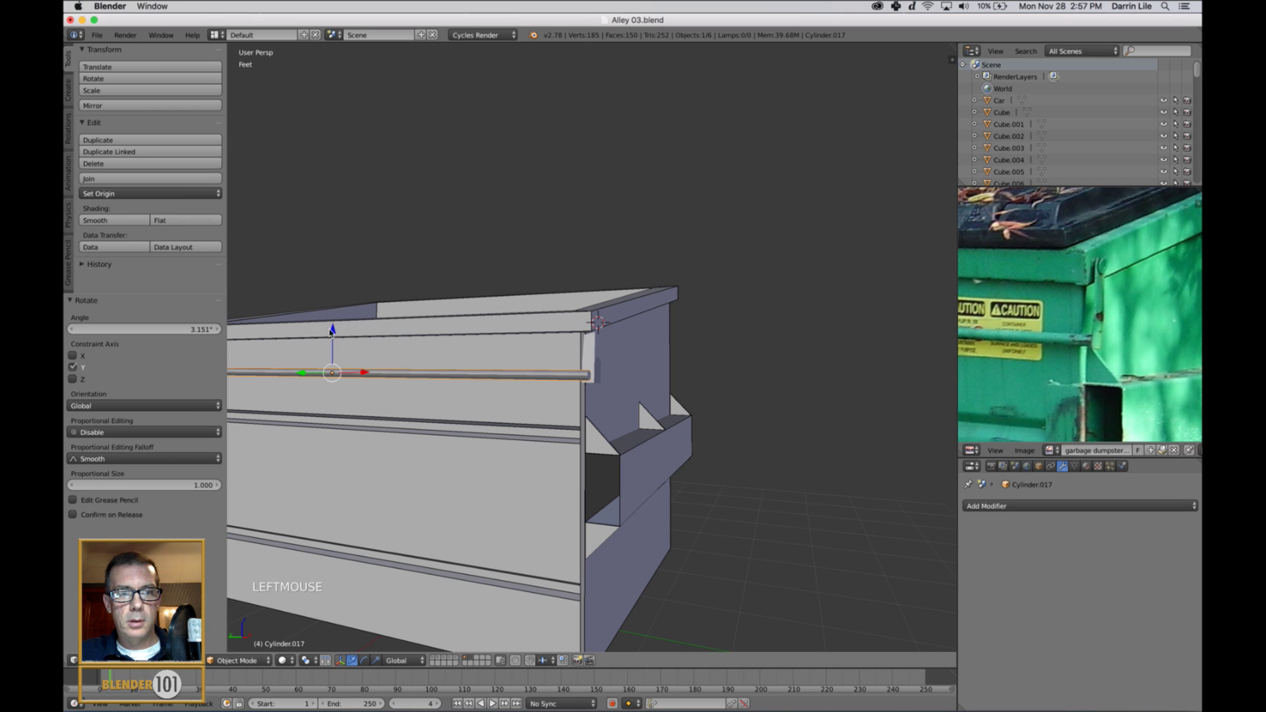
drag(330, 331, 330, 335)
Scale the bracket part down slightly along Y and move it about 64 thou along negative Y
scroll(804, 475, down, 3)
scroll(802, 464, up, 6)
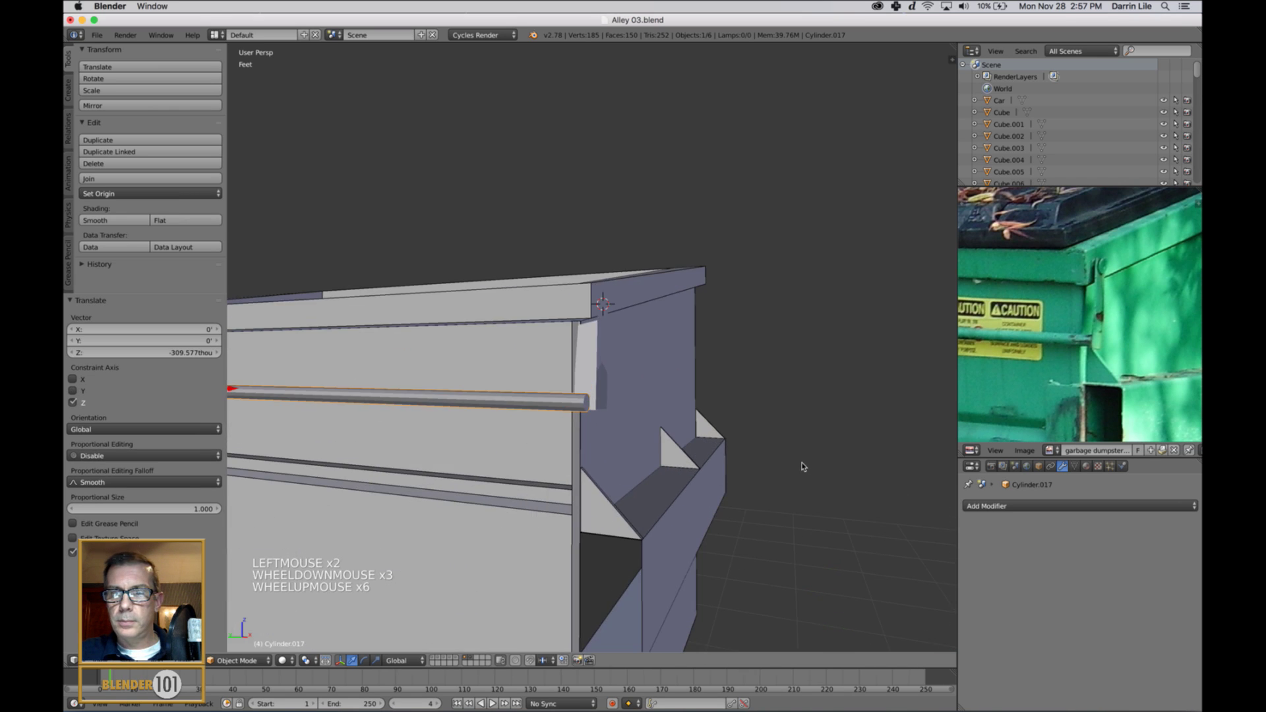
middle_drag(802, 466, 814, 472)
scroll(805, 469, up, 3)
right_click(596, 390)
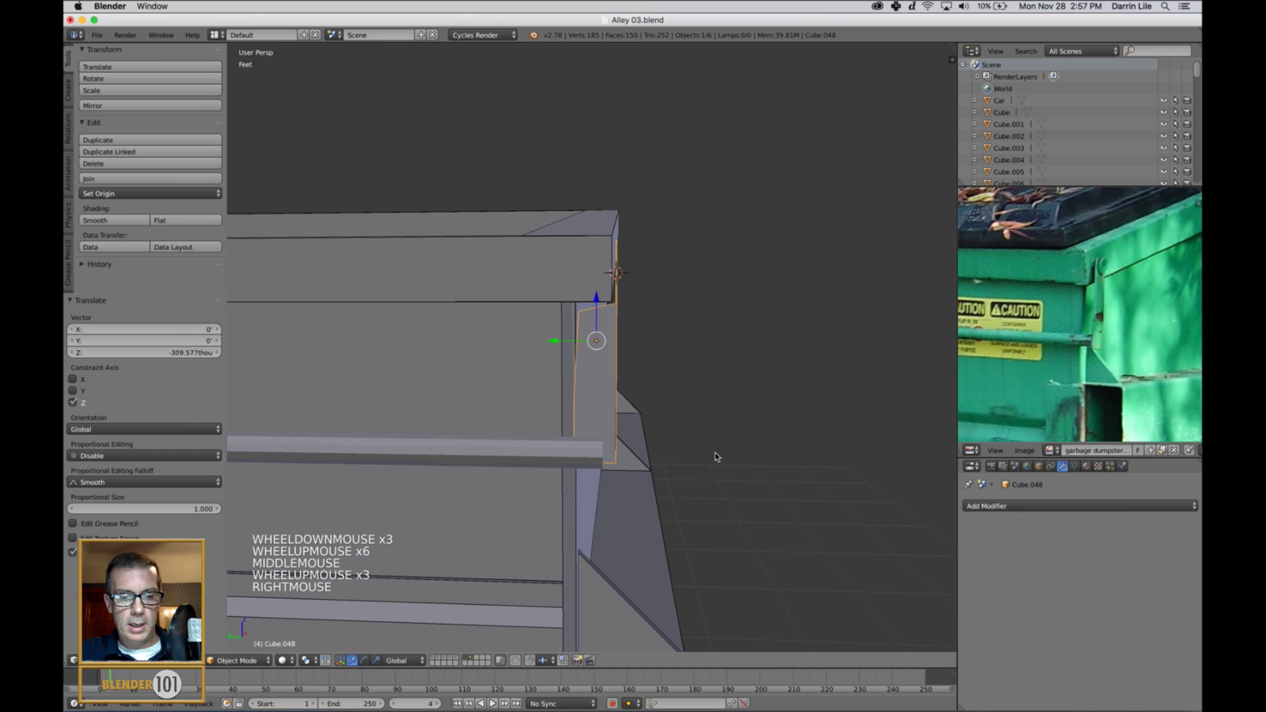
key(s)
key(s)
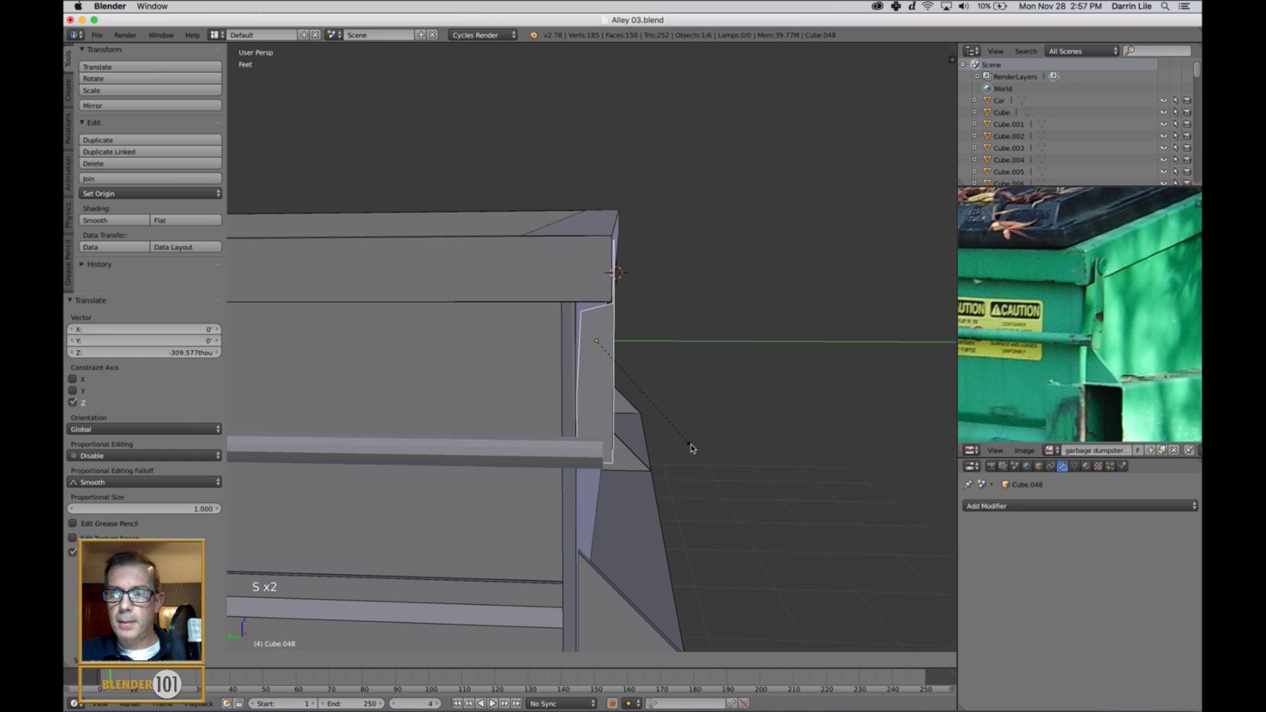
click(682, 441)
drag(556, 339, 558, 340)
Stretch the long horizontal bar along Y so its end reaches the bracket's outer face
right_click(552, 461)
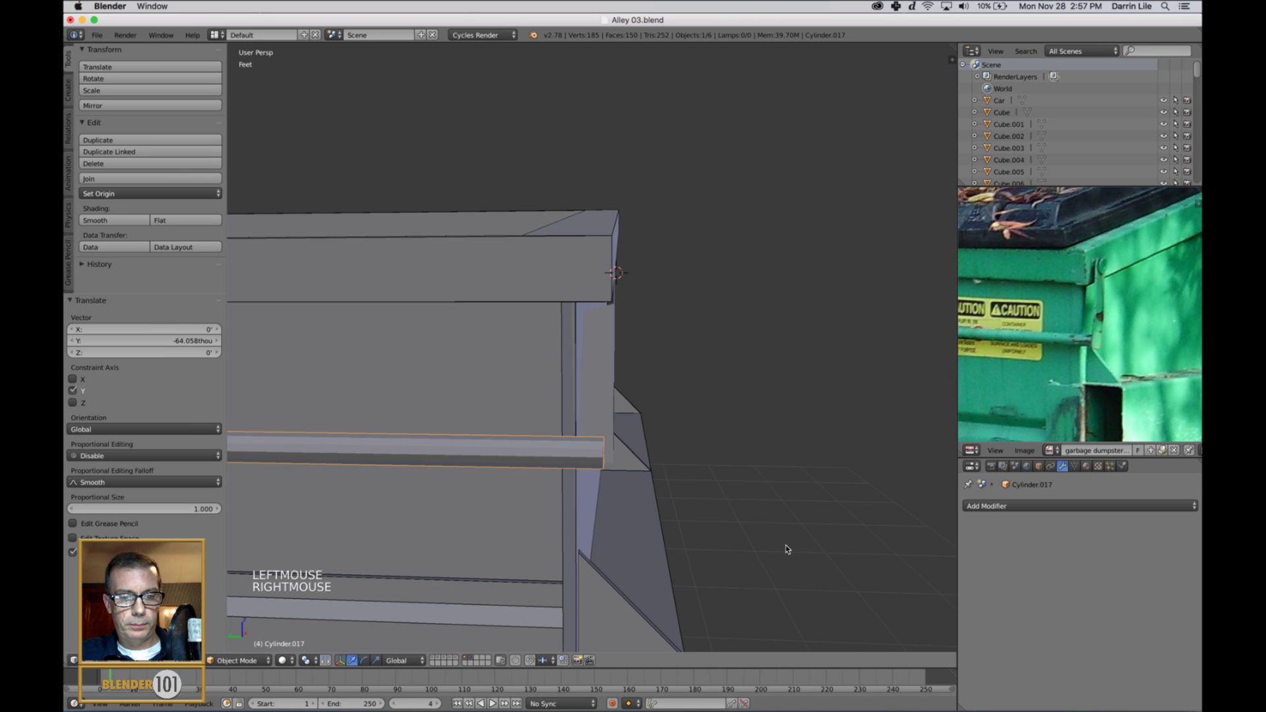
key(s)
key(y)
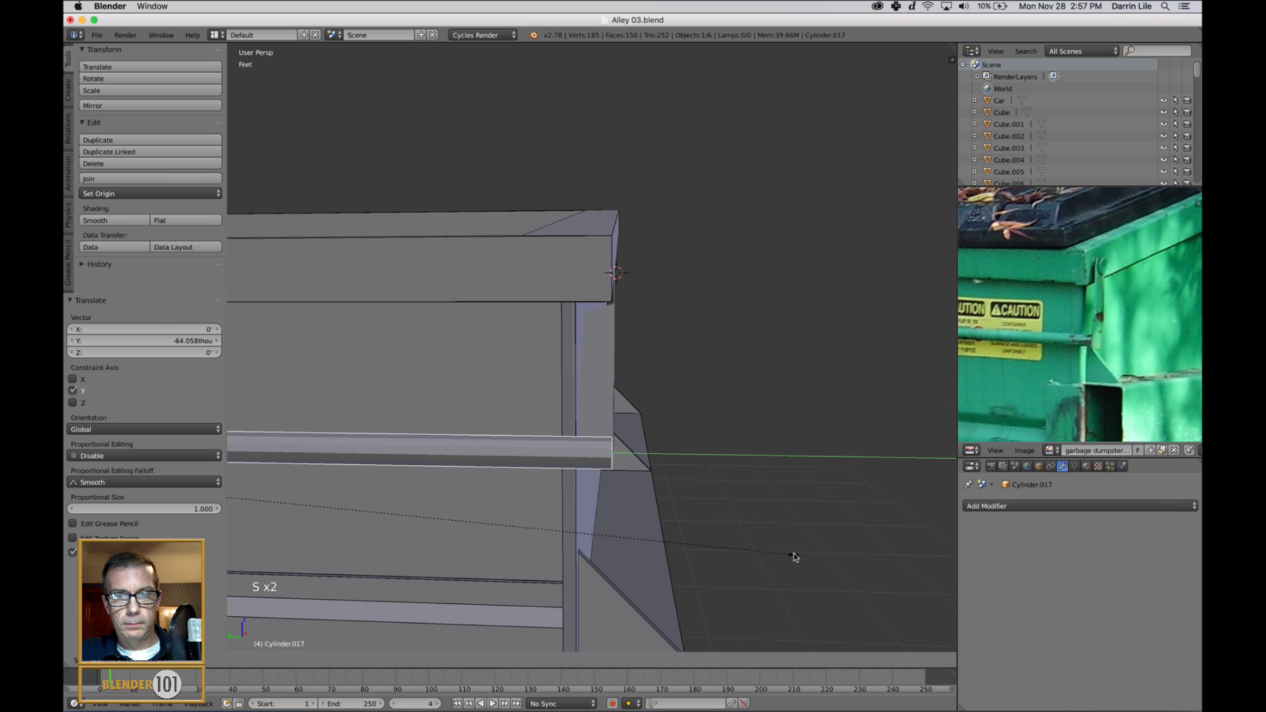
click(796, 555)
key(Tab)
key(Tab)
scroll(829, 542, down, 4)
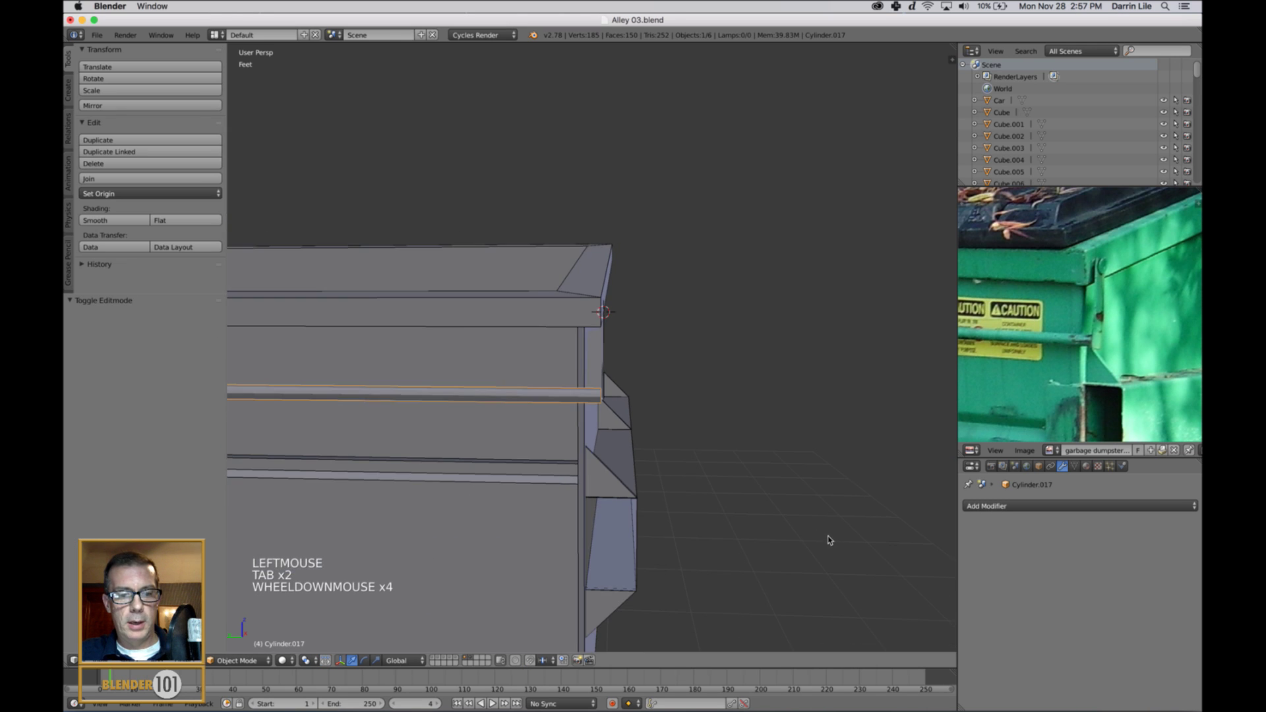
Enable the Wire and Draw All Edges display options for the bracket part
key(a)
middle_drag(845, 527, 801, 502)
right_click(599, 351)
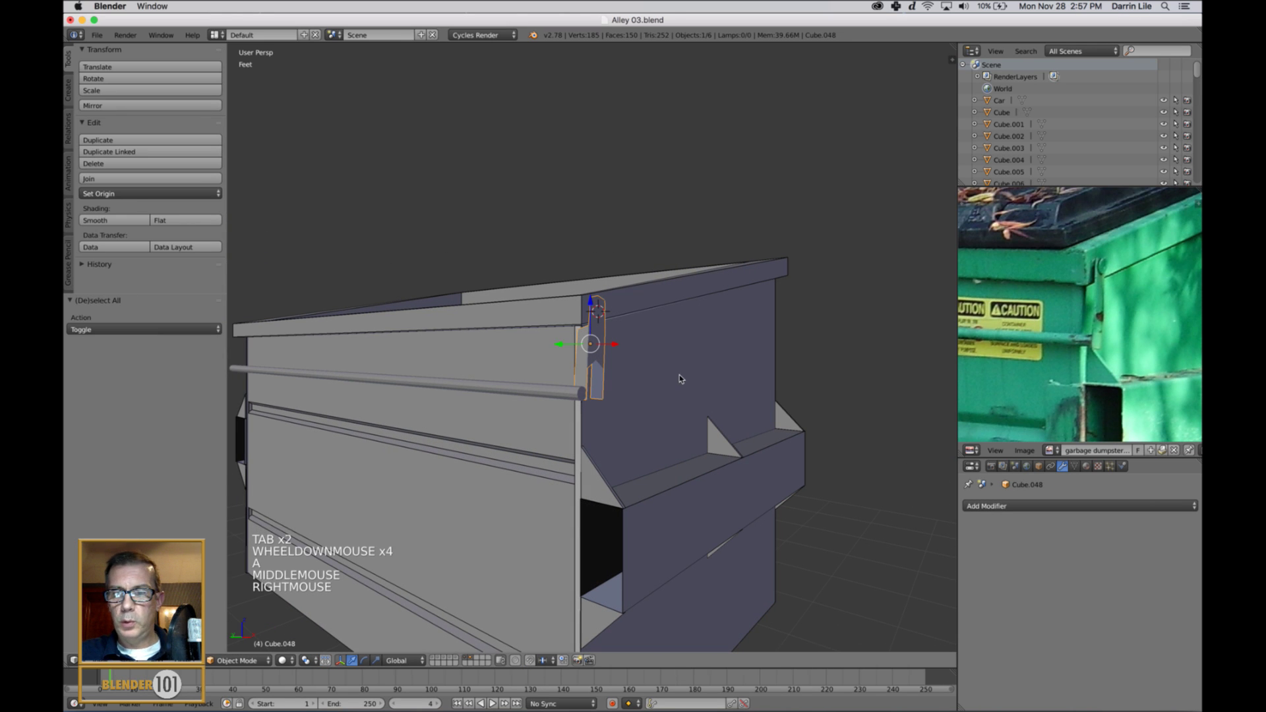
click(1039, 466)
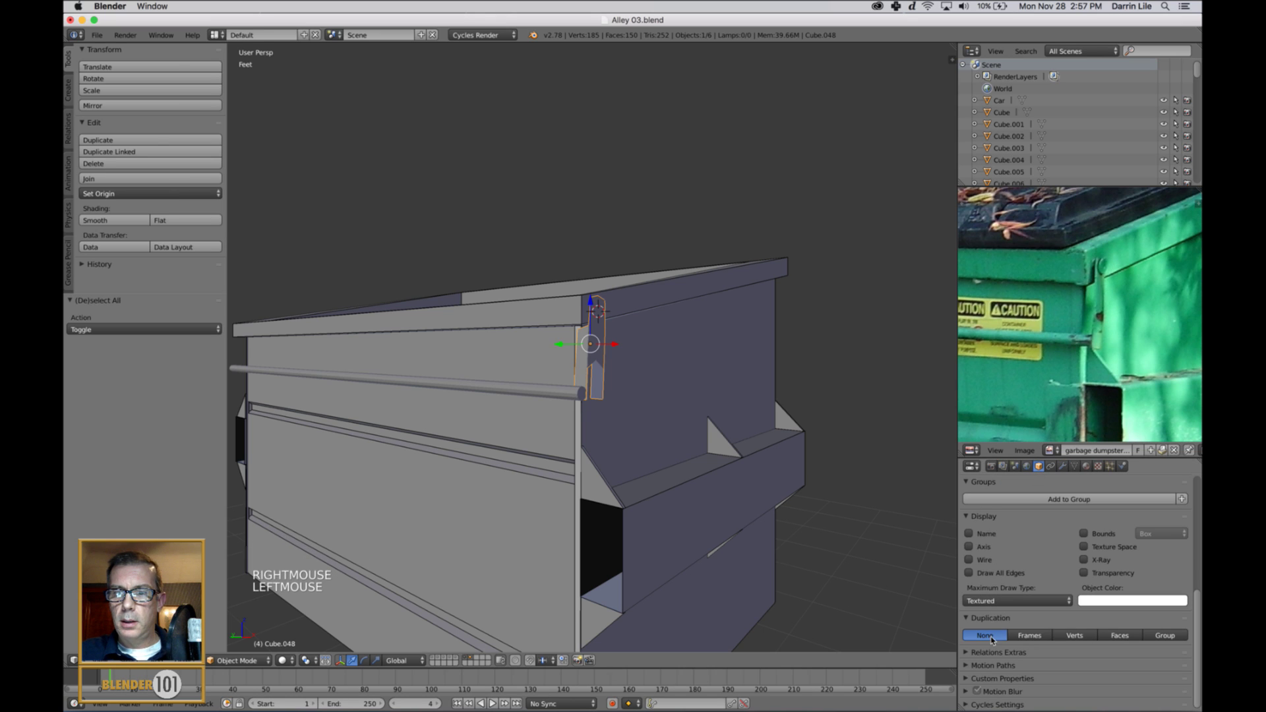
click(969, 560)
click(969, 573)
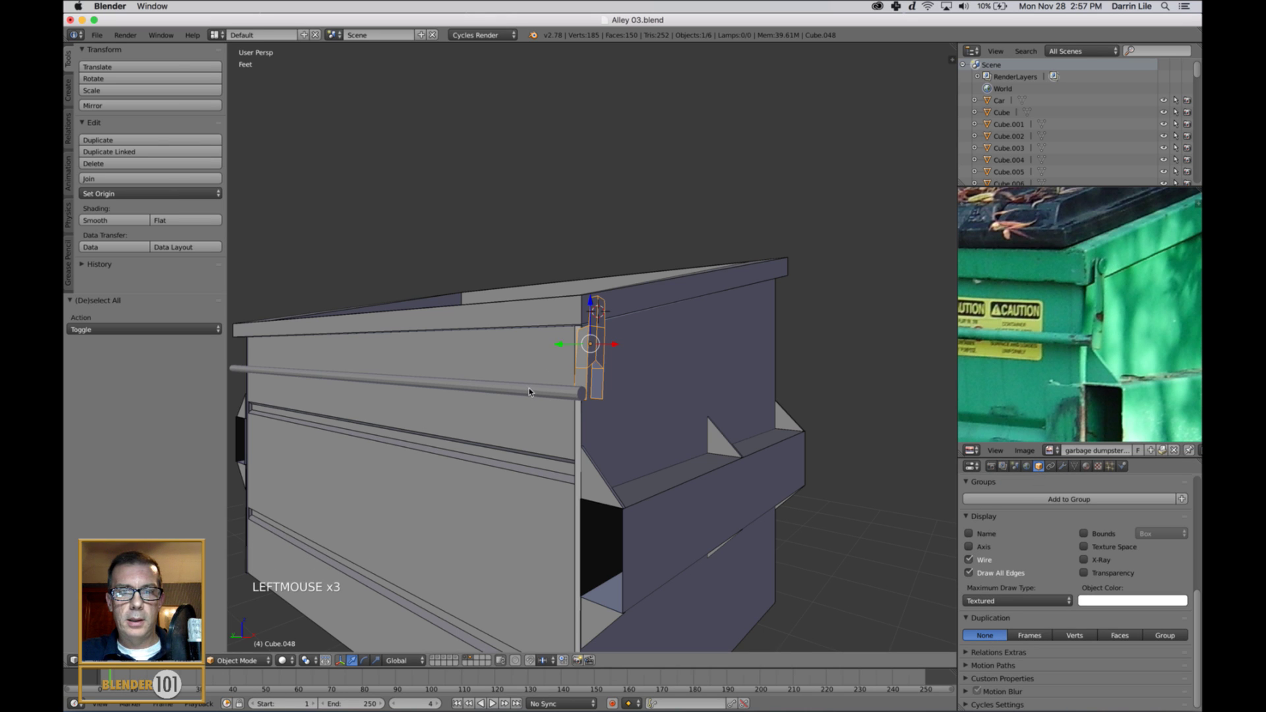
Apply the bracket's scale and move it about 75 thou along negative Y
key(a)
scroll(712, 412, up, 2)
middle_drag(721, 418, 603, 368)
right_click(605, 367)
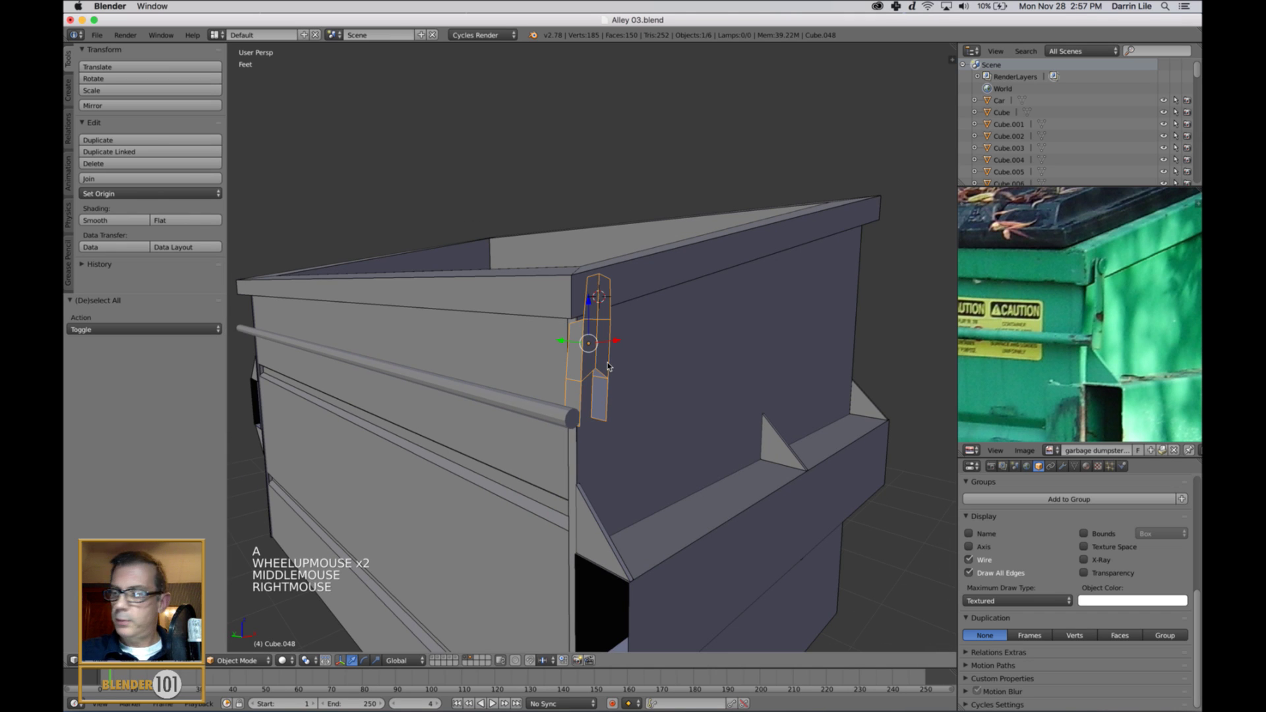
key(KP_Decimal)
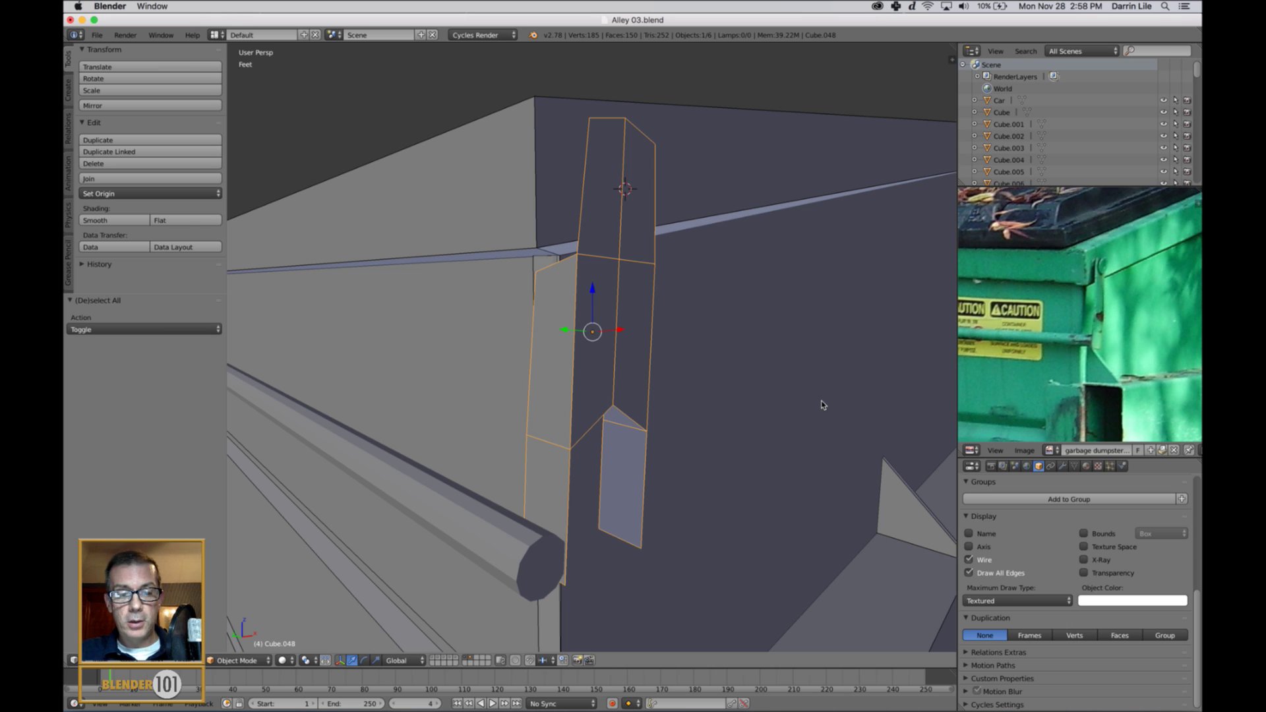
key(ctrl+a)
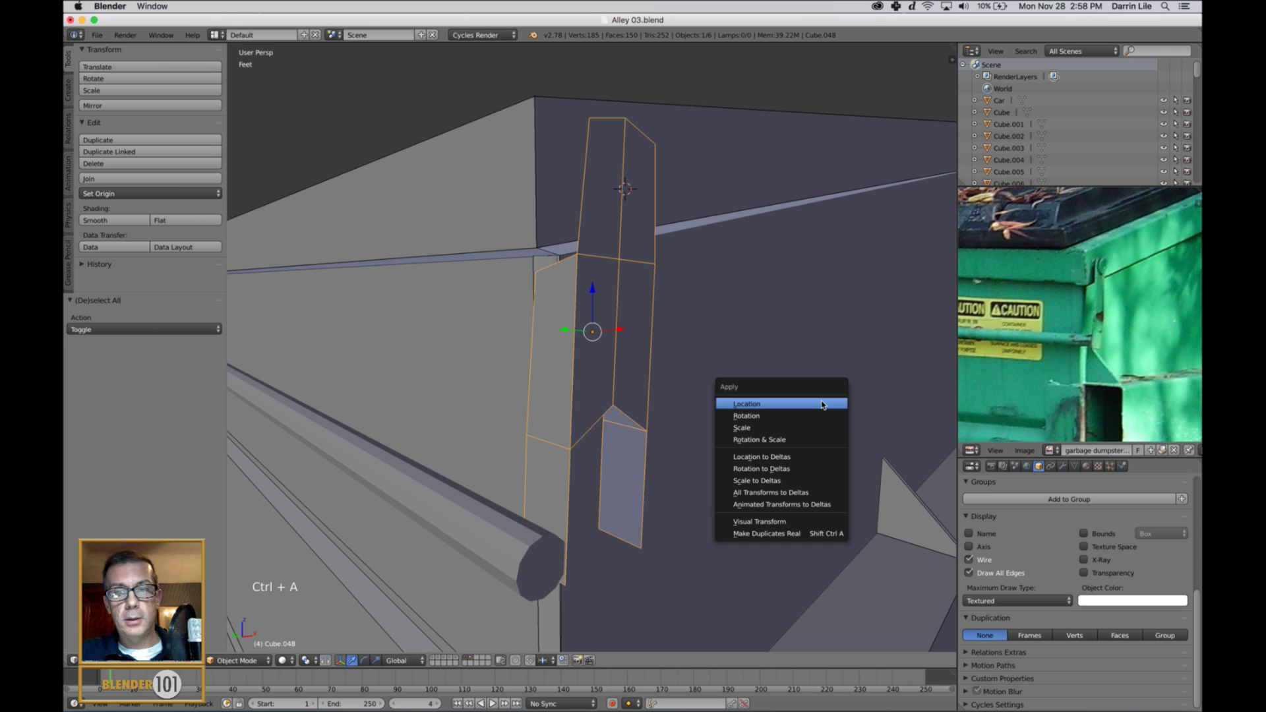
click(764, 428)
middle_drag(801, 362, 833, 368)
drag(552, 333, 558, 334)
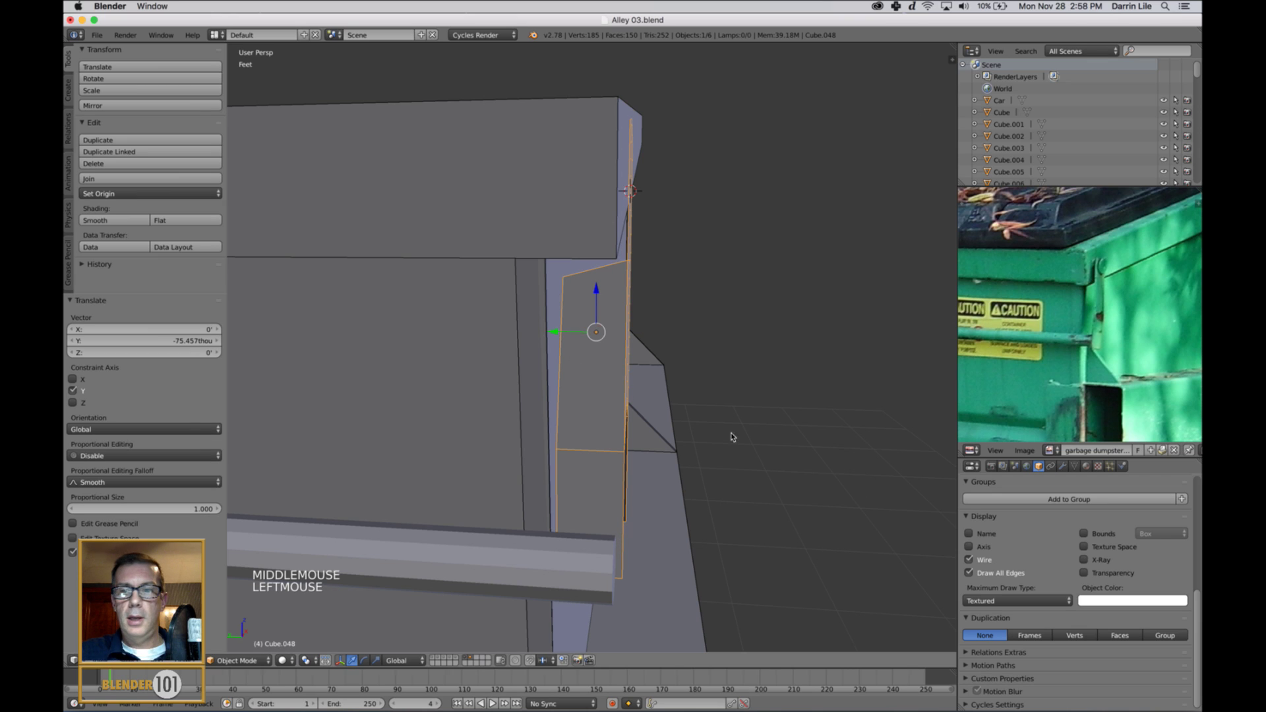
Add a Solidify modifier to the bracket part
click(1066, 467)
click(1068, 506)
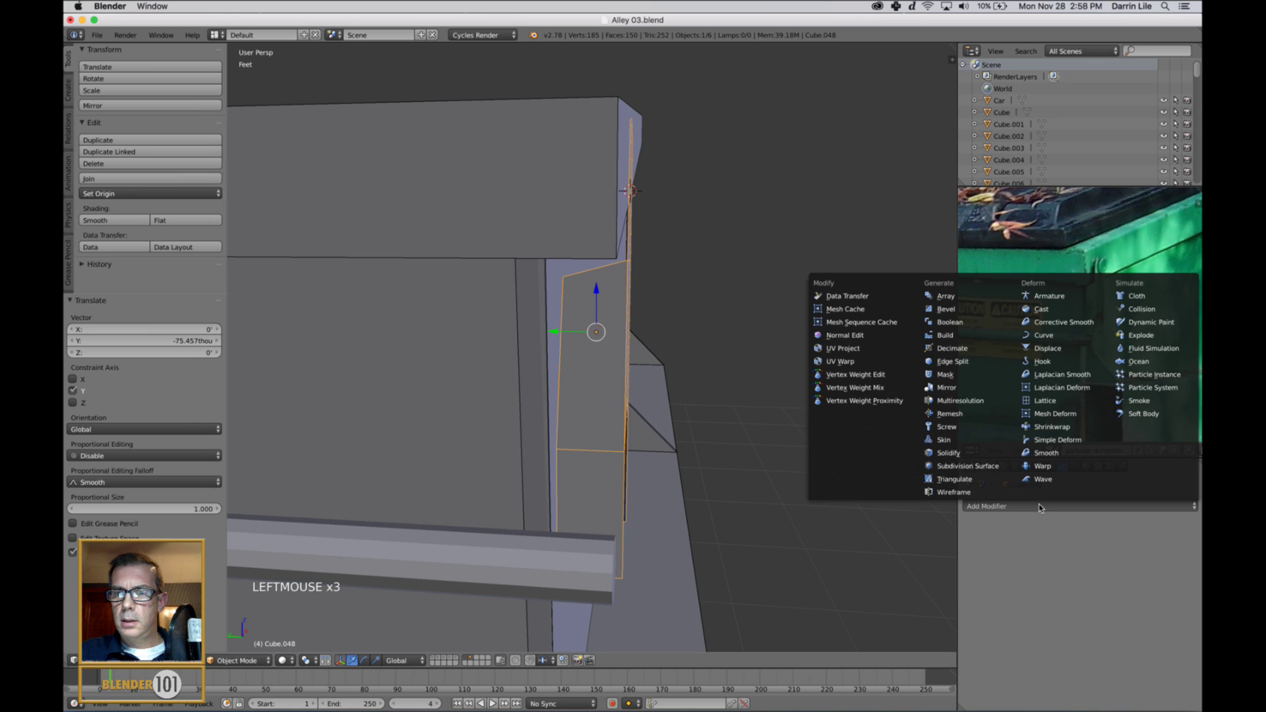
click(952, 452)
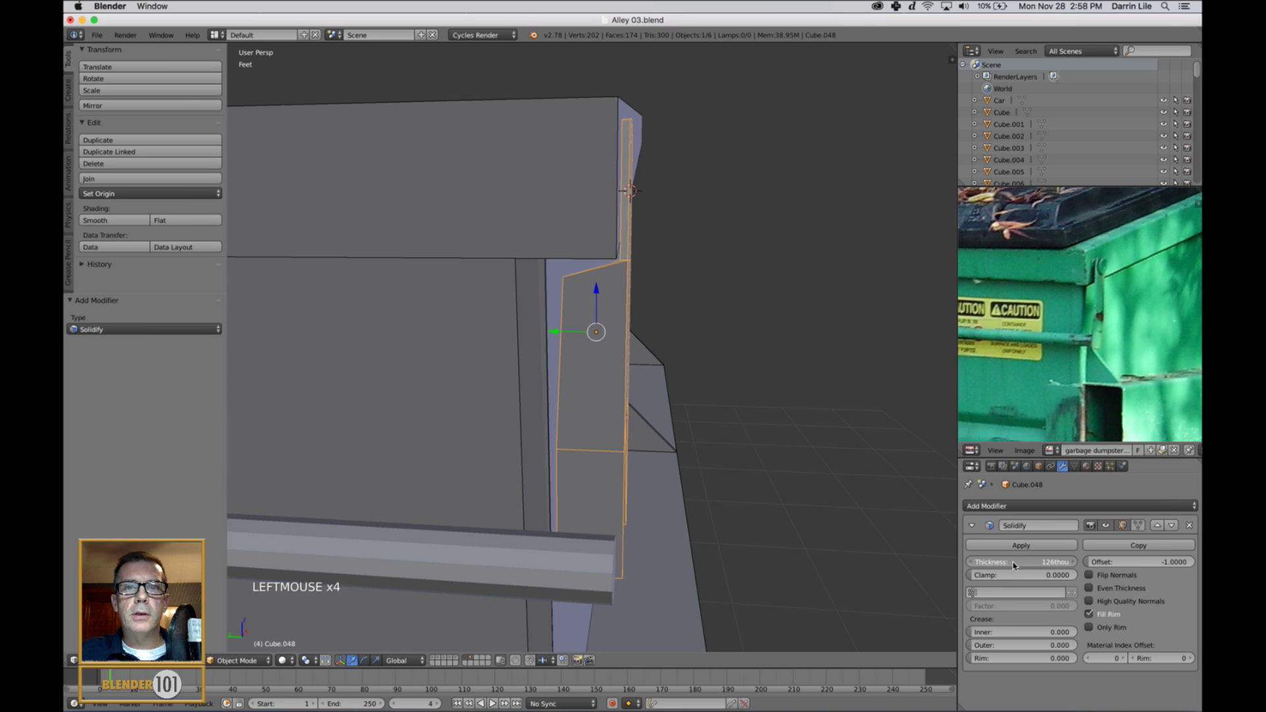
Examine the thickness that Solidify gives the bracket at the dumpster's corner, checking its edges and mesh from several angles
middle_drag(799, 466, 752, 472)
mouse_move(707, 460)
middle_down()
mouse_move(751, 481)
mouse_move(822, 461)
mouse_move(723, 478)
middle_up()
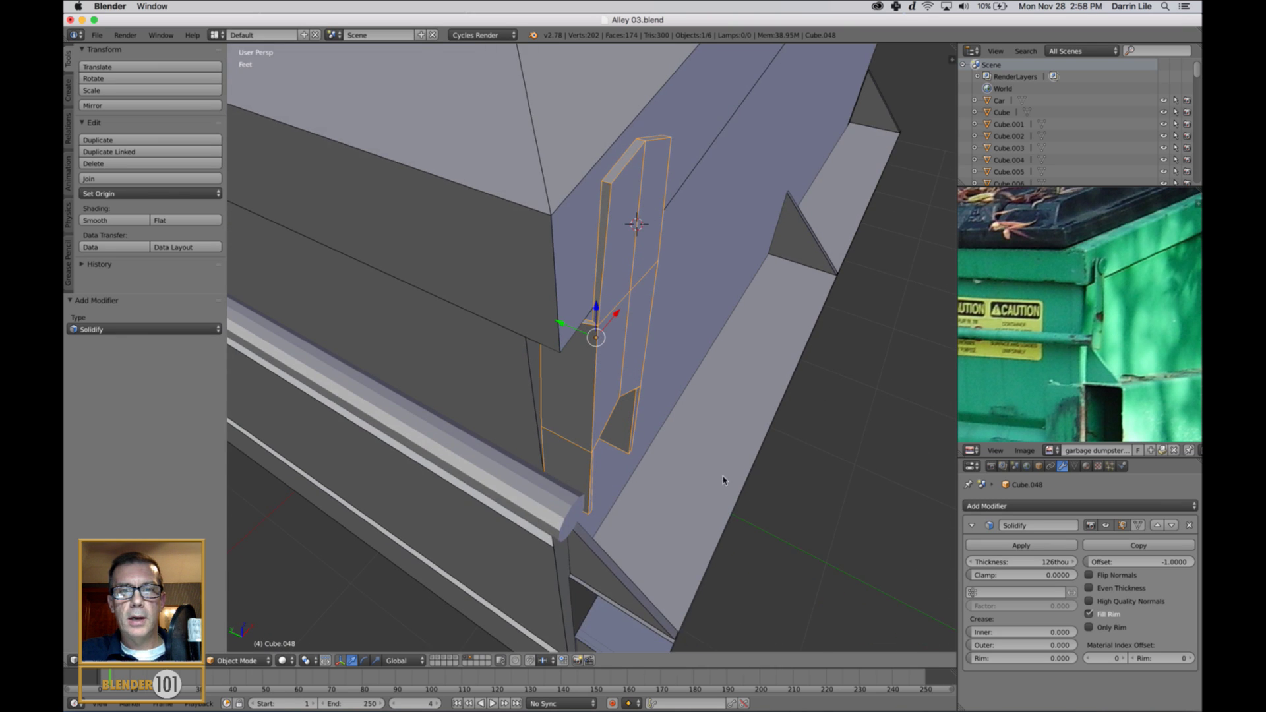
scroll(722, 455, up, 2)
scroll(596, 304, up, 1)
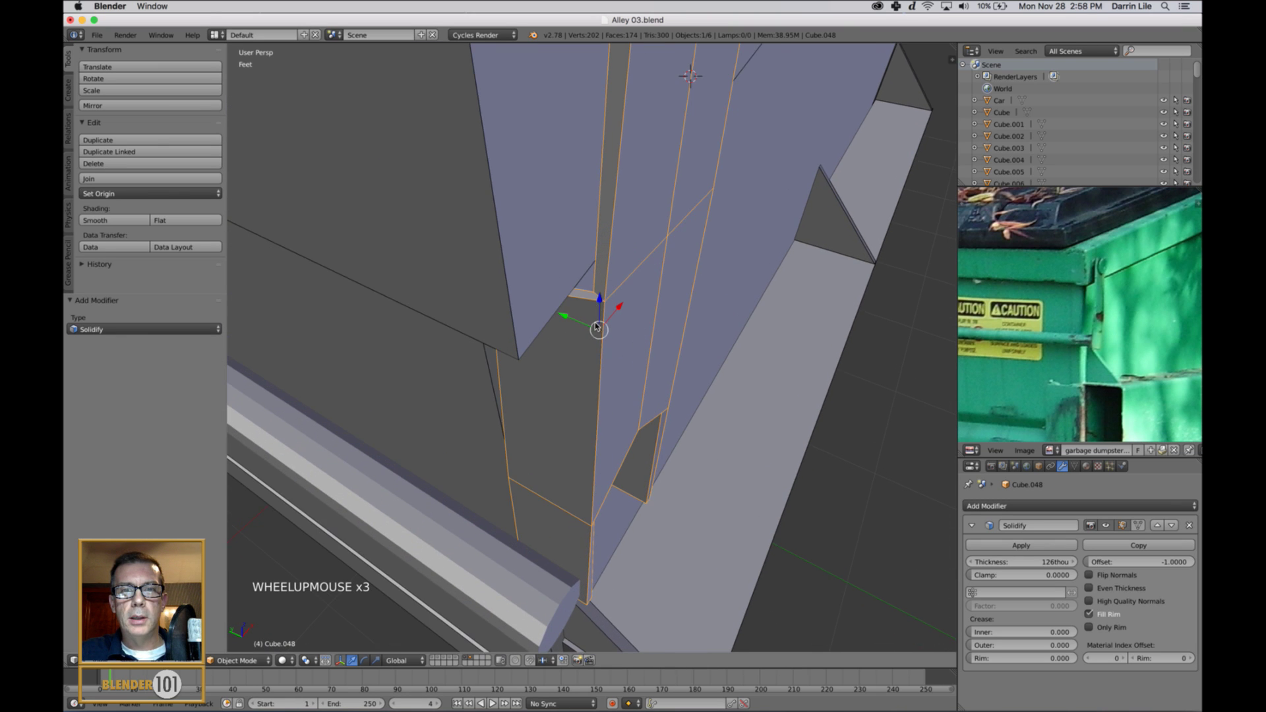
middle_drag(596, 304, 600, 339)
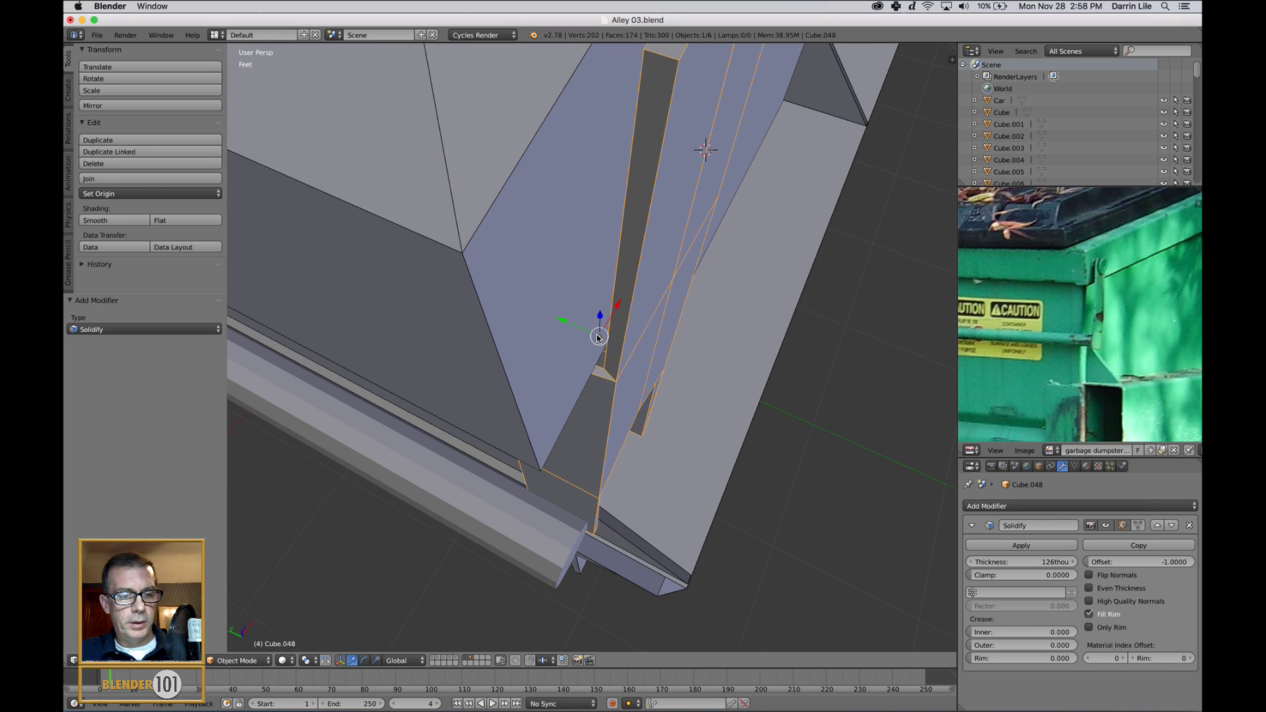
key(ctrl+Tab)
key(1)
key(ctrl+Tab)
key(Tab)
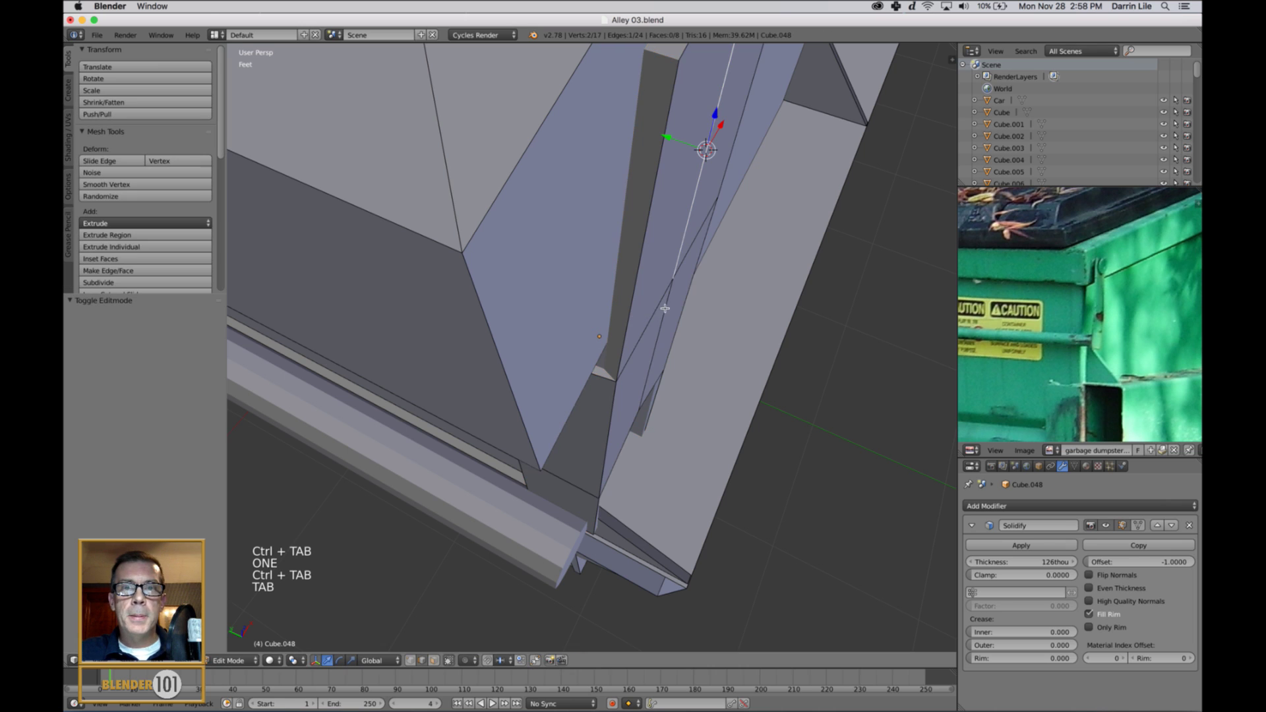
shift+middle_drag(705, 288, 602, 262)
scroll(689, 348, down, 2)
key(Tab)
scroll(669, 343, down, 1)
key(a)
scroll(729, 346, down, 2)
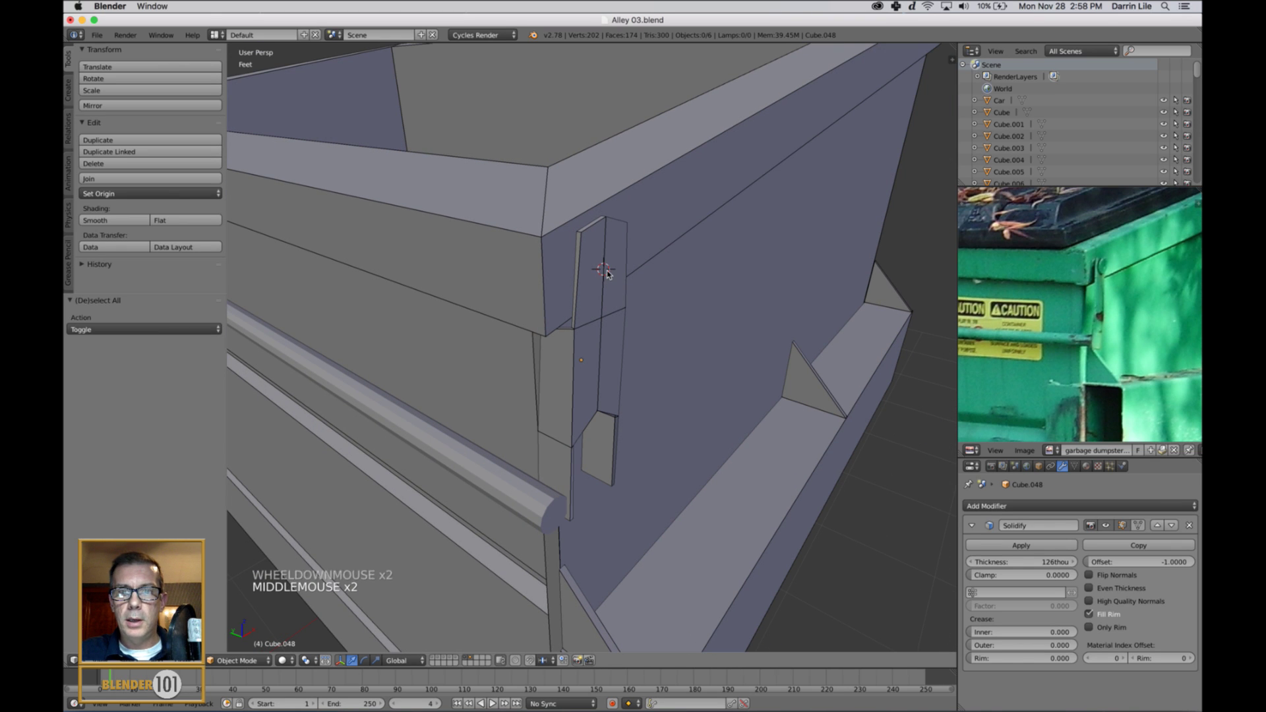
middle_drag(611, 273, 614, 275)
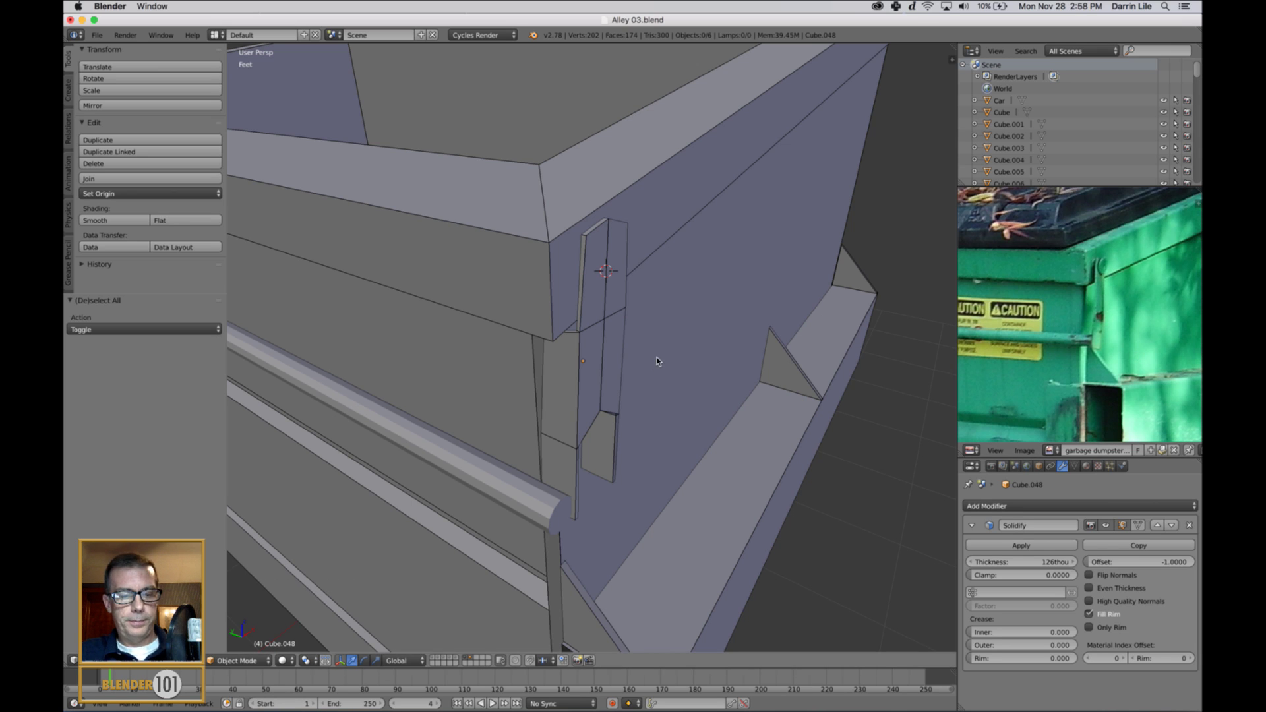
Add a 12-vertex cylinder mesh with a 1' radius and 2' depth at the 3D cursor on the bracket's upper part
key(shift+a)
mouse_move(657, 360)
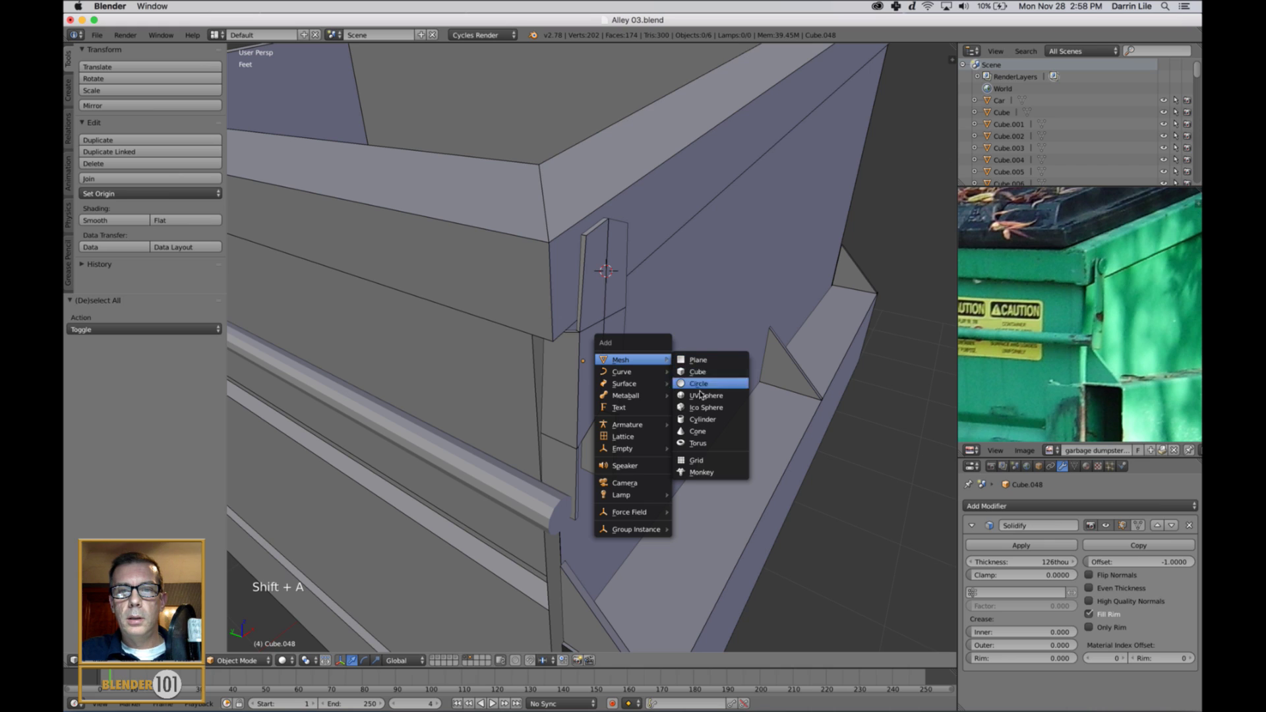
click(703, 420)
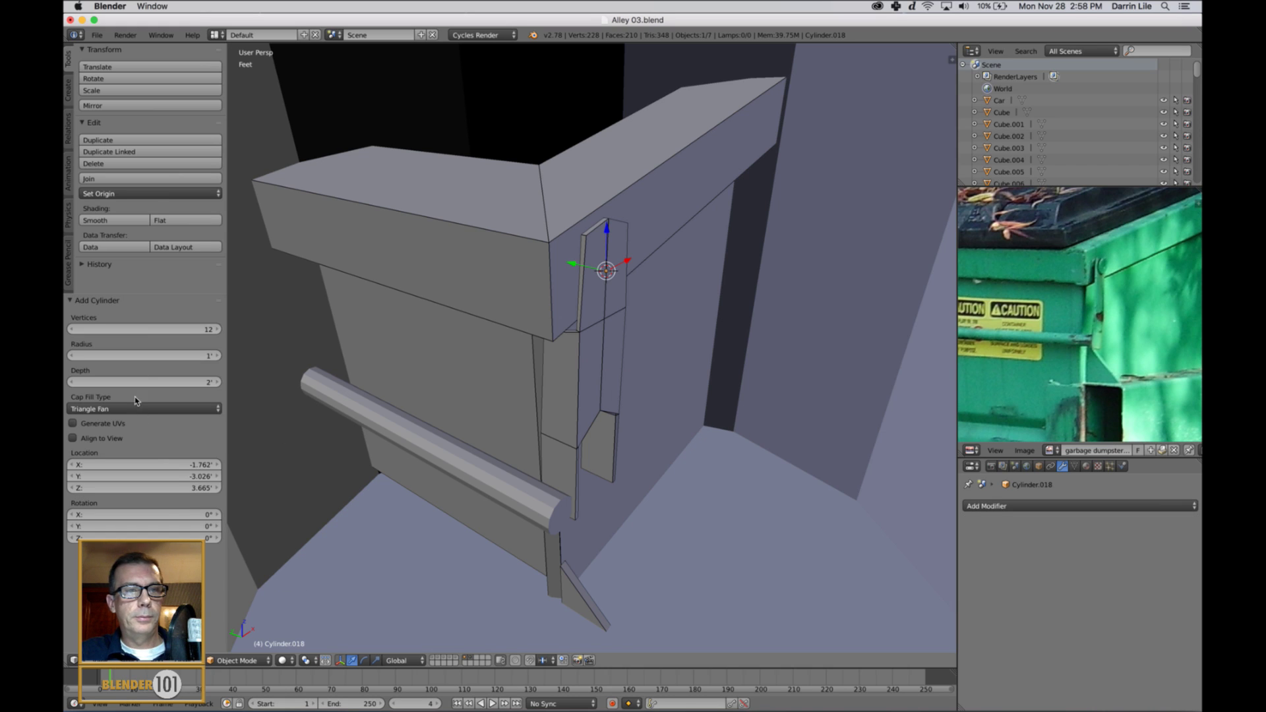
click(159, 331)
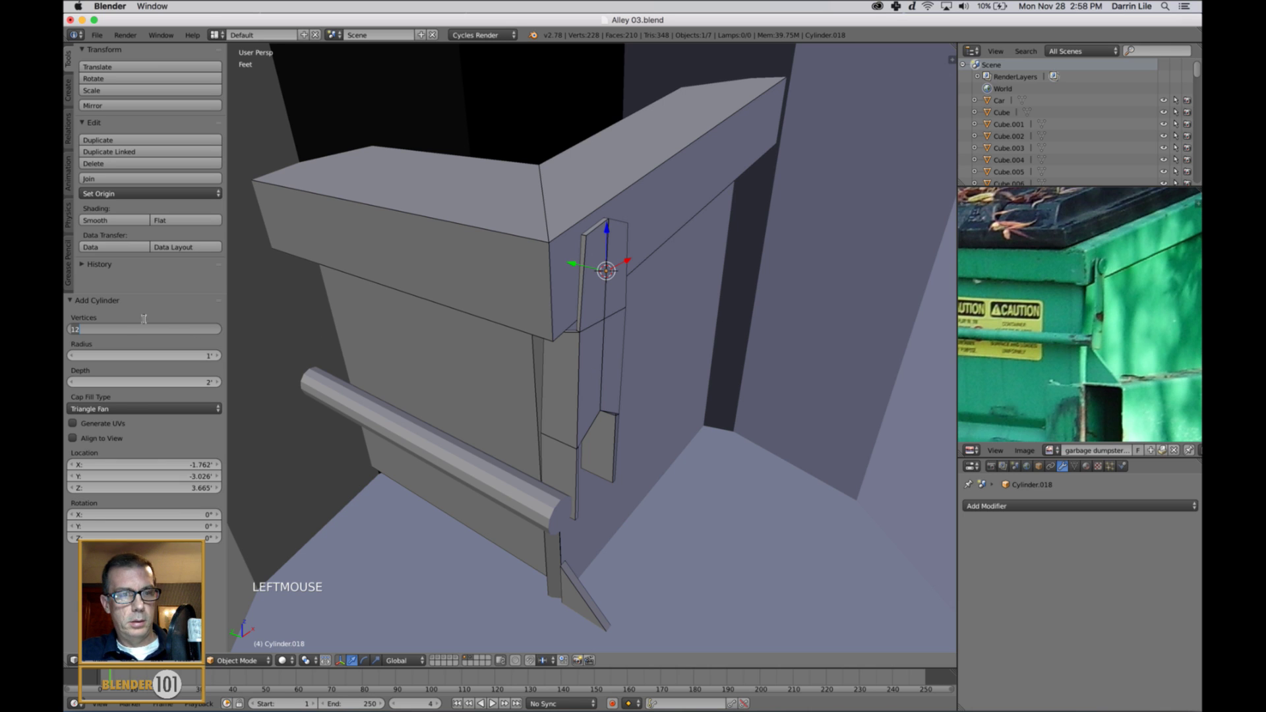
key(Tab)
key(Tab)
key(Return)
Rotate the new cylinder 90° about the X axis so its round face points outward from the dumpster's side
scroll(692, 389, down, 8)
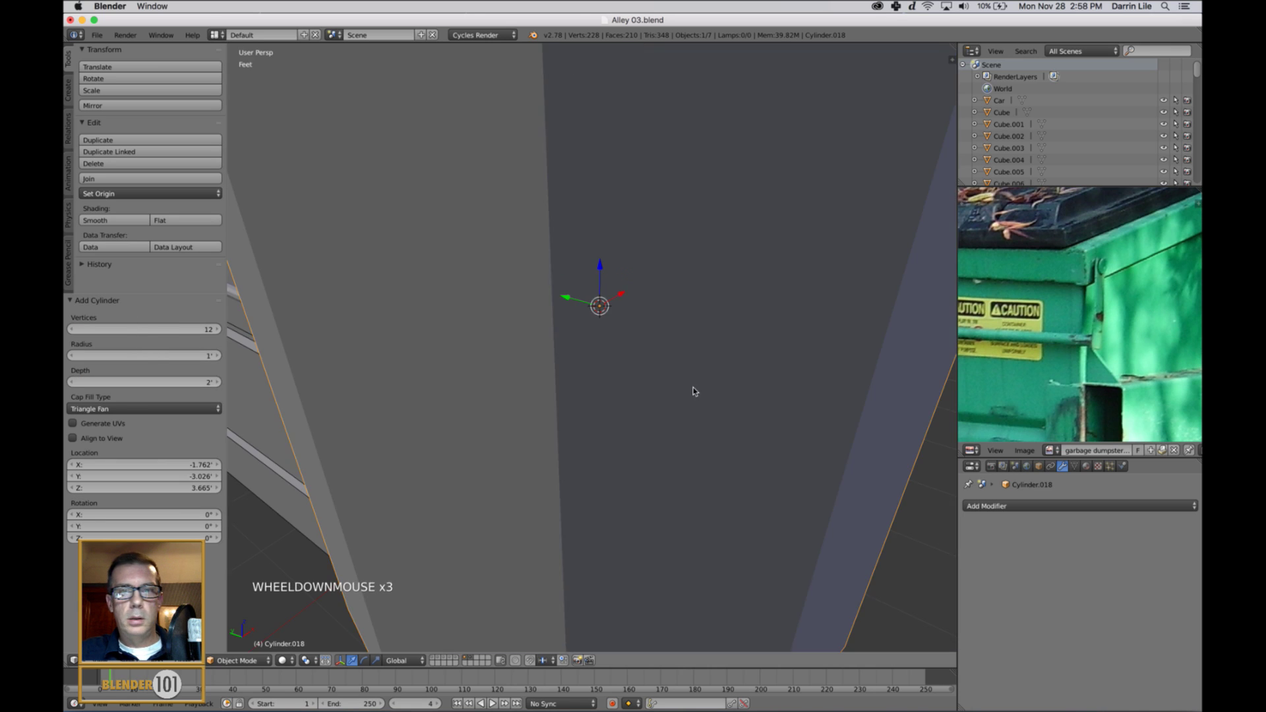
key(r)
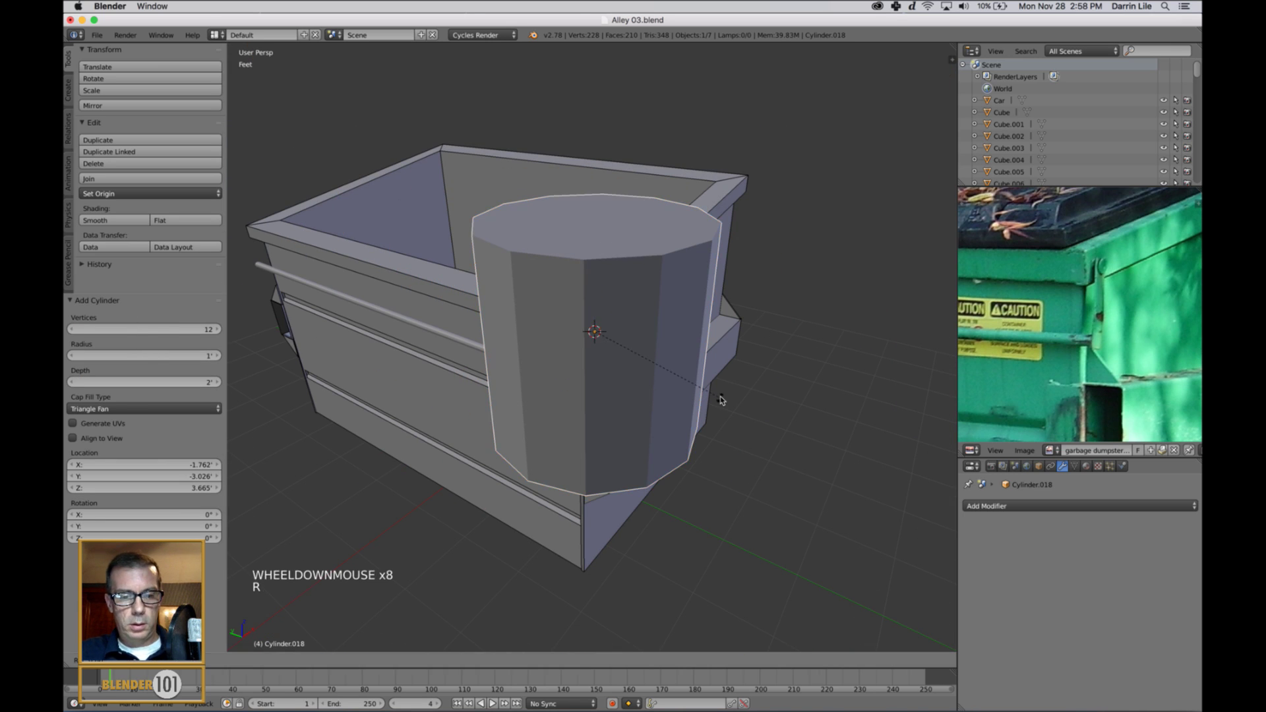
key(x)
key(9)
key(0)
key(Return)
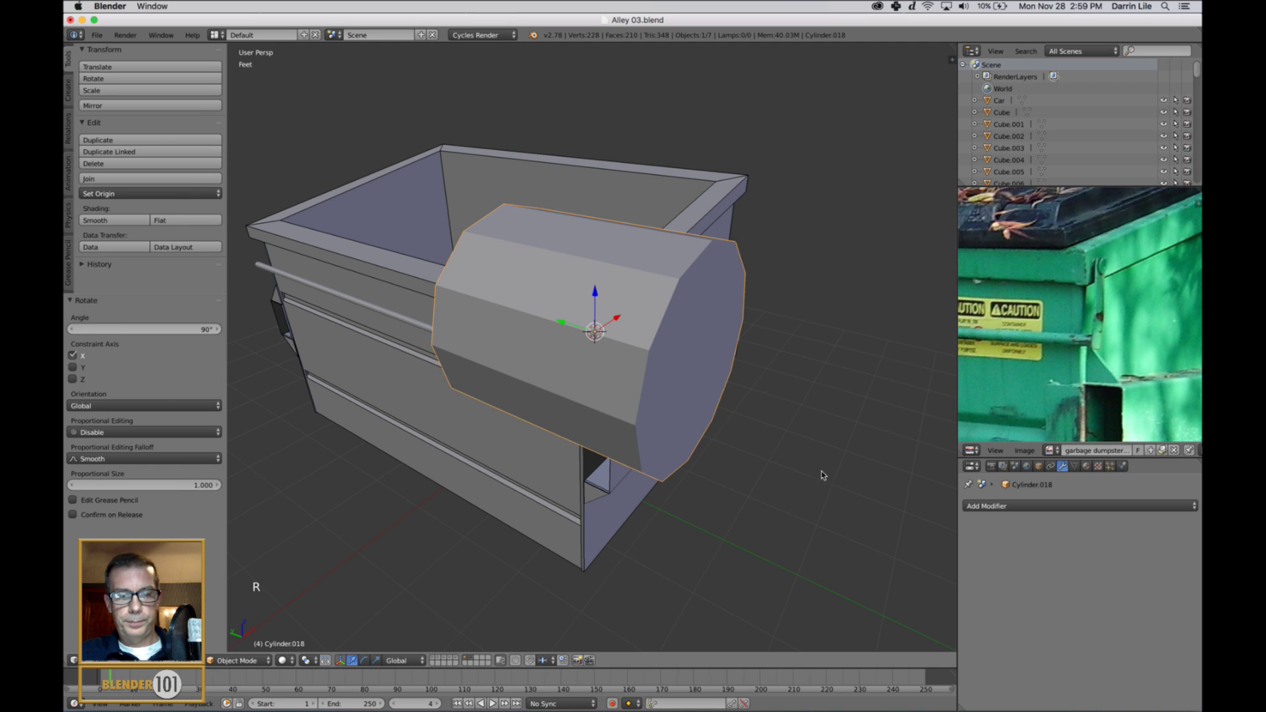
Scale the cylinder down uniformly by a factor of about 0.067 so it fits the bracket's upper plate
key(s)
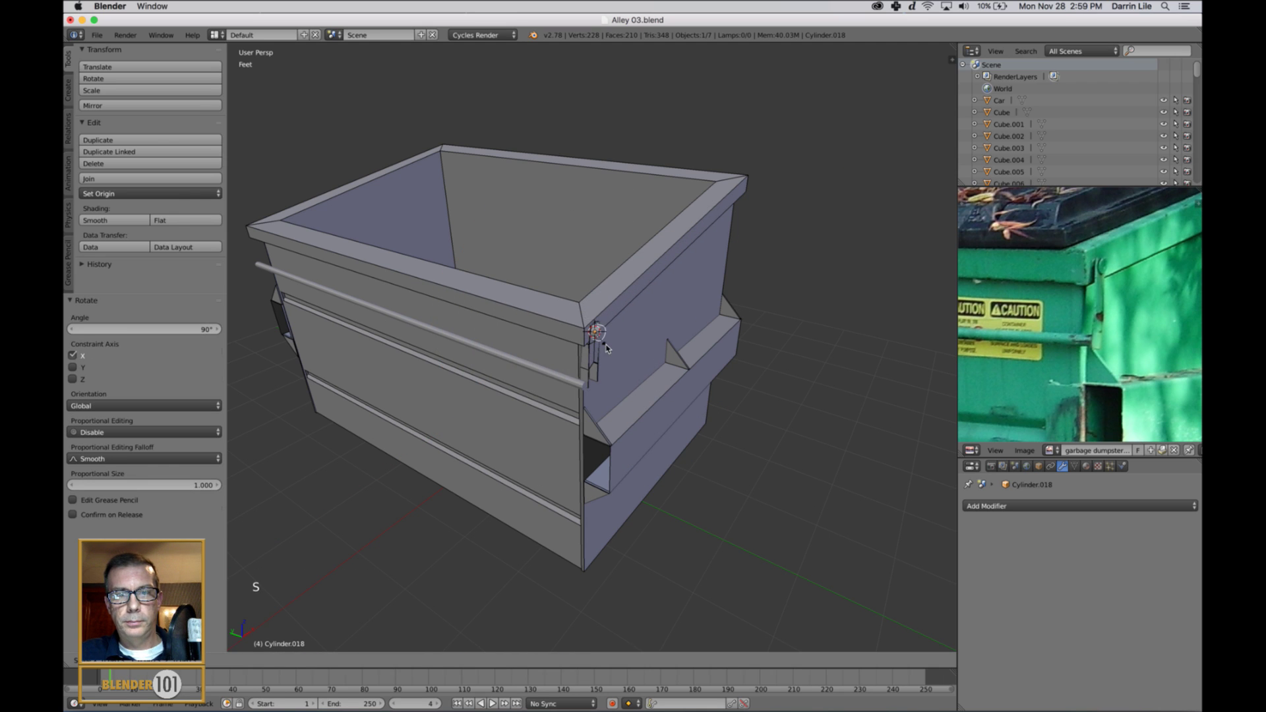
click(619, 356)
scroll(623, 354, up, 4)
key(KP_Decimal)
scroll(633, 363, down, 6)
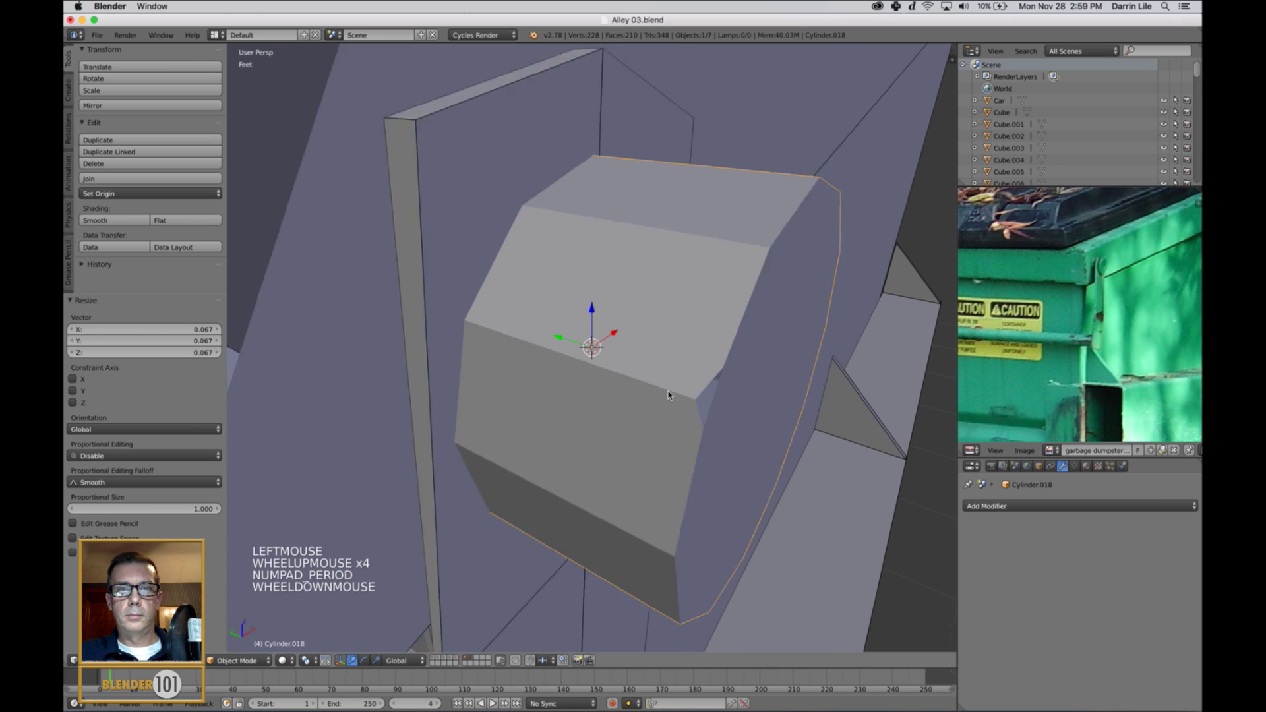
Flatten the cylinder along Y into a thin disc and move it about 114 thou along negative Y
middle_drag(650, 389, 727, 411)
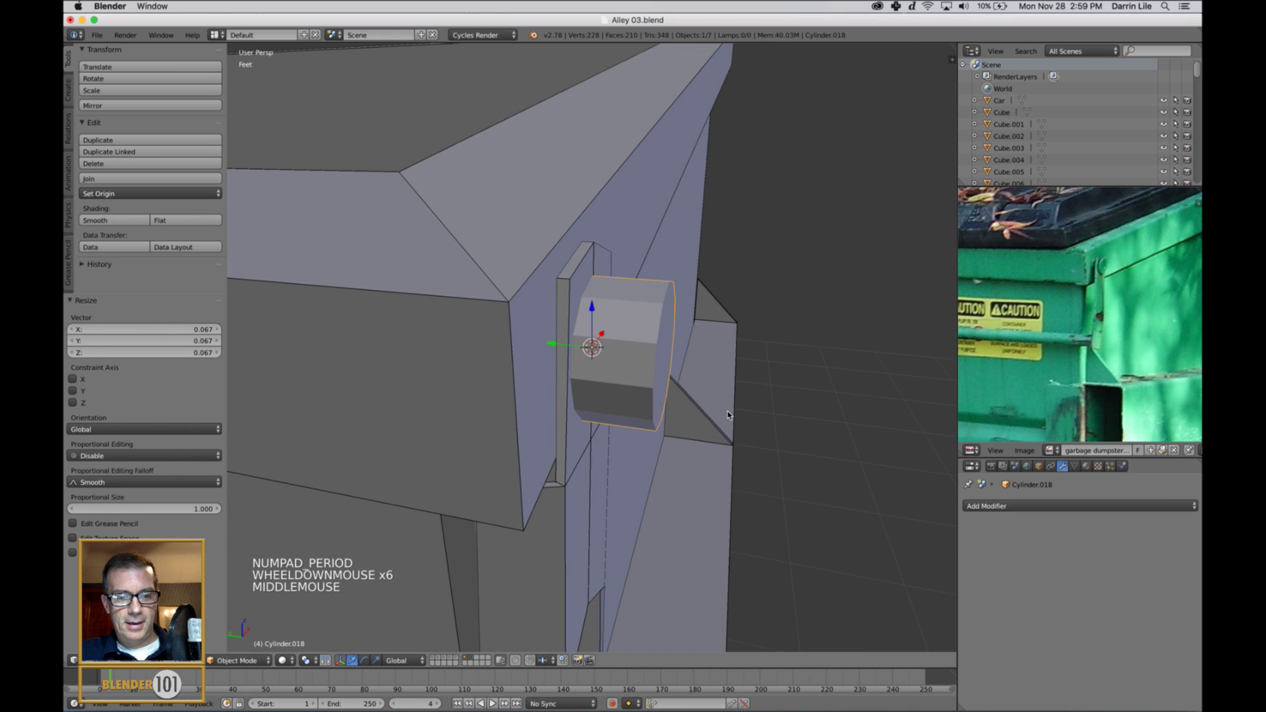
key(s)
key(y)
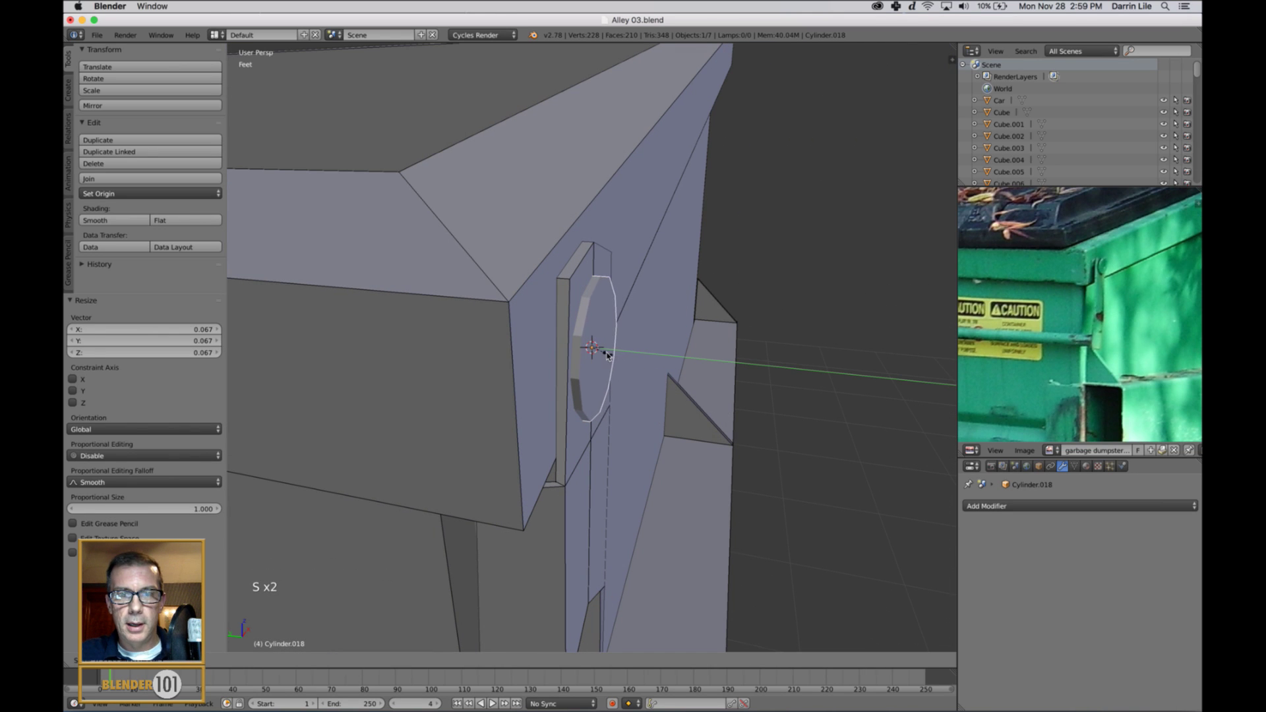
click(607, 350)
drag(555, 344, 582, 375)
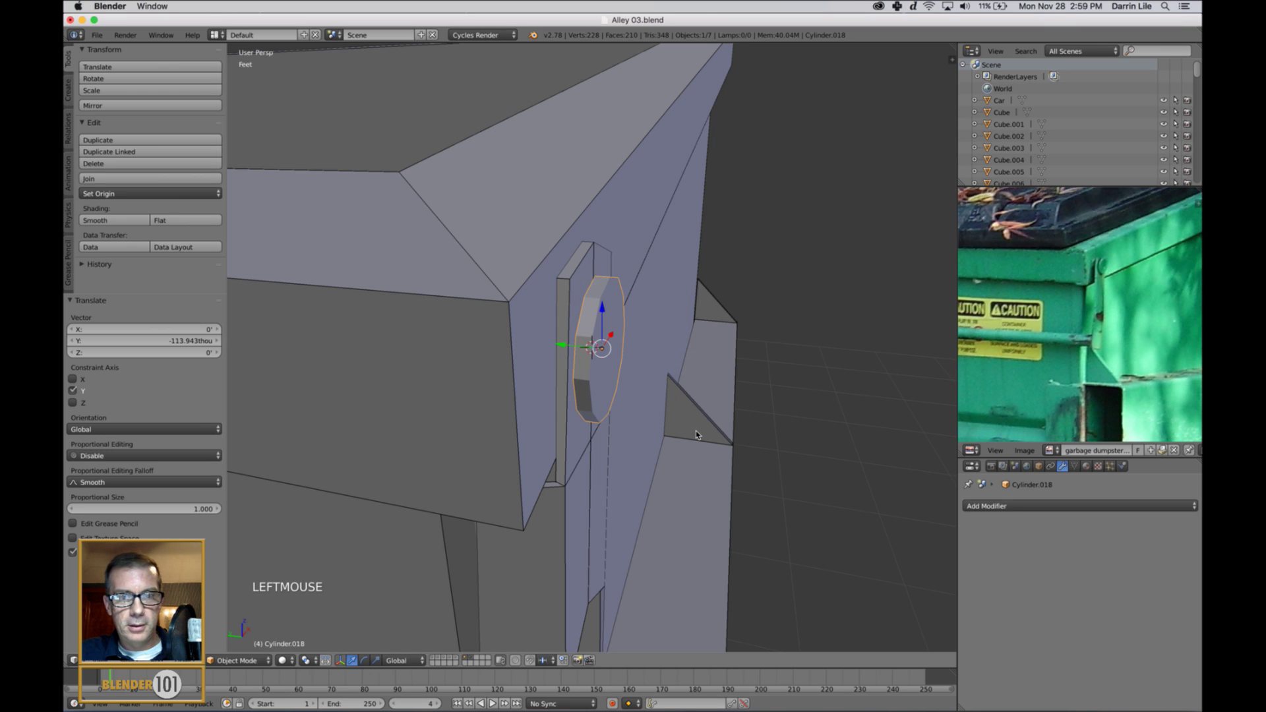
Scale the disc by about 0.967 and raise it along Z toward the upper end of the bracket
key(s)
key(s)
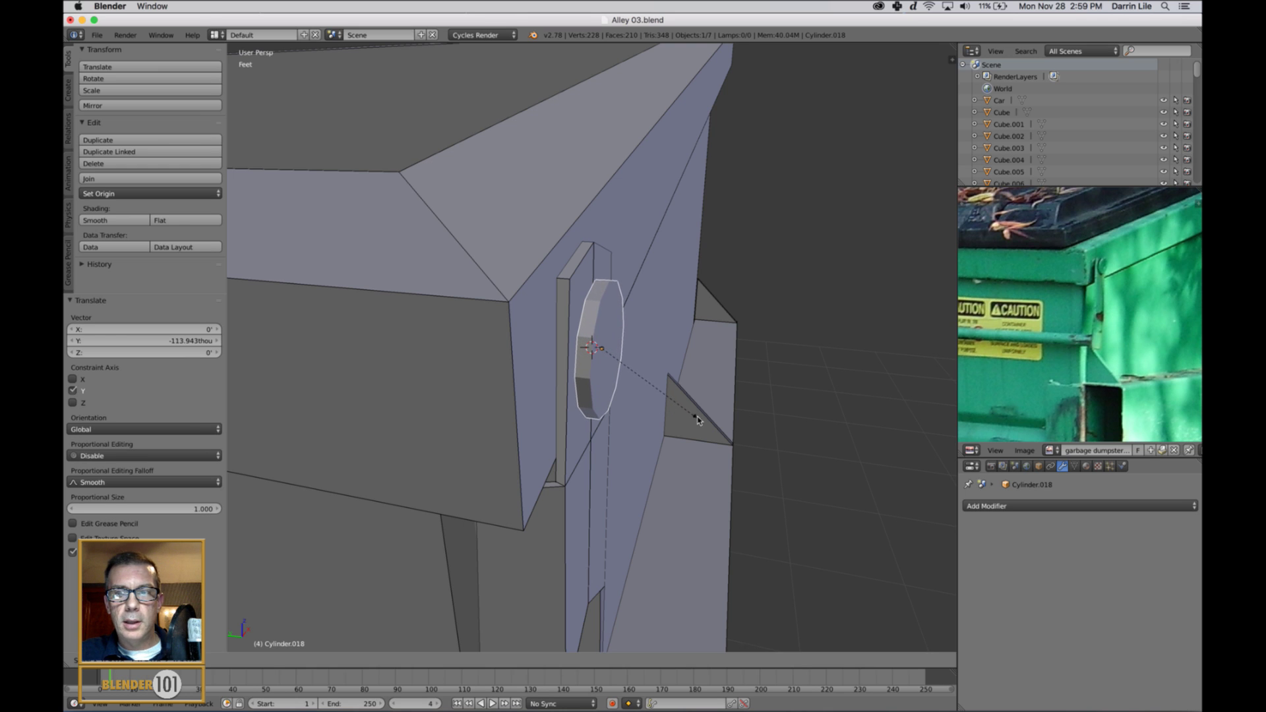
click(699, 416)
middle_drag(698, 417, 596, 307)
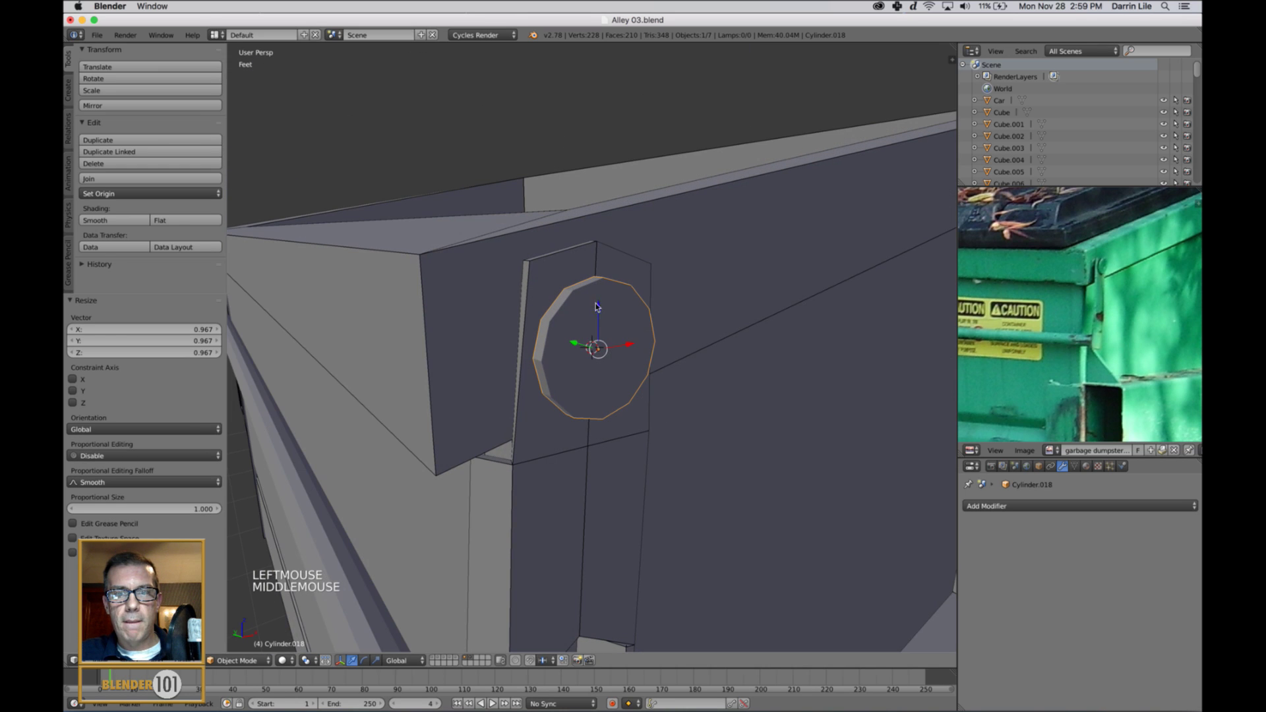
drag(596, 314, 597, 280)
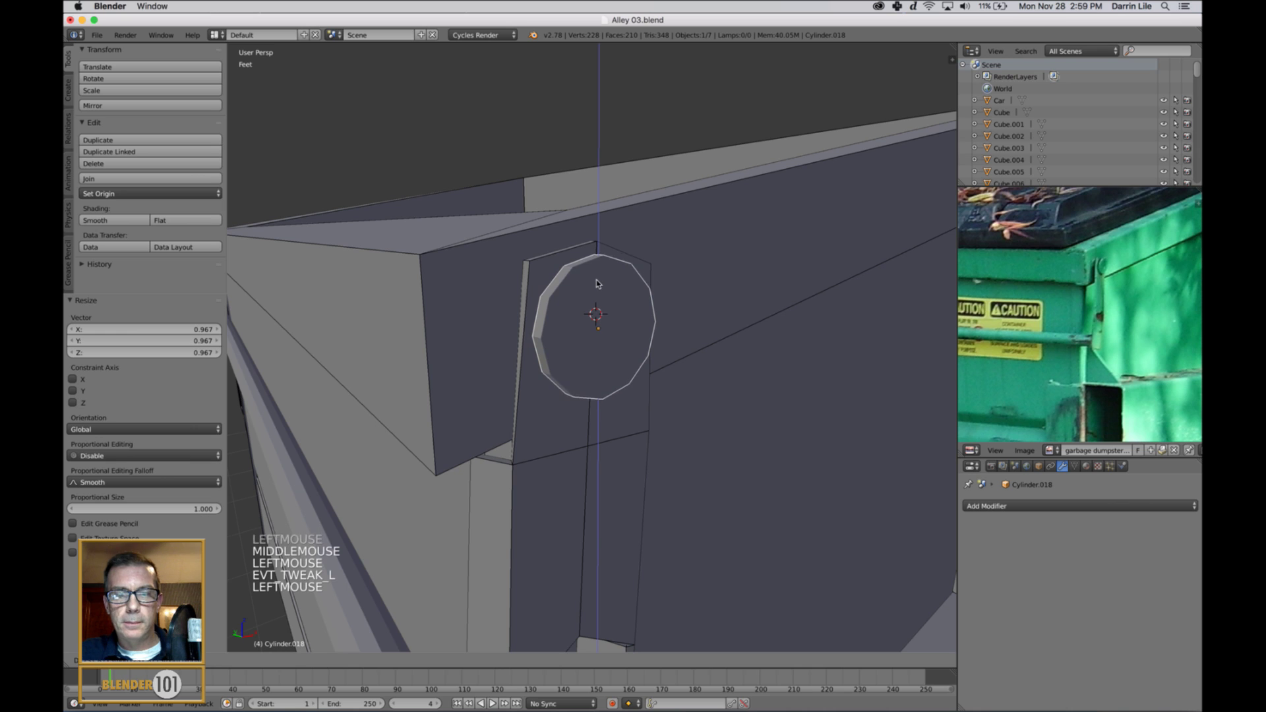
Deselect the disc and reset the 3D cursor to the scene origin with the whole dumpster in view
key(a)
key(Tab)
scroll(702, 386, down, 5)
key(Tab)
scroll(701, 382, down, 5)
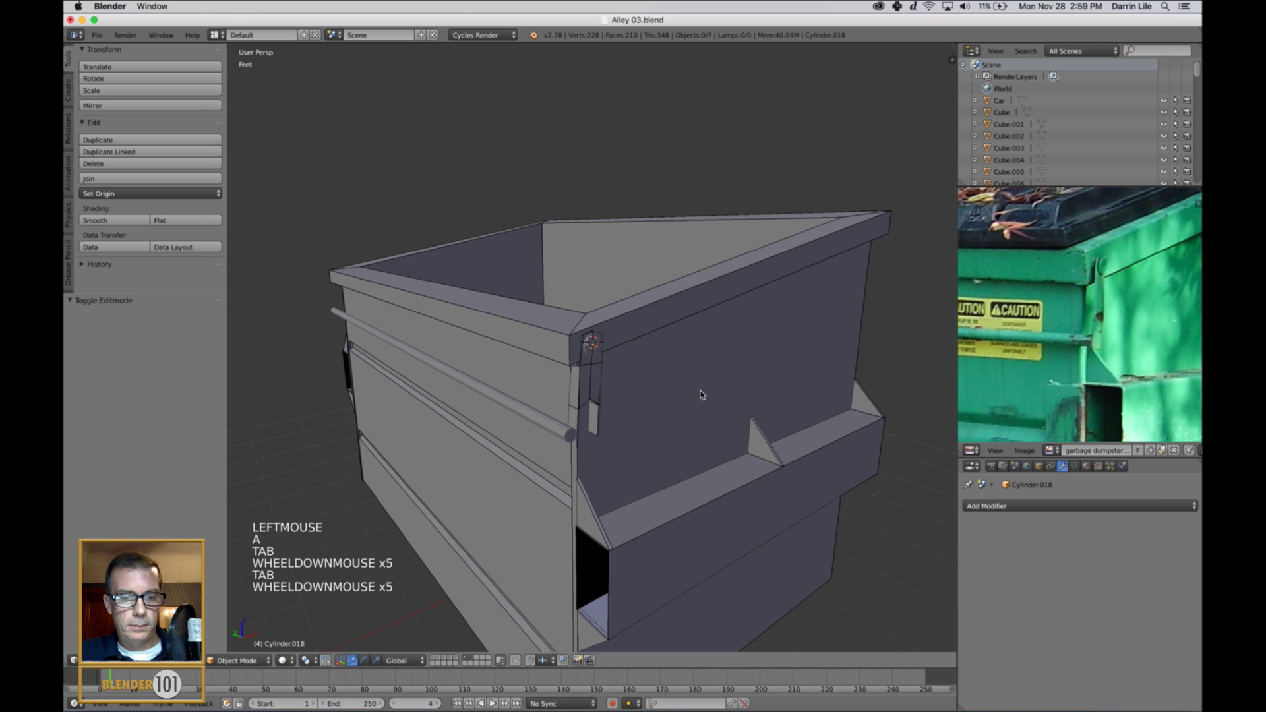
key(a)
key(shift+c)
key(a)
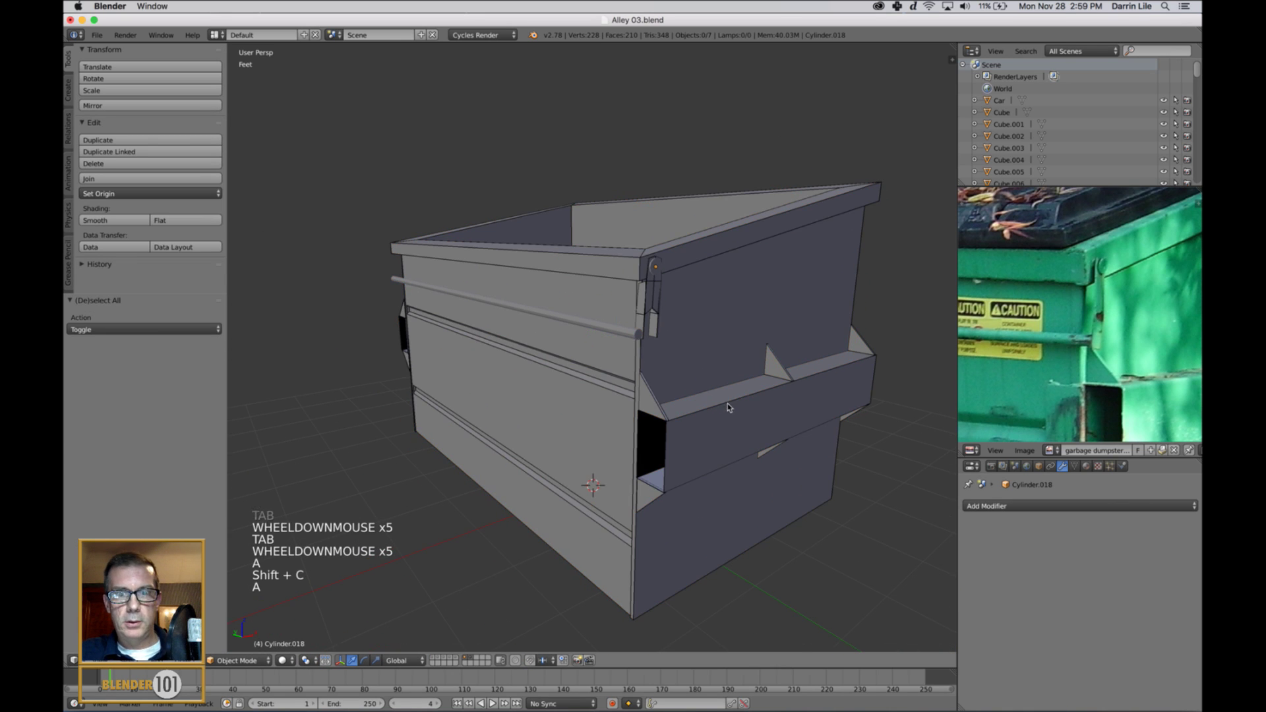
middle_drag(727, 404, 723, 310)
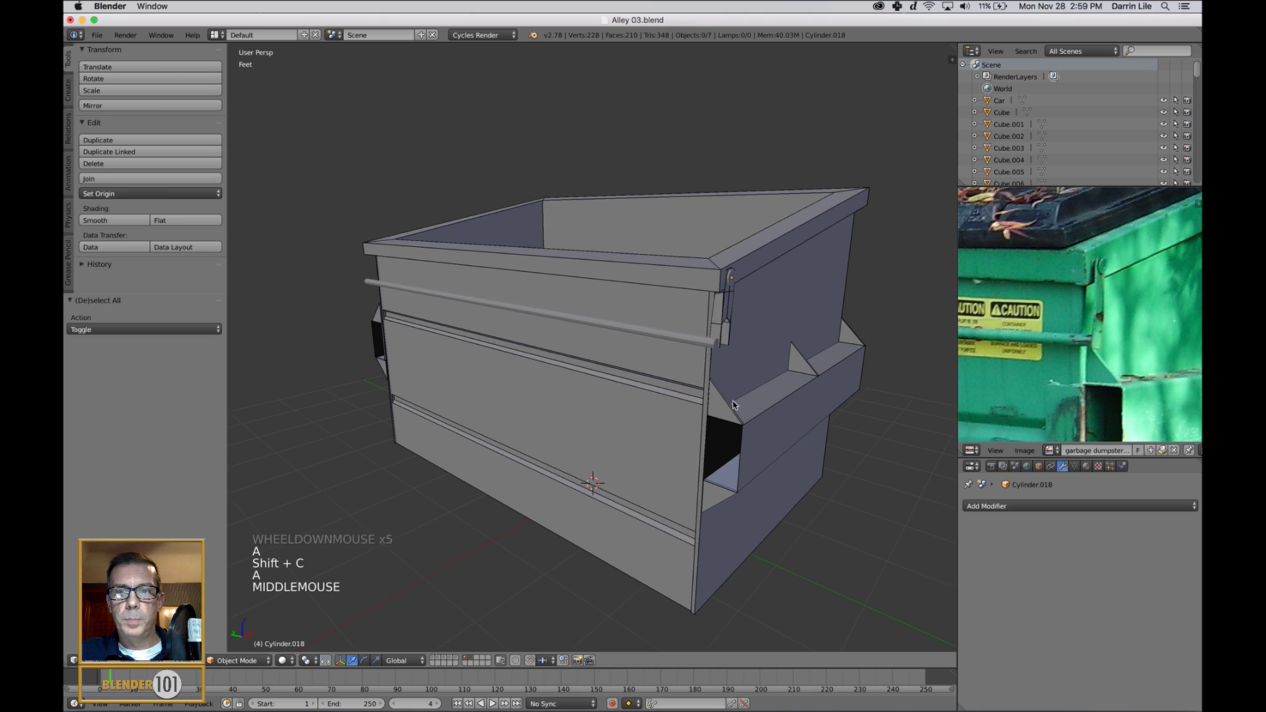
Disable the Wire and Draw All Edges display options for the bracket part and deselect it
right_click(728, 307)
click(1038, 466)
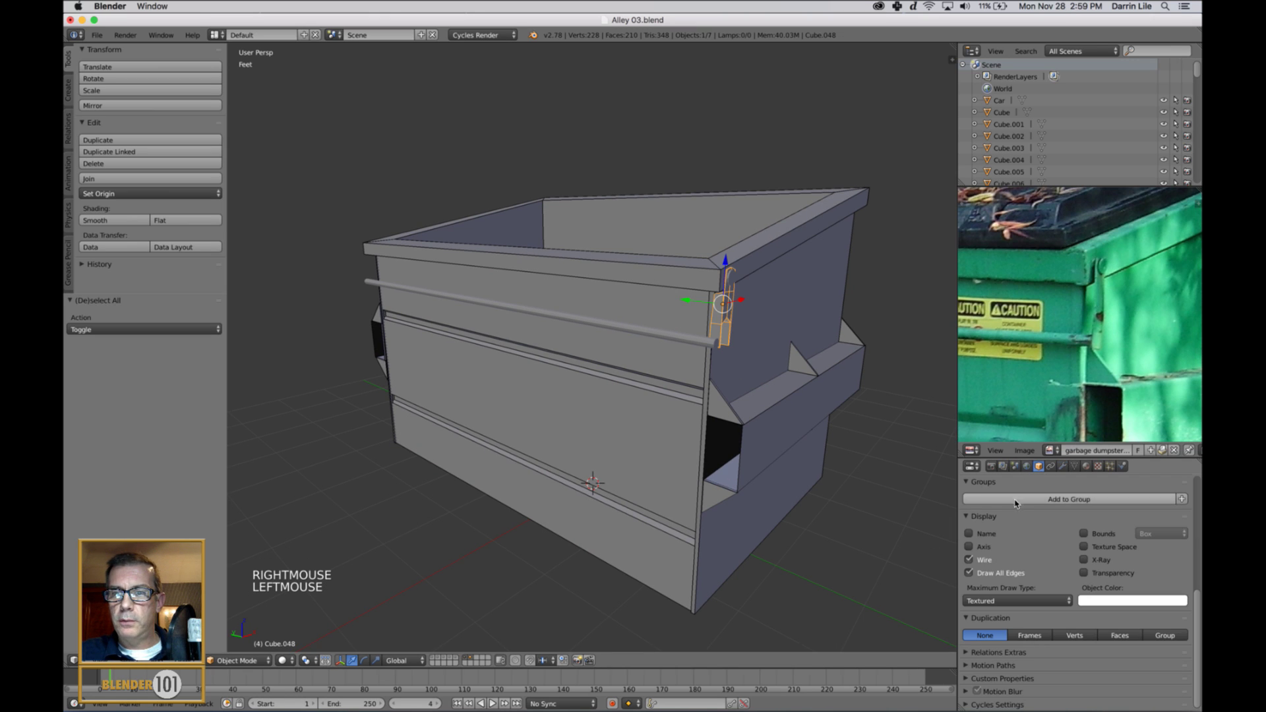
click(979, 559)
click(979, 573)
scroll(831, 422, down, 4)
key(a)
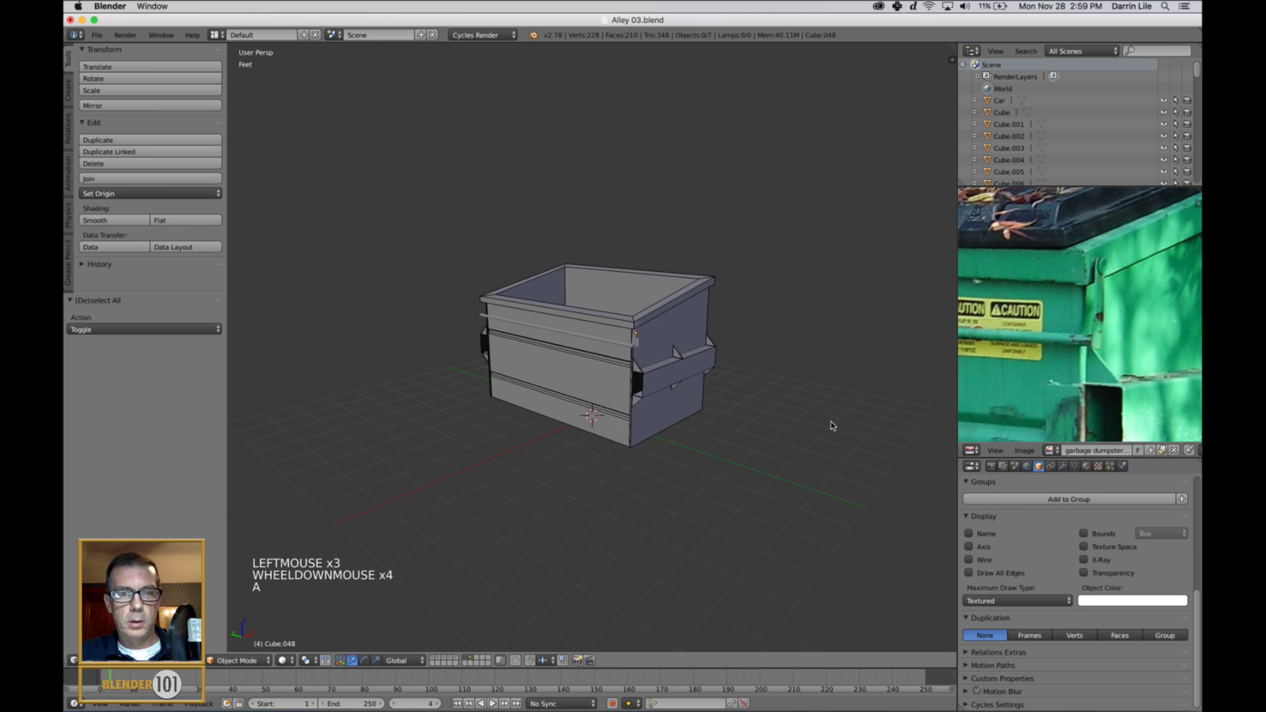
Apply smooth shading to the round disc on the bracket's upper end
scroll(831, 421, up, 4)
mouse_move(831, 413)
middle_down()
mouse_move(844, 410)
mouse_move(820, 410)
mouse_move(843, 407)
middle_up()
scroll(869, 333, up, 2)
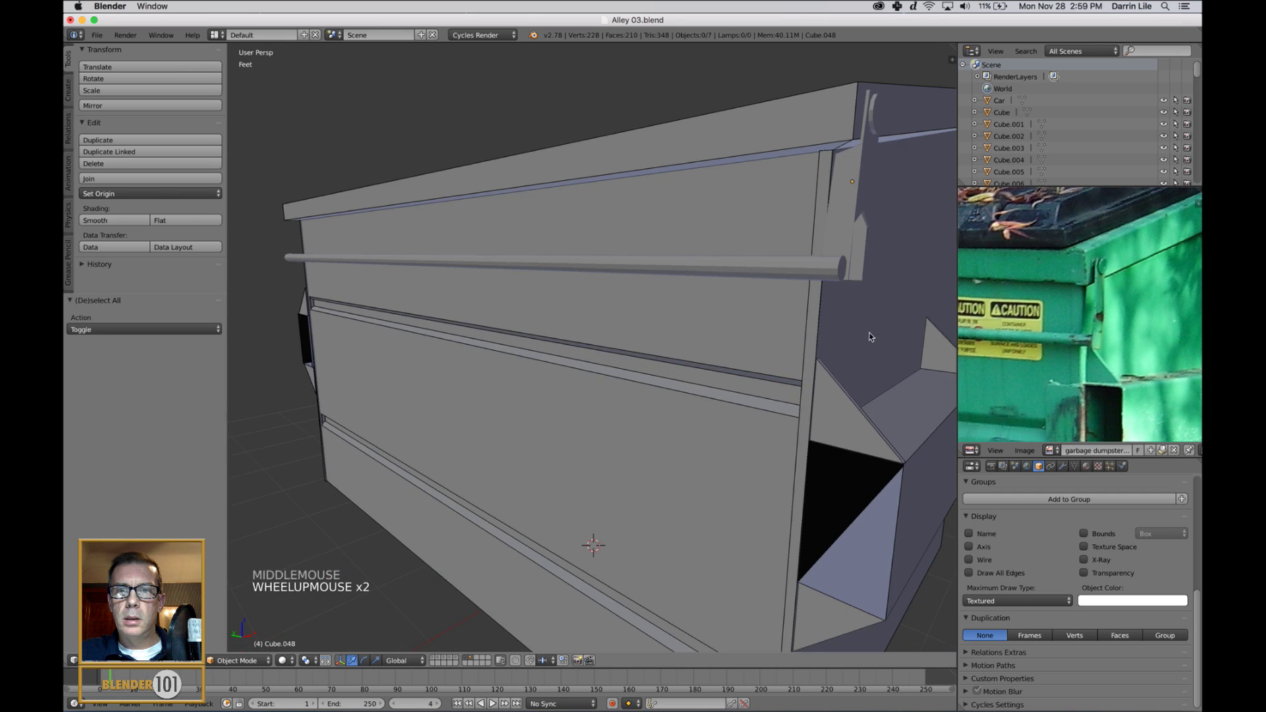
shift+middle_drag(869, 337, 808, 344)
right_click(703, 250)
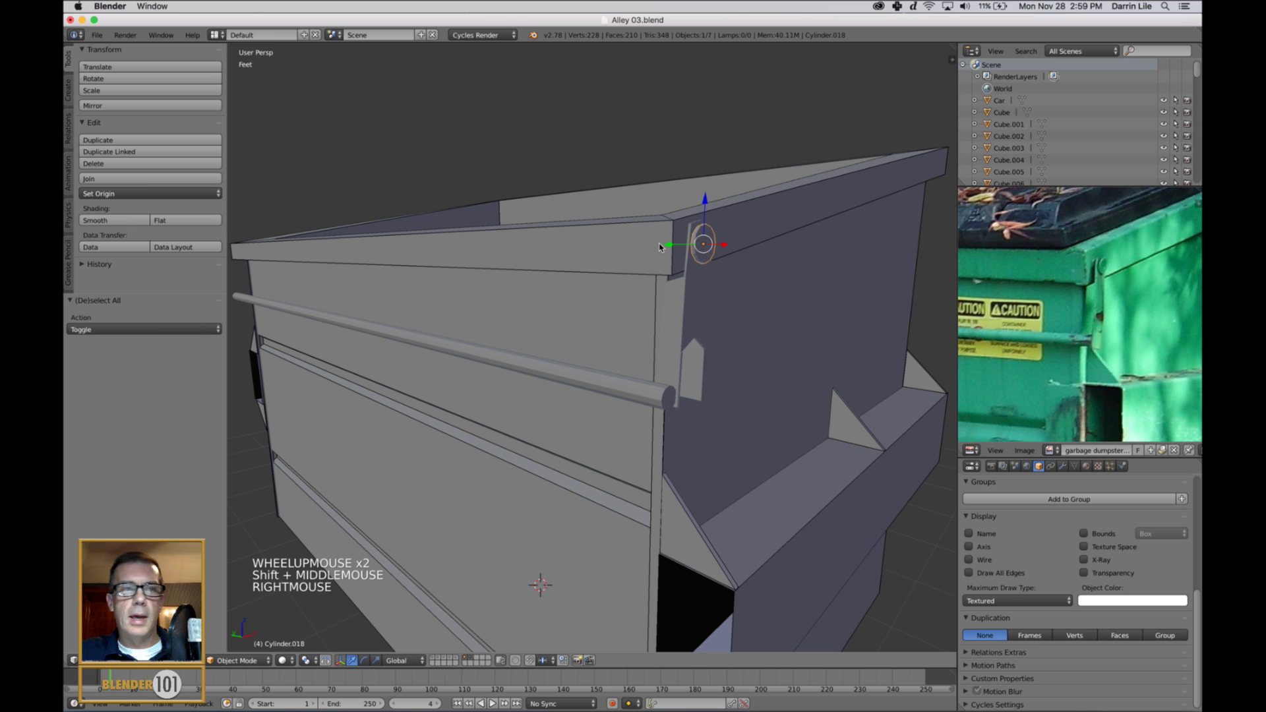
click(114, 220)
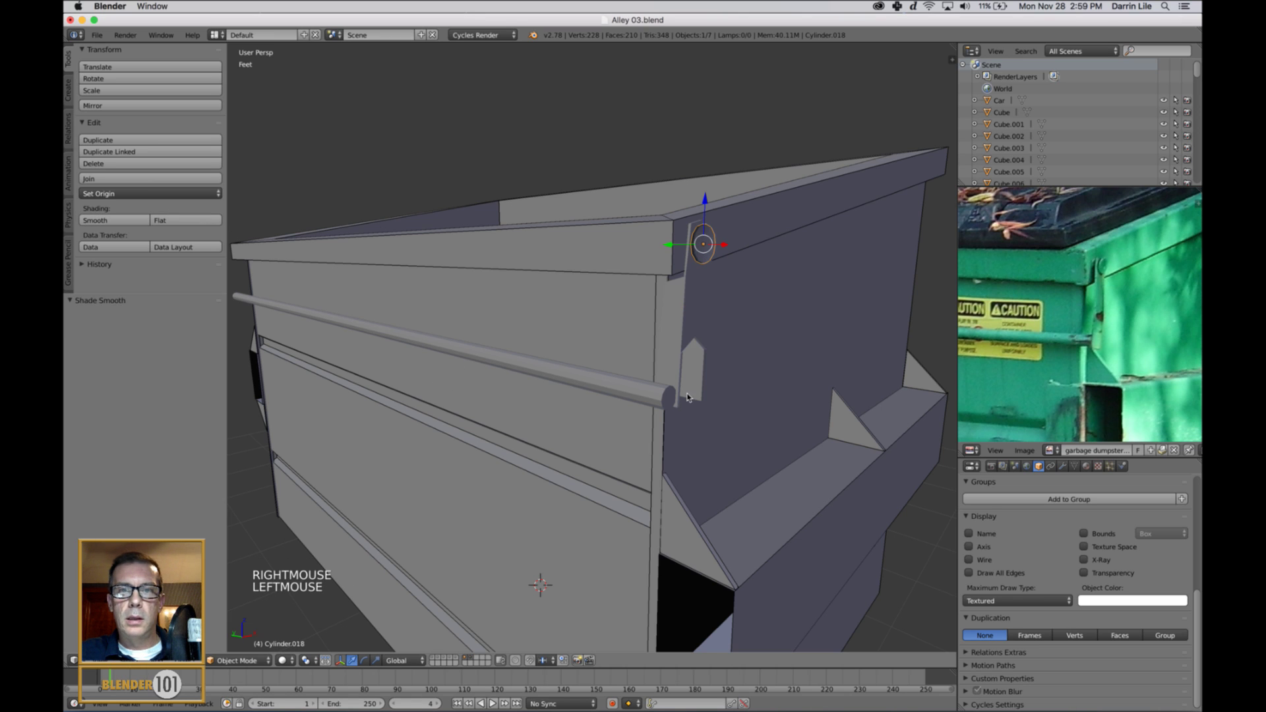
Examine the finished bracket and disc at the dumpster's corner against the reference photo
key(a)
key(a)
key(a)
key(a)
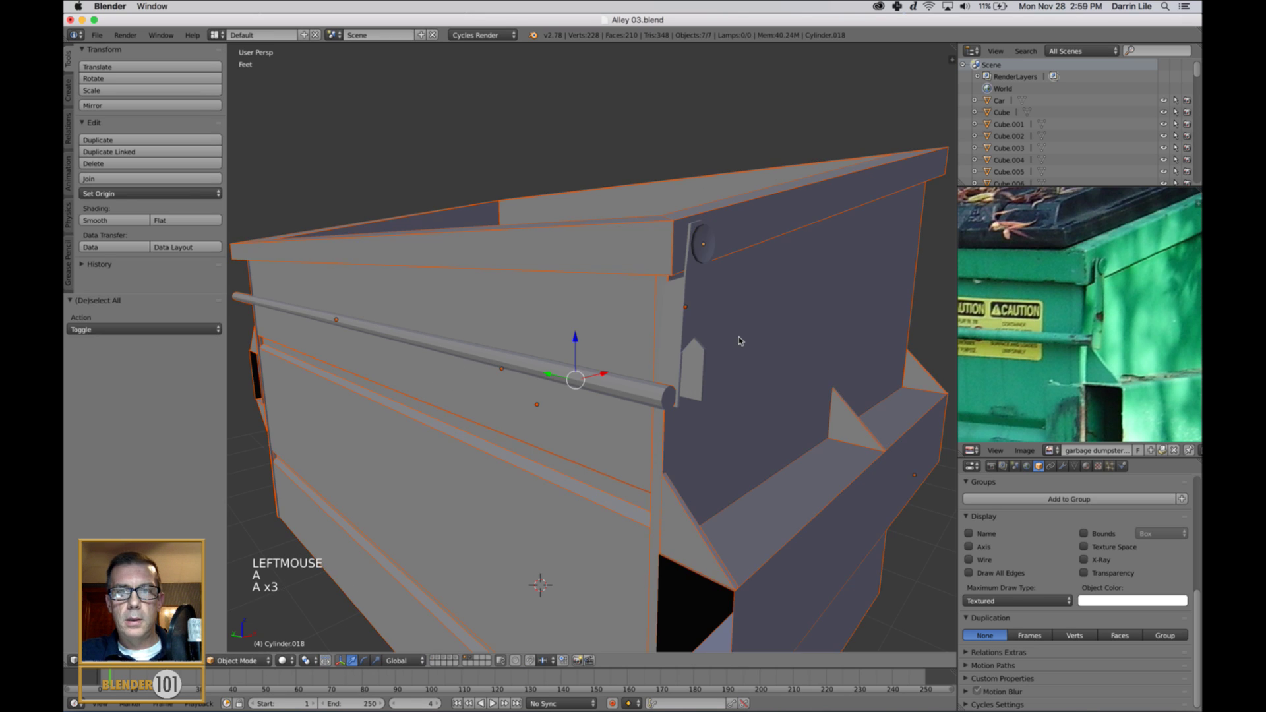
scroll(739, 338, down, 4)
key(a)
middle_drag(739, 337, 777, 364)
scroll(758, 353, up, 4)
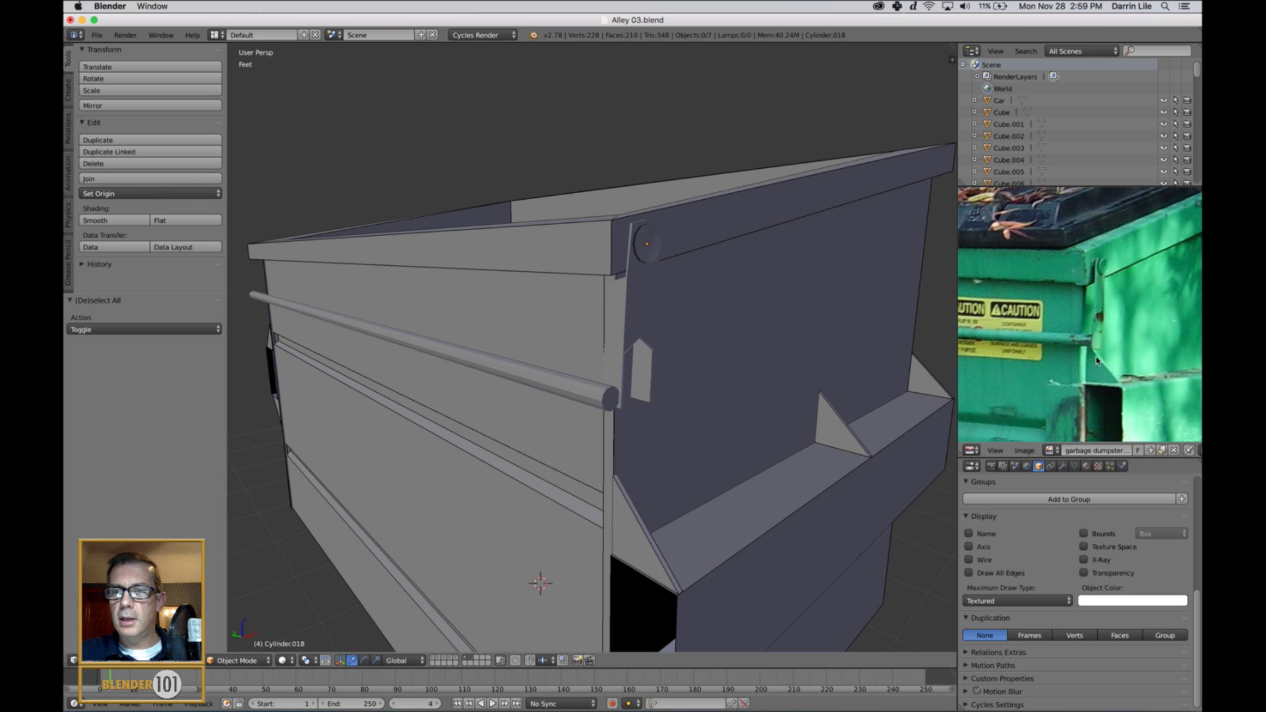
Stretch the long horizontal bar along Y by a factor of about 1.003
middle_drag(799, 423, 767, 398)
right_click(783, 371)
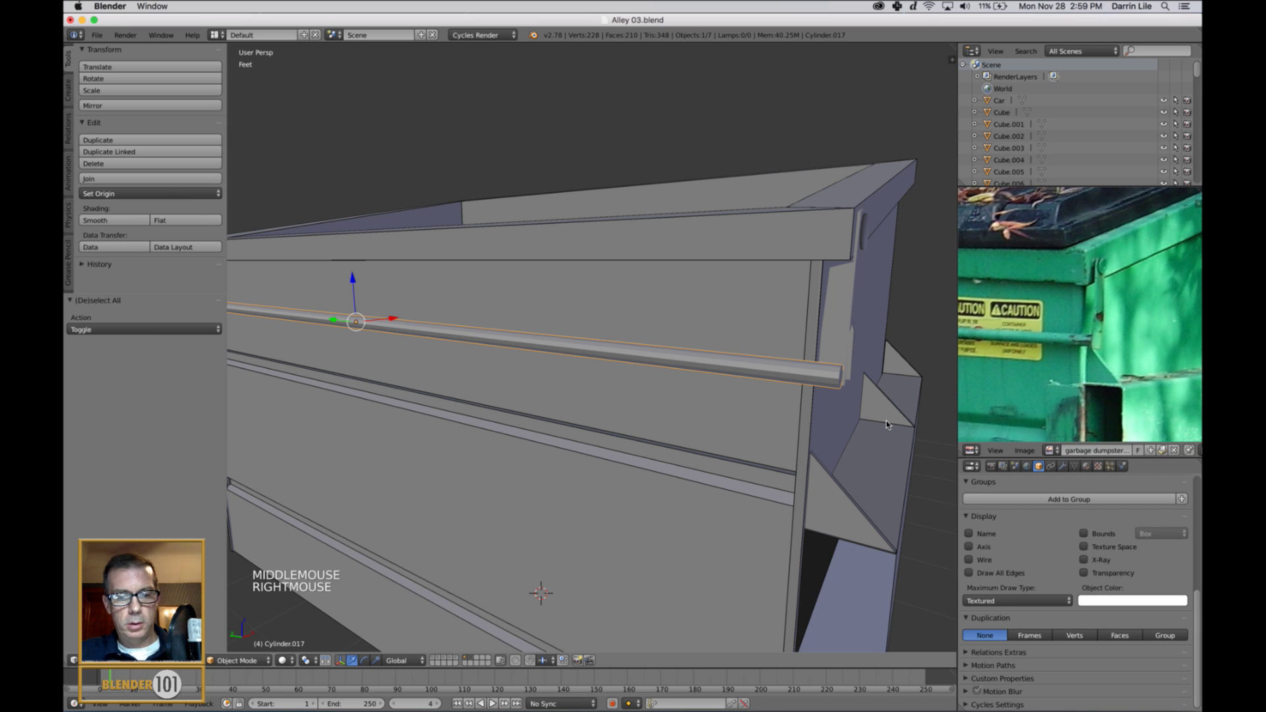
key(s)
key(s)
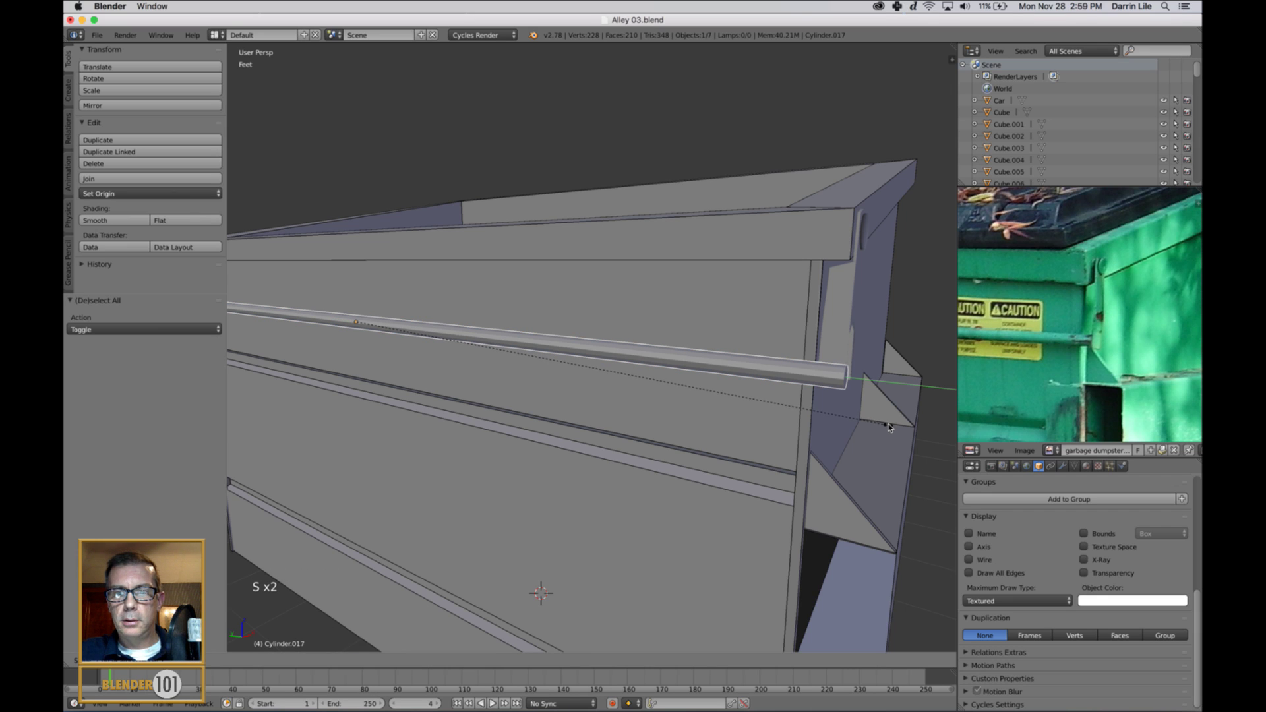
click(888, 425)
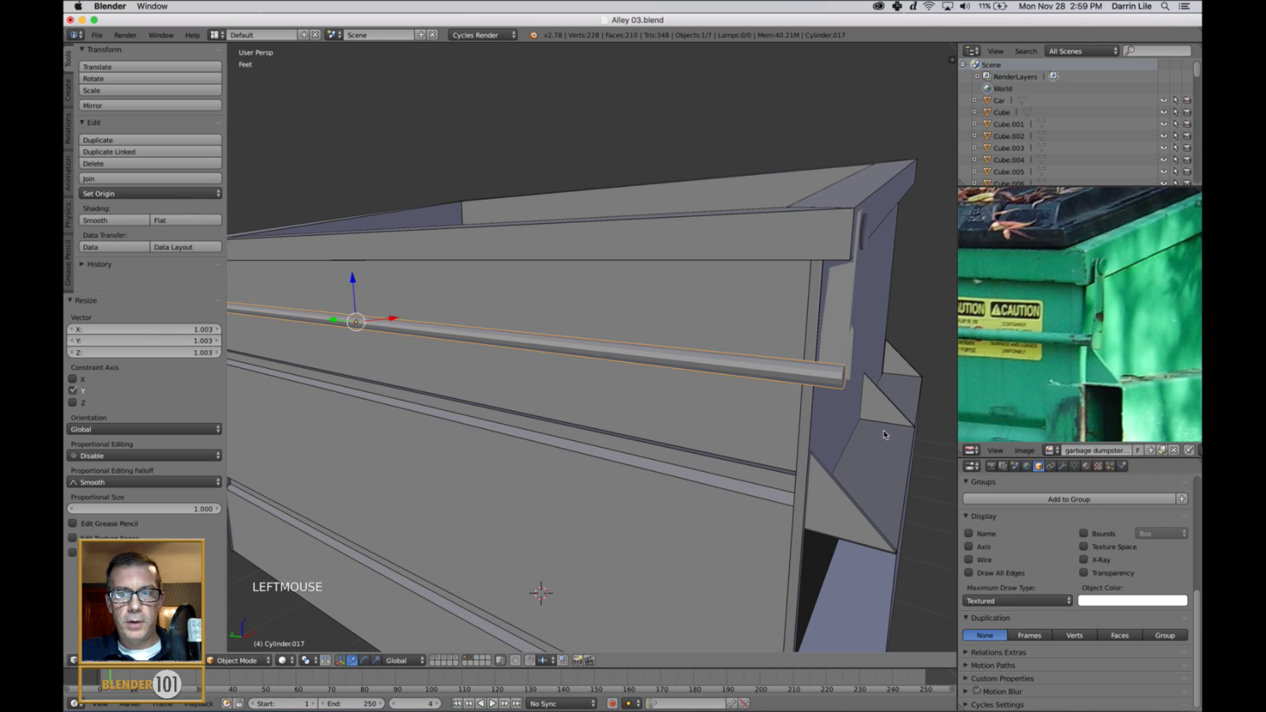
Select all dumpster parts, enable the Wire and Draw All Edges display options, and clear the selection
scroll(857, 434, down, 3)
key(a)
scroll(857, 433, up, 3)
scroll(847, 432, down, 4)
middle_drag(837, 429, 824, 426)
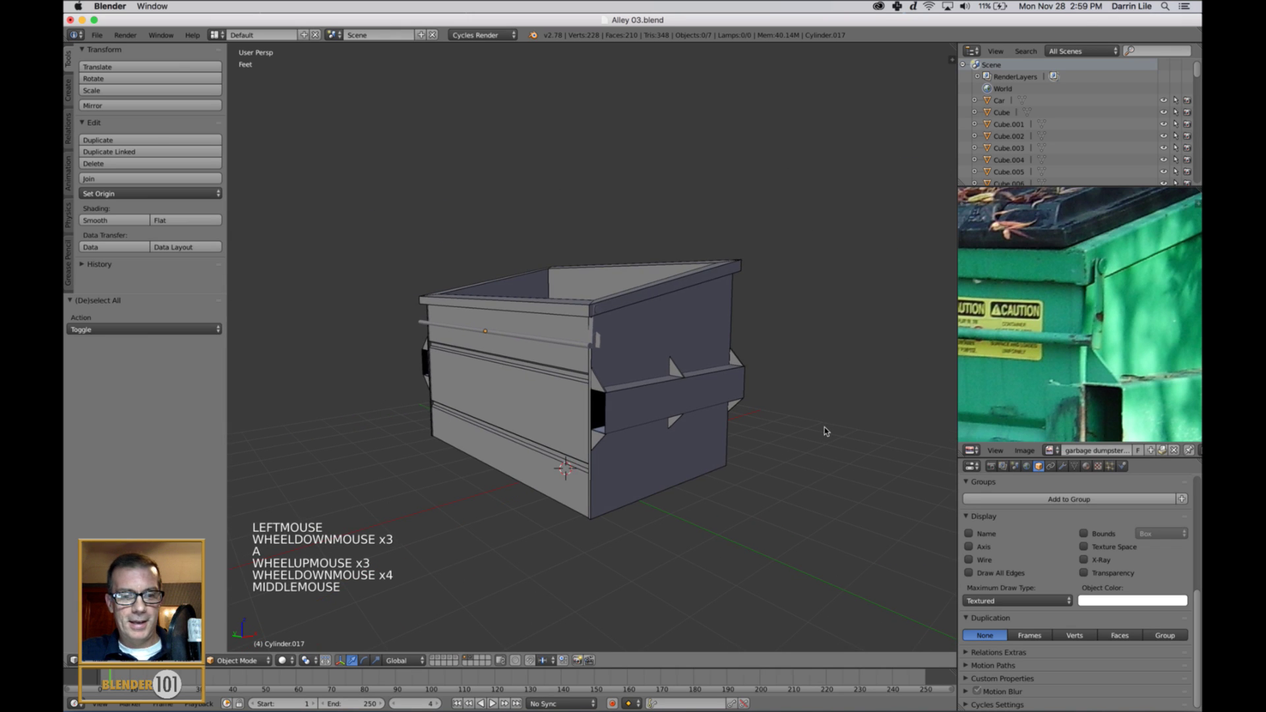
key(a)
key(a)
key(a)
key(a)
click(969, 559)
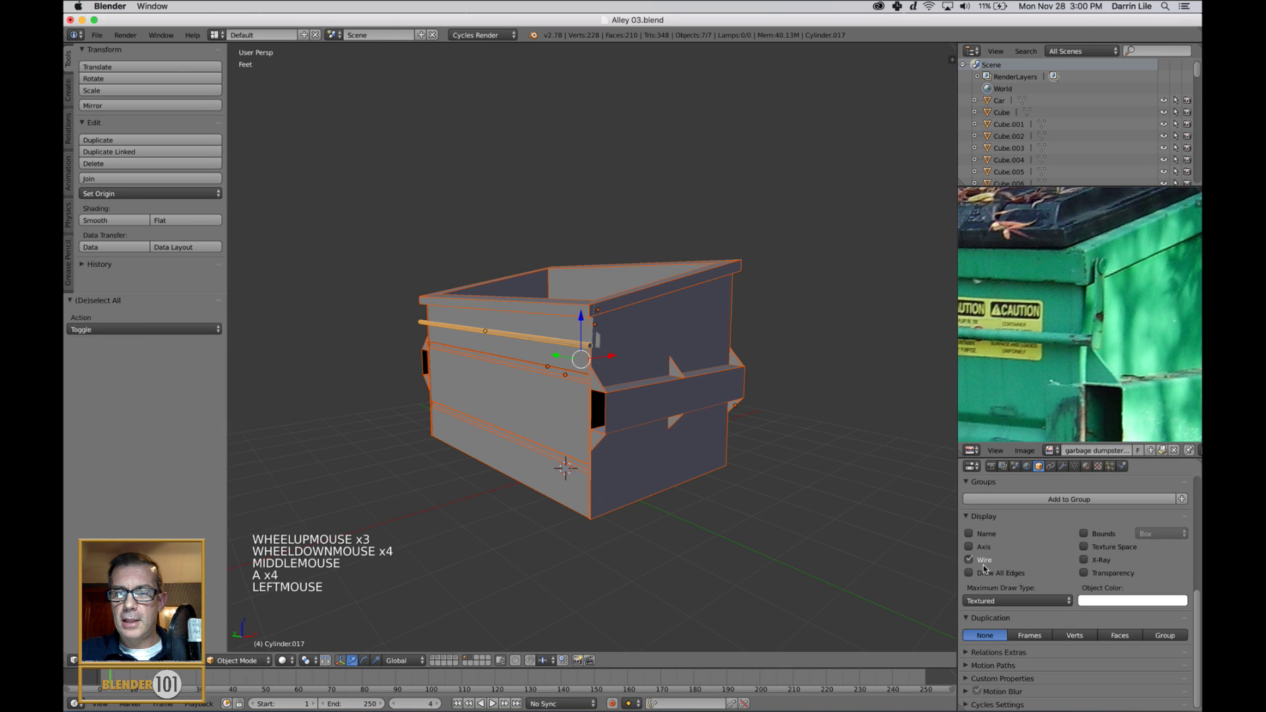
click(973, 572)
key(a)
Apply the Draw All Edges display option to all selected dumpster parts at once and deselect them
mouse_move(788, 525)
middle_down()
mouse_move(802, 525)
mouse_move(789, 534)
middle_up()
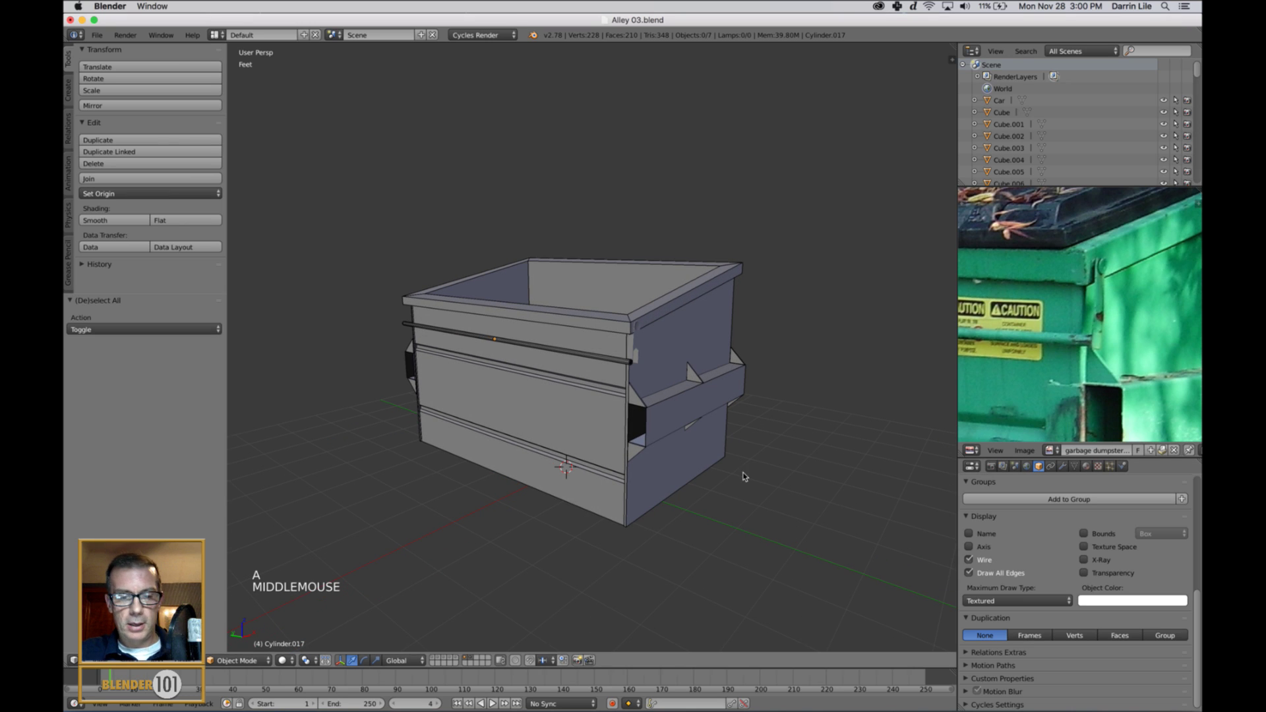
key(a)
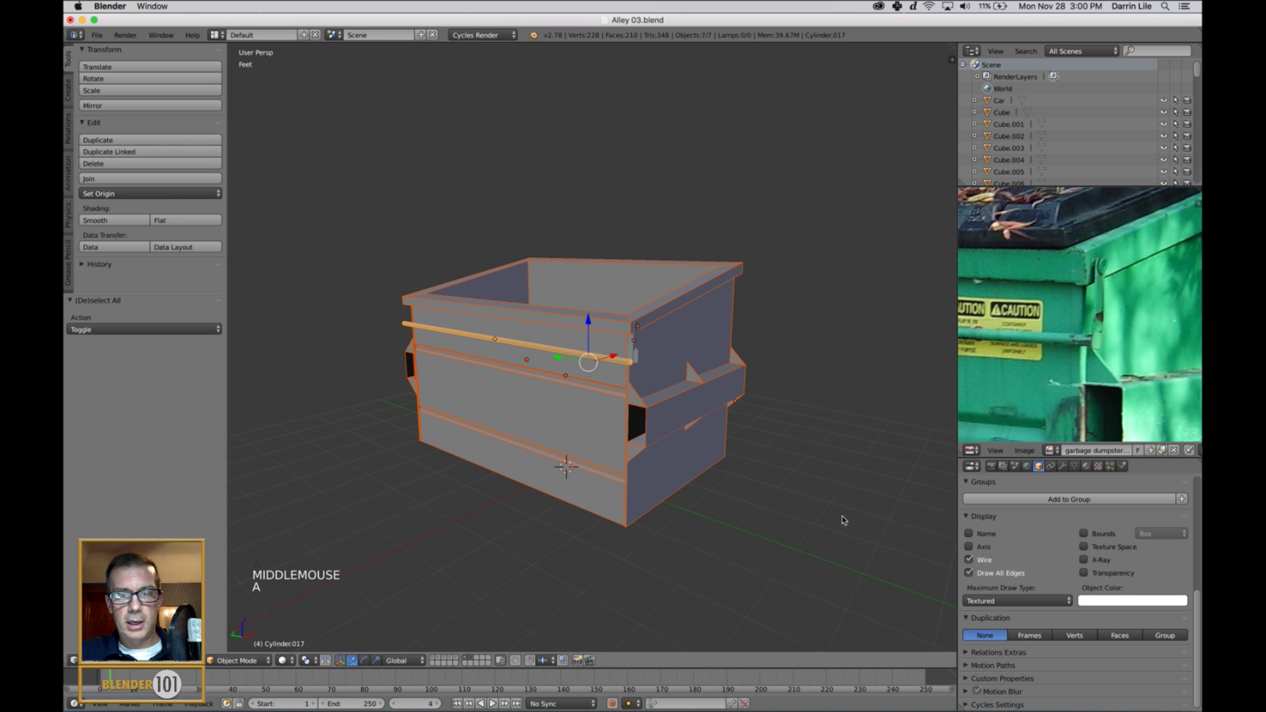
alt+click(969, 573)
alt+click(969, 573)
alt+click(968, 573)
alt+click(969, 573)
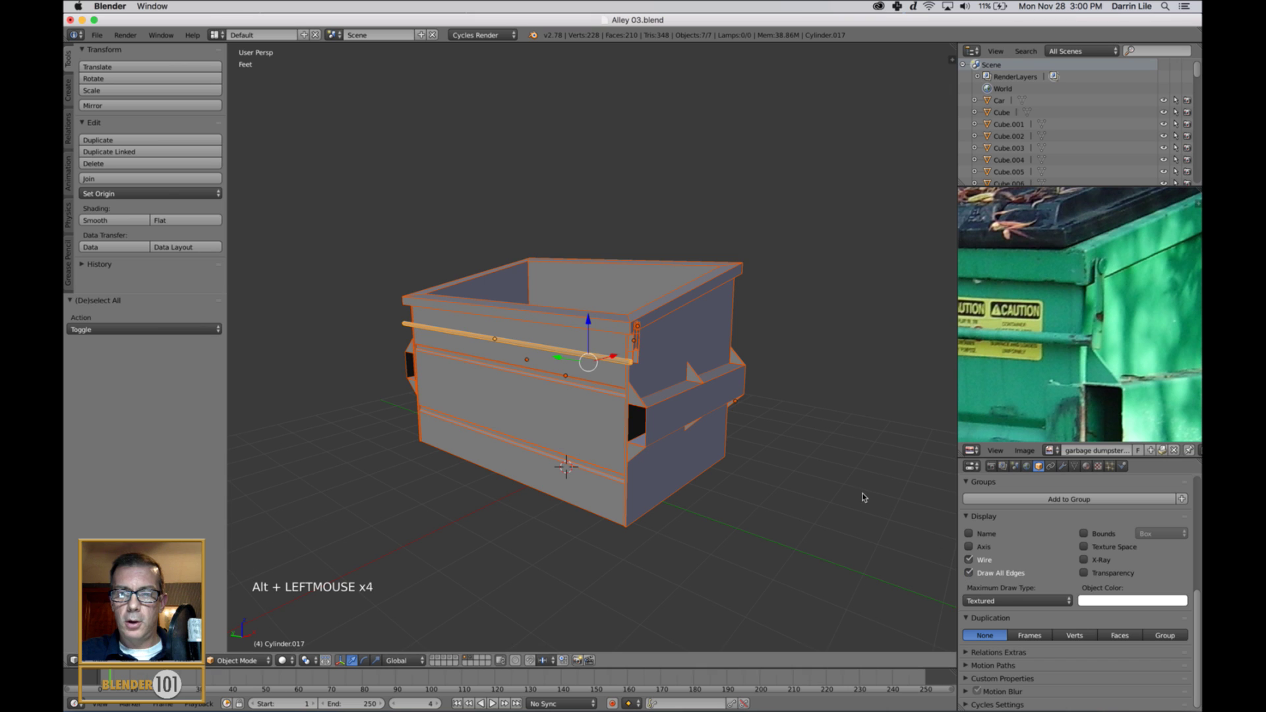
key(a)
Examine the dumpster model and its underside against the reference photo, focusing on the caster wheel at the bottom corner
scroll(829, 500, down, 3)
mouse_move(760, 483)
middle_down()
mouse_move(741, 476)
mouse_move(785, 486)
middle_up()
scroll(743, 472, up, 3)
key(a)
key(a)
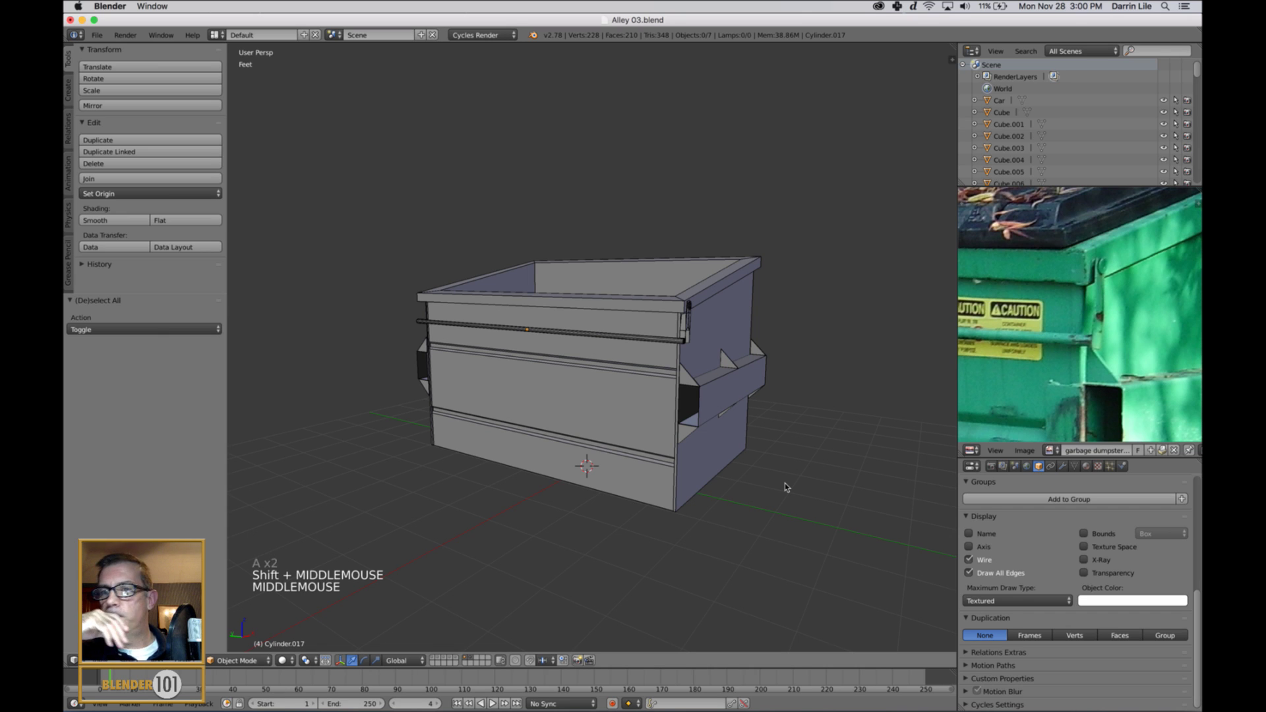
scroll(1137, 374, down, 4)
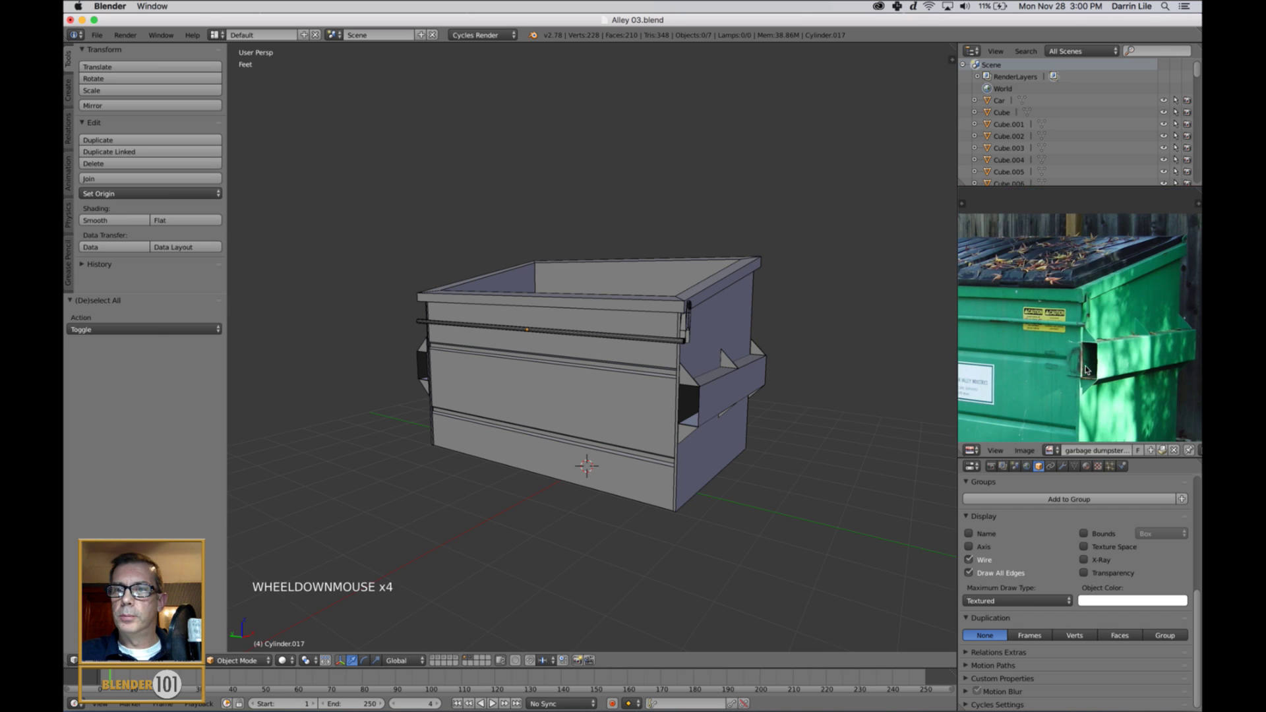
shift+middle_drag(1089, 371, 1107, 350)
scroll(1098, 345, down, 2)
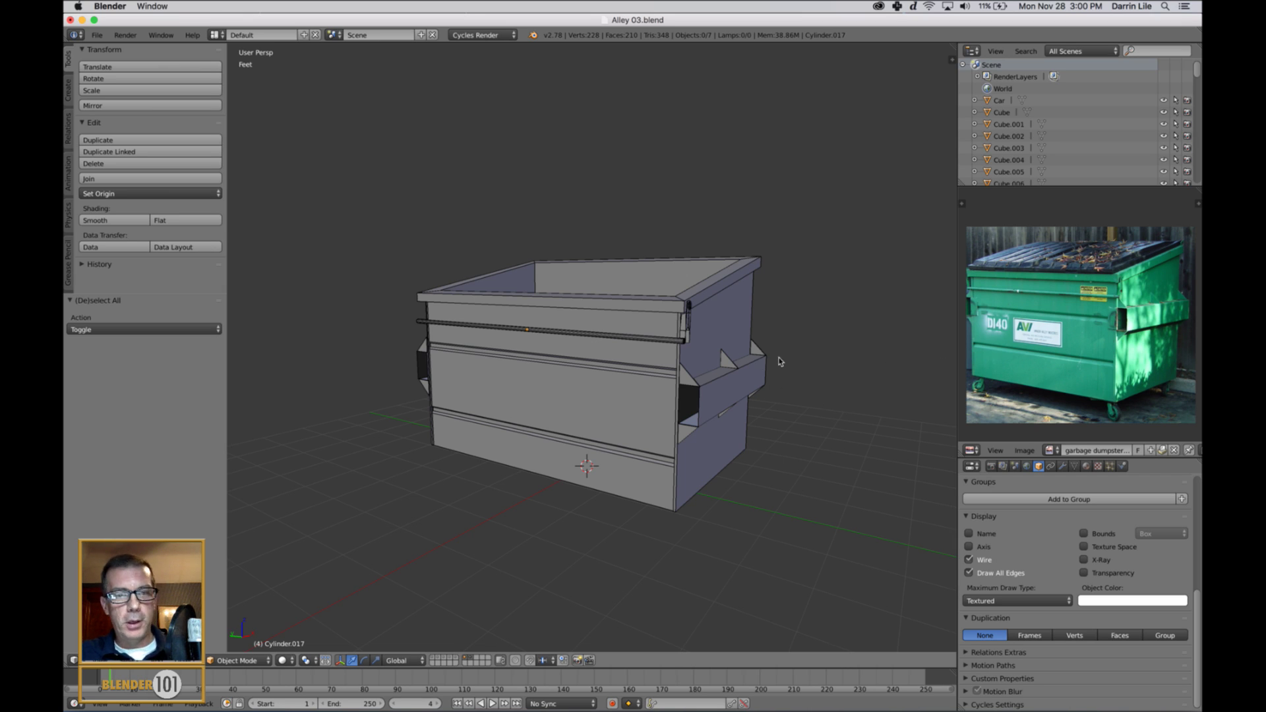
shift+middle_drag(766, 400, 756, 365)
middle_drag(721, 408, 723, 393)
middle_drag(1017, 362, 1008, 318)
scroll(1042, 330, up, 5)
middle_drag(1085, 346, 1033, 230)
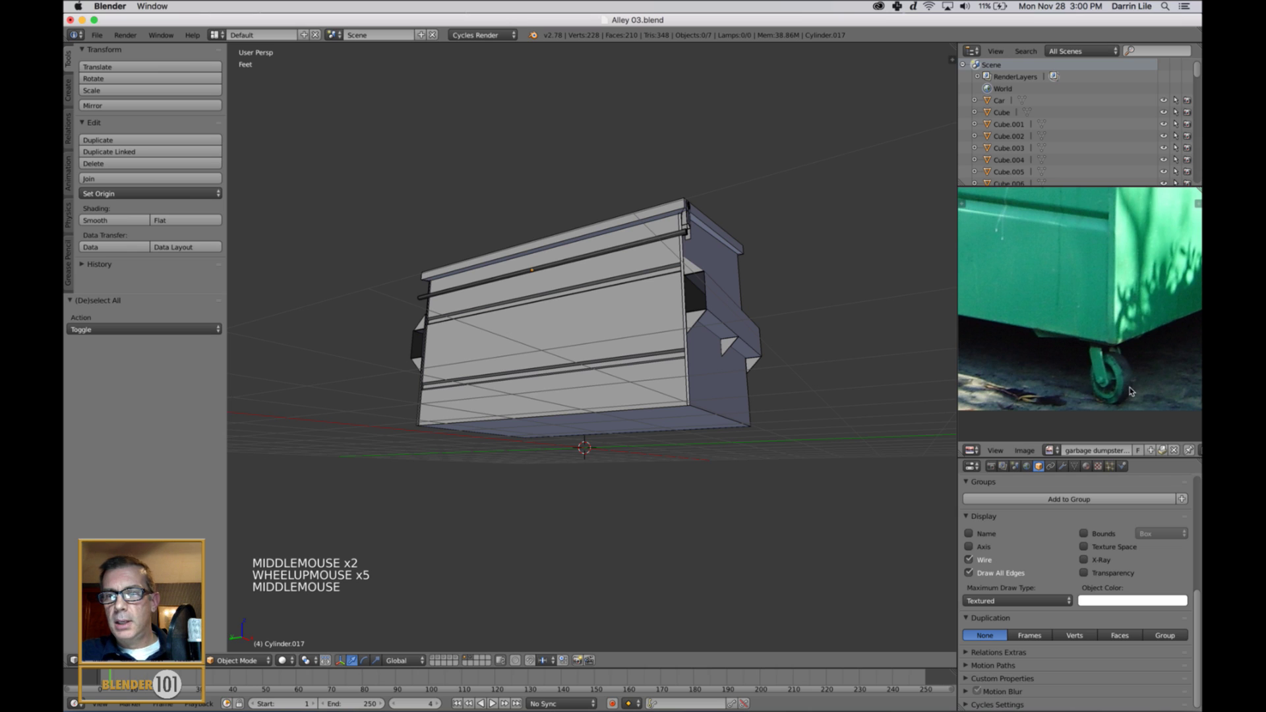
middle_drag(1132, 390, 1127, 387)
middle_drag(665, 389, 664, 404)
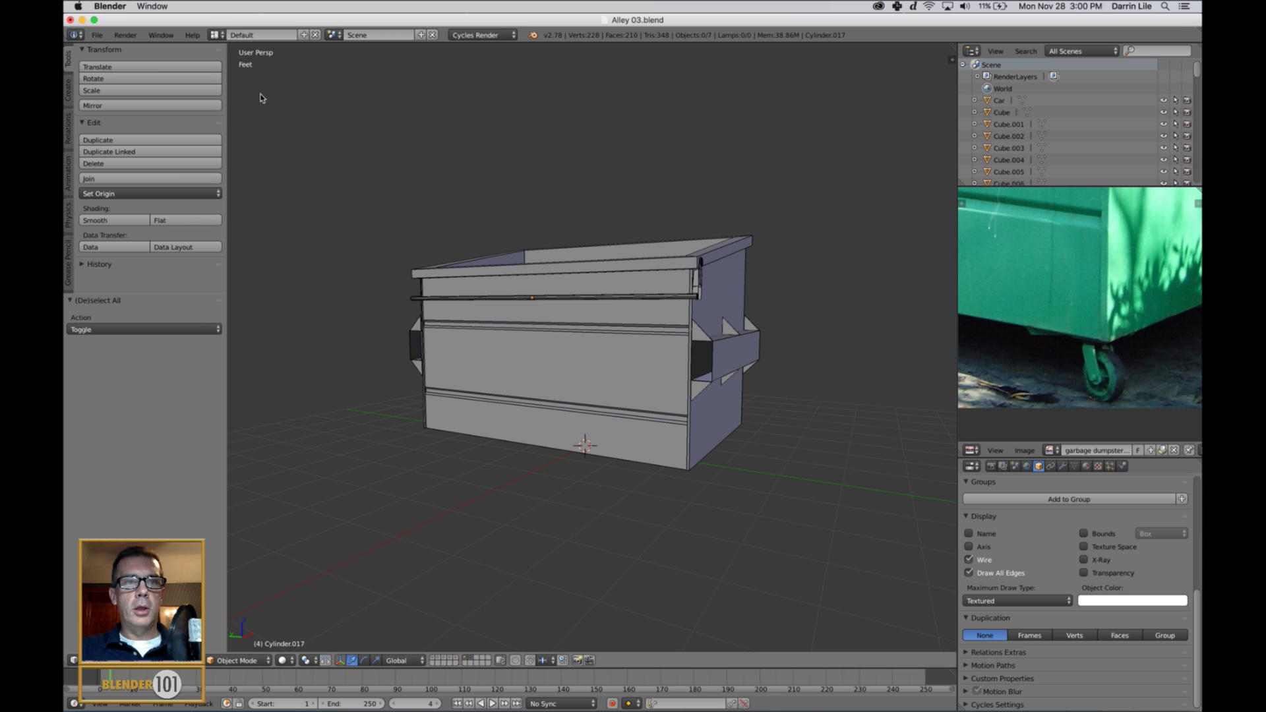
drag(227, 107, 233, 106)
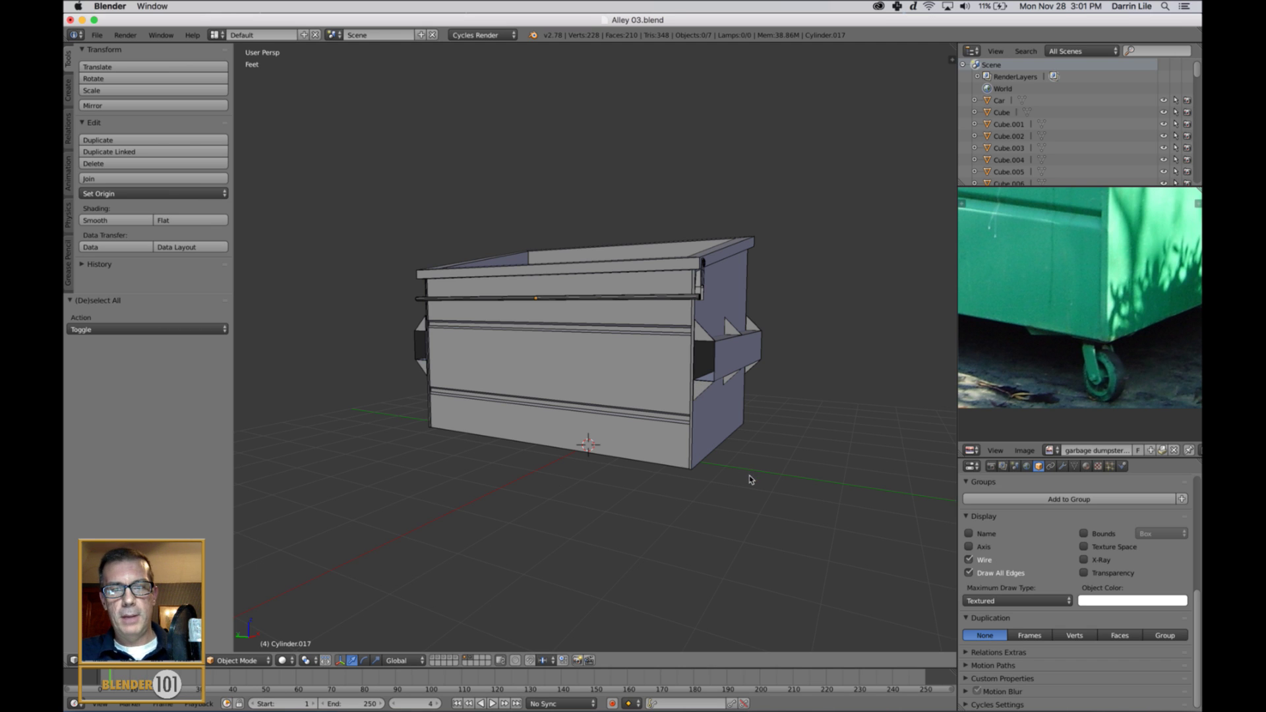
Examine the bottom face of the dumpster body in Edit Mode with face selection, and return to Object Mode
middle_drag(749, 481, 748, 461)
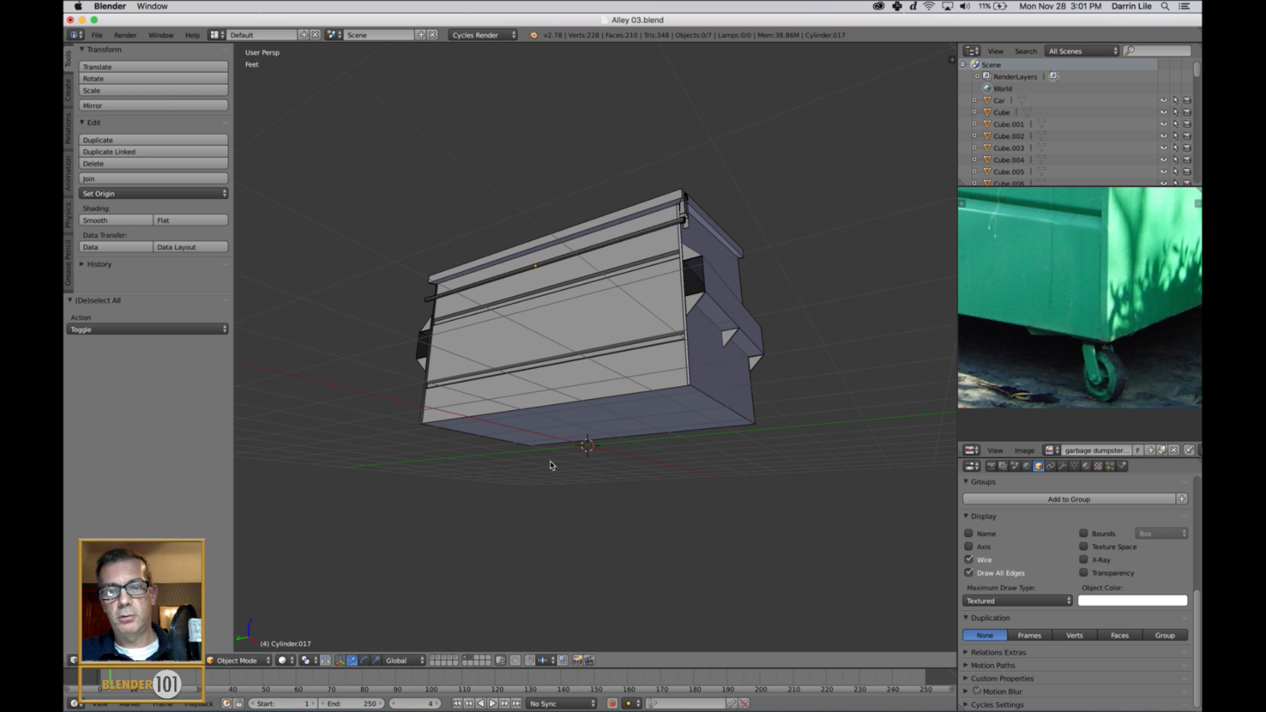
middle_drag(666, 413, 658, 390)
right_click(664, 396)
key(Tab)
scroll(666, 408, up, 2)
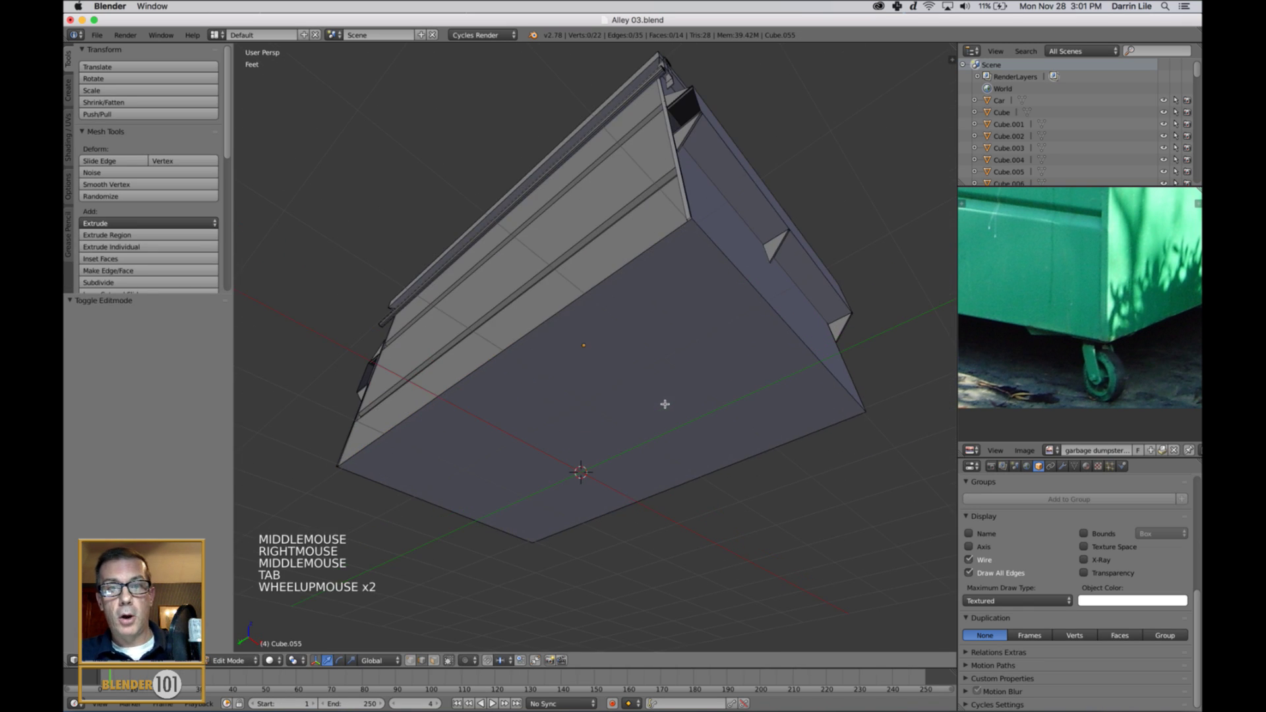
key(ctrl+Tab)
click(660, 407)
right_click(659, 422)
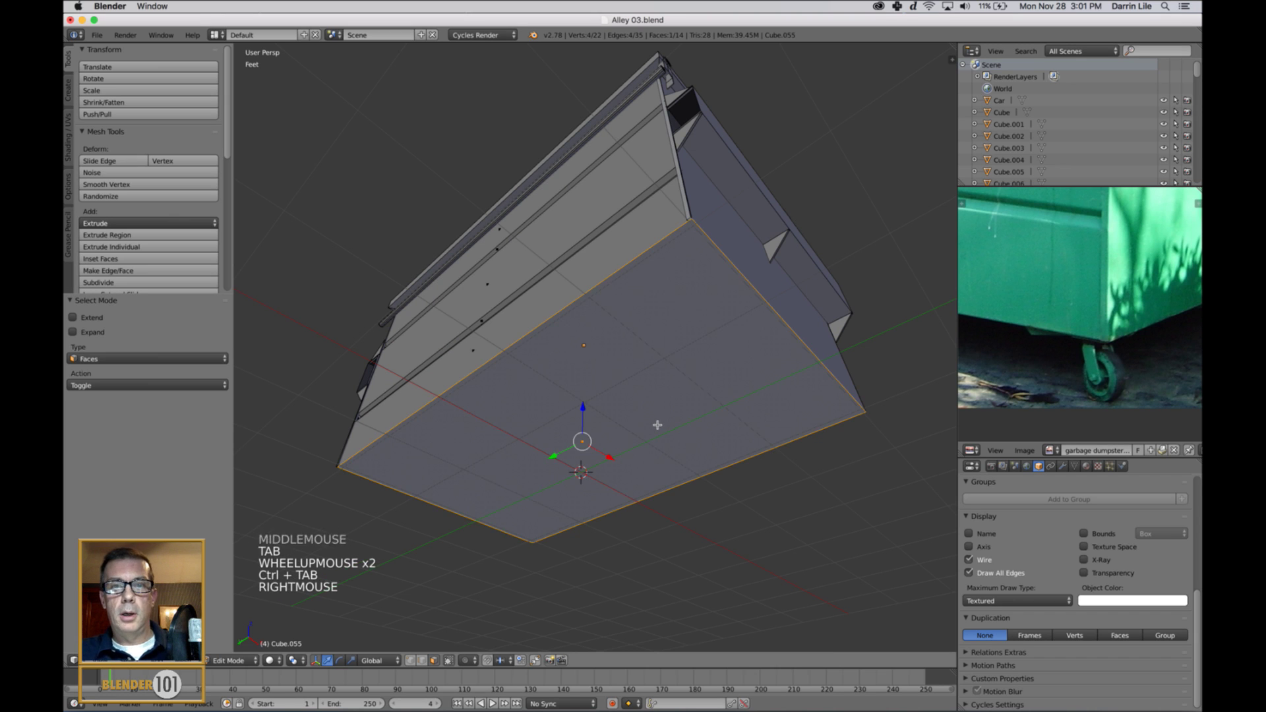
middle_drag(658, 422, 680, 397)
key(a)
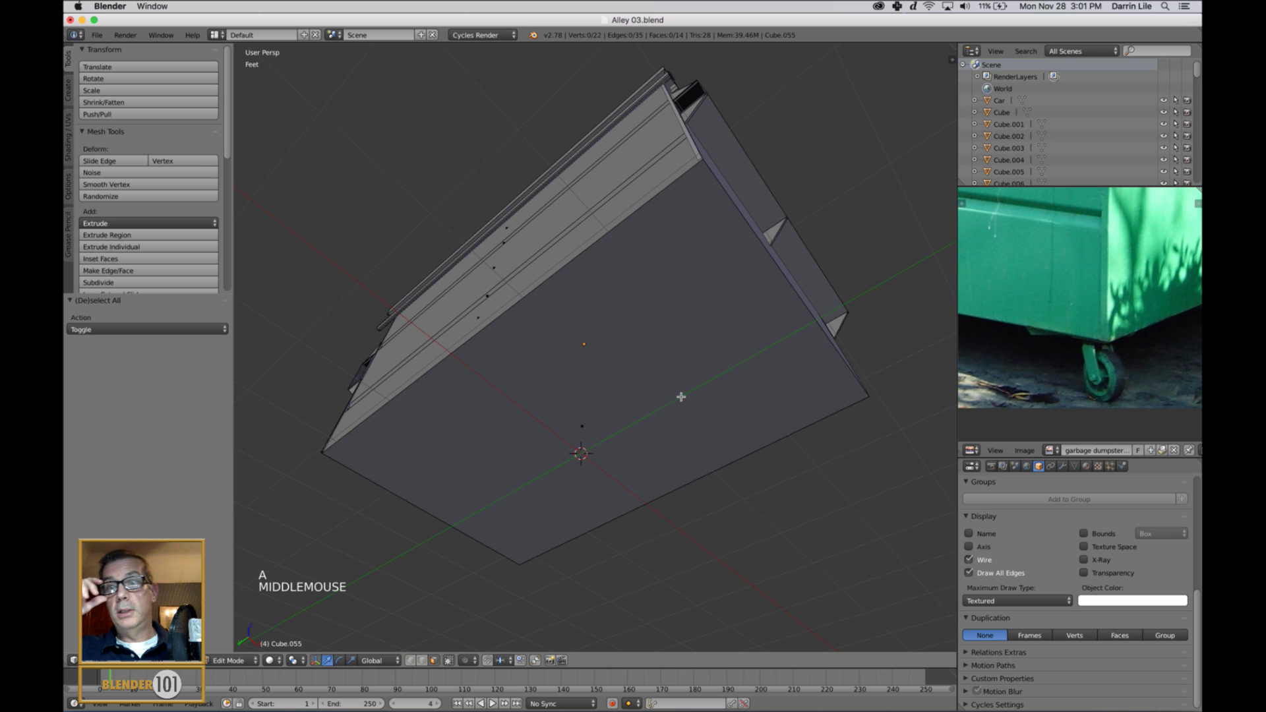
key(Tab)
scroll(644, 452, down, 3)
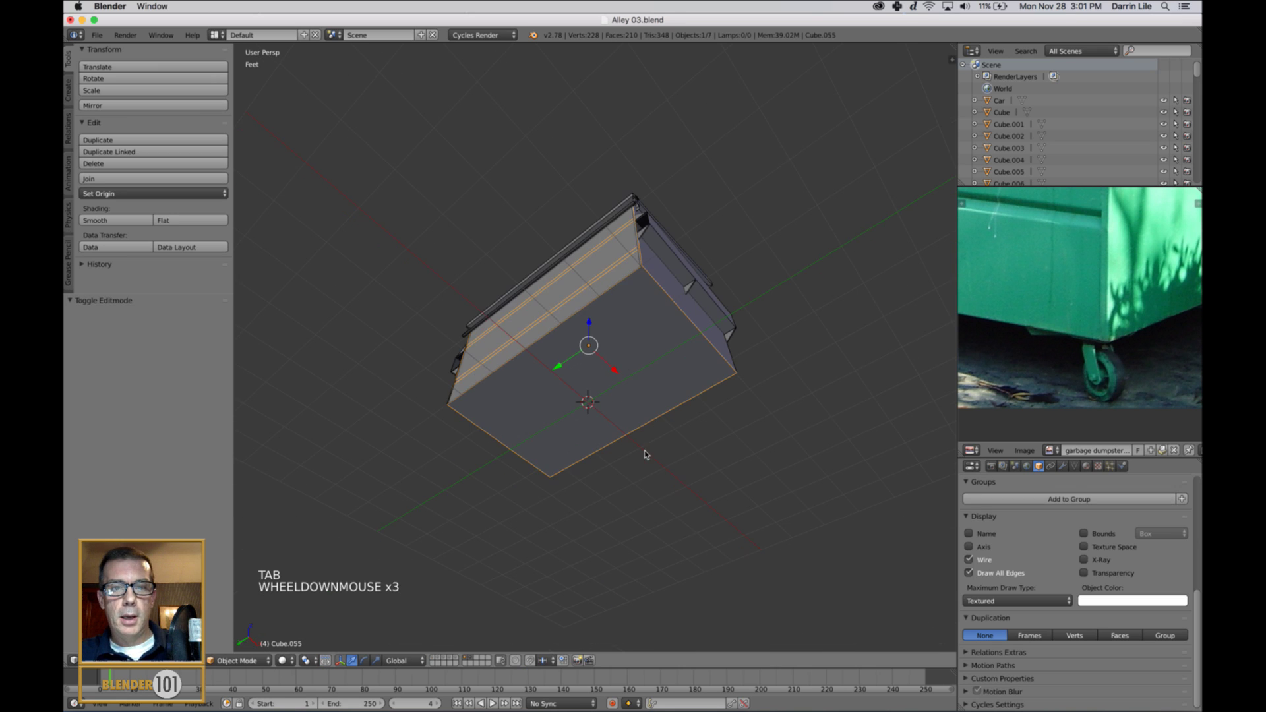
middle_drag(644, 452, 674, 456)
key(a)
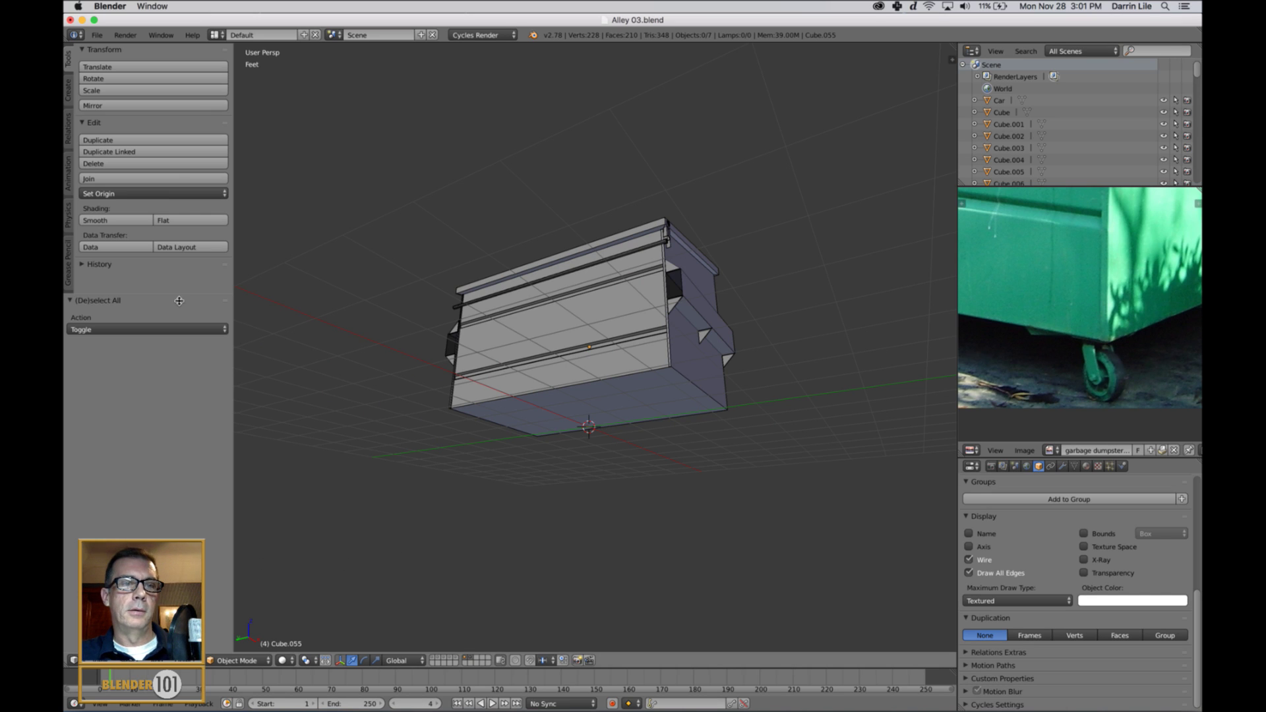
drag(178, 301, 178, 324)
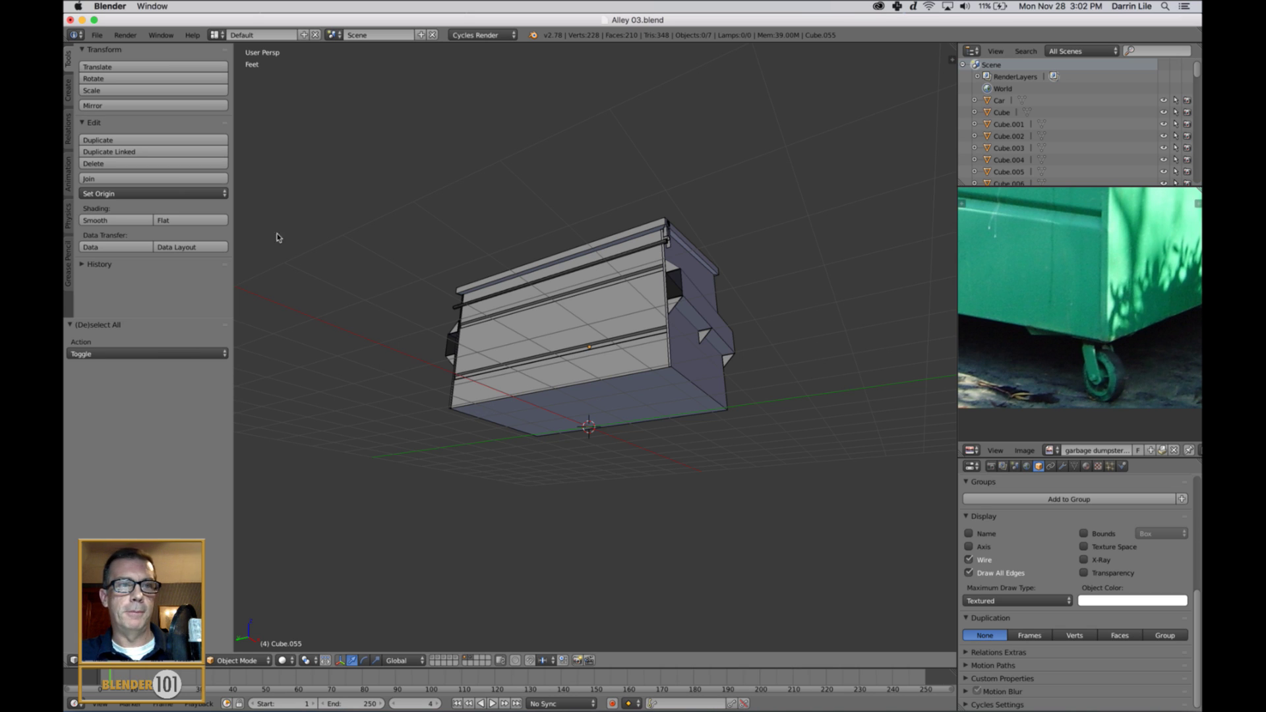
click(67, 90)
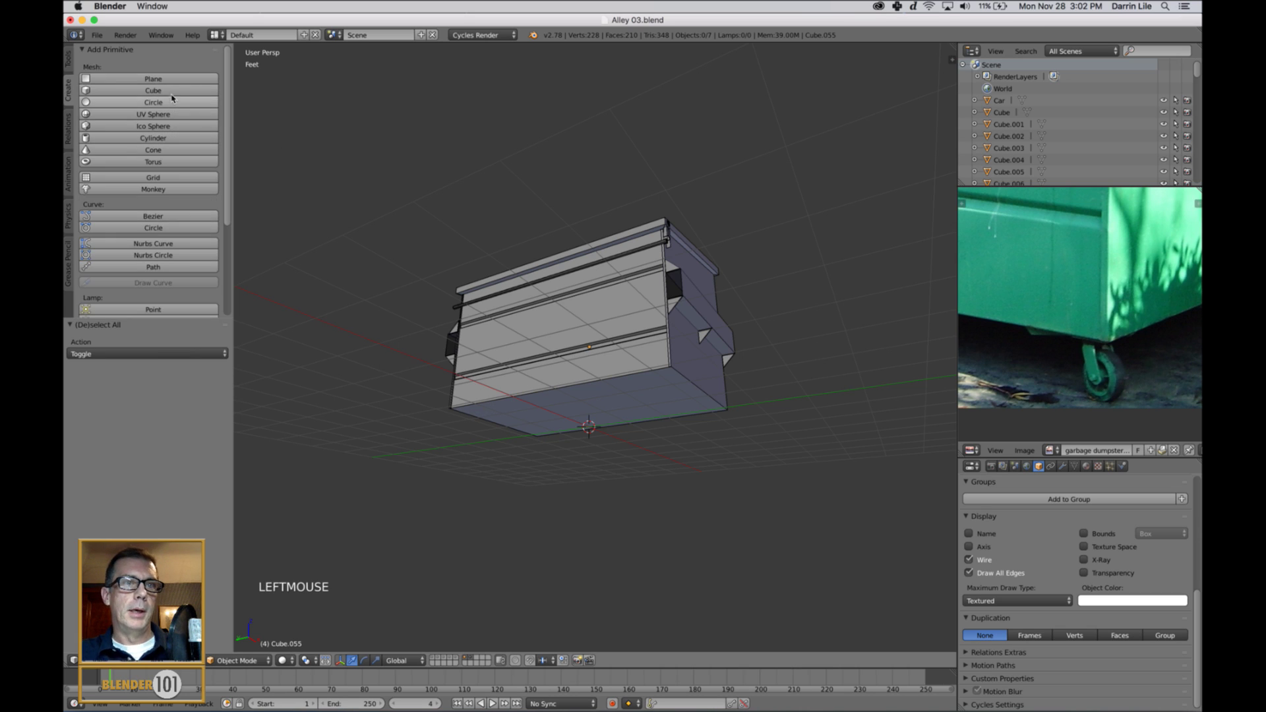
click(158, 78)
middle_drag(642, 406, 651, 467)
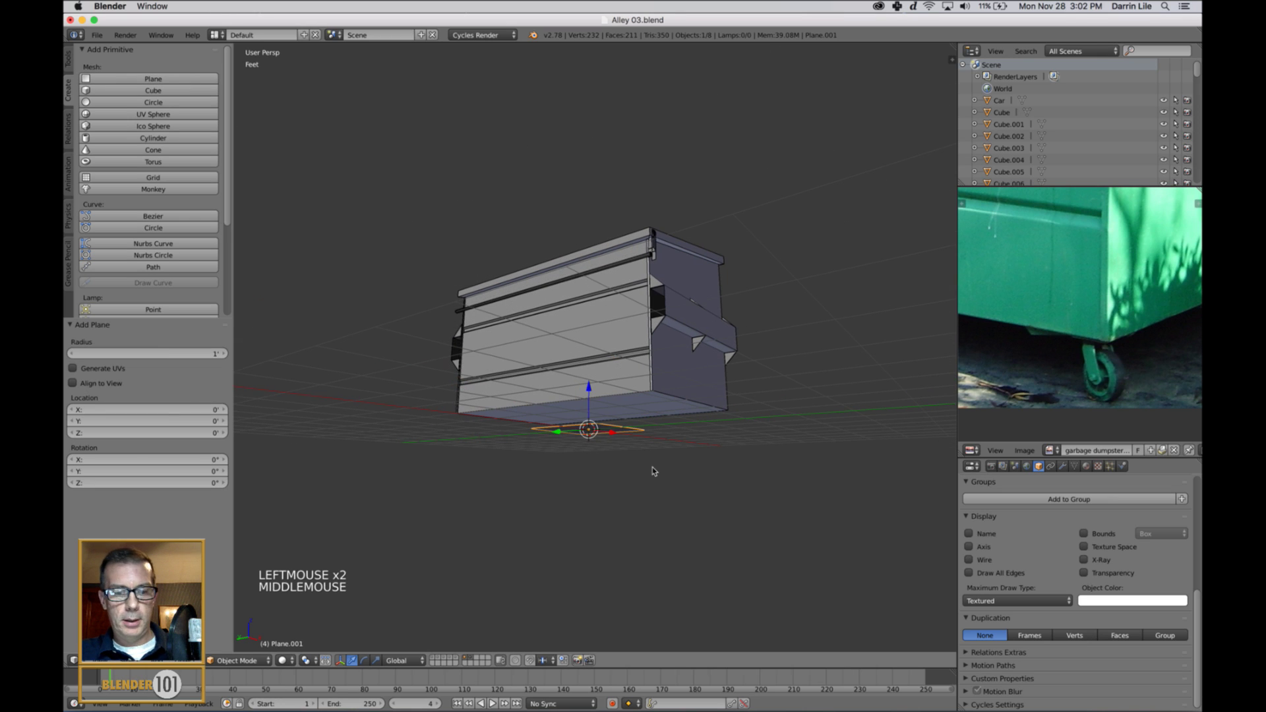
key(super+z)
Add a cube at the origin beneath the dumpster and scale it down to about 0.175
key(shift+a)
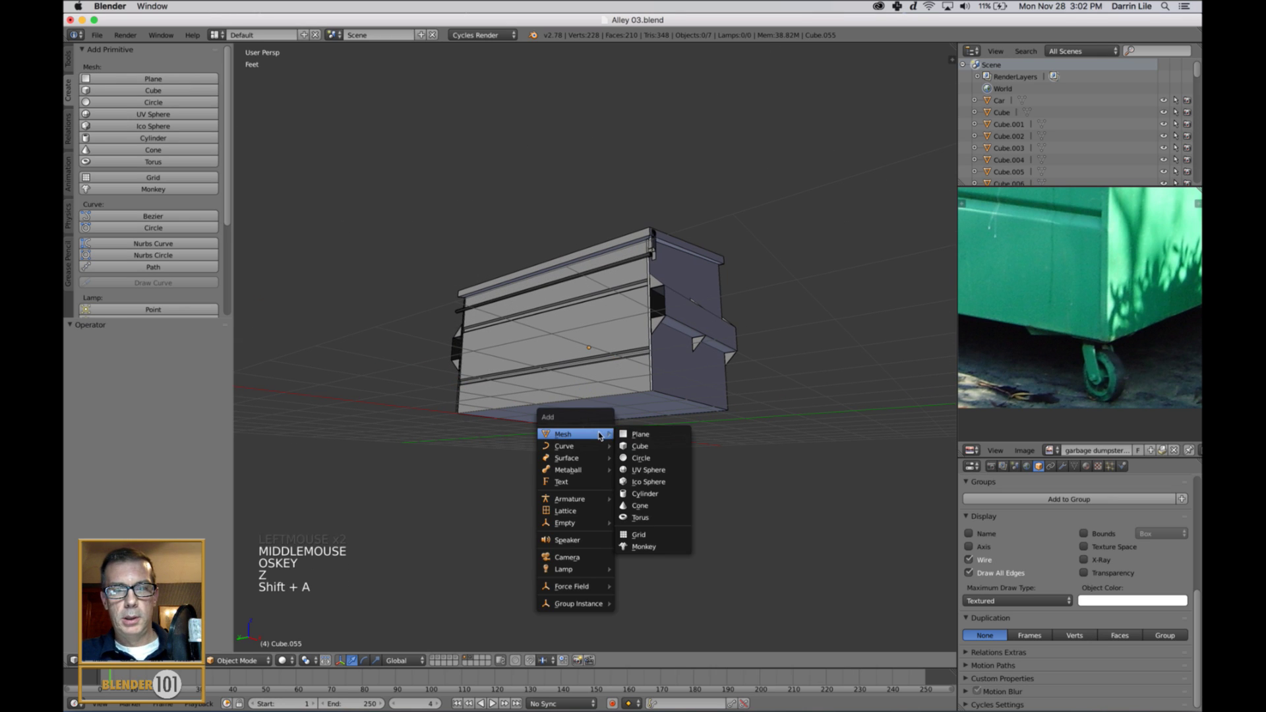
click(639, 446)
key(s)
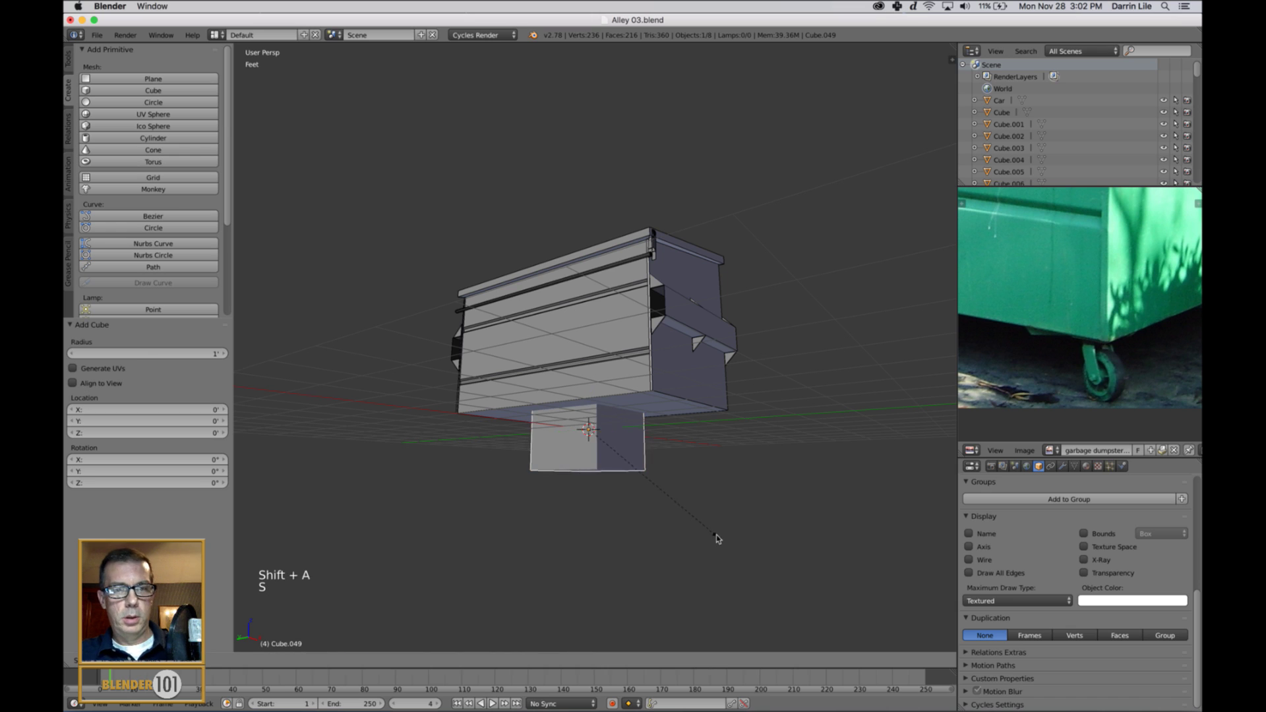
click(617, 444)
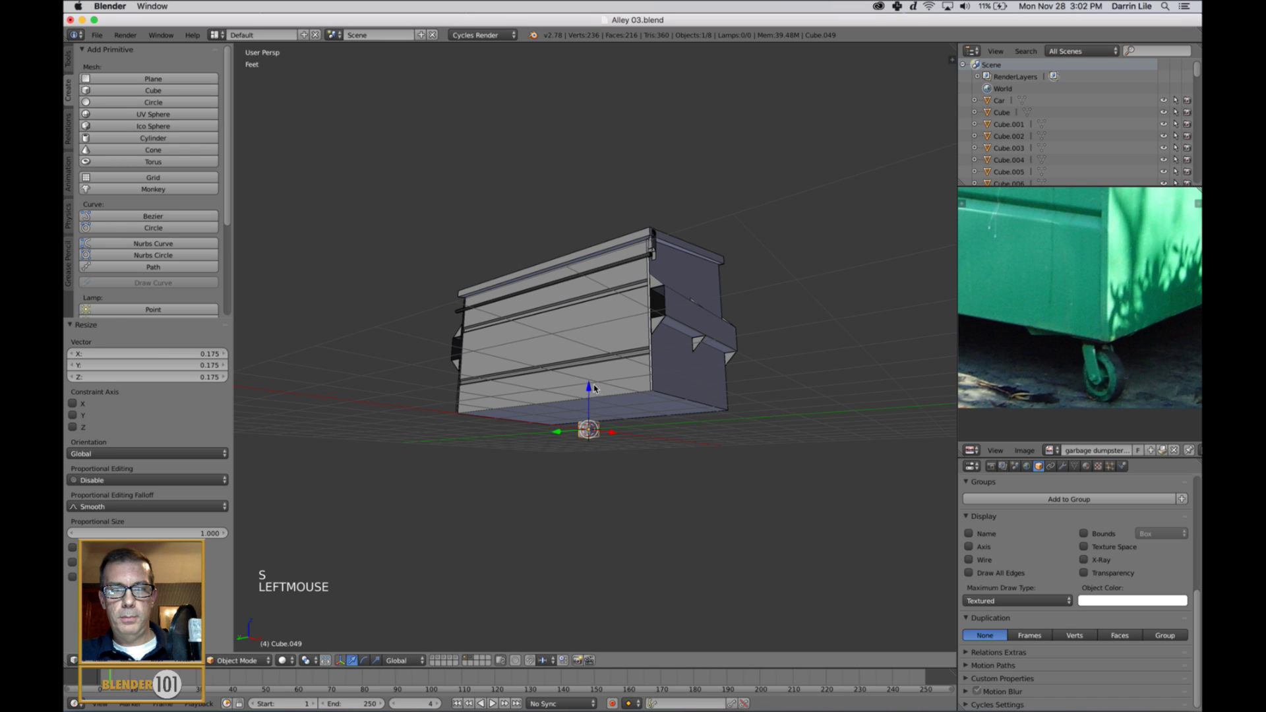
Flatten the small cube along Z by about 0.117 and raise it about 4.895" toward the dumpster's underside
scroll(635, 429, up, 3)
shift+middle_drag(665, 442, 666, 346)
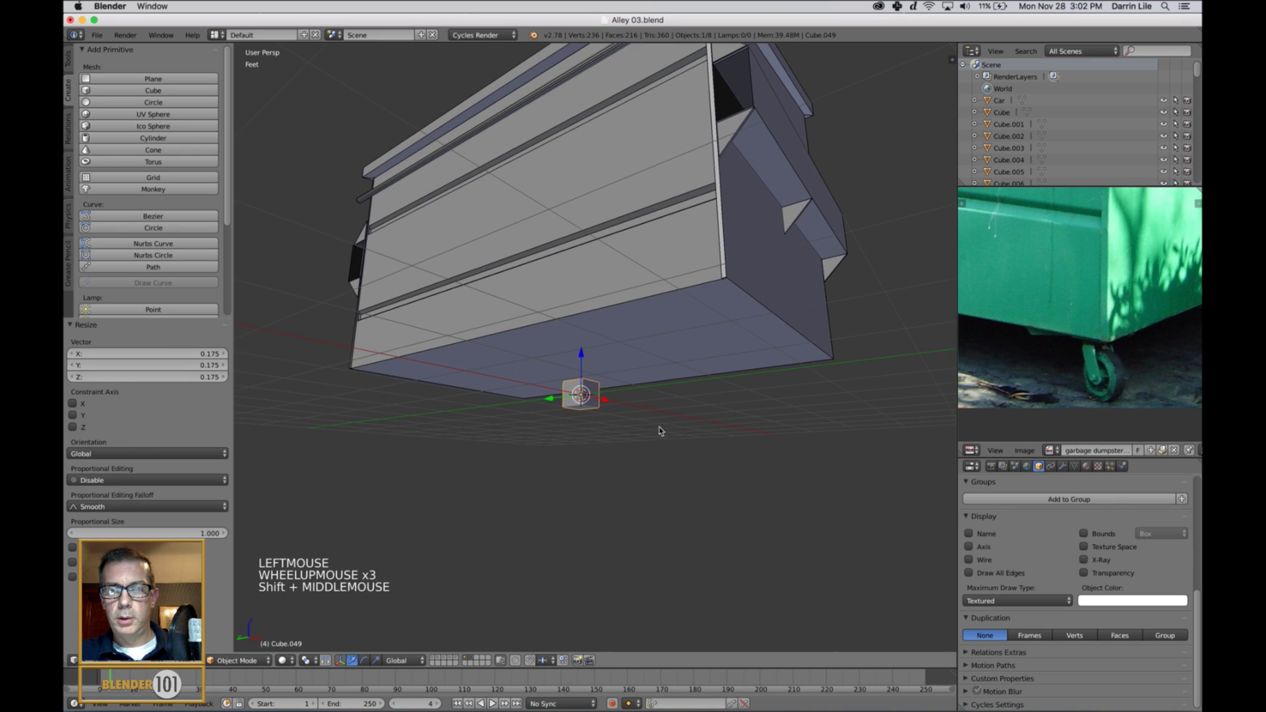
scroll(659, 431, down, 3)
scroll(655, 429, up, 3)
middle_drag(655, 427, 670, 442)
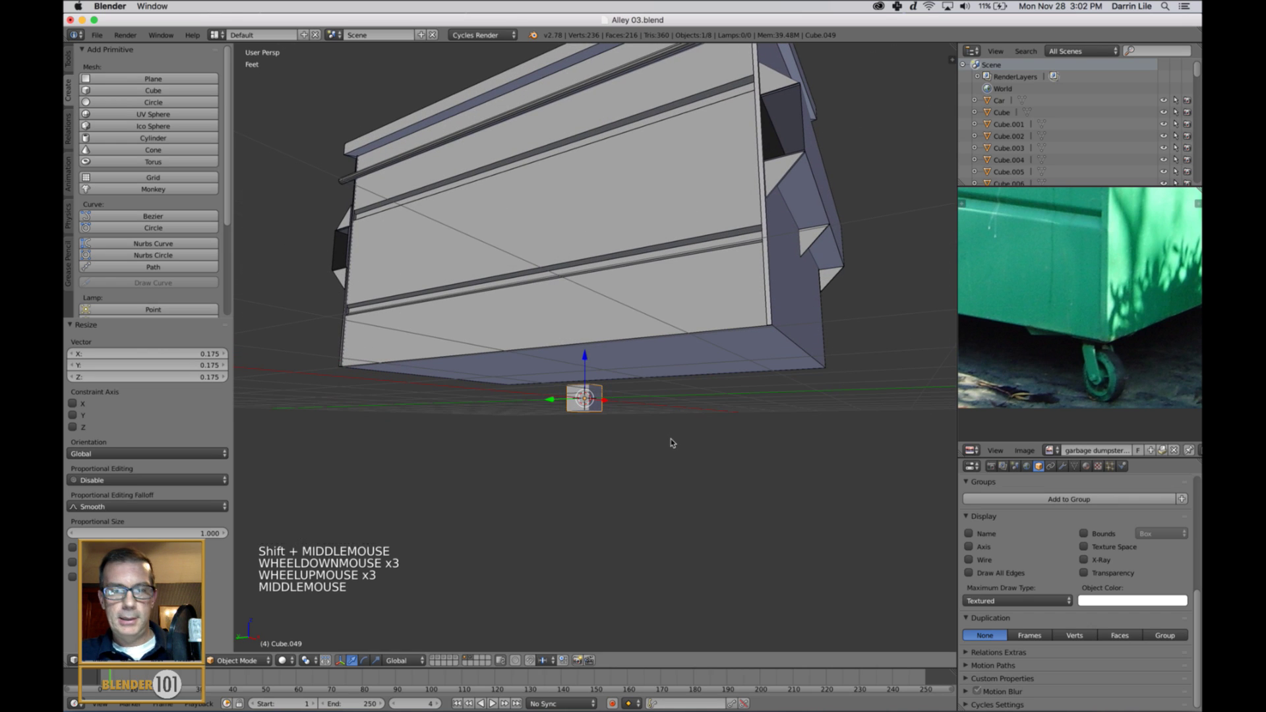
key(s)
key(z)
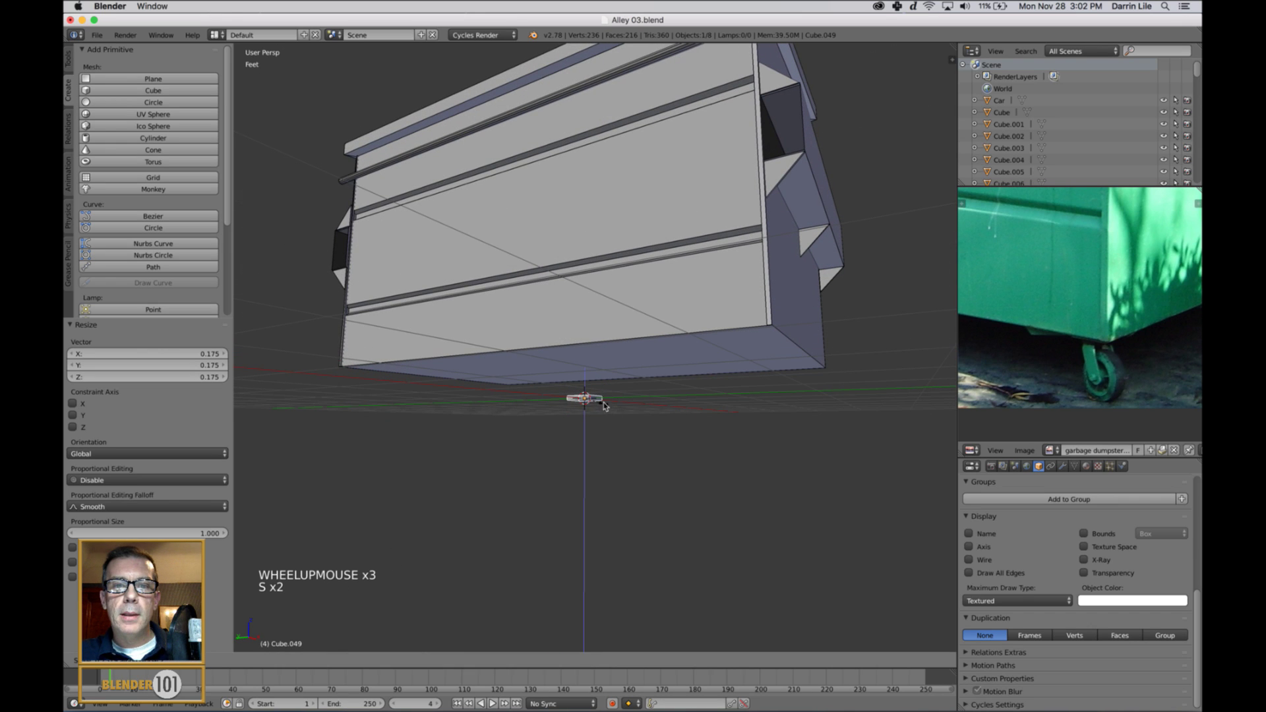
click(595, 376)
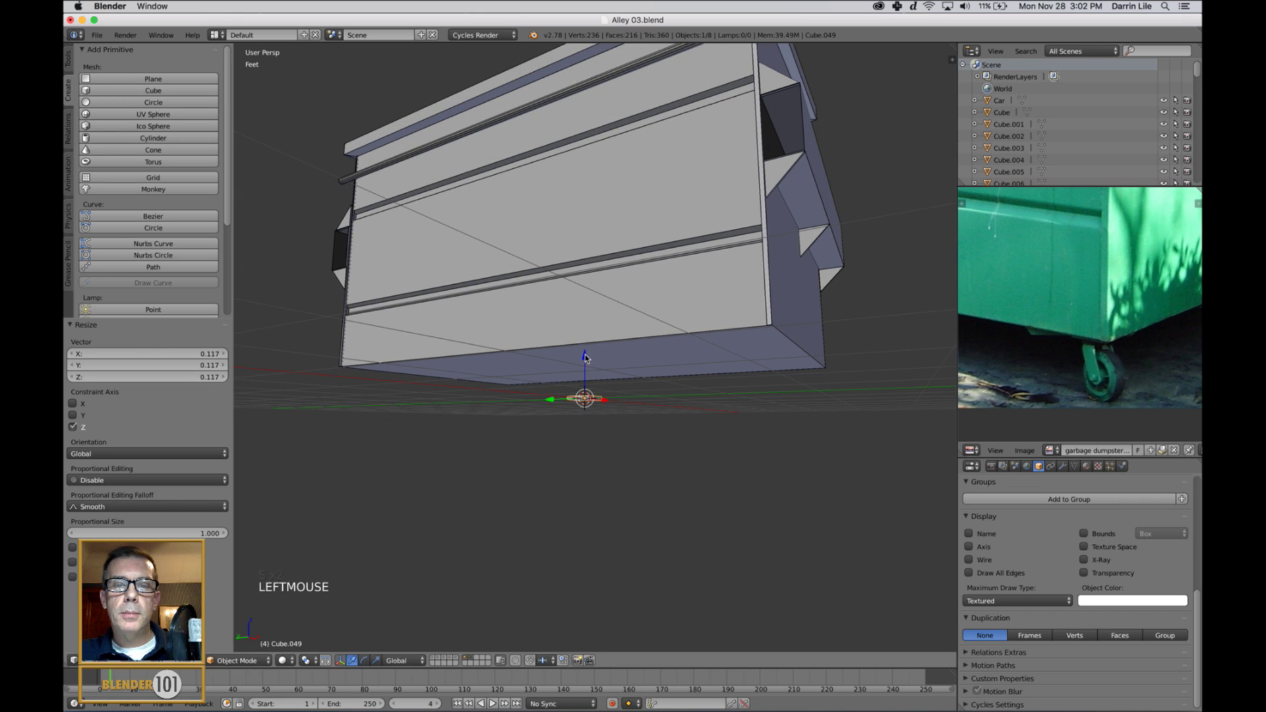
drag(584, 356, 593, 328)
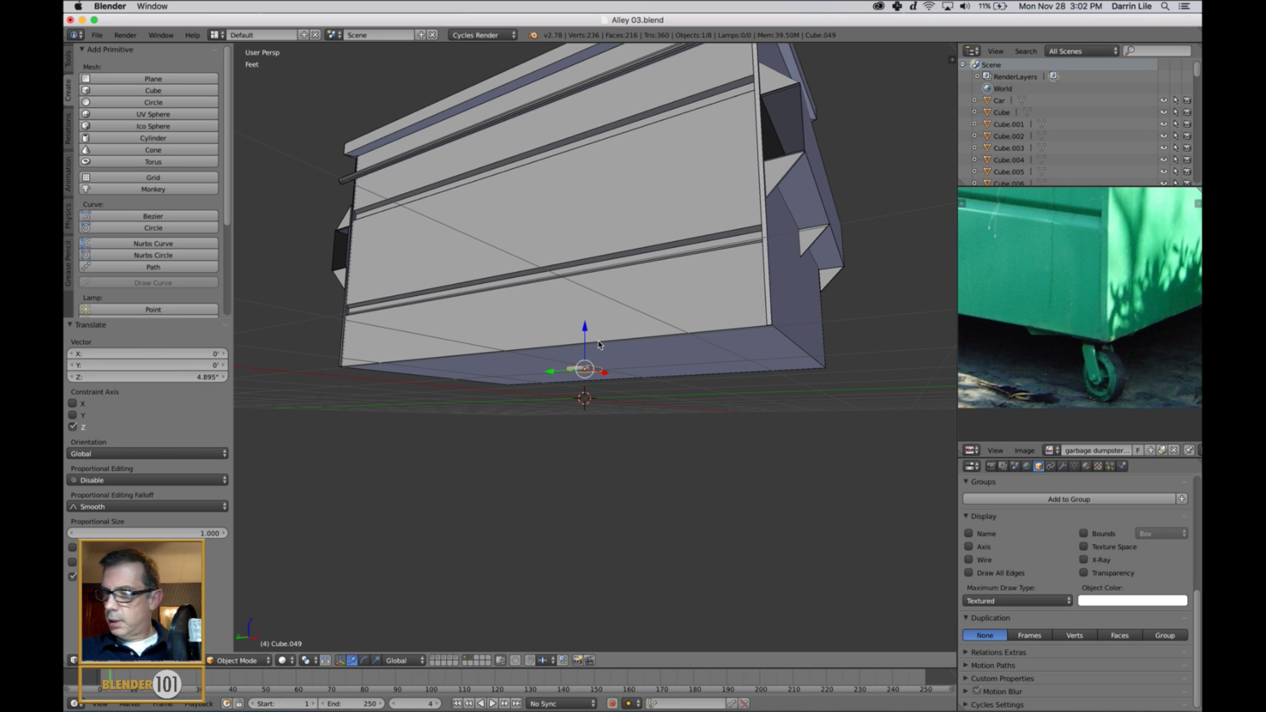
In the bottom orthographic wireframe view, move the flat plate to the dumpster's corner, about -1.378' in X and -2.522' in Y
key(ctrl+KP_7)
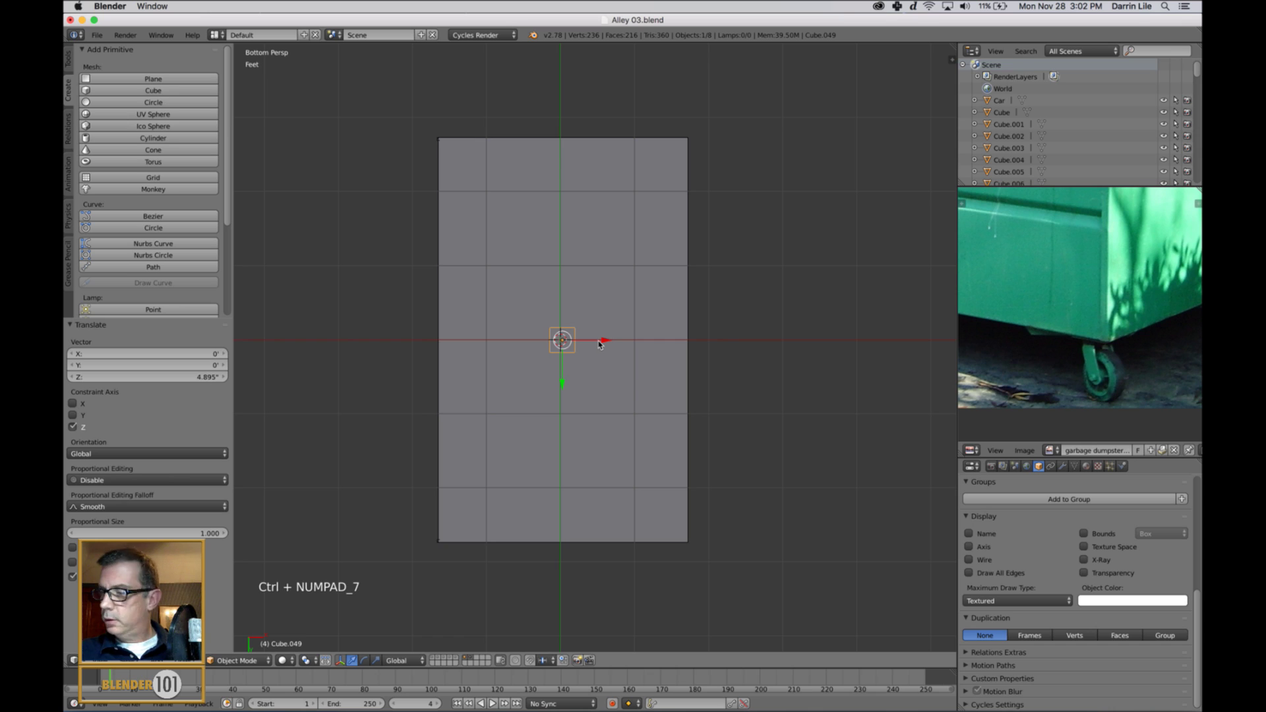
key(KP_5)
key(z)
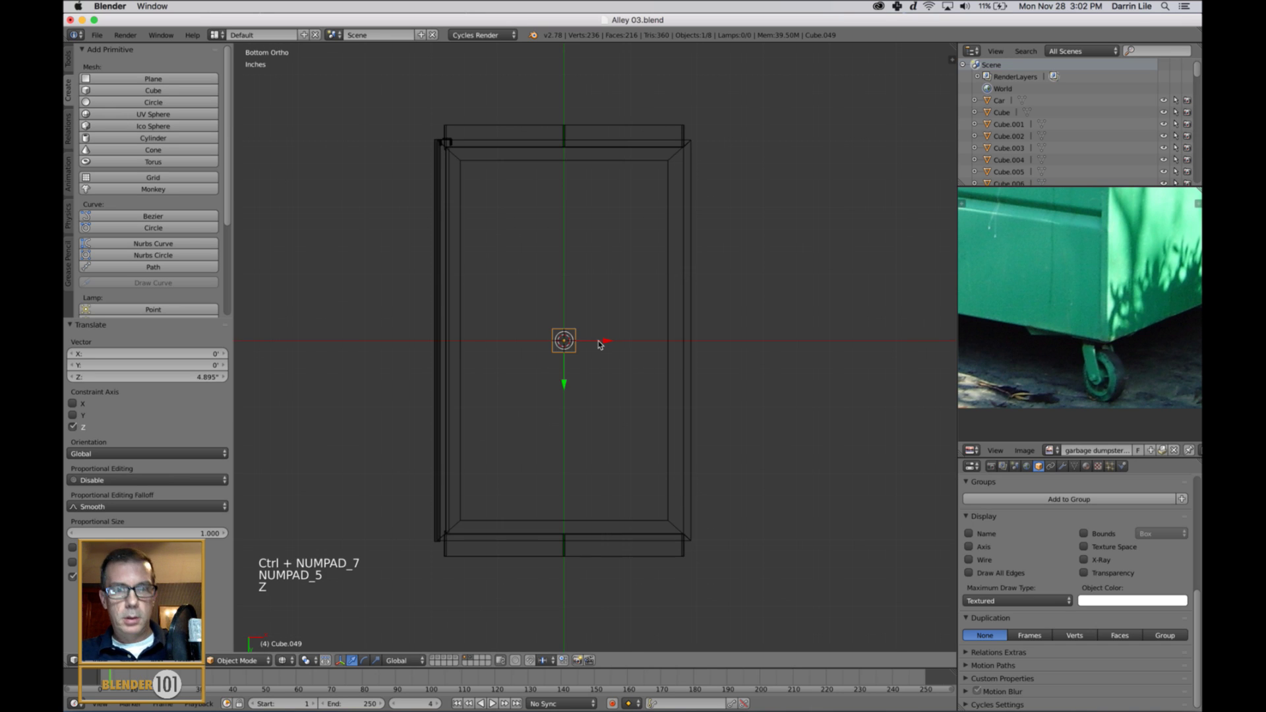
shift+middle_drag(596, 319, 646, 321)
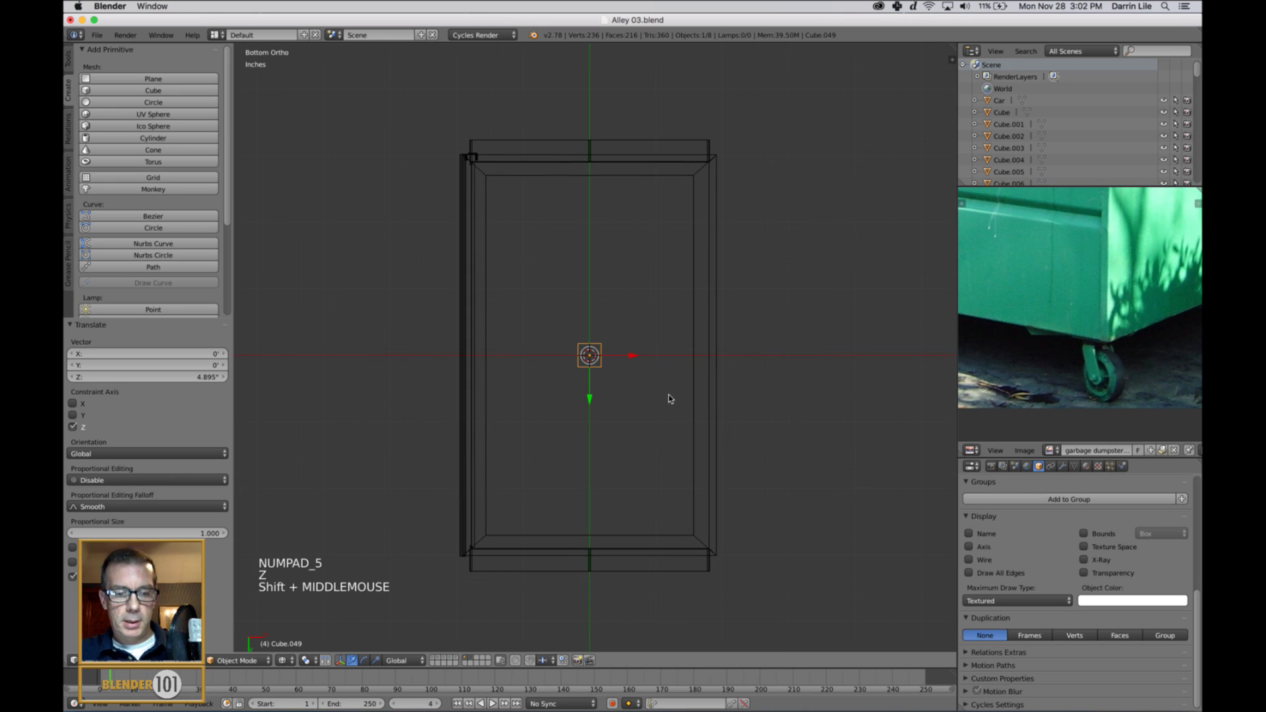
key(g)
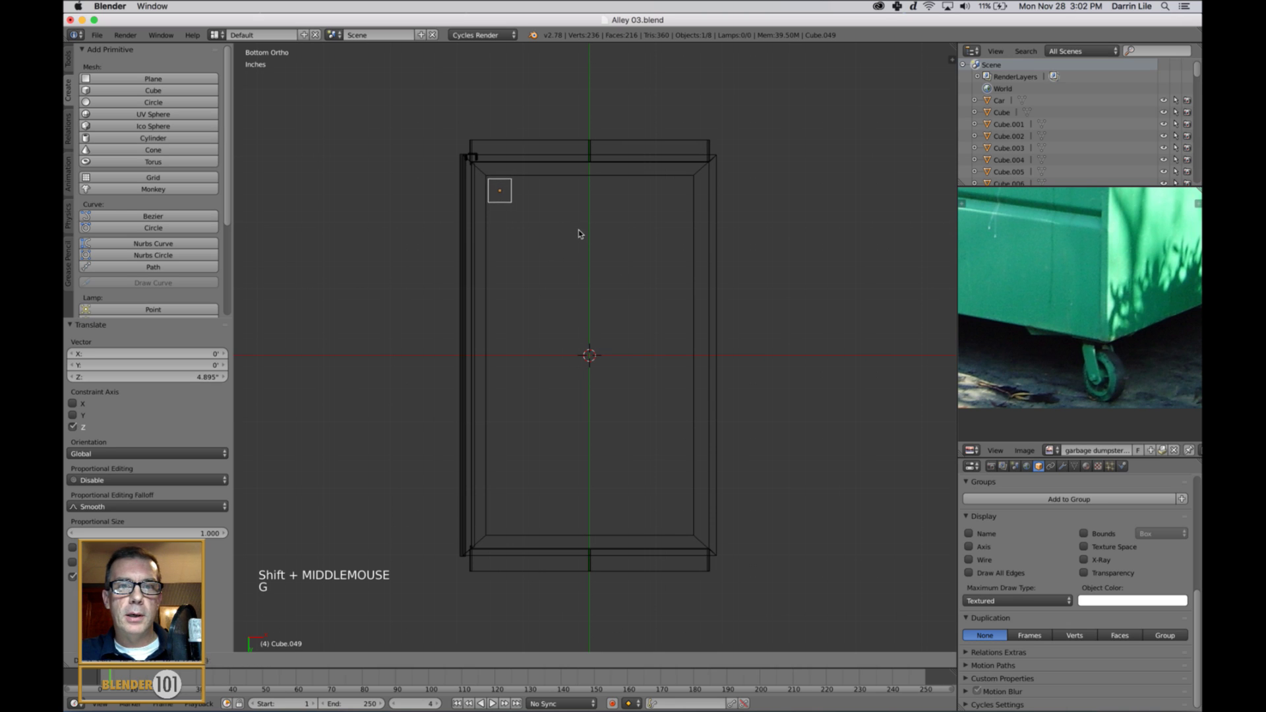
click(580, 234)
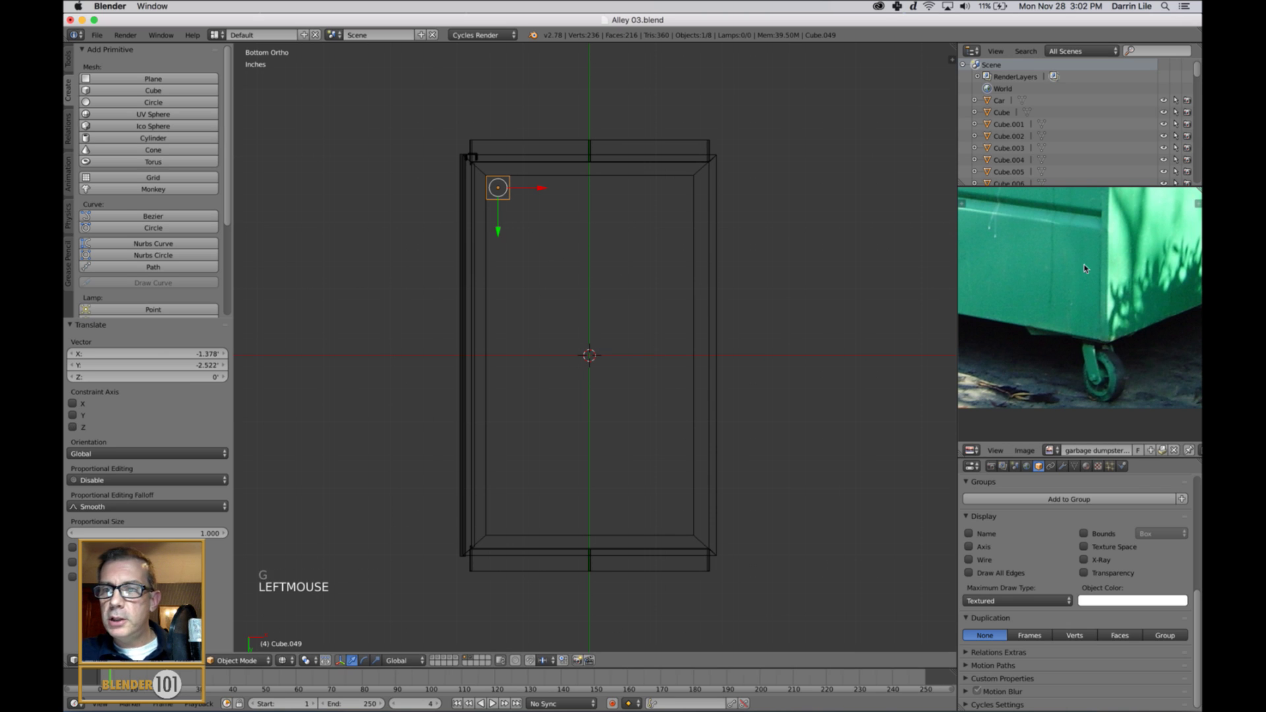
Examine the caster wheel in the reference photo up close and return the model to a solid perspective-angle view
scroll(1095, 333, up, 2)
middle_drag(1095, 330, 1118, 295)
scroll(1090, 310, up, 2)
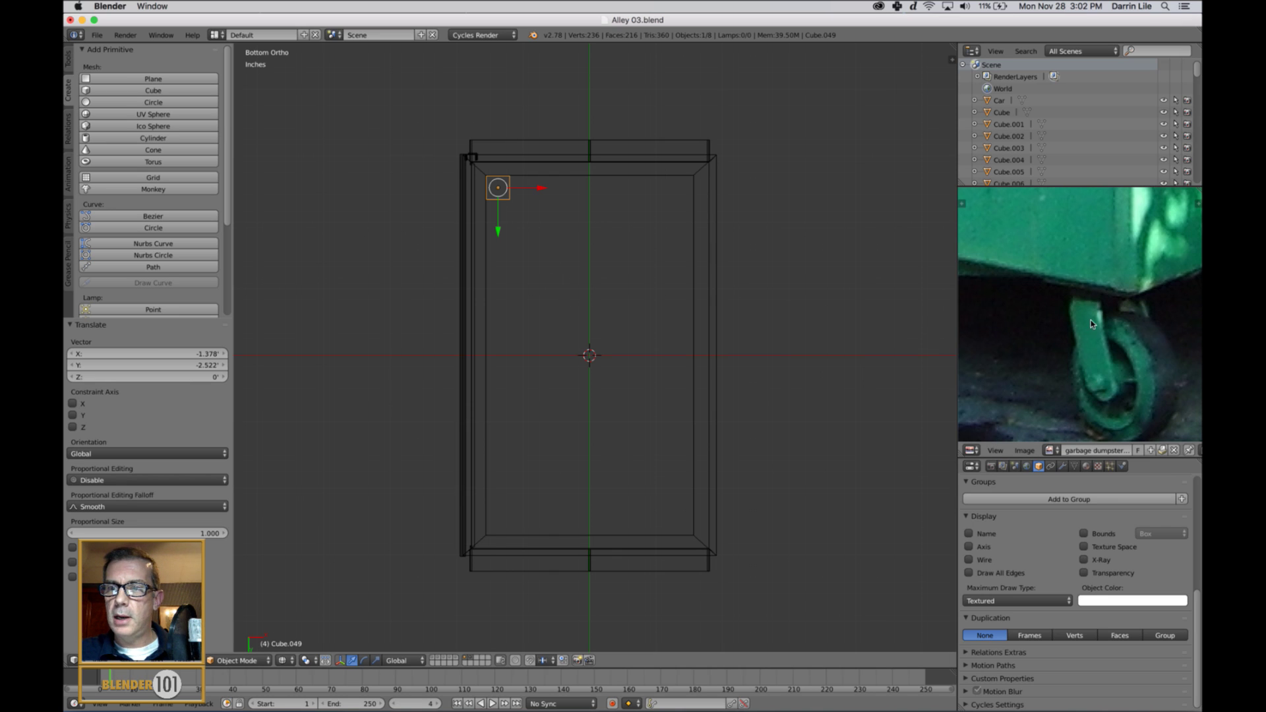
mouse_move(647, 279)
middle_down()
mouse_move(655, 310)
mouse_move(678, 322)
mouse_move(656, 338)
mouse_move(659, 358)
middle_up()
key(z)
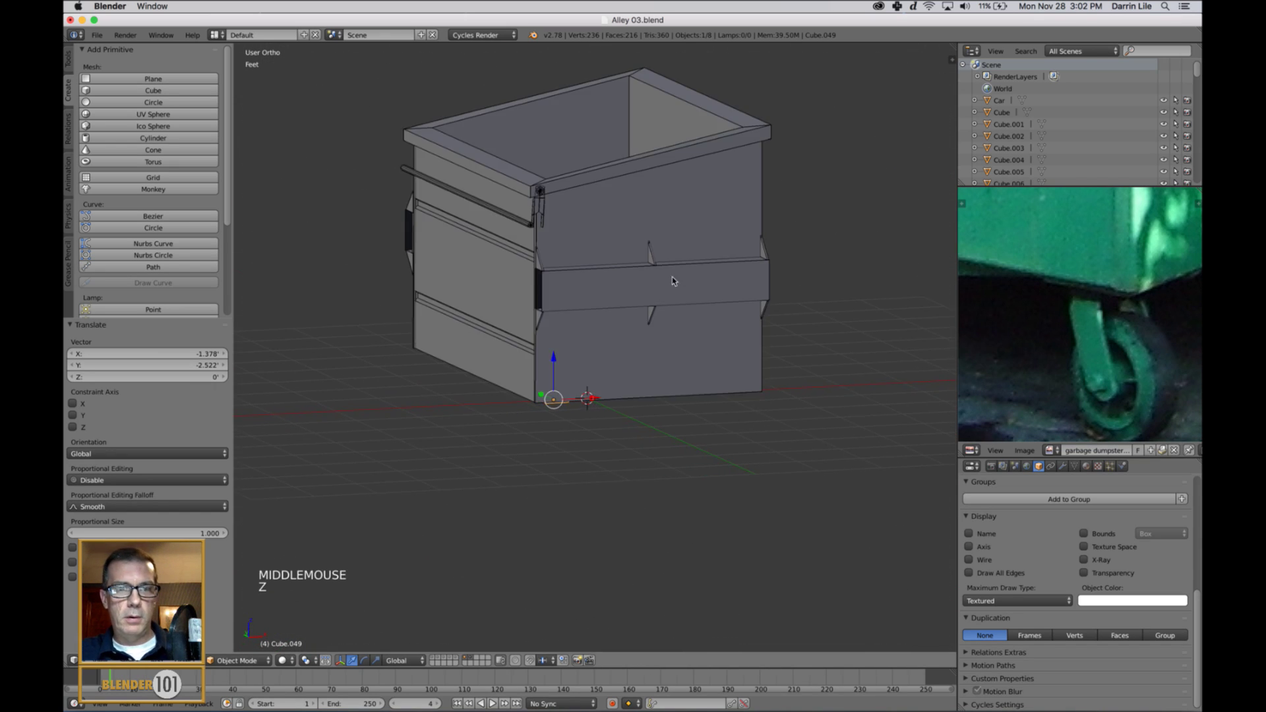
Move the mounting plate about -2.378" along Y, closer to the dumpster's corner on the underside
mouse_move(670, 277)
middle_down()
mouse_move(722, 310)
mouse_move(700, 264)
middle_up()
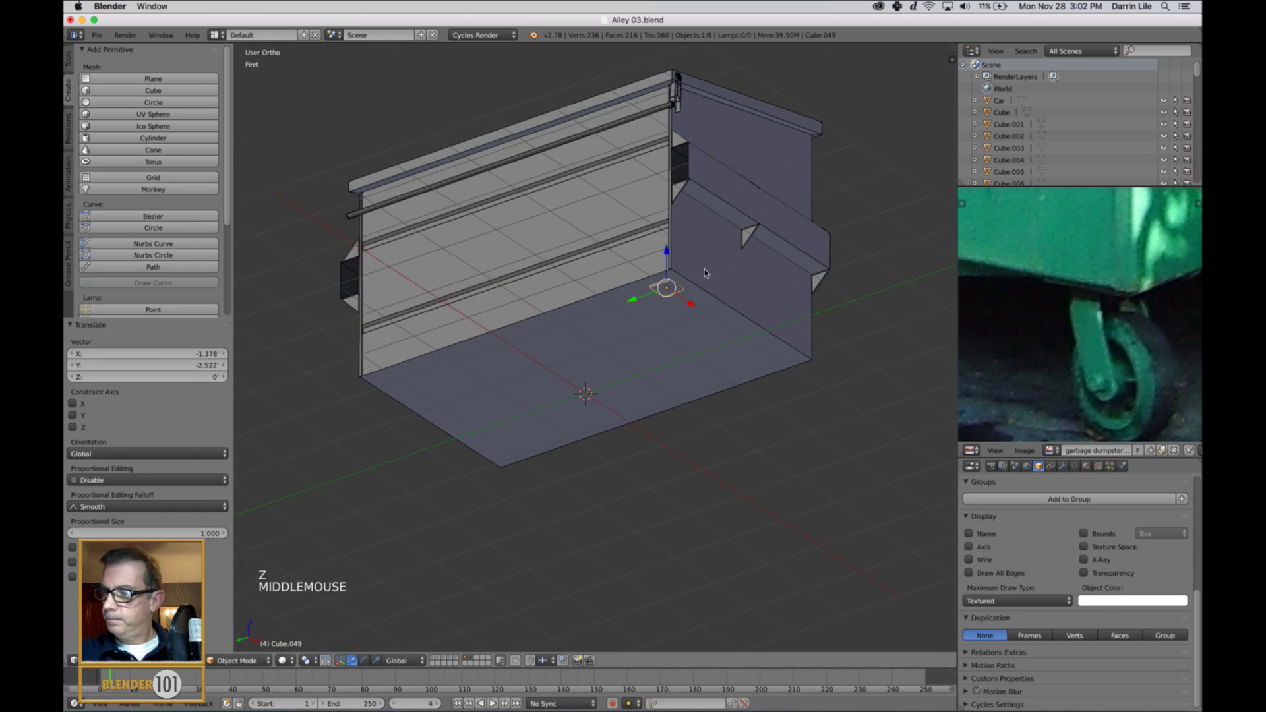
key(KP_2)
key(KP_5)
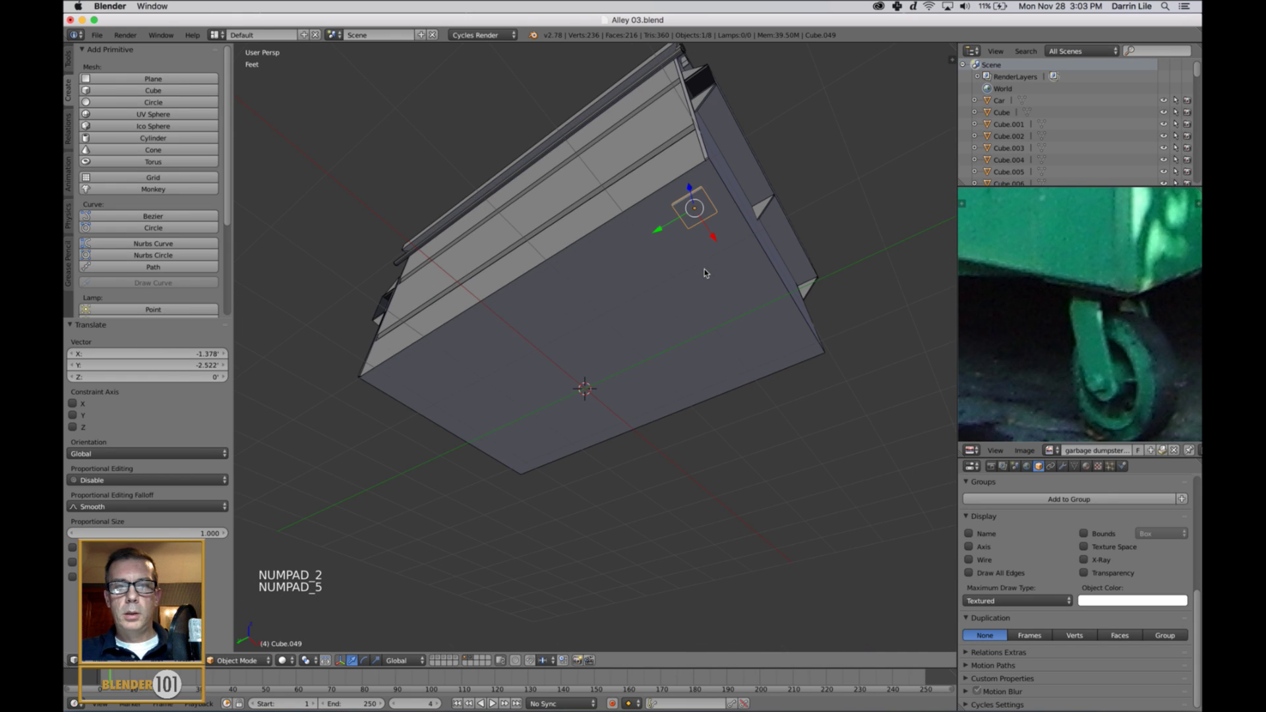
shift+middle_drag(722, 293, 701, 317)
scroll(701, 318, up, 2)
shift+middle_drag(803, 325, 780, 300)
shift+middle_drag(679, 111, 686, 207)
drag(649, 240, 598, 197)
Snap the 3D cursor to the mounting plate and add a plane mesh at that location
scroll(632, 209, down, 2)
middle_drag(777, 248, 781, 297)
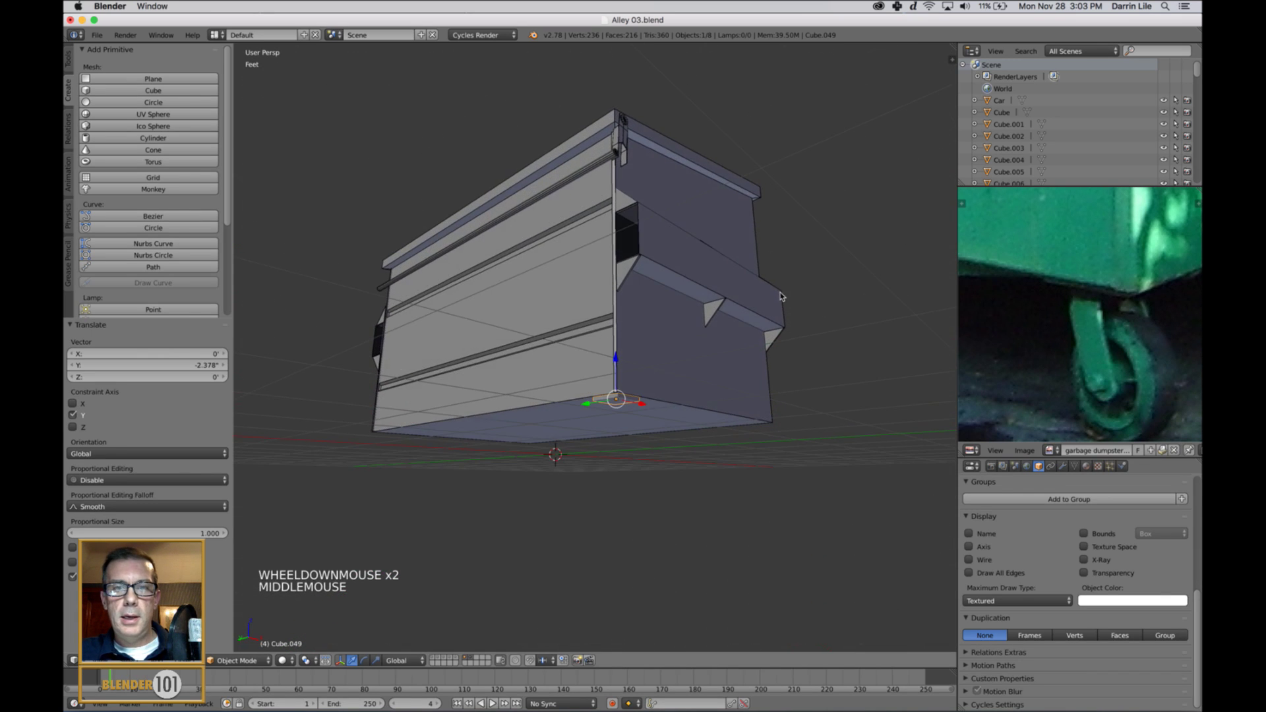
scroll(731, 358, down, 2)
mouse_move(729, 359)
shift+middle_down()
mouse_move(729, 319)
mouse_move(729, 345)
shift+middle_up()
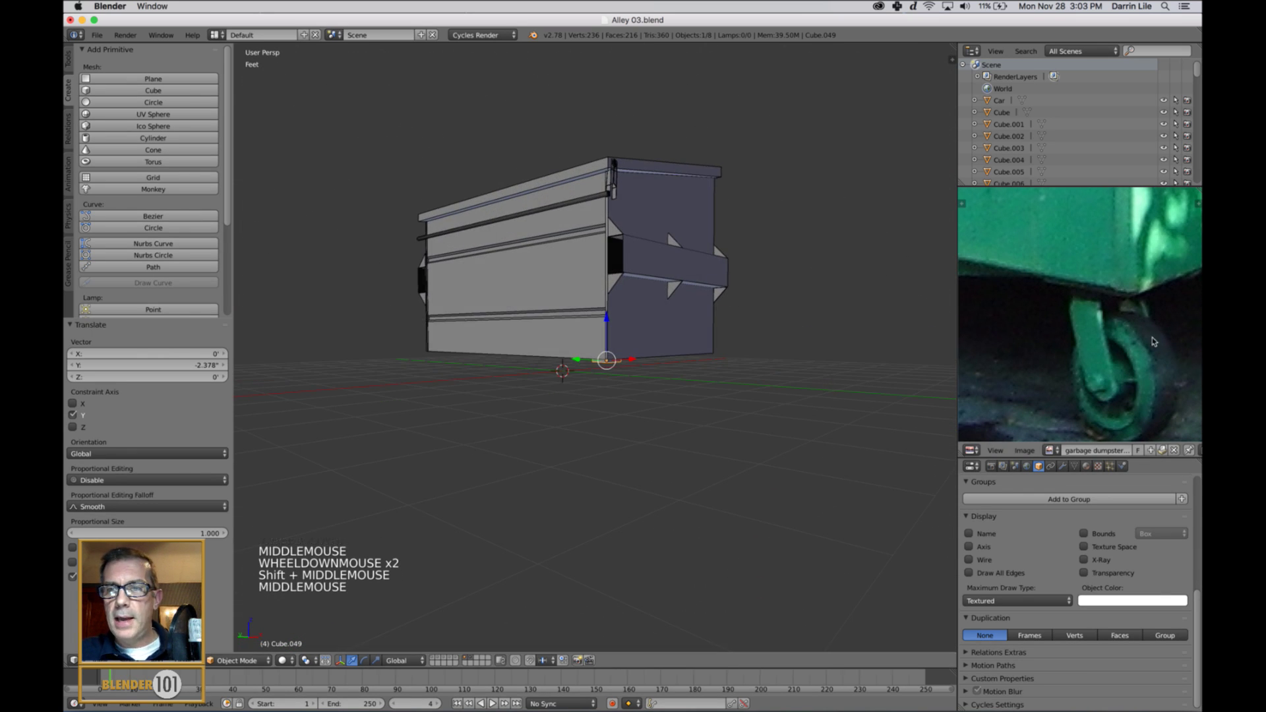
middle_drag(839, 393, 773, 406)
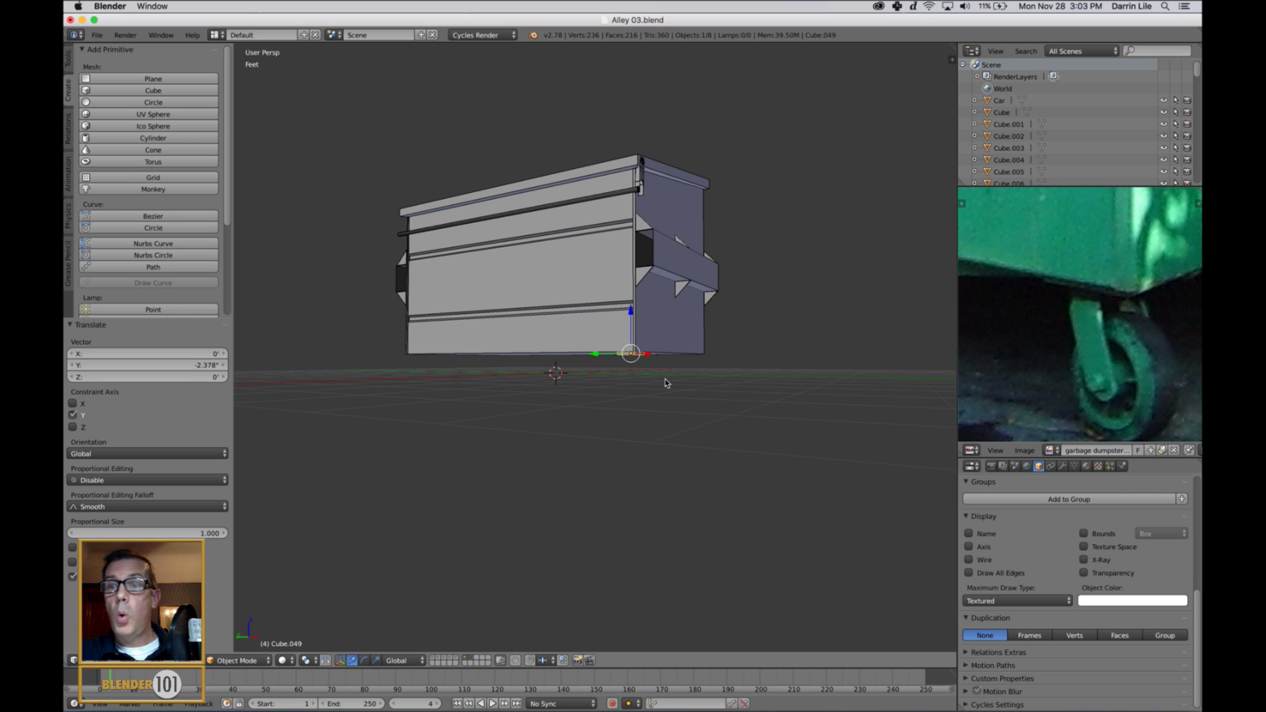
middle_drag(776, 373, 771, 366)
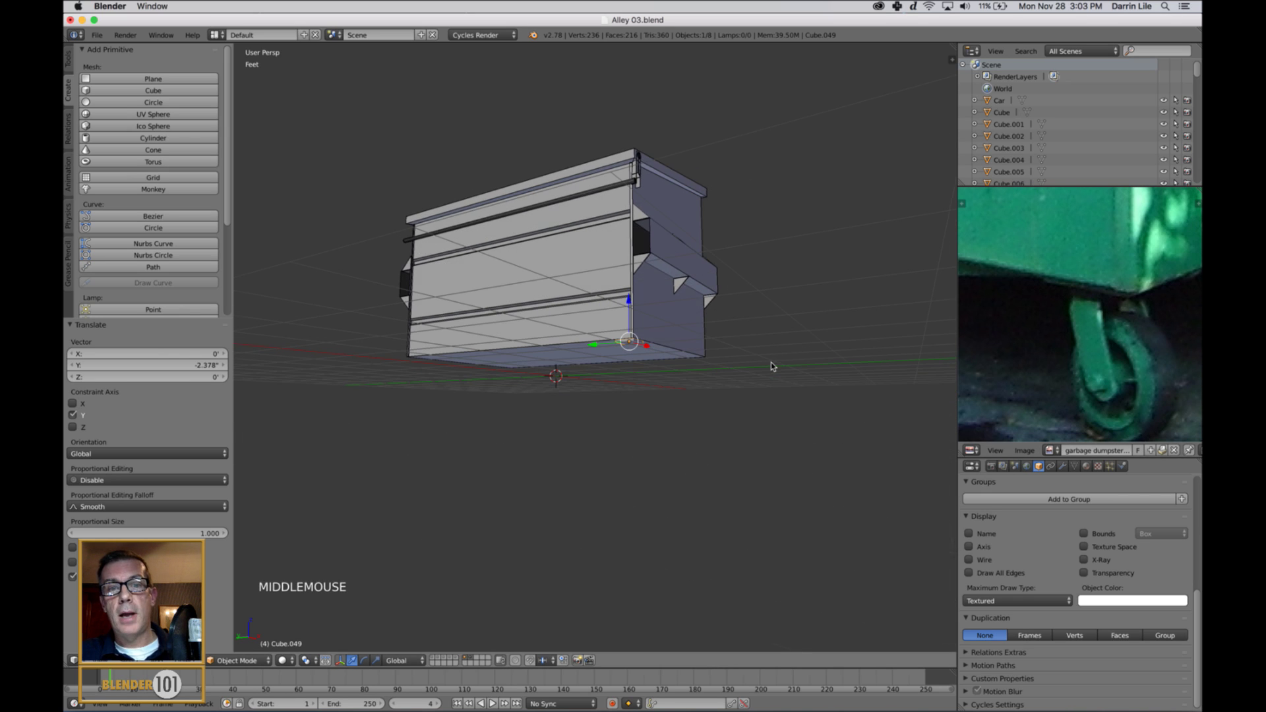
key(shift+s)
click(663, 377)
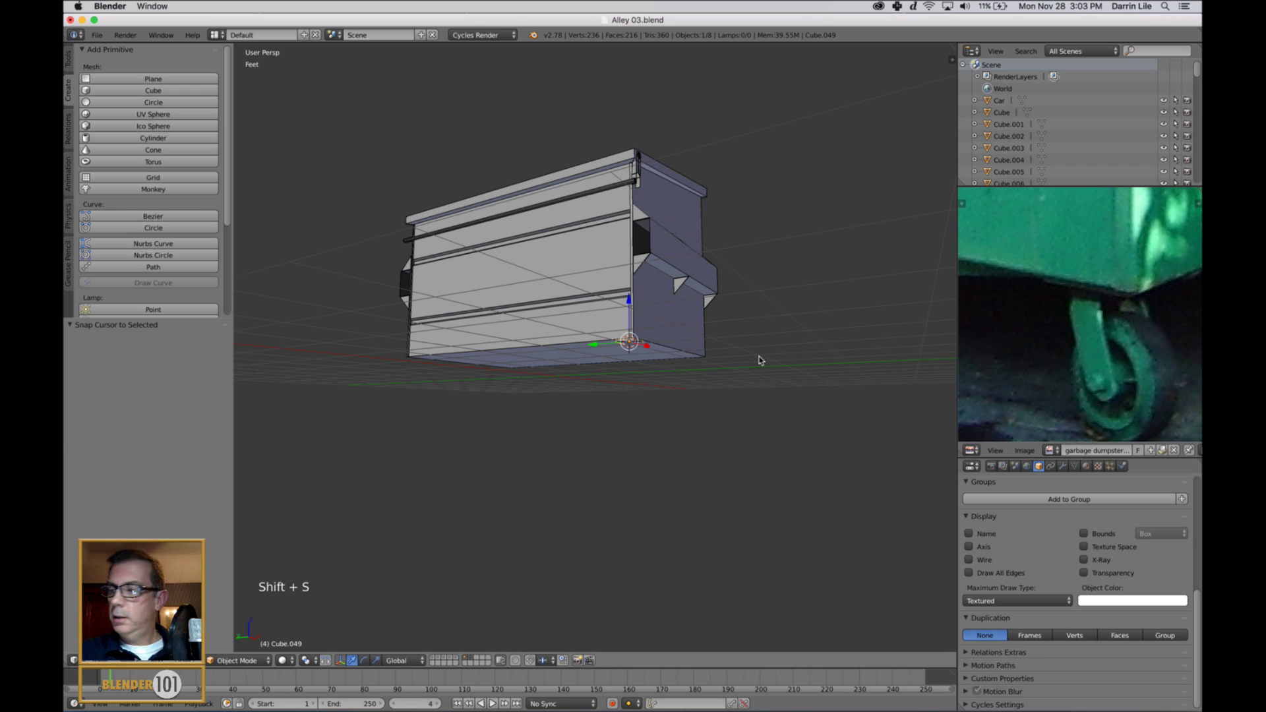
key(shift+a)
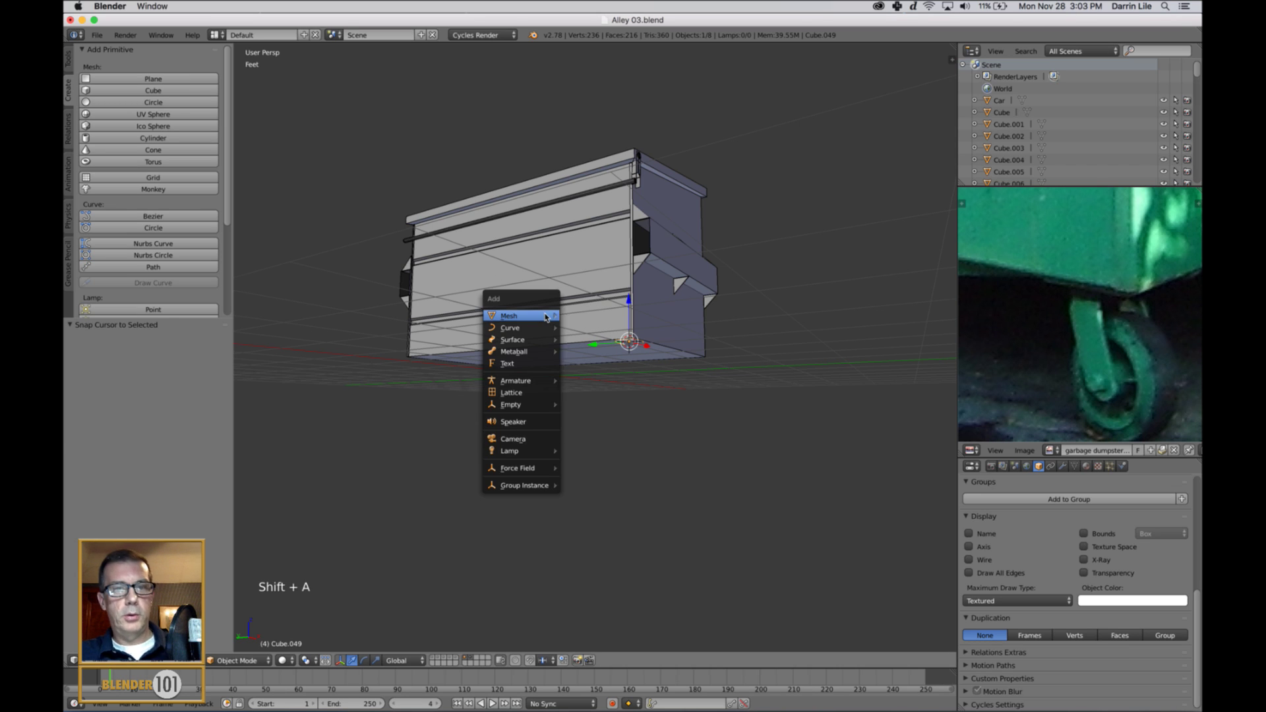
mouse_move(521, 316)
click(609, 317)
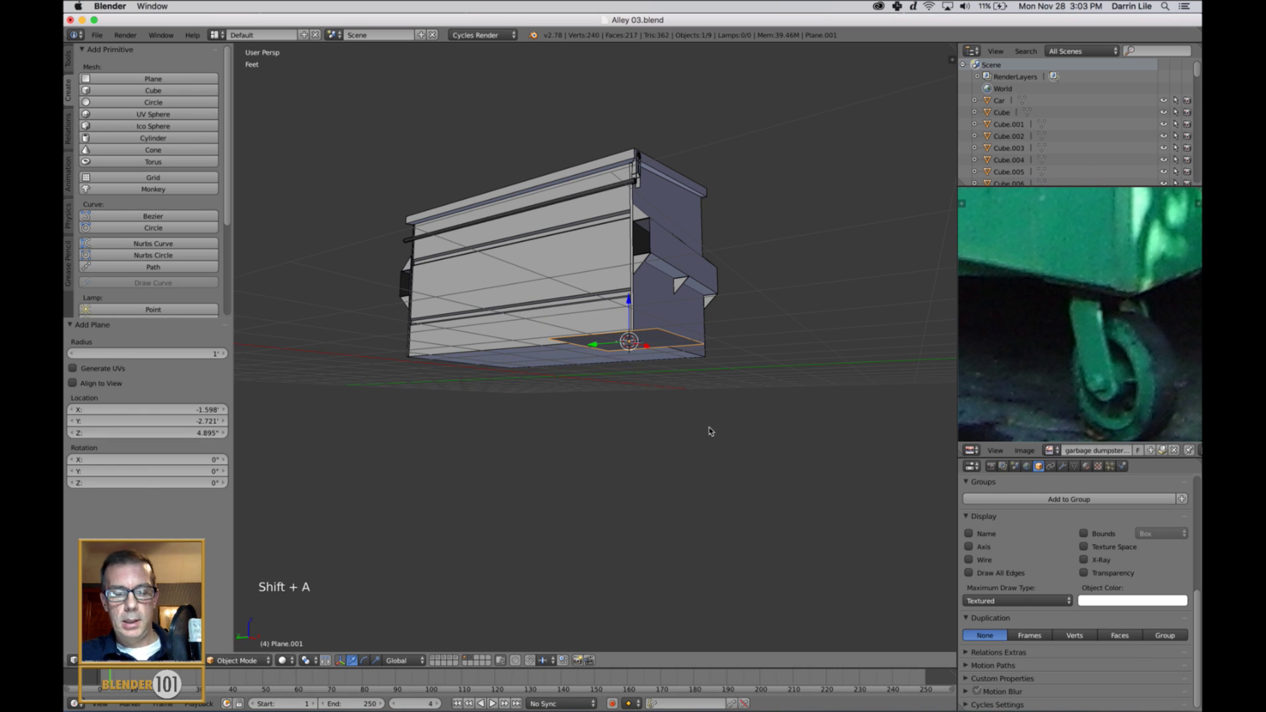
Scale the new plane down to about 0.218 and lower it about 0.386" beneath the mounting plate
key(s)
click(656, 376)
key(KP_Decimal)
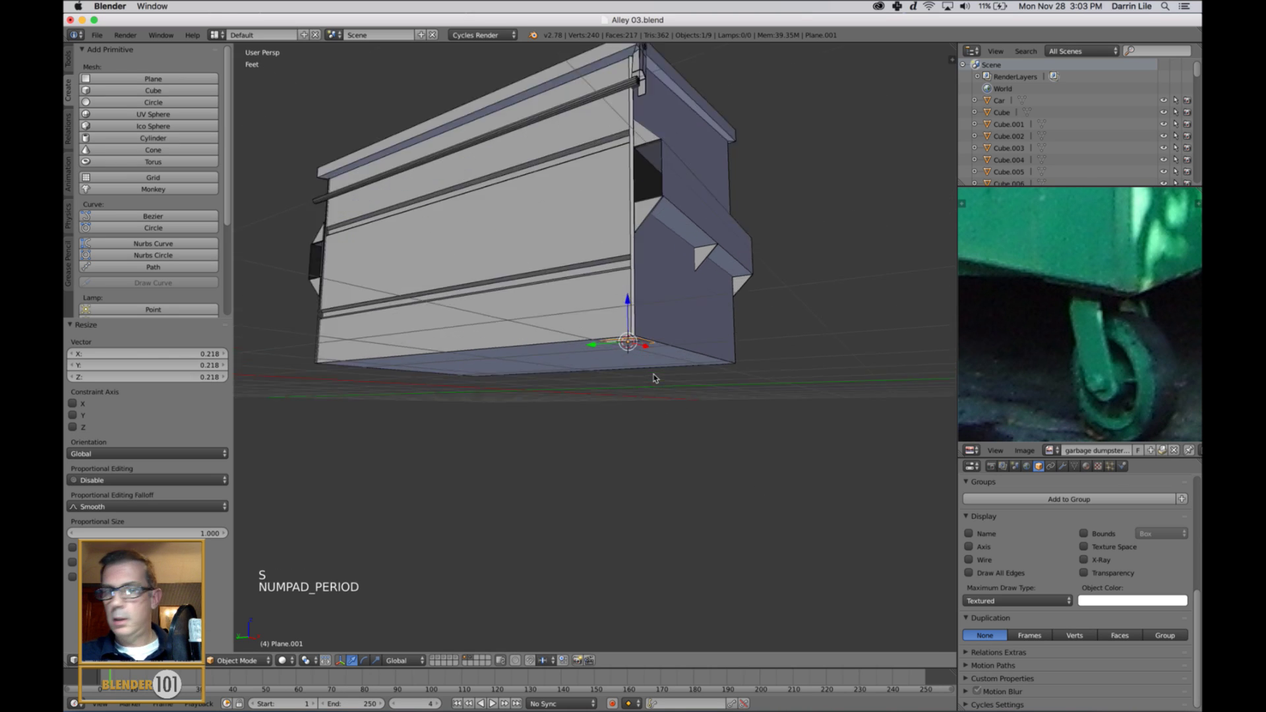
scroll(659, 376, down, 4)
middle_drag(661, 376, 627, 322)
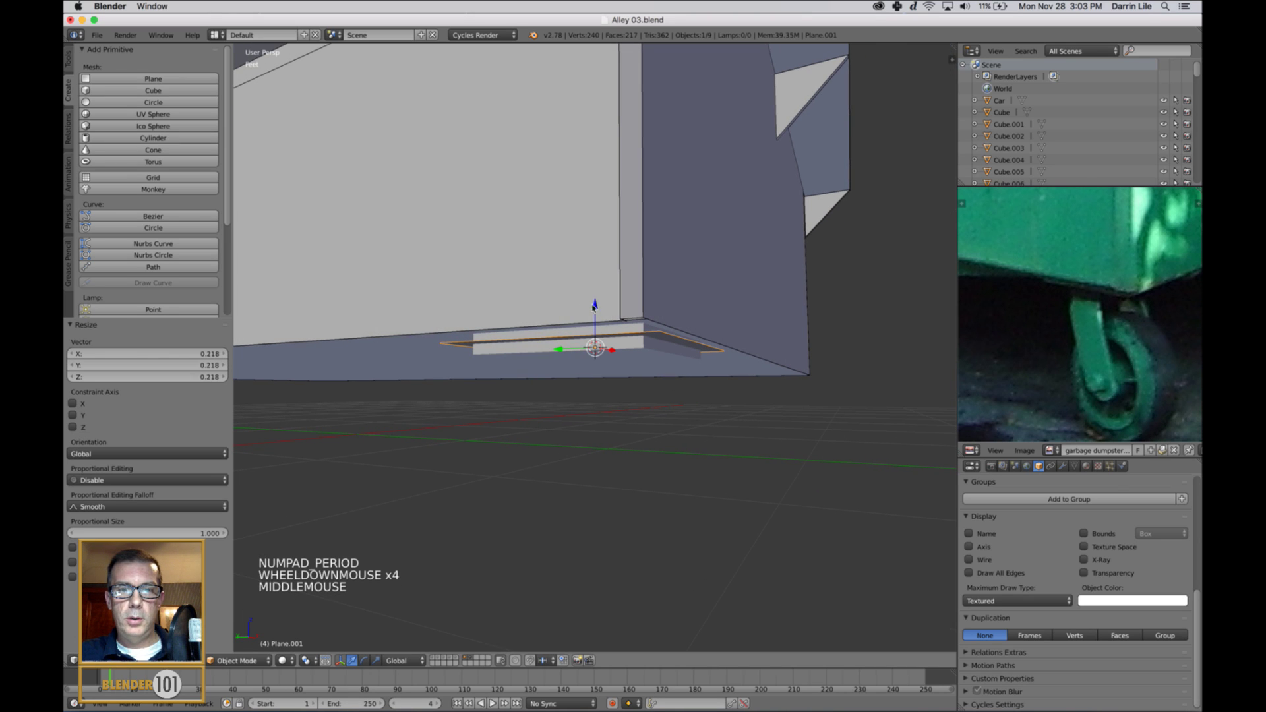
drag(593, 306, 592, 330)
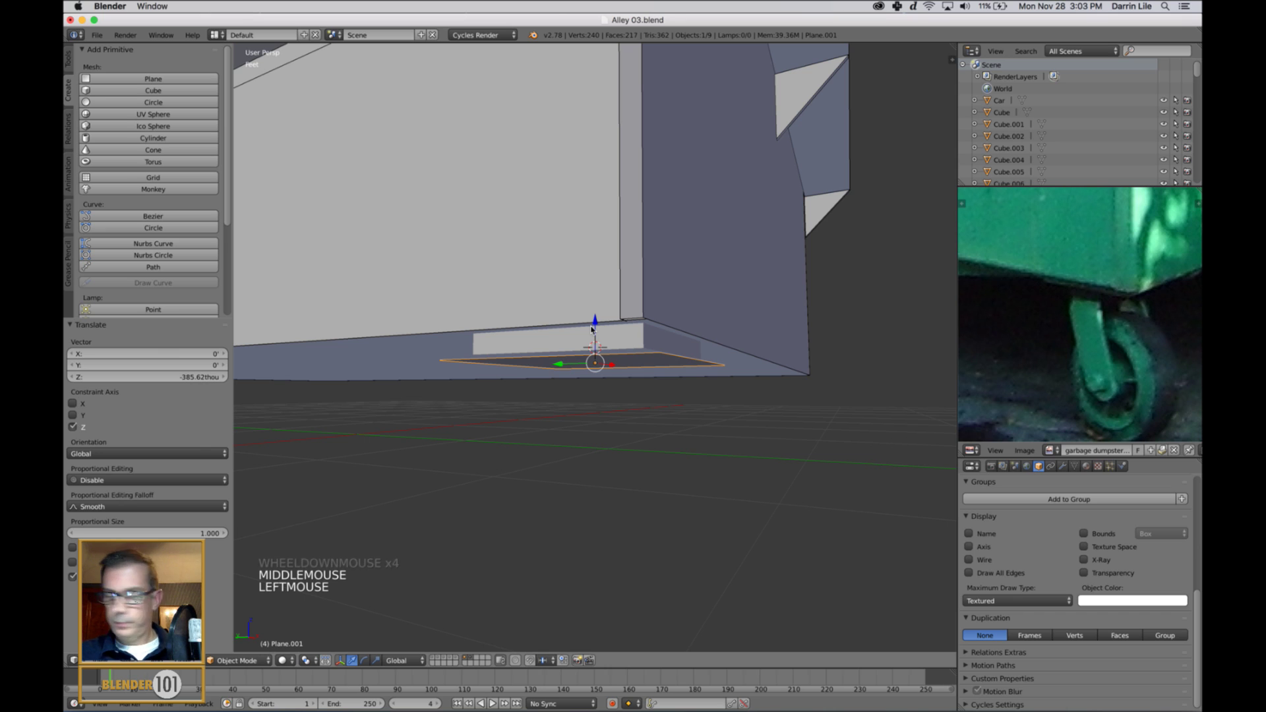
Narrow the plane along Y by a factor of about 0.294 and resize it to fit within the mounting plate
middle_drag(620, 413, 614, 423)
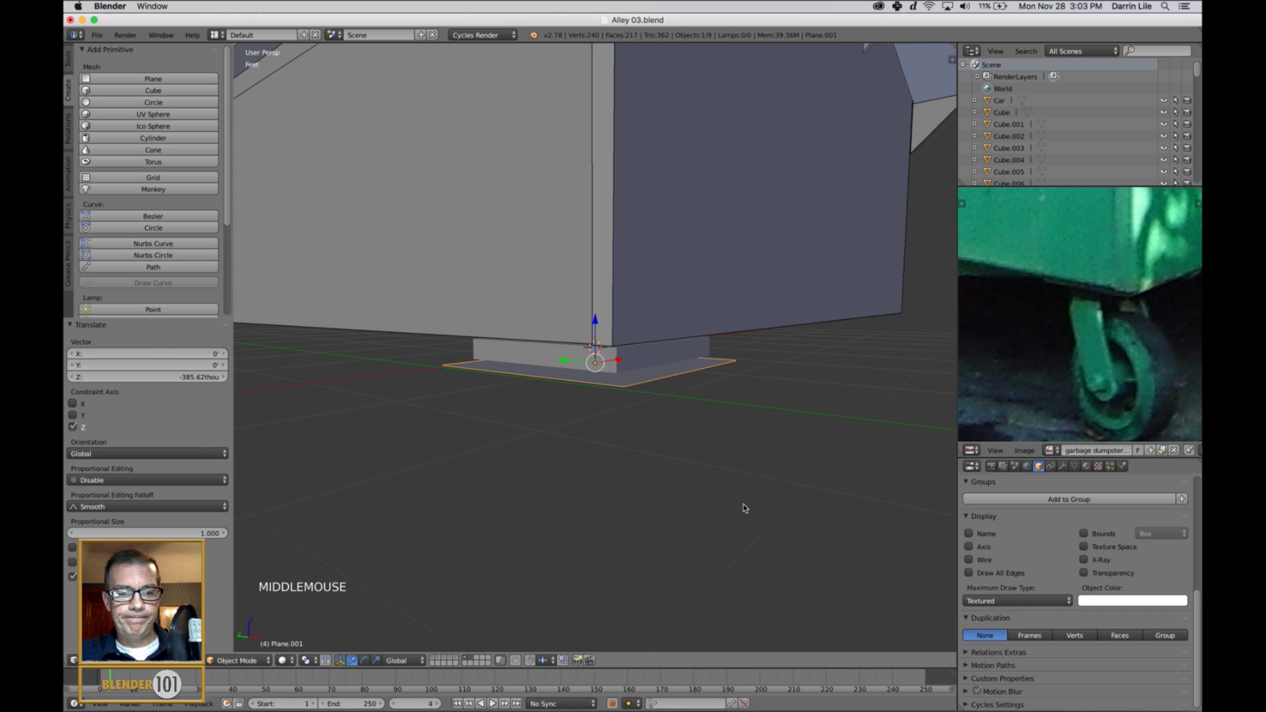
key(s)
key(s)
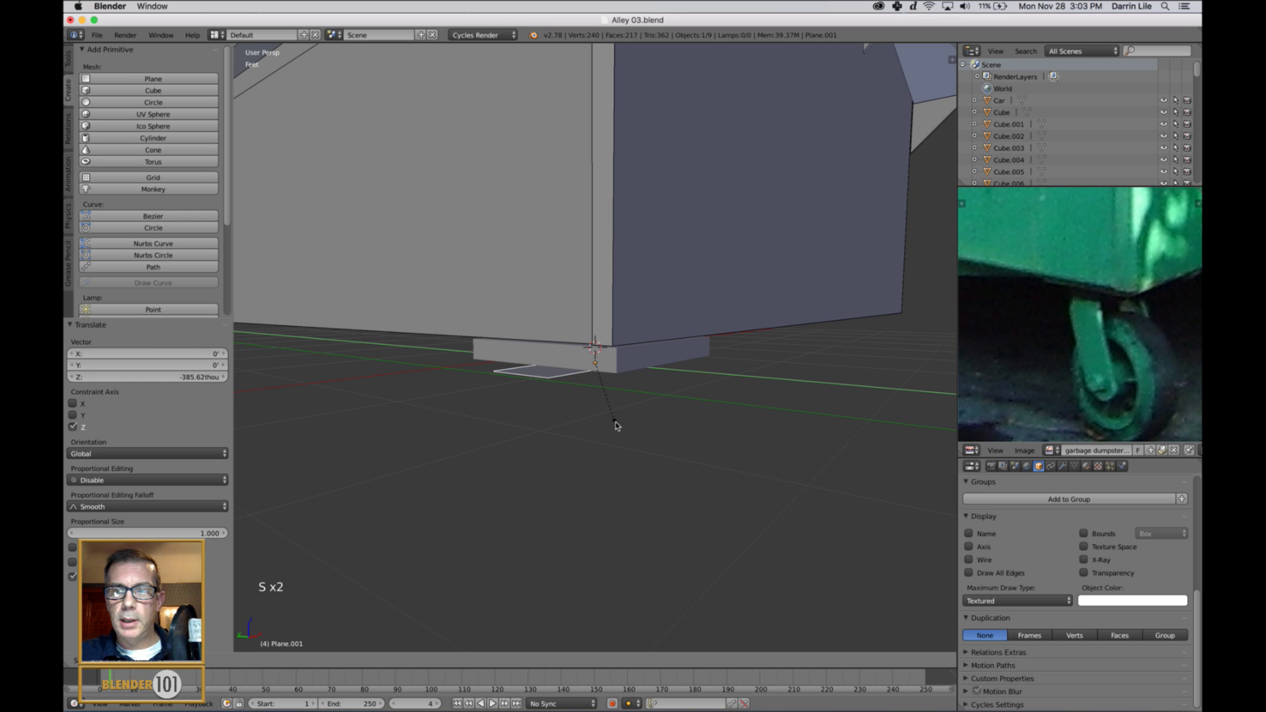
click(611, 424)
mouse_move(626, 449)
middle_down()
mouse_move(650, 421)
mouse_move(603, 413)
mouse_move(596, 438)
mouse_move(611, 429)
middle_up()
key(s)
key(s)
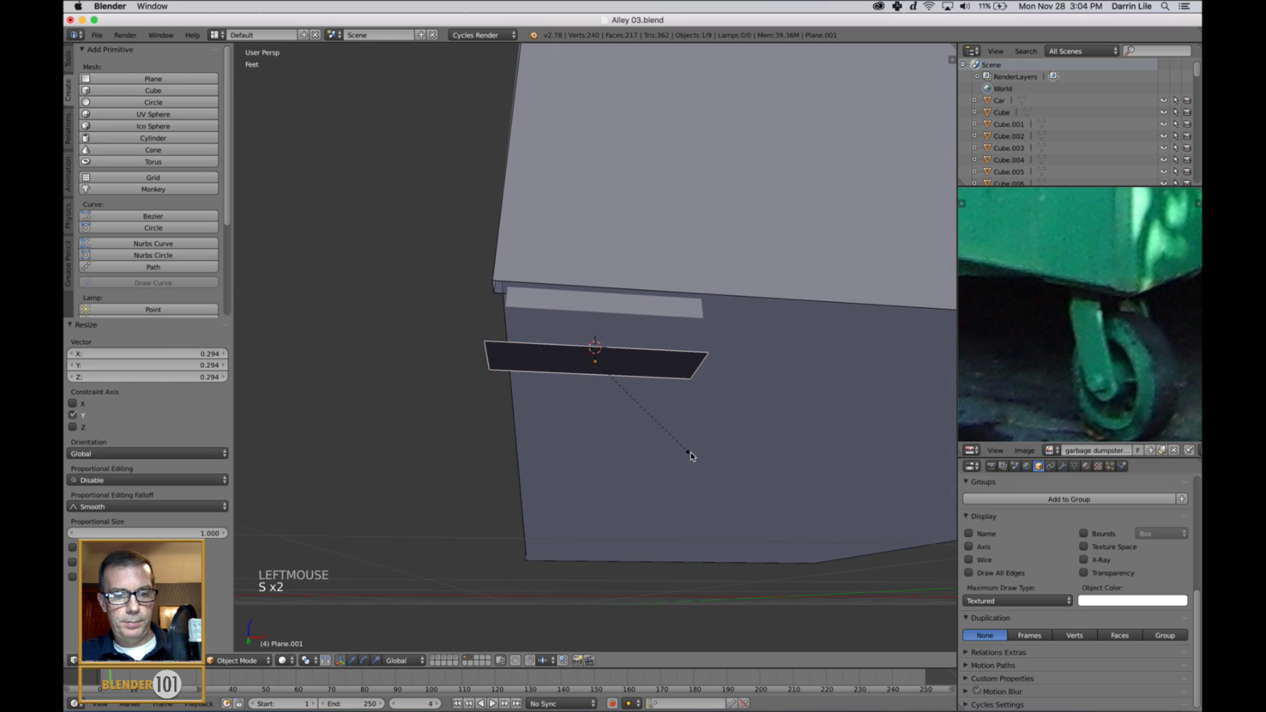
click(672, 424)
mouse_move(666, 422)
middle_down()
mouse_move(650, 441)
mouse_move(687, 432)
mouse_move(642, 432)
mouse_move(663, 440)
middle_up()
key(s)
click(655, 449)
Extrude two opposite short edges of the plane downward about 2.739" to form the caster fork's legs
key(Tab)
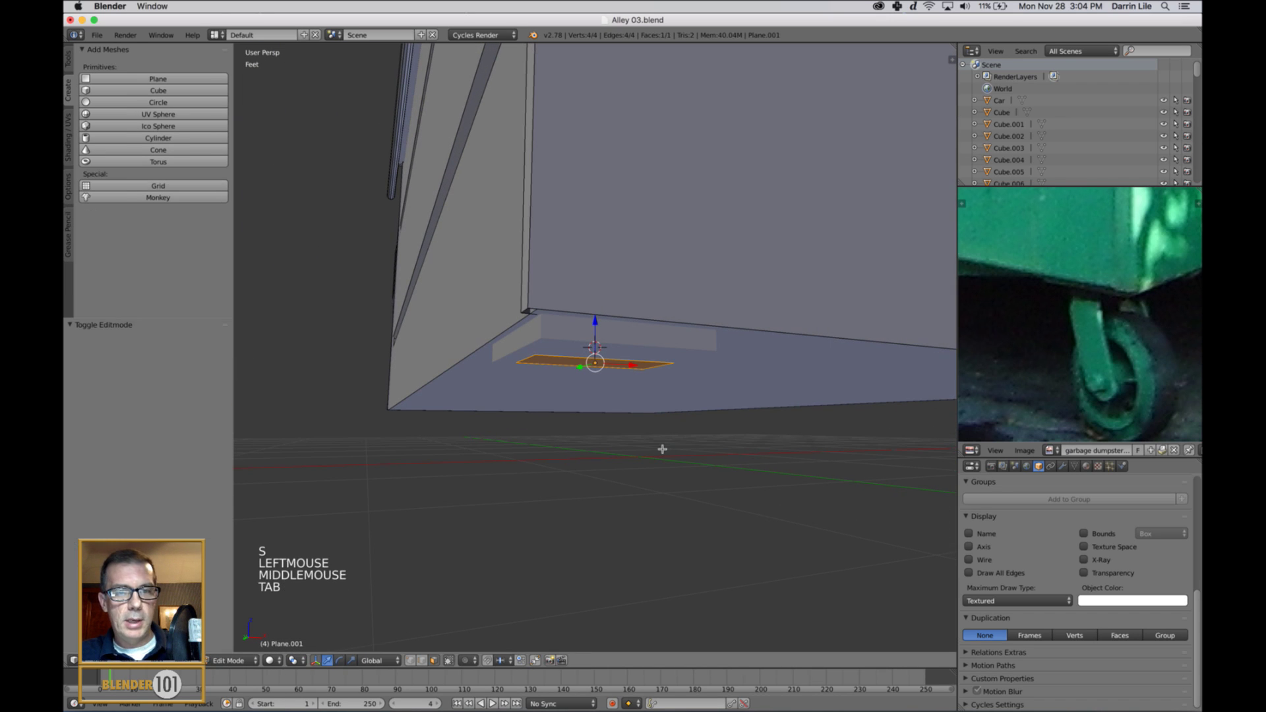
key(ctrl+Tab)
click(649, 433)
right_click(526, 363)
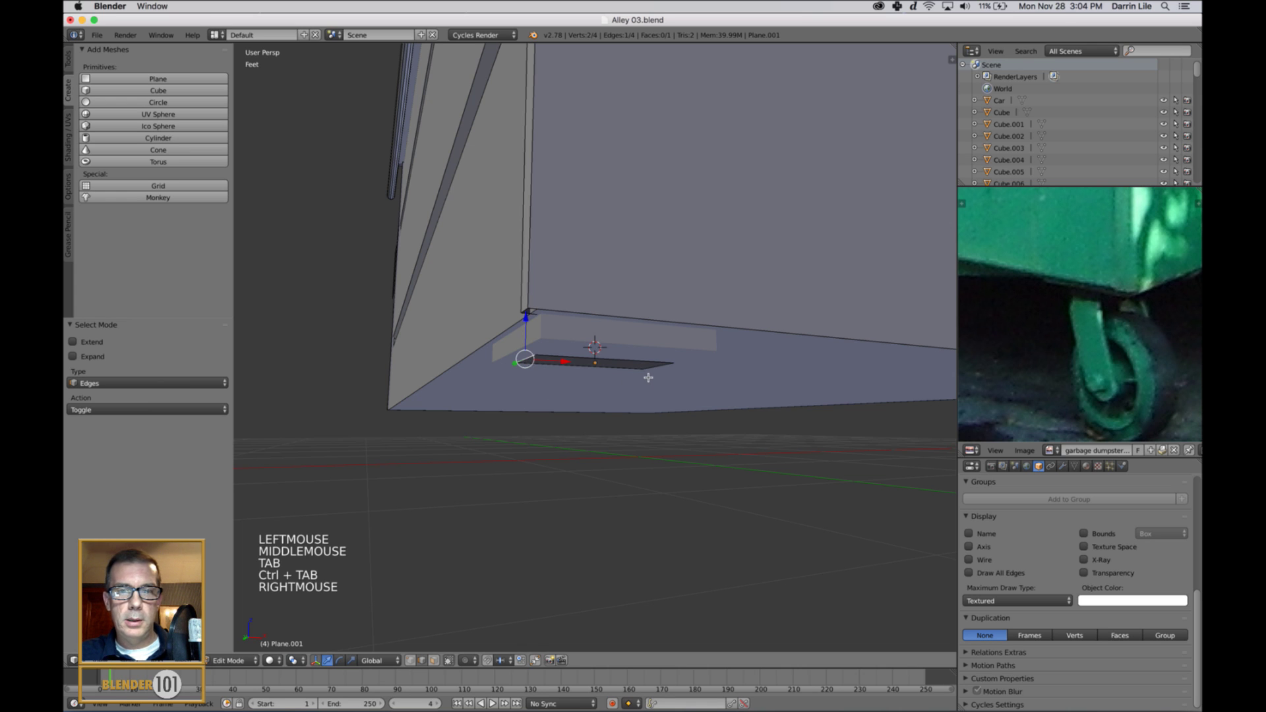
shift+right_click(655, 374)
middle_drag(650, 397, 674, 399)
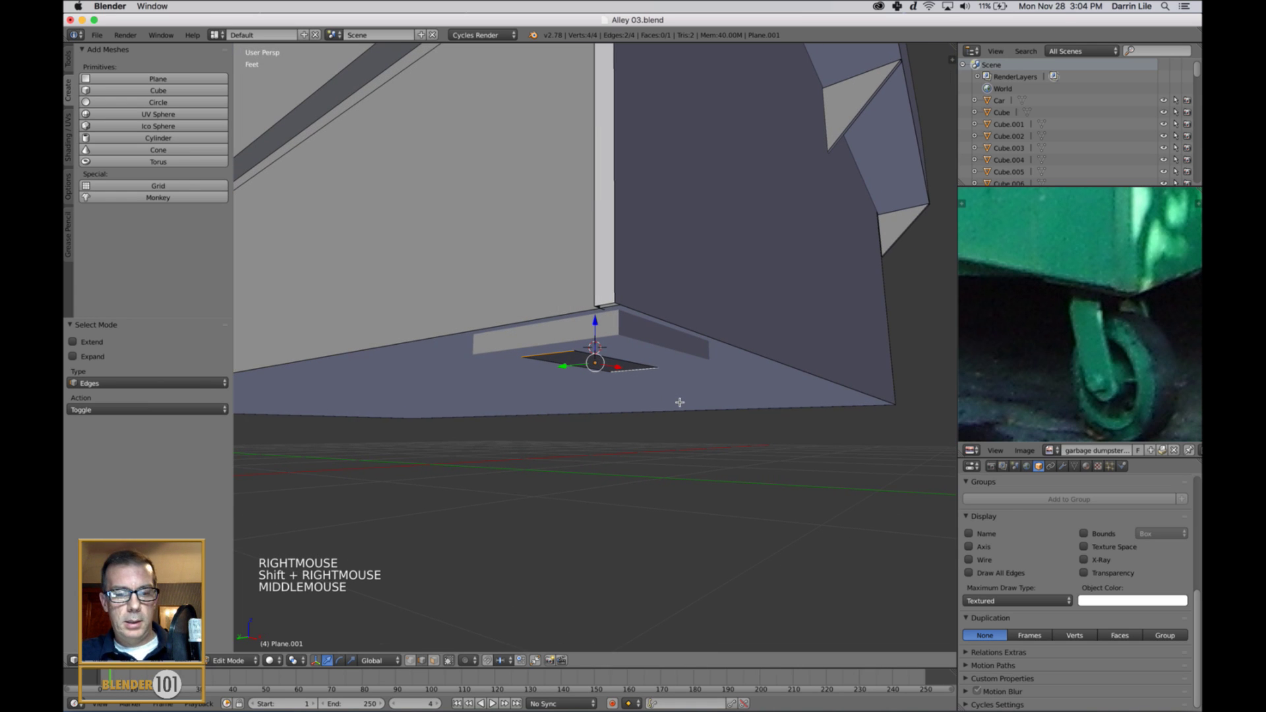
key(e)
key(e)
click(635, 325)
drag(595, 325, 575, 449)
scroll(575, 450, down, 2)
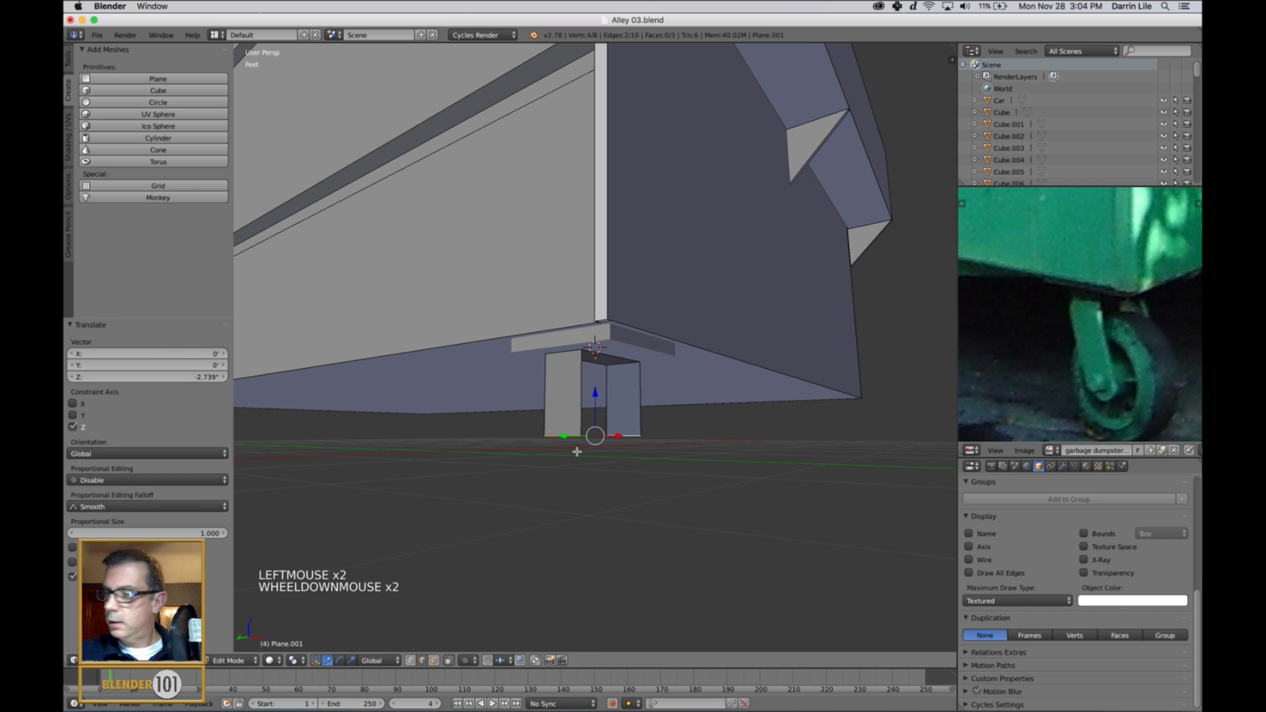
In the left orthographic wireframe view, lower the leg ends about 0.64" and slant them about -1.494" in Y, then about 0.124" back
key(KP_1)
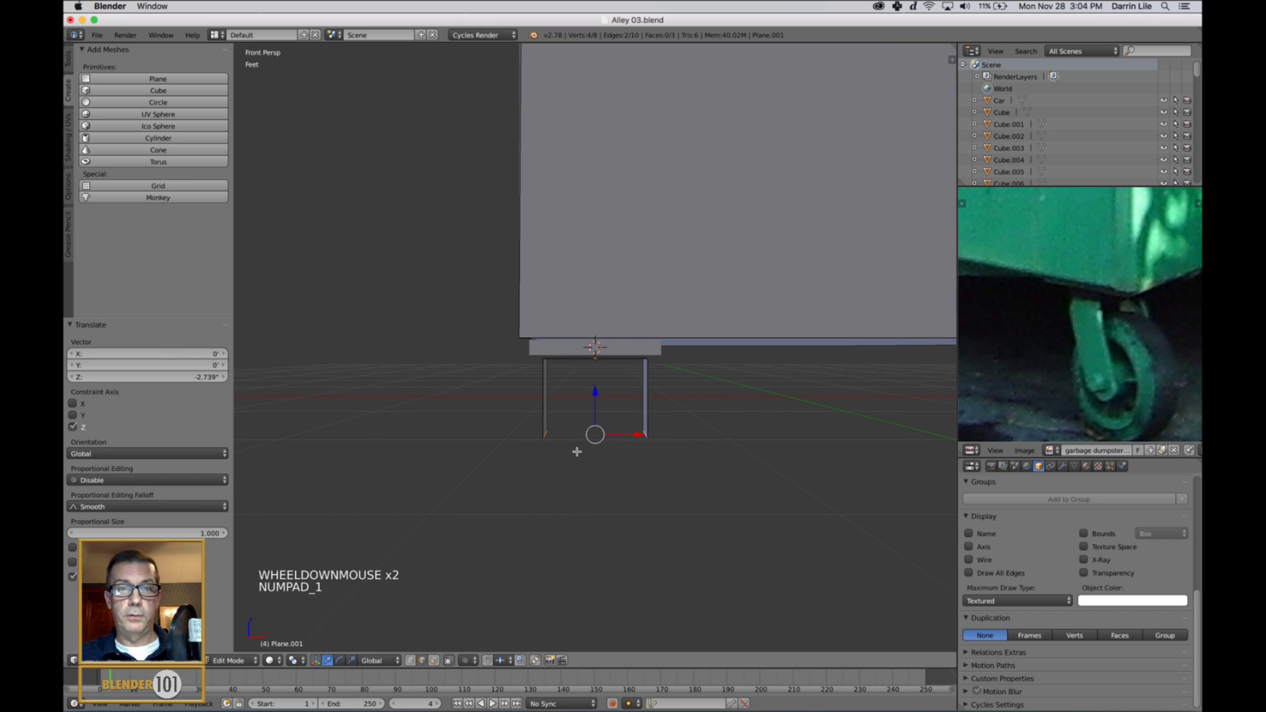
key(KP_3)
key(ctrl+KP_3)
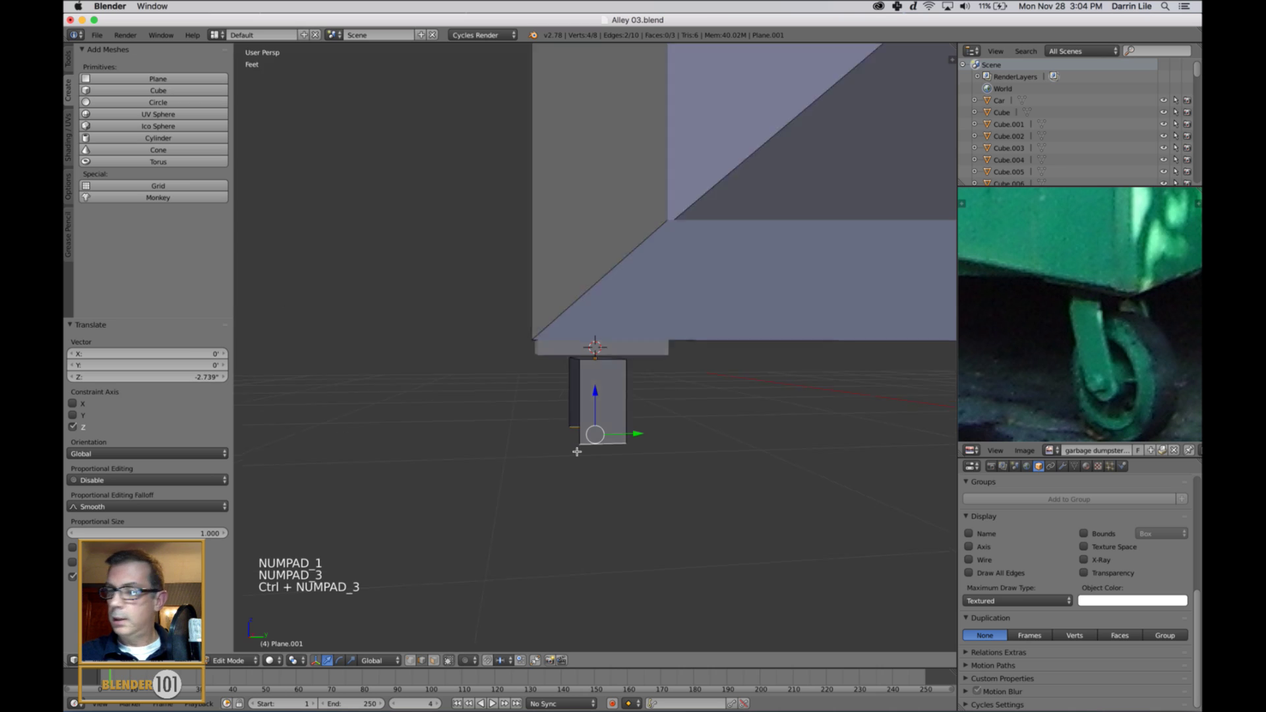
key(KP_5)
key(z)
scroll(656, 593, up, 4)
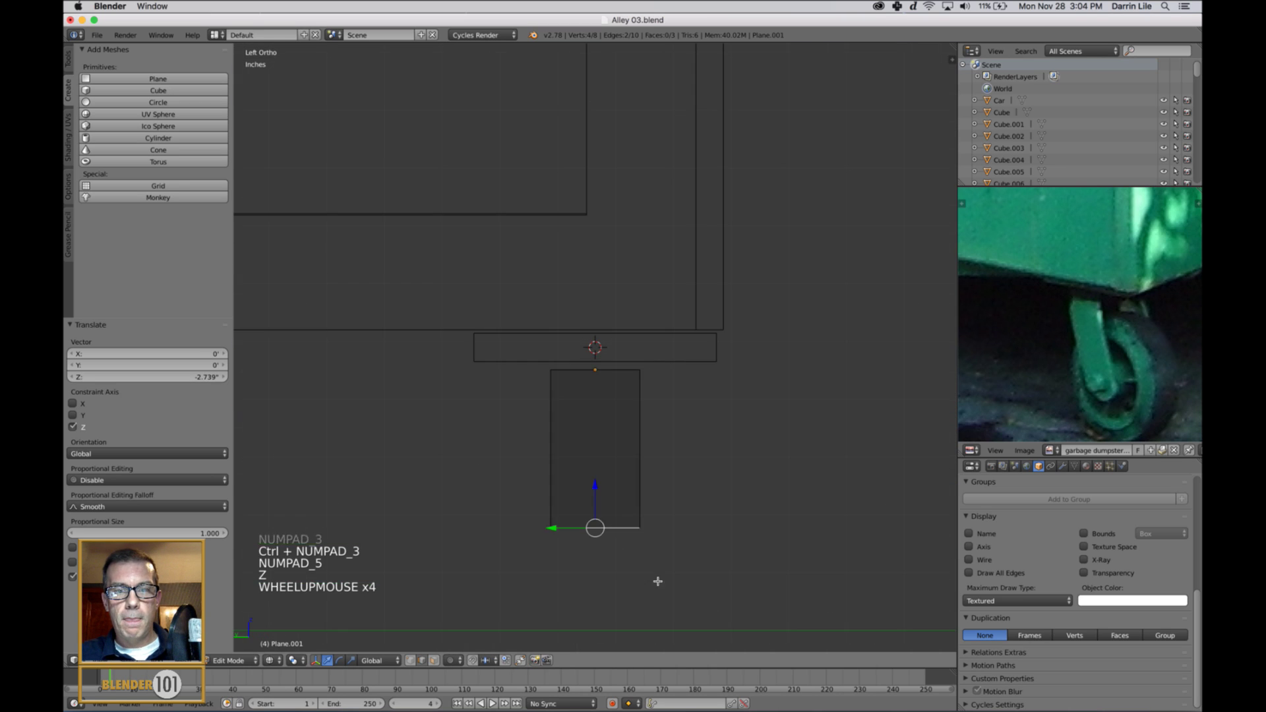
shift+middle_drag(656, 593, 733, 362)
scroll(733, 376, down, 3)
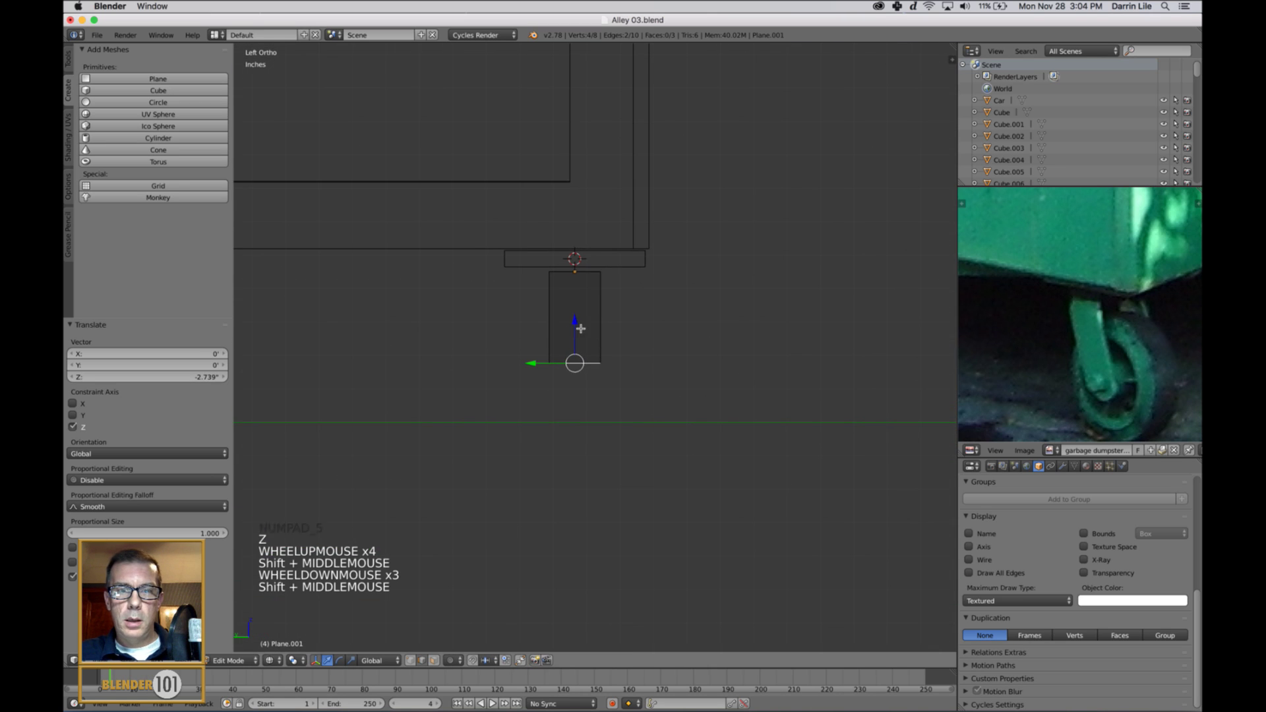
drag(573, 328, 566, 349)
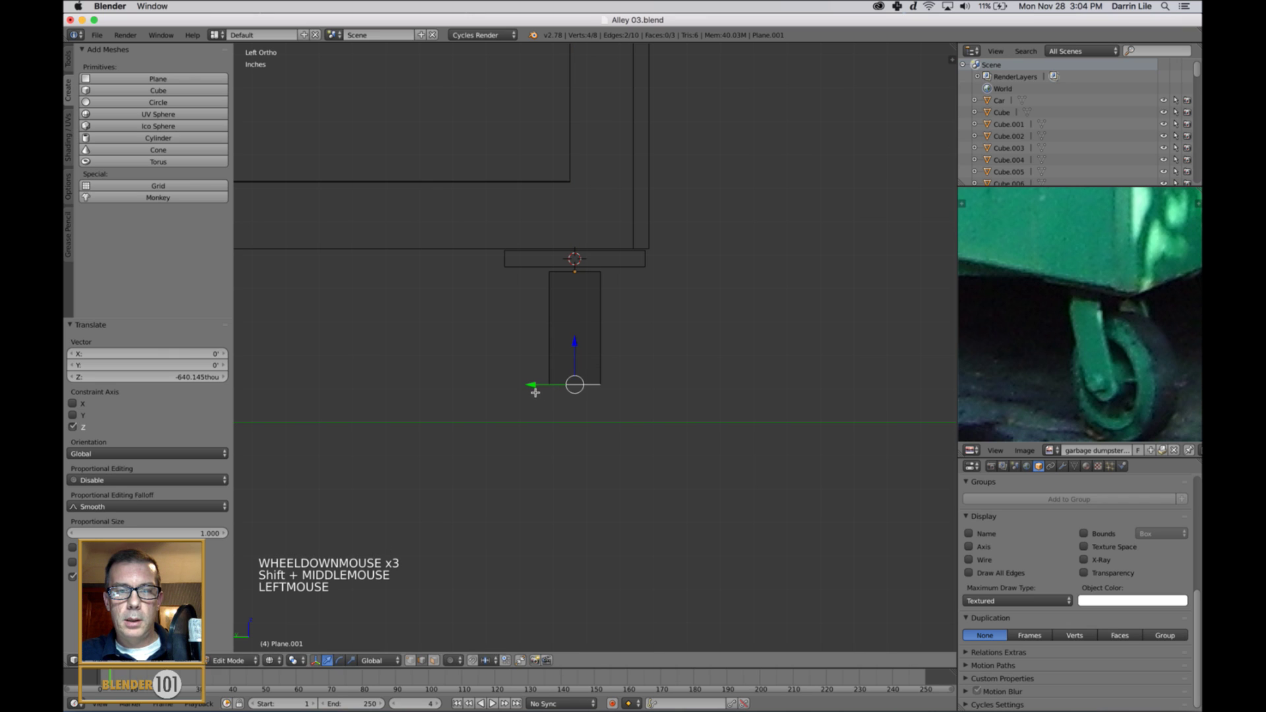
drag(535, 392, 583, 391)
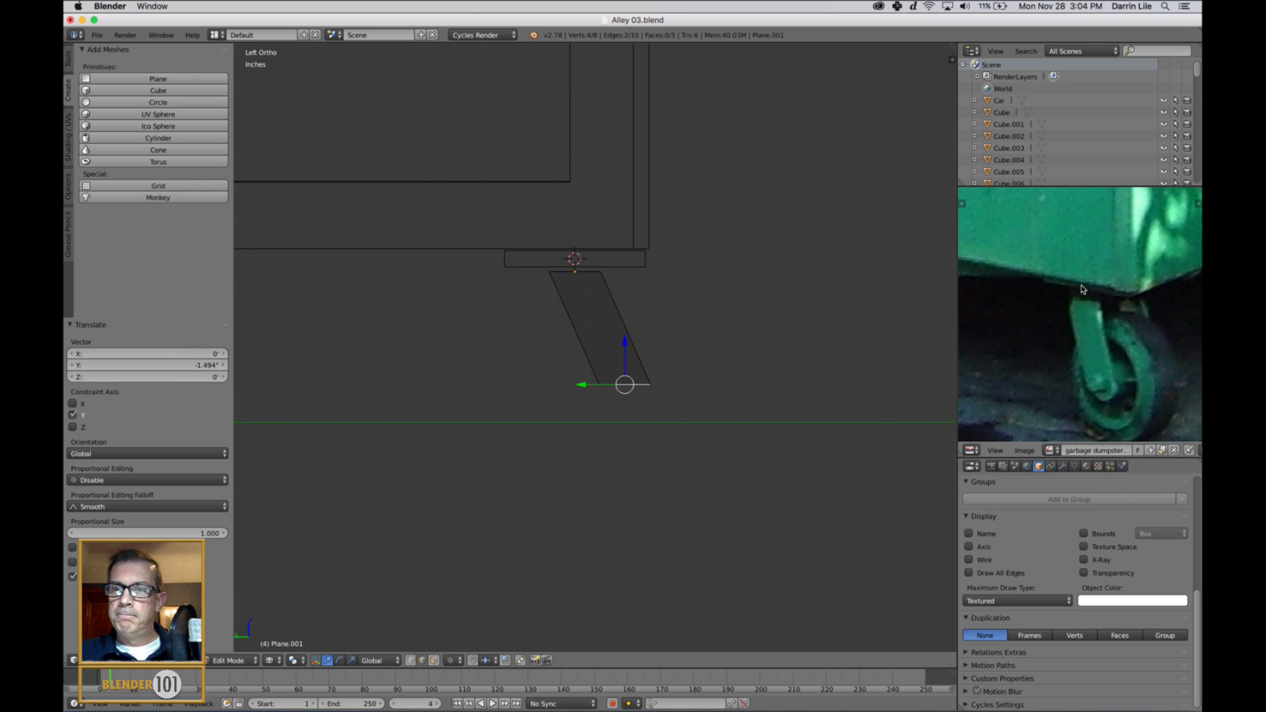
drag(571, 391, 577, 395)
Narrow the whole caster fork in object mode so its two legs sit closer together
middle_drag(639, 374, 610, 374)
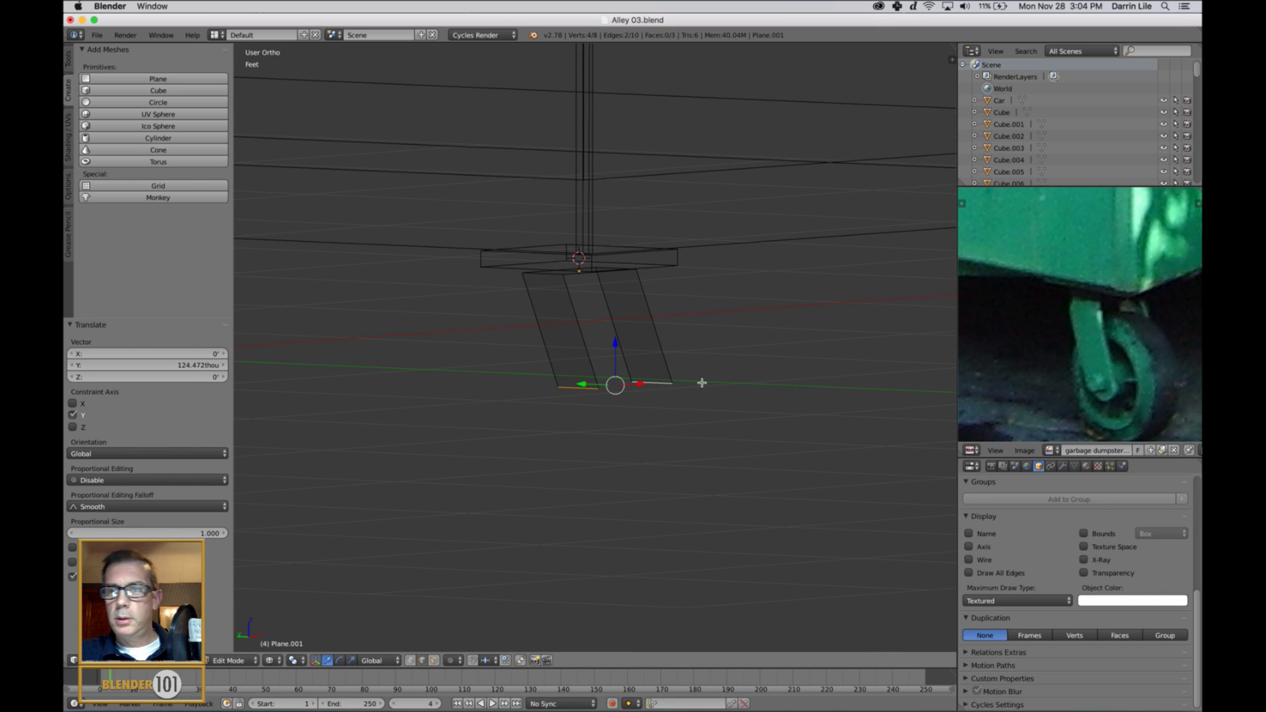
key(Tab)
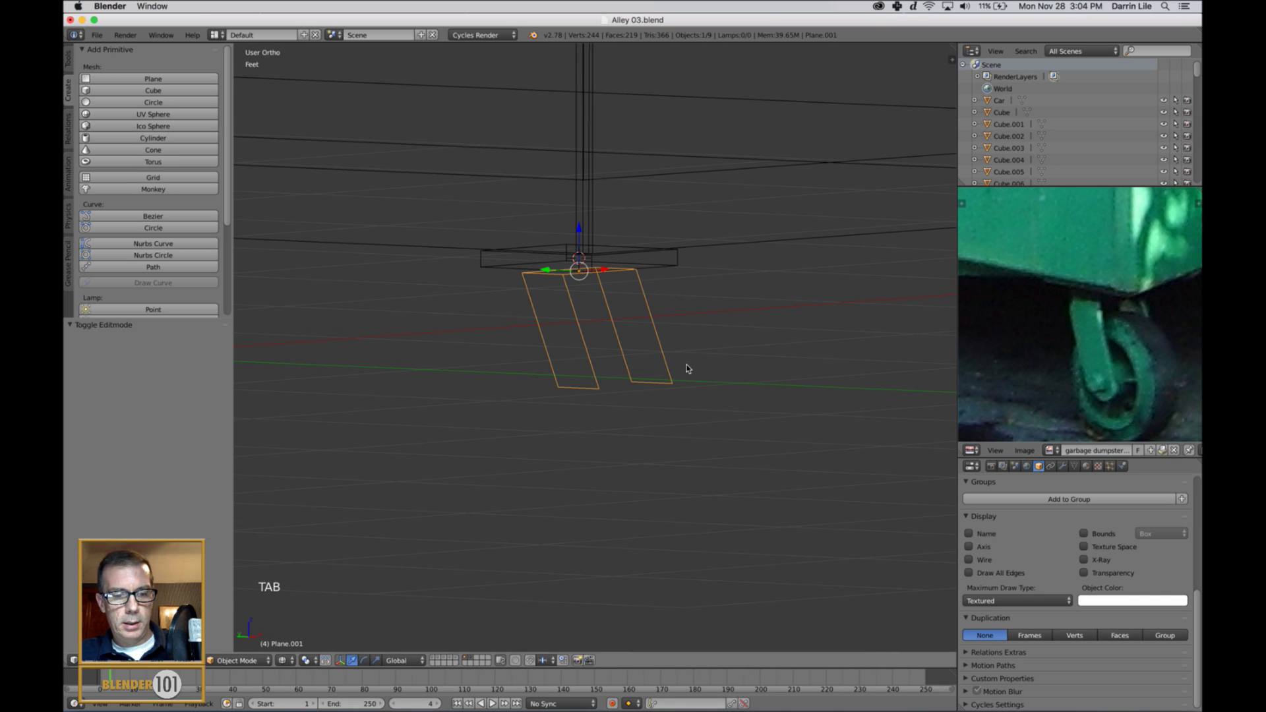
key(s)
click(655, 358)
Select the fork's two upper edges where the legs meet the top, and apply the object's scale
key(Tab)
middle_drag(655, 357, 602, 305)
scroll(616, 313, up, 2)
right_click(550, 237)
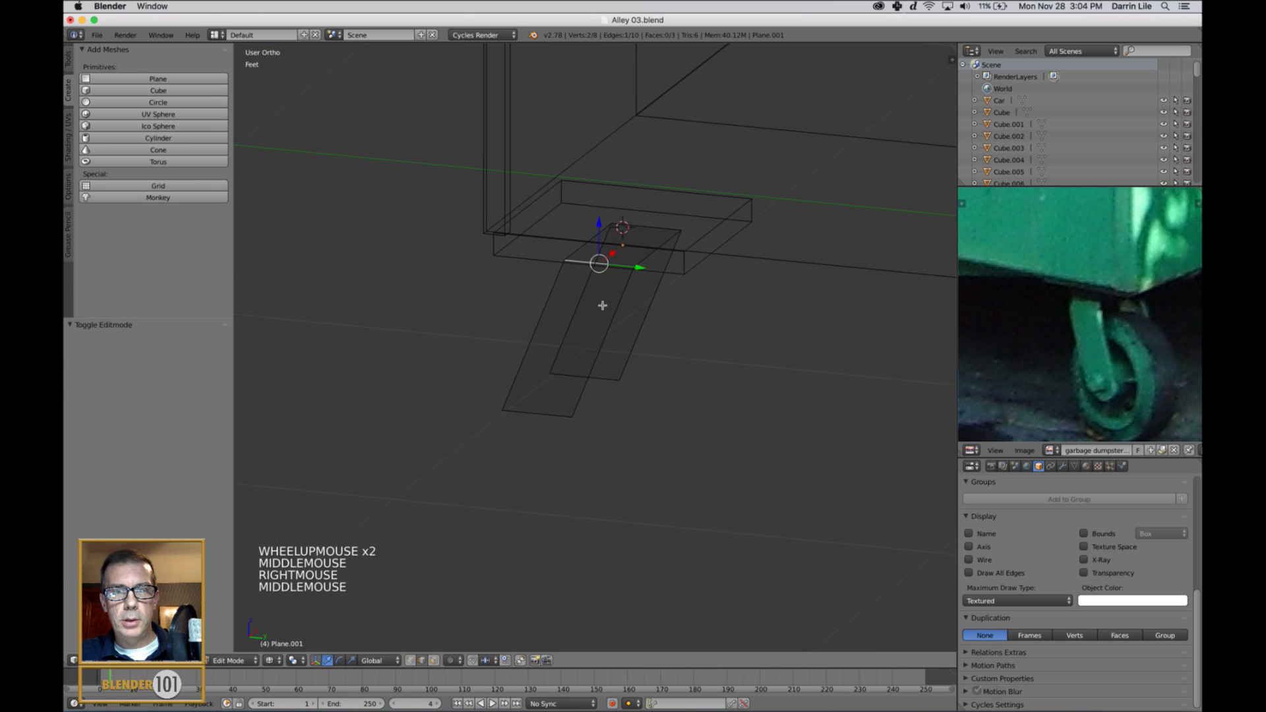
shift+right_click(653, 234)
middle_drag(654, 234, 650, 357)
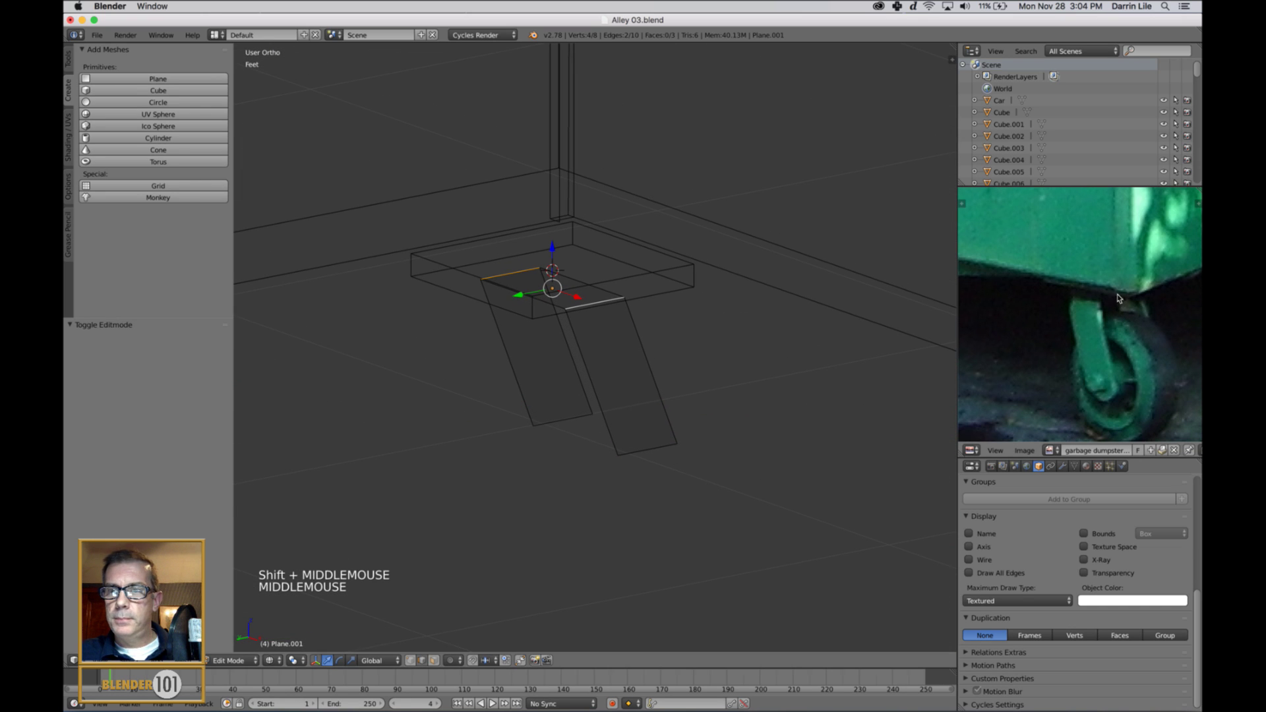
middle_drag(783, 380, 783, 376)
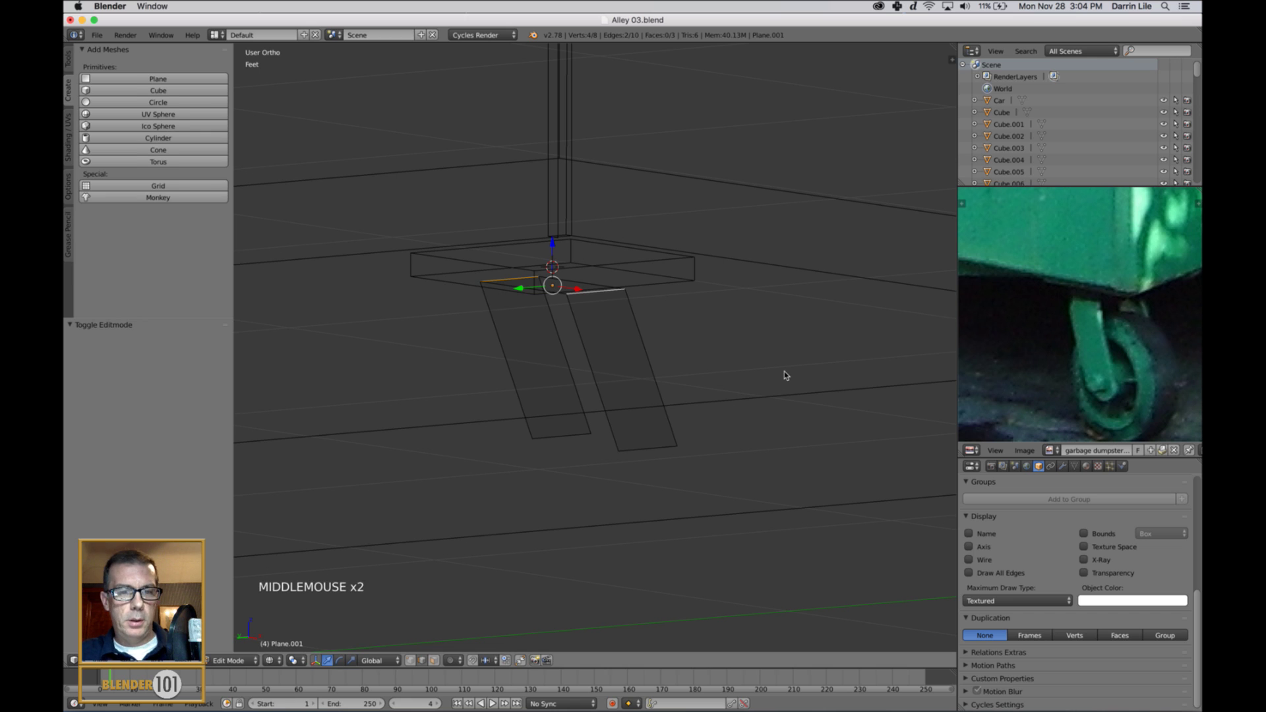
key(Tab)
key(ctrl+a)
click(785, 371)
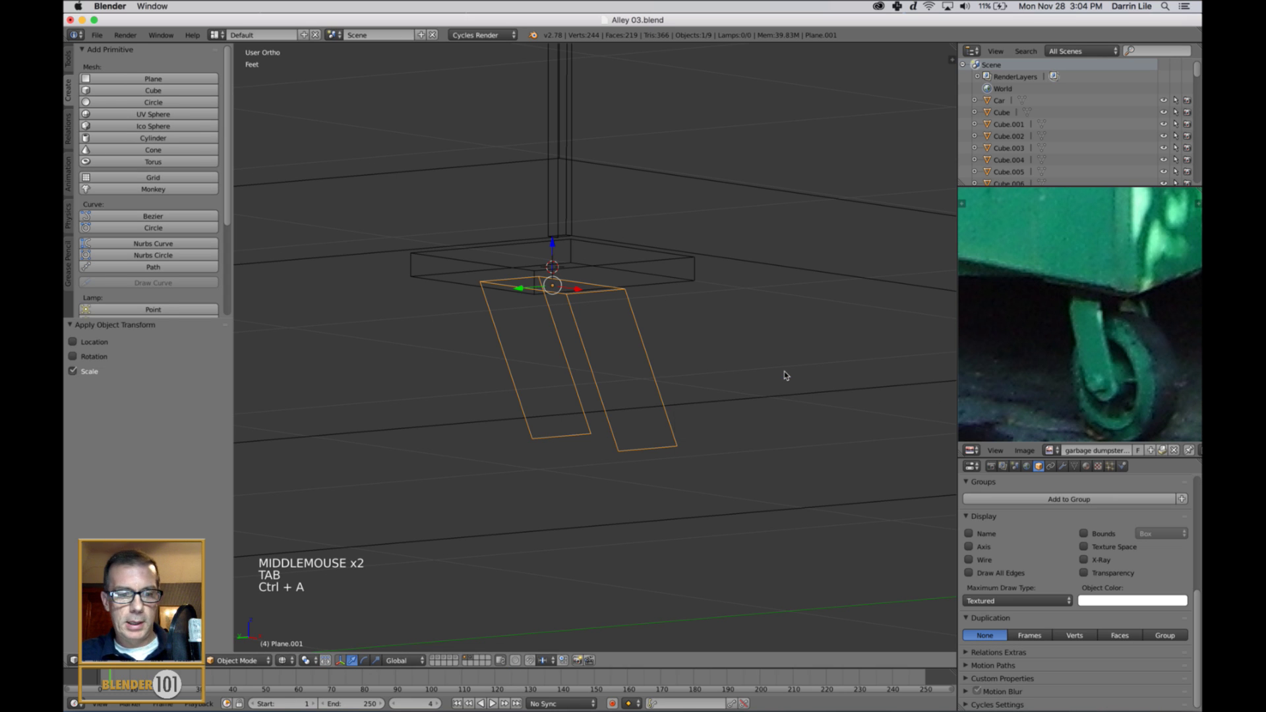
Bevel the fork's two selected upper edges by about 0.046 with 2 segments, in solid shading
key(Tab)
mouse_move(786, 398)
middle_down()
mouse_move(797, 385)
mouse_move(784, 363)
mouse_move(783, 410)
middle_up()
key(z)
key(ctrl+b)
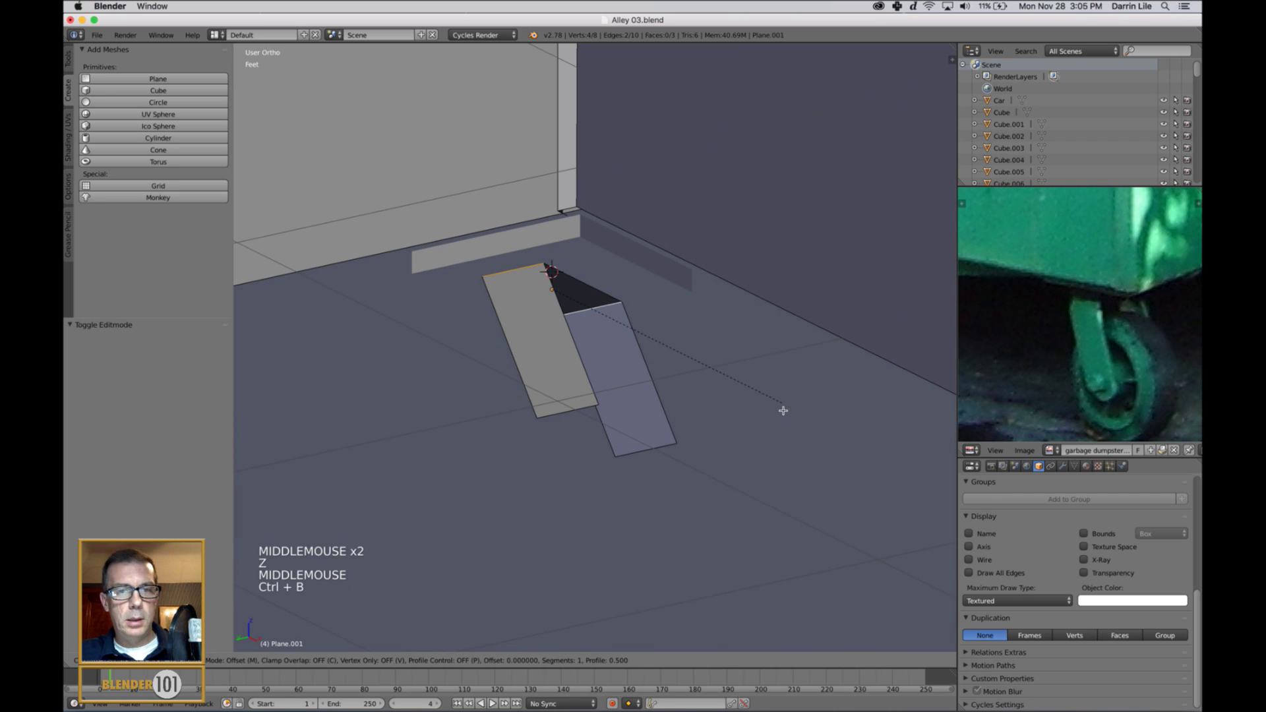
shift+click(869, 527)
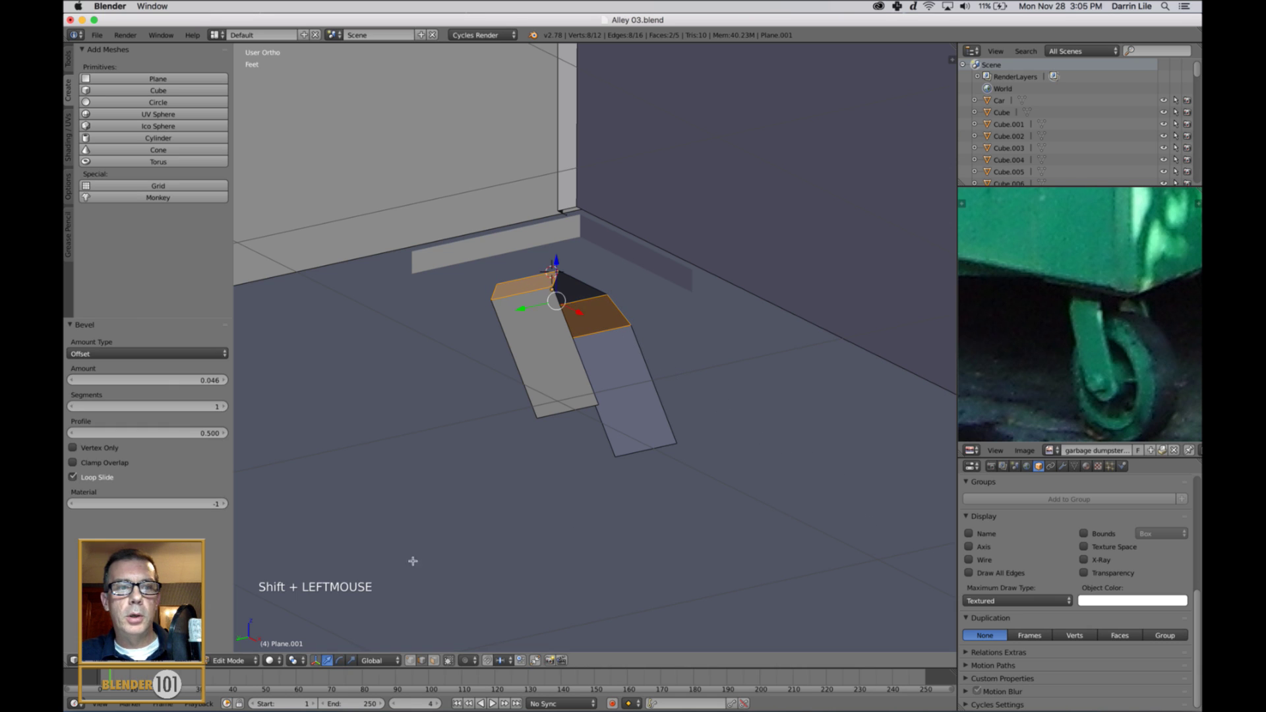
click(224, 406)
Add one centred loop cut running lengthwise down the middle of both fork legs
middle_drag(444, 364, 512, 400)
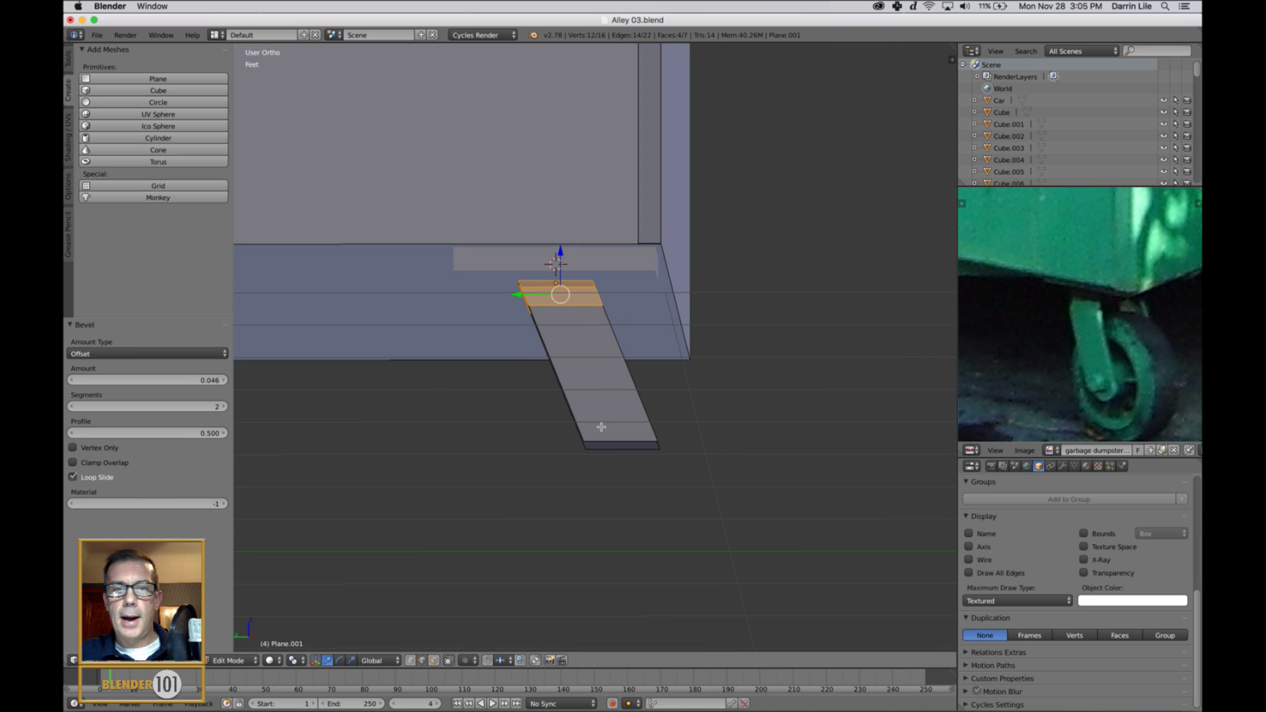
key(ctrl+r)
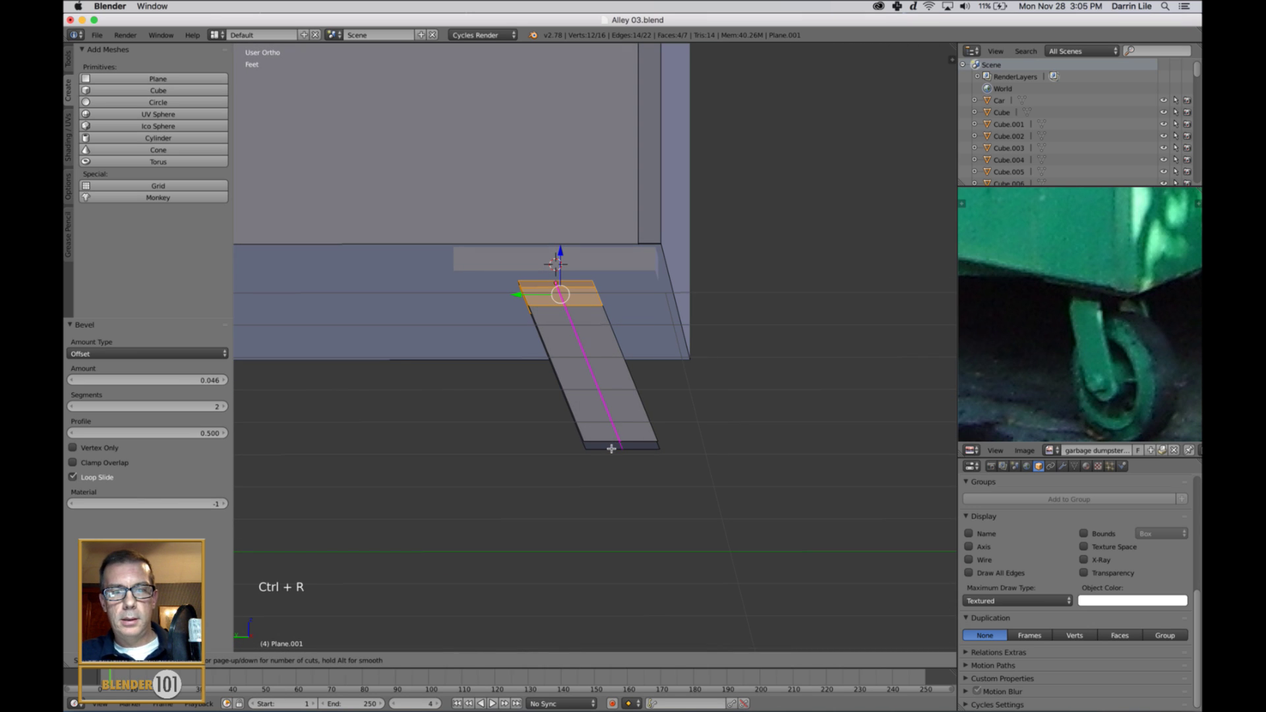
click(611, 449)
mouse_move(693, 449)
middle_down()
mouse_move(679, 457)
mouse_move(692, 452)
middle_up()
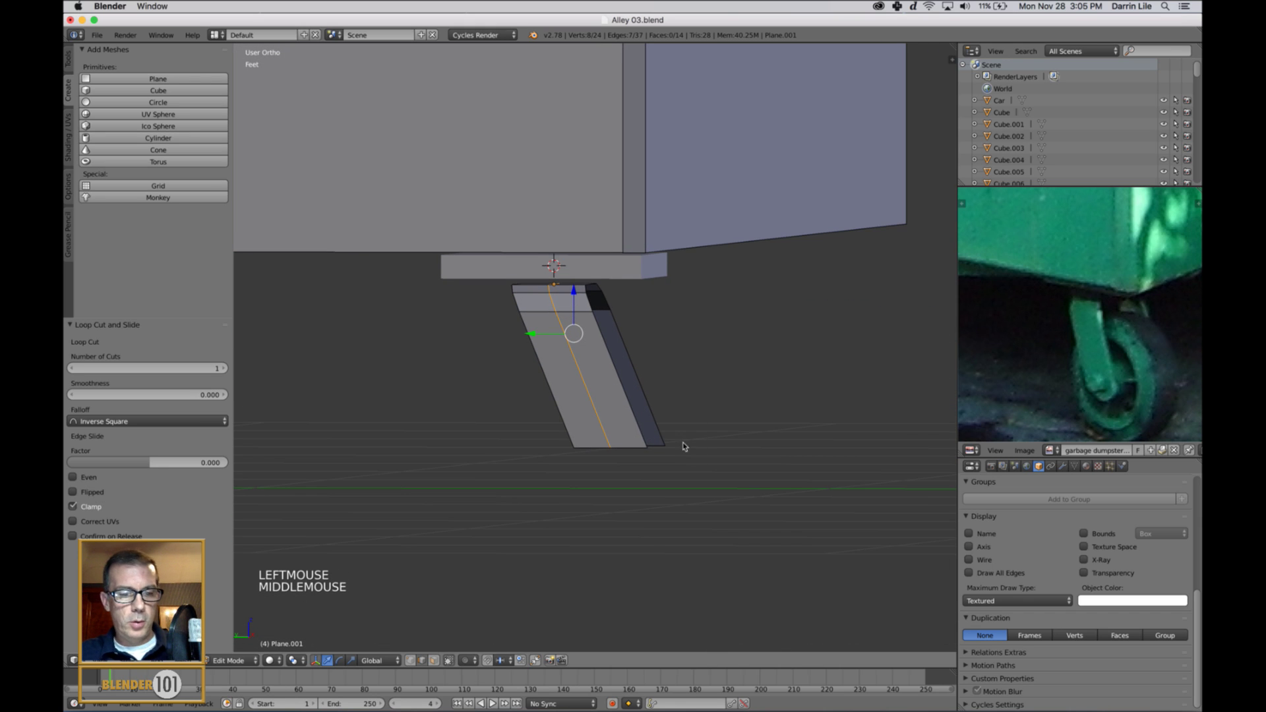
In left orthographic wireframe view, raise the four outer corner vertices at the leg ends about 267.55 thou and shift them slightly along Y
key(ctrl+Tab)
right_click(645, 449)
shift+right_click(581, 454)
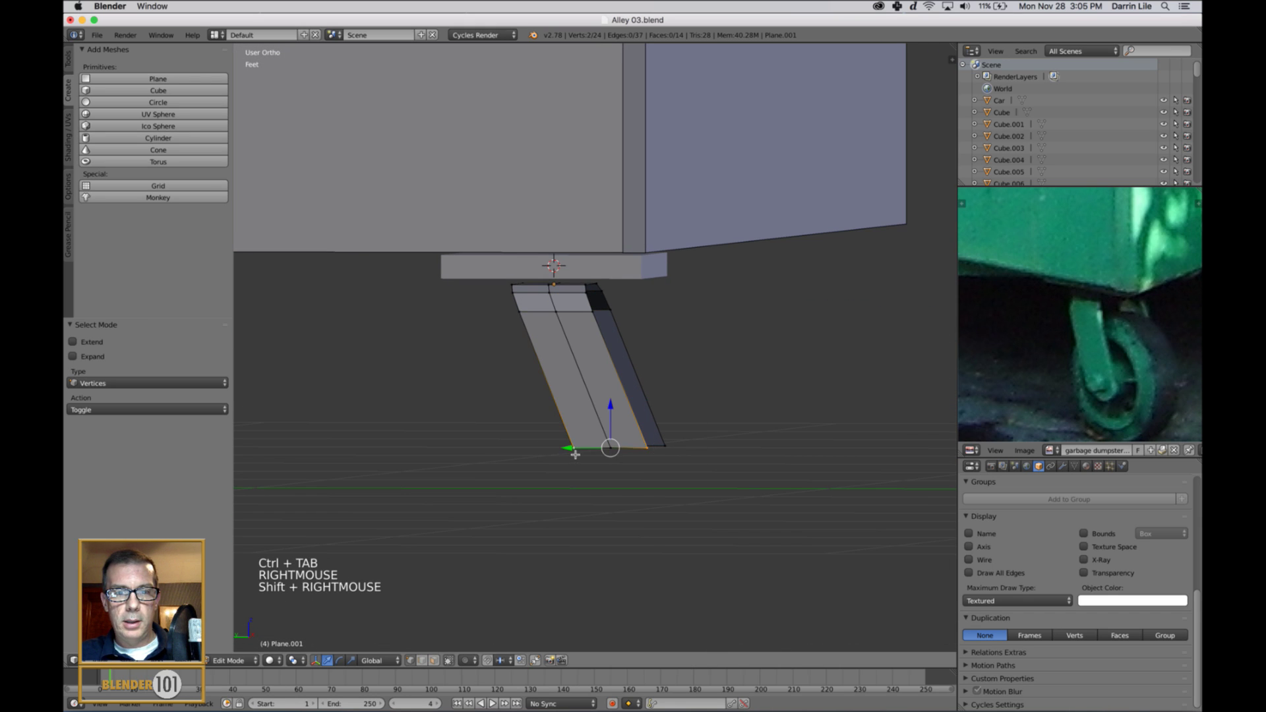
middle_drag(700, 465, 726, 472)
shift+right_click(620, 443)
shift+right_click(674, 448)
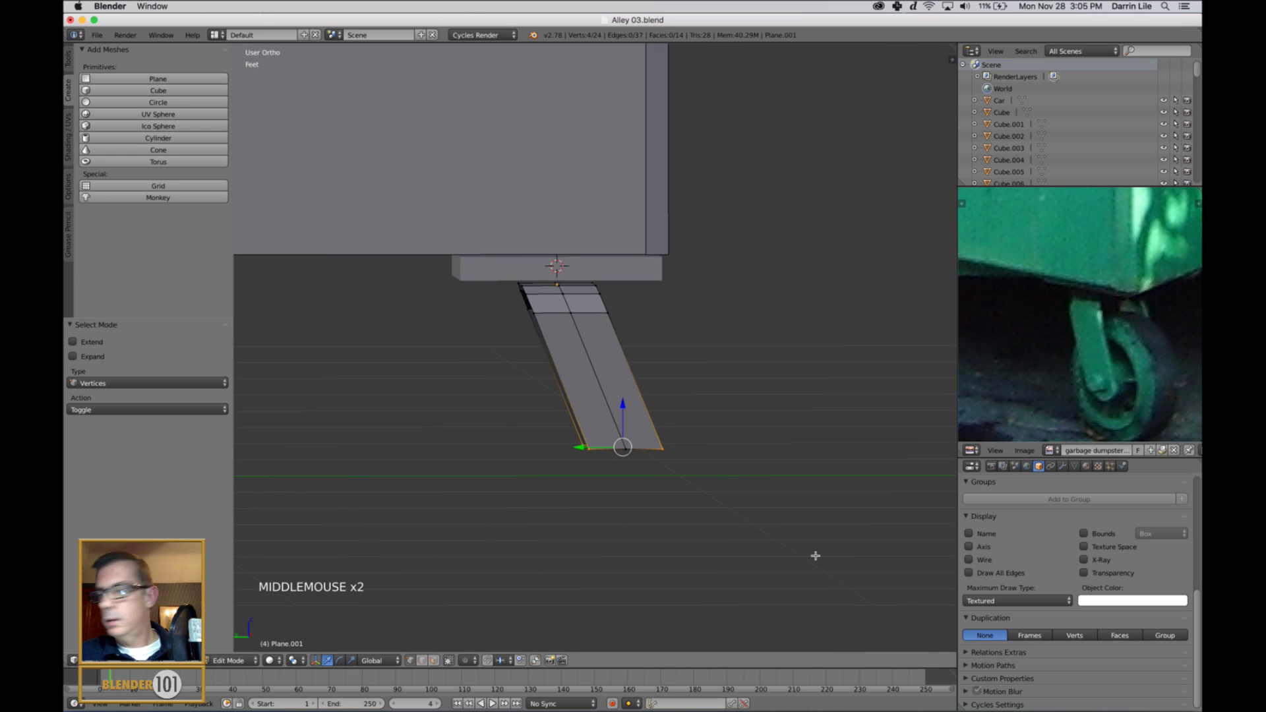
key(ctrl+KP_3)
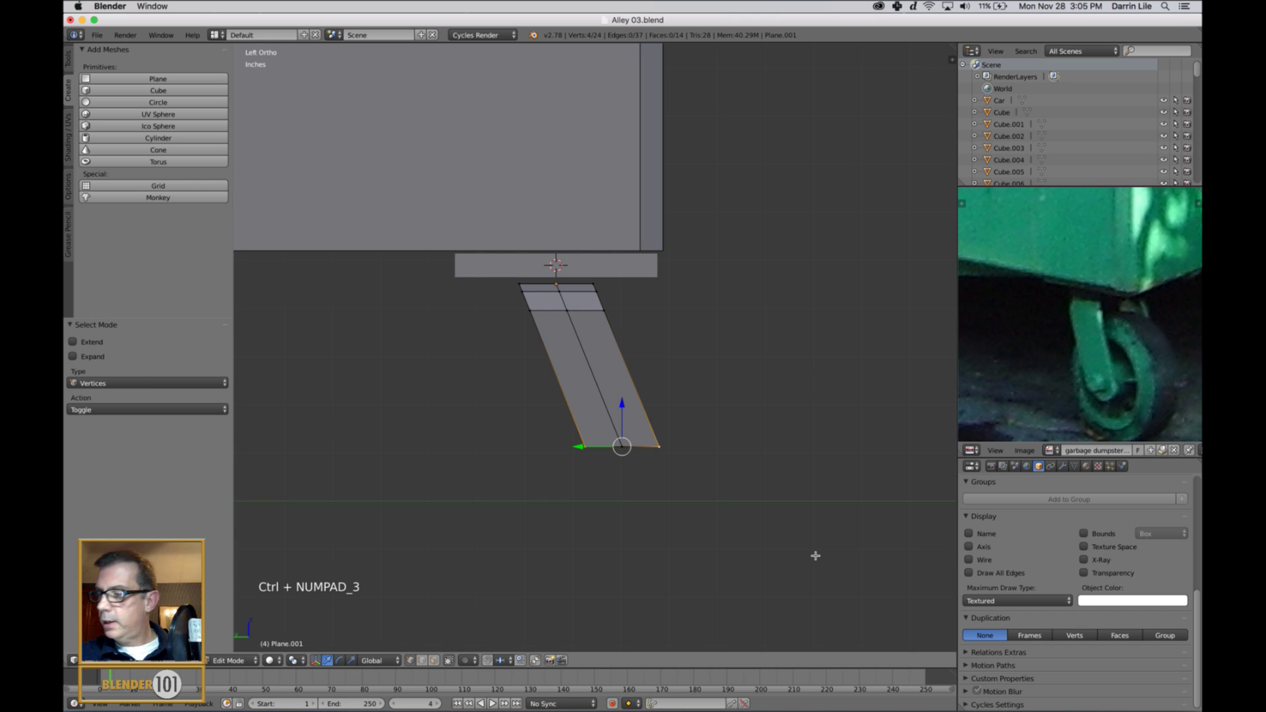
key(z)
scroll(758, 491, up, 1)
shift+middle_drag(749, 475, 720, 437)
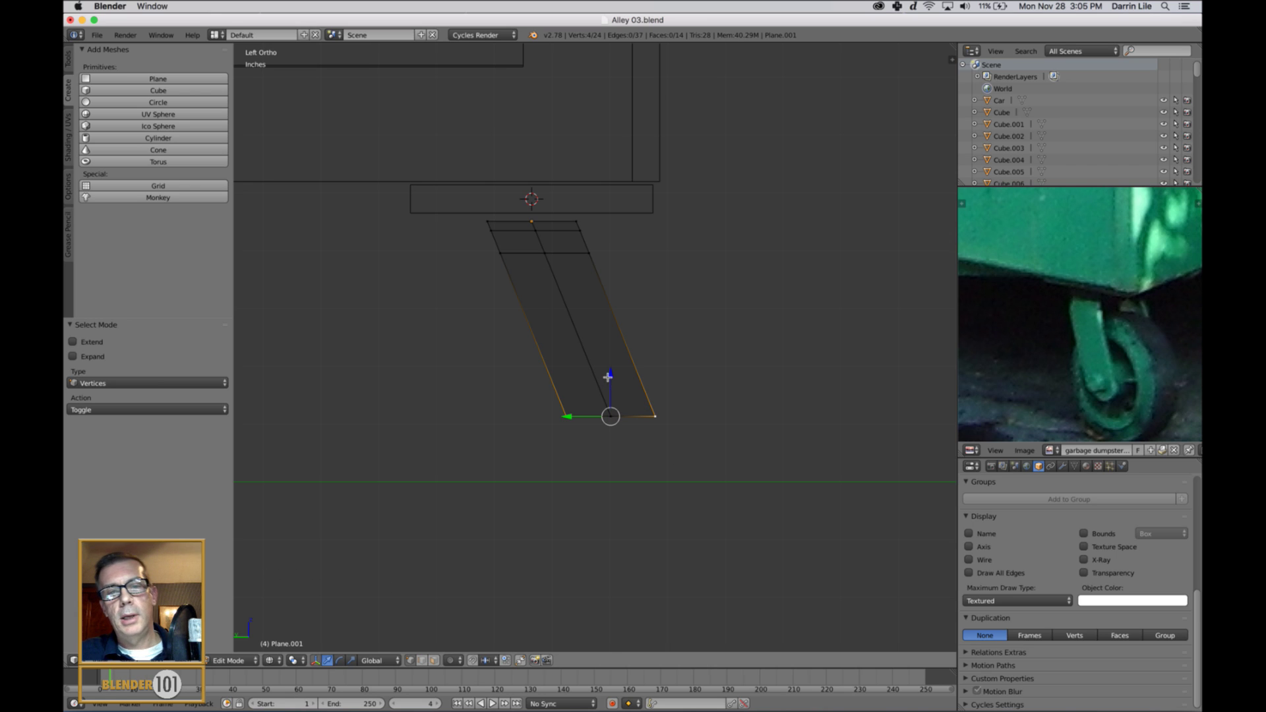
drag(607, 378, 611, 362)
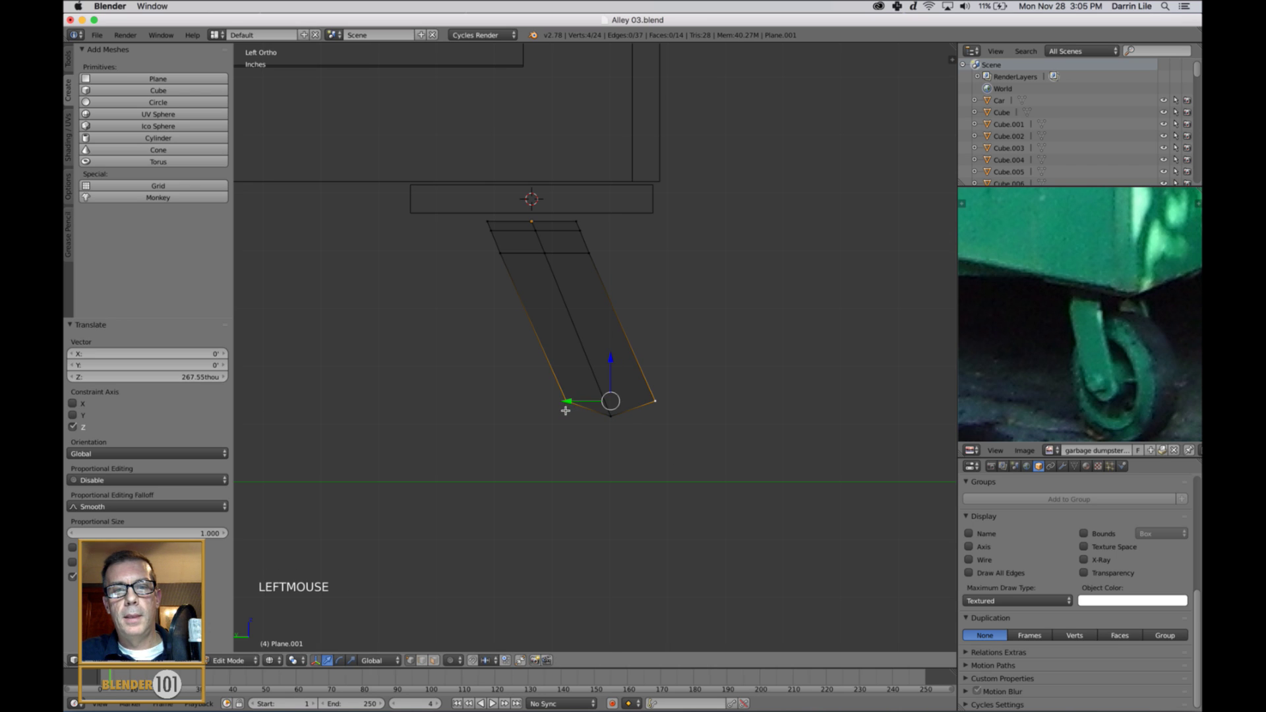
drag(565, 410, 558, 412)
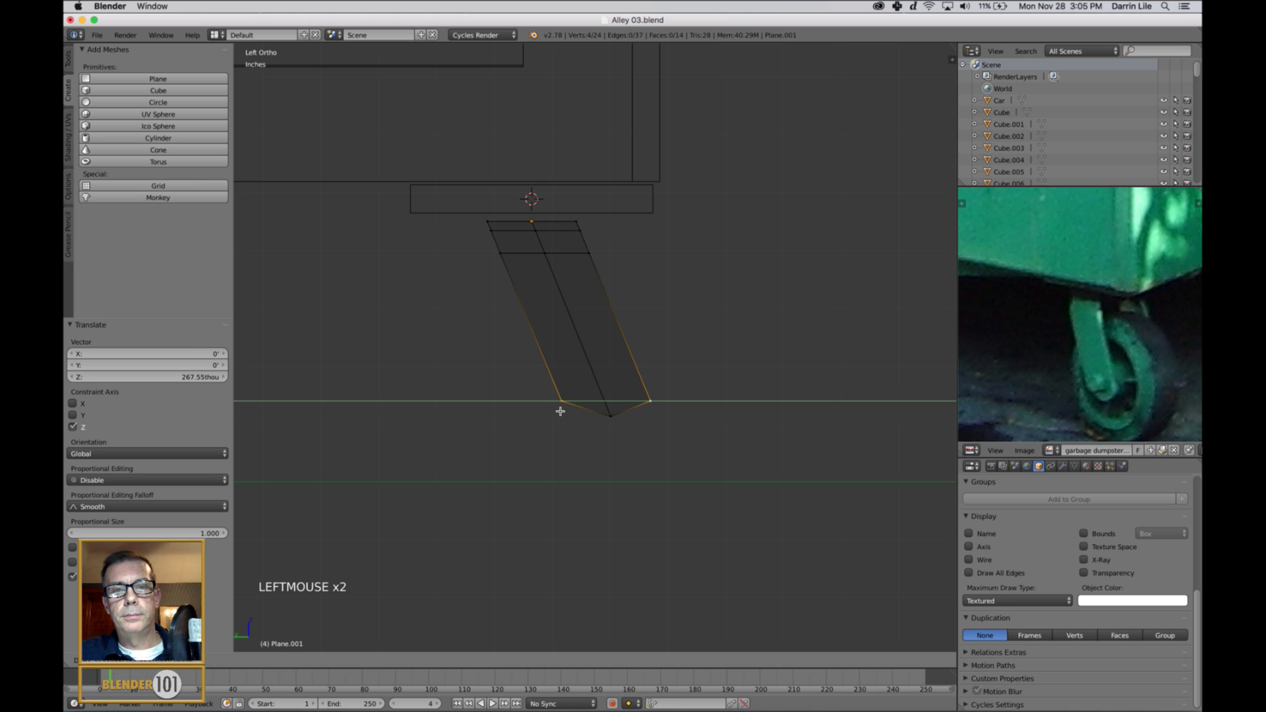
In object mode with solid shading, add a Solidify modifier to the caster fork and set its thickness to 146 thou
scroll(723, 438, down, 3)
key(a)
key(Tab)
mouse_move(783, 418)
middle_down()
mouse_move(743, 433)
mouse_move(737, 393)
mouse_move(735, 423)
middle_up()
key(z)
scroll(734, 426, up, 3)
click(1063, 467)
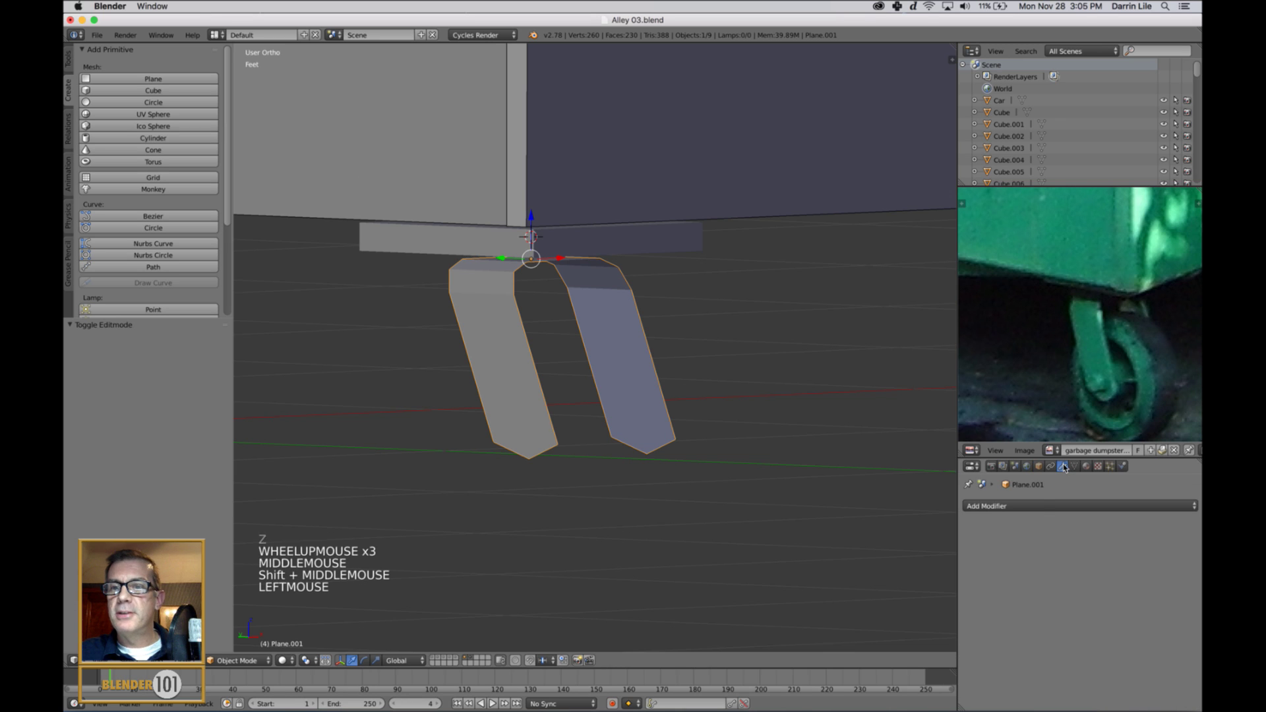
click(1063, 505)
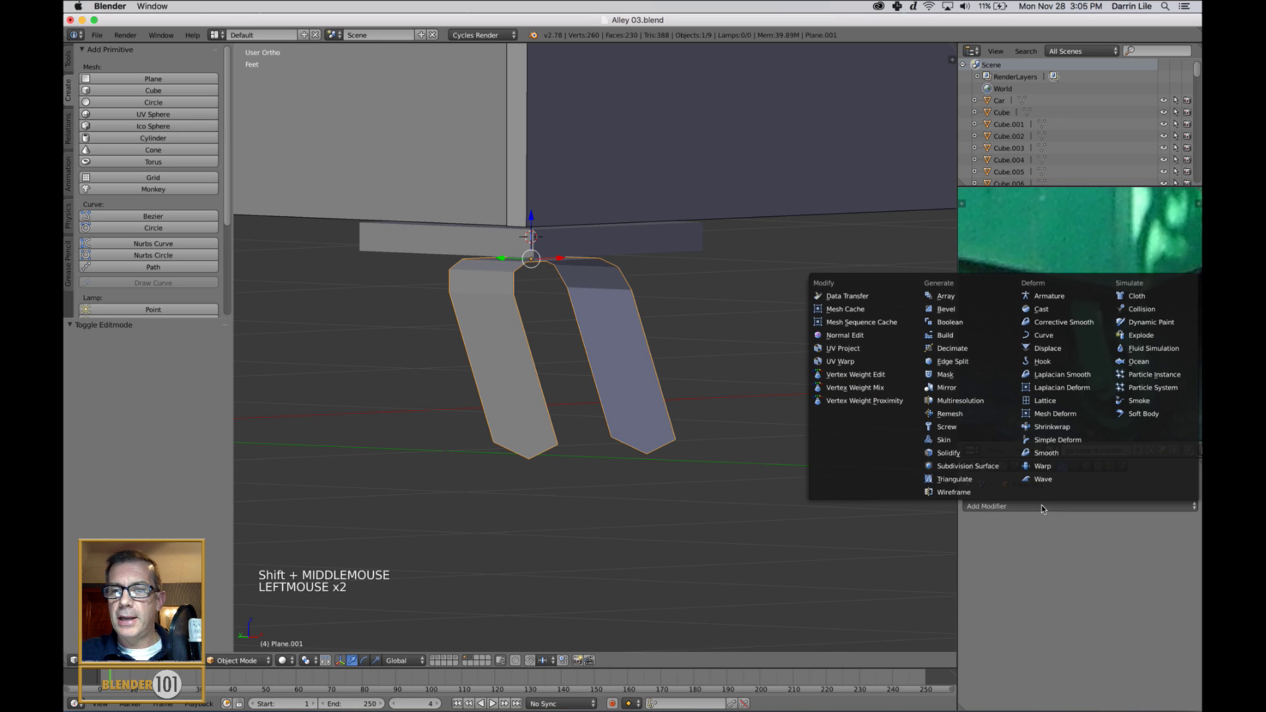
click(959, 454)
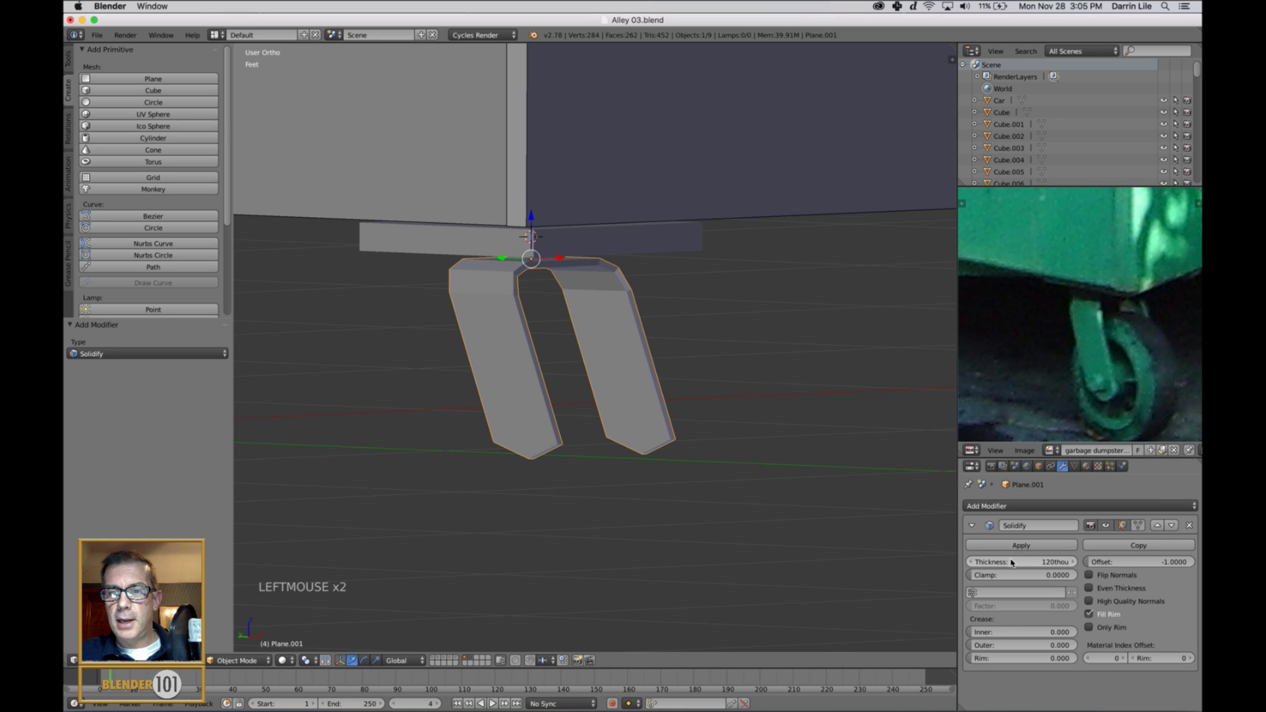
drag(1008, 562, 1011, 565)
scroll(656, 515, down, 2)
key(Tab)
key(Tab)
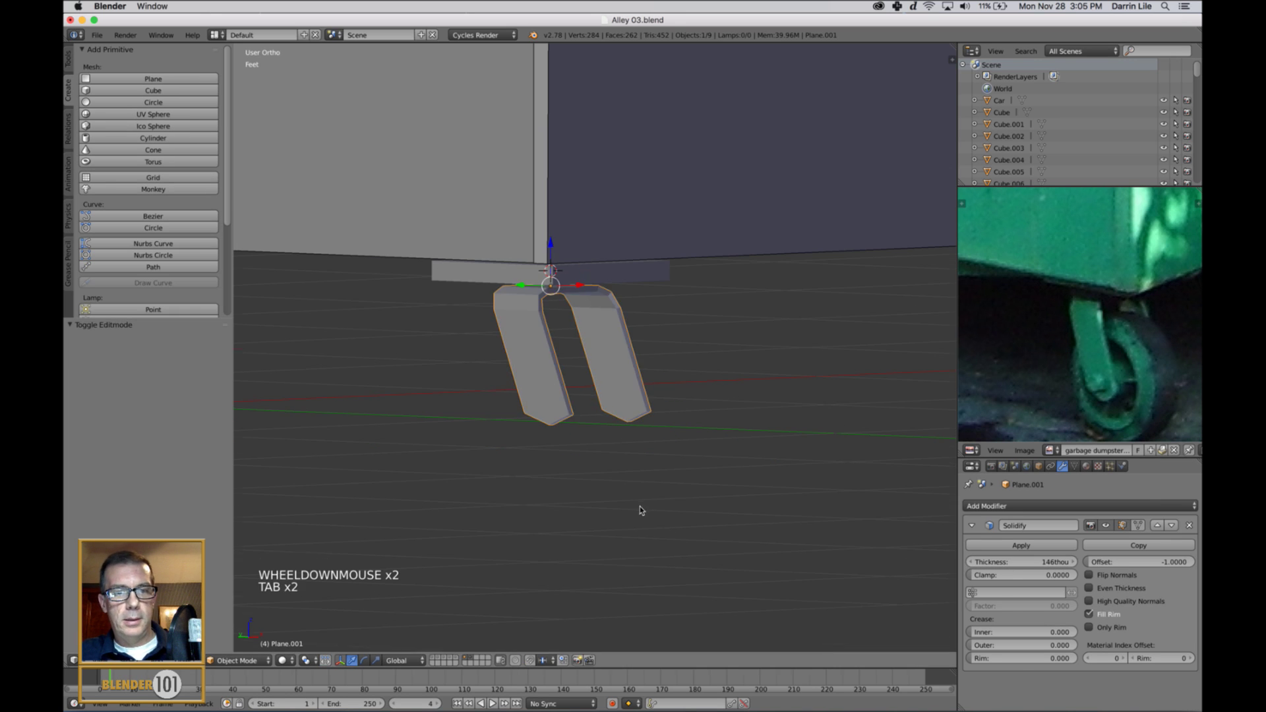
Check the fork's thickness from several sides, and apply its Solidify modifier
key(a)
middle_drag(640, 510, 601, 509)
scroll(659, 508, down, 3)
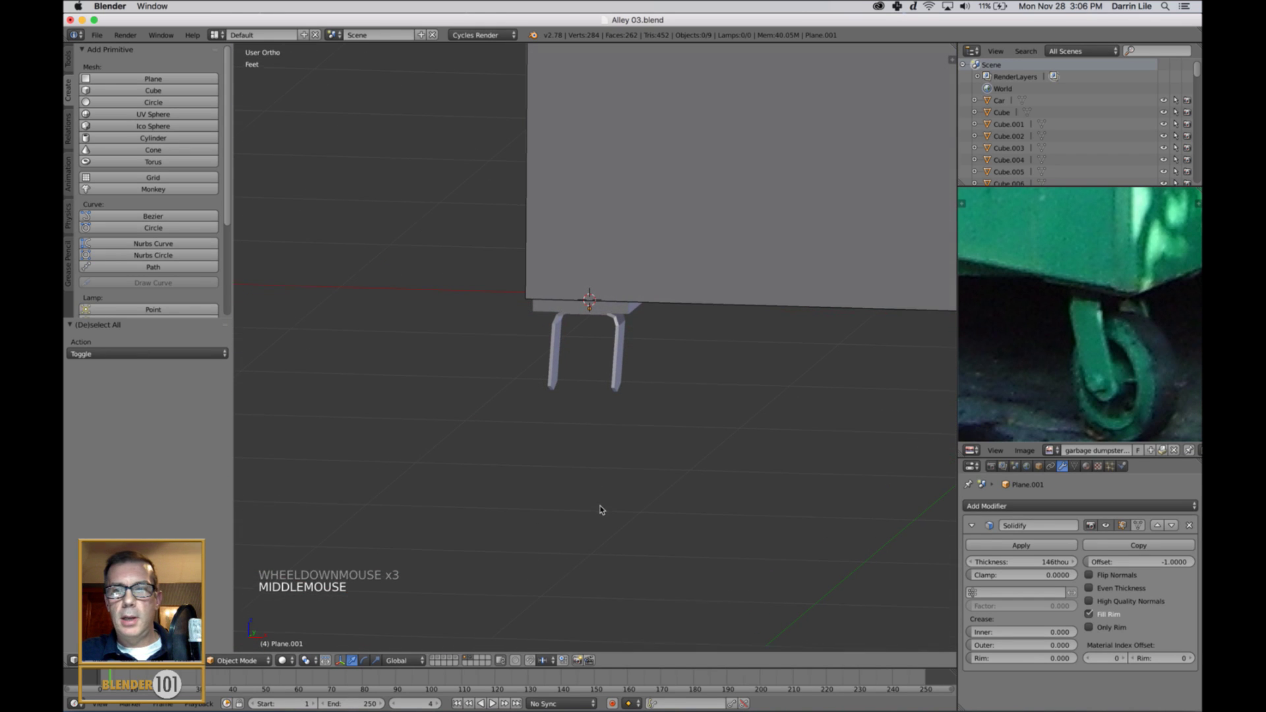
middle_drag(657, 426, 640, 454)
scroll(641, 453, up, 3)
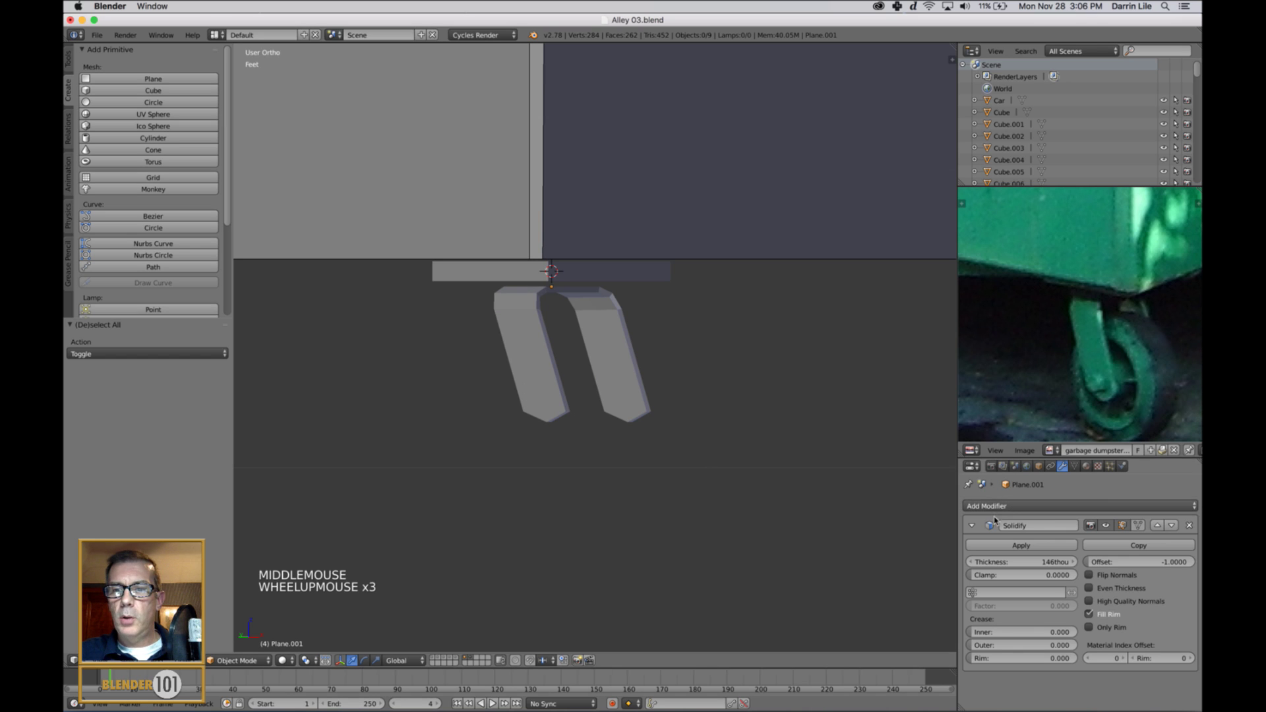
right_click(549, 398)
click(1043, 548)
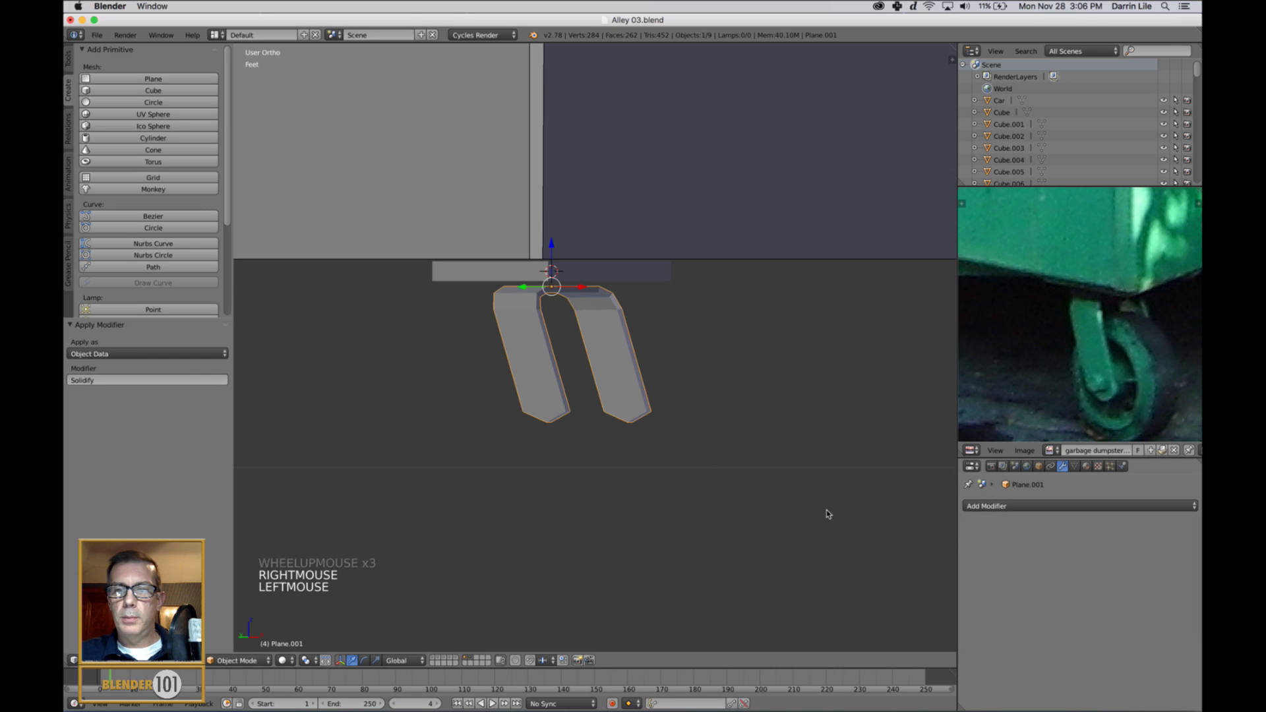
Select the small bracket at the dumpster's upper corner and apply its Solidify modifier
scroll(767, 468, down, 6)
shift+middle_drag(767, 468, 740, 451)
scroll(749, 488, down, 4)
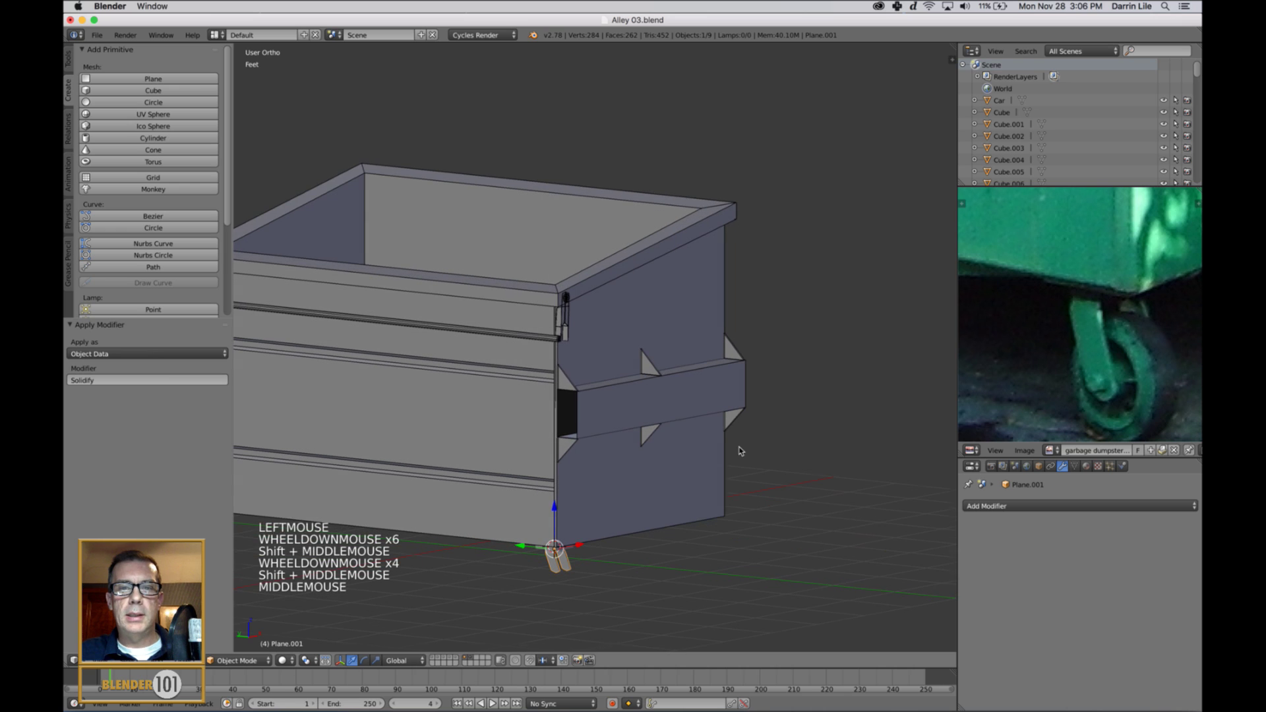
right_click(566, 321)
key(KP_Decimal)
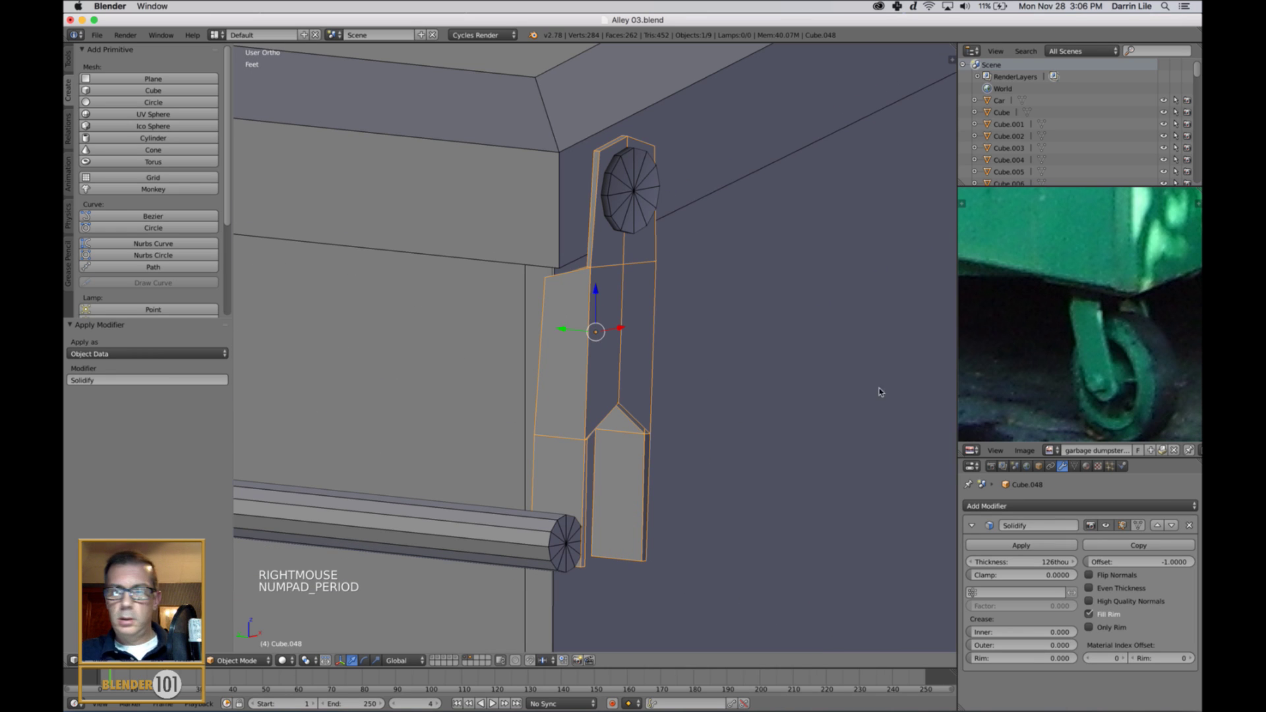
middle_drag(761, 387, 737, 396)
click(1045, 548)
Inspect the upper corner bracket's solidified mesh in edit mode, and return to object mode with everything deselected
middle_drag(680, 349, 742, 390)
key(Tab)
key(Tab)
key(a)
scroll(734, 438, down, 3)
key(Tab)
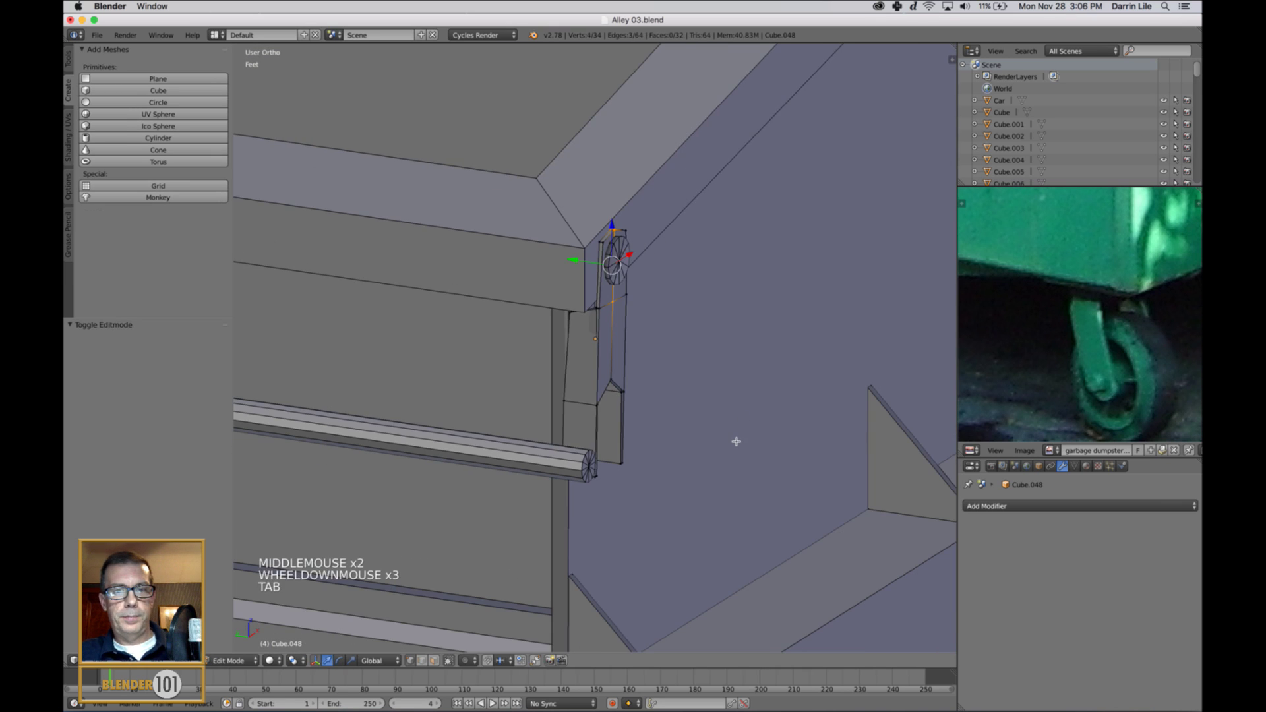
scroll(733, 441, down, 4)
key(Tab)
key(a)
key(a)
scroll(733, 442, down, 5)
key(a)
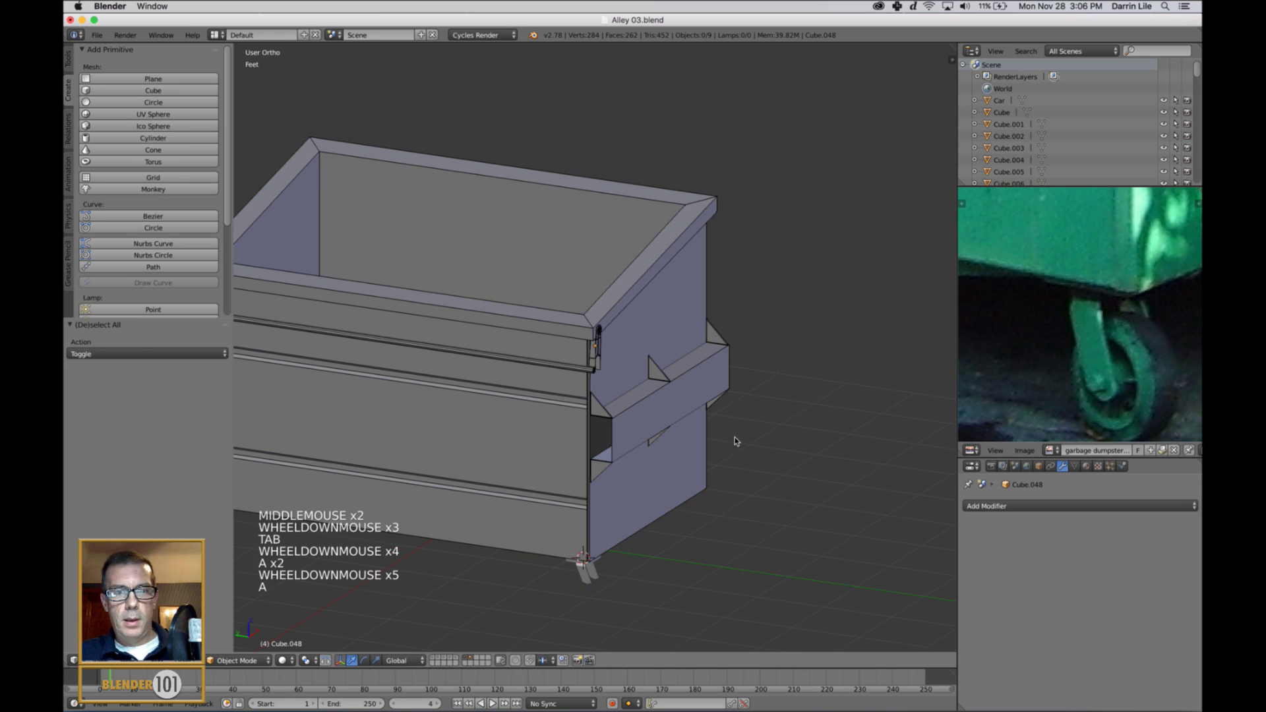
Snap the 3D cursor midway between the lowest tip vertices of the caster fork's two legs, and return to object mode
shift+middle_drag(730, 438, 753, 367)
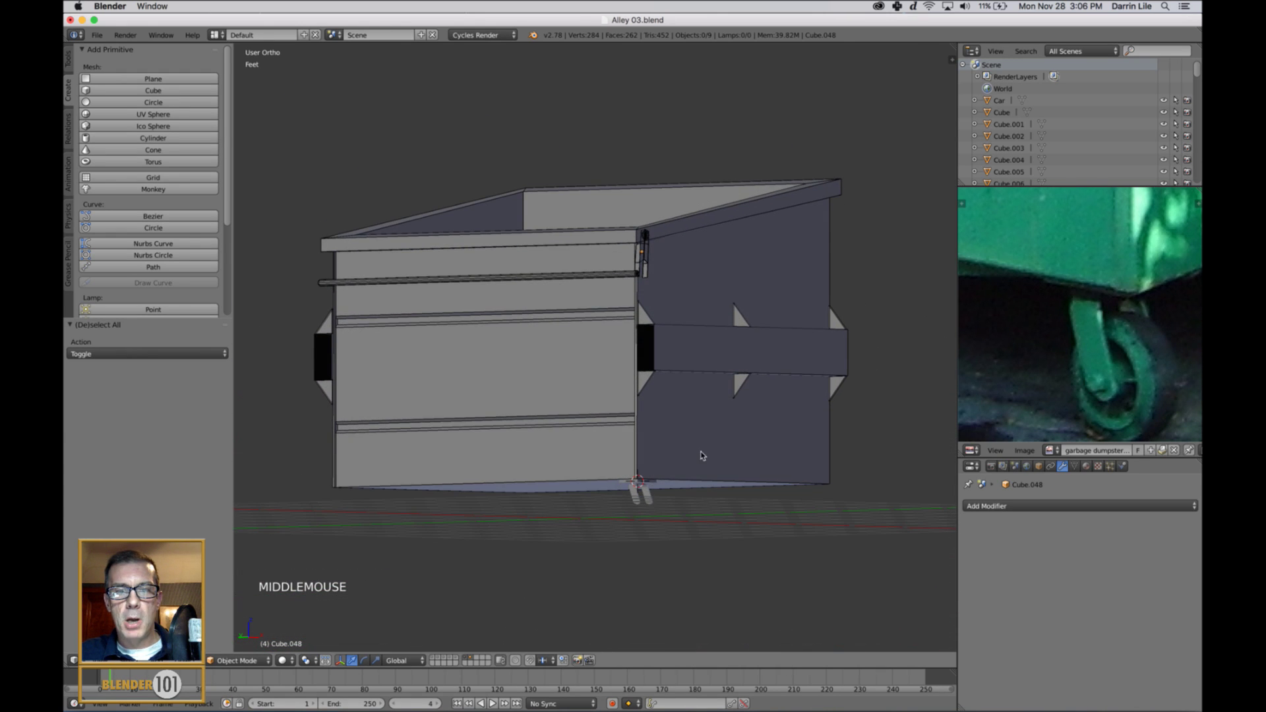
shift+middle_drag(701, 458, 701, 366)
right_click(670, 367)
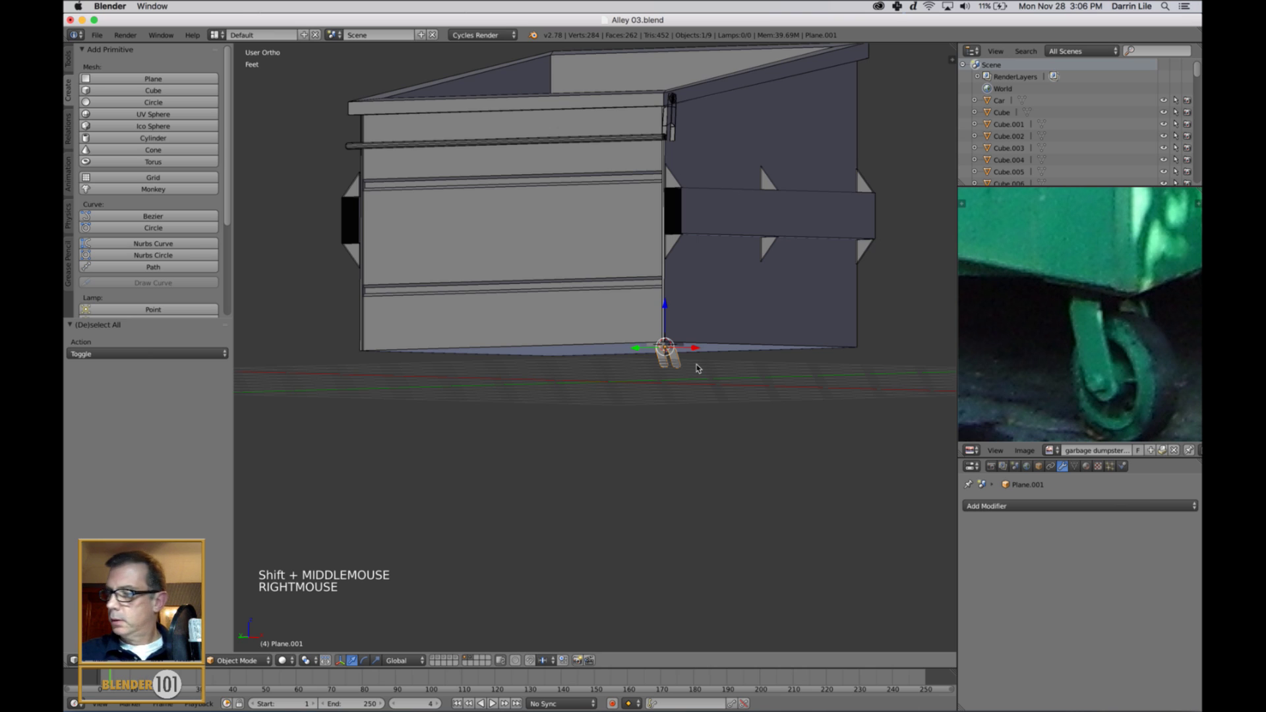
key(KP_Decimal)
scroll(702, 367, down, 4)
scroll(710, 370, down, 3)
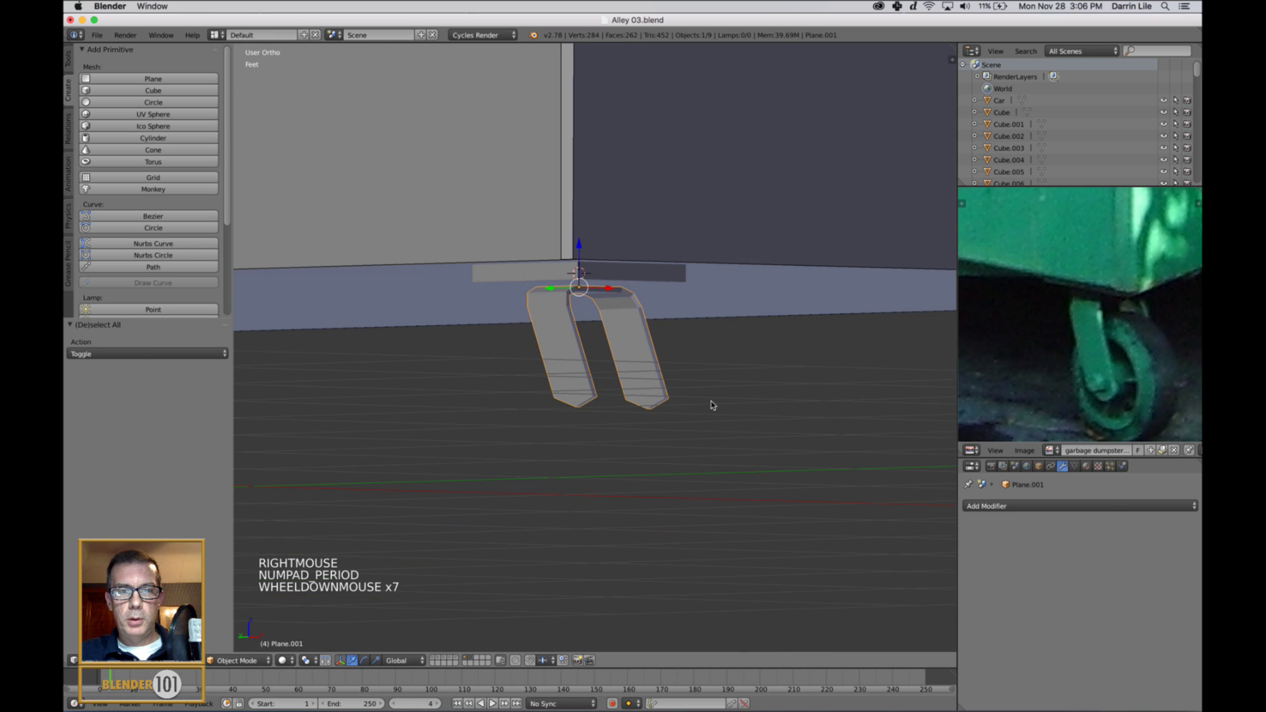
middle_drag(714, 406, 688, 409)
key(Tab)
right_click(649, 399)
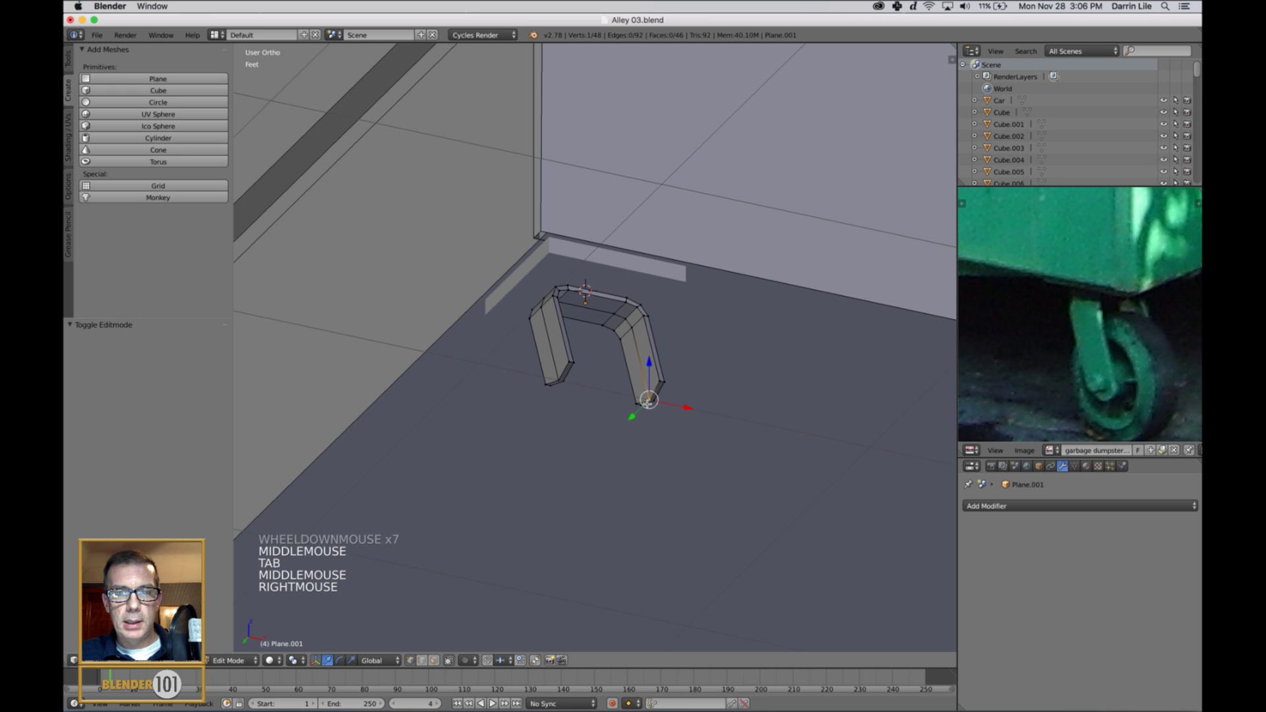
shift+right_click(557, 384)
middle_drag(743, 441, 729, 452)
key(shift+s)
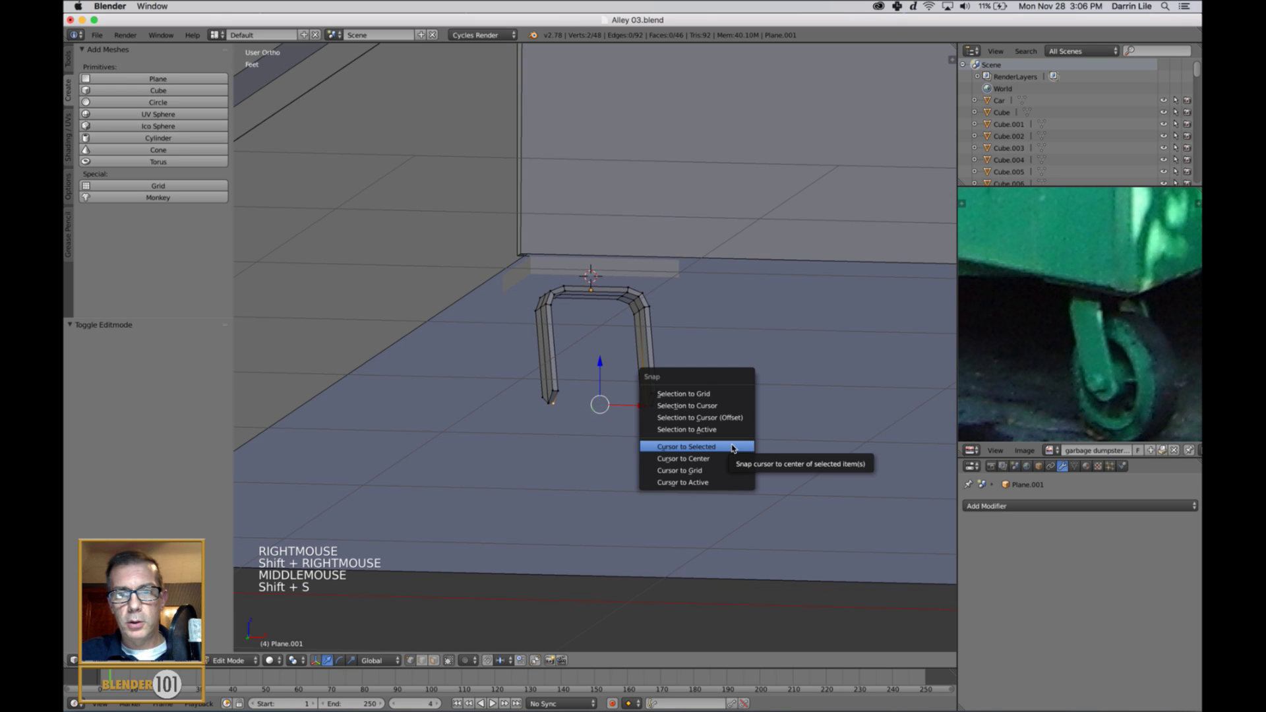
click(732, 447)
key(a)
key(Tab)
Add a cylinder with 24 vertices at the 3D cursor between the fork's leg tips
scroll(692, 435, down, 4)
middle_drag(689, 432, 710, 459)
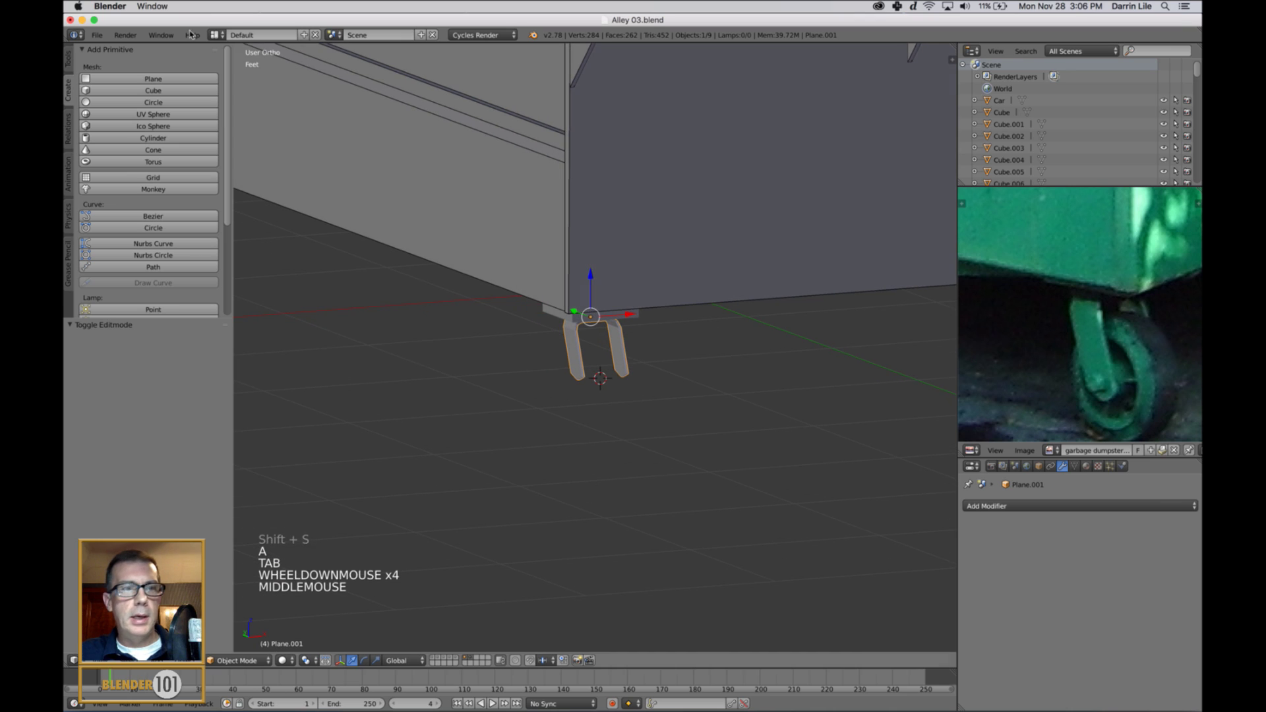
click(153, 137)
scroll(534, 350, down, 4)
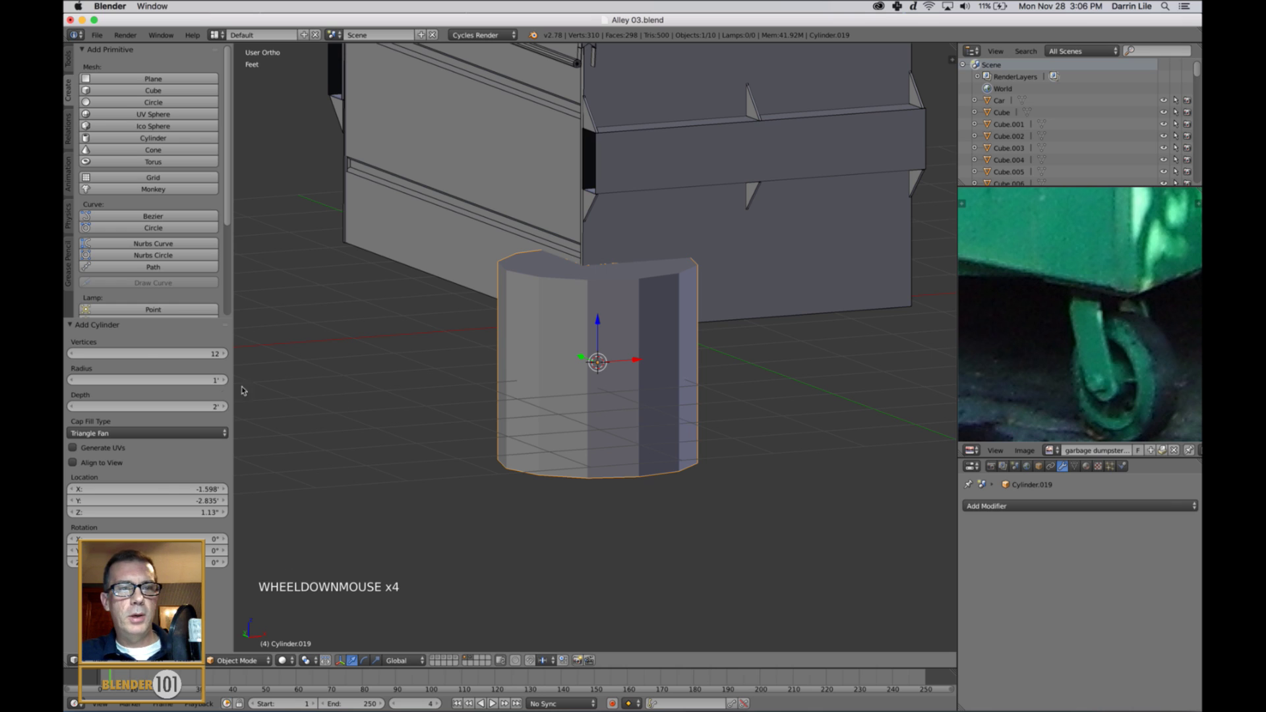
click(171, 354)
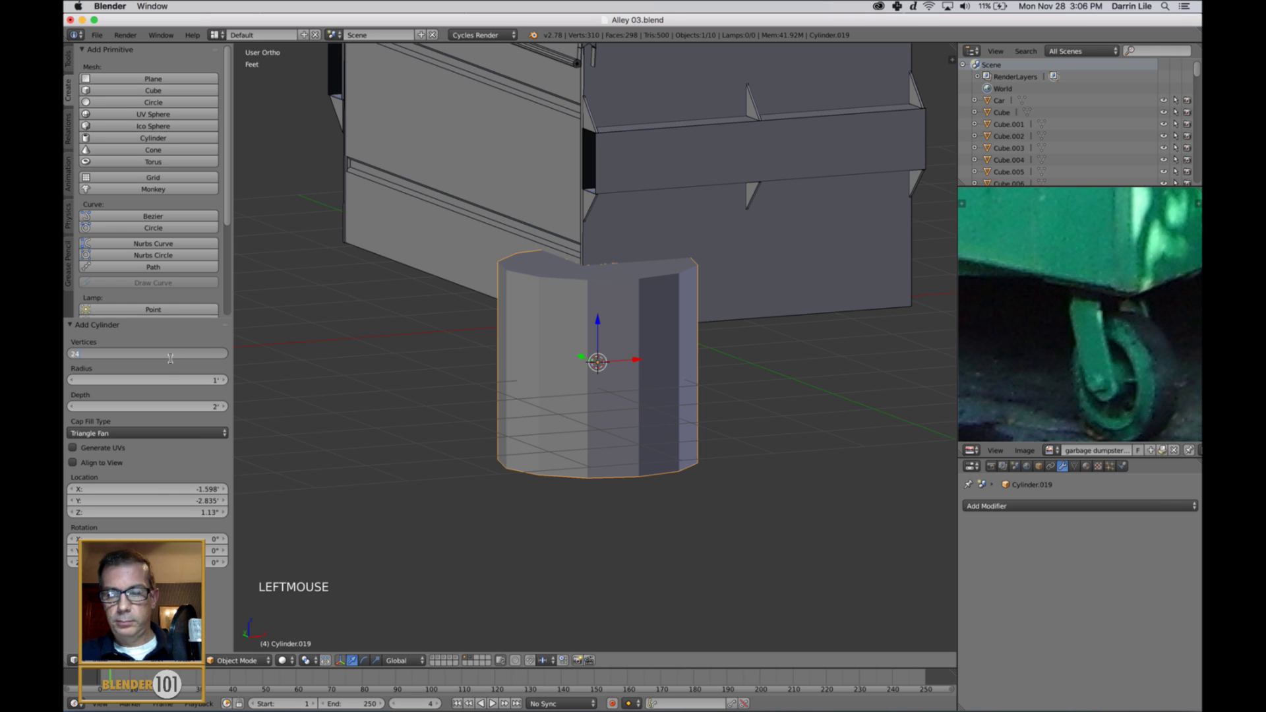
key(Return)
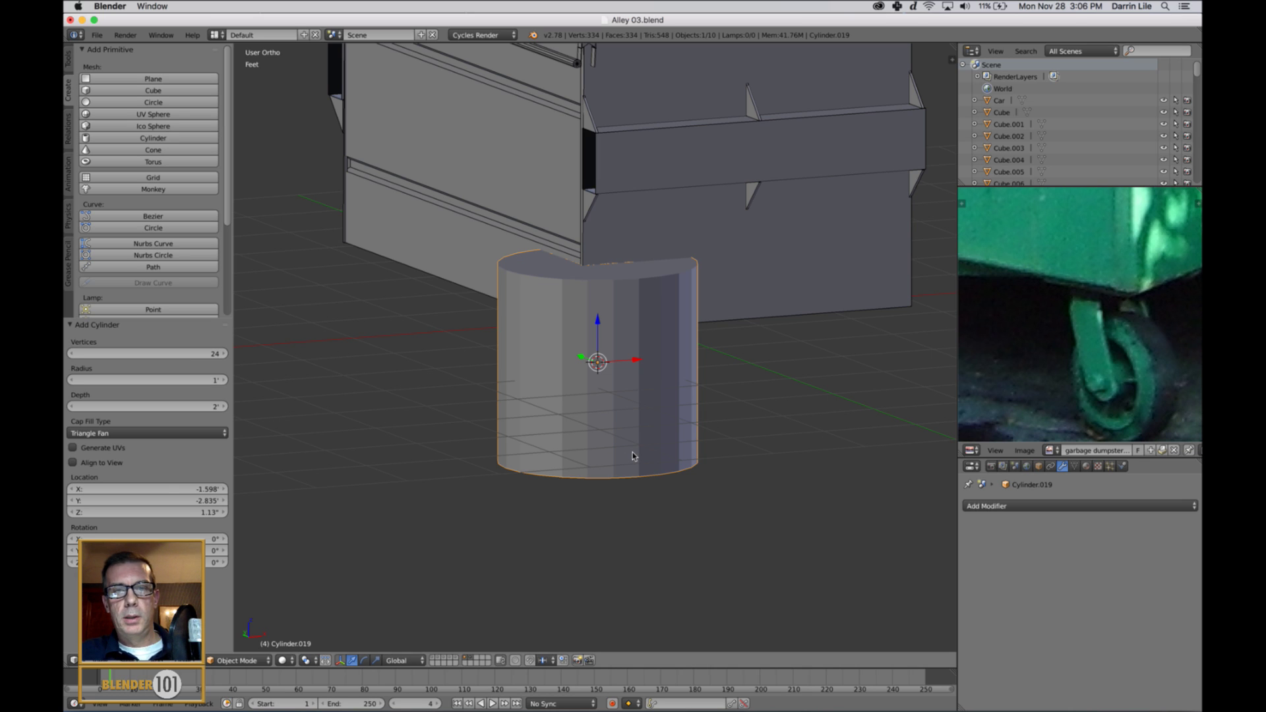
Rotate the cylinder 90° about Y and scale it uniformly by about 0.152 to wheel size
text(r)
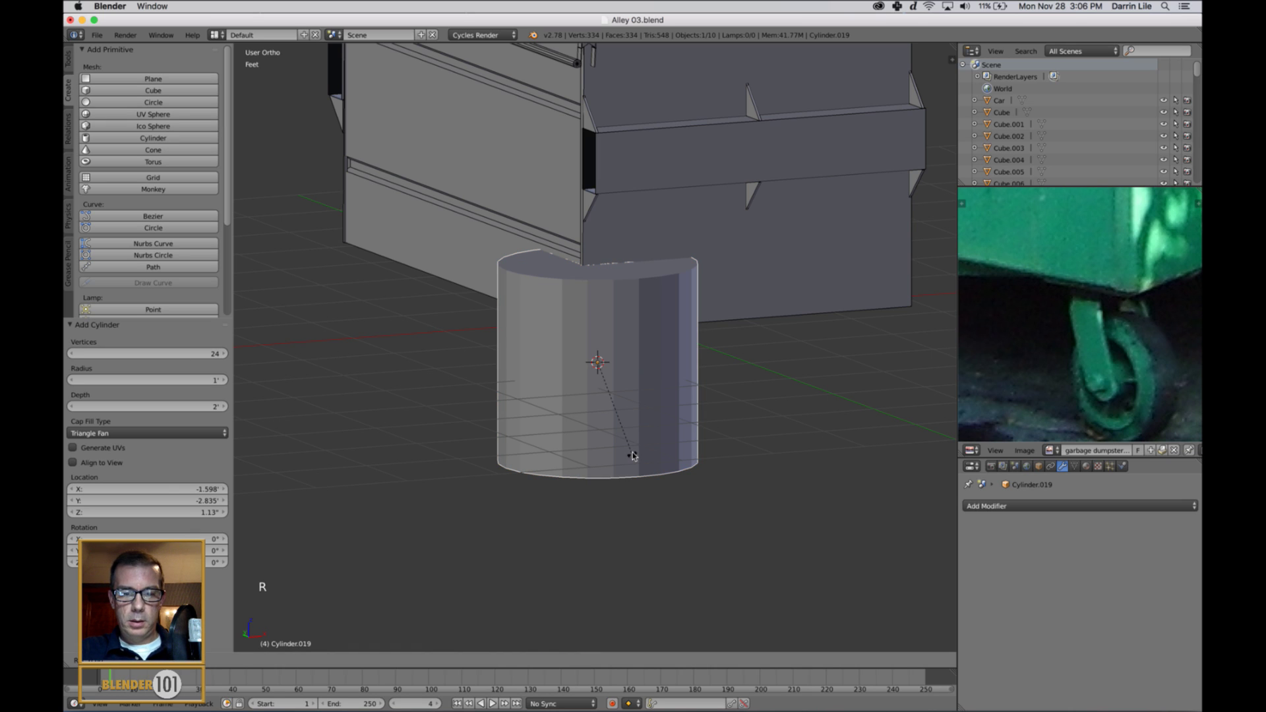
text(y90)
key(Return)
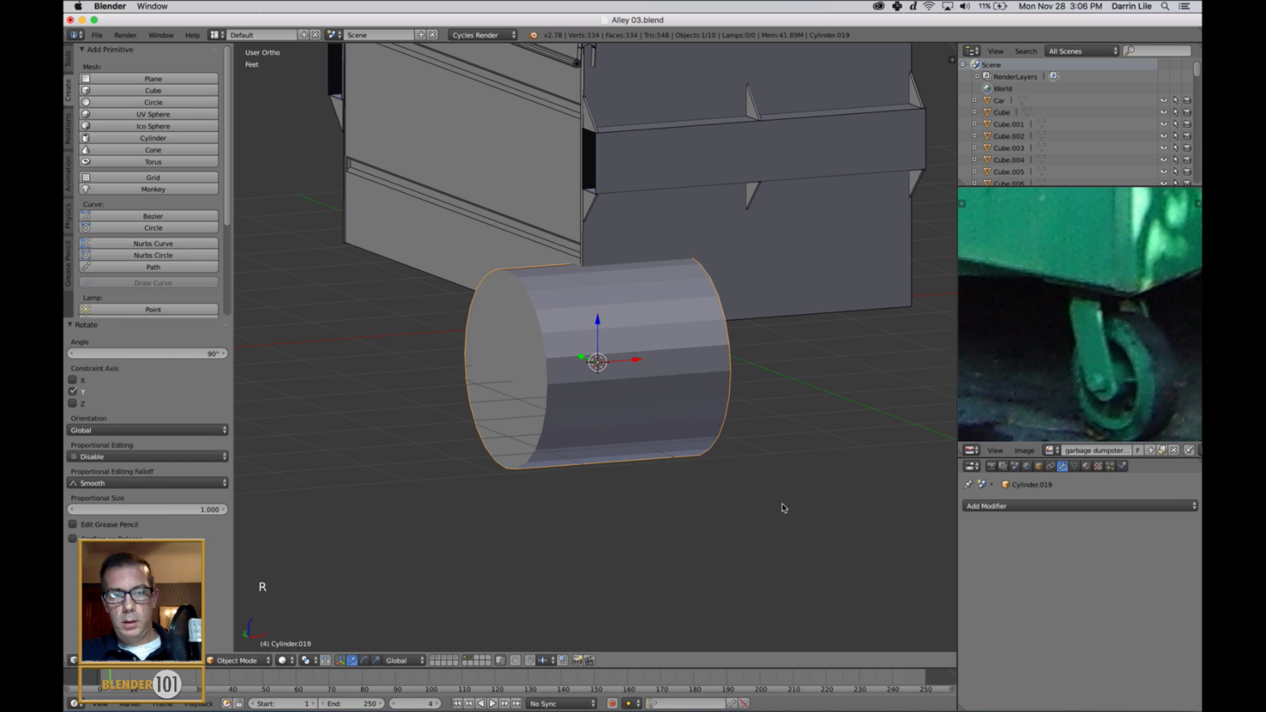
key(s)
click(645, 403)
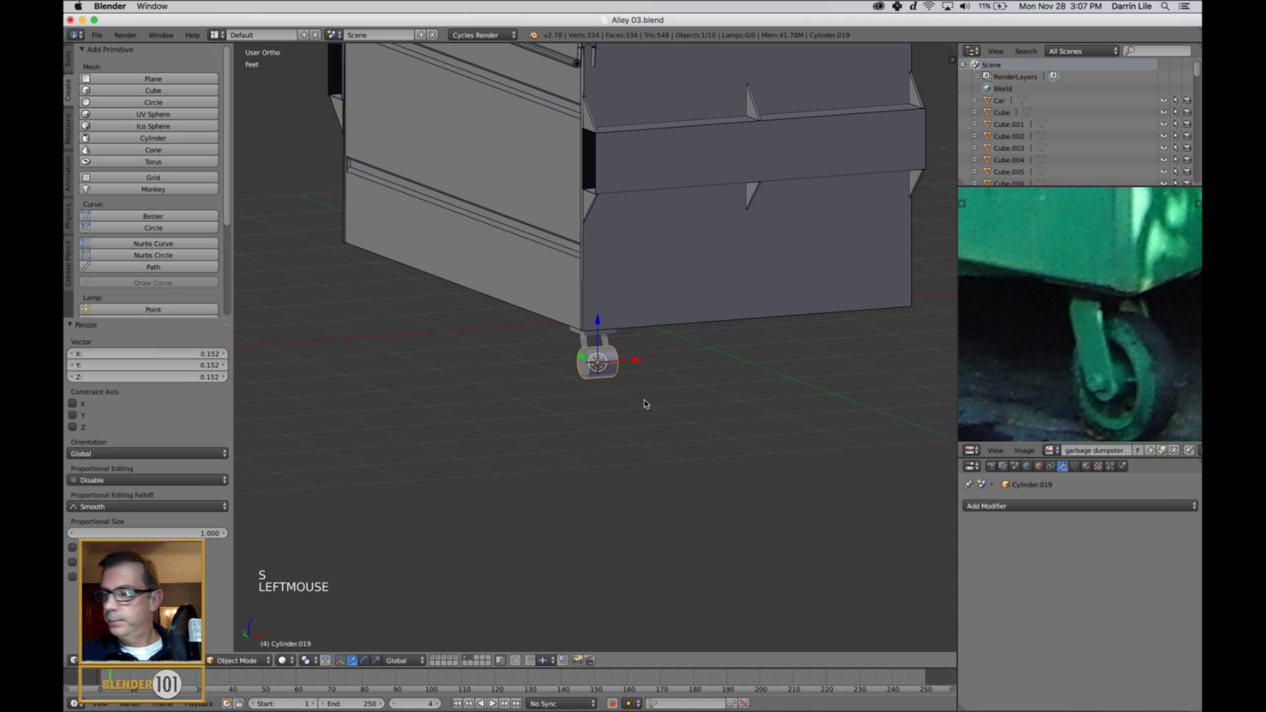
Scale the wheel cylinder by about 0.400 along X so it fits between the fork legs, and switch to the left orthographic view
key(KP_Decimal)
scroll(576, 461, down, 4)
middle_drag(577, 461, 812, 416)
key(s)
key(x)
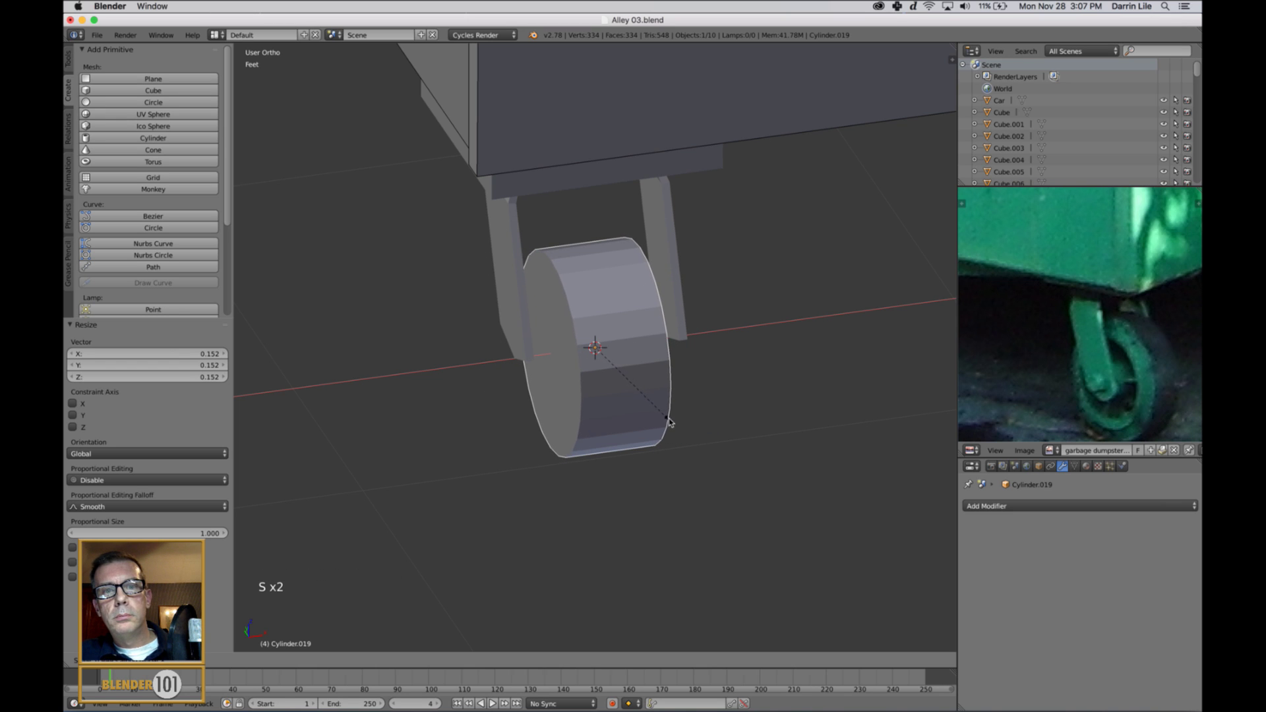
click(654, 422)
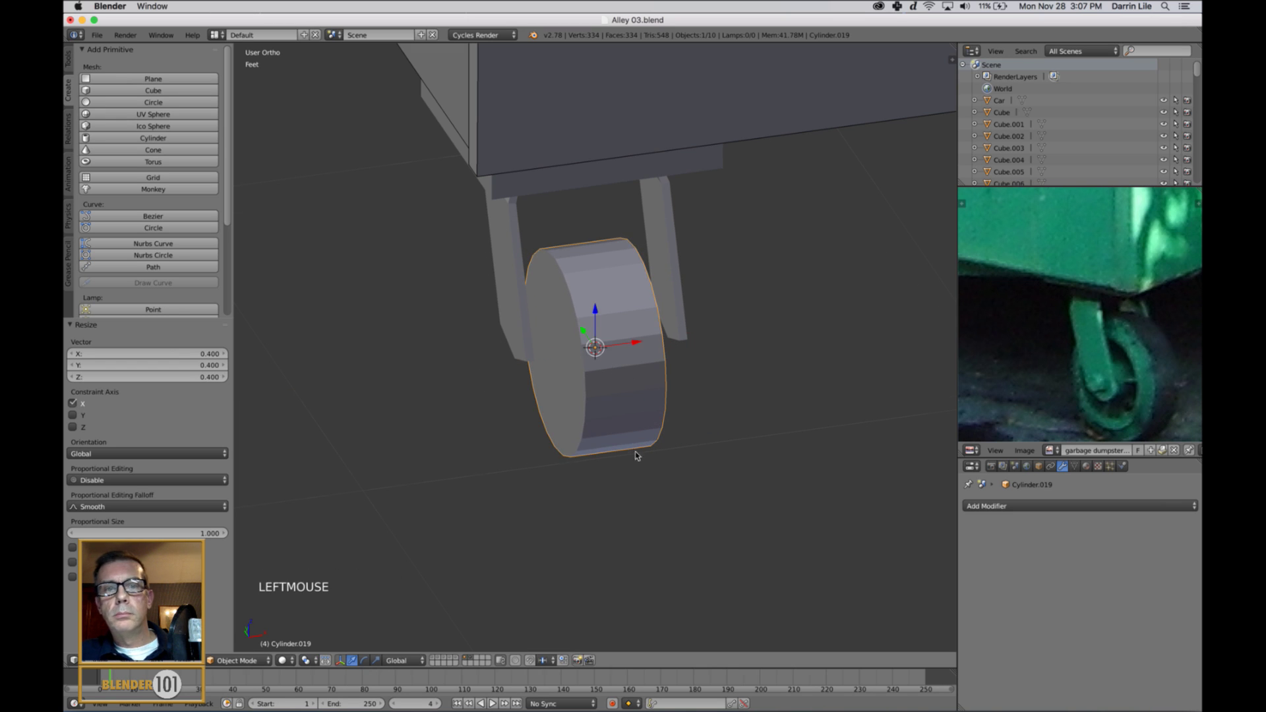
middle_drag(635, 453, 659, 441)
key(ctrl+KP_3)
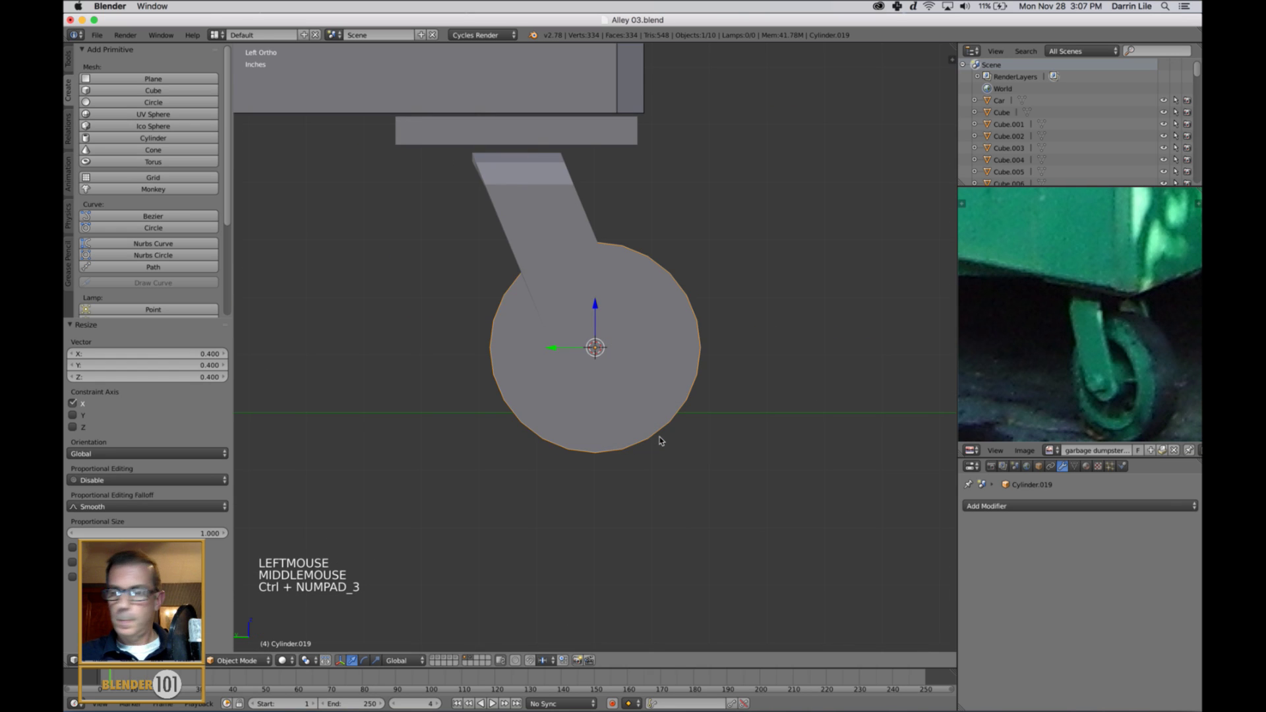
Switch to wireframe display and move the wheel by about 171 thou in Y and 664 thou in Z so it rests on the ground line
key(KP_5)
key(KP_5)
key(z)
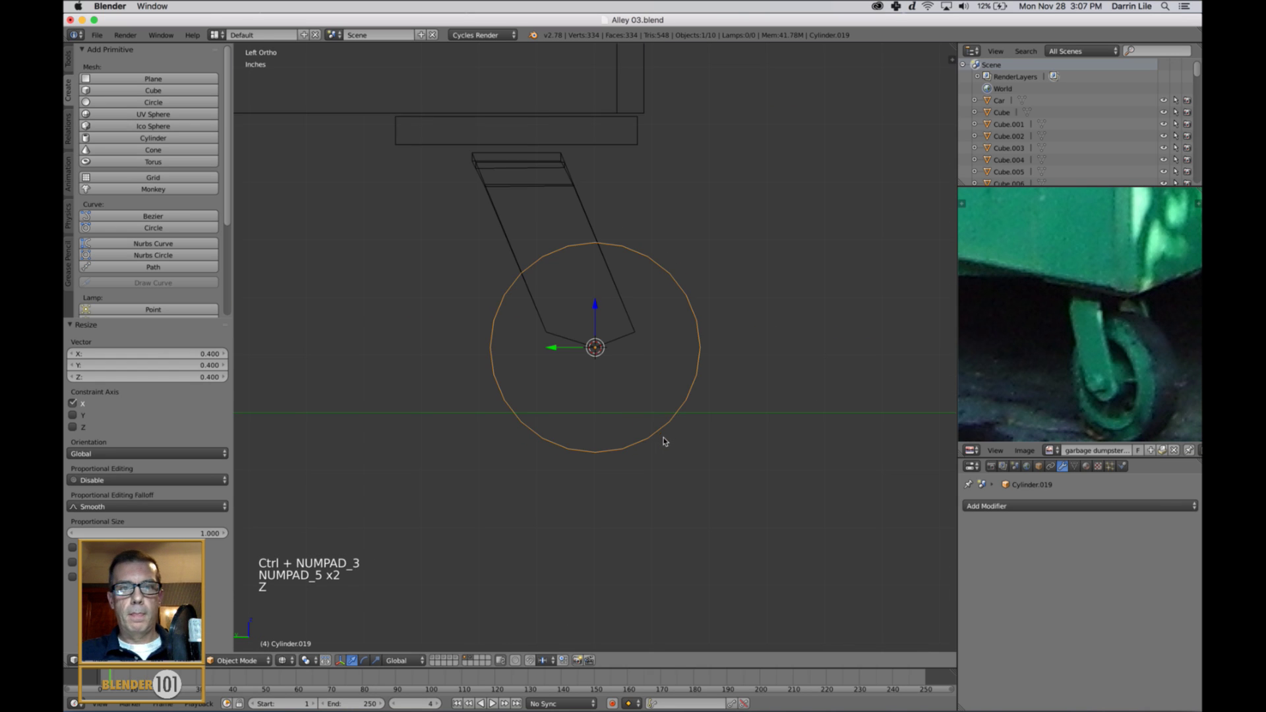
scroll(664, 441, down, 4)
shift+middle_drag(662, 418, 672, 444)
key(g)
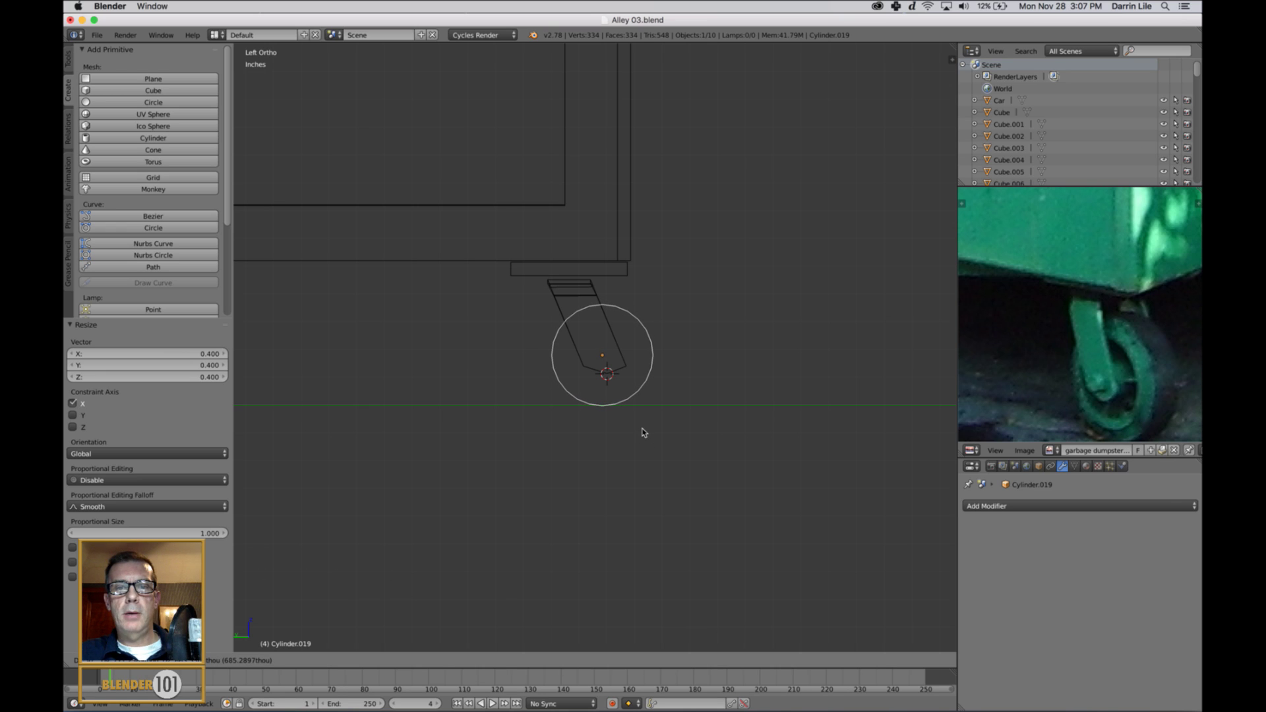
click(644, 432)
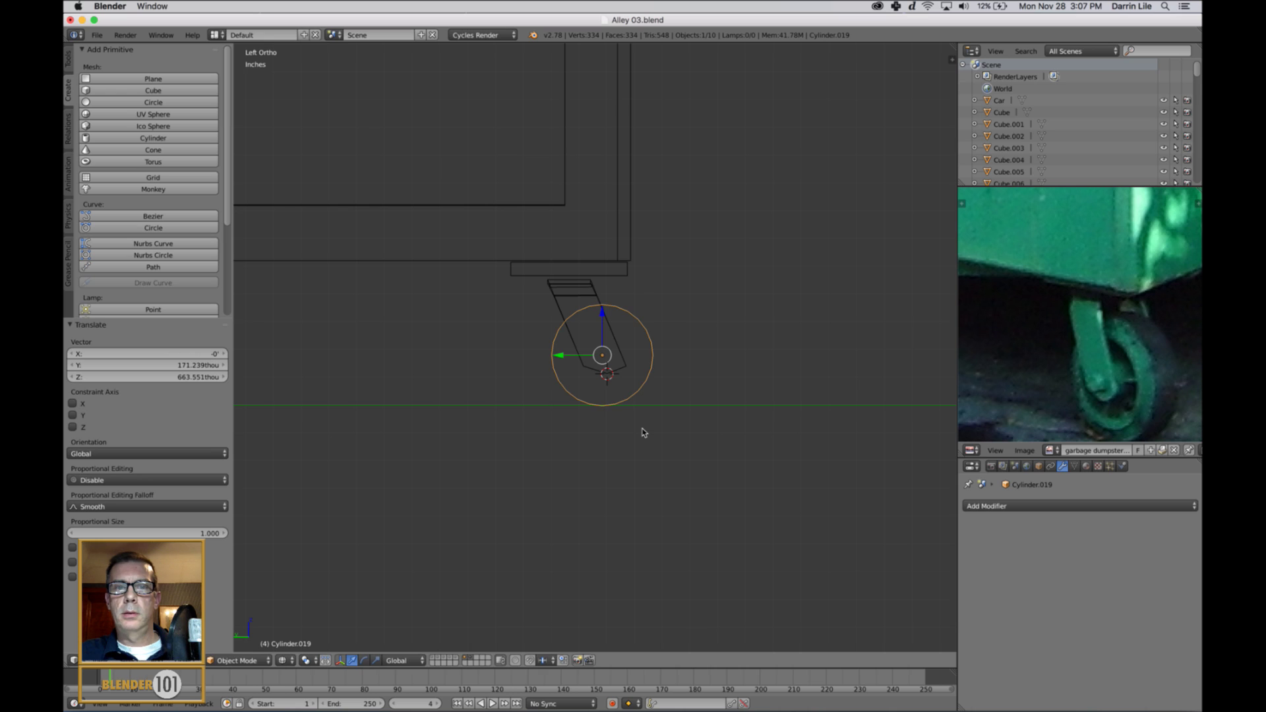
Raise the caster fork about 128 thou along Z to meet the mounting plate, and scale the wheel uniformly by about 1.096
right_click(596, 296)
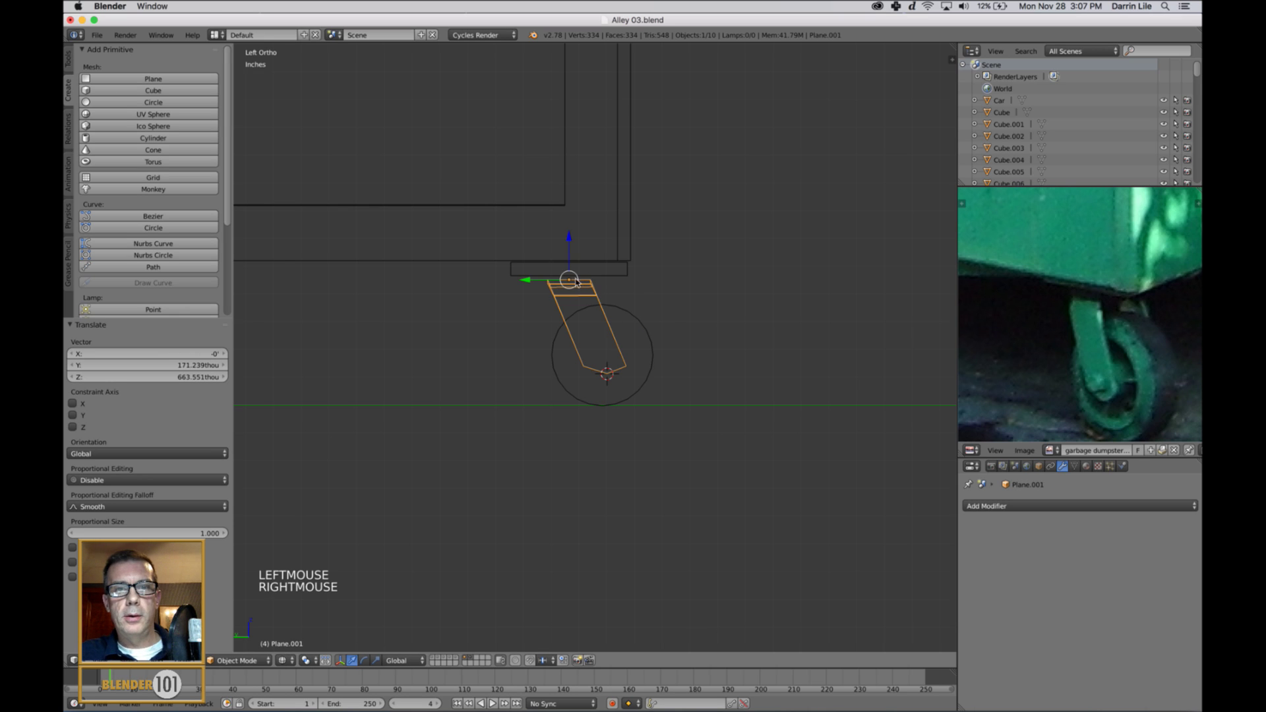
drag(570, 242, 571, 237)
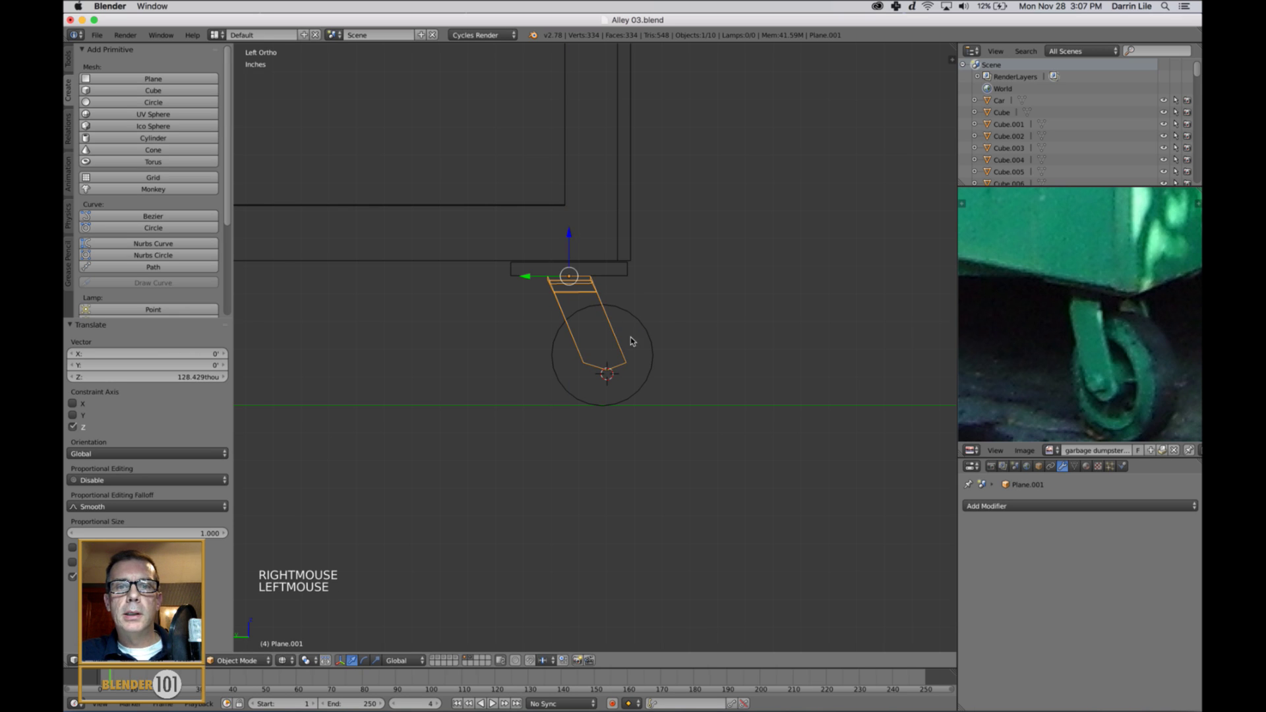
right_click(643, 330)
key(s)
key(s)
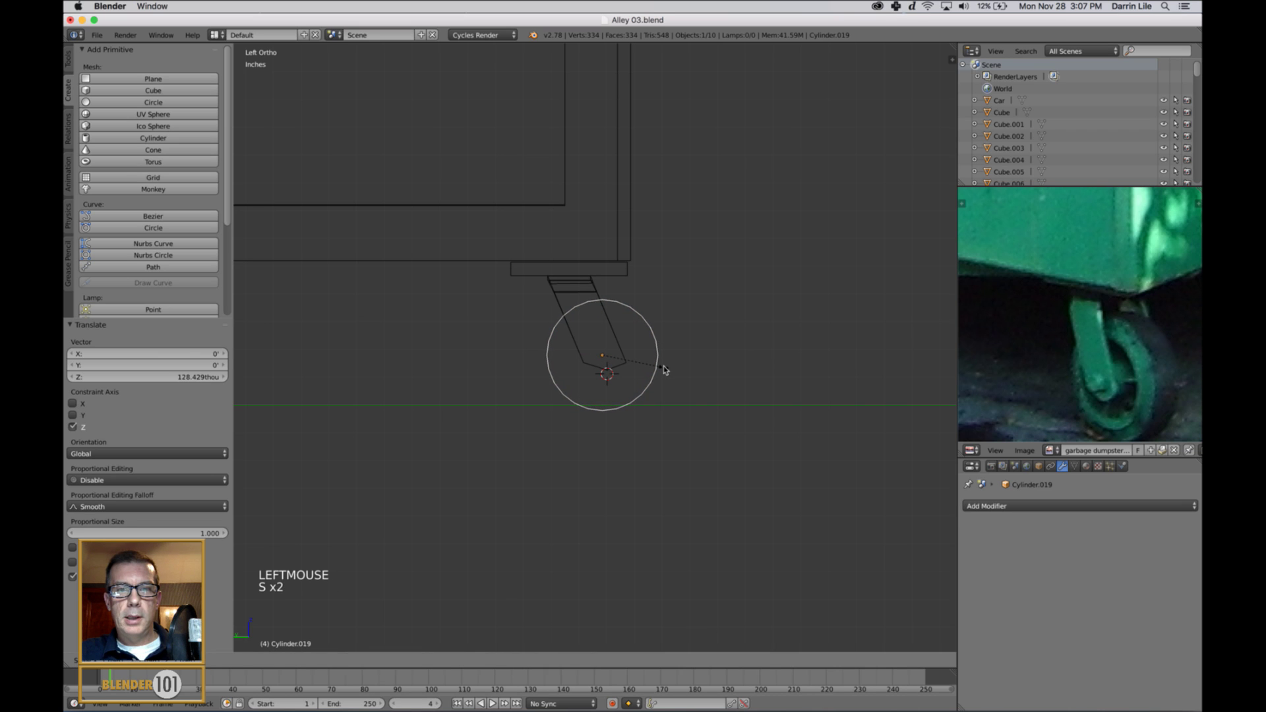
click(664, 370)
Move the wheel about 193 thou in Y and 214 thou in Z back onto the ground line, and return to solid display
key(g)
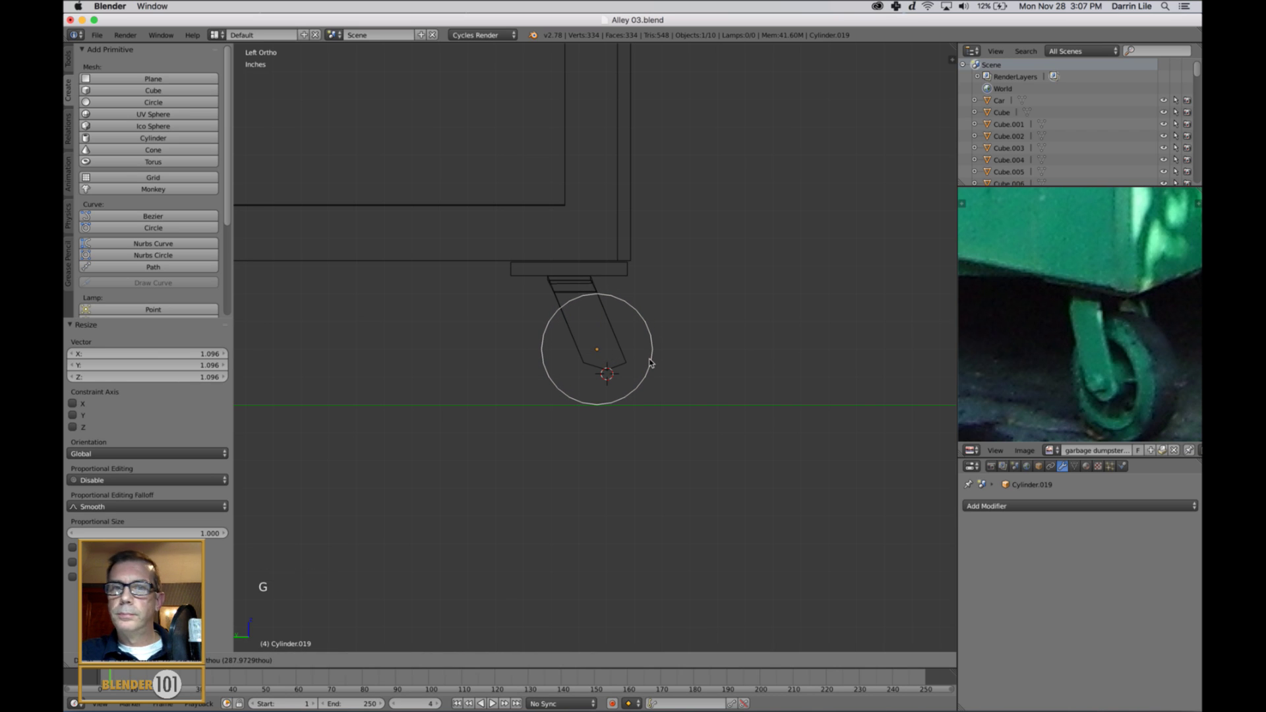
click(649, 362)
scroll(651, 367, down, 7)
key(z)
scroll(788, 443, down, 5)
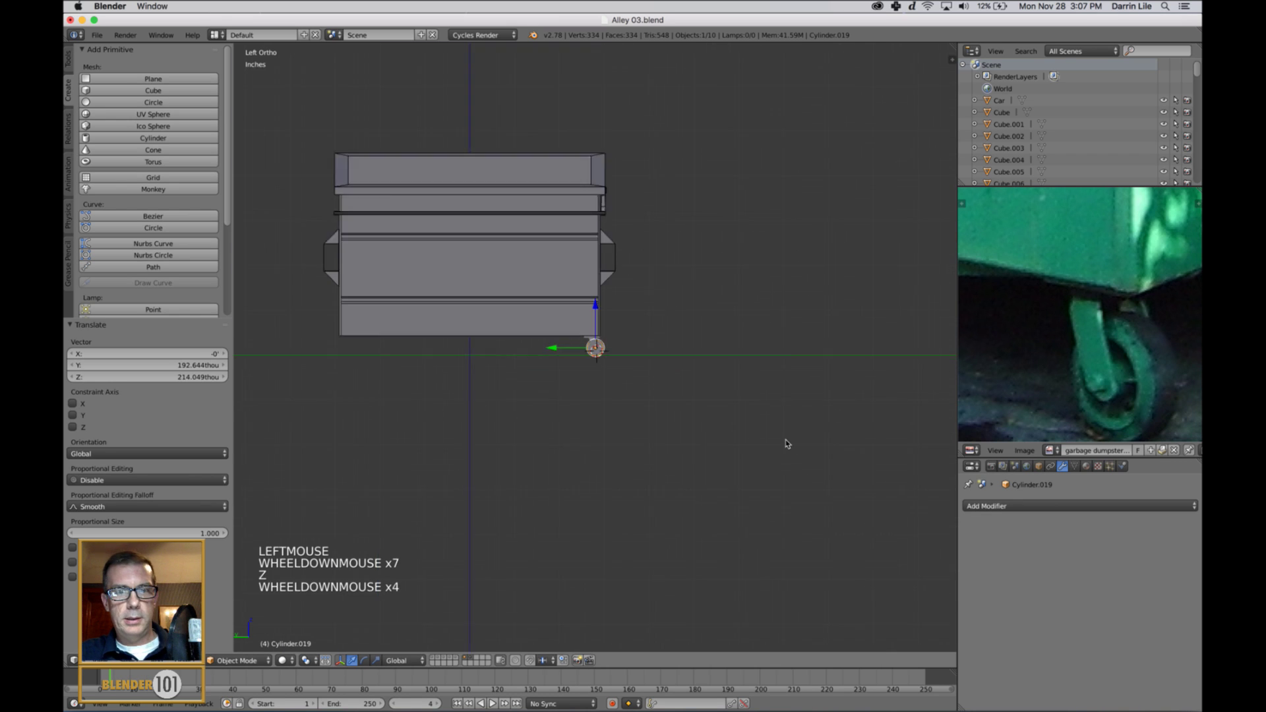
Deselect everything, reset the 3D cursor to the world origin and show the whole dumpster in perspective
key(a)
middle_drag(795, 437, 757, 438)
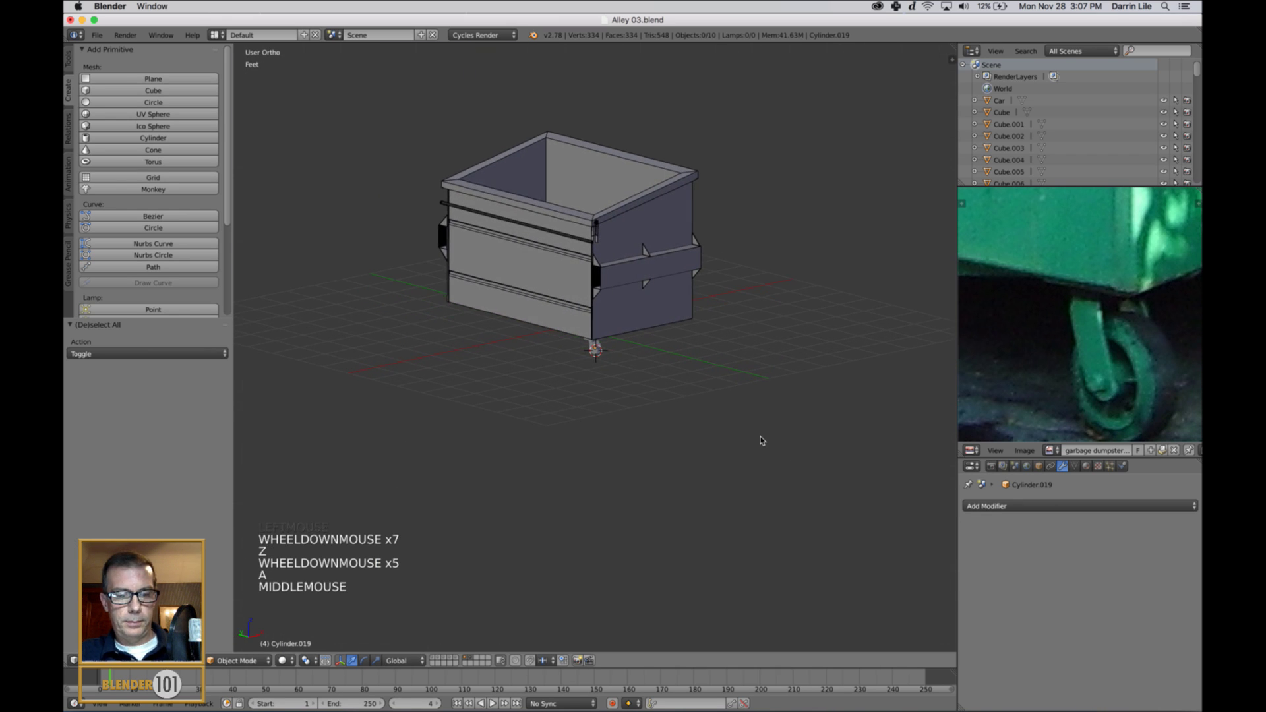
key(shift+c)
scroll(752, 446, down, 3)
key(KP_5)
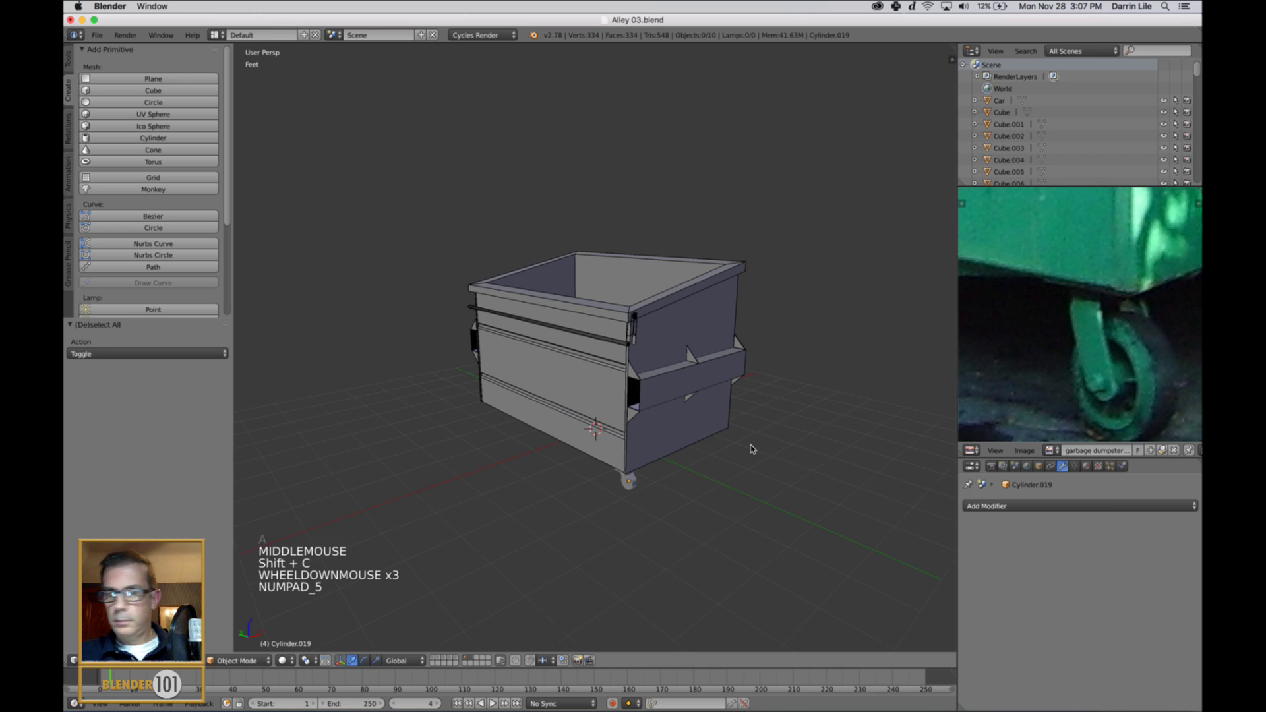
middle_drag(740, 480, 724, 484)
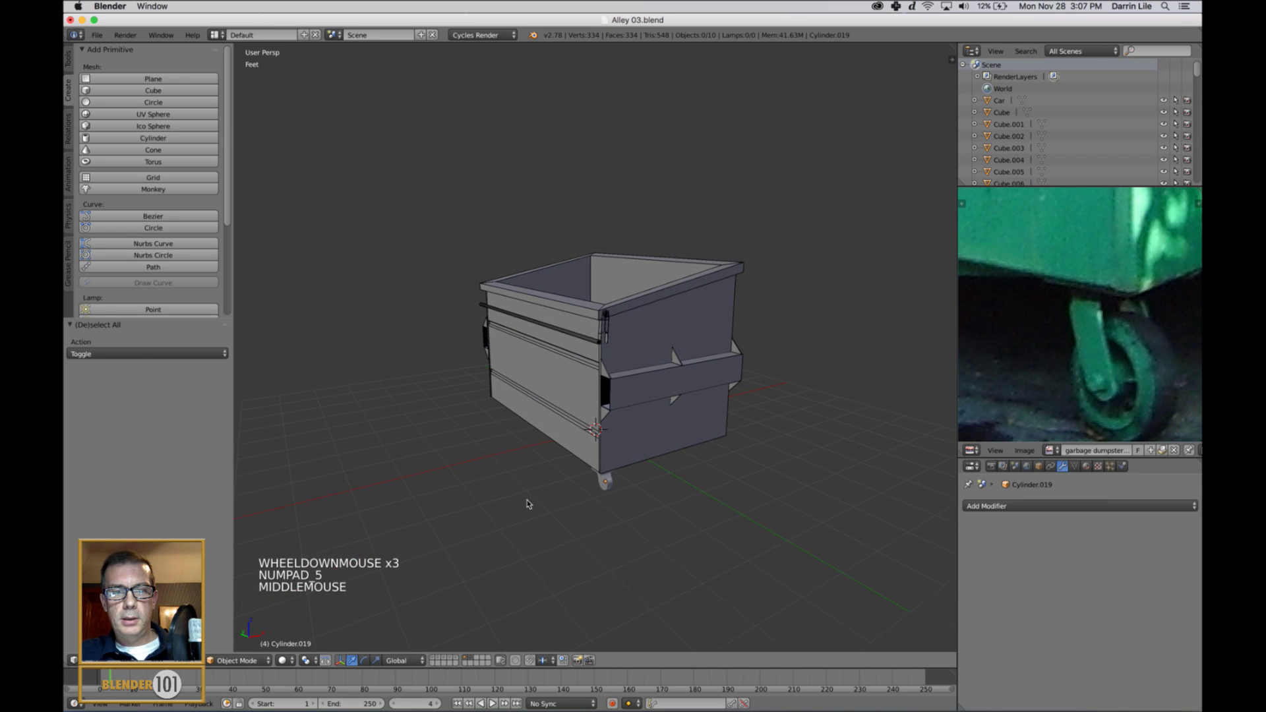
Scale the caster wheel under the dumpster corner along the X axis and deselect it
right_click(611, 488)
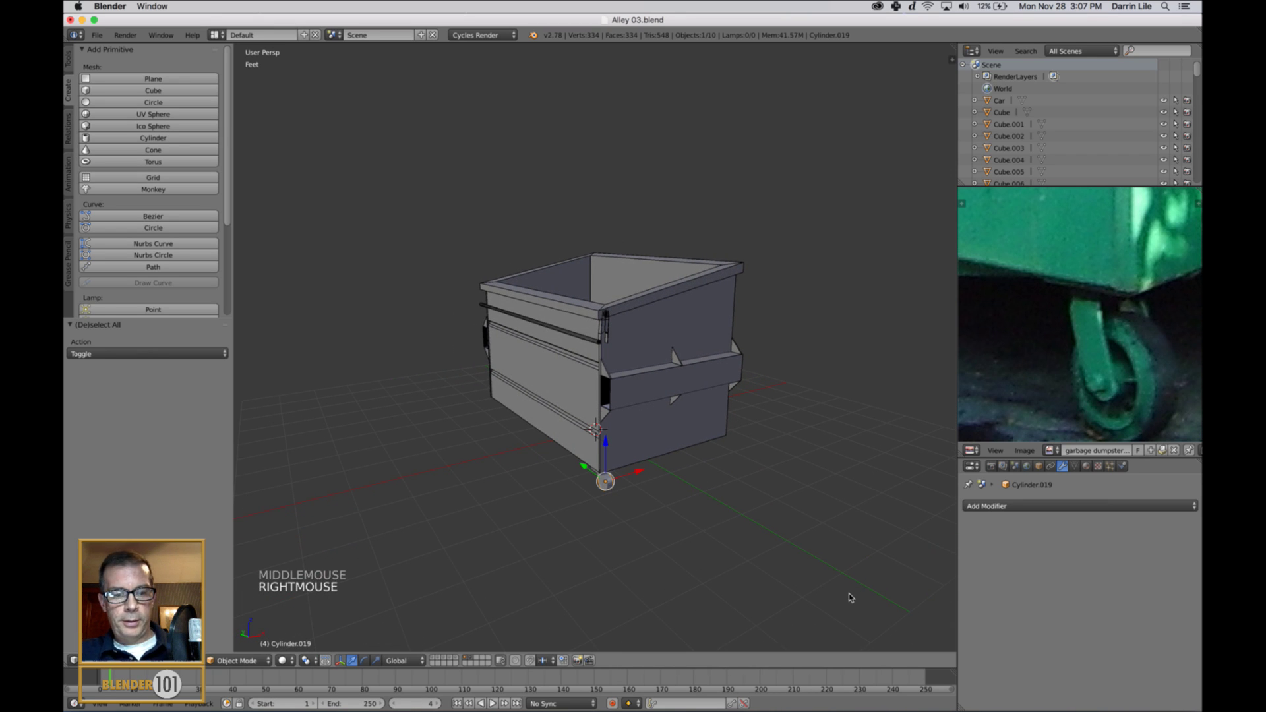
key(s)
key(s)
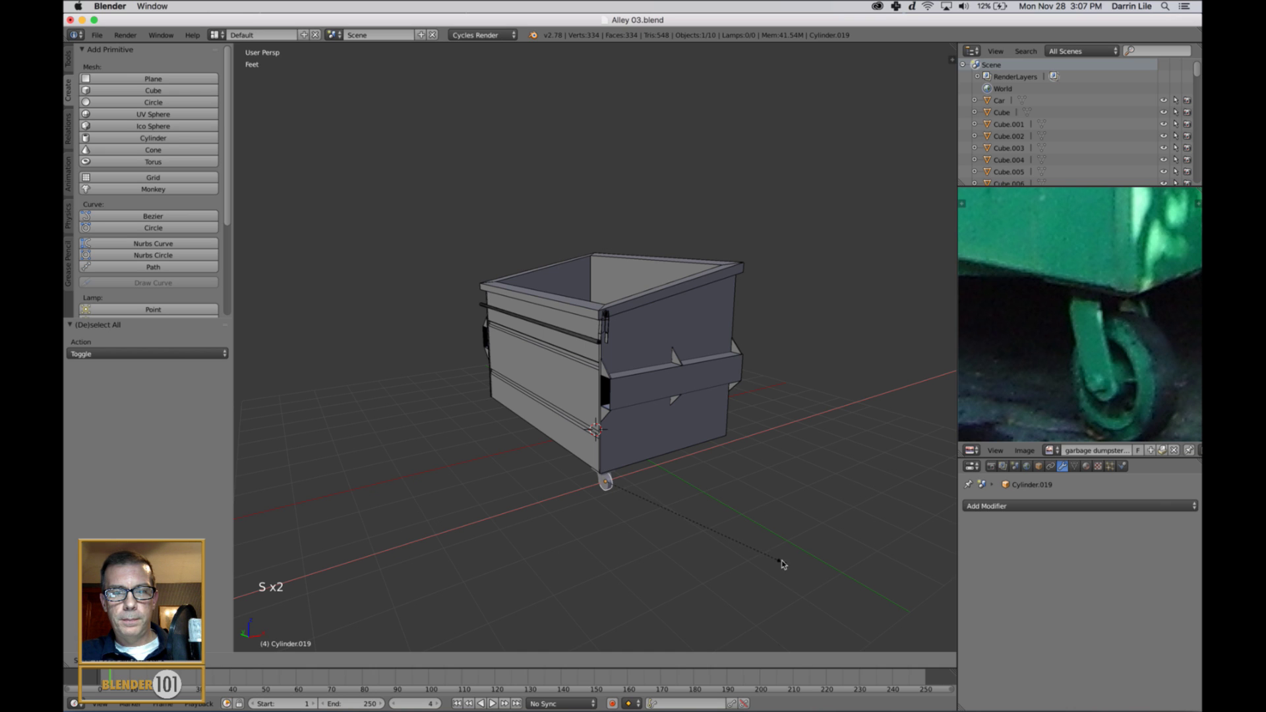
click(775, 561)
scroll(774, 560, down, 2)
key(a)
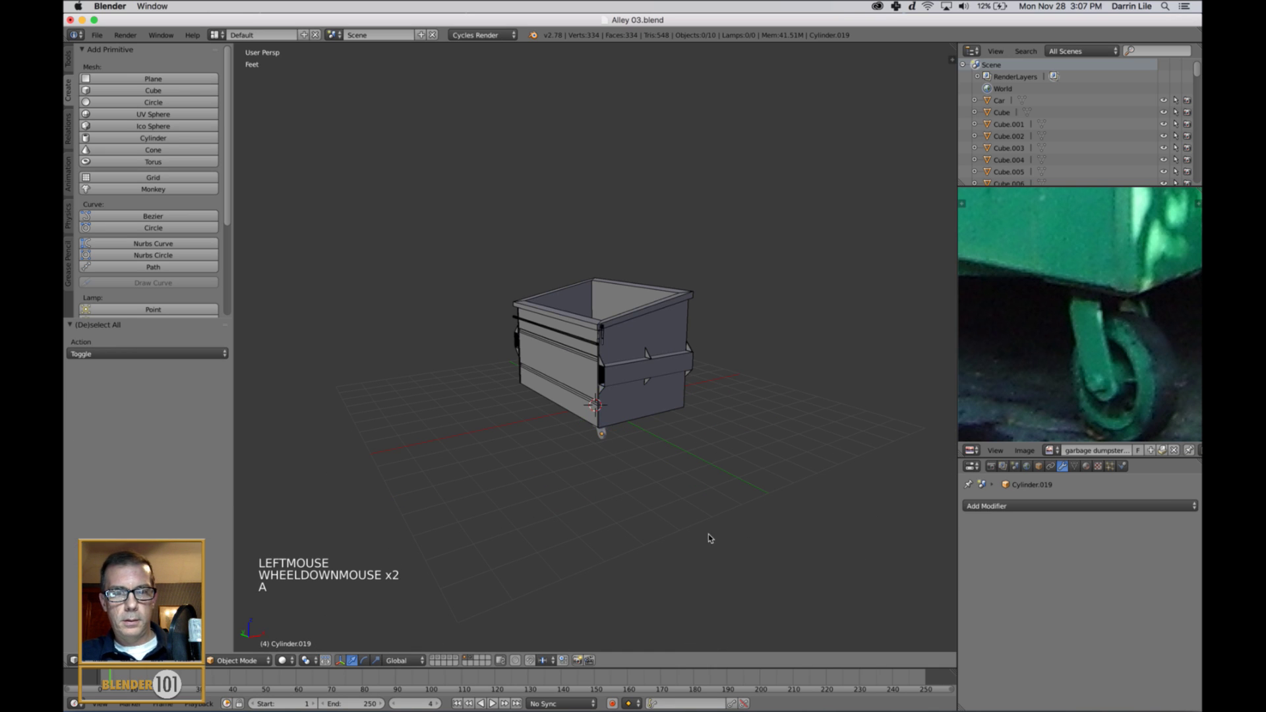
Select the caster wheel up close and apply its scale in Object Mode
middle_drag(710, 537, 741, 320)
scroll(701, 517, up, 6)
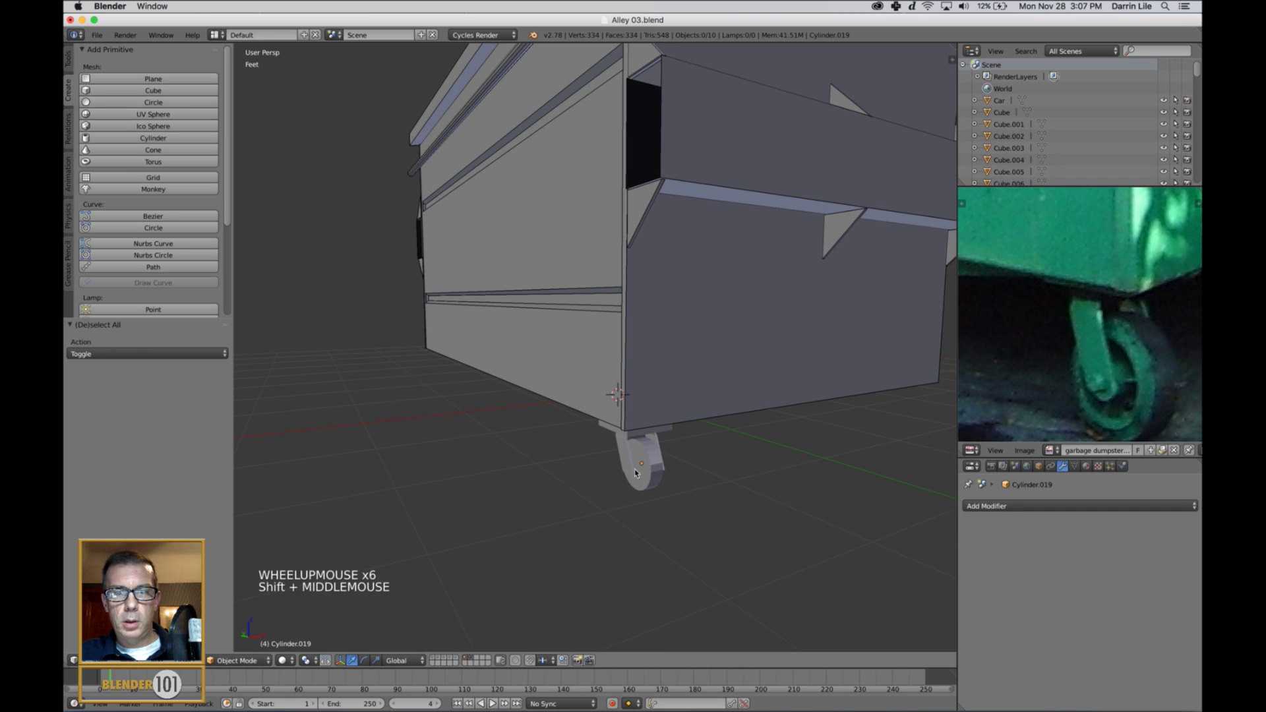
right_click(636, 472)
key(KP_Decimal)
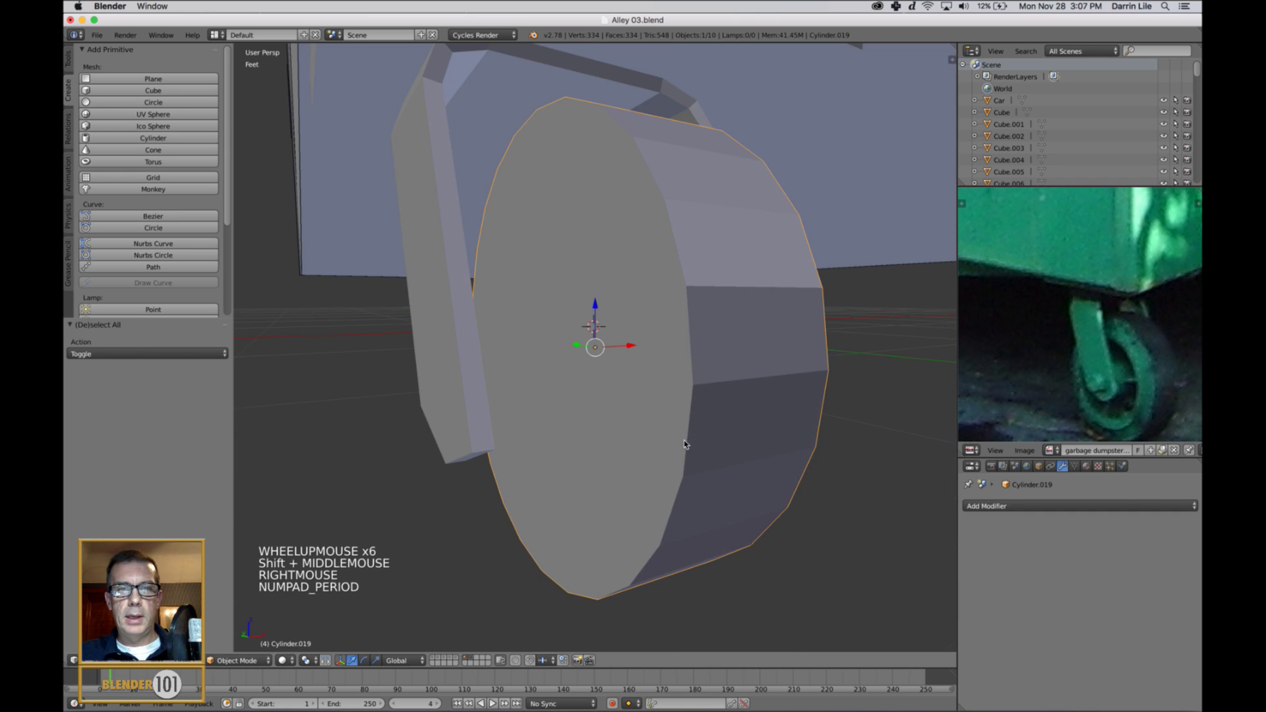
scroll(686, 440, down, 2)
middle_drag(686, 432, 762, 433)
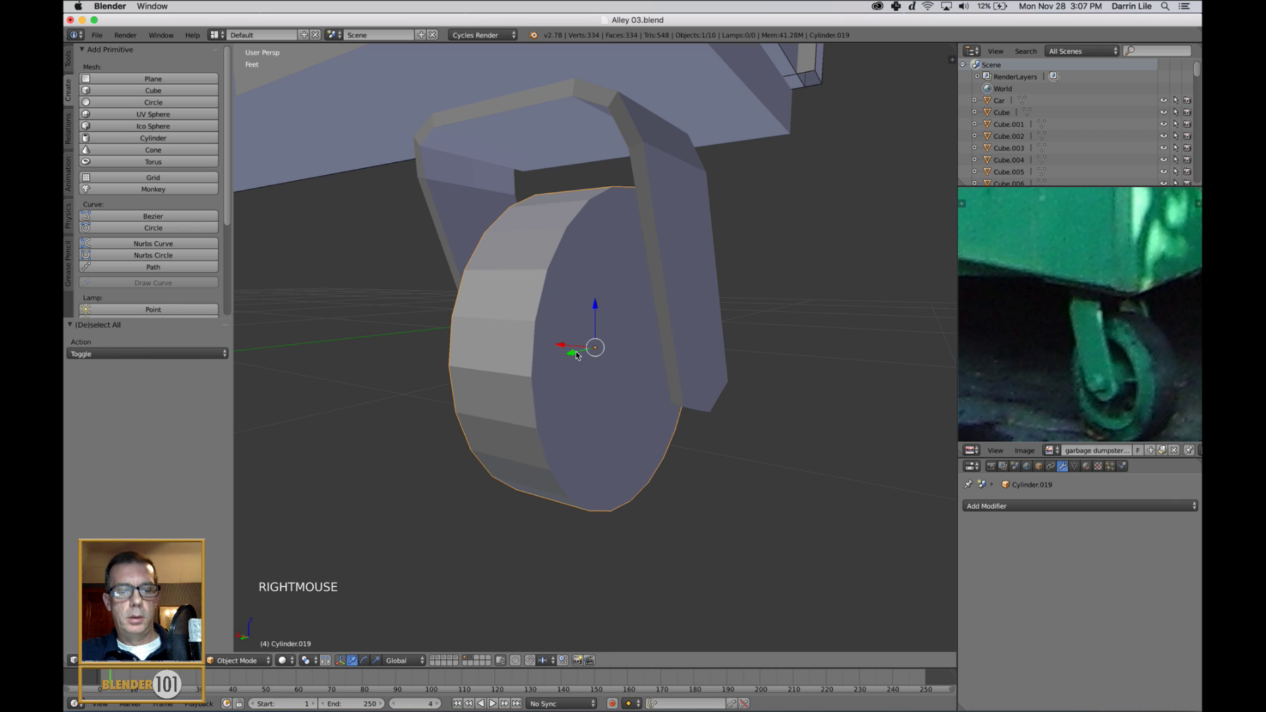
key(Tab)
middle_drag(577, 359, 595, 383)
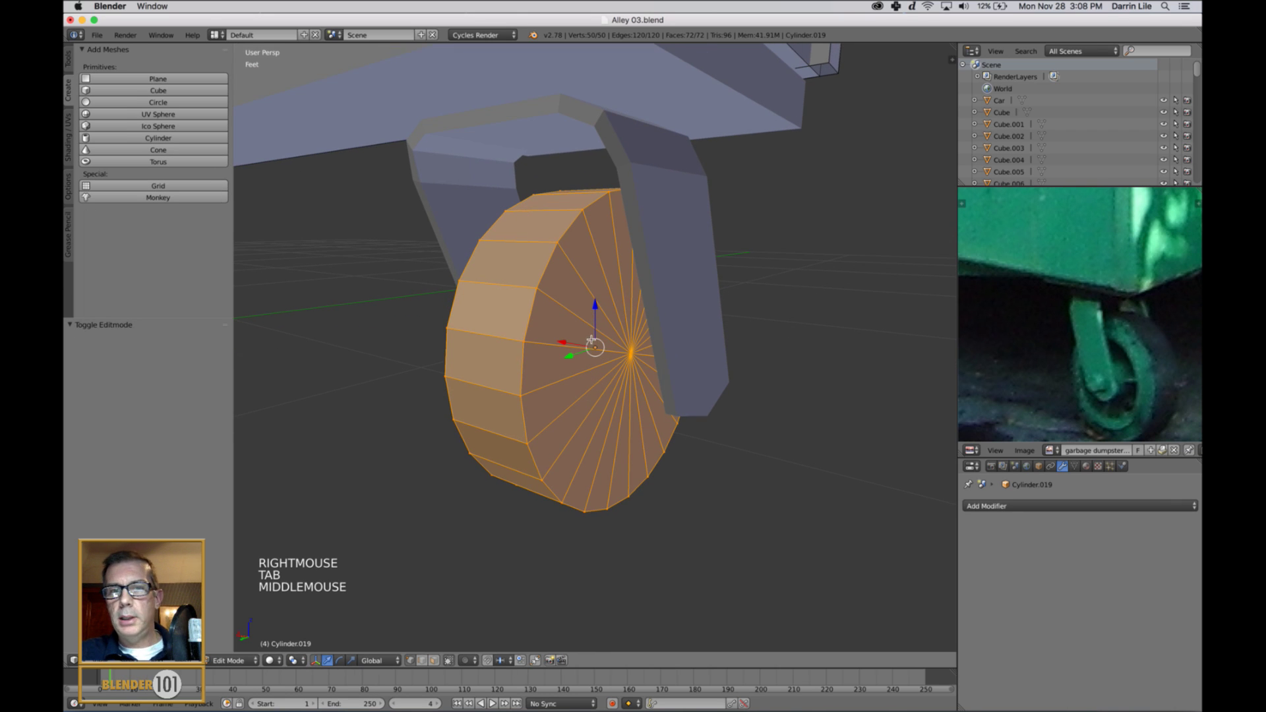
key(Tab)
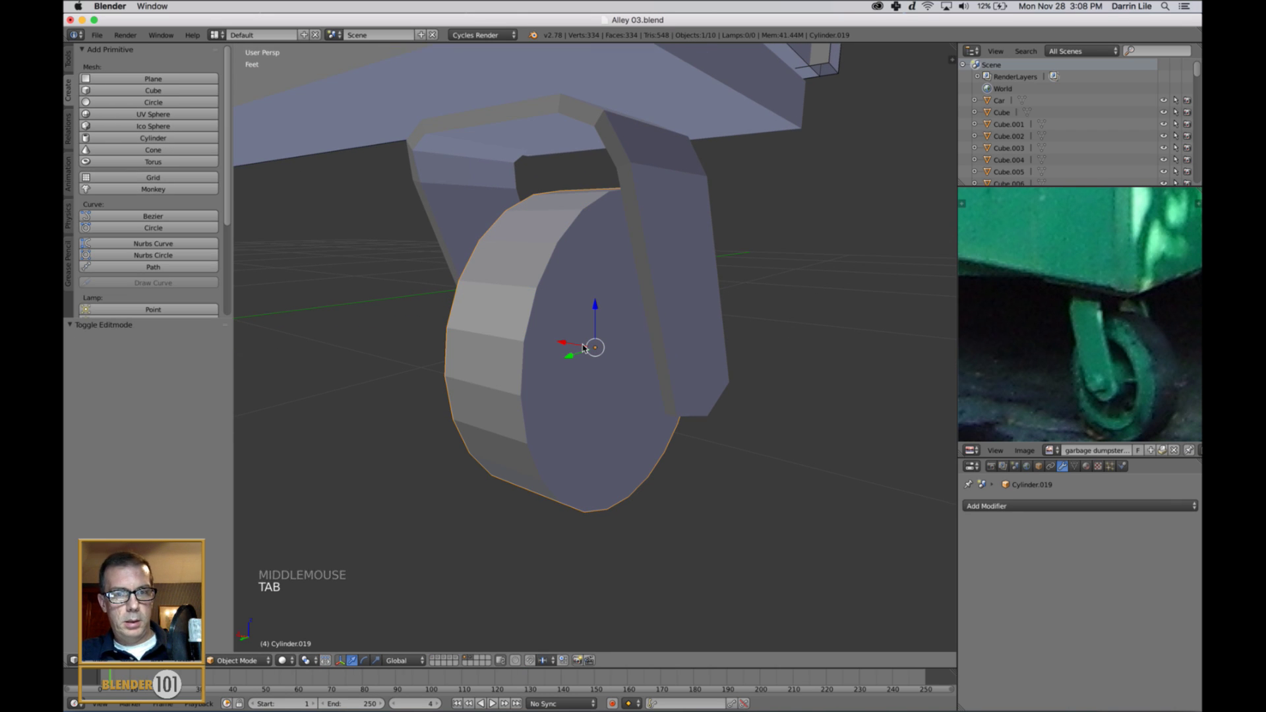
key(ctrl+a)
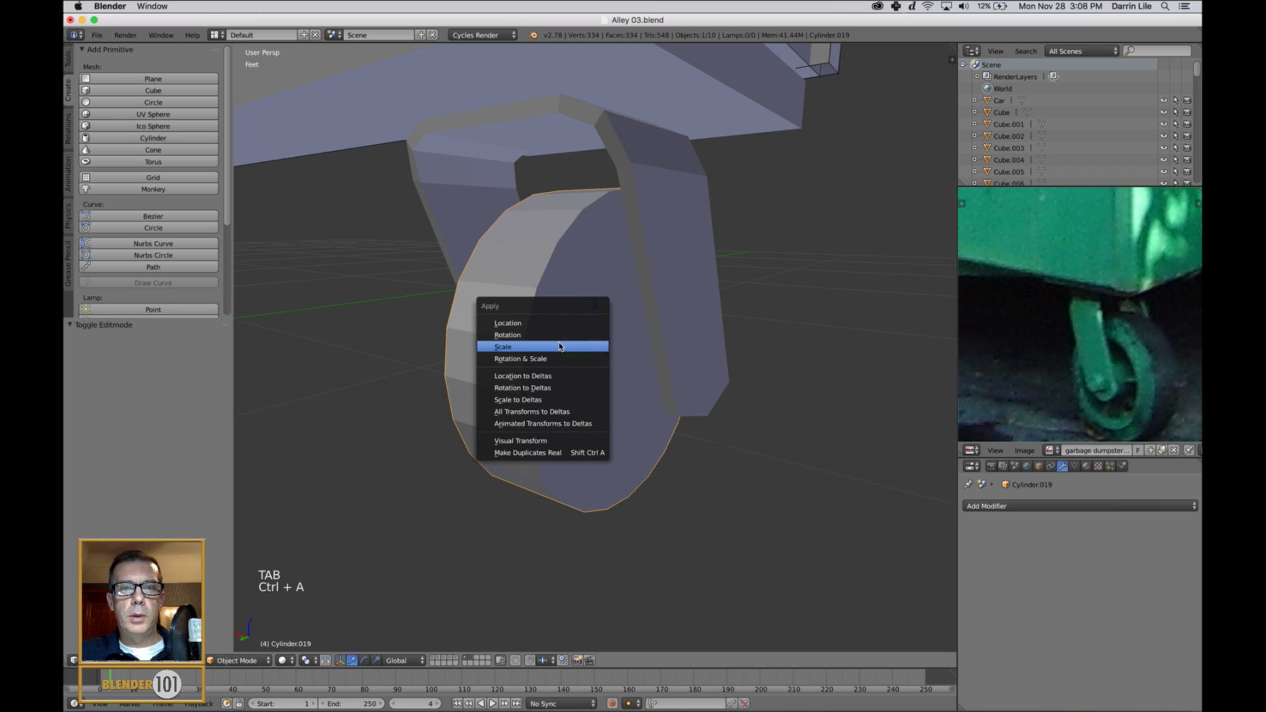
click(554, 341)
Try to bevel the wheel's tread with both rim loops selected in vertex selection mode
key(Tab)
alt+right_click(553, 273)
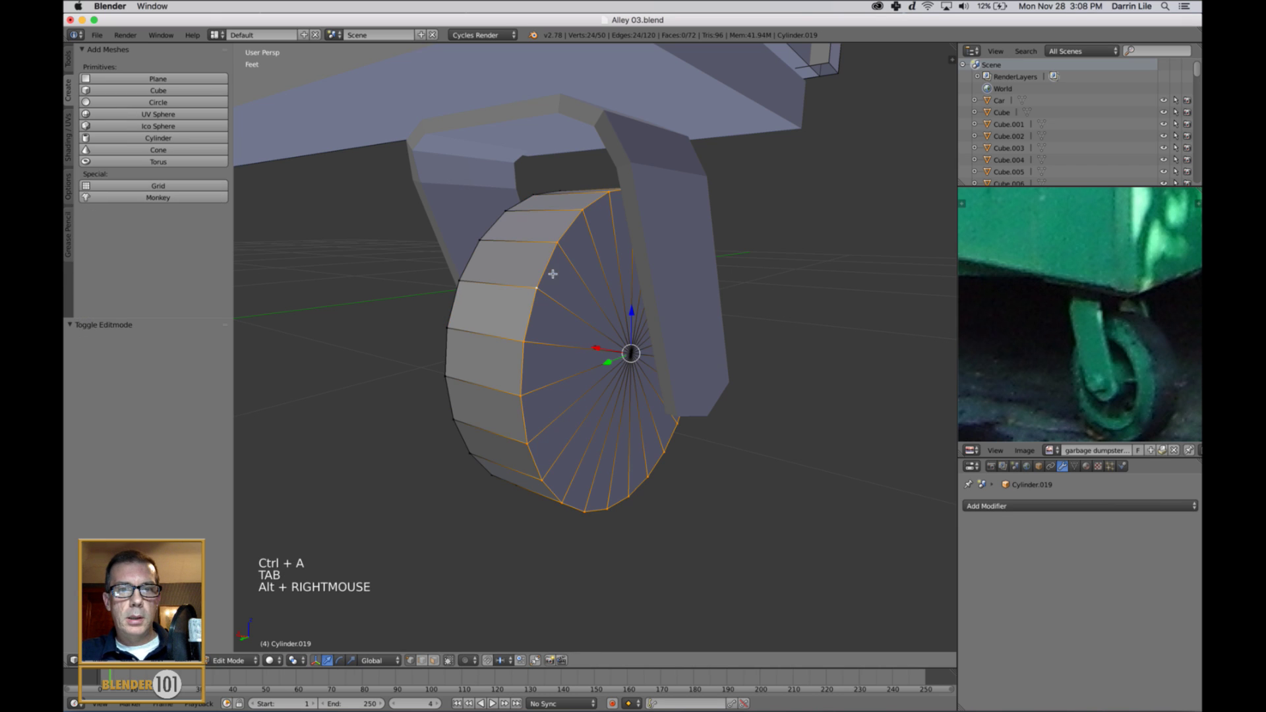
alt+shift+right_click(475, 266)
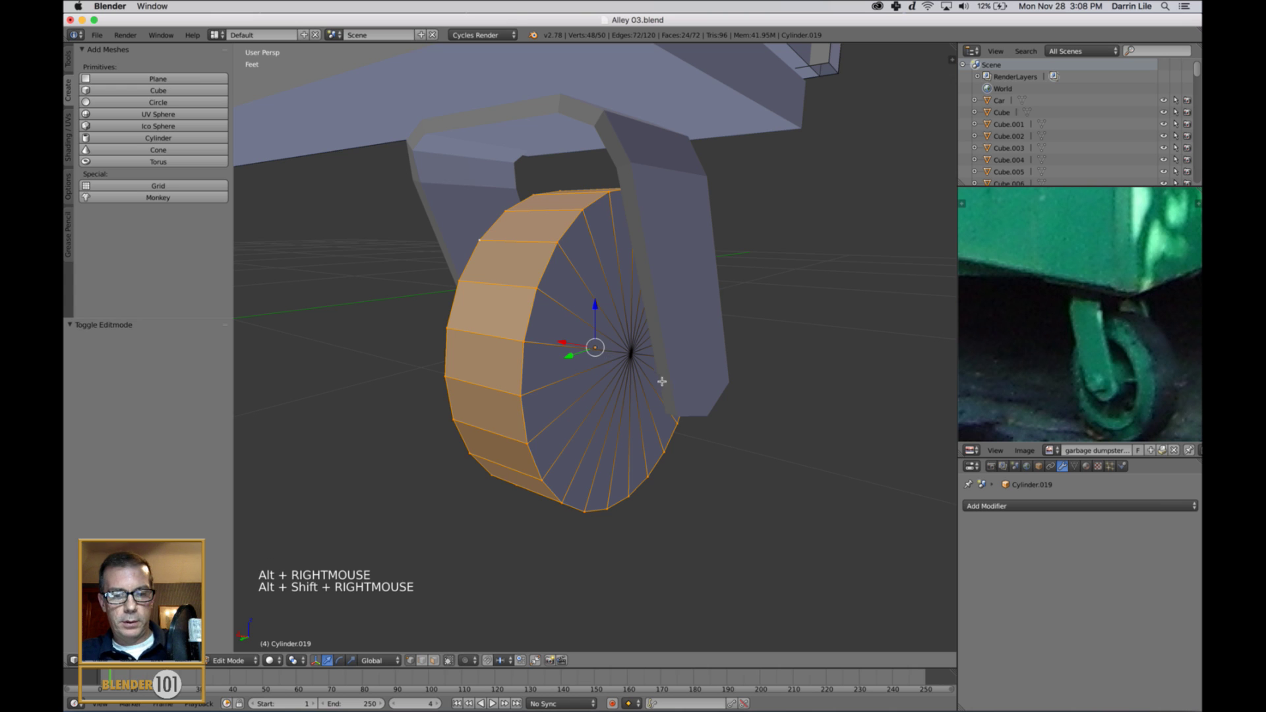
key(ctrl+b)
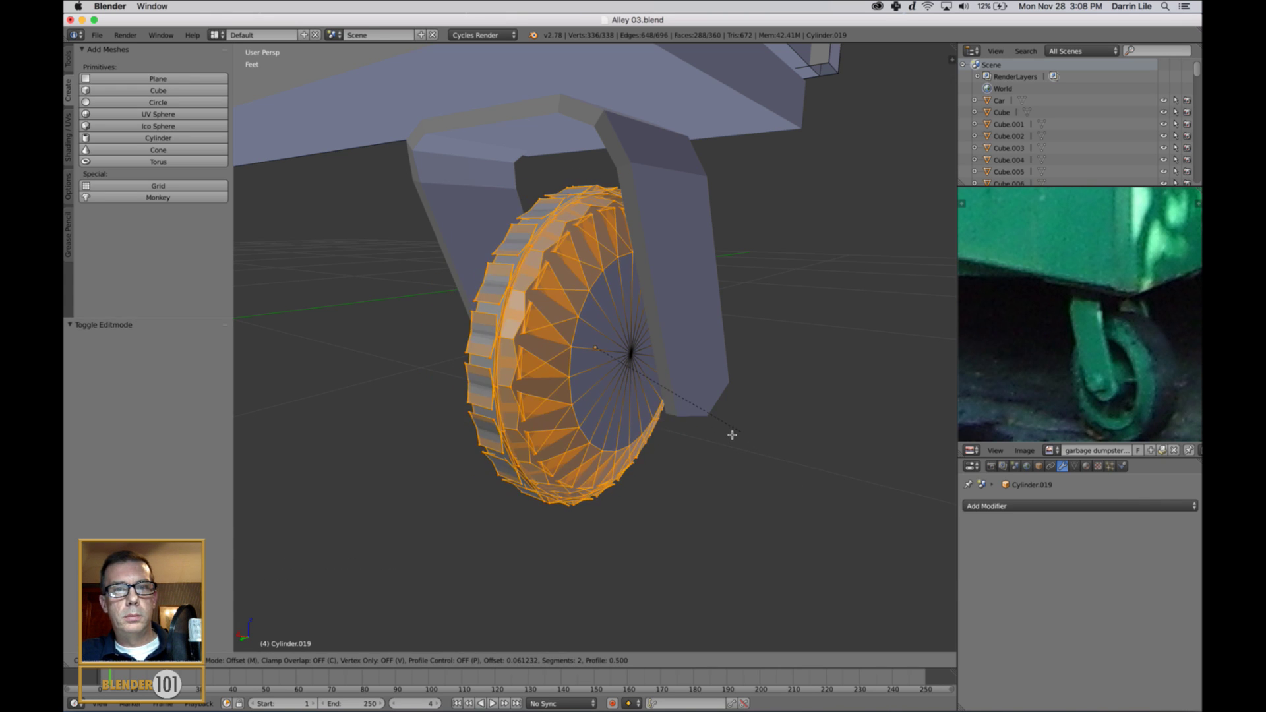
right_click(720, 438)
mouse_move(645, 418)
middle_down()
mouse_move(656, 430)
mouse_move(639, 421)
mouse_move(651, 420)
middle_up()
key(super+z)
Switch to edge selection, select both rim loops of the wheel and try a two-segment bevel on them
key(ctrl+Tab)
click(649, 425)
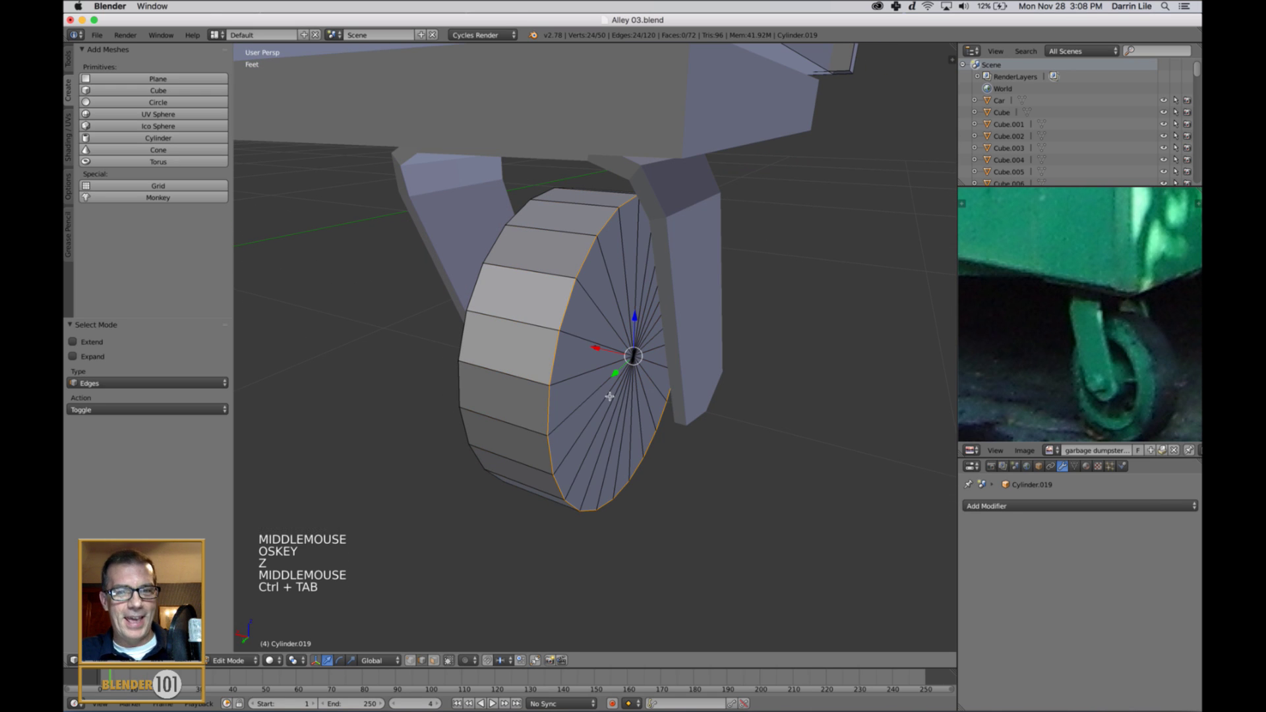
alt+shift+right_click(467, 331)
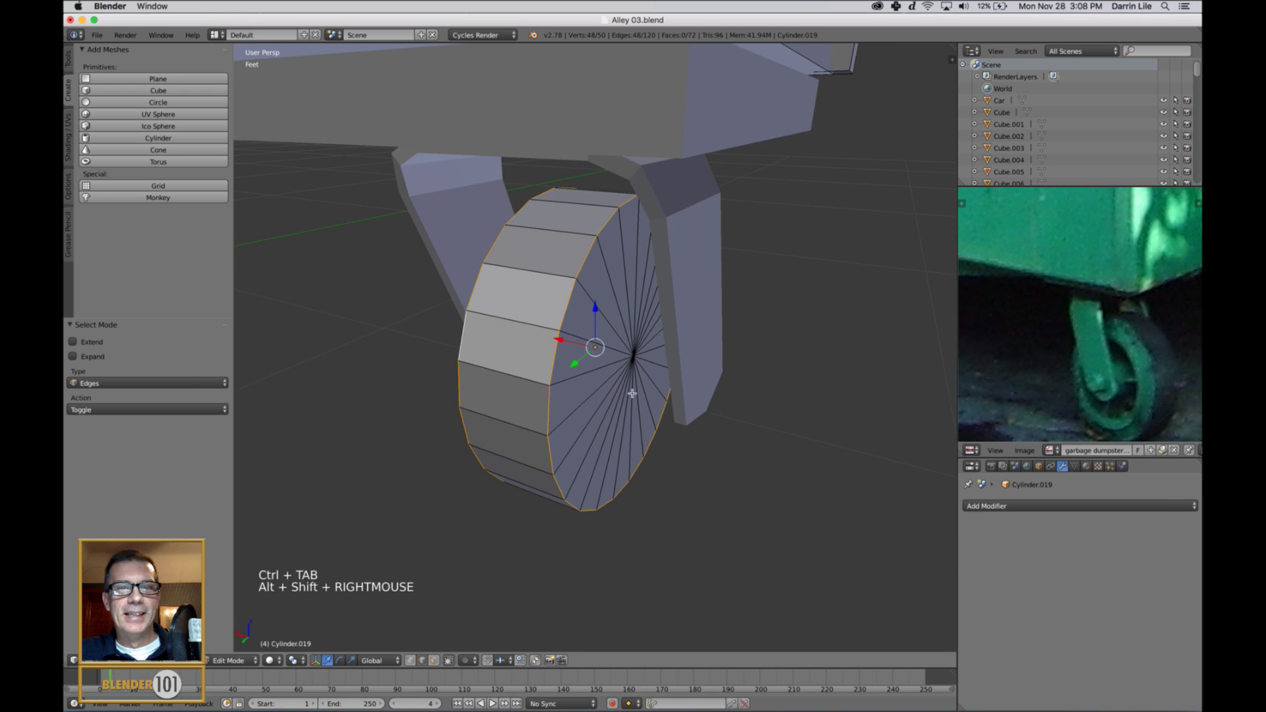
middle_drag(631, 393, 633, 392)
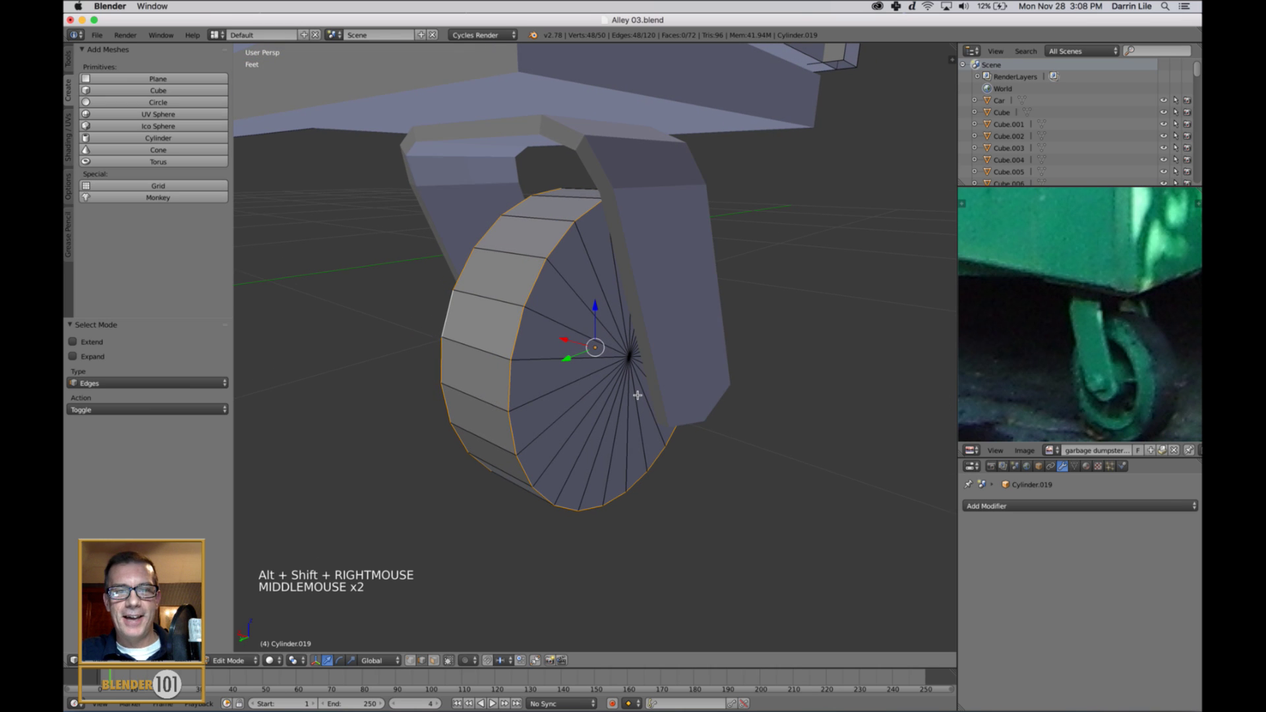
key(ctrl+b)
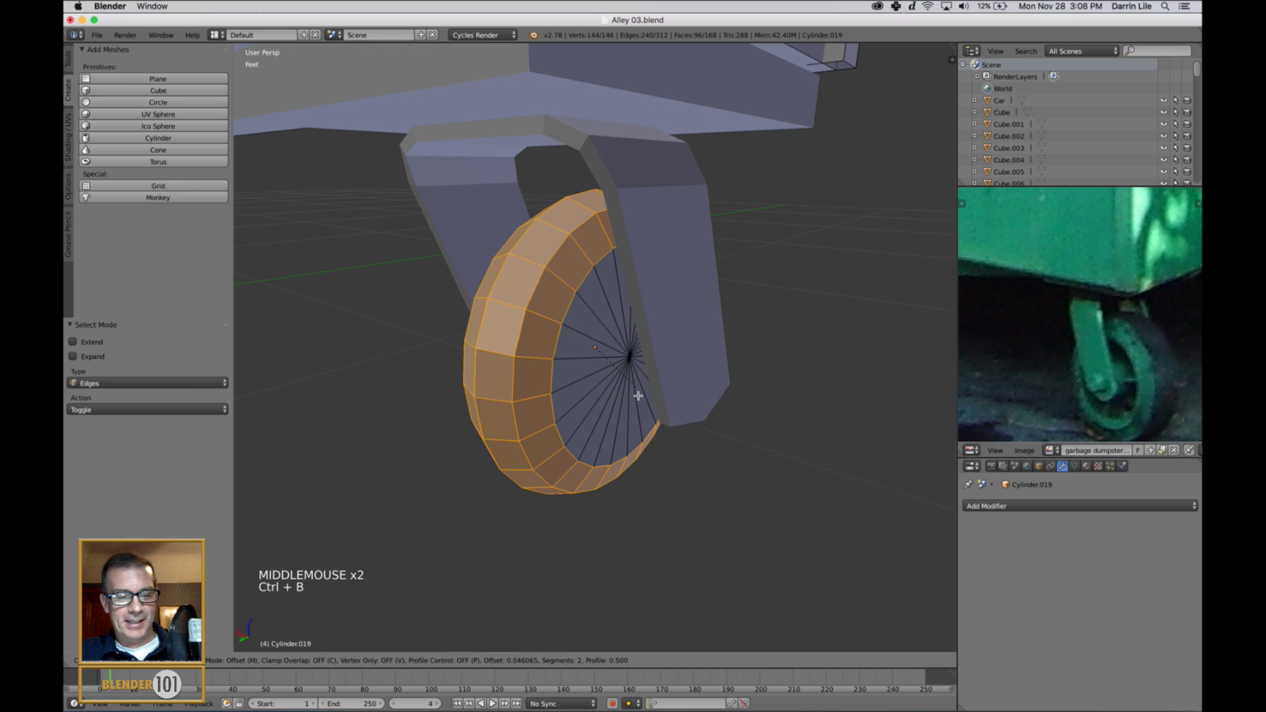
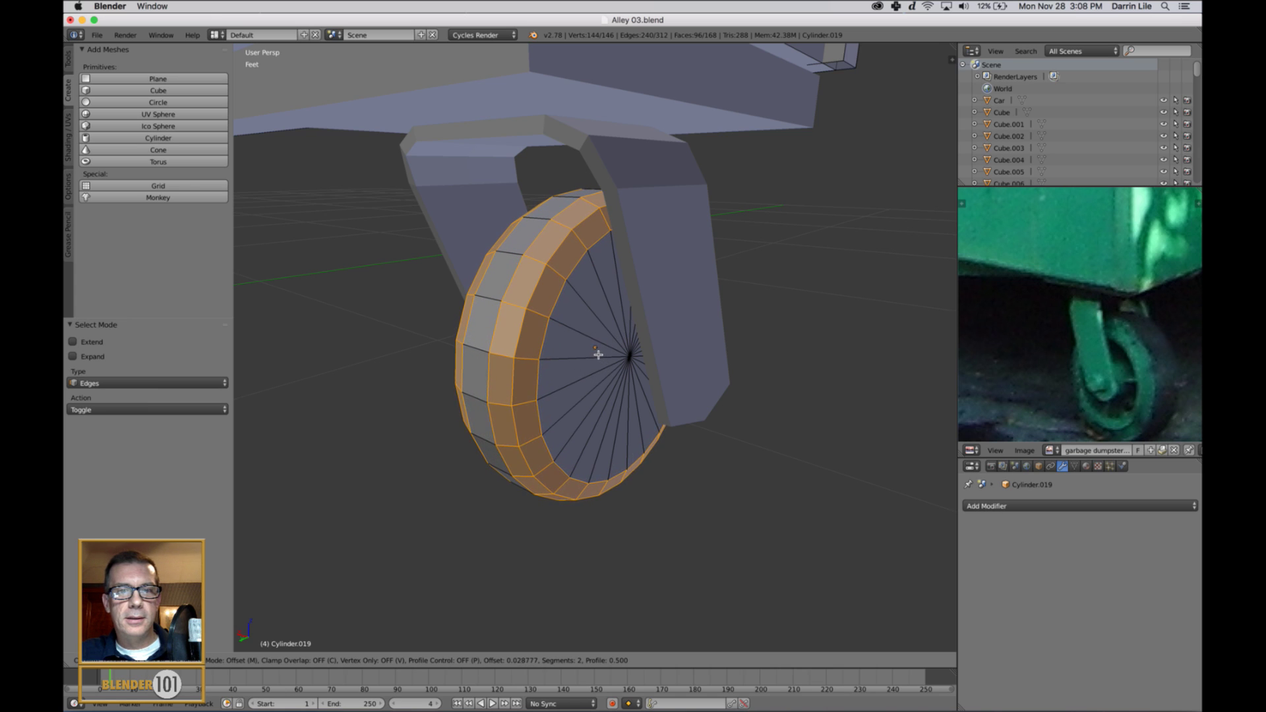
right_click(598, 354)
middle_drag(597, 380, 602, 380)
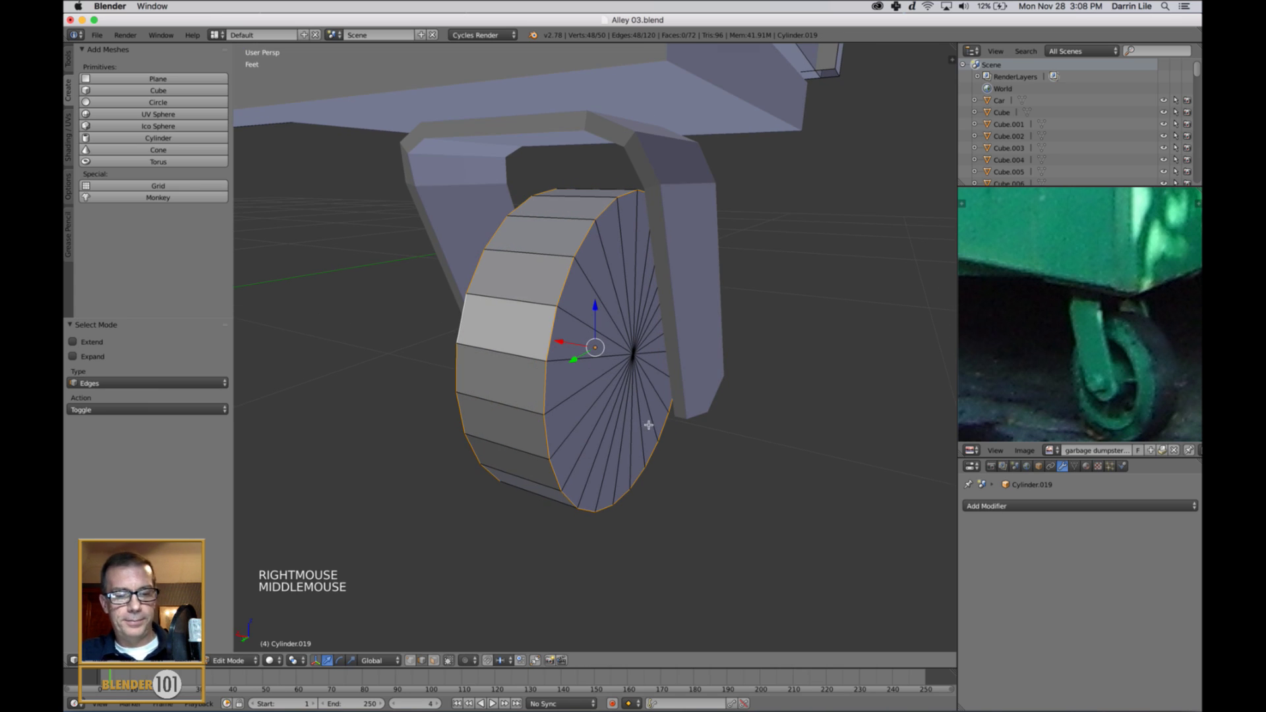
middle_drag(677, 454, 679, 458)
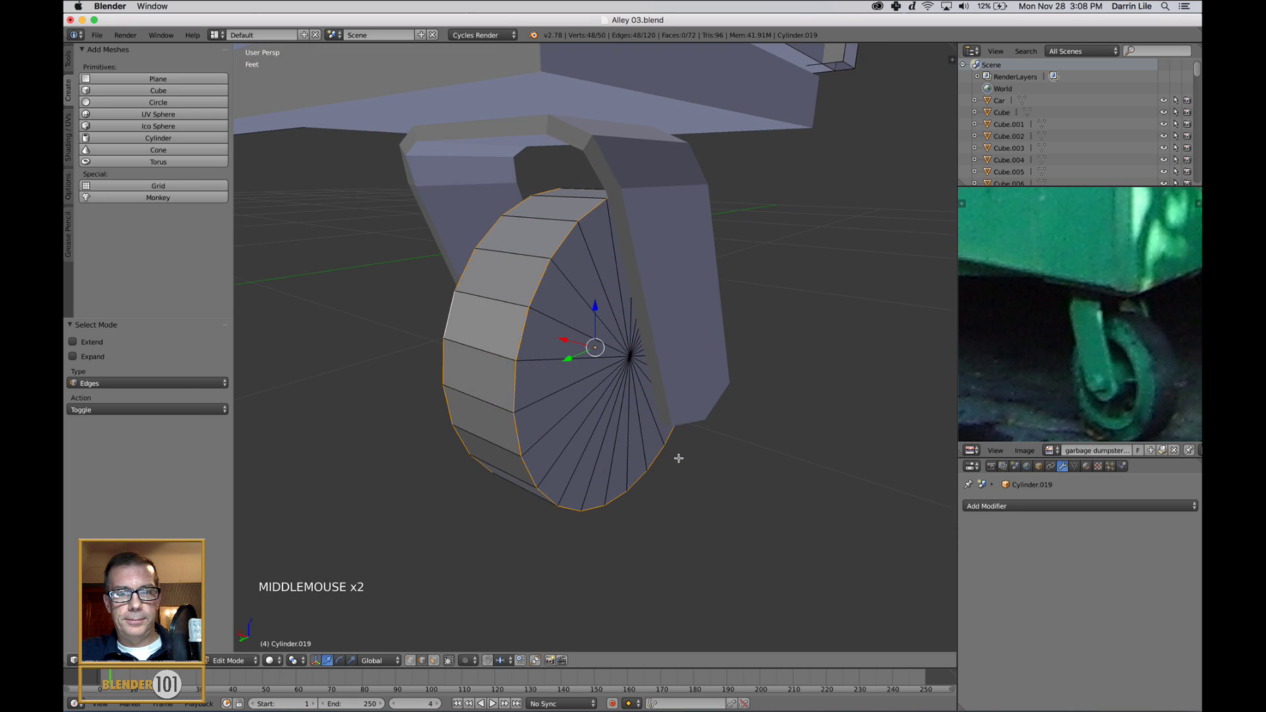
shift+middle_drag(644, 400, 652, 406)
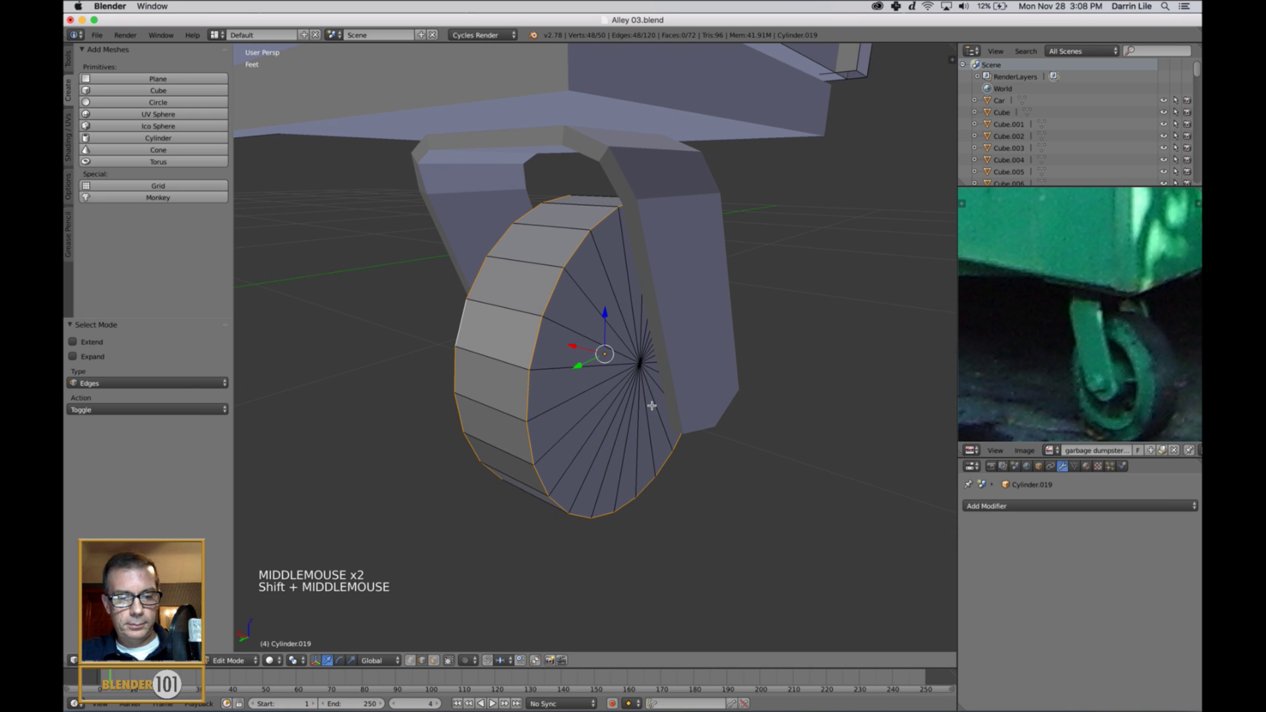
Try beveling both wheel rim loops together with two segments and undo that bevel
key(ctrl+b)
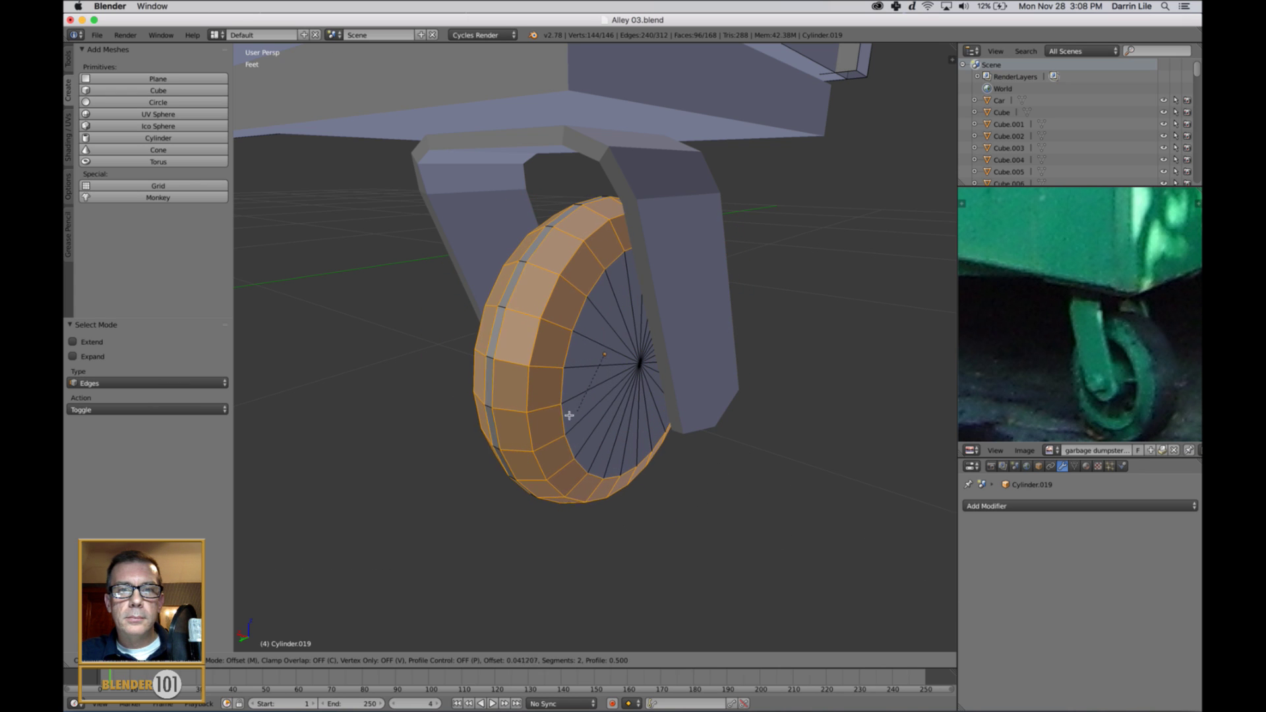
shift+click(602, 362)
key(Tab)
middle_drag(587, 375, 730, 532)
key(super+z)
scroll(590, 376, down, 3)
scroll(612, 400, up, 3)
In edge selection mode, select only one rim loop of the wheel and bevel it by 0.011 with two segments
key(Tab)
key(ctrl+Tab)
click(604, 392)
key(a)
alt+right_click(554, 353)
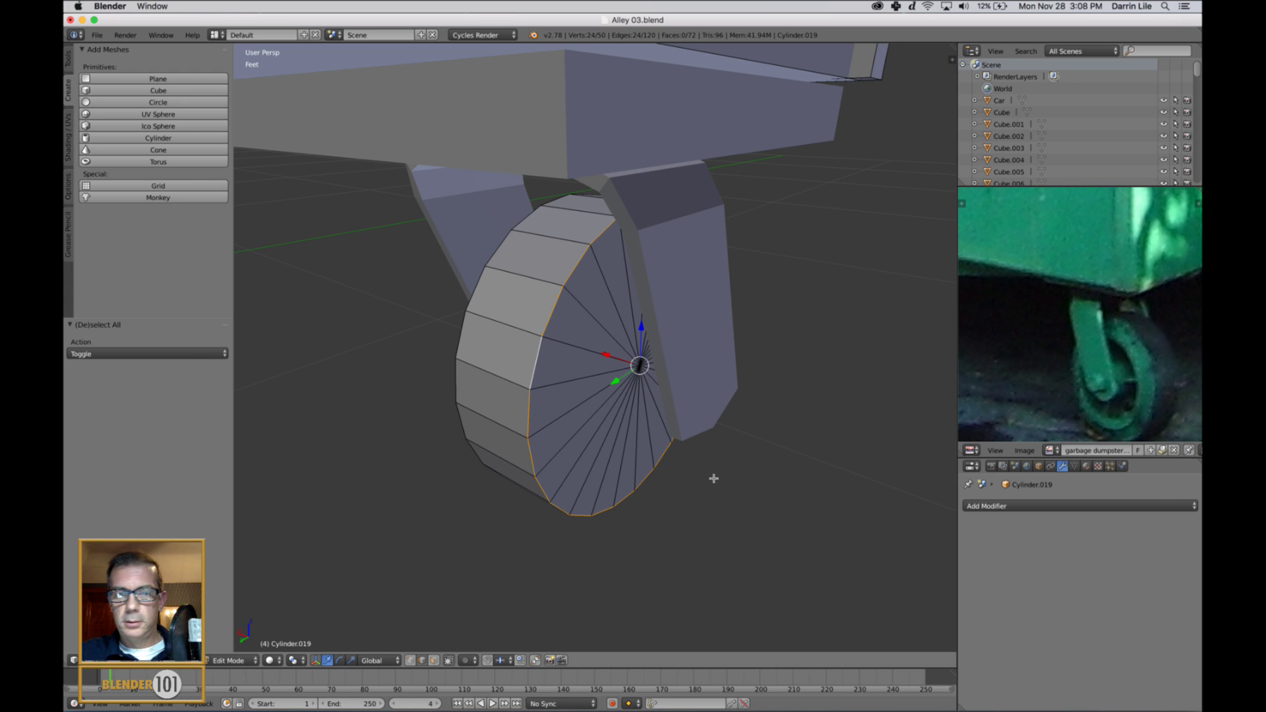
middle_drag(715, 477, 798, 536)
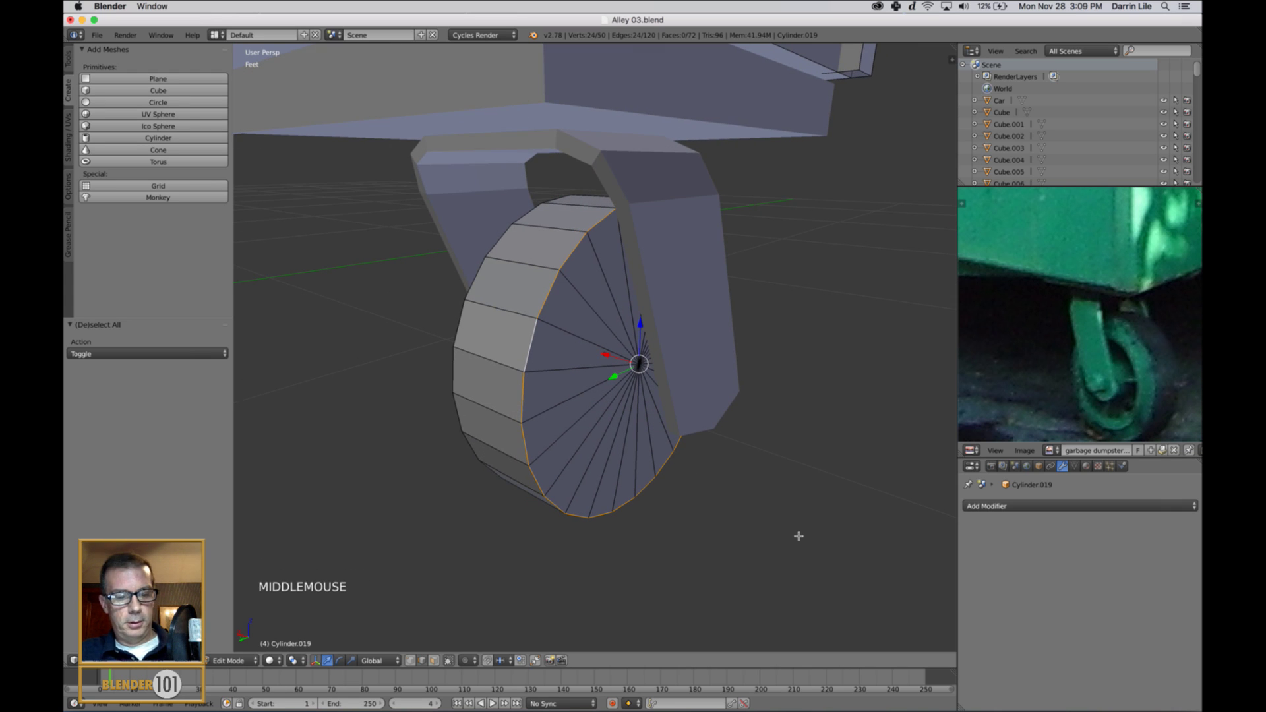
key(ctrl+e)
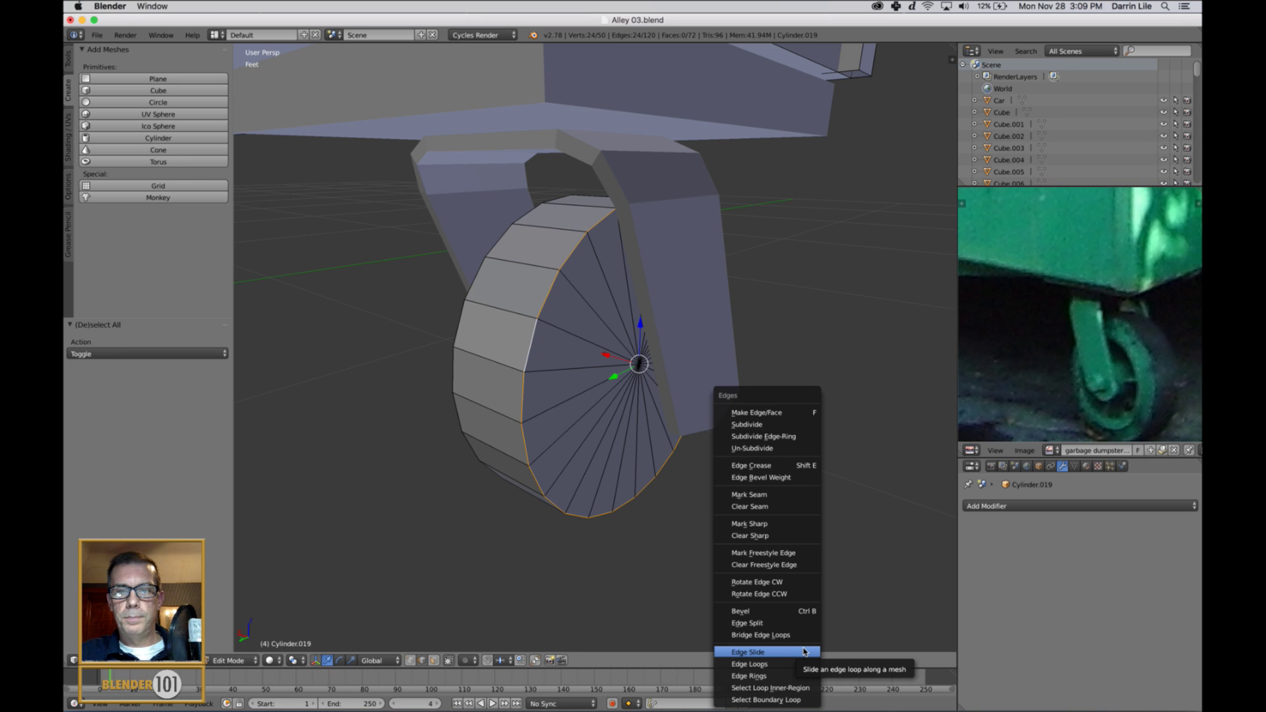
click(775, 612)
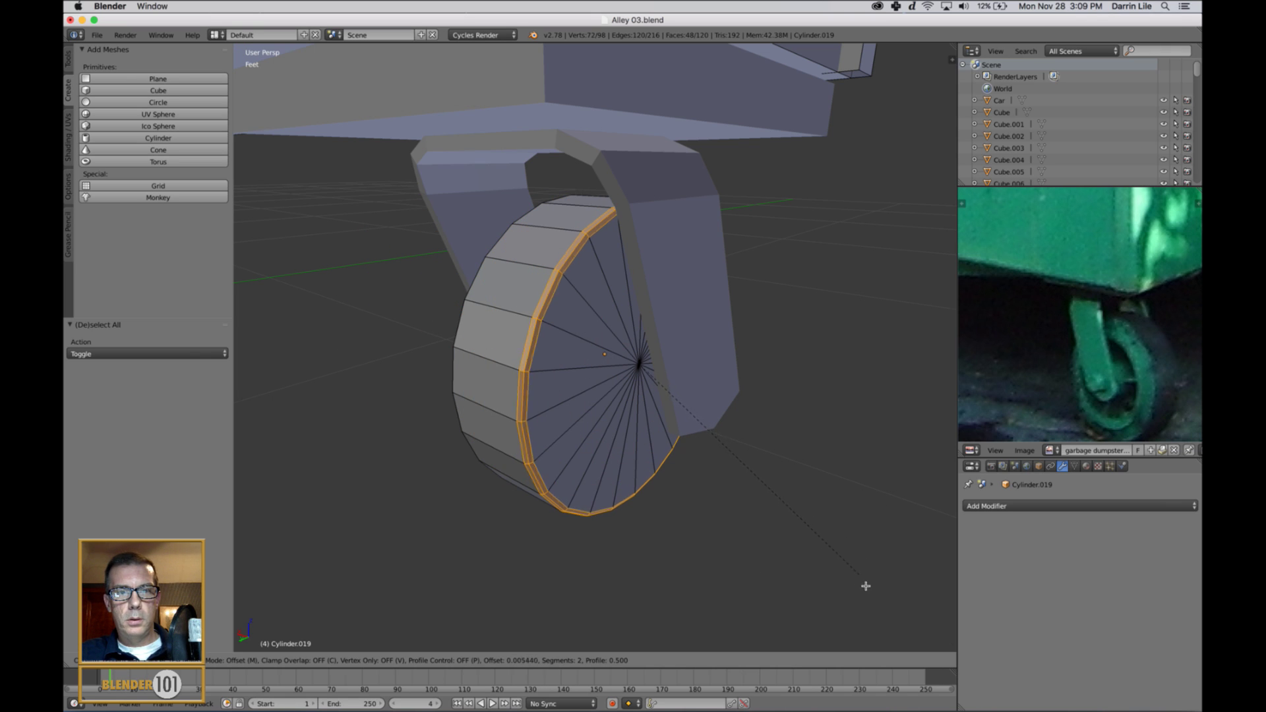
shift+click(879, 601)
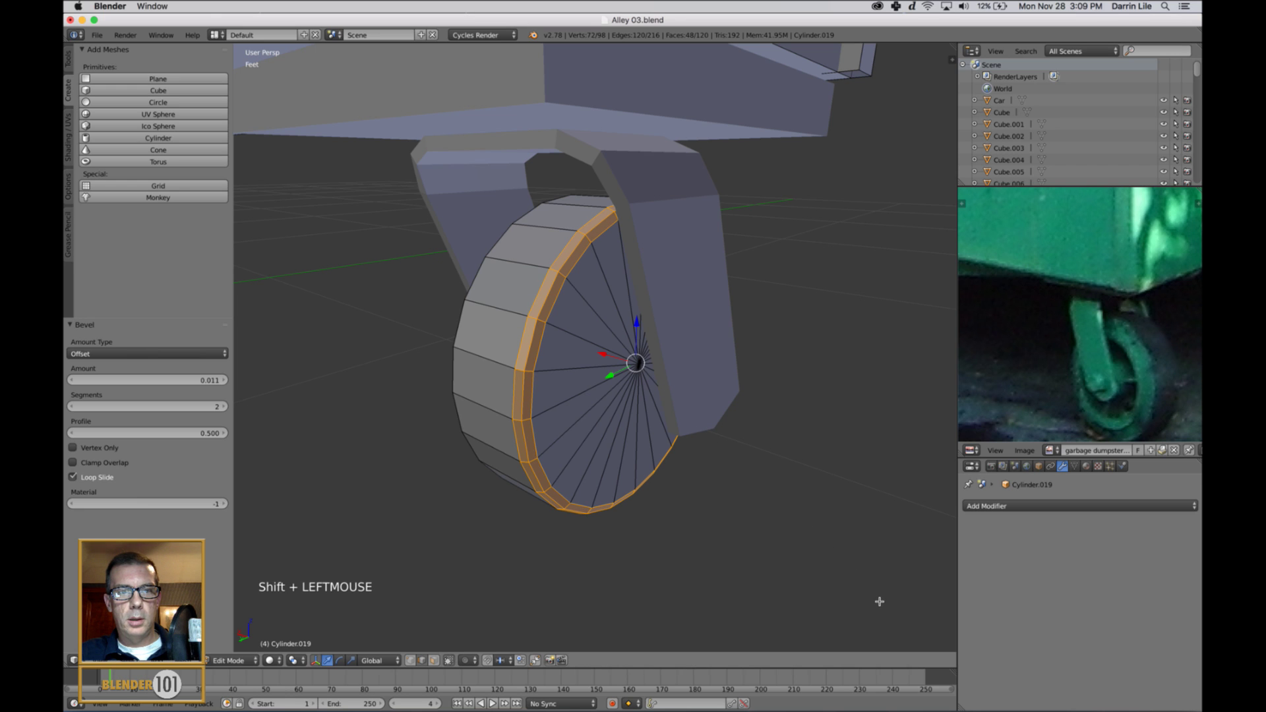
Bevel the rim loop on the opposite side of the wheel with two segments and return to Object Mode
middle_drag(326, 413, 394, 397)
alt+right_click(582, 362)
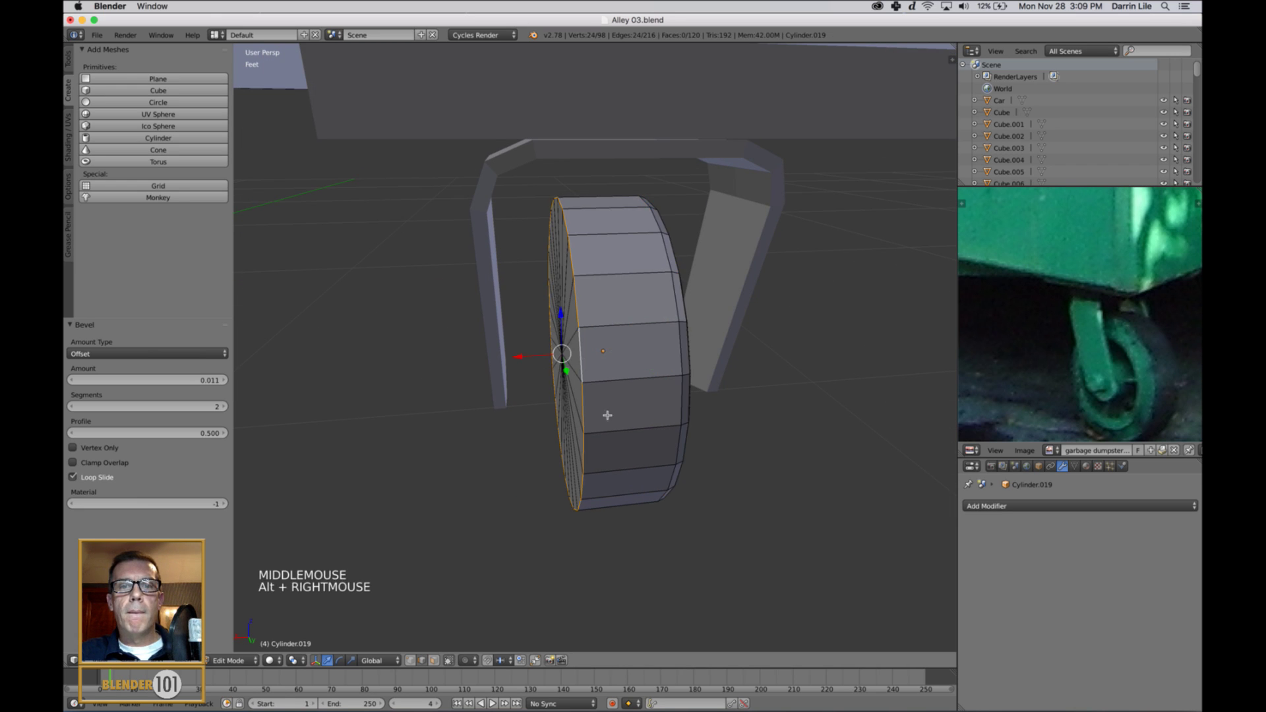
key(ctrl+b)
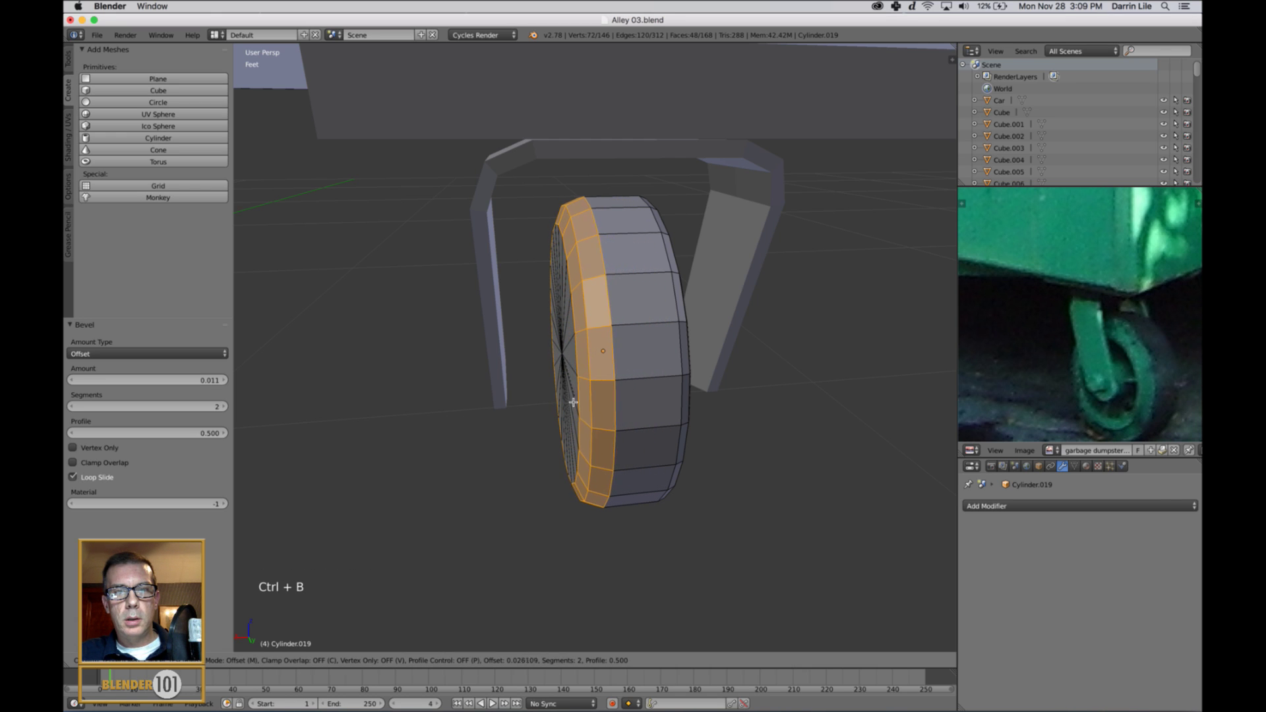
shift+click(562, 361)
key(a)
key(Tab)
In face selection mode, circle-select all the triangular faces on one flat side of the wheel
scroll(613, 412, down, 4)
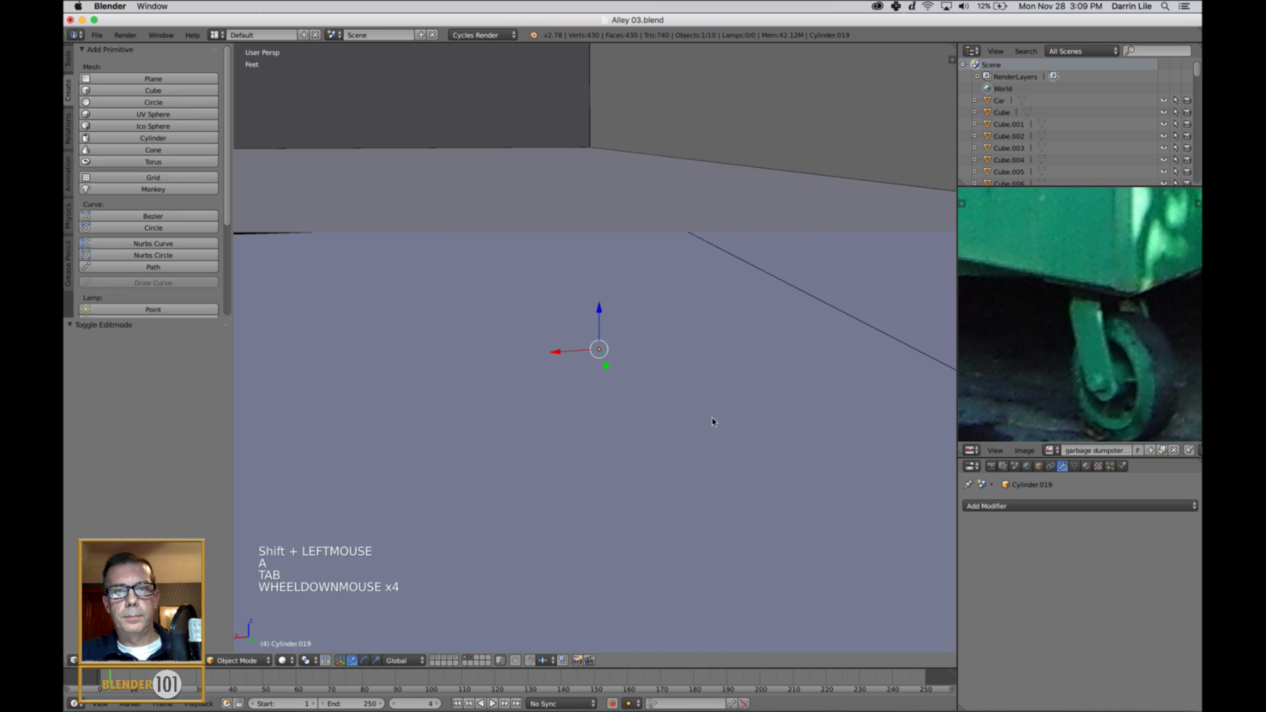
middle_drag(710, 418, 611, 362)
key(Tab)
key(Tab)
scroll(638, 399, up, 2)
key(Tab)
key(ctrl+Tab)
click(603, 373)
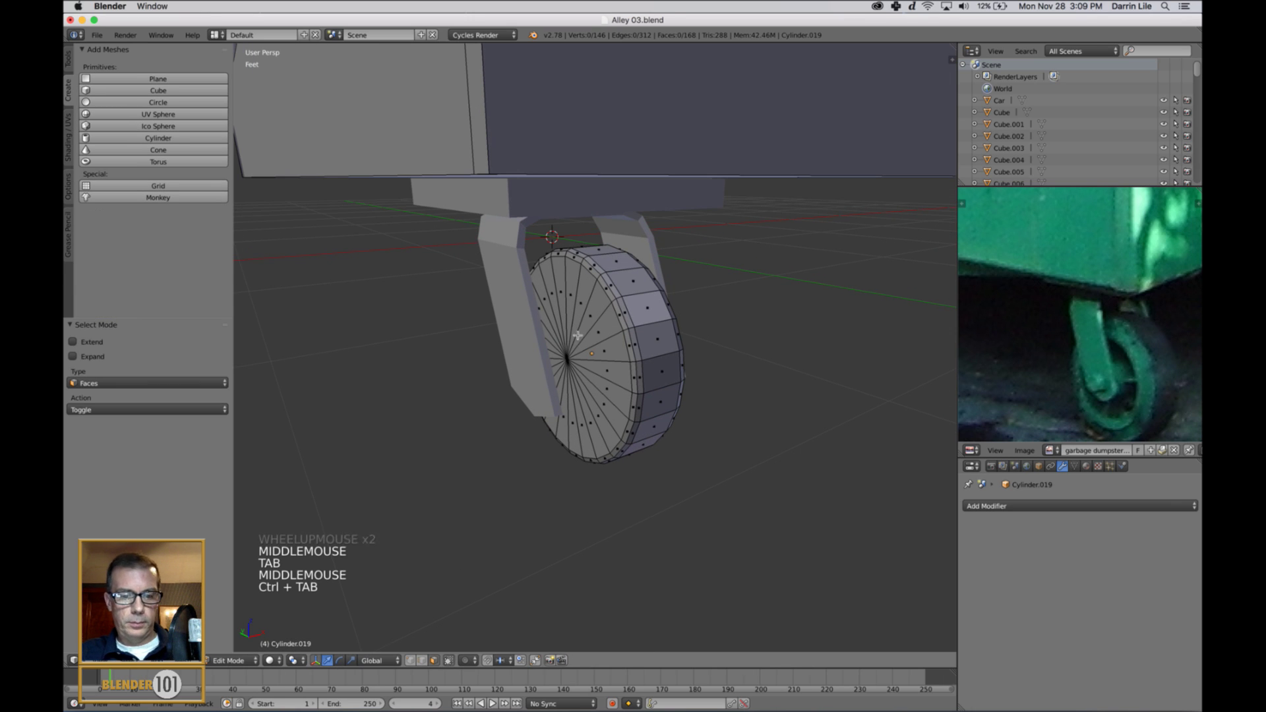
key(c)
drag(578, 322, 566, 368)
key(Escape)
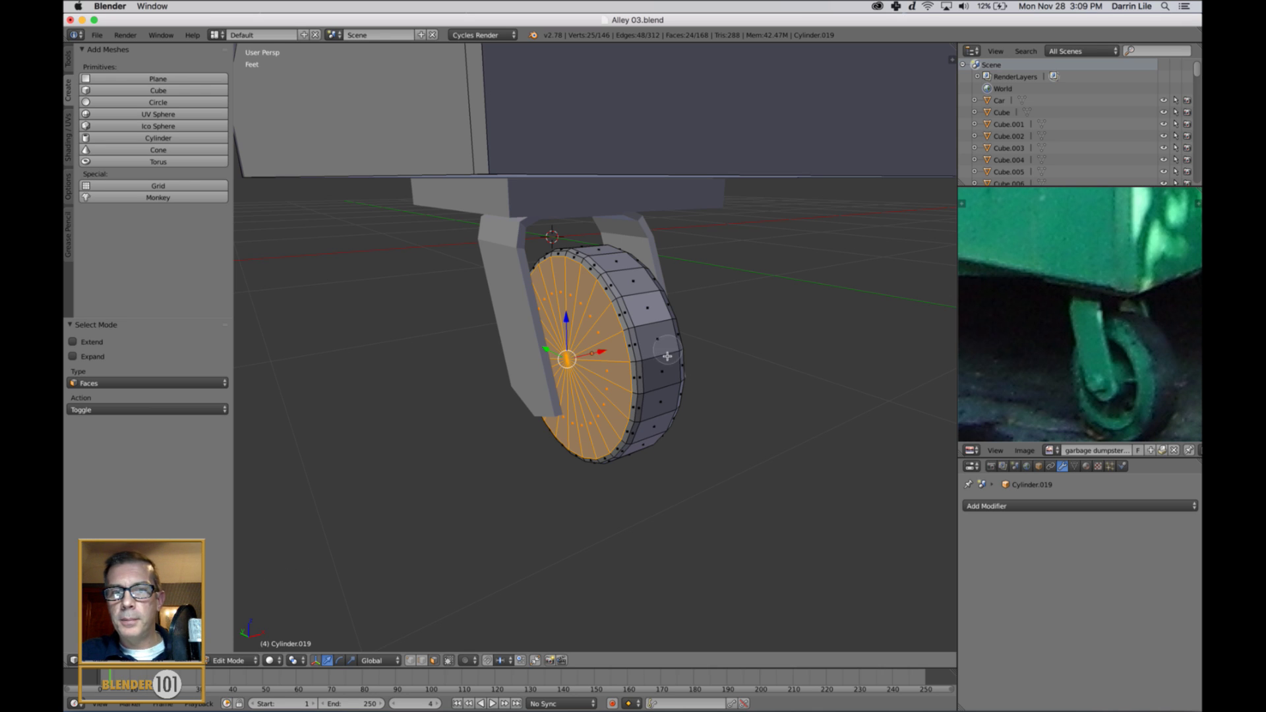
right_click(643, 383)
mouse_move(759, 435)
middle_down()
mouse_move(679, 458)
mouse_move(704, 461)
middle_up()
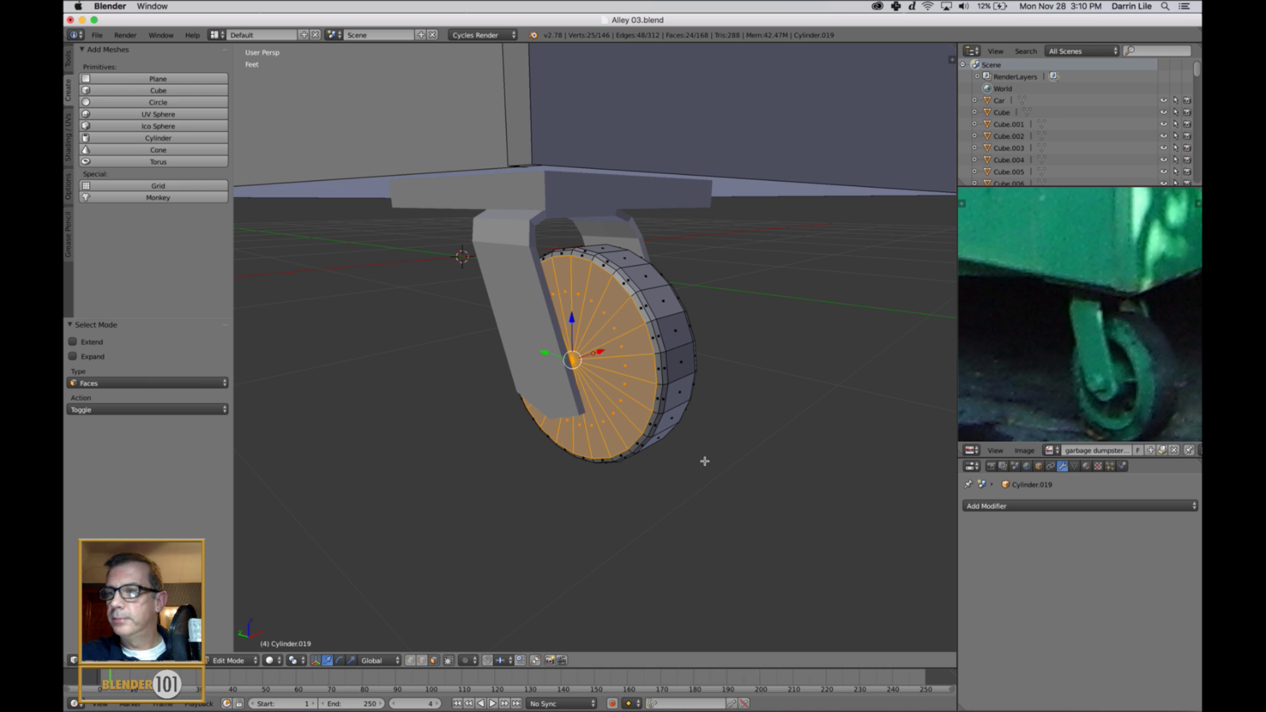
Circle-select the triangular faces on the wheel's opposite flat side as well, so both sides are selected
scroll(753, 428, down, 3)
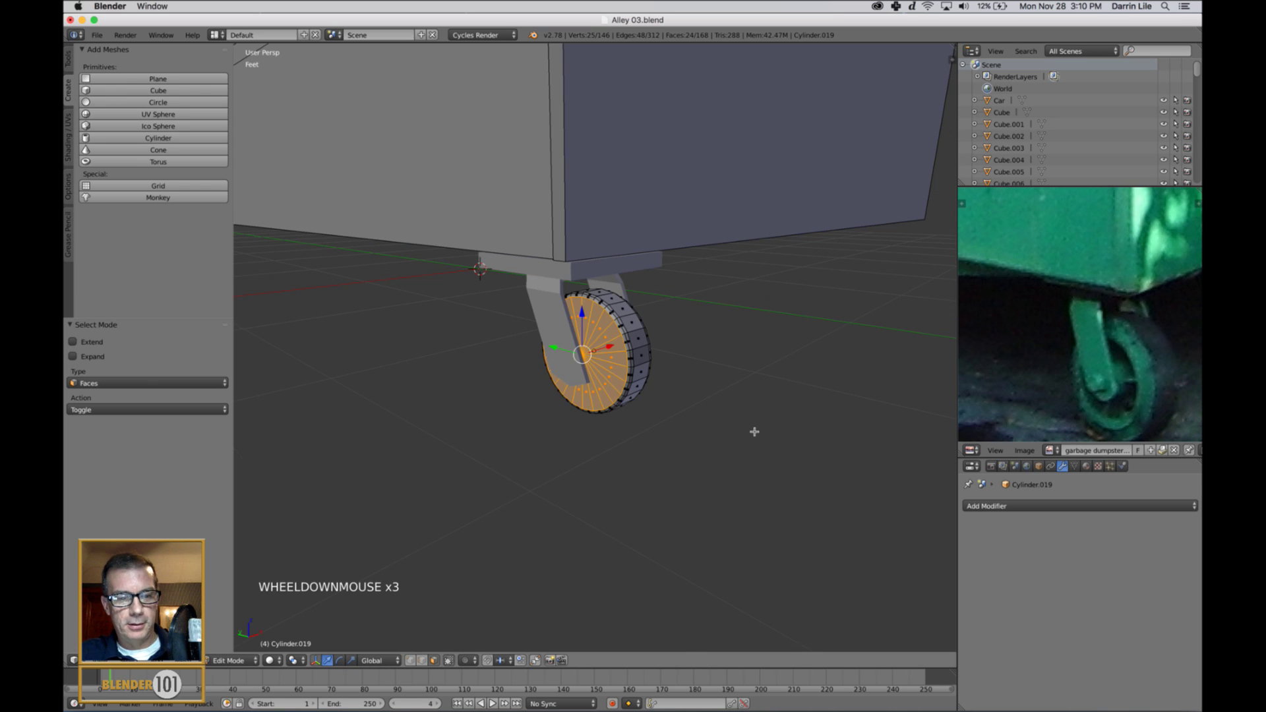
key(Tab)
scroll(768, 429, down, 1)
middle_drag(774, 429, 710, 423)
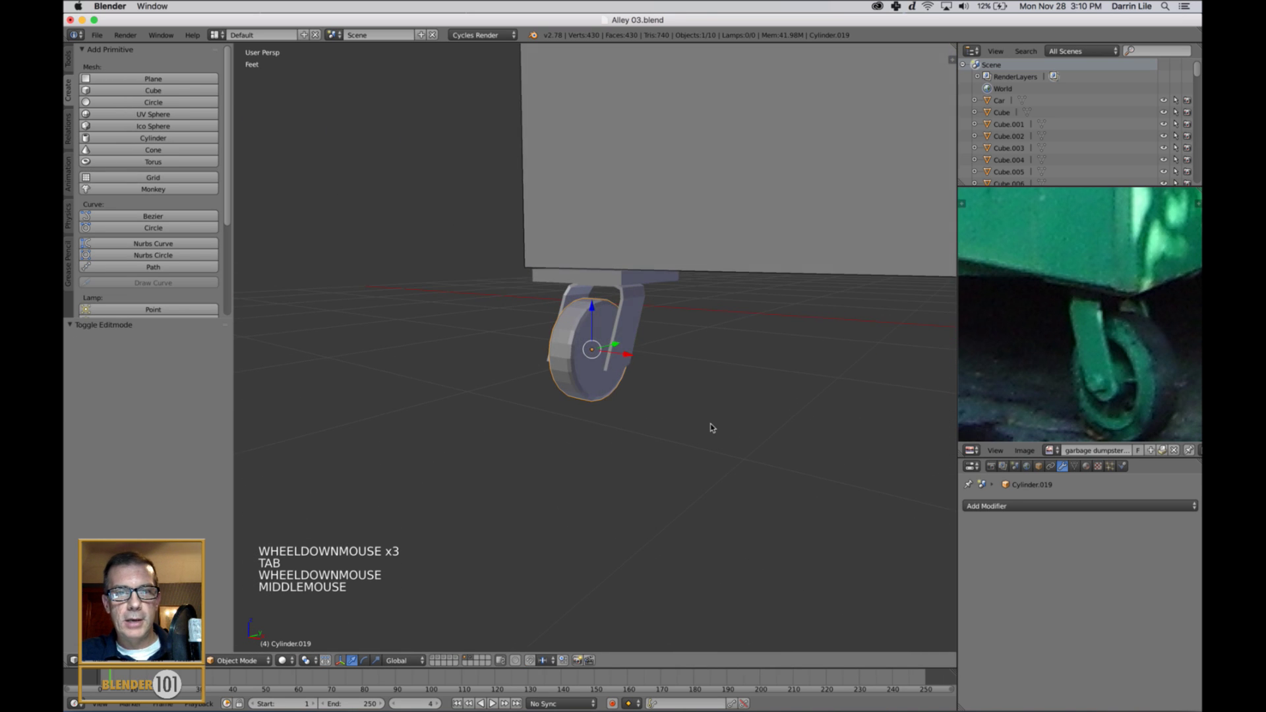
scroll(719, 409, up, 5)
key(Tab)
key(c)
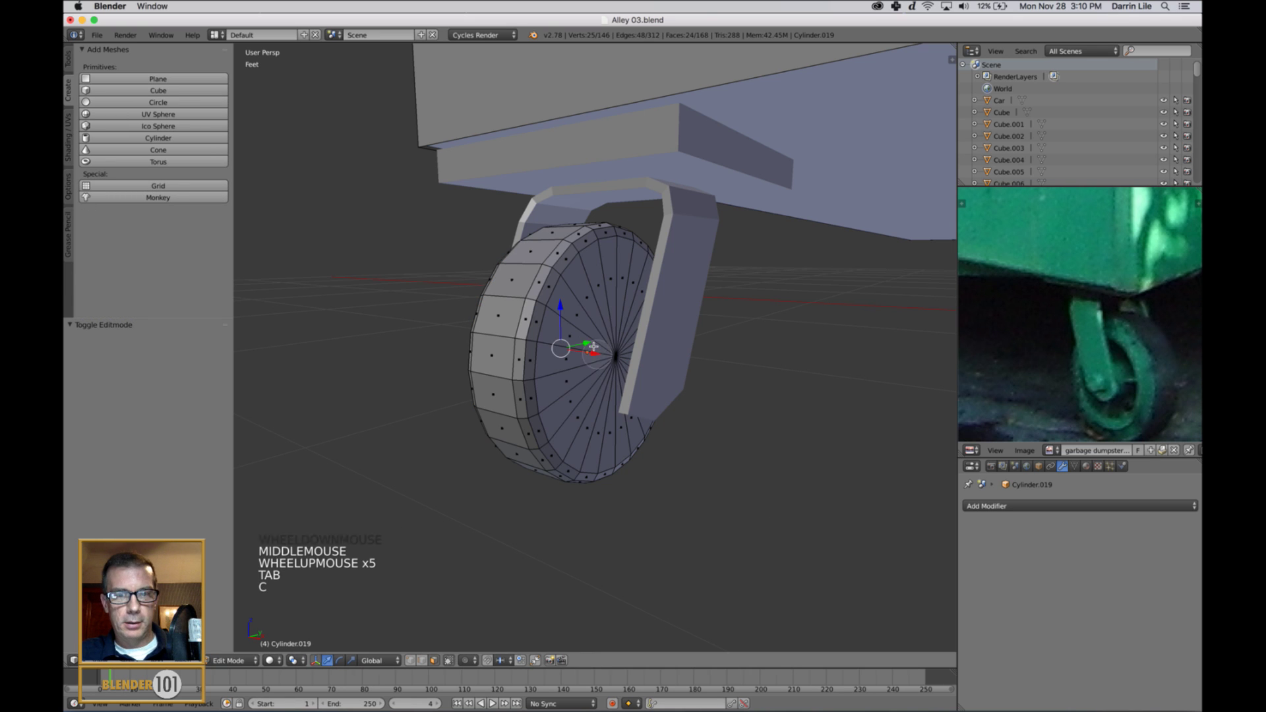
drag(591, 330, 613, 357)
key(Escape)
middle_drag(747, 467, 809, 470)
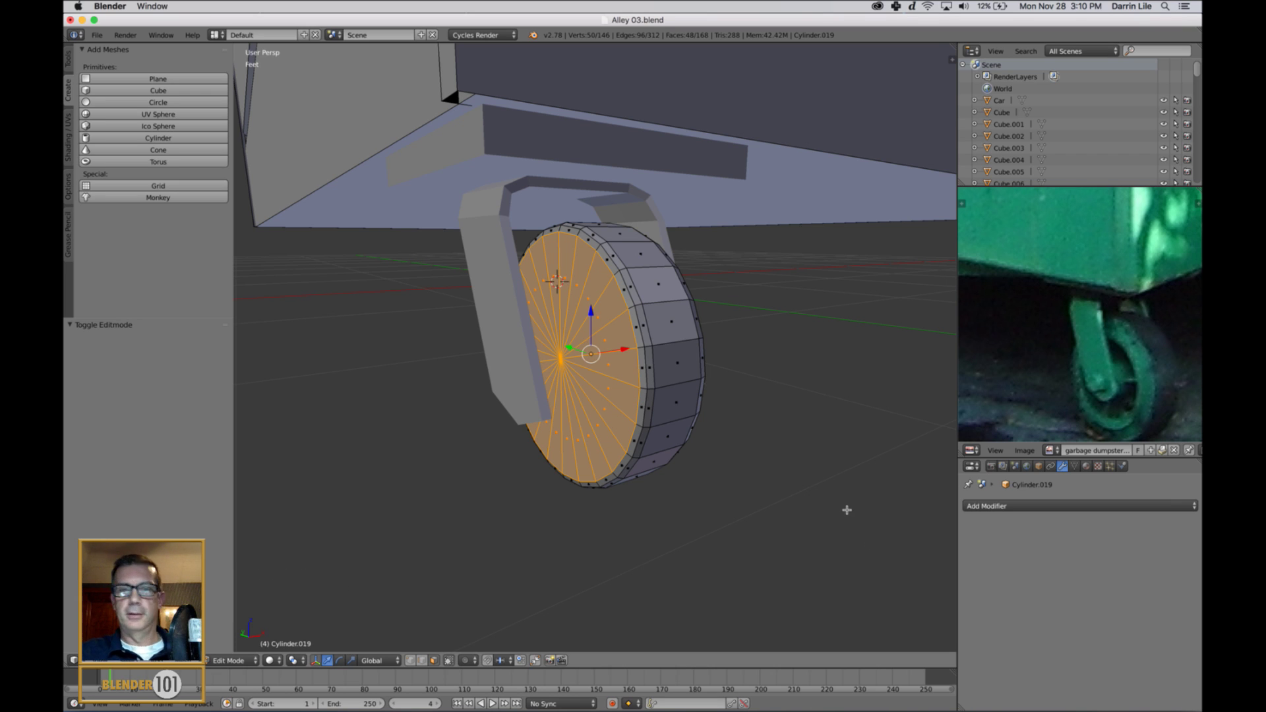
Set the pivot point to Median Point with both flat sides of the wheel selected
middle_drag(785, 424, 739, 426)
middle_drag(803, 453, 807, 464)
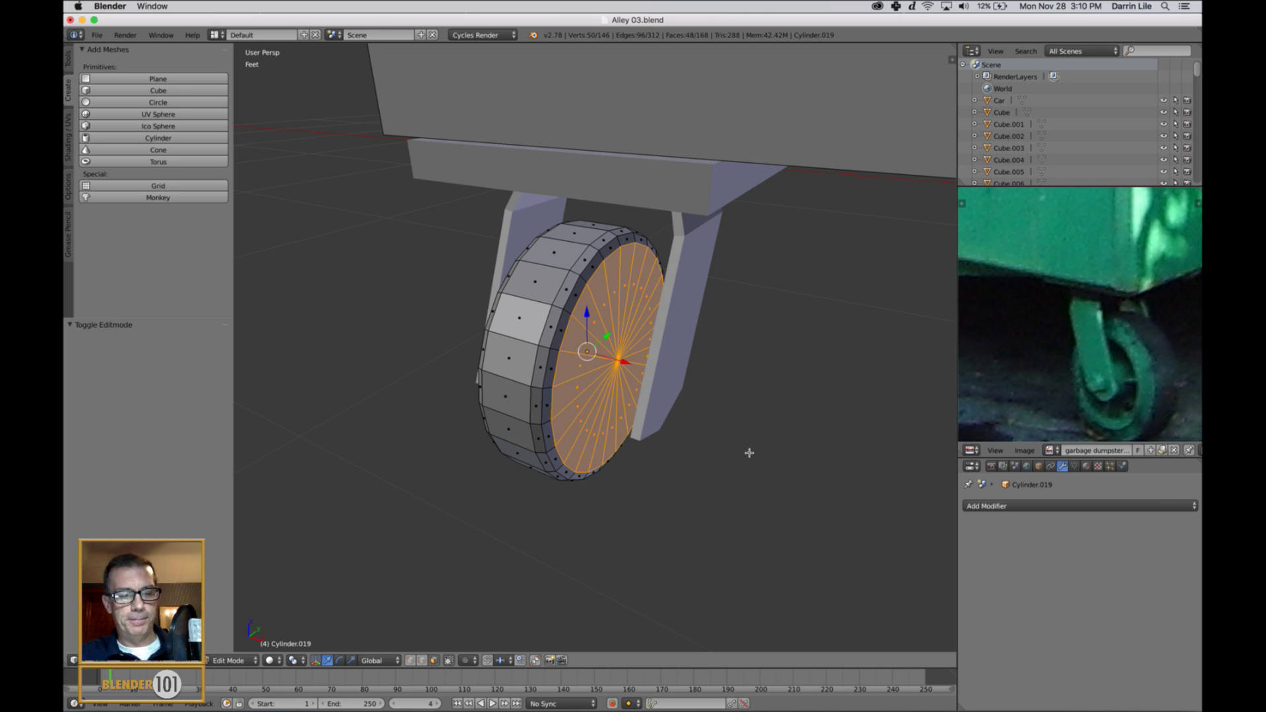
mouse_move(721, 448)
middle_down()
mouse_move(763, 441)
mouse_move(720, 444)
middle_up()
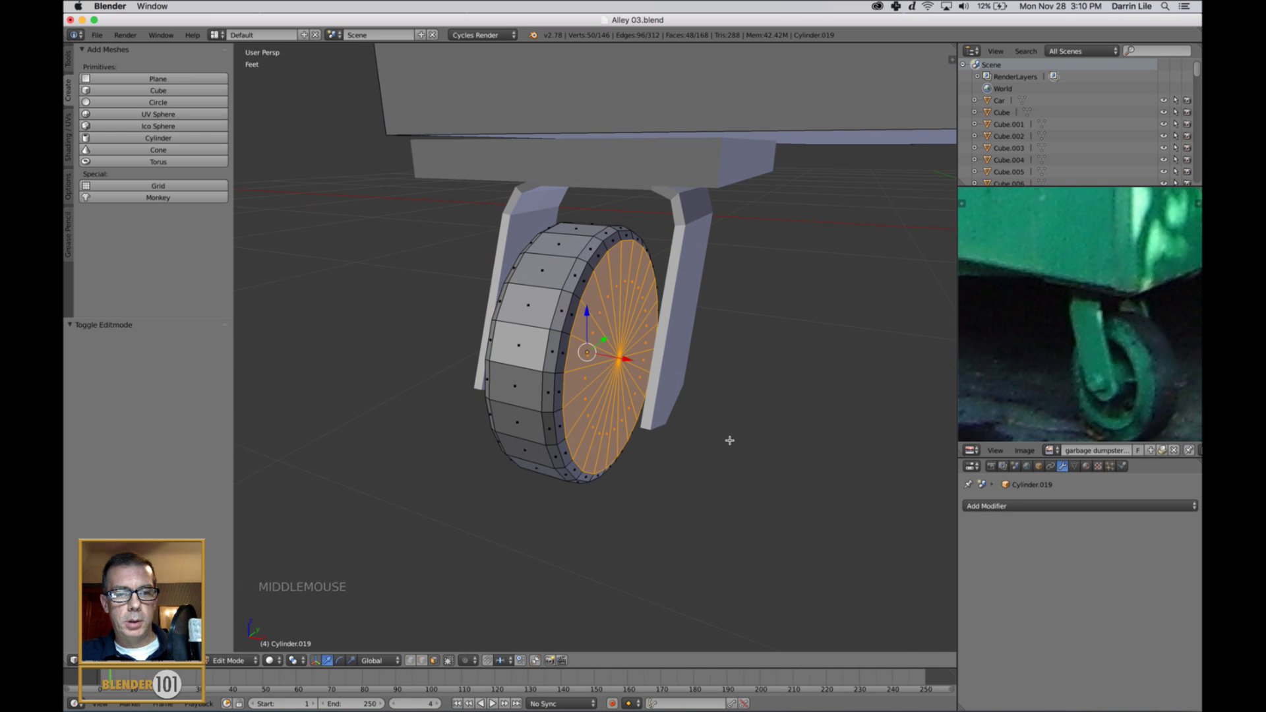
click(294, 660)
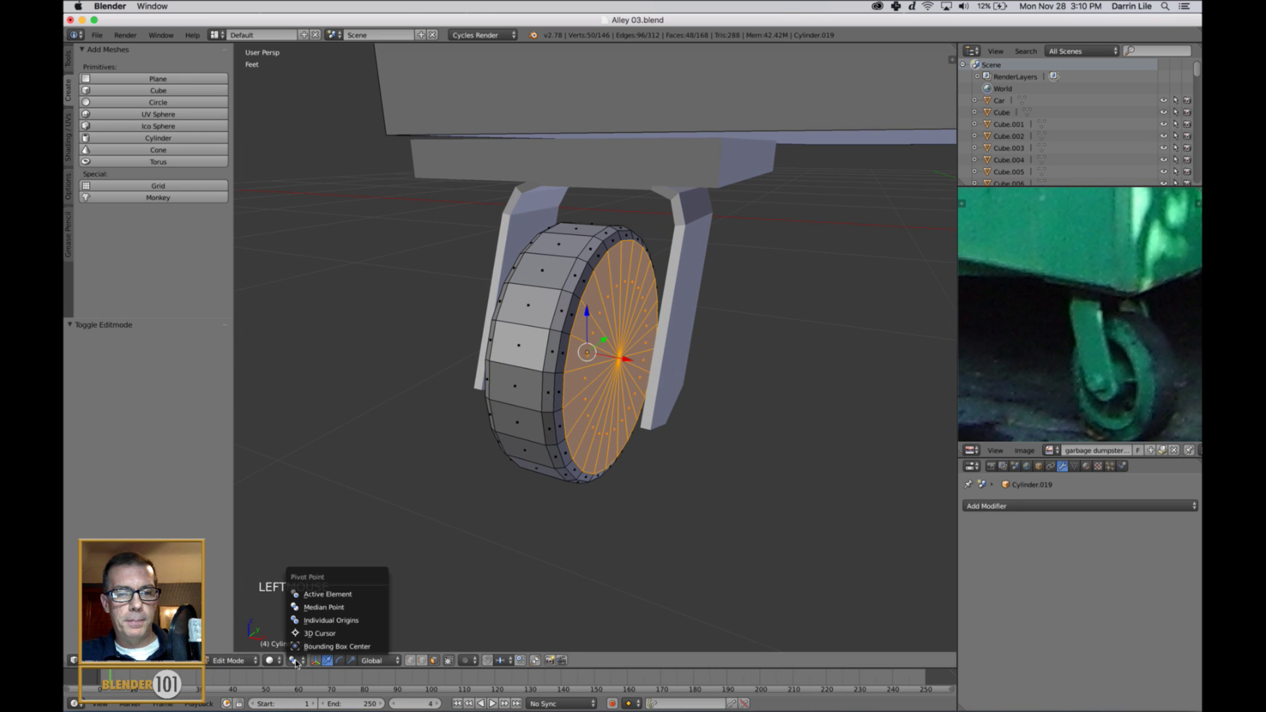
click(322, 608)
middle_drag(692, 513, 741, 515)
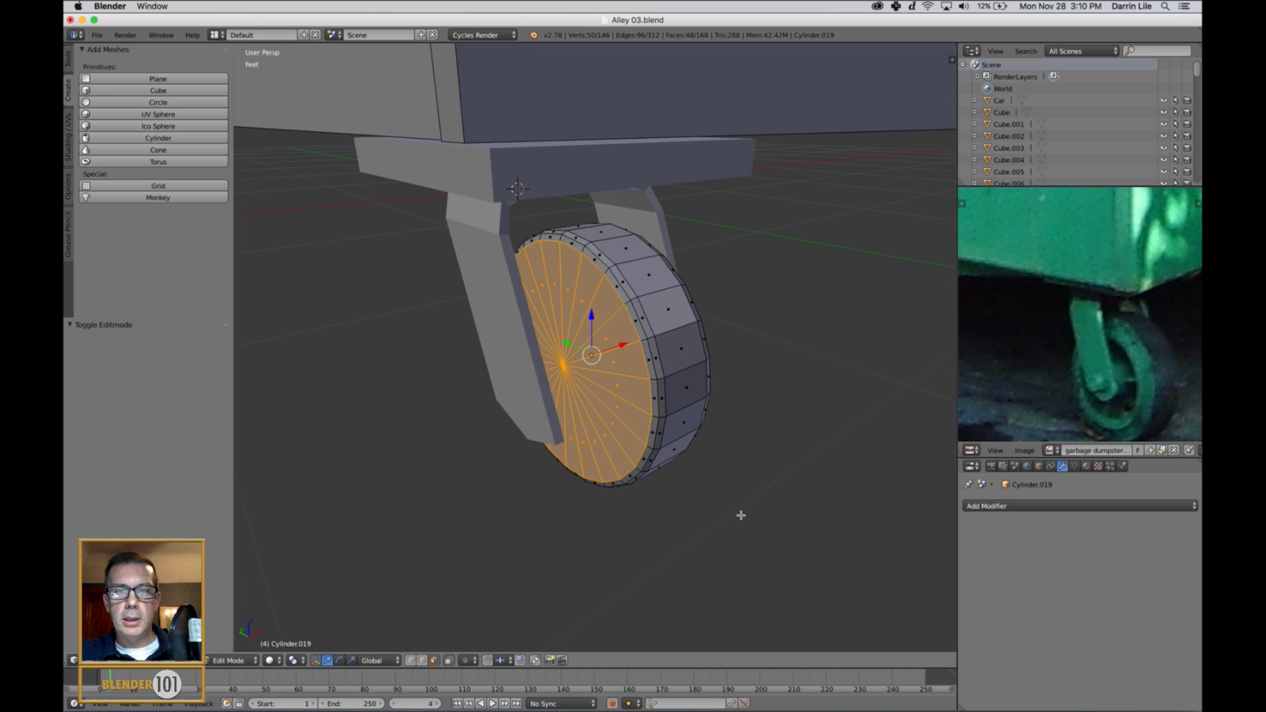
Extrude both side faces in place and scale them by about 0.769 in Y and Z only, excluding X
key(e)
click(806, 502)
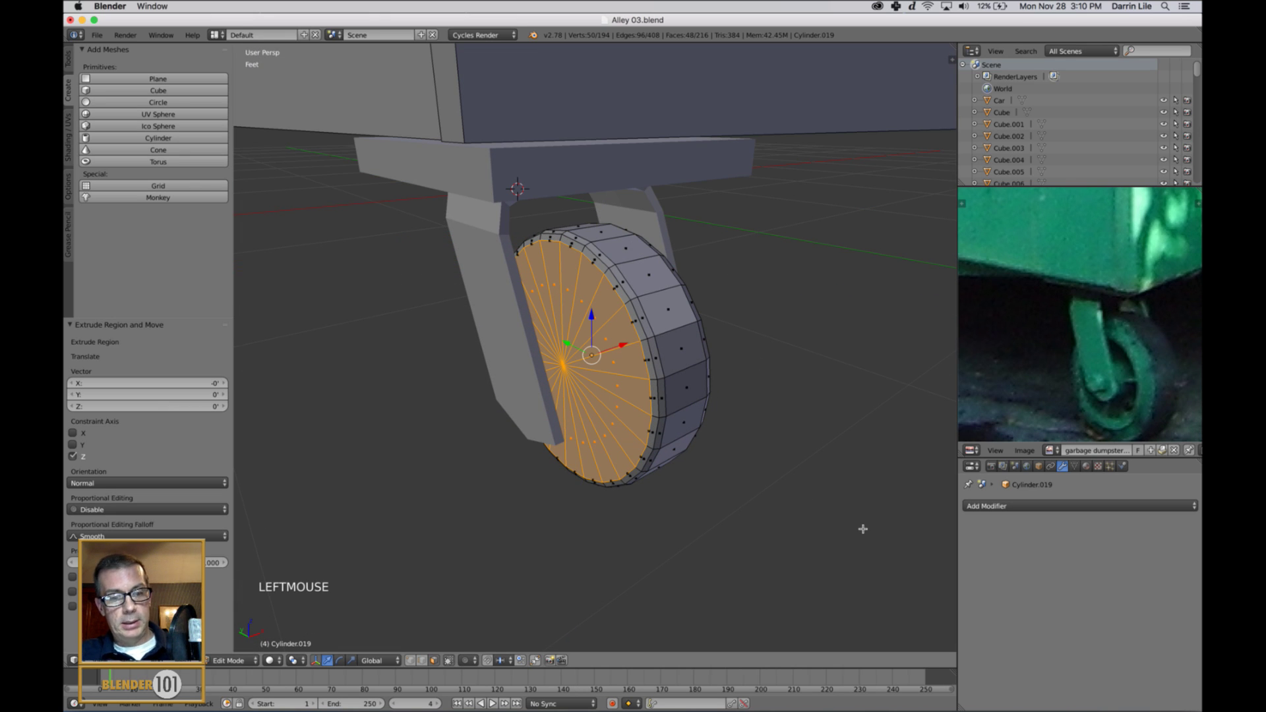
key(s)
key(s)
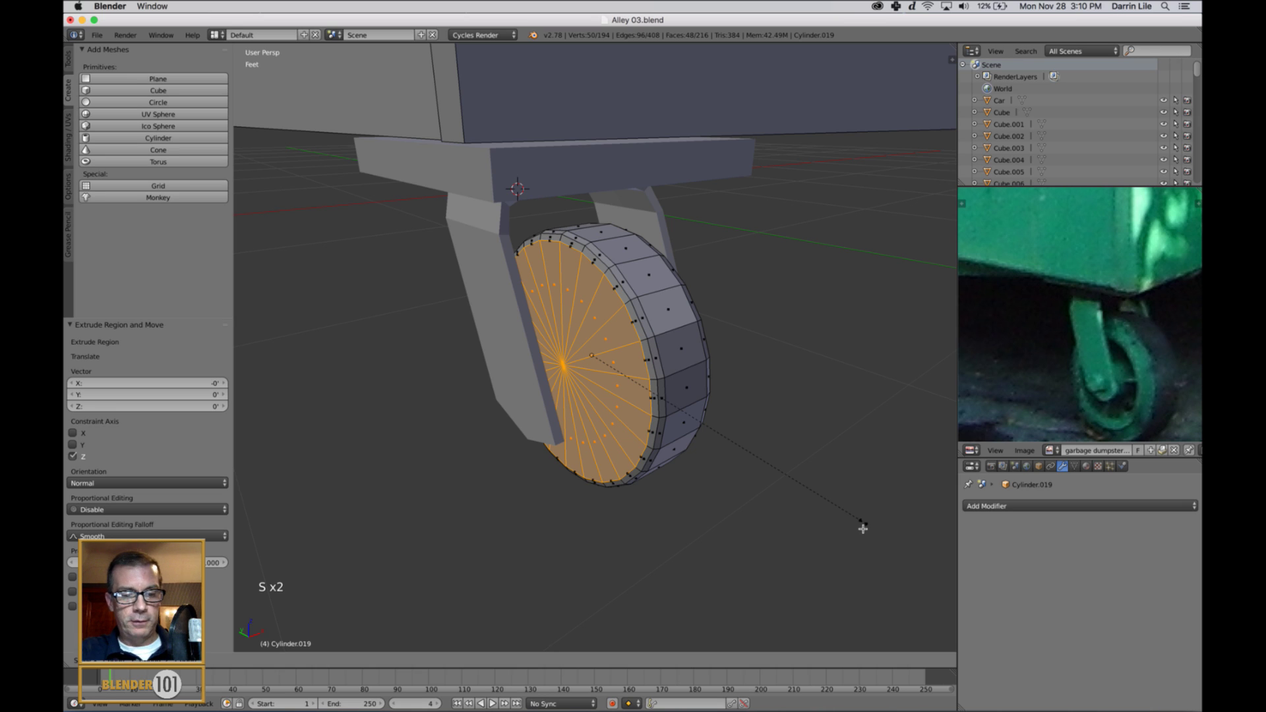
key(shift+x)
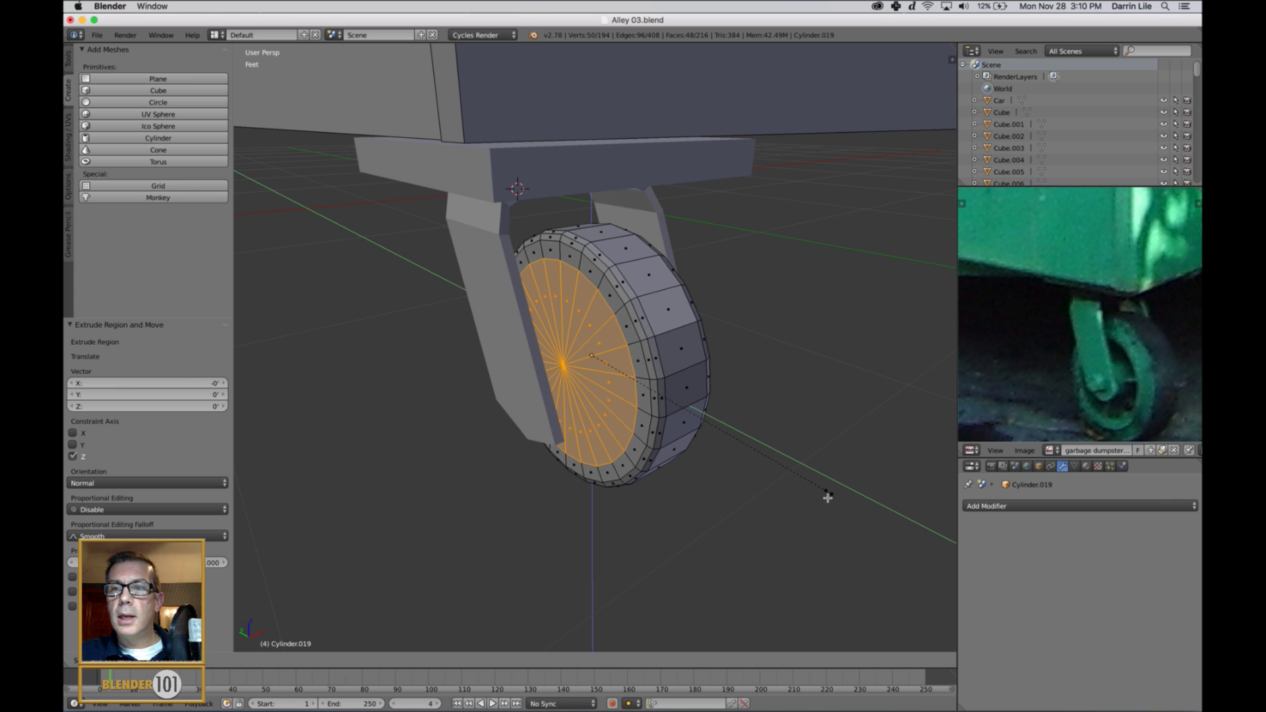
click(806, 482)
Extrude the inner side faces again and scale them along X by about 0.279 to recess both sides of the wheel
middle_drag(805, 480, 765, 483)
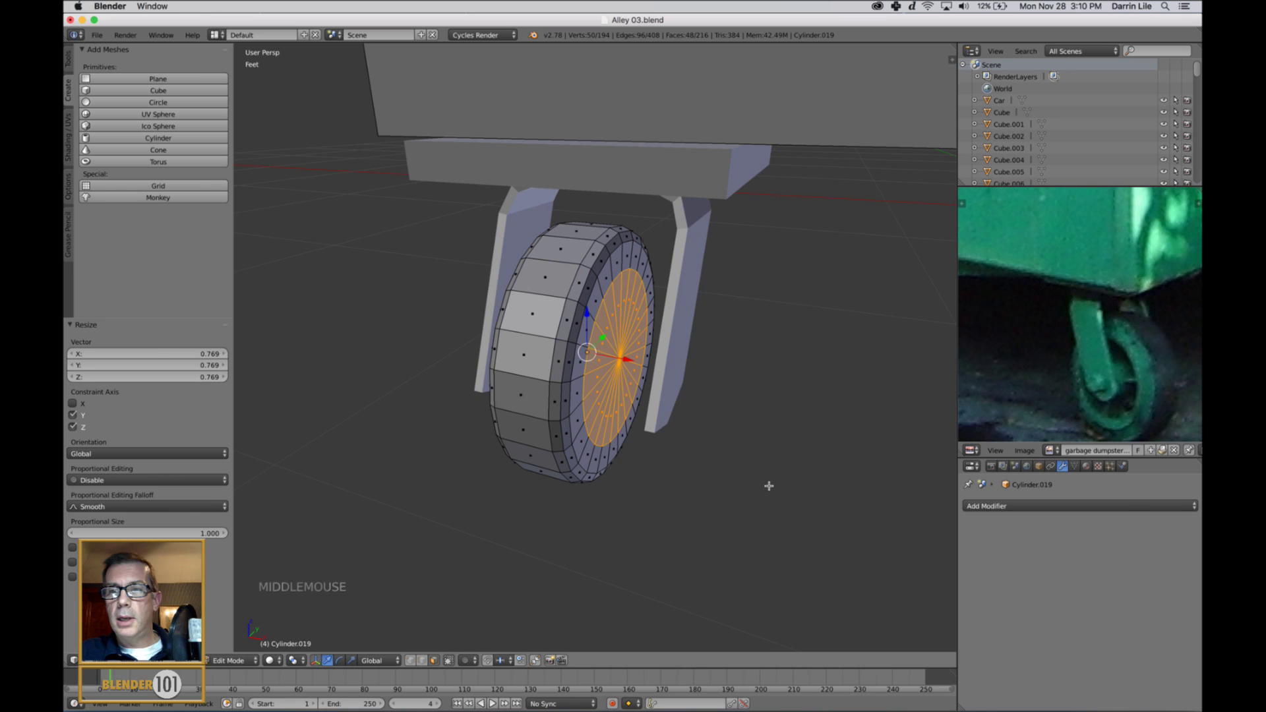
key(e)
click(817, 518)
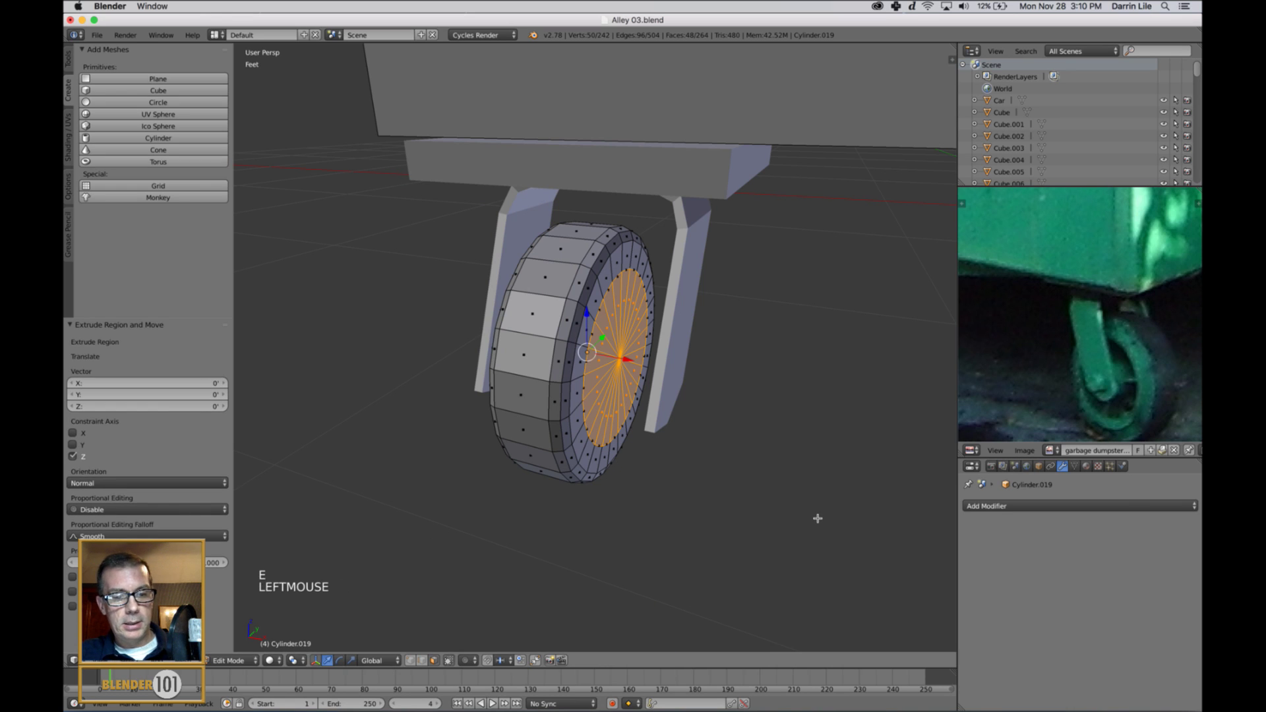
key(s)
key(s)
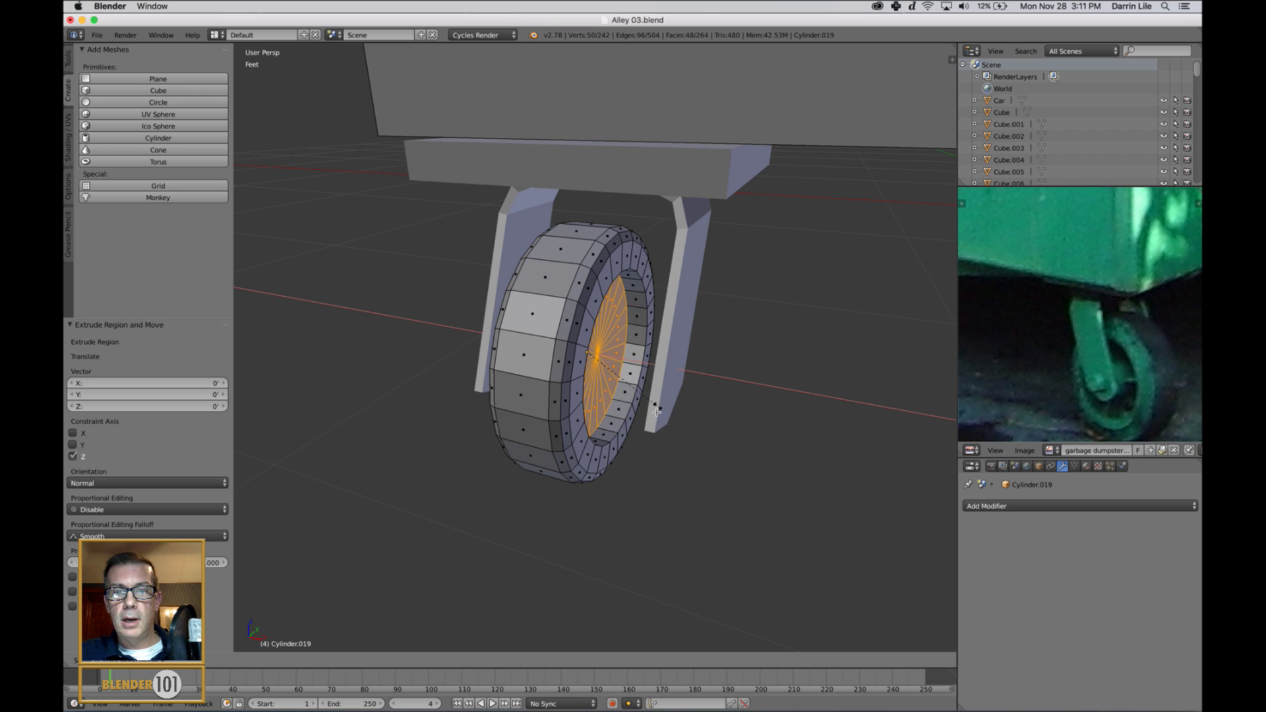
click(708, 398)
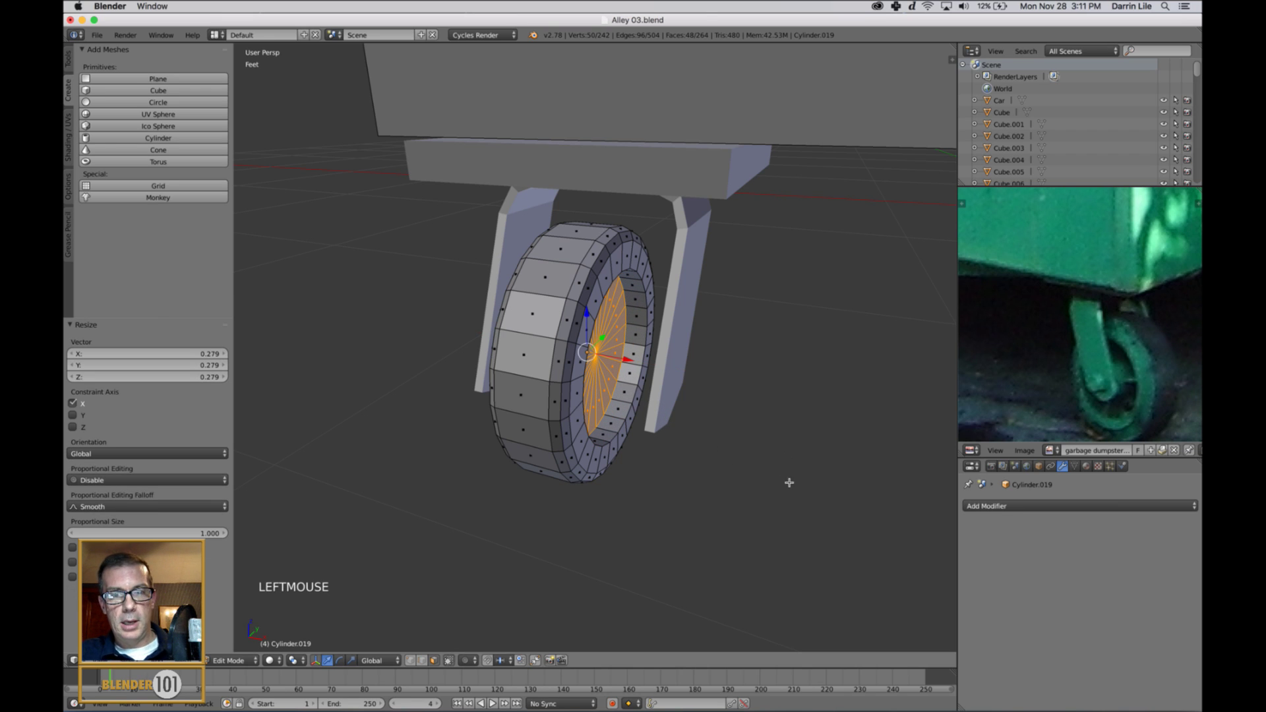
Extrude the recessed faces in place and shrink them in Y and Z only to form a small central hub circle
middle_drag(790, 482, 771, 477)
key(e)
click(801, 512)
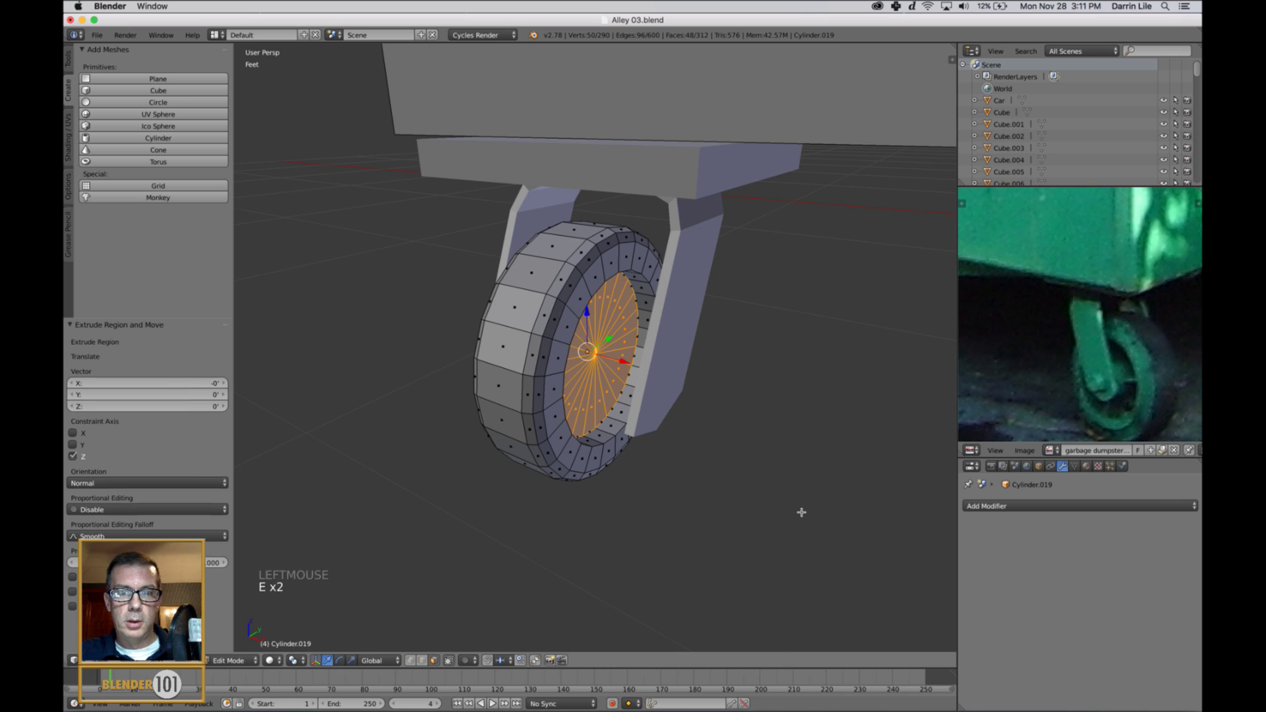
key(s)
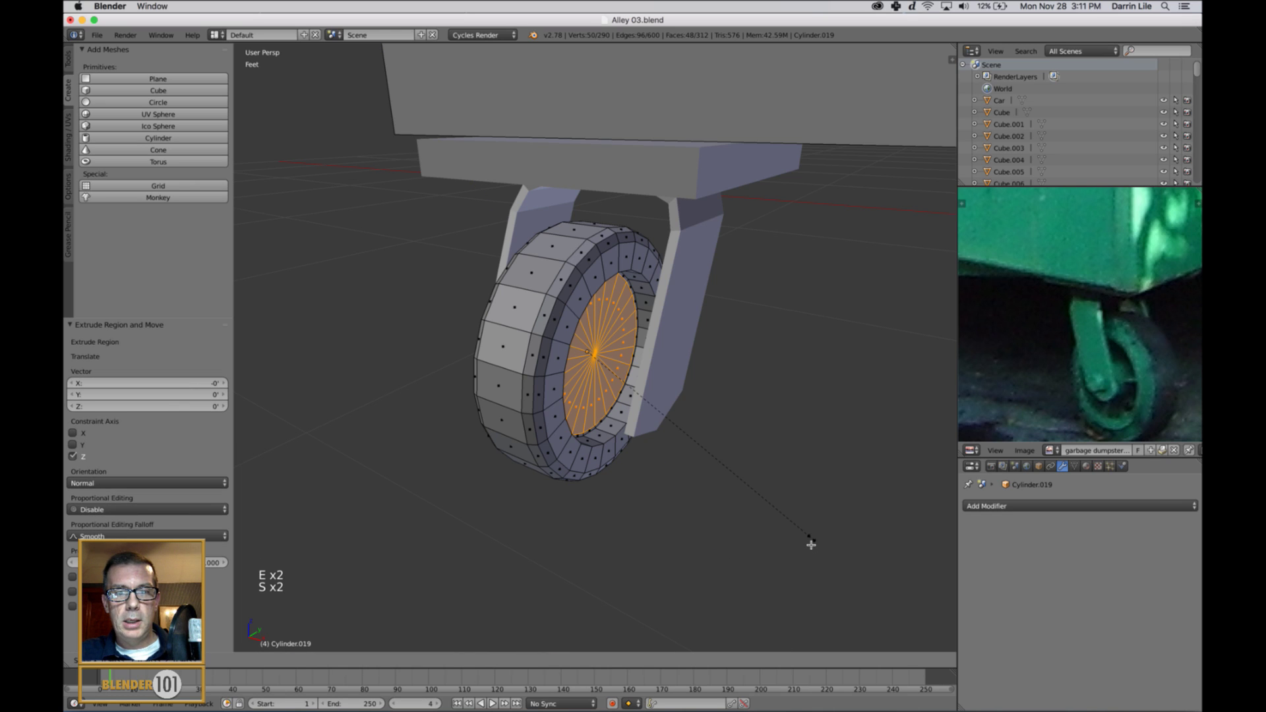
right_click(811, 544)
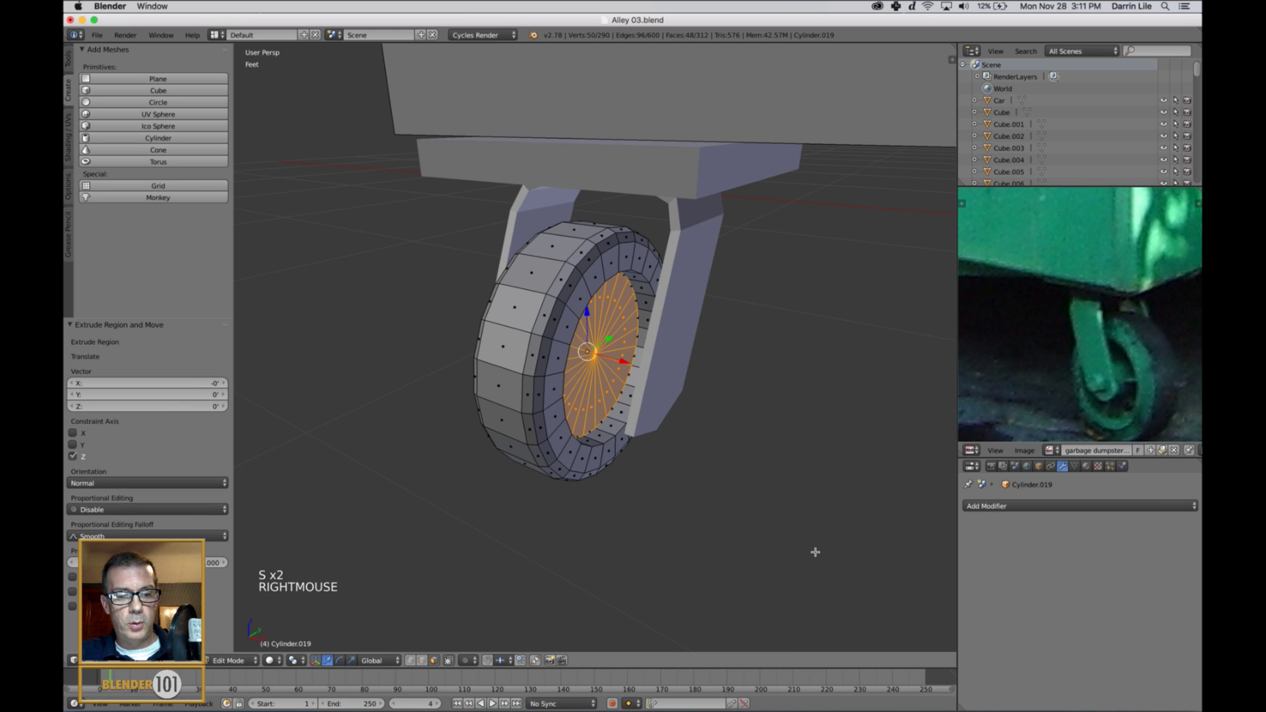
key(s)
key(shift+x)
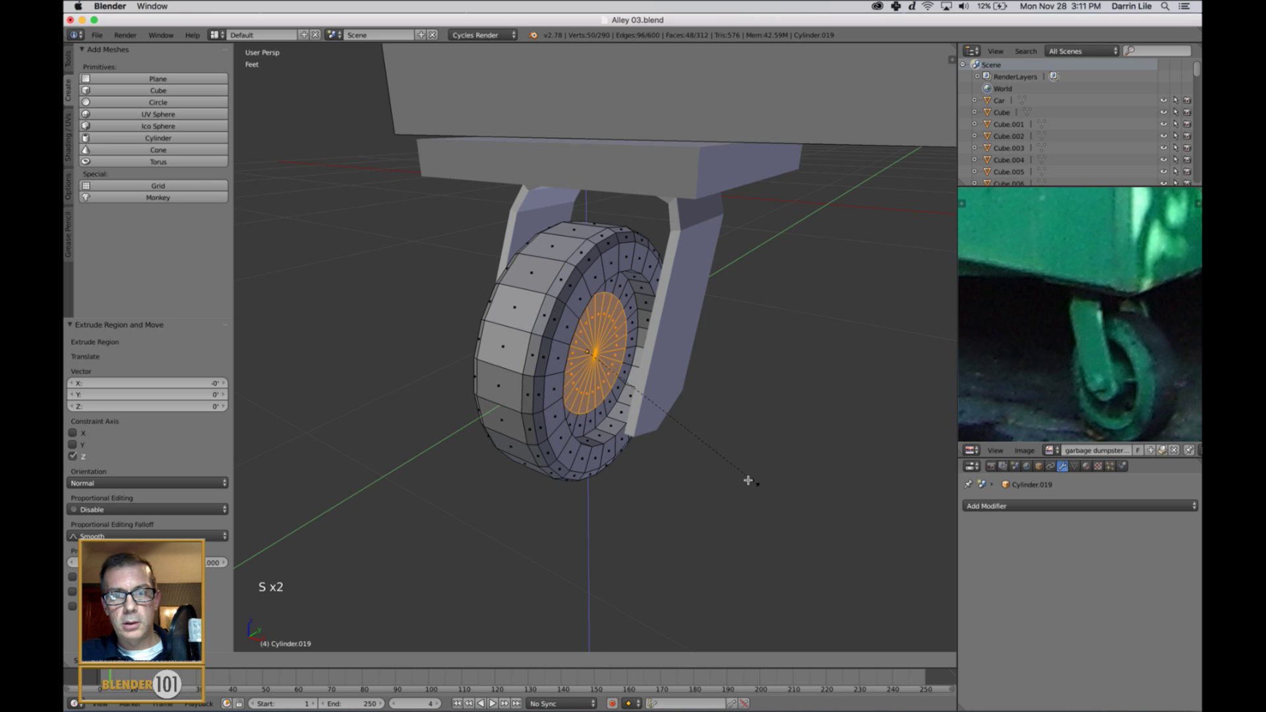
click(705, 446)
Extrude the hub faces and scale them along X by about 4.023 so the hub projects outward on both sides
middle_drag(734, 471, 750, 471)
key(e)
key(e)
key(s)
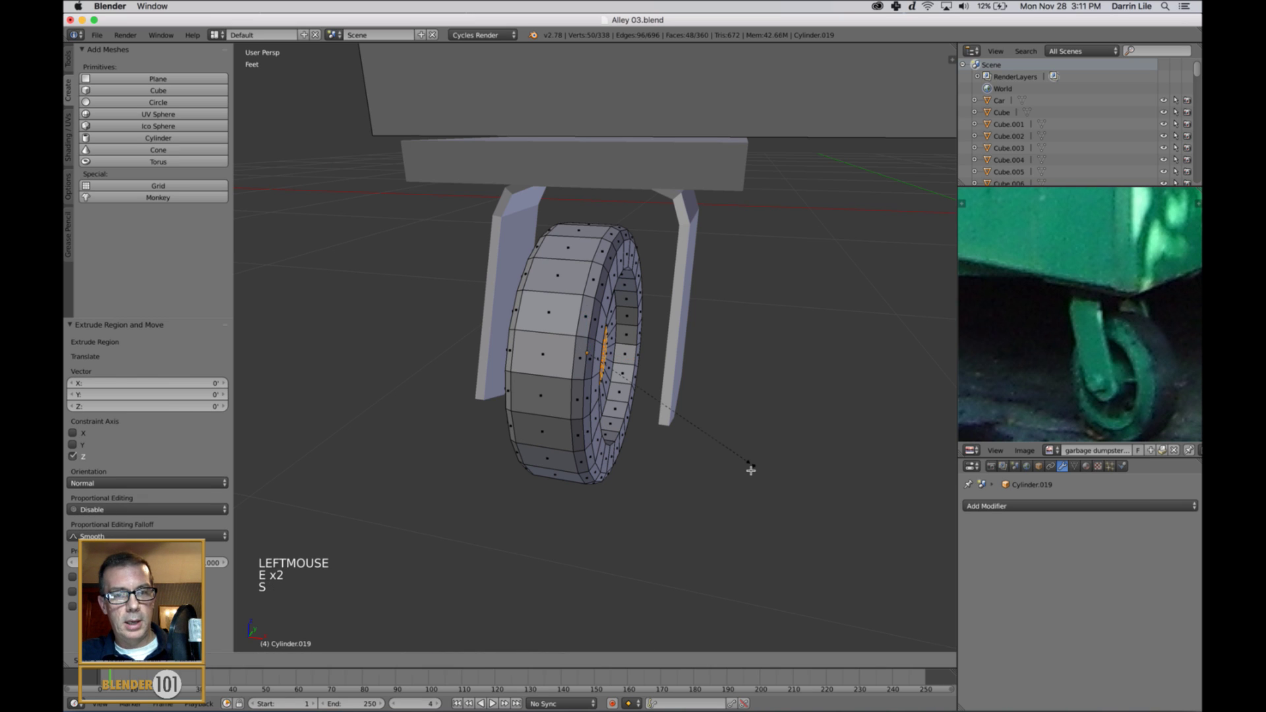
click(526, 143)
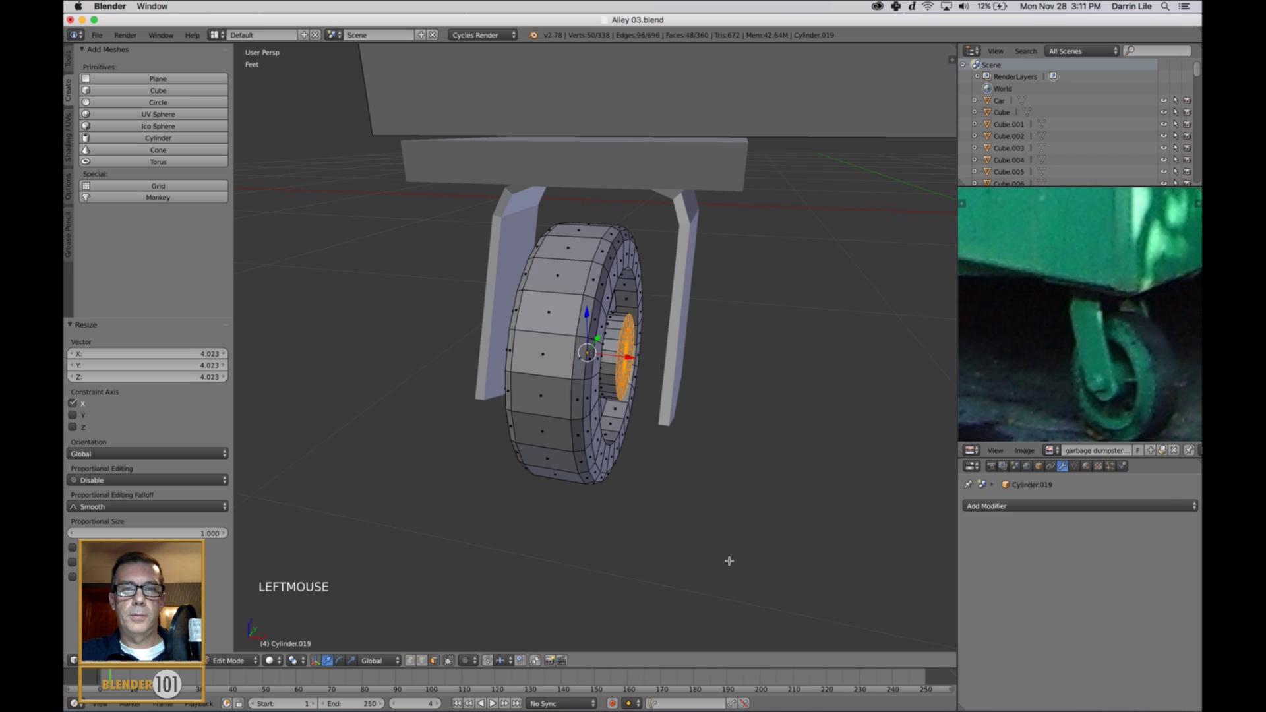
middle_drag(729, 557, 743, 557)
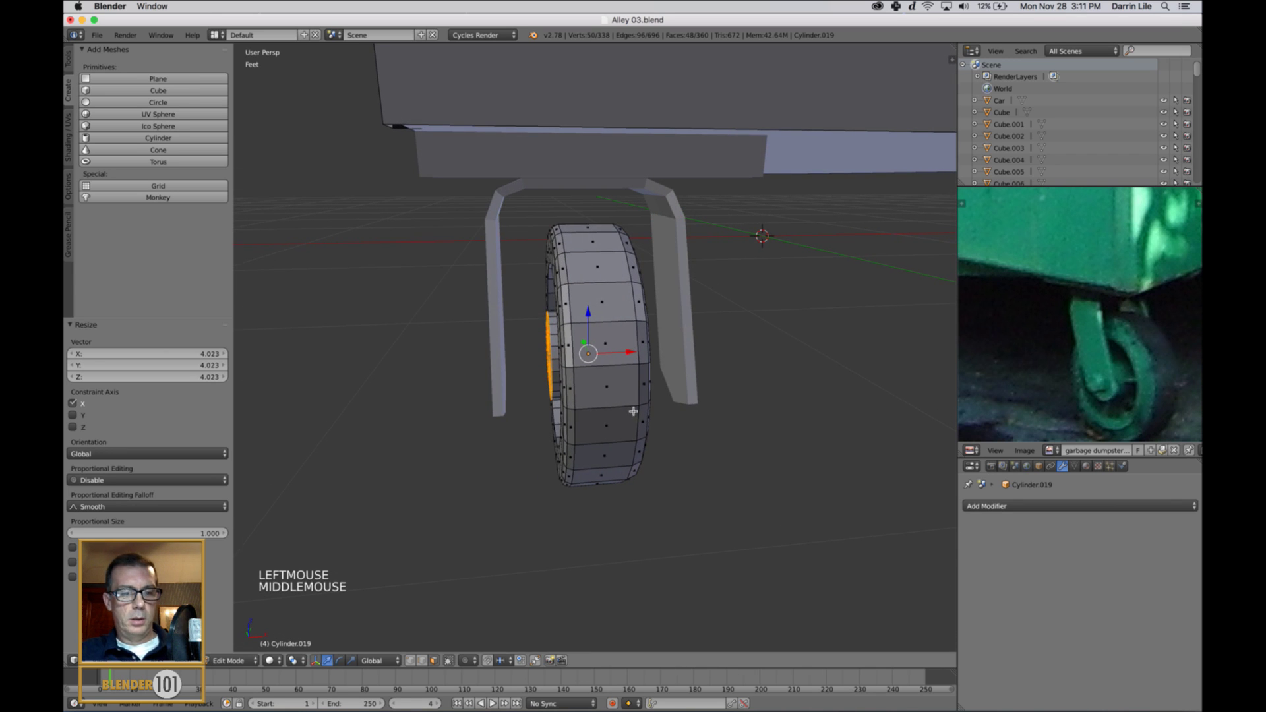
In Object Mode, narrow the caster fork around the wheel by scaling it along X by about 0.661
key(Tab)
right_click(683, 394)
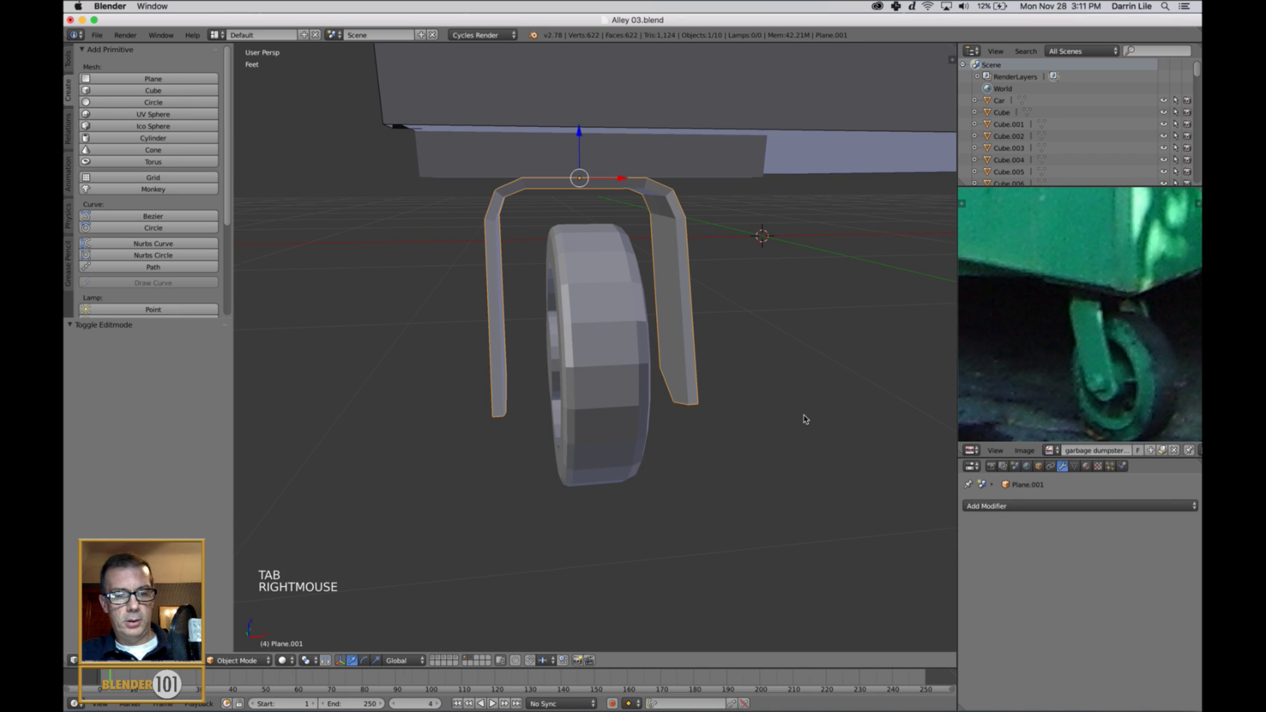
key(s)
key(x)
click(690, 366)
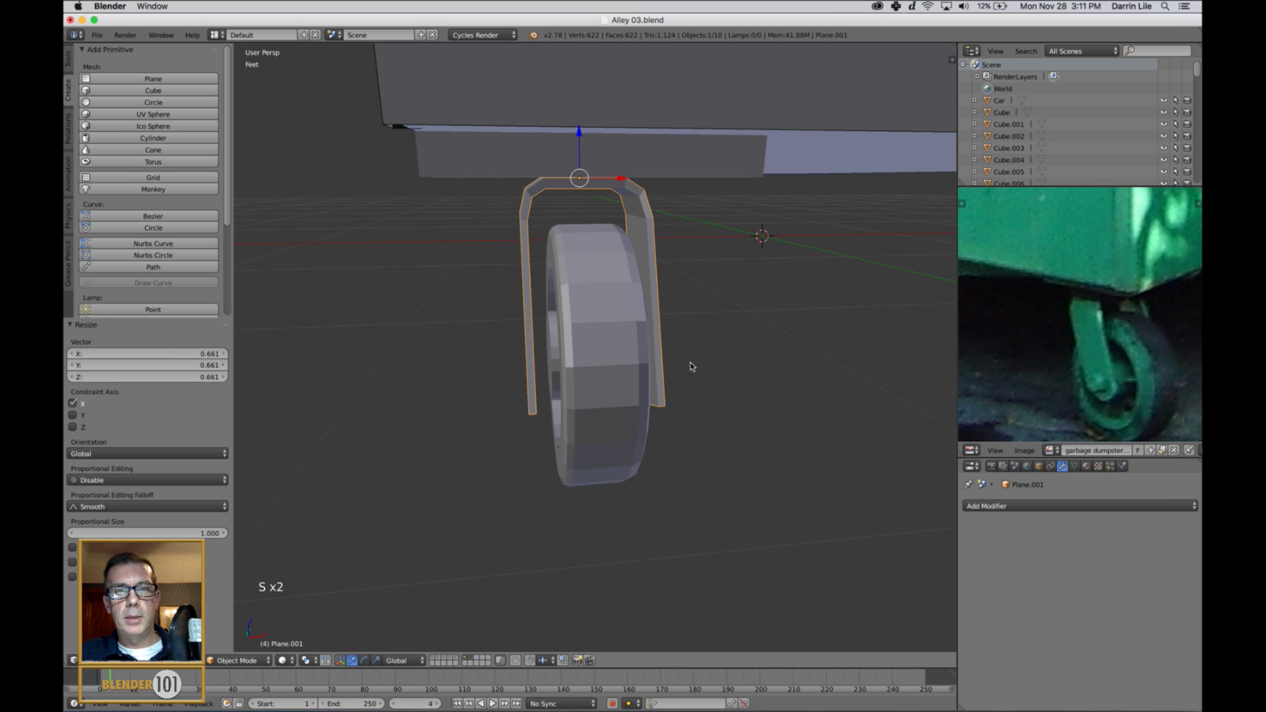
In edge mode, move the matching lower corner edge of both fork arms by about 189 thou in Y and 264 thou in Z
middle_drag(691, 366, 594, 423)
key(Tab)
key(ctrl+Tab)
click(657, 407)
right_click(584, 422)
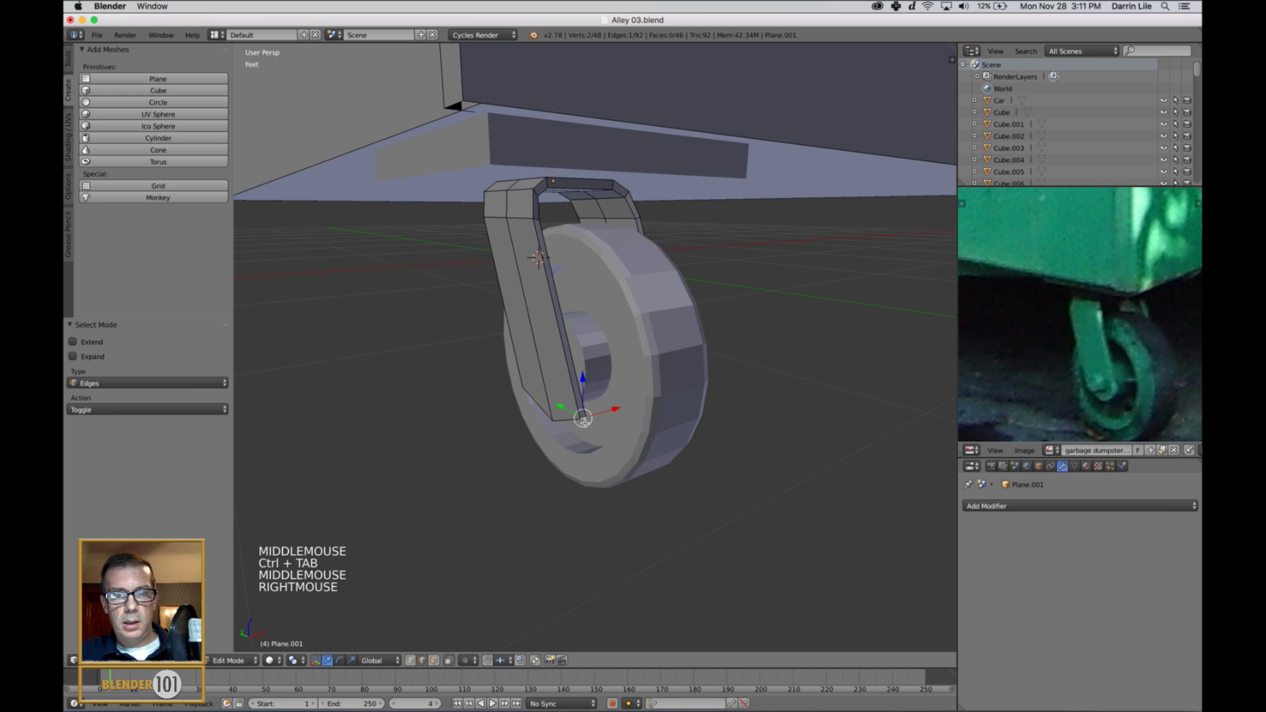
mouse_move(741, 426)
middle_down()
mouse_move(612, 420)
mouse_move(734, 439)
middle_up()
shift+right_click(612, 420)
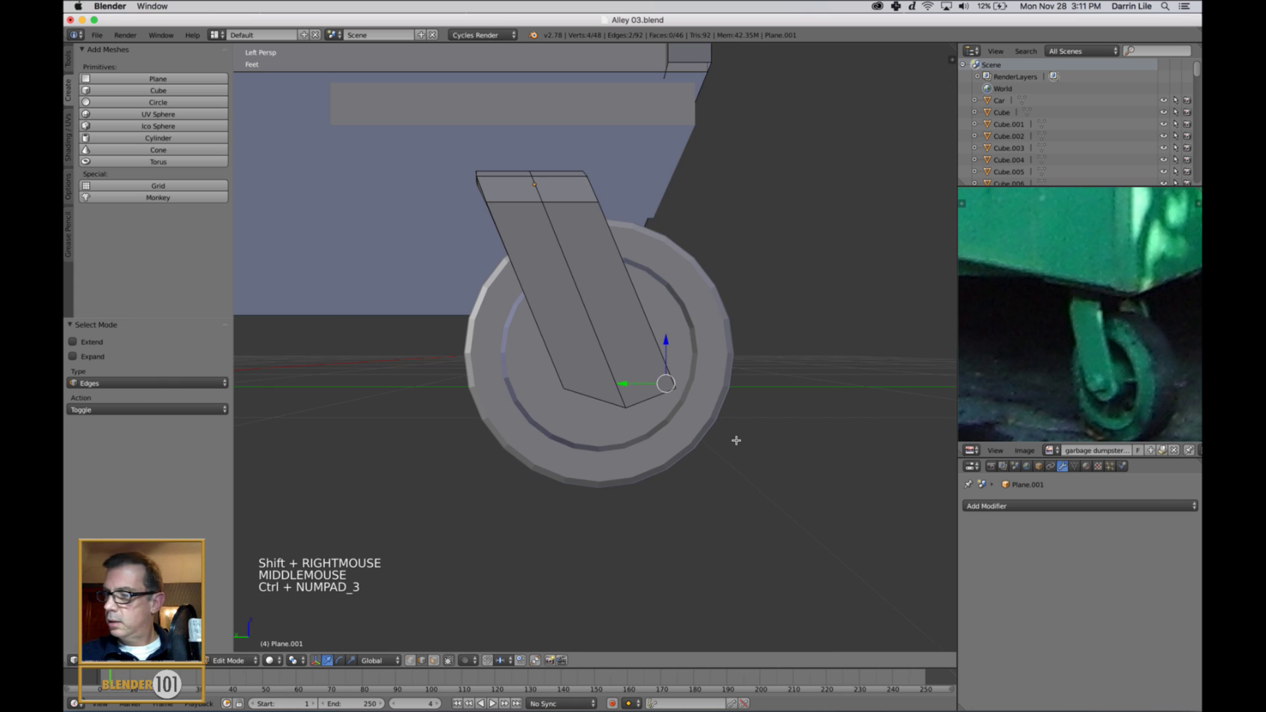
key(KP_5)
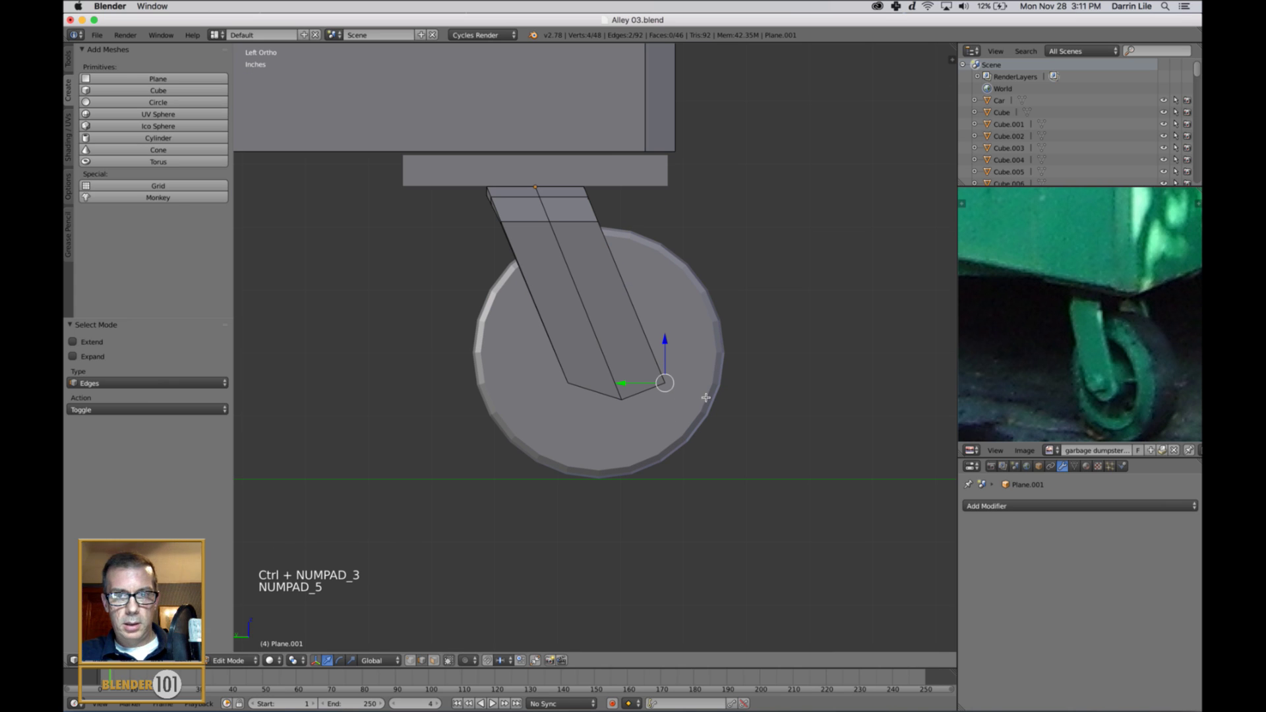
key(g)
click(687, 457)
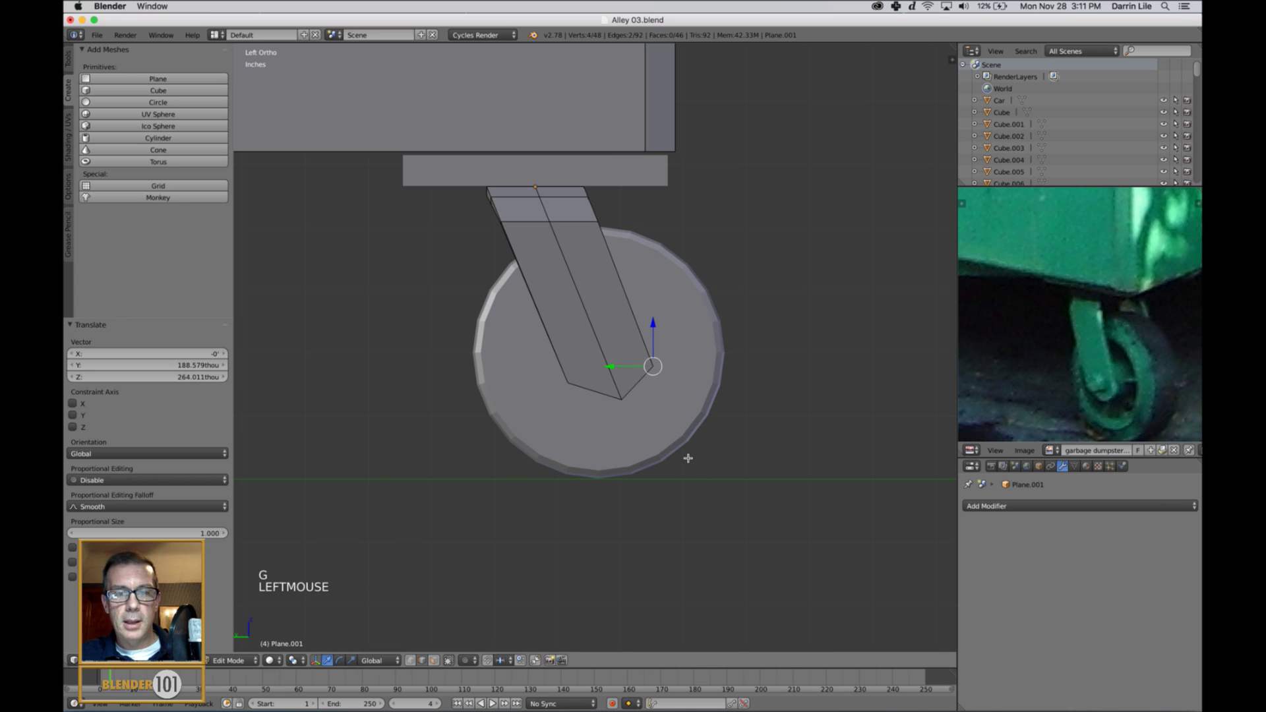
Return to Object Mode and move the wheel about -113 thou along Y to line its hub up with the fork
key(Tab)
right_click(701, 401)
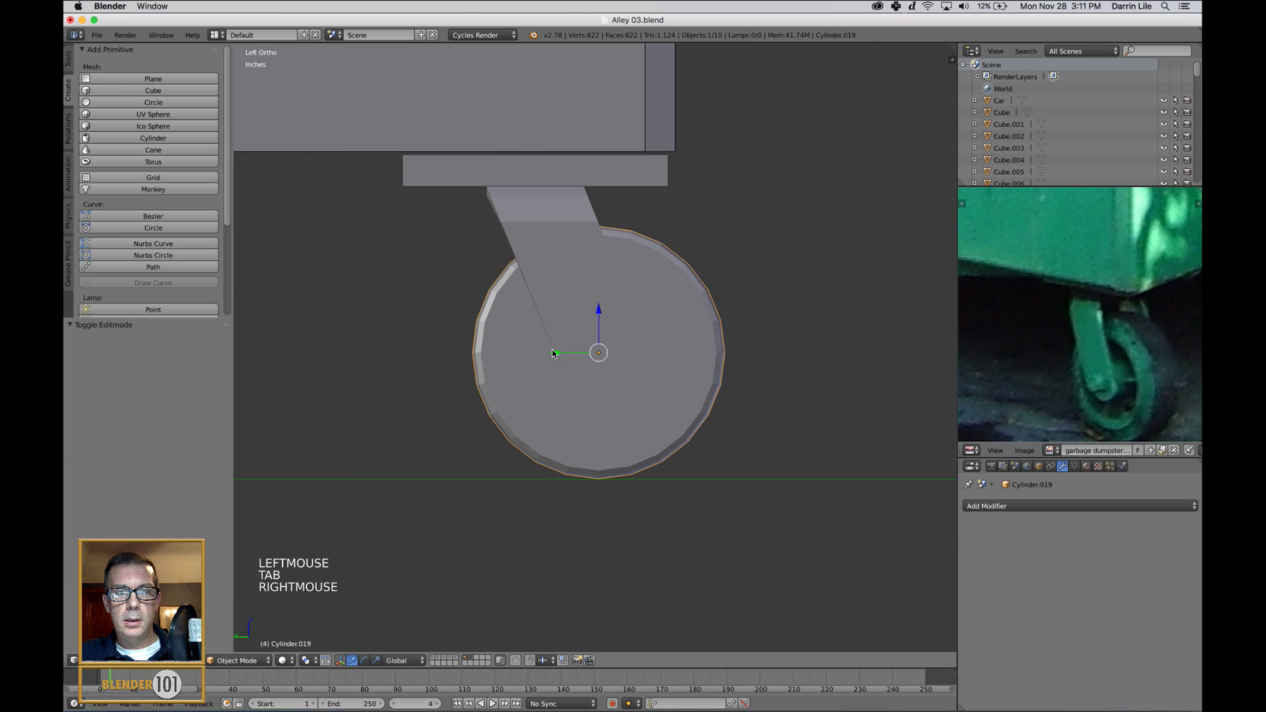
drag(552, 353, 559, 353)
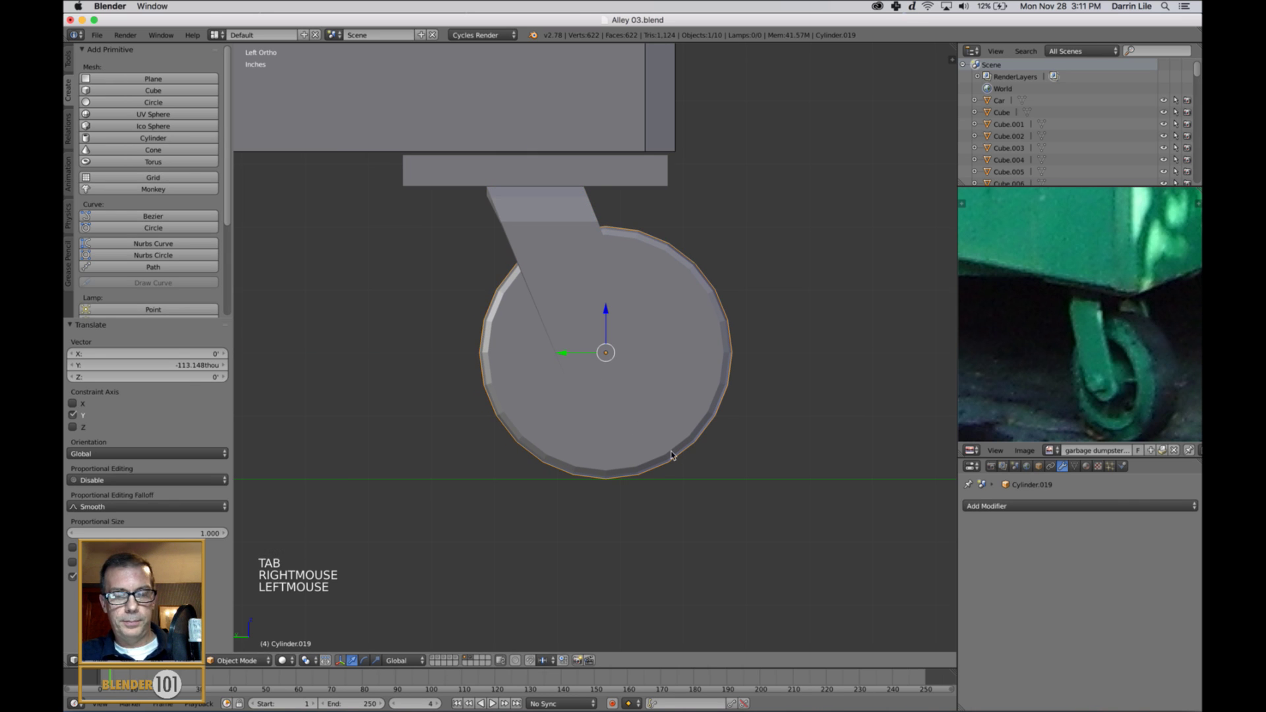
Examine the hub's alignment with the fork ends in wireframe, and view the shaded caster from an angle
key(z)
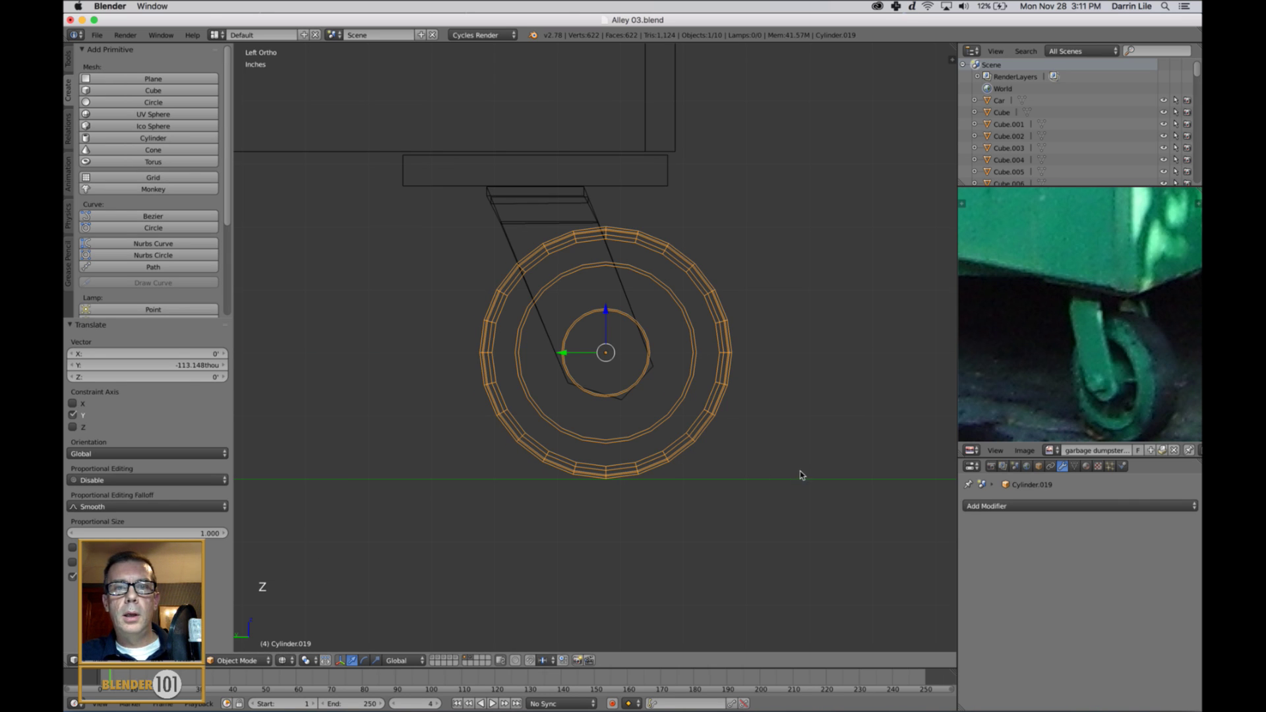
key(a)
key(Tab)
mouse_move(801, 477)
middle_down()
mouse_move(826, 486)
mouse_move(807, 496)
mouse_move(743, 484)
mouse_move(749, 469)
mouse_move(698, 481)
mouse_move(752, 475)
middle_up()
key(z)
key(a)
key(Tab)
scroll(772, 488, down, 3)
scroll(693, 450, up, 5)
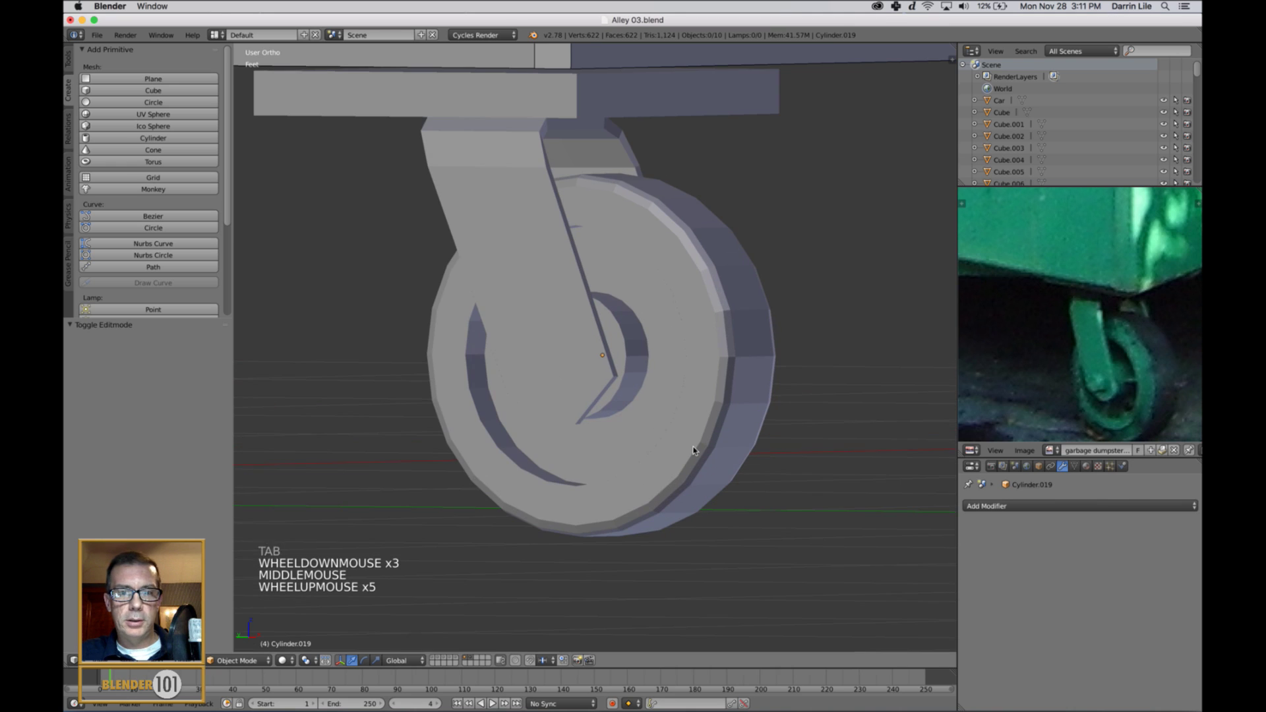
In edge mode, move the middle lower tip edge of both fork arms by about 118 thou in Y and 138 thou in Z
right_click(536, 339)
key(Tab)
middle_drag(659, 443, 708, 455)
right_click(548, 403)
key(ctrl+Tab)
click(599, 394)
right_click(540, 374)
shift+right_click(667, 409)
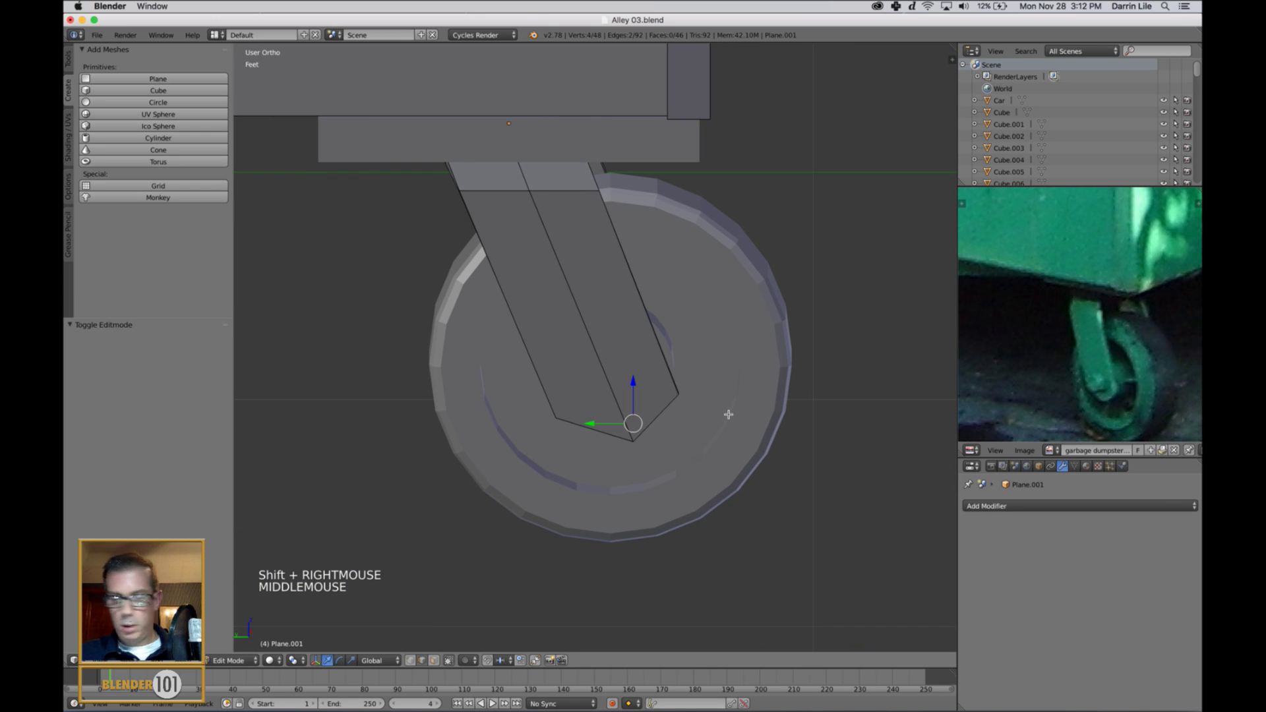
key(ctrl+KP_3)
key(KP_5)
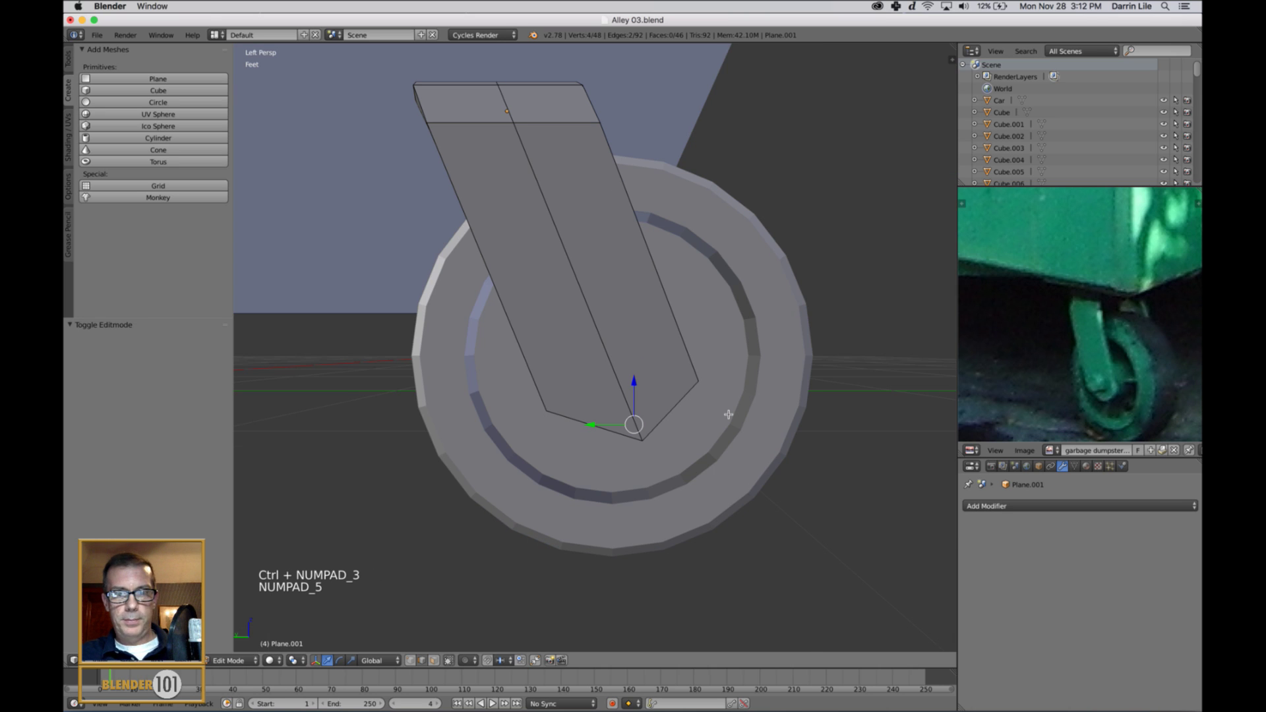
key(KP_5)
key(z)
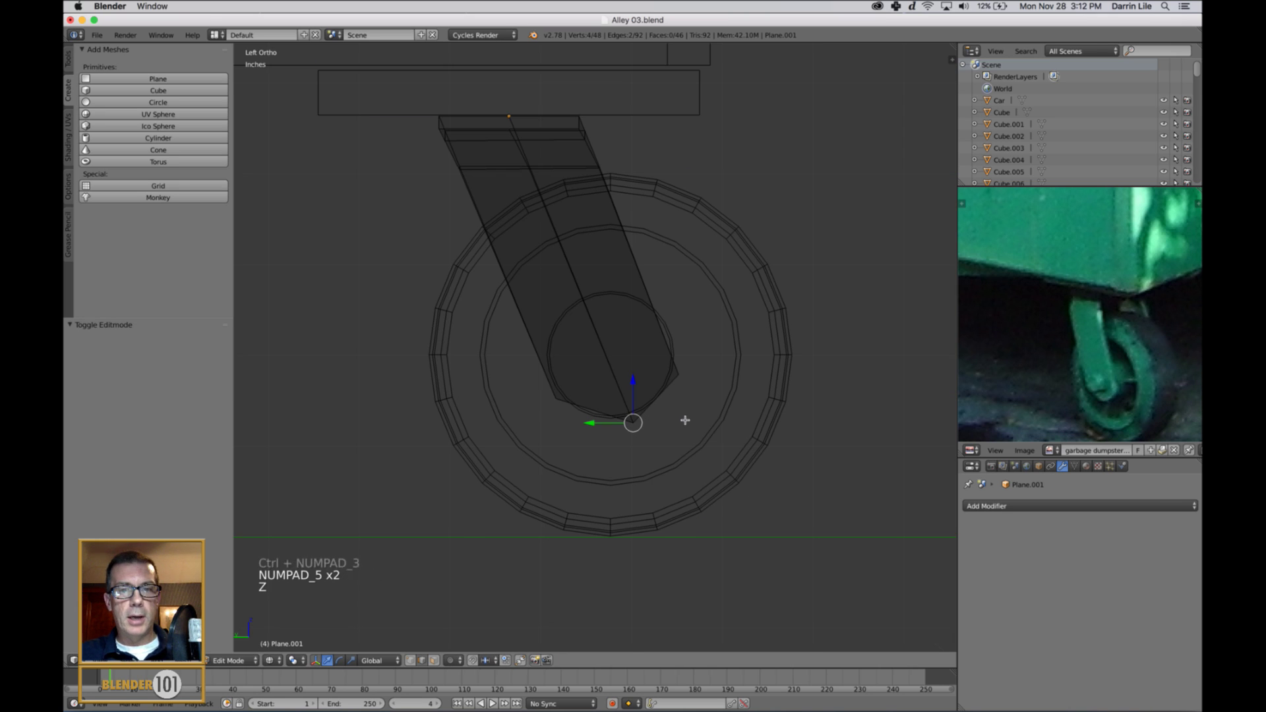
key(g)
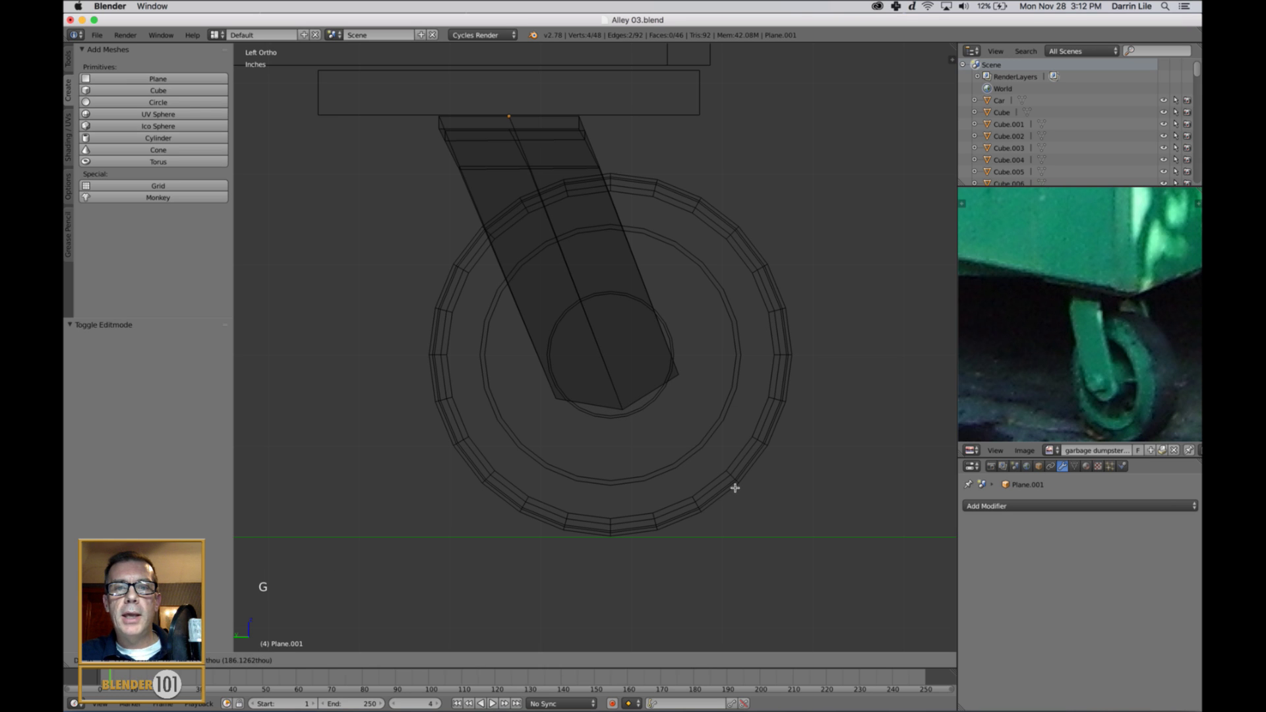
click(735, 488)
Move the -Y lower corner edge of both fork arms slightly up and inward around the hub, and return to Object Mode
middle_drag(735, 488, 666, 405)
right_click(612, 381)
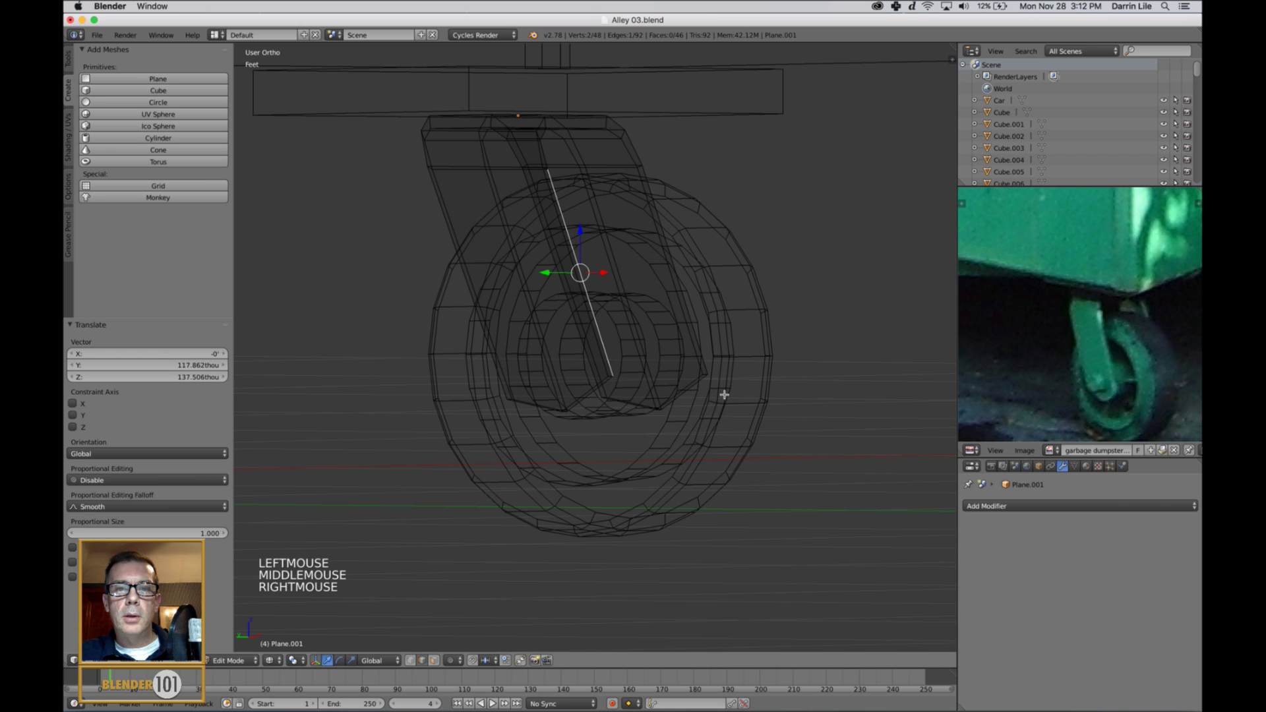
scroll(621, 394, up, 3)
right_click(619, 403)
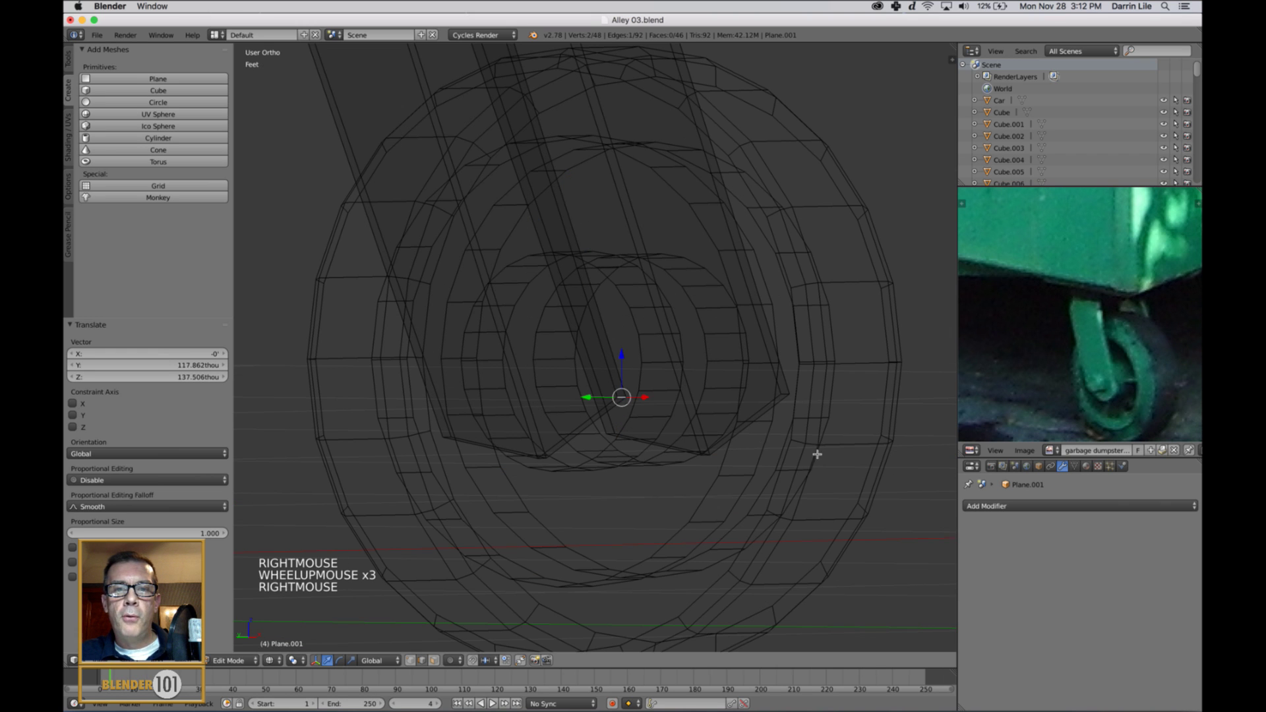
middle_drag(816, 454, 763, 435)
shift+right_click(726, 401)
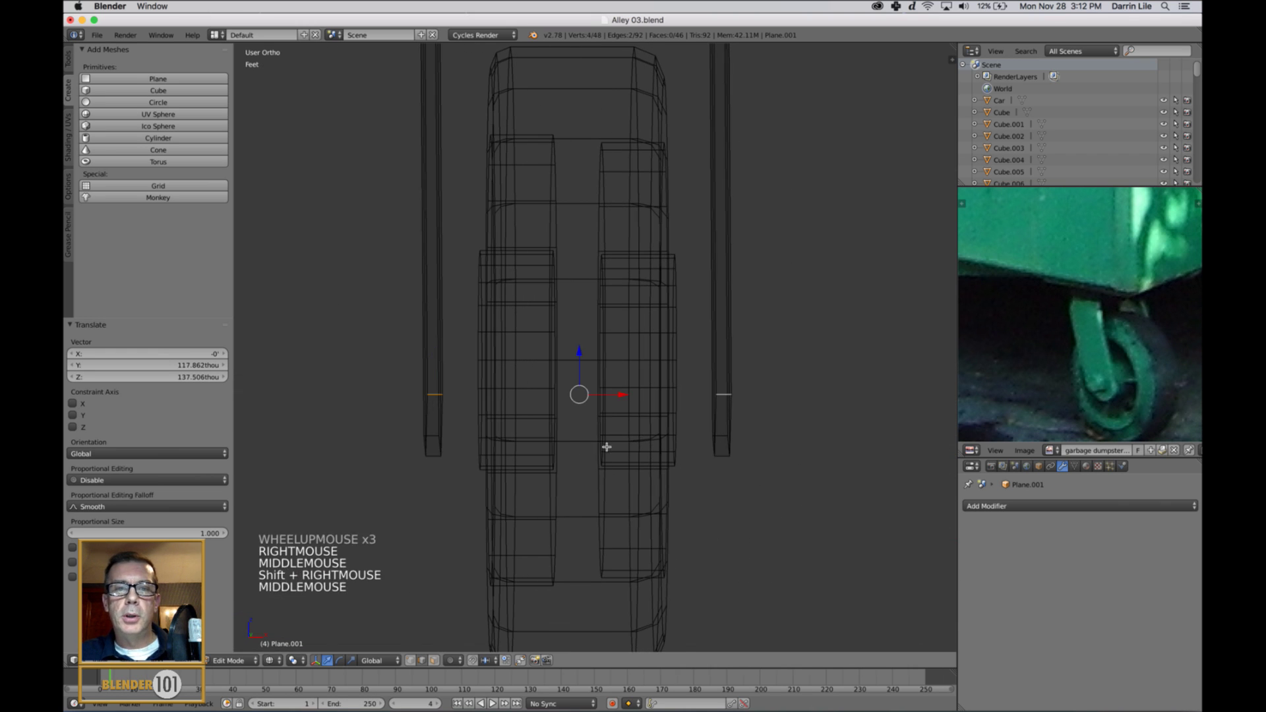
middle_drag(605, 443, 696, 443)
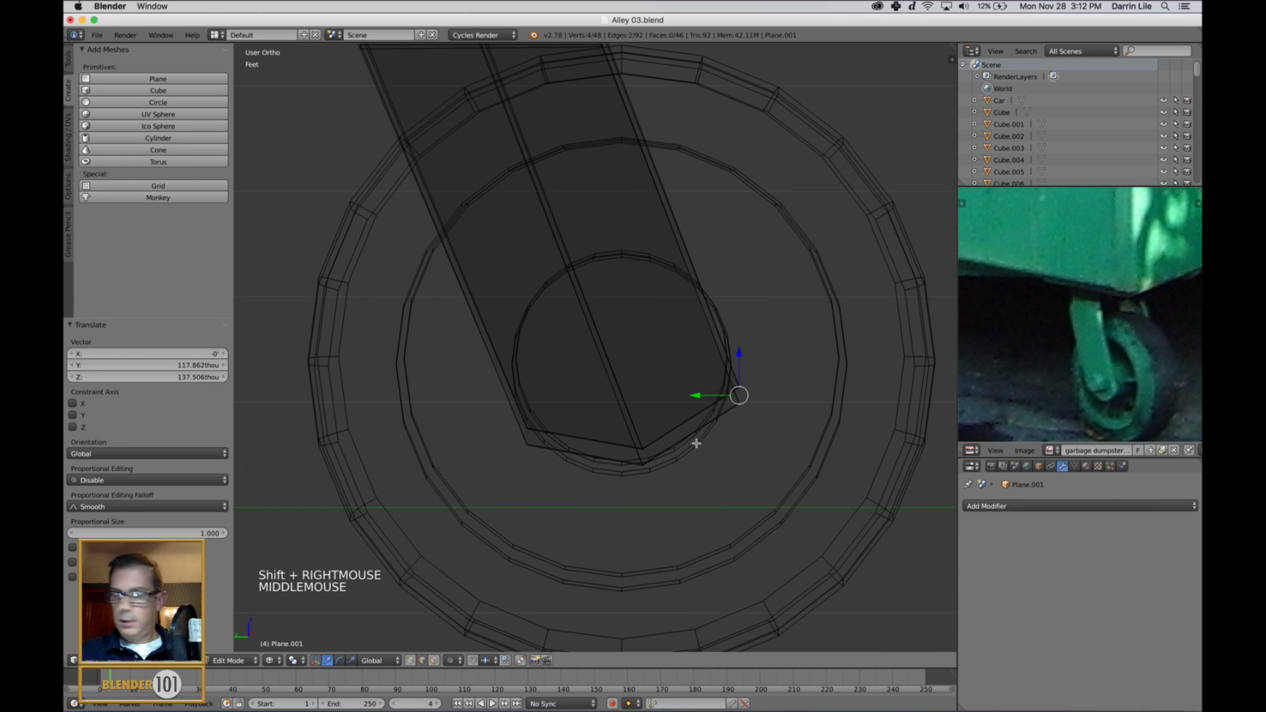
key(ctrl+KP_3)
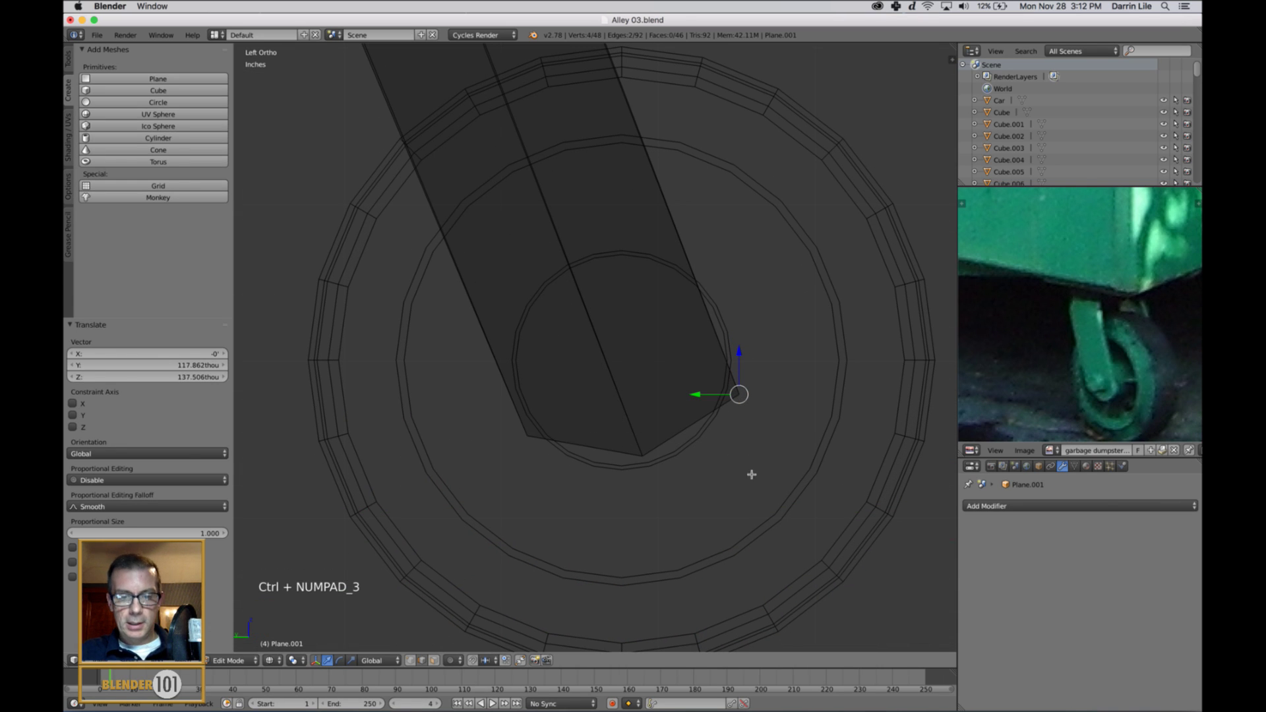
key(g)
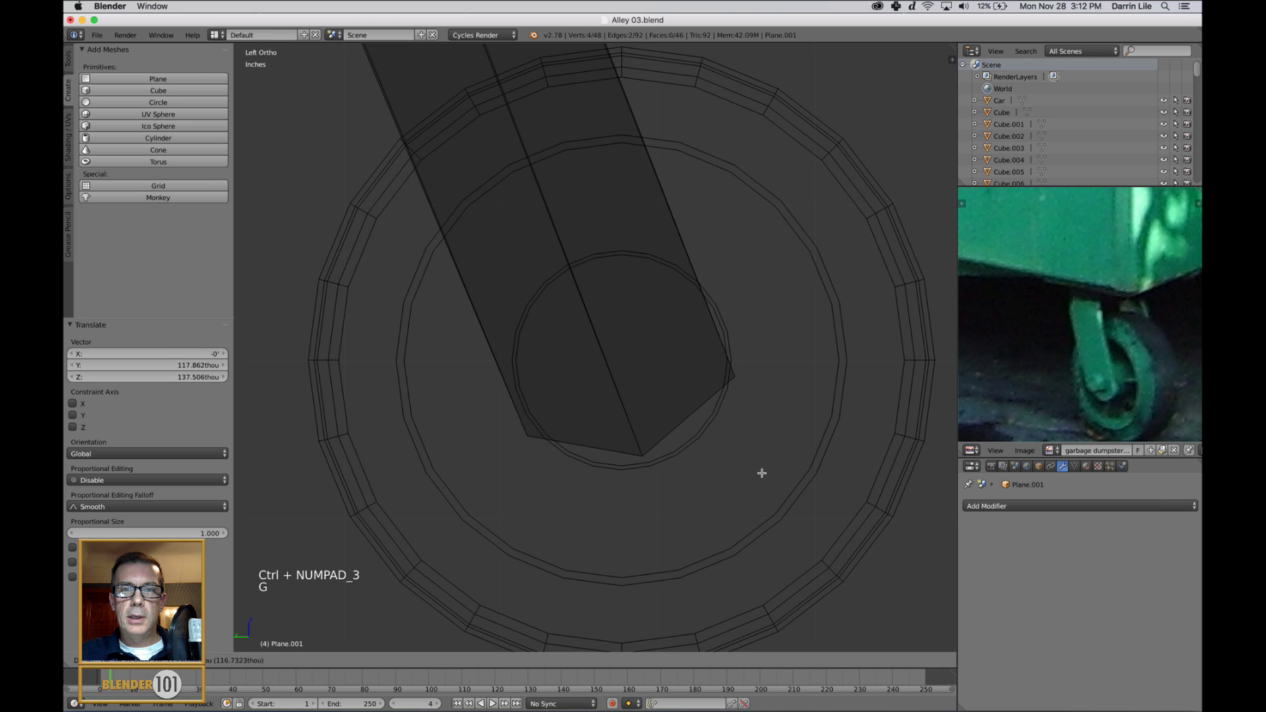
click(759, 475)
scroll(748, 472, down, 2)
key(a)
key(Tab)
scroll(745, 459, down, 6)
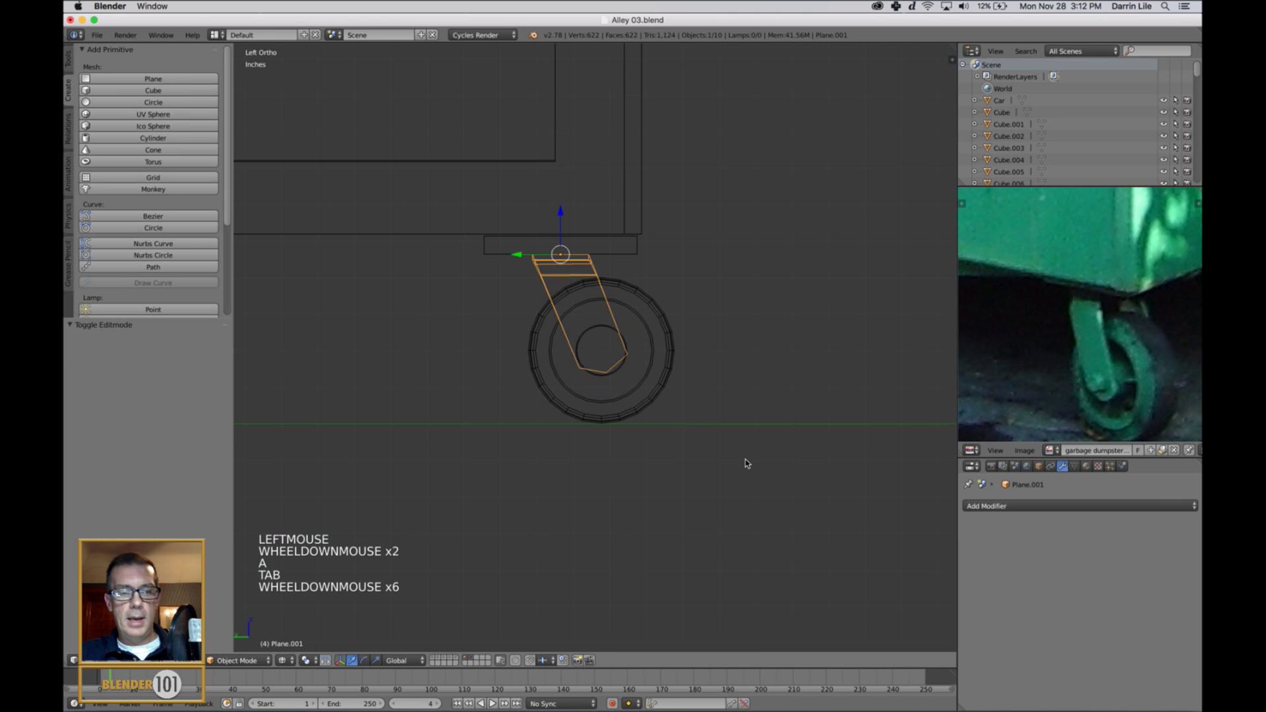
In solid shading, enable the Wire and Draw All Edges display options for all objects at once
key(a)
key(z)
middle_drag(760, 444, 714, 456)
key(a)
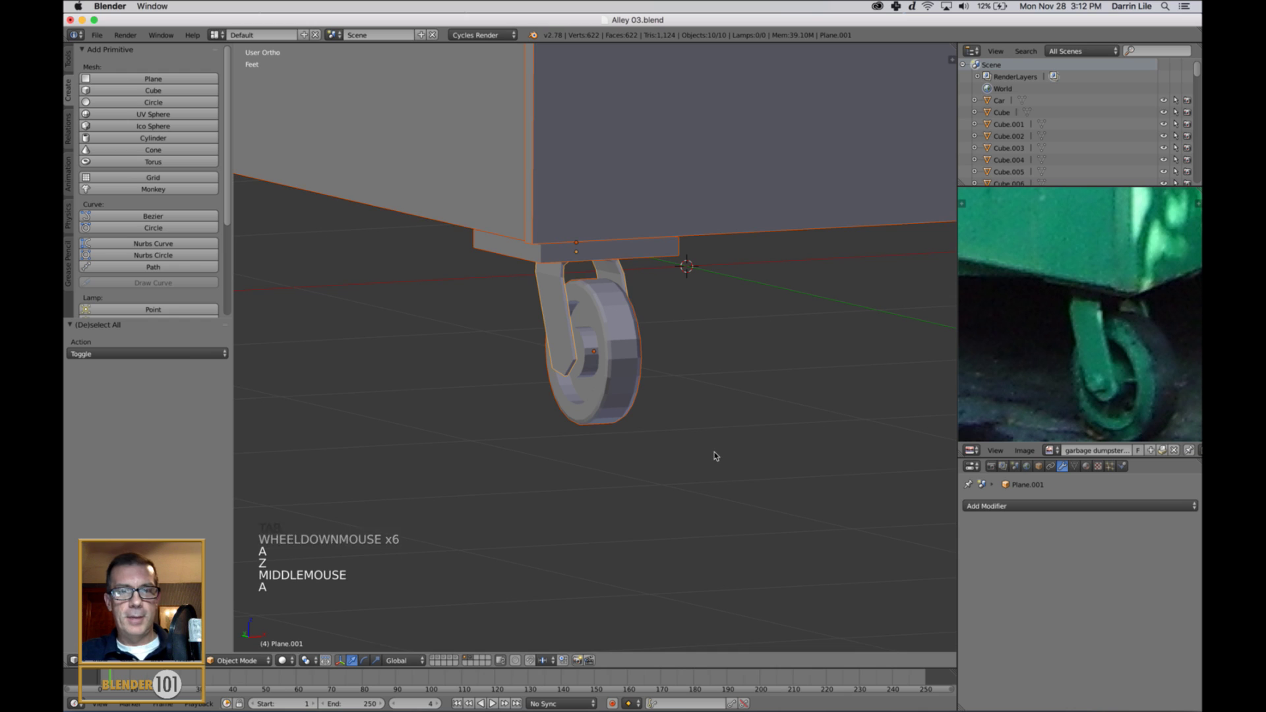
click(1039, 465)
alt+click(987, 560)
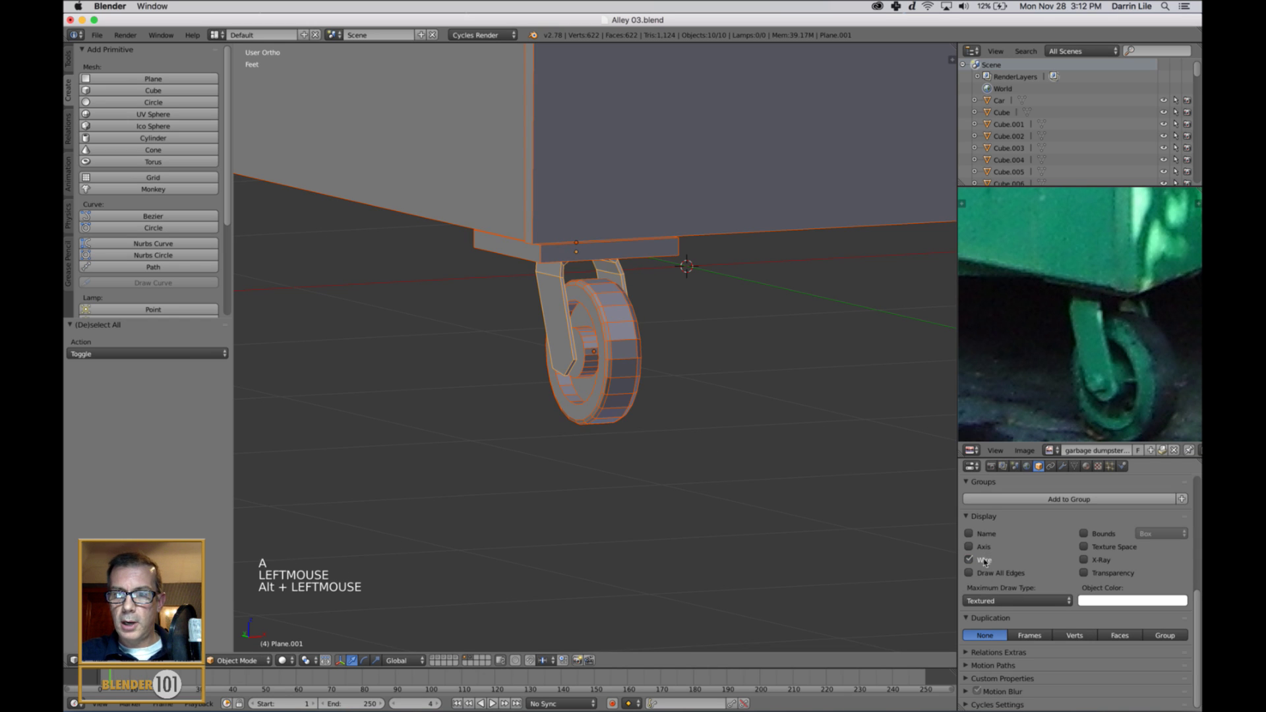
alt+click(987, 574)
scroll(725, 455, down, 3)
key(a)
With the fork in Edit Mode, examine the caster's fork and hub from several angles against the reference photo
key(Tab)
middle_drag(726, 475, 698, 474)
scroll(698, 455, up, 8)
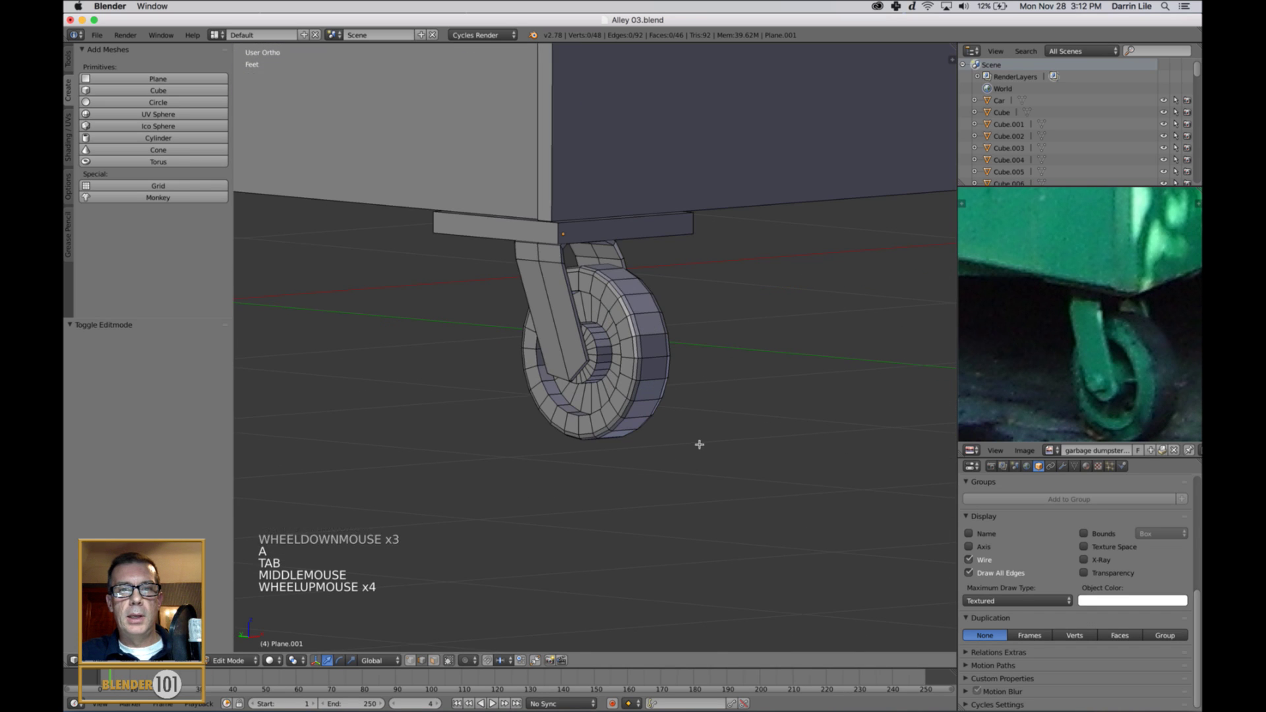
scroll(572, 398, up, 1)
middle_drag(572, 399, 574, 409)
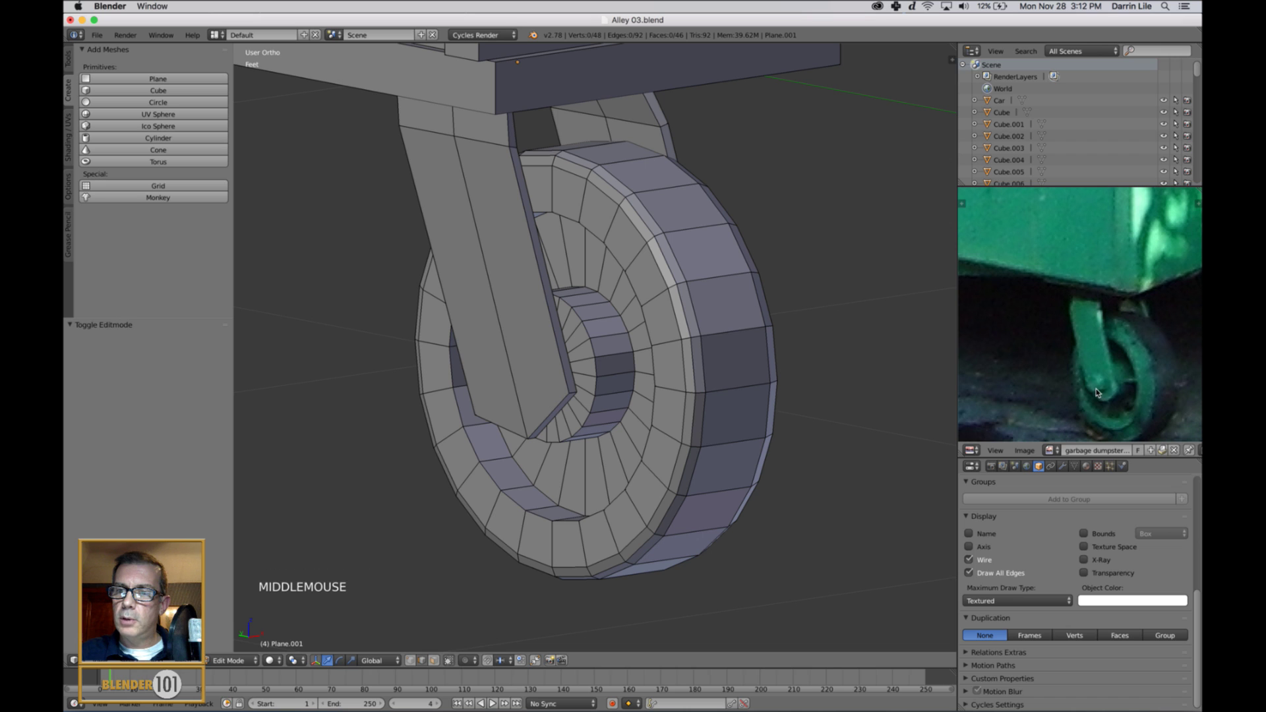
scroll(650, 402, down, 3)
middle_drag(649, 401, 665, 398)
scroll(548, 421, down, 5)
scroll(597, 369, up, 4)
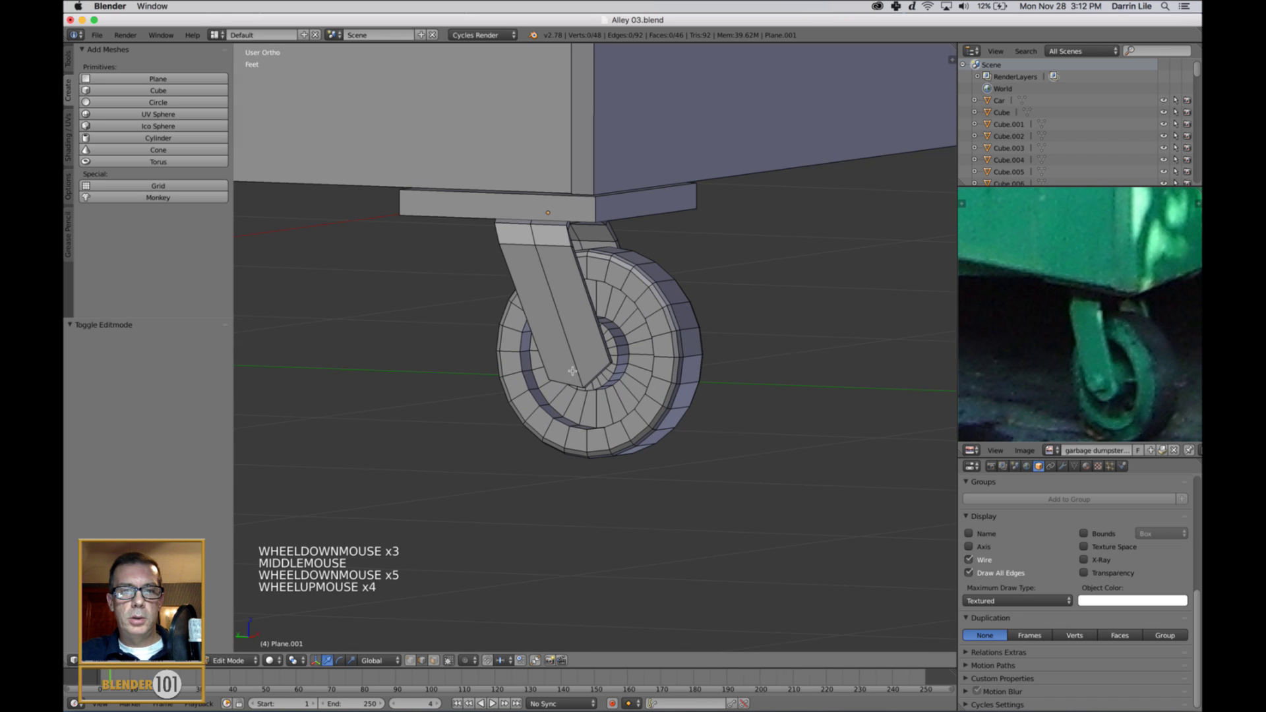
mouse_move(572, 372)
middle_down()
mouse_move(613, 373)
mouse_move(578, 370)
middle_up()
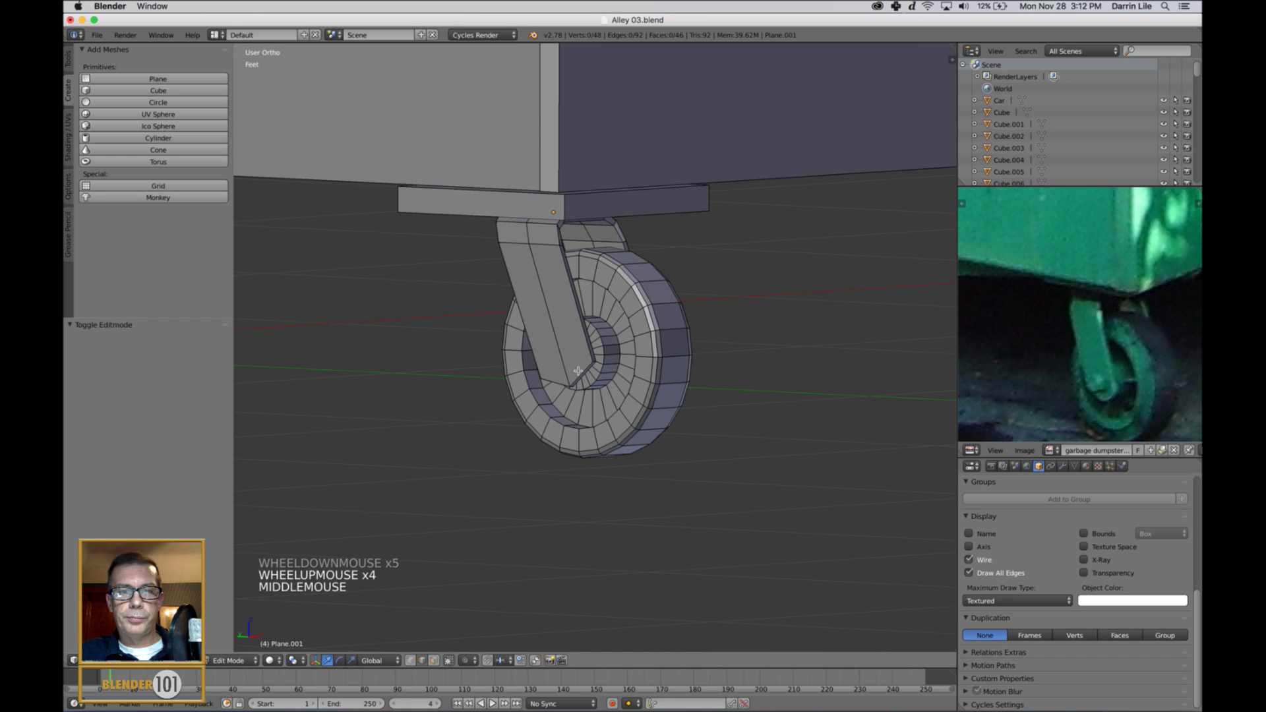
Snap the 3D cursor to the long middle edge on the fork arm's outer face, and return to Object Mode
right_click(566, 366)
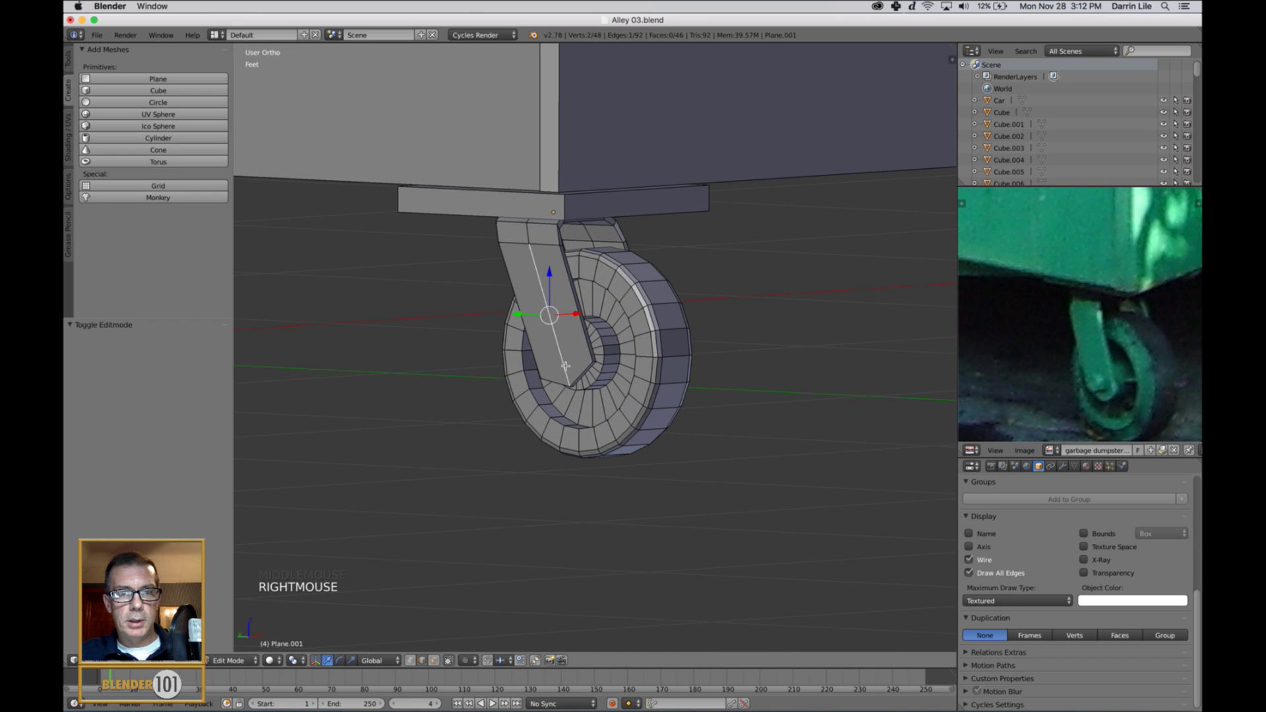
key(shift+s)
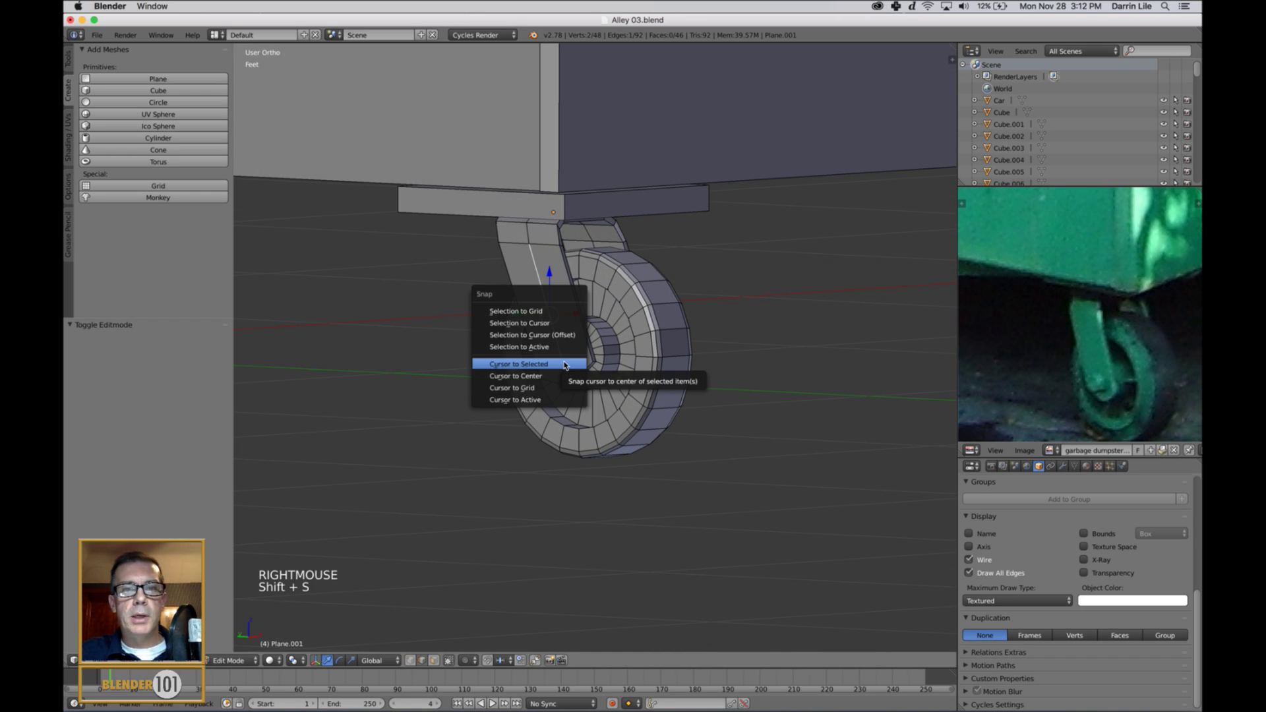
click(546, 364)
key(a)
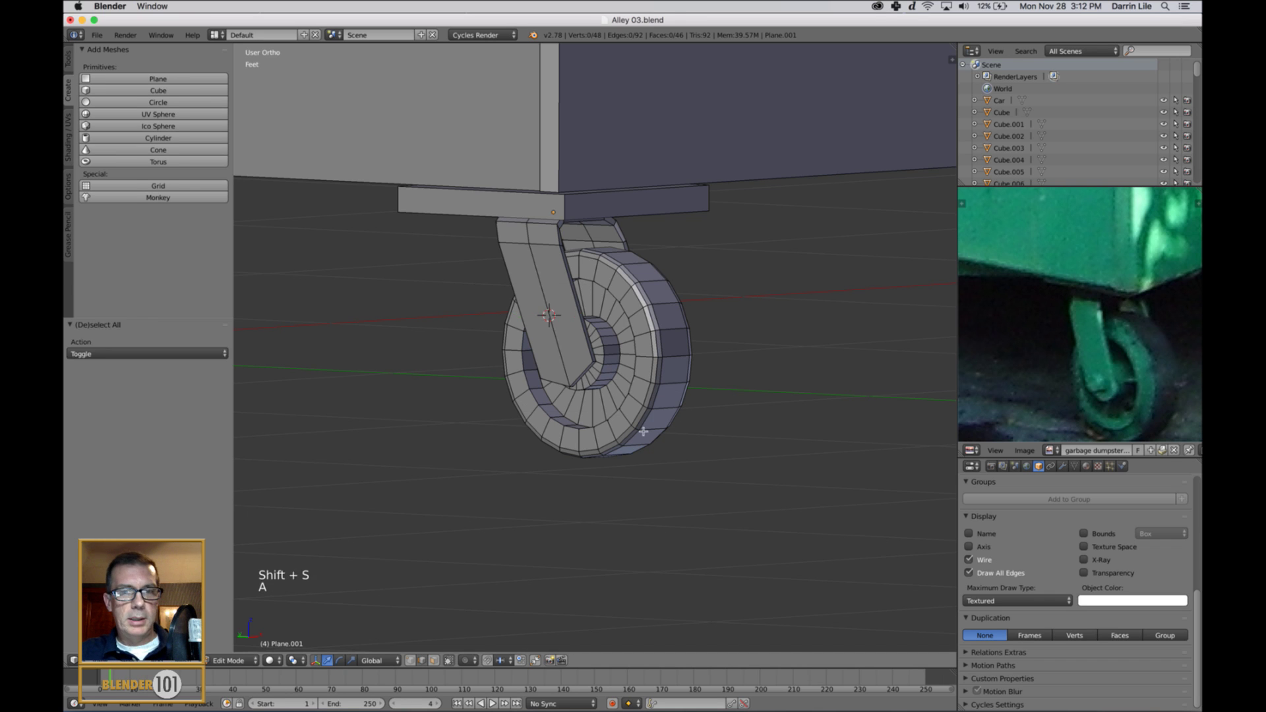
key(Tab)
Add a cylinder mesh at the 3D cursor on the fork arm and set its vertices to 6
scroll(620, 426, down, 3)
middle_drag(620, 425, 611, 439)
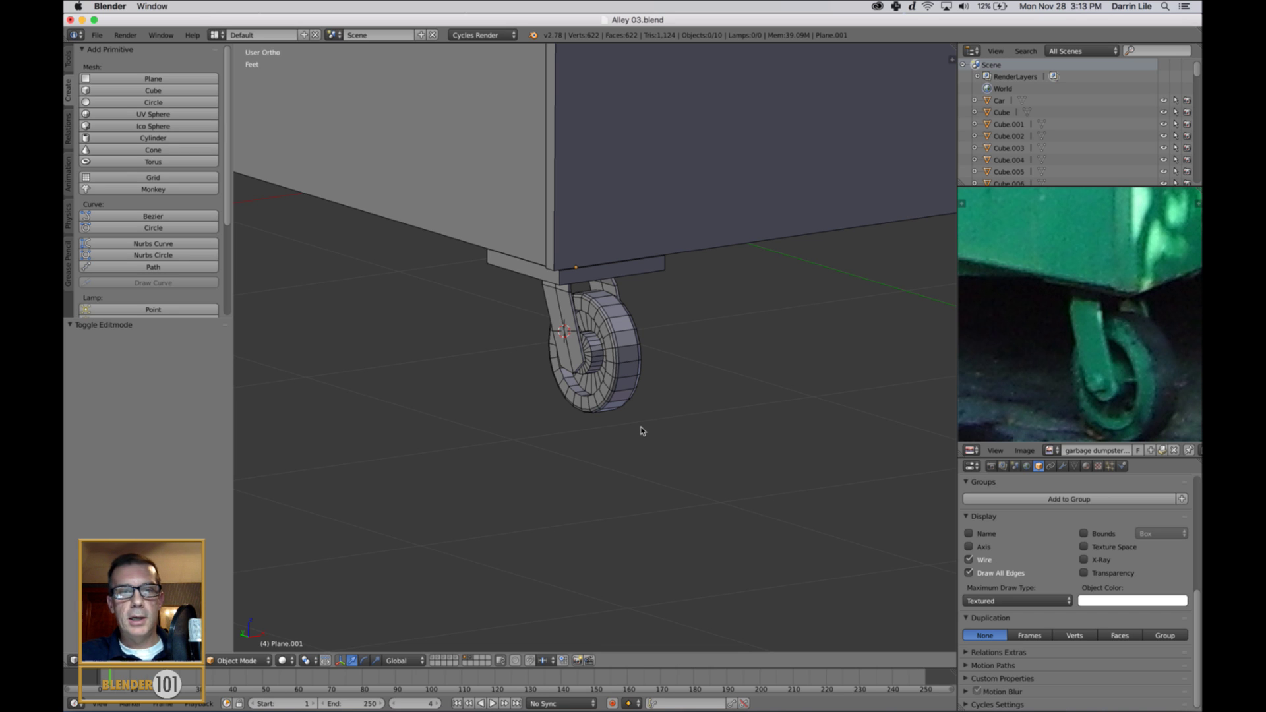
scroll(641, 431, up, 2)
middle_drag(642, 427, 657, 418)
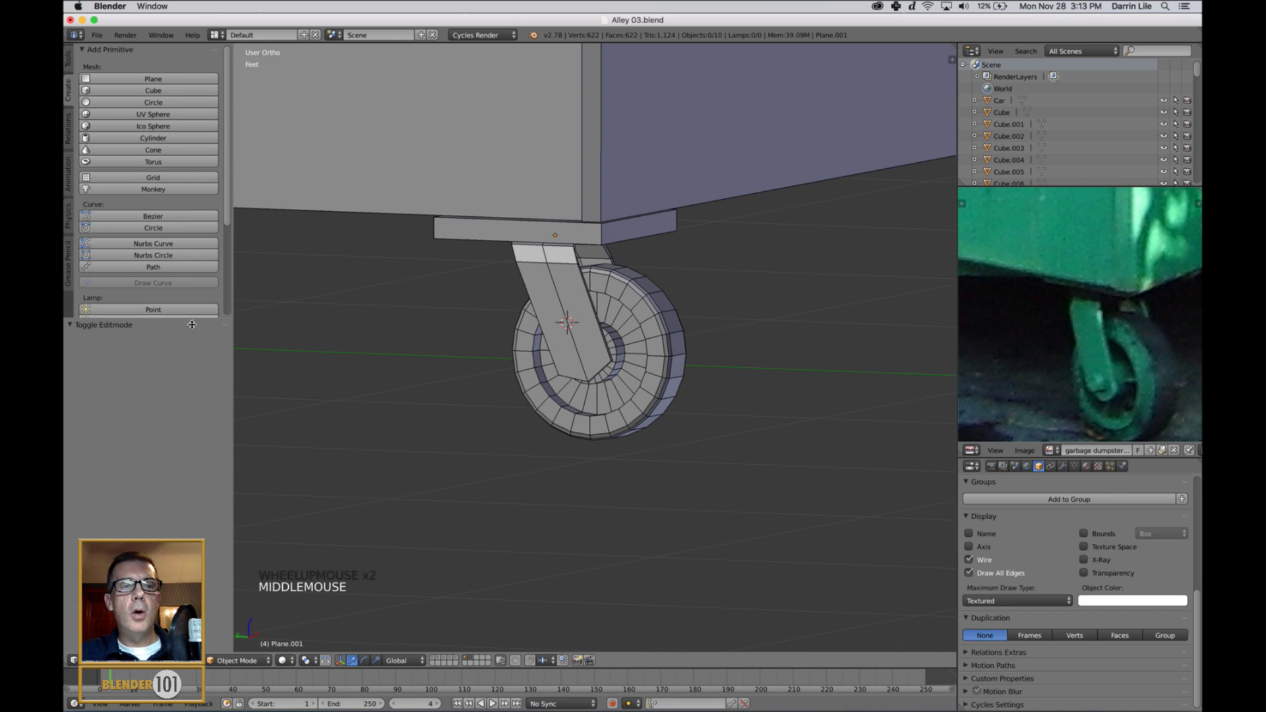
drag(186, 318, 182, 389)
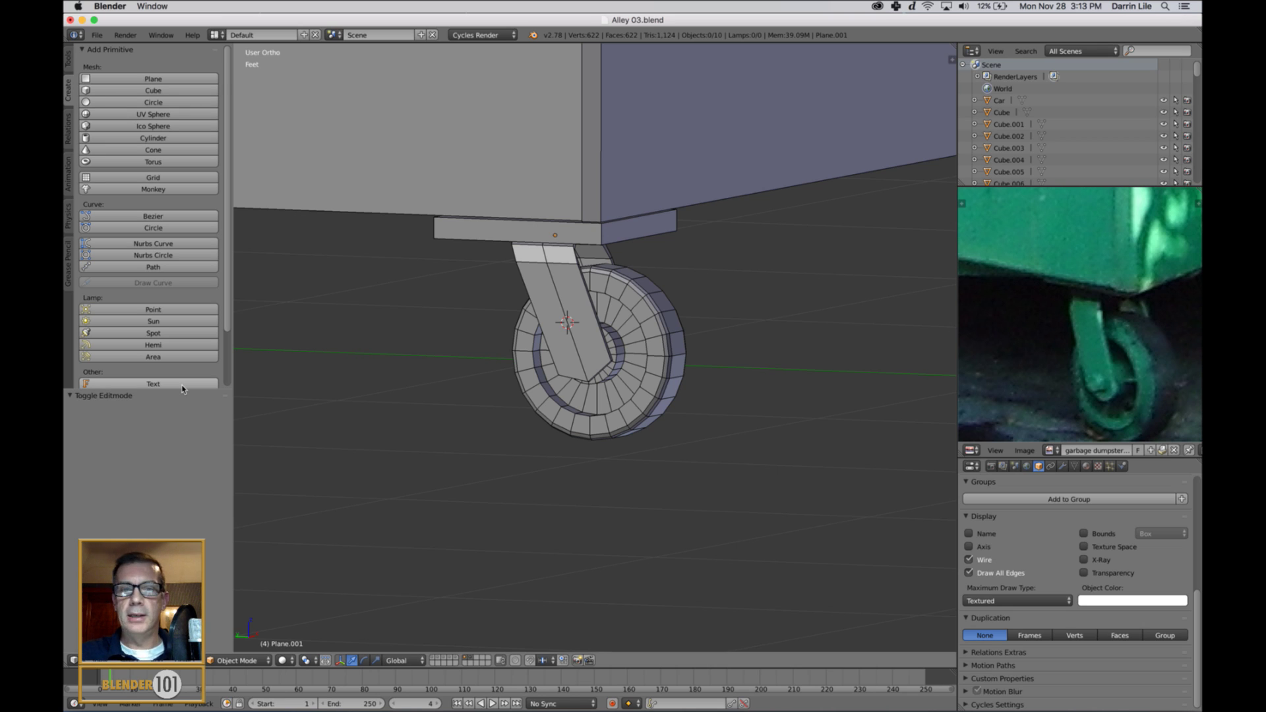
middle_drag(465, 467, 376, 319)
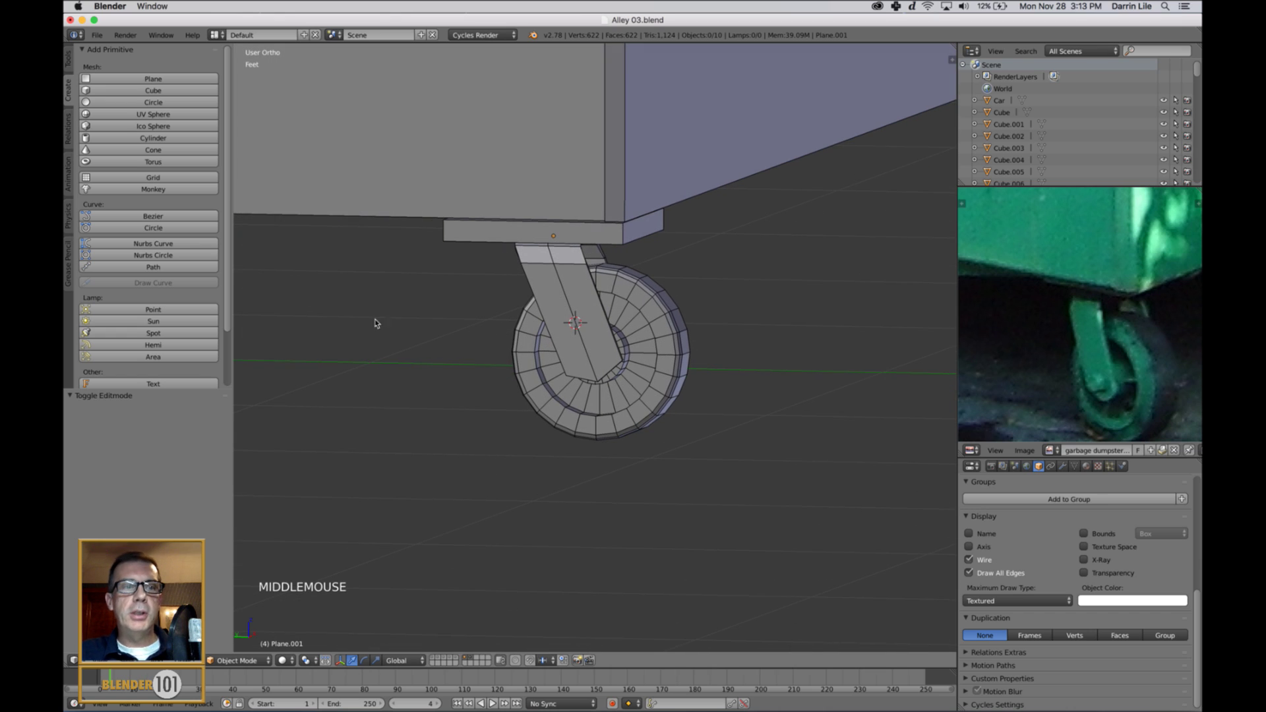
key(shift+a)
mouse_move(393, 280)
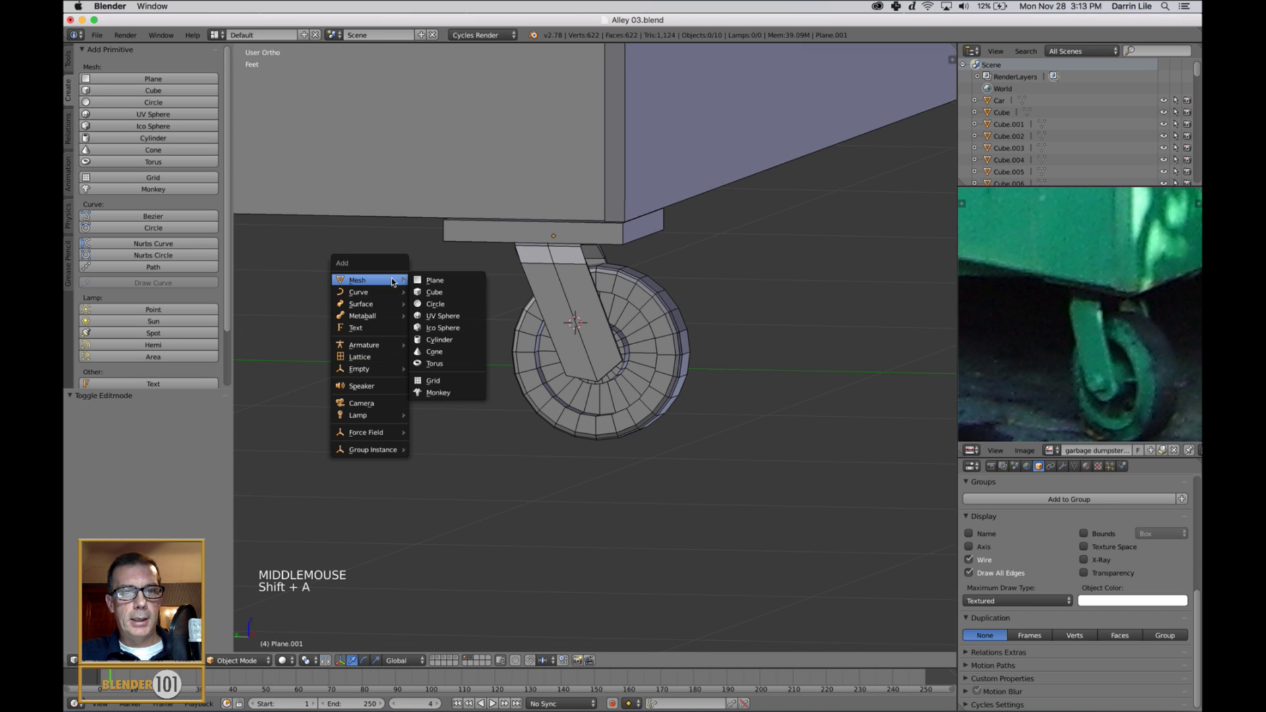
click(439, 340)
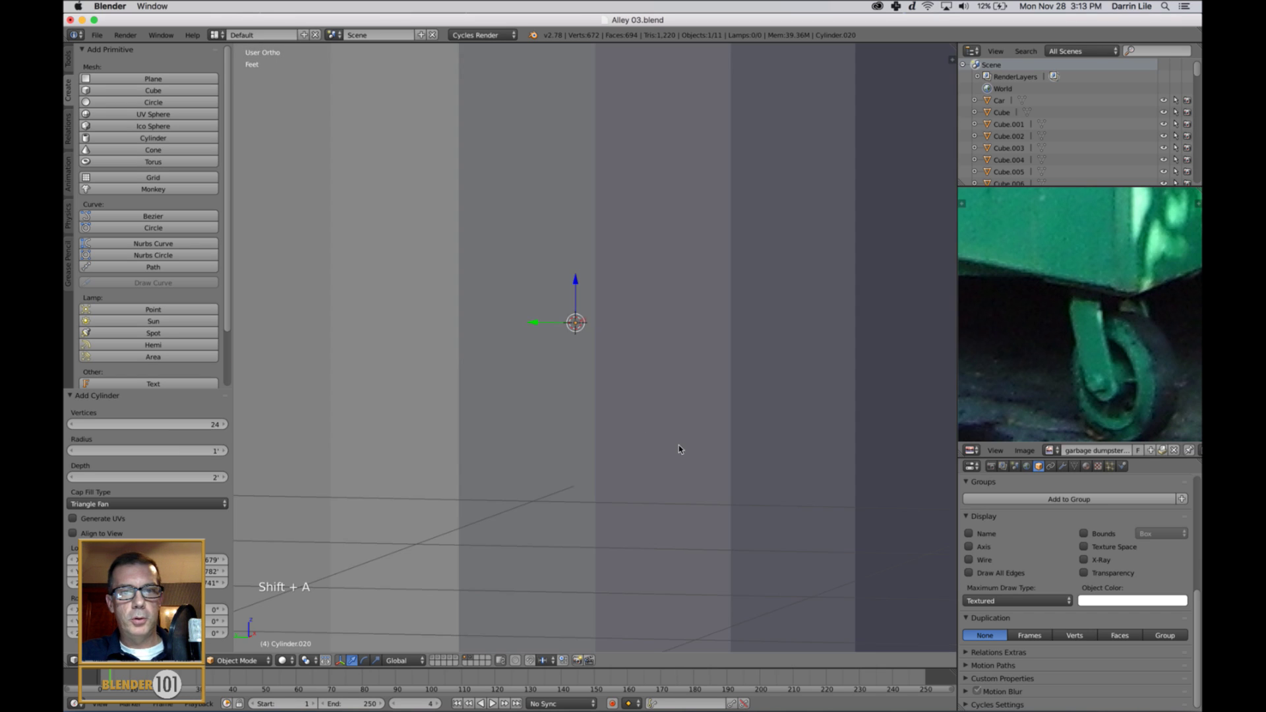
scroll(665, 448, down, 6)
scroll(664, 447, down, 3)
click(197, 424)
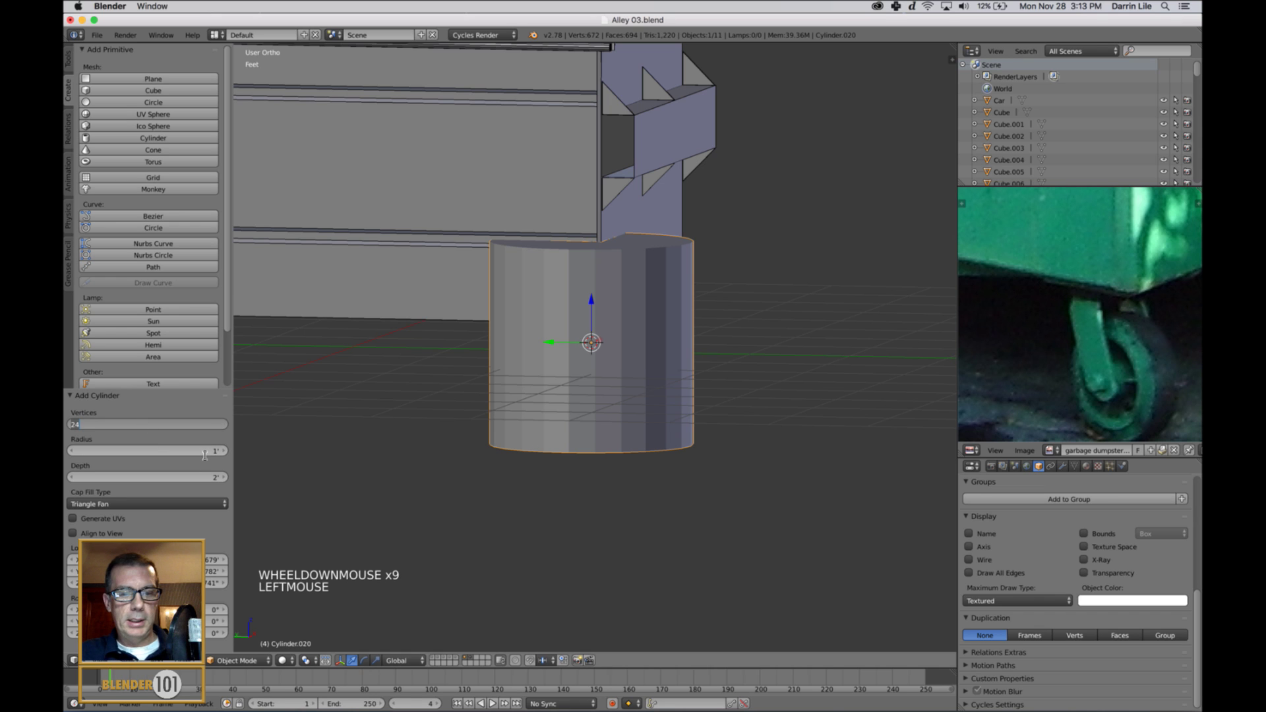
text(6)
key(Return)
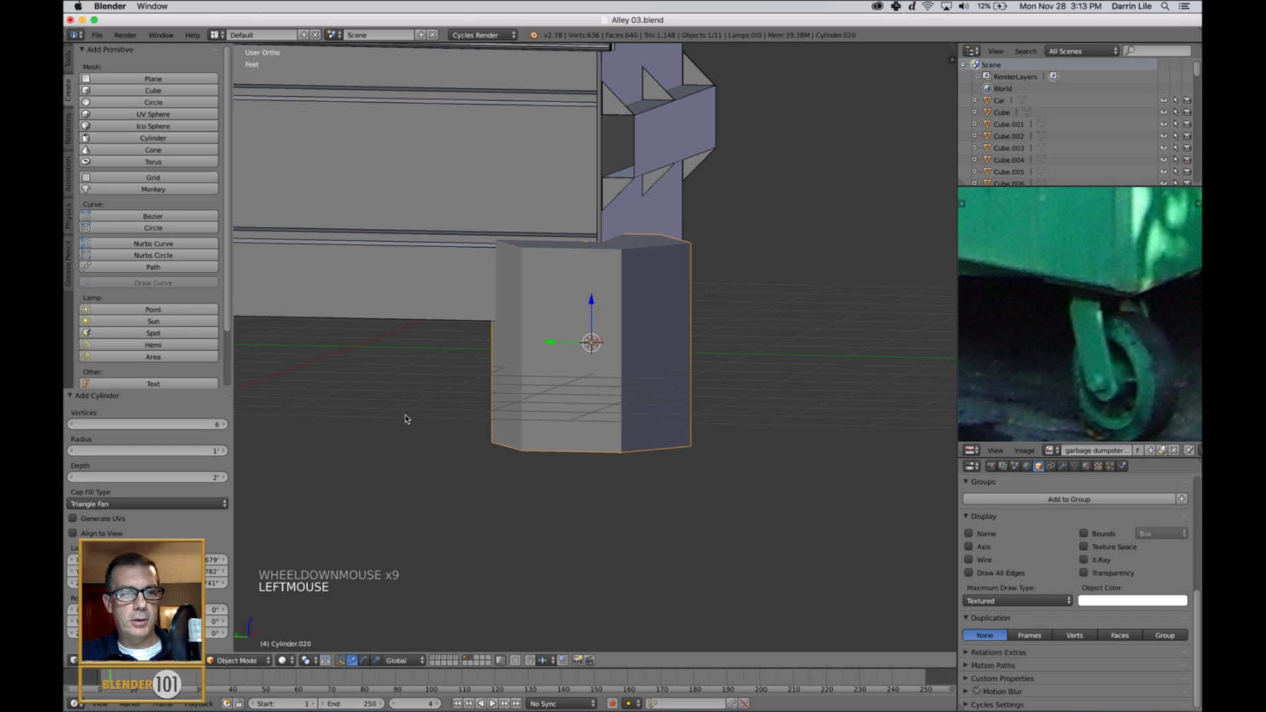
Rotate the six-sided cylinder 90 degrees about the Y axis
middle_drag(715, 433, 699, 442)
key(r)
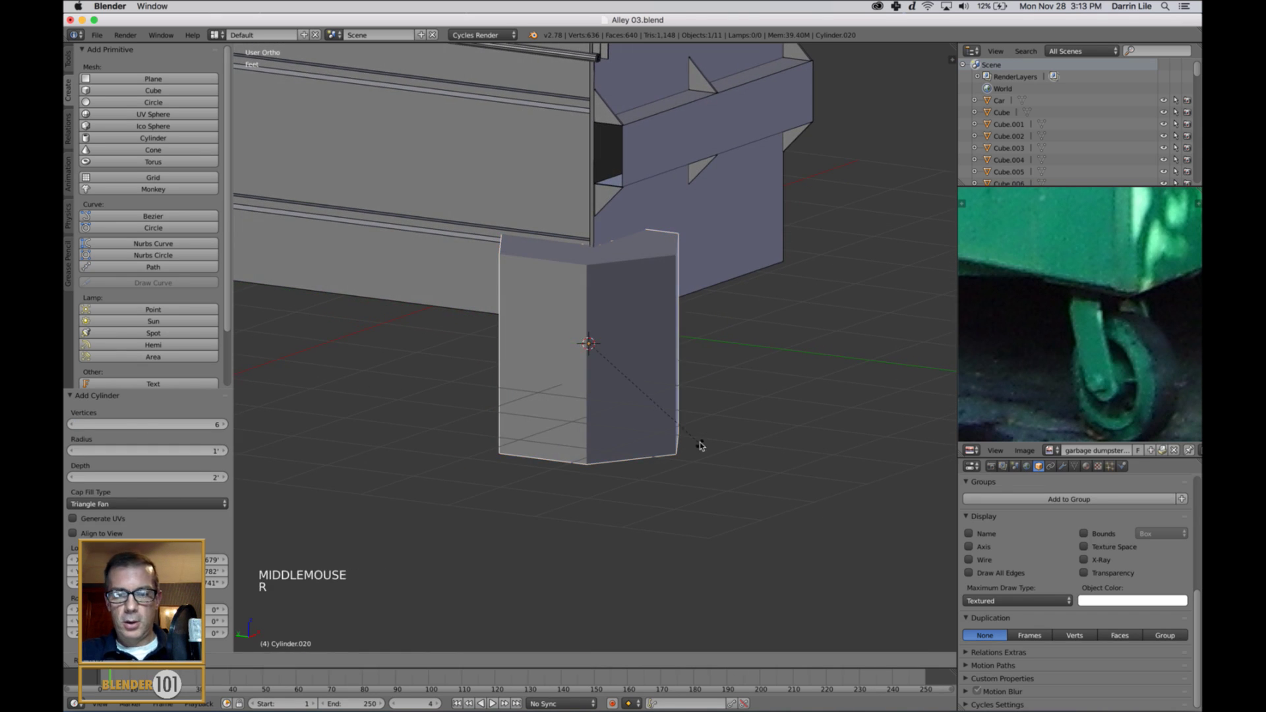
text(y)
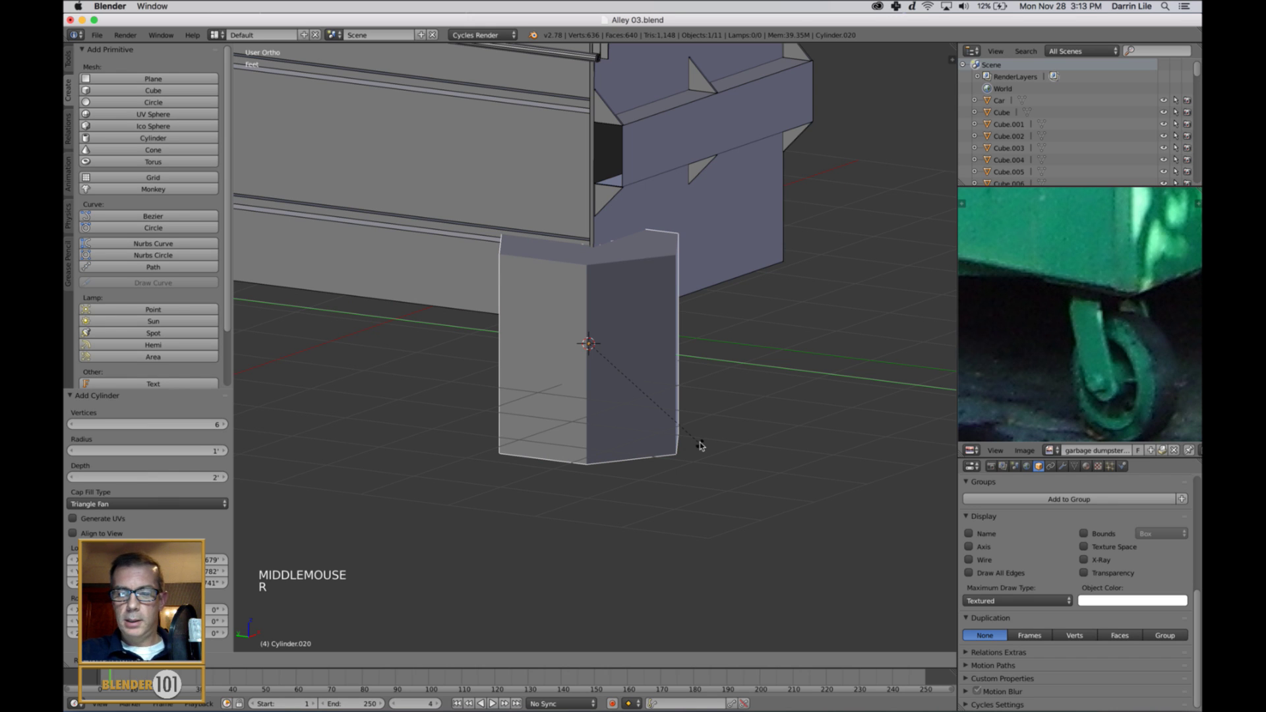
text(90)
key(Return)
In face mode, delete the triangular end-cap faces on the cylinder's +X side, and return to Object Mode
middle_drag(846, 405, 784, 404)
key(Tab)
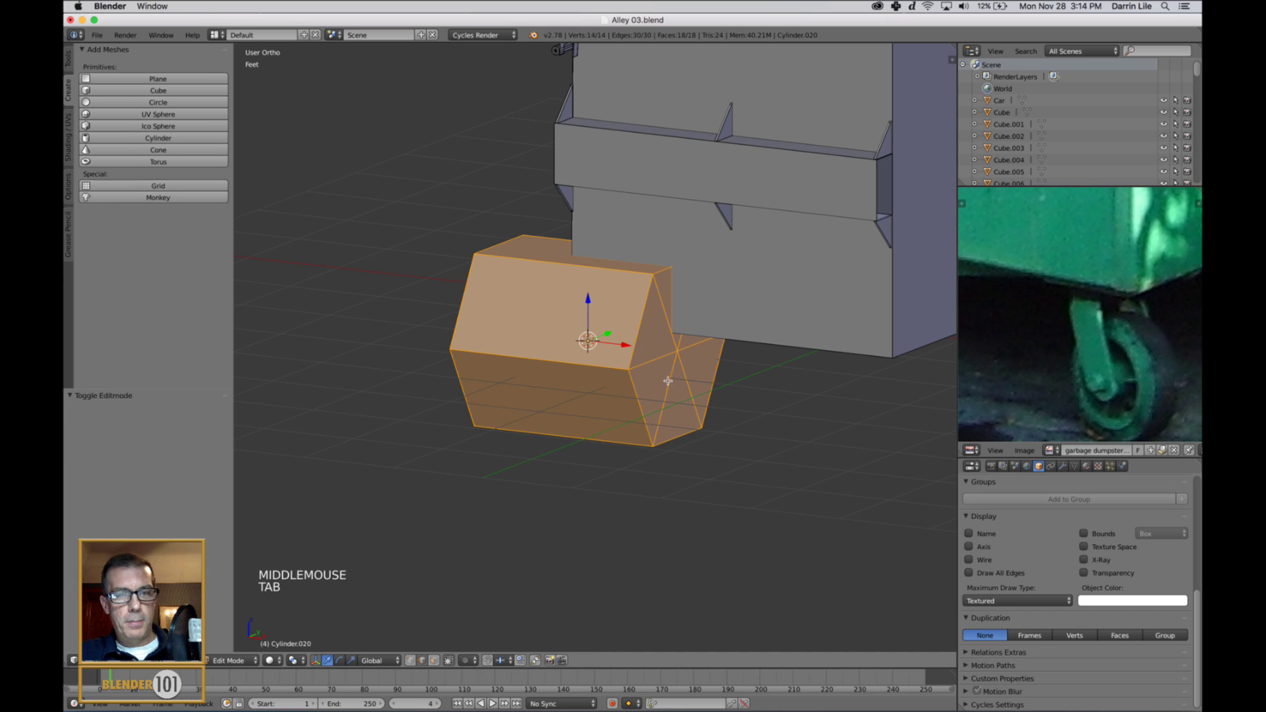
key(ctrl+Tab)
click(680, 386)
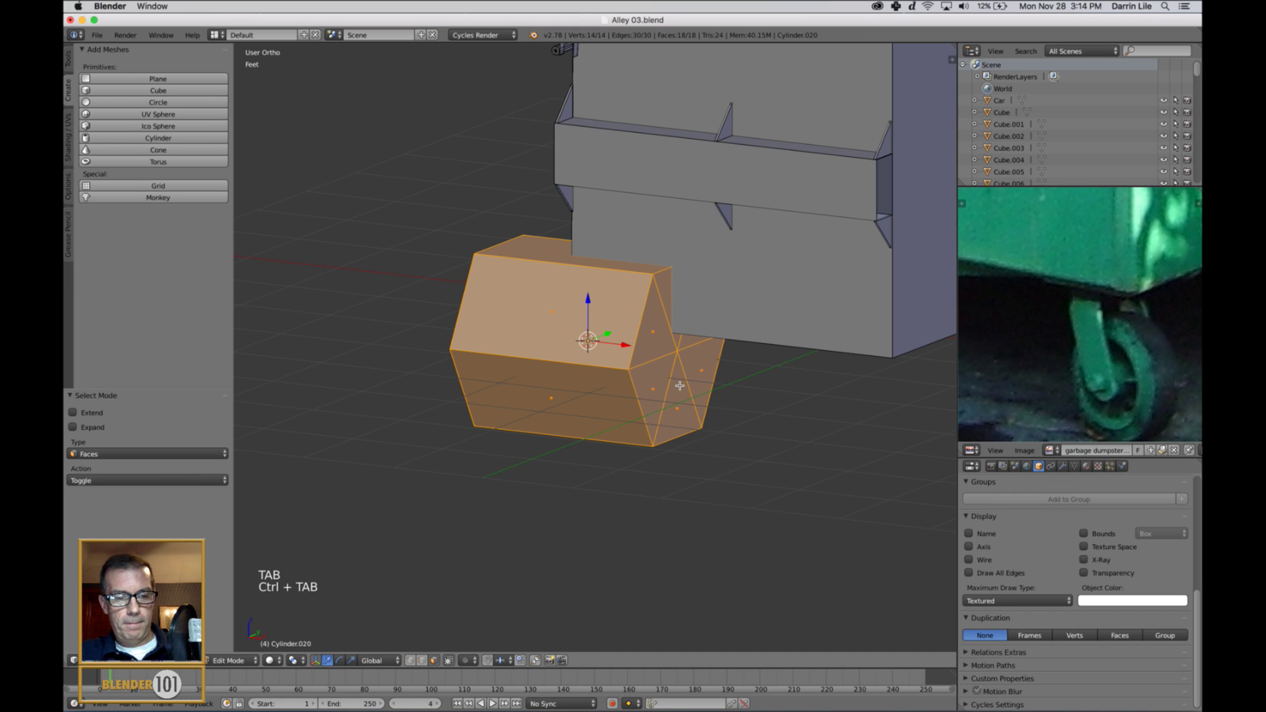
key(a)
key(c)
scroll(675, 373, down, 4)
click(676, 344)
key(Escape)
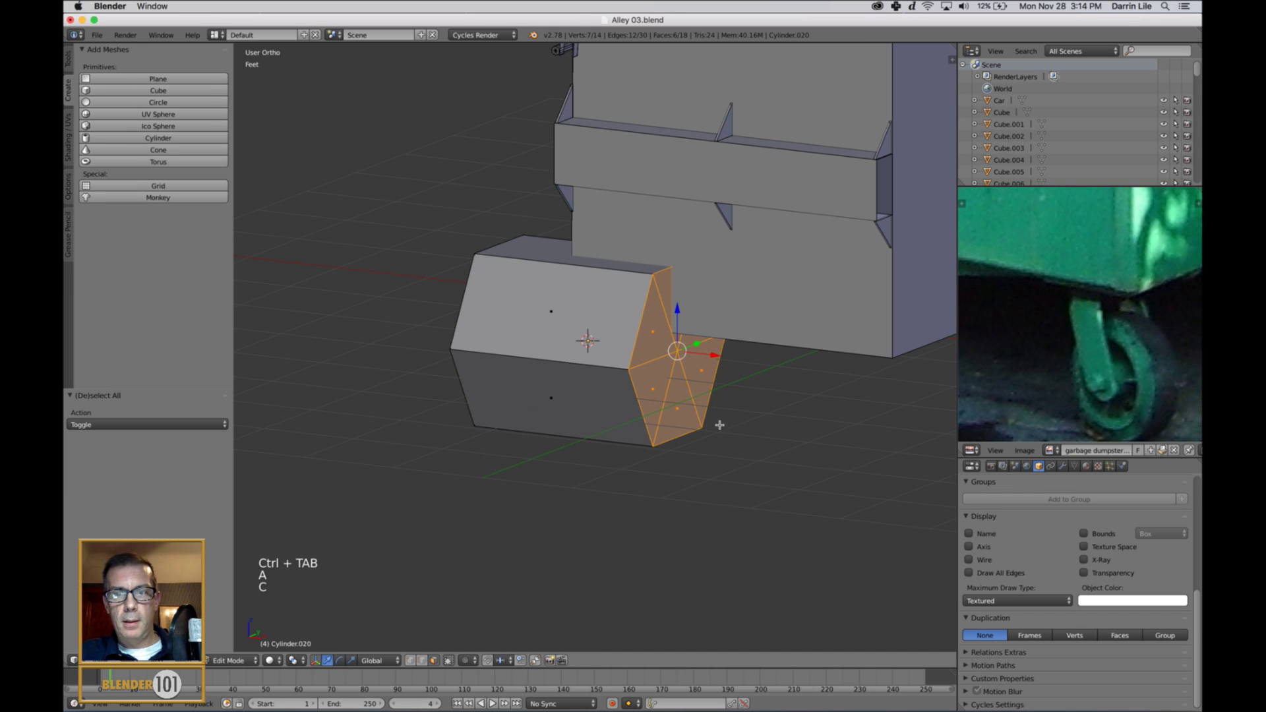
key(x)
click(785, 509)
scroll(714, 508, down, 2)
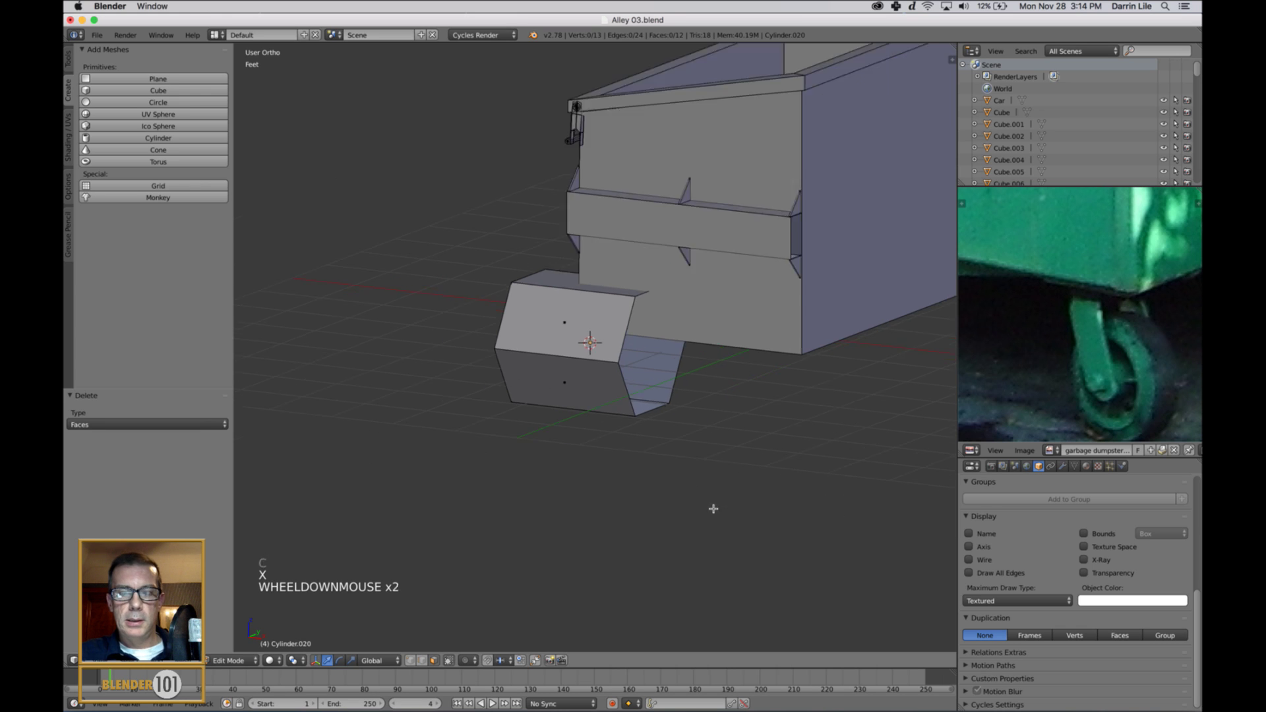
scroll(713, 508, down, 1)
key(Tab)
middle_drag(713, 498, 809, 520)
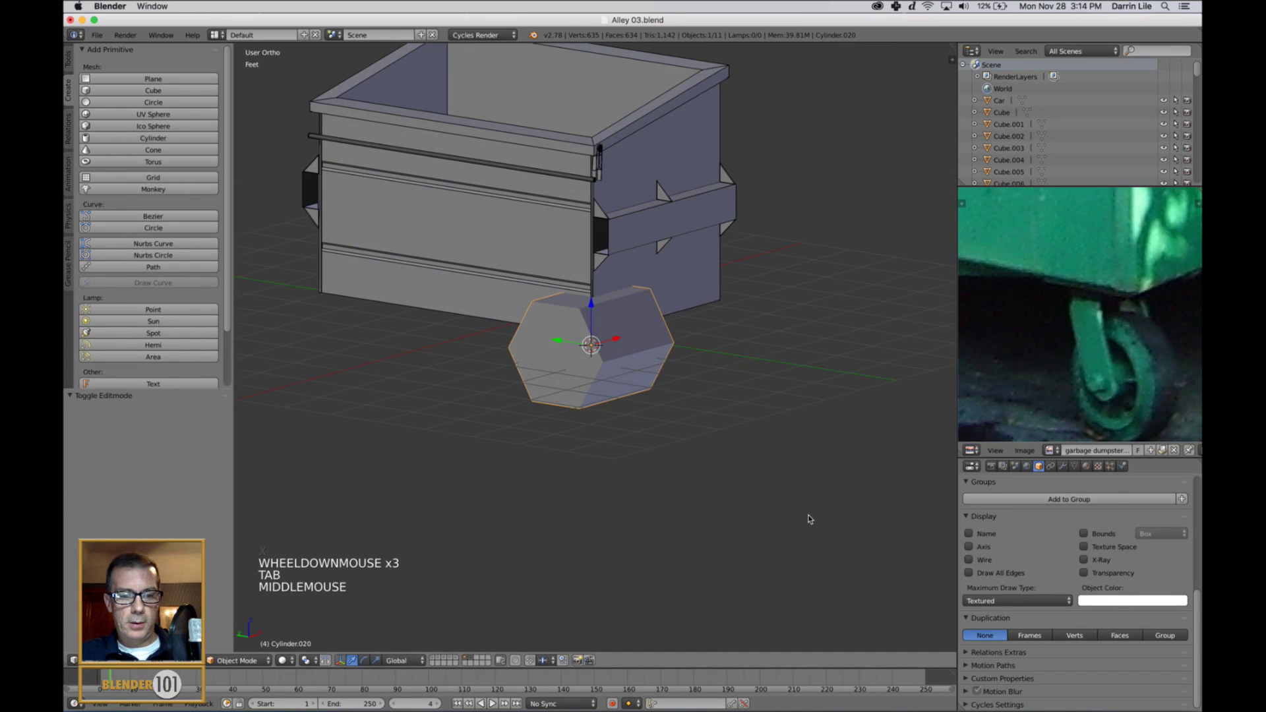
Scale the hexagonal cylinder uniformly by 0.068 and then further down to a small bolt on the fork arm
key(s)
key(s)
click(608, 355)
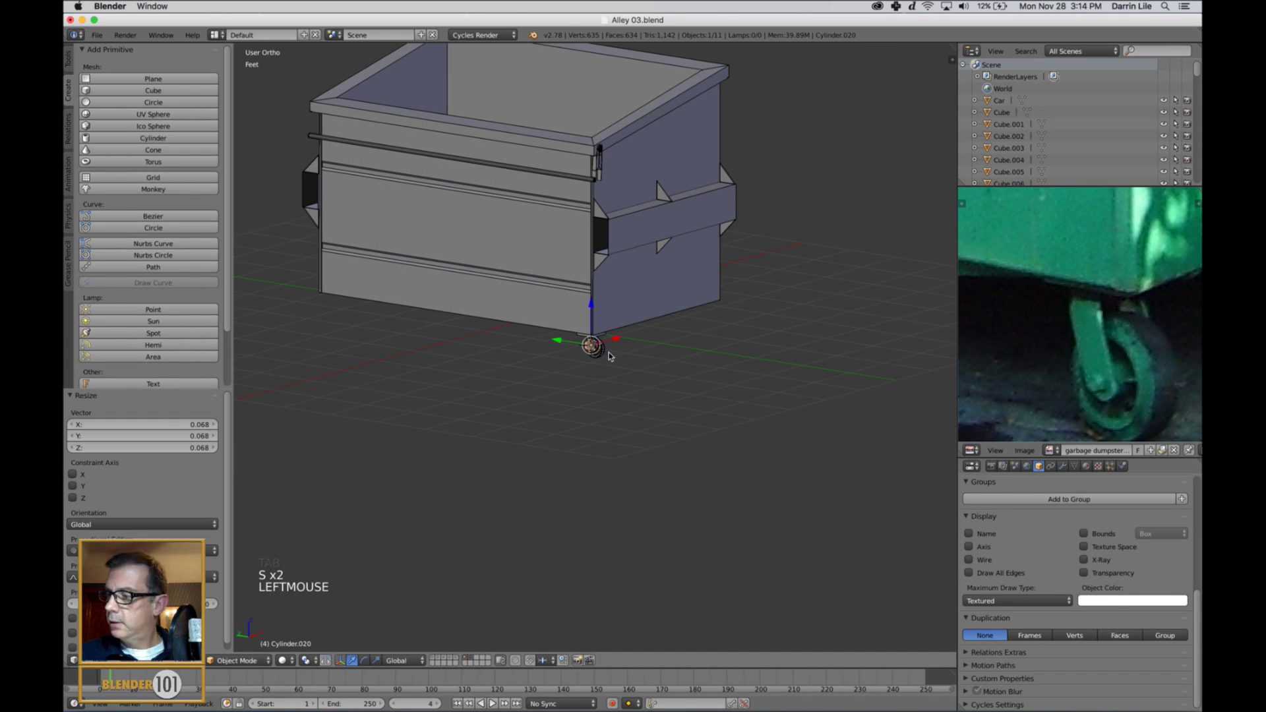
key(KP_Decimal)
scroll(610, 359, down, 5)
key(s)
key(s)
key(s)
key(s)
key(s)
key(s)
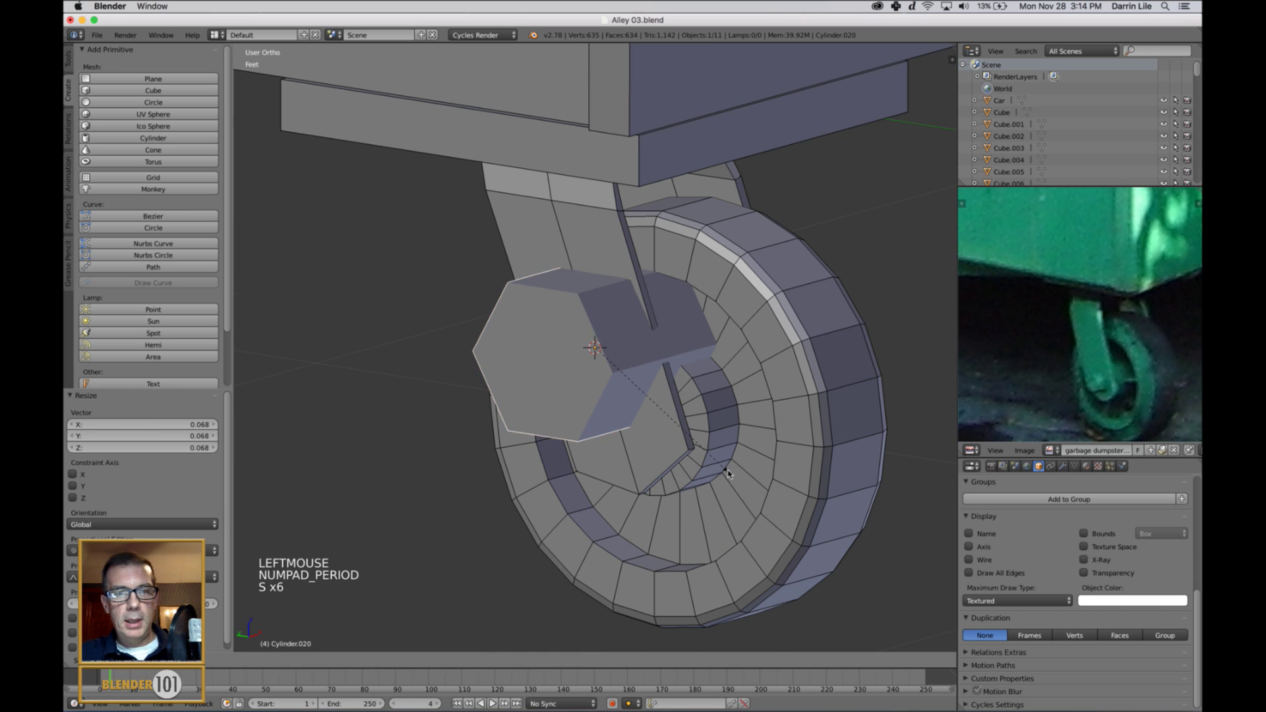
click(643, 373)
Shorten the hexagonal bolt by scaling it along the X axis by about 0.67
middle_drag(645, 375, 733, 446)
key(s)
key(x)
click(694, 442)
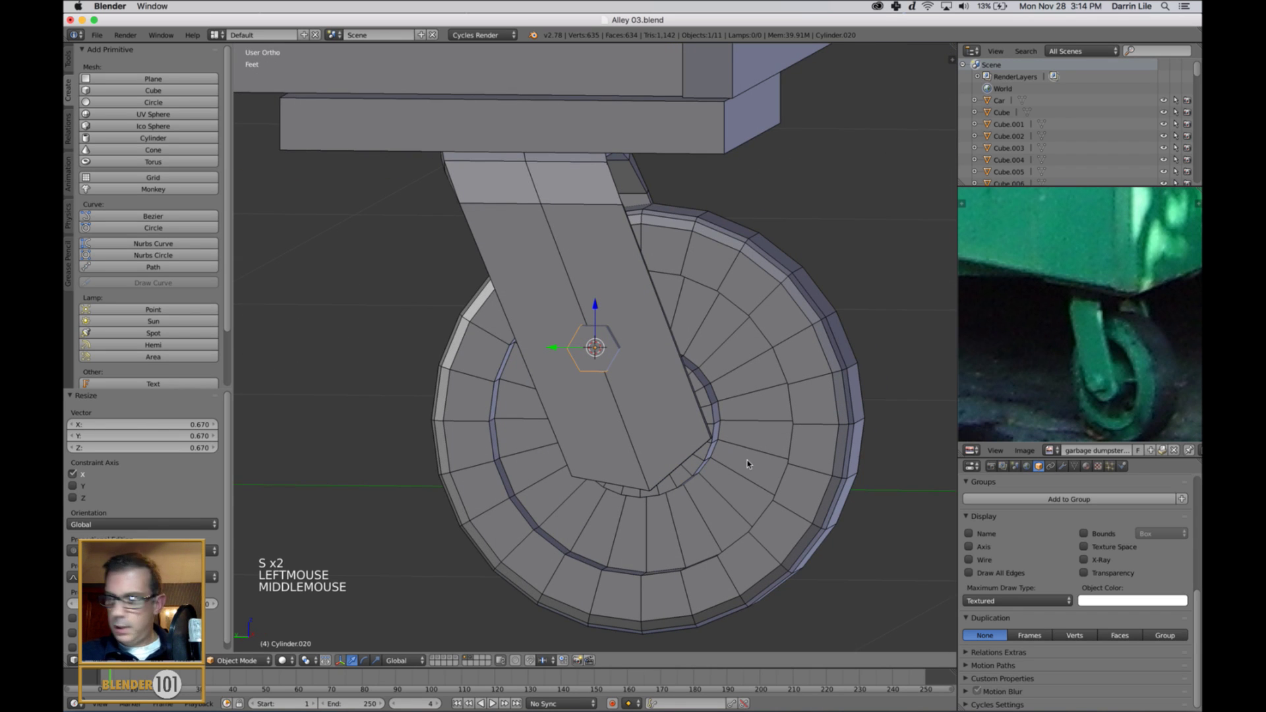
In left orthographic wireframe view, move the bolt to the wheel's centre and rotate it slightly, then restore solid shading with nothing selected
key(ctrl+KP_3)
key(KP_5)
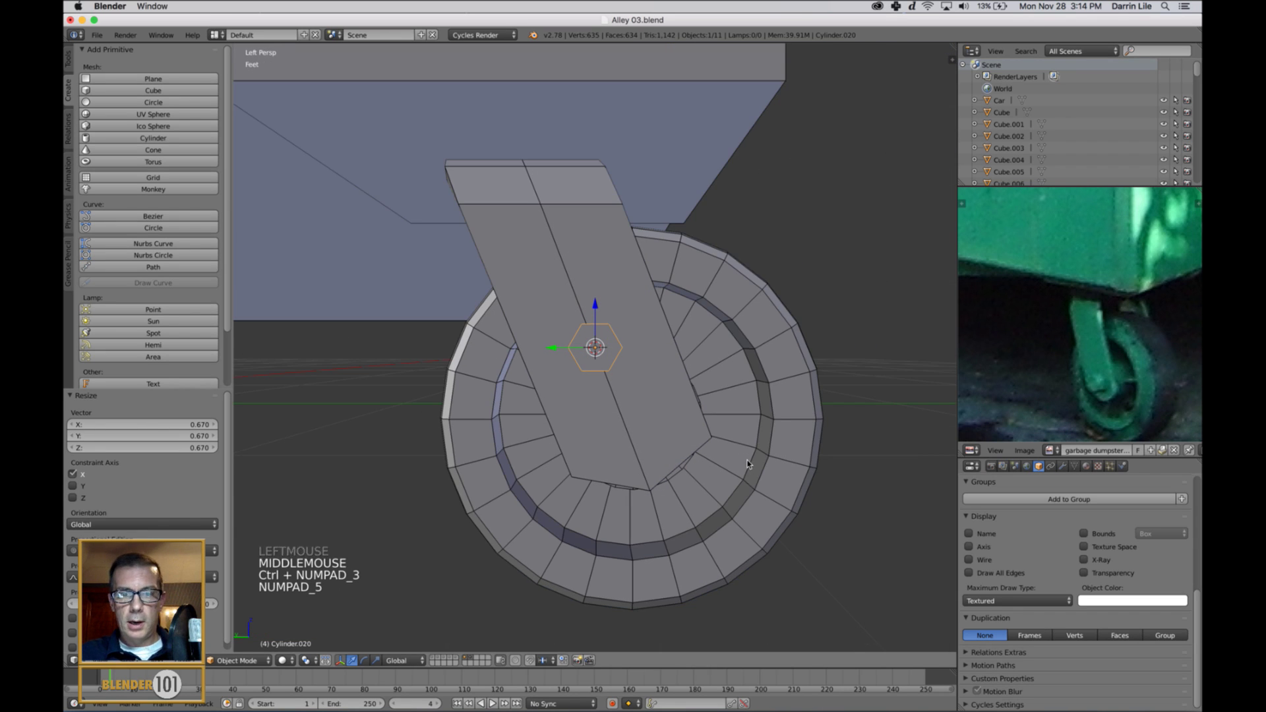
key(KP_5)
key(z)
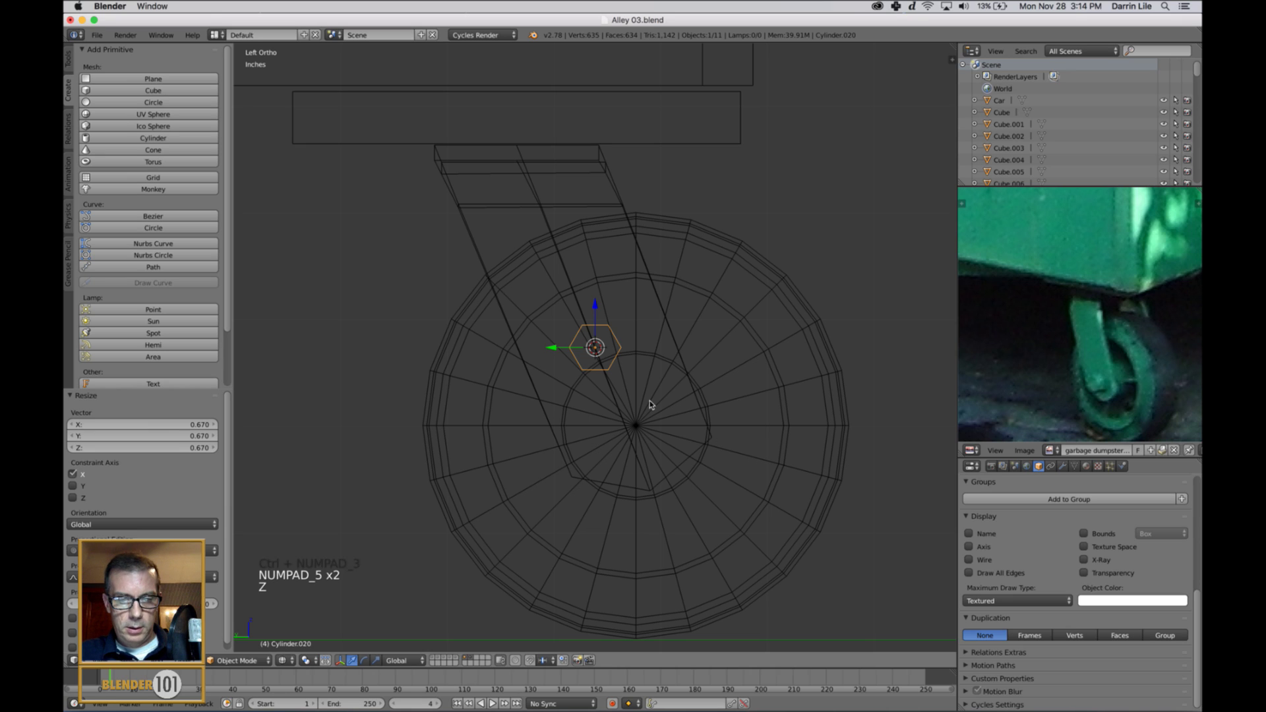
key(g)
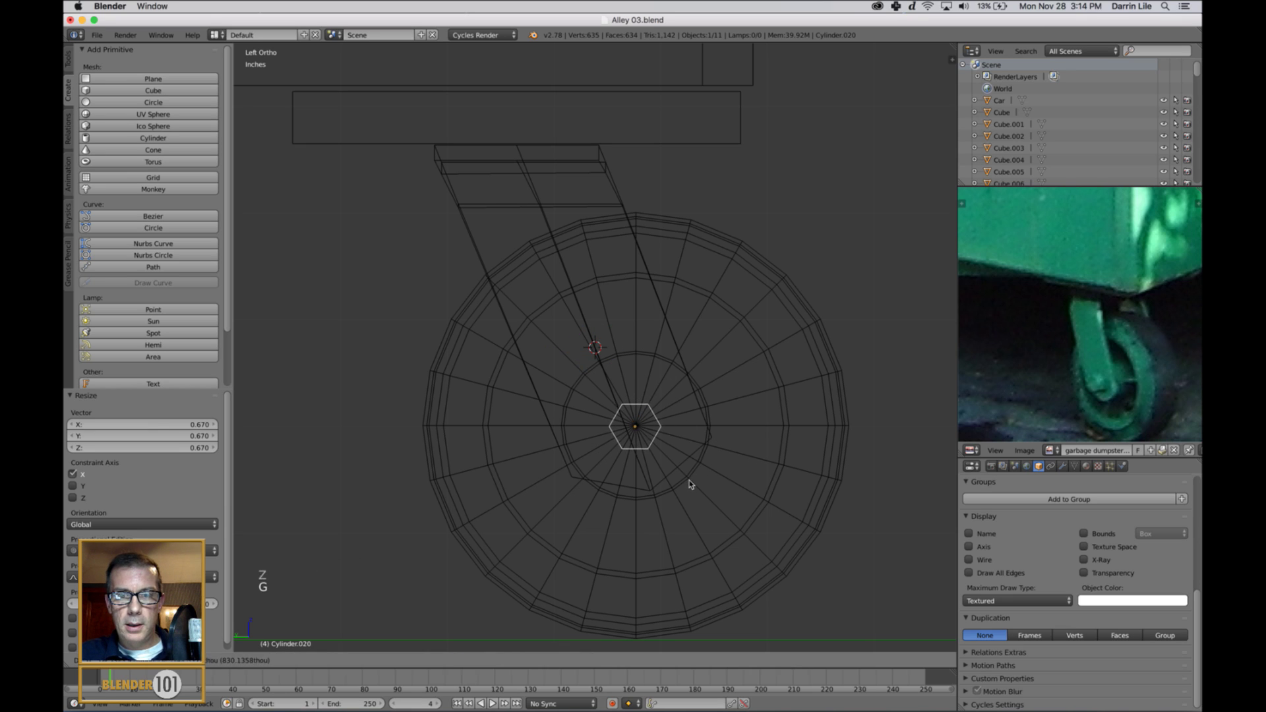
click(691, 482)
key(r)
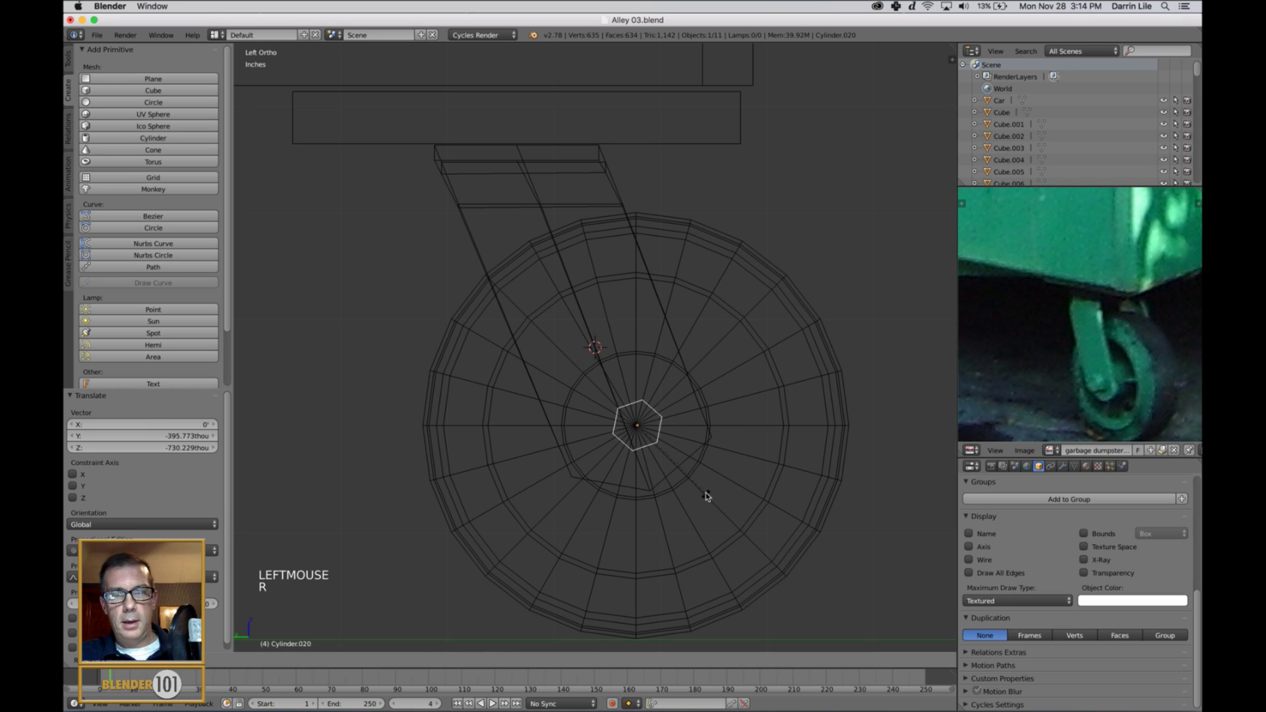
click(722, 486)
key(a)
key(z)
scroll(723, 489, down, 4)
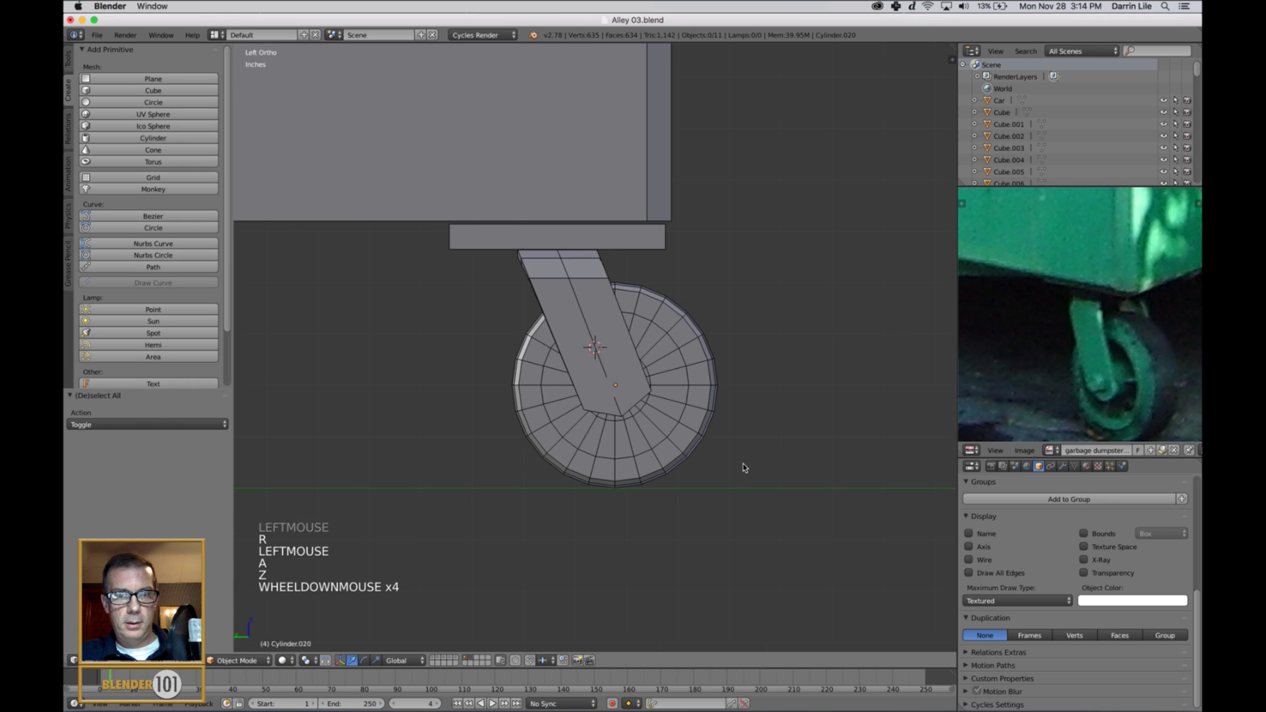
Duplicate the hexagonal bolt in place at the wheel's centre
middle_drag(743, 466, 716, 473)
right_click(605, 391)
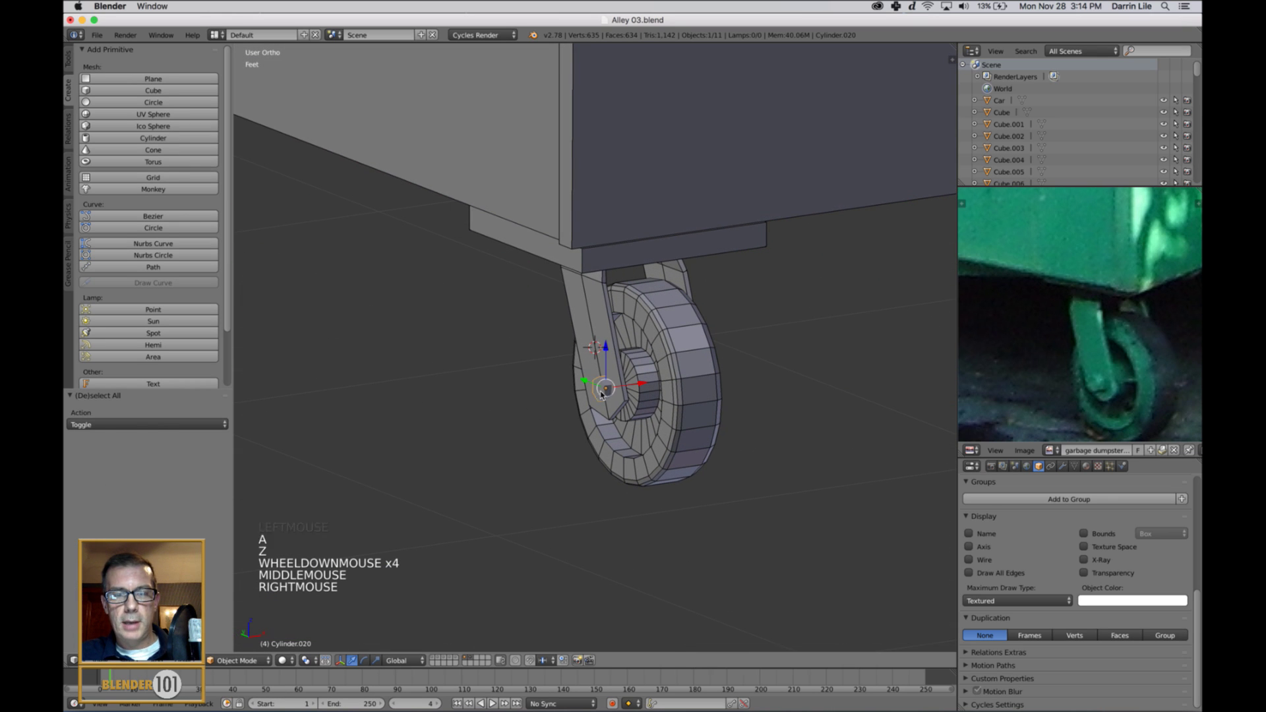
scroll(637, 404, up, 4)
middle_drag(722, 429, 683, 433)
shift+middle_drag(805, 456, 733, 427)
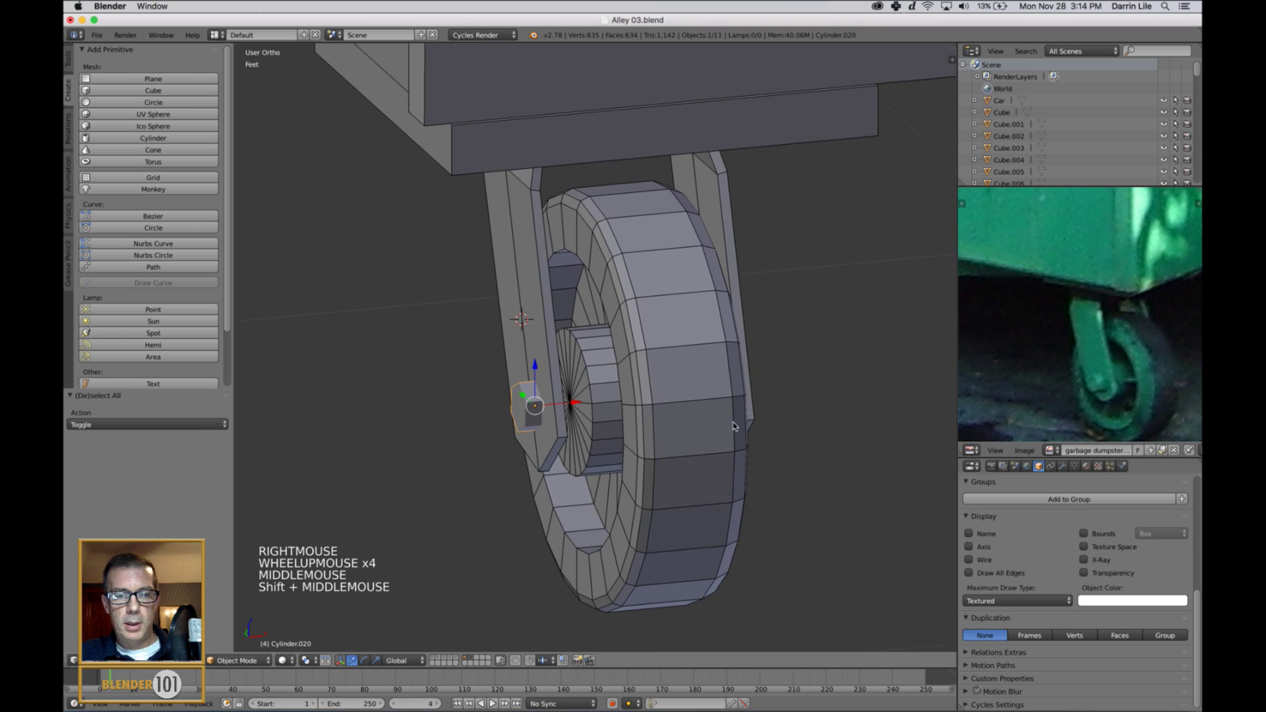
key(shift+d)
key(shift+d)
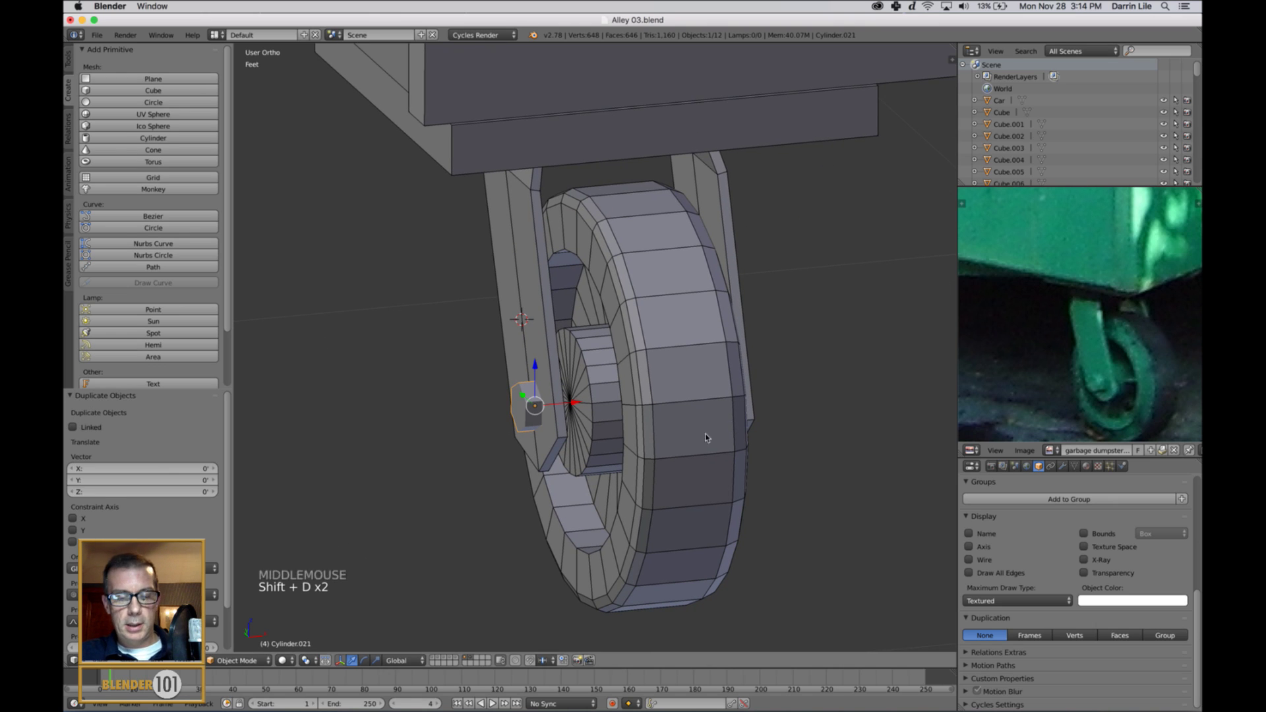
Mirror the duplicated bolt across the global X axis and move it 1.869" along X onto the opposite fork arm
click(188, 660)
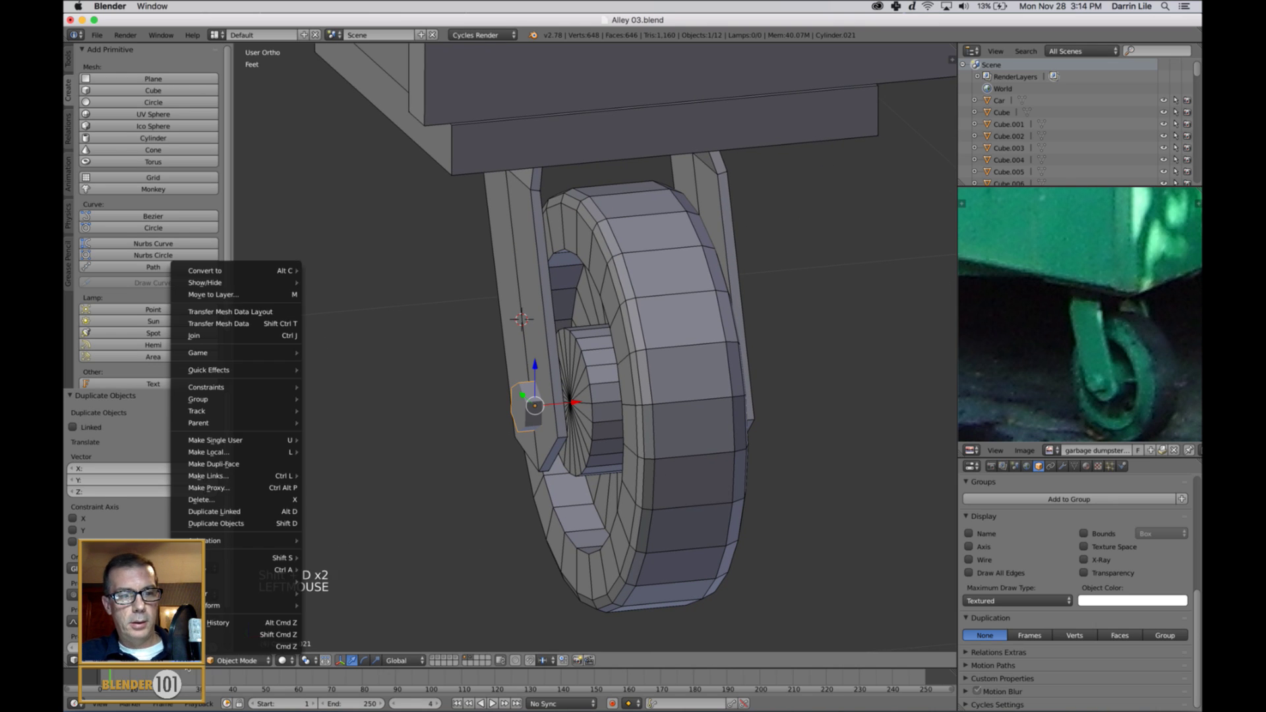
mouse_move(238, 594)
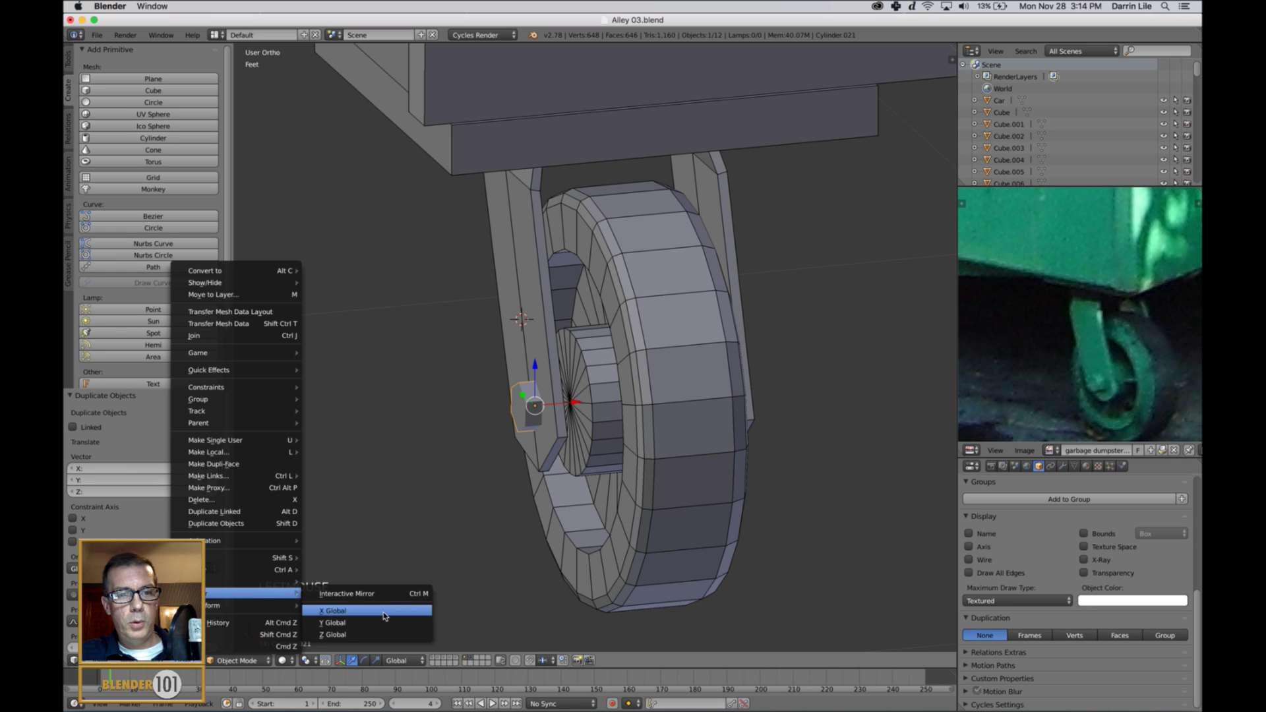
click(396, 595)
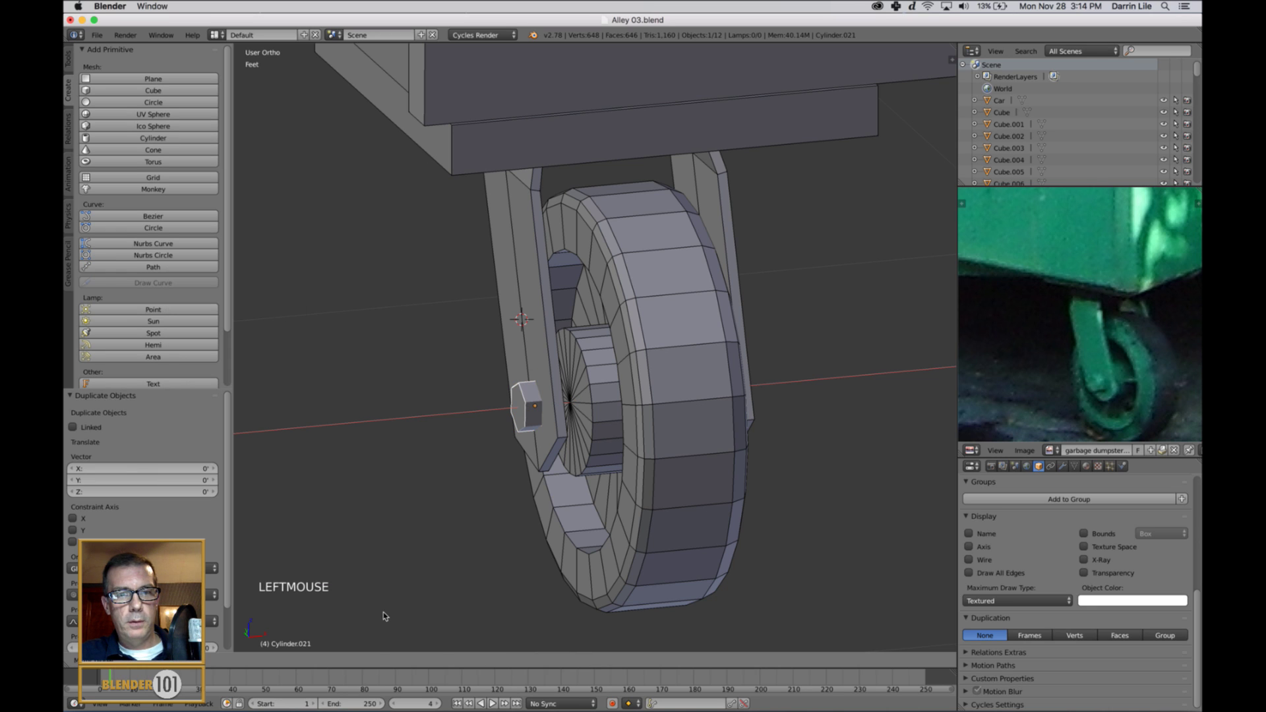
click(588, 479)
middle_drag(738, 418, 710, 427)
drag(570, 396, 764, 428)
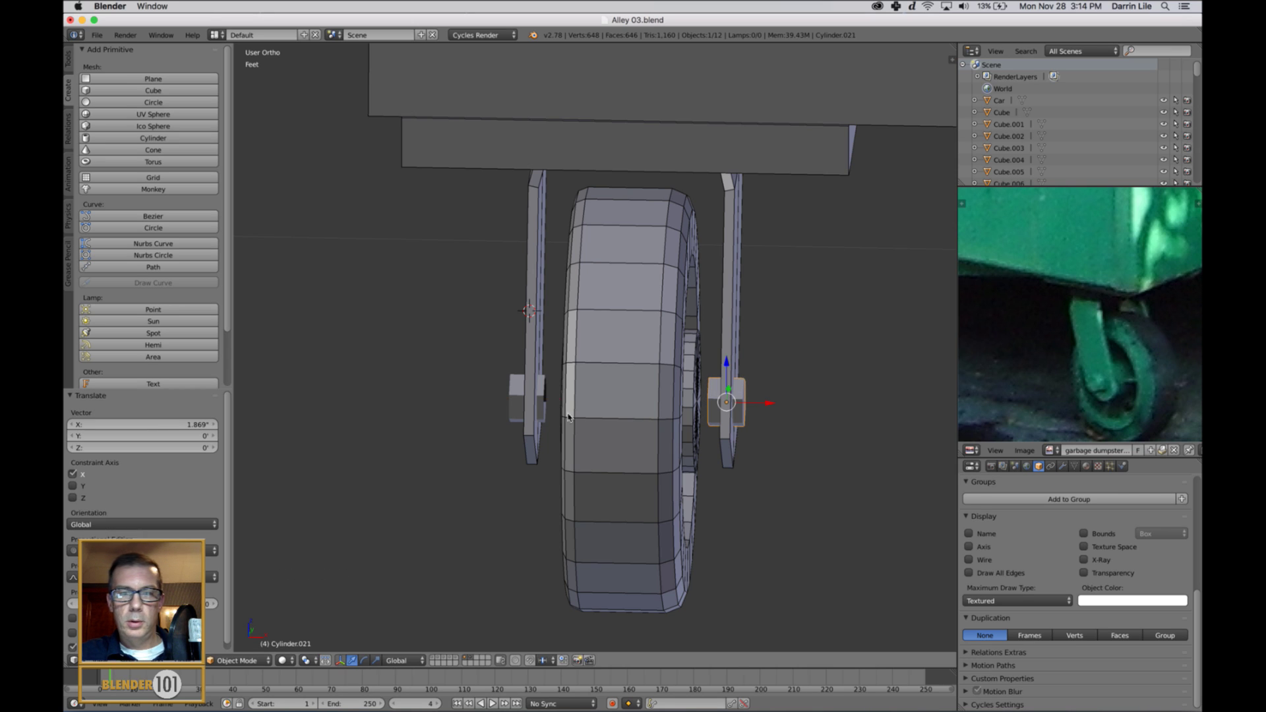
Move the original bolt slightly inward along X into its fork arm and deselect it
right_click(512, 410)
click(561, 403)
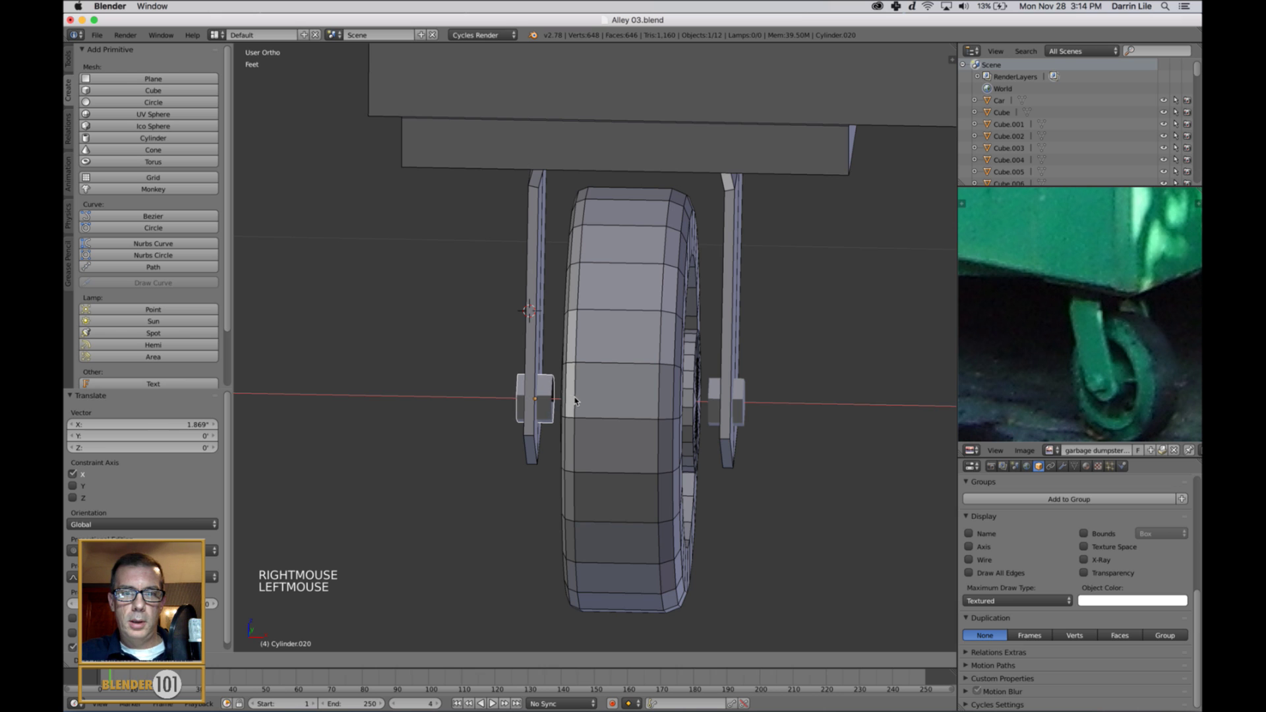
scroll(620, 435, down, 4)
key(a)
In Edit Mode, extend the original bolt's open inner edge loop along X to the wheel hub, and return to Object Mode
key(Tab)
scroll(646, 473, down, 5)
middle_drag(647, 472, 681, 459)
scroll(667, 469, up, 10)
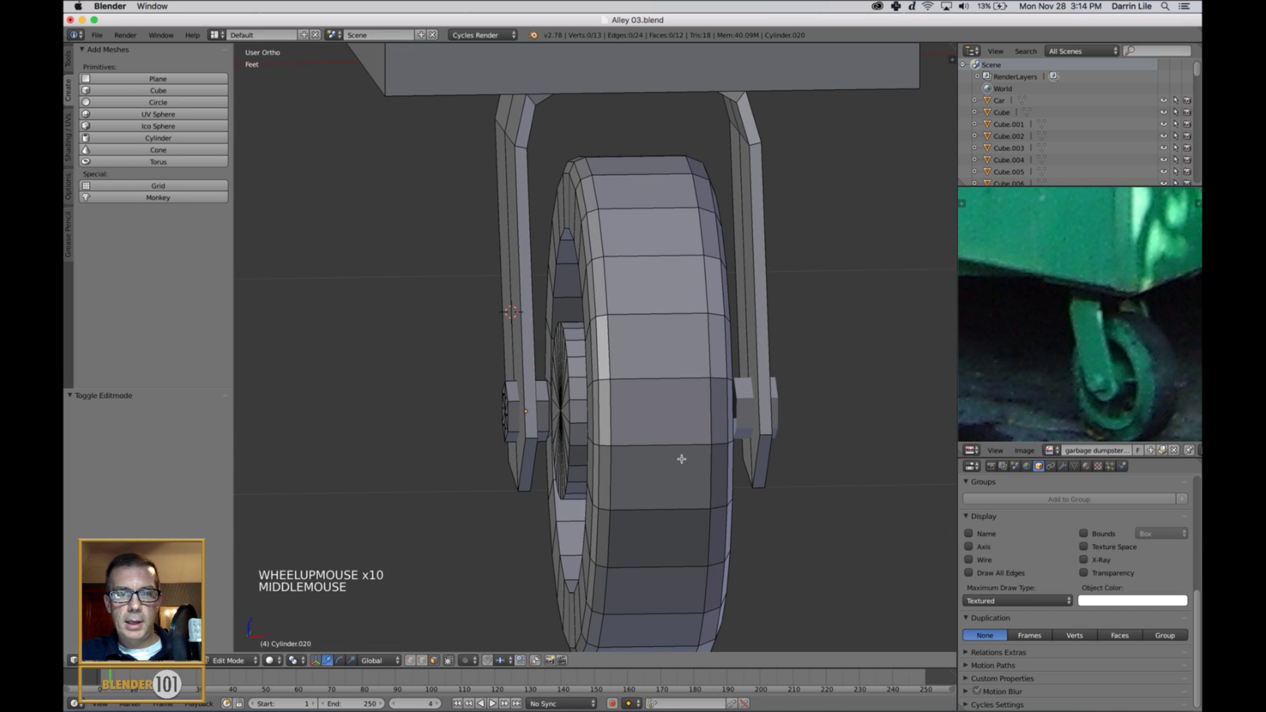
alt+right_click(549, 417)
middle_drag(578, 429, 570, 438)
drag(588, 414, 615, 422)
key(Tab)
Extend the mirrored bolt's inner edge loop about -156.4 thou along X into the wheel hub, and return to Object Mode with nothing selected
right_click(747, 421)
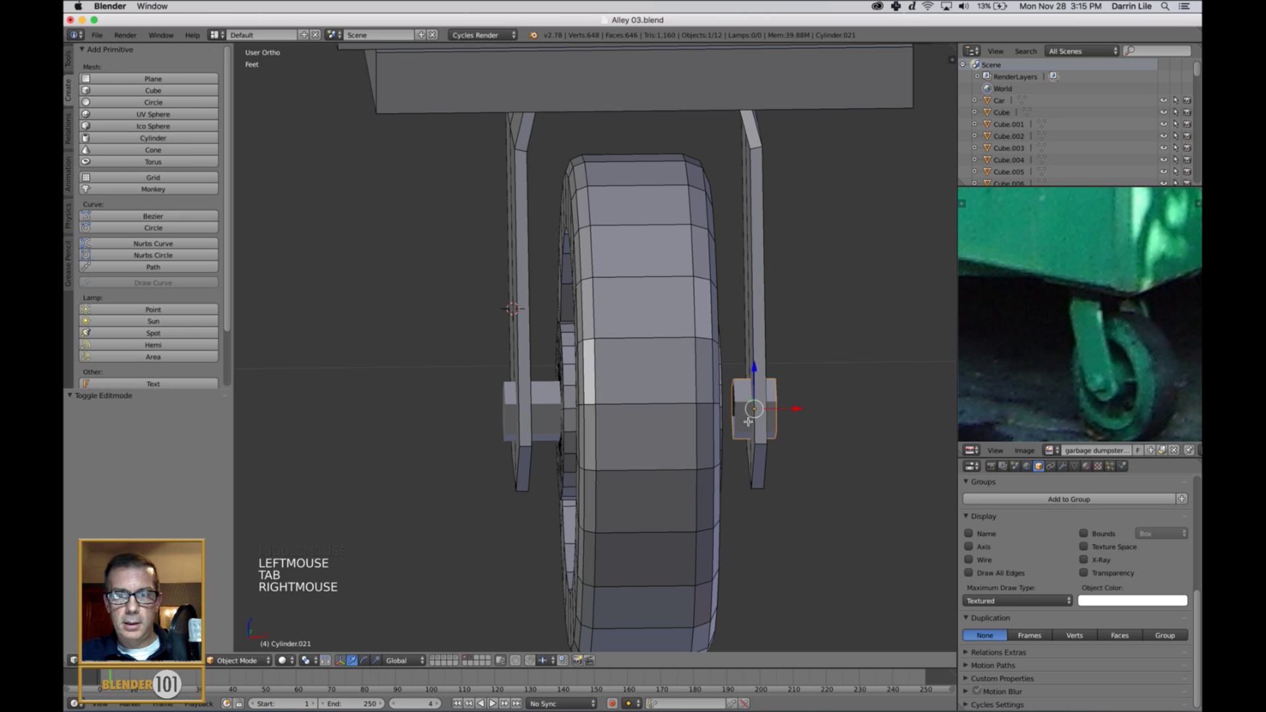
key(Tab)
alt+right_click(734, 413)
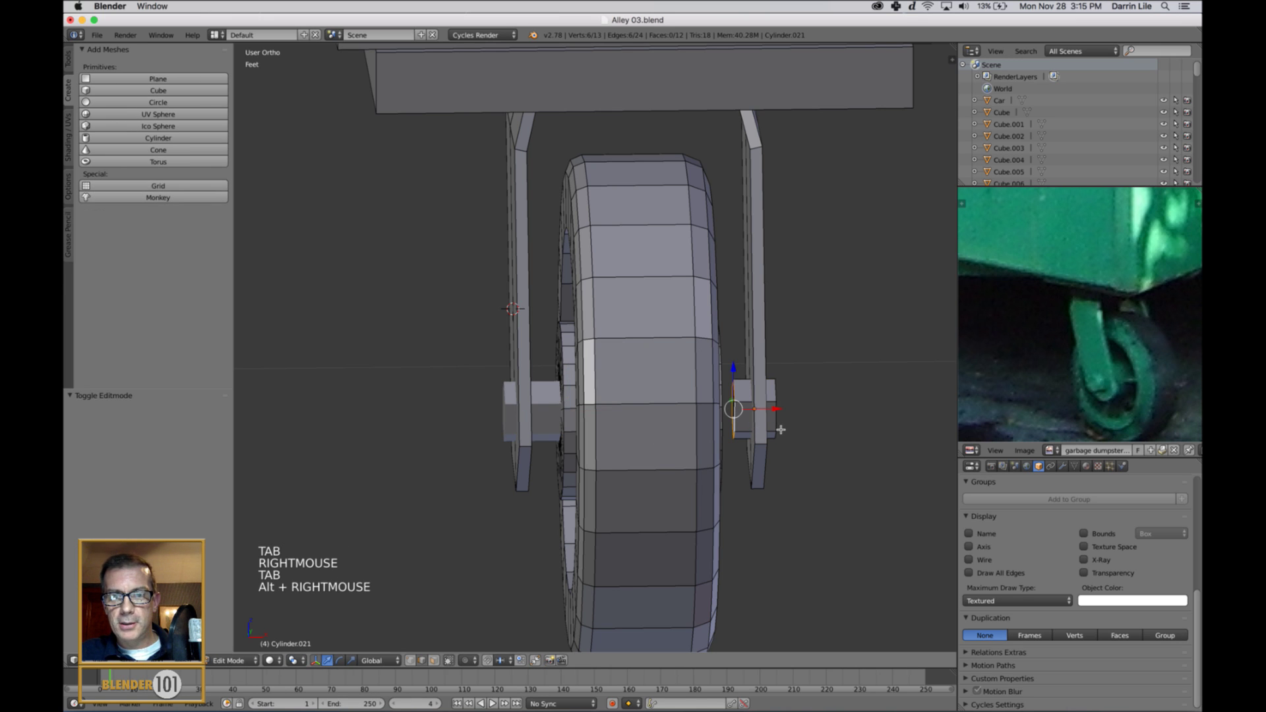
middle_drag(781, 430, 767, 434)
click(767, 424)
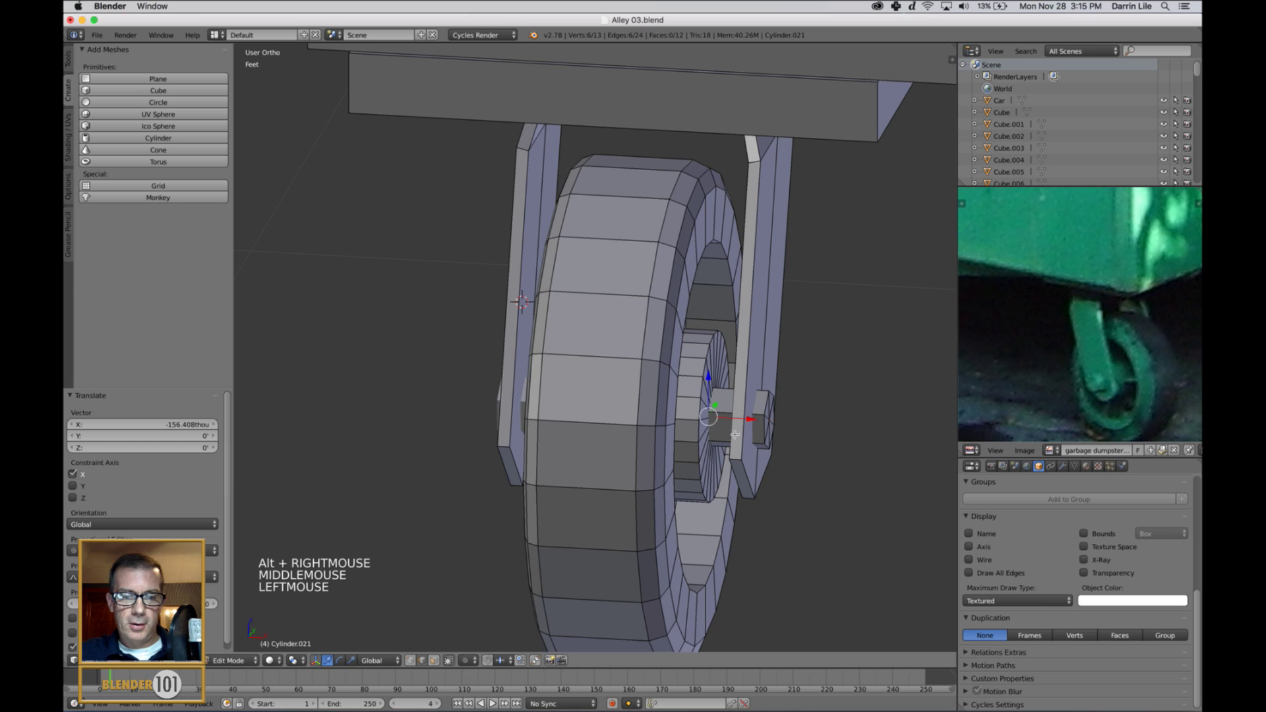
scroll(631, 452, down, 3)
key(a)
key(Tab)
scroll(631, 452, down, 5)
key(a)
scroll(626, 453, down, 1)
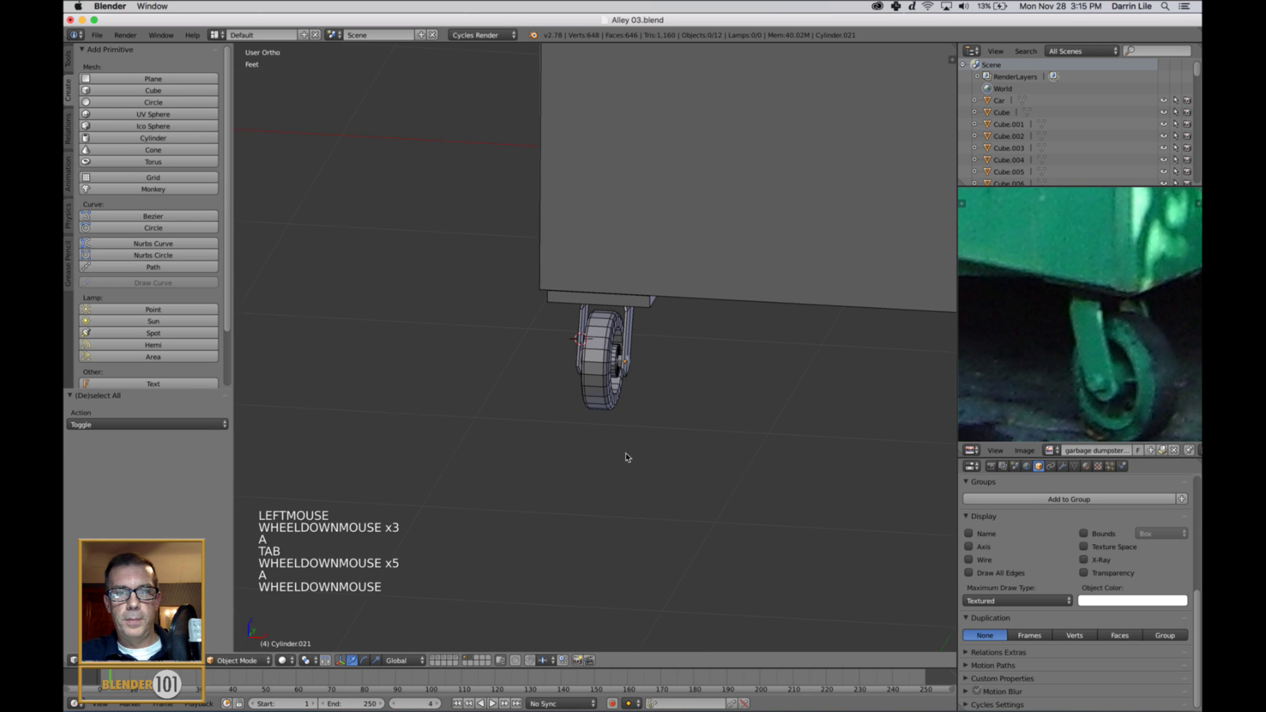
Switch to perspective view and enable the Wire and Draw All Edges display options on all objects at once
middle_drag(626, 453, 667, 466)
scroll(660, 451, down, 3)
scroll(659, 361, down, 2)
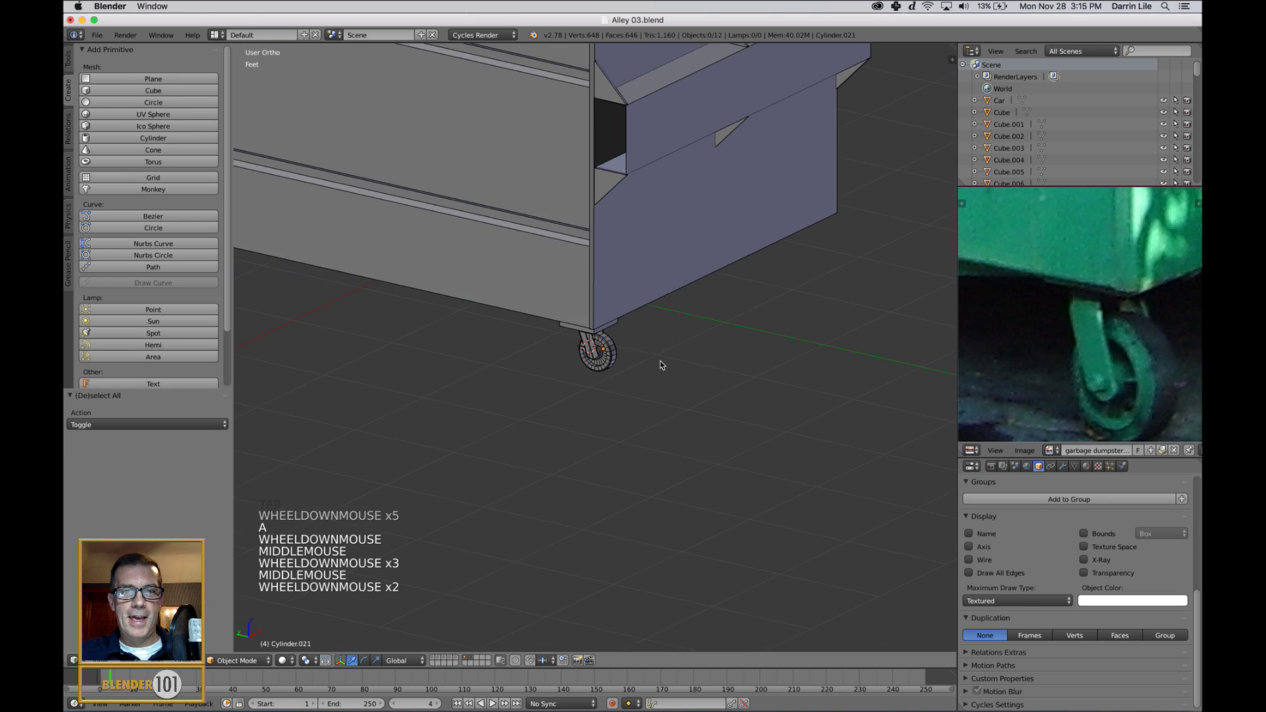
shift+middle_drag(659, 361, 667, 530)
scroll(667, 531, down, 4)
key(KP_5)
key(a)
key(a)
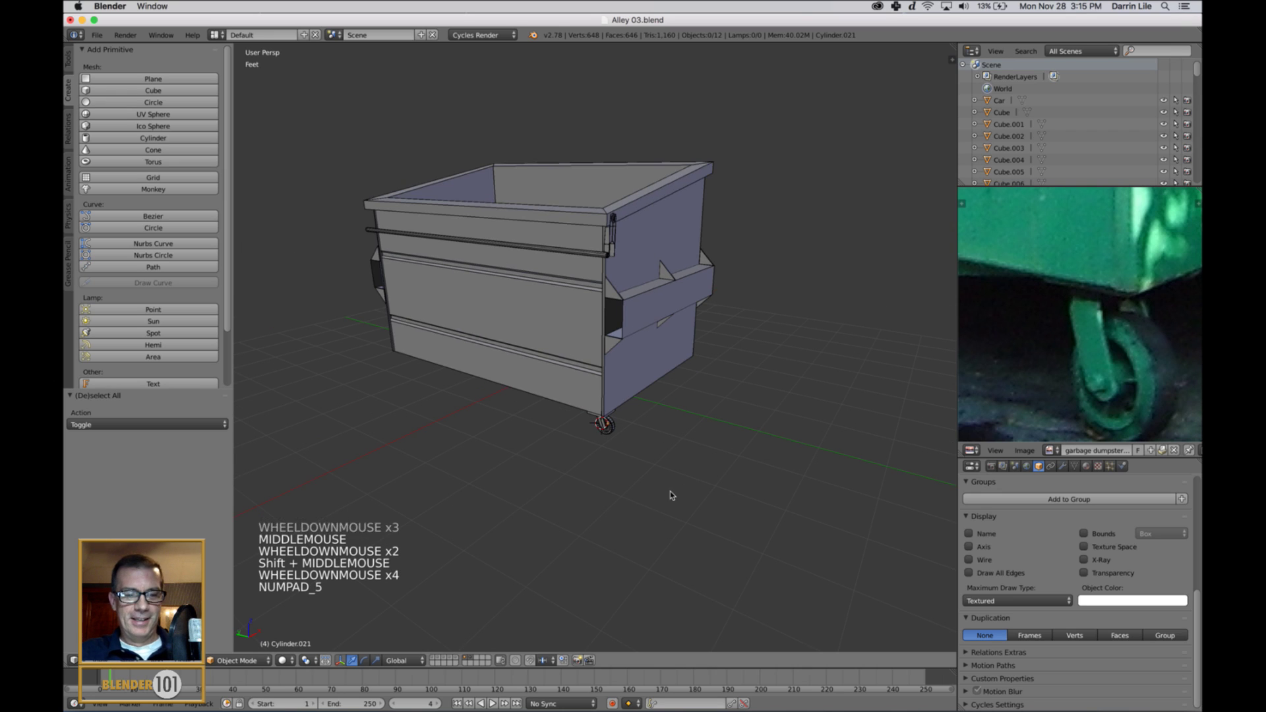
alt+click(985, 559)
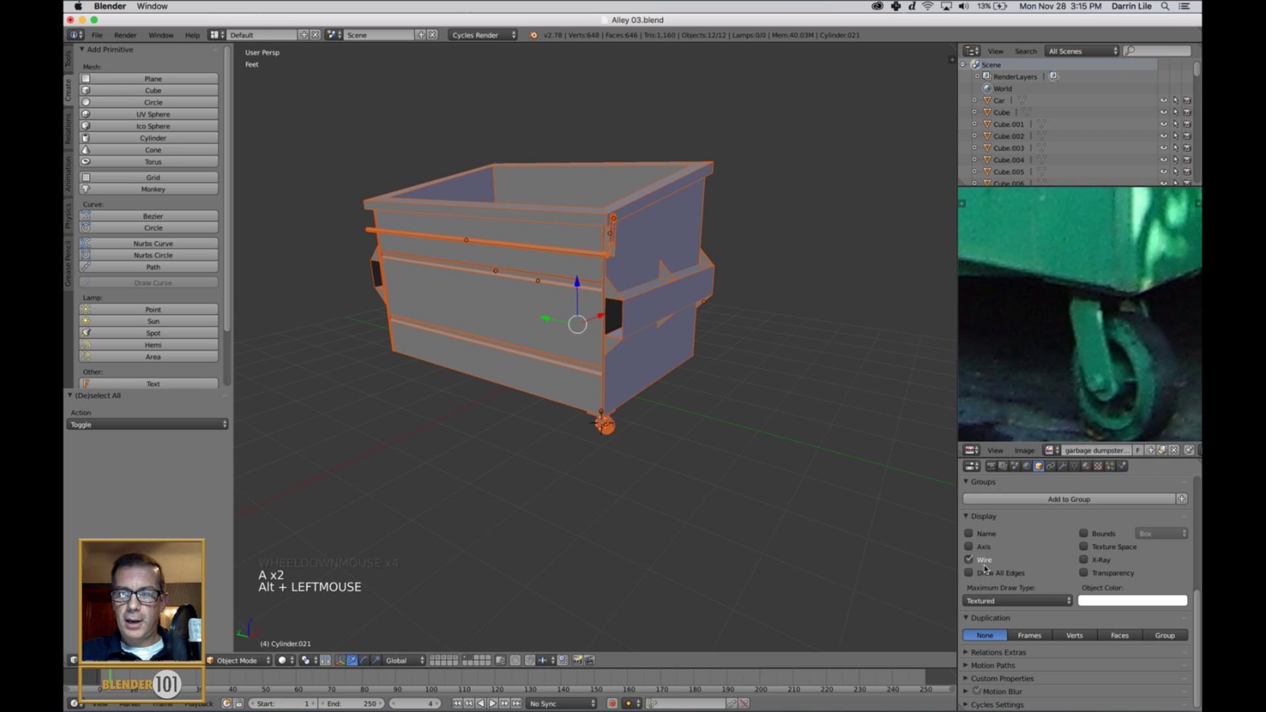
alt+click(985, 573)
key(a)
Reset the 3D cursor to the world origin and frame the whole scene
scroll(710, 459, down, 2)
shift+middle_drag(711, 459, 698, 475)
scroll(706, 475, up, 2)
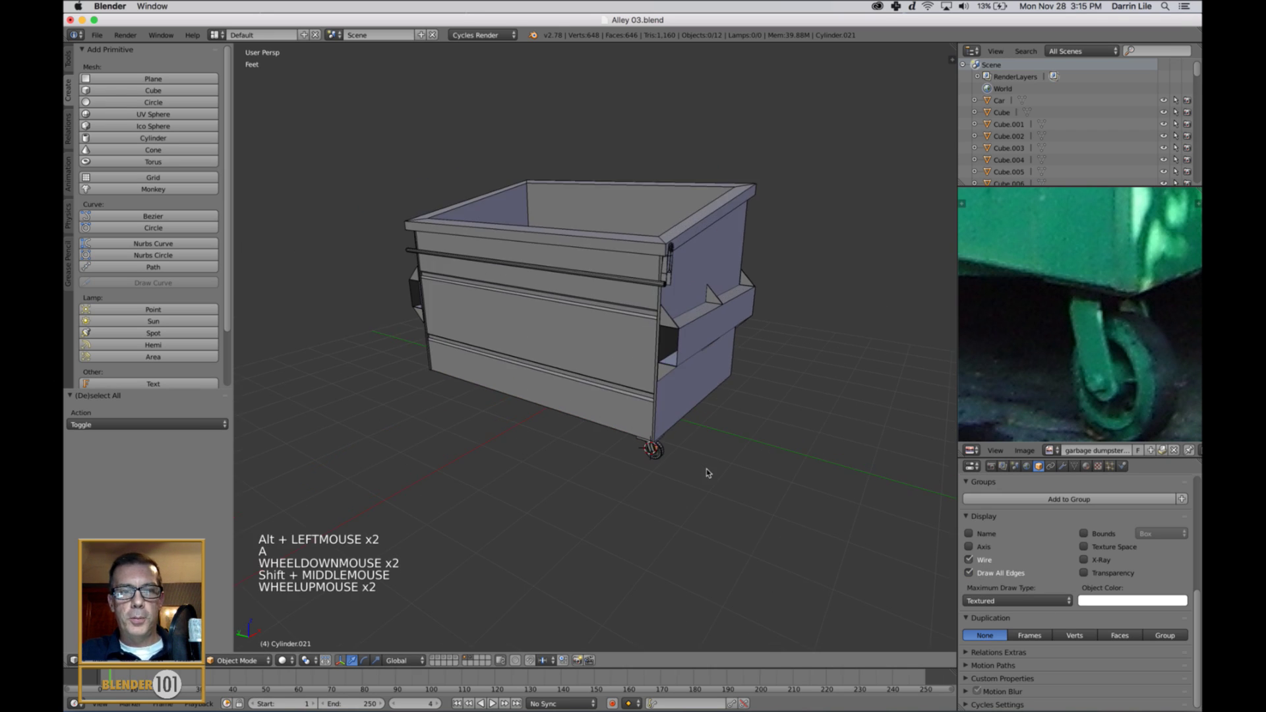
key(shift+c)
Join the caster's mounting plate, fork, wheel and both bolts into a single object, and deselect it
scroll(725, 504, down, 4)
middle_drag(741, 519, 704, 378)
scroll(739, 508, up, 5)
scroll(821, 367, up, 3)
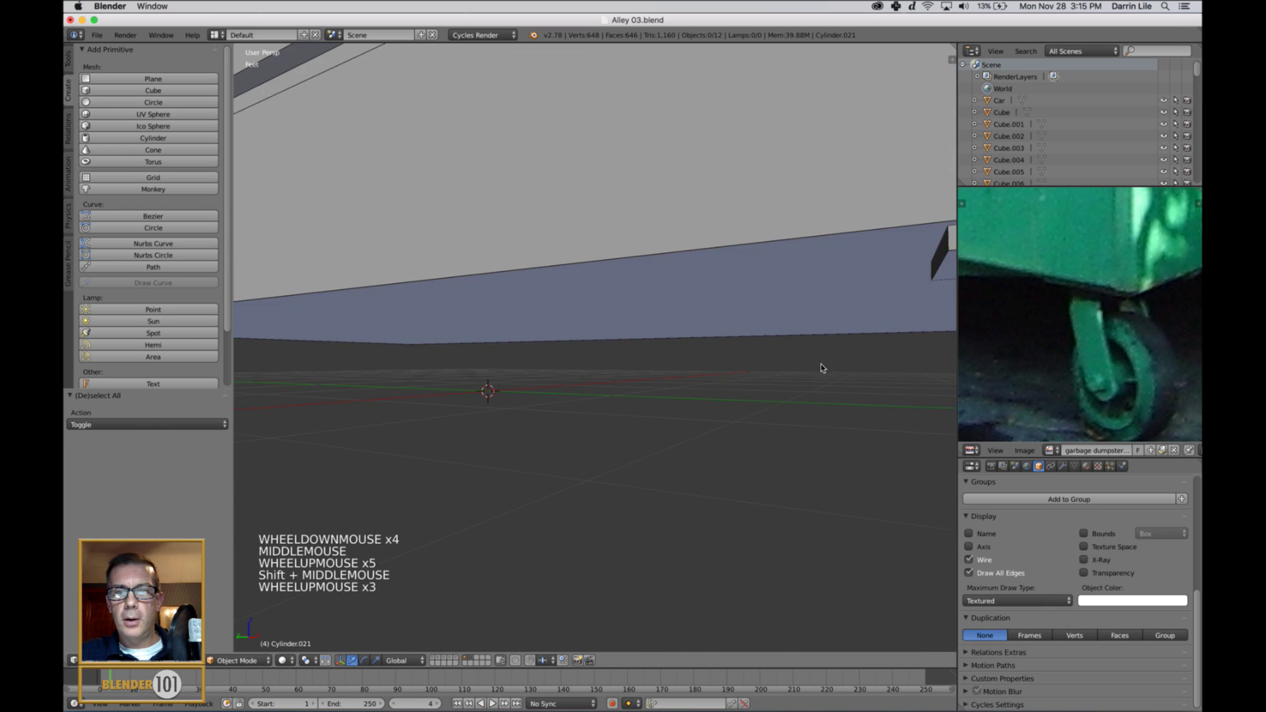
shift+middle_drag(821, 368, 737, 377)
right_click(715, 306)
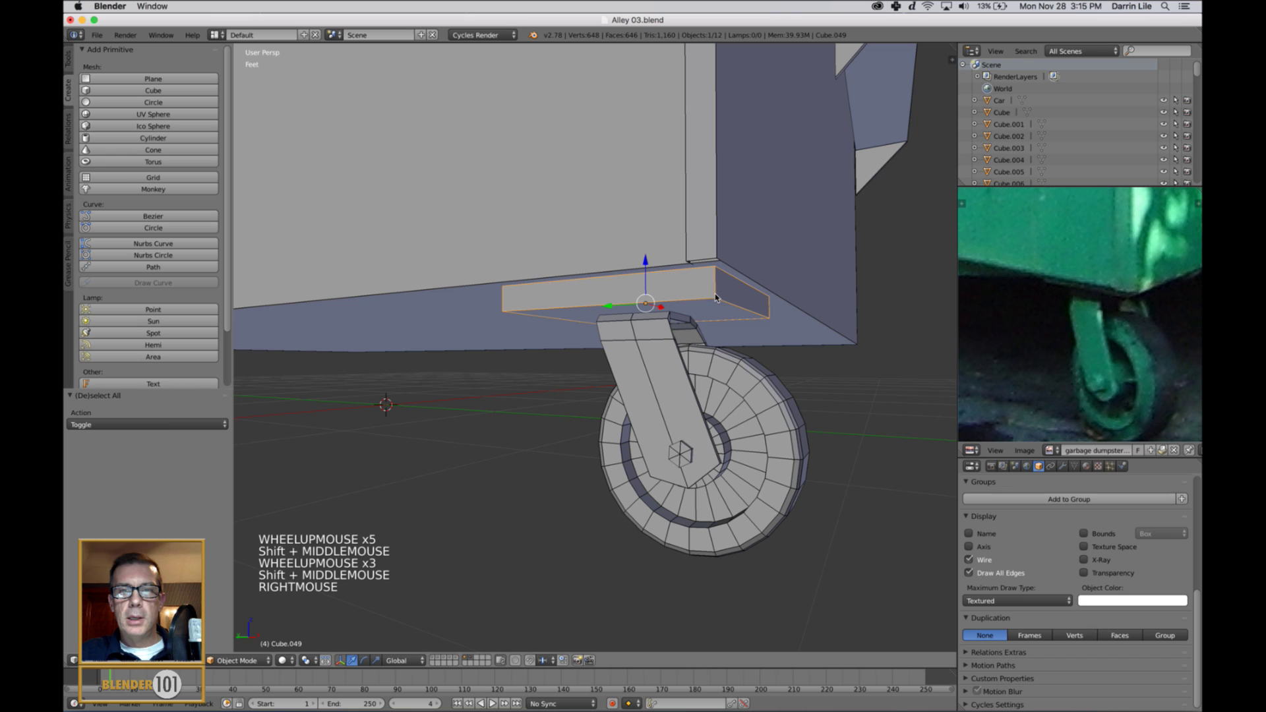
shift+right_click(679, 382)
shift+right_click(747, 398)
shift+right_click(682, 454)
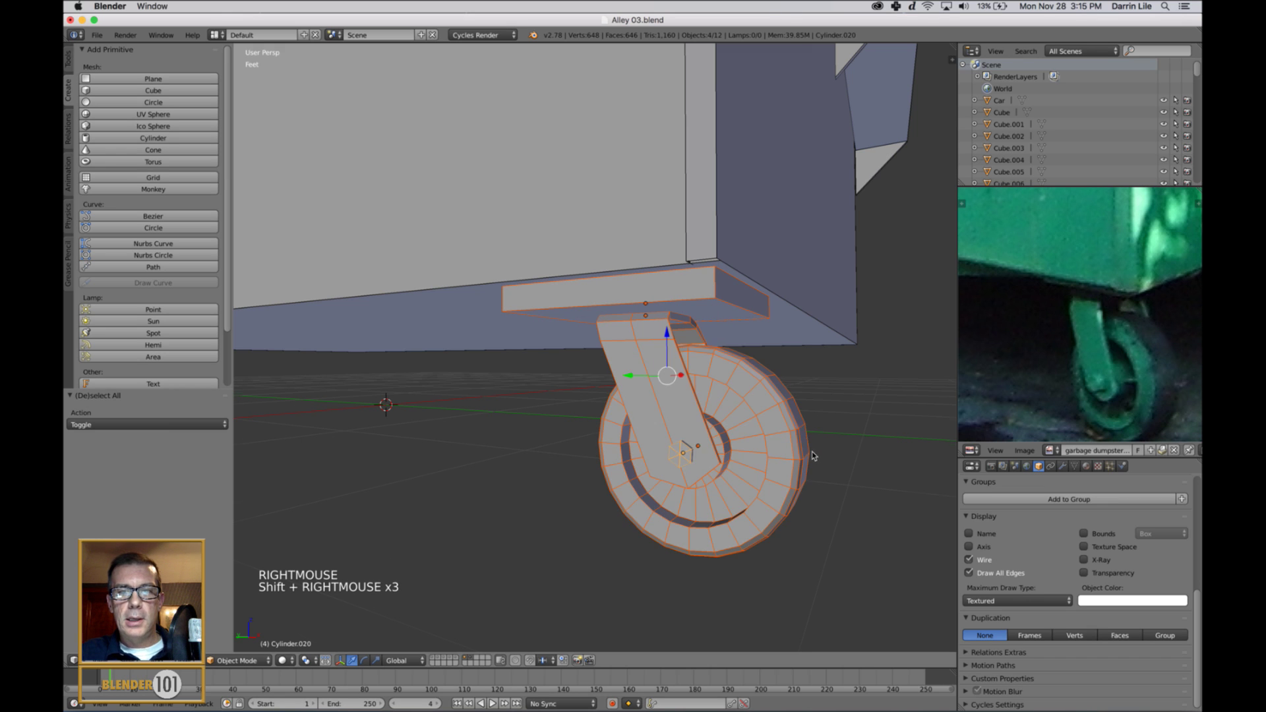
middle_drag(812, 453, 774, 455)
key(KP_Decimal)
scroll(809, 454, down, 4)
shift+right_click(630, 376)
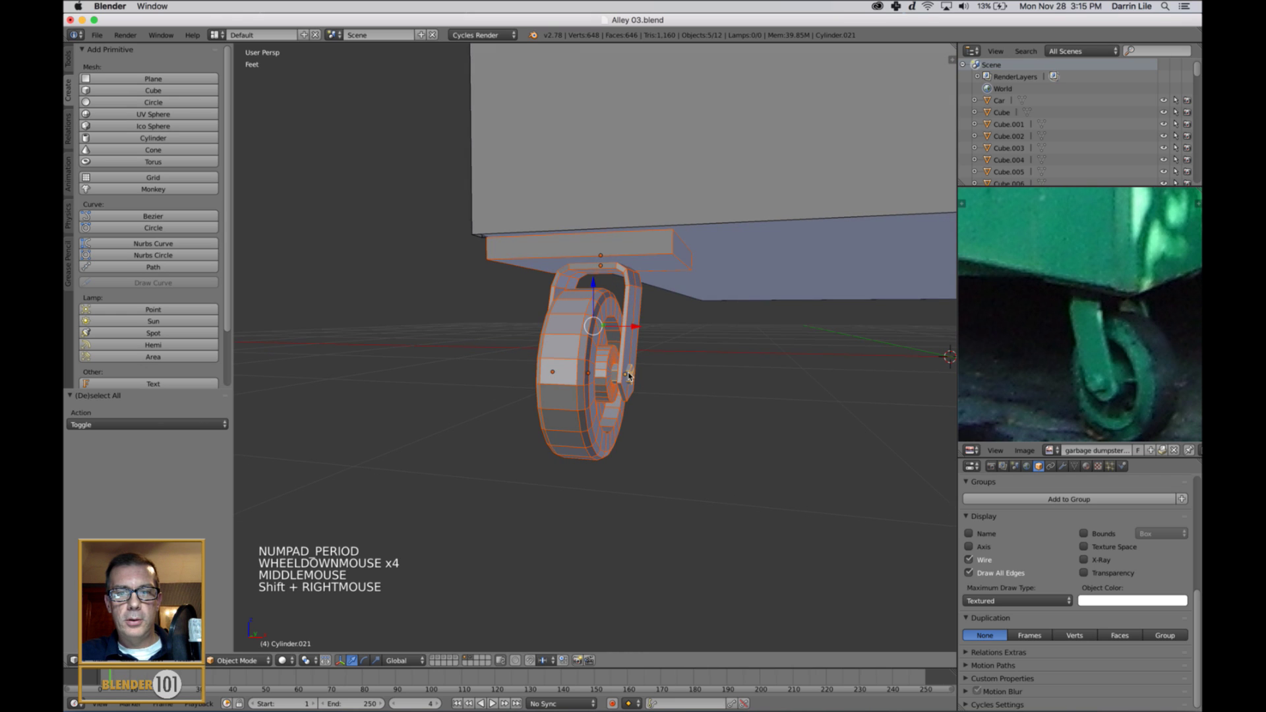
scroll(631, 379, down, 4)
middle_drag(631, 383, 705, 389)
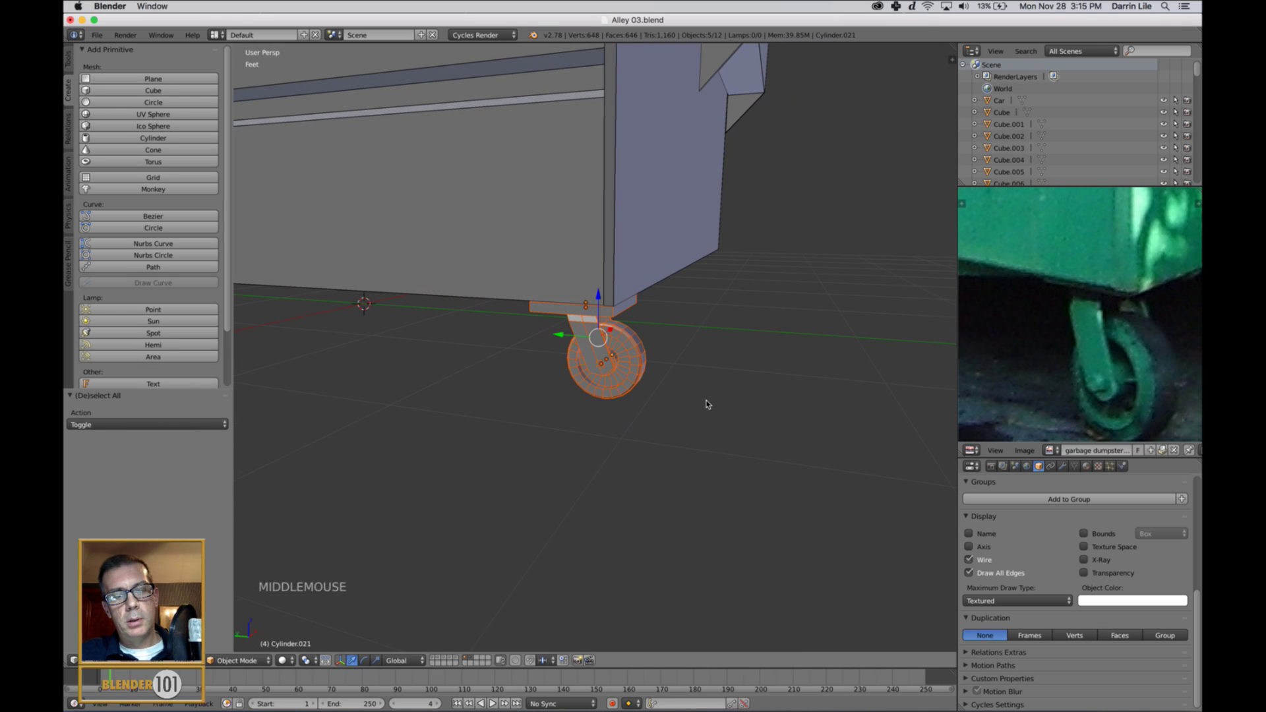
key(ctrl+j)
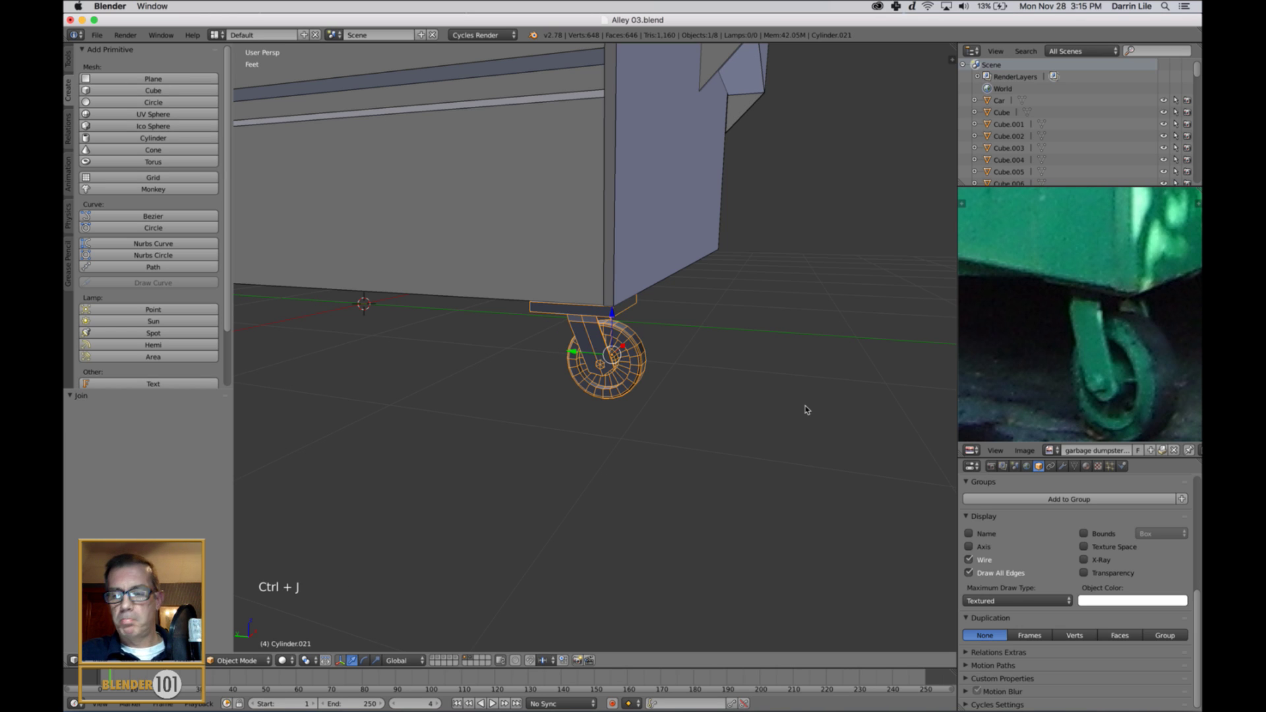
key(a)
Recalculate the normals of the whole caster mesh so they face outward, and return to Object Mode
scroll(822, 397, up, 3)
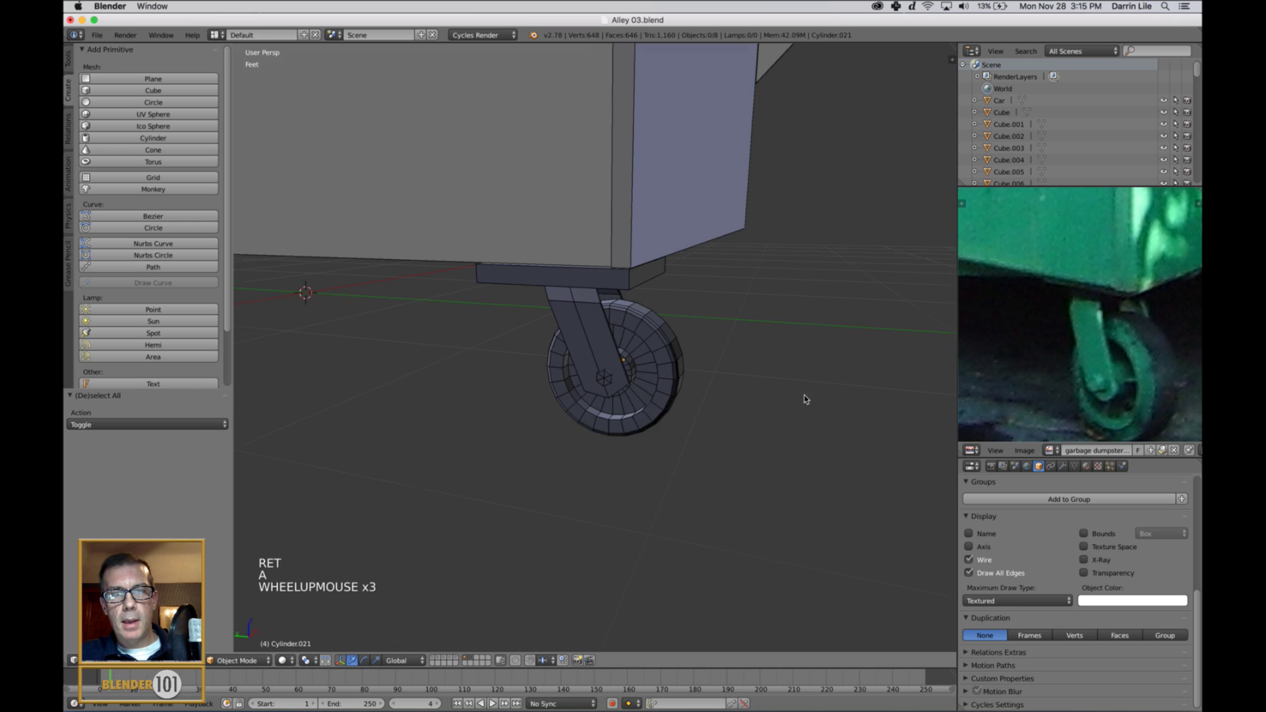
middle_drag(805, 395, 619, 411)
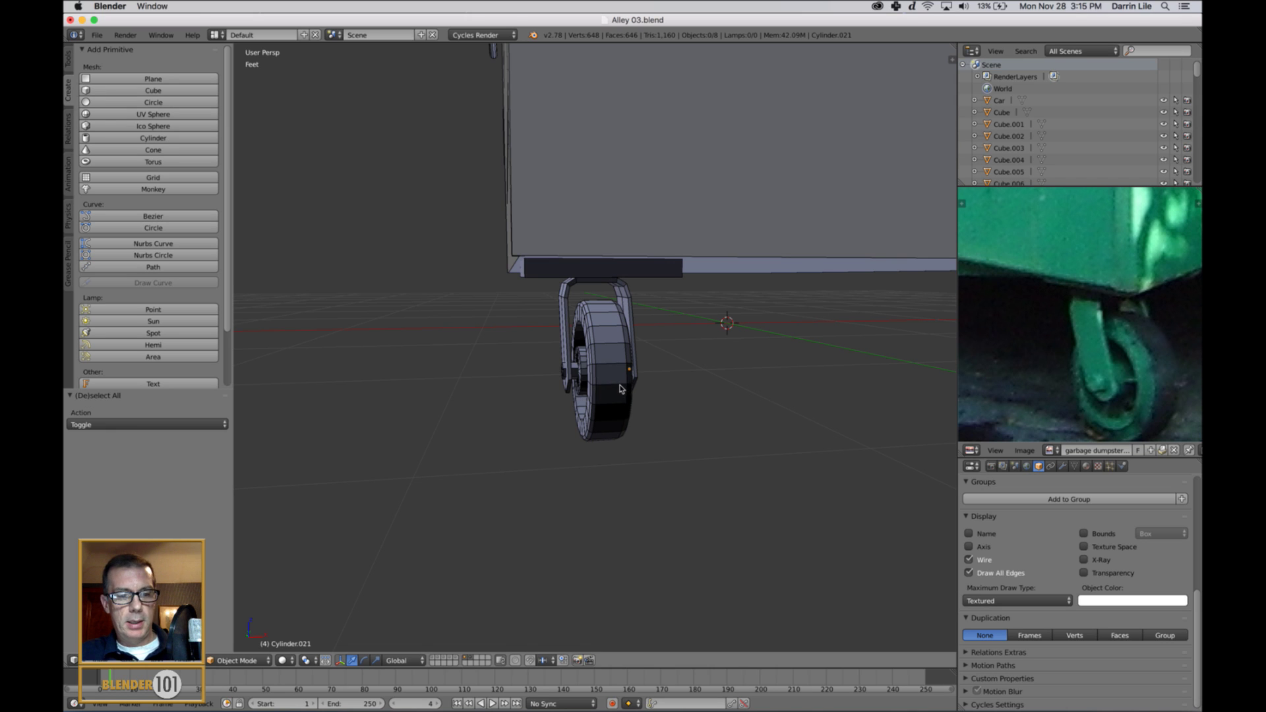
right_click(620, 389)
key(Tab)
key(a)
key(a)
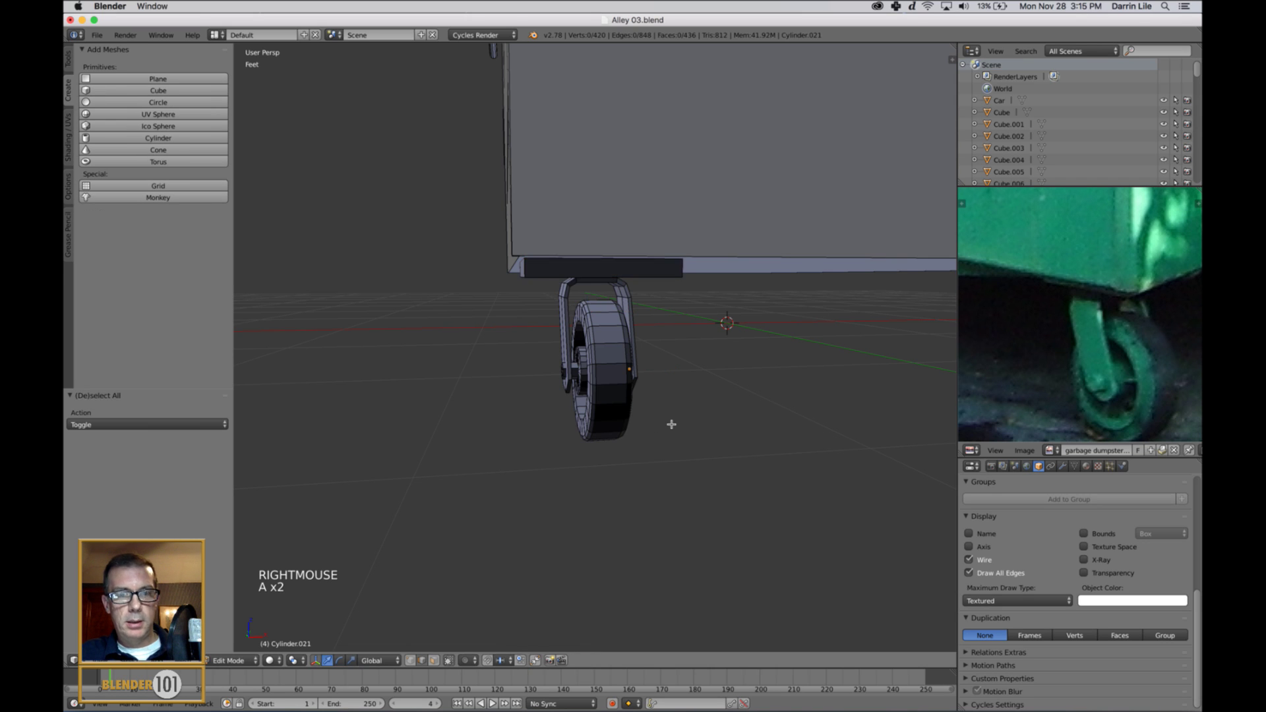
key(a)
middle_drag(650, 429, 673, 434)
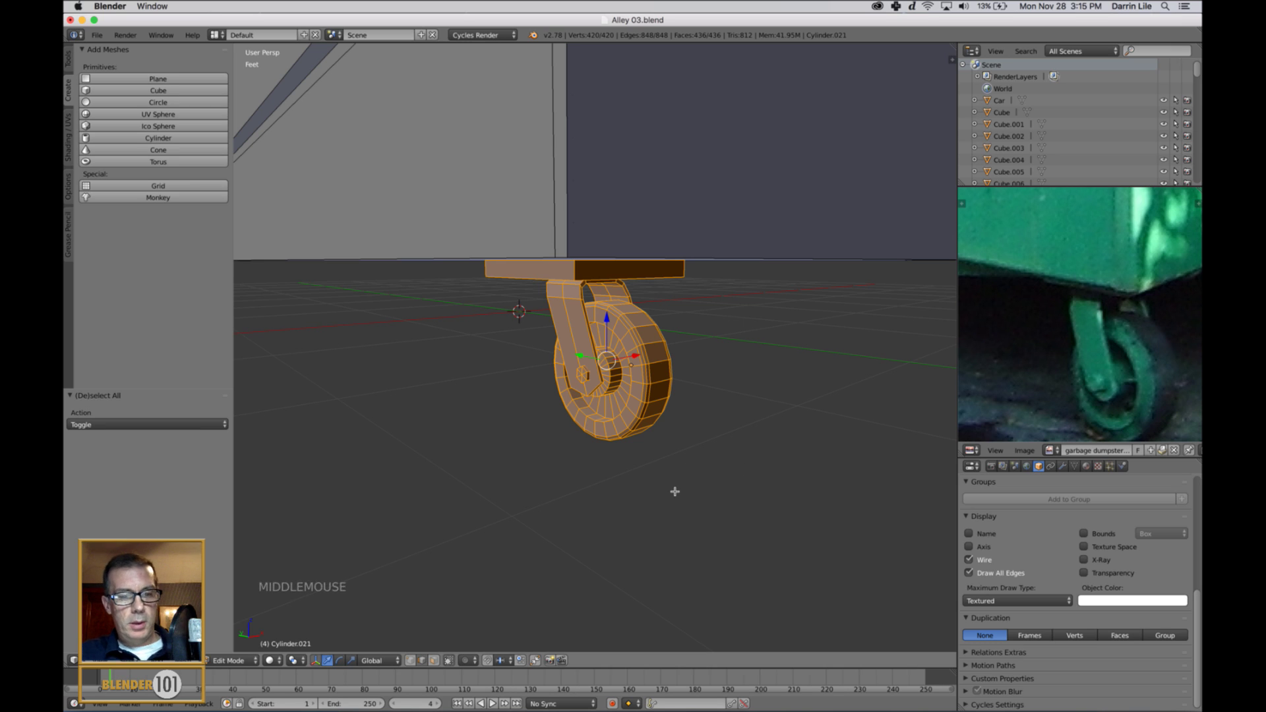
key(ctrl+n)
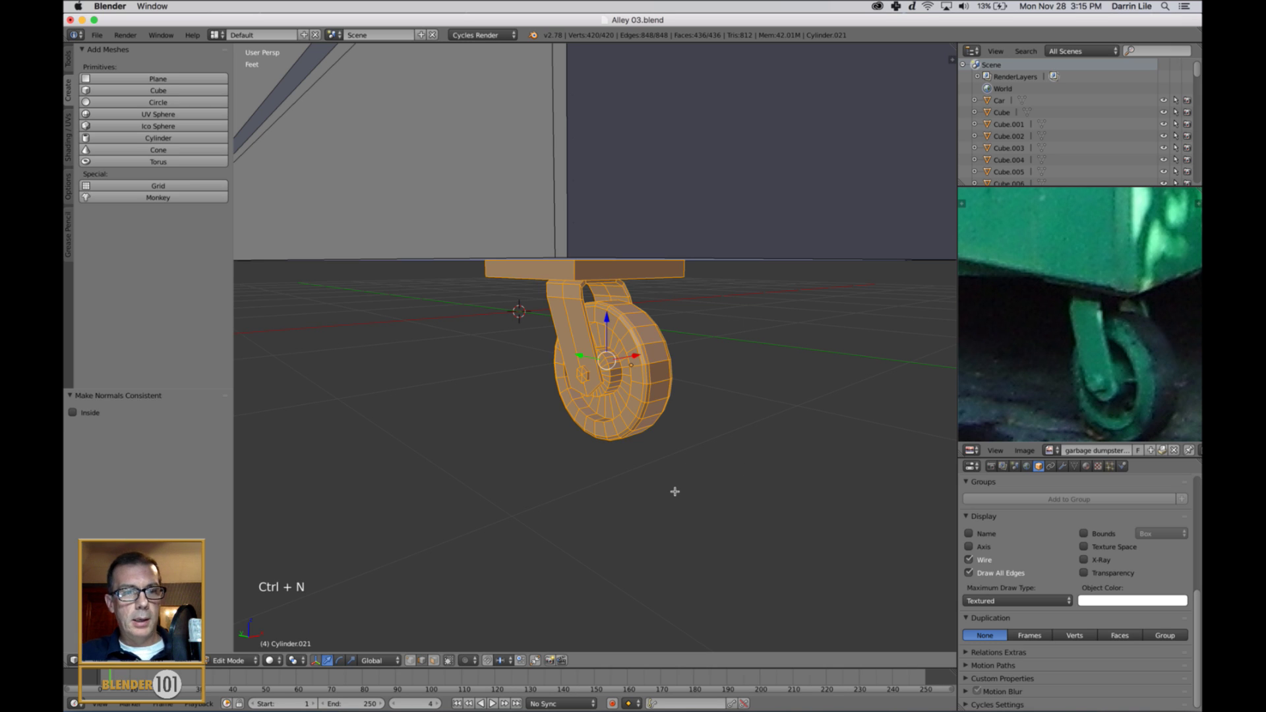
key(a)
key(Tab)
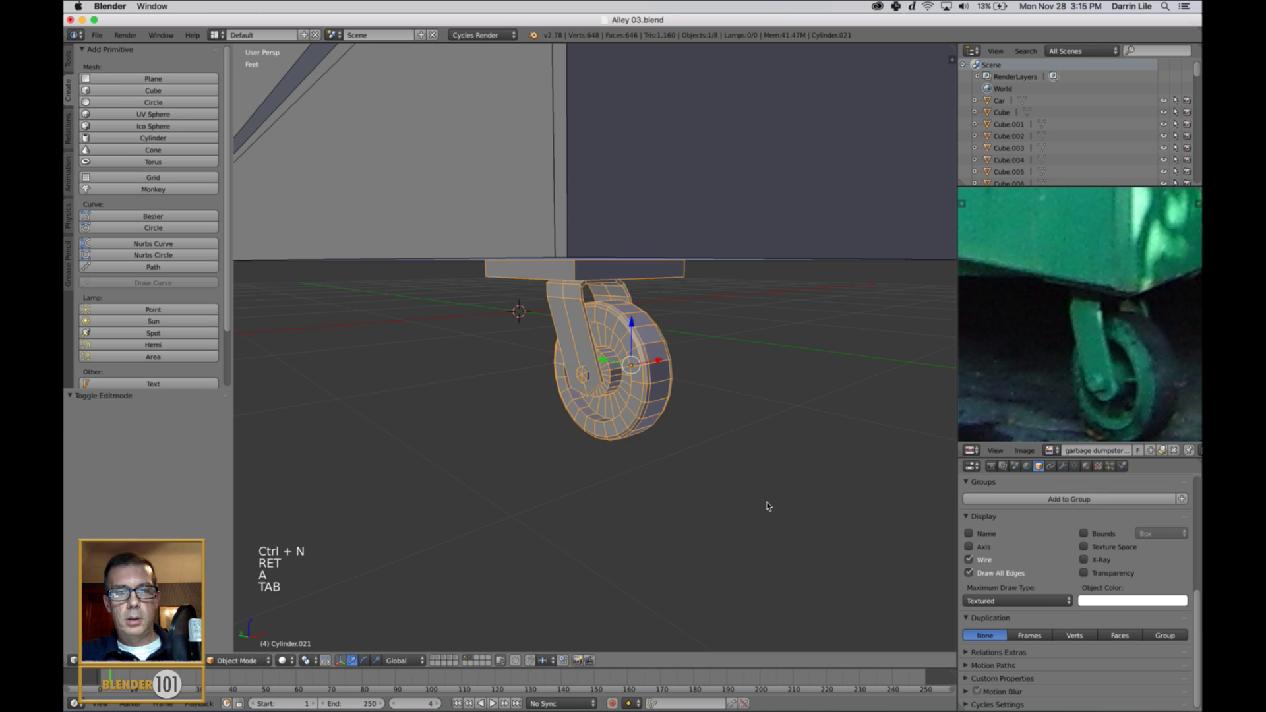
Isolate the caster and snap the 3D cursor to the centre of its mounting plate's top face
middle_drag(765, 506, 709, 433)
key(shift+h)
key(Tab)
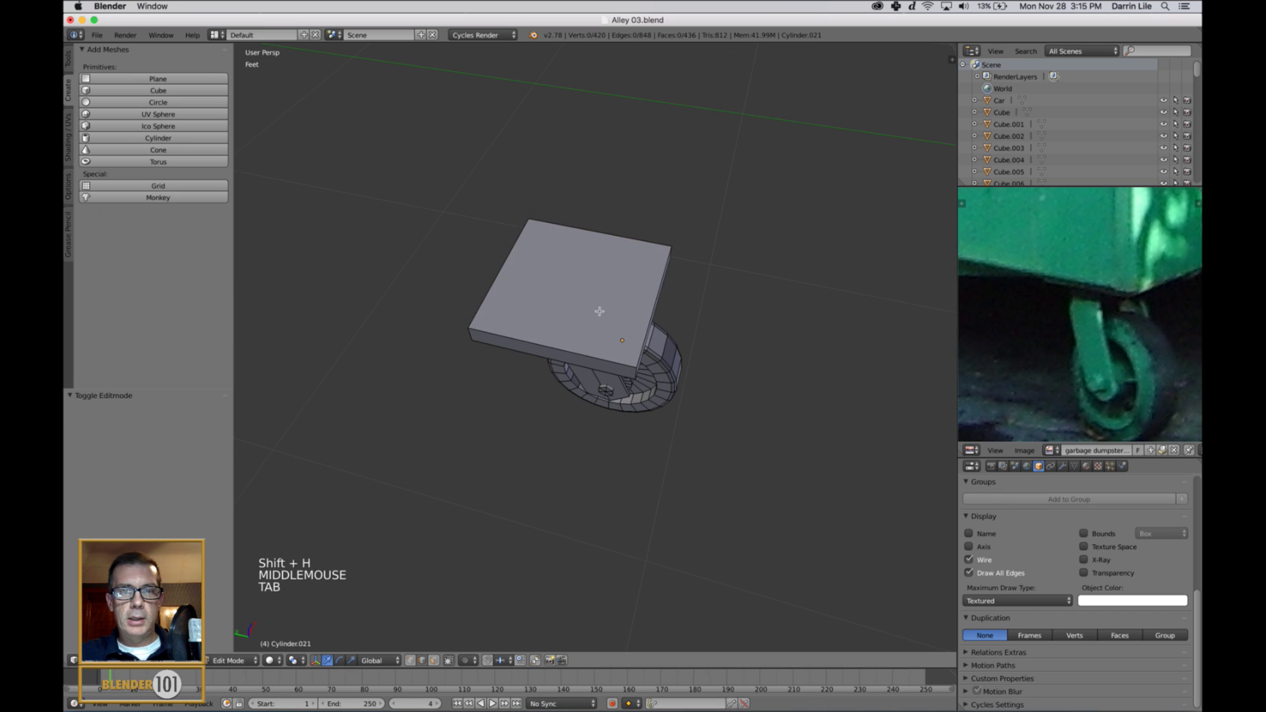
key(ctrl+Tab)
click(581, 295)
right_click(580, 289)
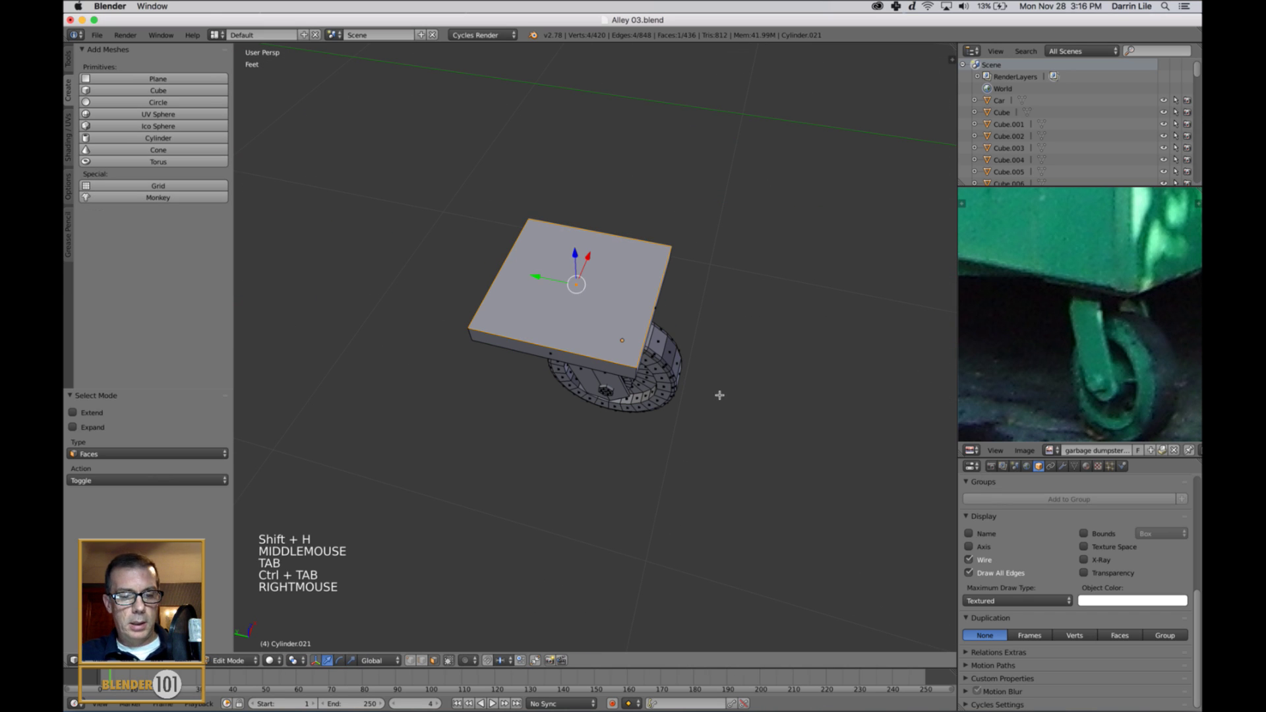
key(shift+s)
click(712, 390)
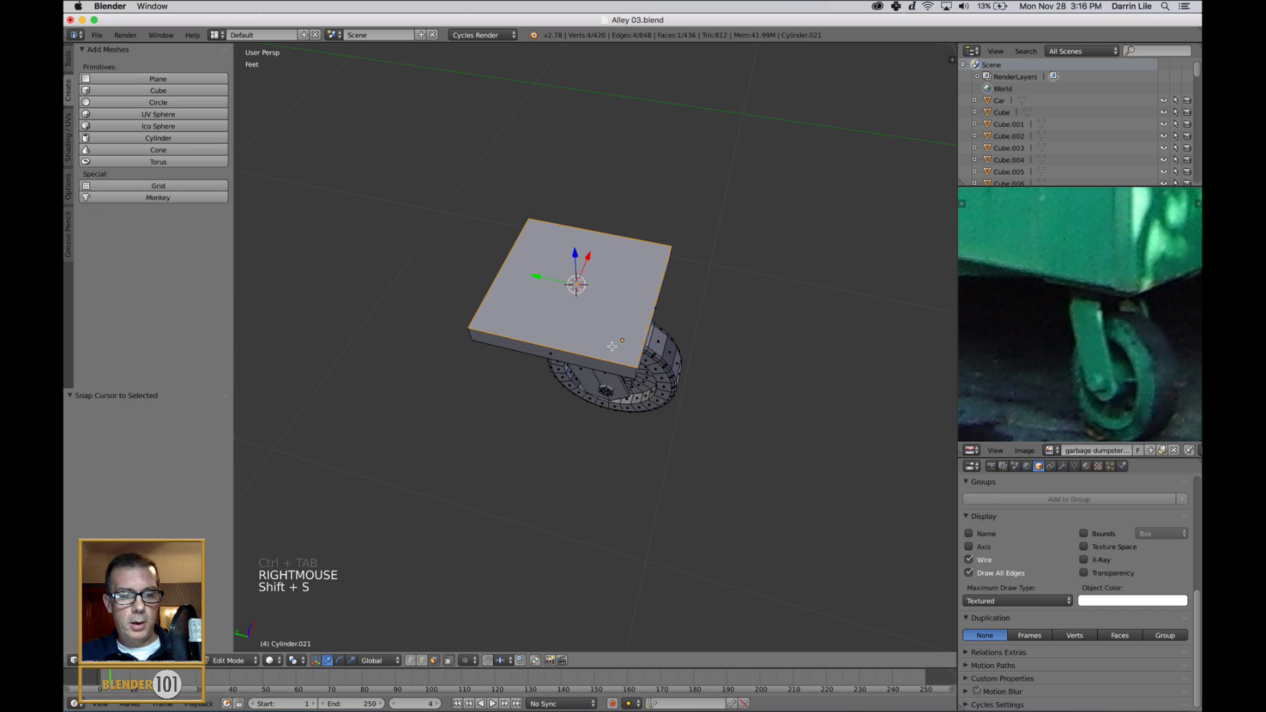
key(a)
key(Tab)
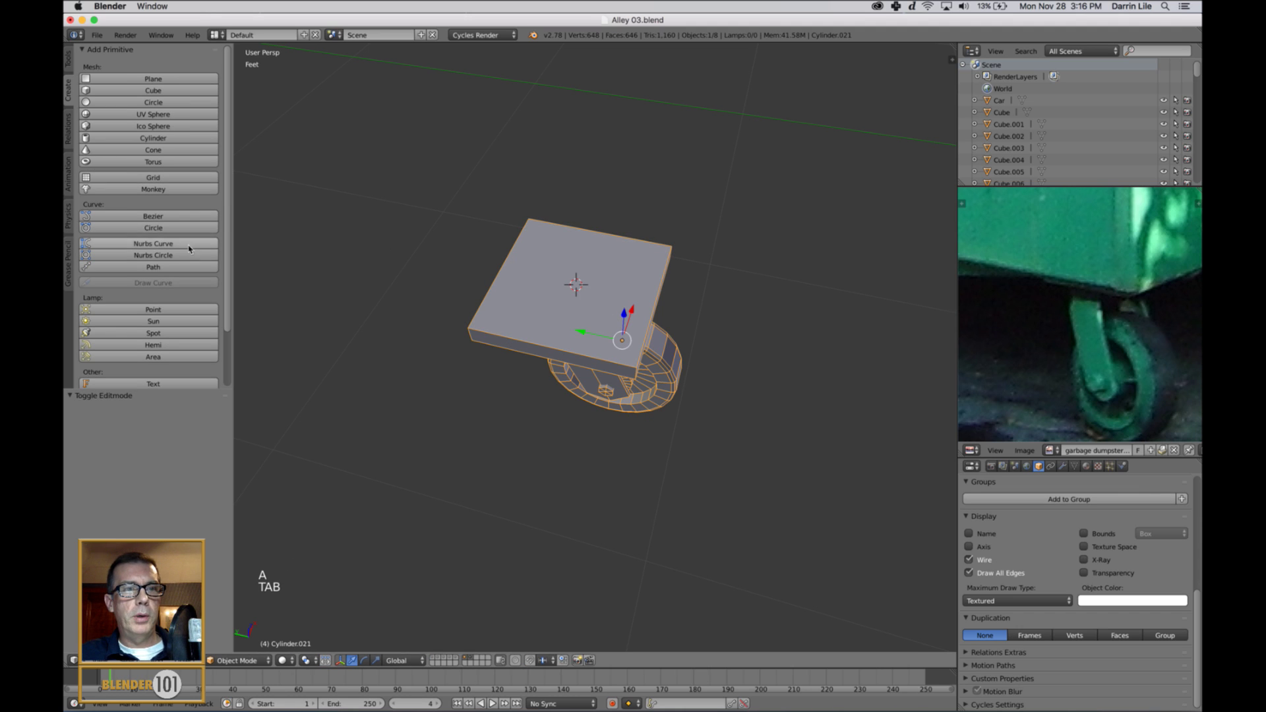
Set the caster's origin to the 3D cursor and deselect the caster
click(68, 58)
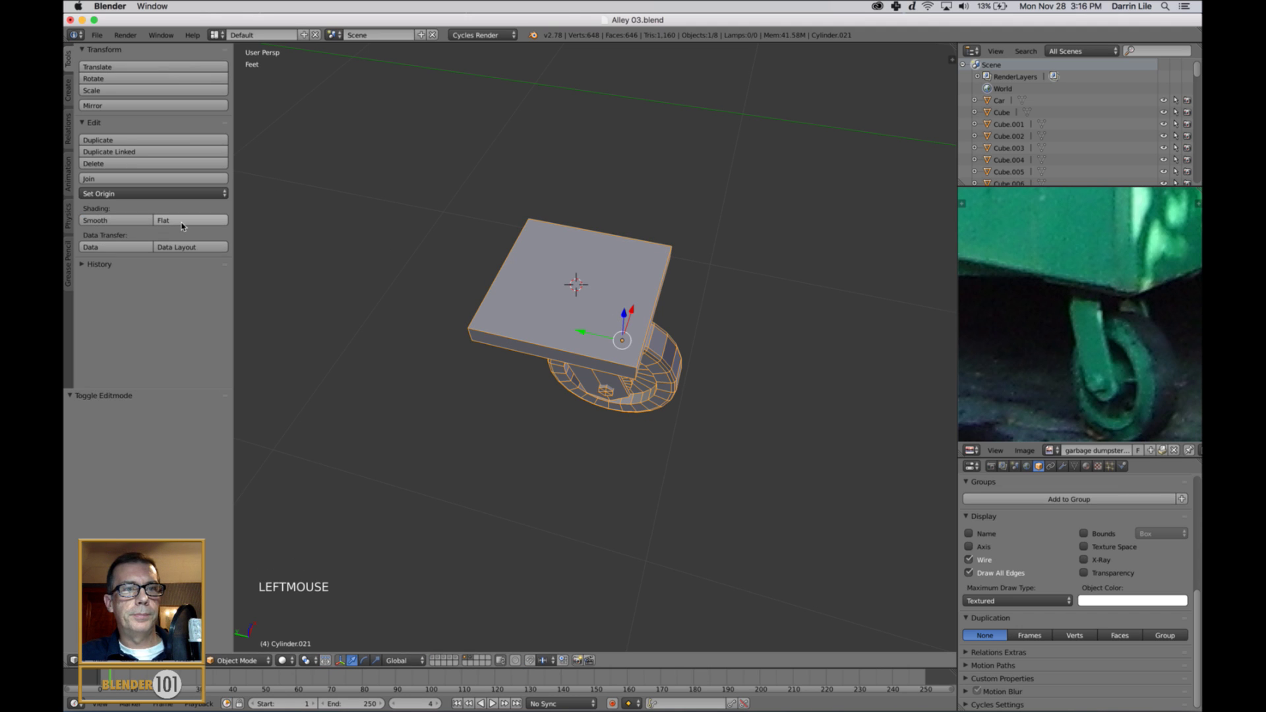
click(156, 194)
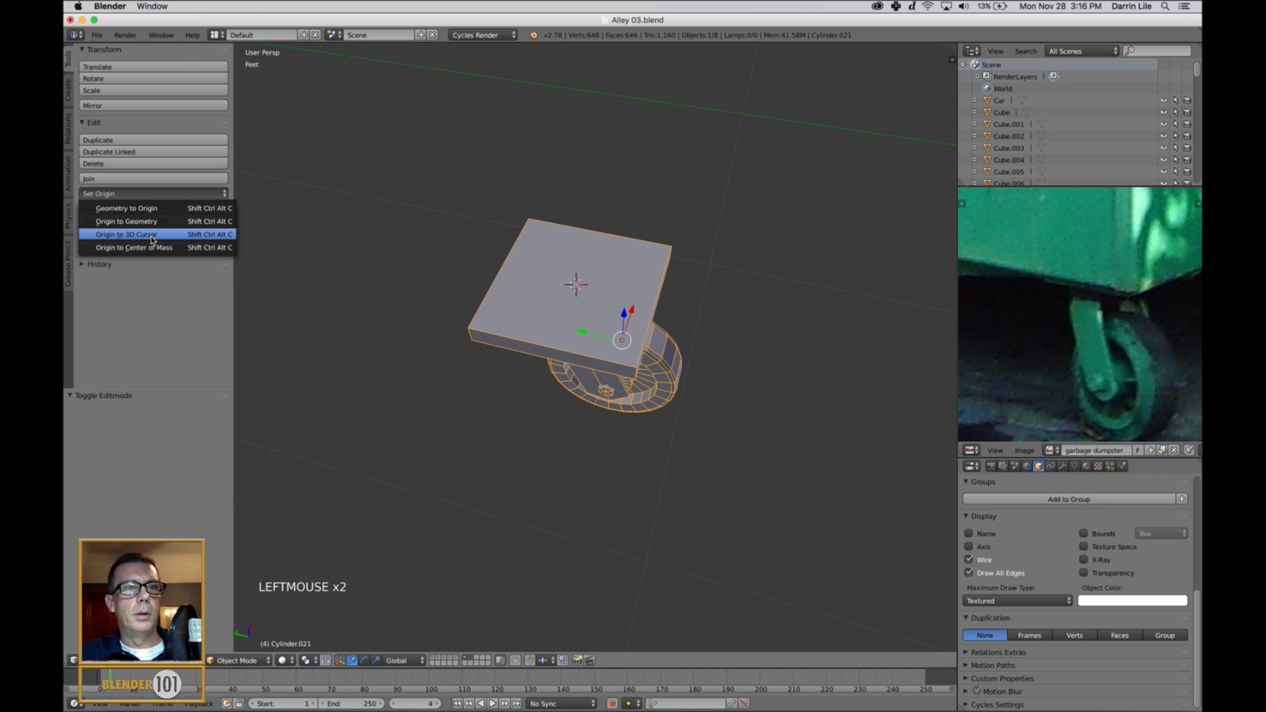
click(151, 237)
scroll(521, 364, down, 2)
key(a)
scroll(613, 434, down, 4)
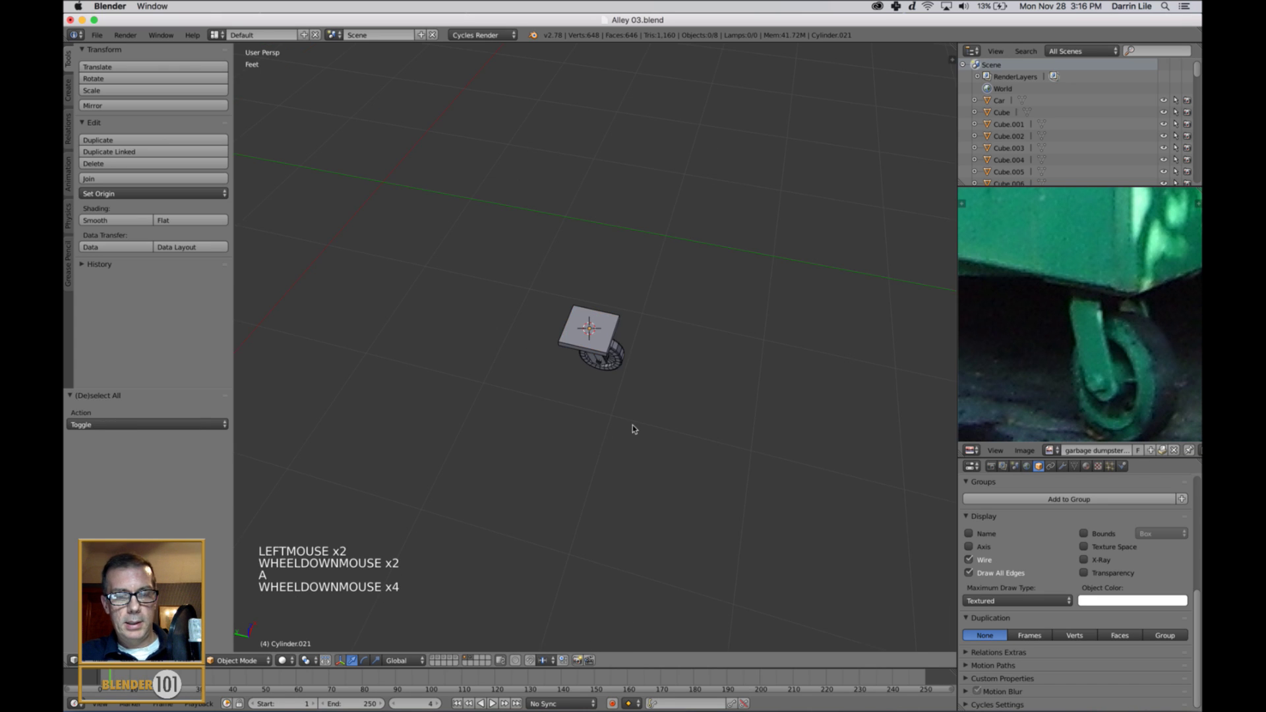
Unhide the rest of the dumpster around the caster and clear the selection
middle_drag(632, 425, 633, 398)
right_click(625, 363)
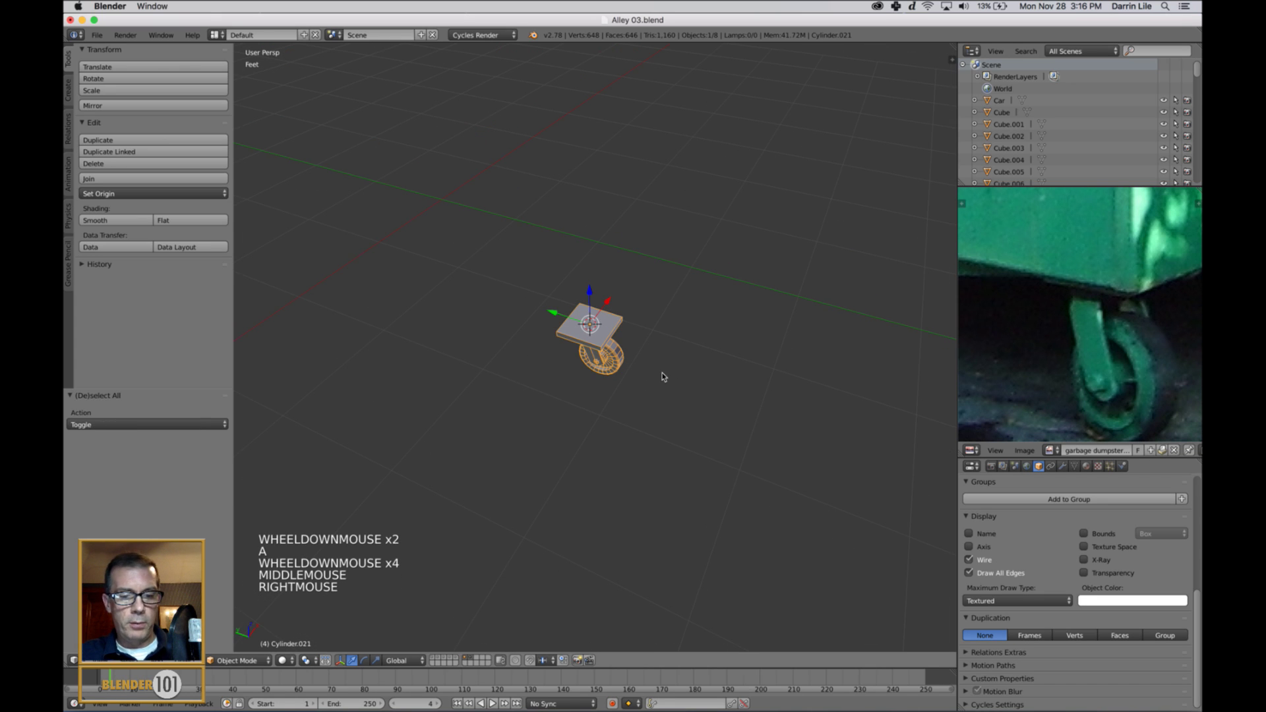
key(alt+h)
scroll(650, 380, down, 4)
key(a)
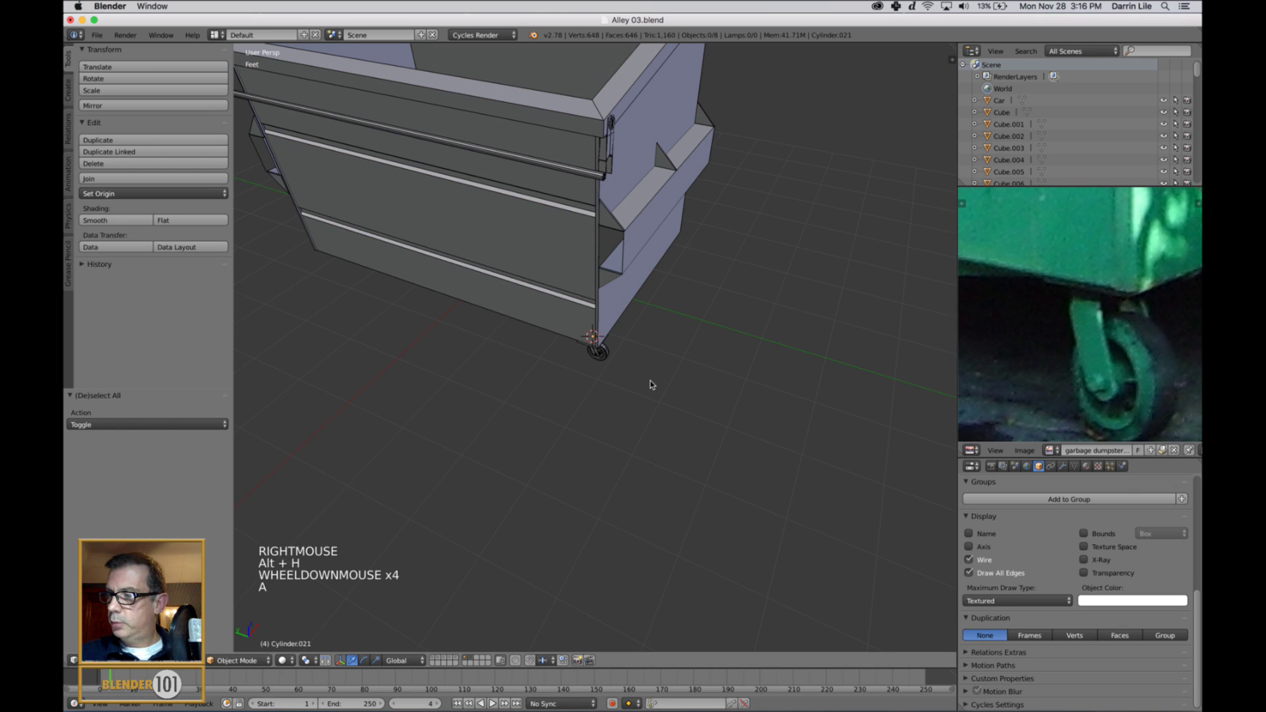
Show the dumpster in wireframe from the top in orthographic view and reset the 3D cursor to the world origin
key(KP_7)
key(KP_5)
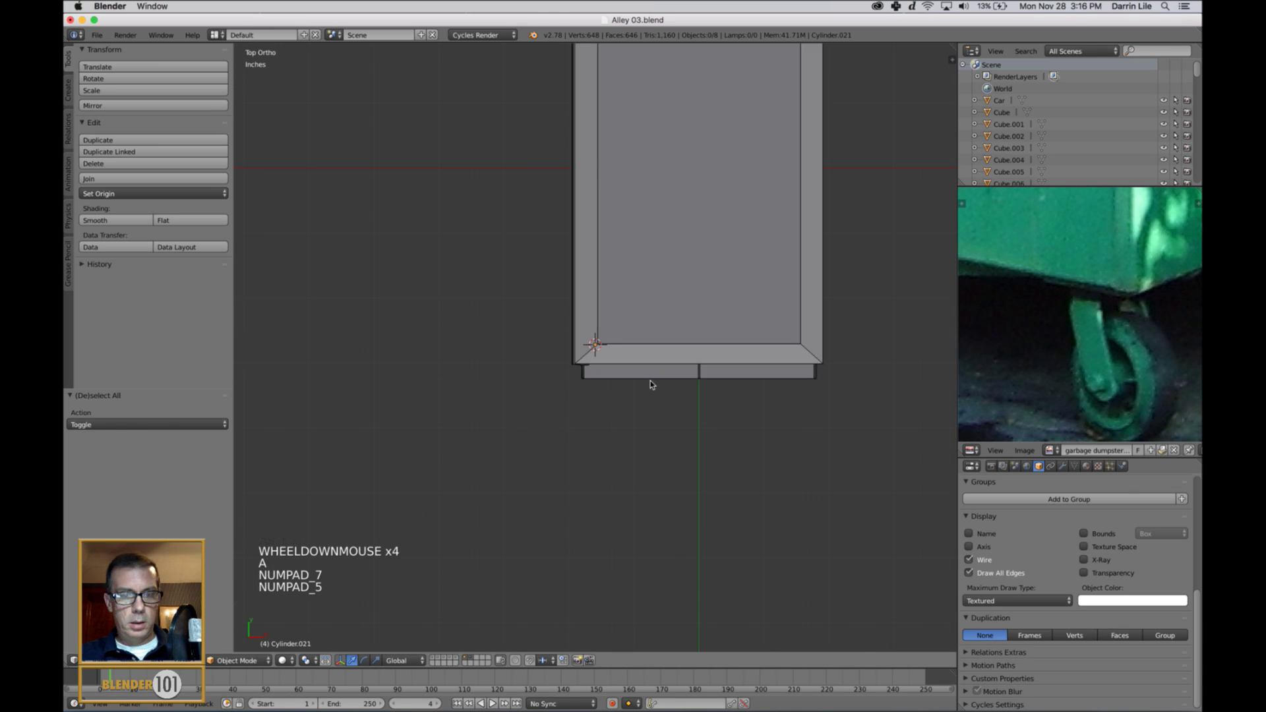
key(z)
scroll(650, 381, down, 5)
shift+middle_drag(650, 381, 686, 353)
scroll(631, 367, up, 4)
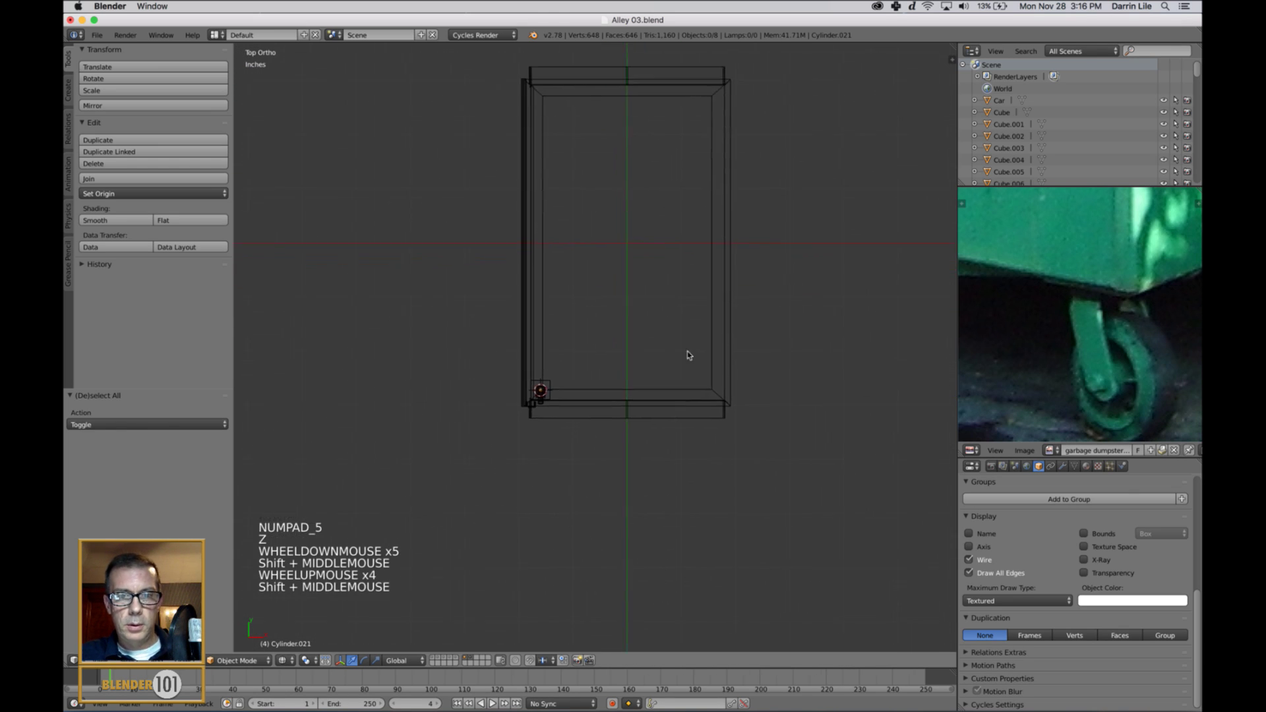
scroll(670, 354, up, 5)
key(shift+c)
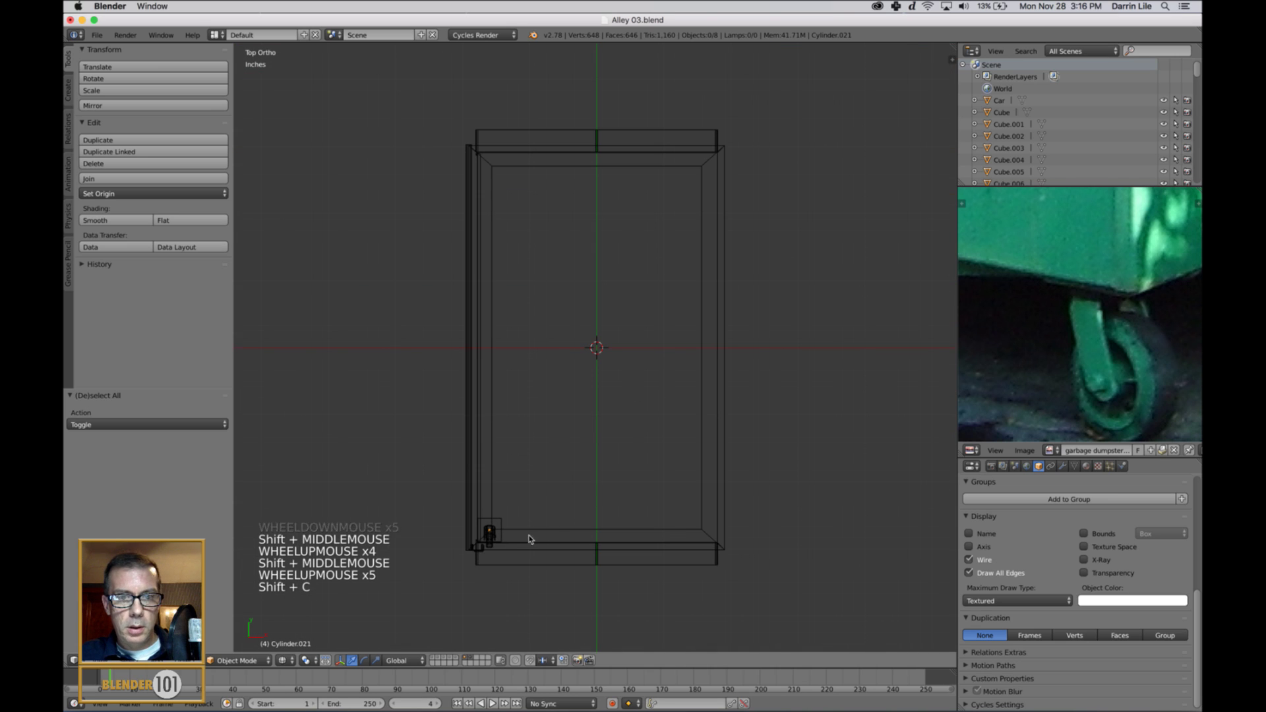
Duplicate the caster about 5.461' along Y to the opposite corner on the same side of the dumpster
right_click(490, 532)
scroll(627, 412, down, 4)
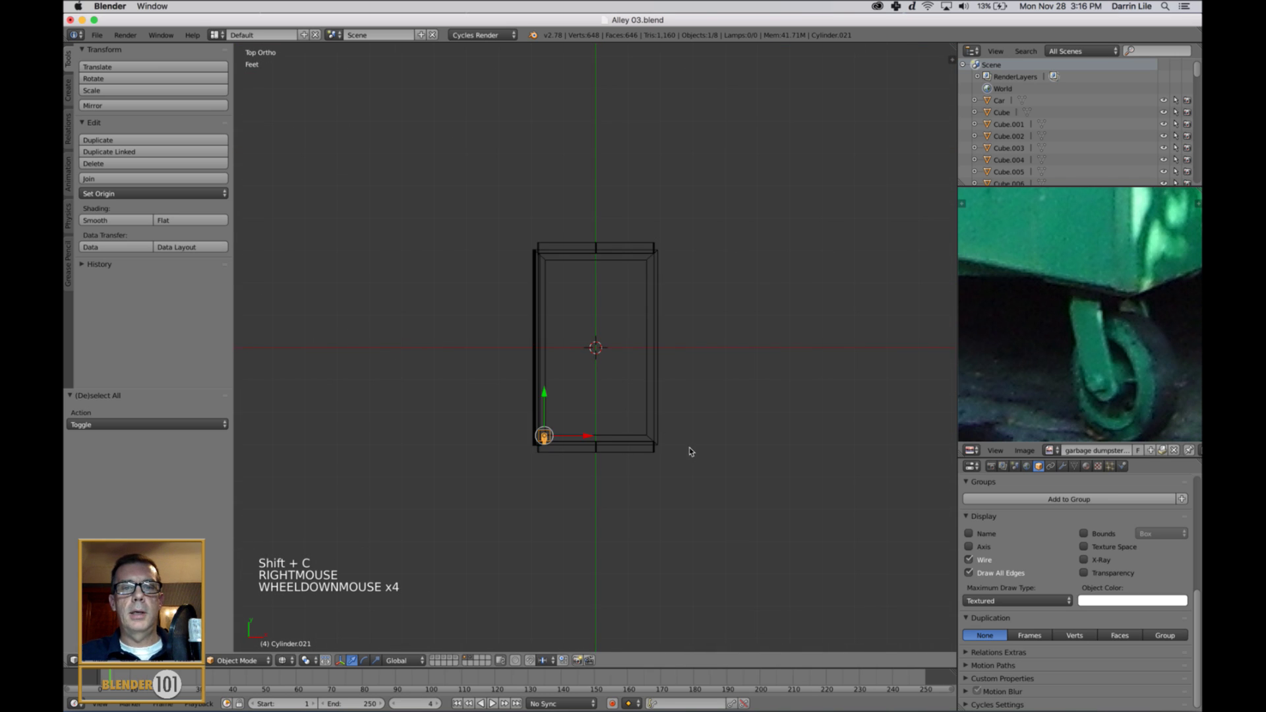
shift+middle_drag(689, 447, 681, 435)
scroll(634, 470, up, 3)
scroll(634, 469, up, 4)
scroll(633, 468, down, 3)
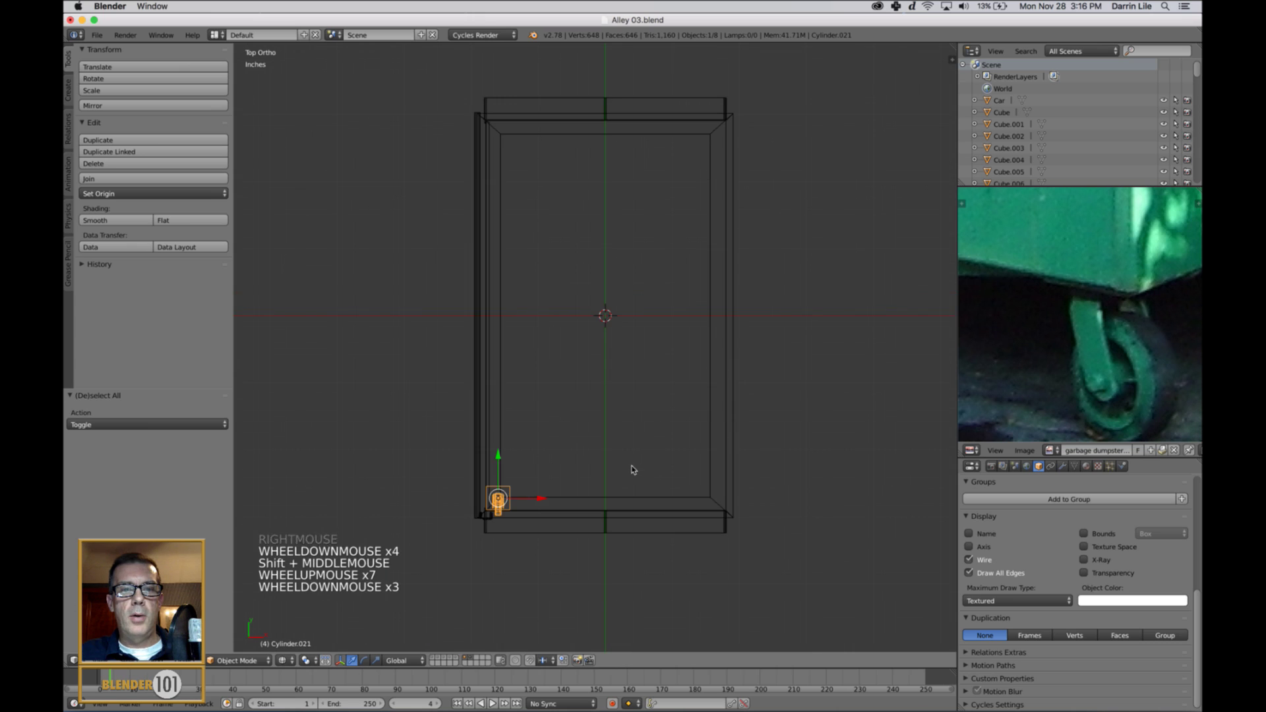
shift+middle_drag(633, 469, 639, 475)
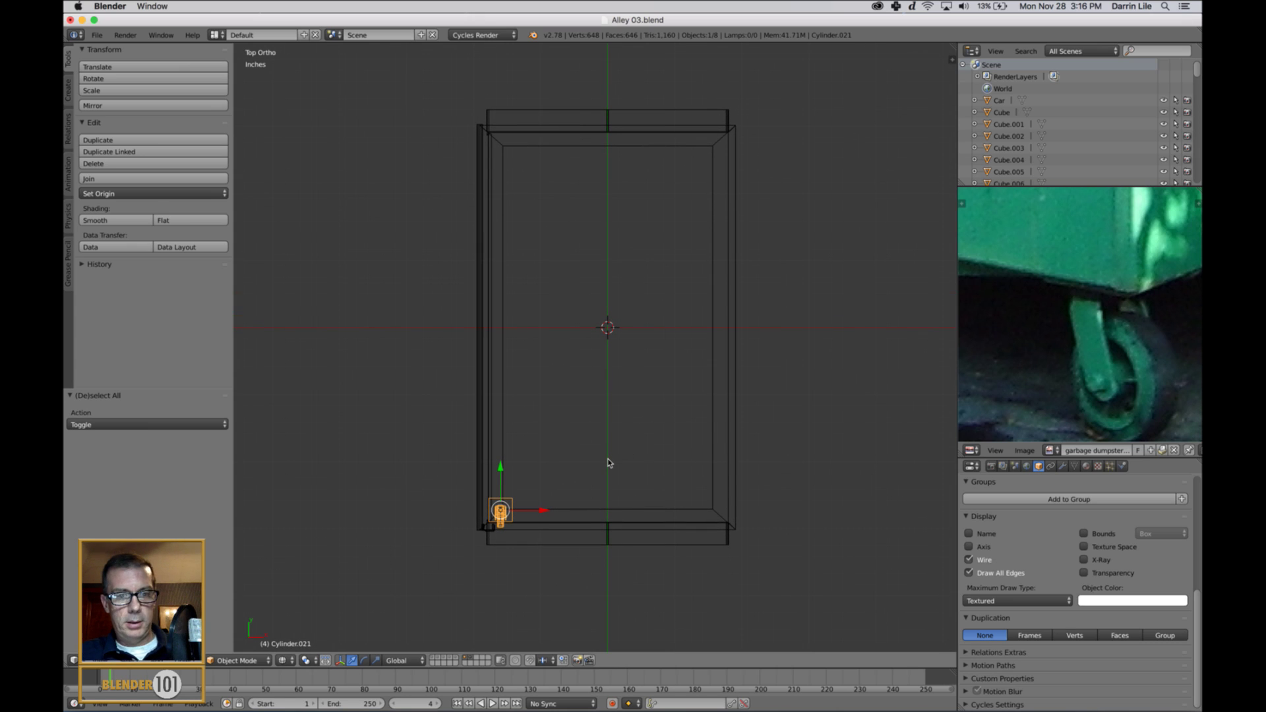
key(shift+d)
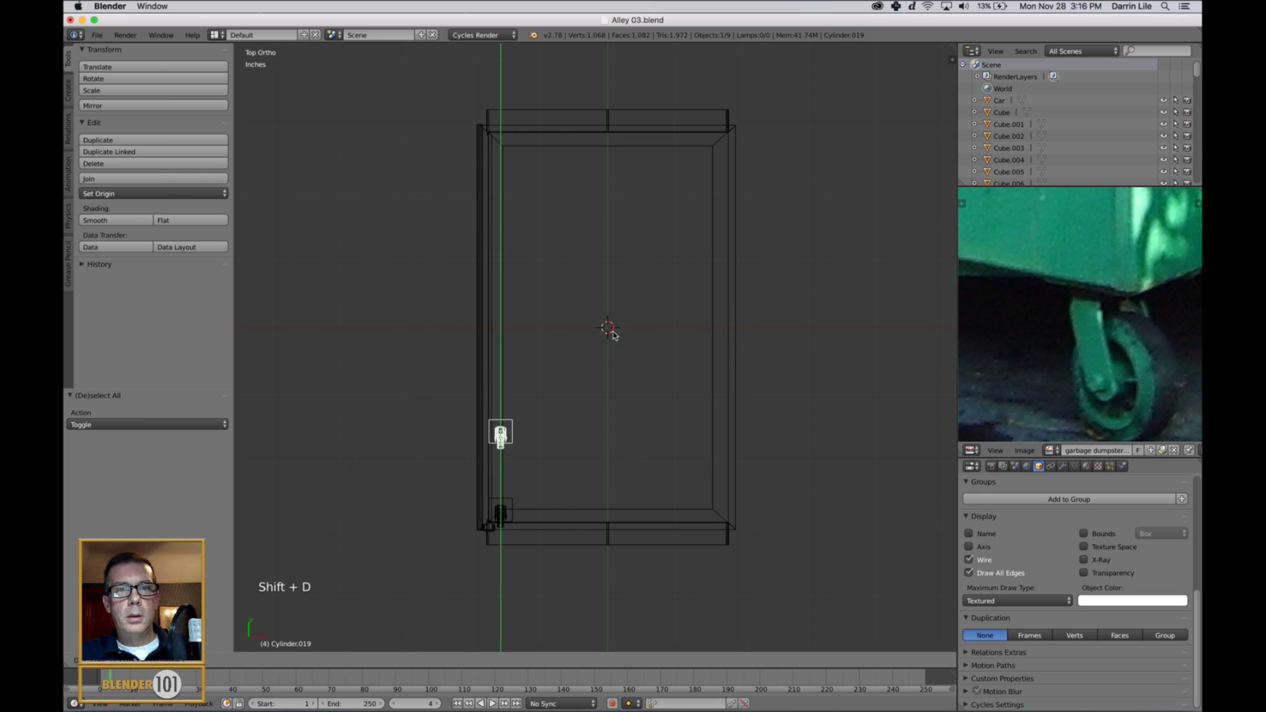
click(627, 93)
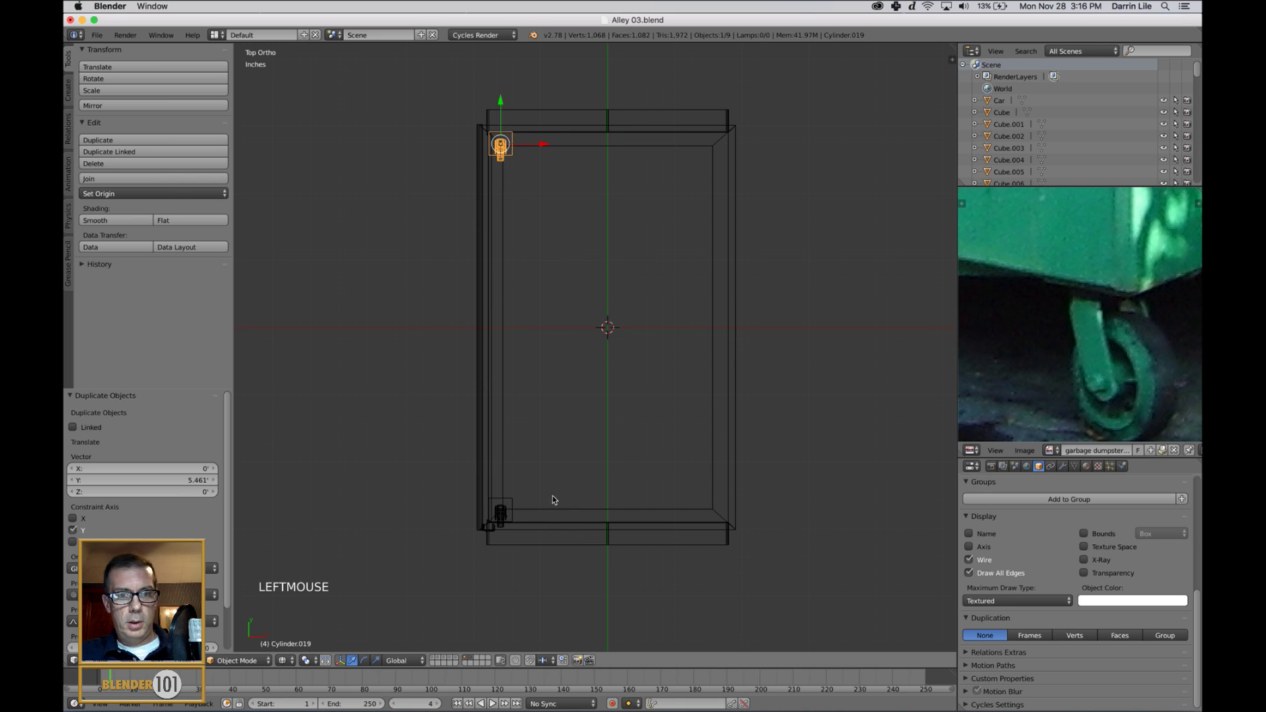
Duplicate both casters together along X to the two corners on the dumpster's other side, and deselect them
shift+right_click(509, 509)
key(shift+d)
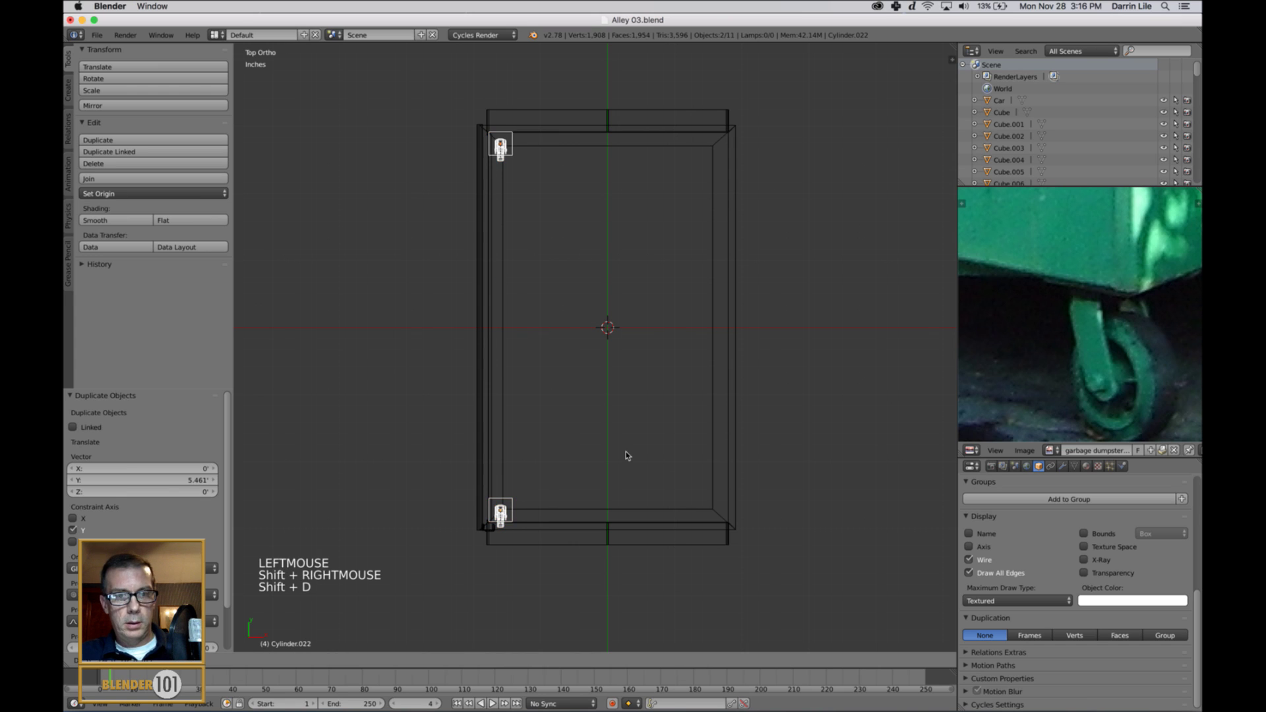
key(x)
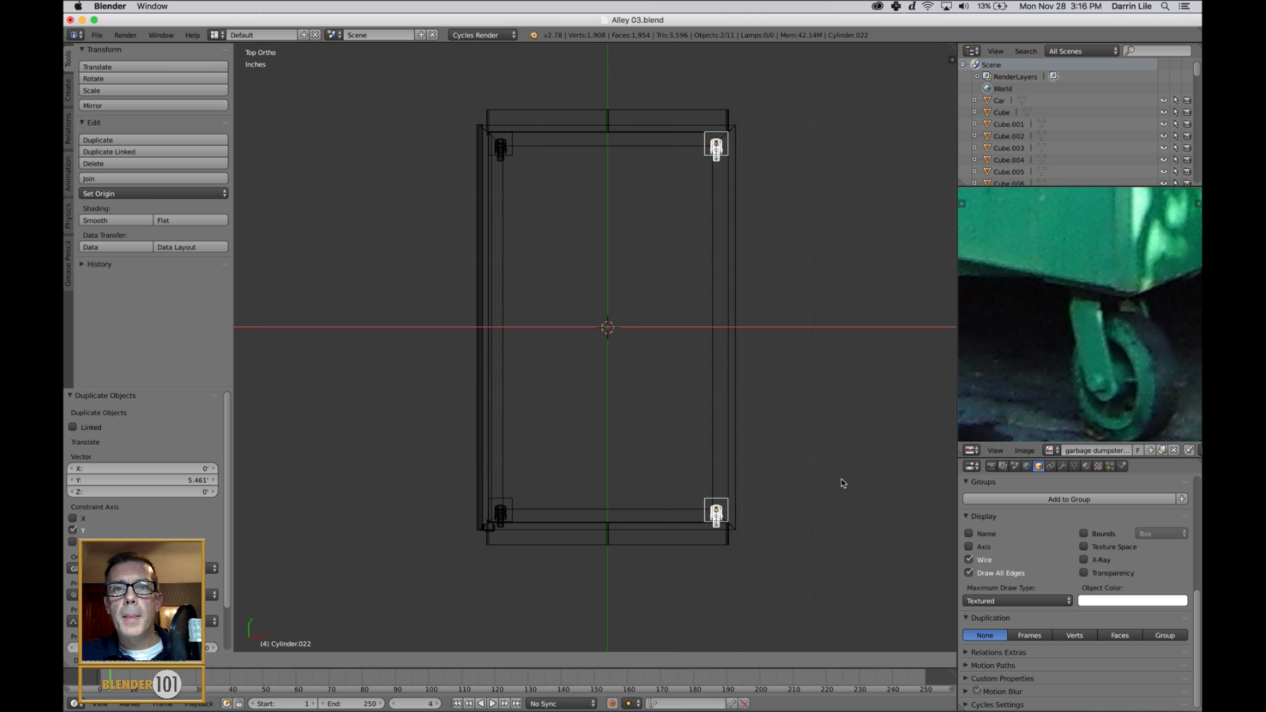
click(840, 482)
scroll(808, 481, down, 4)
key(a)
Return to solid shading in perspective view and examine the dumpster on its four casters
middle_drag(707, 401, 729, 323)
key(z)
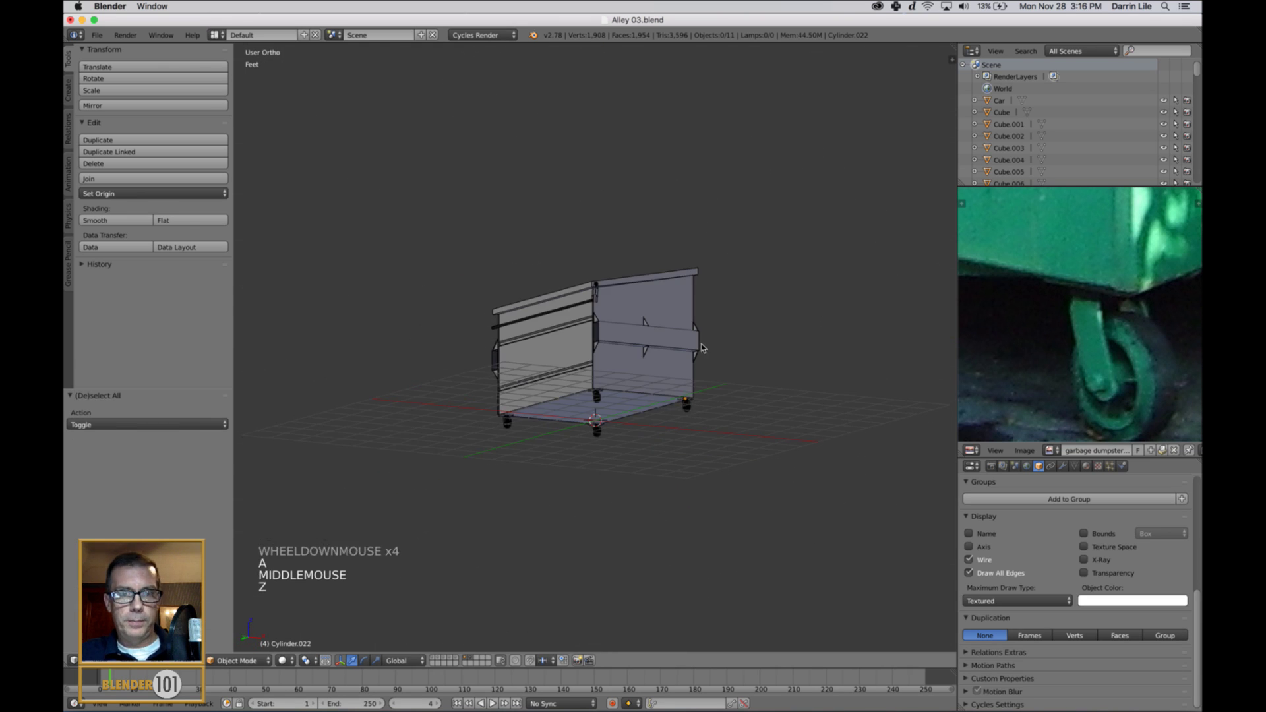
scroll(719, 333, up, 3)
key(KP_5)
scroll(698, 355, down, 2)
scroll(698, 358, down, 1)
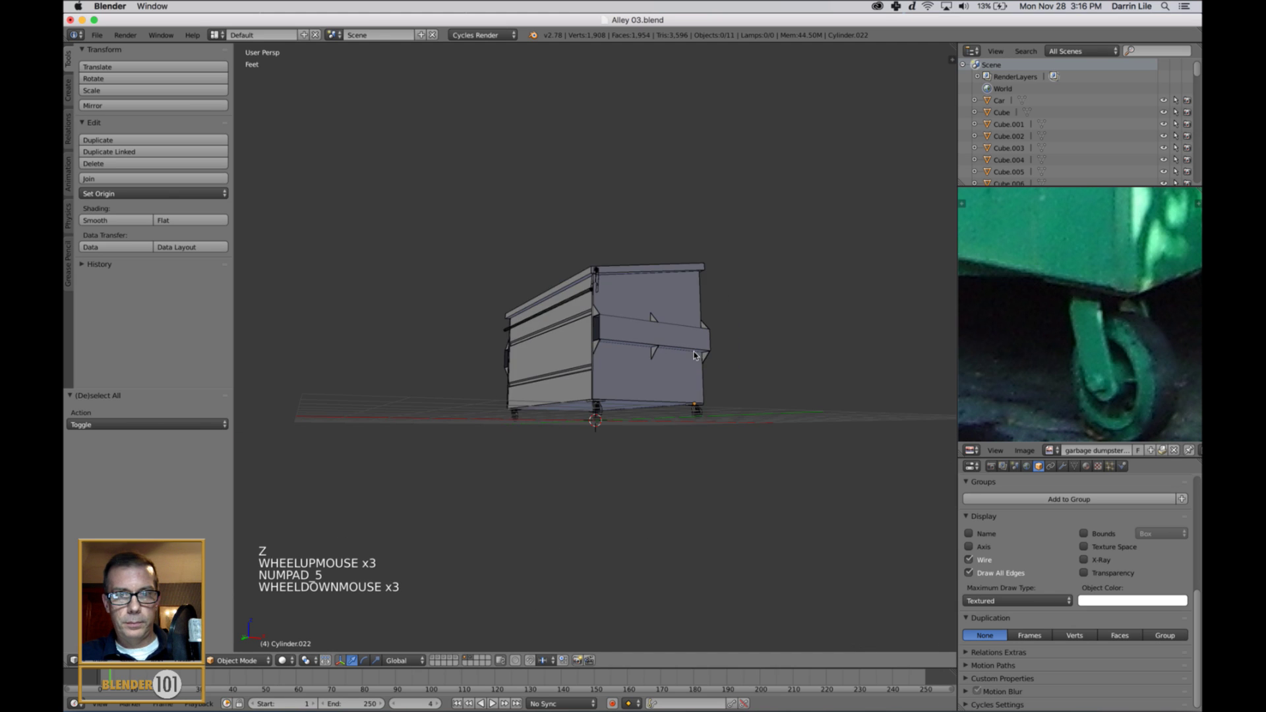
key(a)
key(a)
key(a)
mouse_move(665, 357)
middle_down()
mouse_move(674, 376)
mouse_move(674, 346)
middle_up()
scroll(673, 376, up, 2)
scroll(659, 448, up, 3)
scroll(652, 466, down, 3)
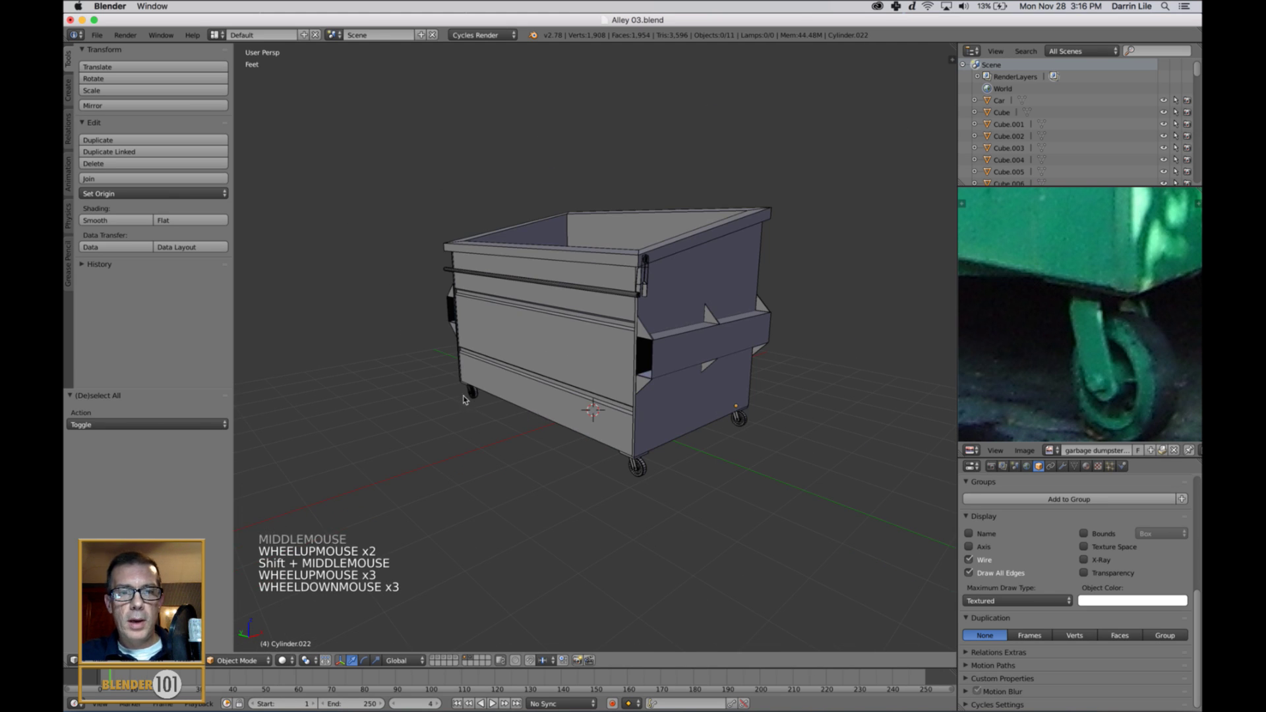
Separate the mounting plate of the first duplicated caster into its own object
middle_drag(653, 467, 706, 368)
scroll(613, 417, up, 3)
right_click(398, 364)
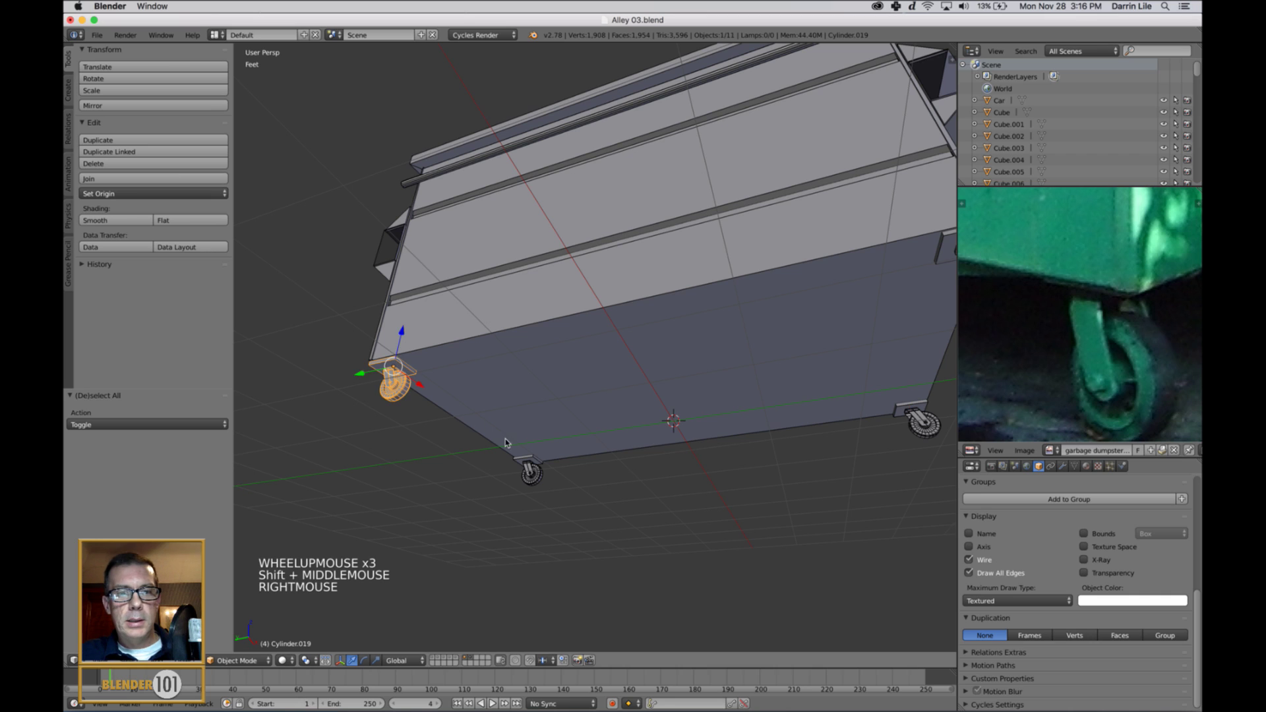
key(Tab)
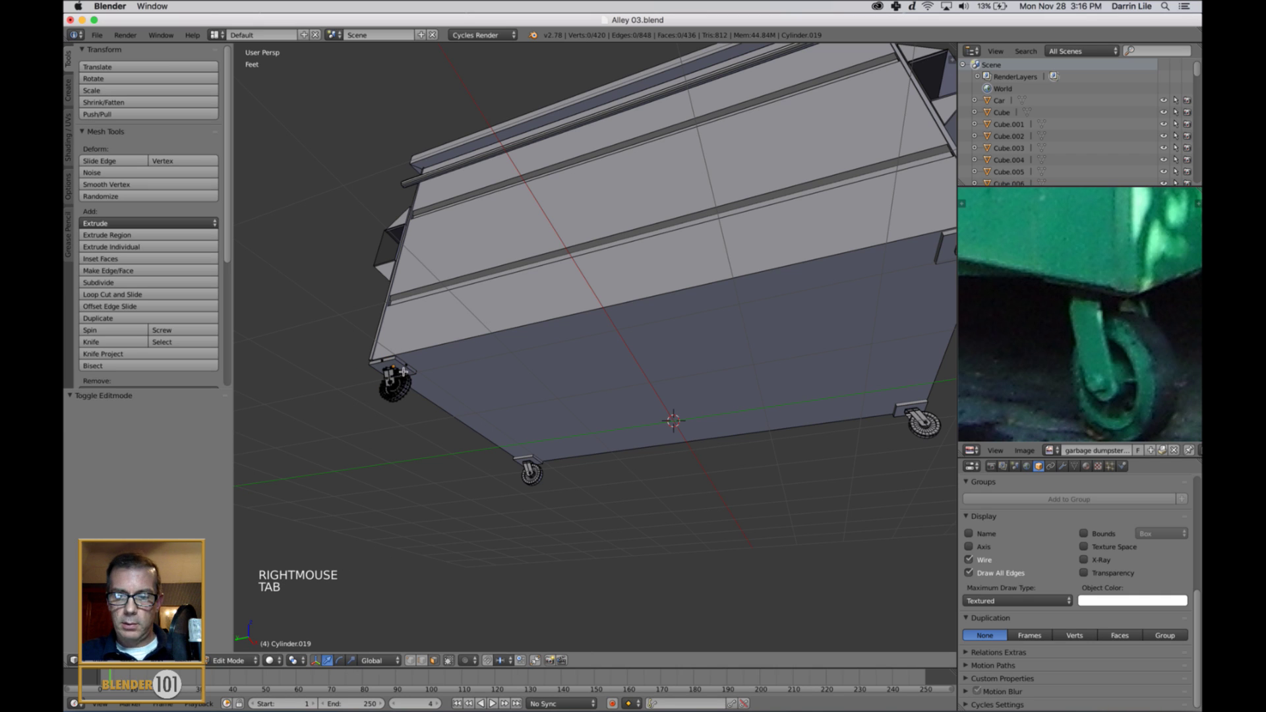
key(l)
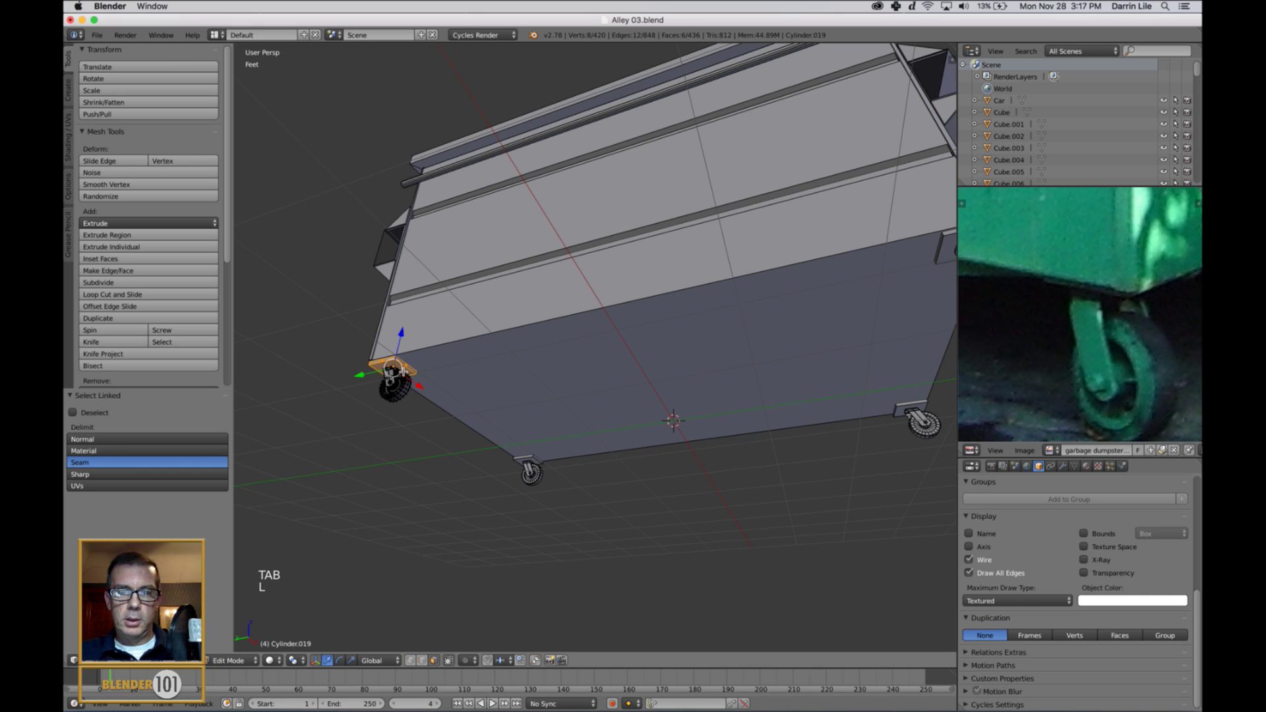
key(p)
click(403, 372)
key(Tab)
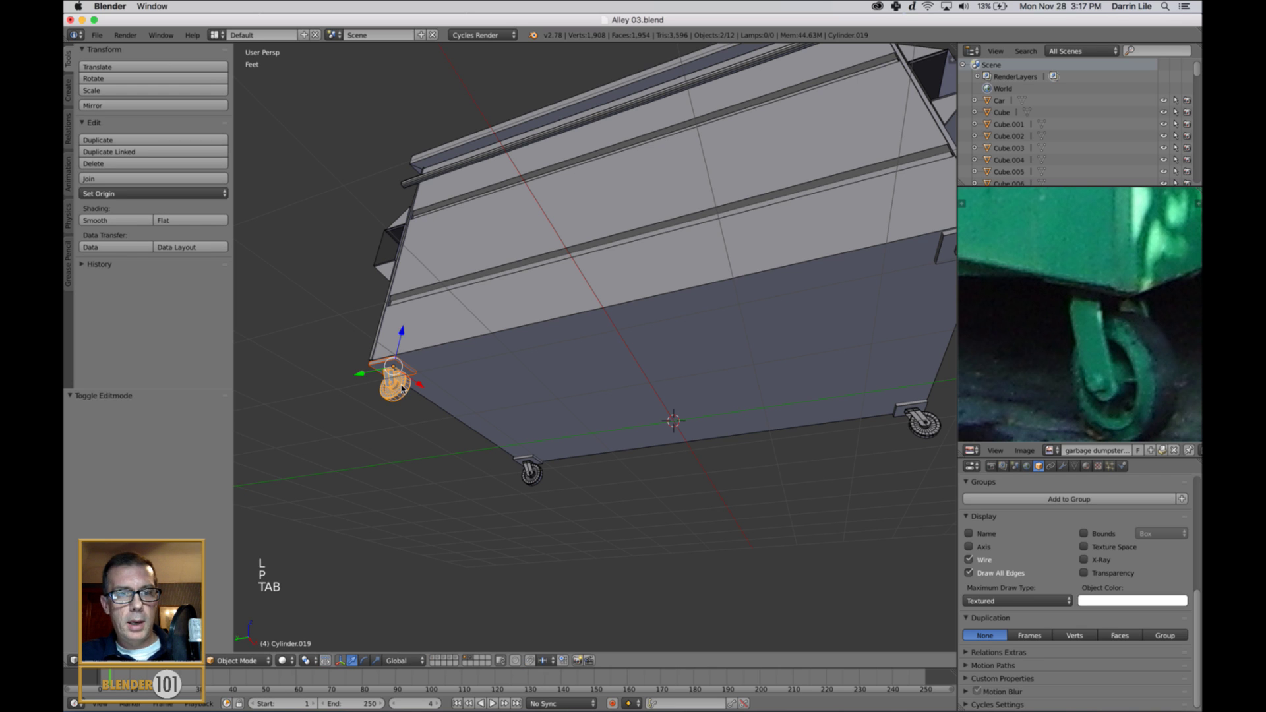
Rotate that caster's fork and wheel, without the plate, about -23° around the Z axis, and deselect them
key(a)
right_click(397, 393)
middle_drag(555, 454, 549, 463)
key(r)
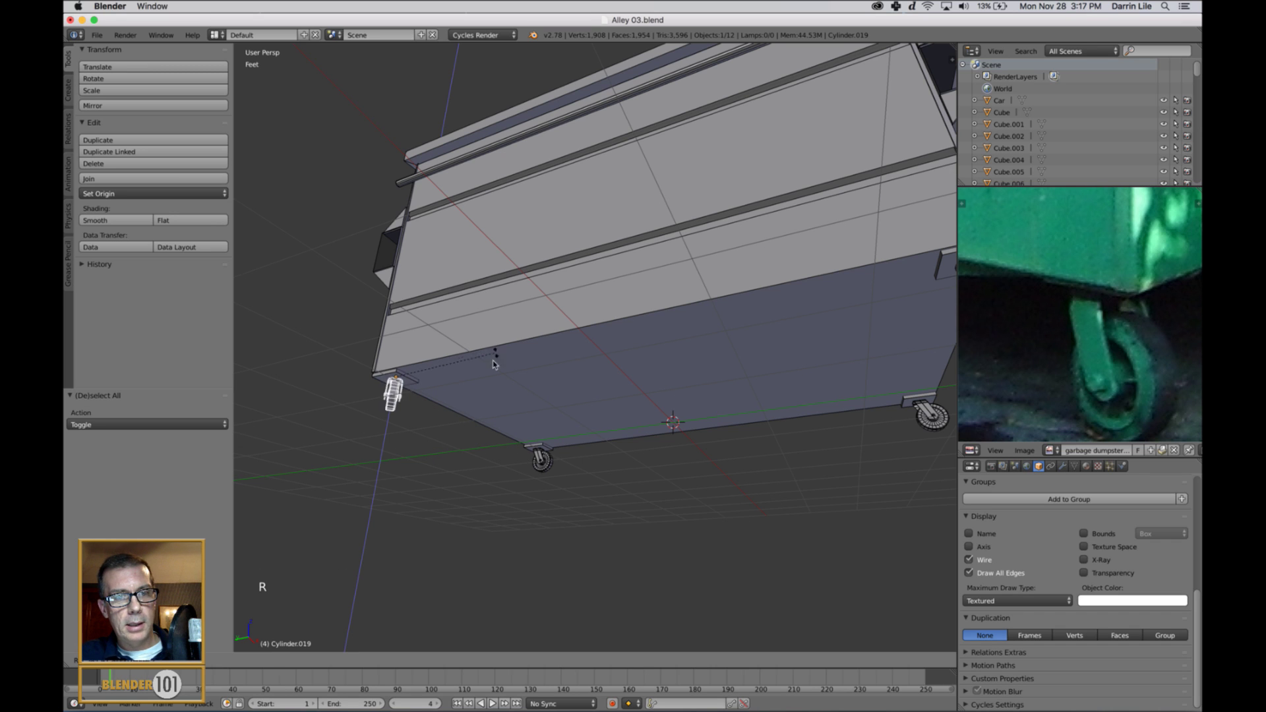
click(486, 410)
scroll(494, 386, down, 3)
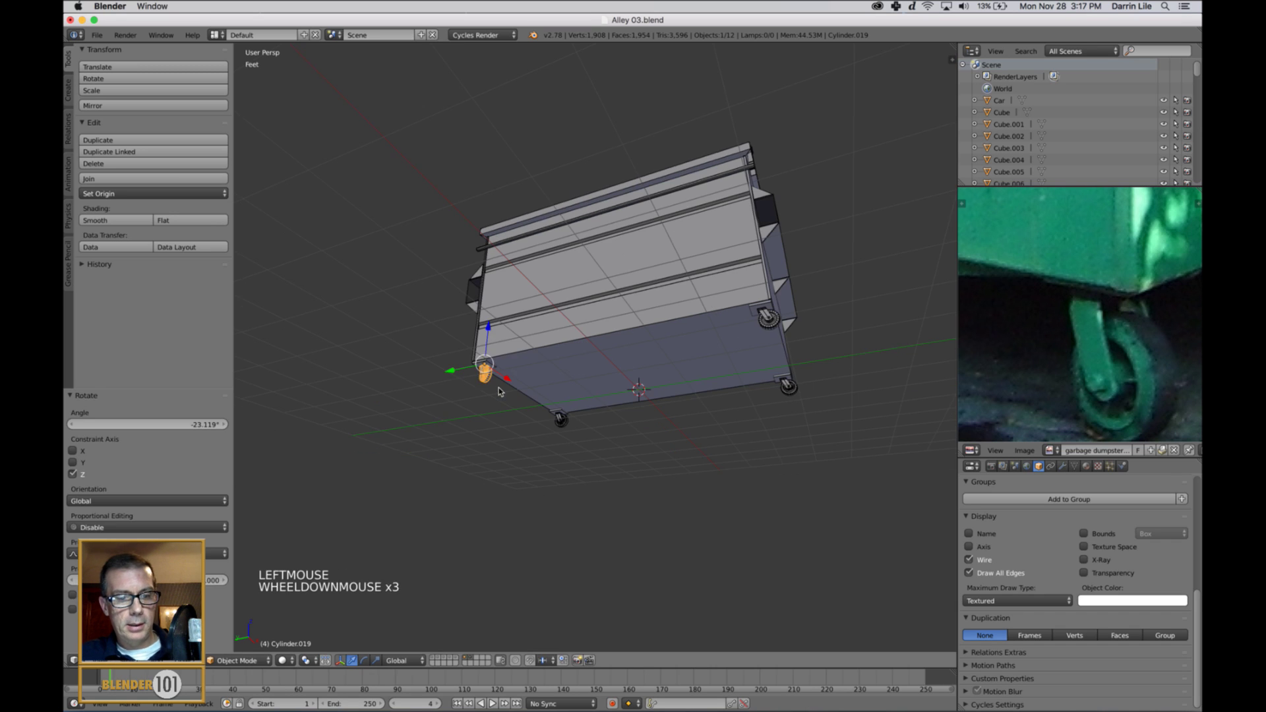
key(a)
Separate the mounting plate of the caster at the next corner under the dumpster into its own object
mouse_move(500, 376)
middle_down()
mouse_move(502, 401)
mouse_move(518, 393)
middle_up()
scroll(593, 415, up, 2)
shift+middle_drag(598, 418, 581, 336)
scroll(581, 338, up, 4)
right_click(517, 391)
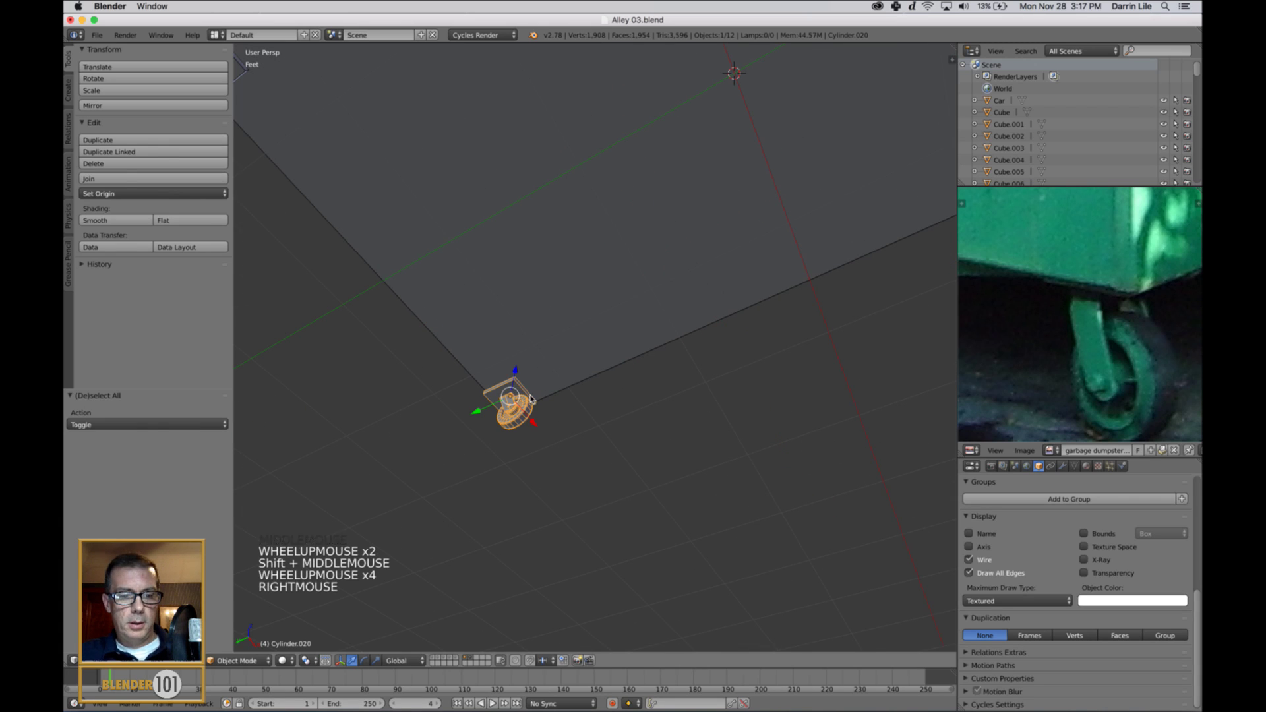
key(Tab)
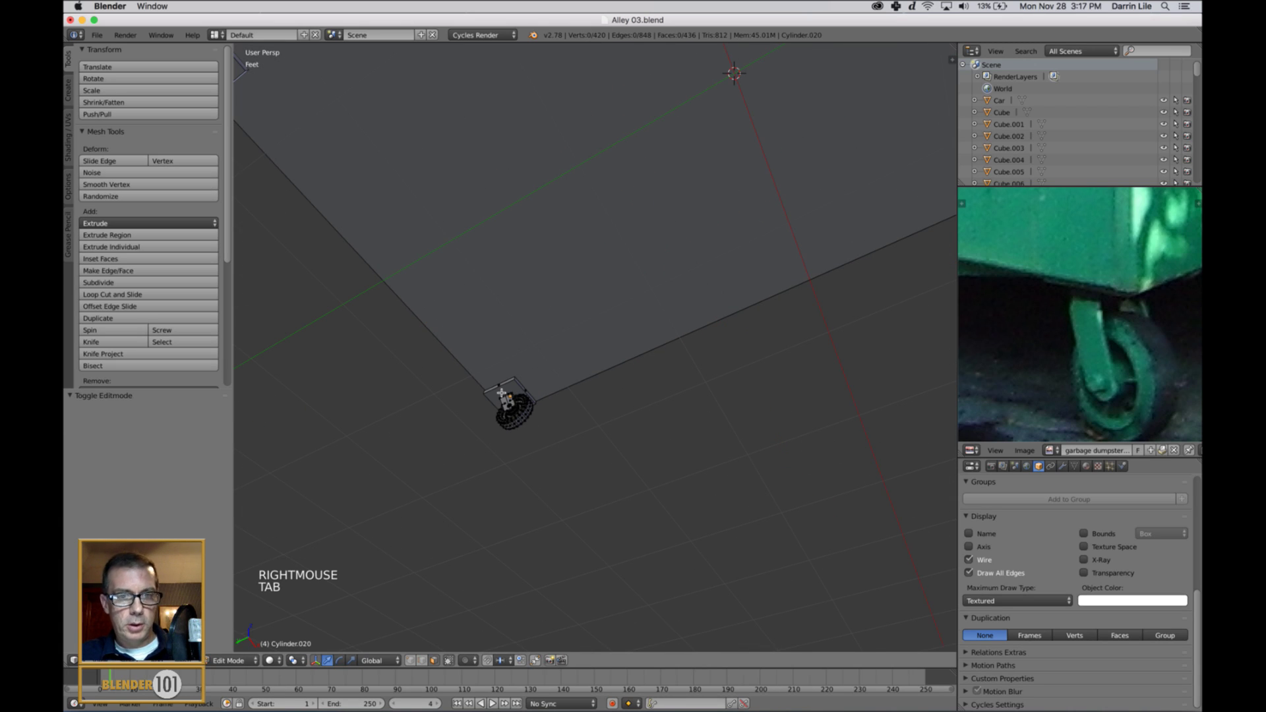
key(l)
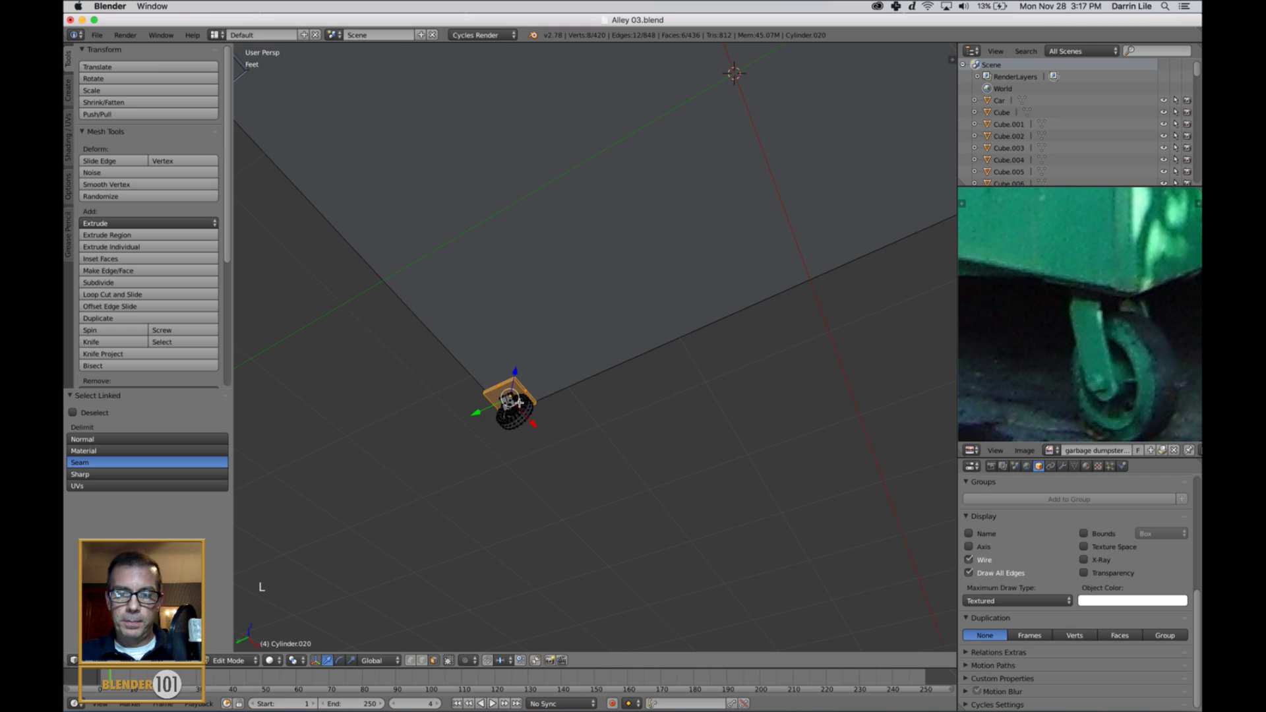
key(p)
click(519, 397)
key(Tab)
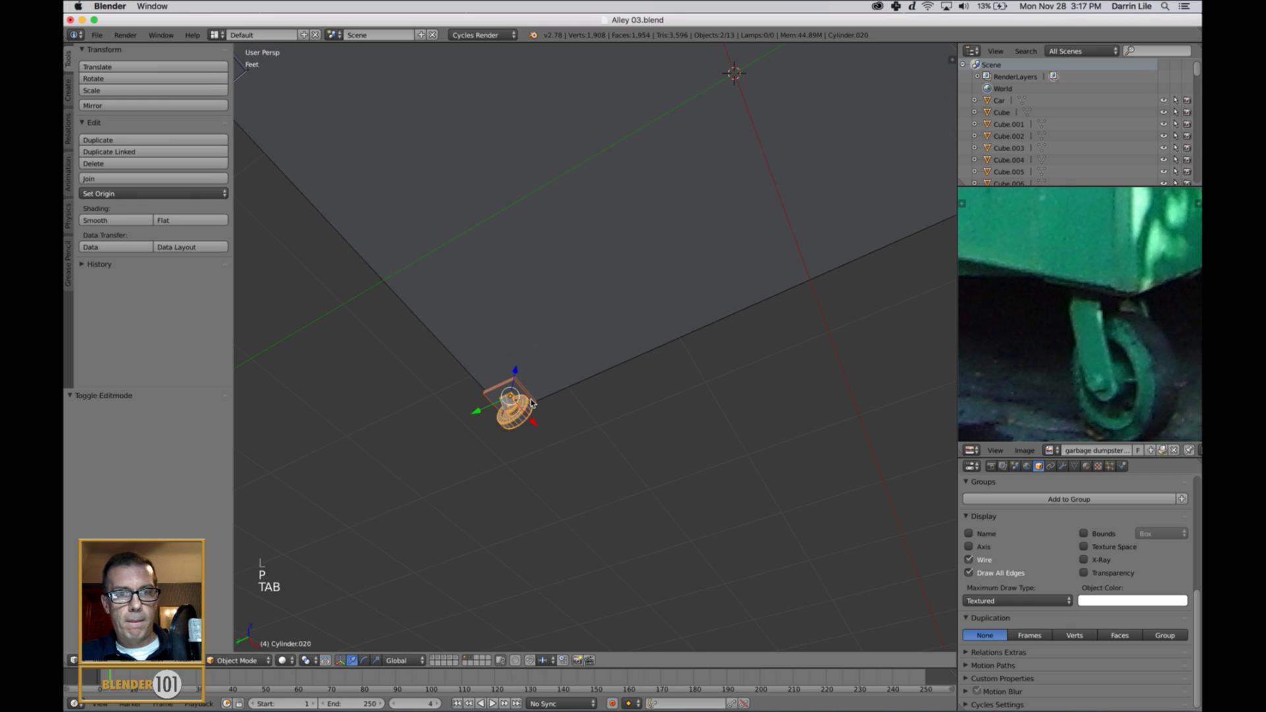
Rotate only that caster's fork and wheel about 45° around the Z axis
key(a)
key(a)
right_click(527, 403)
middle_drag(603, 445, 602, 457)
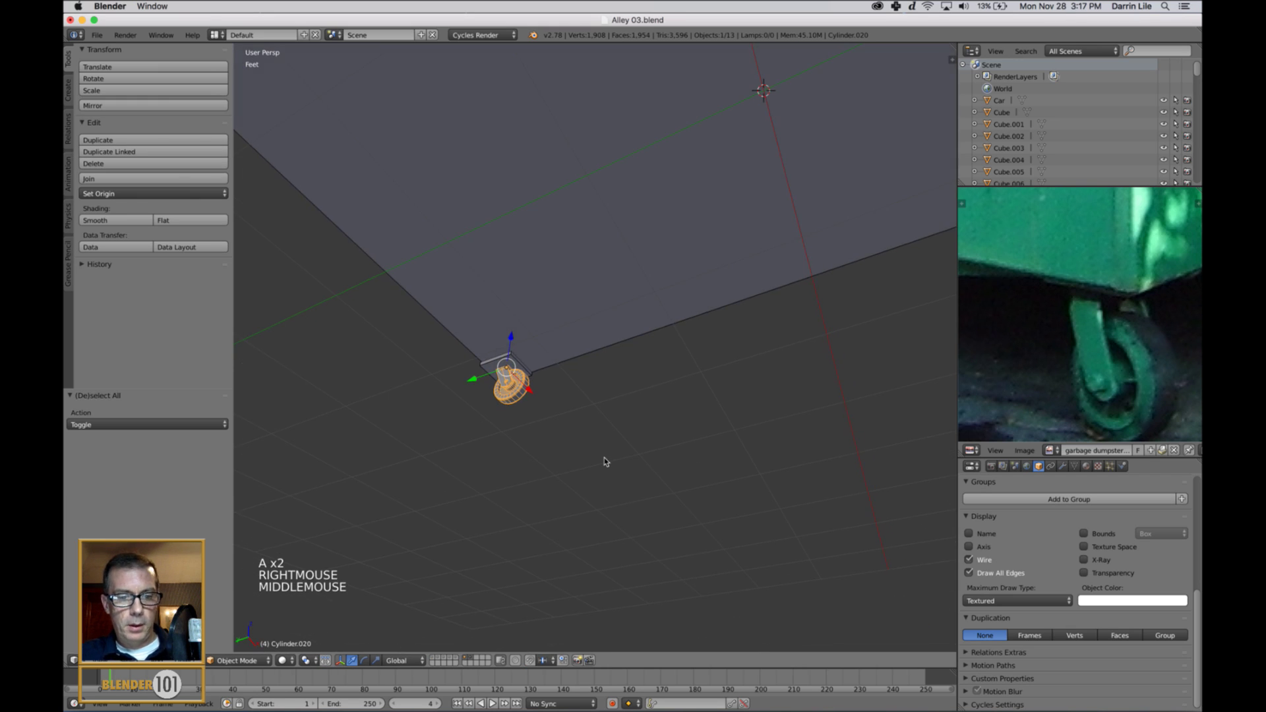
key(r)
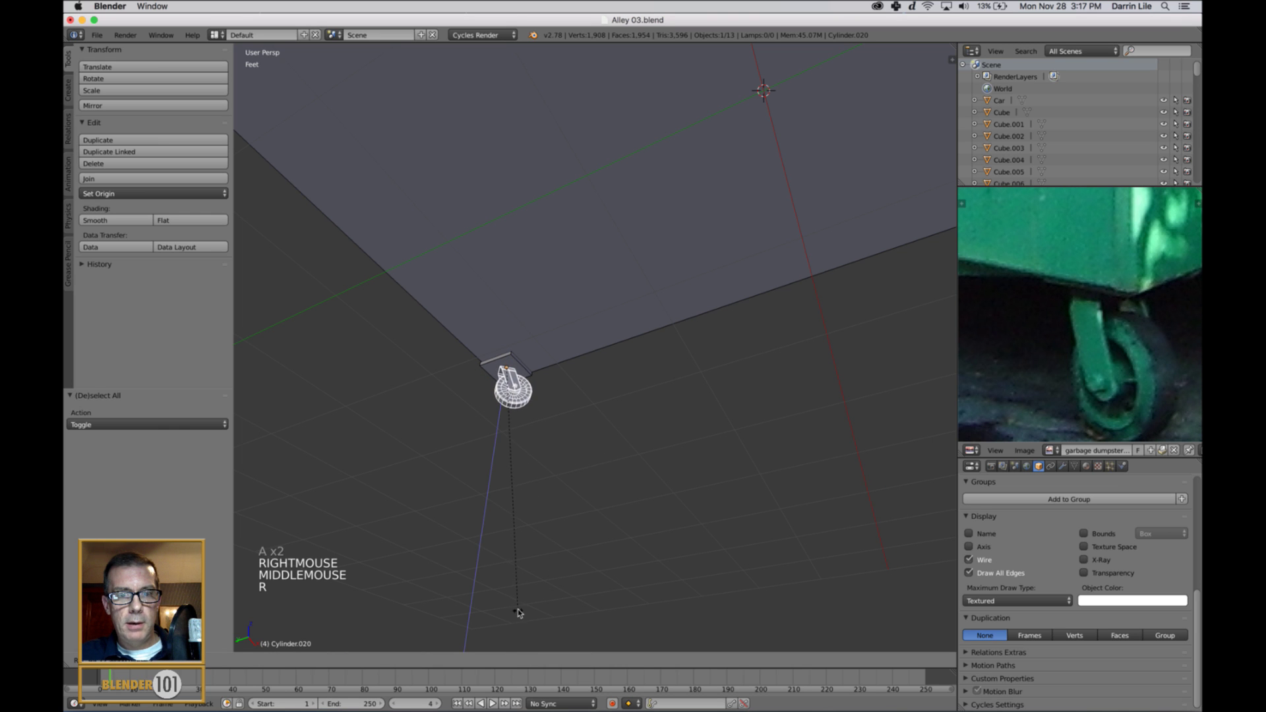
click(517, 612)
Separate the mounting plate of another still-joined corner caster into its own object
scroll(626, 382, down, 7)
middle_drag(633, 374, 499, 386)
scroll(633, 389, up, 2)
scroll(498, 382, up, 2)
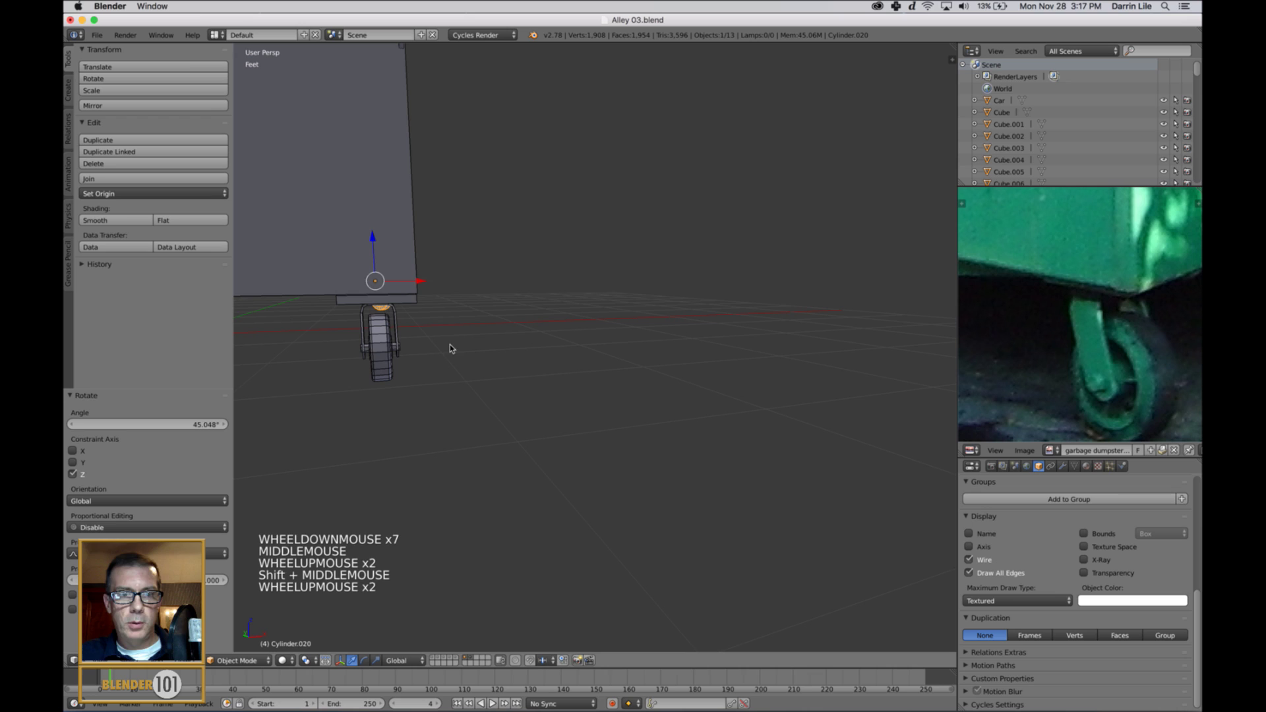
right_click(413, 299)
key(Tab)
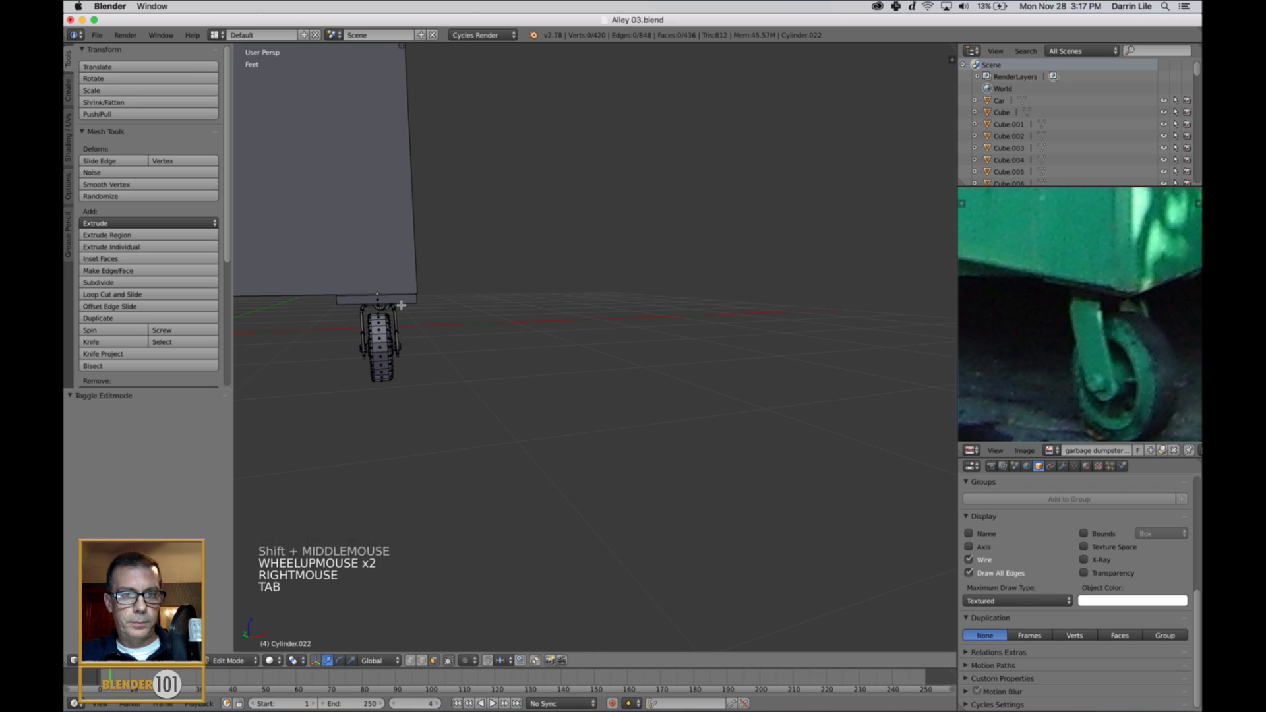
key(l)
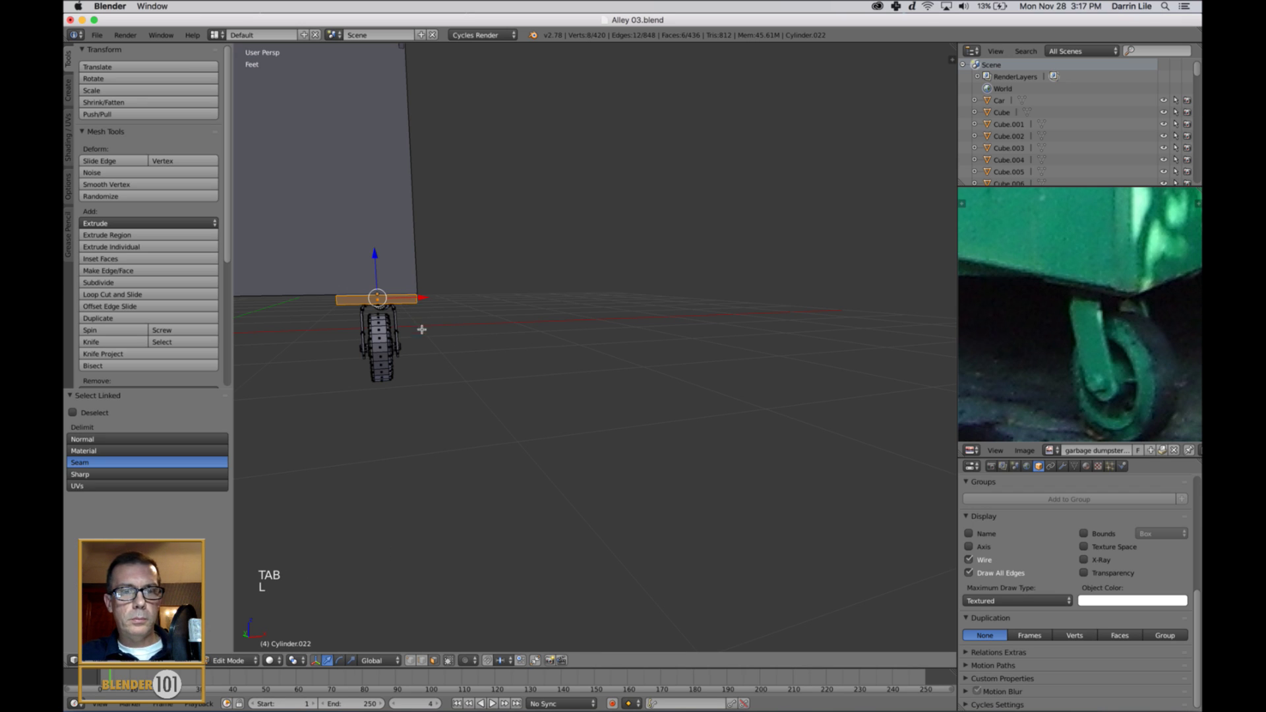
key(p)
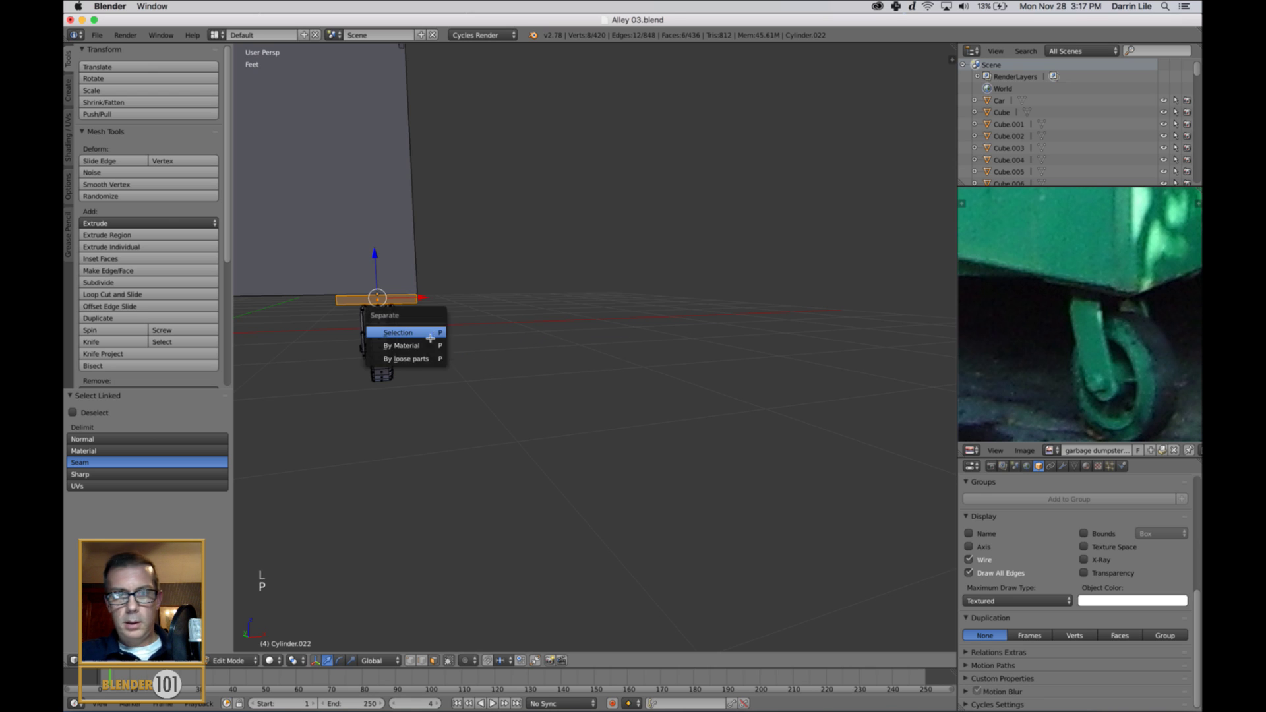
click(430, 333)
key(Tab)
Swivel this caster's fork and wheel around the Z axis, leaving its plate in place, and deselect everything
right_click(388, 350)
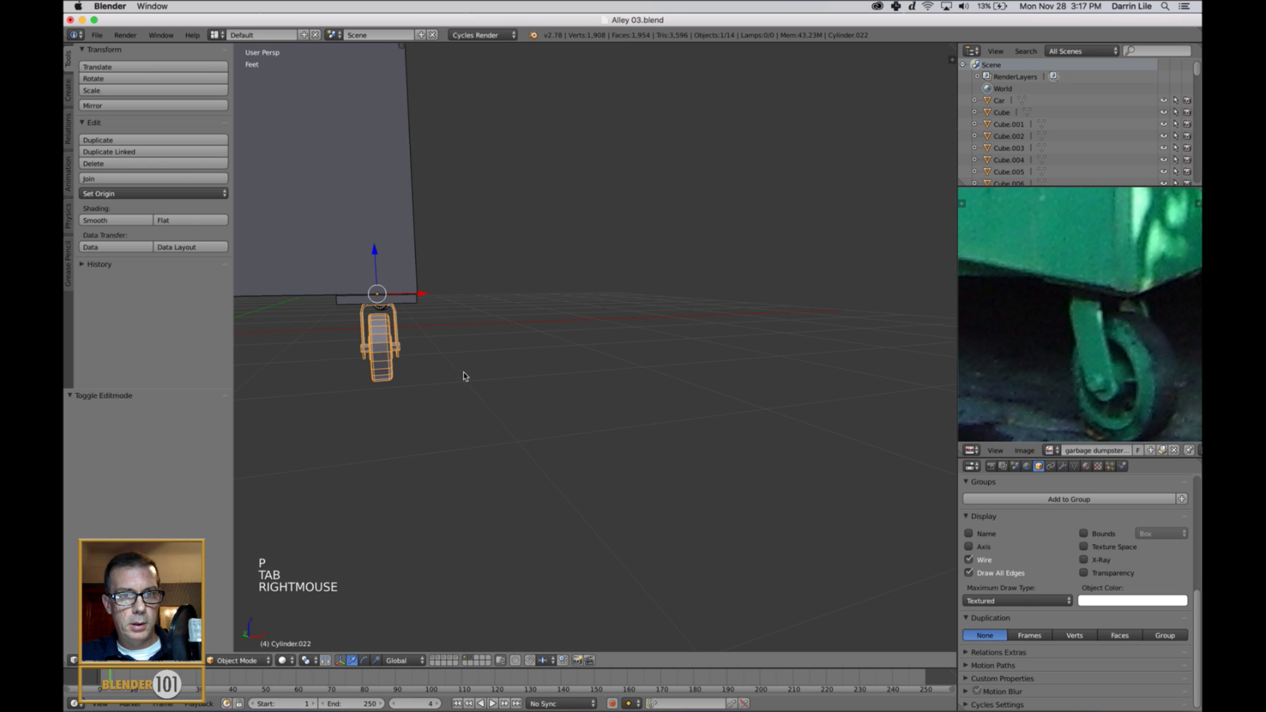
key(r)
key(z)
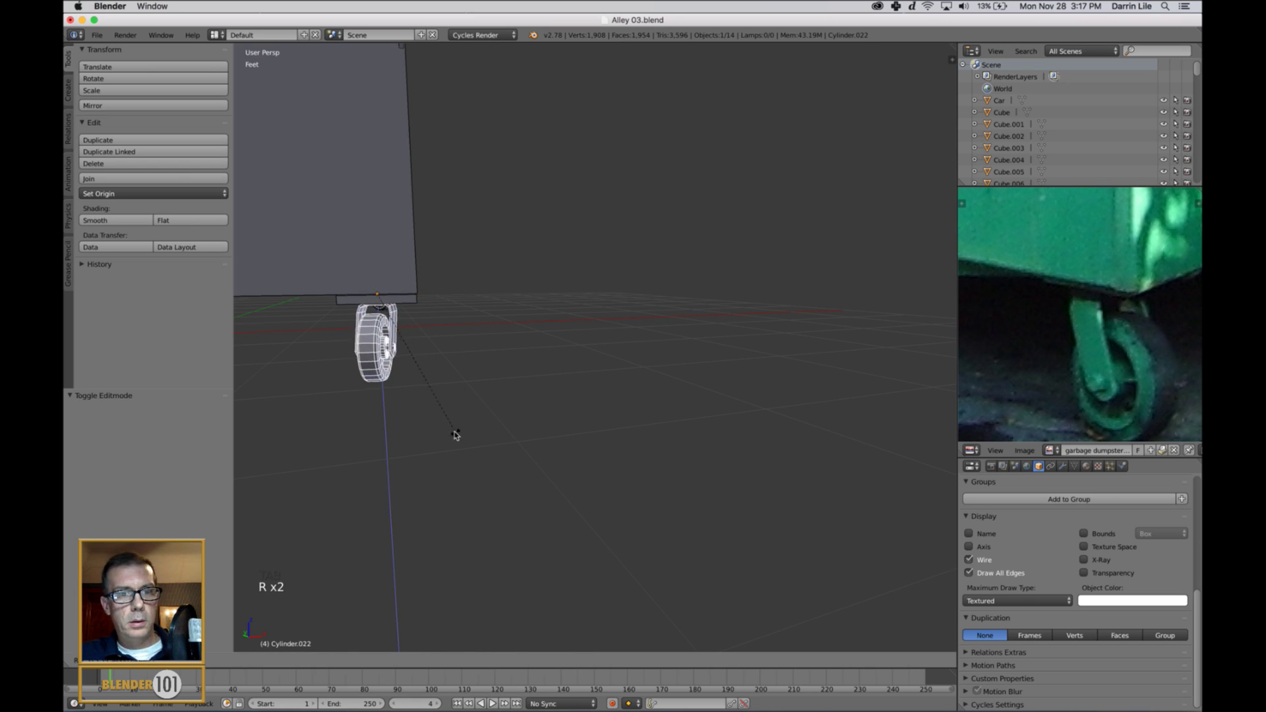
click(362, 471)
scroll(461, 386, down, 6)
key(a)
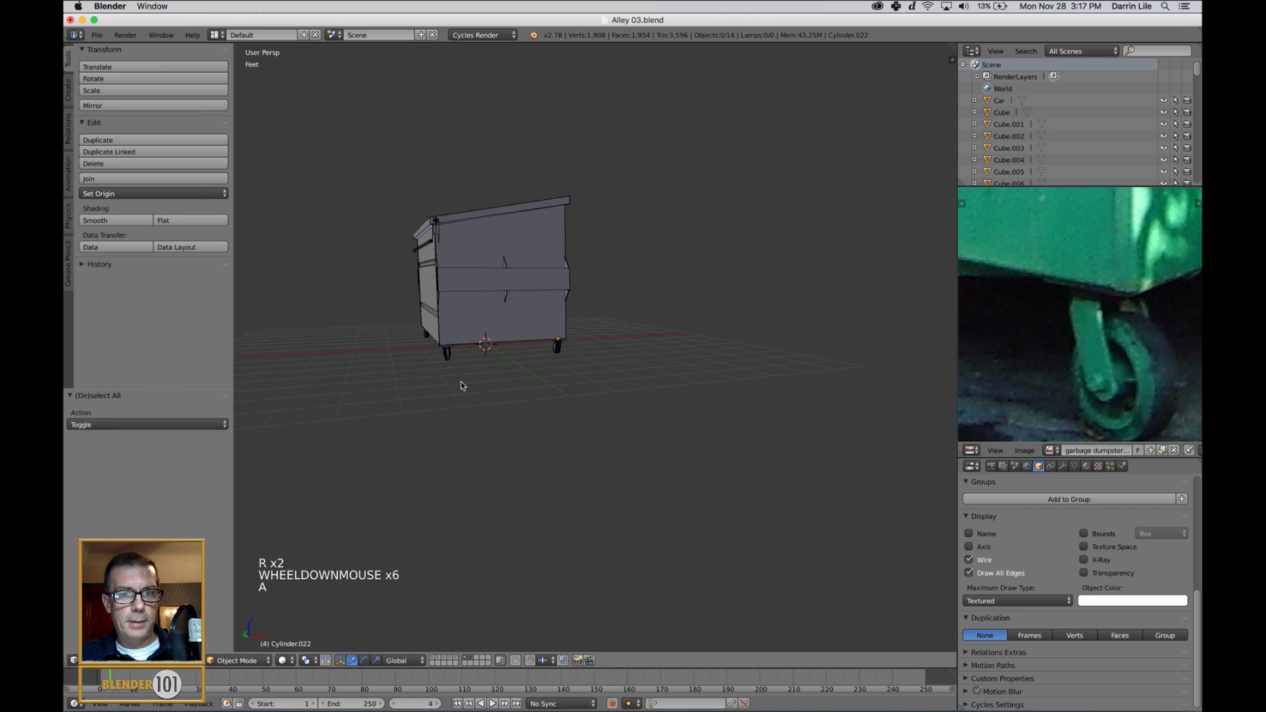
Examine the dumpster on its swivelled casters and compare it with the whole dumpster in the reference photo
middle_drag(464, 385, 693, 460)
scroll(575, 407, up, 2)
scroll(635, 455, down, 1)
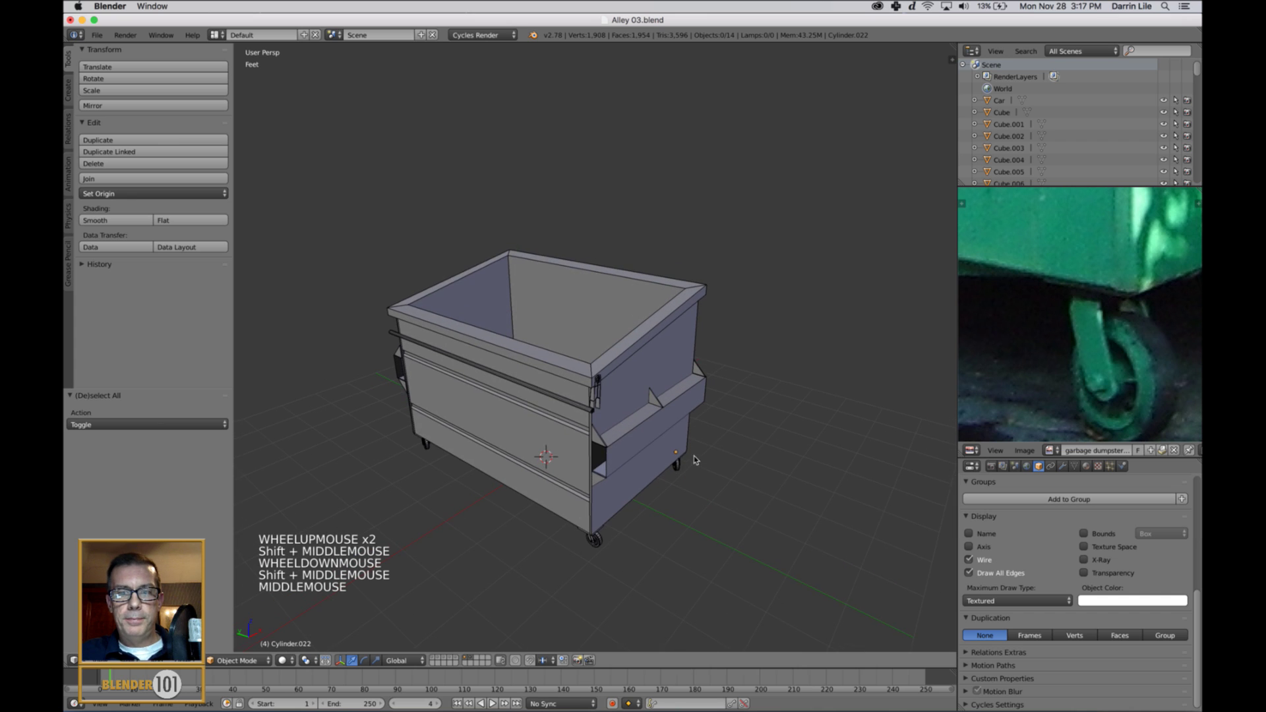
shift+middle_drag(587, 549, 727, 478)
scroll(1083, 345, down, 9)
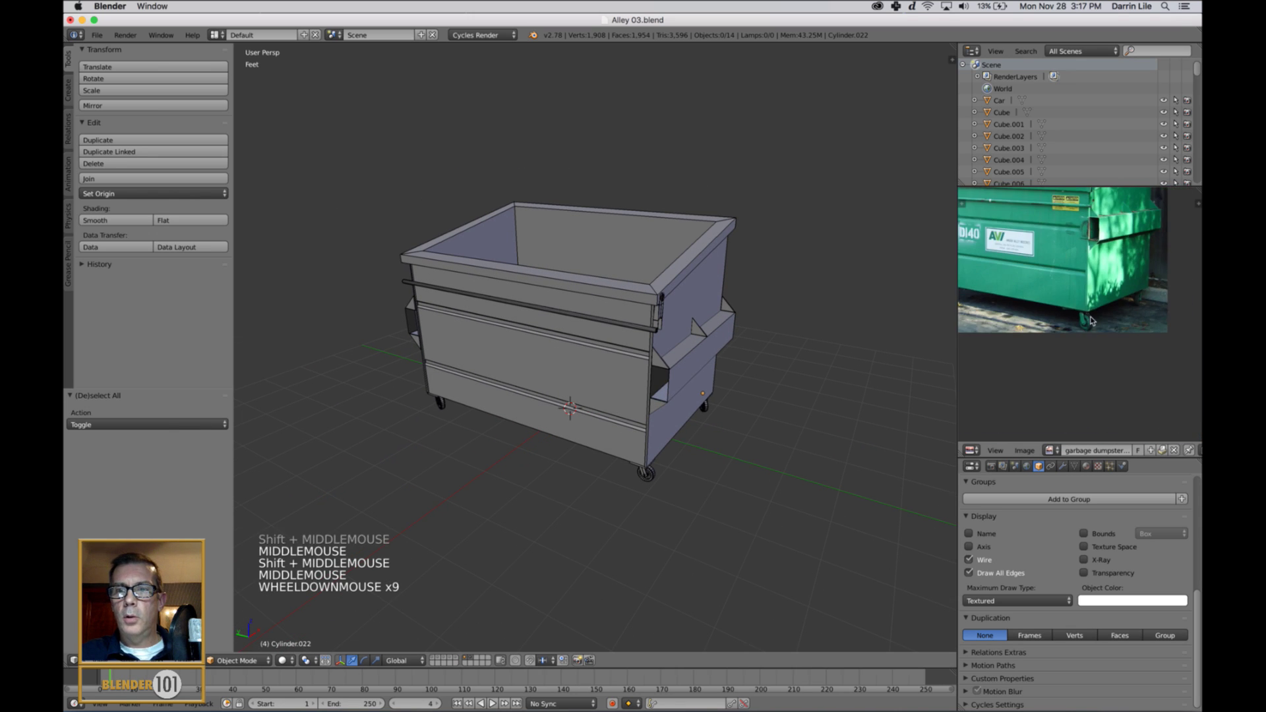
mouse_move(1094, 348)
middle_down()
mouse_move(1119, 391)
mouse_move(1094, 349)
middle_up()
scroll(1119, 392, down, 3)
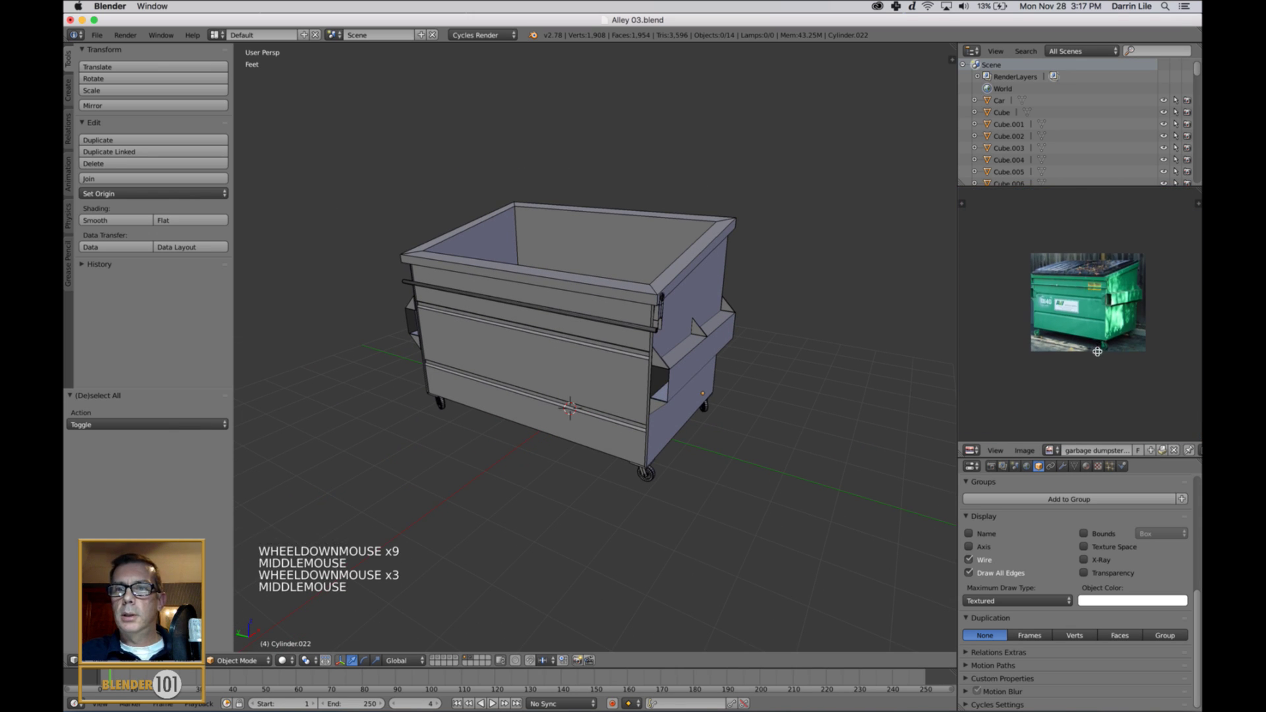
scroll(1093, 349, up, 1)
scroll(1094, 349, up, 2)
Save the scene over the existing Alley 03.blend file
shift+middle_drag(615, 323, 668, 370)
key(super+s)
click(669, 371)
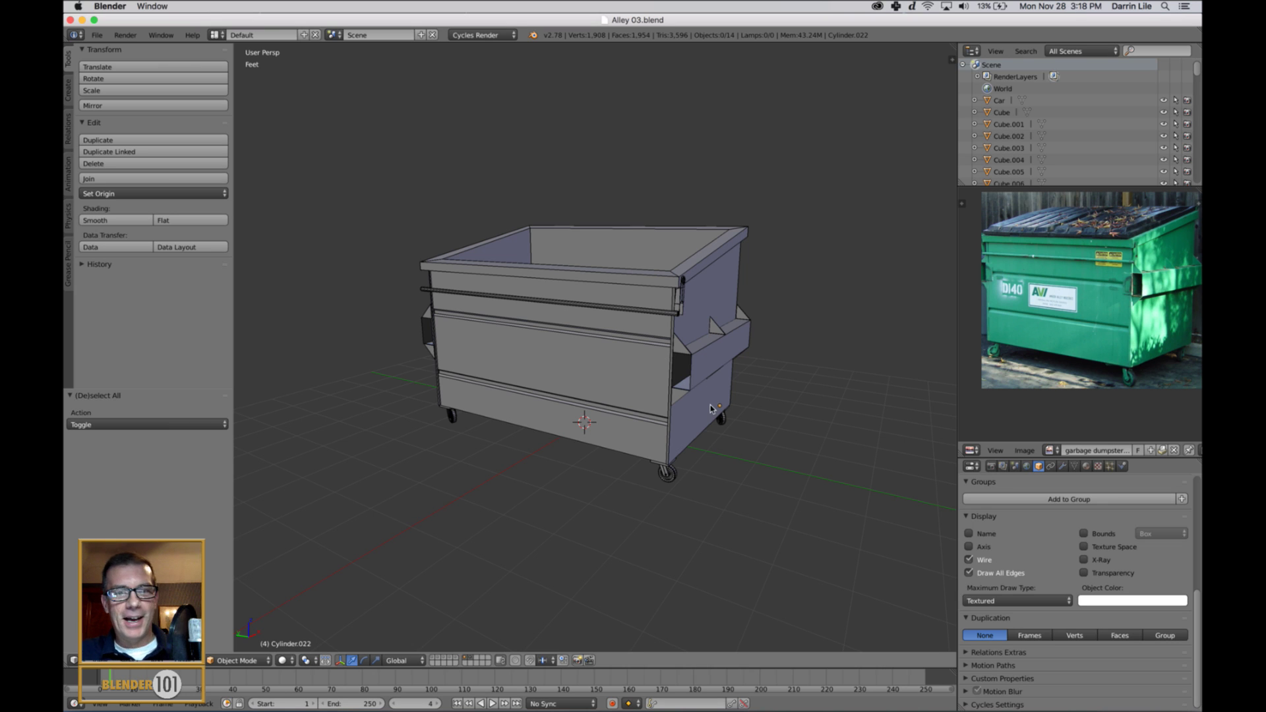
Check the two side fork pockets and the front bar as separate objects by selecting each, and deselect everything
scroll(711, 408, up, 2)
shift+middle_drag(712, 404, 747, 404)
scroll(725, 399, down, 3)
scroll(734, 404, up, 1)
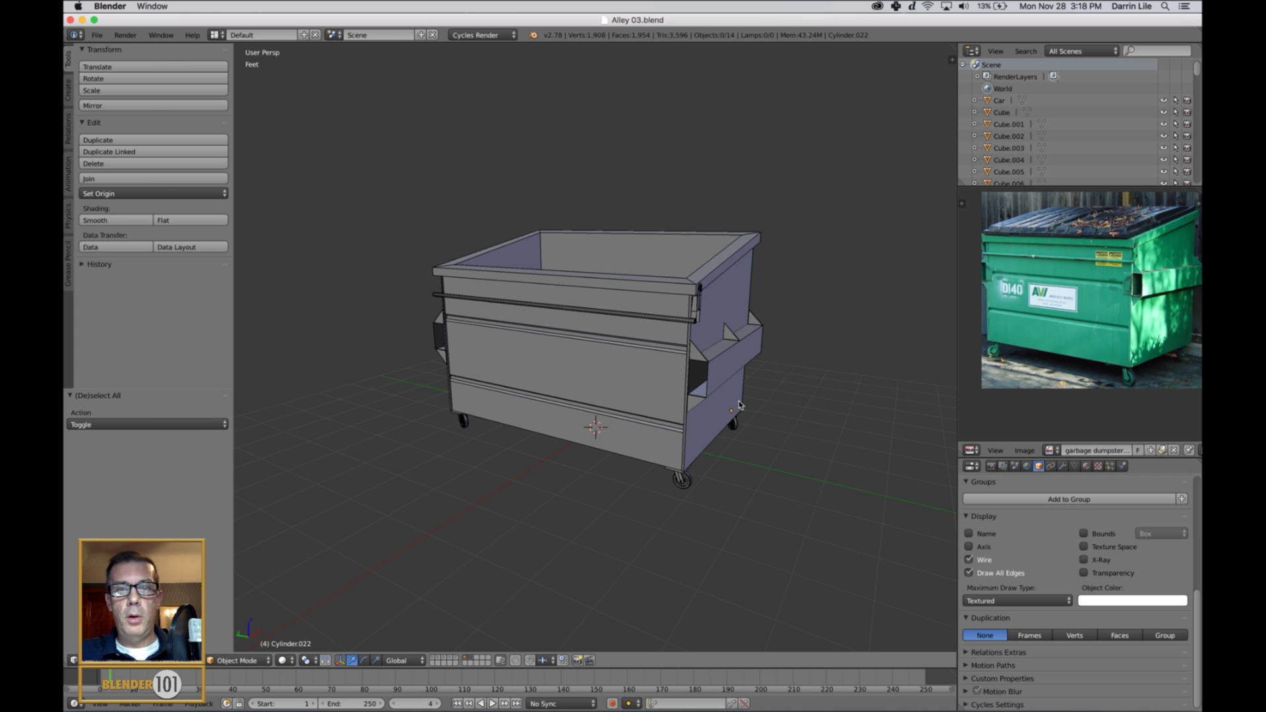
right_click(720, 362)
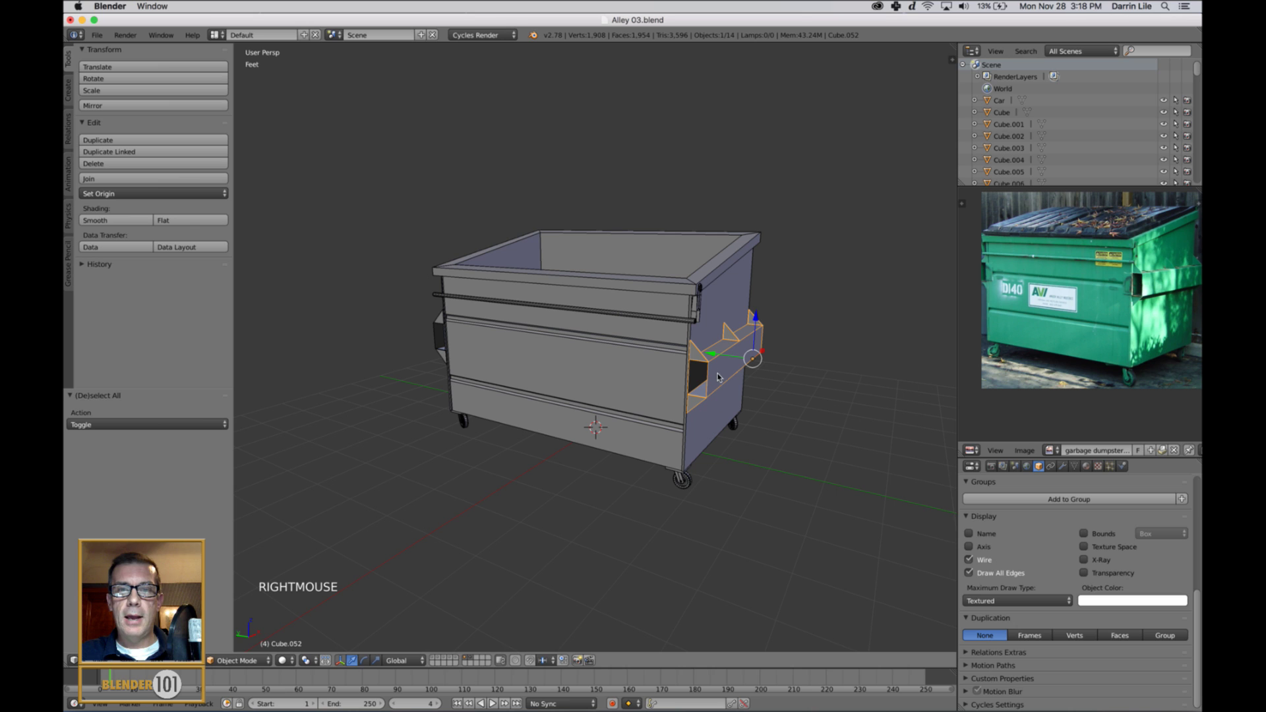
right_click(438, 326)
right_click(482, 302)
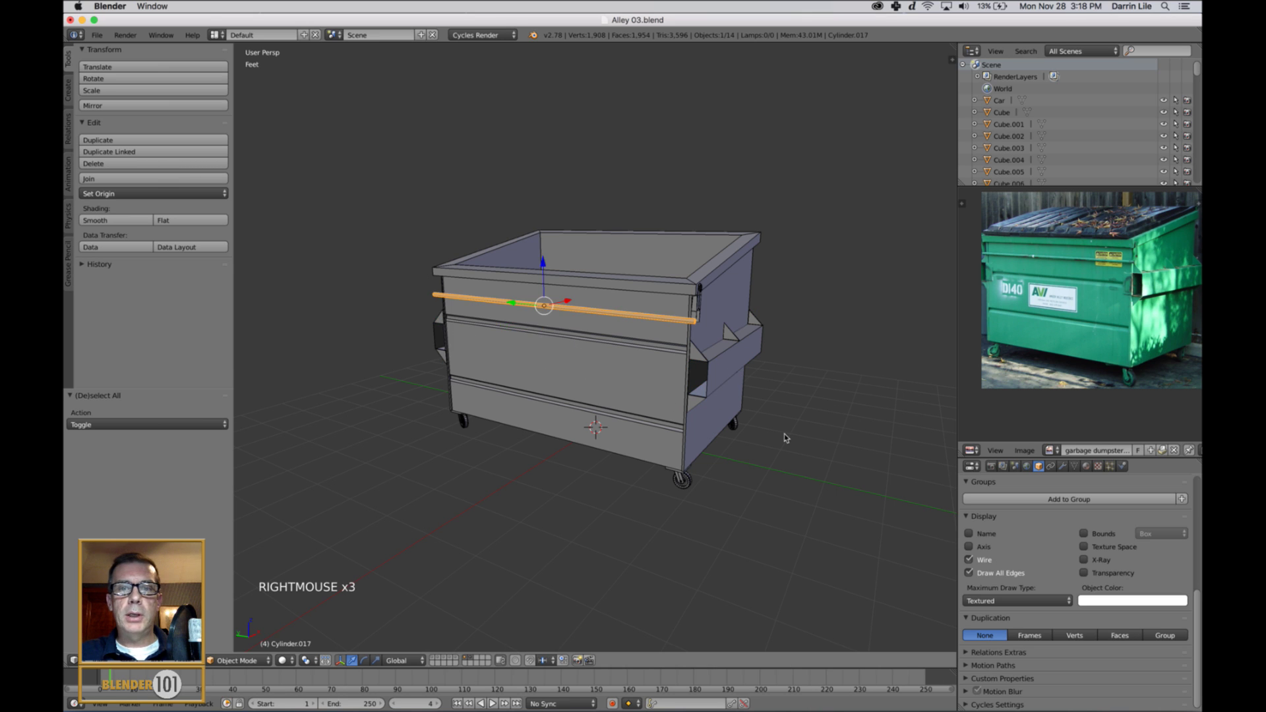
scroll(797, 429, up, 3)
scroll(794, 430, down, 4)
scroll(794, 430, up, 2)
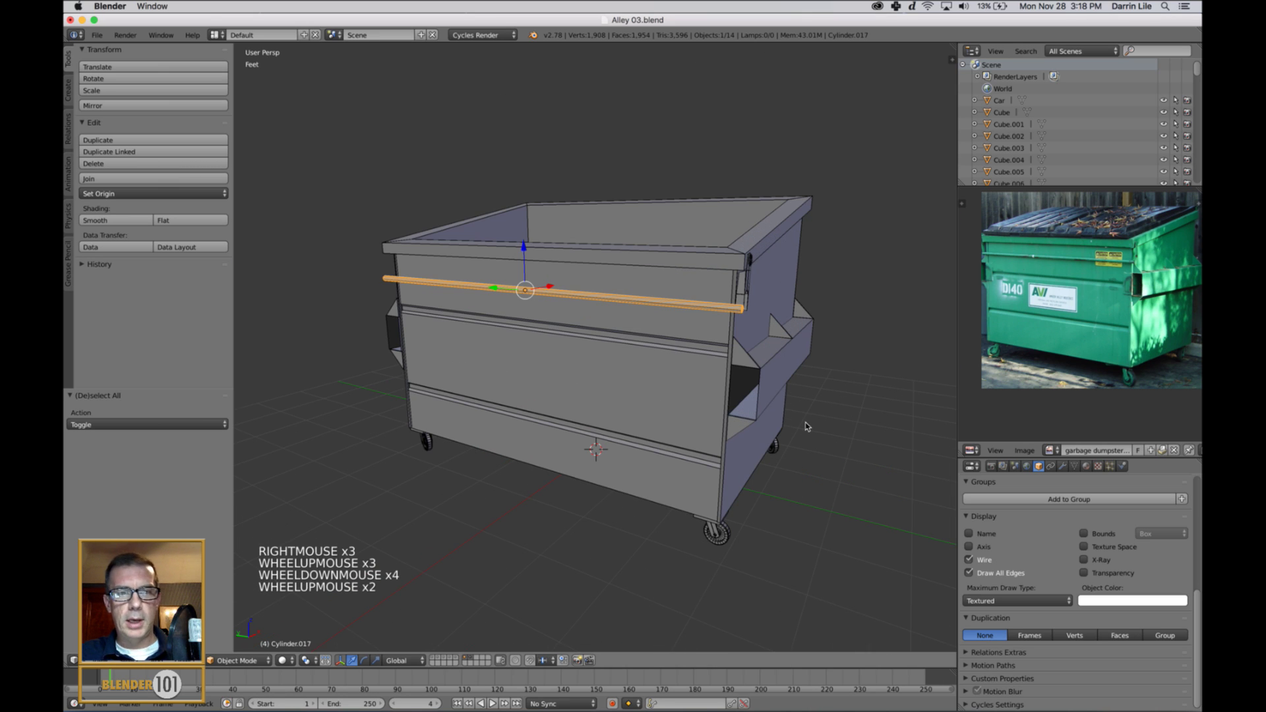
key(a)
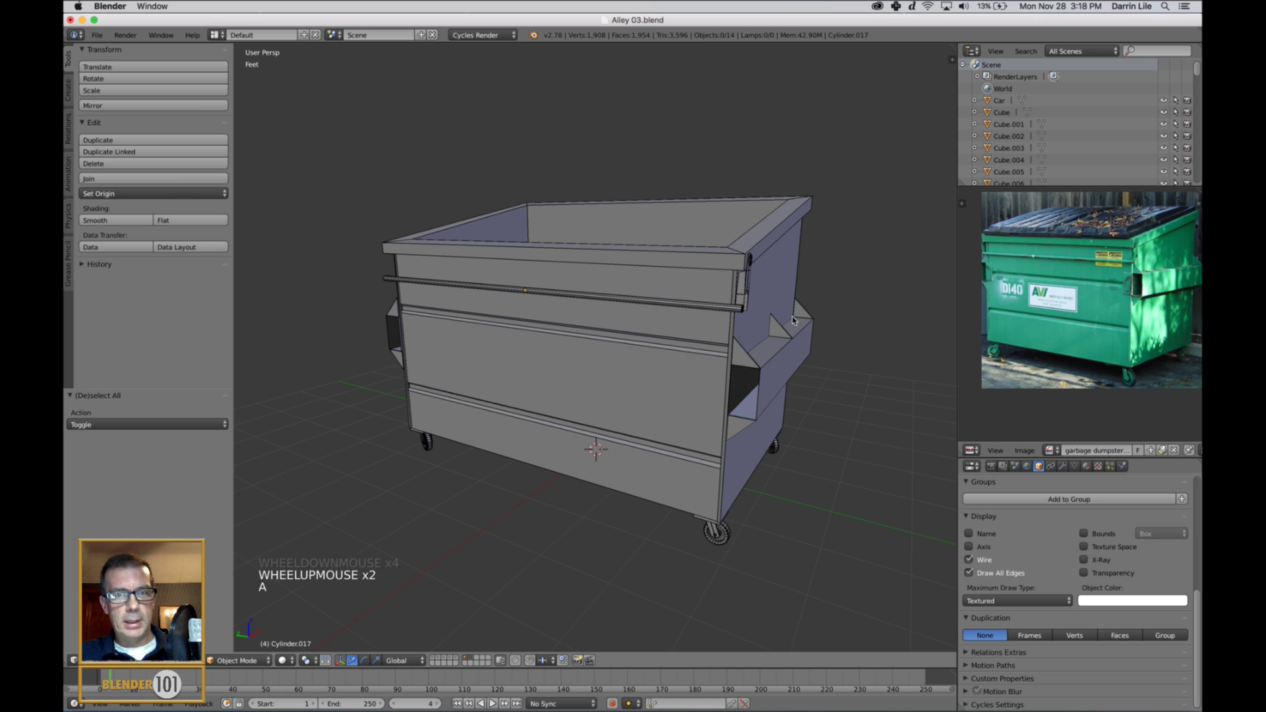
right_click(793, 295)
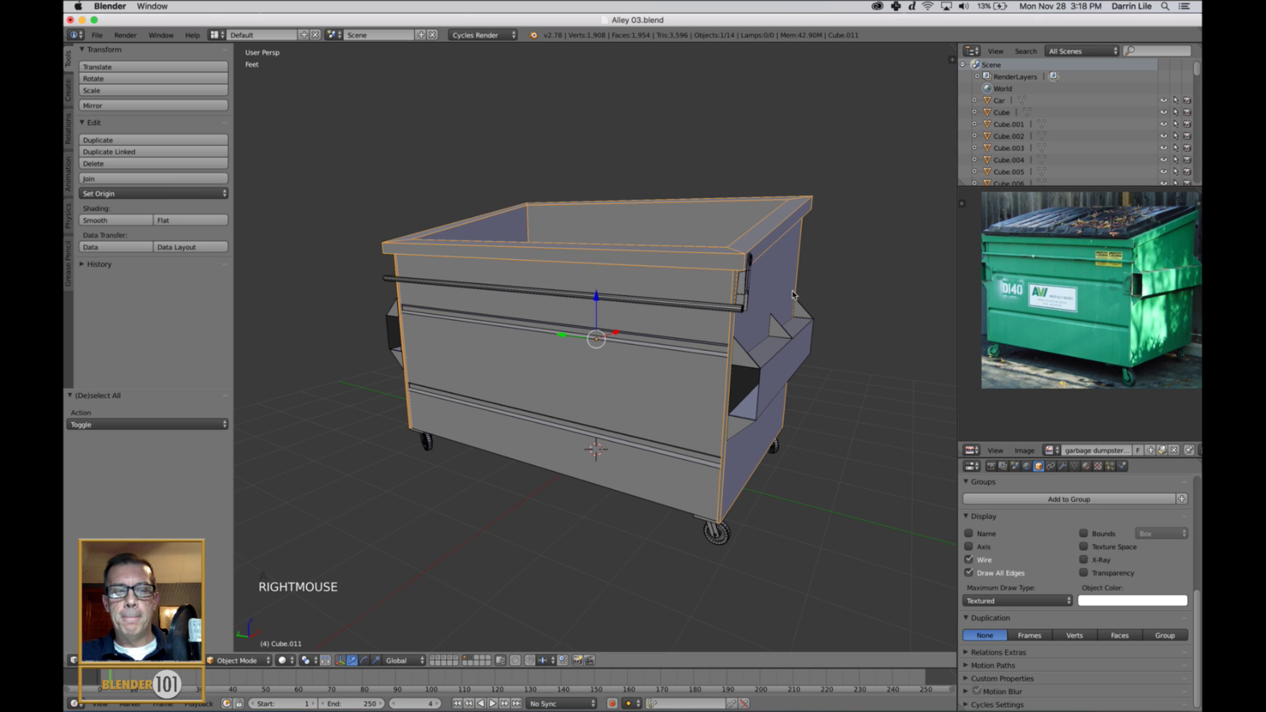
key(Tab)
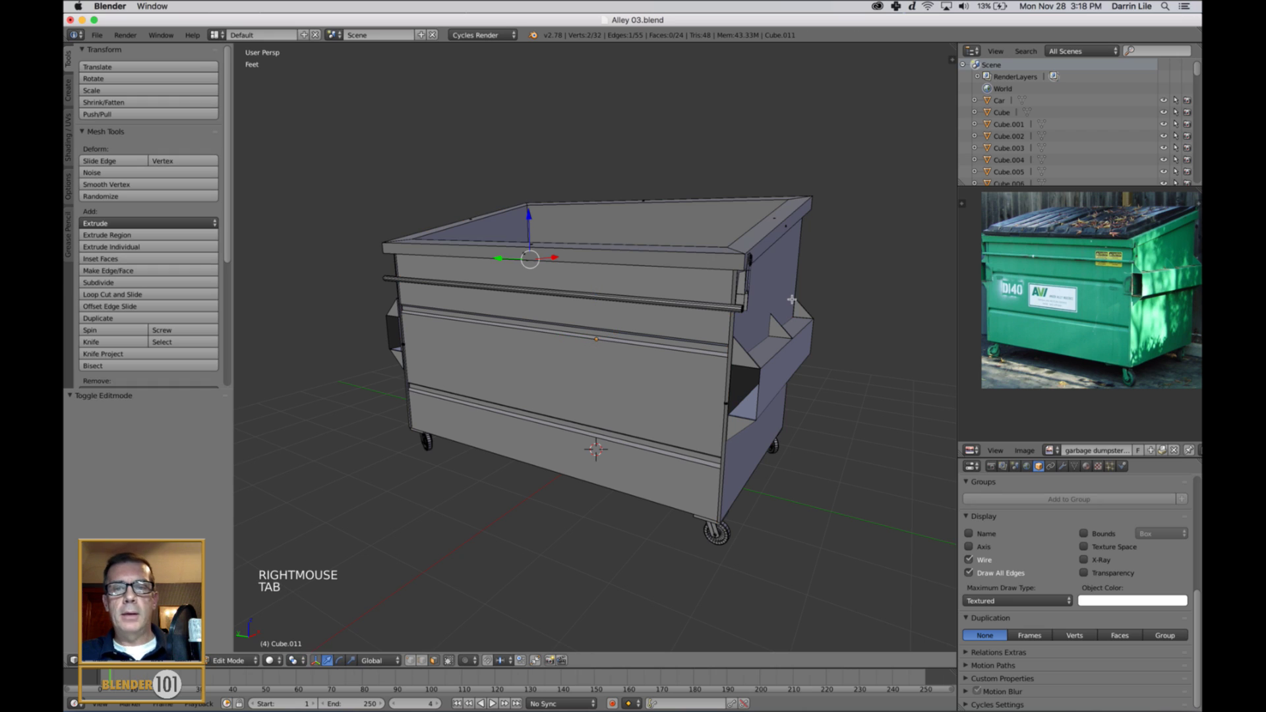
key(shift+a)
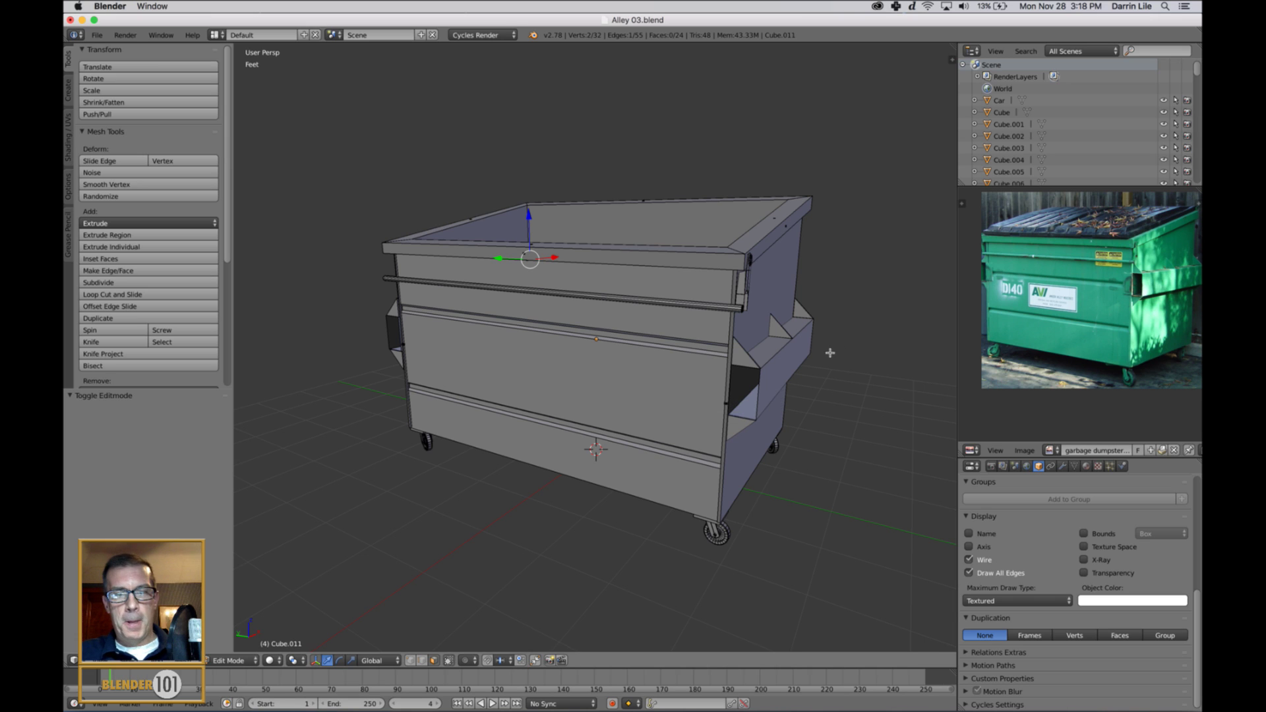
key(Tab)
key(a)
key(a)
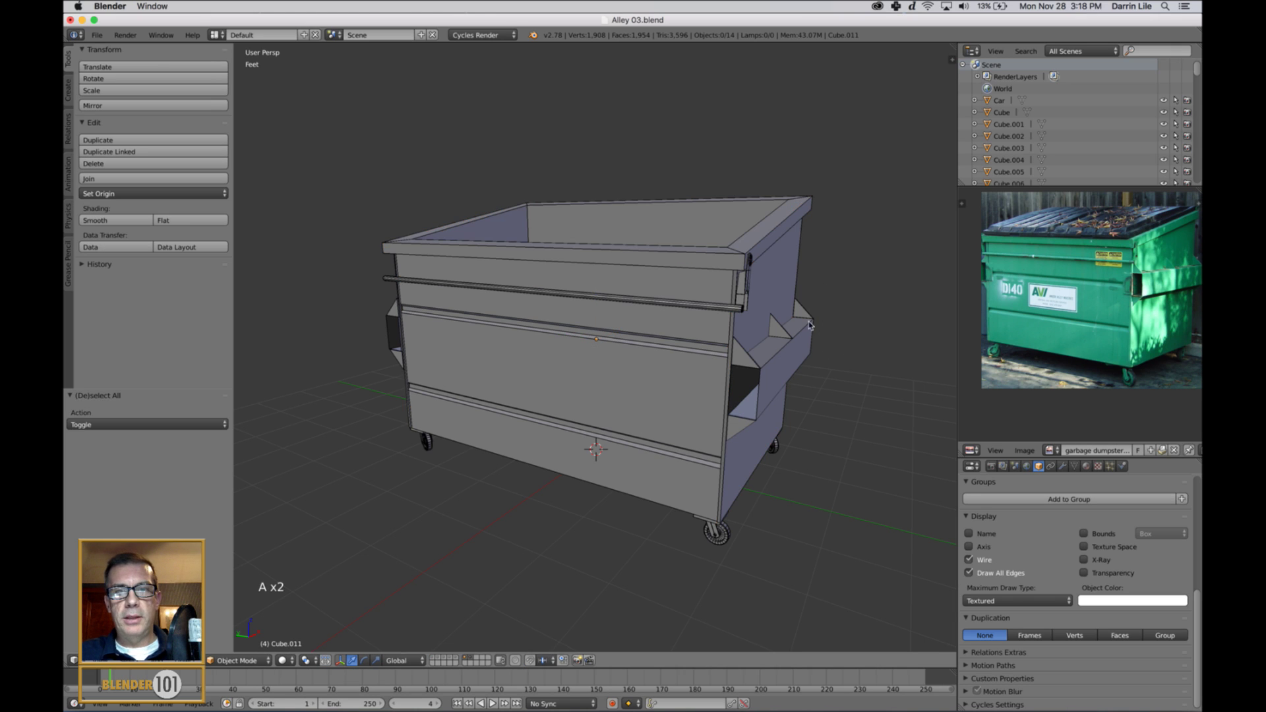
Review the dumpster's separate parts by selecting the bar, its bracket, the fork pockets, a caster and the body, and leave everything deselected
right_click(769, 238)
right_click(717, 300)
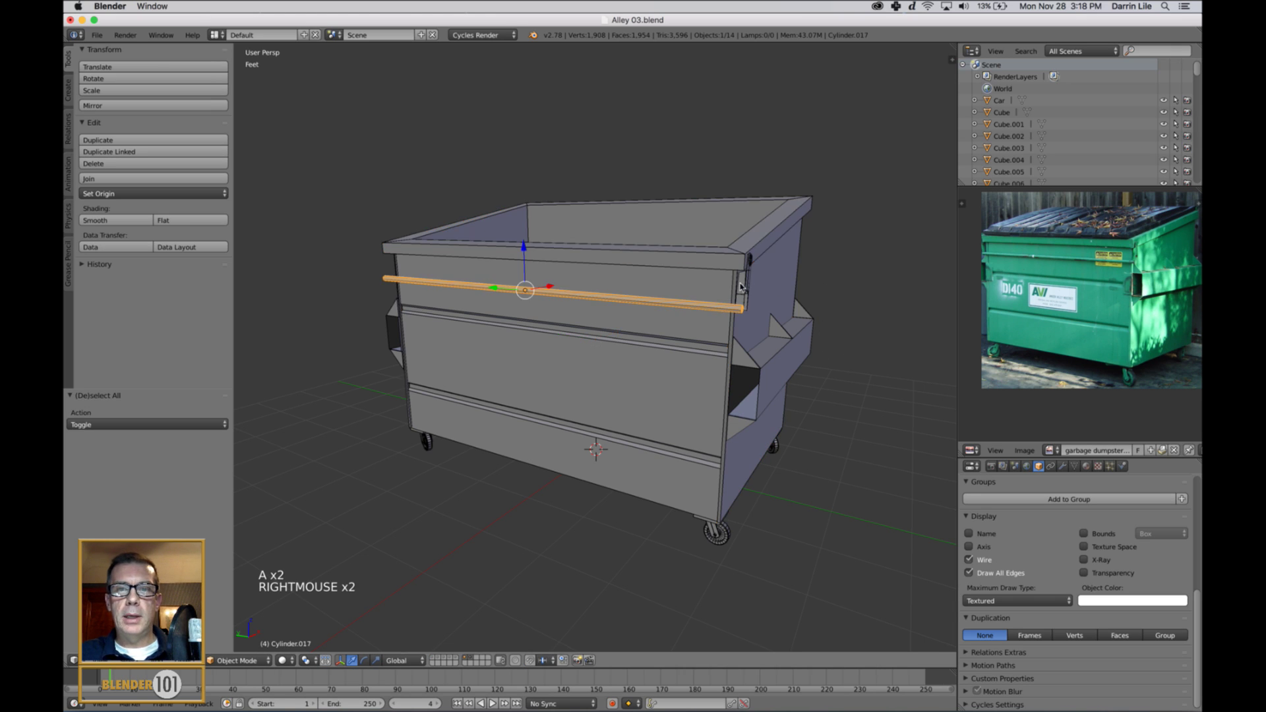
right_click(743, 288)
right_click(789, 365)
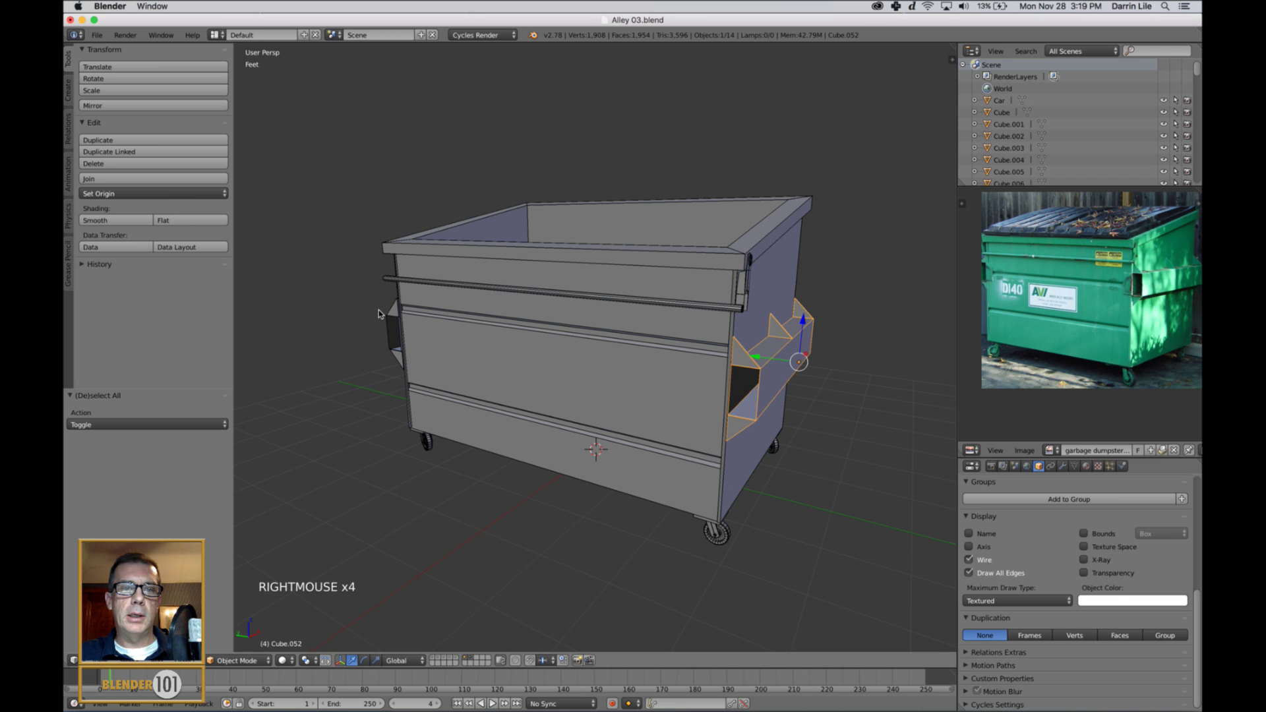
right_click(394, 311)
right_click(429, 440)
middle_drag(459, 491, 491, 486)
middle_drag(710, 454, 683, 491)
right_click(724, 241)
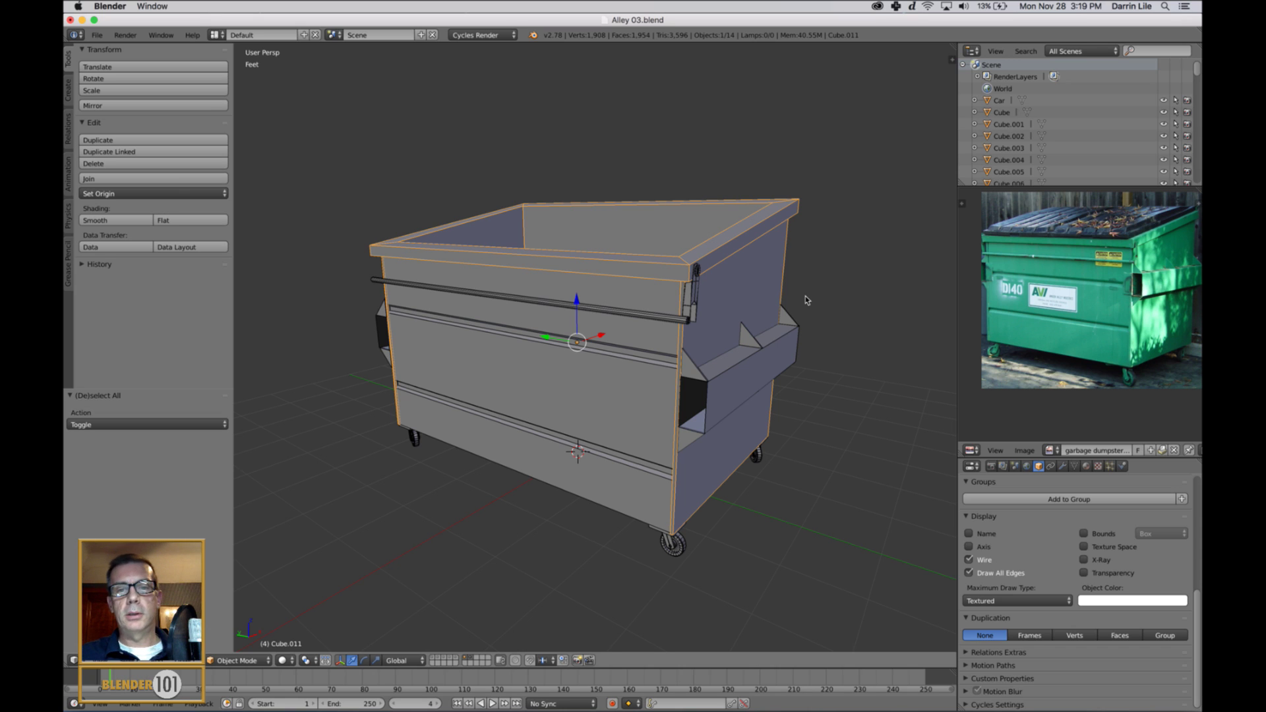
key(a)
middle_drag(744, 339, 747, 338)
key(a)
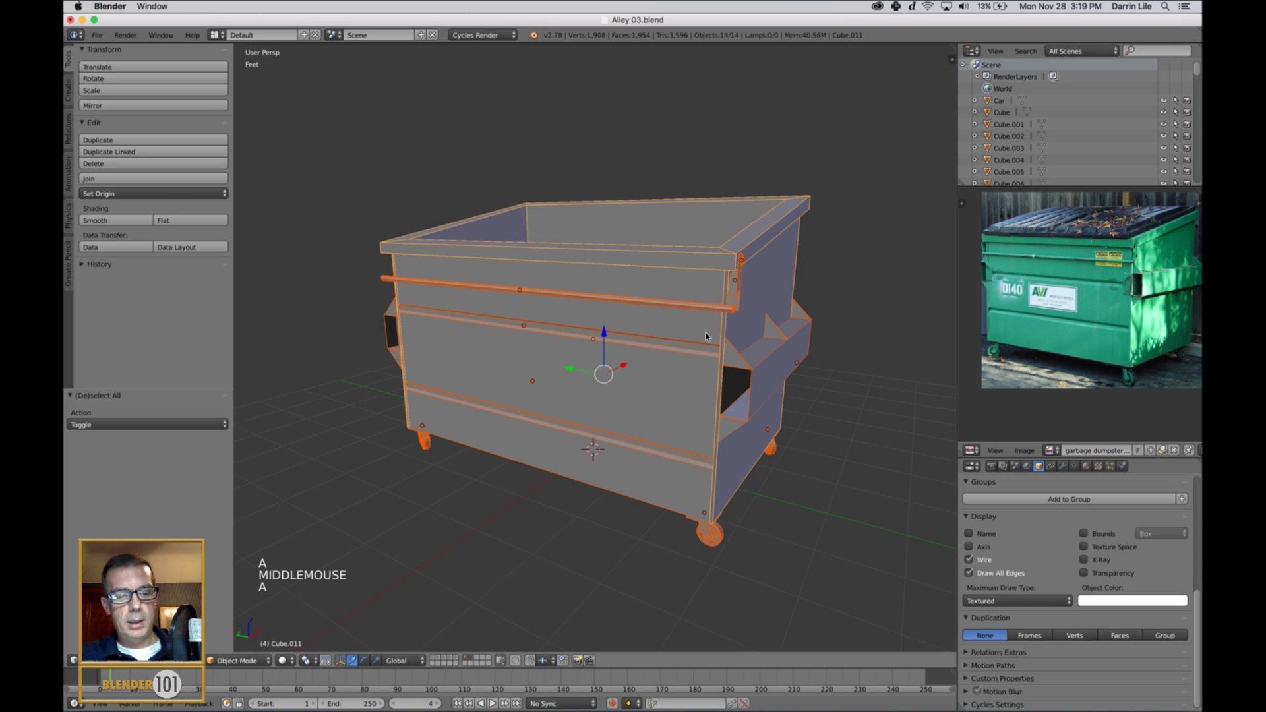
key(a)
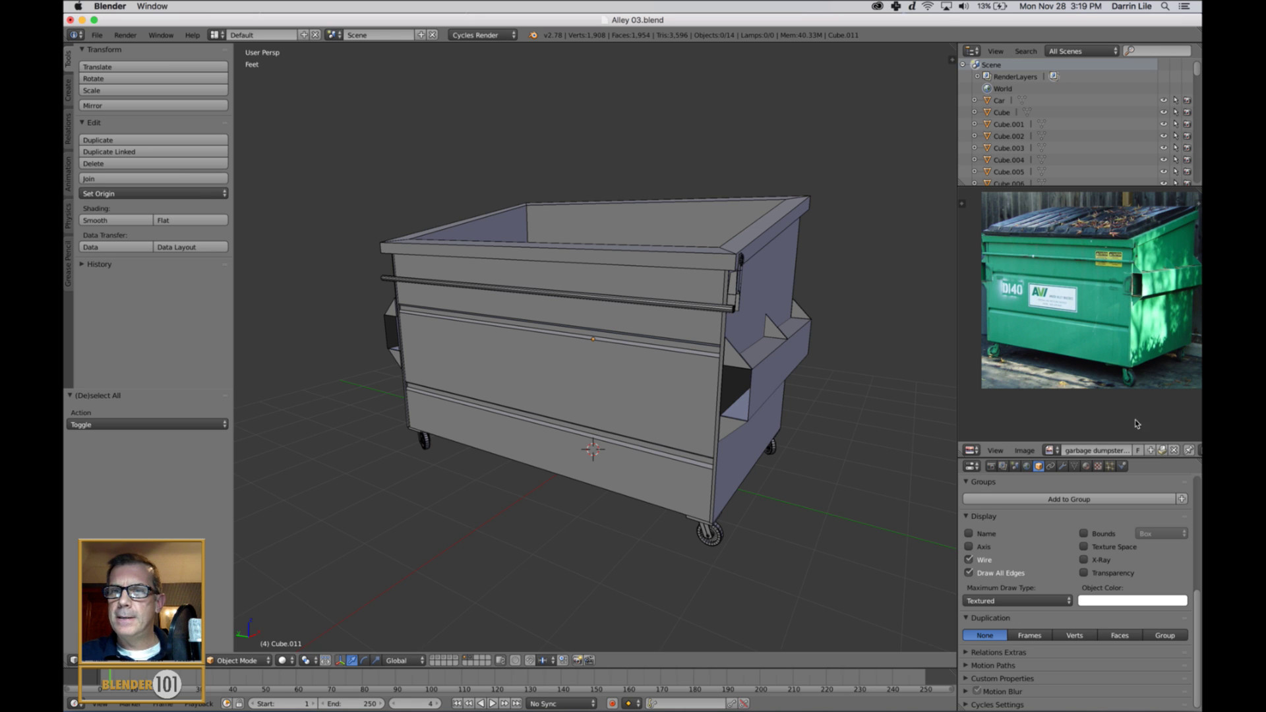
Examine the side fork pocket's edges in the reference photo and compare them with the modelled pocket up close
shift+middle_drag(1157, 316, 1082, 330)
scroll(1149, 315, up, 4)
scroll(1101, 282, up, 2)
shift+middle_drag(1101, 283, 1076, 290)
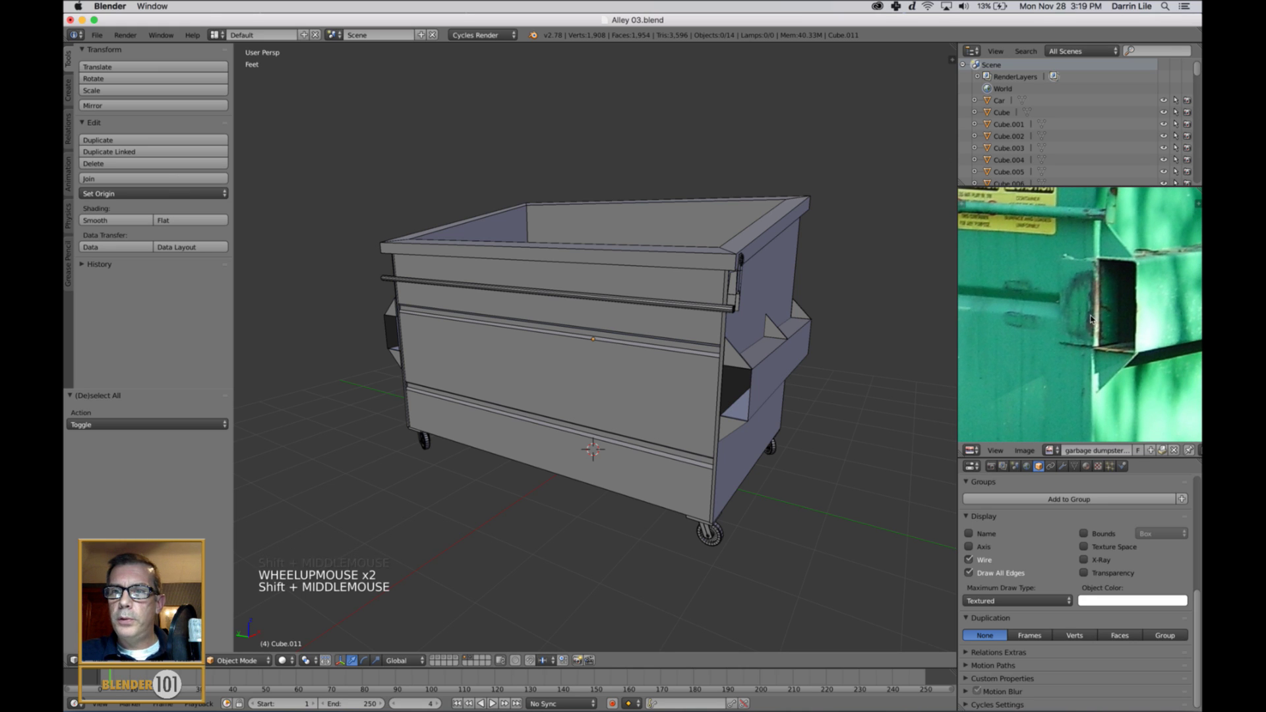
shift+middle_drag(731, 432, 736, 402)
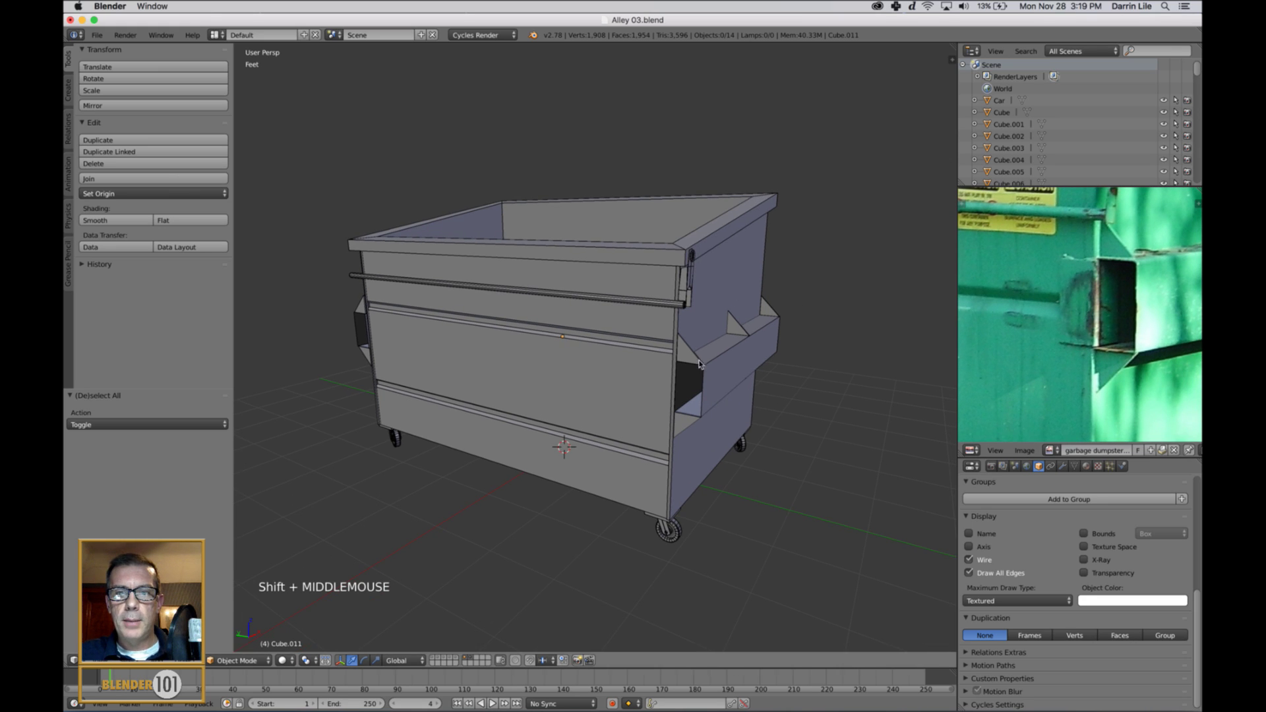
scroll(673, 391, up, 3)
scroll(717, 416, down, 3)
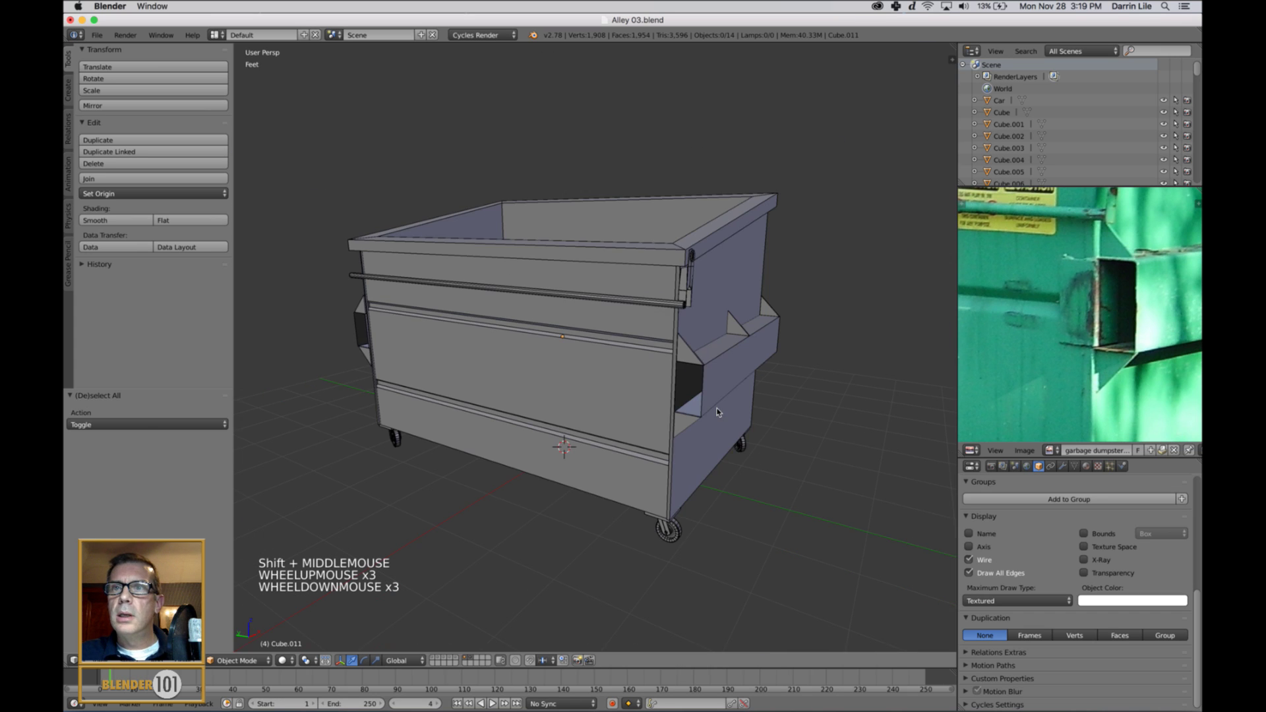
scroll(721, 412, up, 1)
shift+middle_drag(721, 411, 728, 400)
scroll(728, 400, up, 1)
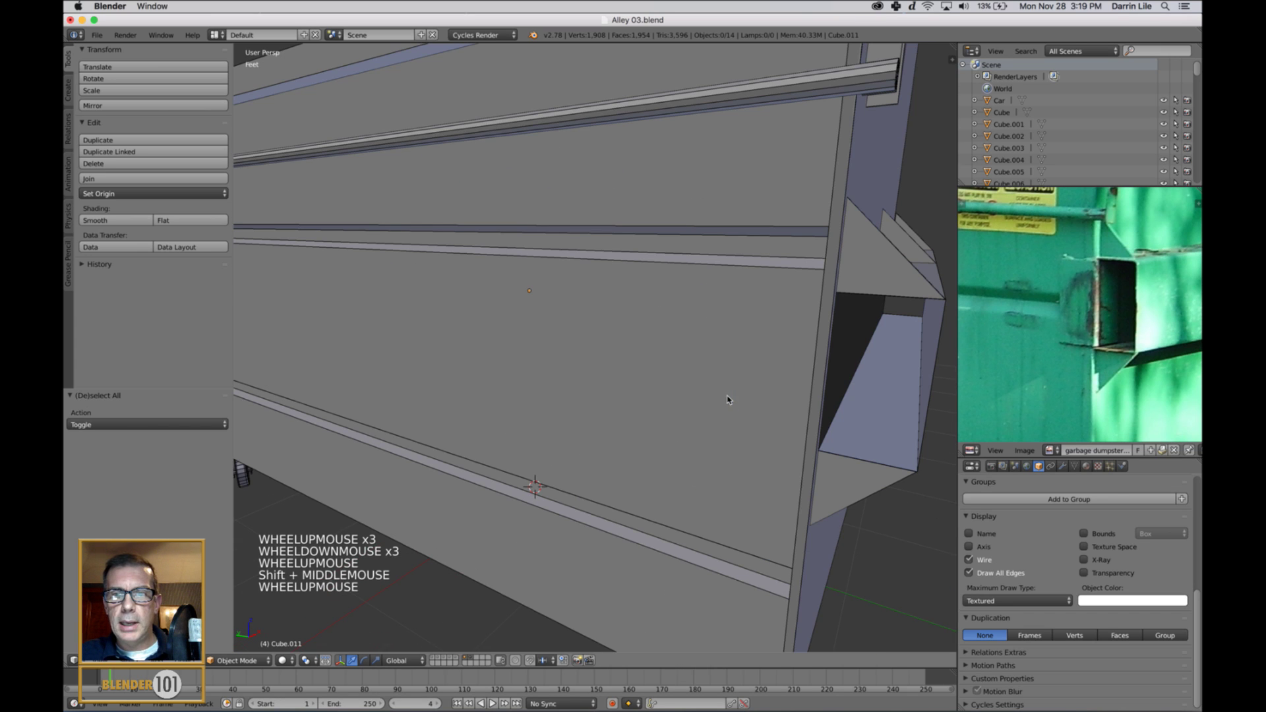
Snap the 3D cursor to the midpoint between the upper and lower triangular gusset faces at the side fork pocket's opening
right_click(810, 381)
middle_drag(824, 385, 786, 384)
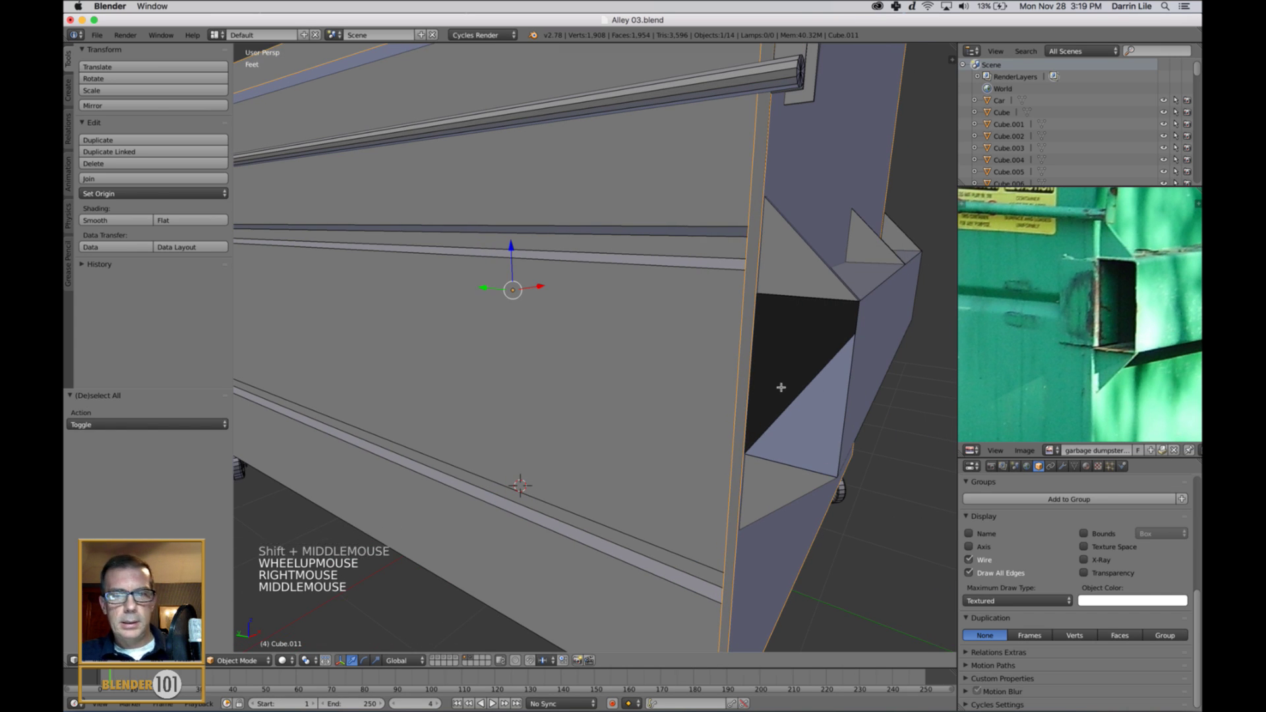
key(Tab)
key(Tab)
right_click(873, 351)
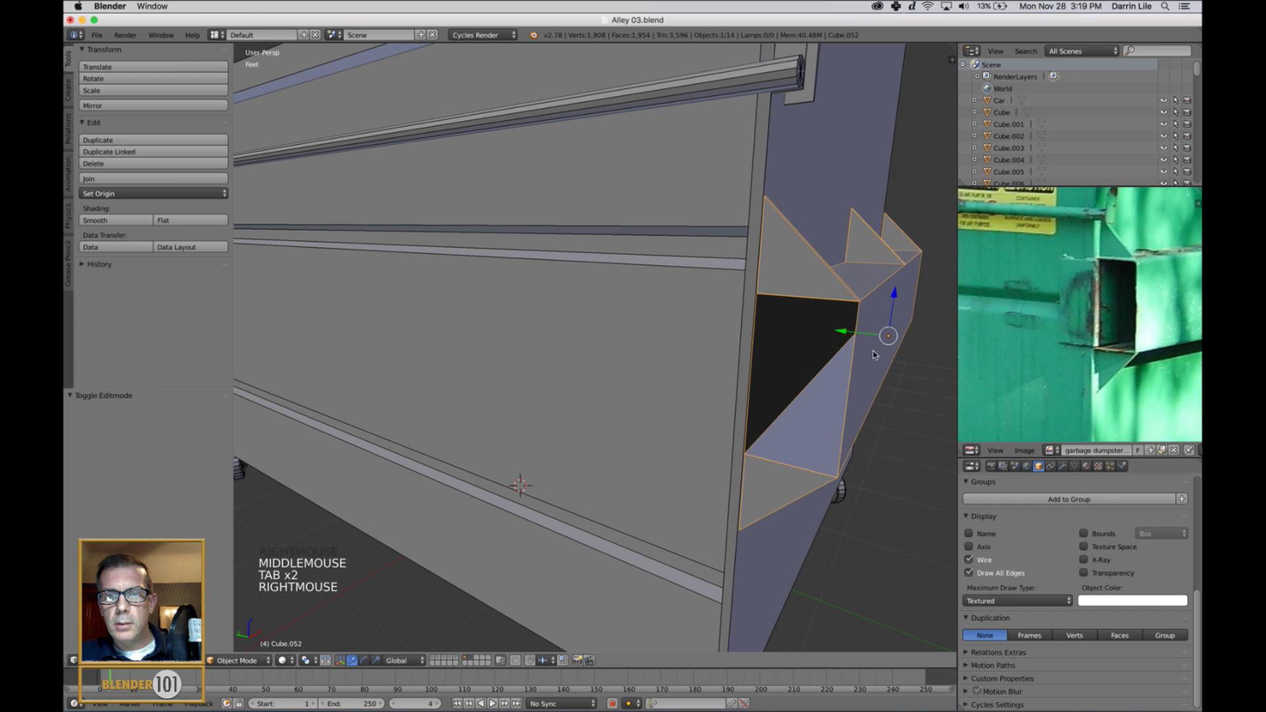
key(Tab)
right_click(794, 291)
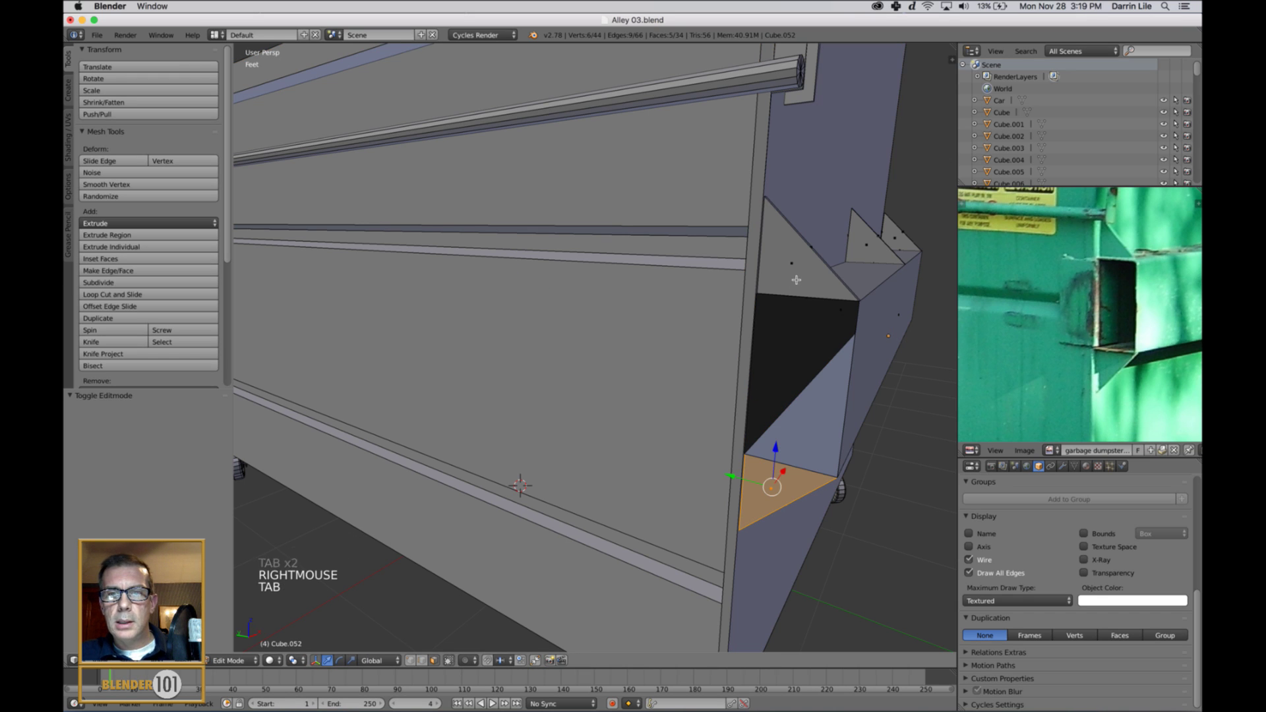
shift+right_click(765, 495)
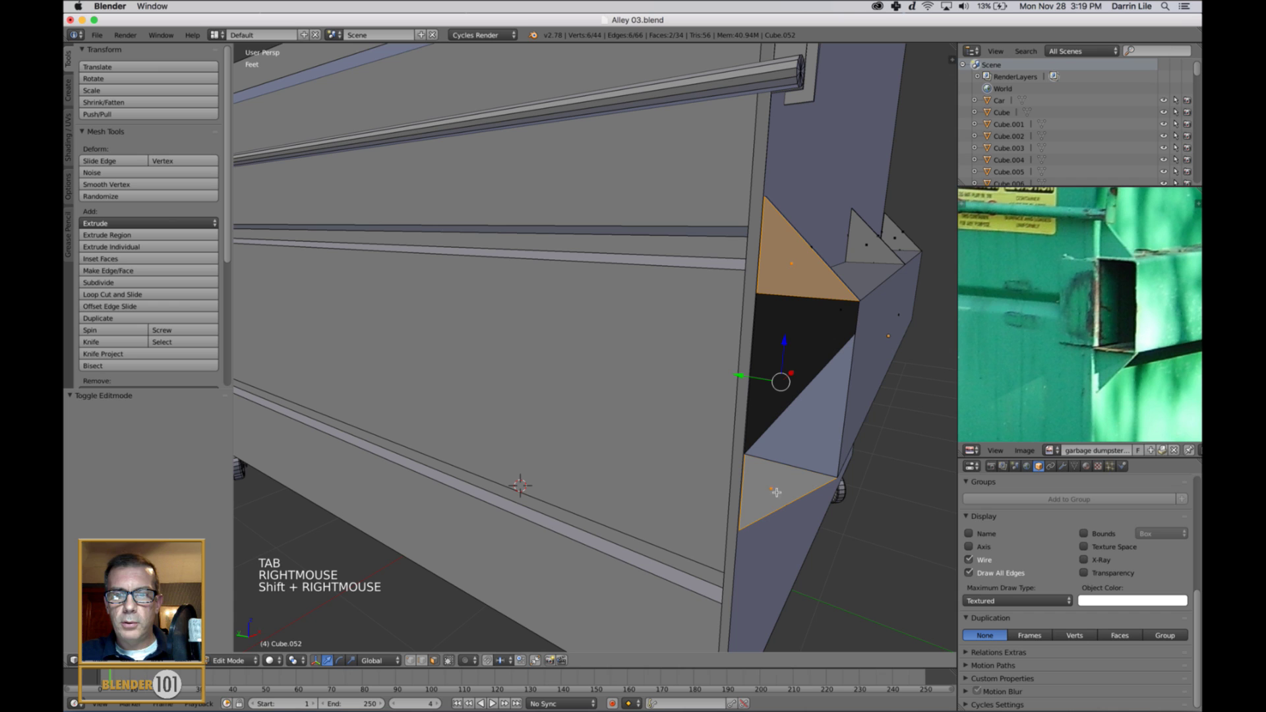
key(shift+s)
click(866, 416)
key(a)
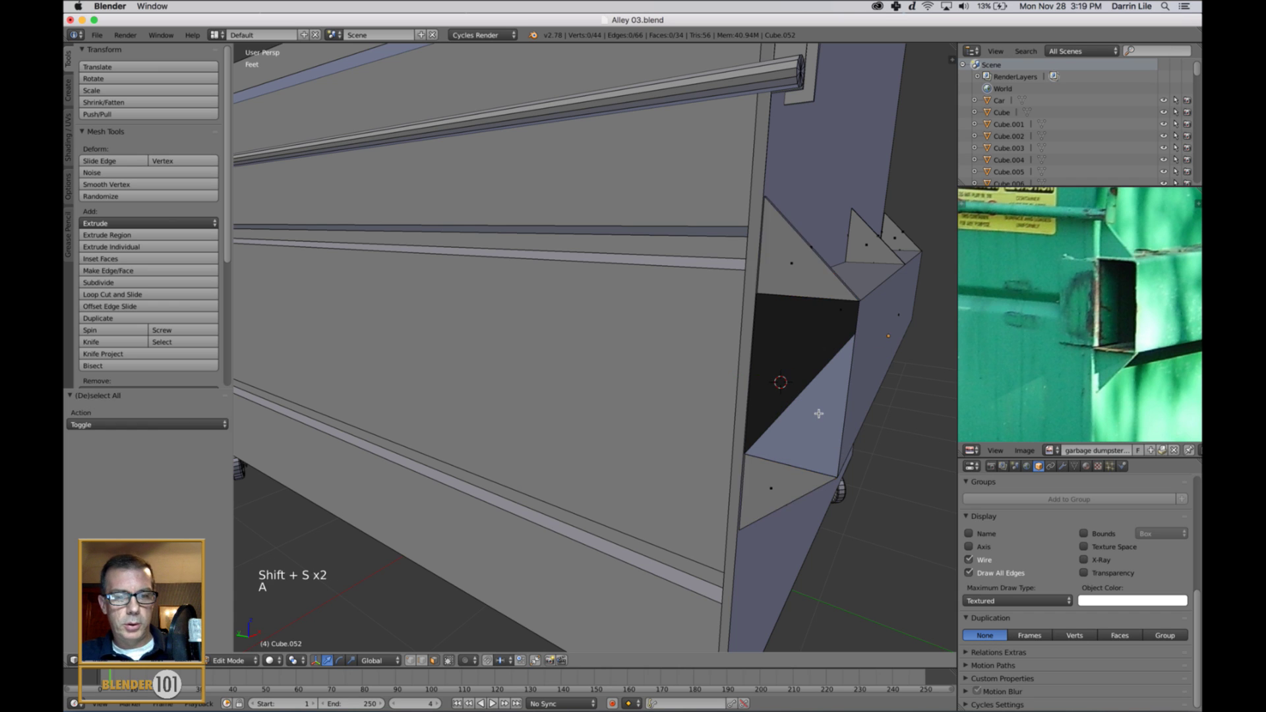
key(Tab)
Add a cube at the 3D cursor in front of the fork pocket and scale it uniformly to about 0.29
scroll(811, 411, down, 3)
scroll(805, 410, down, 3)
middle_click(805, 411)
key(a)
scroll(725, 389, up, 4)
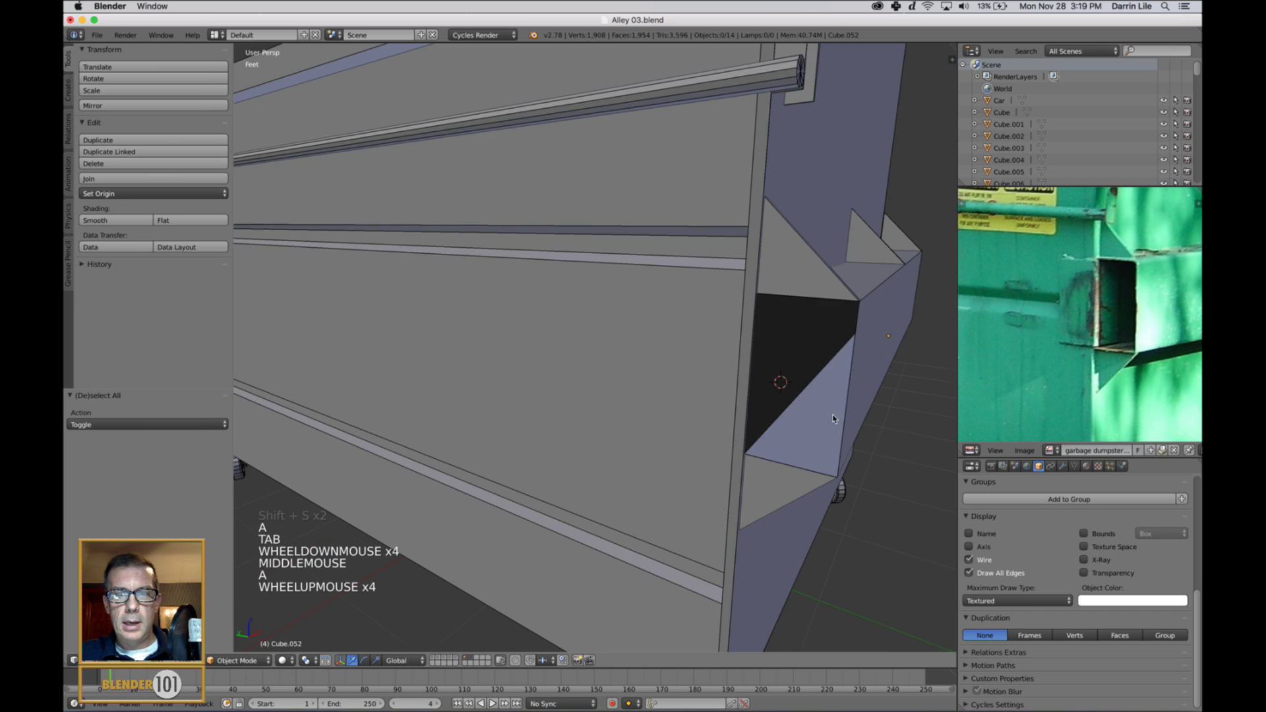
scroll(655, 371, down, 1)
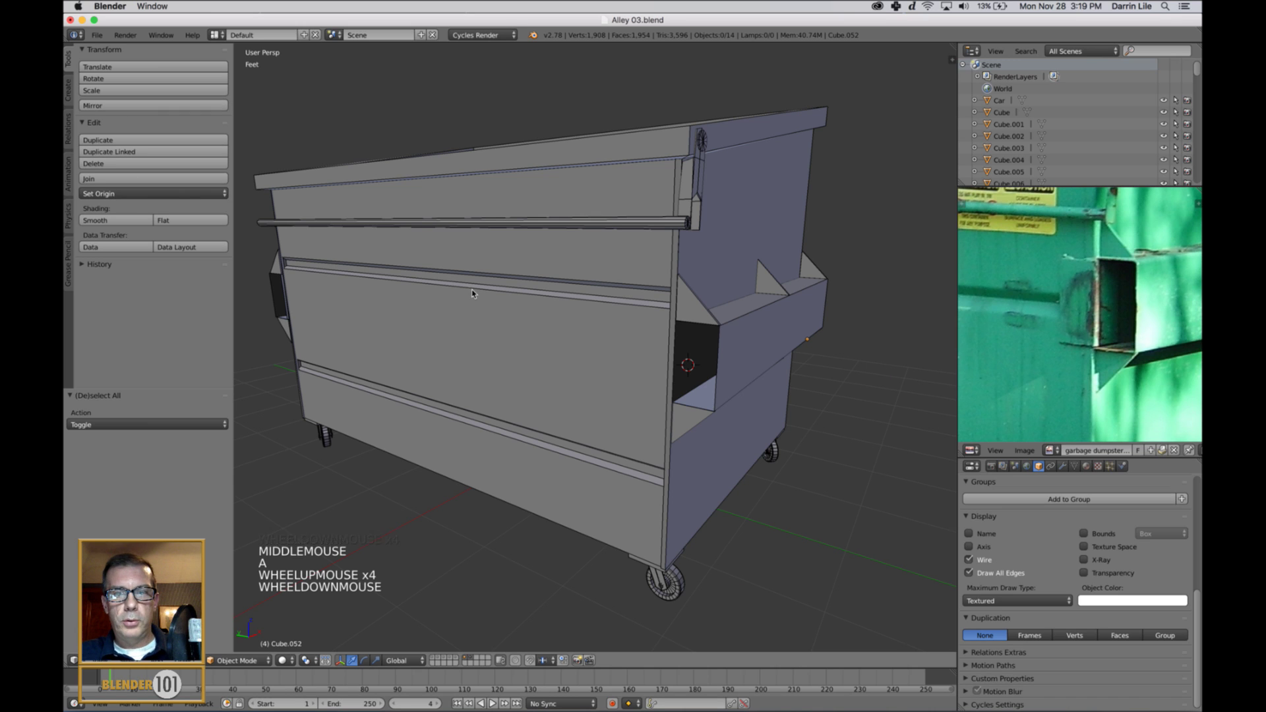
key(shift+a)
mouse_move(435, 292)
click(512, 304)
scroll(660, 396, down, 4)
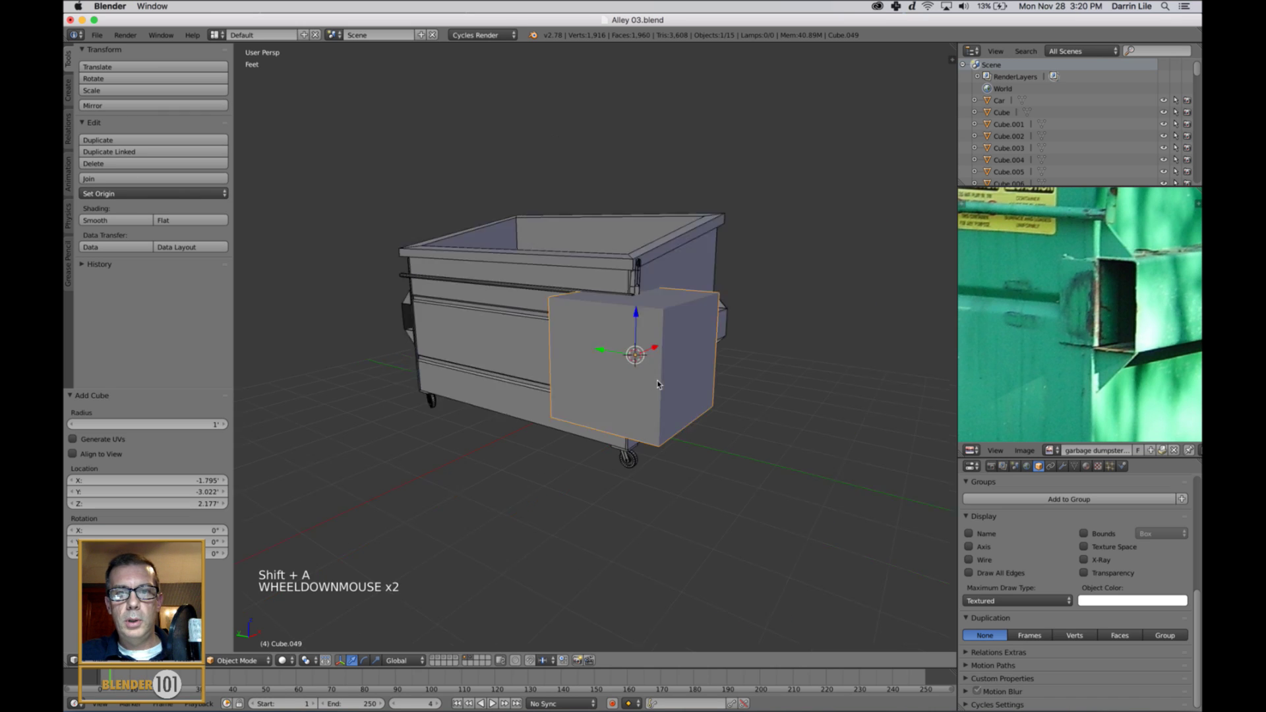
middle_drag(646, 382, 662, 405)
key(s)
key(s)
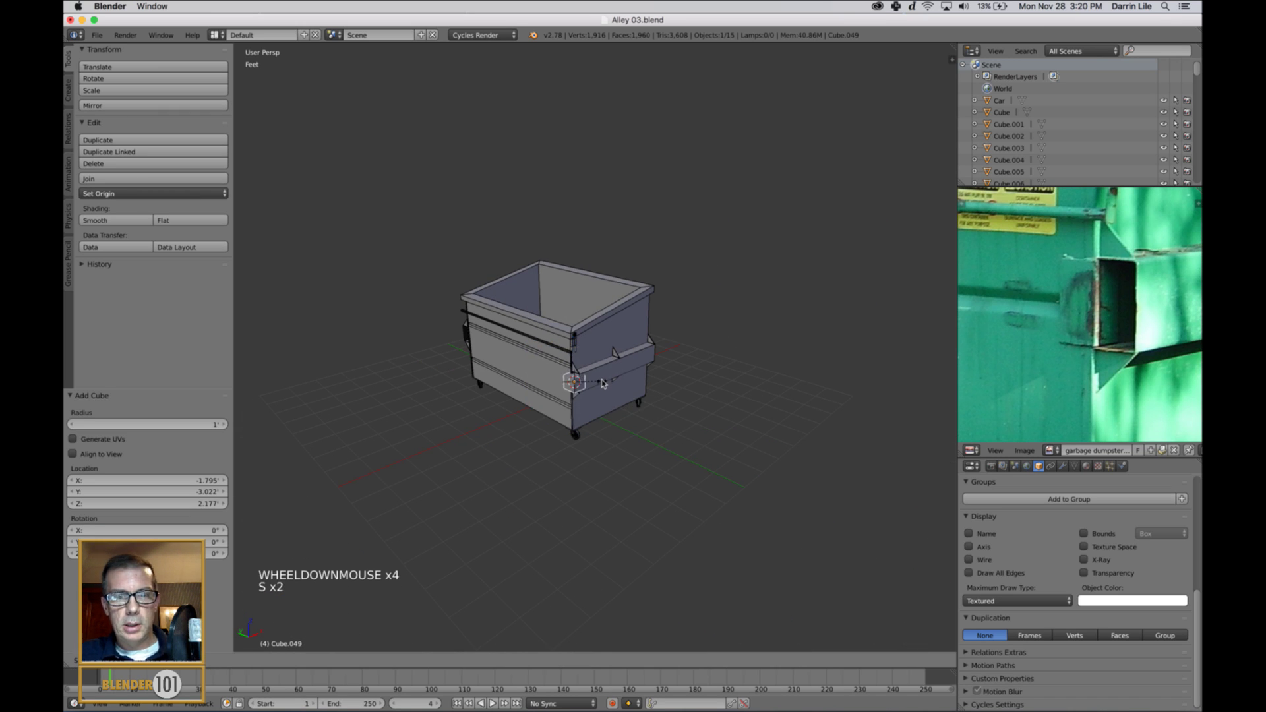
click(609, 389)
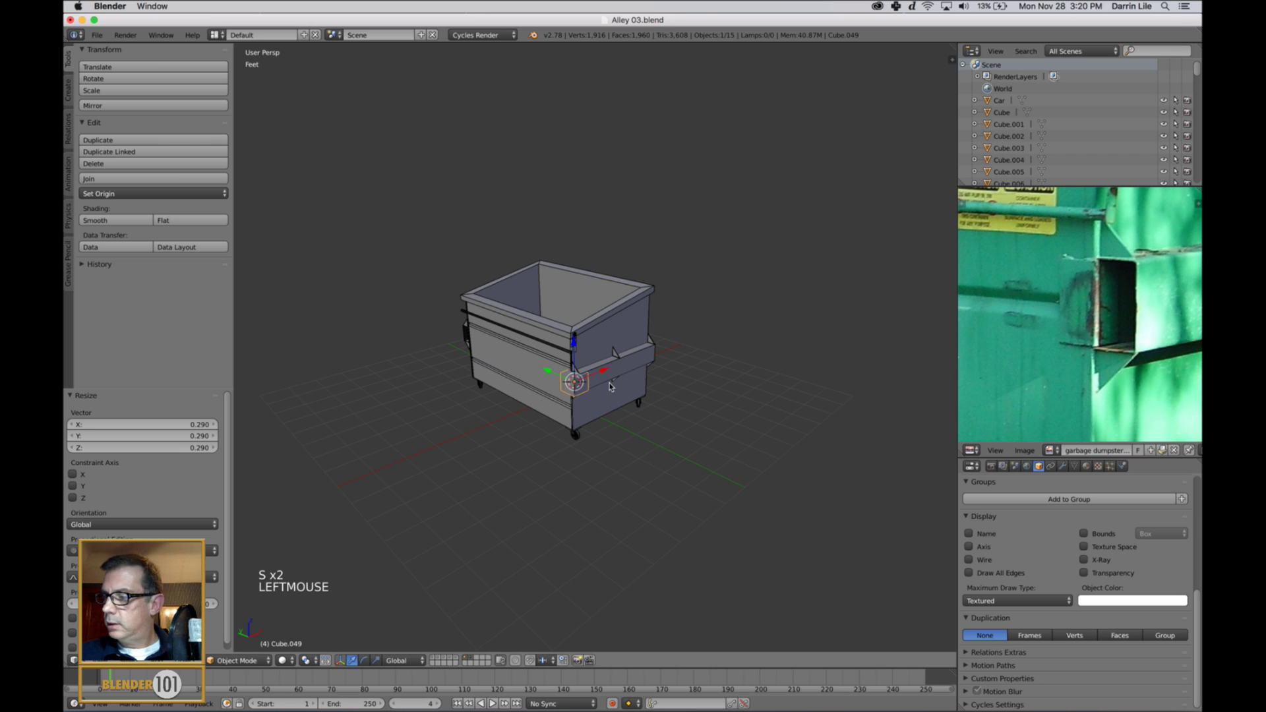
Flatten the cube along X into a thin plate and move it slightly outward in front of the pocket opening
key(KP_Decimal)
scroll(836, 500, down, 3)
middle_drag(775, 388, 770, 404)
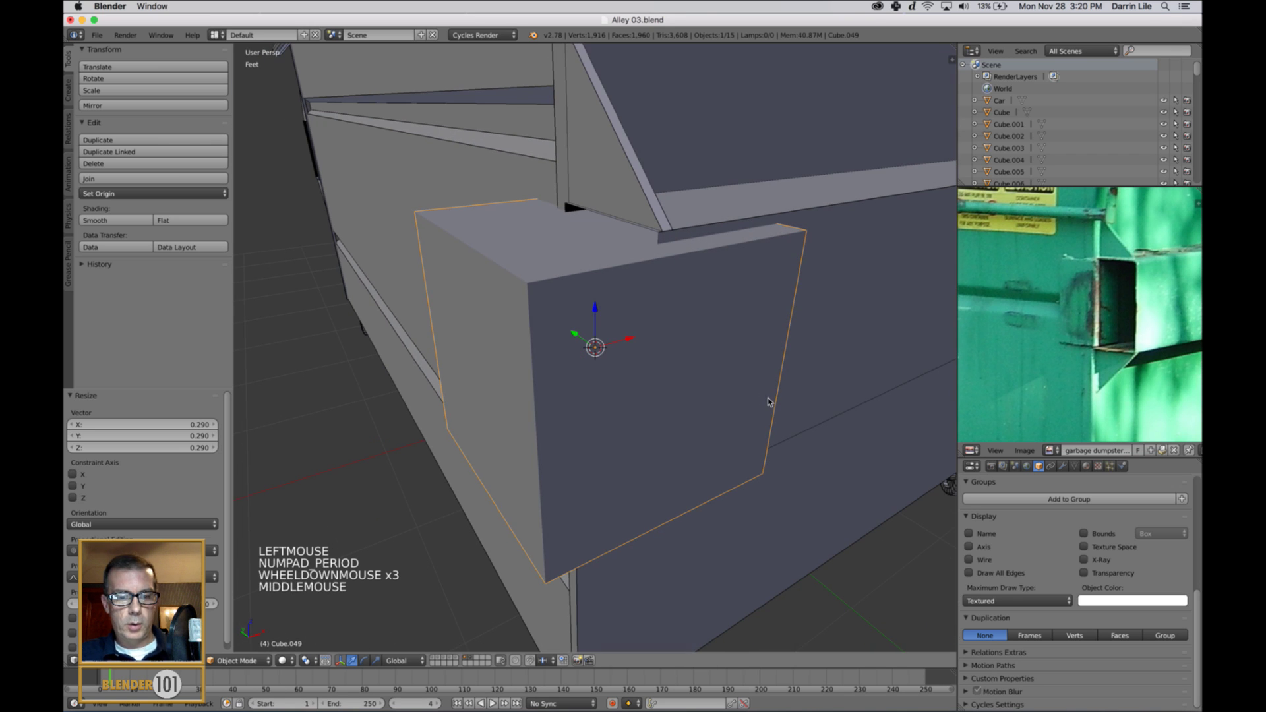
key(s)
key(s)
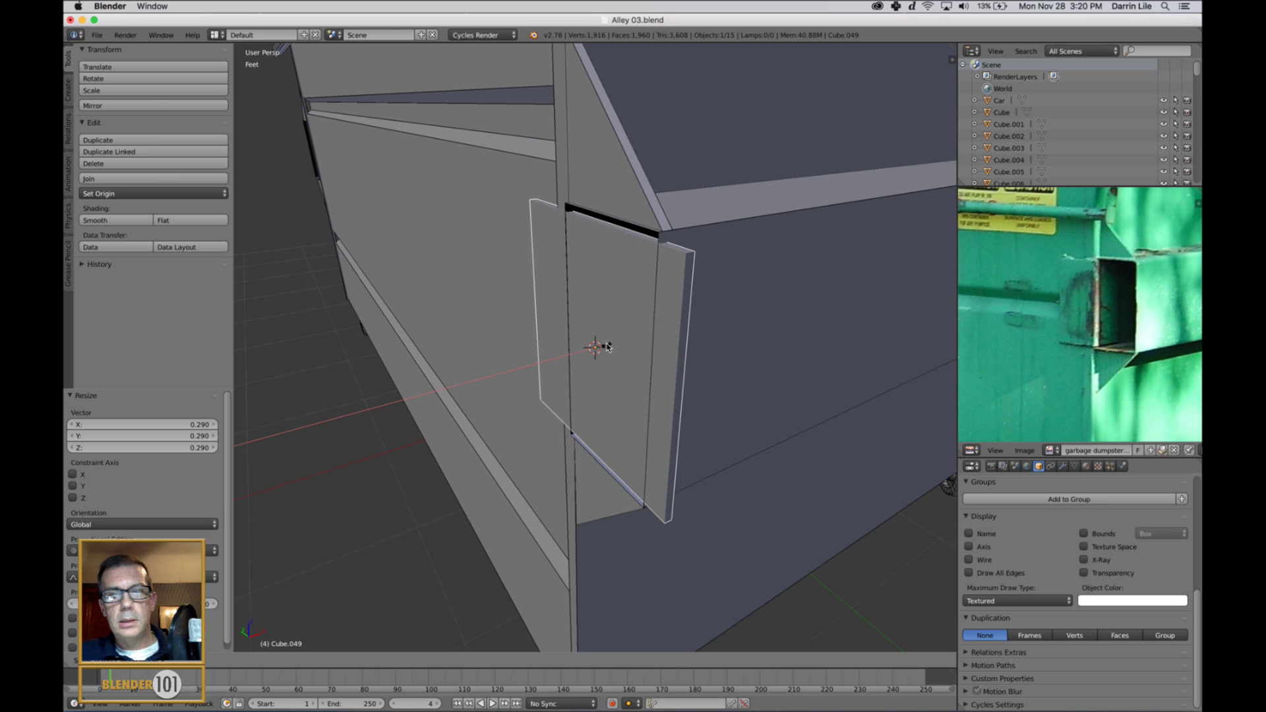
click(614, 345)
drag(637, 341, 611, 345)
Delete the plate's back face, the one turned toward the dumpster
middle_drag(697, 373, 664, 367)
key(Tab)
right_click(545, 364)
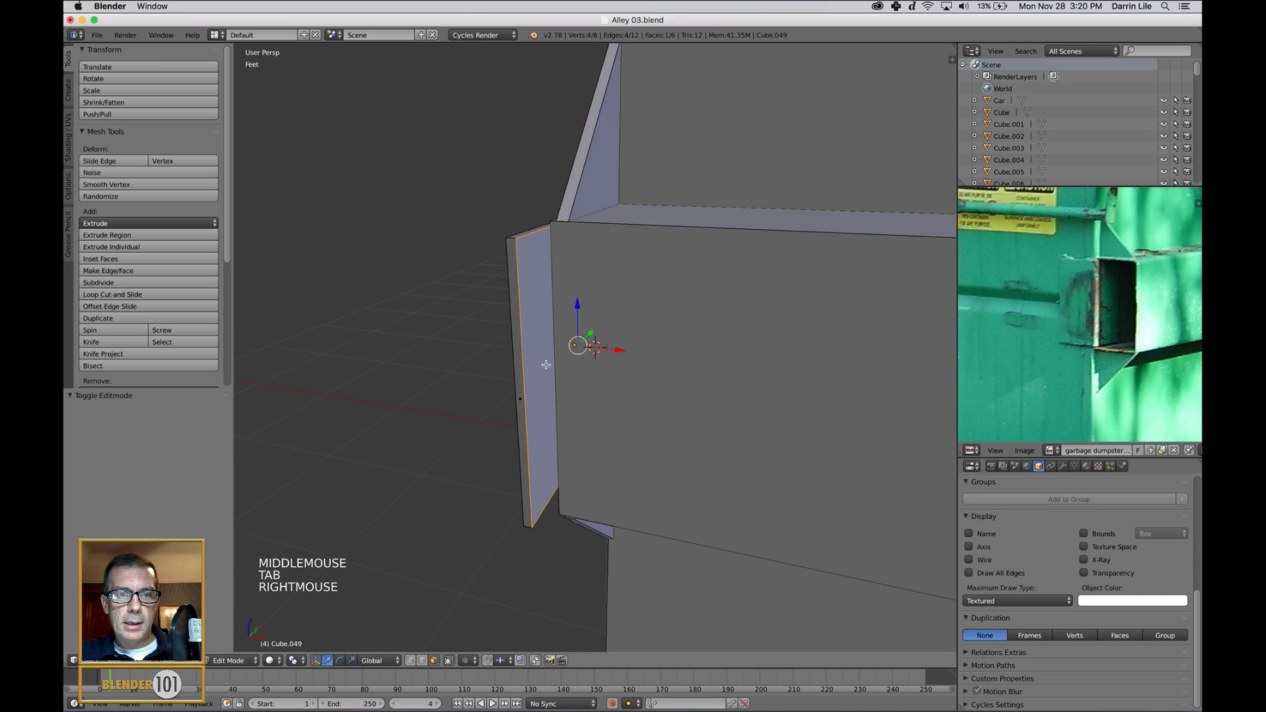
key(x)
click(547, 364)
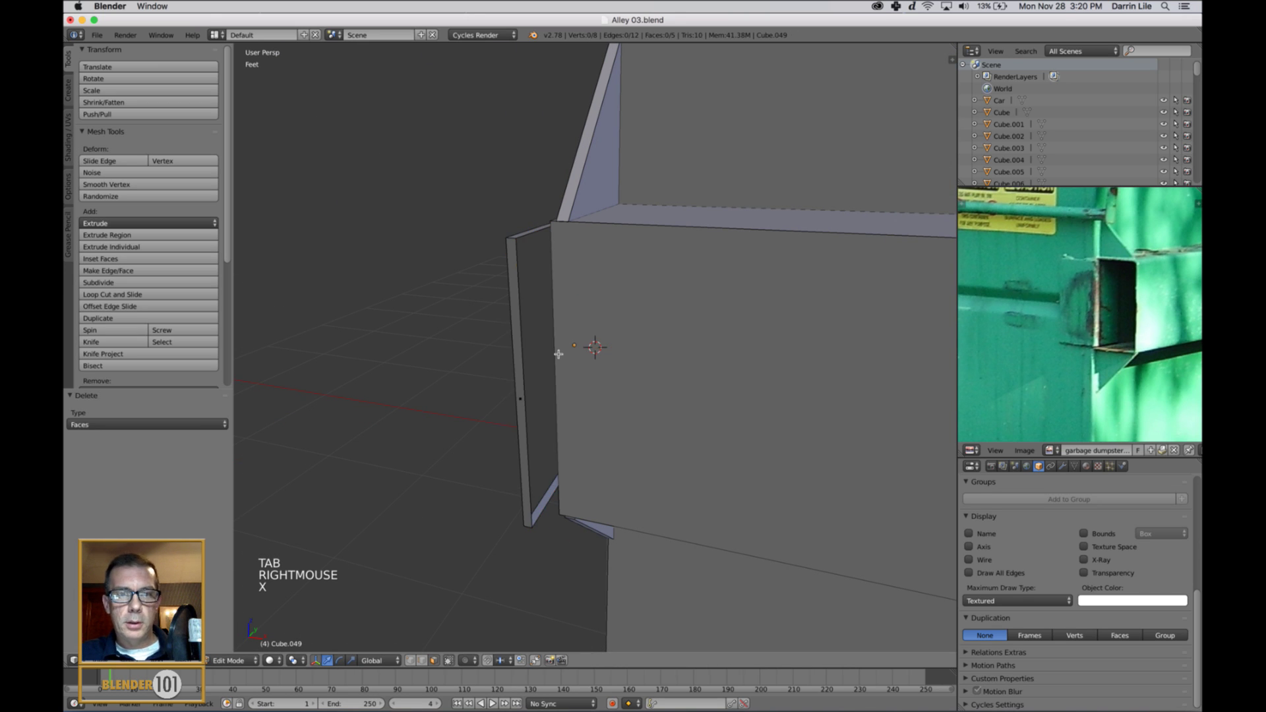
key(Tab)
Move the plate about 4.77 inches along Y, from the pocket opening onto the dumpster's front
middle_drag(535, 352, 612, 340)
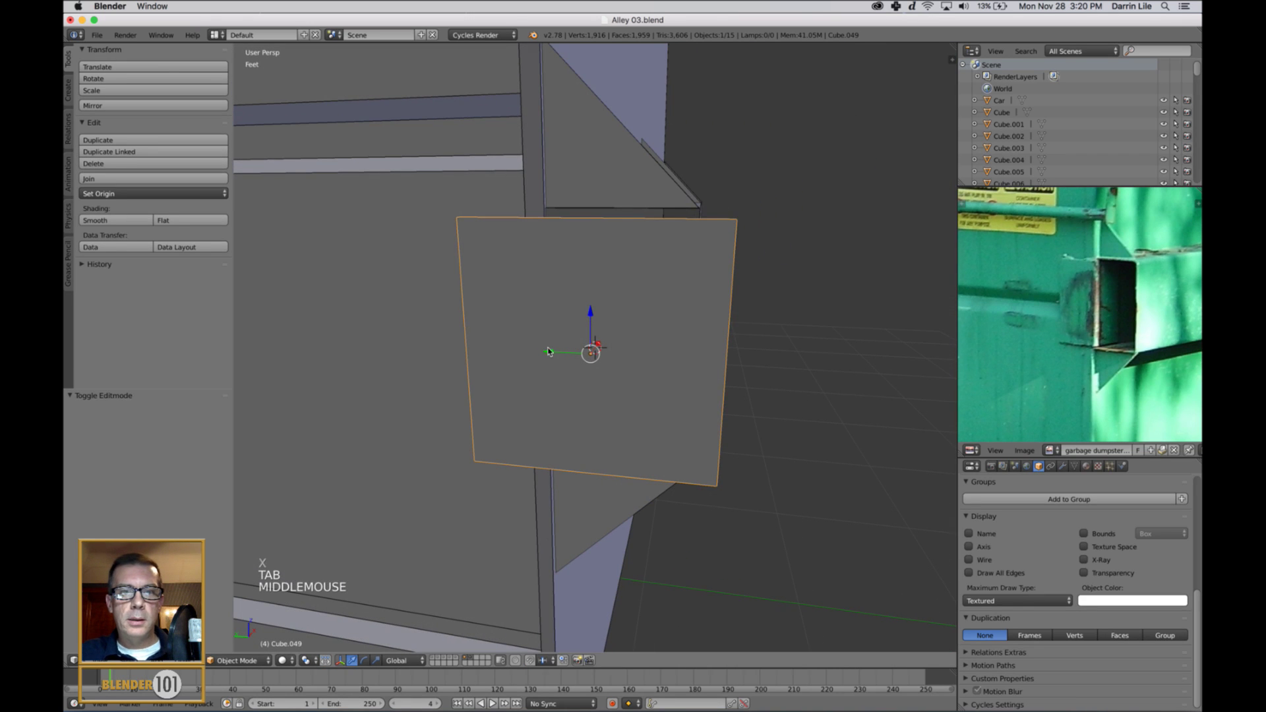
drag(548, 353, 386, 342)
shift+middle_drag(595, 377, 625, 379)
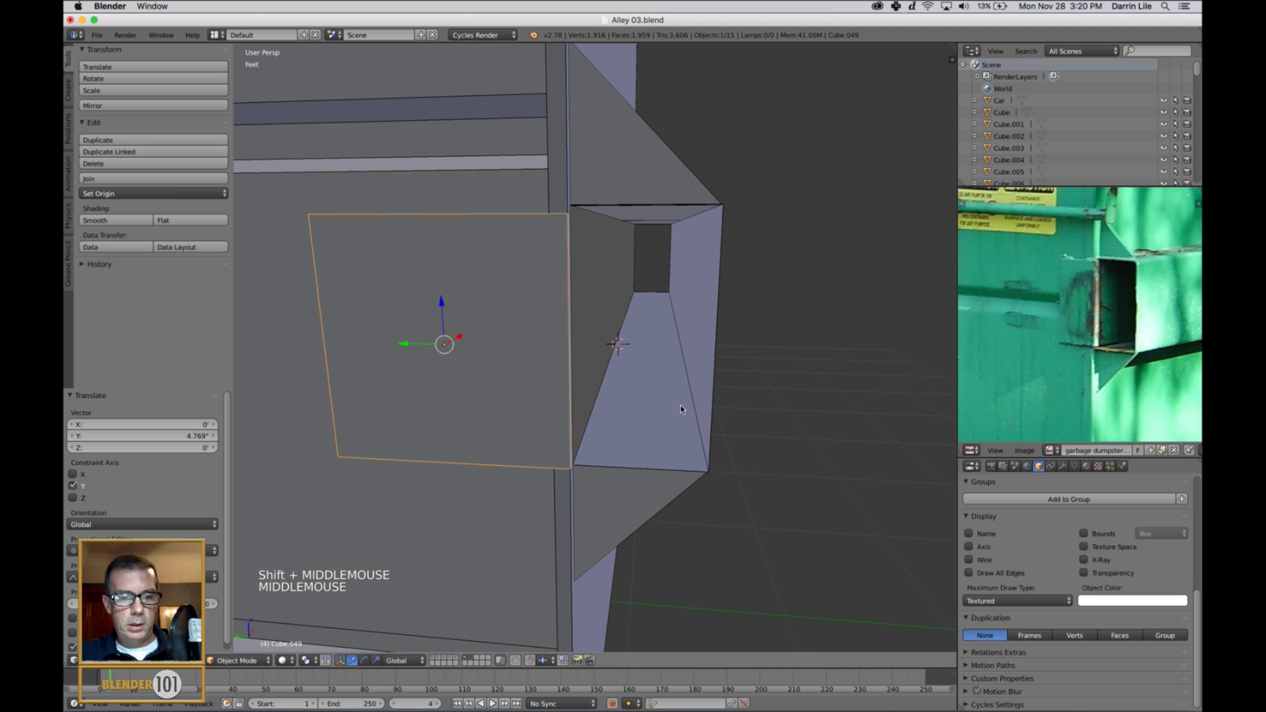
Narrow the plate along Y, shift it back toward the pocket opening, and raise it about 163 thou
key(s)
key(y)
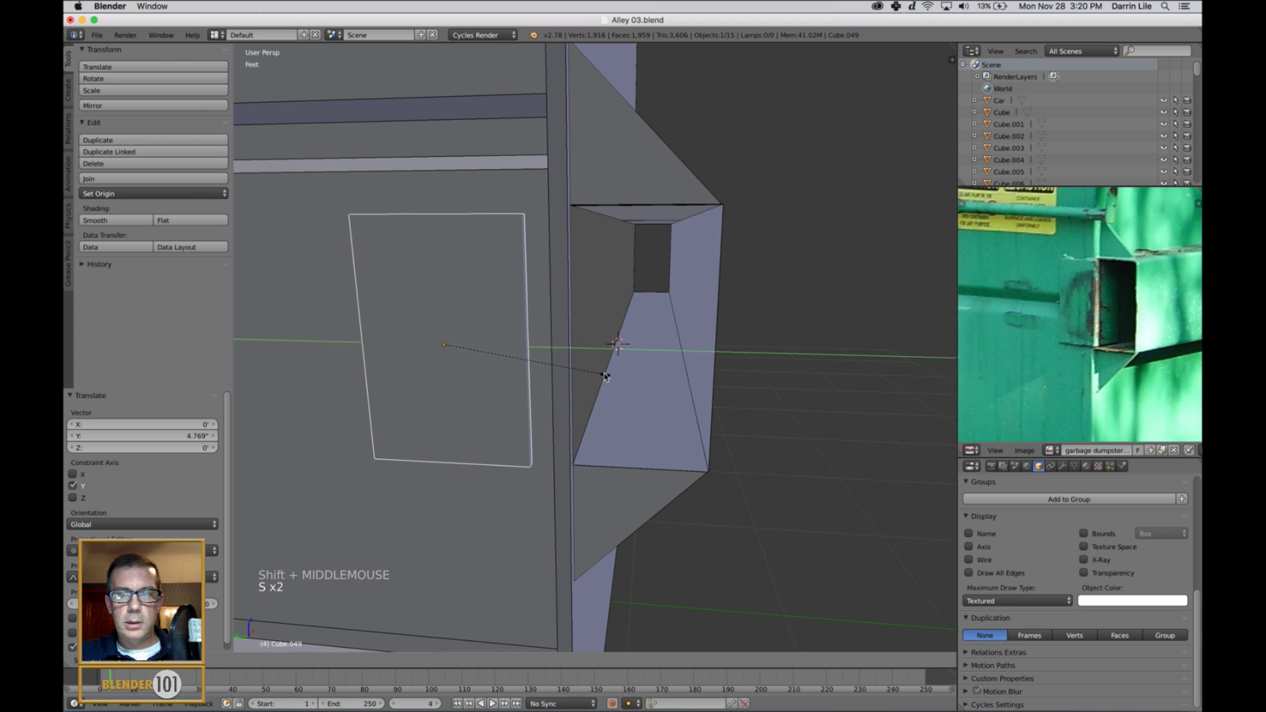
click(597, 373)
drag(404, 343, 449, 348)
drag(484, 305, 486, 303)
middle_drag(571, 344, 526, 333)
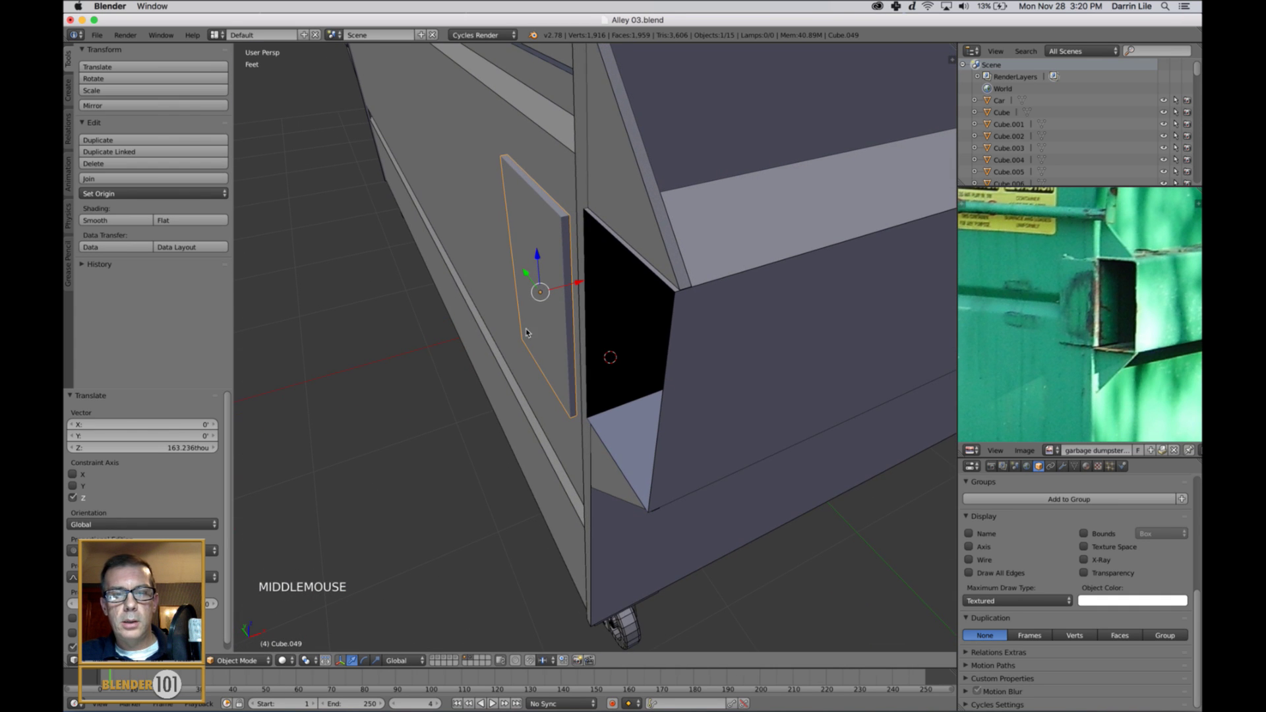
Push the plate about 356 thou along X against the dumpster's front, fine-tune its Y position beside the opening, and deselect it
click(592, 283)
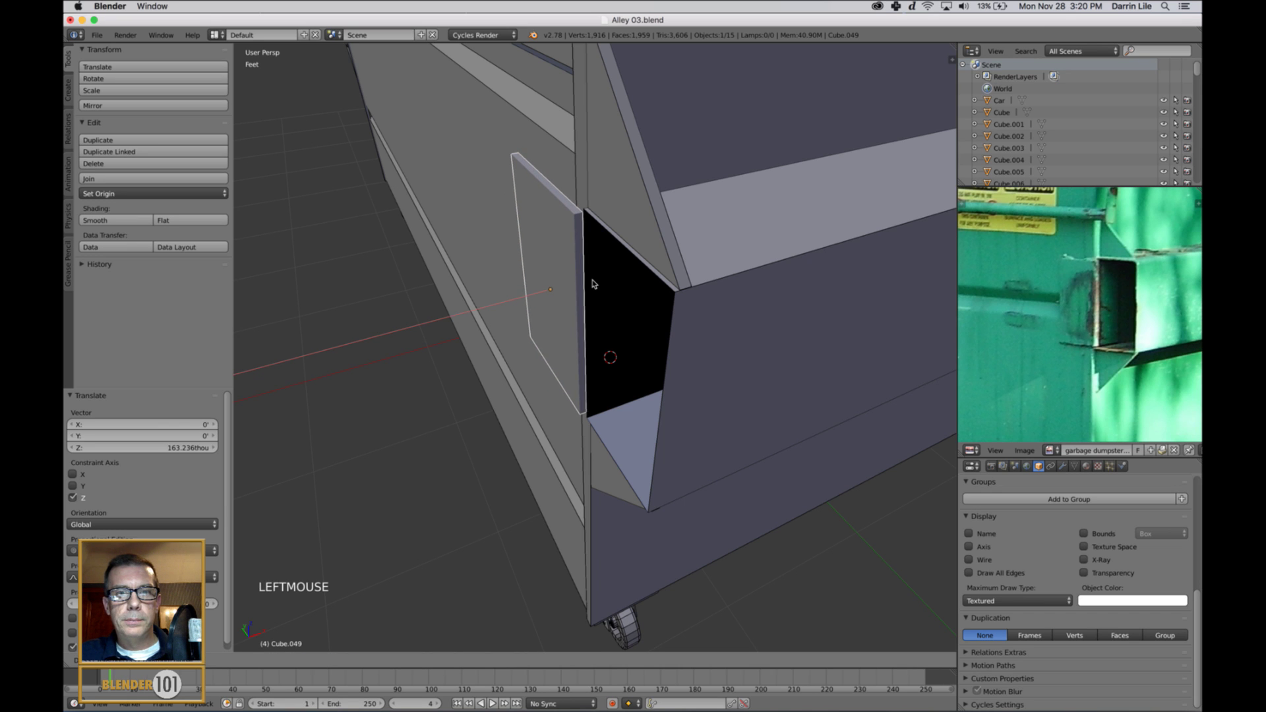
drag(592, 281, 592, 282)
middle_drag(721, 367, 760, 361)
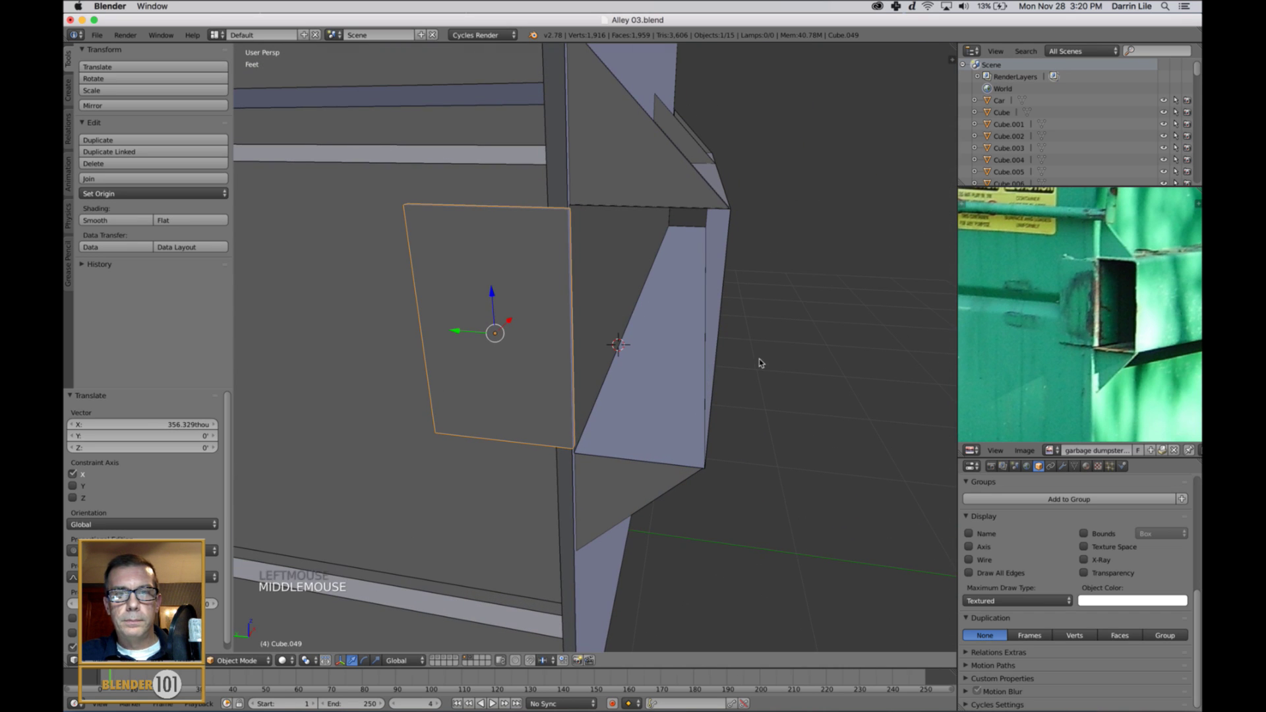
drag(455, 331, 453, 337)
scroll(639, 411, down, 3)
key(a)
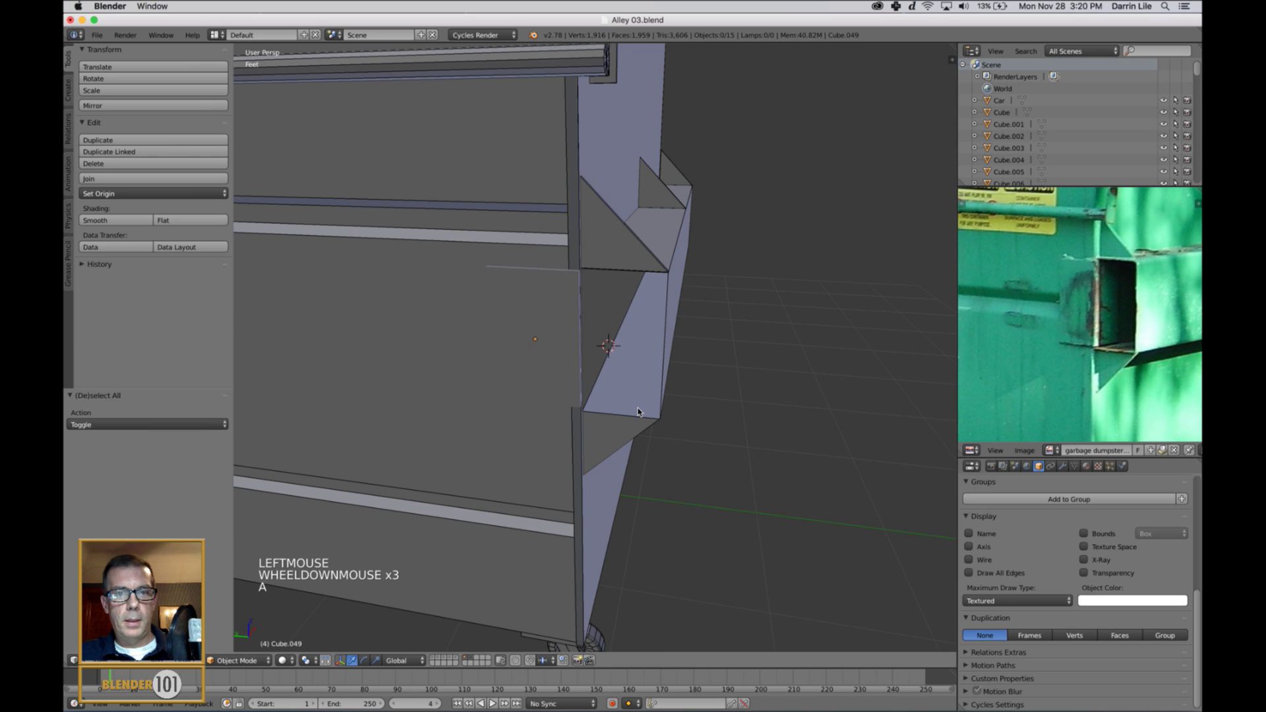
Turn on Wire and Draw All Edges for all objects at once, leaving everything deselected
key(Tab)
key(Tab)
scroll(650, 411, down, 4)
key(a)
key(a)
key(a)
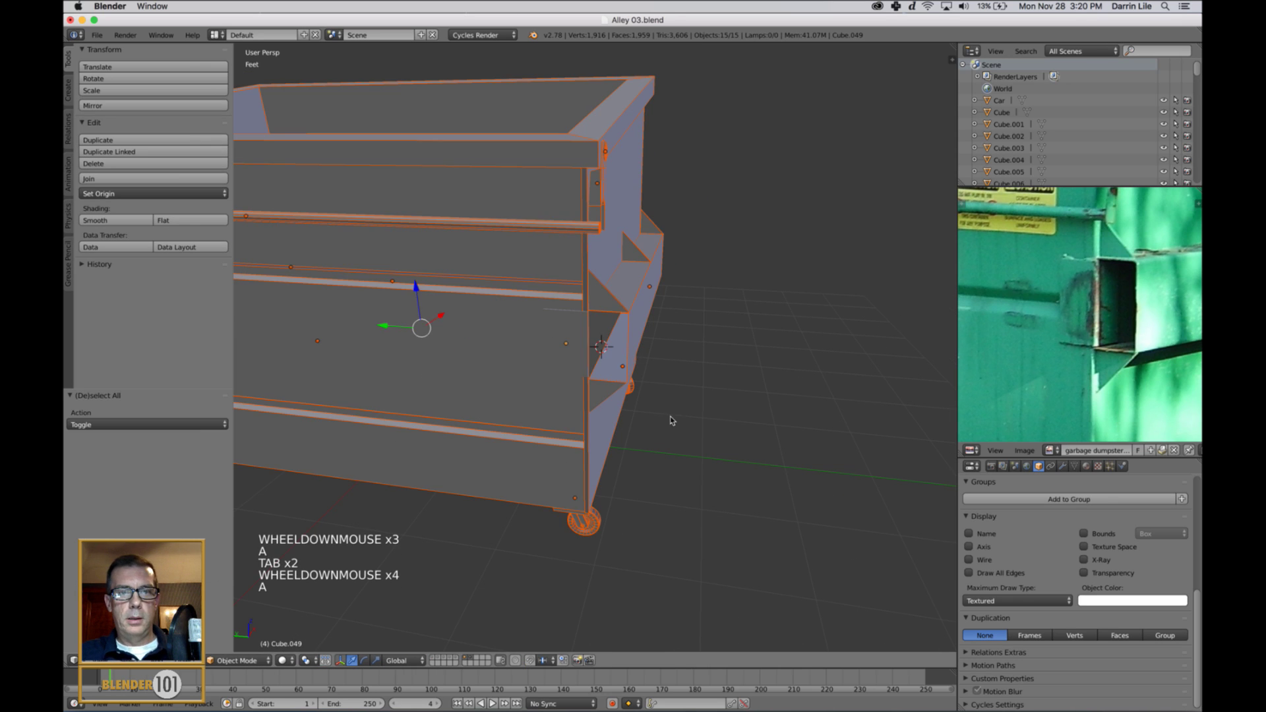
alt+click(984, 559)
alt+click(984, 572)
key(a)
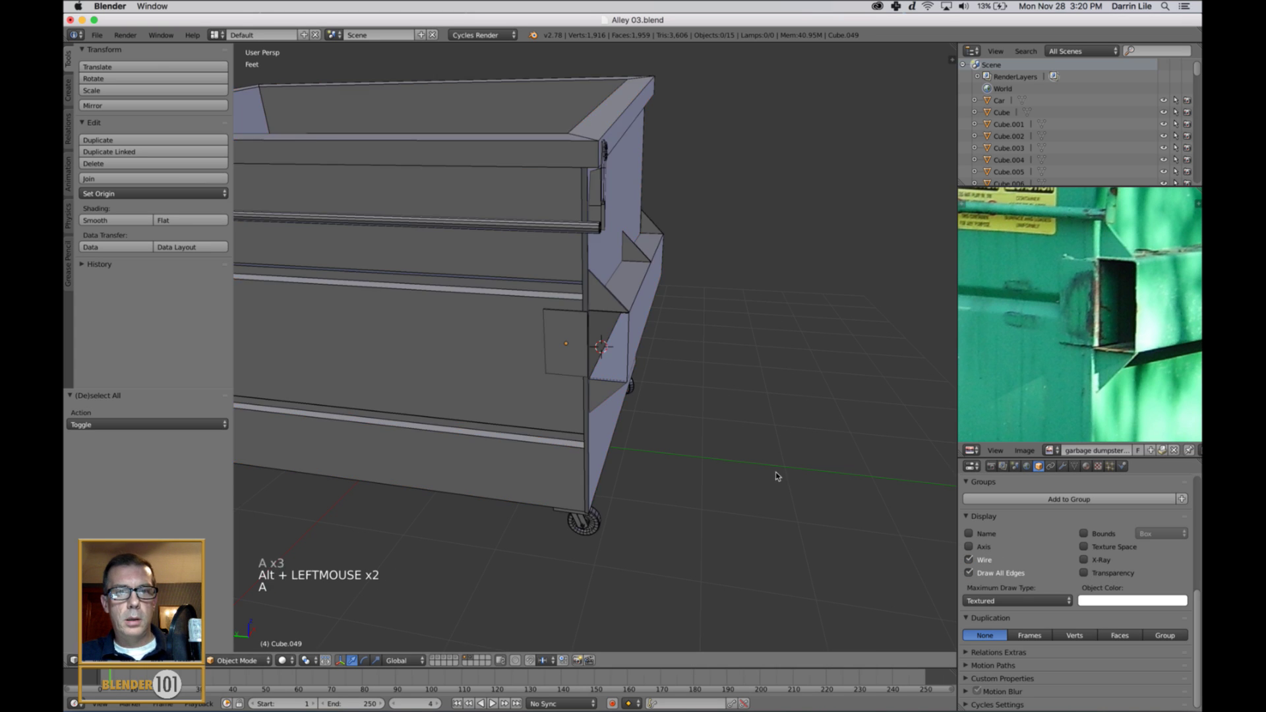
Select the side fork pocket next to the new plate and show its modifier settings
scroll(721, 466, down, 2)
shift+middle_drag(721, 466, 743, 443)
scroll(814, 427, up, 6)
shift+middle_drag(838, 399, 752, 428)
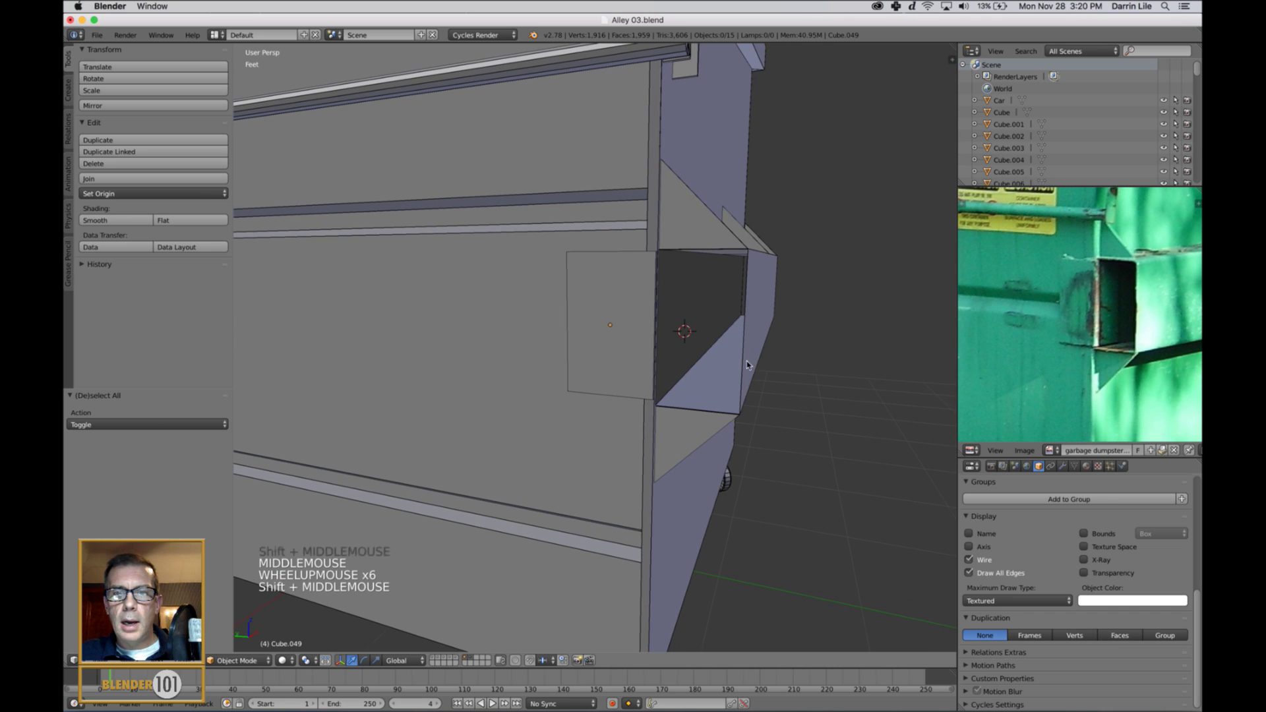
right_click(774, 350)
middle_drag(774, 350, 764, 373)
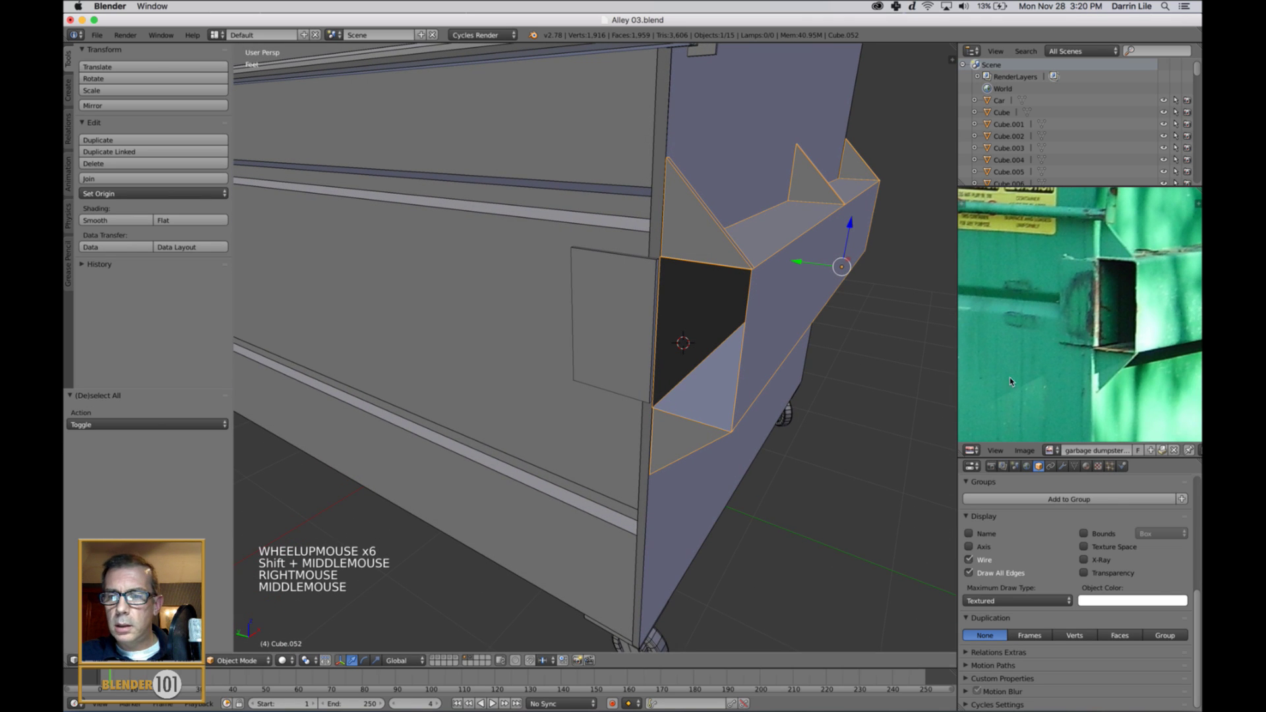
click(1063, 466)
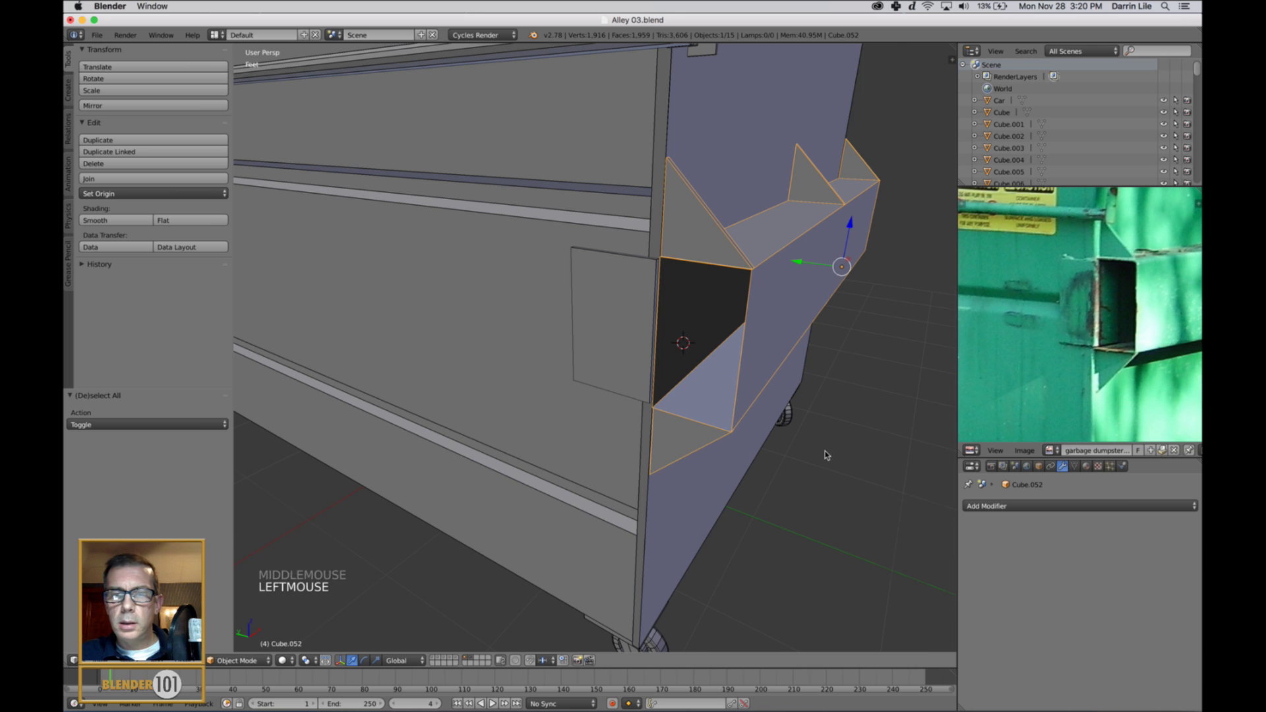
scroll(824, 448, up, 2)
middle_drag(824, 448, 660, 359)
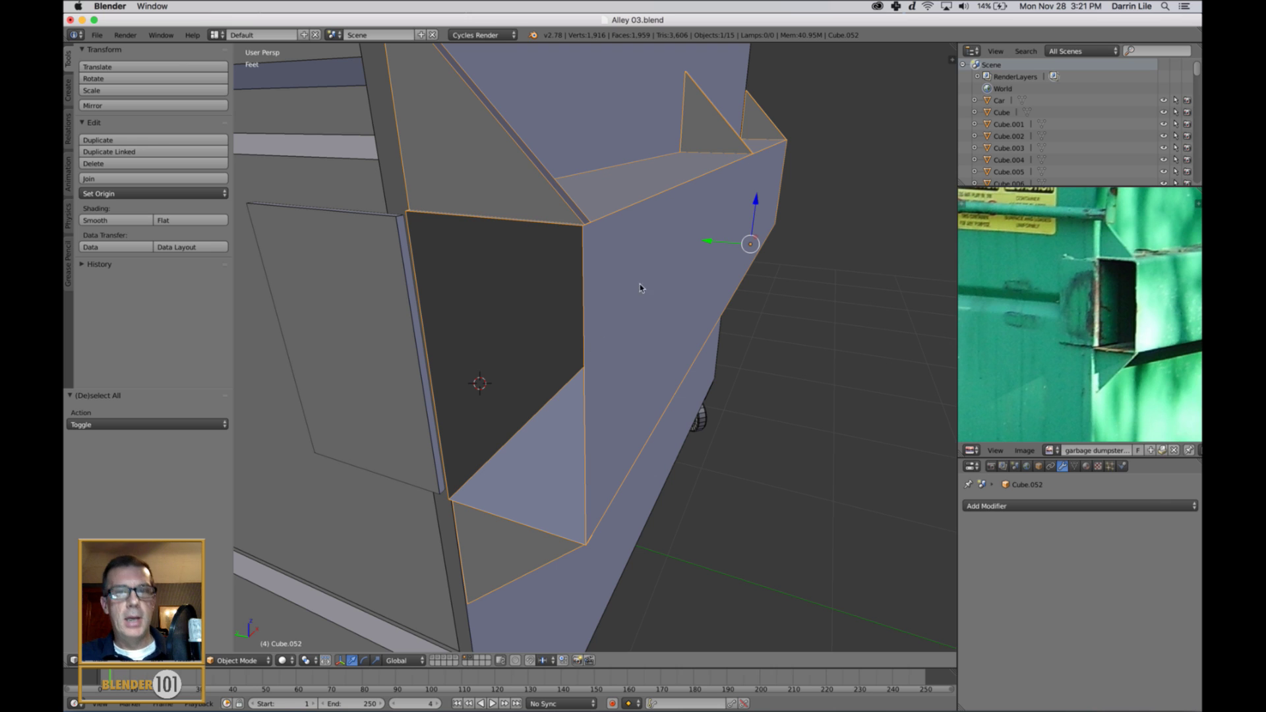
Select the fork pocket's ring of tube faces and add a Solidify modifier with a thickness of 1.066 inches
key(Tab)
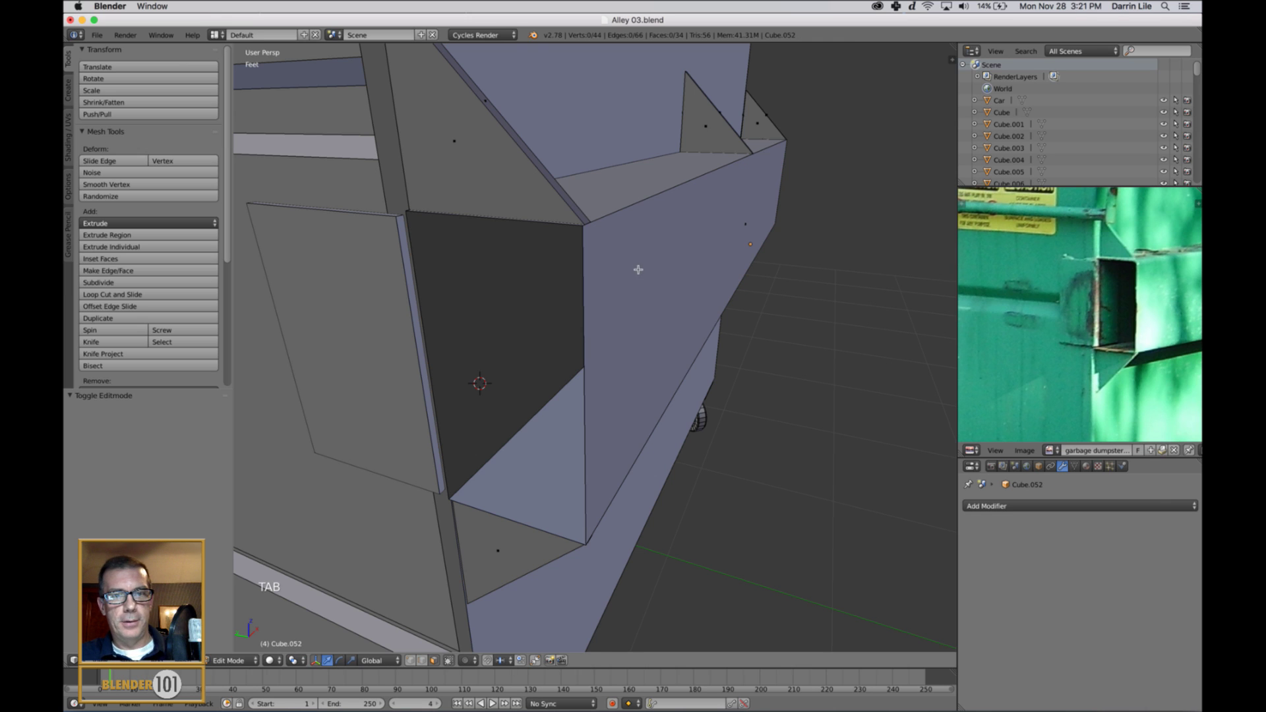
alt+right_click(671, 196)
middle_drag(656, 339, 669, 334)
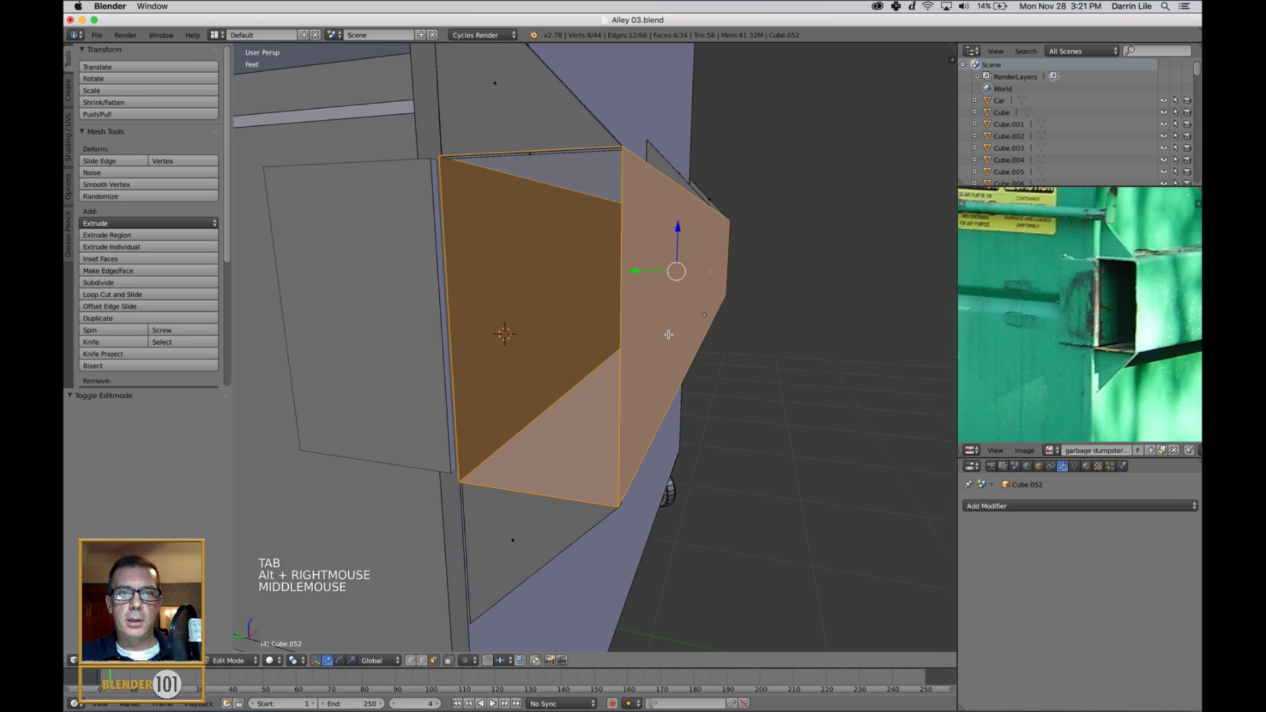
click(1046, 506)
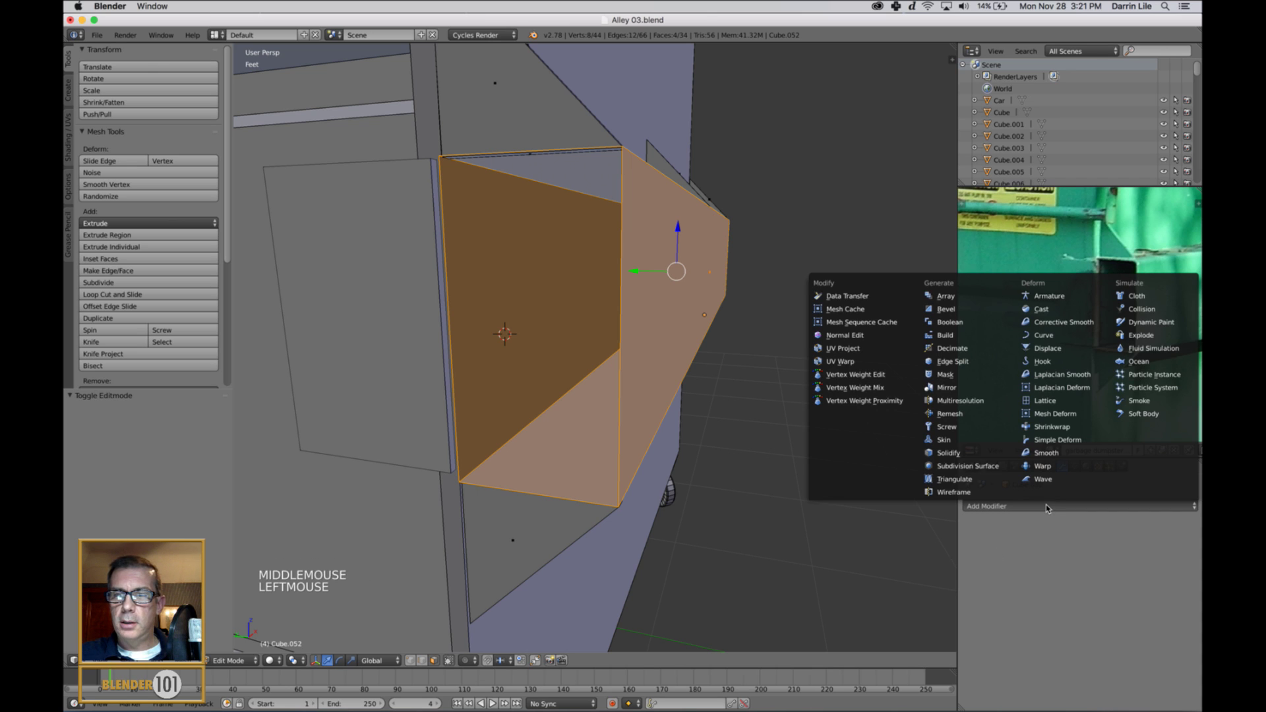
click(948, 453)
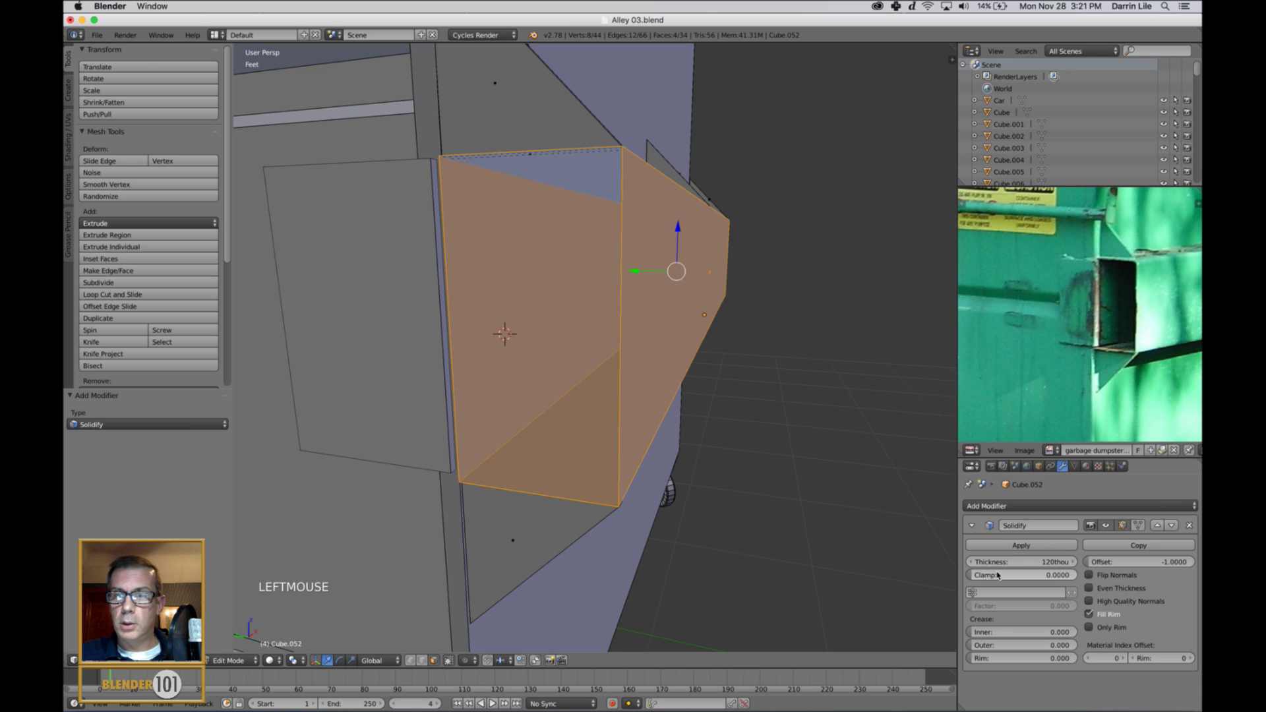
drag(1005, 562, 1006, 563)
Apply the Solidify modifier to the fork pocket in Object Mode and deselect everything
click(1009, 545)
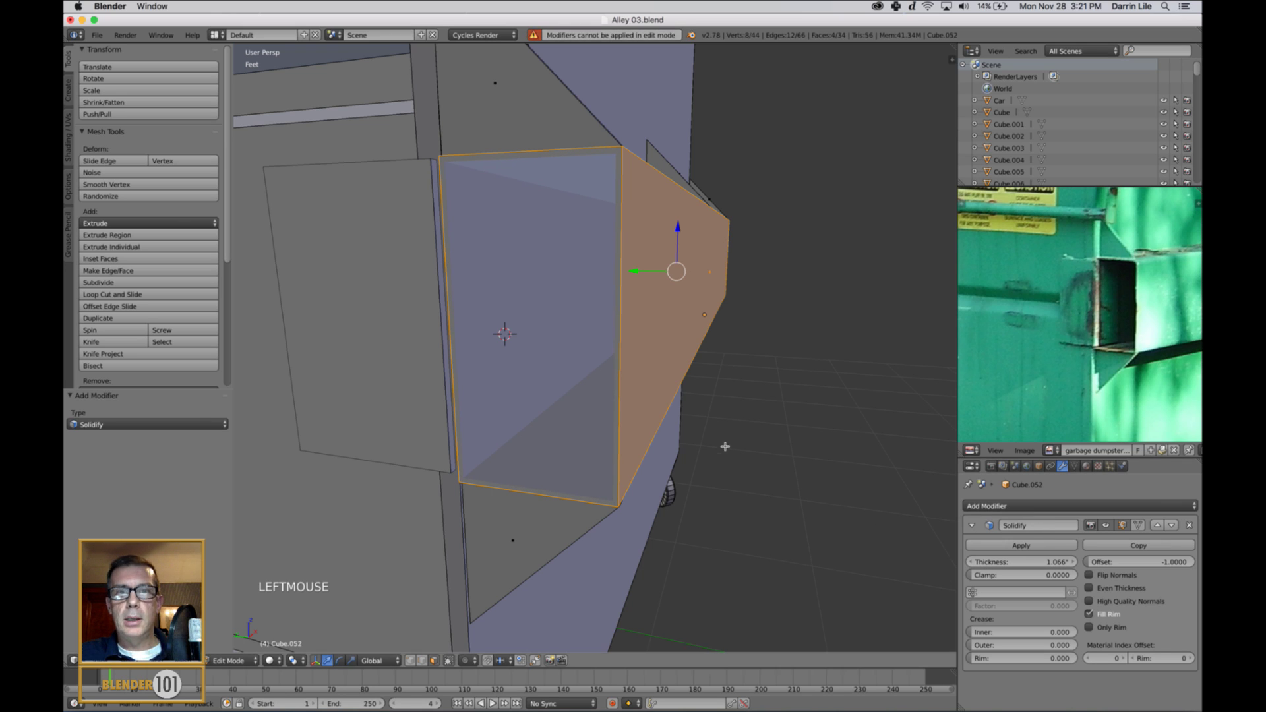
key(Tab)
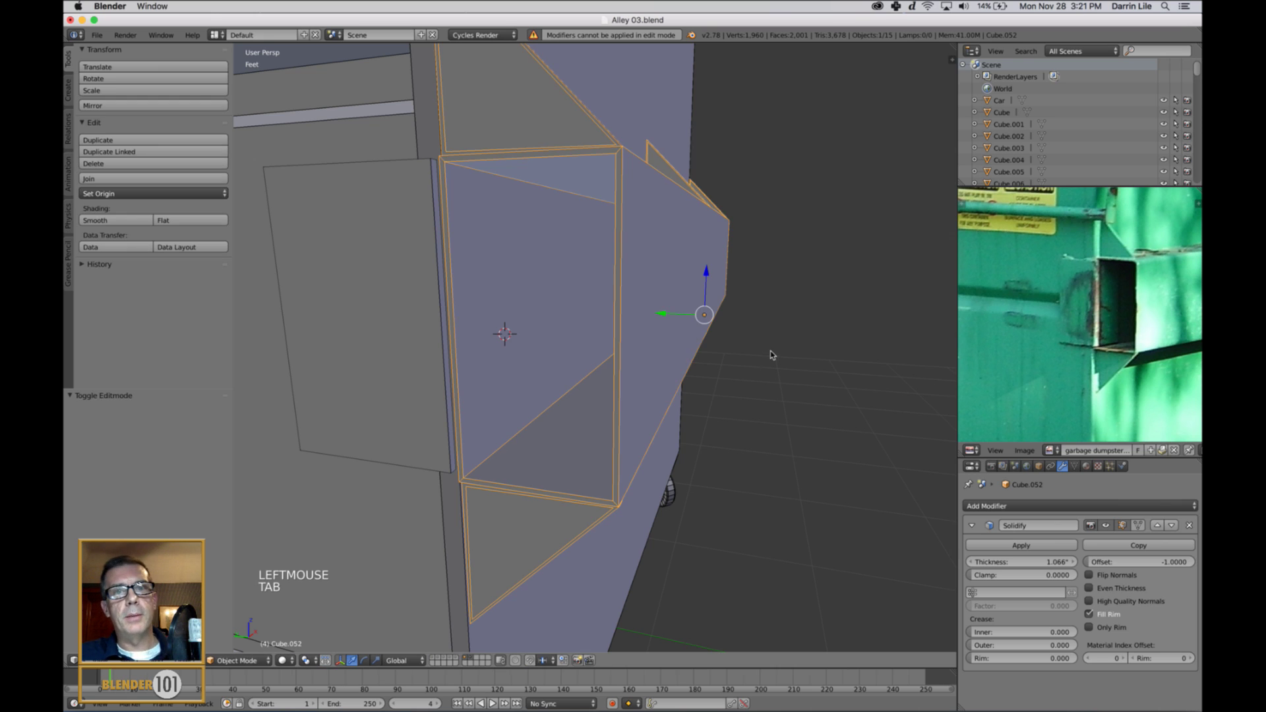
middle_drag(770, 356, 771, 373)
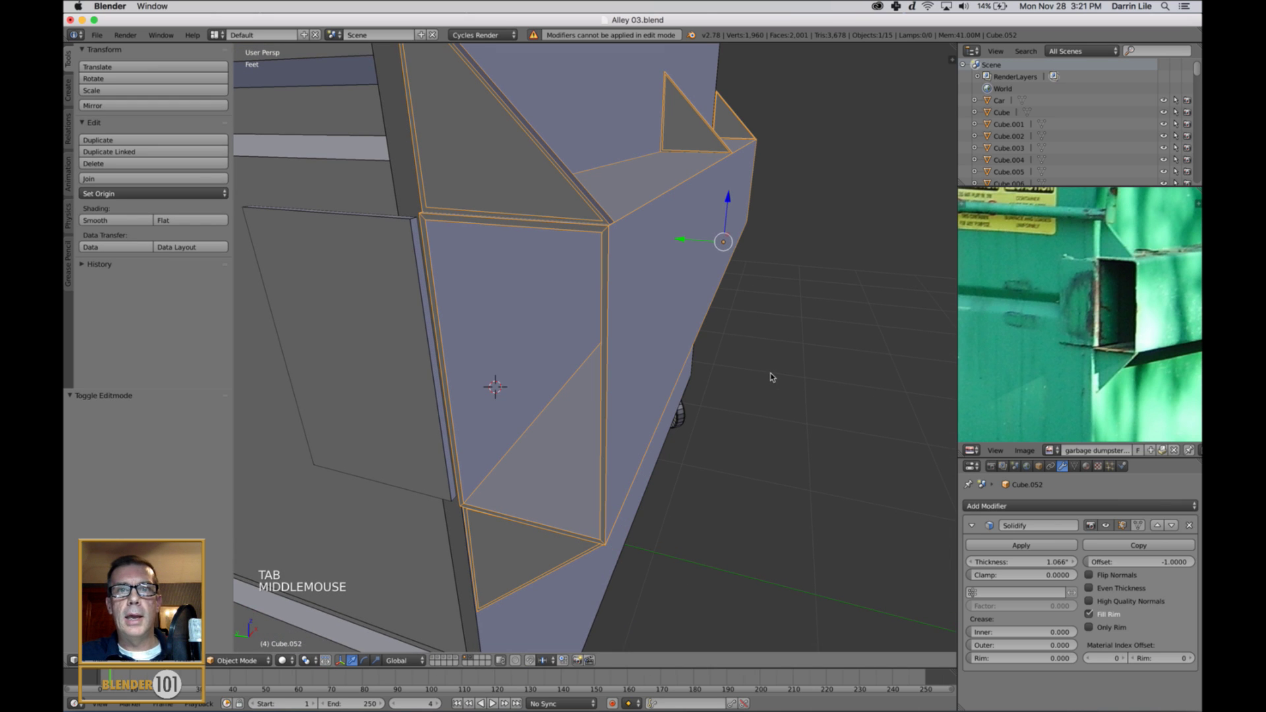
click(1034, 547)
scroll(697, 425, up, 1)
key(a)
scroll(615, 357, down, 2)
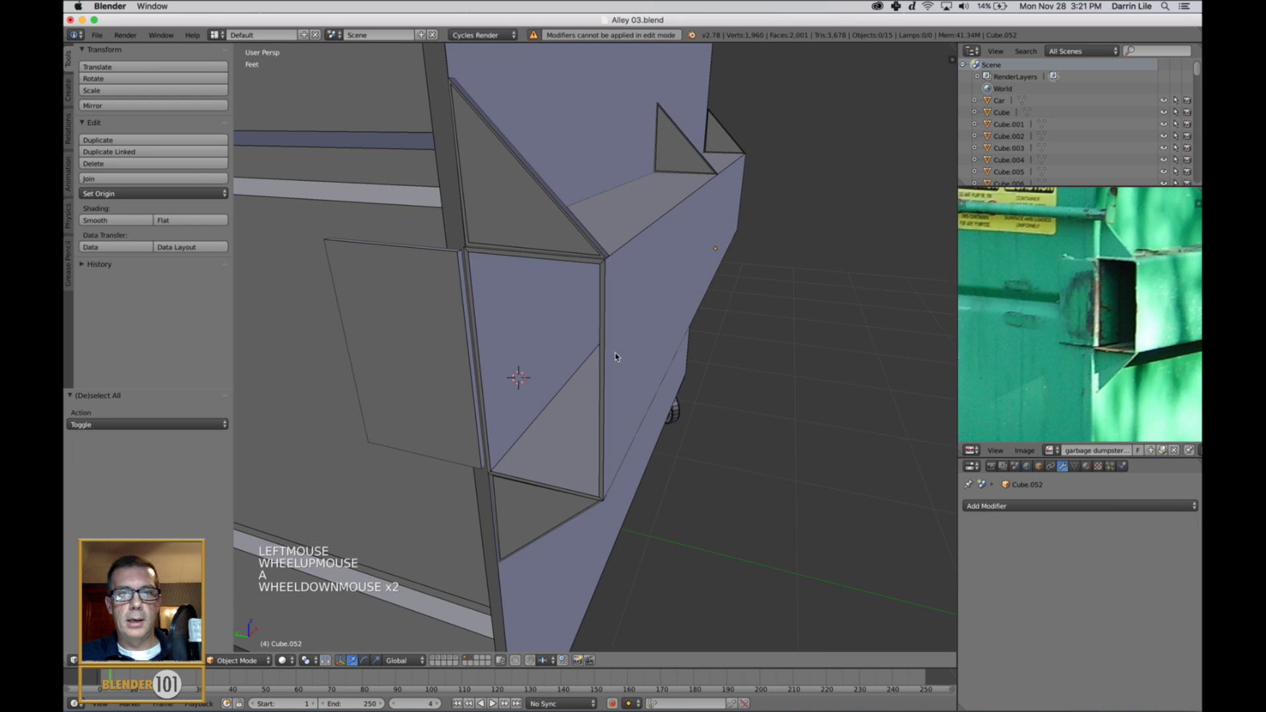
Undo the recent edits back to the state before the fork pocket was given its Solidify thickness
right_click(623, 356)
middle_drag(630, 354, 676, 394)
scroll(667, 366, up, 1)
key(z)
key(z)
key(z)
key(z)
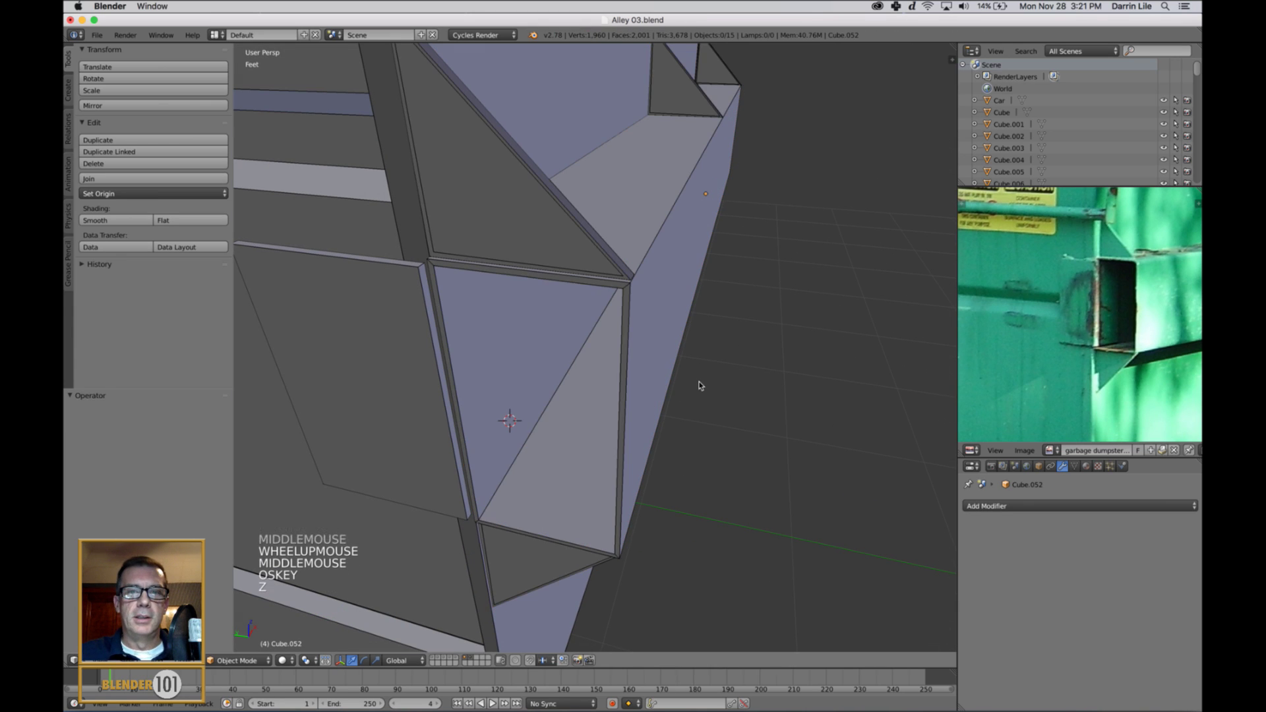
key(super+z)
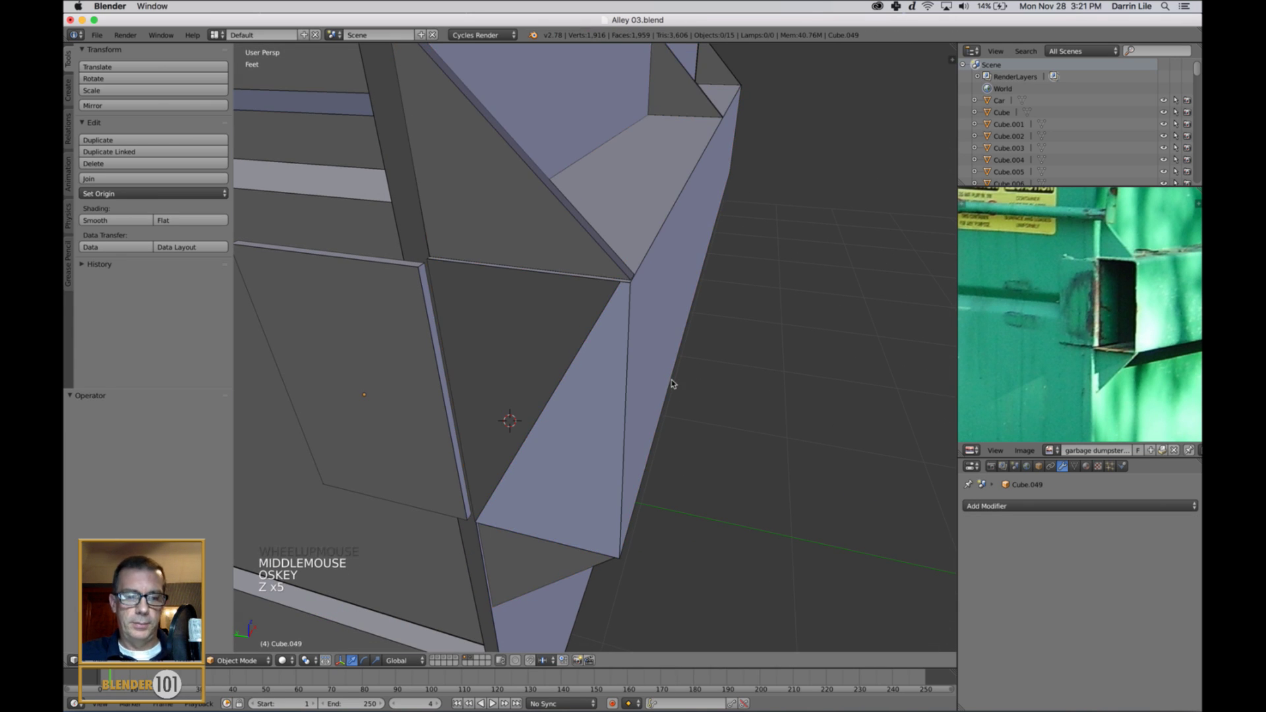
key(Tab)
middle_drag(666, 390, 654, 236)
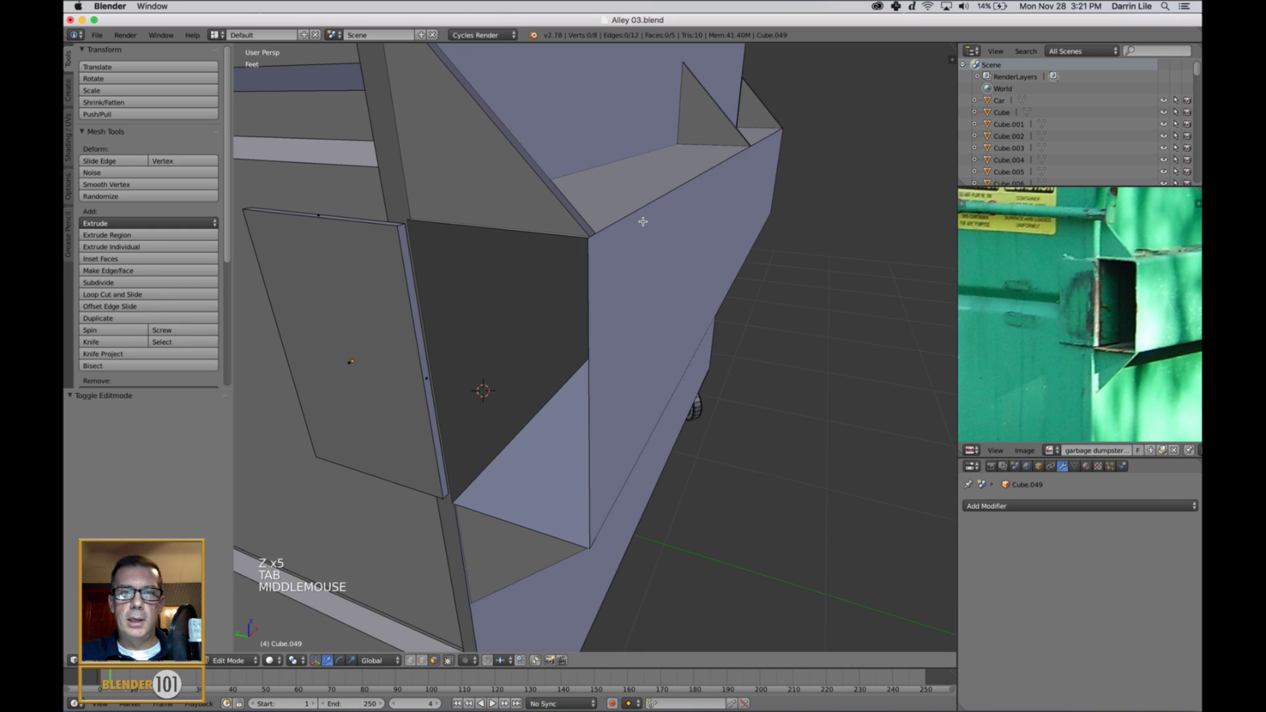
right_click(640, 217)
key(Tab)
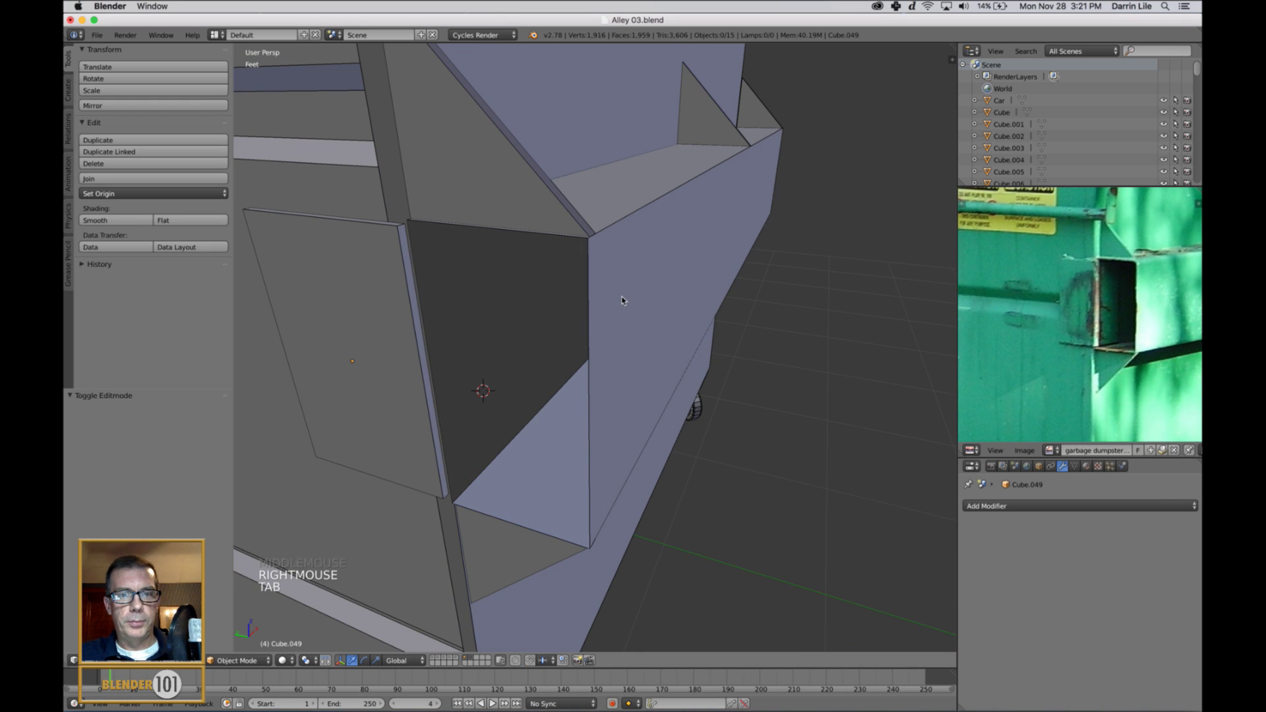
Select the ring of four tube faces on the fork pocket and separate the selection into its own object
right_click(624, 301)
middle_drag(647, 323, 639, 325)
key(Tab)
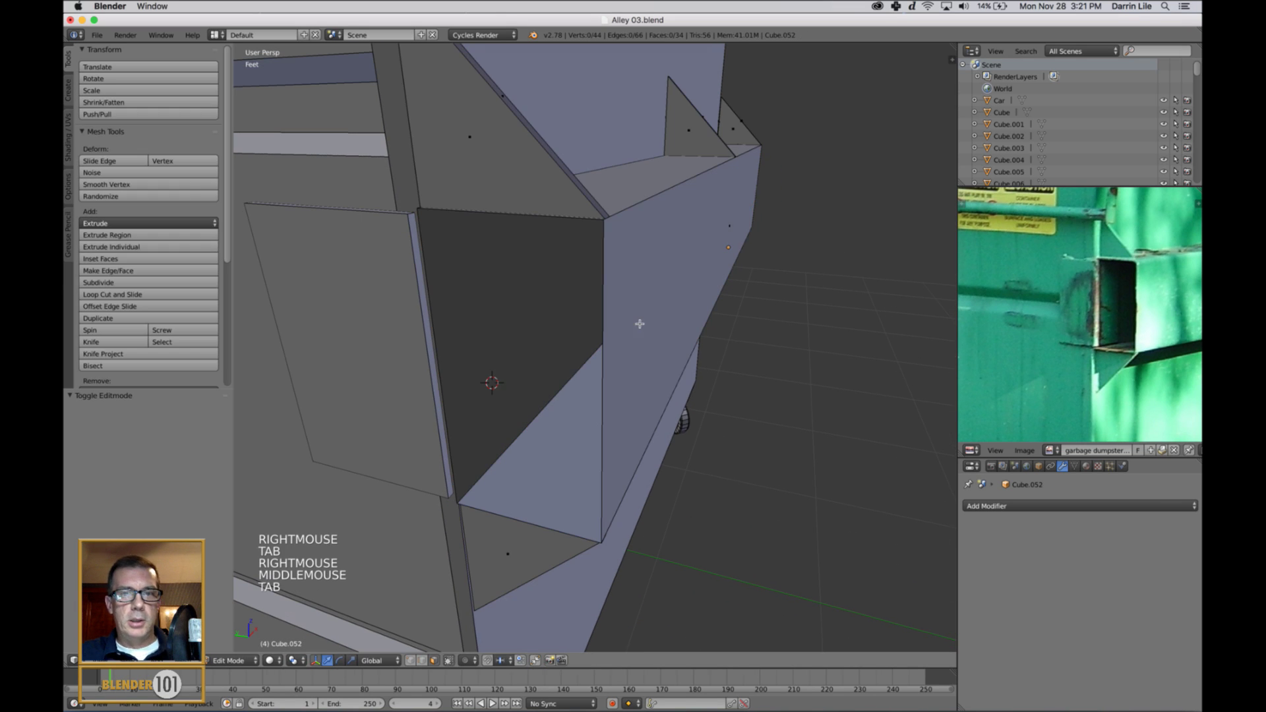
alt+right_click(657, 199)
middle_drag(742, 319, 753, 326)
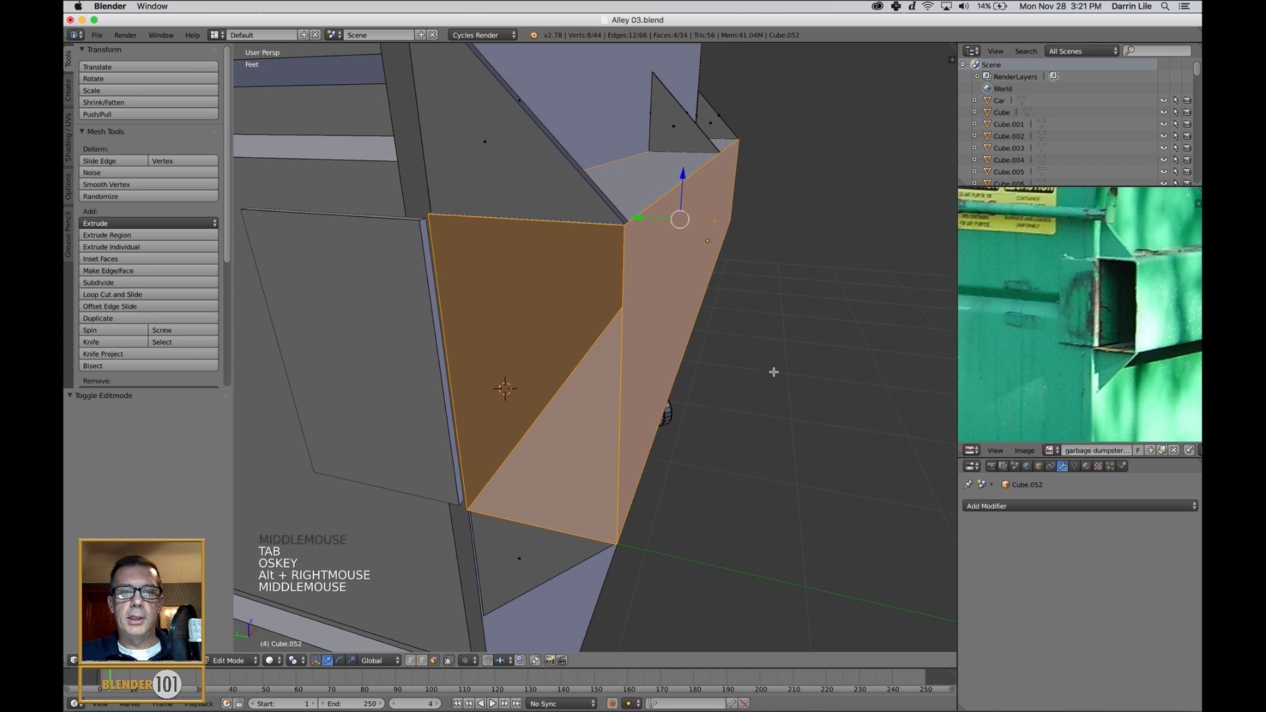
key(p)
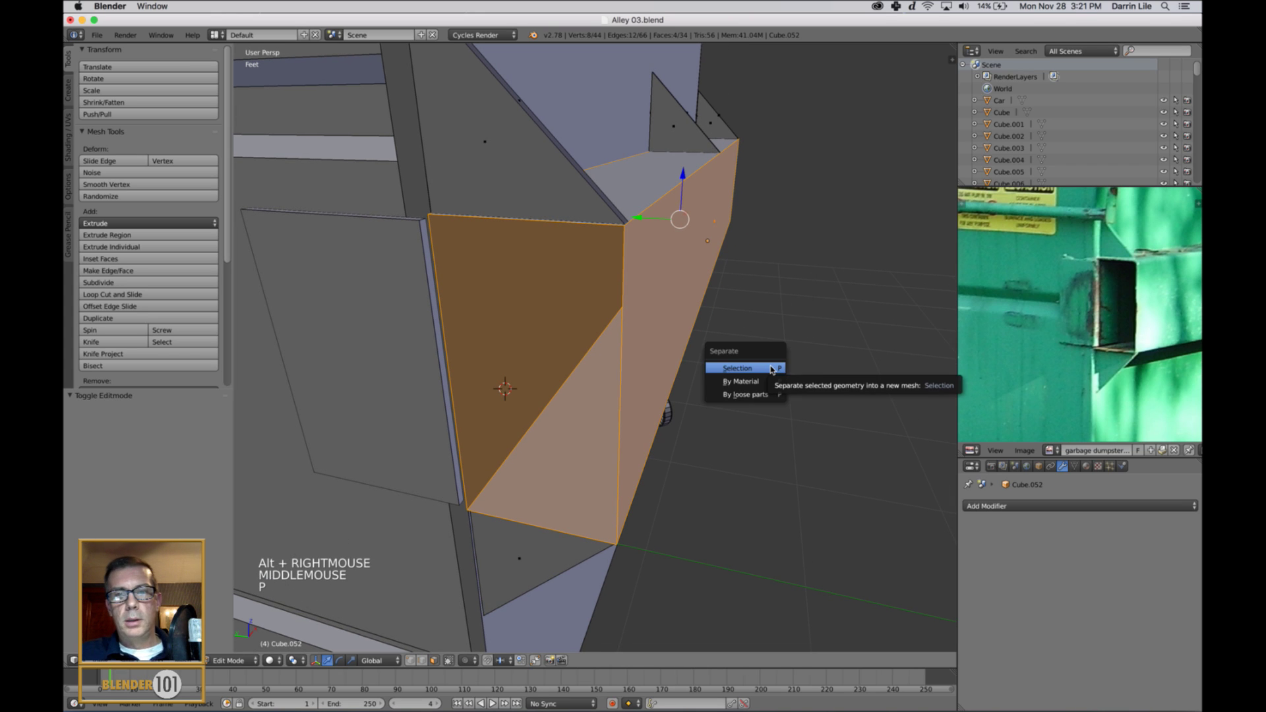
click(766, 374)
key(Tab)
Add a Solidify modifier to the separated fork pocket tube with a thickness of 762 thou, leaving it deselected in Object Mode
middle_drag(737, 375, 732, 390)
key(a)
right_click(653, 309)
middle_drag(660, 317, 876, 418)
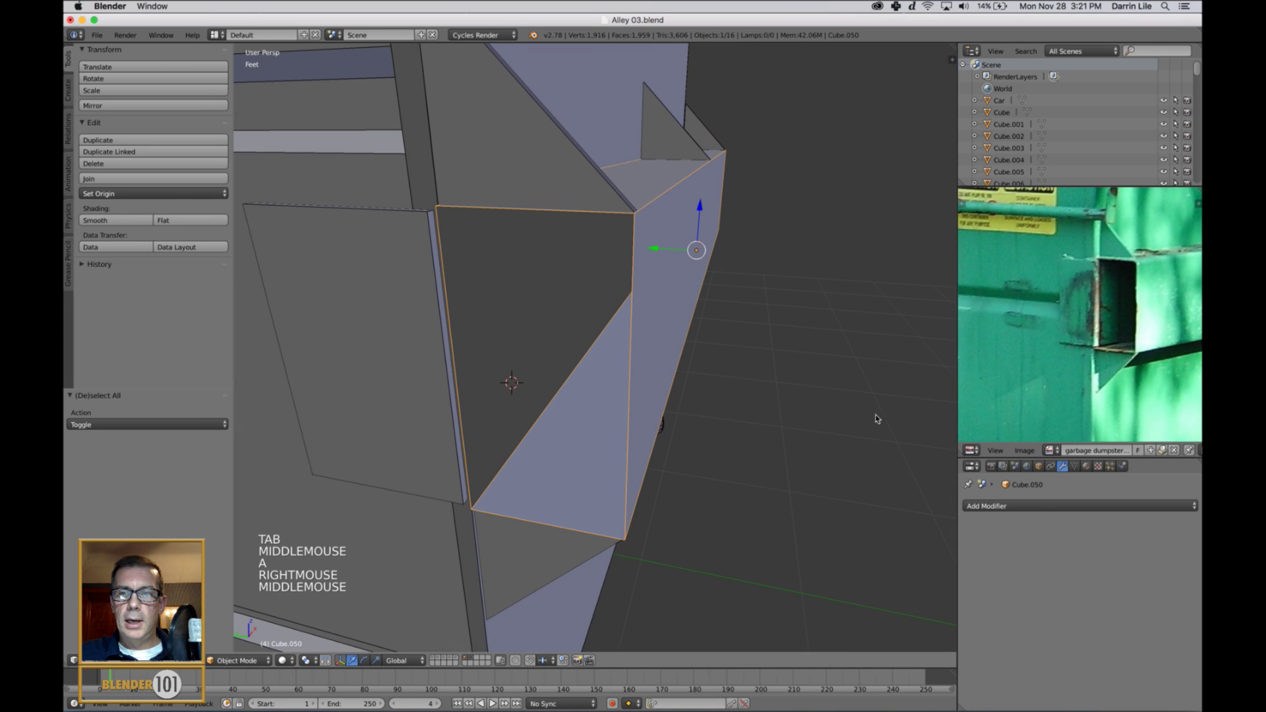
click(1039, 506)
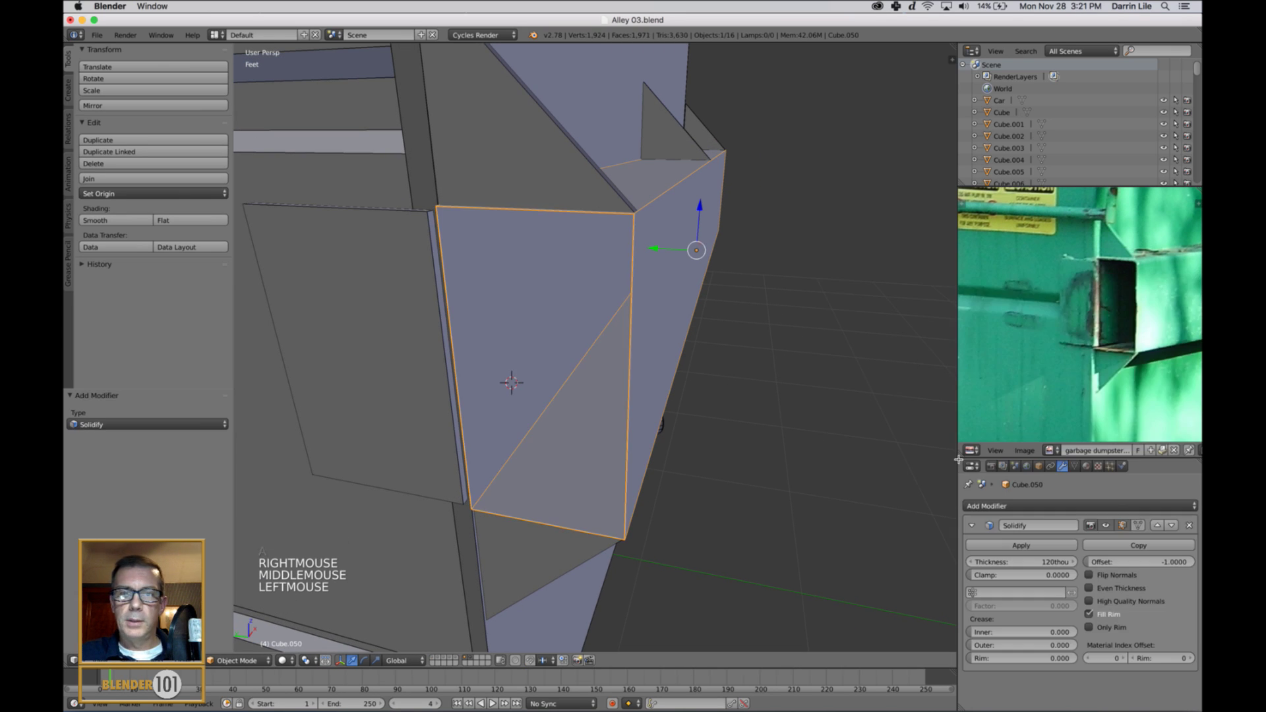
click(949, 452)
mouse_move(1006, 564)
mouse_down()
mouse_move(1029, 565)
mouse_move(1007, 564)
mouse_up()
scroll(638, 451, down, 1)
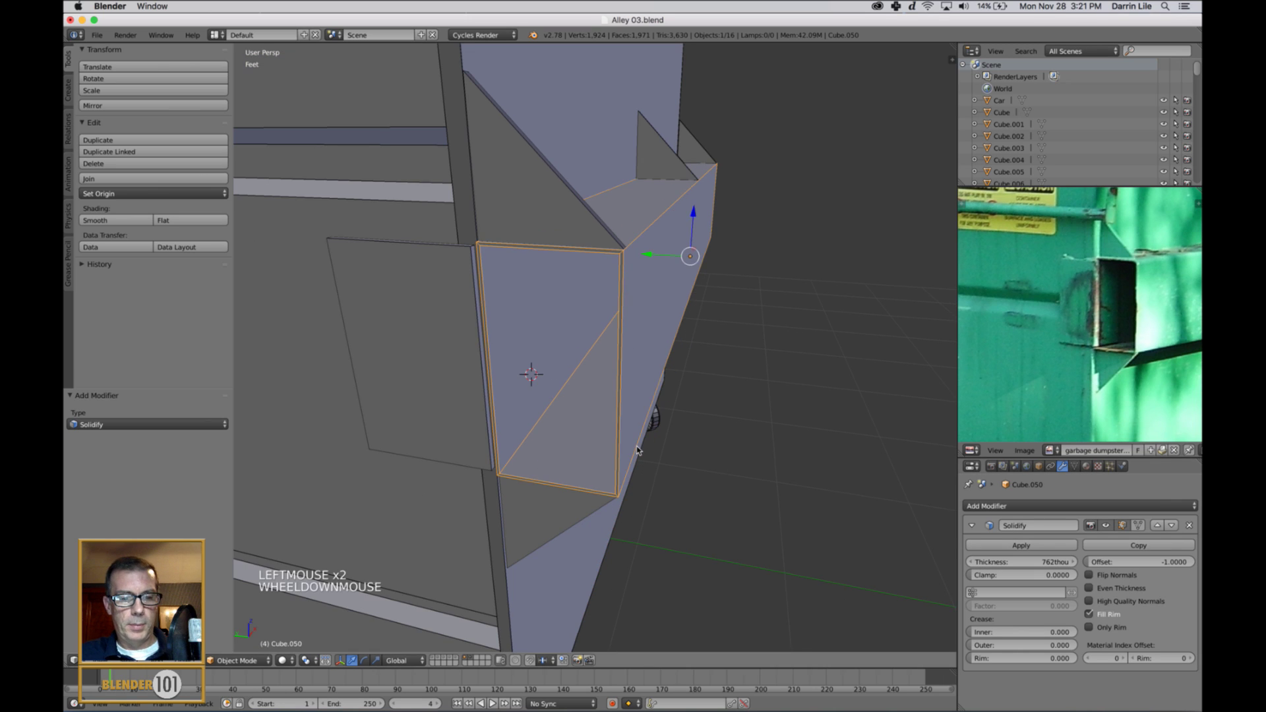
key(a)
key(Tab)
scroll(640, 452, down, 2)
mouse_move(641, 451)
middle_down()
mouse_move(627, 461)
mouse_move(625, 433)
middle_up()
key(Tab)
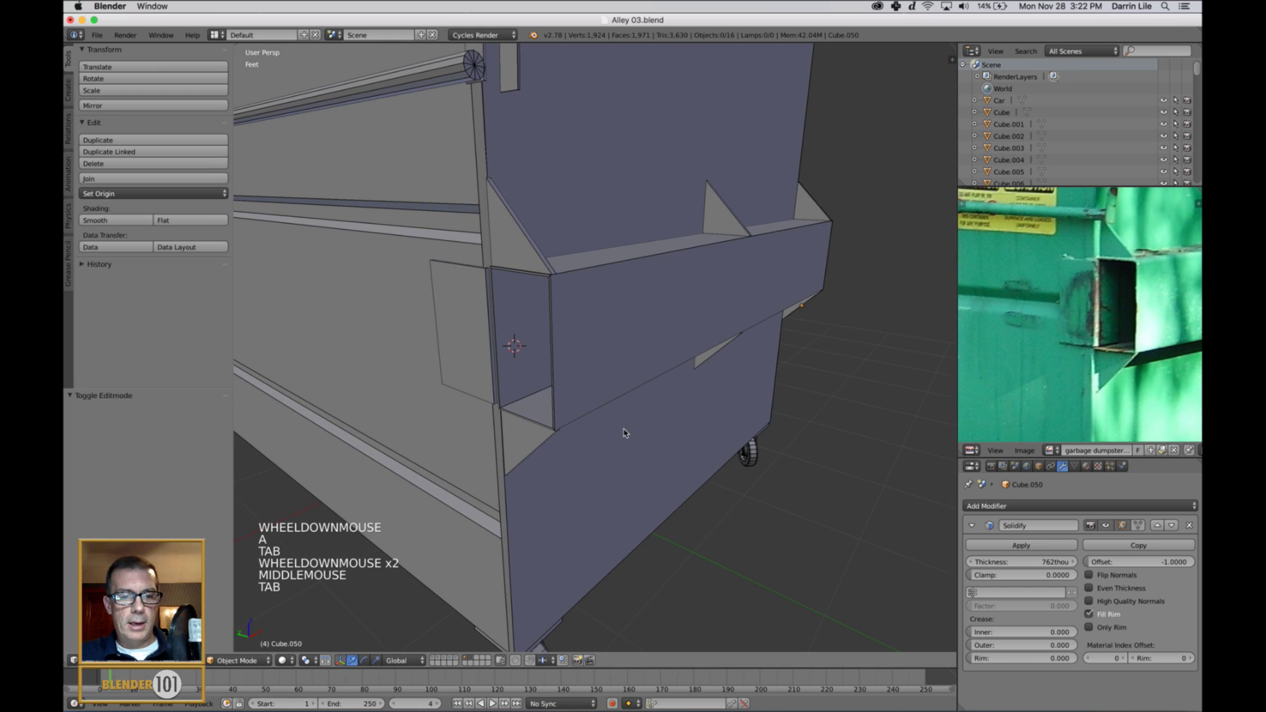
middle_drag(572, 362, 621, 372)
right_click(551, 259)
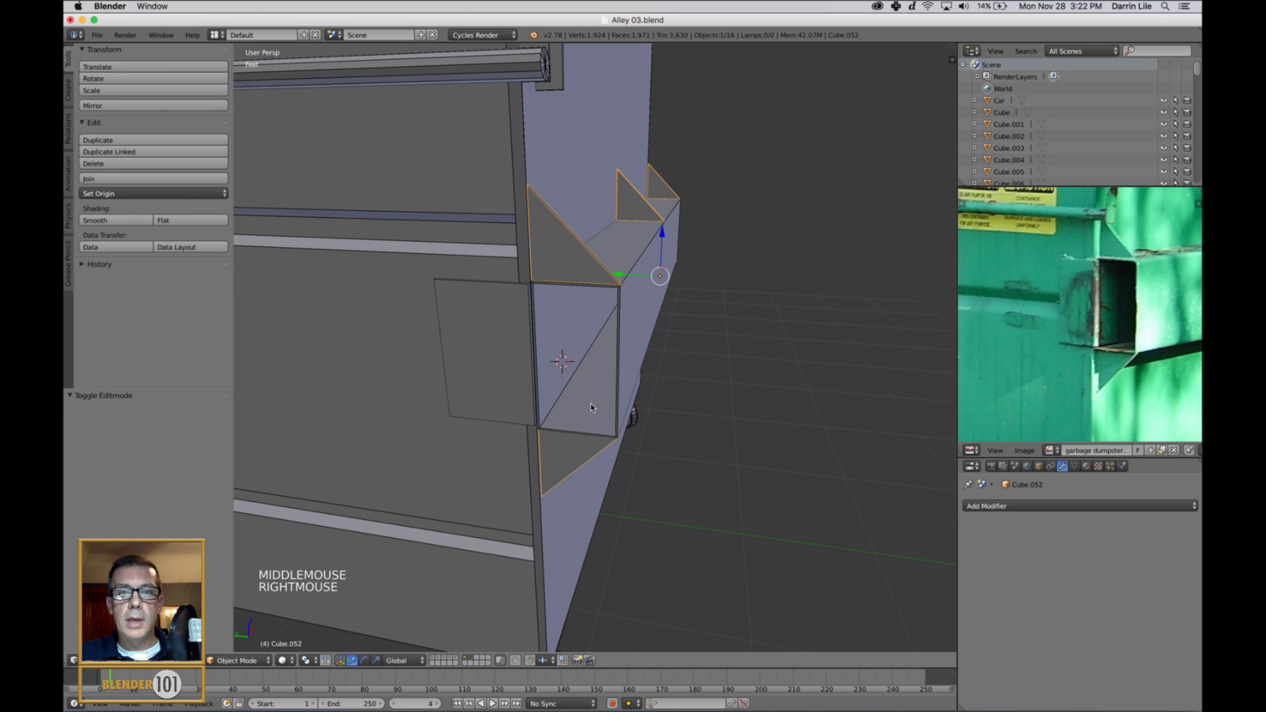
shift+right_click(513, 396)
middle_drag(626, 438, 593, 426)
shift+right_click(568, 276)
middle_drag(577, 332, 585, 317)
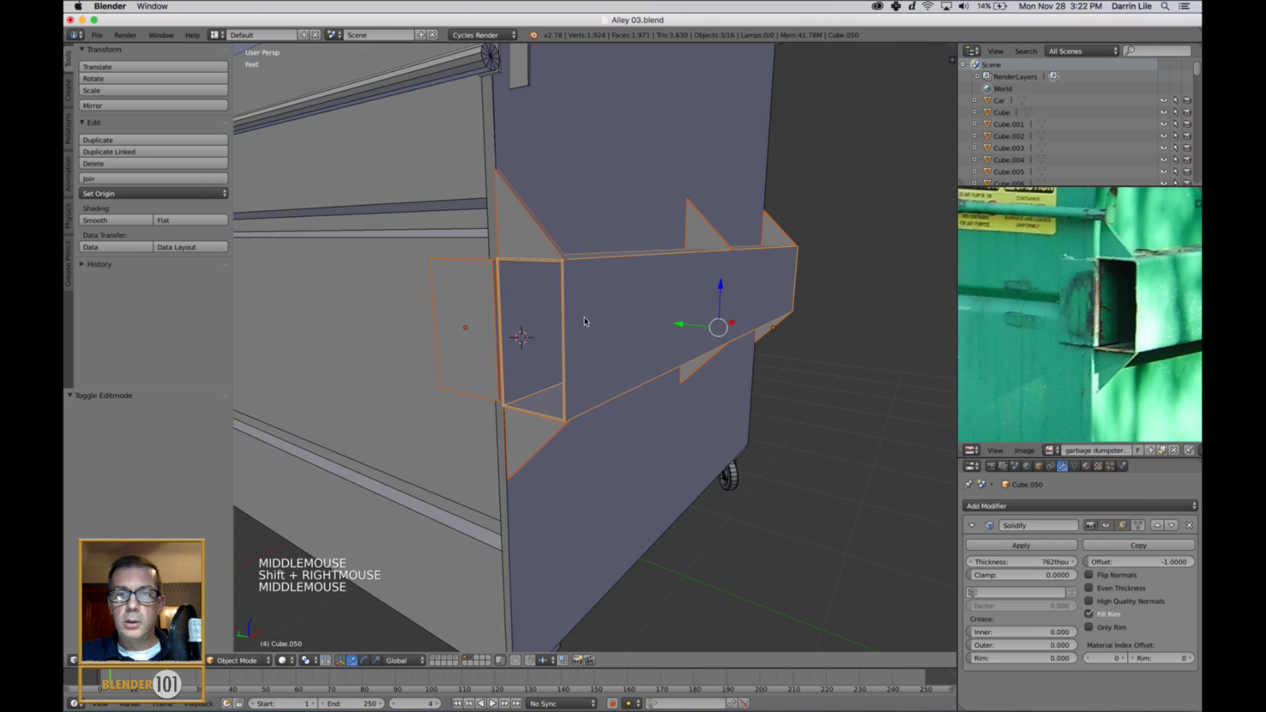
right_click(584, 318)
key(a)
Apply the Solidify modifier on the fork pocket tube
right_click(609, 314)
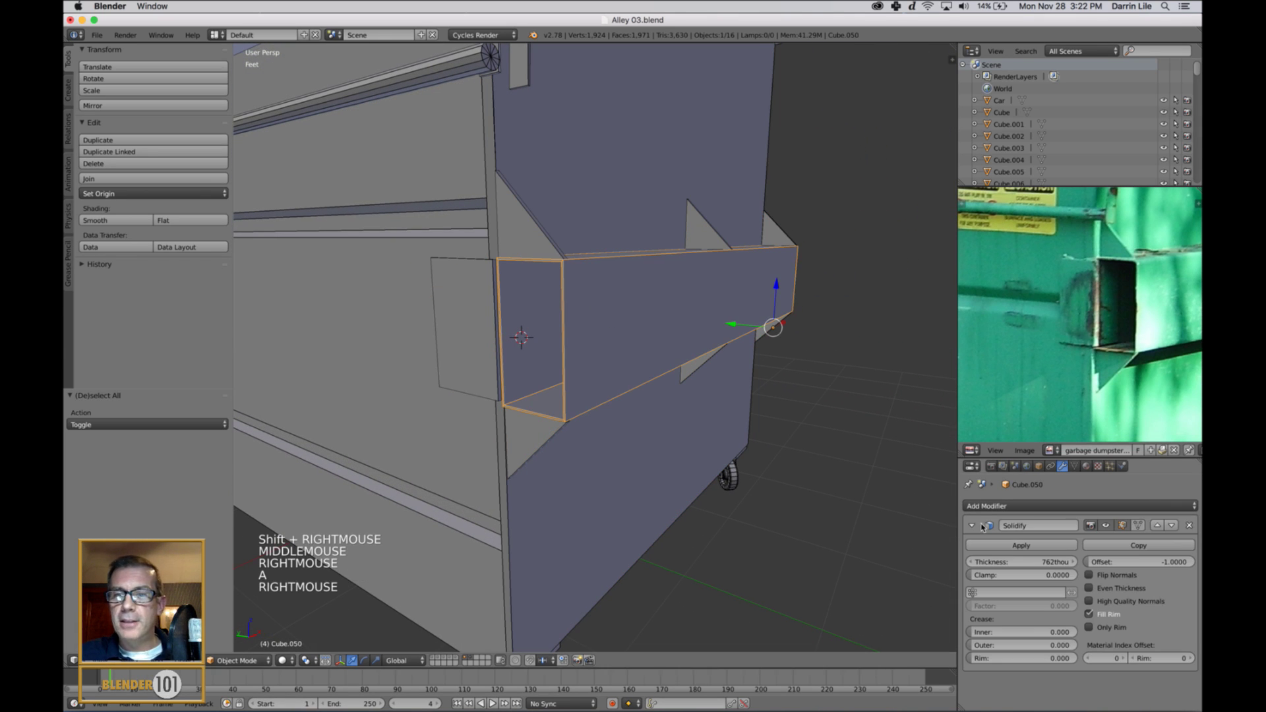
click(1020, 546)
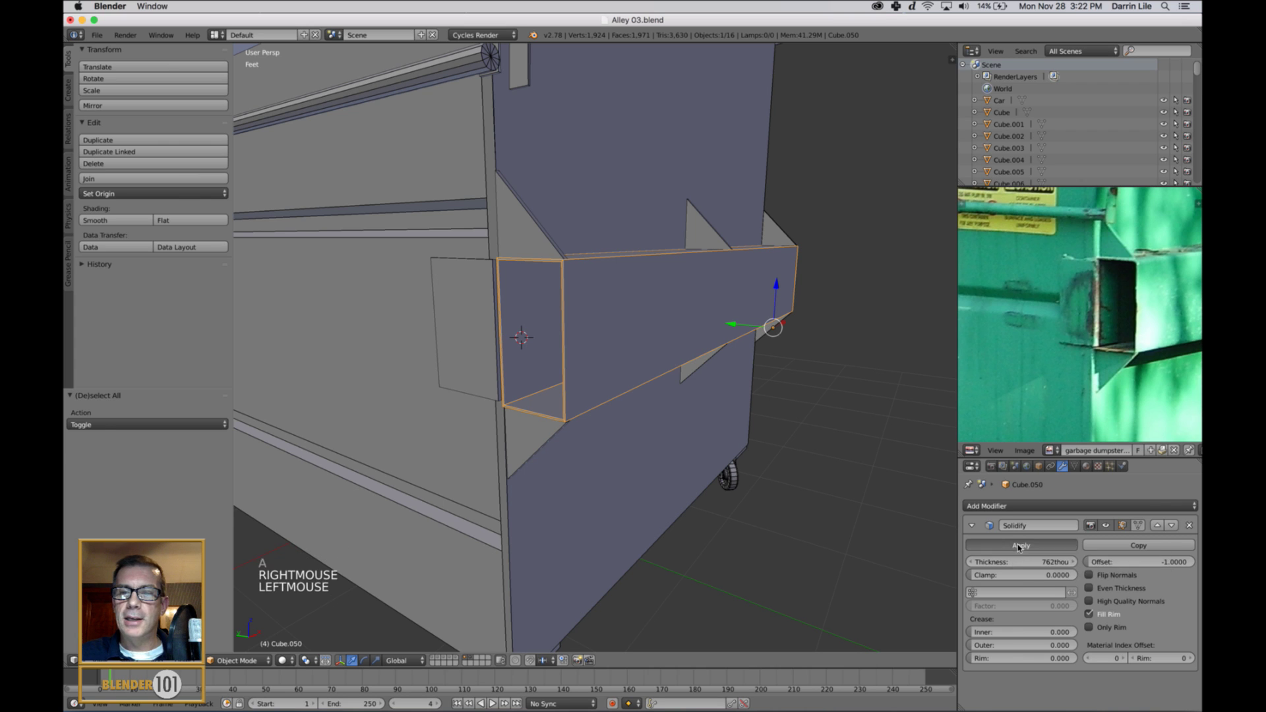
middle_drag(712, 455, 722, 464)
Join the side plate, the fork pocket tube and the triangular gussets into one object
right_click(462, 312)
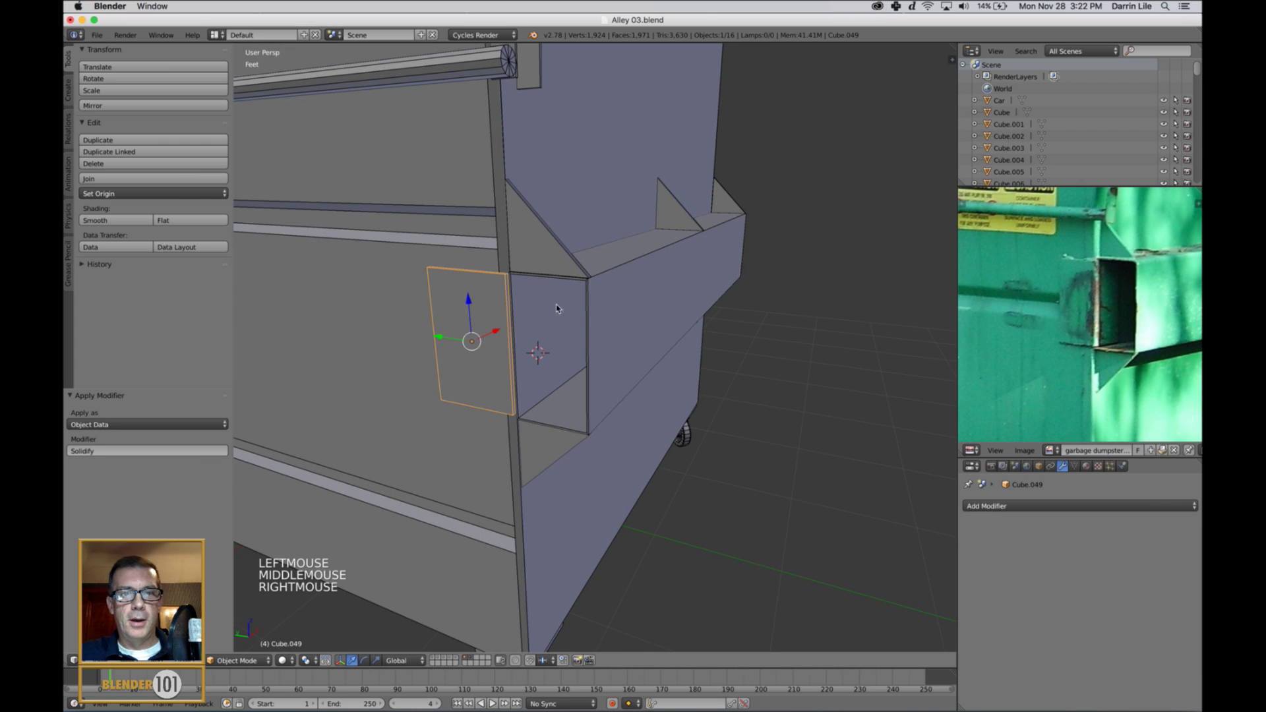
shift+right_click(599, 302)
shift+right_click(568, 263)
middle_drag(653, 382, 647, 375)
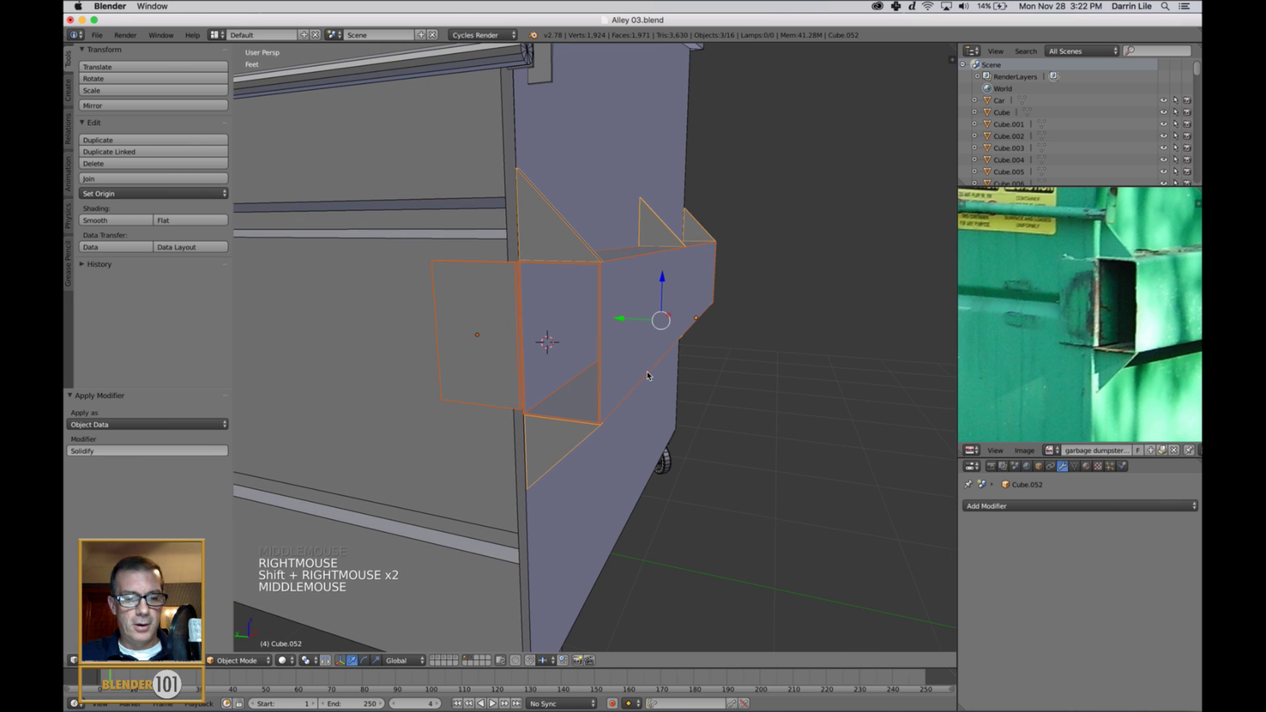
key(ctrl+j)
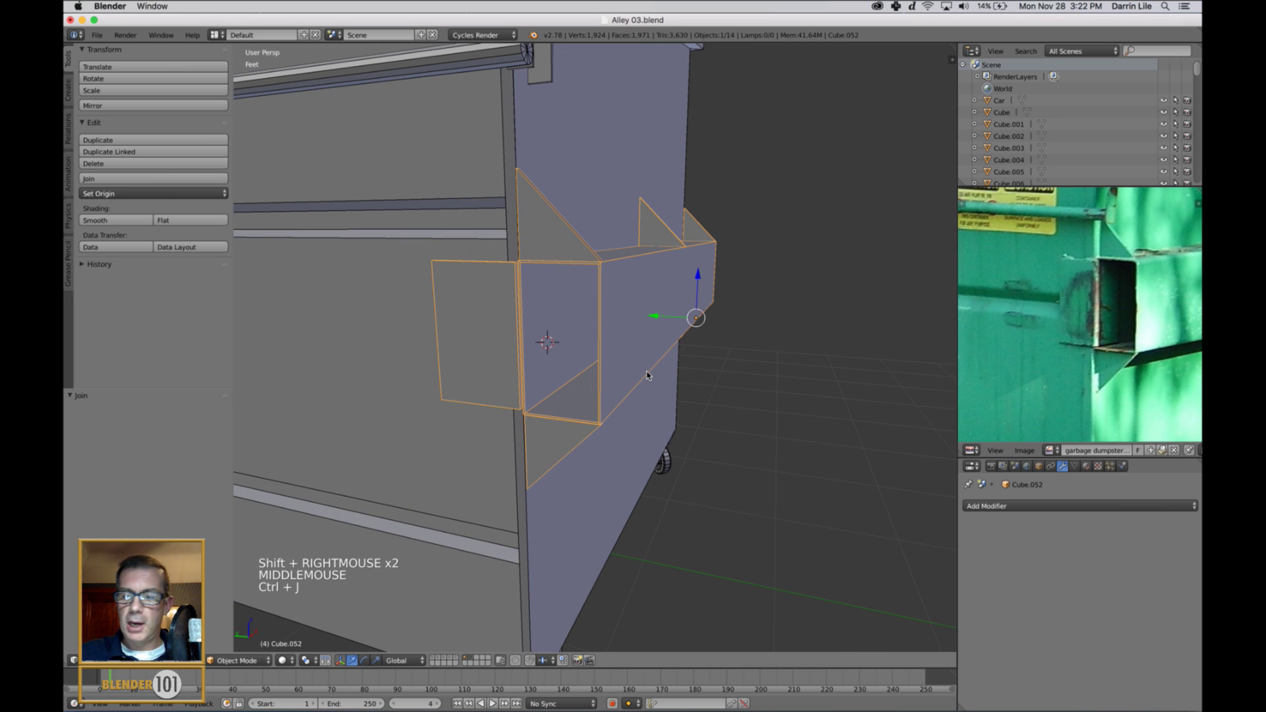
key(Return)
Delete the old fork pocket on the opposite side of the dumpster
scroll(647, 376, down, 2)
shift+middle_drag(647, 376, 707, 374)
scroll(739, 369, down, 4)
scroll(693, 353, down, 4)
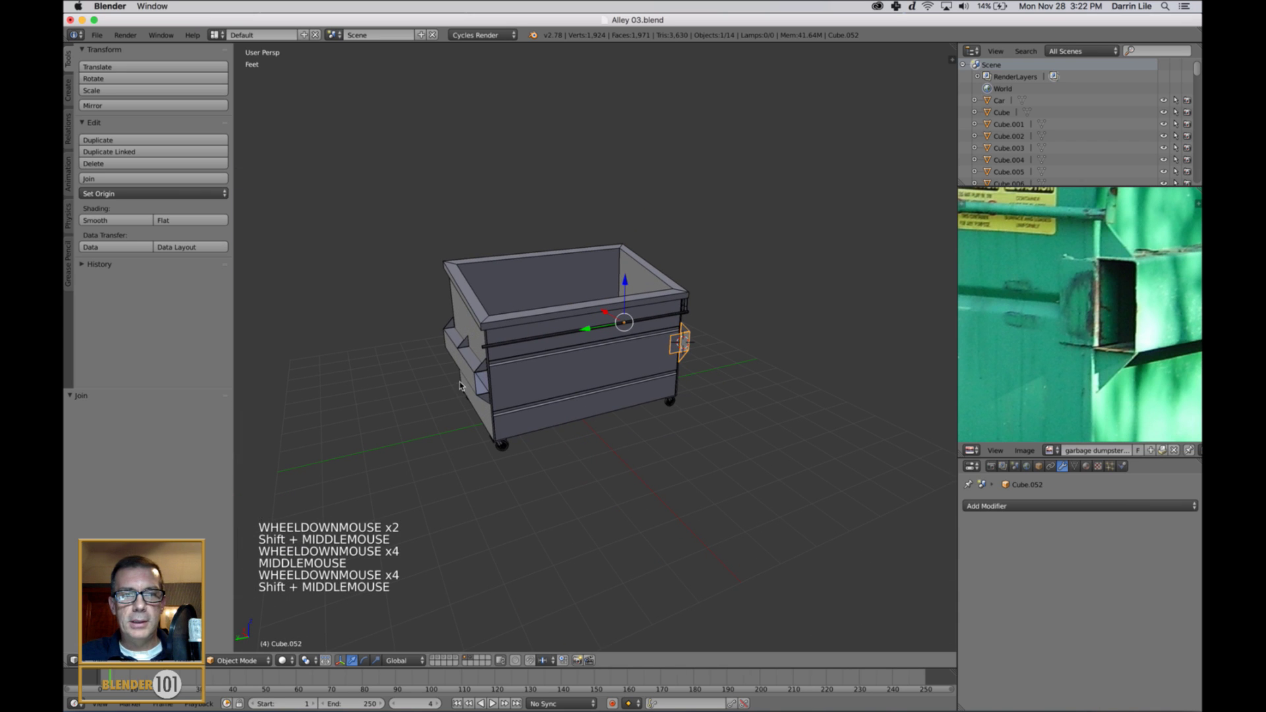
right_click(465, 378)
key(x)
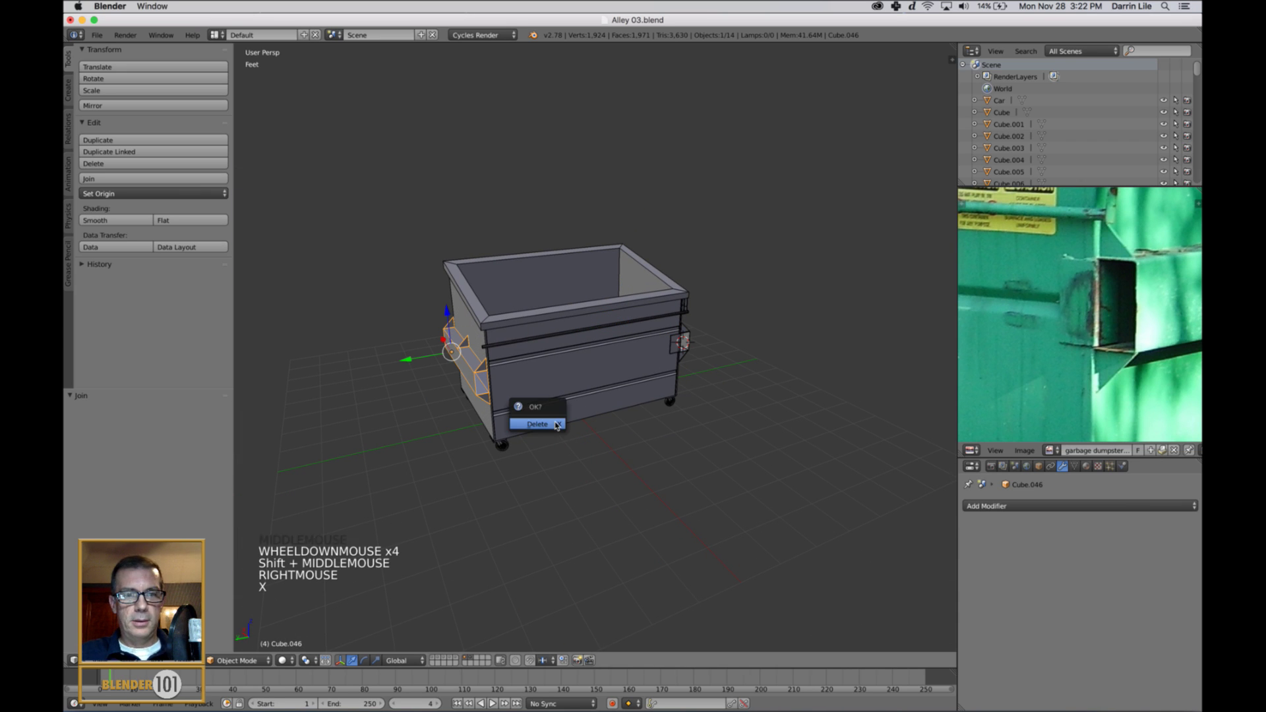
click(551, 423)
scroll(768, 440, up, 3)
middle_drag(768, 440, 764, 395)
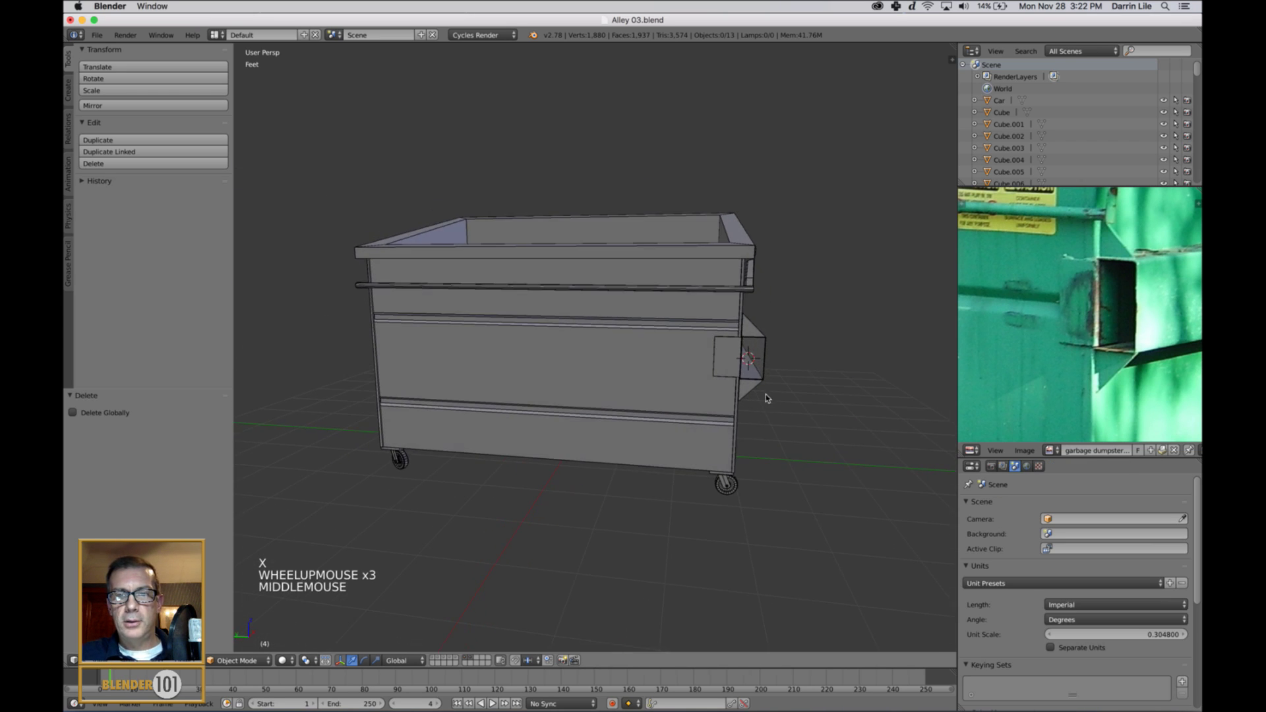
Reset the 3D cursor to the world centre and set the joined fork pocket's origin to the 3D cursor
right_click(760, 373)
mouse_move(780, 444)
middle_down()
mouse_move(778, 484)
mouse_move(793, 460)
mouse_move(769, 485)
mouse_move(763, 455)
mouse_move(789, 447)
middle_up()
key(shift+c)
scroll(785, 471, down, 3)
scroll(784, 461, up, 1)
scroll(768, 486, up, 2)
click(132, 192)
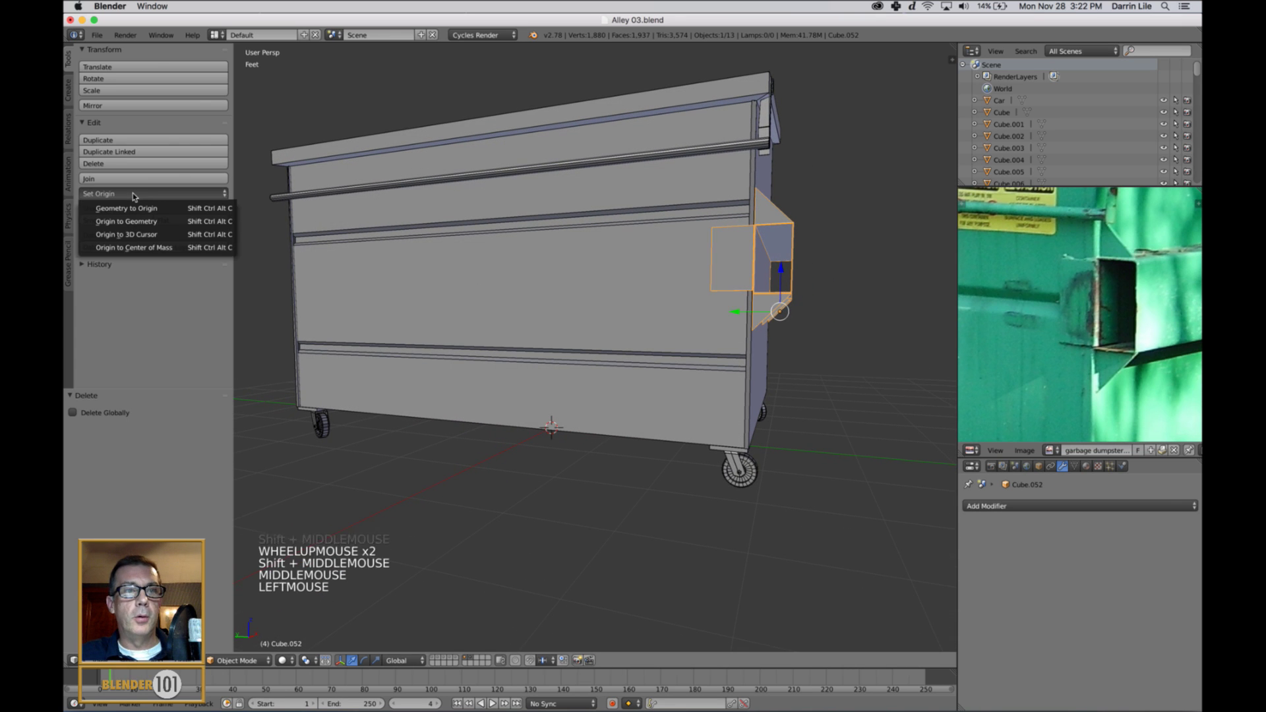
click(132, 233)
Show the joined fork pocket's transform values and apply its rotation and scale
scroll(656, 422, down, 3)
middle_drag(656, 422, 699, 427)
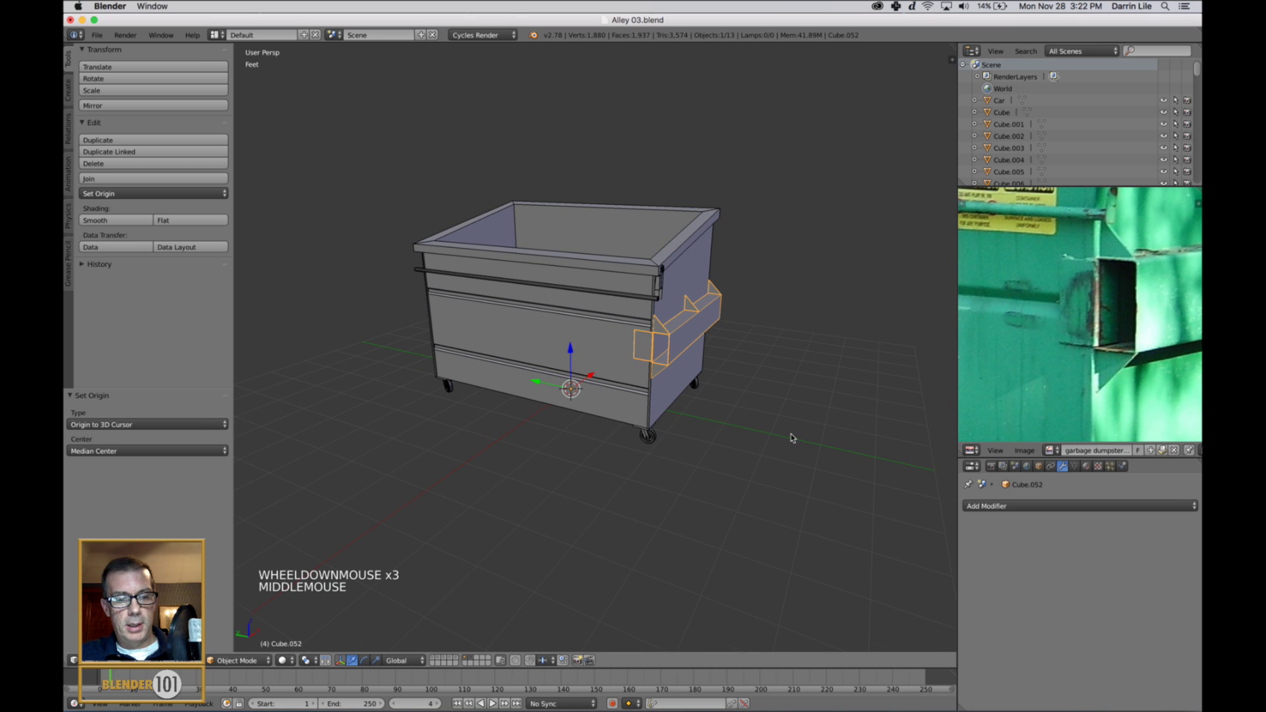
key(n)
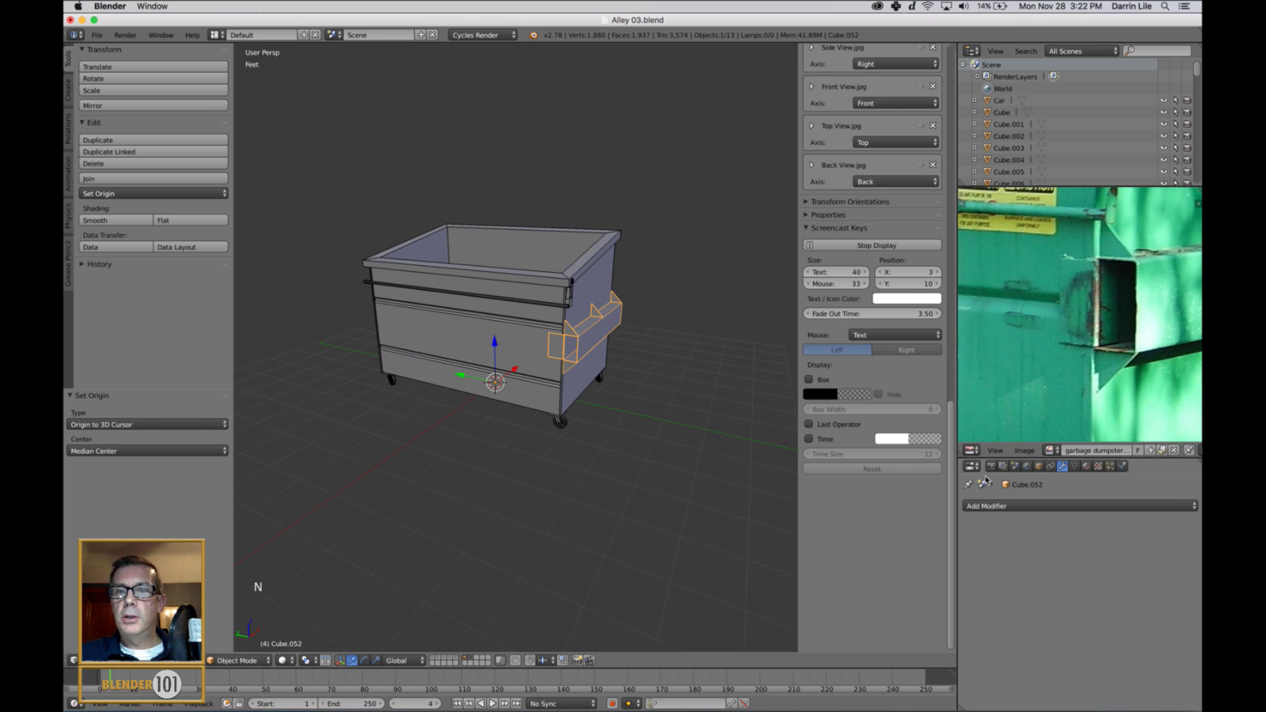
drag(951, 462, 975, 3)
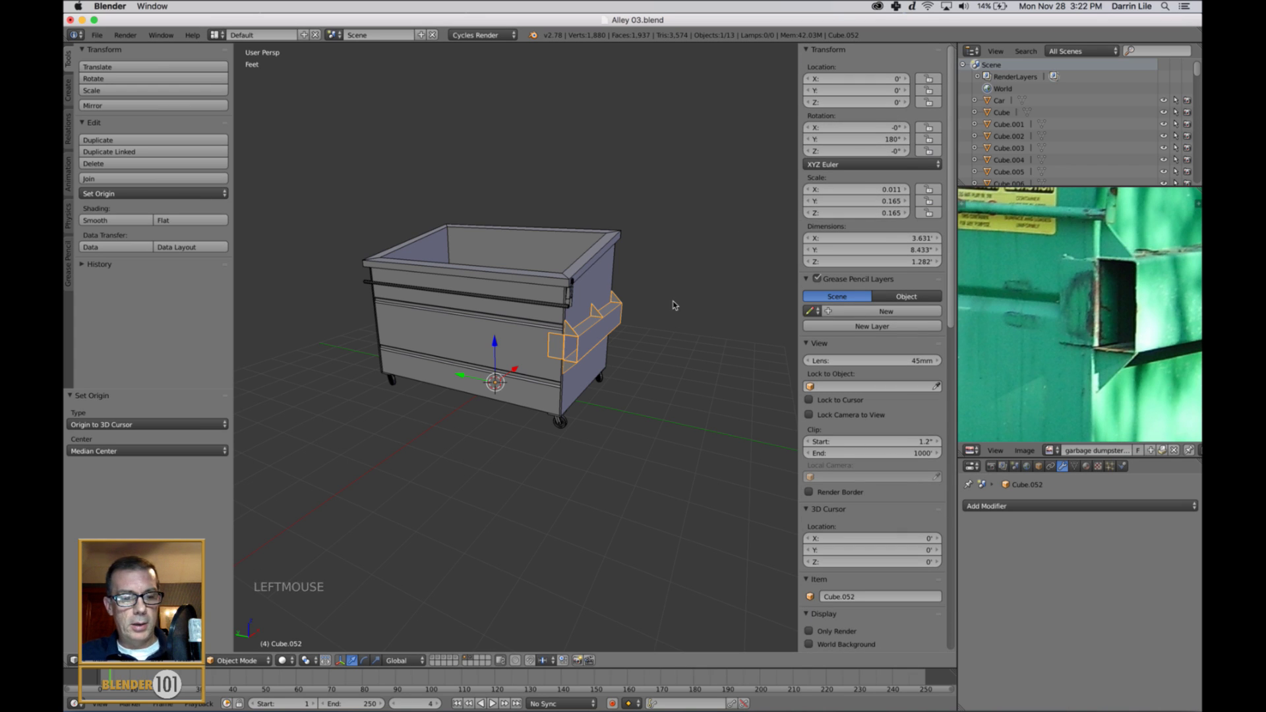
key(ctrl+a)
click(648, 312)
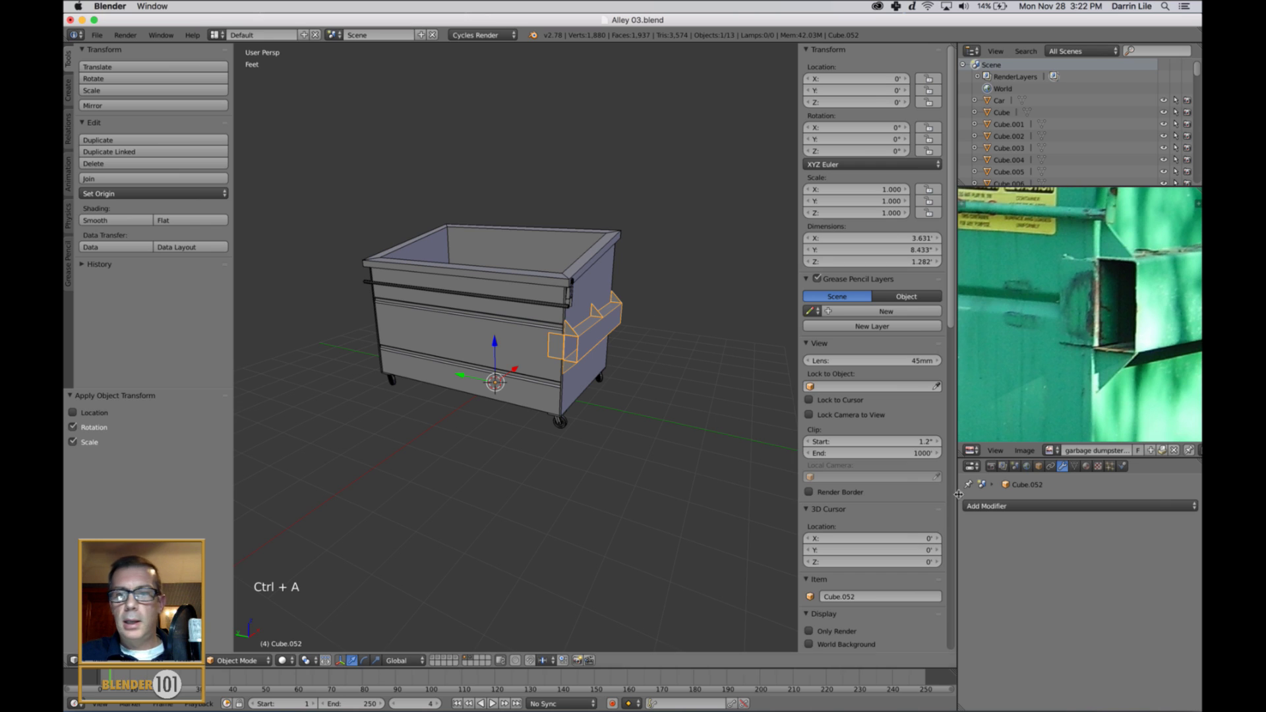
Mirror the fork pocket to the opposite side with a Mirror modifier on the Y axis only, apply it and deselect everything
middle_drag(683, 449, 725, 455)
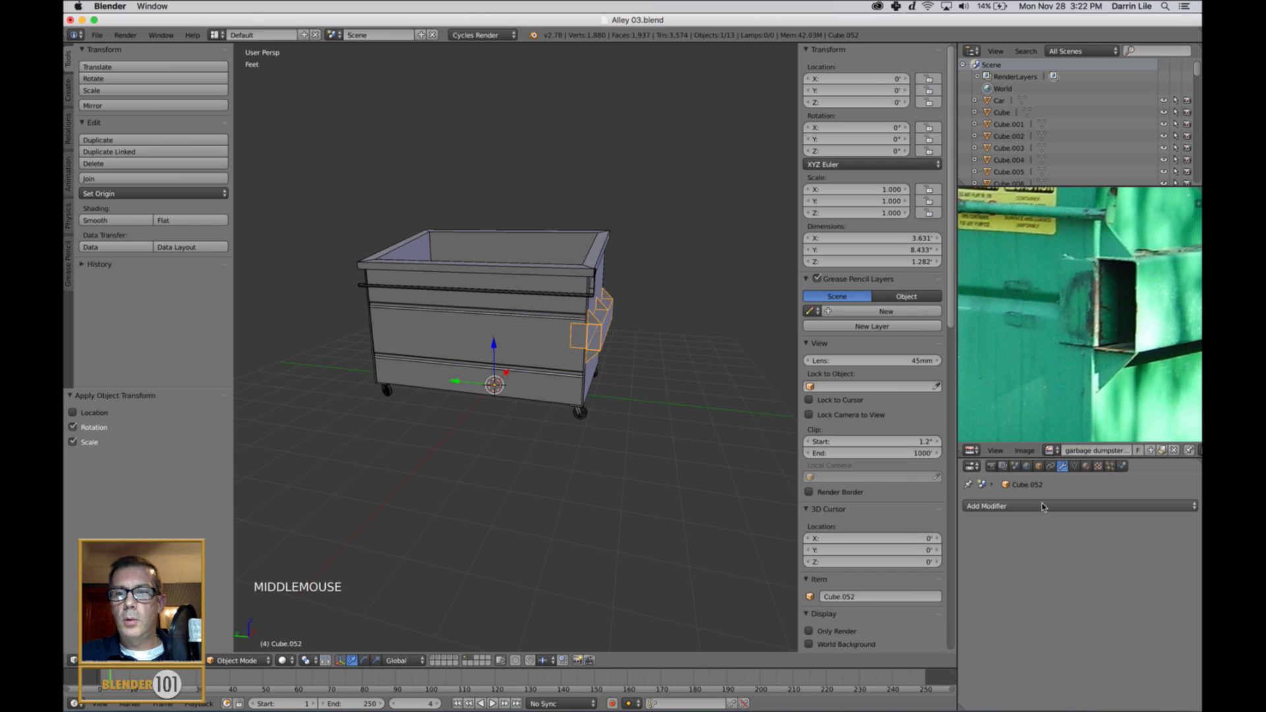
click(1040, 507)
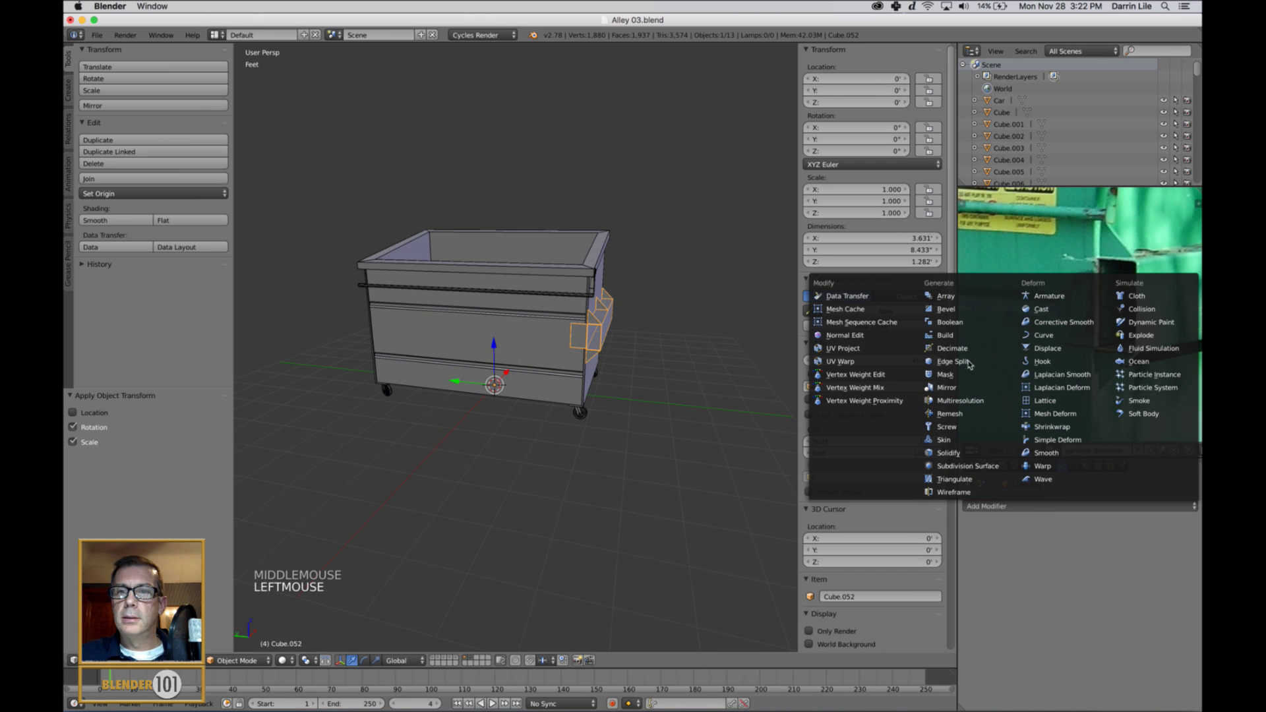
click(964, 388)
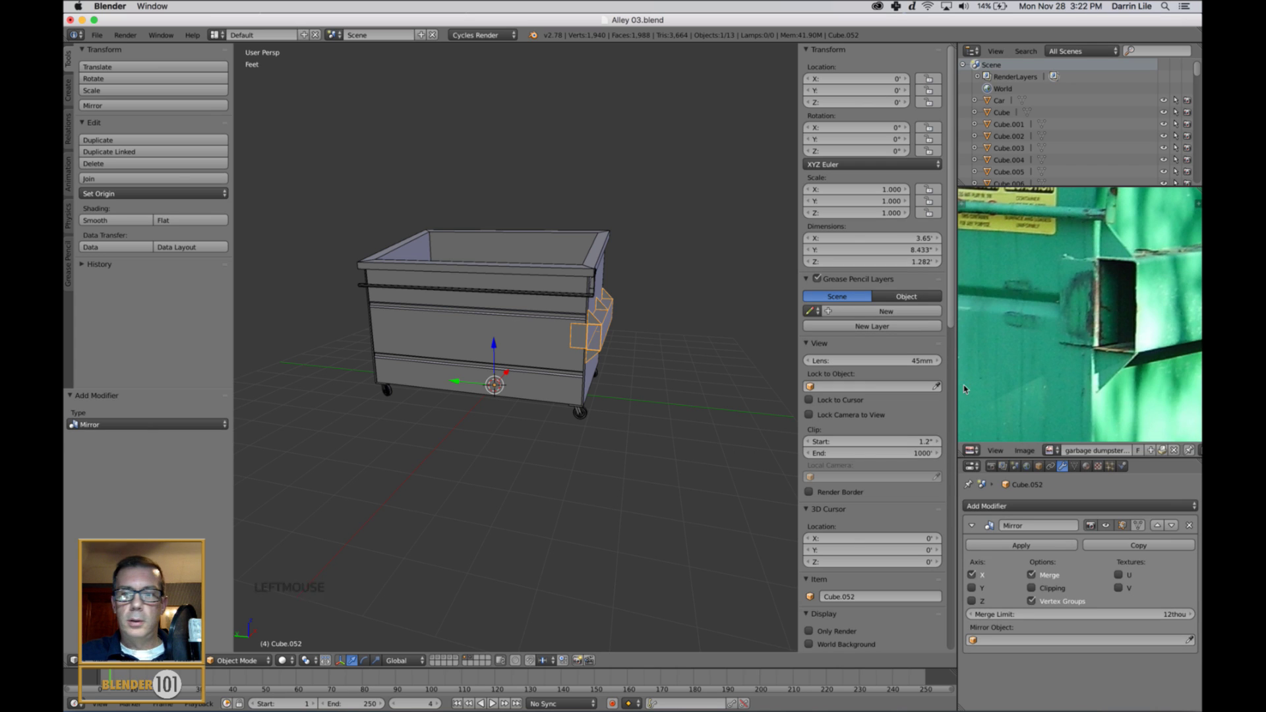
click(972, 587)
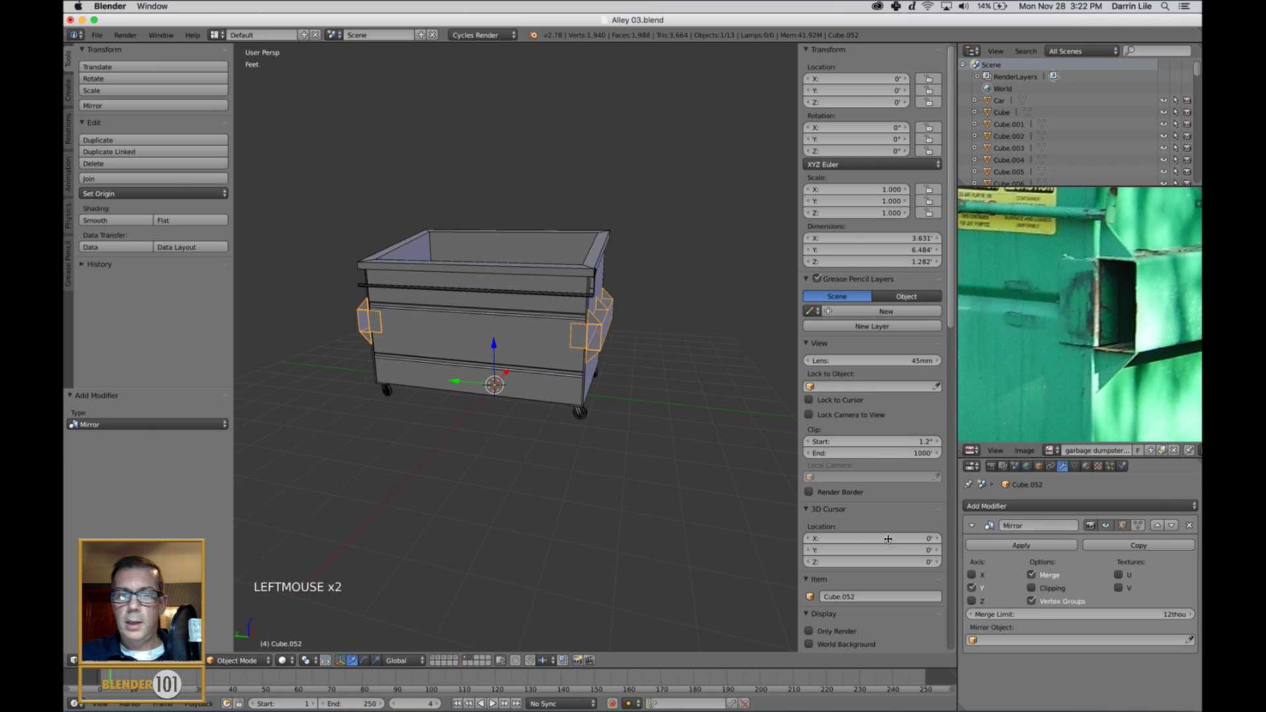
middle_drag(649, 485, 681, 475)
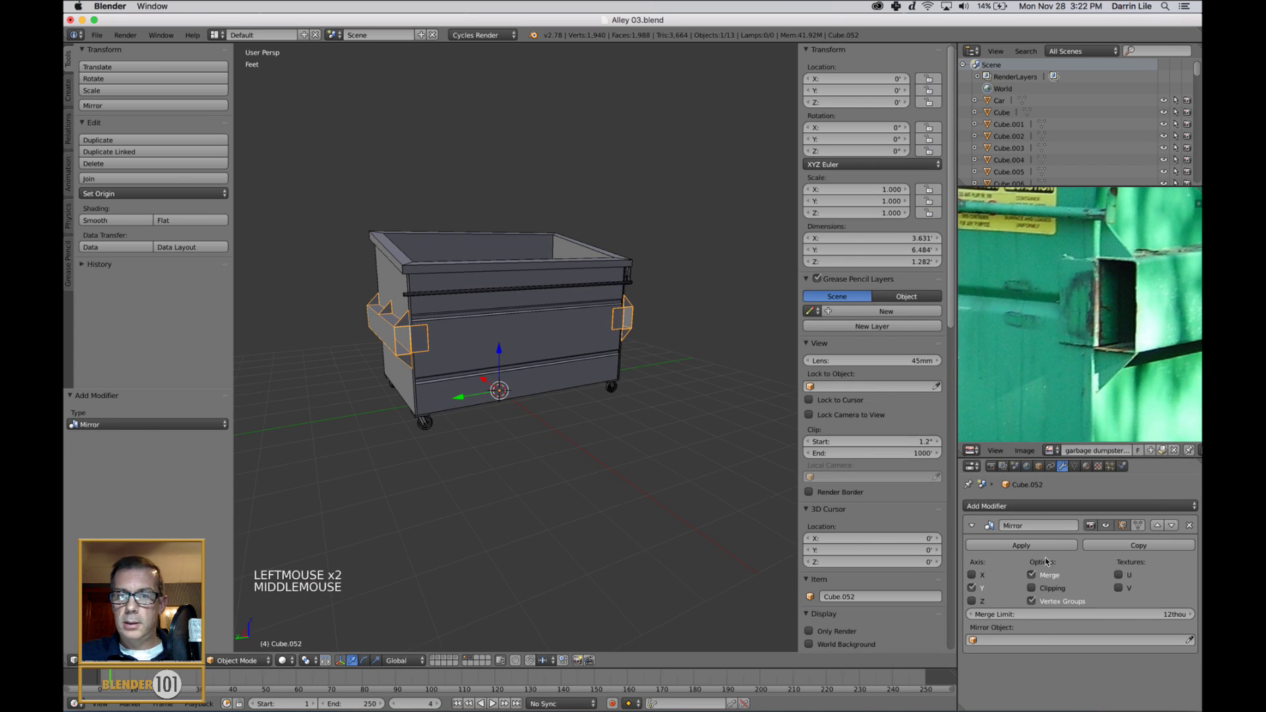
click(1020, 546)
key(a)
Hide the transform properties and save the file over the existing version
scroll(642, 444, up, 3)
middle_drag(642, 445, 672, 449)
scroll(605, 445, down, 2)
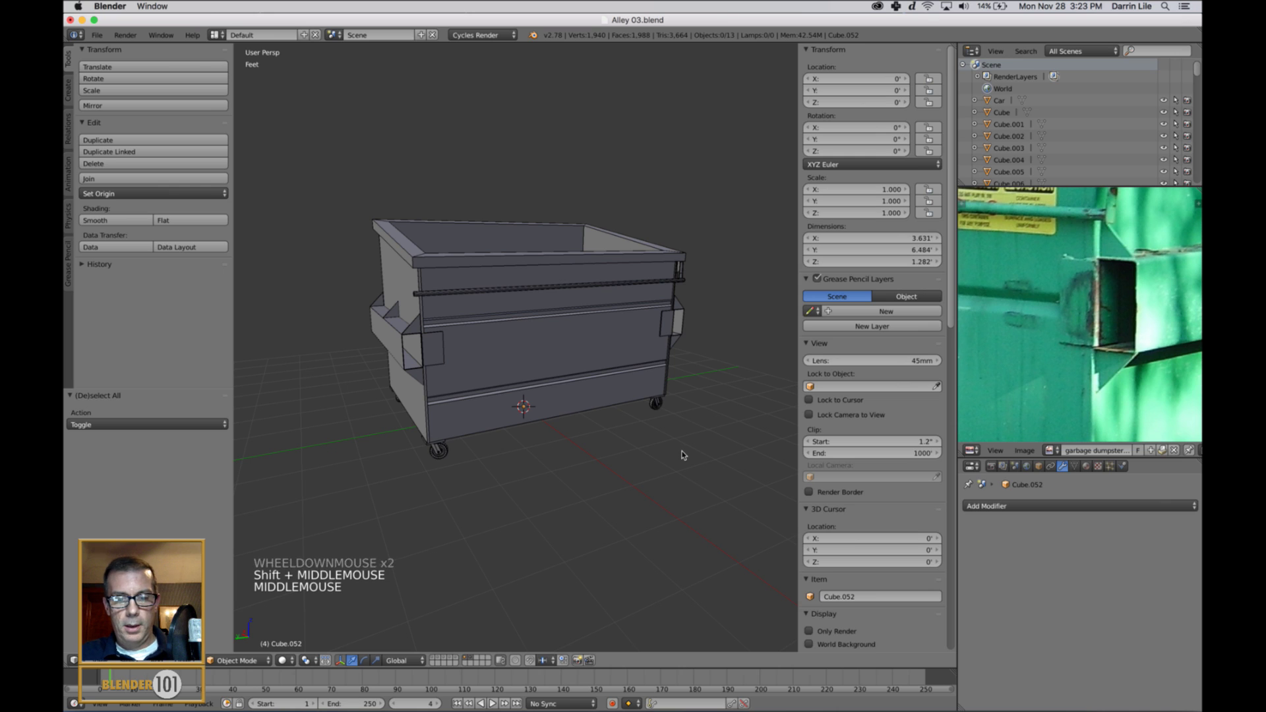
key(n)
scroll(681, 449, up, 2)
middle_drag(790, 418, 749, 453)
scroll(762, 417, down, 3)
scroll(762, 416, up, 3)
key(super+s)
click(745, 435)
Compare the model with the whole dumpster in the reference photo
scroll(746, 435, down, 3)
scroll(762, 438, up, 2)
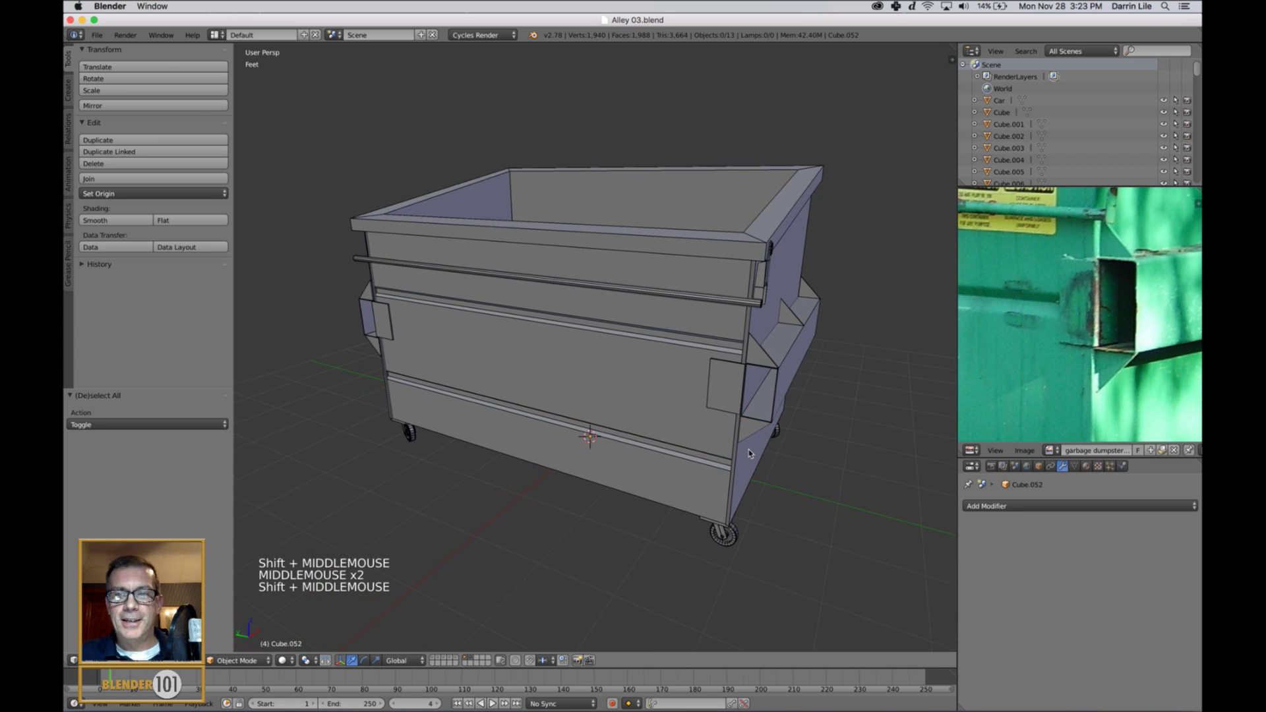
scroll(1179, 345, down, 6)
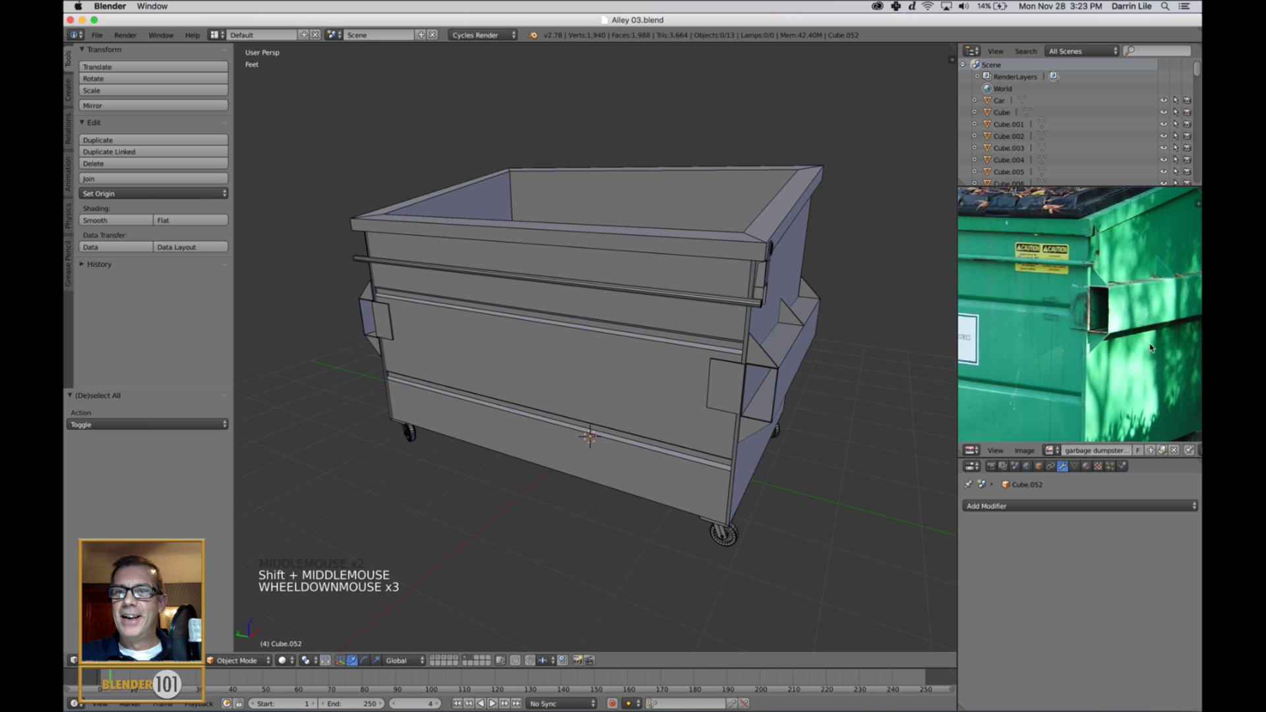
shift+middle_drag(1101, 358, 1138, 360)
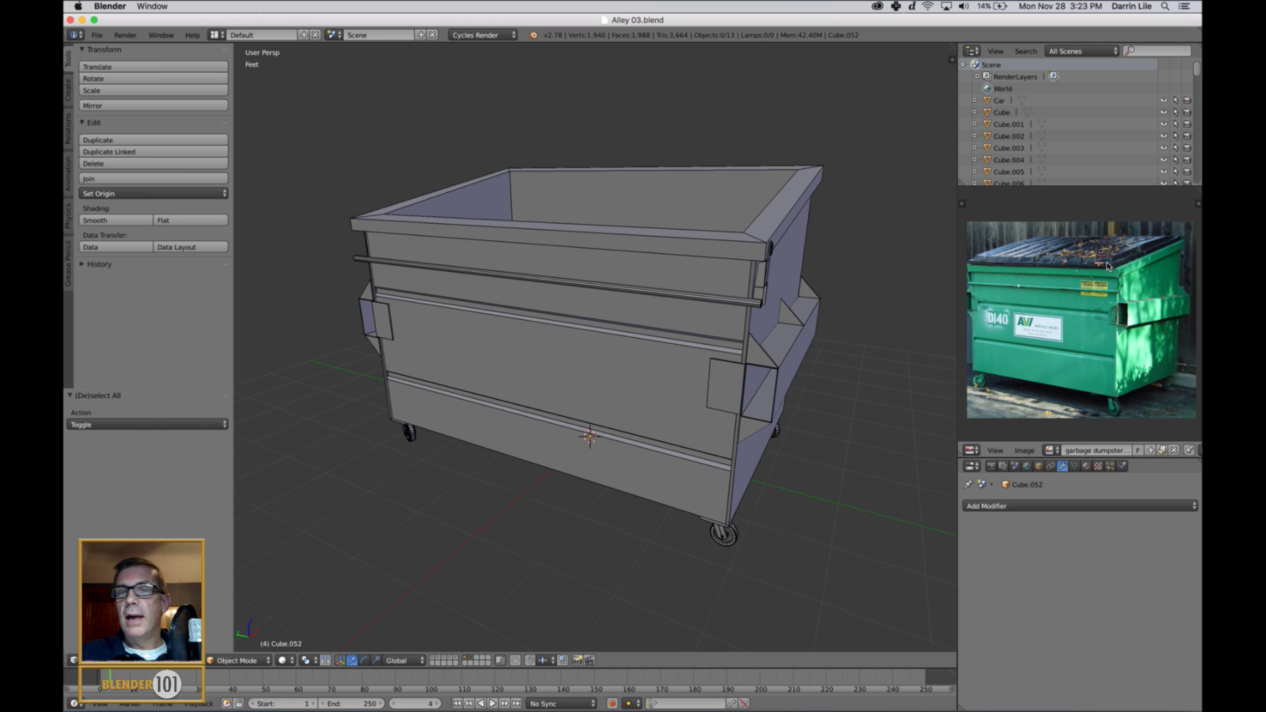
Examine the lid, the rim and the upper front corner of the dumpster closely in the reference photo
scroll(1103, 251, up, 1)
middle_drag(1103, 252, 1140, 323)
scroll(1088, 283, up, 3)
scroll(1121, 316, up, 1)
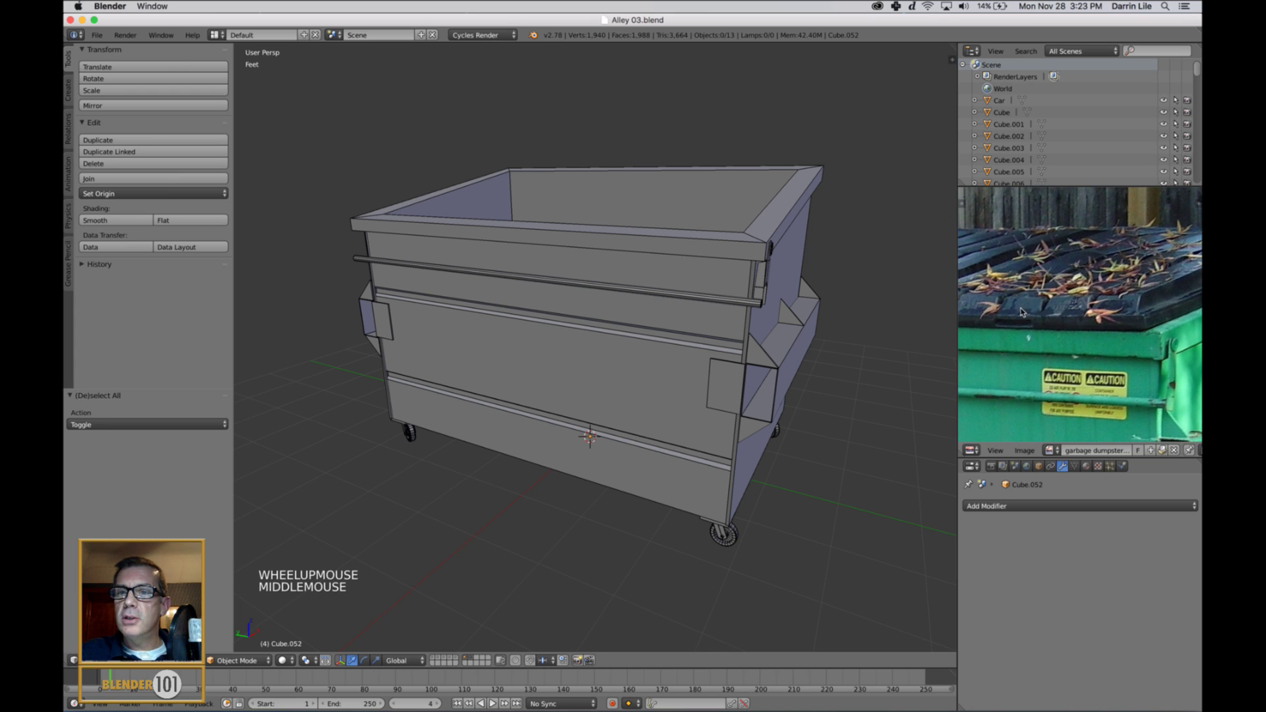
scroll(1113, 312, down, 3)
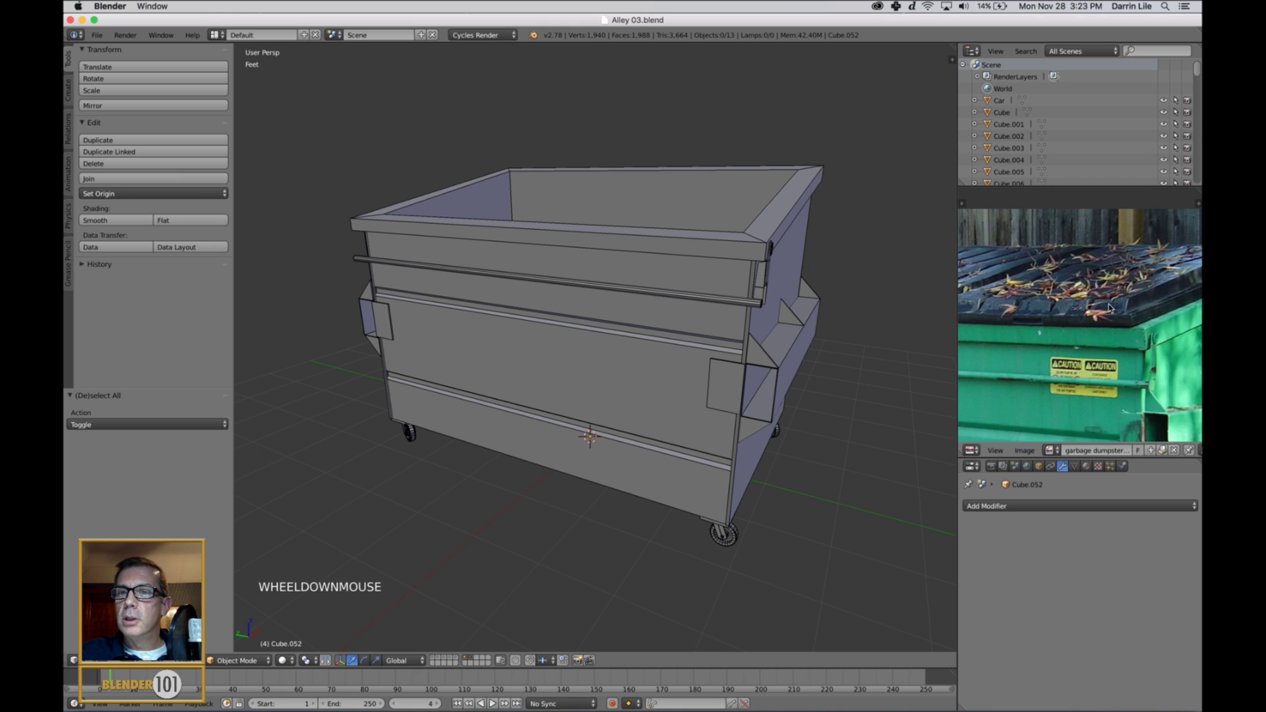
mouse_move(1042, 325)
middle_down()
mouse_move(1092, 306)
mouse_move(1061, 312)
middle_up()
middle_drag(1148, 304, 1102, 315)
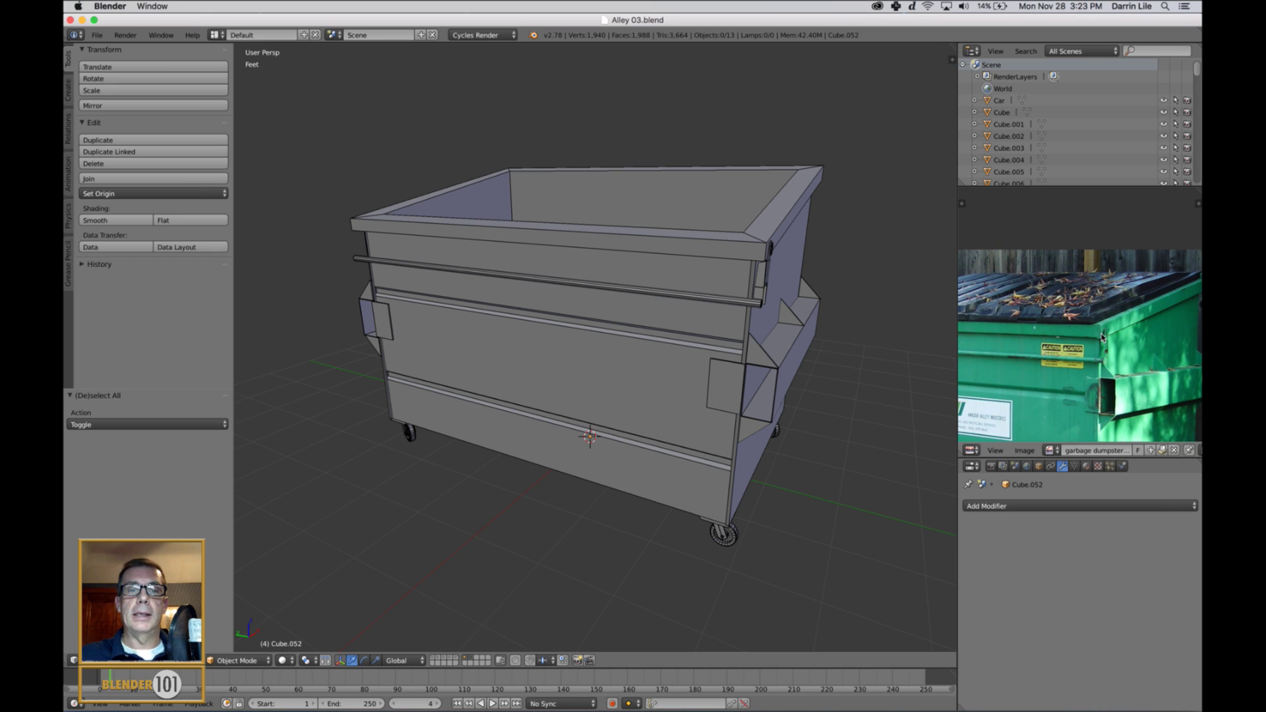
Inspect the modelled dumpster from several angles and compare it with the whole dumpster in the reference photo
scroll(795, 274, down, 1)
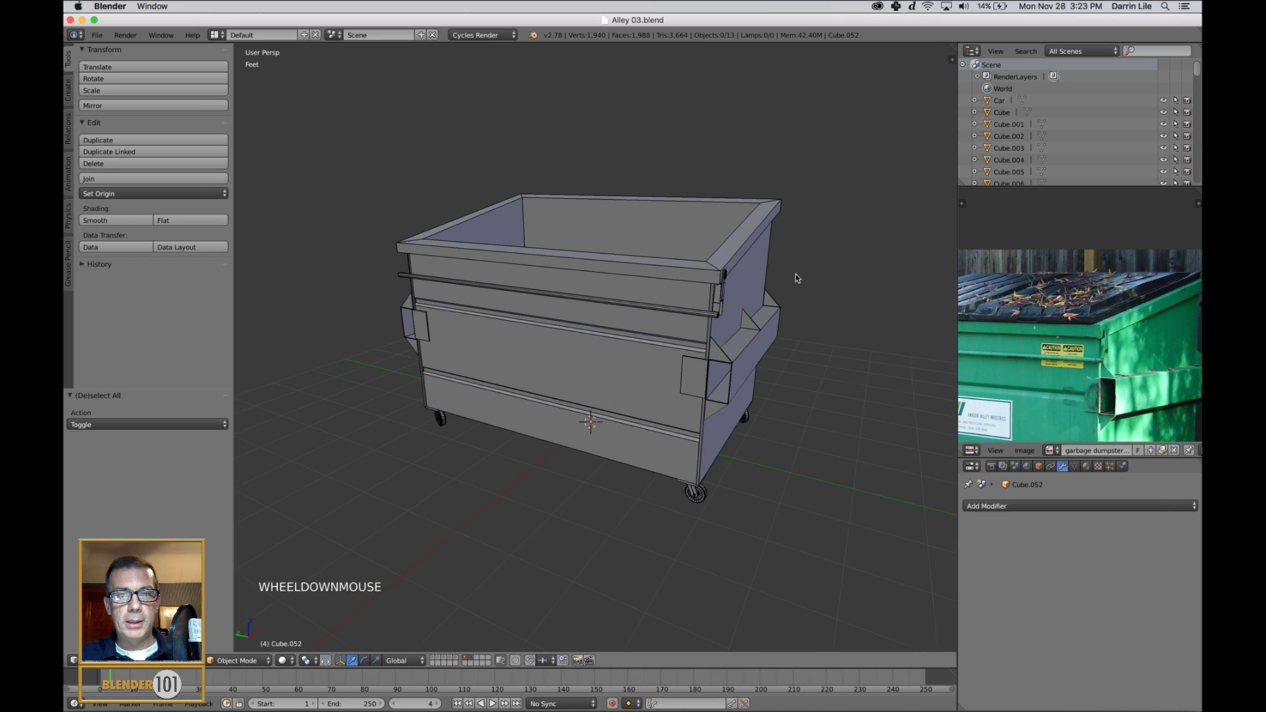
middle_drag(795, 274, 783, 291)
key(Tab)
key(Tab)
middle_drag(739, 329, 749, 323)
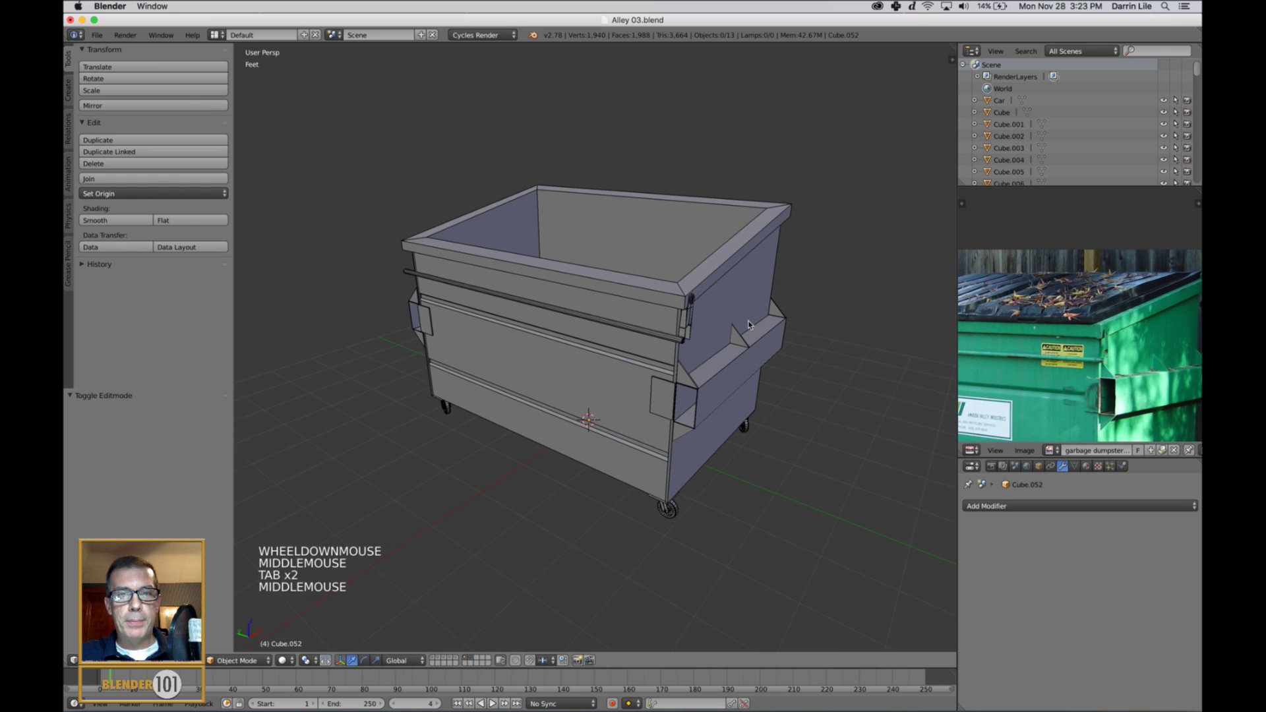
scroll(1055, 369, down, 2)
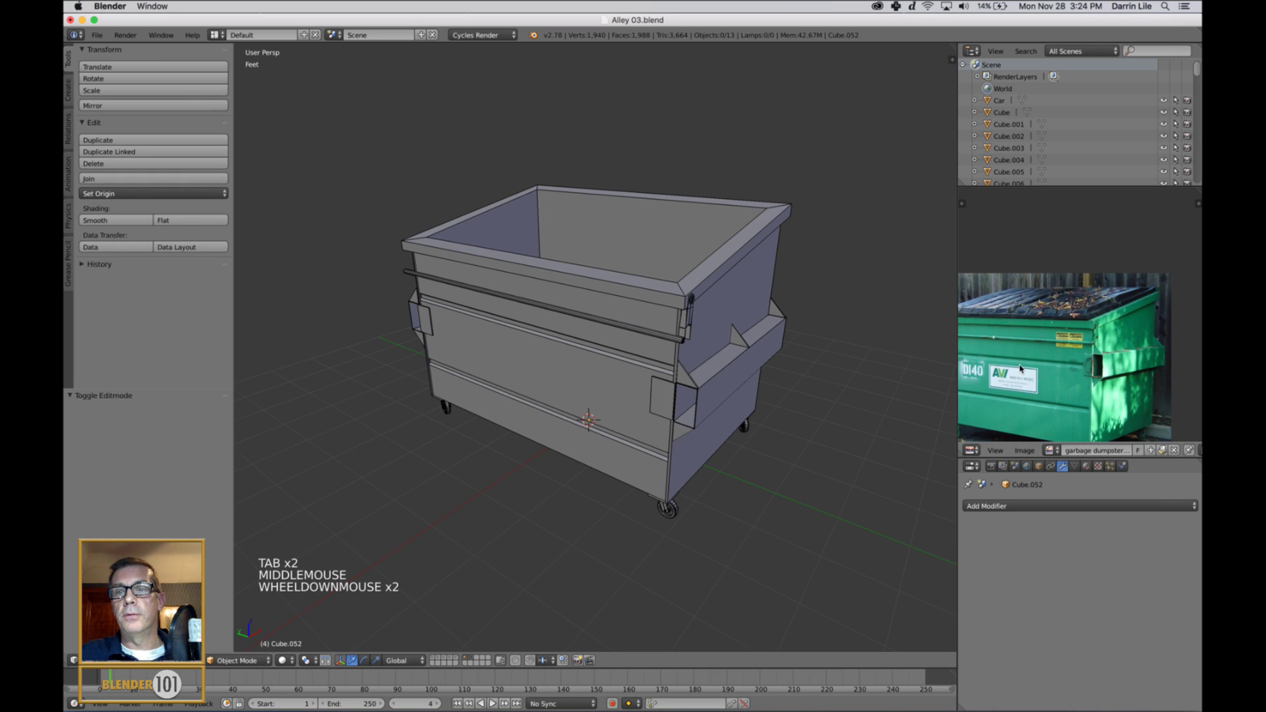
middle_drag(1055, 369, 1055, 334)
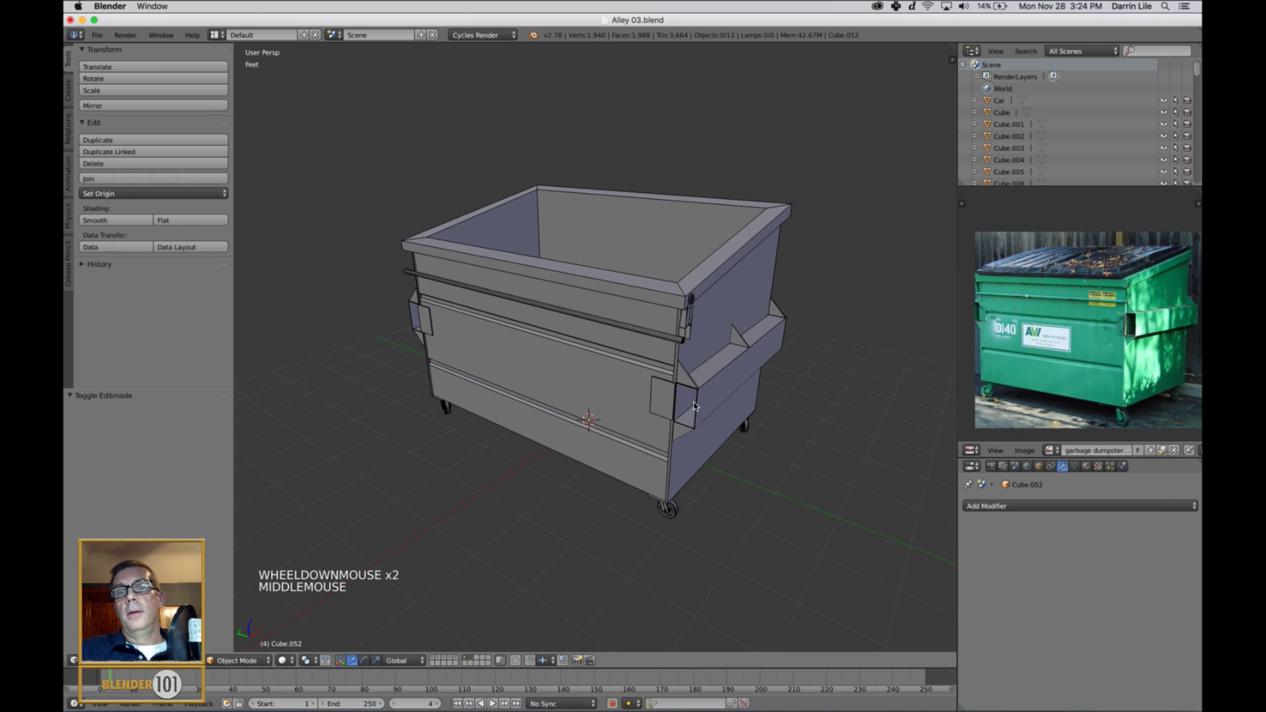
scroll(687, 411, up, 2)
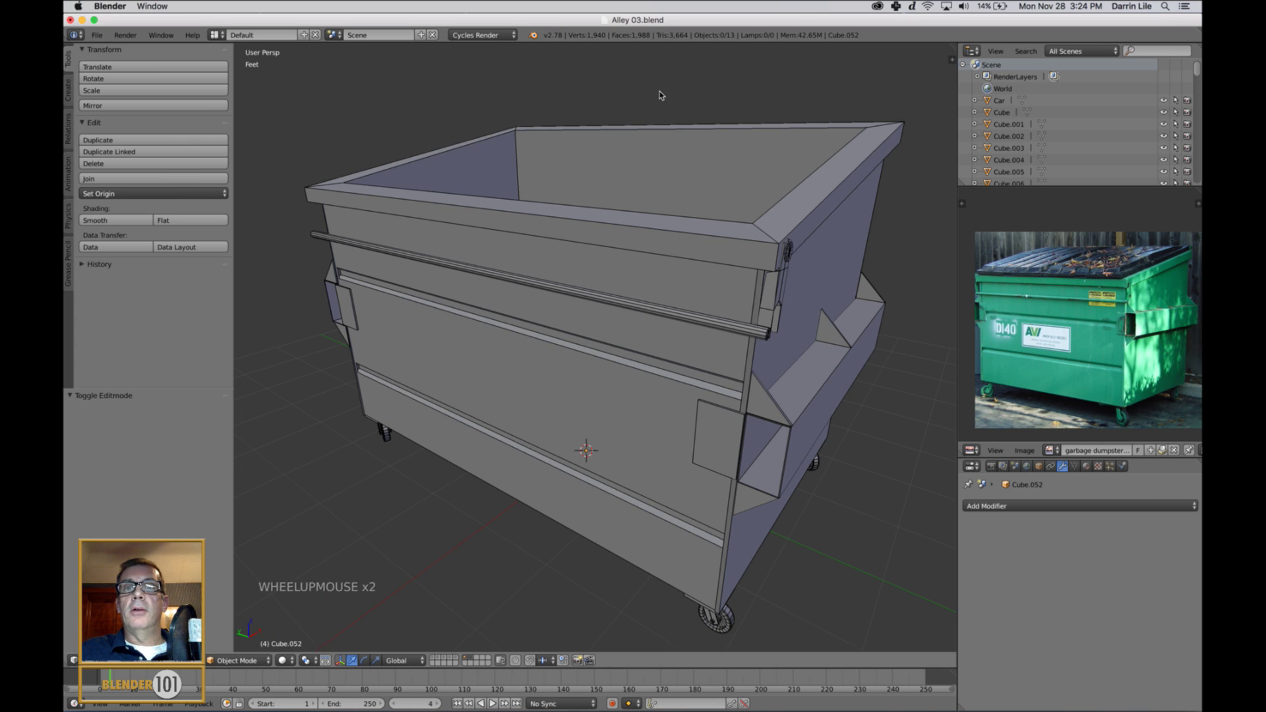
scroll(656, 192, down, 5)
scroll(672, 349, up, 3)
mouse_move(671, 345)
middle_down()
mouse_move(686, 353)
mouse_move(674, 355)
middle_up()
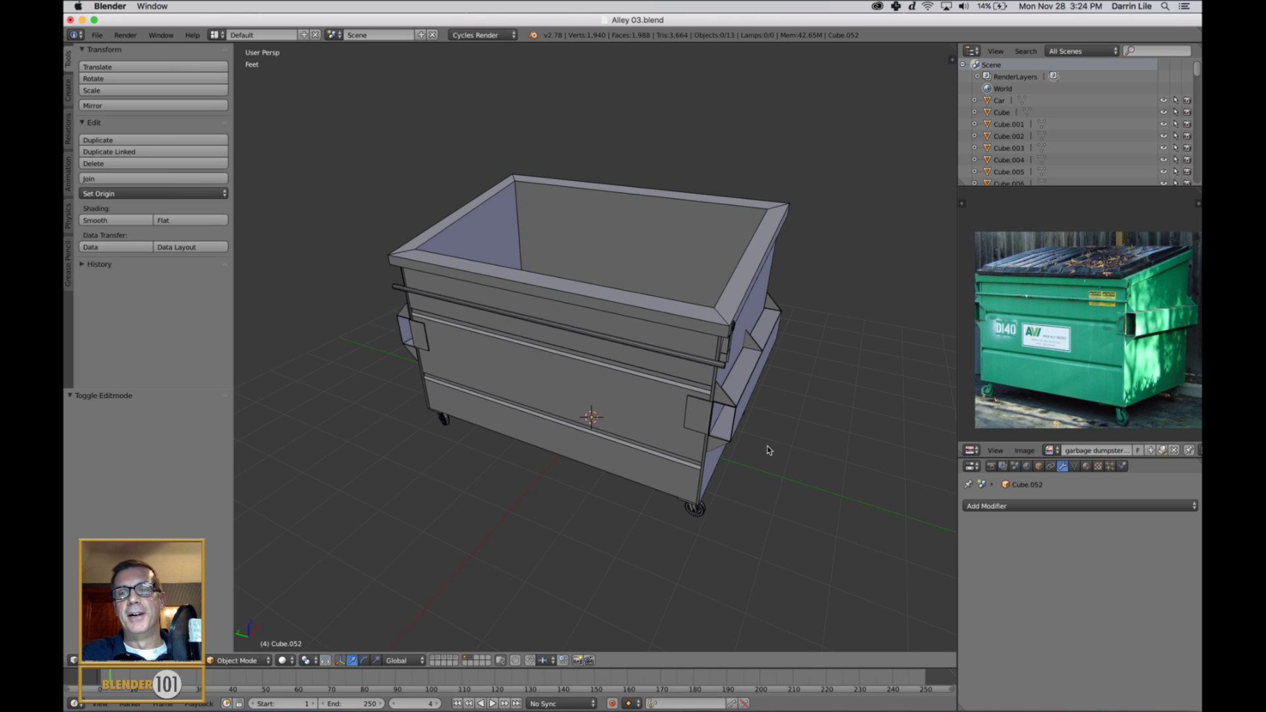
mouse_move(765, 446)
middle_down()
mouse_move(763, 433)
mouse_move(765, 443)
mouse_move(837, 436)
mouse_move(768, 447)
middle_up()
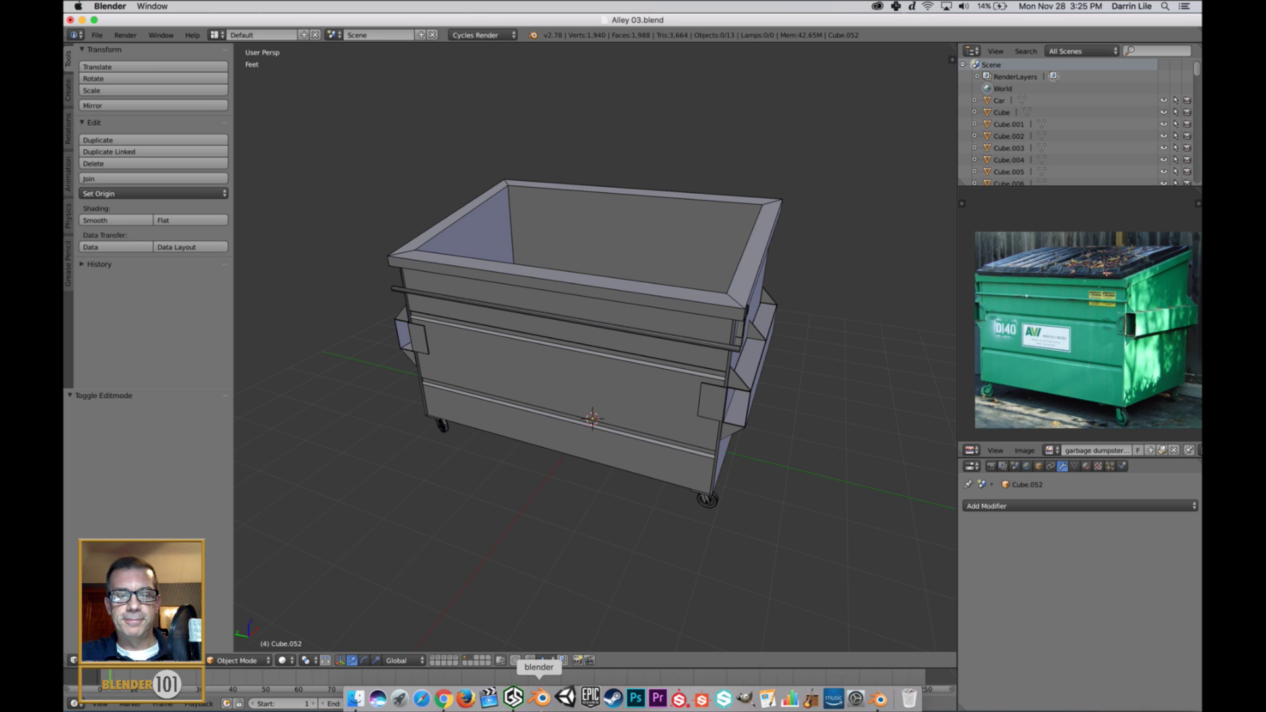
Switch to Gameshow and send the End Card 3 scene to the live output
click(518, 697)
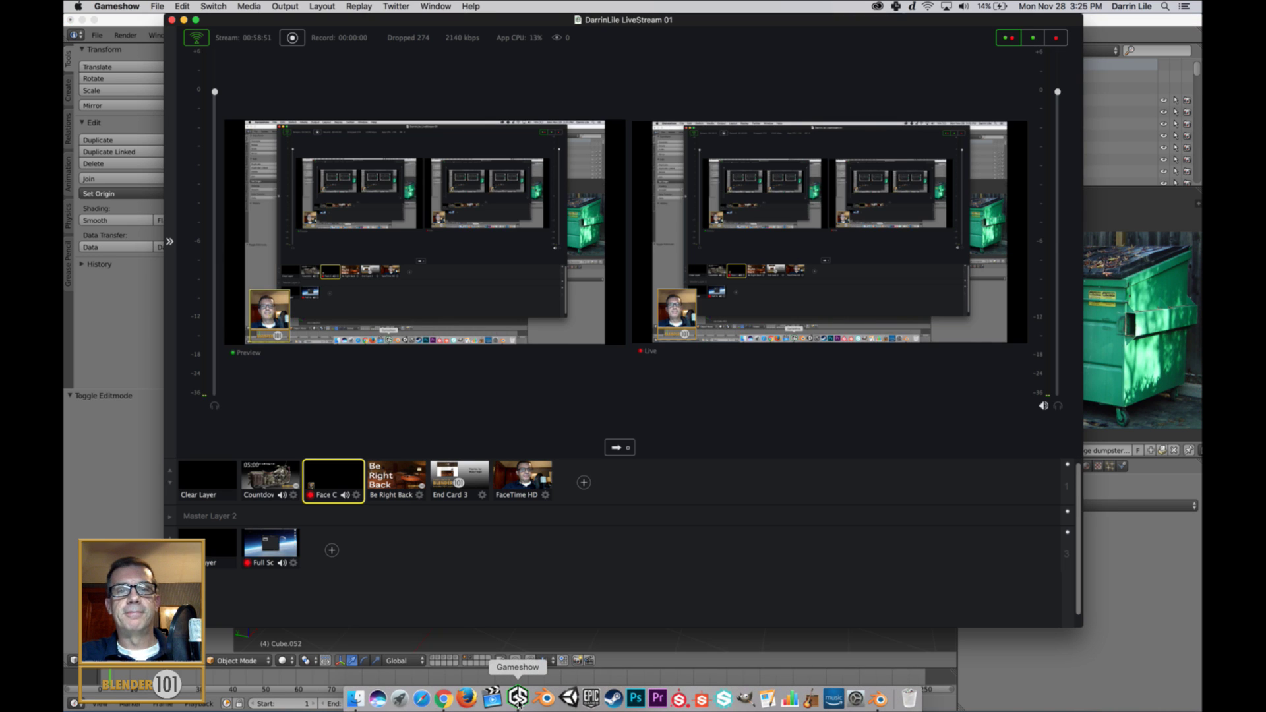
click(457, 476)
click(617, 449)
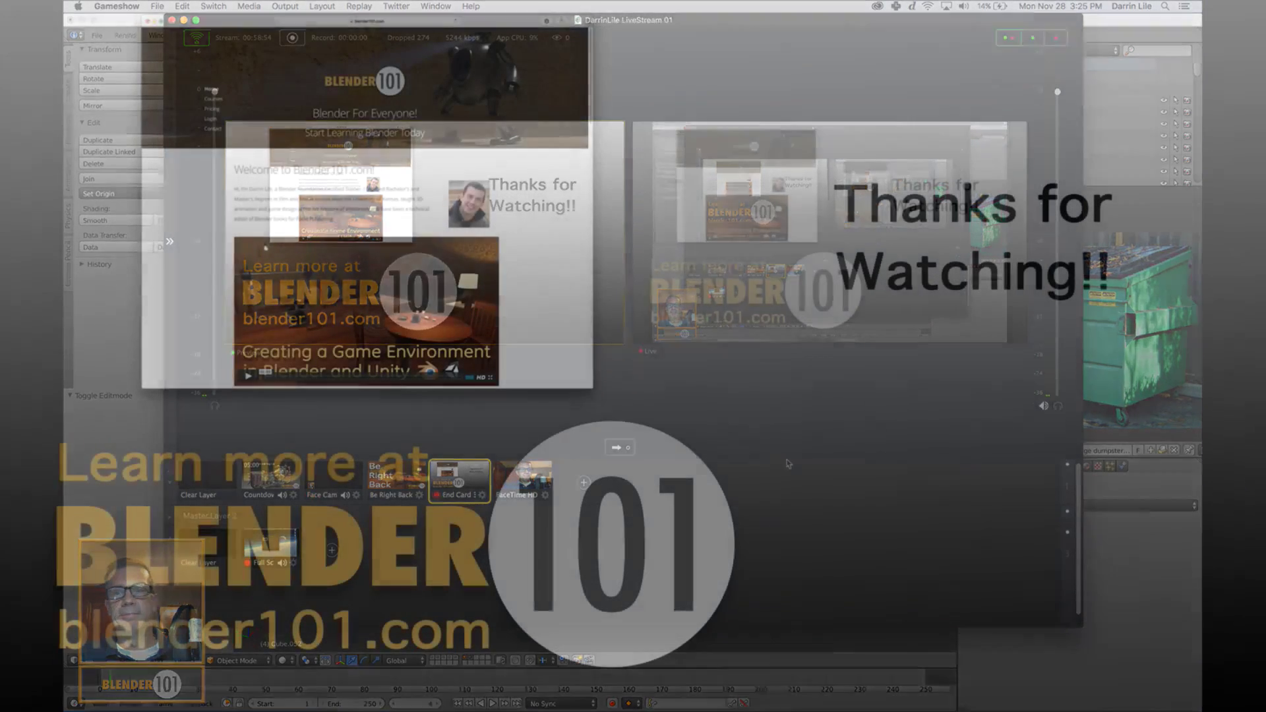